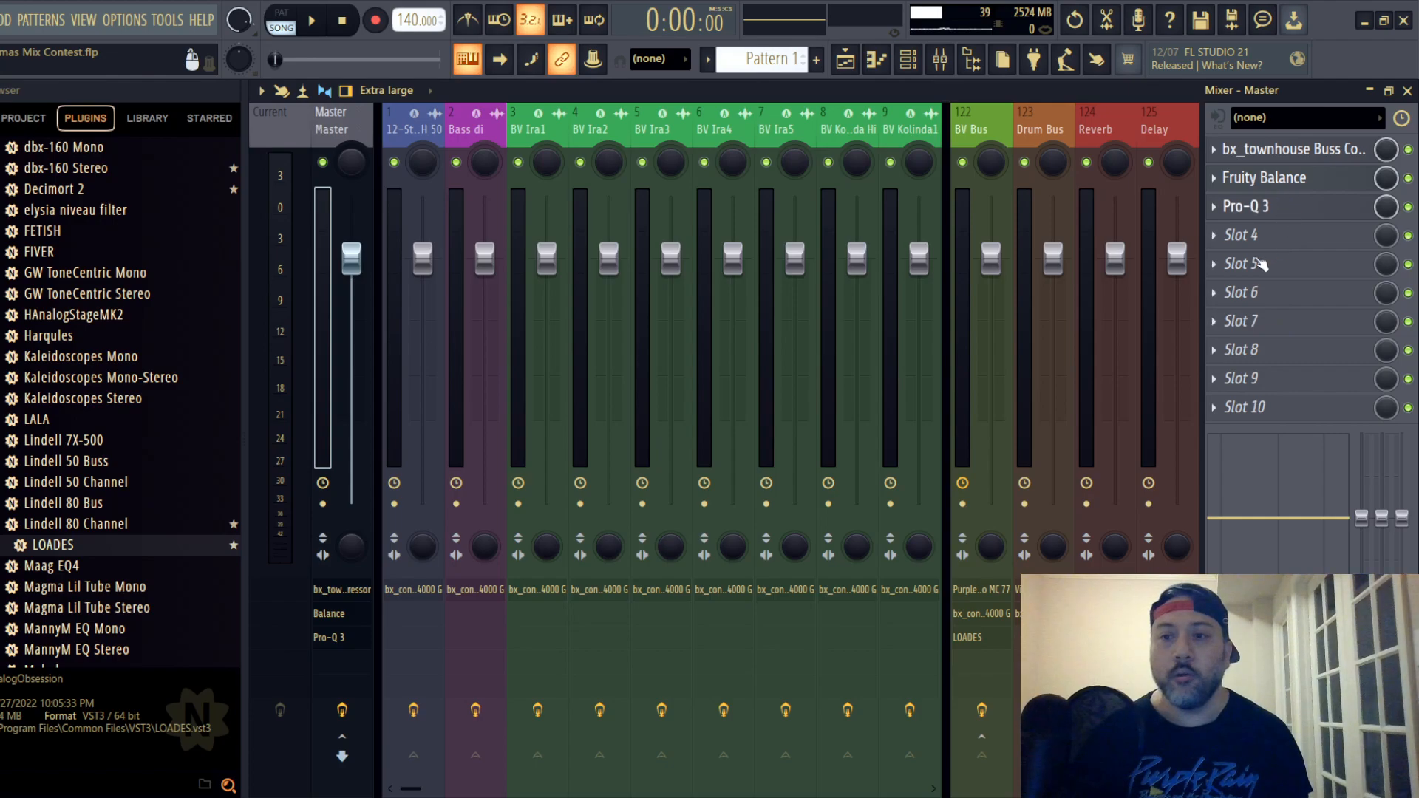
# - Review the Pro-Q 3 filter bands and the Fruity Balance volume setting on the Master mixer track
pyautogui.click(1257, 209)
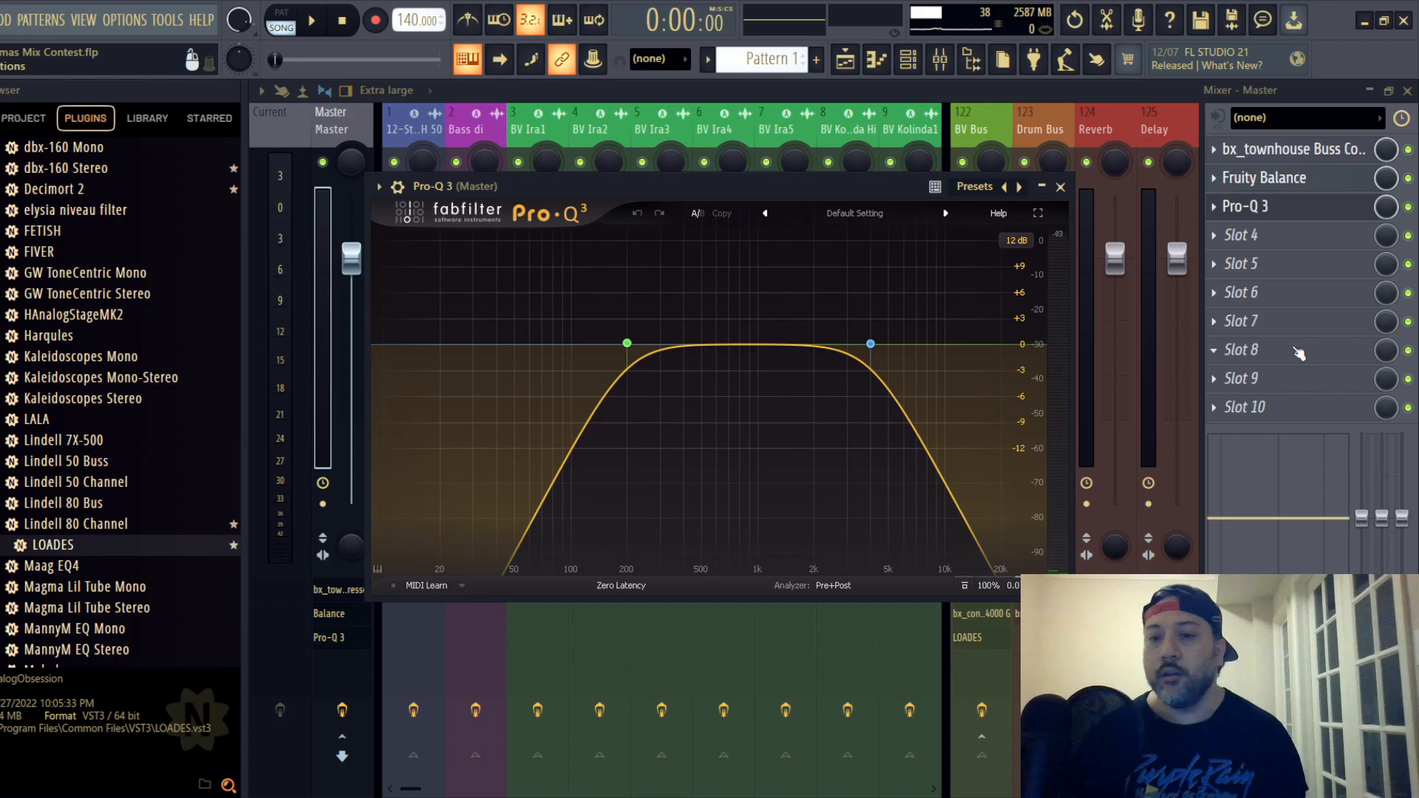
pyautogui.moveTo(872, 344)
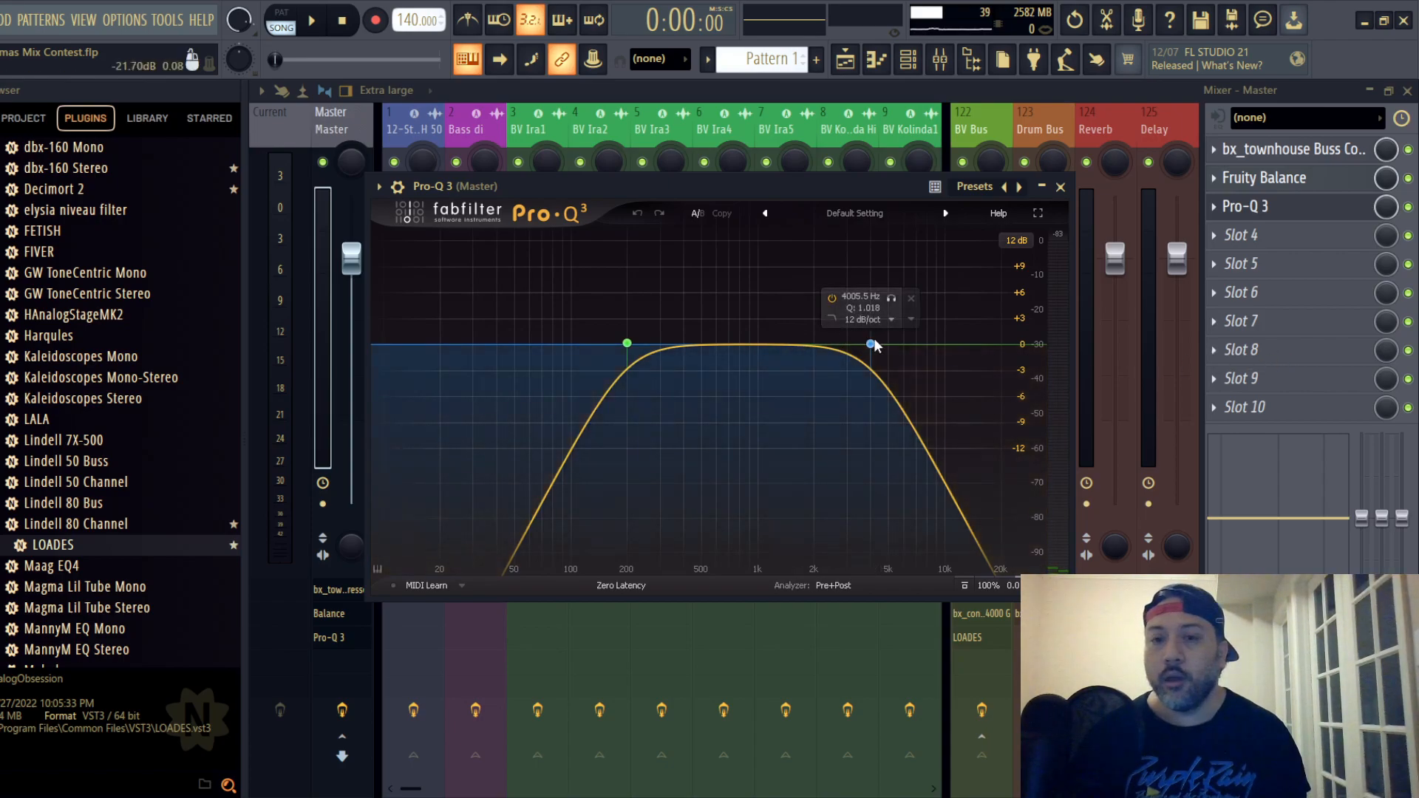
pyautogui.moveTo(627, 343)
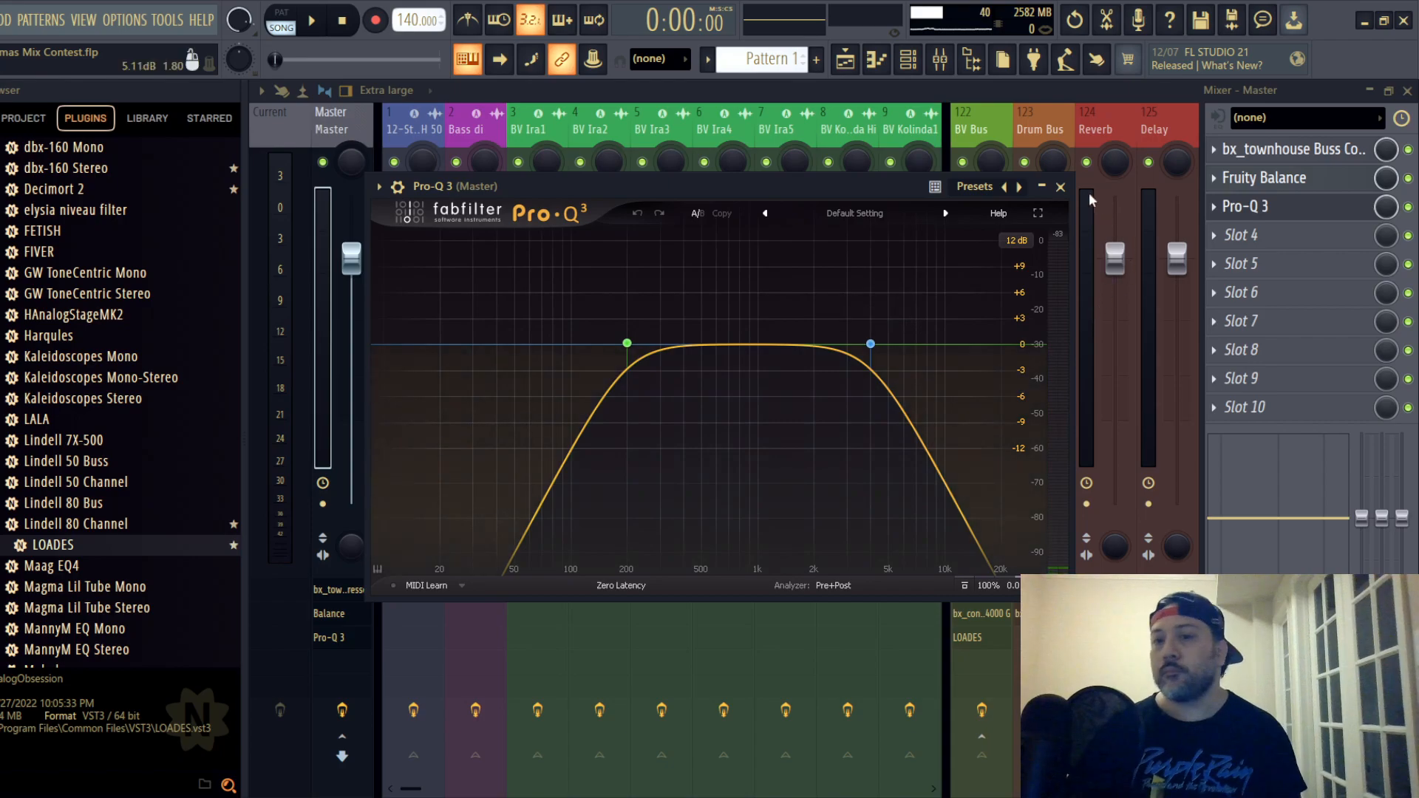
pyautogui.click(1059, 186)
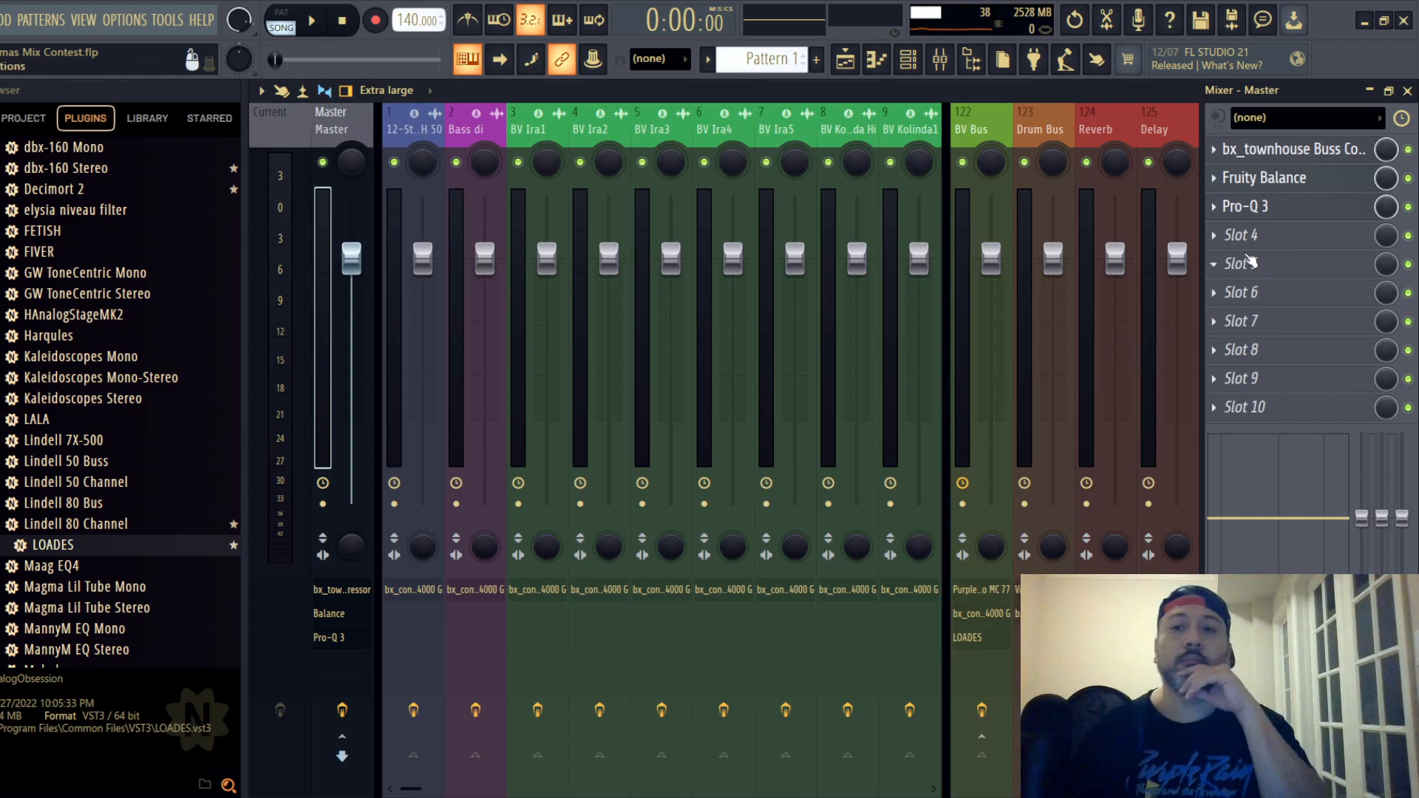
pyautogui.click(1300, 178)
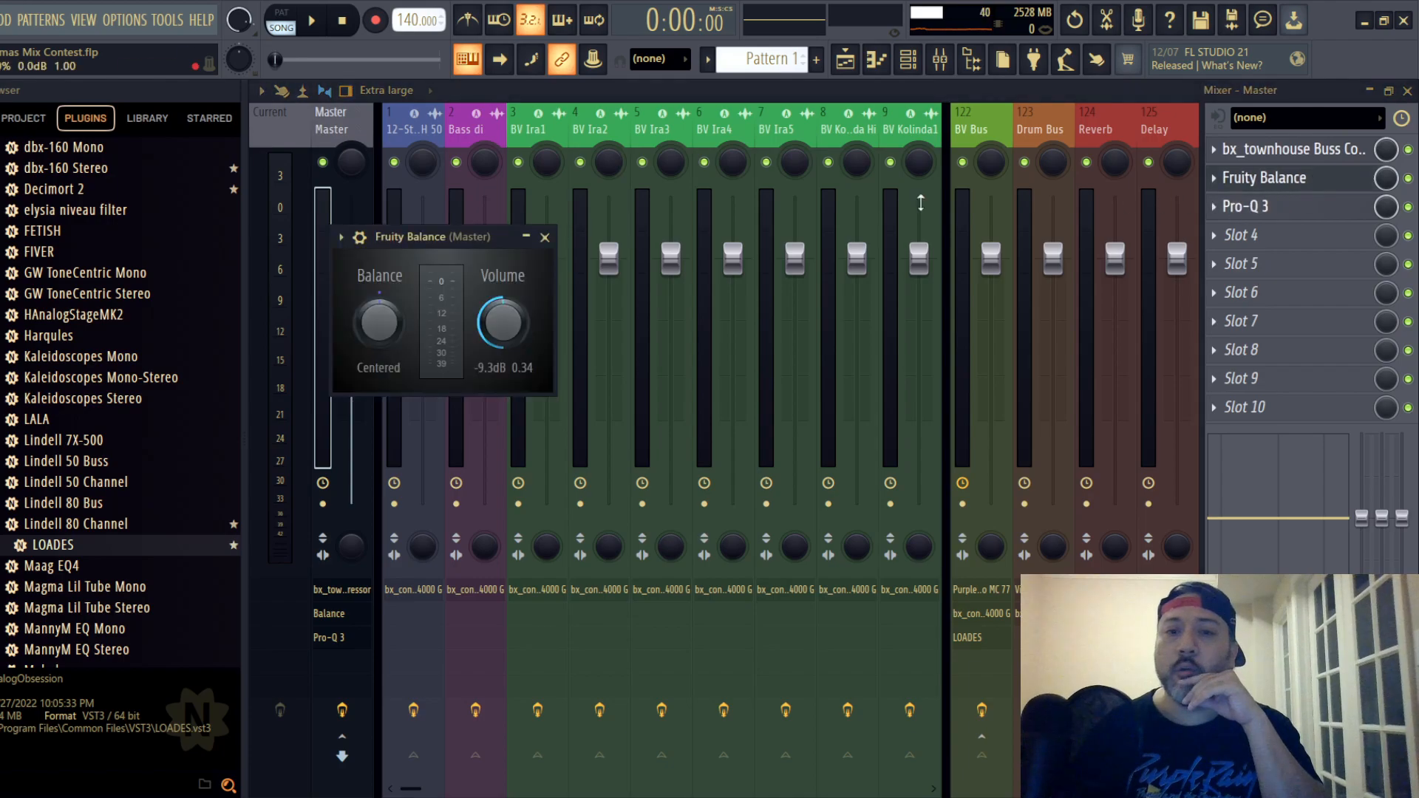
pyautogui.moveTo(427, 237); pyautogui.dragTo(585, 204)
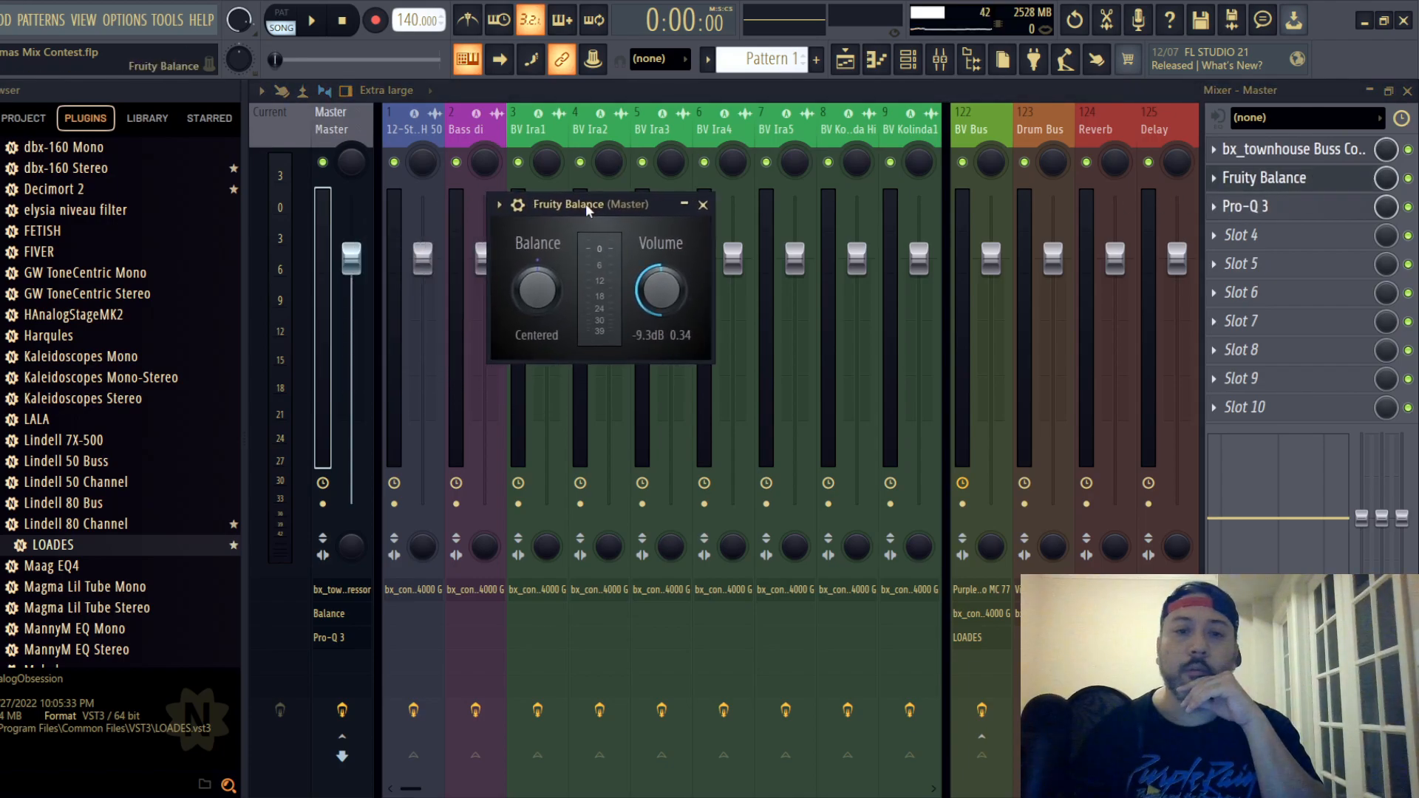
pyautogui.click(703, 205)
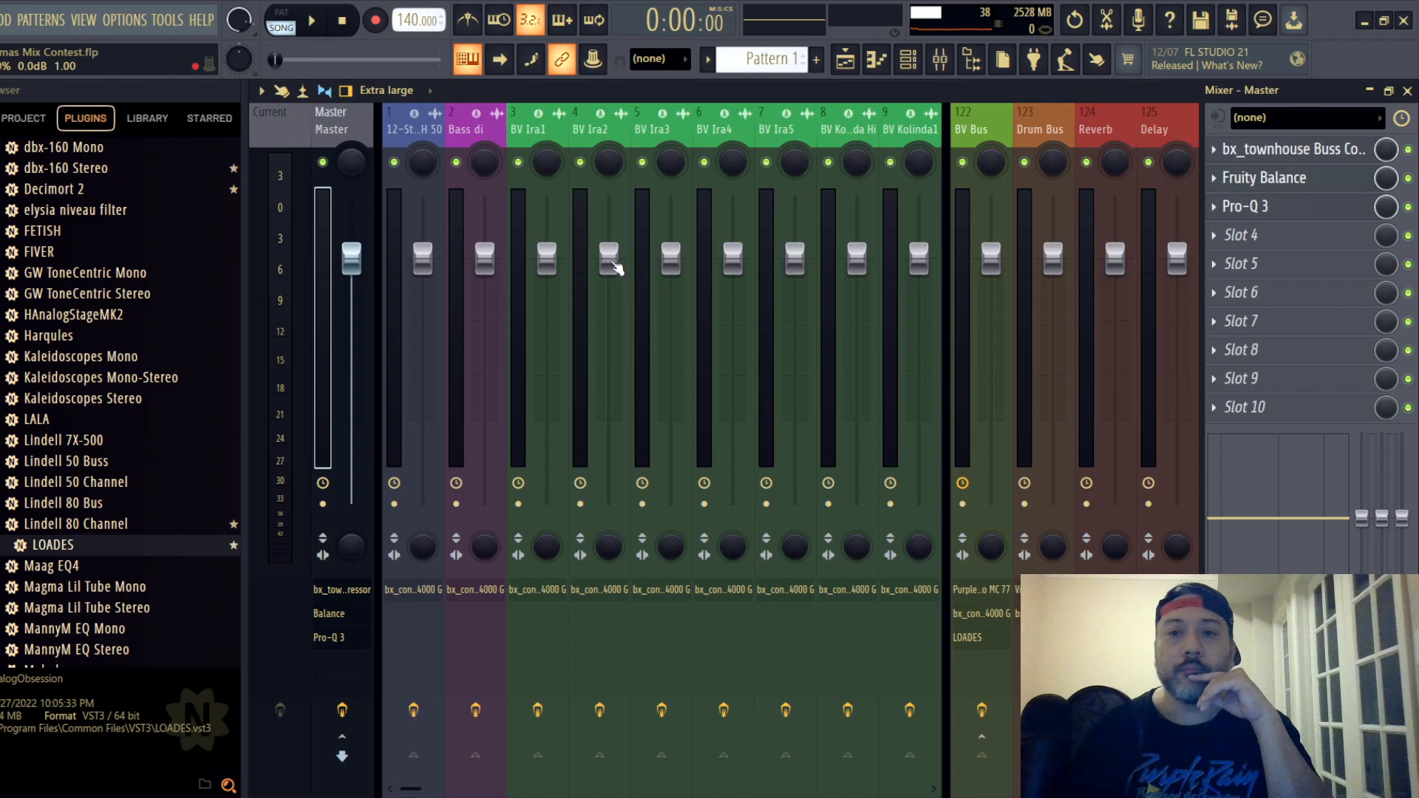
# - Select the BV Bus and examine its Purple Audio MC 77 limiter settings
pyautogui.click(980, 131)
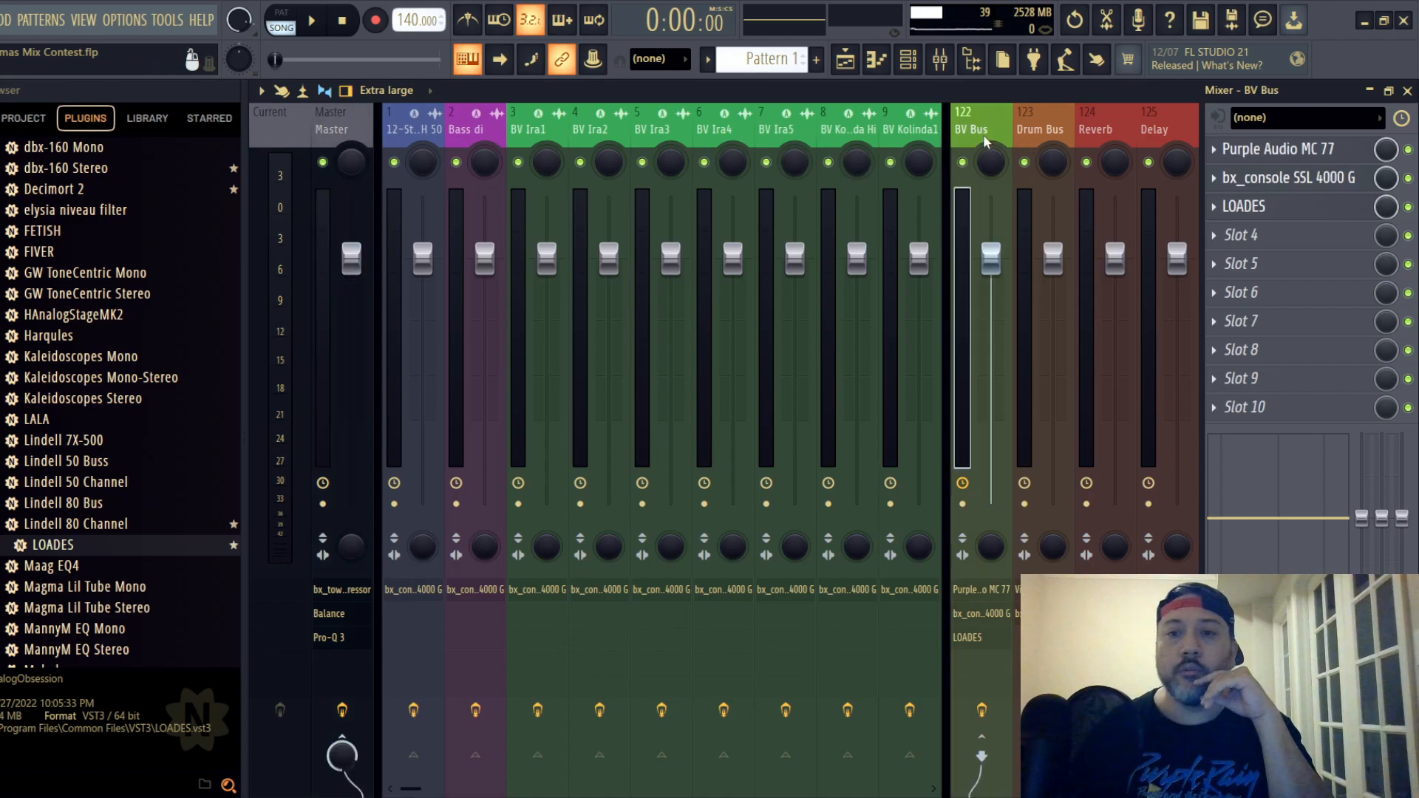
pyautogui.click(1319, 152)
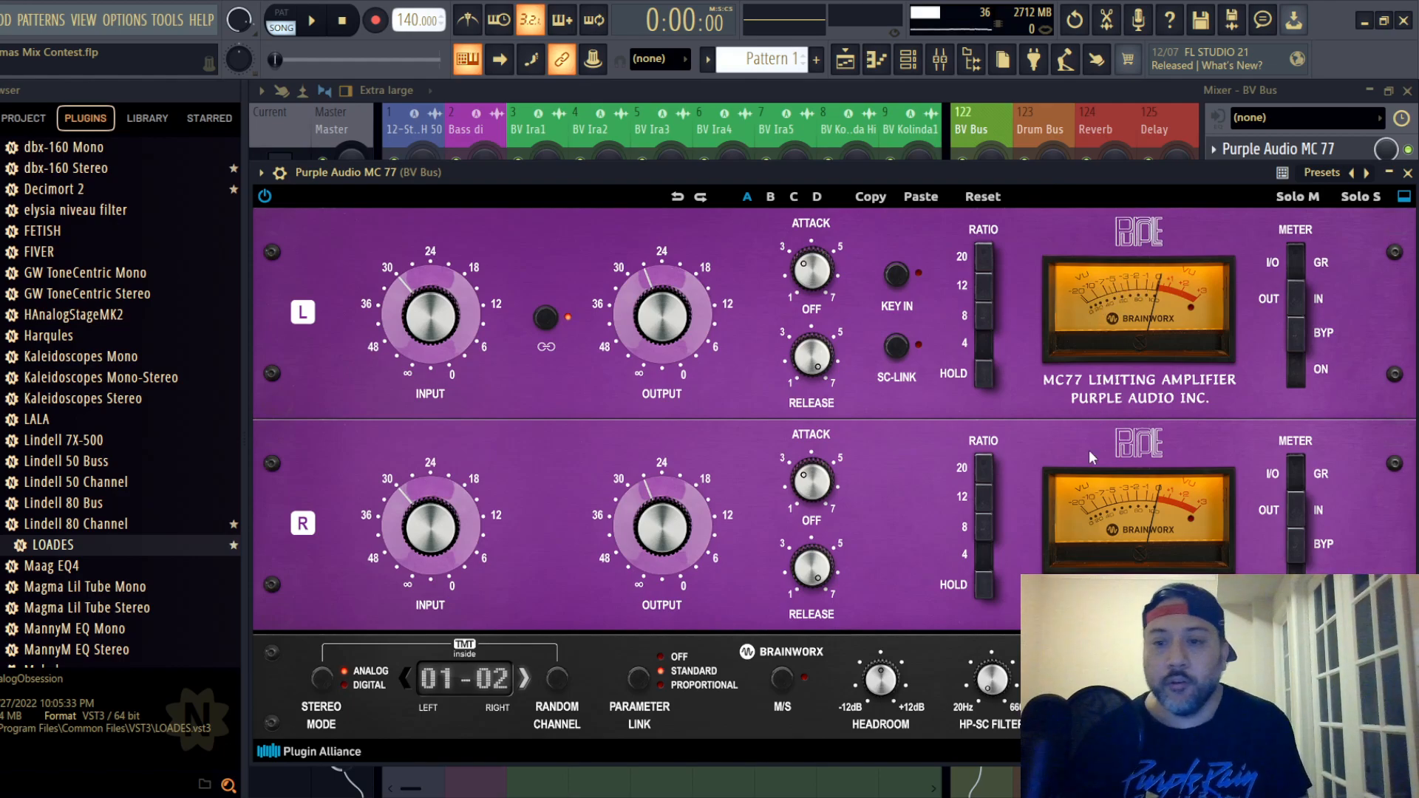
pyautogui.click(1407, 173)
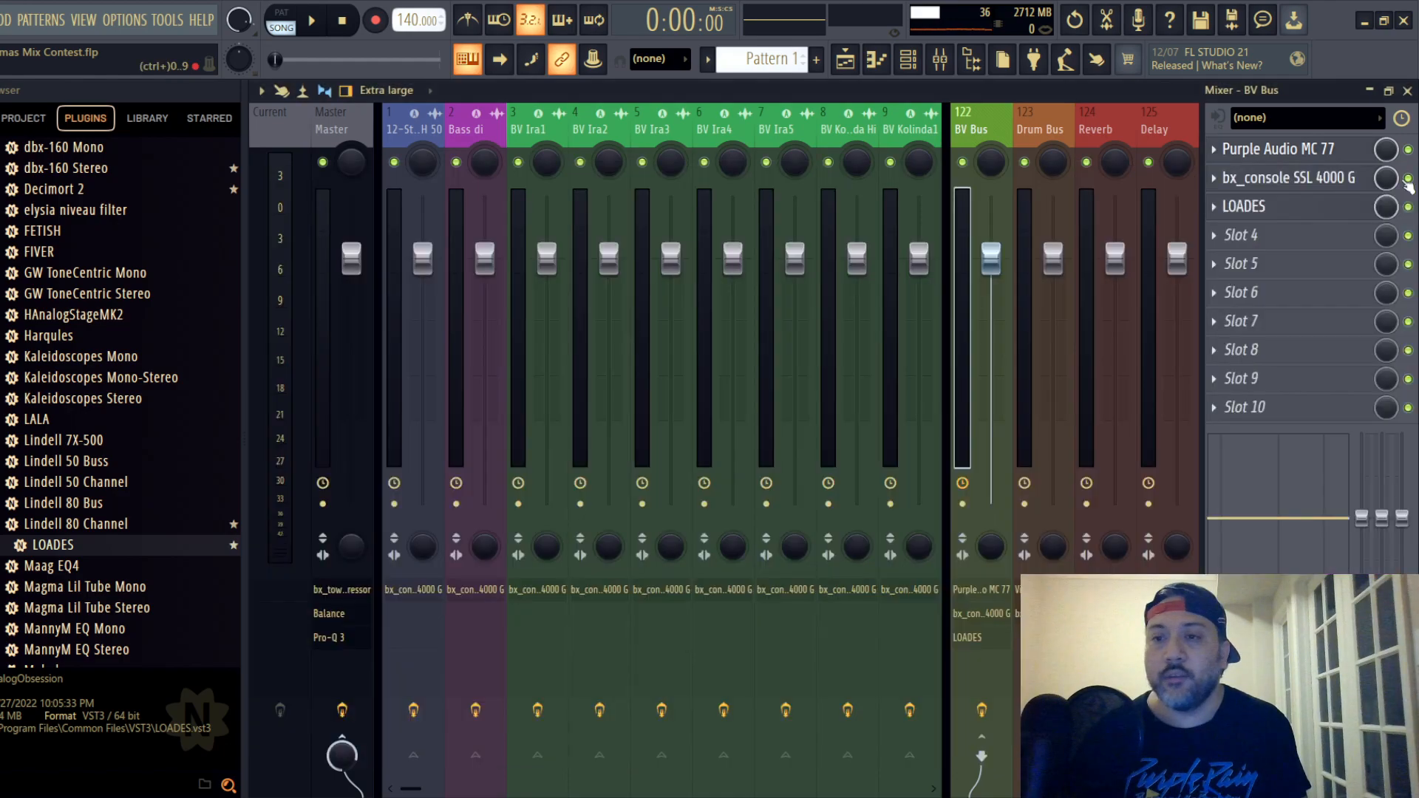
# - Switch the EQ type of the BV Bus's bx_console SSL 4000 G to the orange-knob version and examine the LOADES de-esser
pyautogui.click(1284, 181)
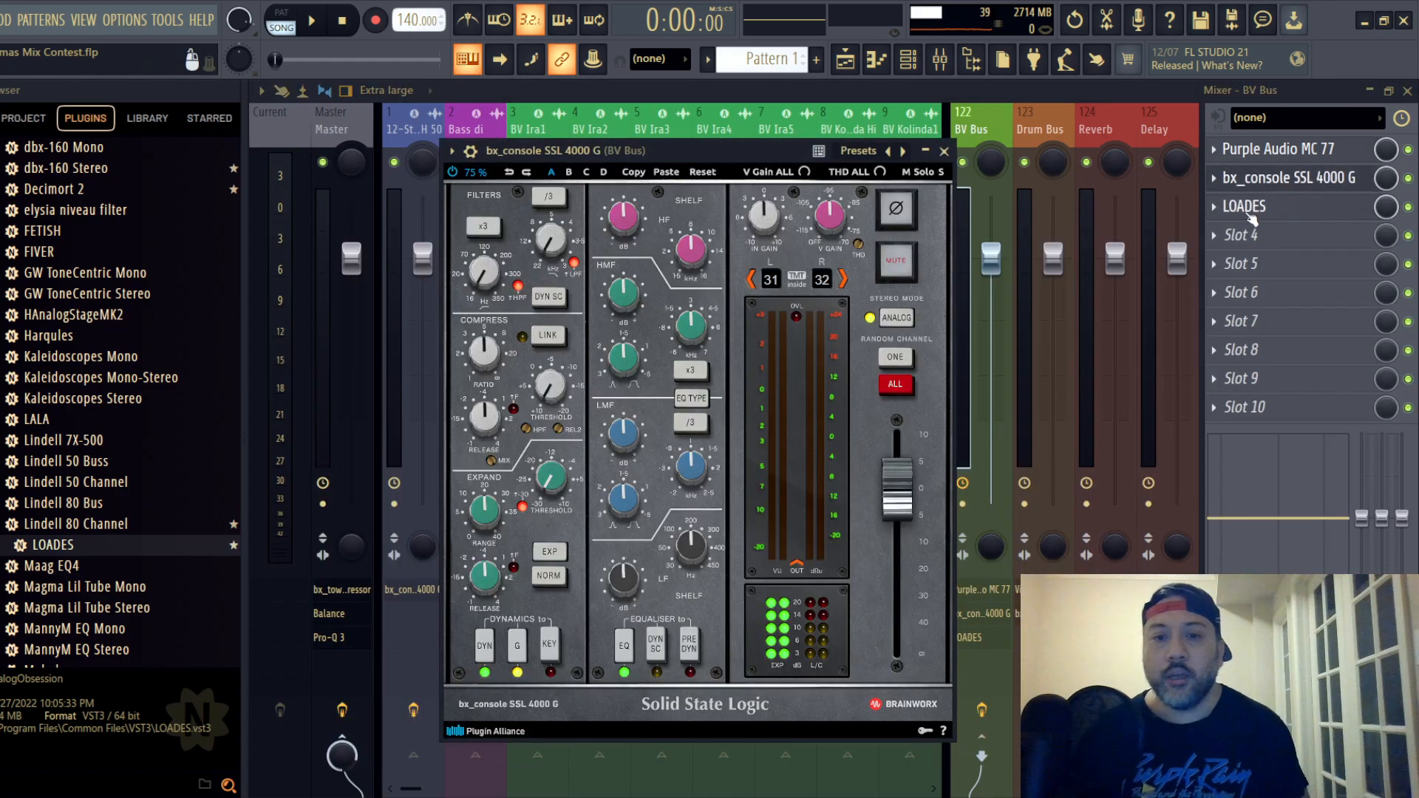
pyautogui.click(681, 398)
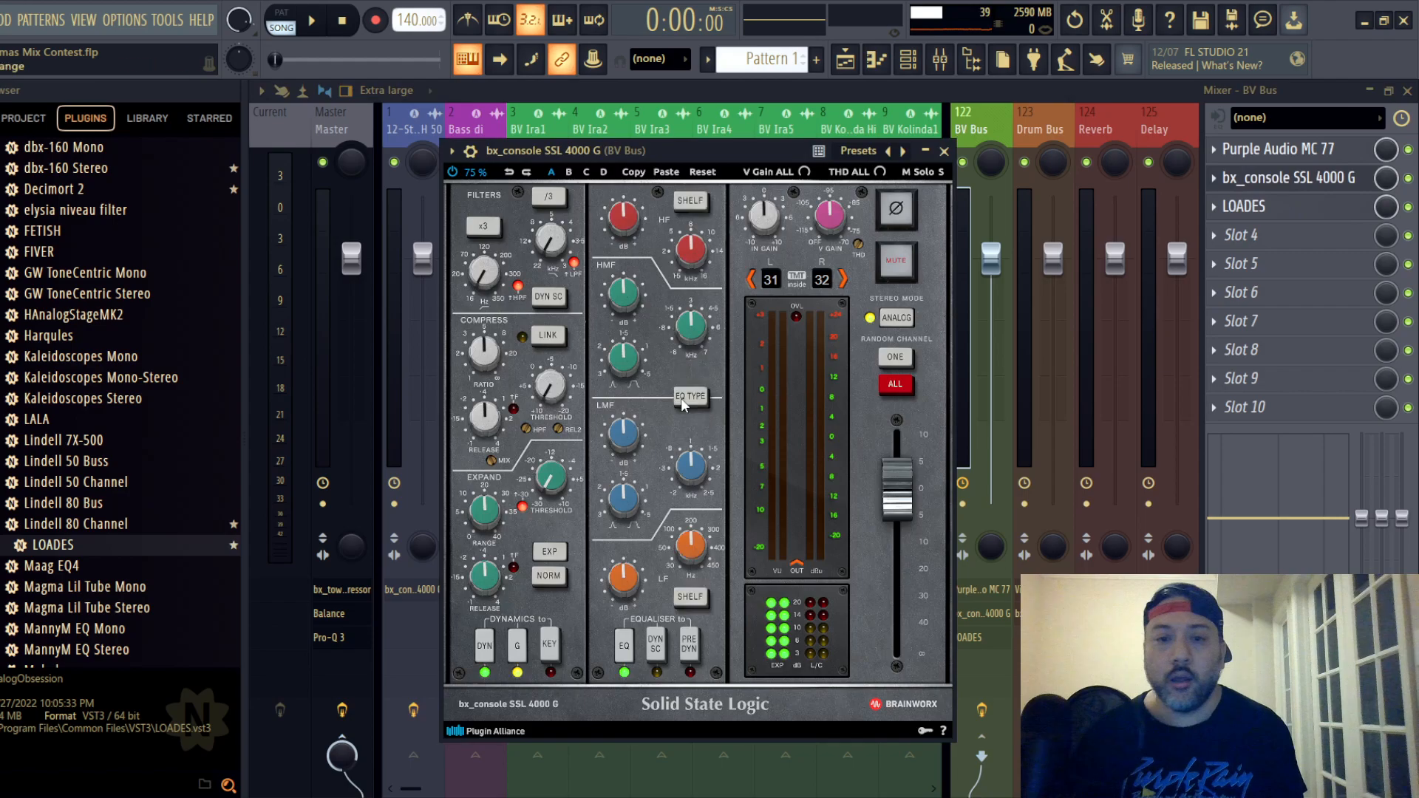
pyautogui.click(943, 152)
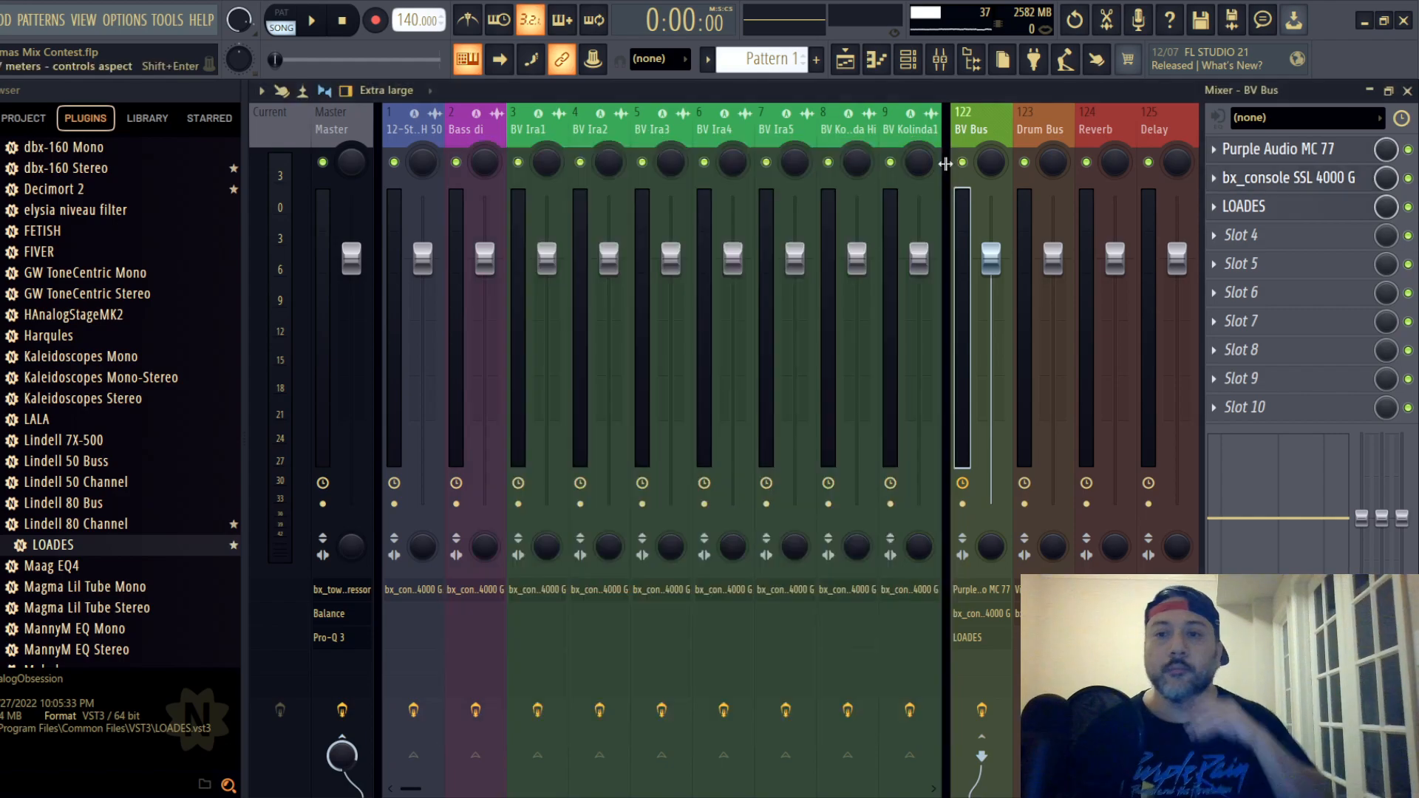
pyautogui.click(1318, 210)
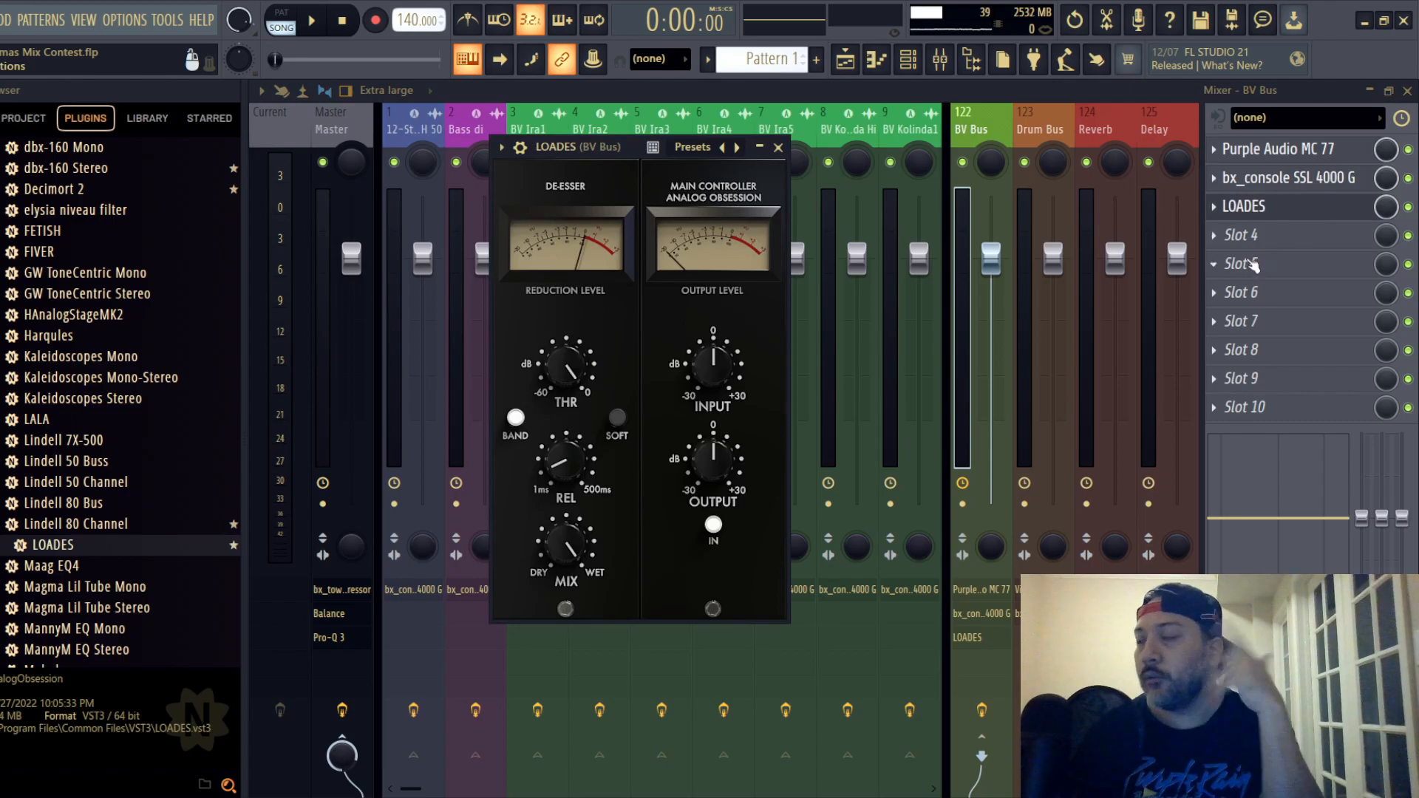
pyautogui.click(778, 147)
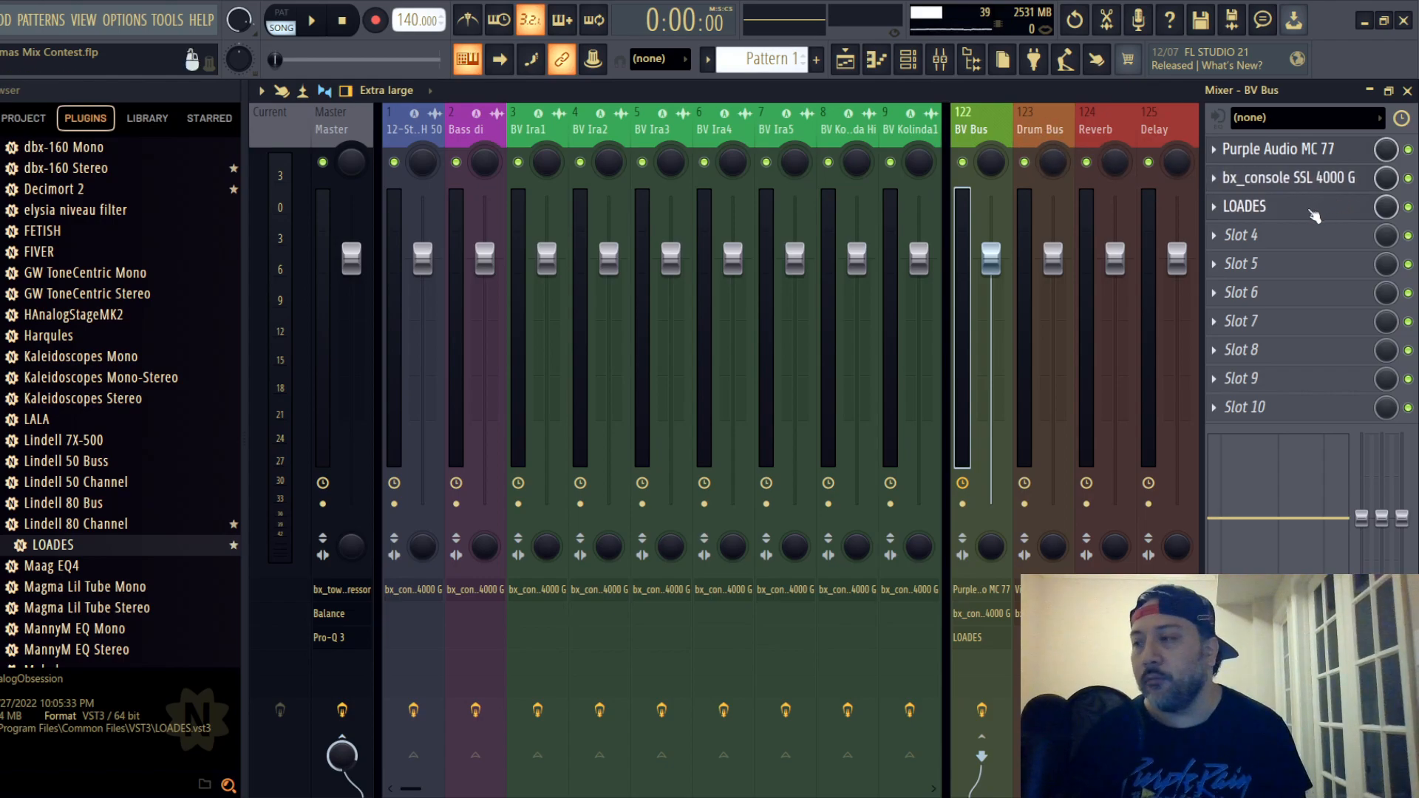
# - Examine the Virtual Mix Rack modules and the bx_console SSL 4000 G channel strip on the Drum Bus
pyautogui.click(1046, 129)
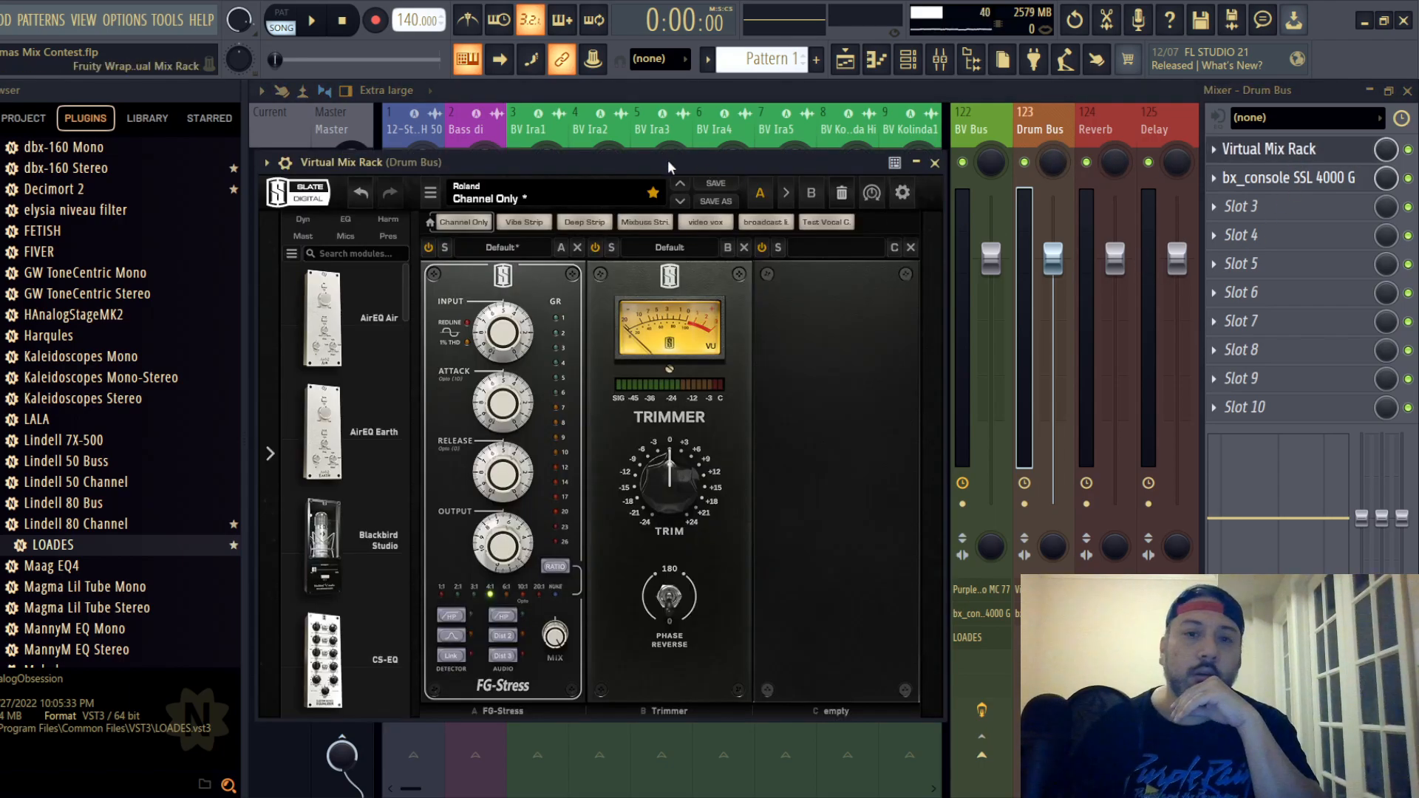
pyautogui.moveTo(667, 160); pyautogui.dragTo(765, 111)
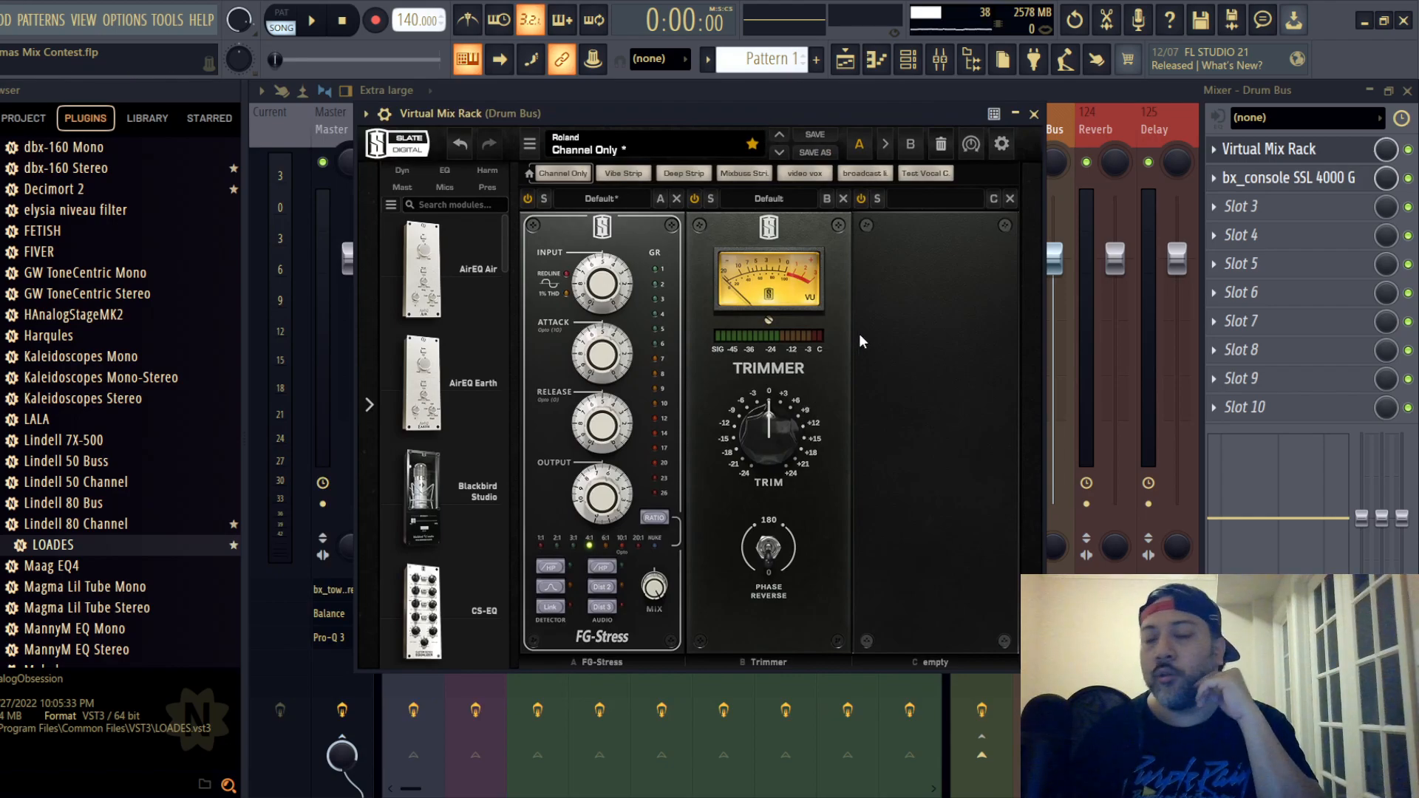
pyautogui.click(1033, 114)
pyautogui.click(1312, 176)
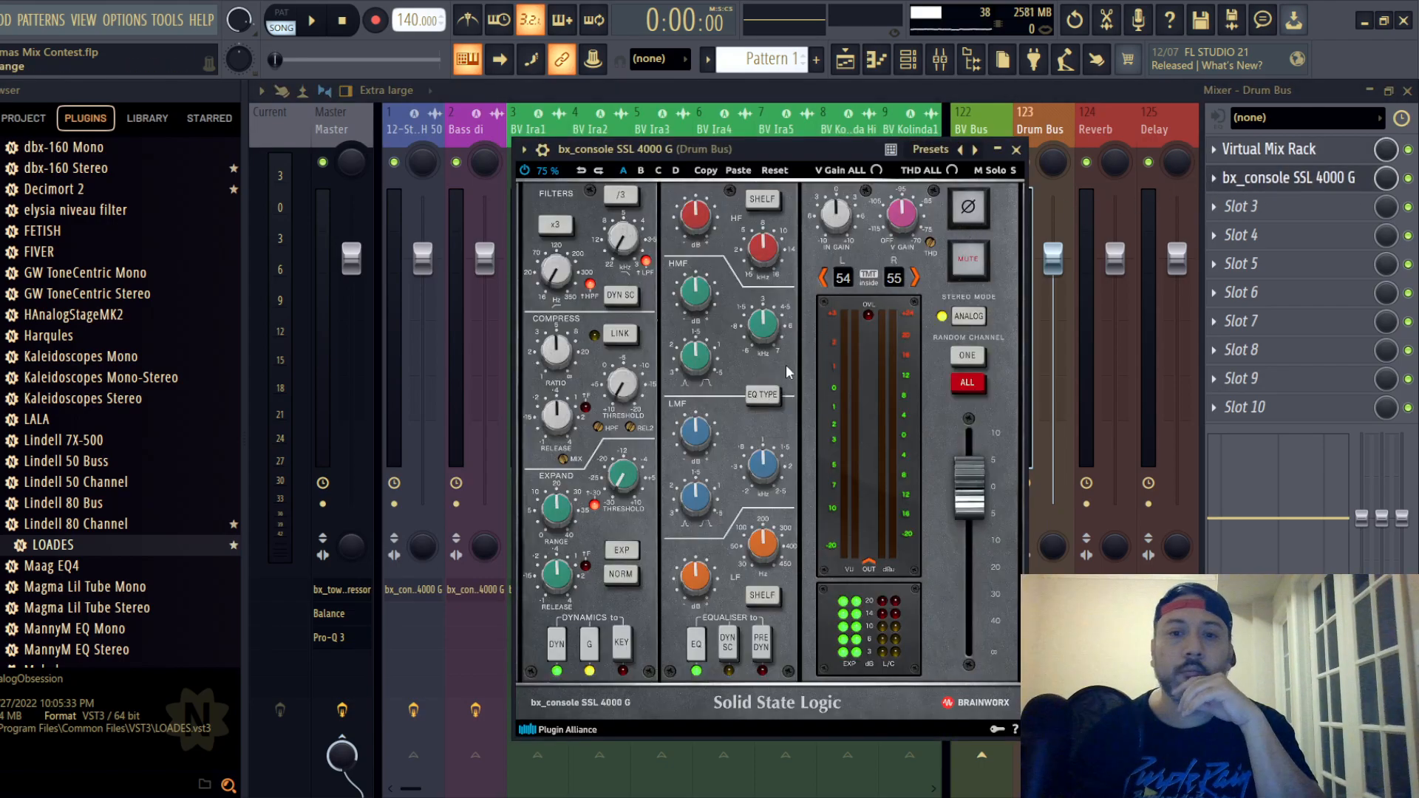
pyautogui.click(1016, 150)
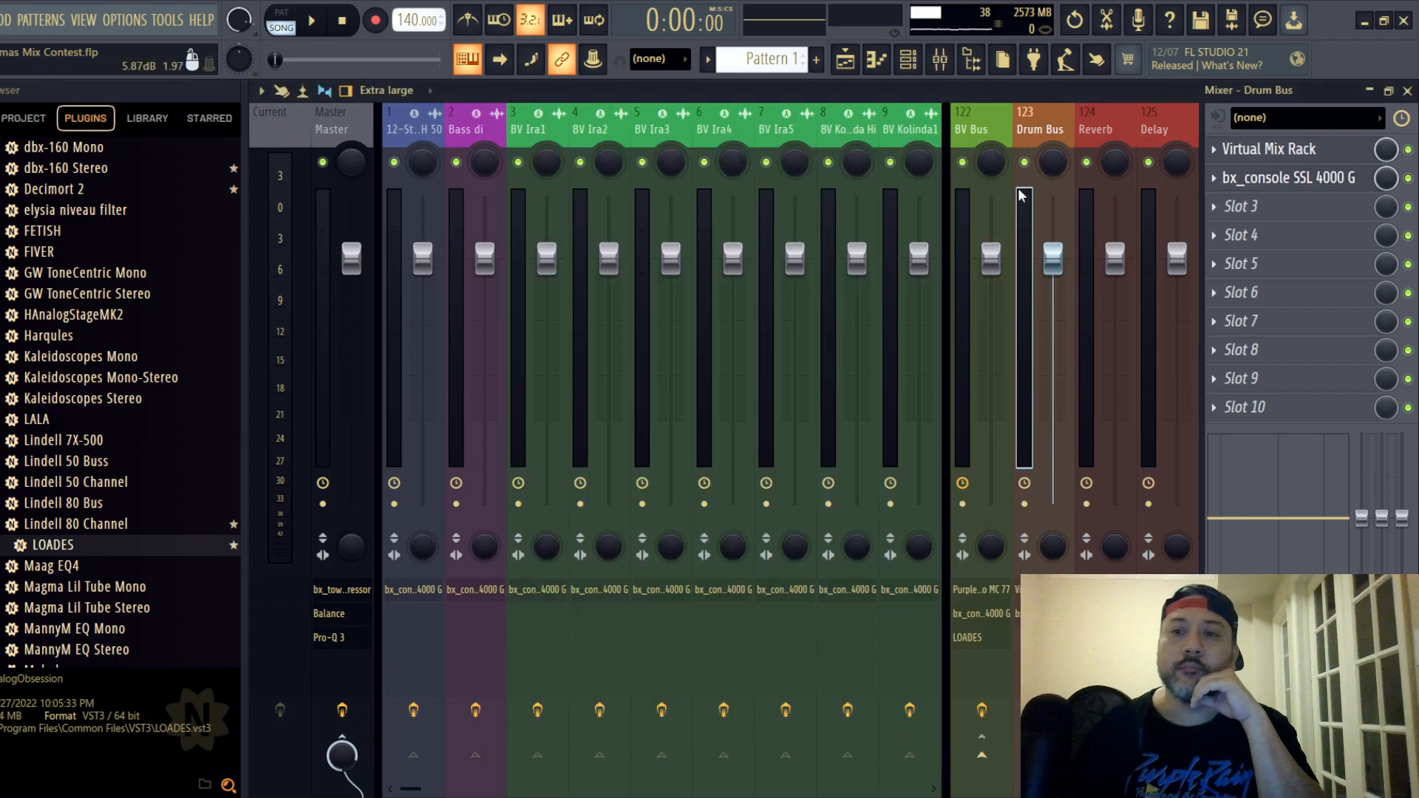
# - Select the Reverb track and review its LuxeVerb input, reverb, feedback and output settings
pyautogui.click(1093, 122)
pyautogui.click(1328, 156)
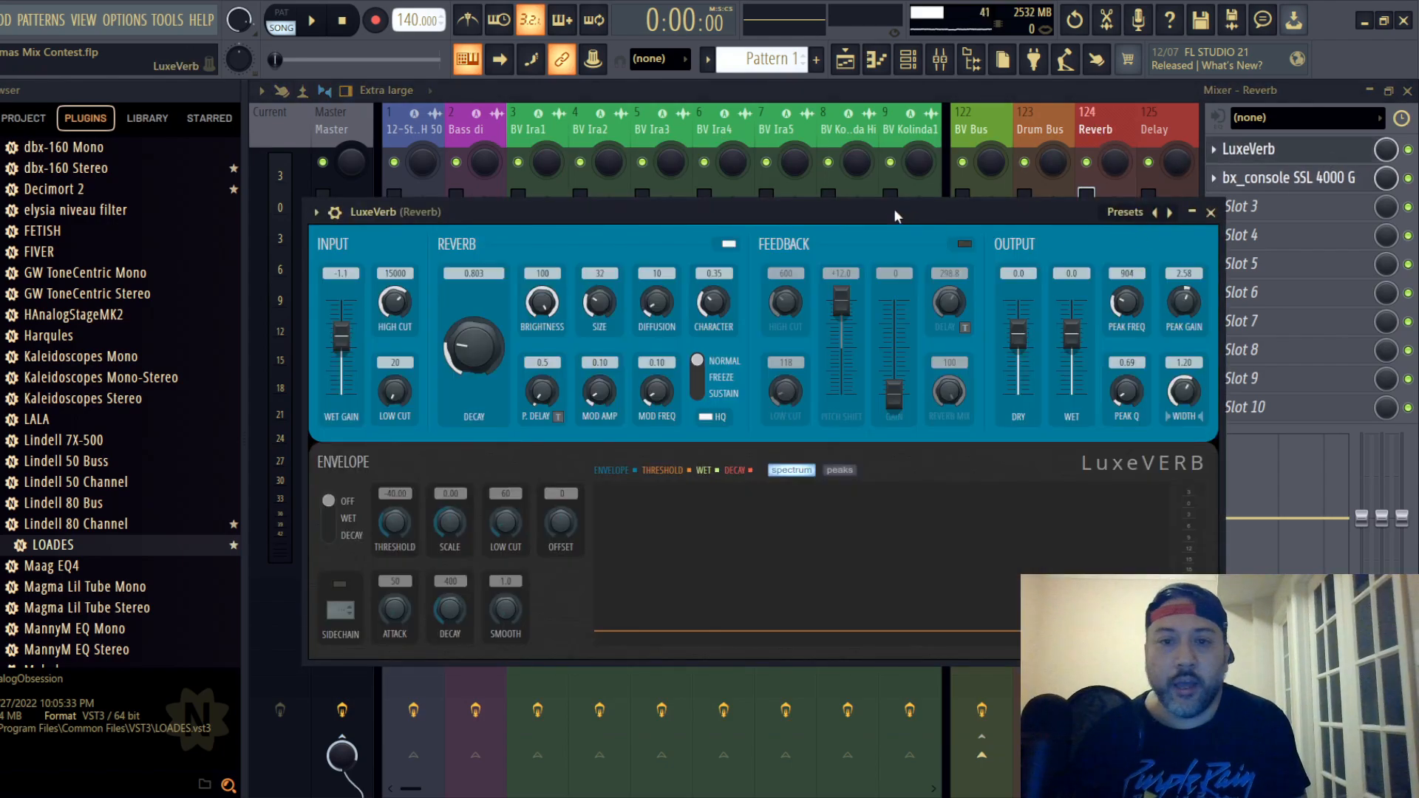
pyautogui.moveTo(890, 207); pyautogui.dragTo(887, 180)
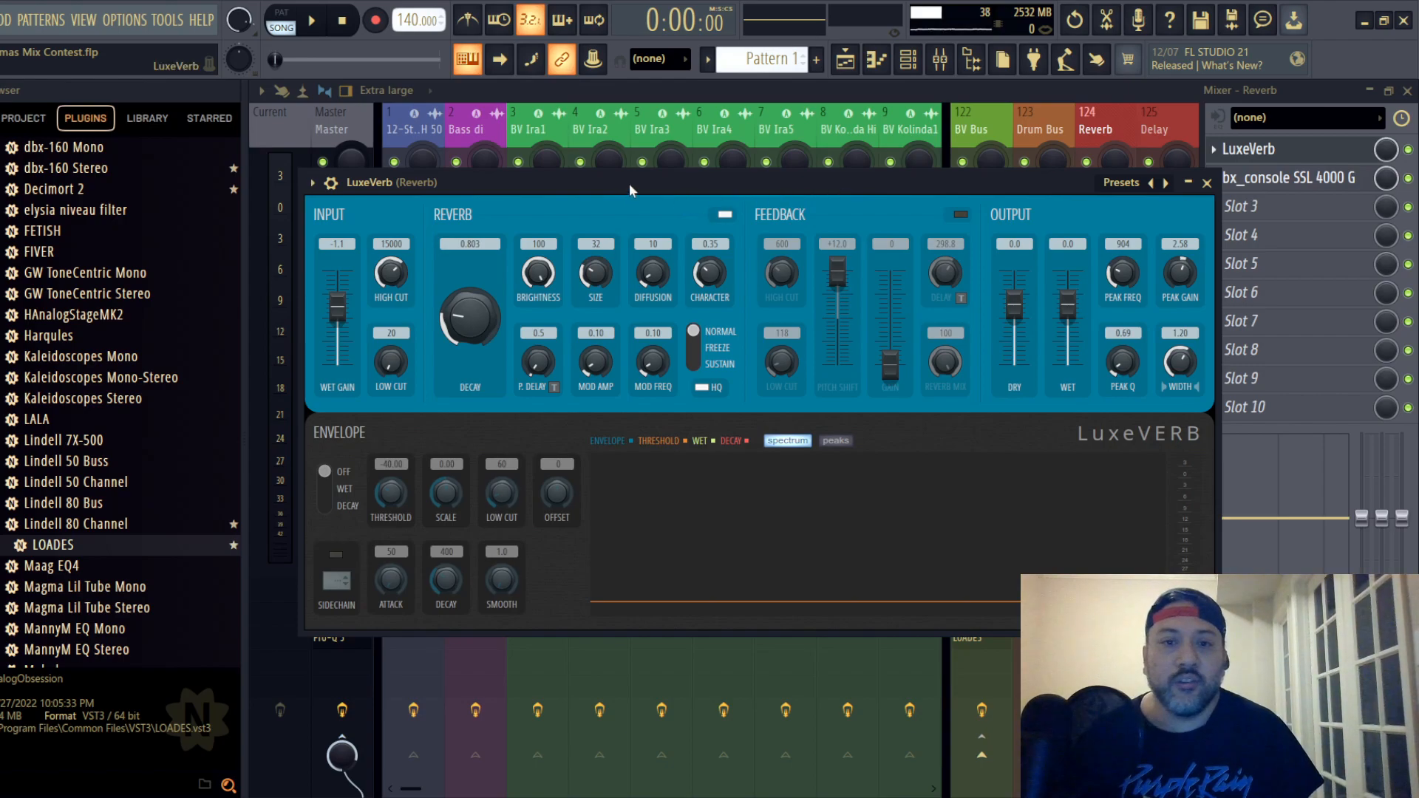
pyautogui.moveTo(628, 183); pyautogui.dragTo(654, 146)
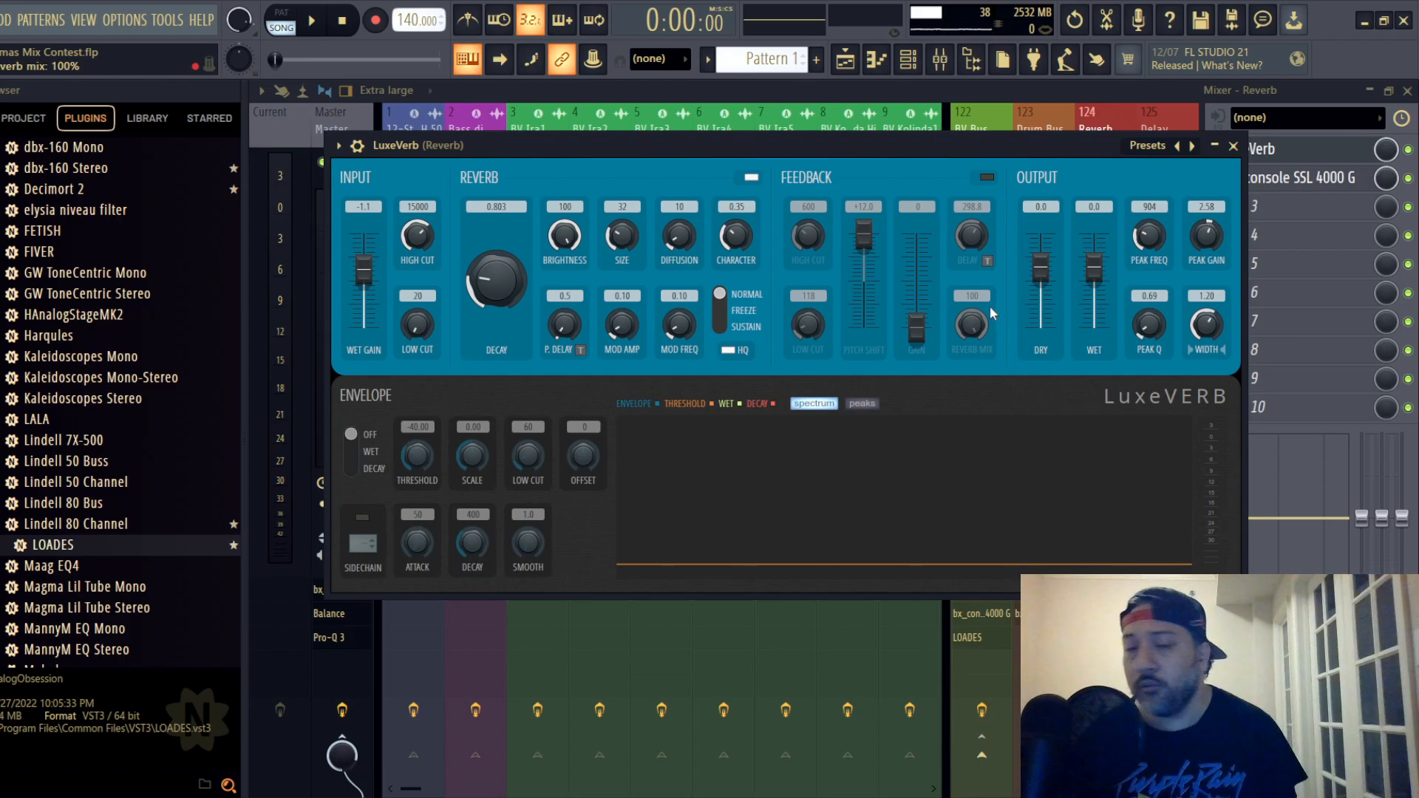
pyautogui.click(1232, 146)
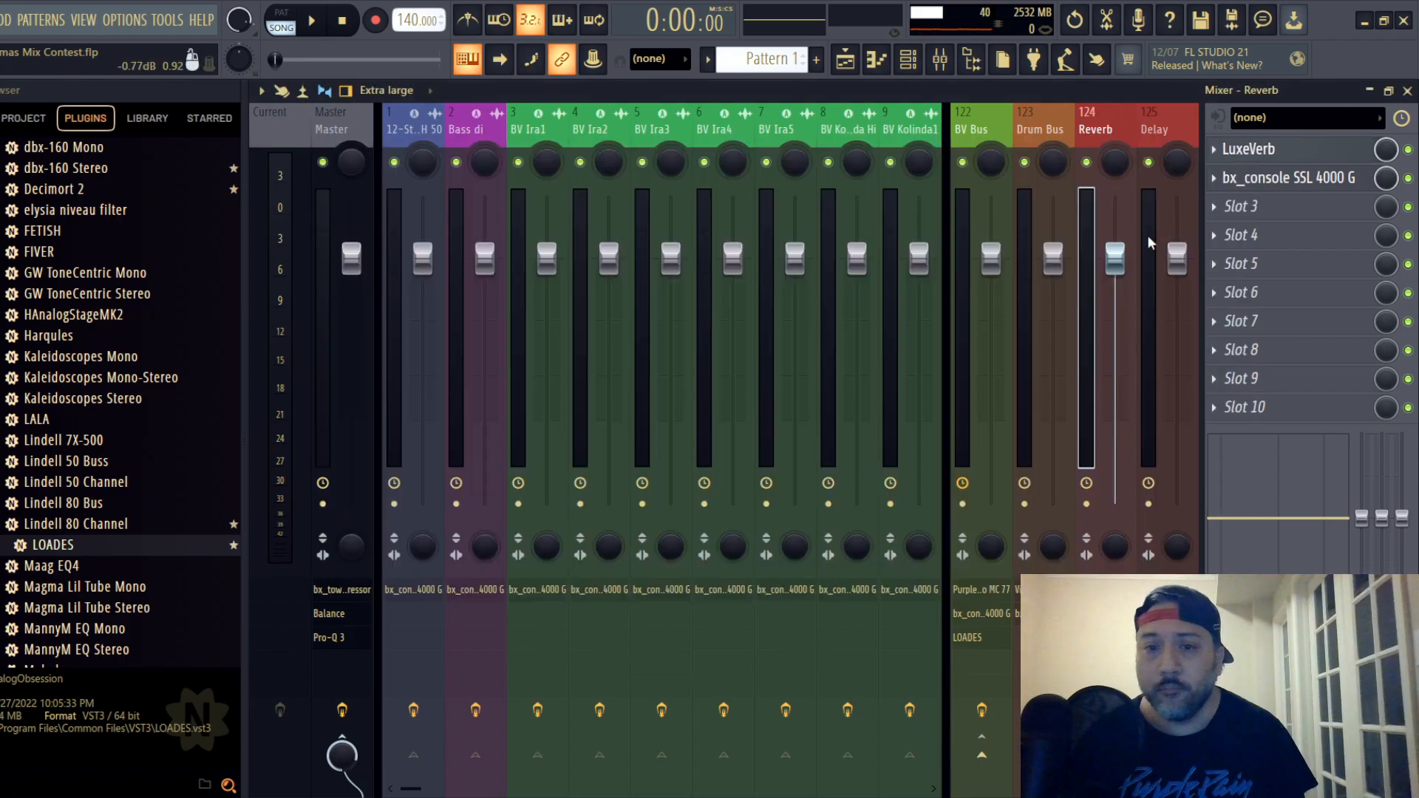
# - Toggle the EQ type of the bx_console SSL 4000 G on the Reverb track
pyautogui.click(1320, 178)
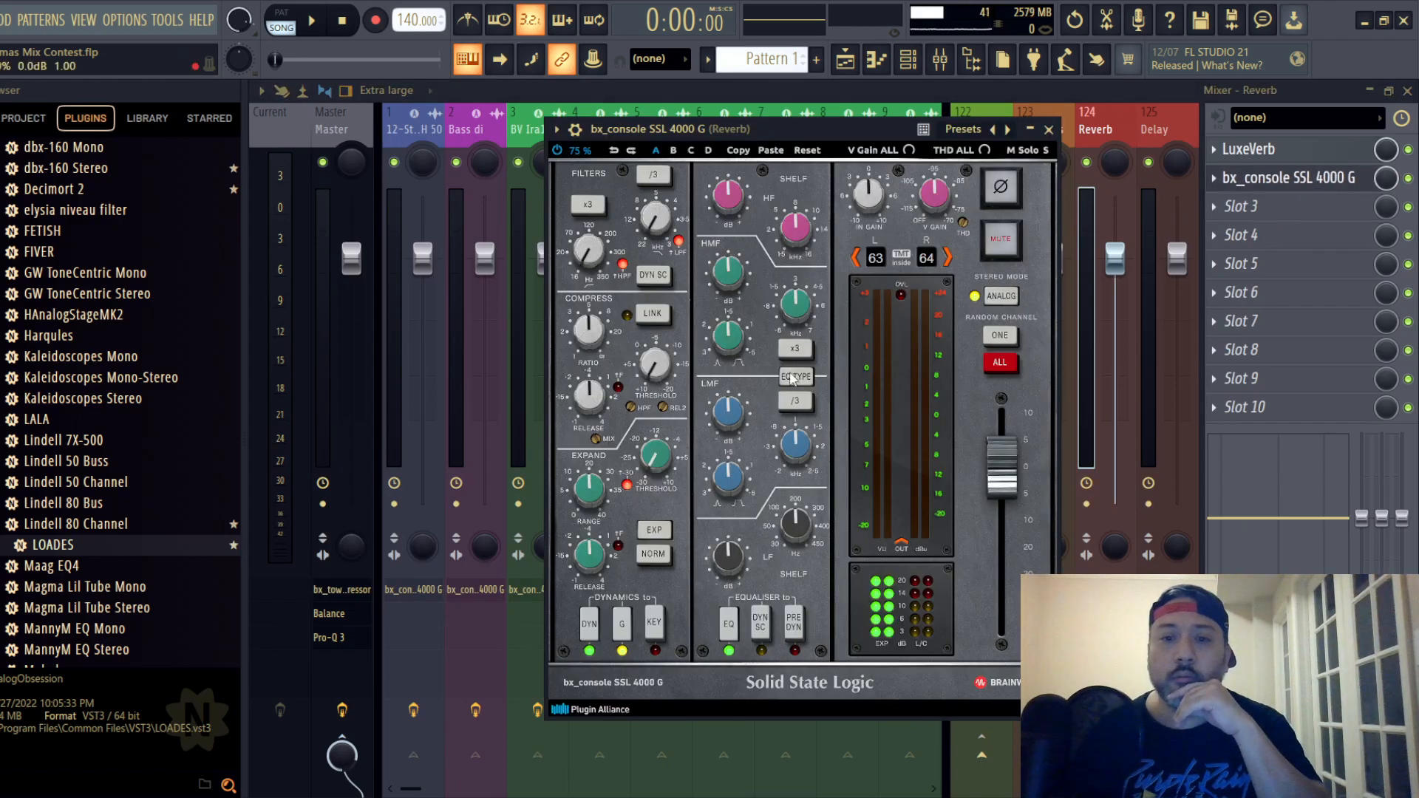
pyautogui.click(790, 377)
pyautogui.click(1048, 129)
# - Examine the Timeless 3 delay and the bx_console SSL 4000 G channel strip on the Delay track
pyautogui.click(1154, 129)
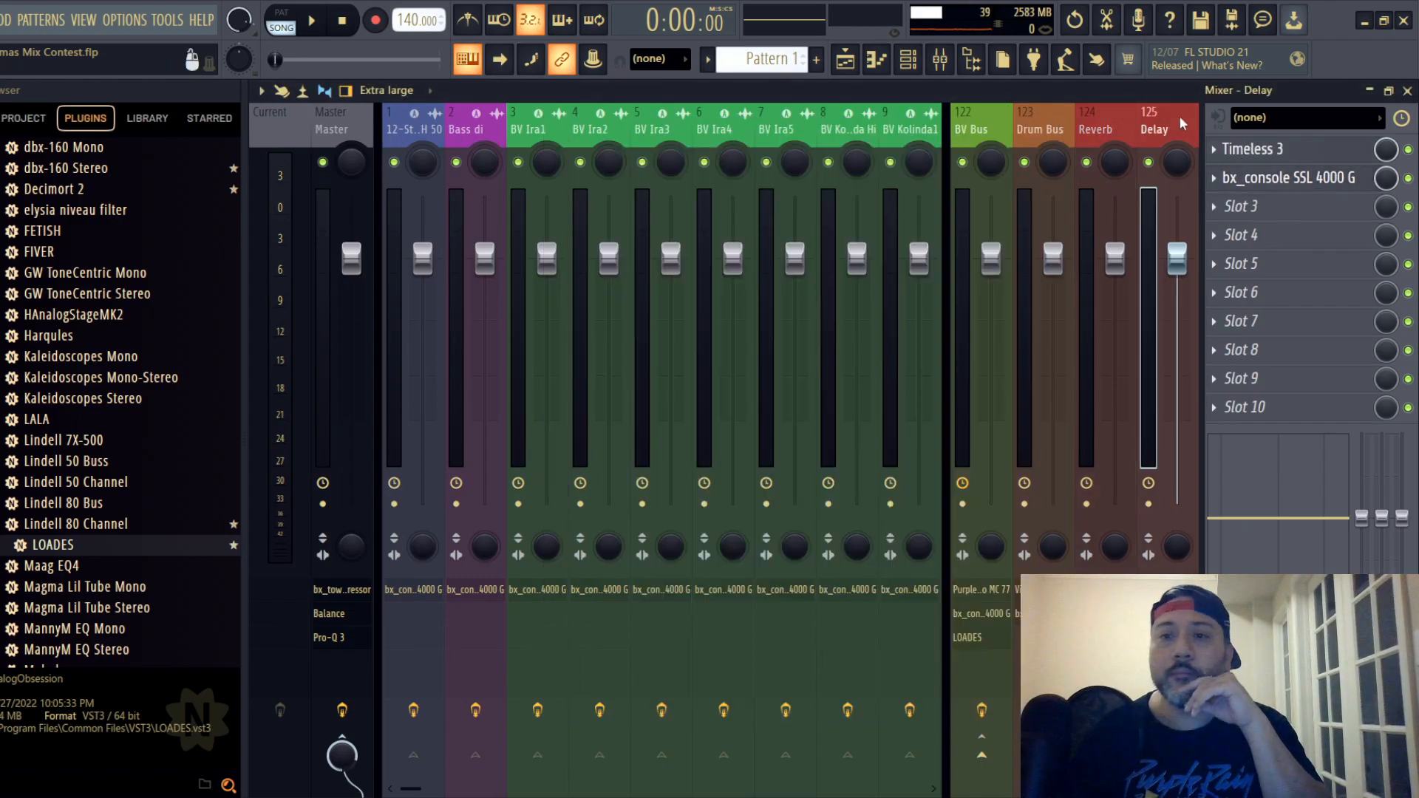
pyautogui.click(1293, 152)
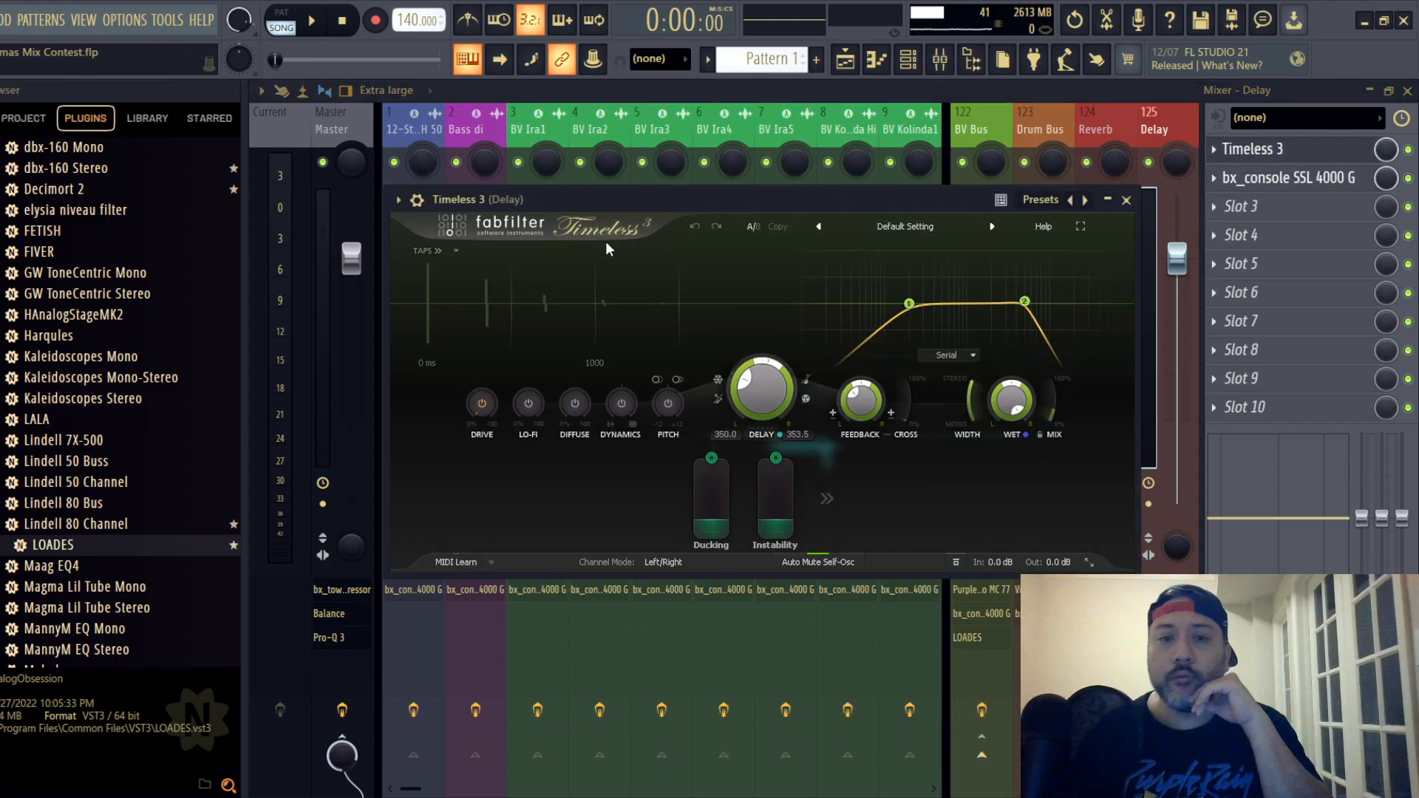
pyautogui.click(1126, 201)
pyautogui.click(1267, 179)
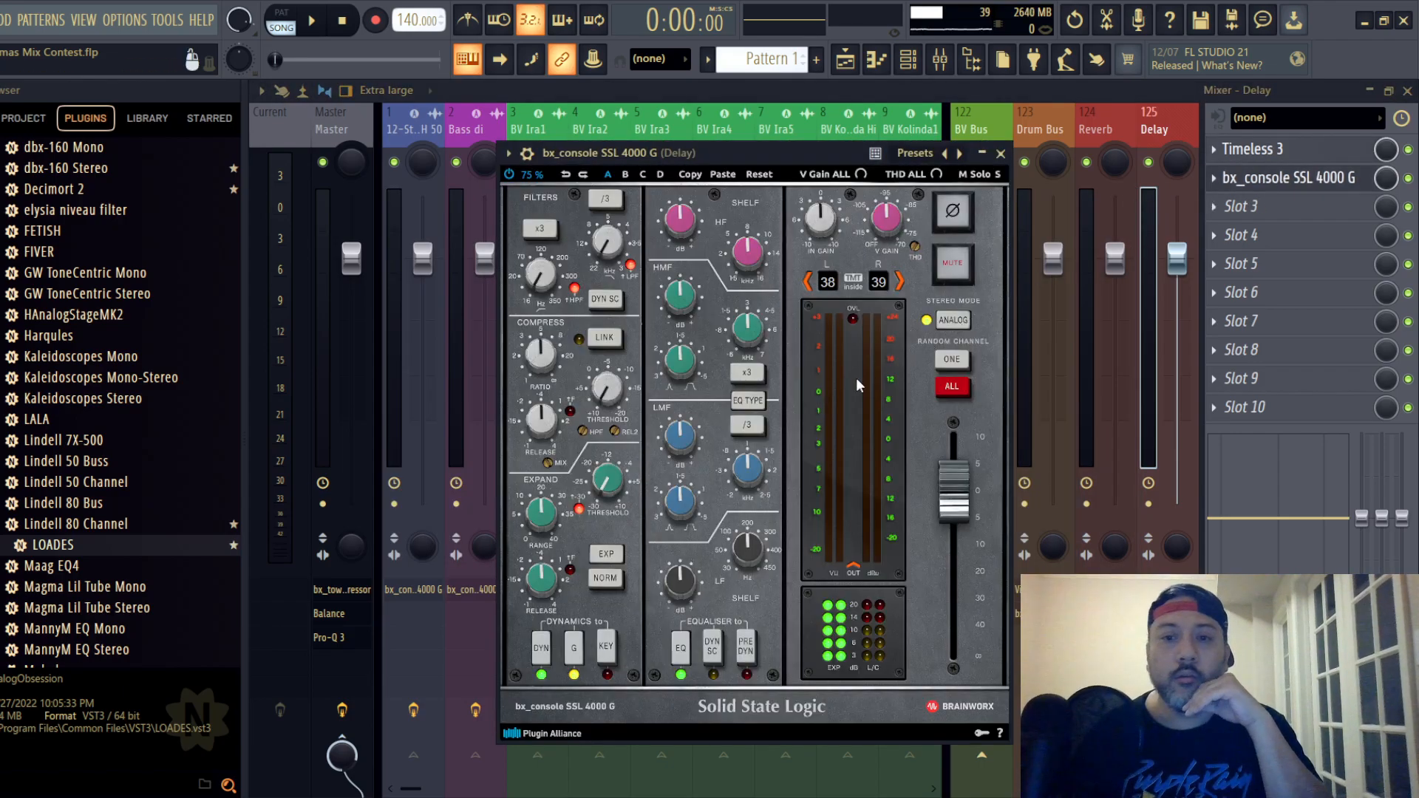
pyautogui.click(1000, 153)
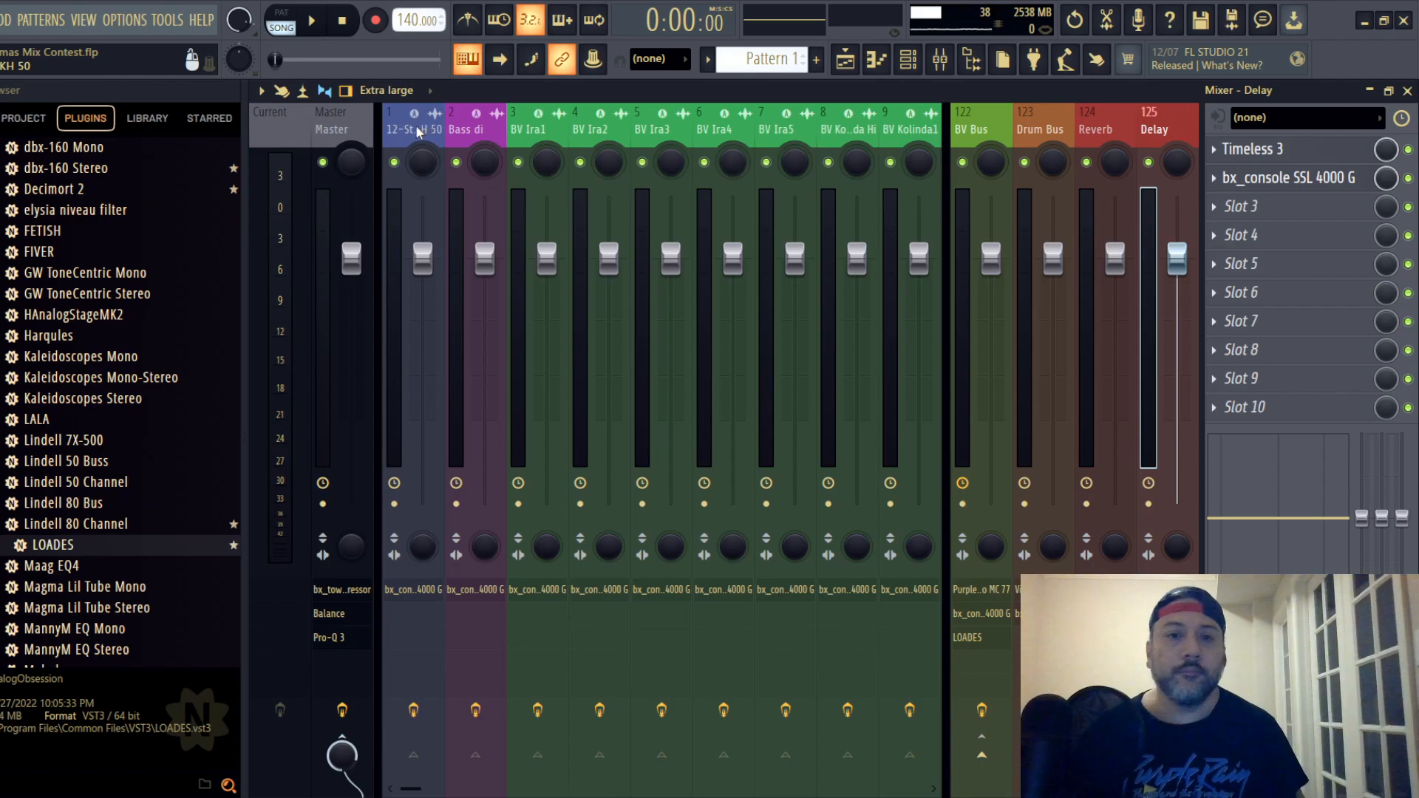
# - Select the lead vocal on mixer track 24 and examine its PreBOX preamp settings
pyautogui.moveTo(607, 130)
pyautogui.mouseDown()
pyautogui.moveTo(993, 133)
pyautogui.moveTo(393, 144)
pyautogui.moveTo(603, 133)
pyautogui.mouseUp()
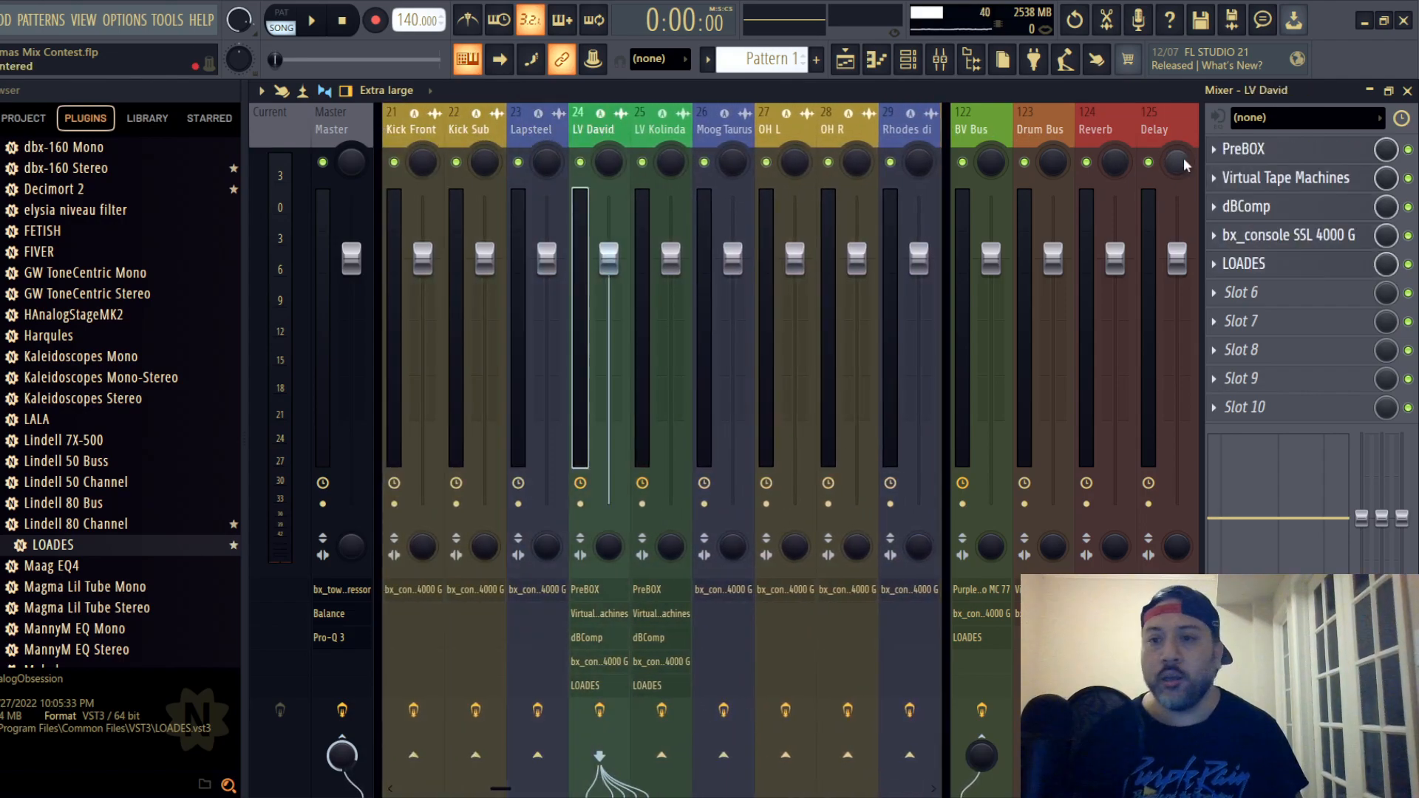
pyautogui.click(1277, 152)
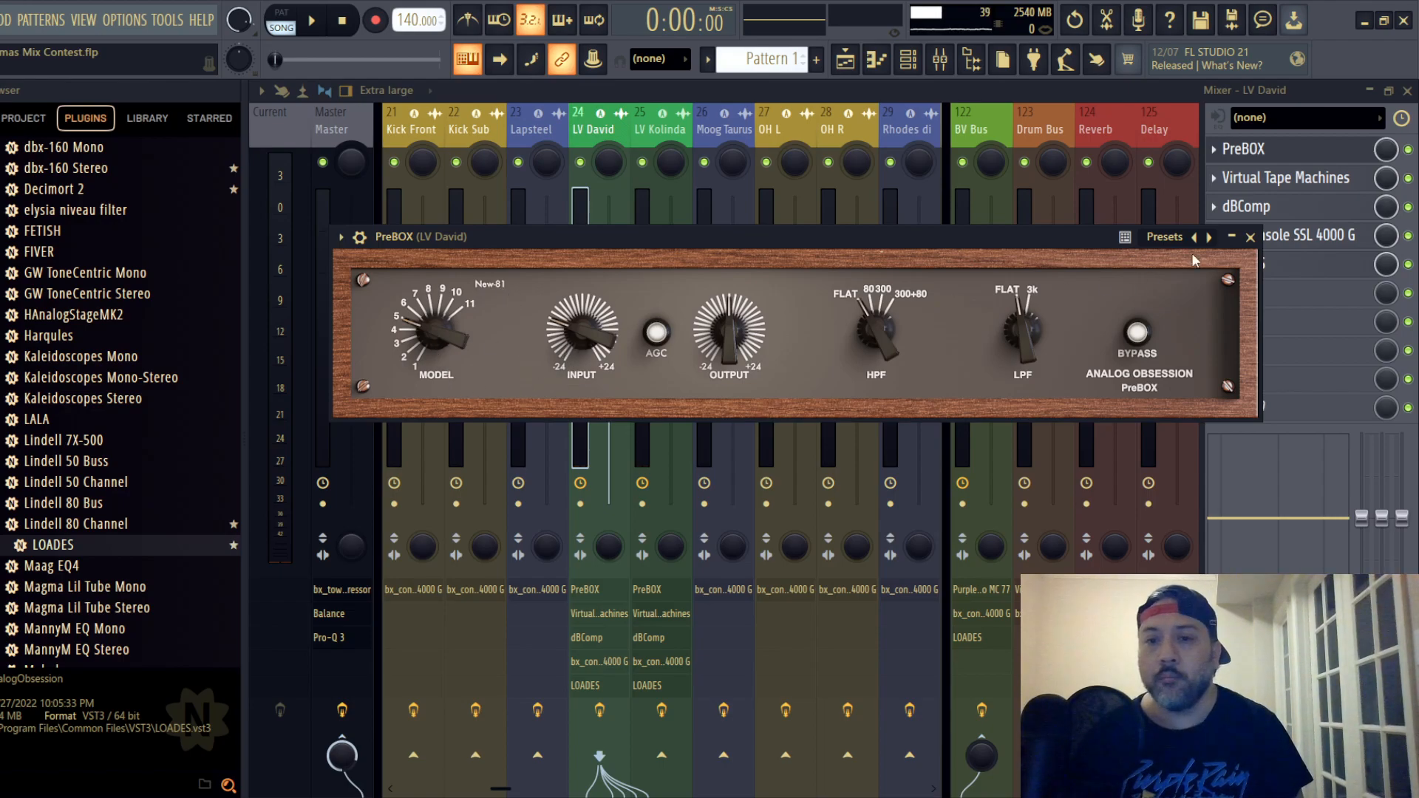
pyautogui.click(1250, 236)
# - Examine the Virtual Tape Machines settings on mixer track 24 and open the dBComp compressor
pyautogui.click(1275, 179)
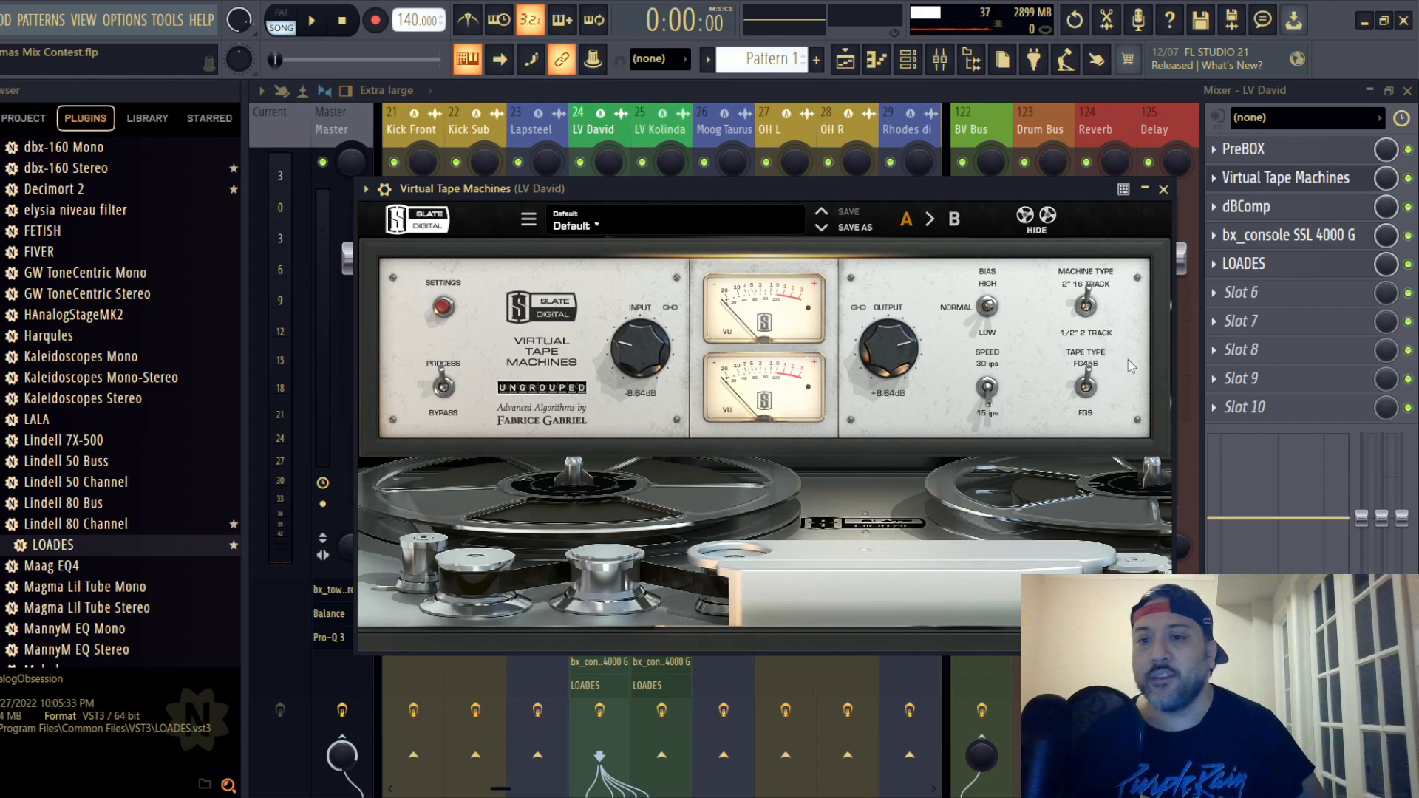
pyautogui.click(1165, 190)
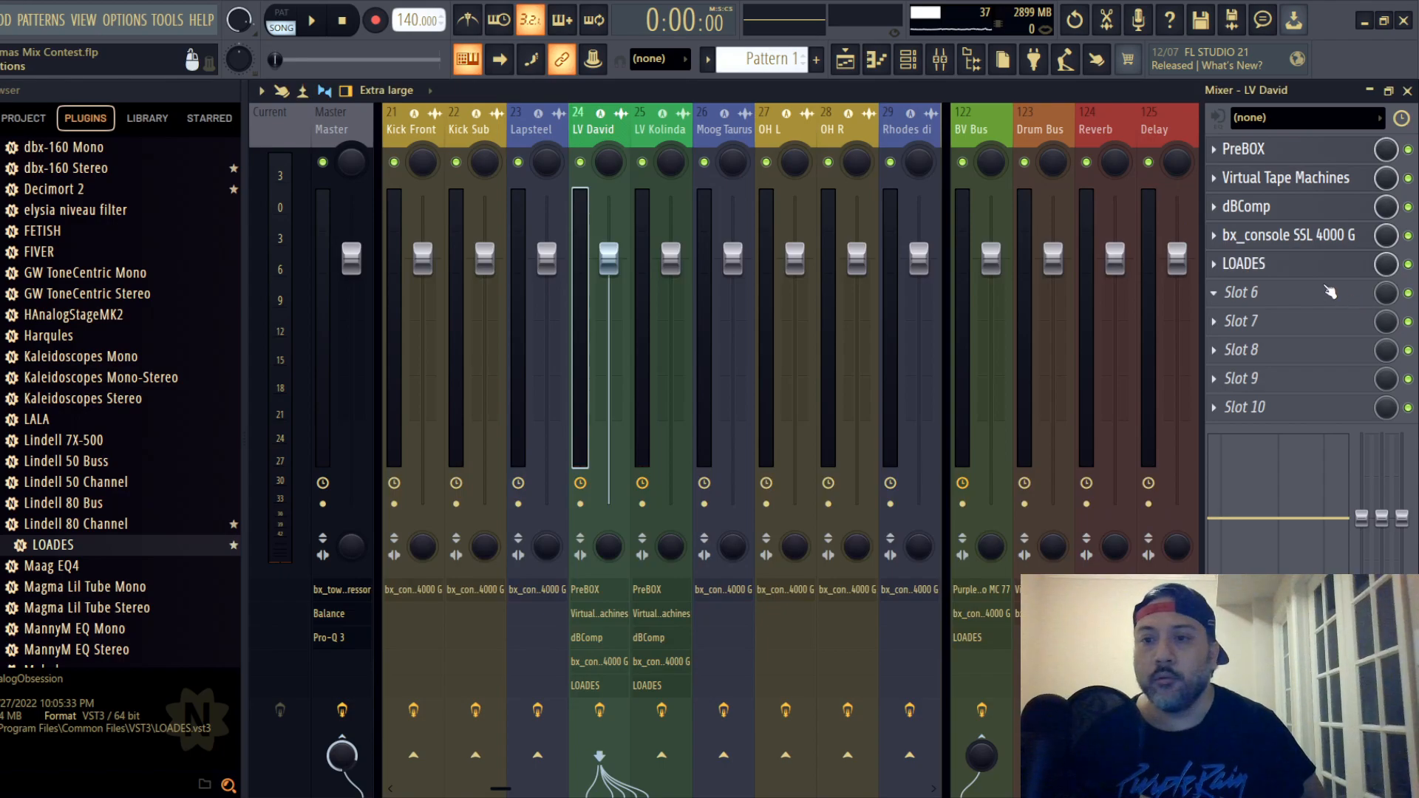
pyautogui.click(1293, 182)
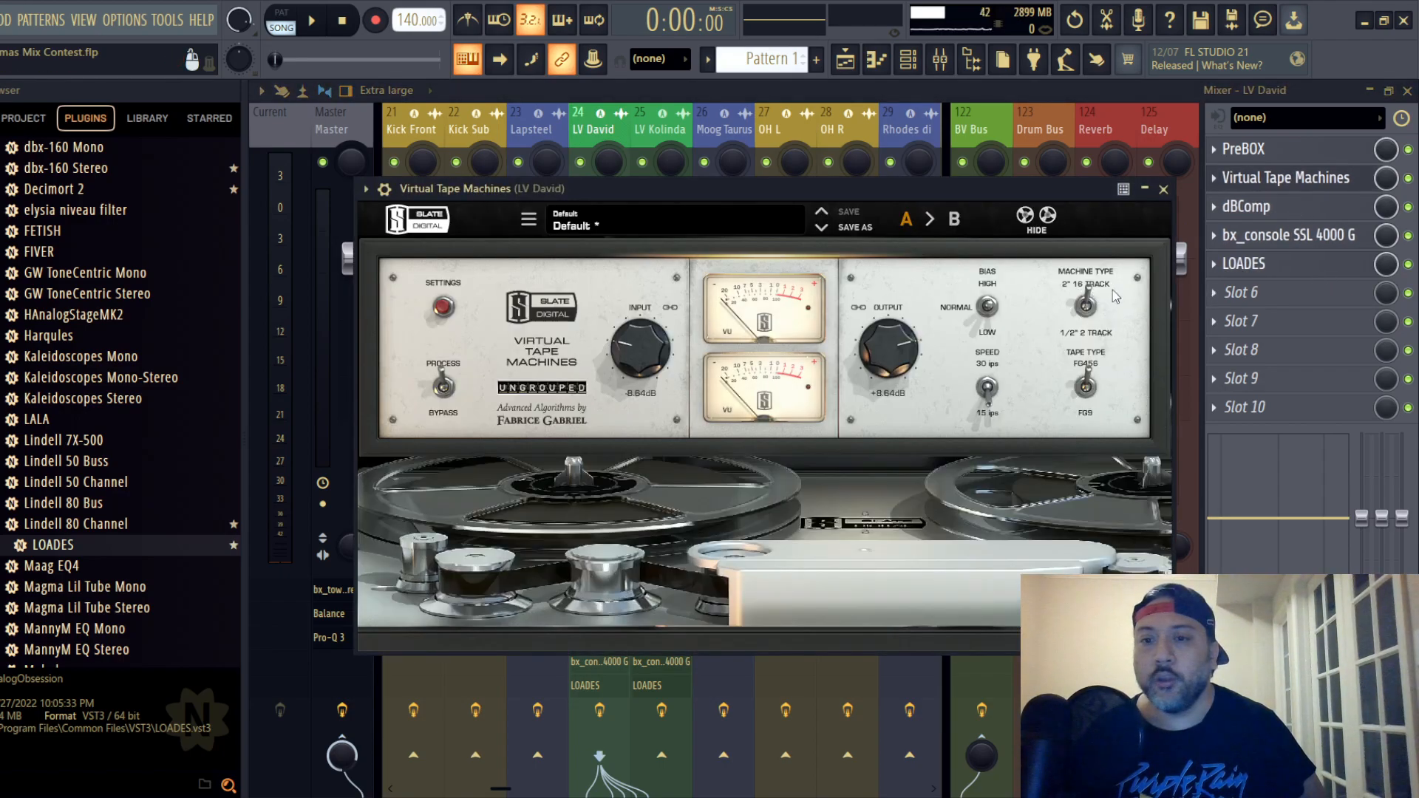
pyautogui.click(1163, 189)
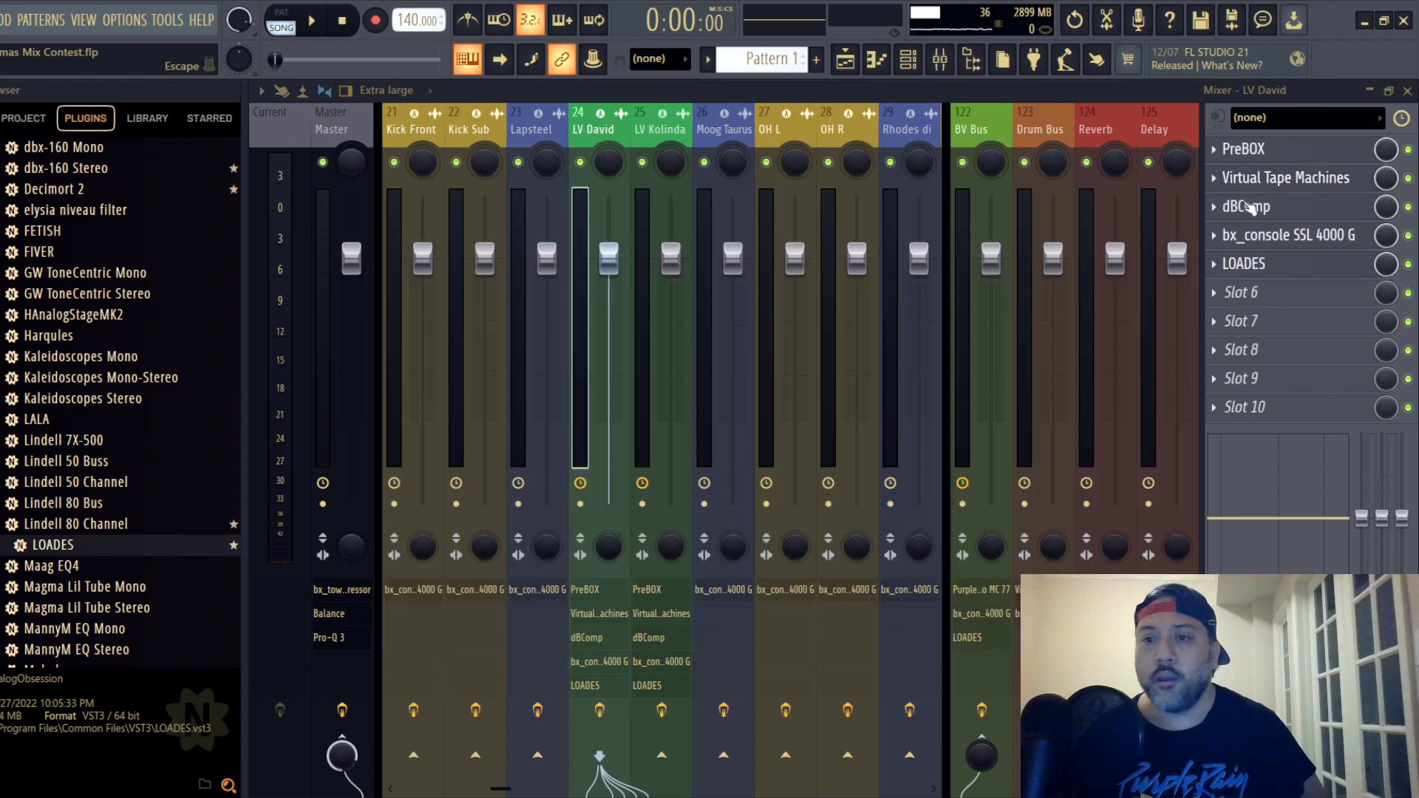
pyautogui.click(1300, 211)
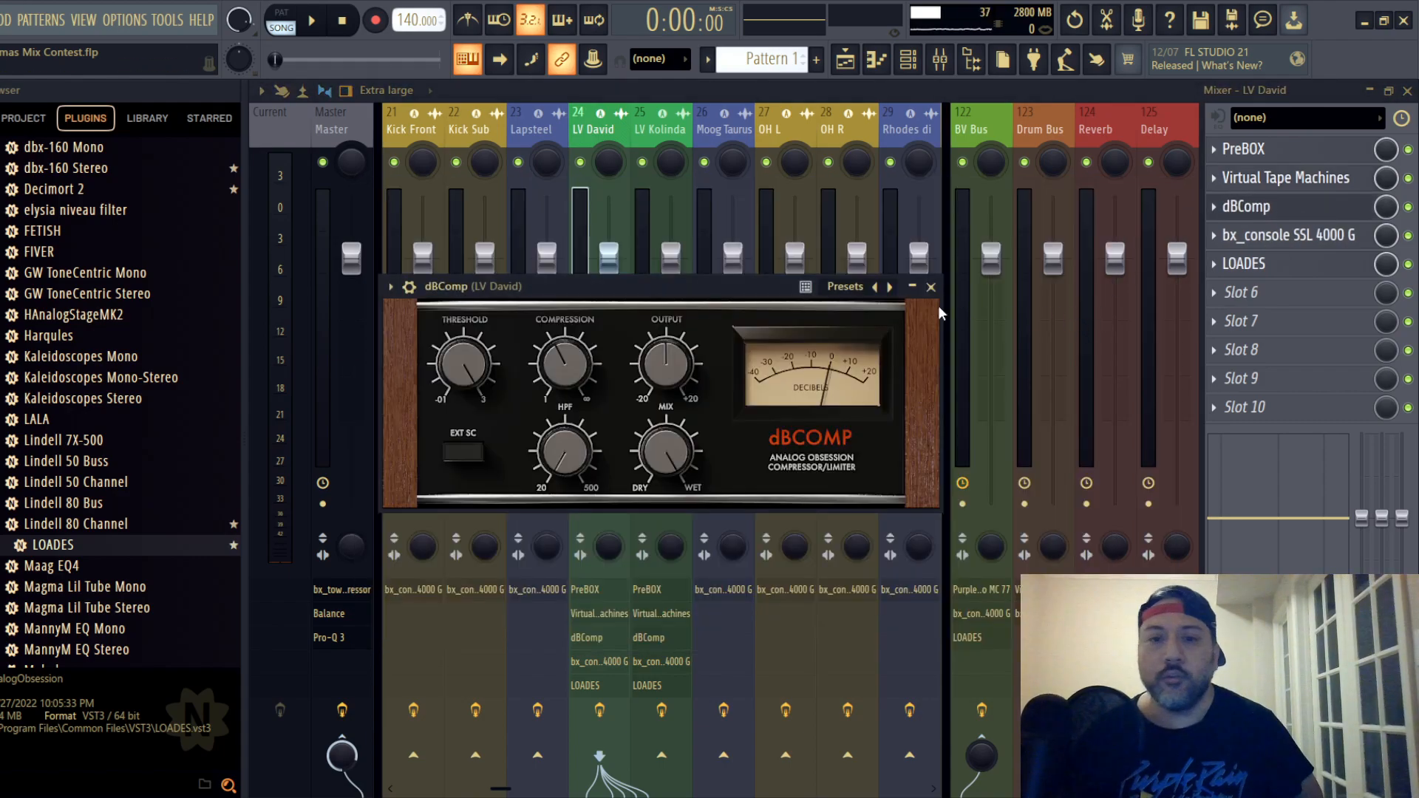
# - Close dBComp on mixer track 24 and toggle the EQ type of the track's bx_console SSL 4000 G
pyautogui.moveTo(720, 282); pyautogui.dragTo(812, 232)
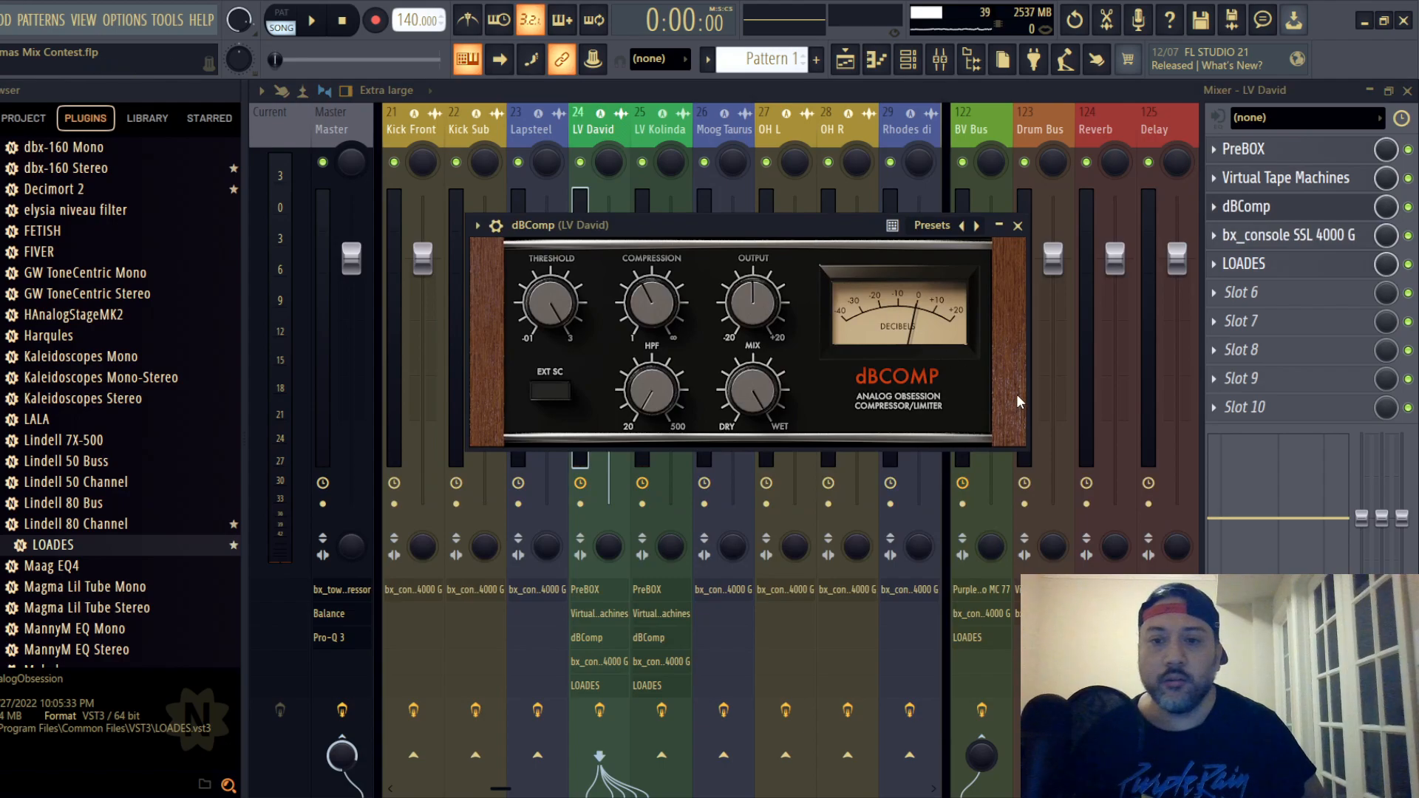
pyautogui.click(1018, 225)
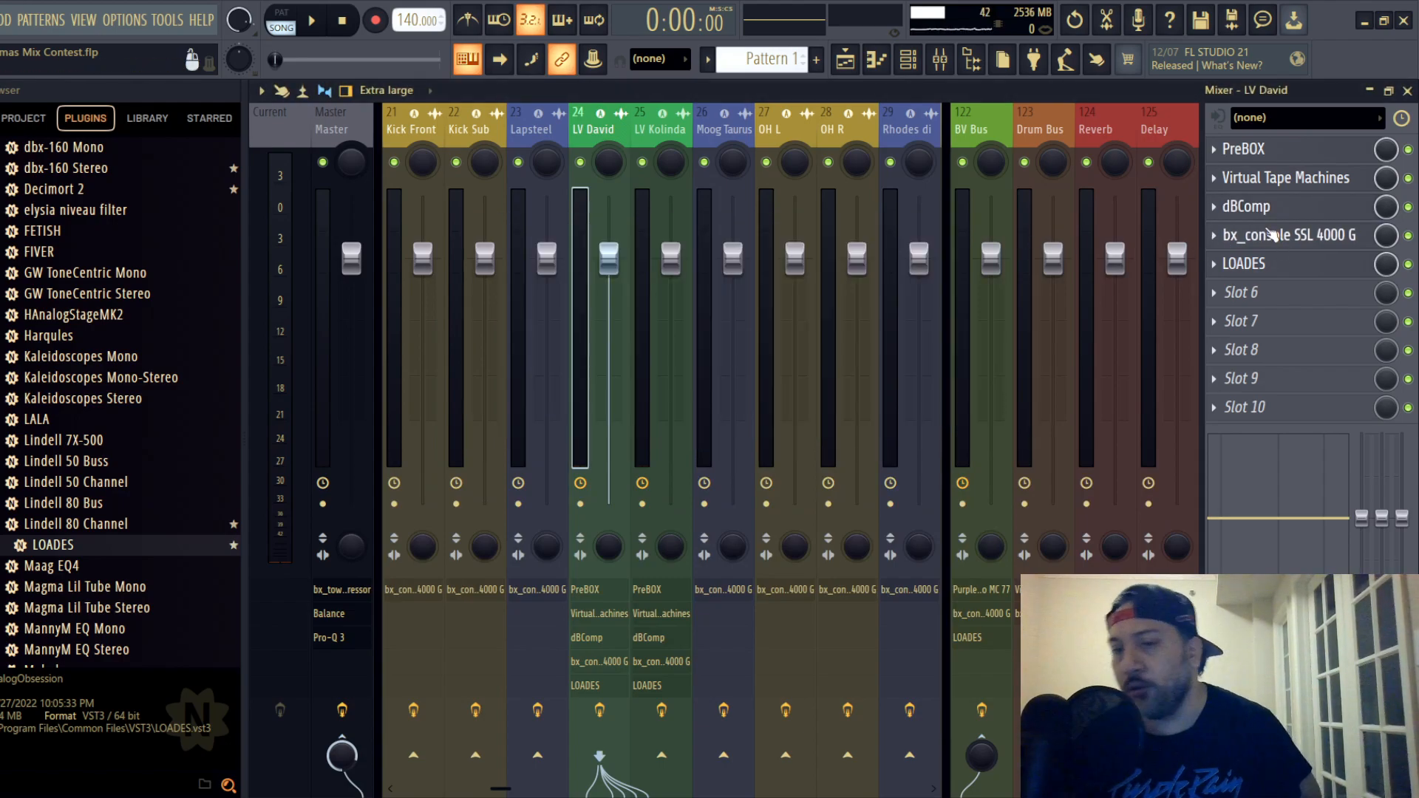
pyautogui.click(1284, 242)
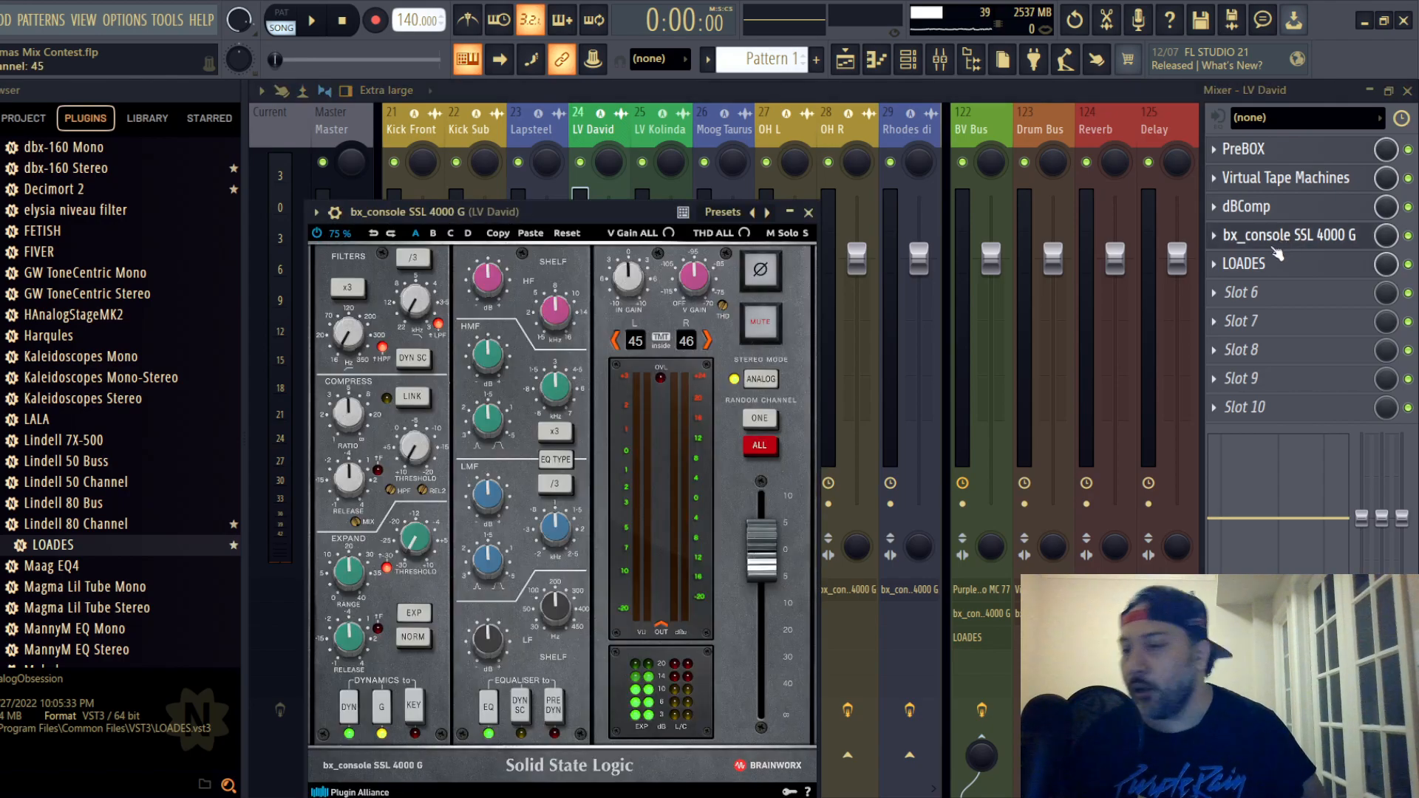
pyautogui.moveTo(596, 207); pyautogui.dragTo(691, 160)
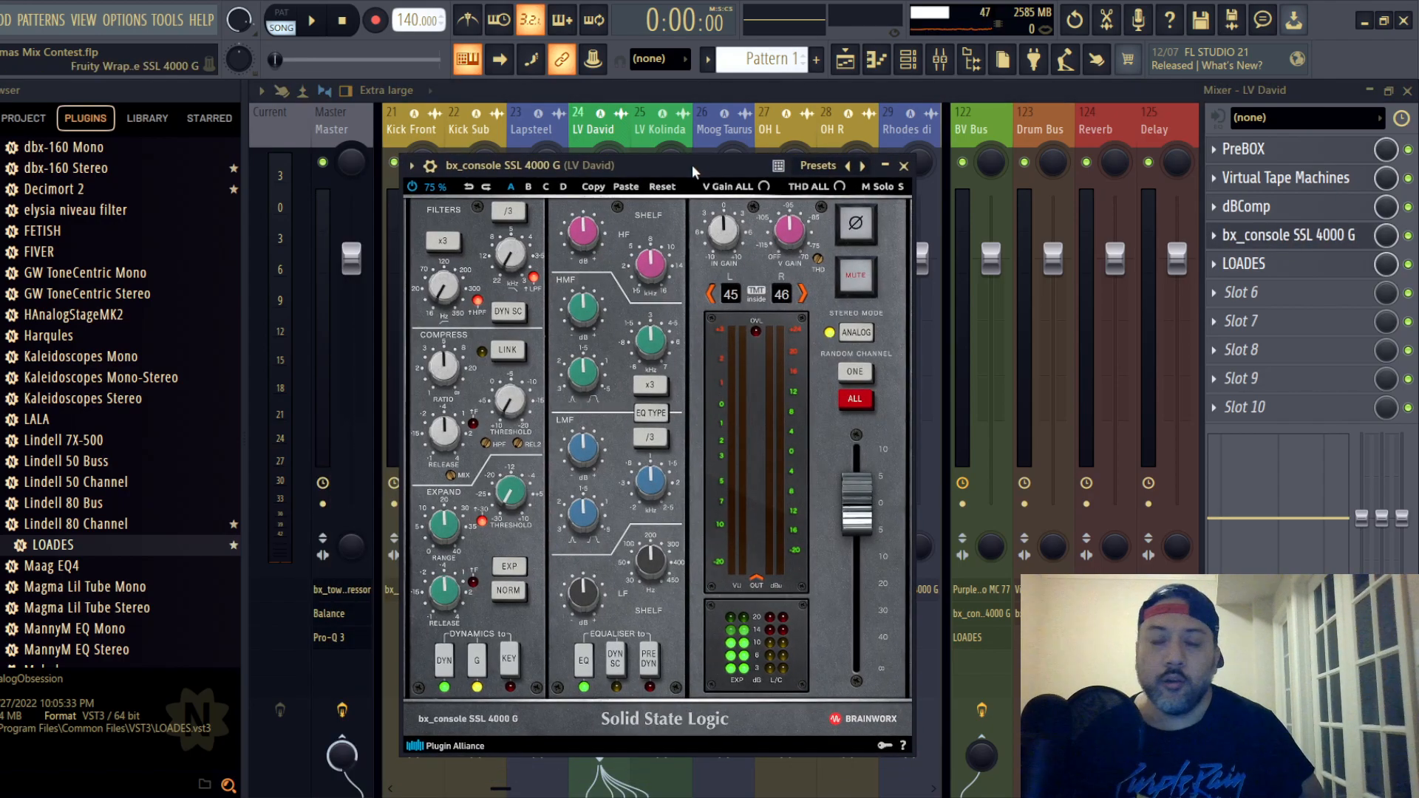
pyautogui.click(656, 414)
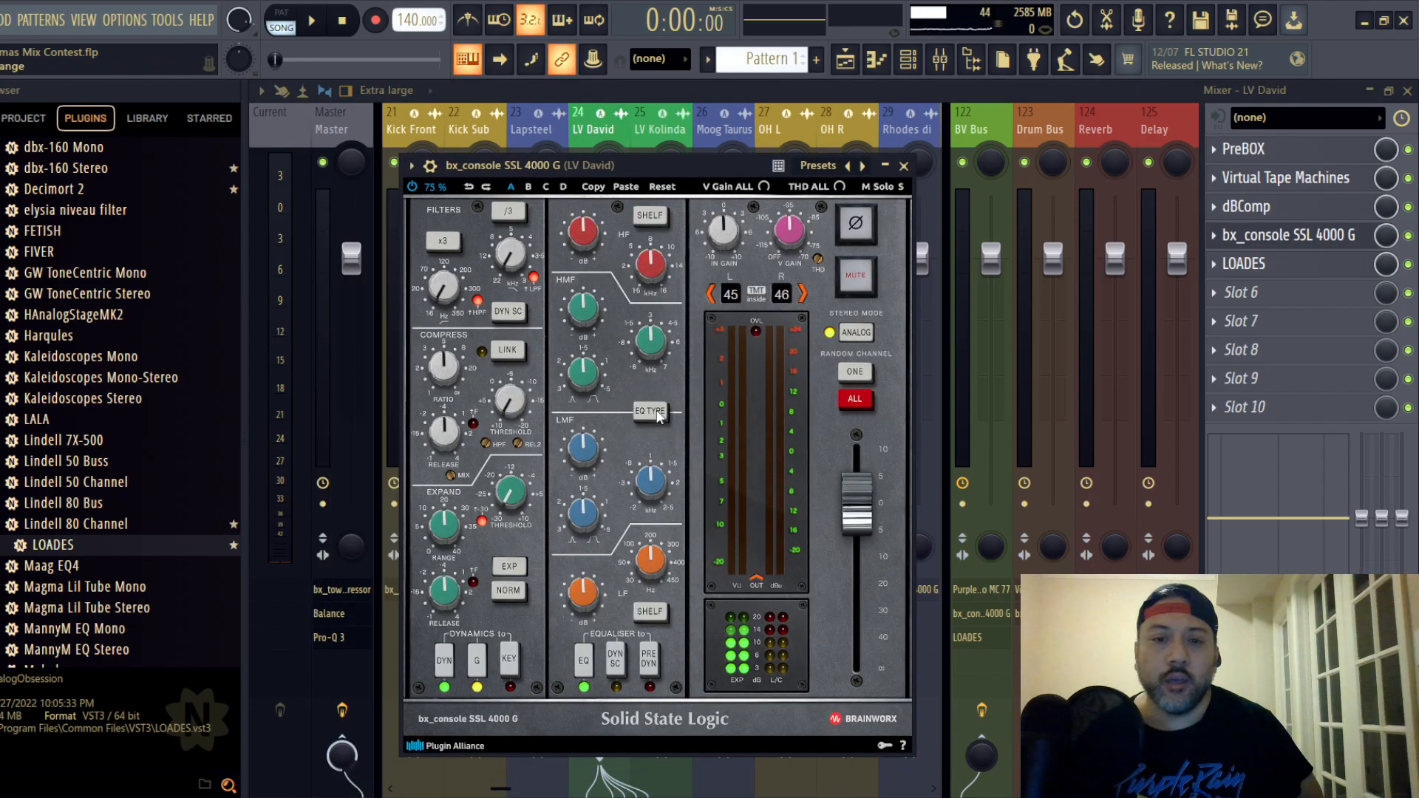
pyautogui.click(904, 166)
# - Examine the LOADES de-esser settings on mixer track 24
pyautogui.click(1249, 264)
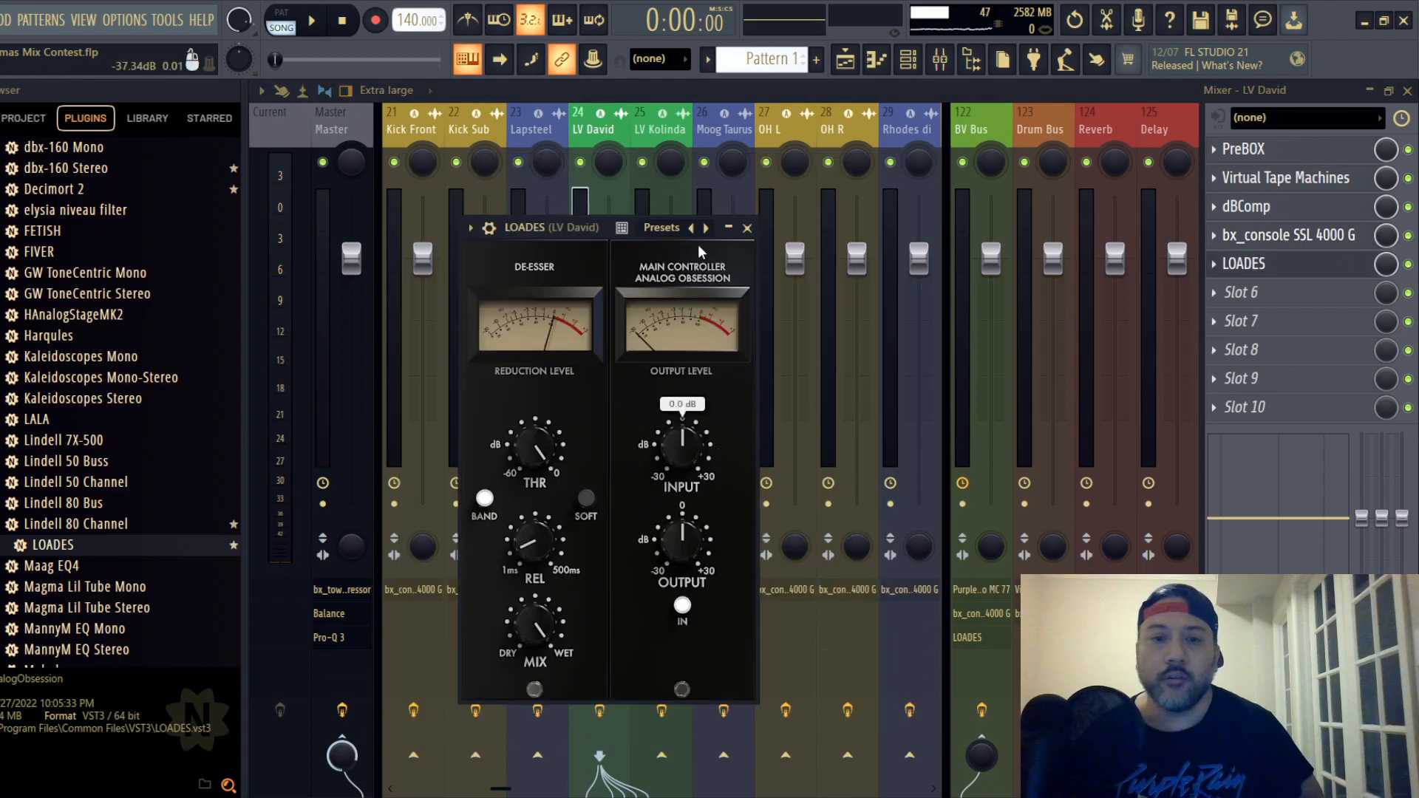
pyautogui.click(748, 228)
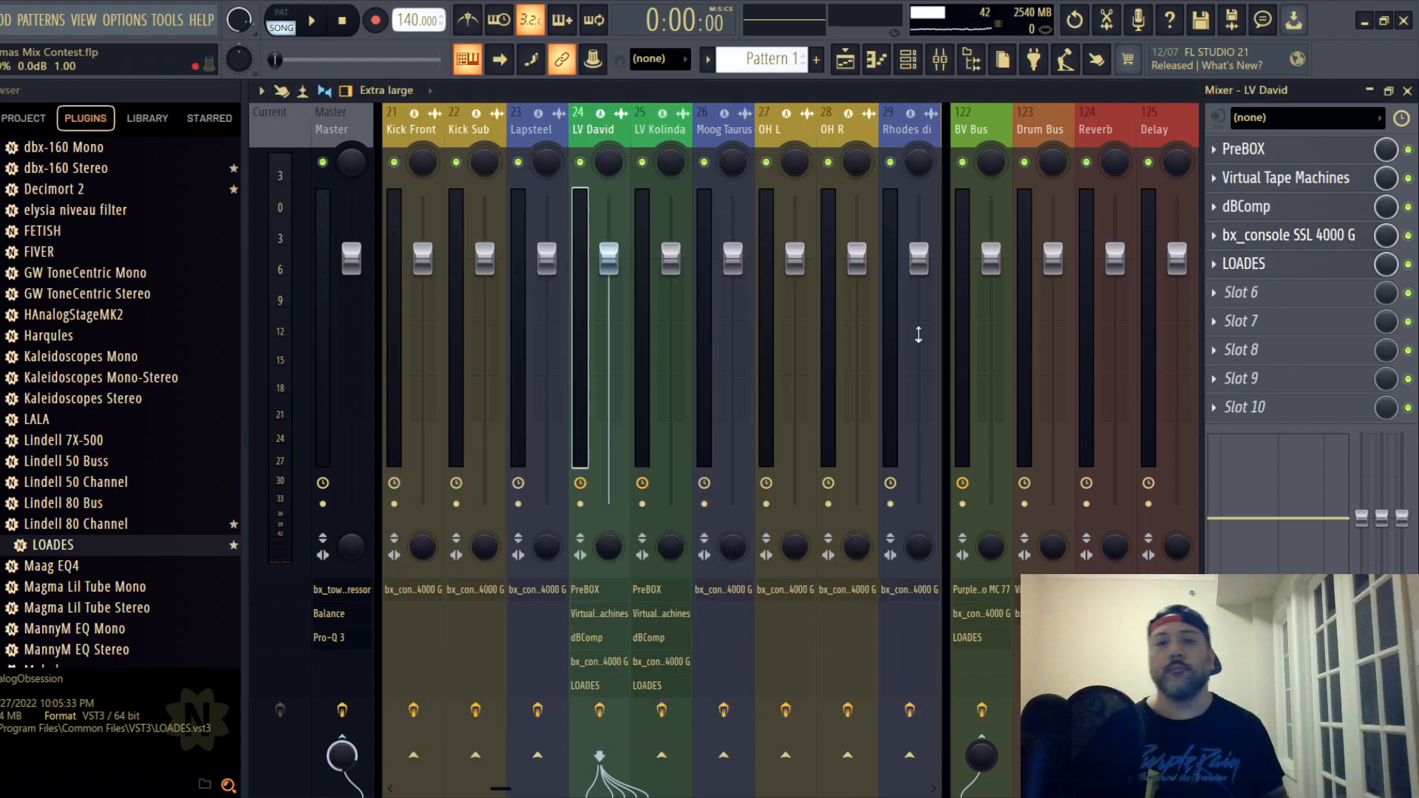
# - Select the second lead vocal on mixer track 25 and toggle the EQ type of its bx_console SSL 4000 G
pyautogui.click(654, 151)
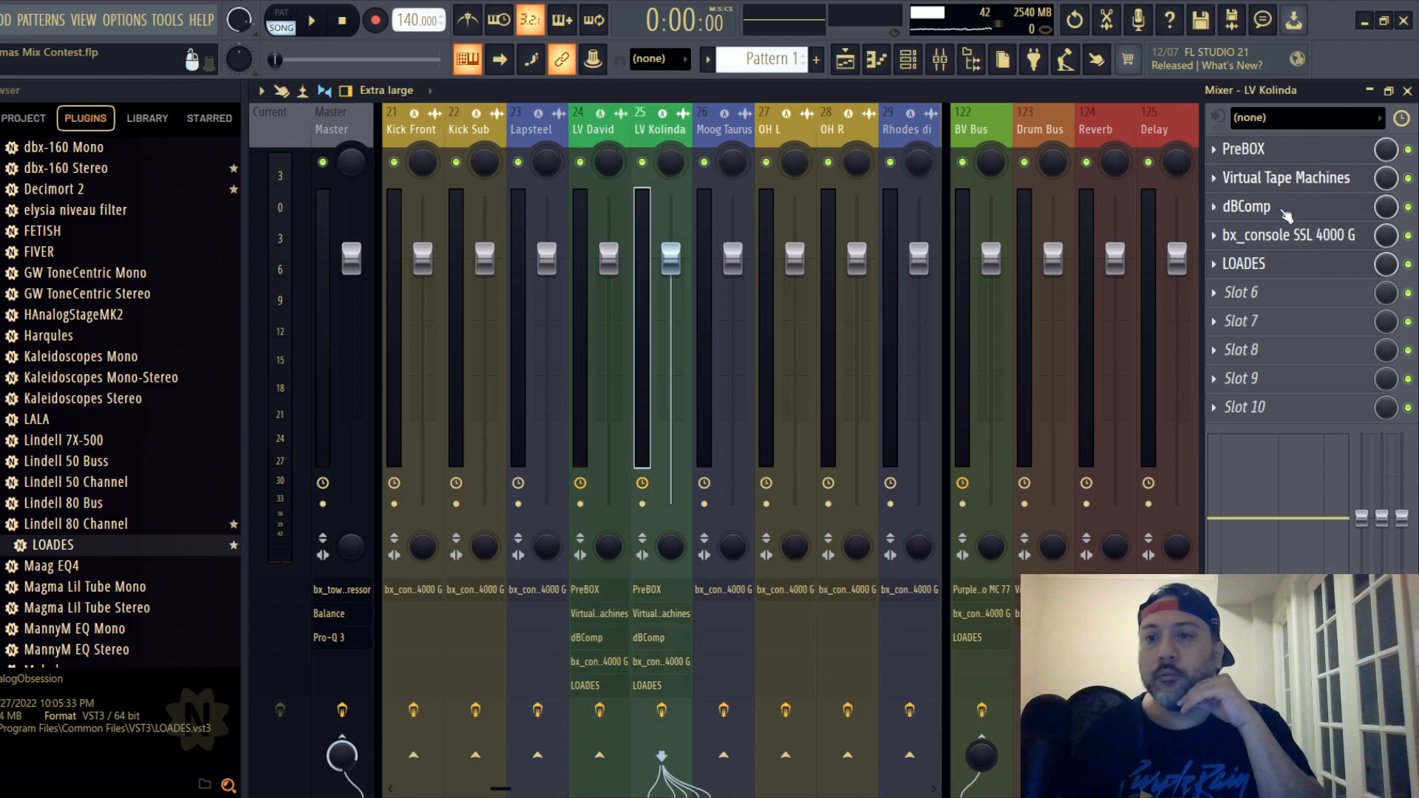
pyautogui.click(1292, 238)
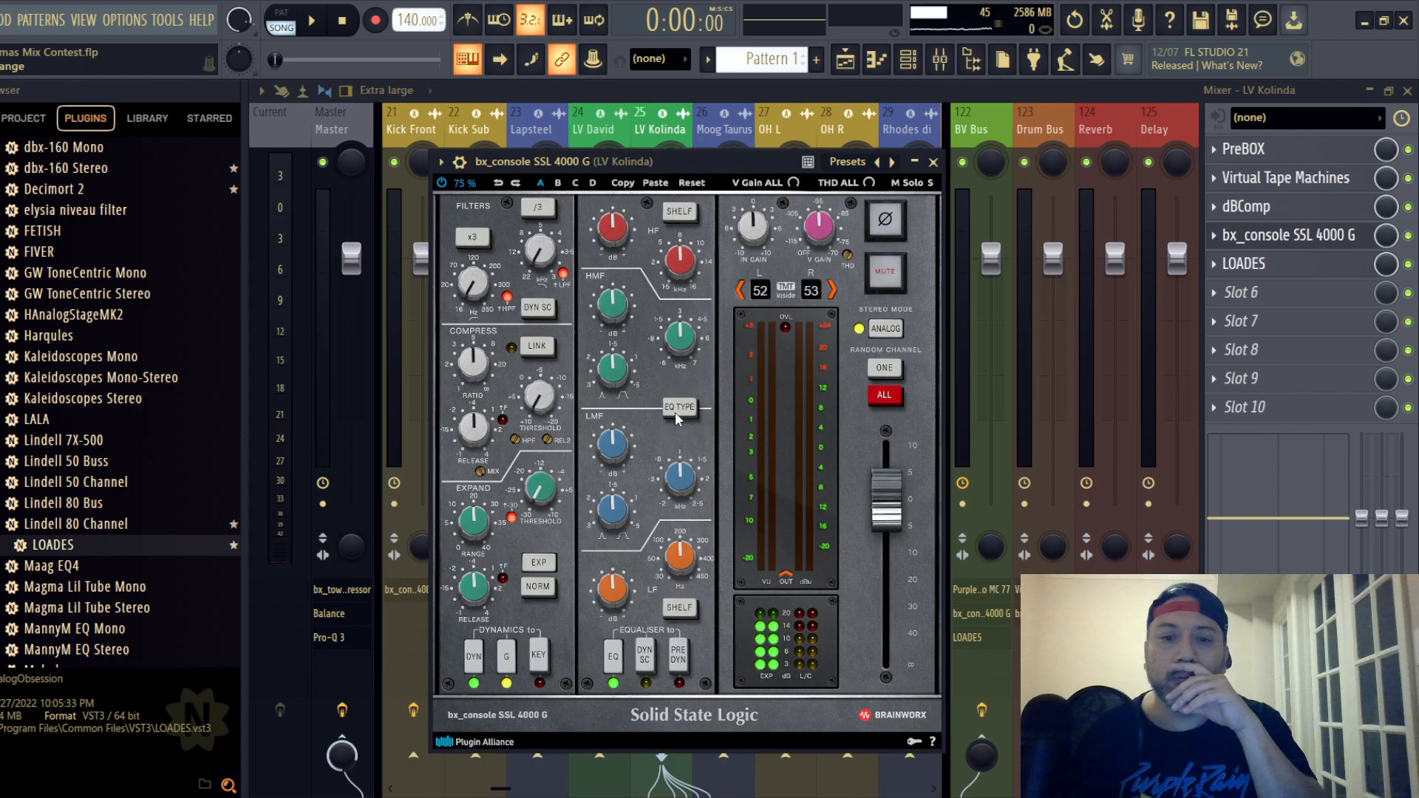
pyautogui.click(933, 162)
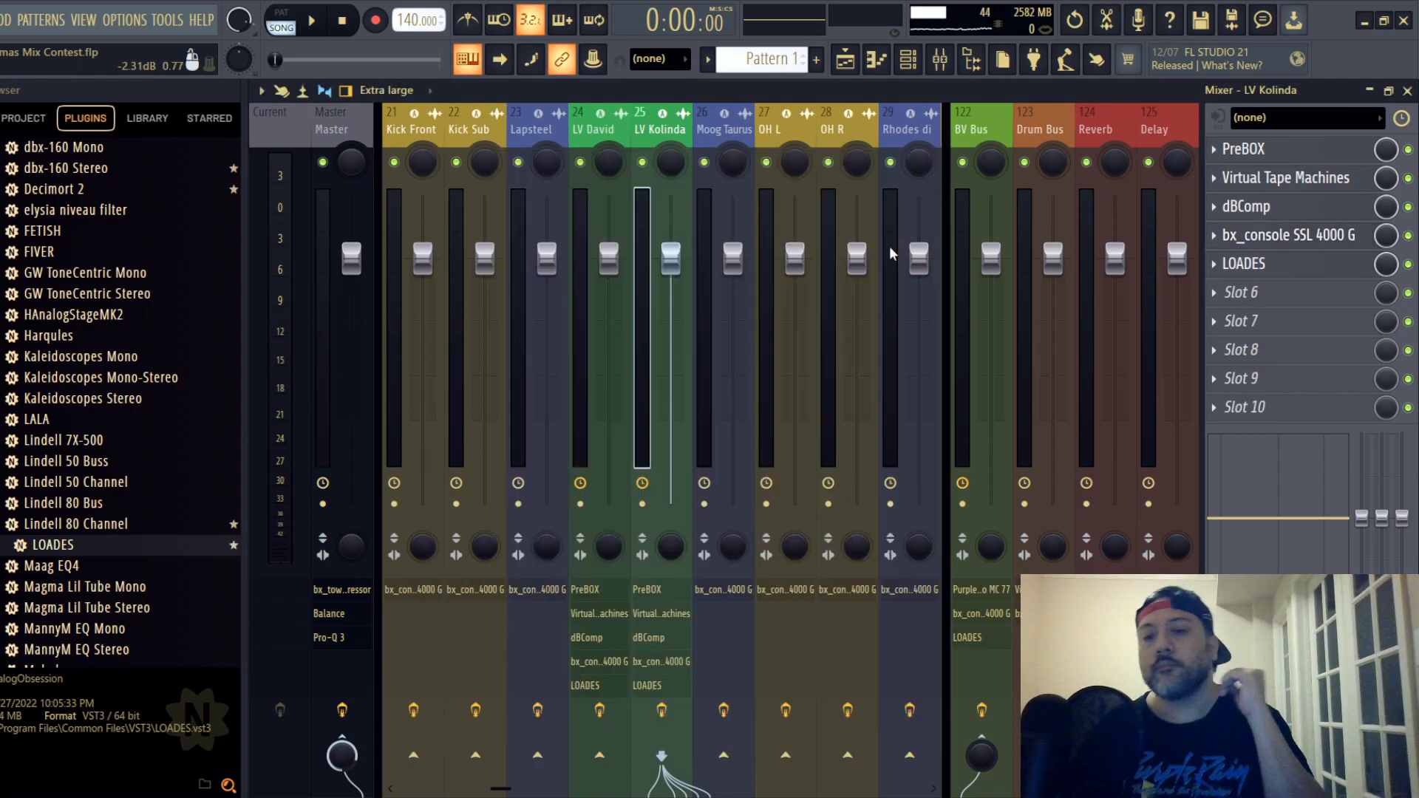
# - Browse the mixer tracks beyond the lead vocals, return to the first track, and select the Master track
pyautogui.scroll(-7, 719, 125)
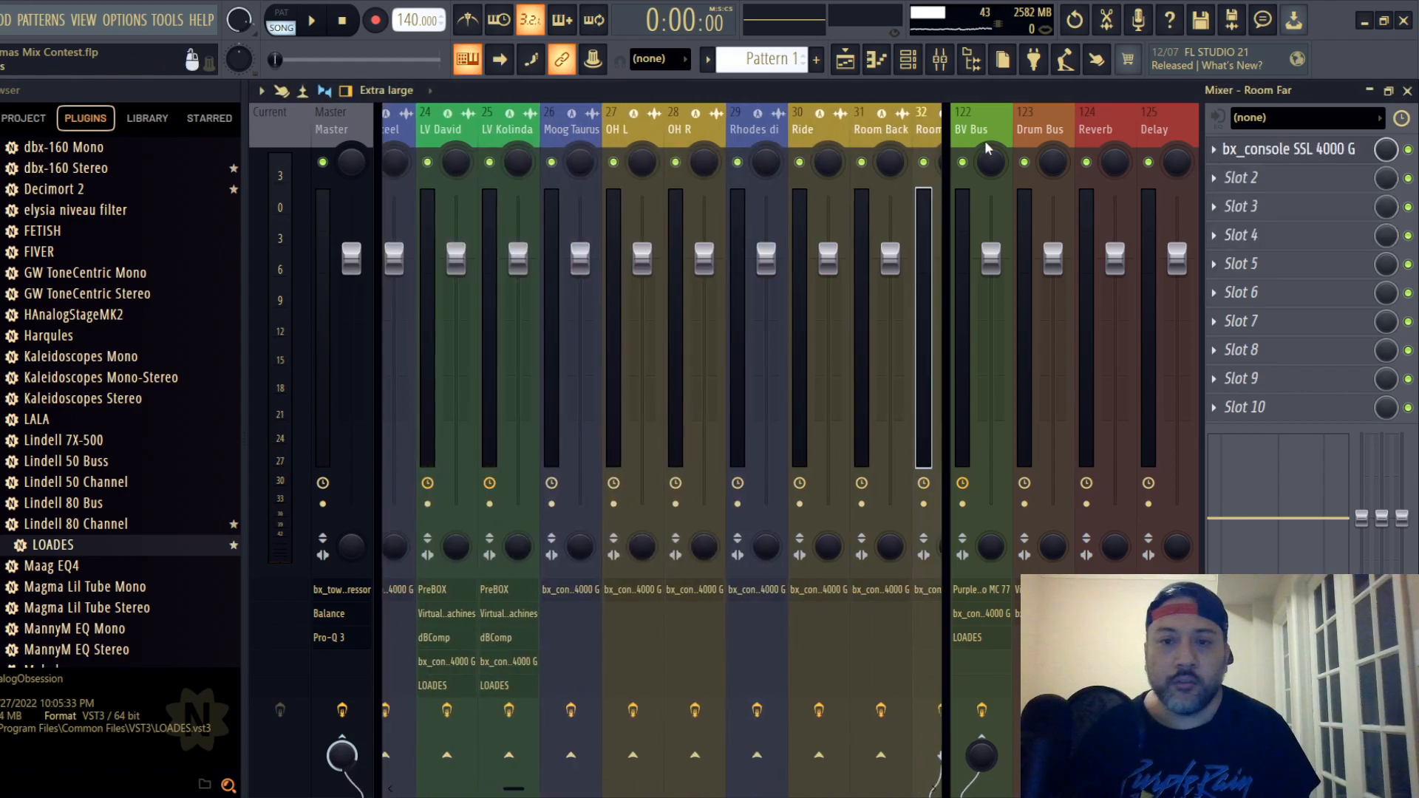
pyautogui.scroll(-9, 924, 155)
pyautogui.moveTo(923, 148); pyautogui.dragTo(317, 194)
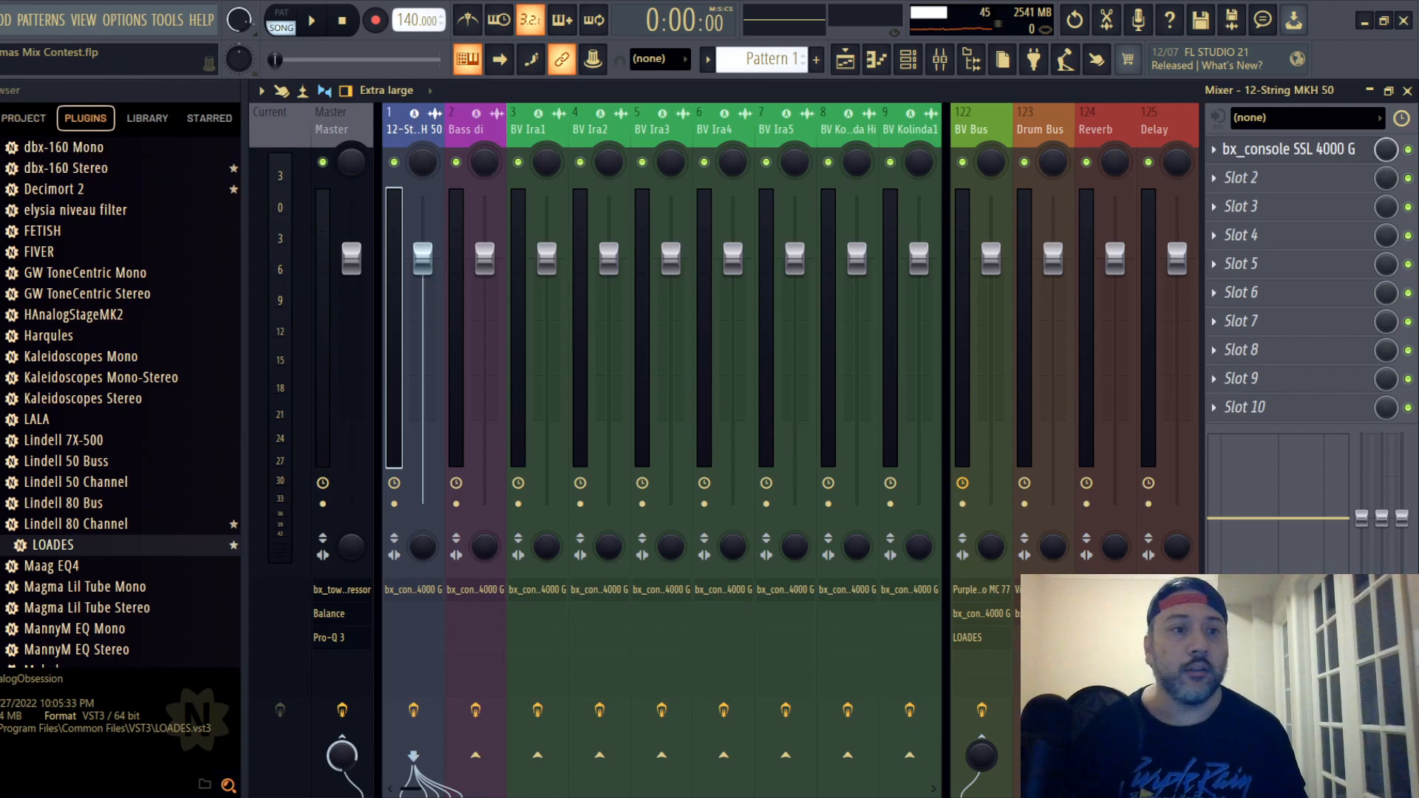
pyautogui.click(0, 20)
pyautogui.click(16, 106)
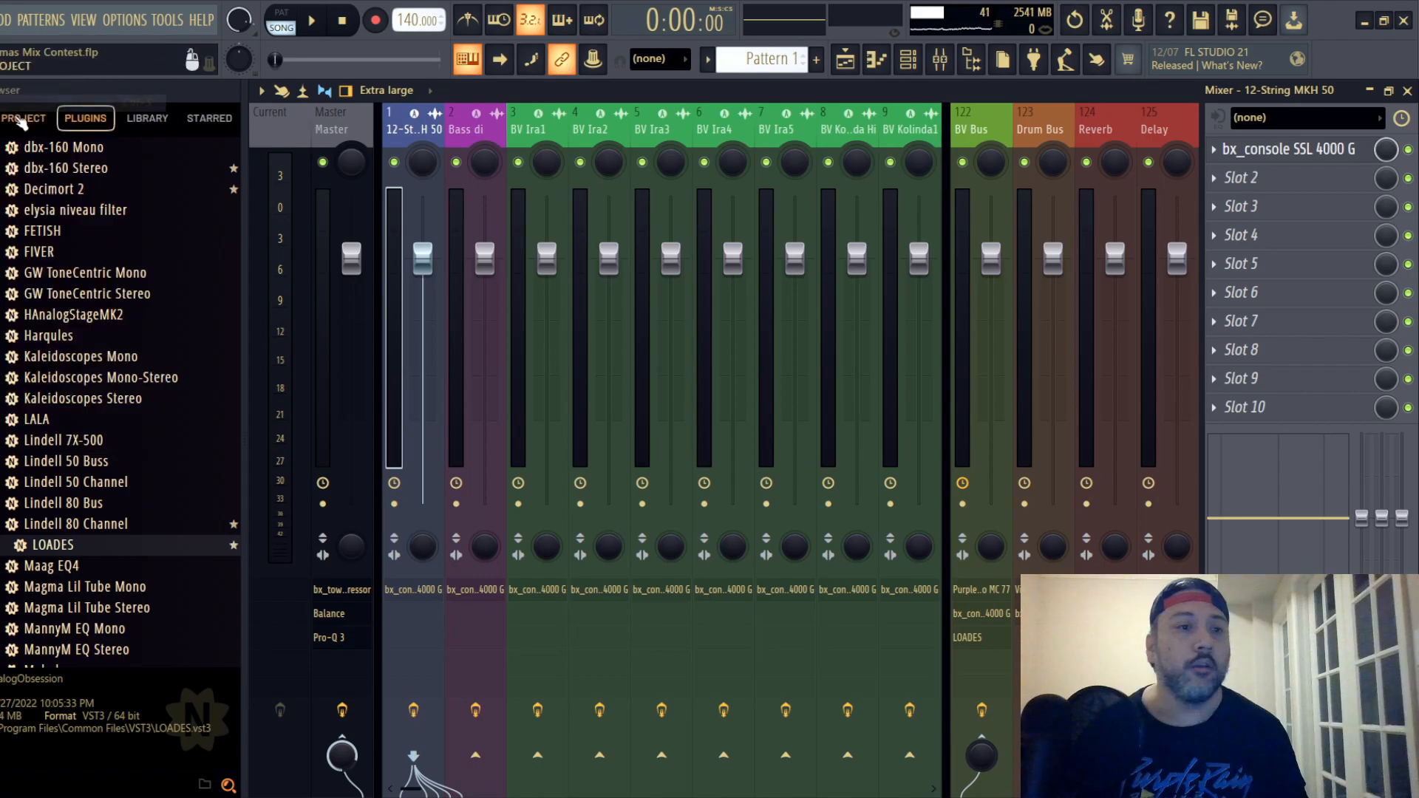
pyautogui.click(340, 129)
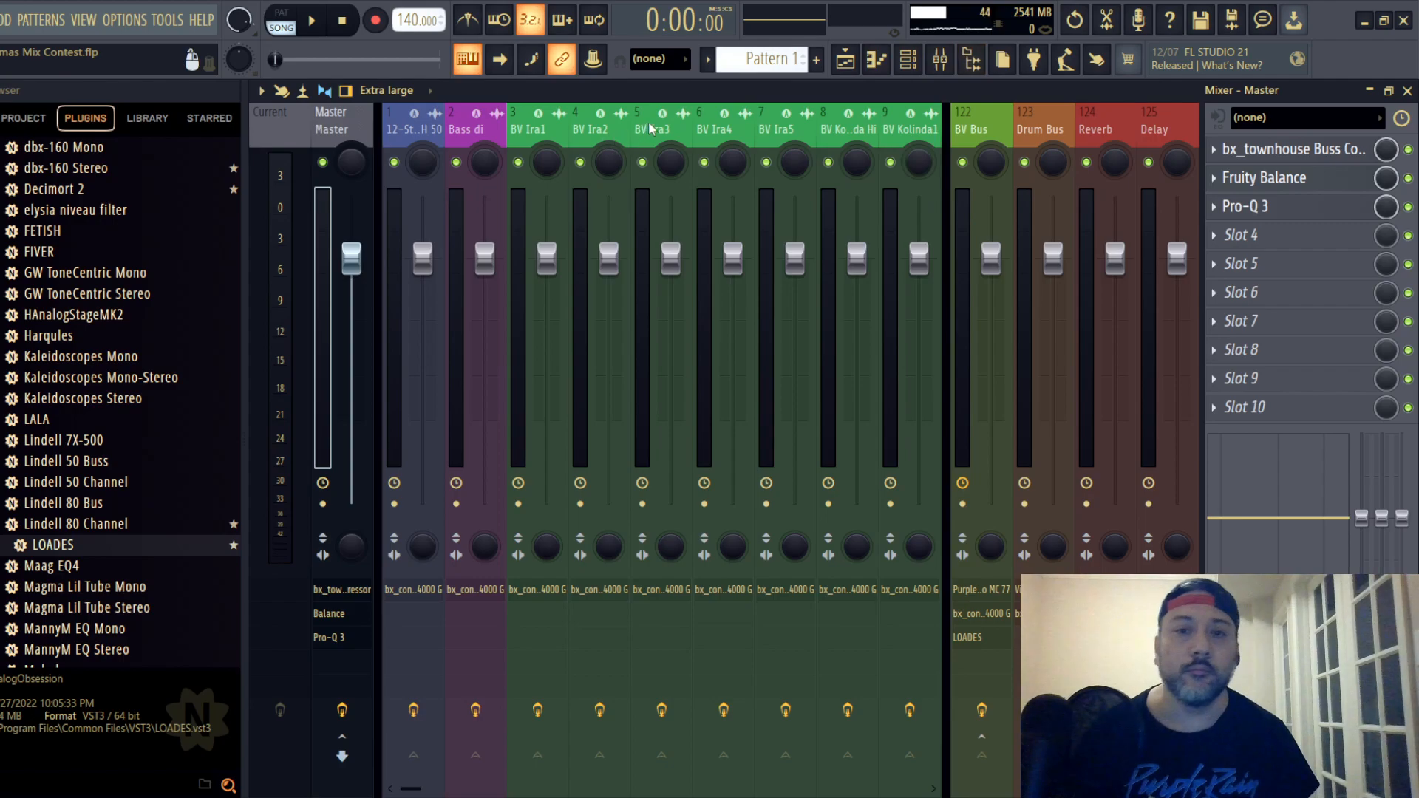
# - Solo the Kick FET track in the mixer and start playback
pyautogui.scroll(-20, 651, 129)
pyautogui.scroll(7, 687, 128)
pyautogui.scroll(-3, 704, 128)
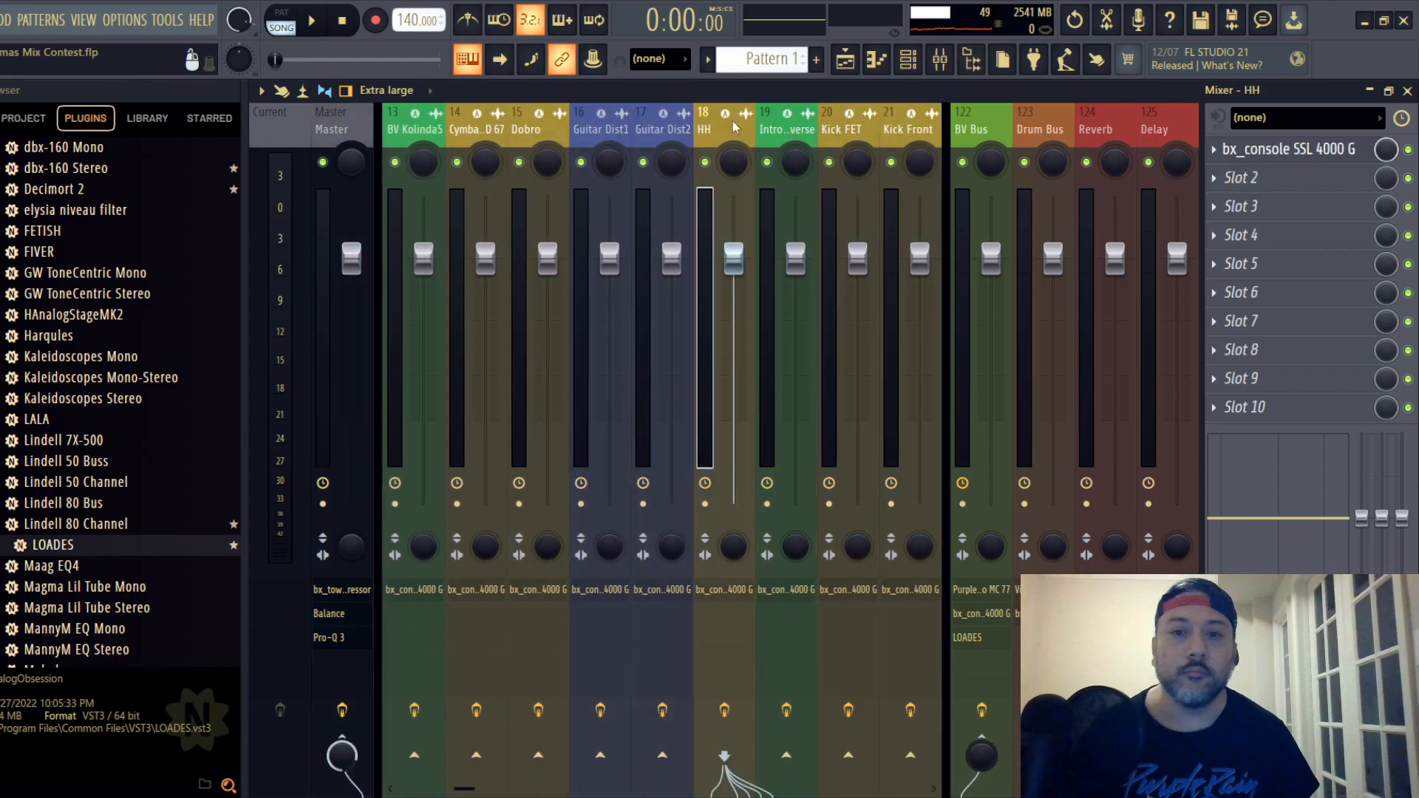
pyautogui.scroll(-7, 704, 128)
pyautogui.scroll(4, 583, 148)
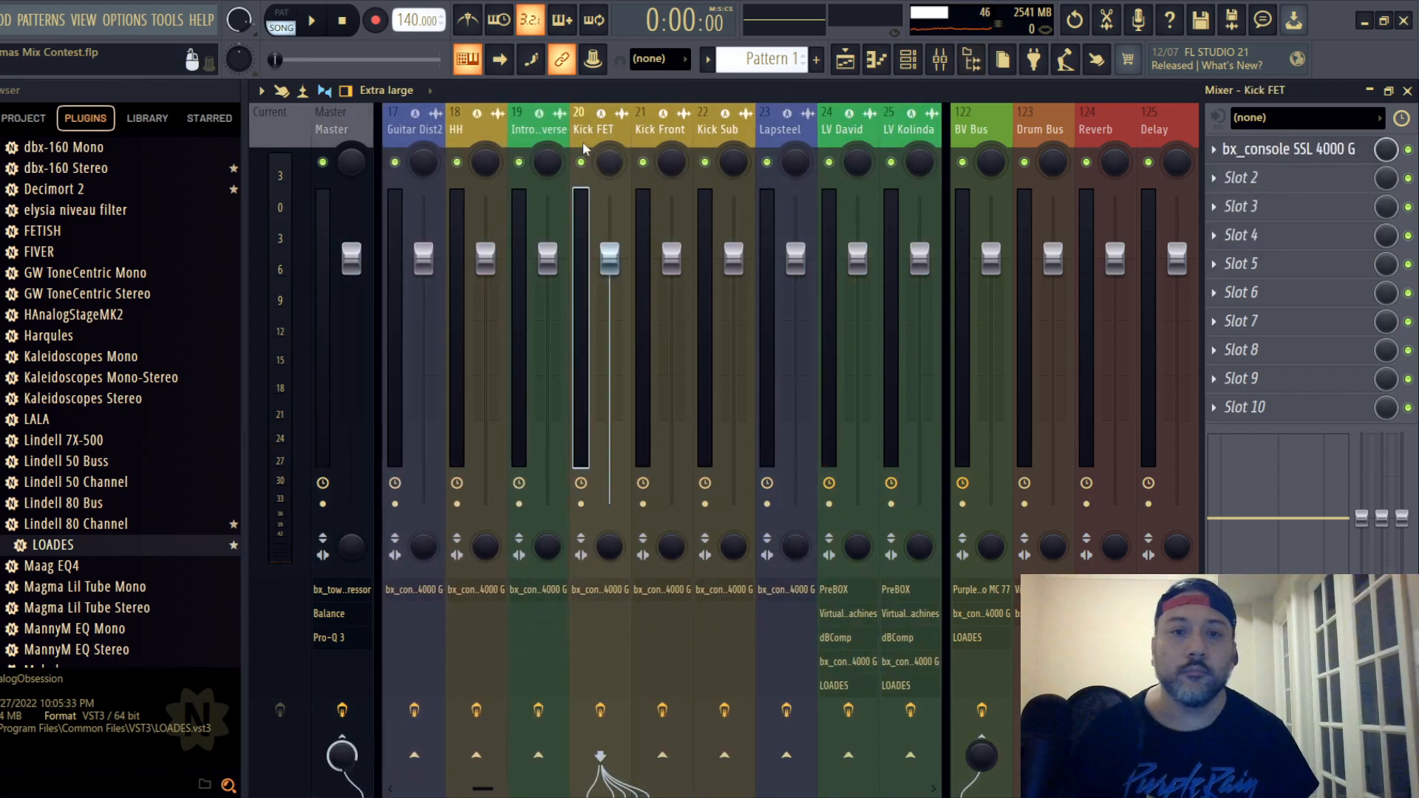
pyautogui.rightClick(581, 162)
pyautogui.press('space')
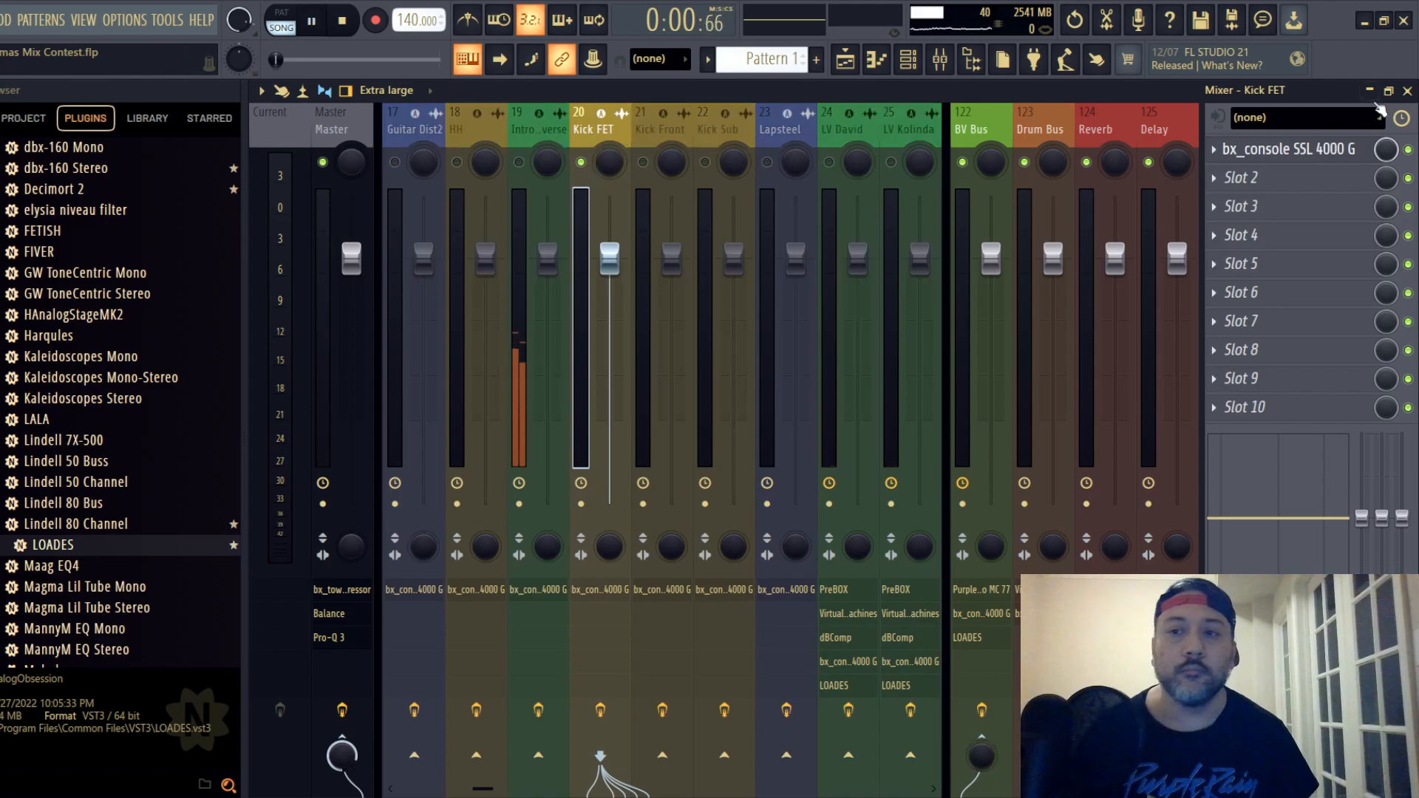
# - Show the playlist and restart playback from about 0:09, just before the kick parts begin
pyautogui.click(1407, 91)
pyautogui.scroll(-8, 451, 264)
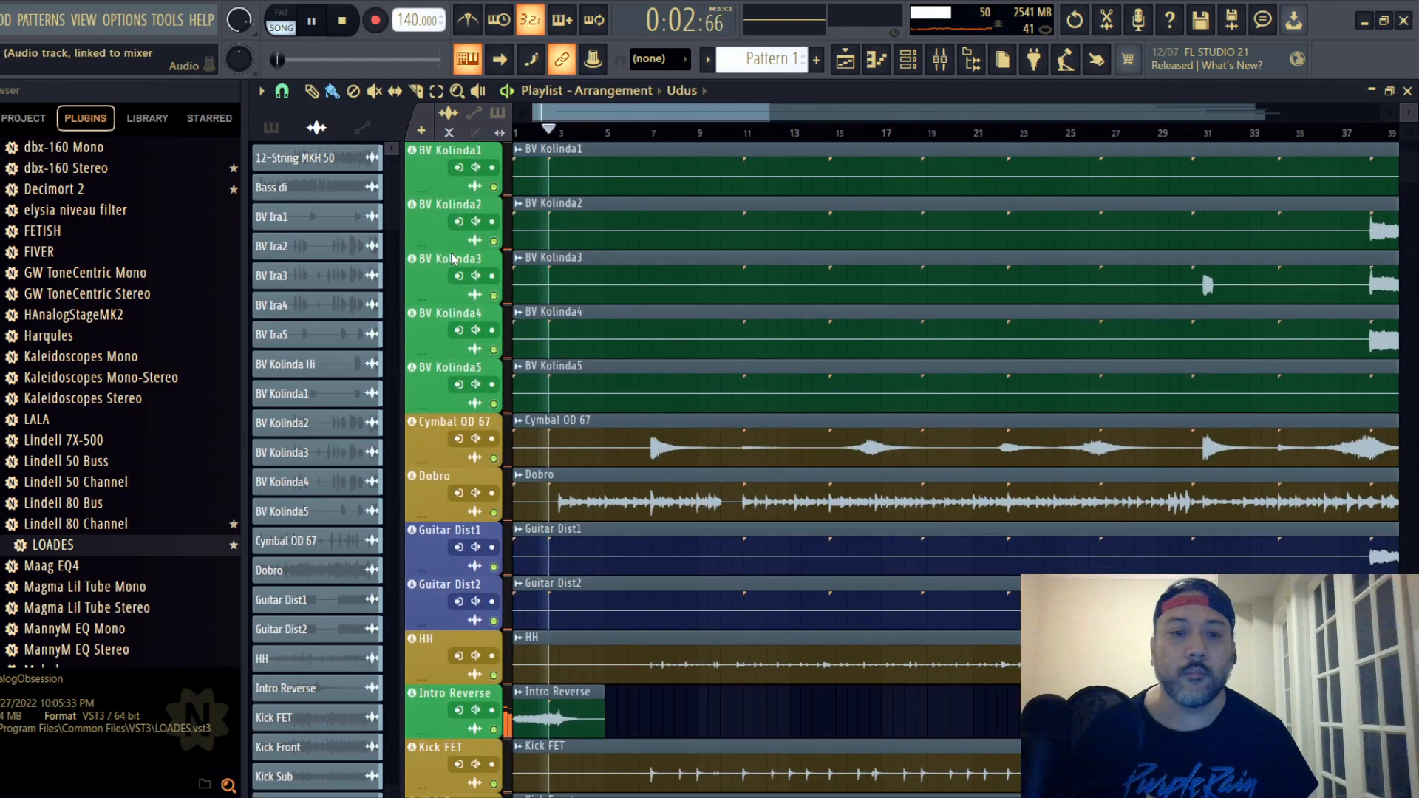
pyautogui.scroll(-6, 466, 251)
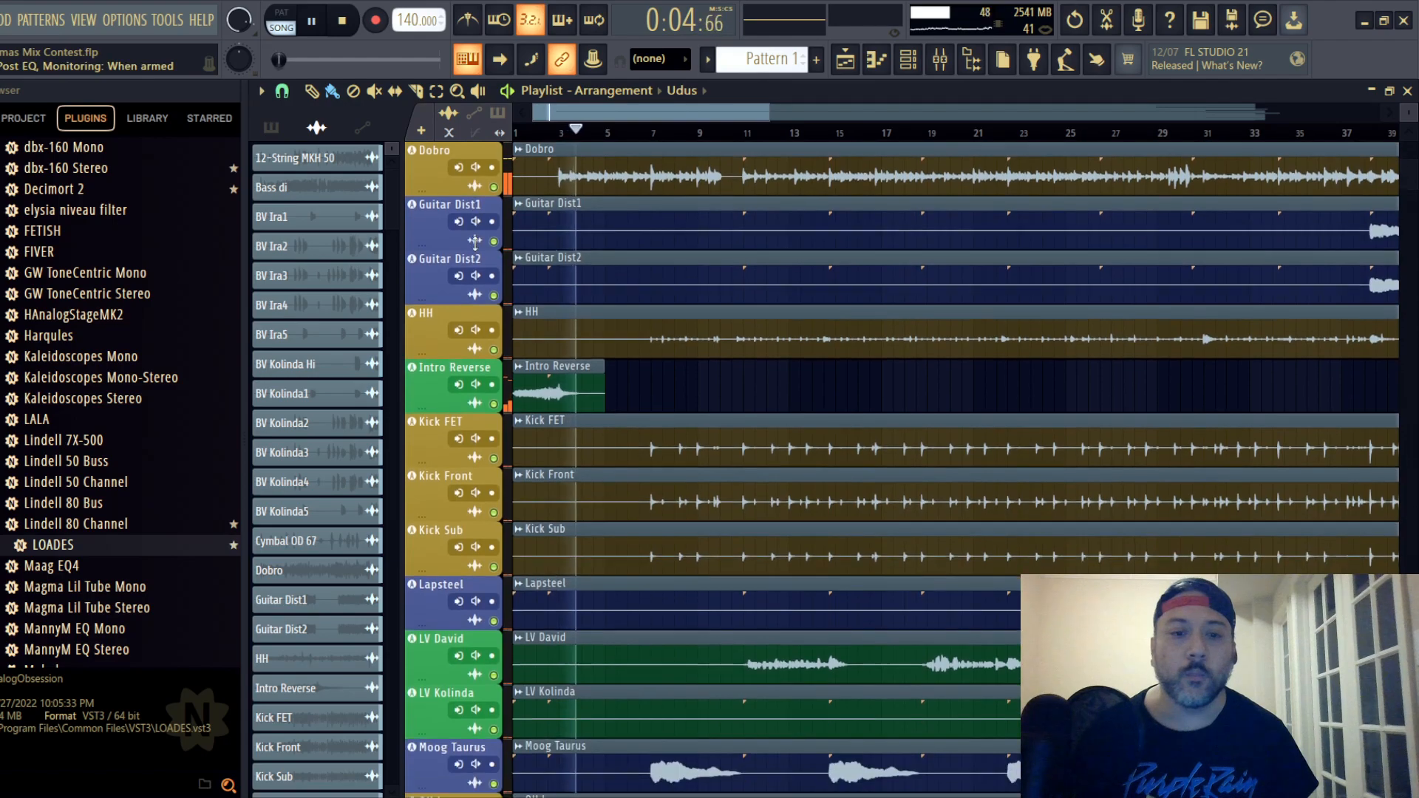
pyautogui.press('space')
pyautogui.click(640, 132)
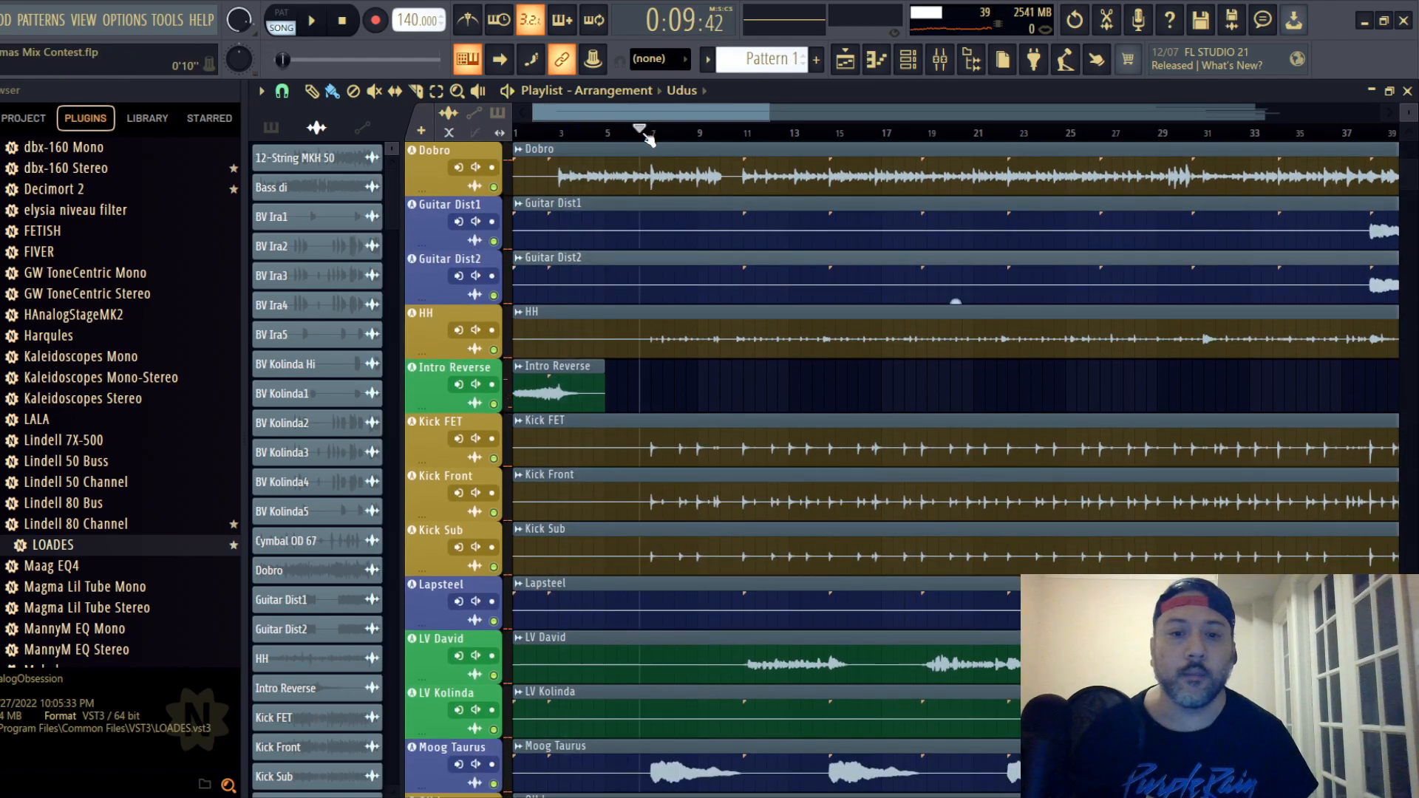
pyautogui.press('space')
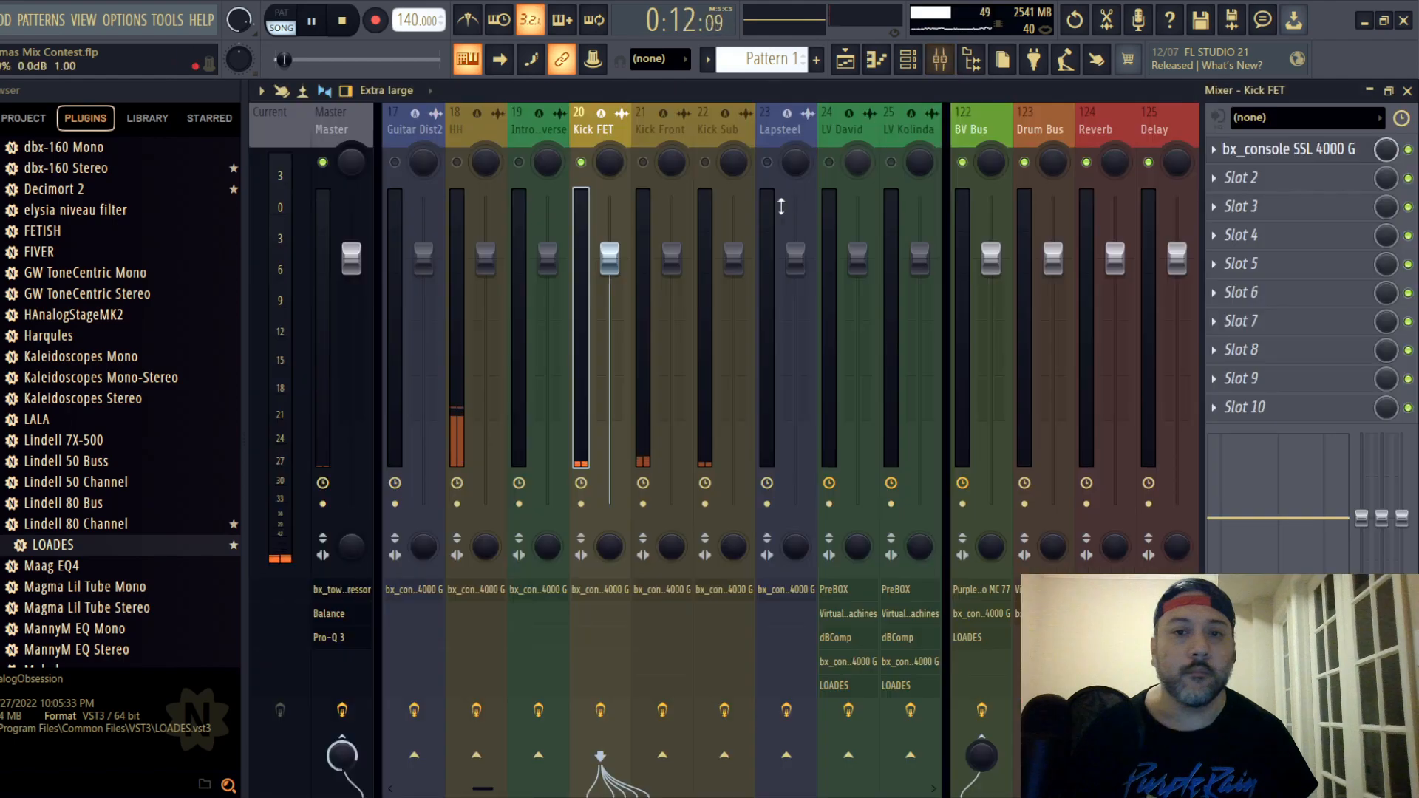
# - Return to the mixer and solo the Kick Sub track
pyautogui.click(939, 59)
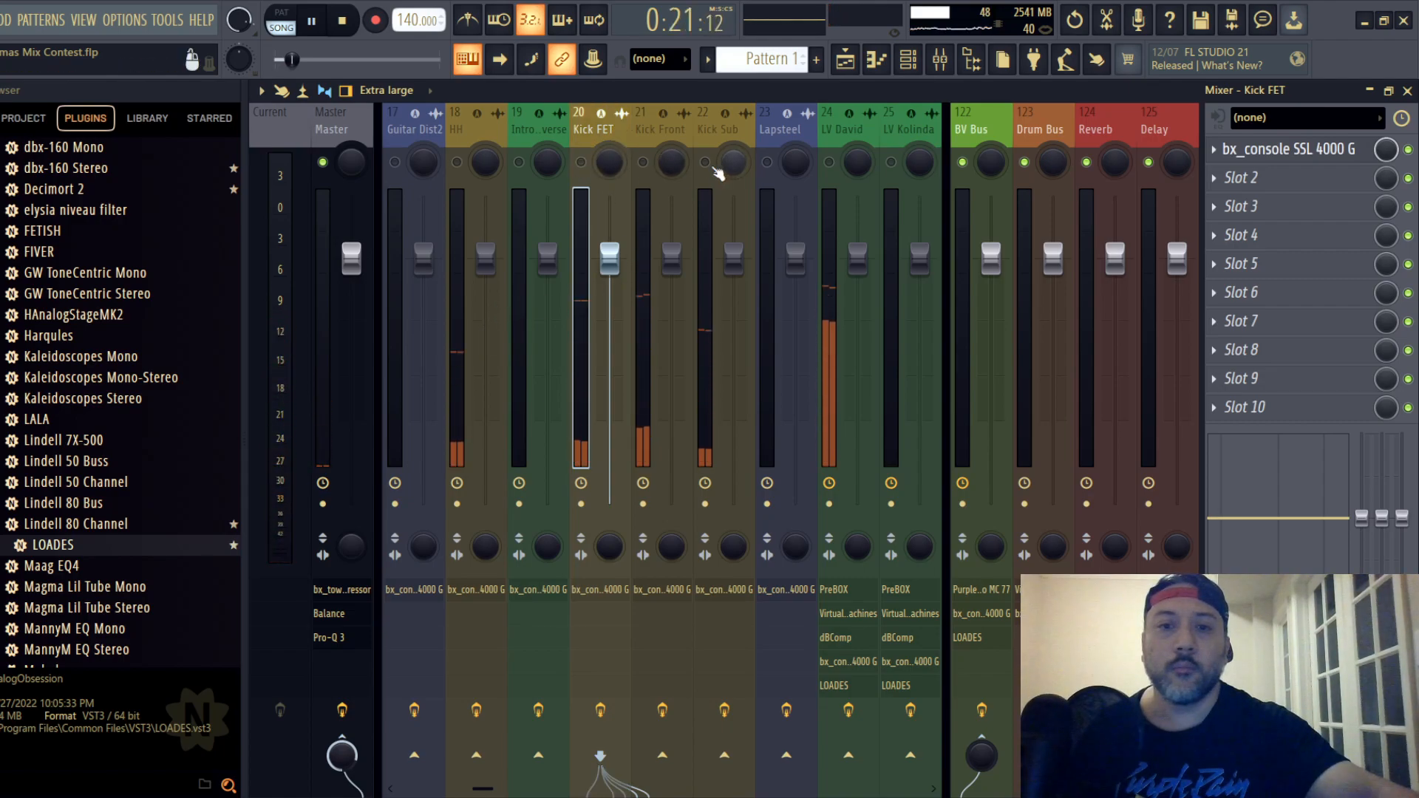
pyautogui.click(720, 130)
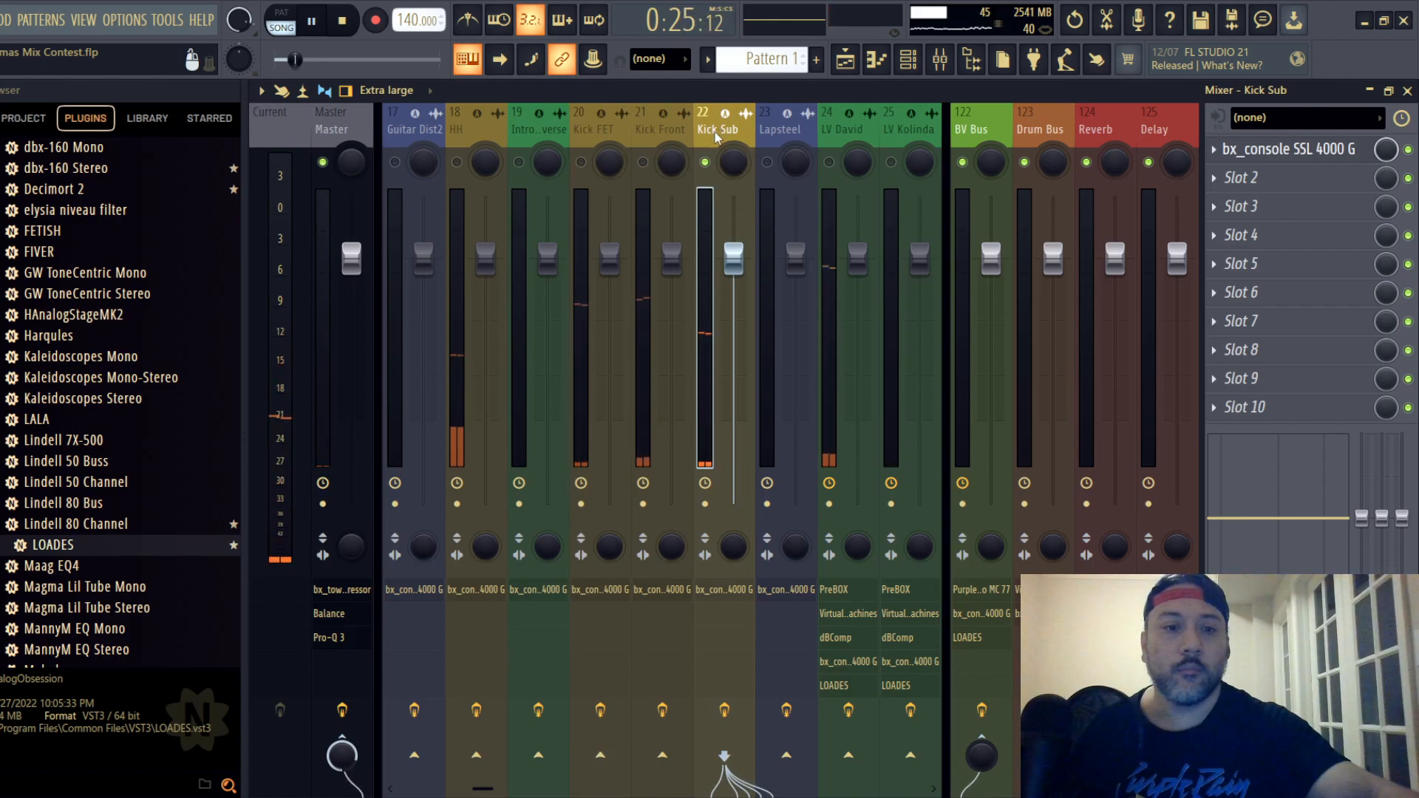
# - Examine the Pro-Q 3 equalizer curve on the Master track
pyautogui.click(326, 127)
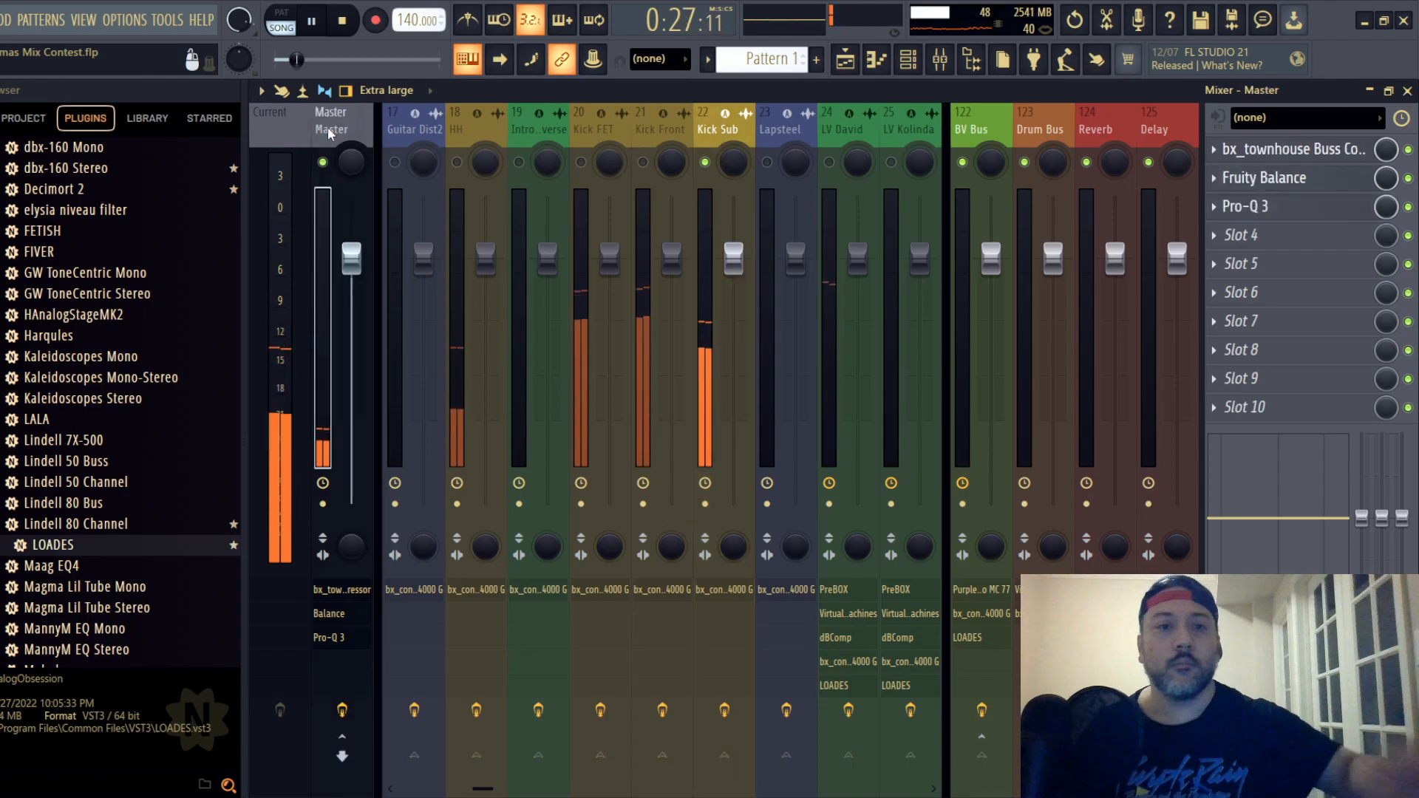
pyautogui.click(1262, 216)
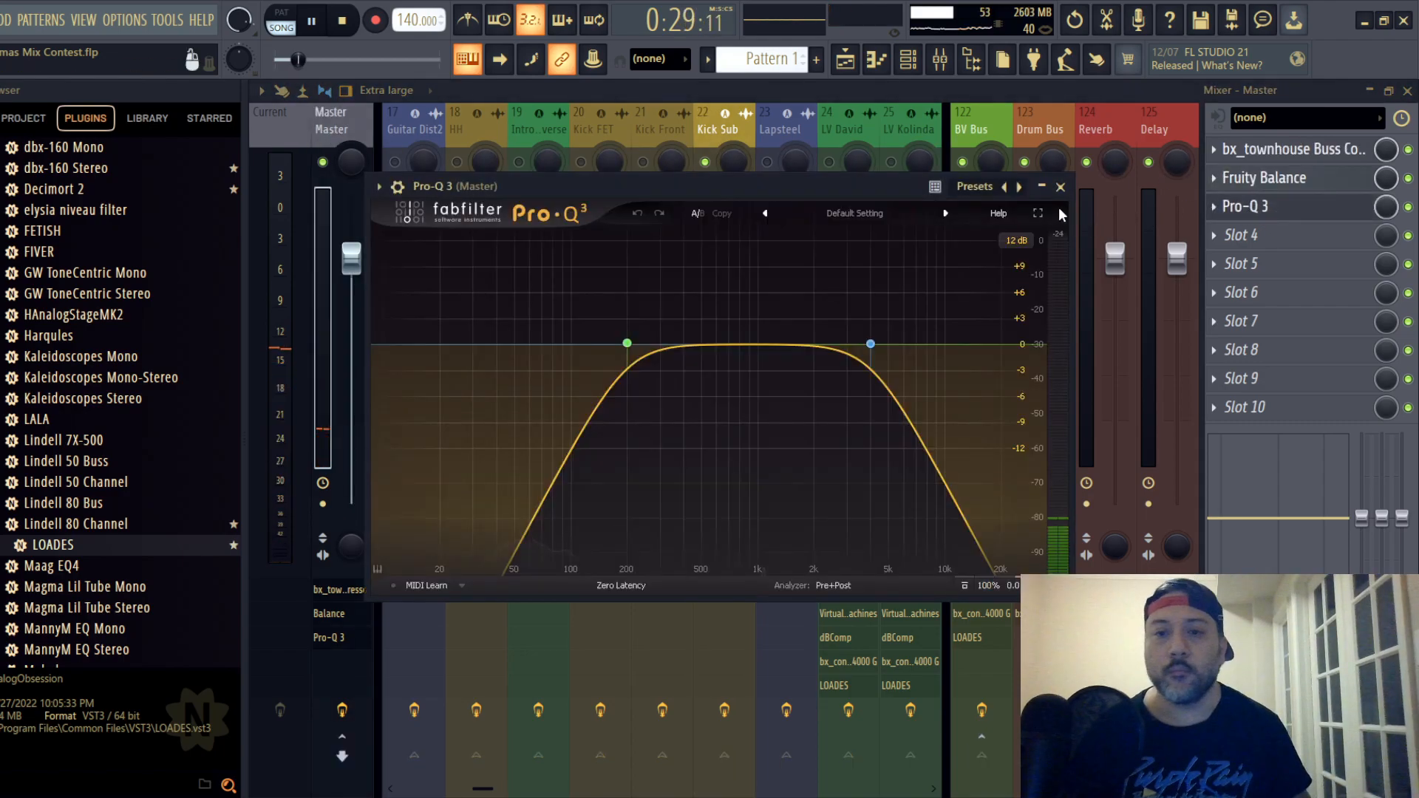
pyautogui.click(1066, 180)
# - Set the Fruity Balance volume on the Master track to 2.0 dB
pyautogui.click(1283, 185)
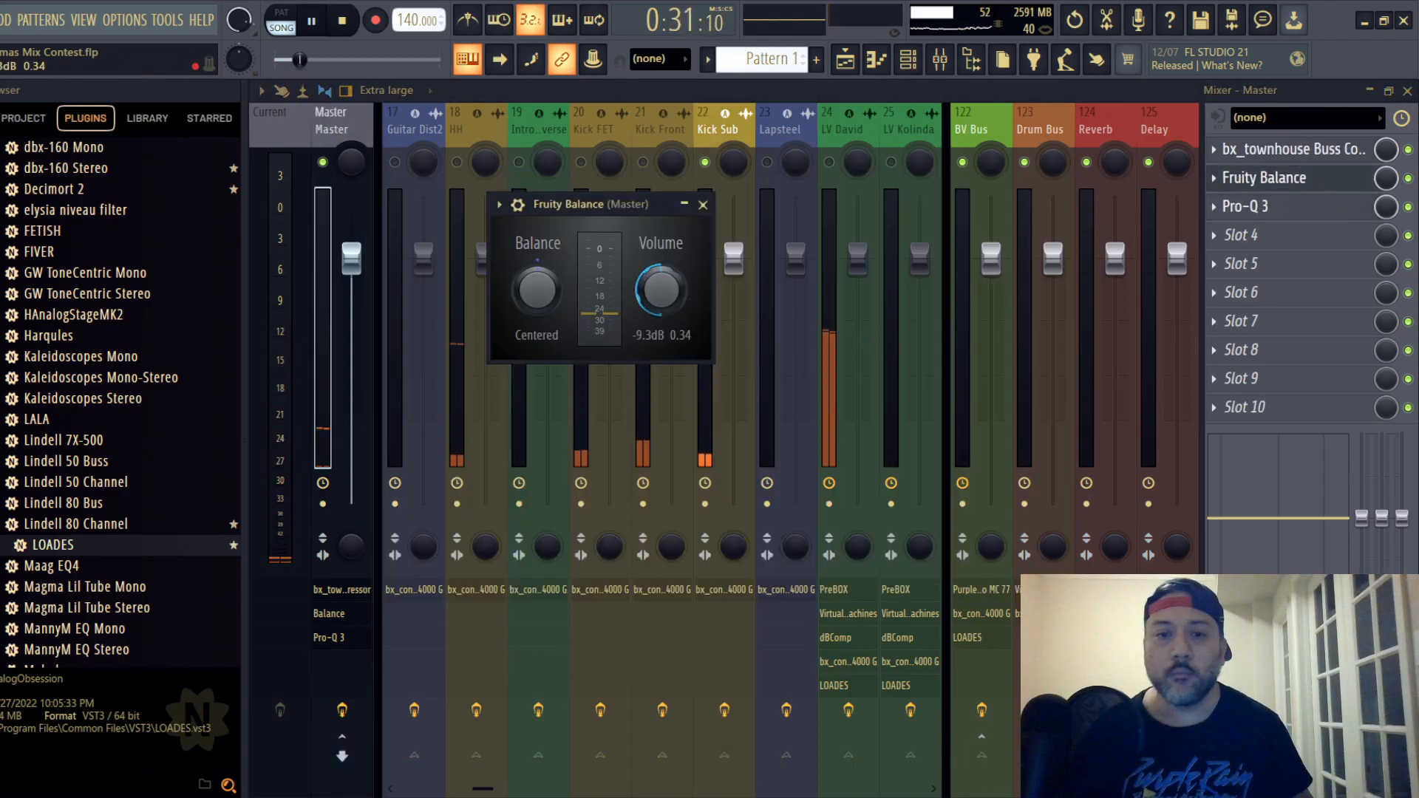
pyautogui.moveTo(661, 289); pyautogui.dragTo(661, 189)
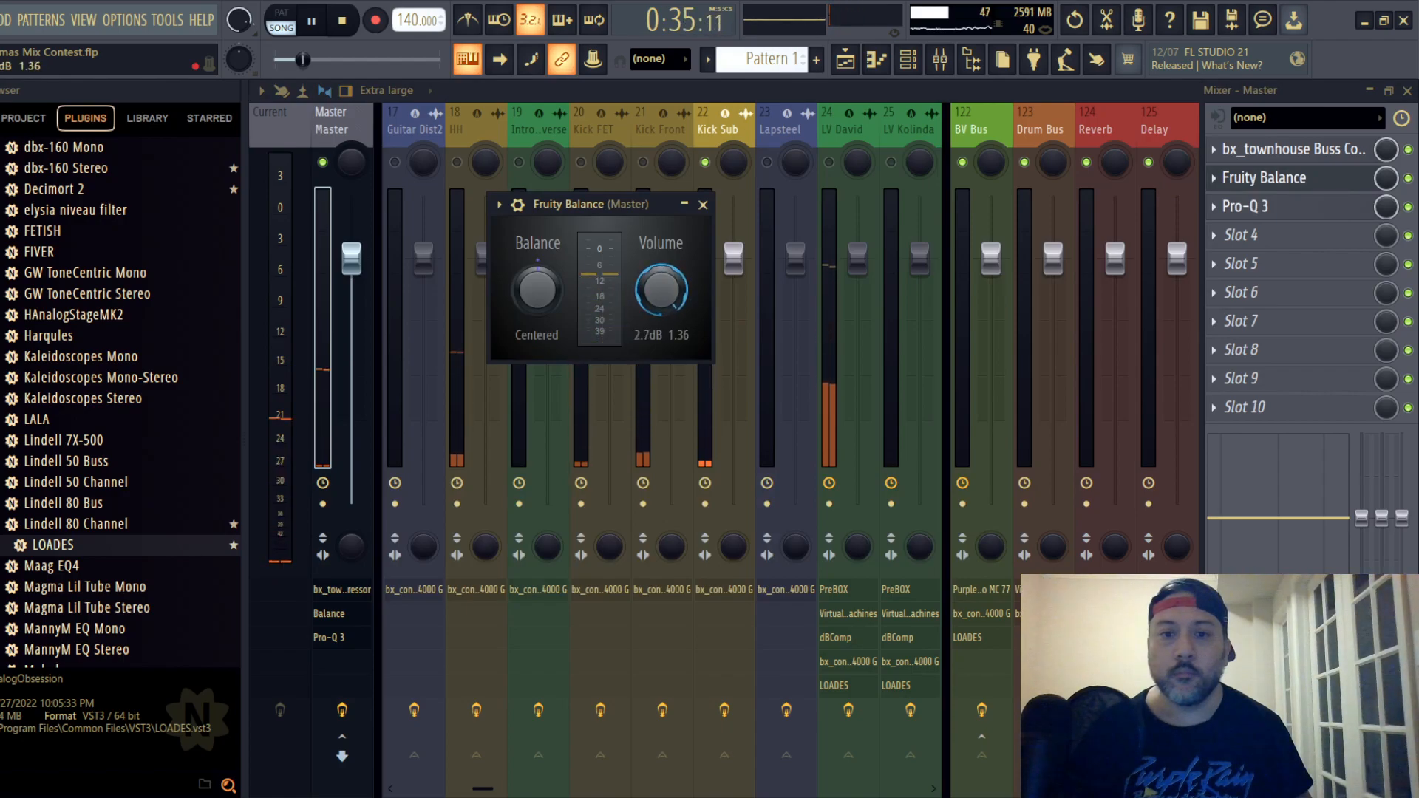
pyautogui.moveTo(660, 289); pyautogui.dragTo(660, 294)
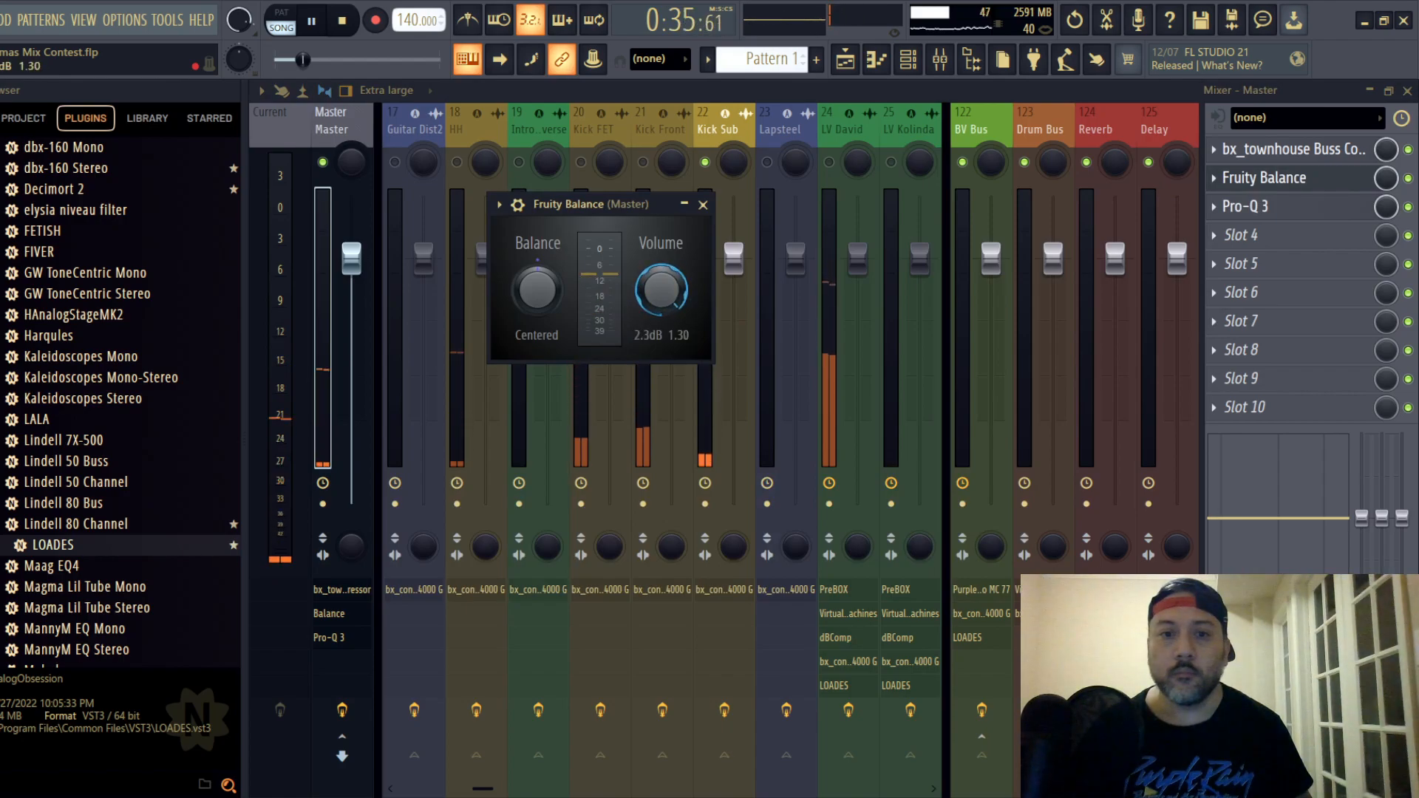
pyautogui.click(703, 204)
# - Open the bx_console SSL 4000 G on the Kick Sub track and toggle its EQ type
pyautogui.click(708, 130)
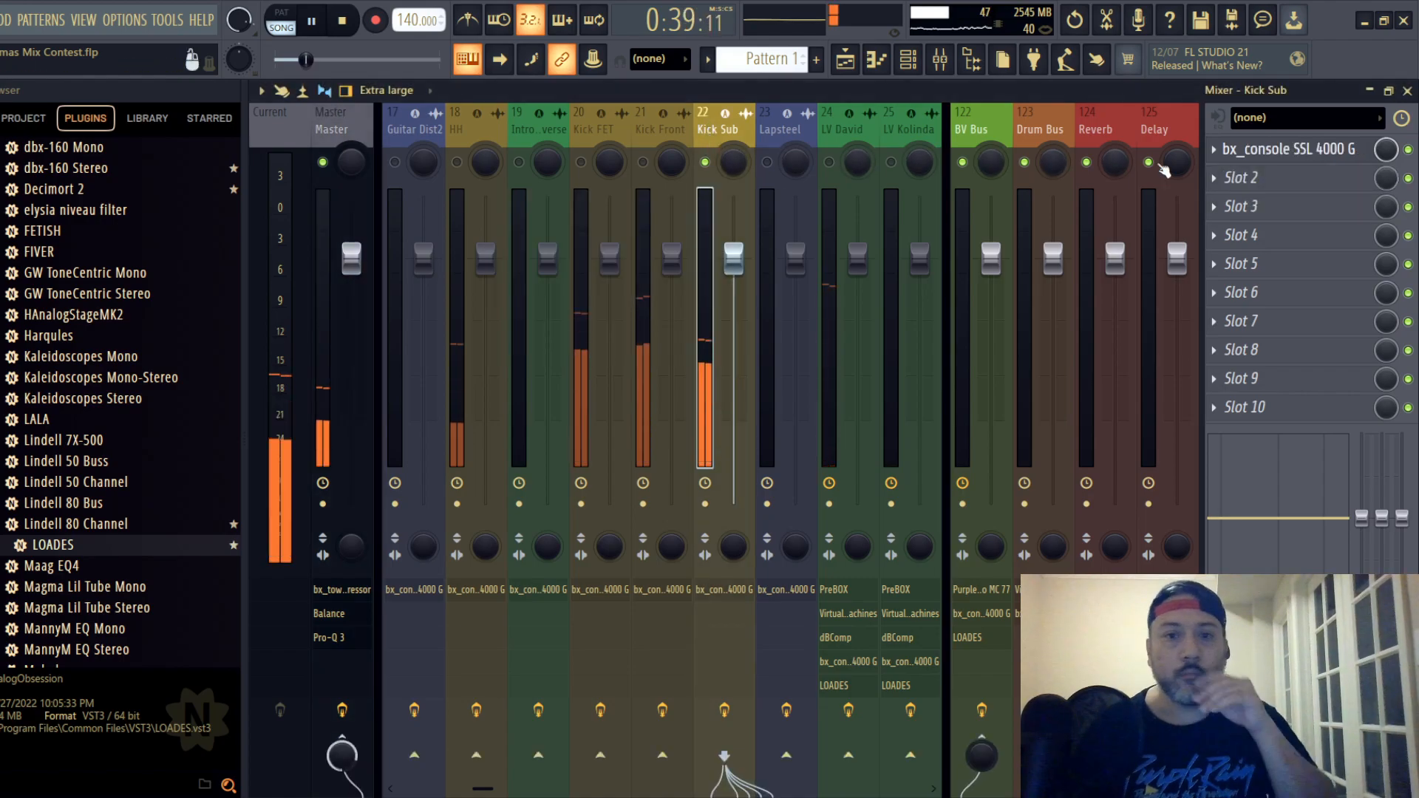
pyautogui.click(1328, 150)
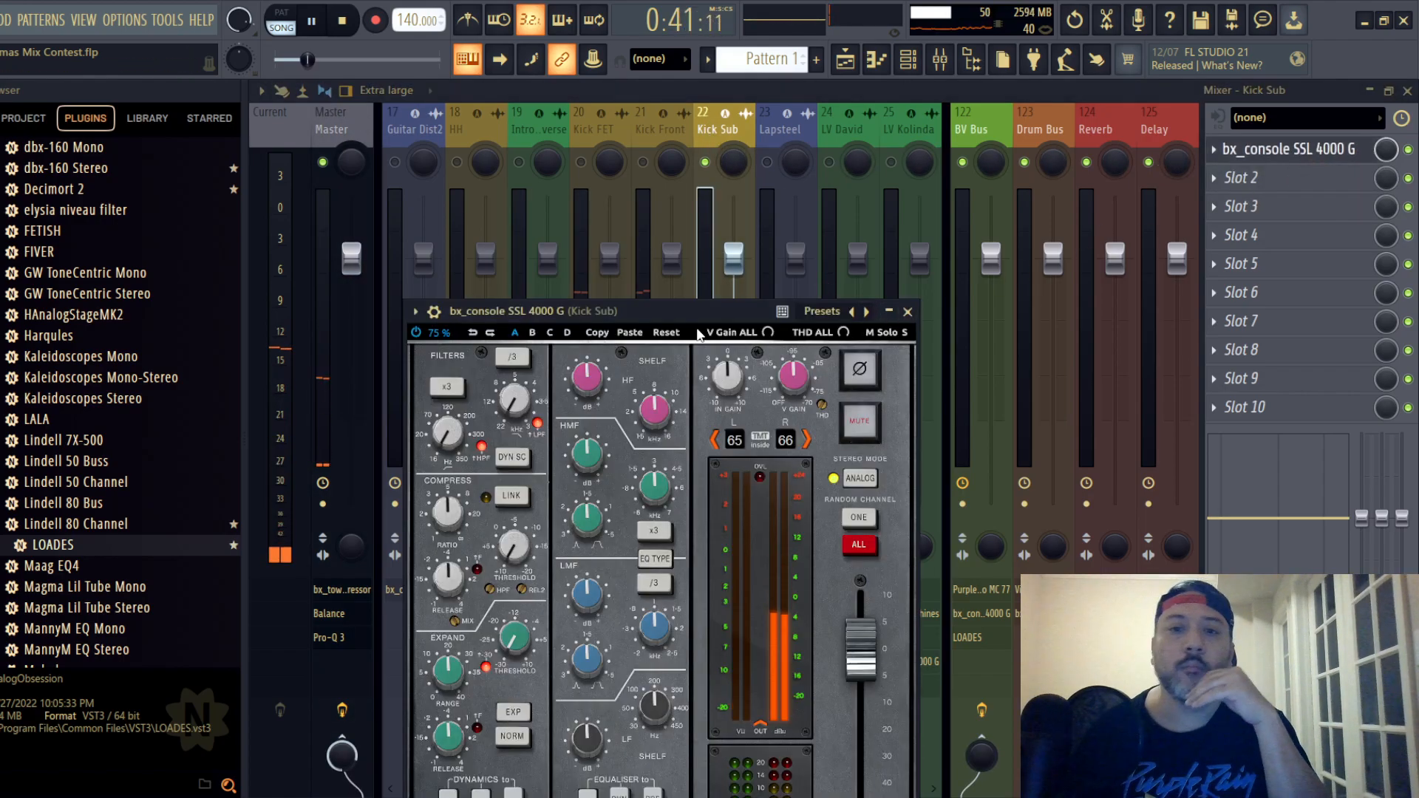
pyautogui.moveTo(698, 318); pyautogui.dragTo(744, 137)
pyautogui.click(695, 385)
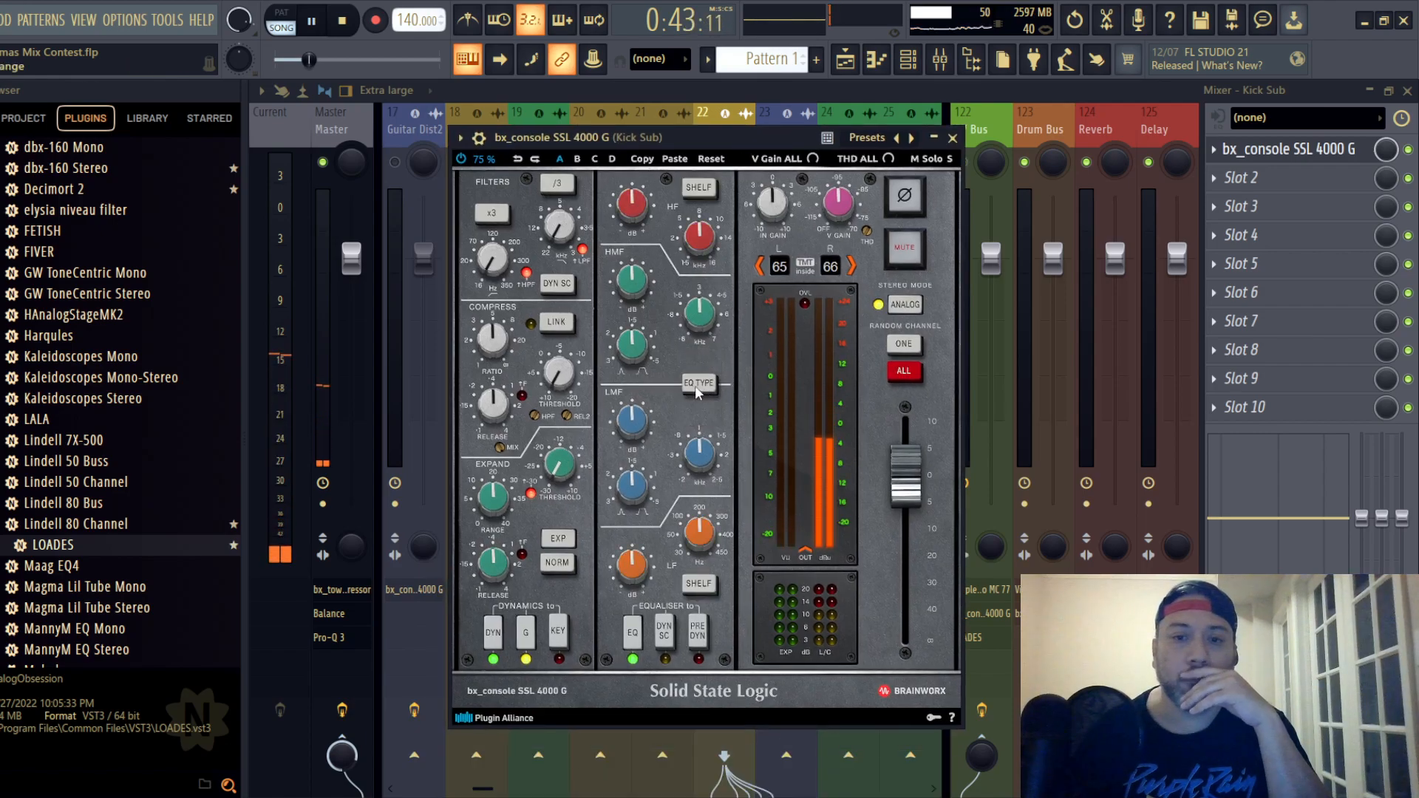
# - Raise the Kick Sub strip's compressor ratio, adjust its threshold, and boost the LF band to about +9.6 dB at a low frequency
pyautogui.moveTo(491, 341)
pyautogui.moveTo(492, 342); pyautogui.dragTo(487, 395)
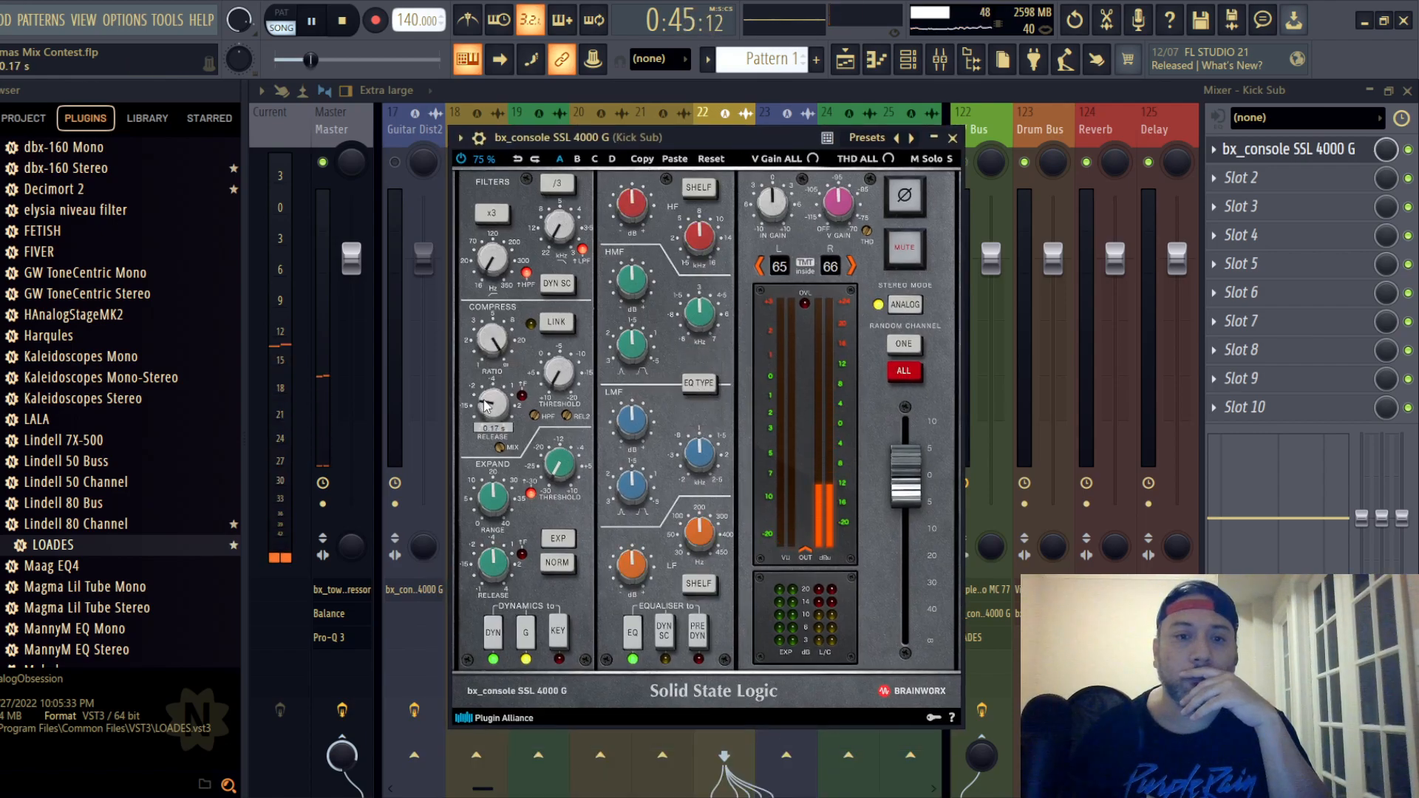
pyautogui.moveTo(563, 380)
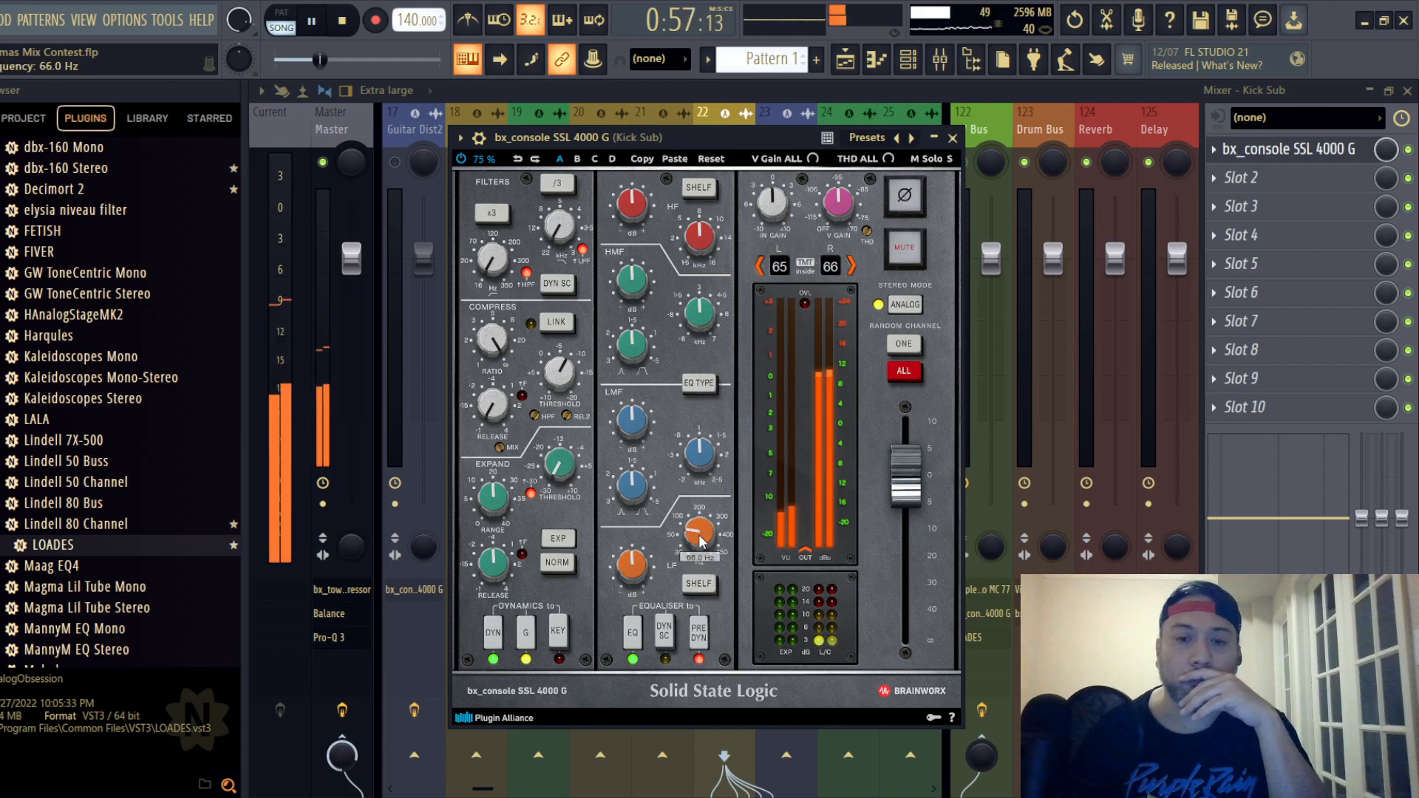
pyautogui.scroll(-2, 701, 541)
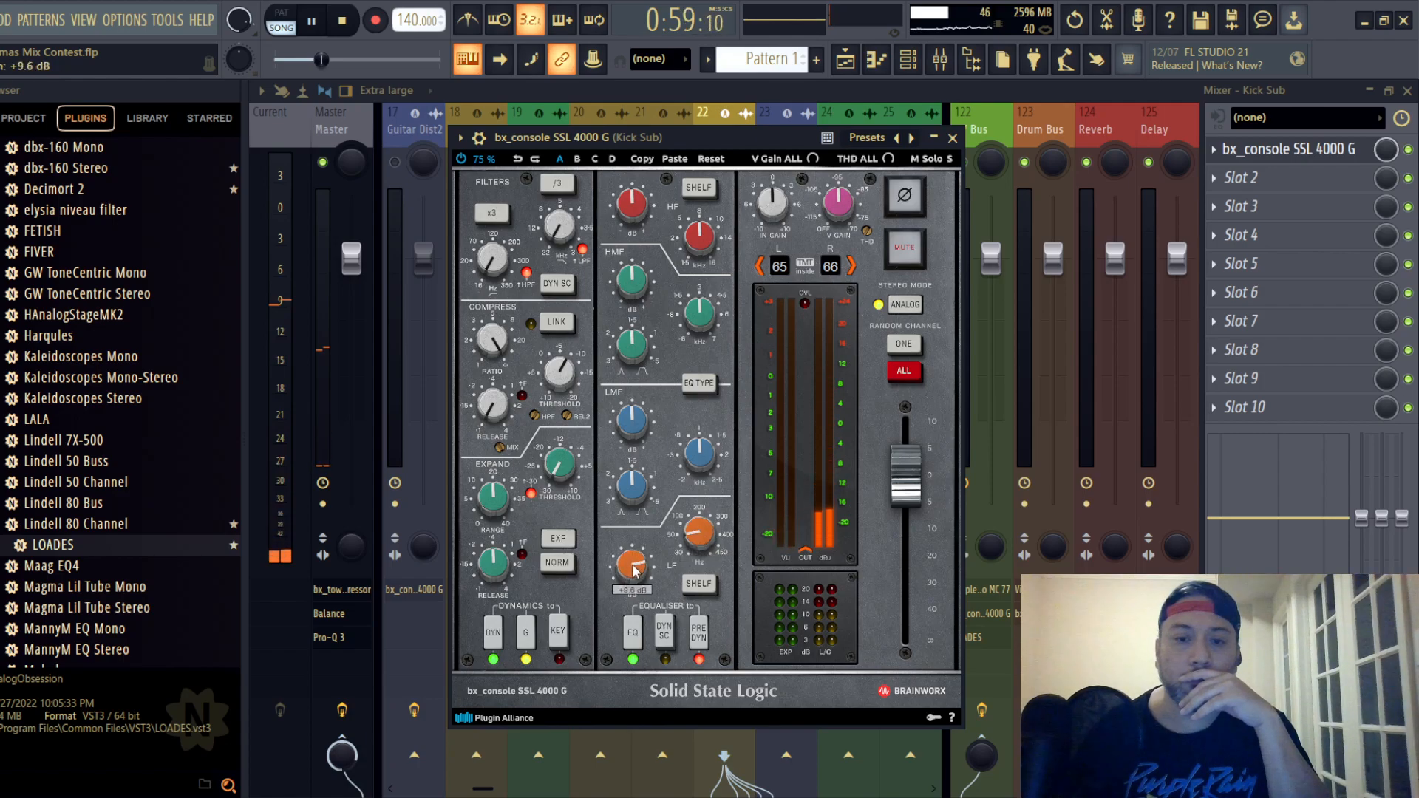
pyautogui.scroll(2, 634, 570)
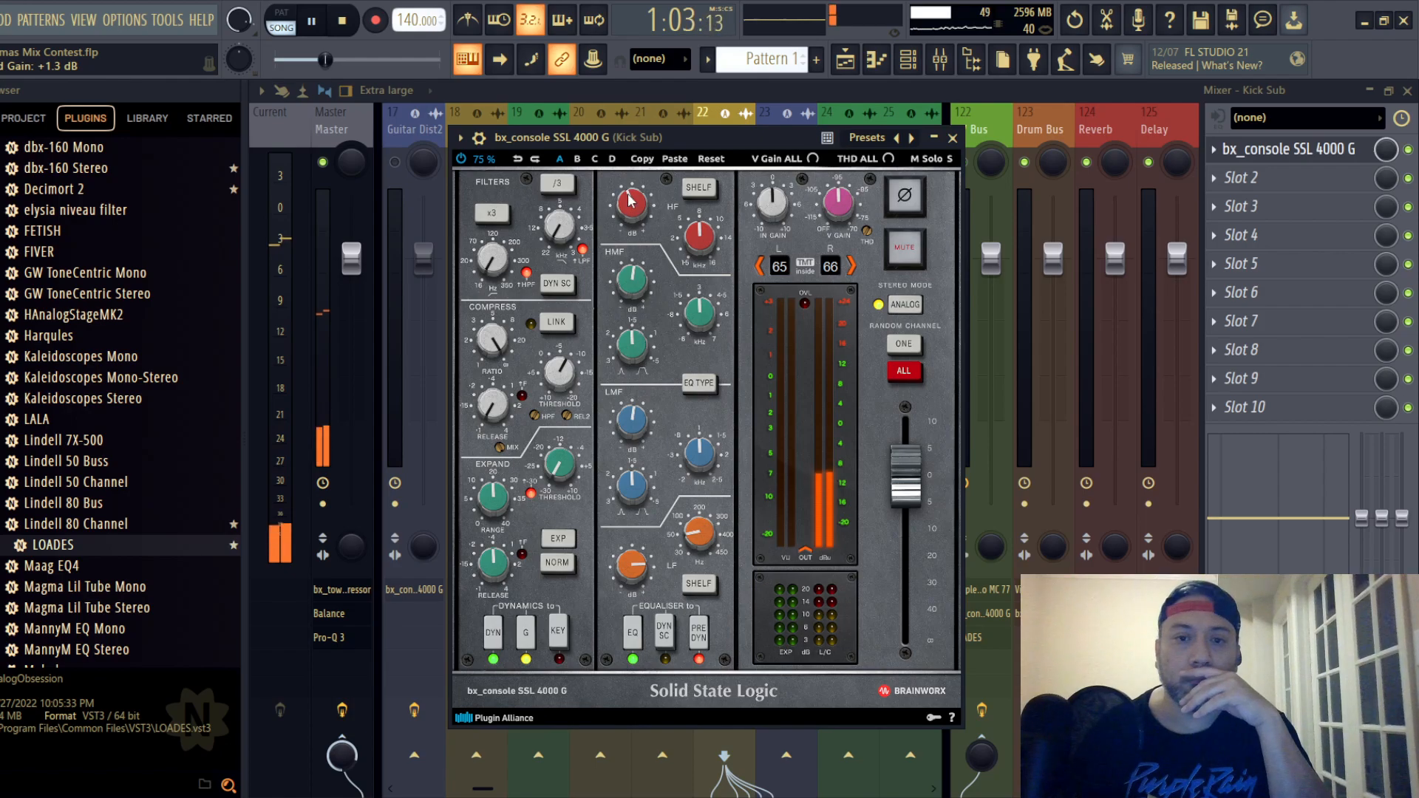
# - Lower the output fader of the Kick Sub track's SSL 4000 G strip to about -4.7 dB
pyautogui.click(952, 139)
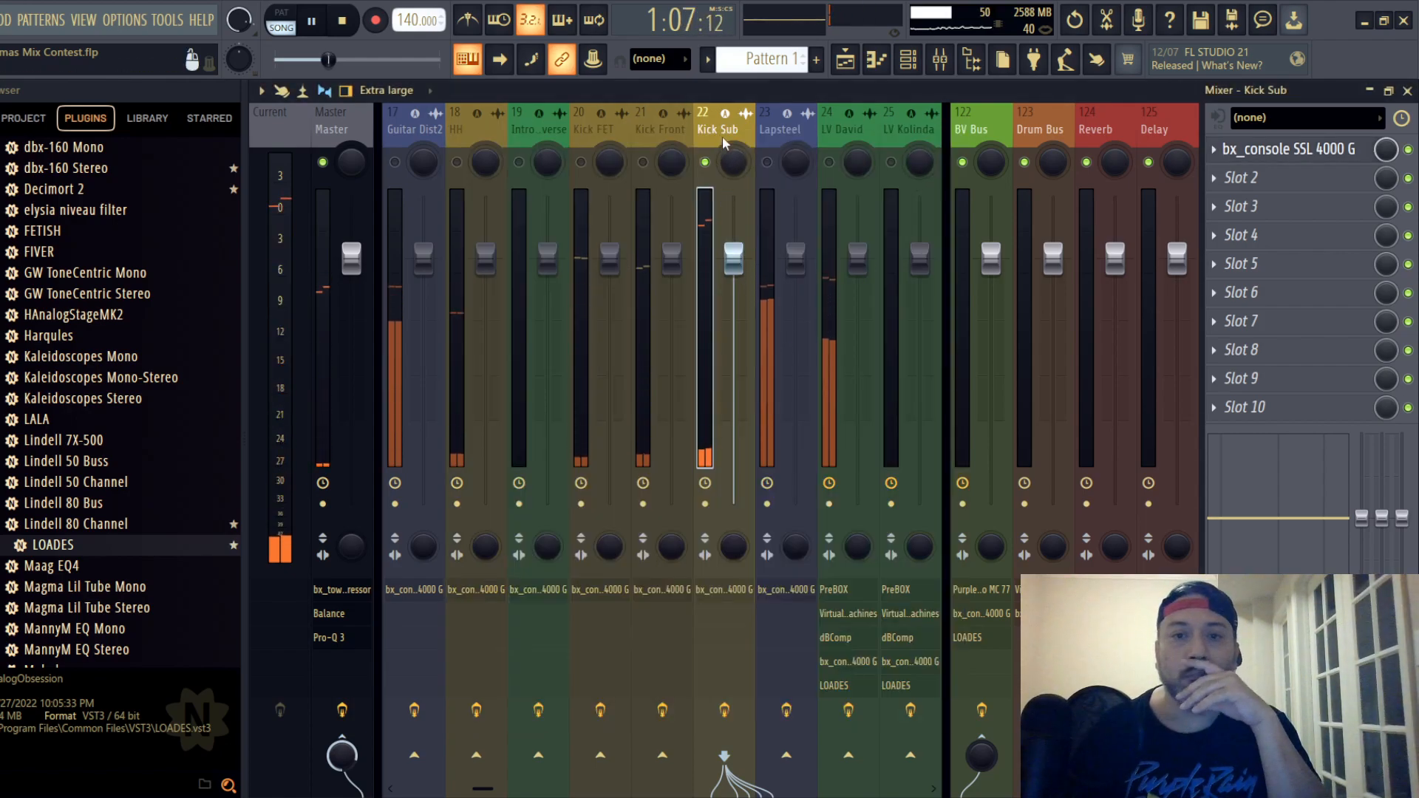
pyautogui.click(1288, 149)
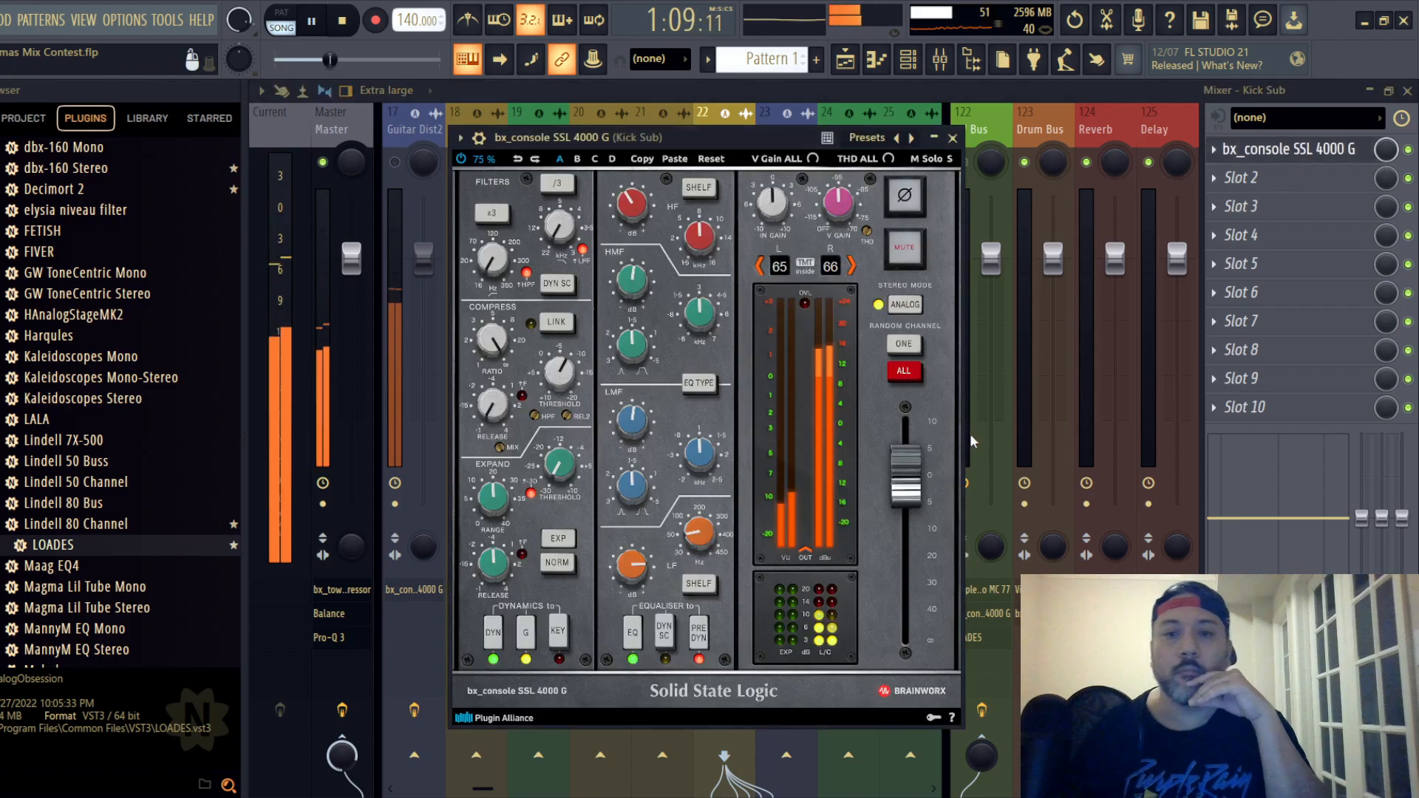
pyautogui.moveTo(906, 491); pyautogui.dragTo(911, 517)
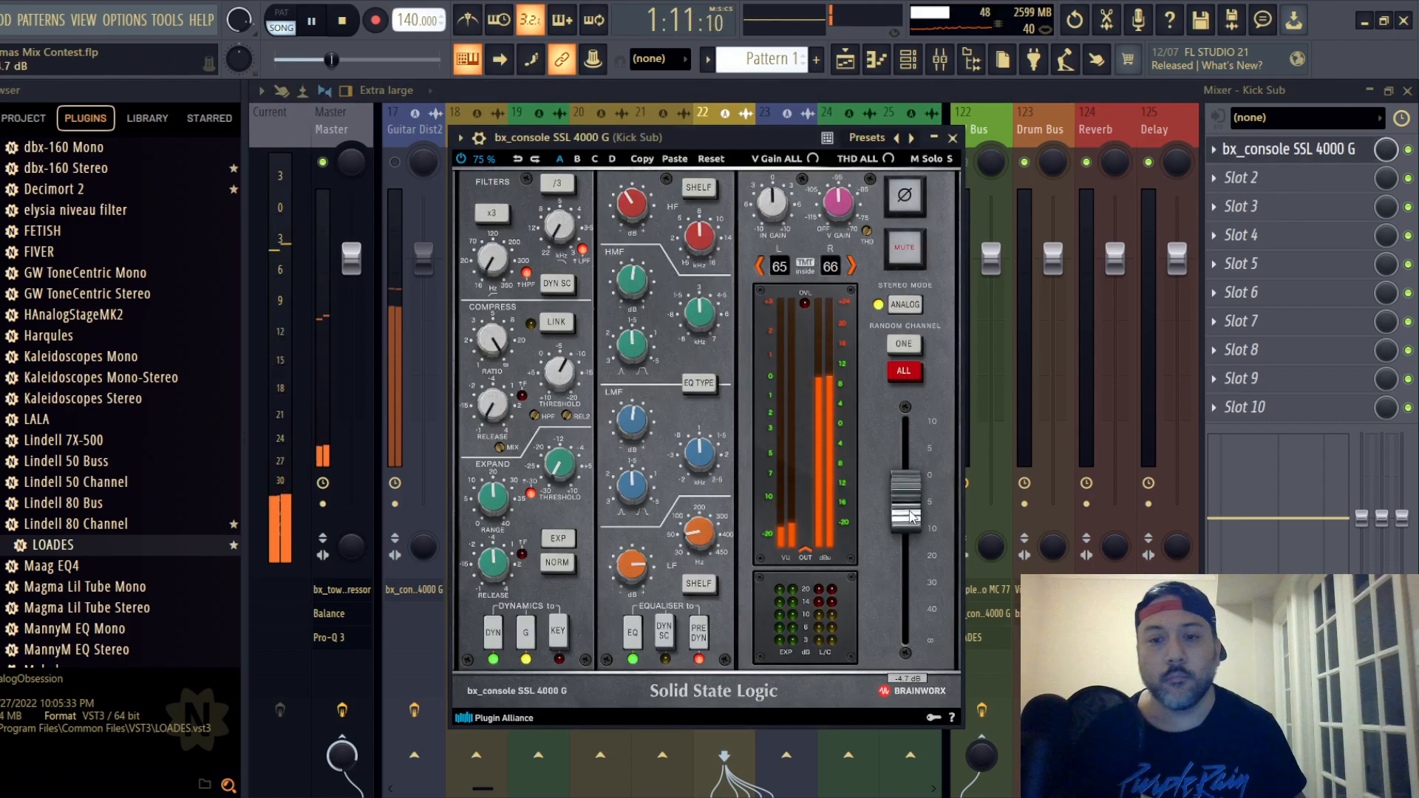
pyautogui.click(956, 139)
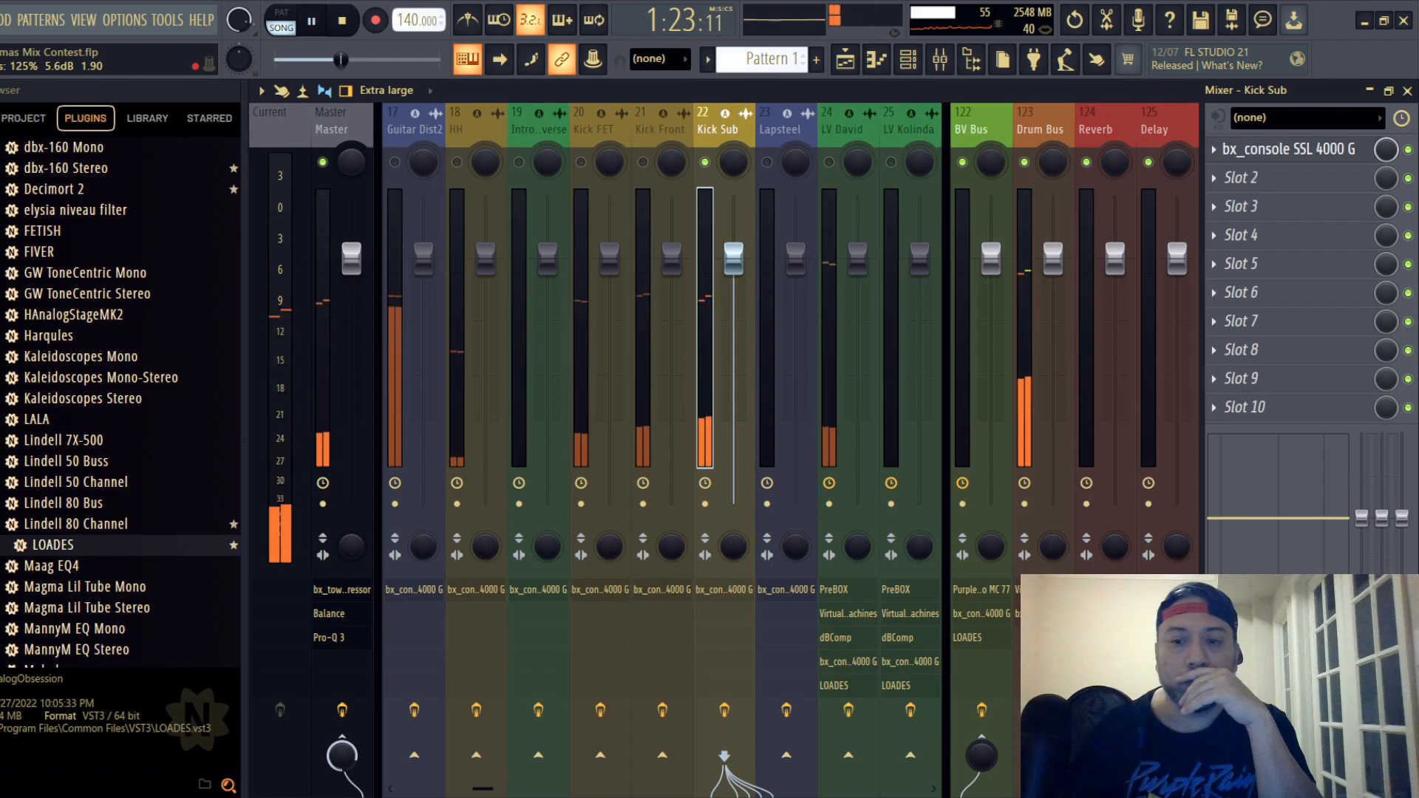
# - Open the Virtual Mix Rack on the Drum Bus, adjust the FG-Stress input, and engage its Dist 3 mode
pyautogui.click(1053, 136)
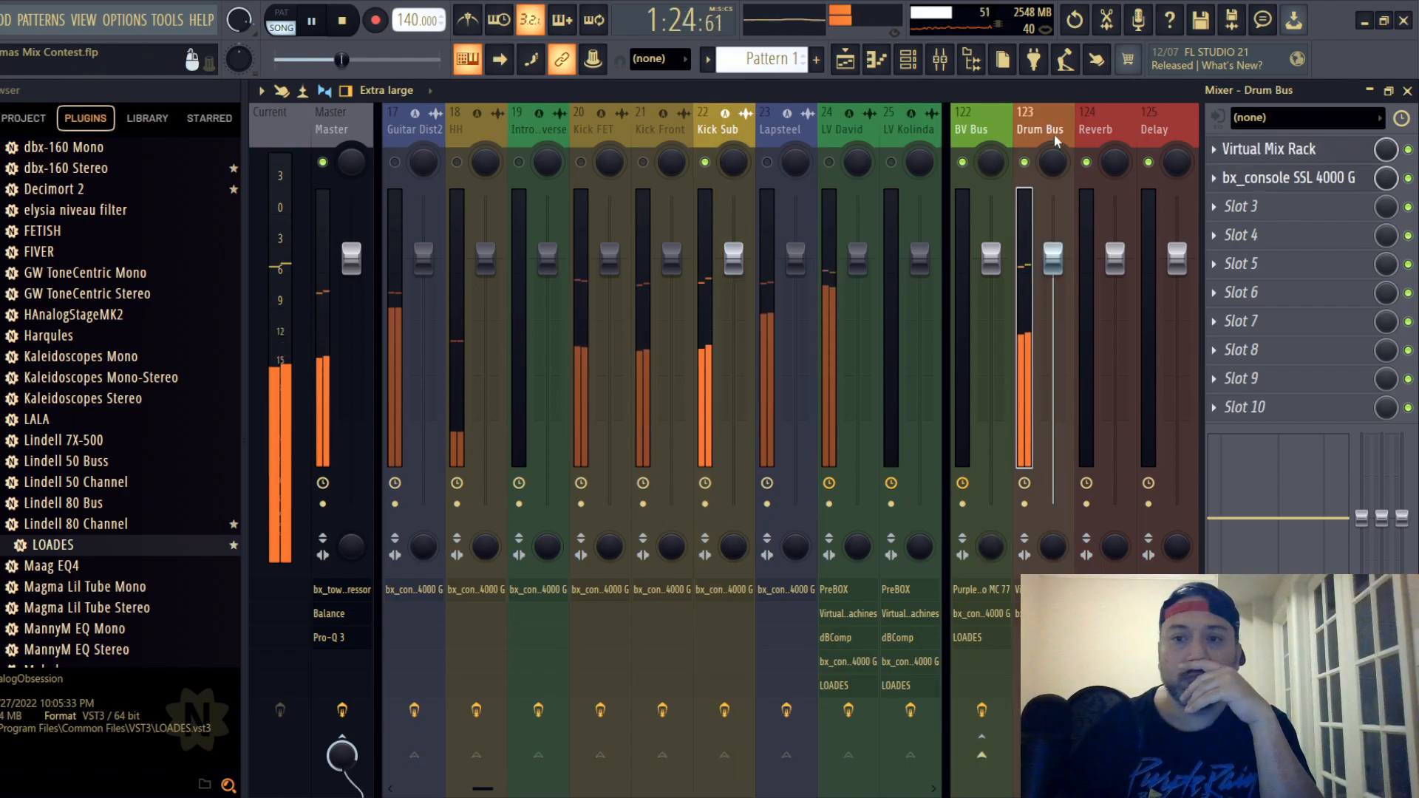
pyautogui.click(1292, 150)
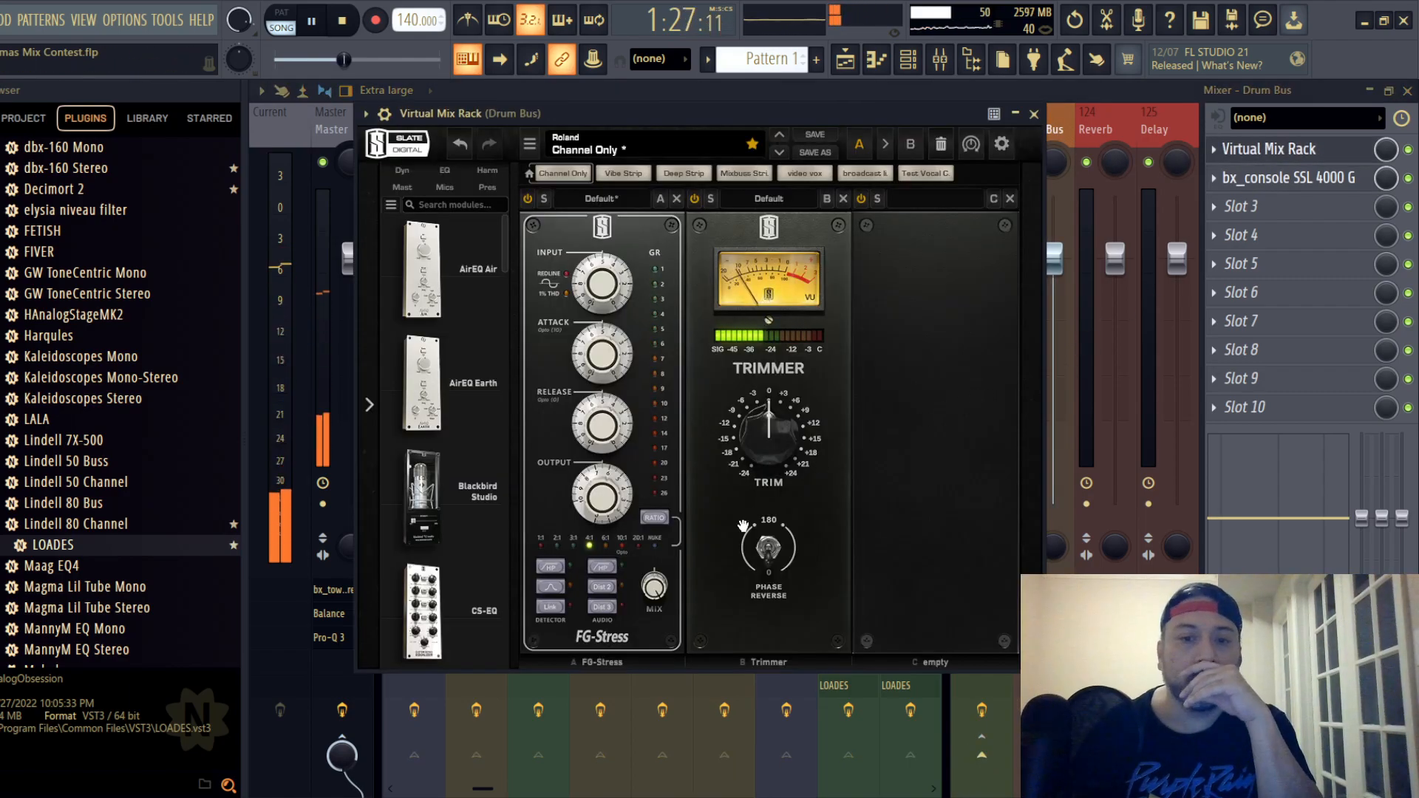
pyautogui.moveTo(593, 276)
pyautogui.mouseDown()
pyautogui.moveTo(601, 353)
pyautogui.moveTo(605, 287)
pyautogui.mouseUp()
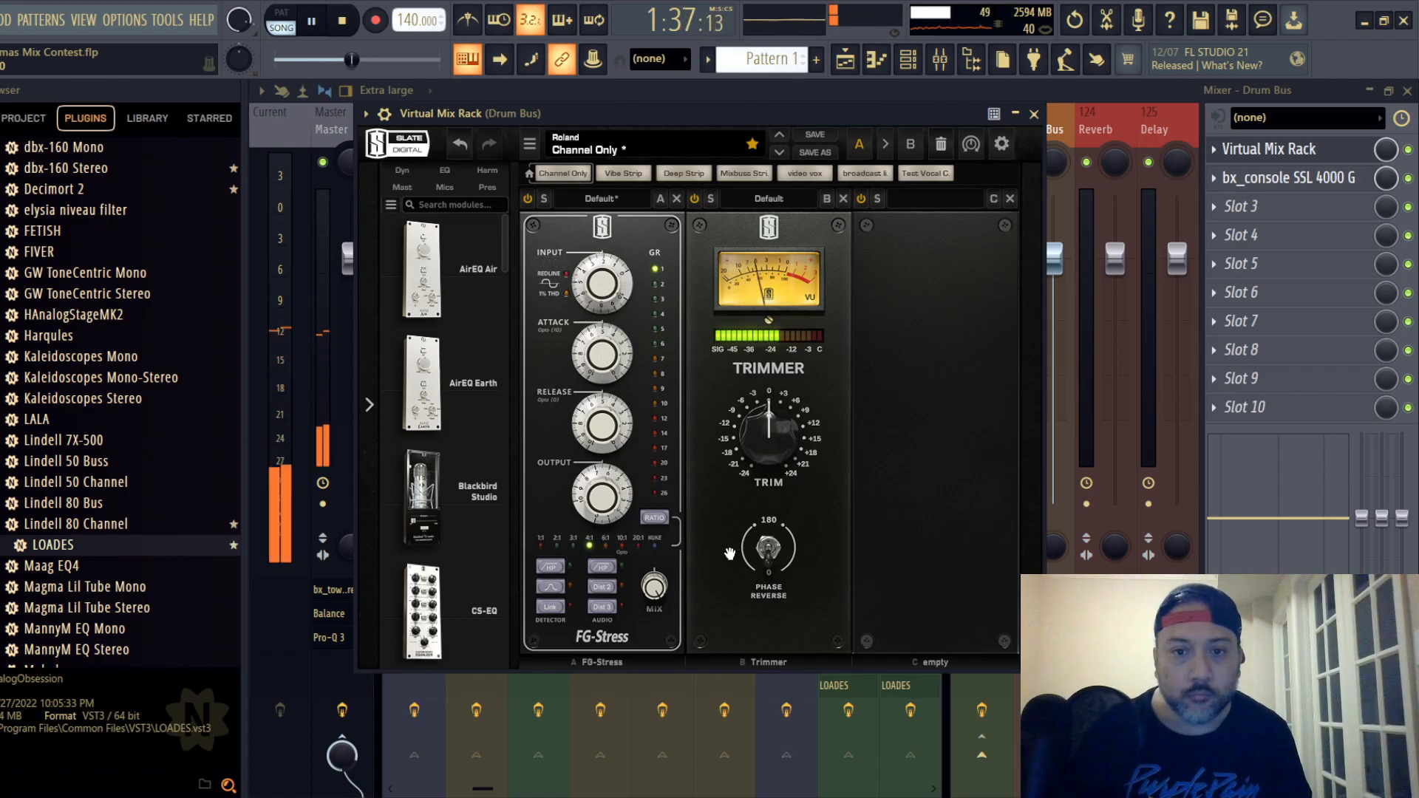
pyautogui.click(605, 569)
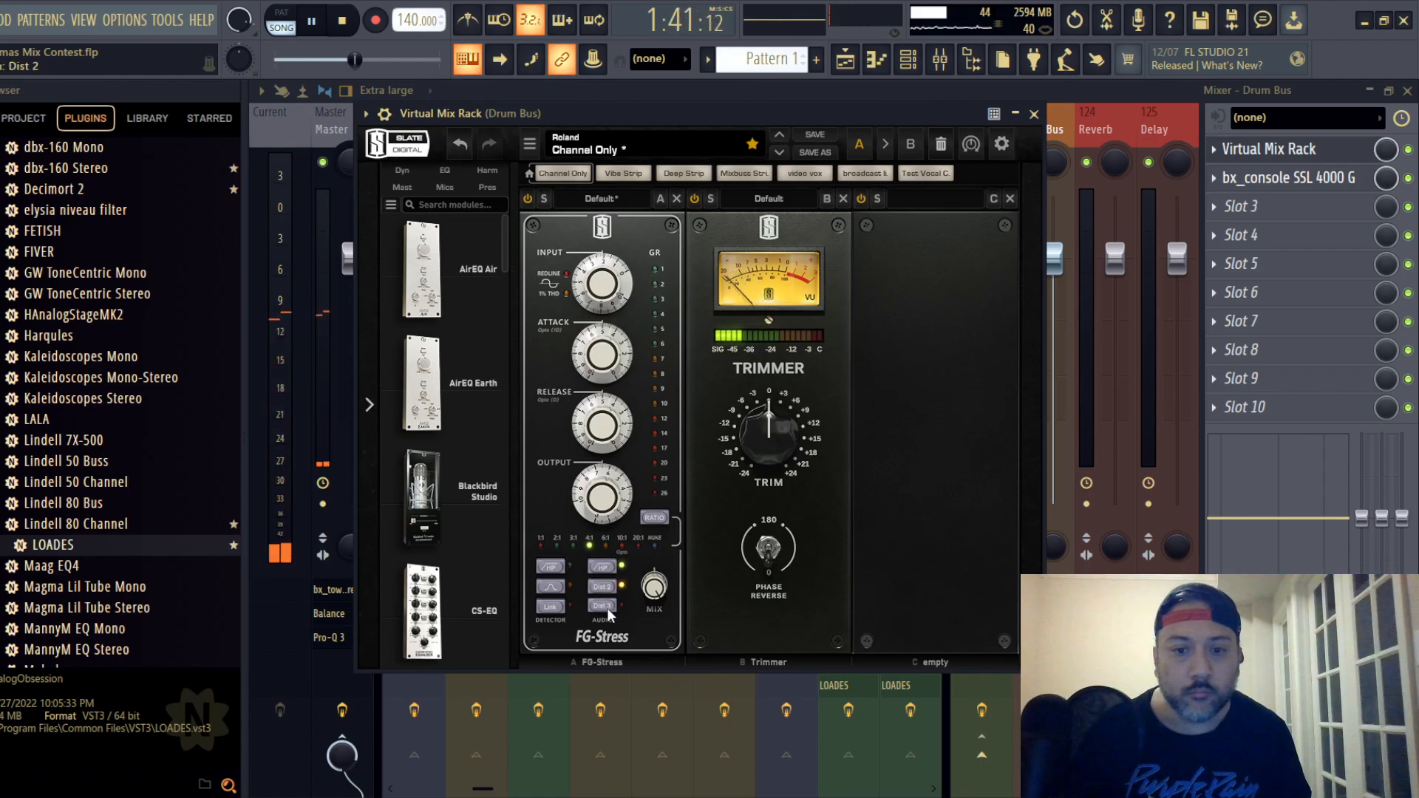
pyautogui.click(607, 611)
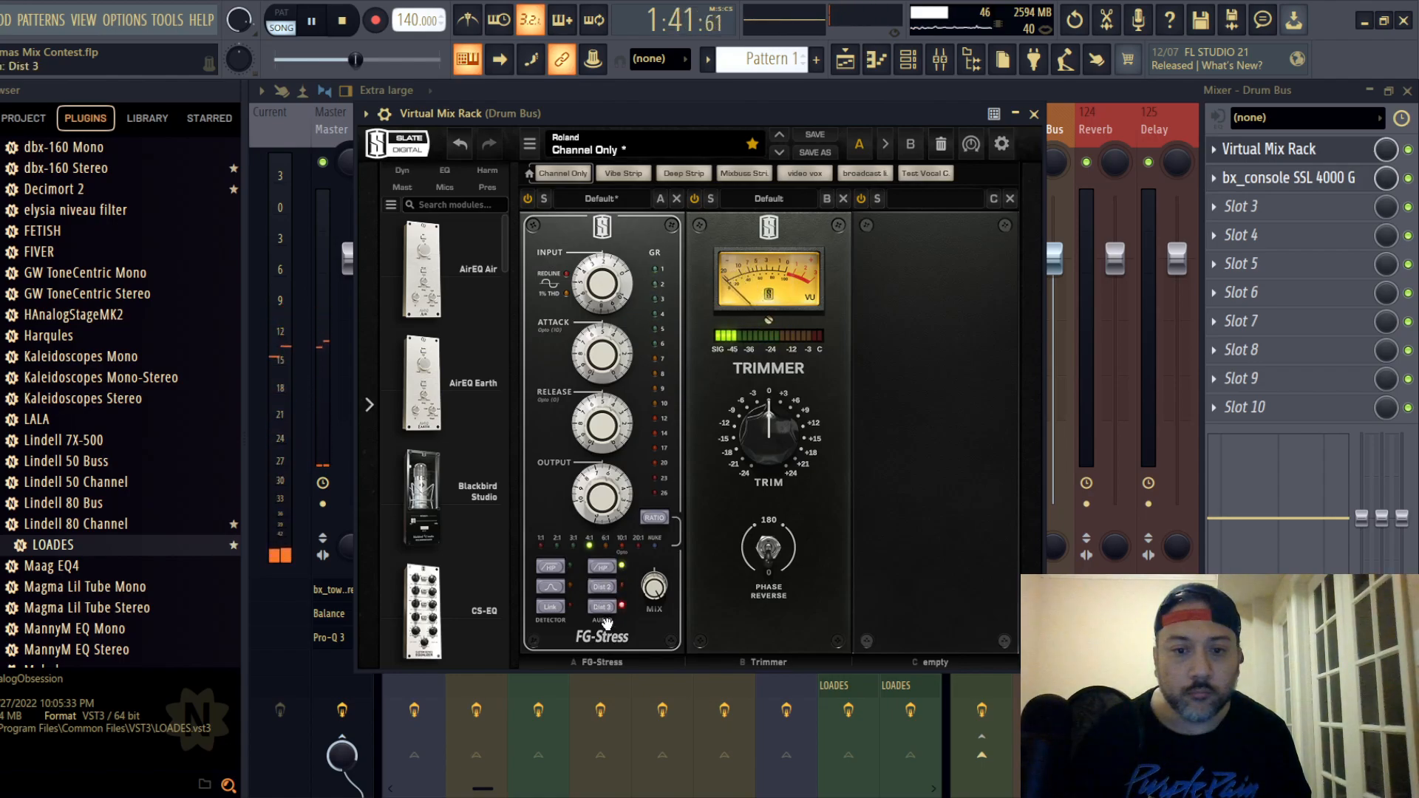
# - Enable the FG-Stress detector high-pass, turn off its audio high-pass, and fine-tune the input around 2.80
pyautogui.click(550, 569)
pyautogui.click(601, 568)
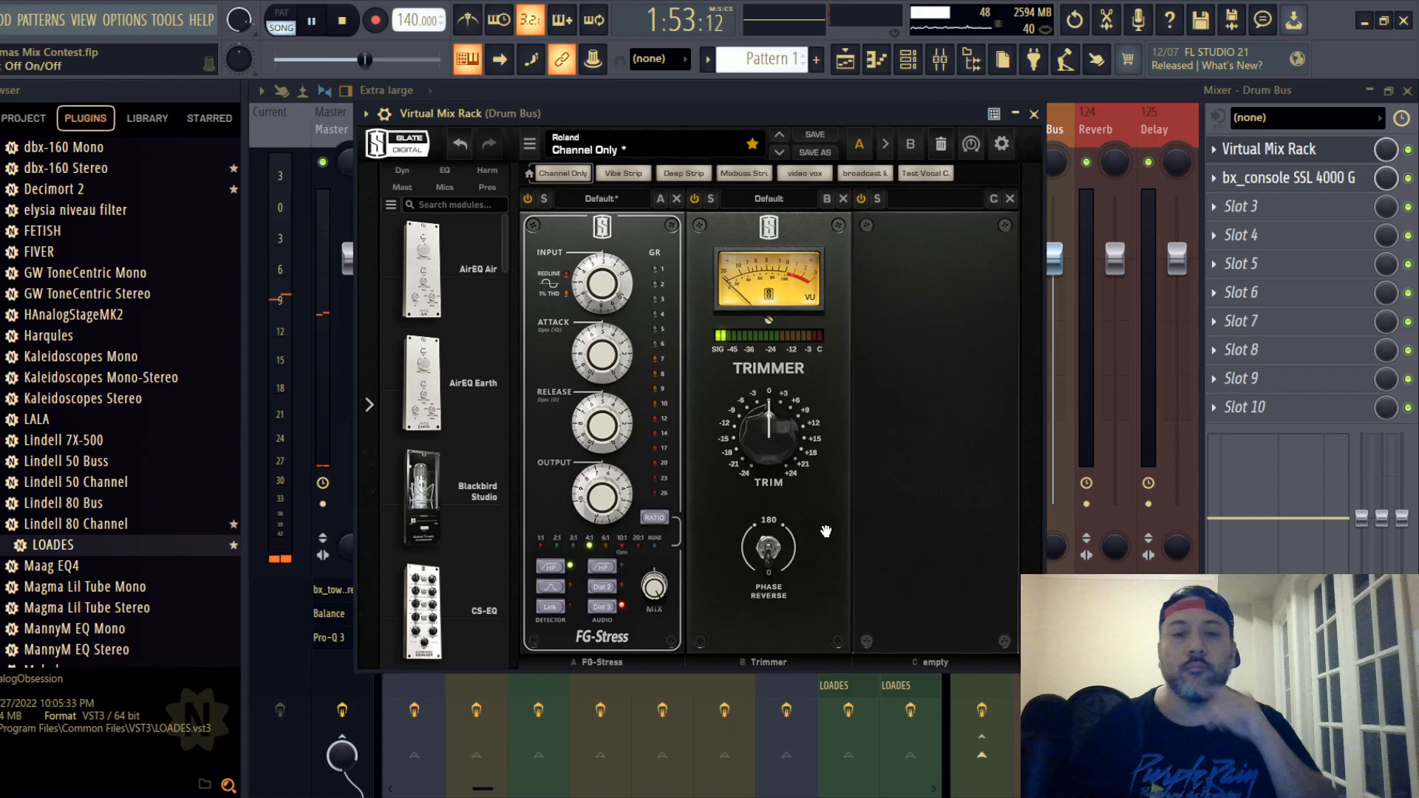
pyautogui.moveTo(610, 293); pyautogui.dragTo(610, 281)
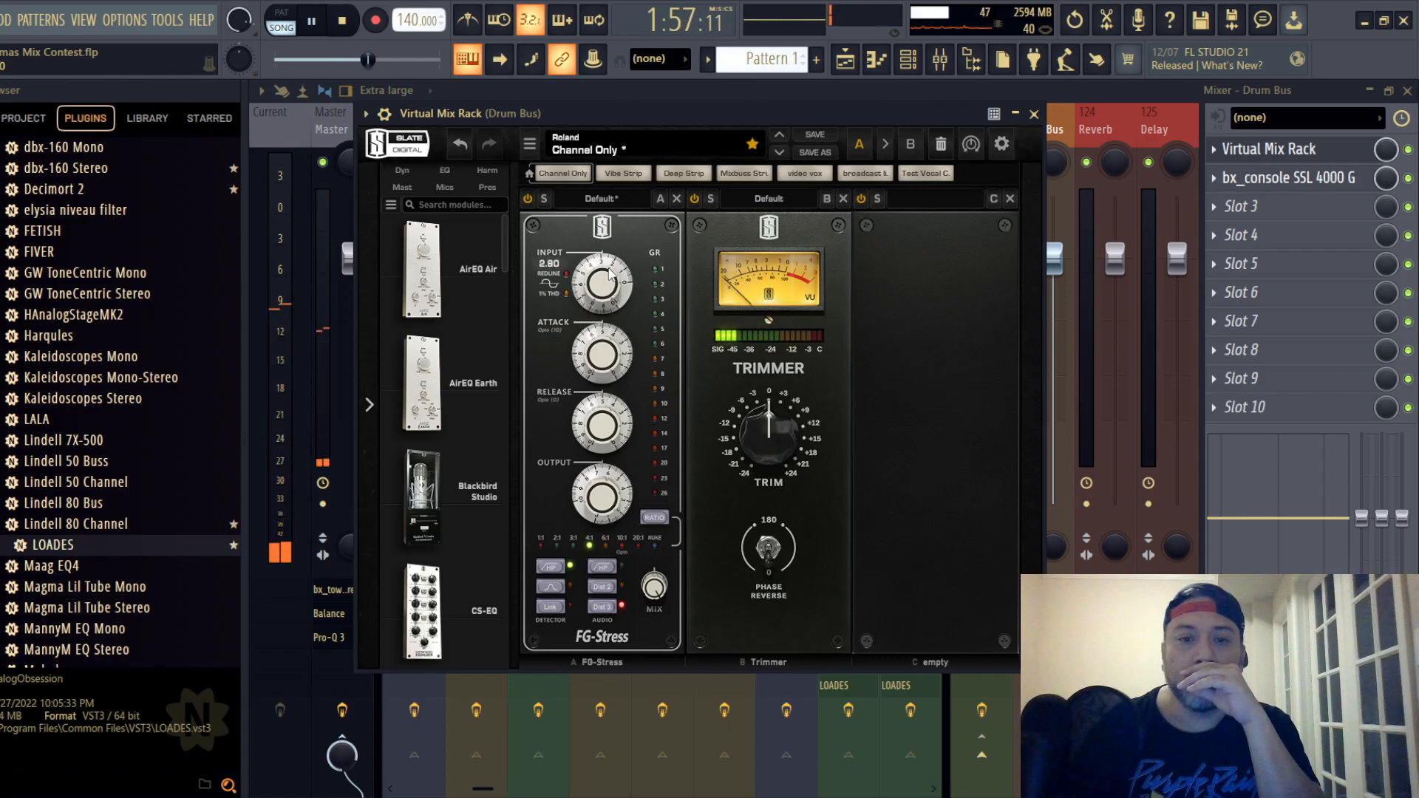
pyautogui.scroll(1, 609, 273)
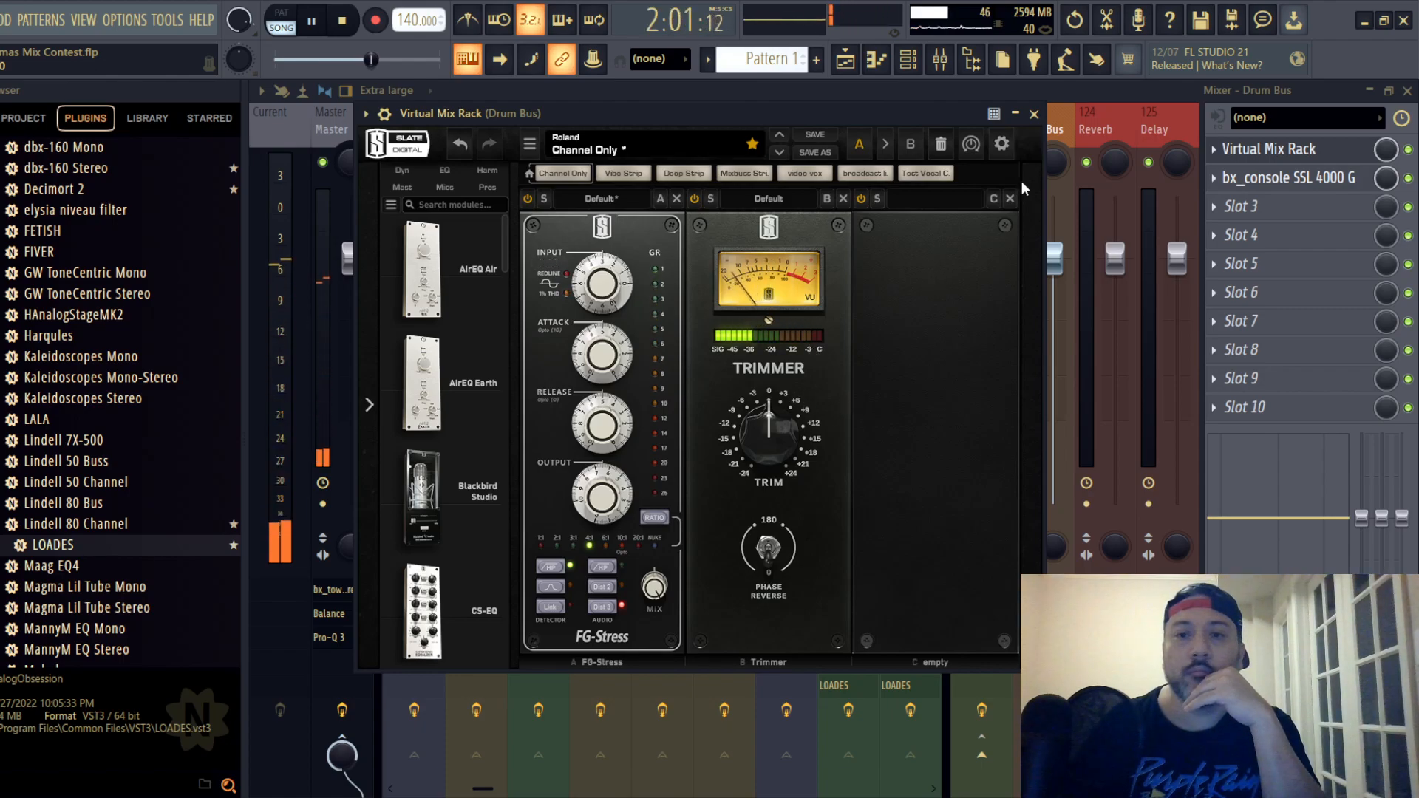
# - On the Drum Bus SSL 4000 G, set compressor release to 0.10 s and threshold to -6.0 dB, adjust the ratio, and place the EQ pre-dynamics
pyautogui.click(1266, 153)
pyautogui.click(1285, 178)
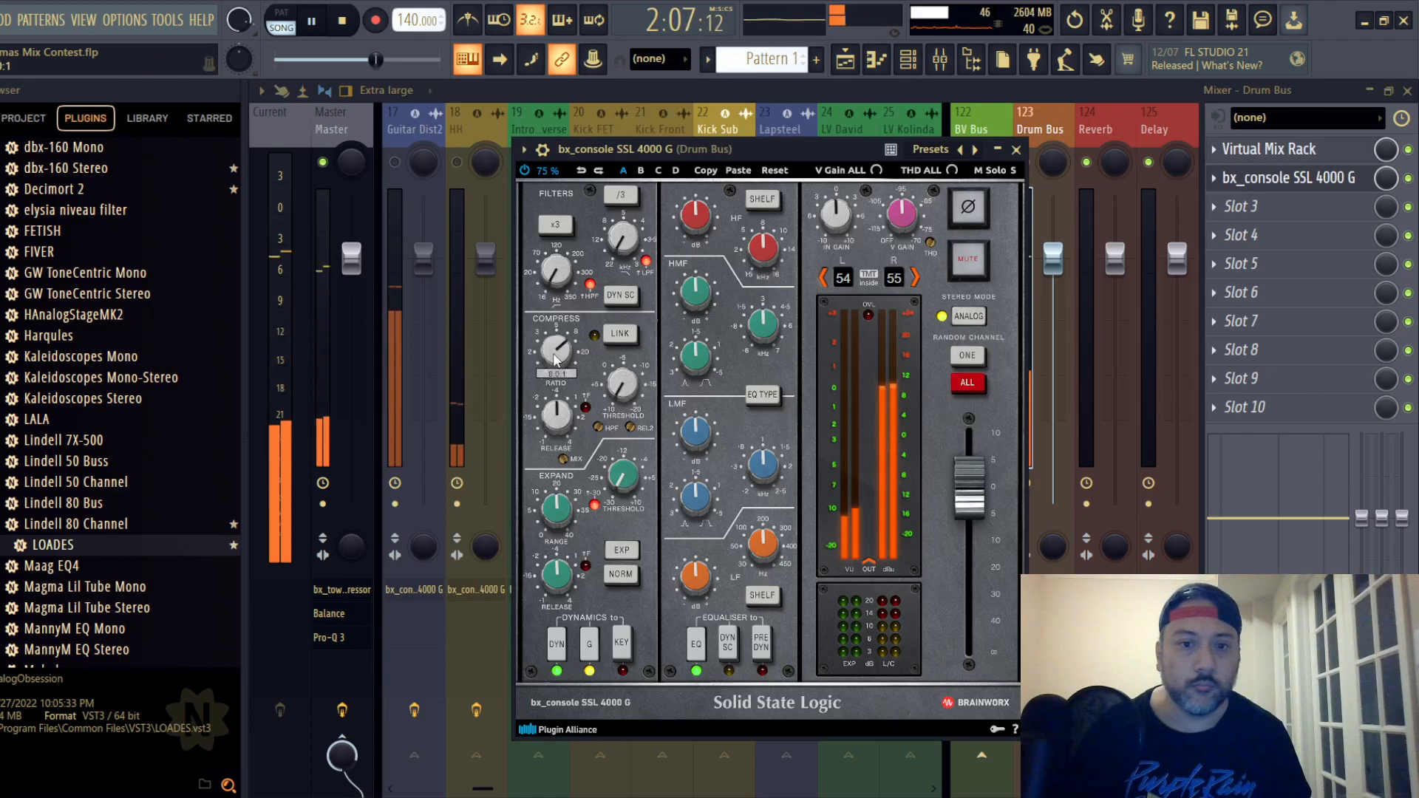
pyautogui.scroll(-6, 557, 425)
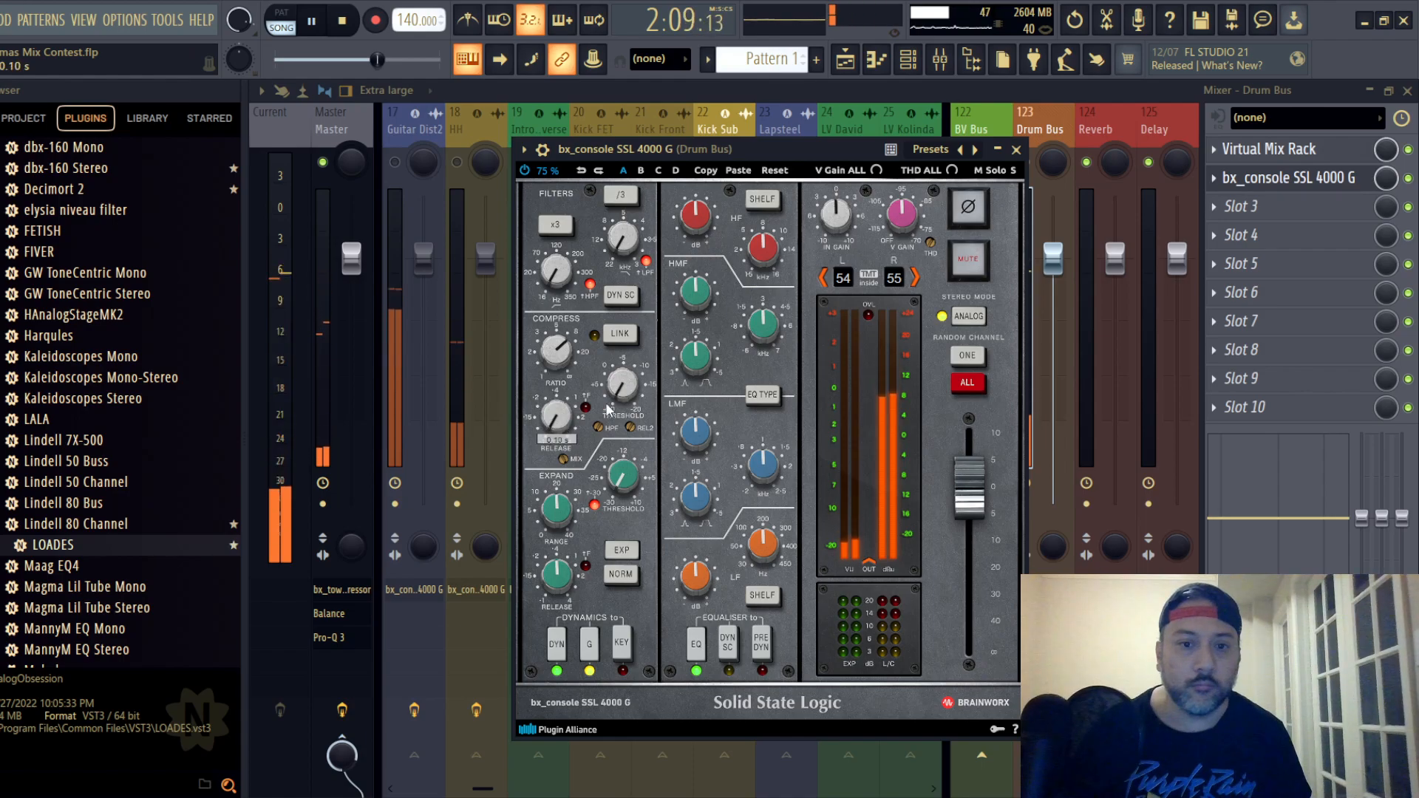
pyautogui.scroll(8, 637, 388)
pyautogui.scroll(-3, 634, 389)
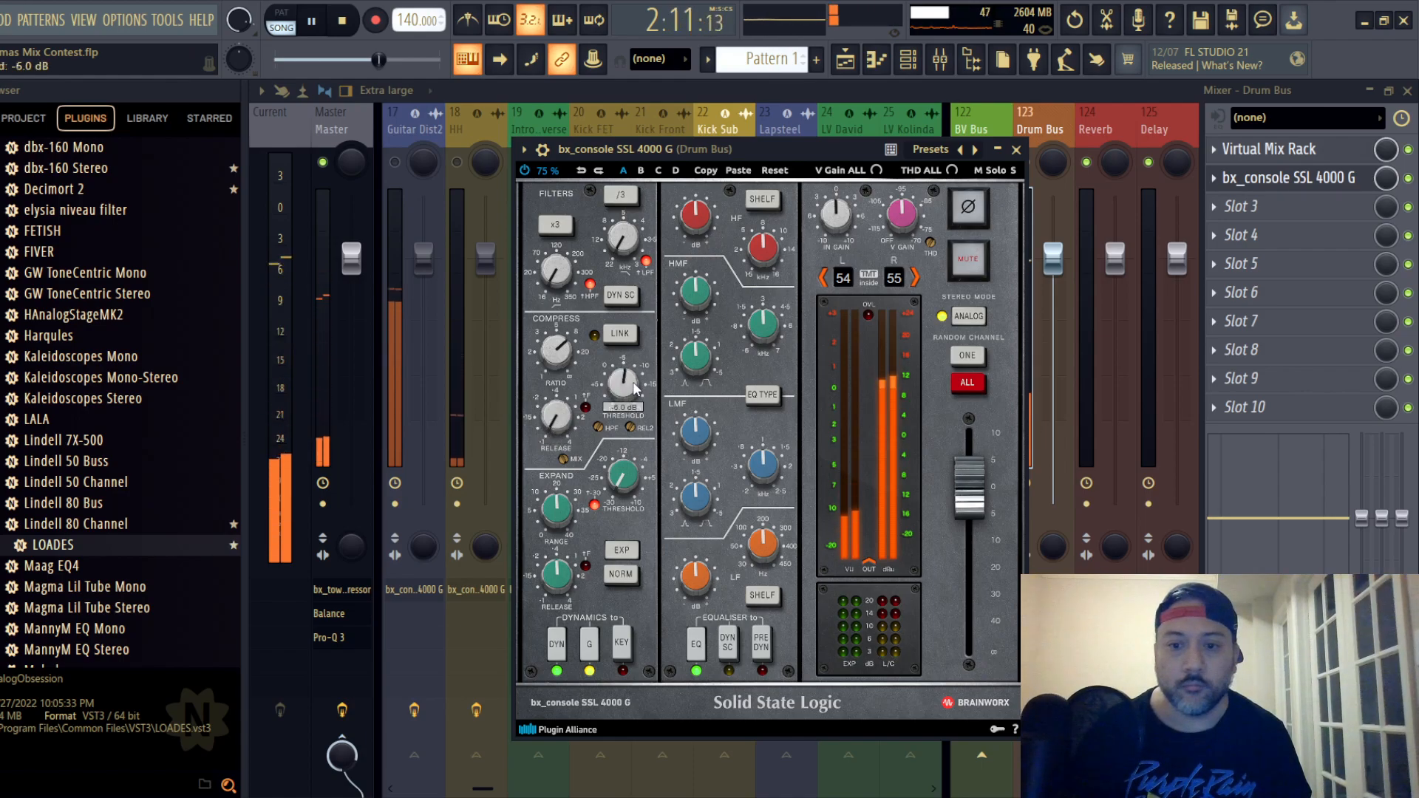
pyautogui.click(761, 643)
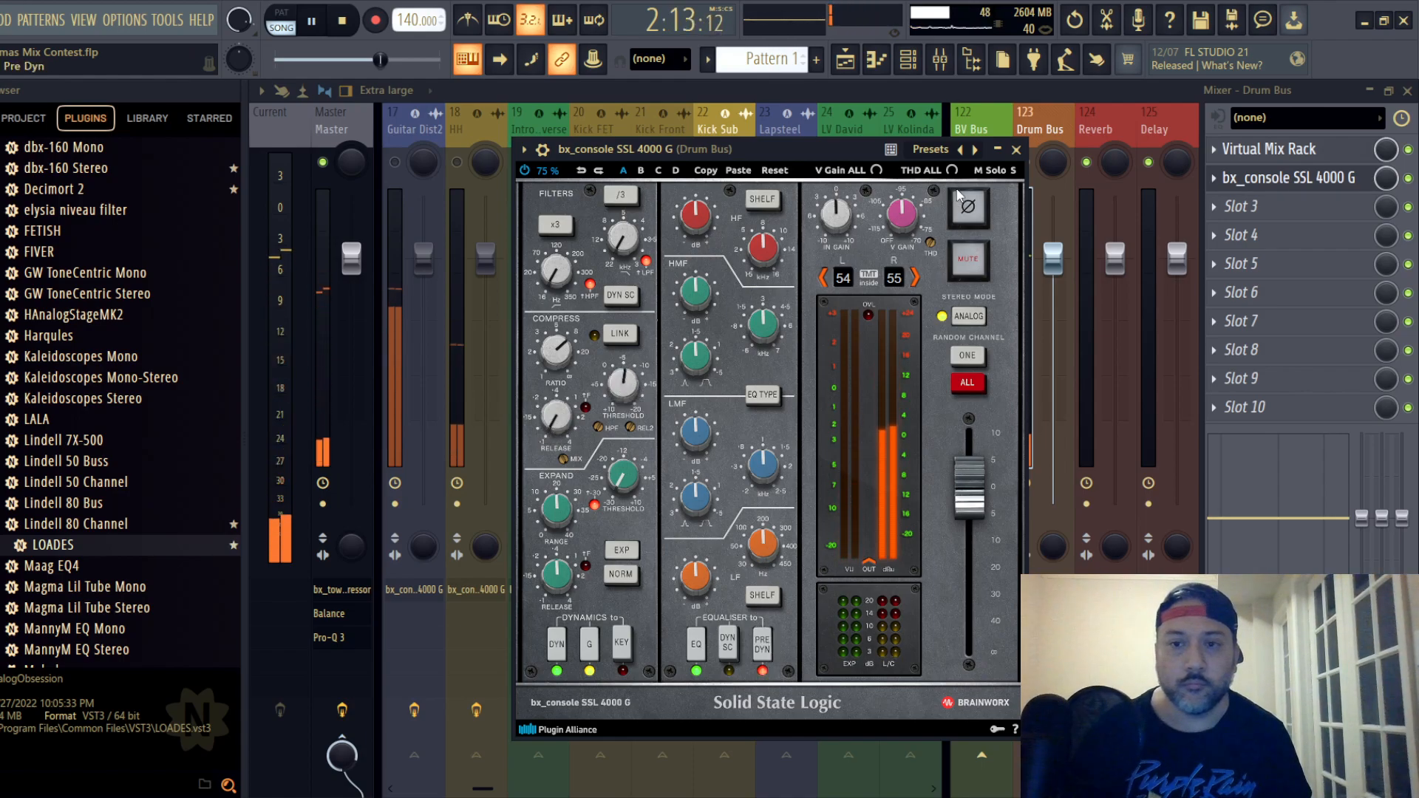
pyautogui.click(1016, 150)
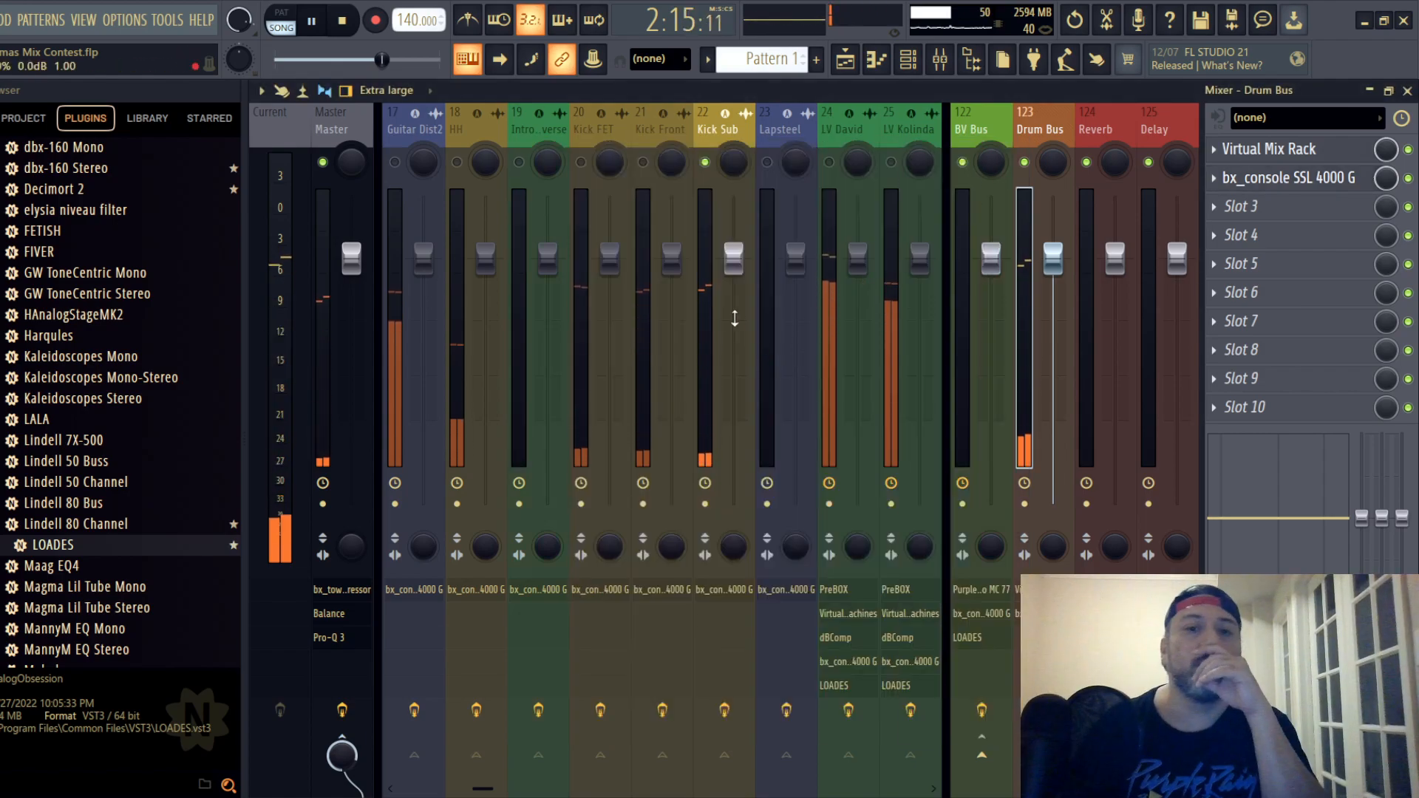
# - Unmute the Kick FET track and check the settings of its SSL 4000 G channel strip
pyautogui.click(580, 162)
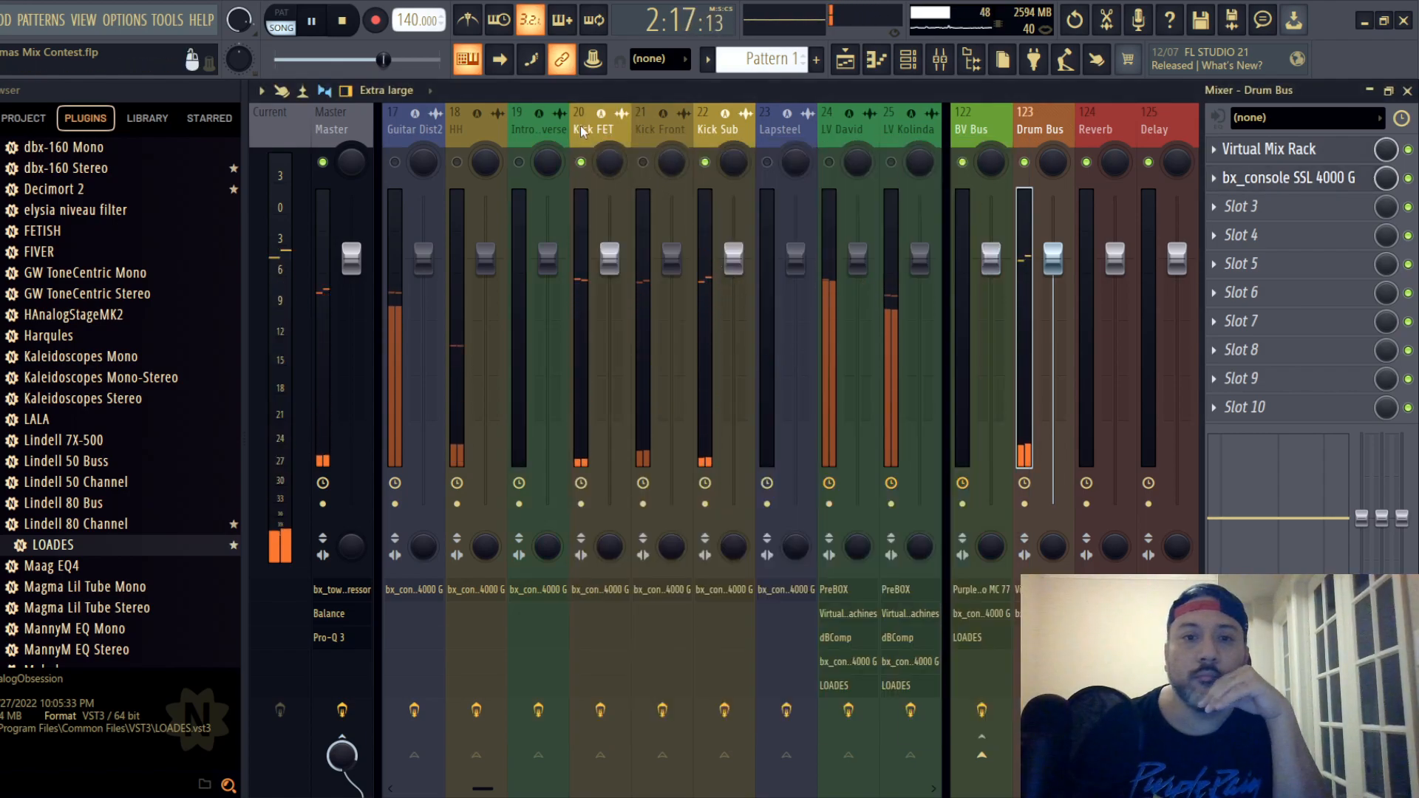
pyautogui.click(583, 133)
pyautogui.click(1289, 149)
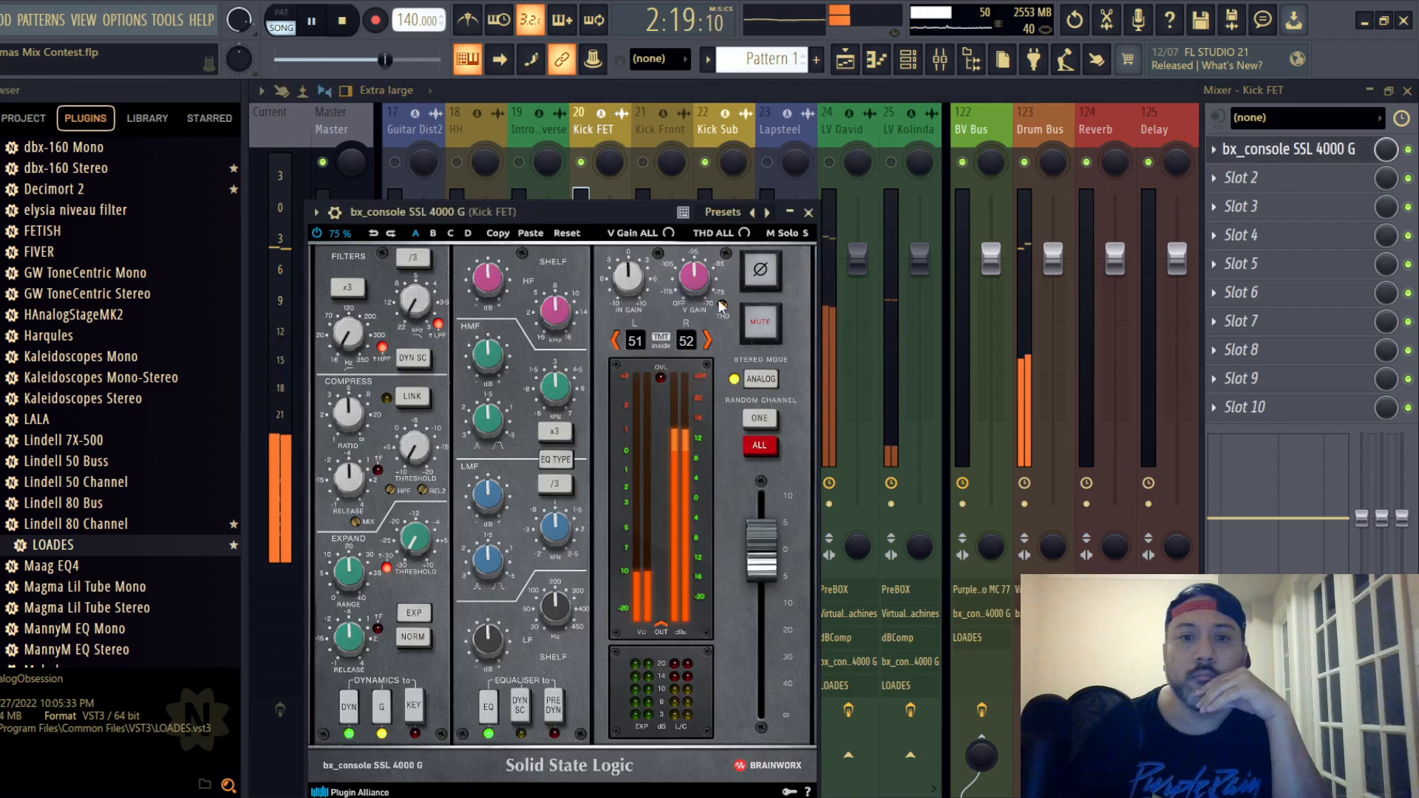
pyautogui.moveTo(589, 206); pyautogui.dragTo(677, 166)
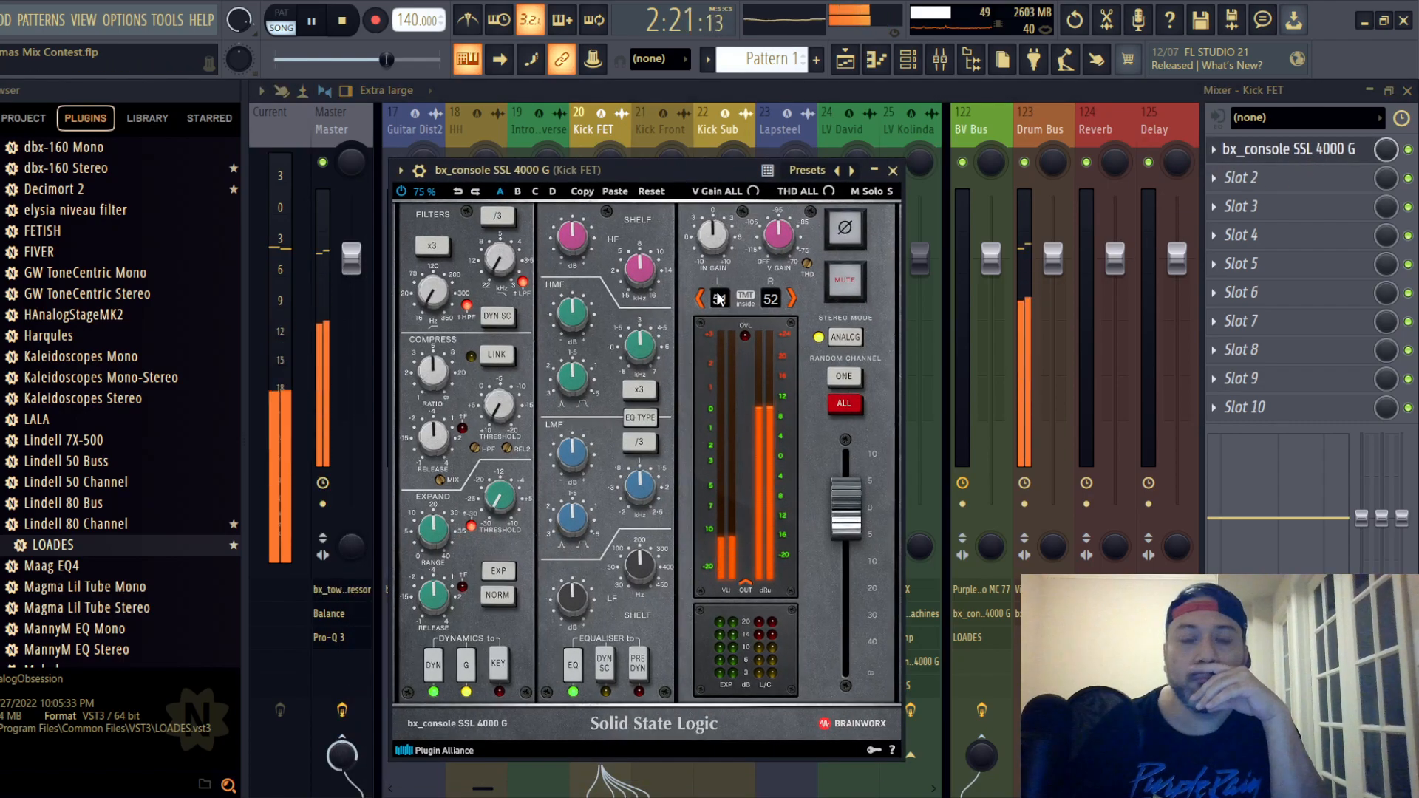
pyautogui.click(893, 170)
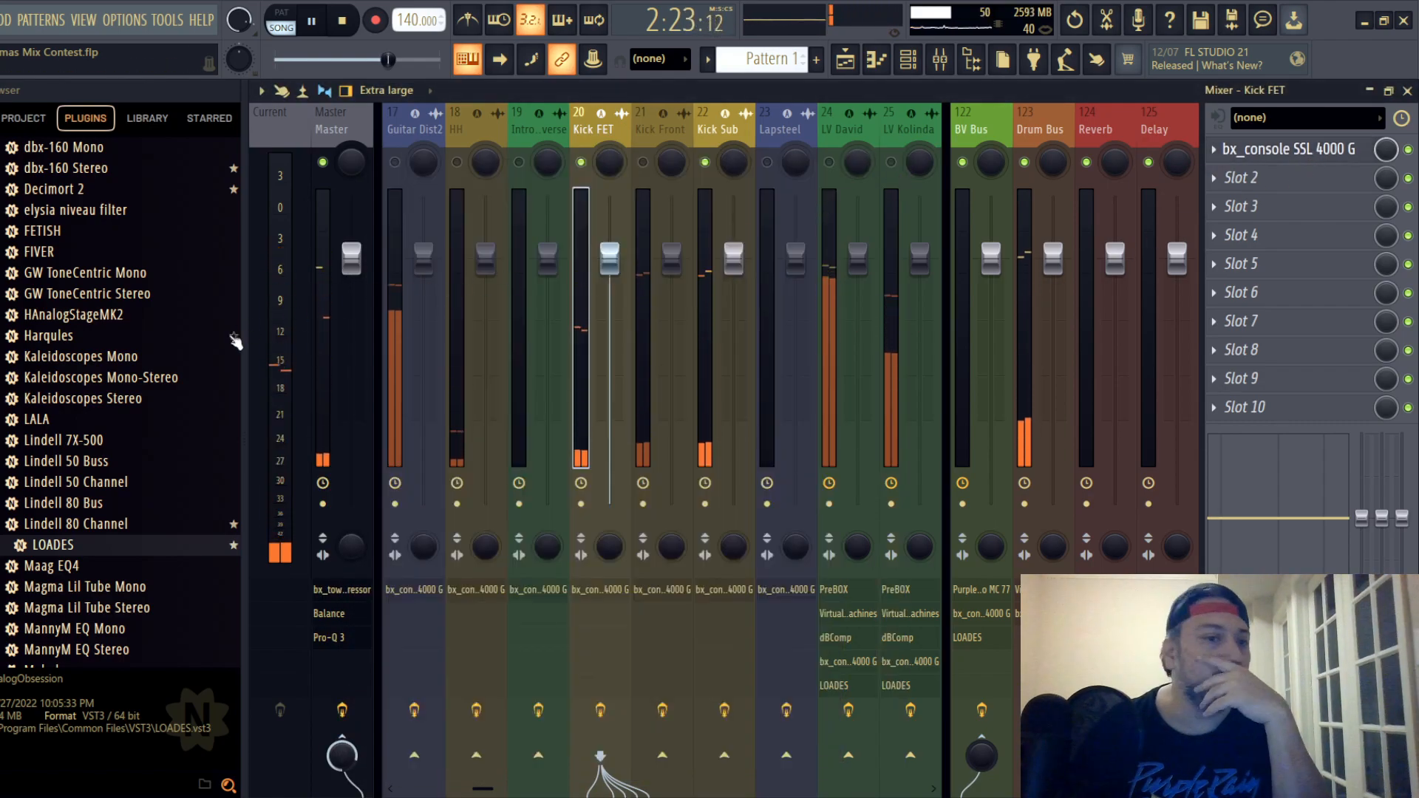
# - Add the FabFilter Pro-G gate to the Kick FET track and move it ahead of the SSL channel strip
pyautogui.scroll(6, 158, 346)
pyautogui.scroll(-10, 141, 343)
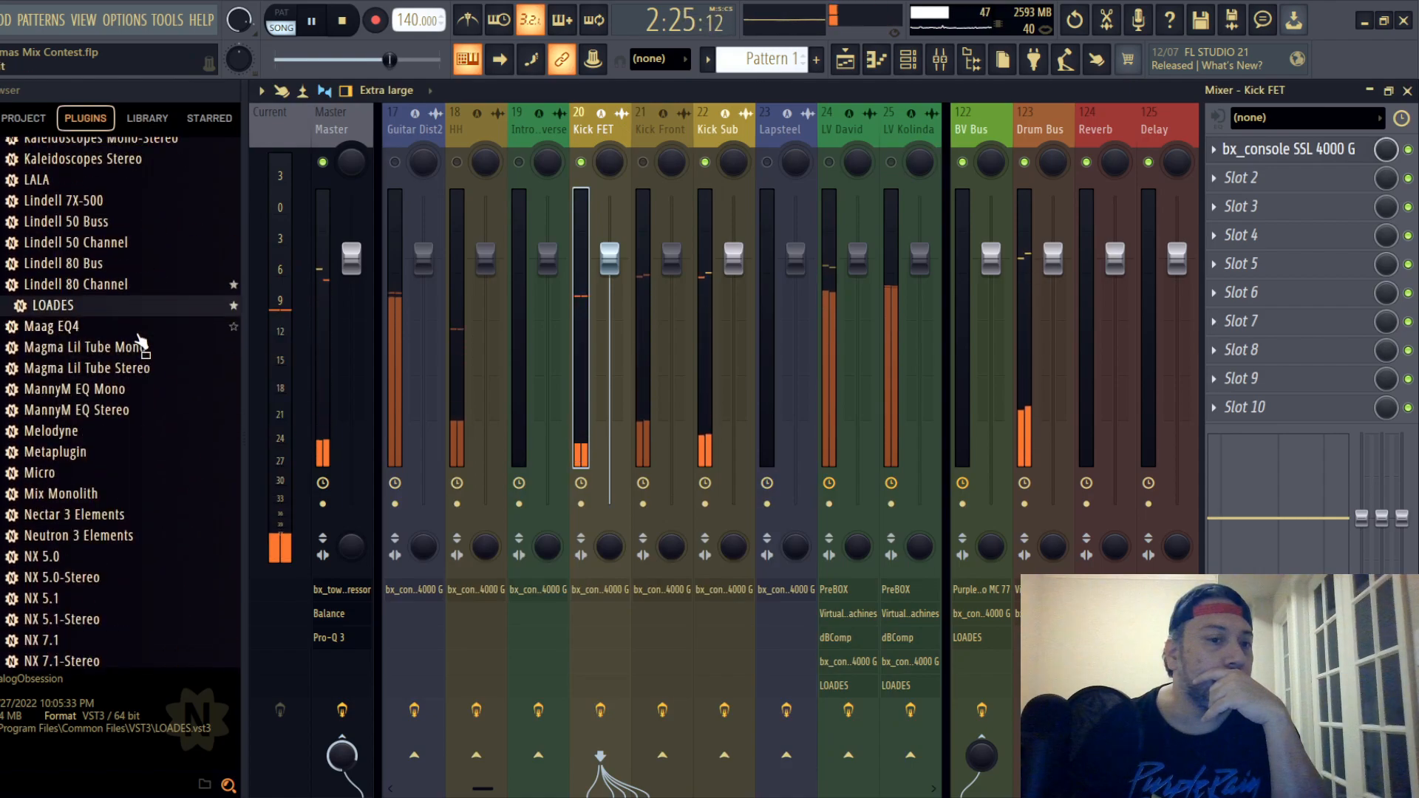
pyautogui.scroll(-15, 141, 342)
pyautogui.moveTo(52, 295); pyautogui.dragTo(1248, 207)
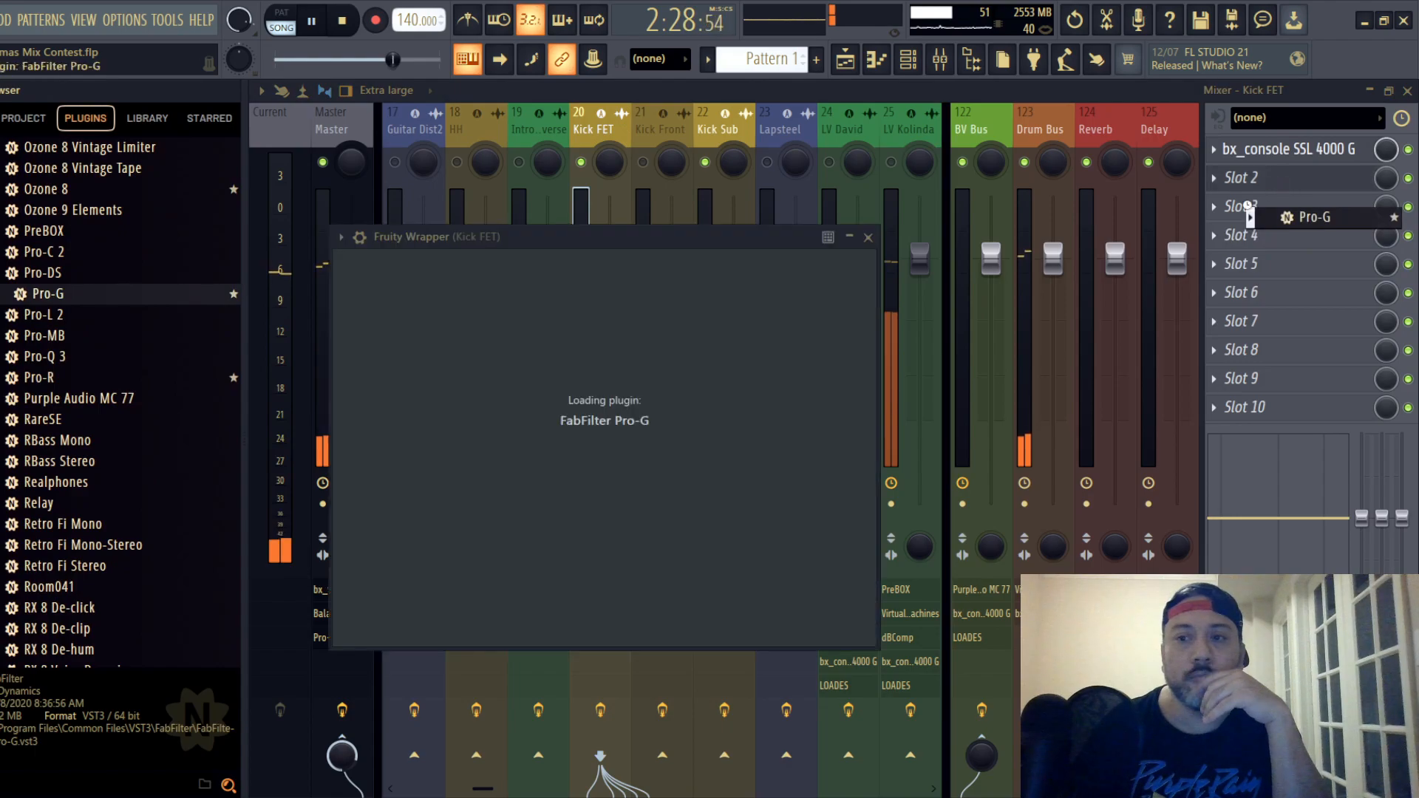
pyautogui.scroll(1, 1292, 180)
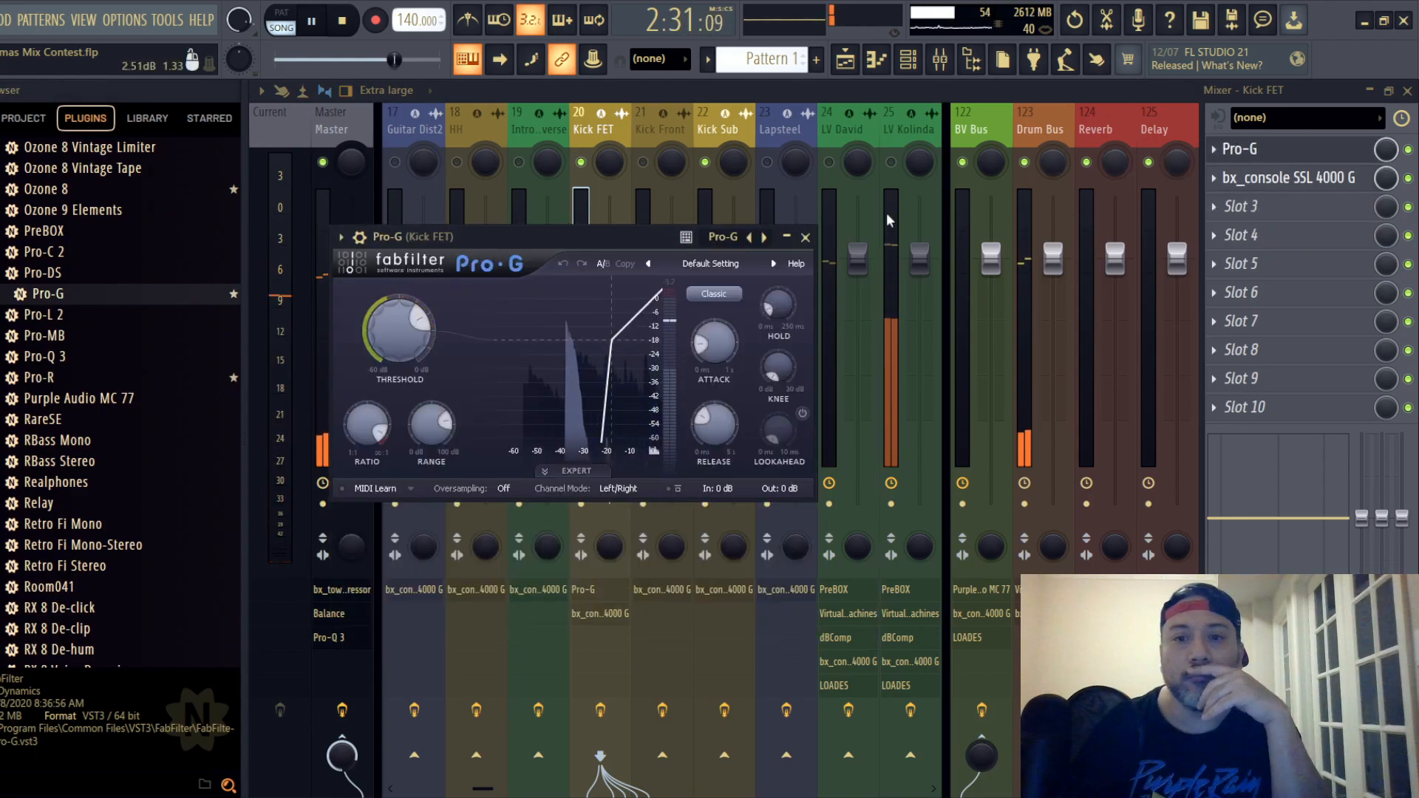
# - Set the Kick FET Pro-G gate's threshold to about -17.34 dB
pyautogui.moveTo(619, 238); pyautogui.dragTo(673, 194)
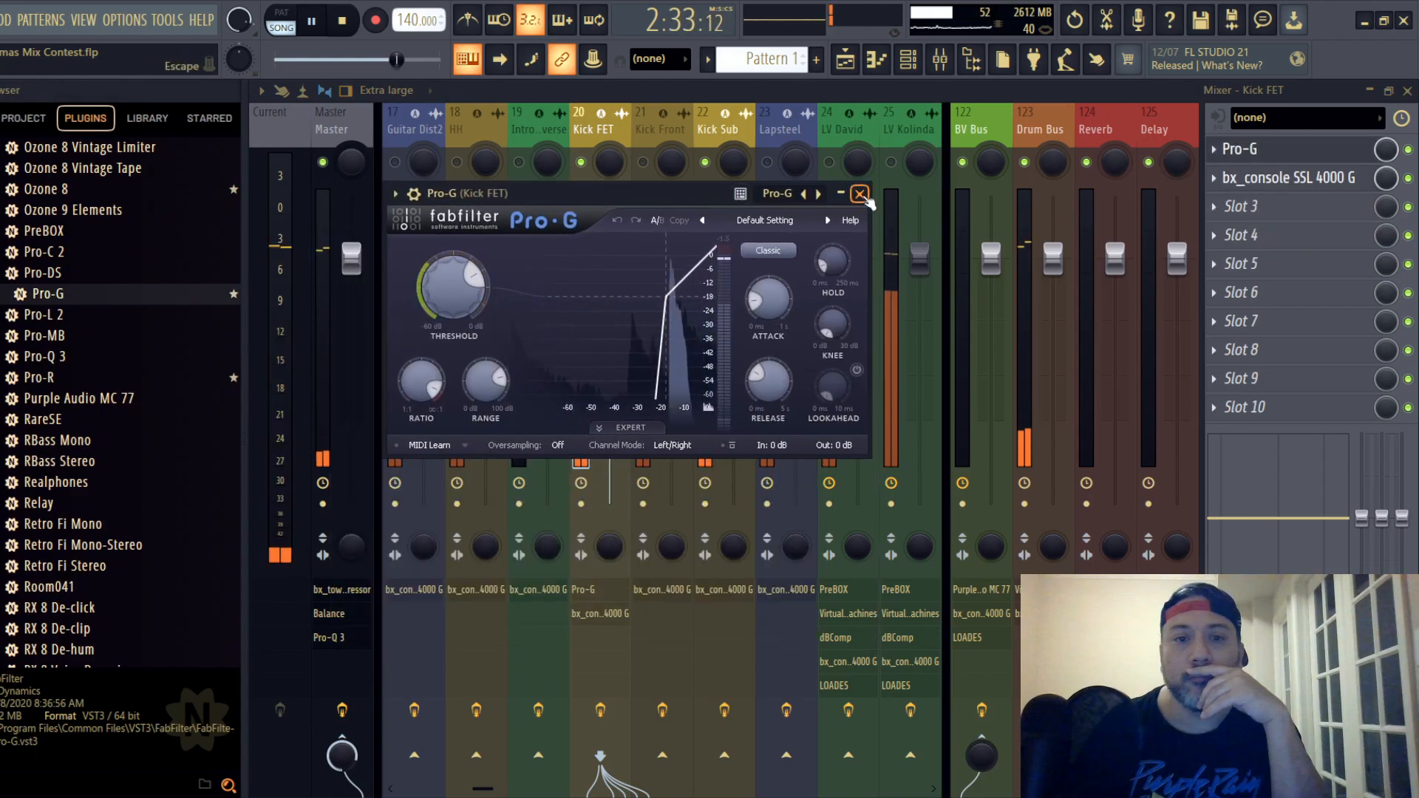
pyautogui.moveTo(456, 288); pyautogui.dragTo(456, 286)
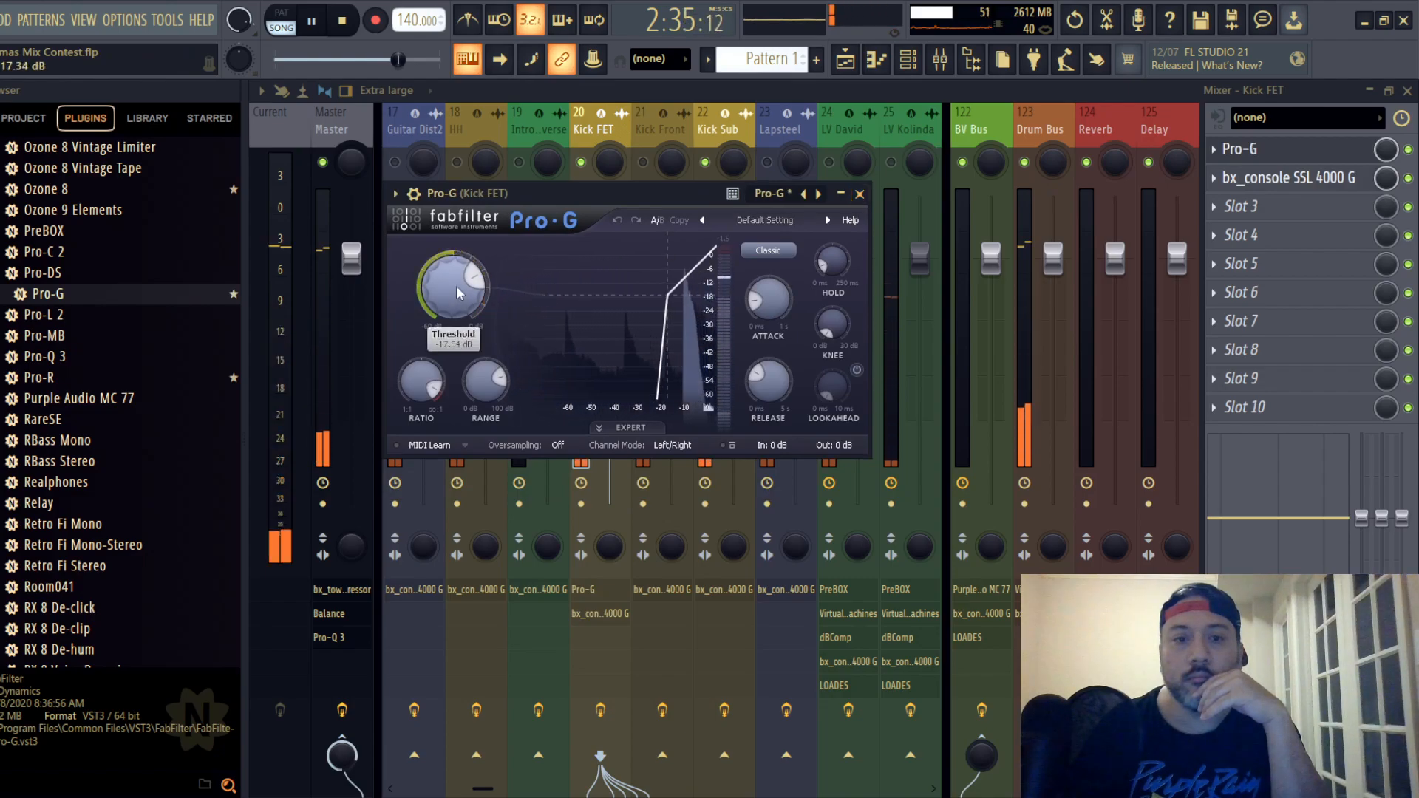
pyautogui.click(861, 194)
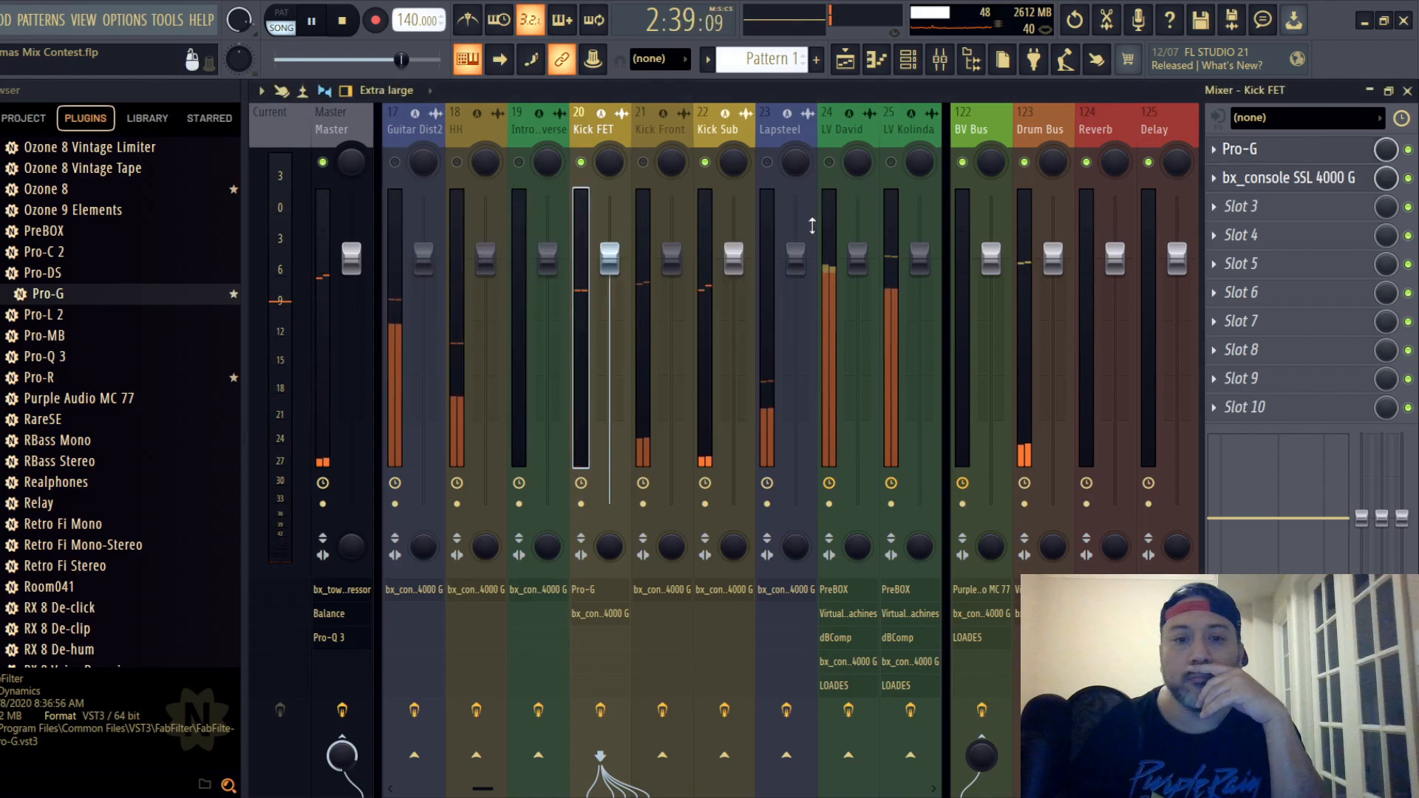
# - On the Kick FET SSL strip, raise the compressor ratio, shorten the release, and set the threshold to -7.0 dB
pyautogui.click(1289, 178)
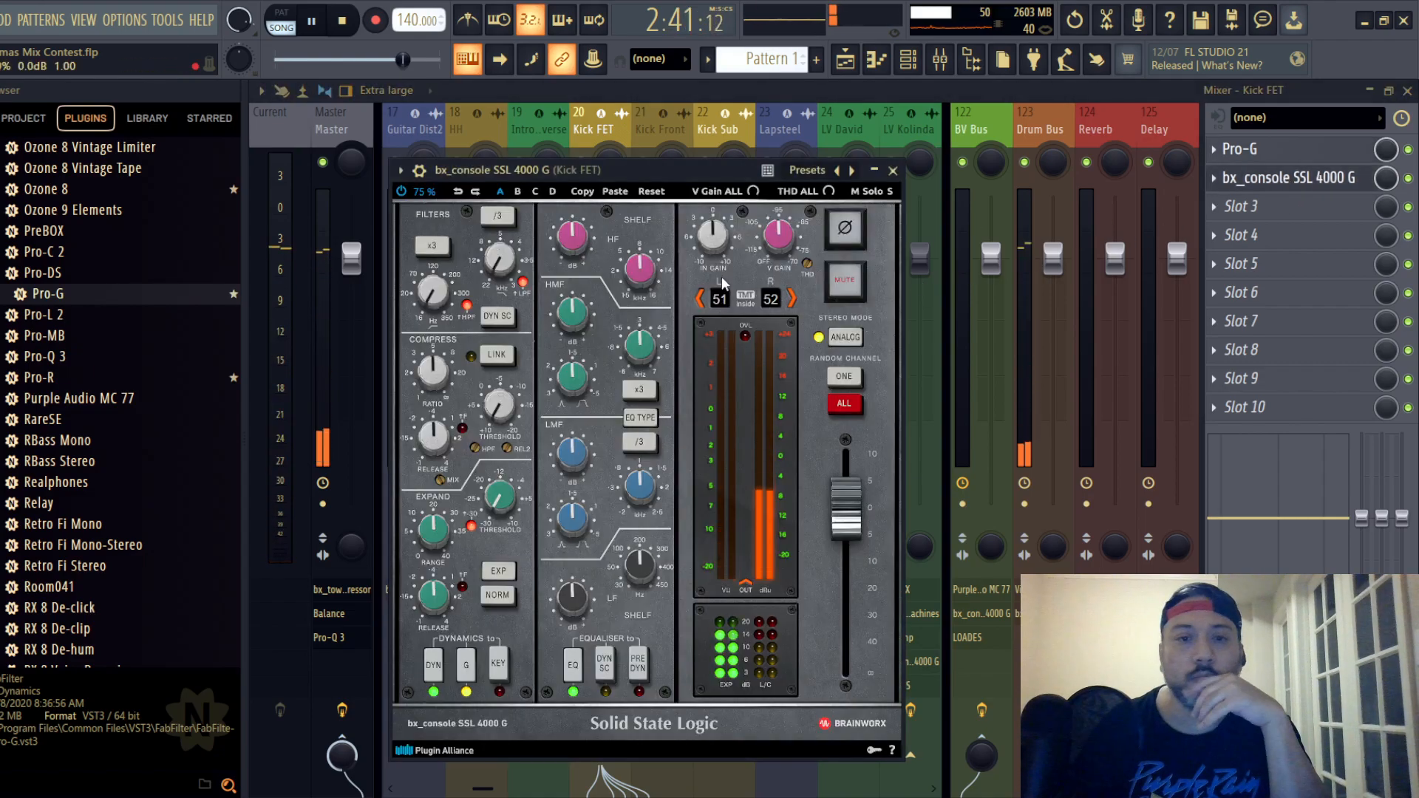
pyautogui.scroll(5, 425, 377)
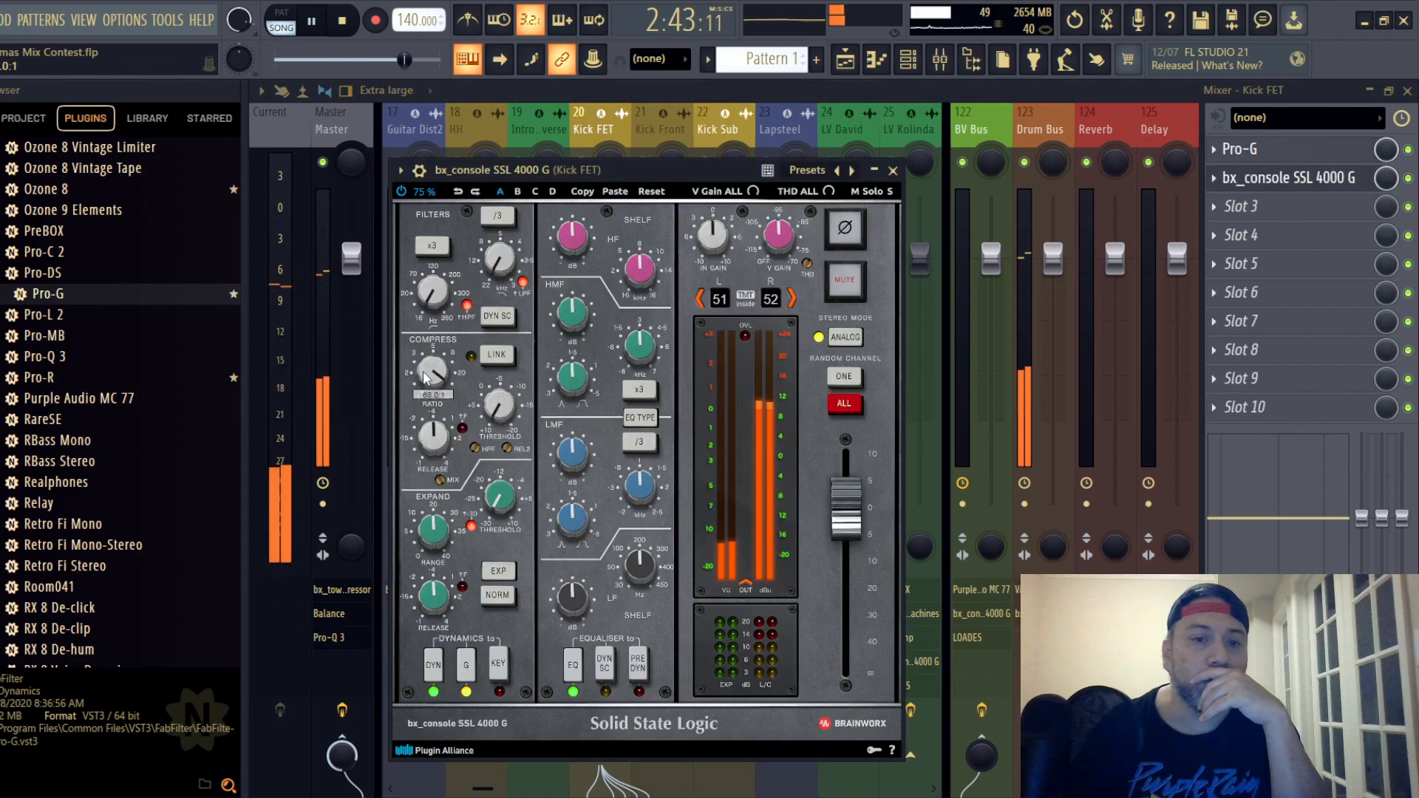
pyautogui.scroll(2, 425, 377)
pyautogui.scroll(-3, 430, 433)
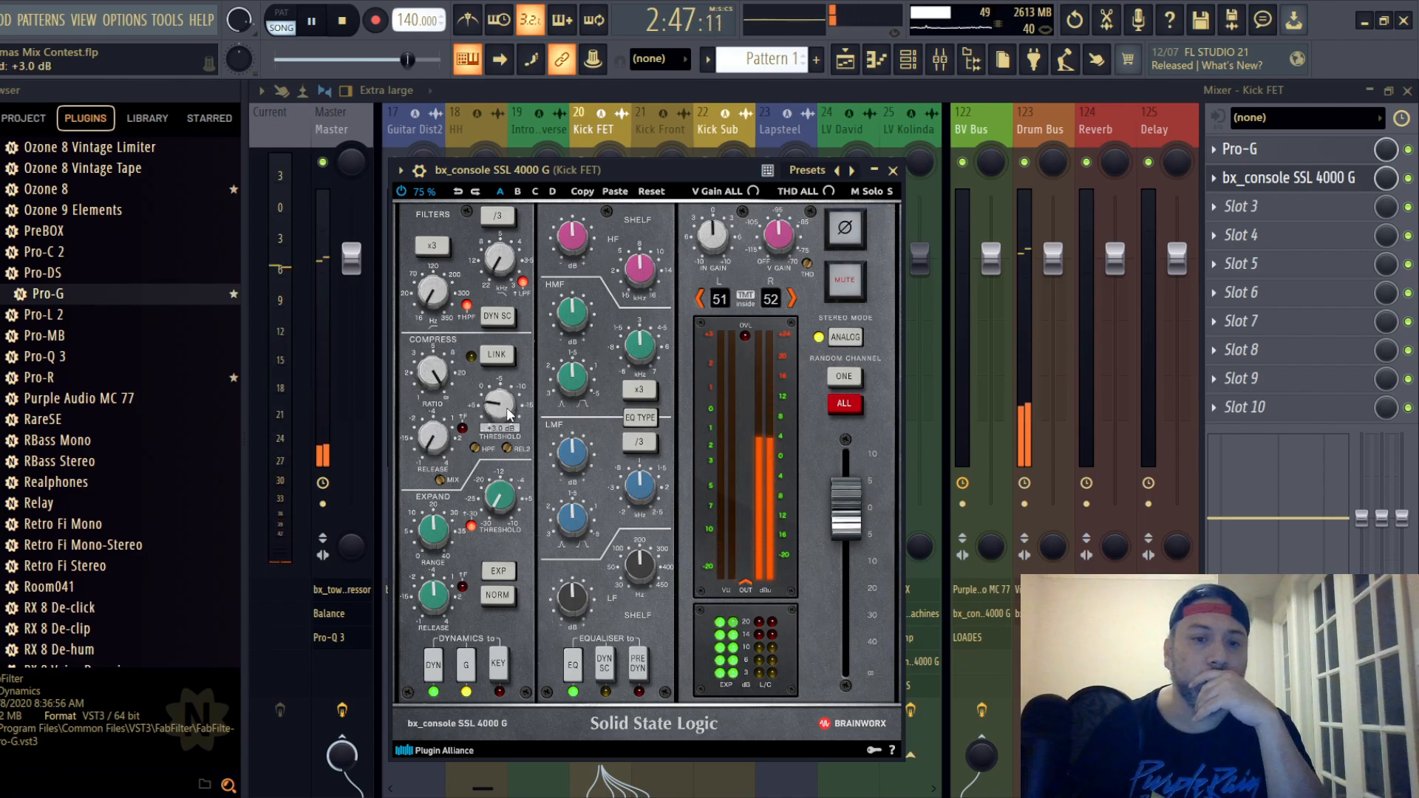
pyautogui.scroll(-7, 503, 410)
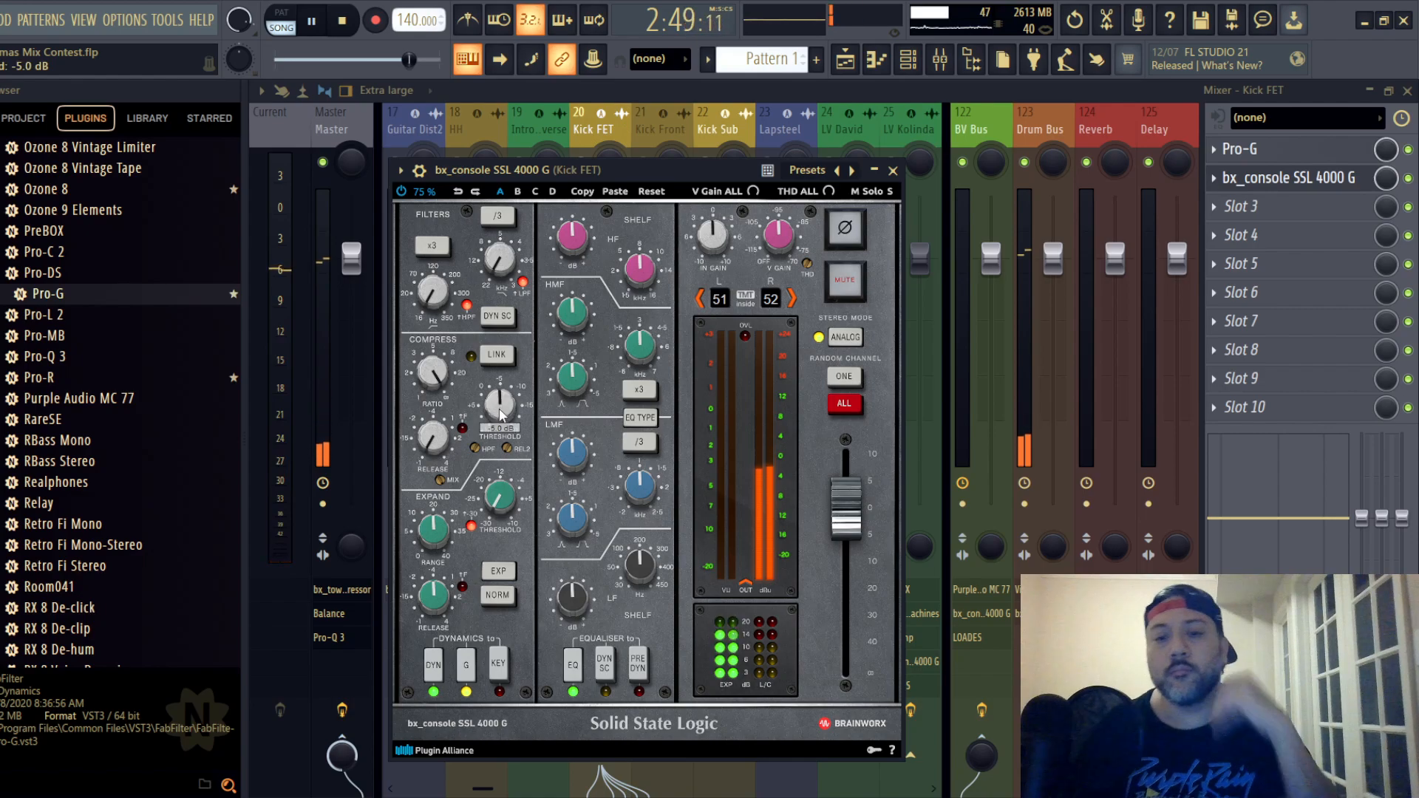
pyautogui.scroll(-3, 501, 414)
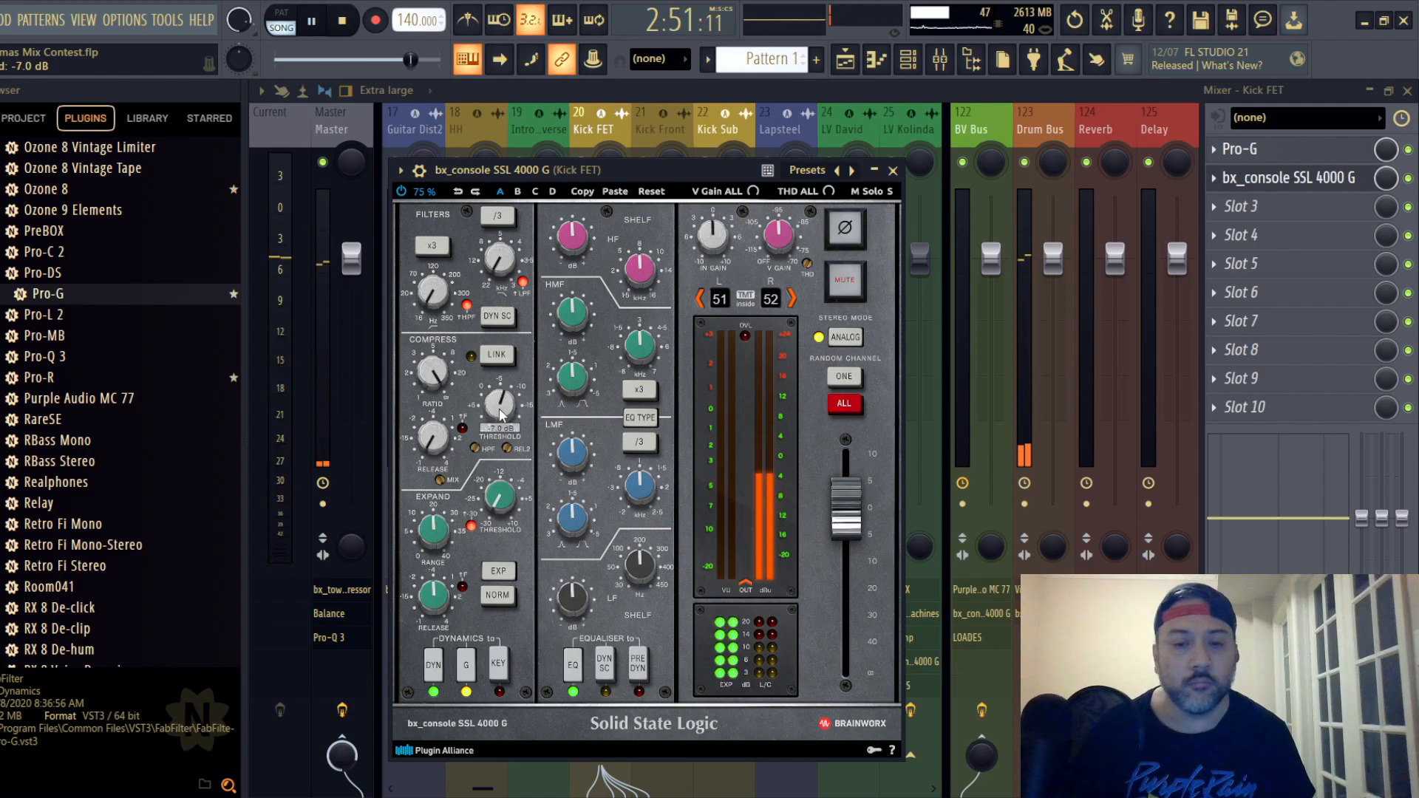
# - Place the Kick FET strip's EQ pre-dynamics, toggle its EQ type, boost the LF band at 50 Hz, and slightly cut the HF band
pyautogui.click(639, 653)
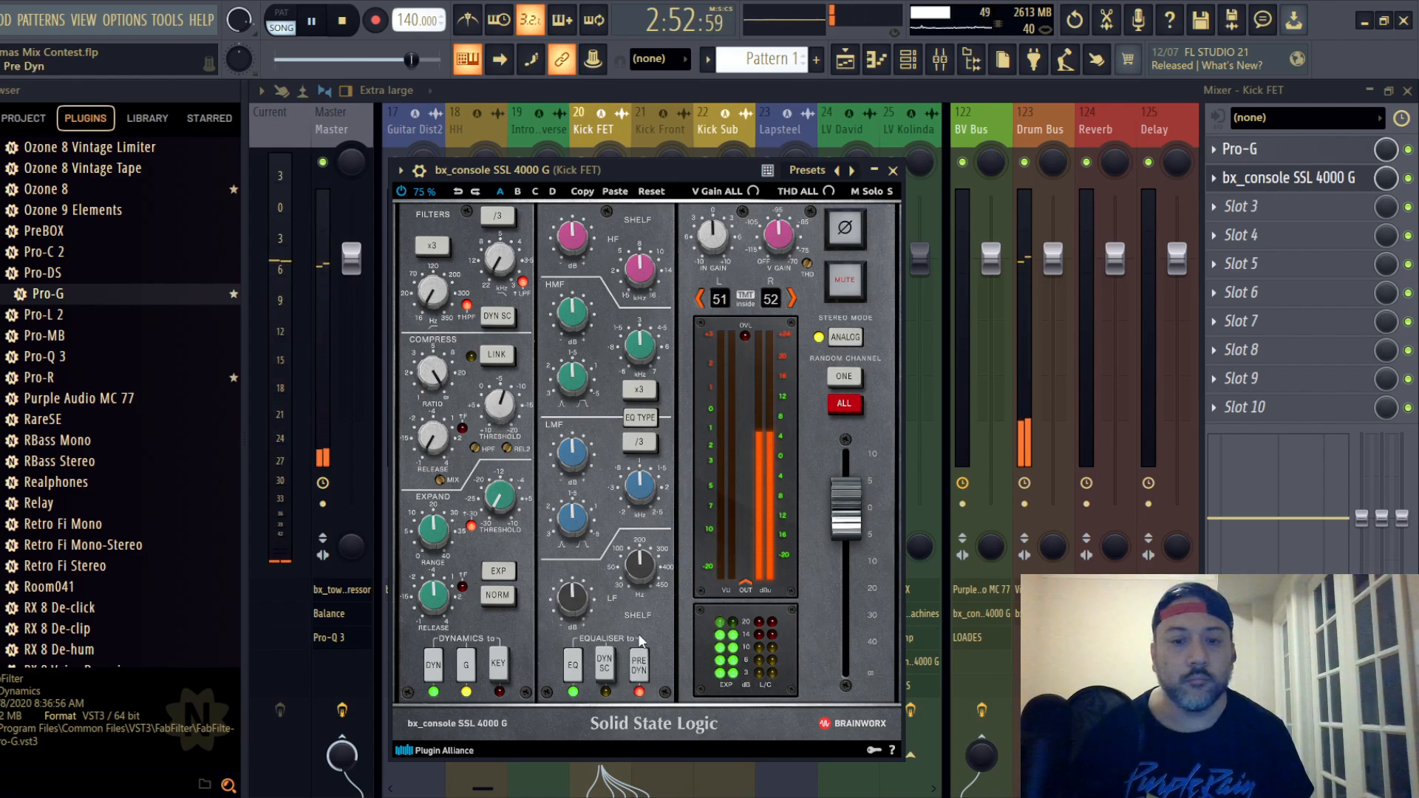
pyautogui.click(643, 419)
pyautogui.scroll(-5, 643, 571)
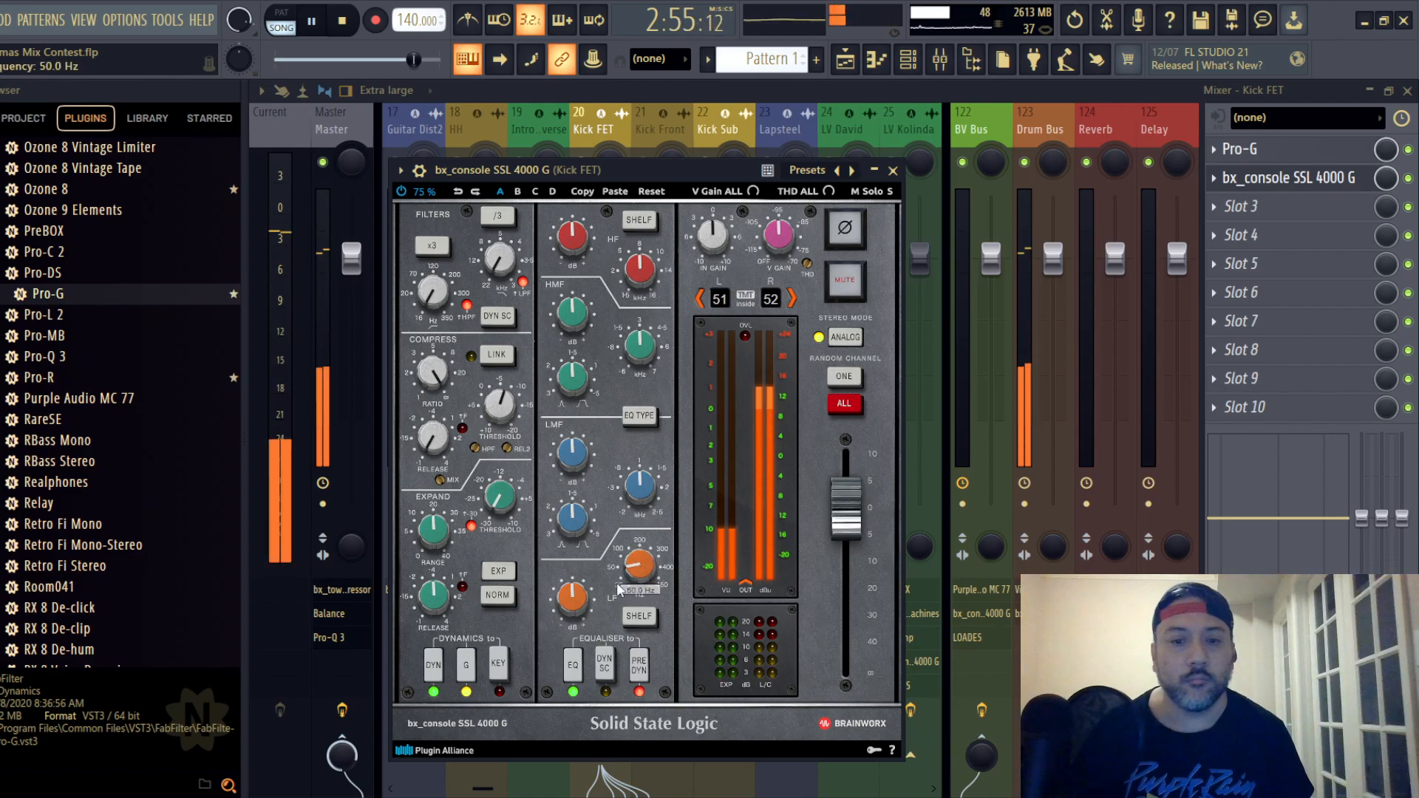
pyautogui.scroll(3, 578, 605)
pyautogui.scroll(-2, 573, 248)
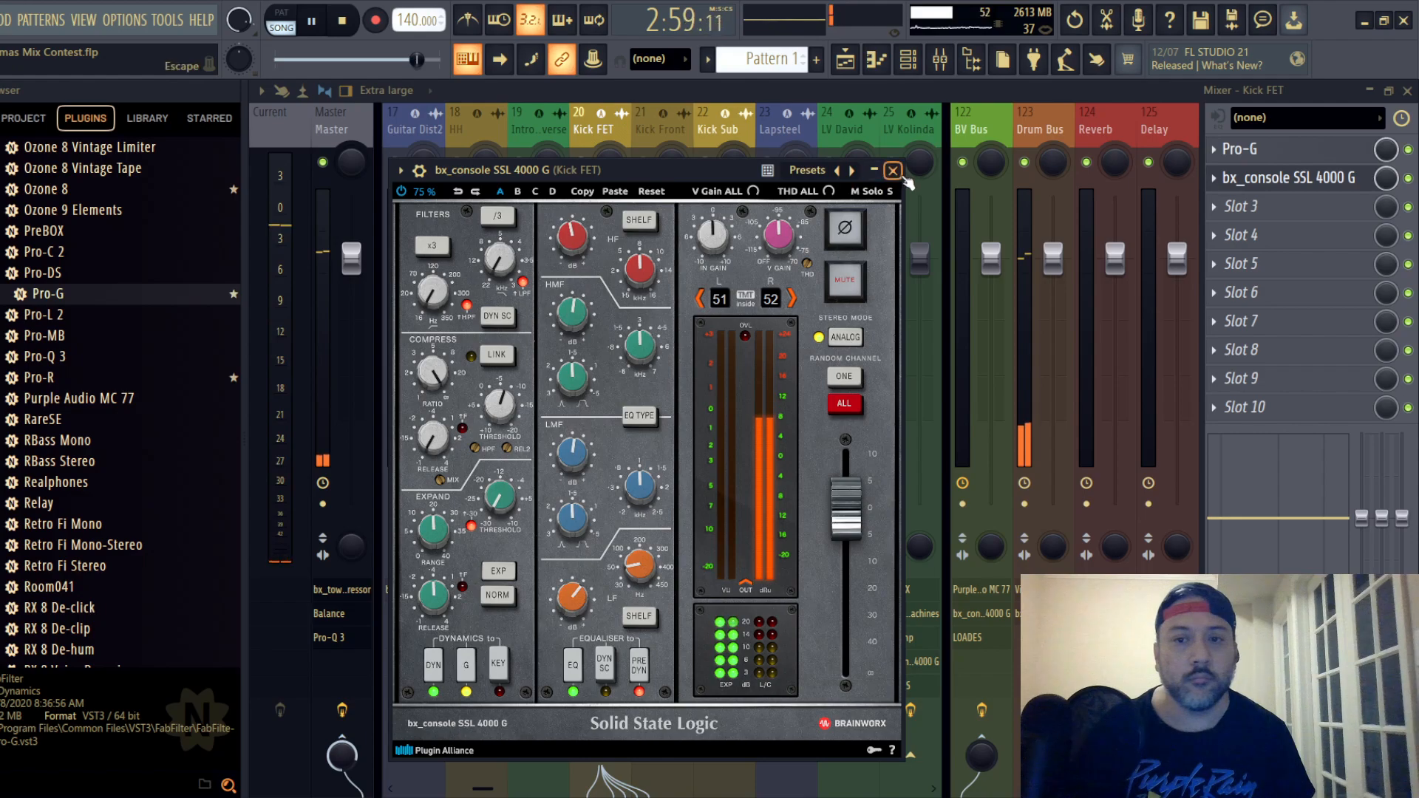
# - Select the Kick Sub track and return to Kick FET to review its SSL channel strip settings during playback
pyautogui.click(716, 126)
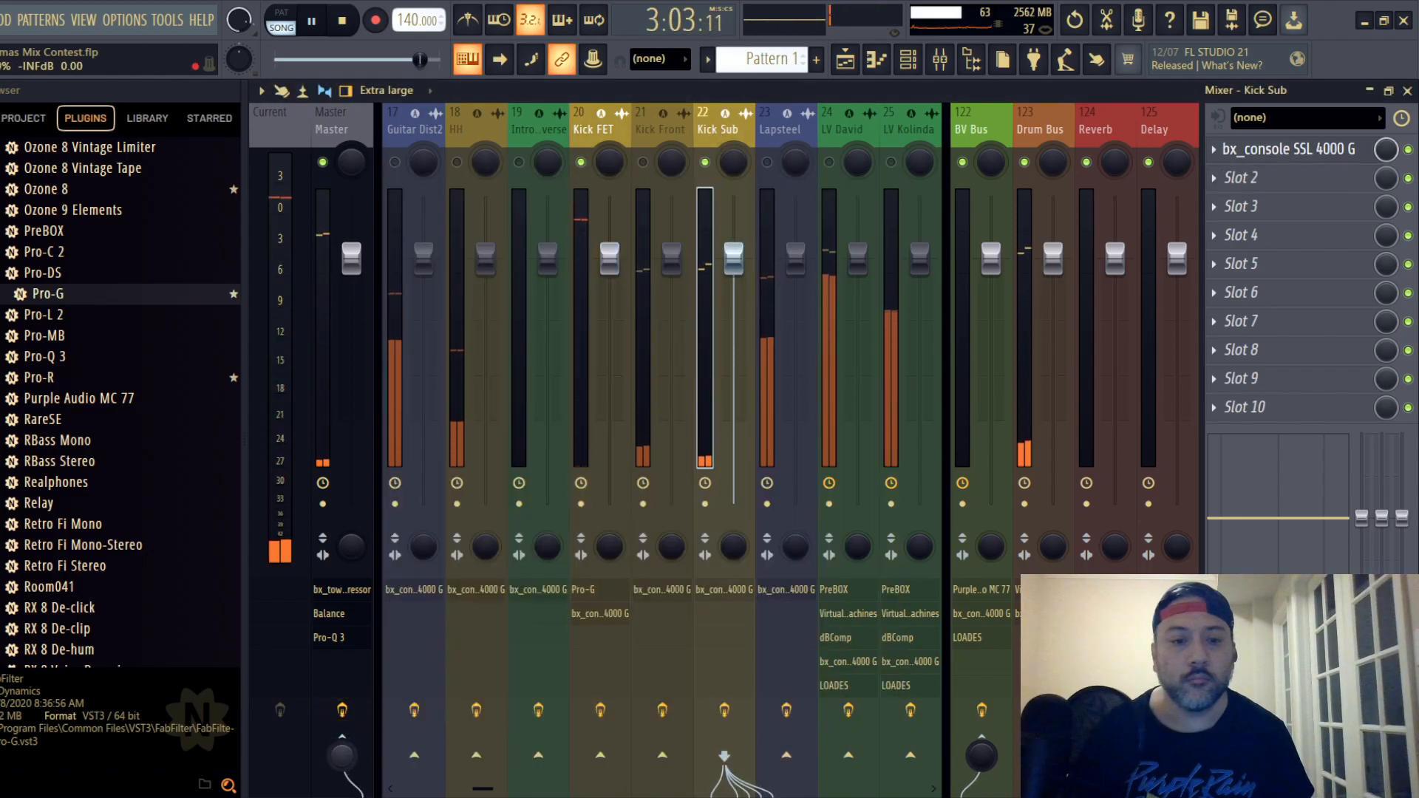
pyautogui.click(602, 159)
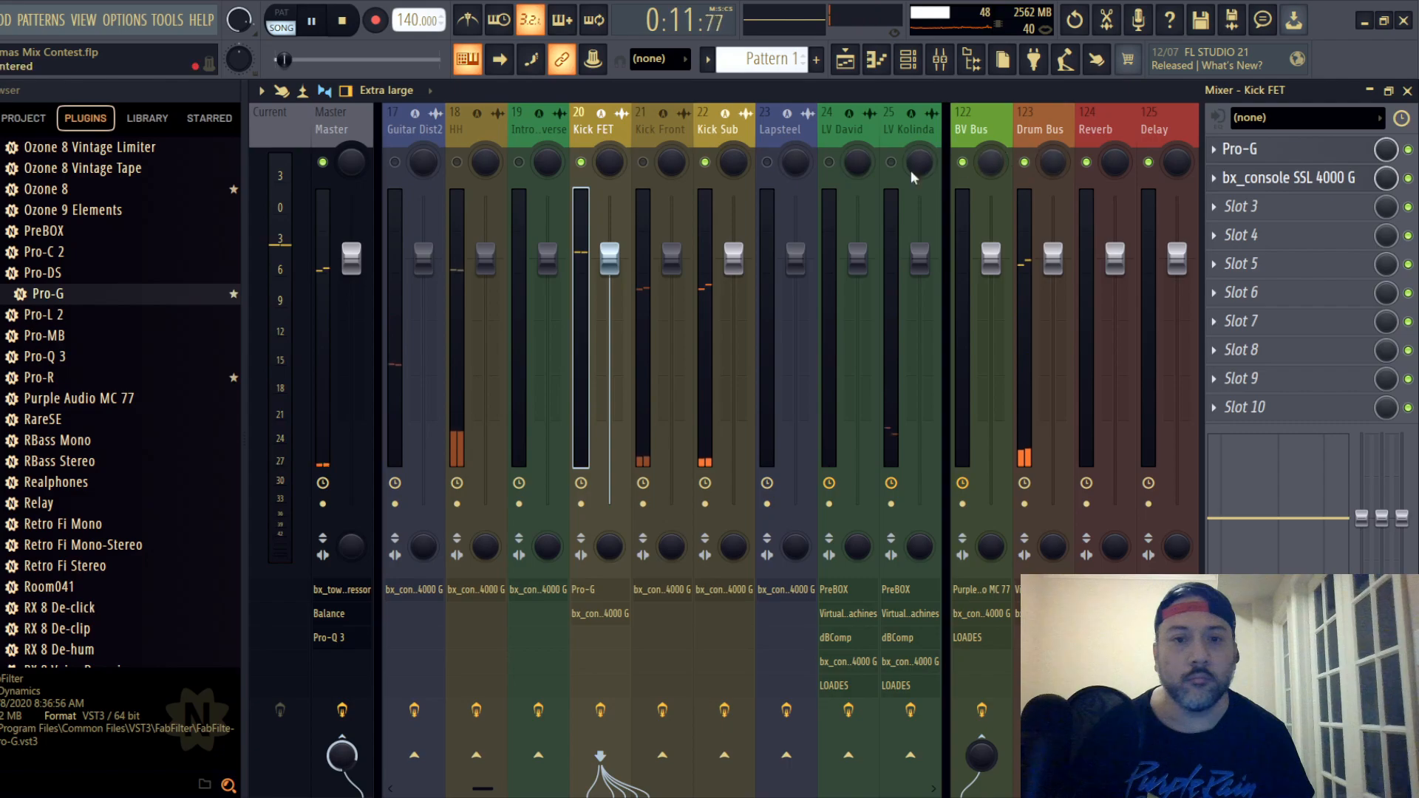
pyautogui.click(1271, 178)
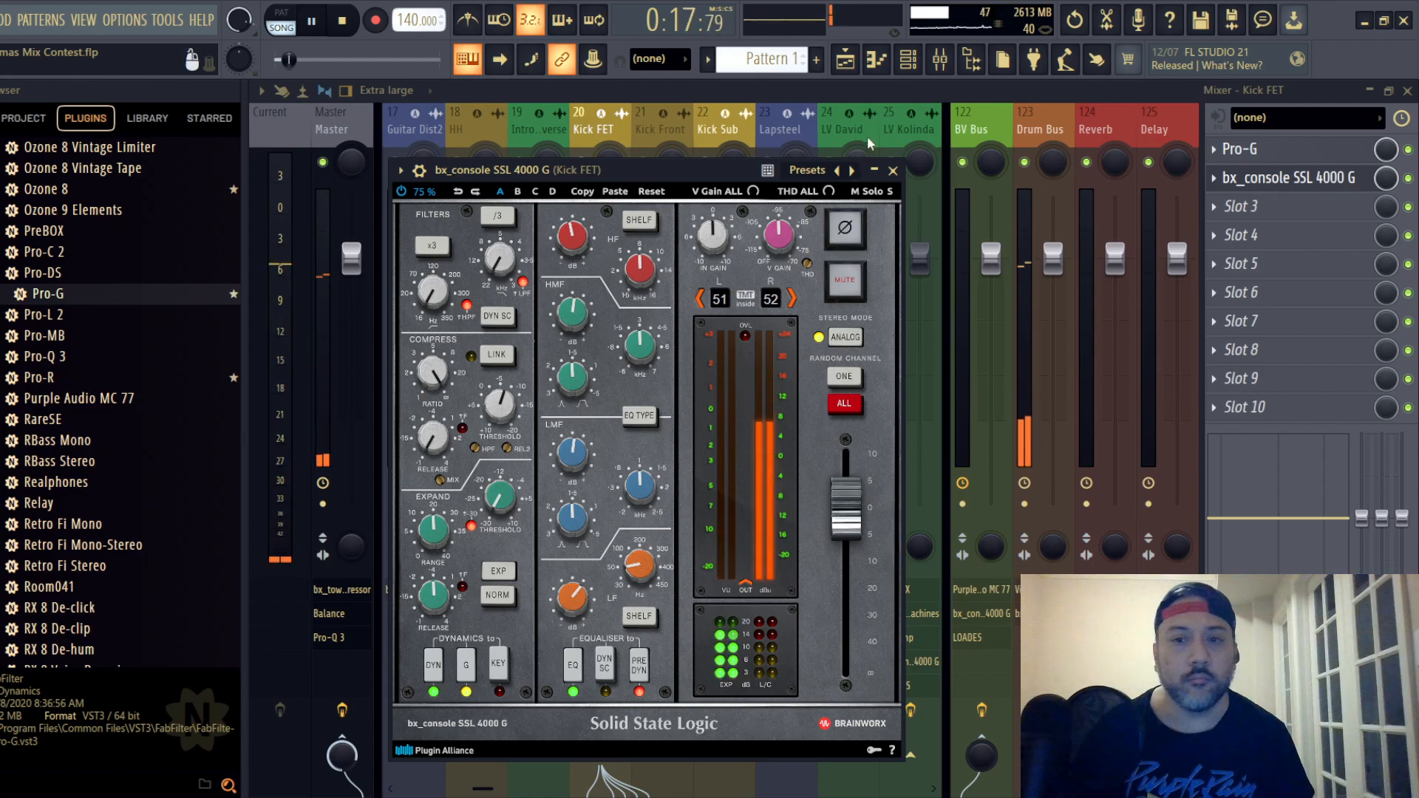
pyautogui.click(892, 170)
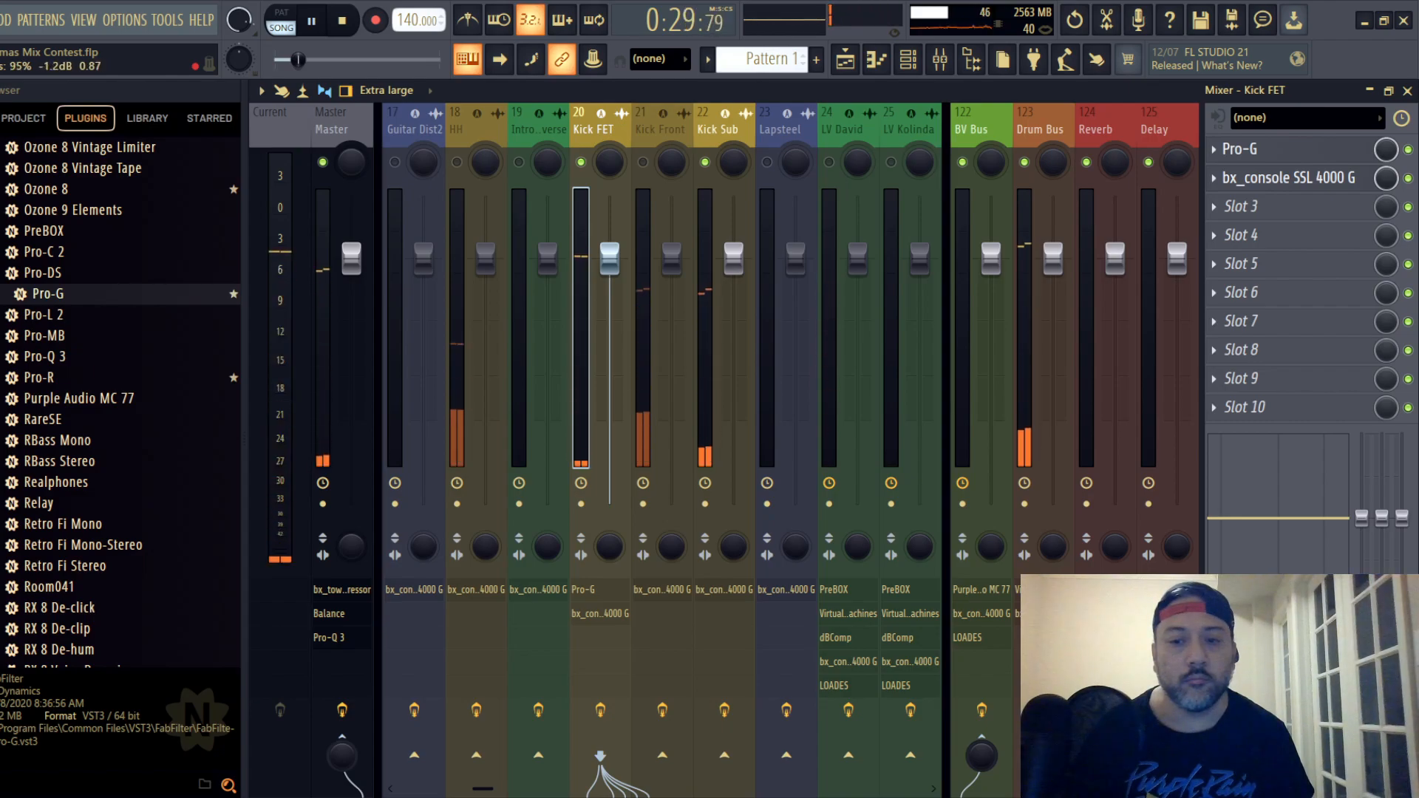
# - In the Drum Bus Virtual Mix Rack, set the FG-Stress compressor's input to 2.00
pyautogui.click(1042, 222)
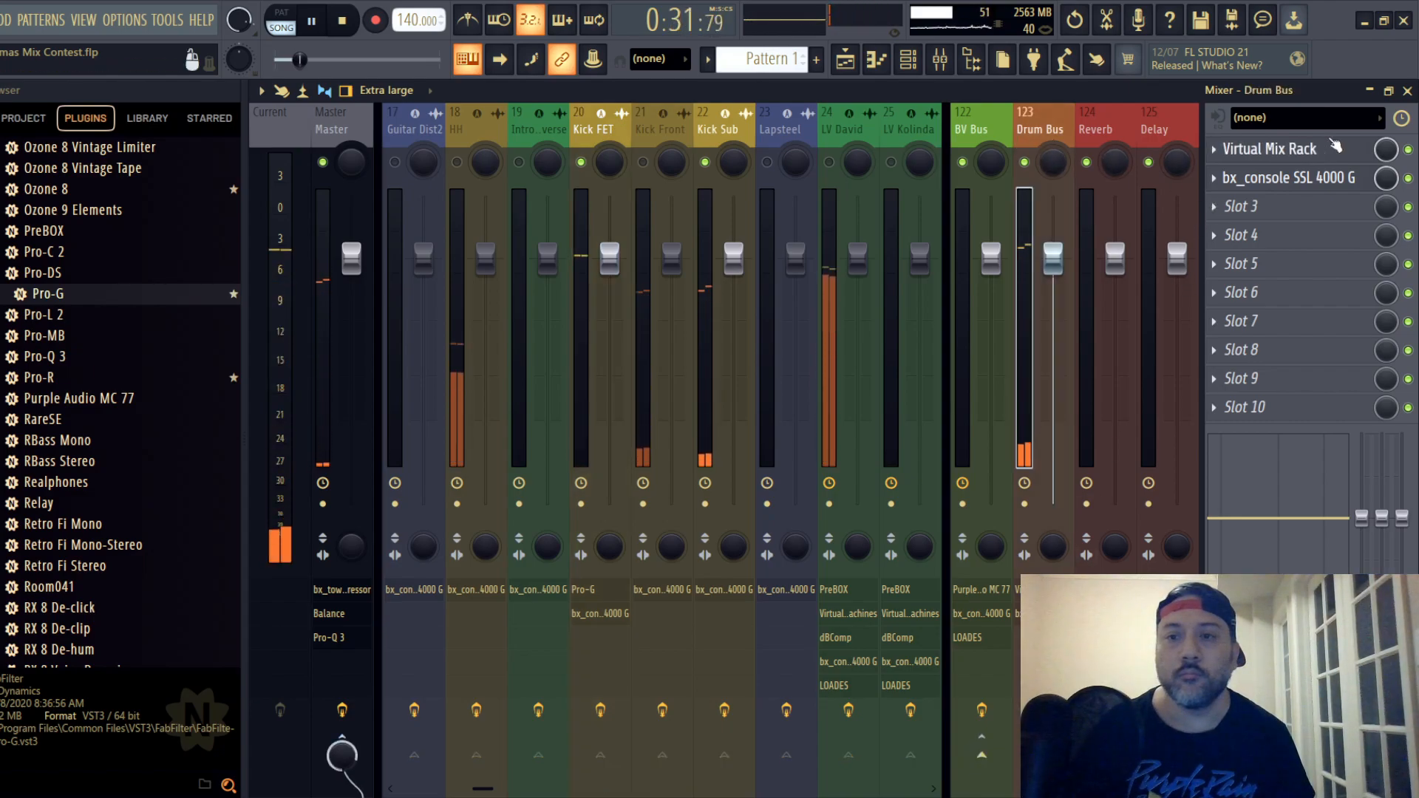
pyautogui.click(1322, 149)
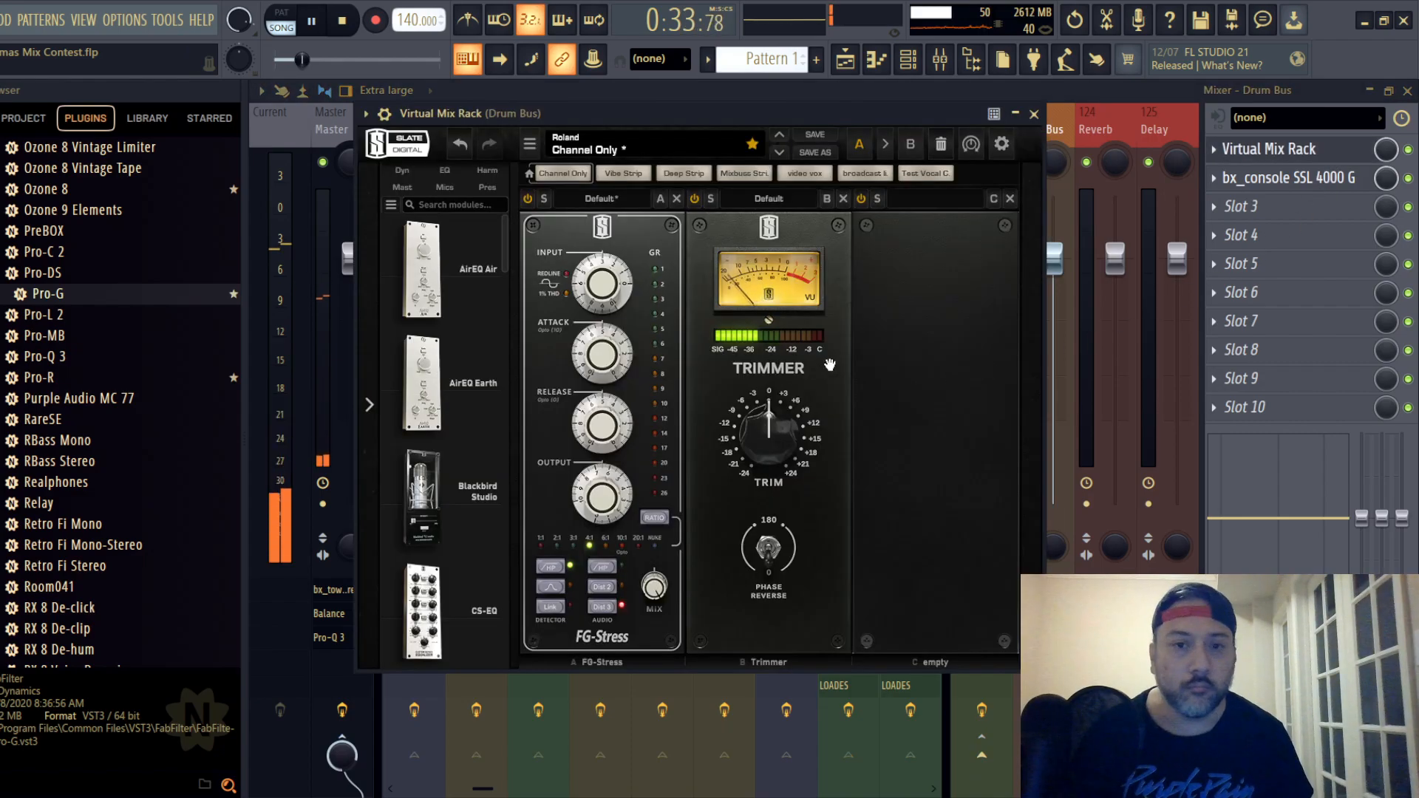
pyautogui.moveTo(603, 286); pyautogui.dragTo(604, 302)
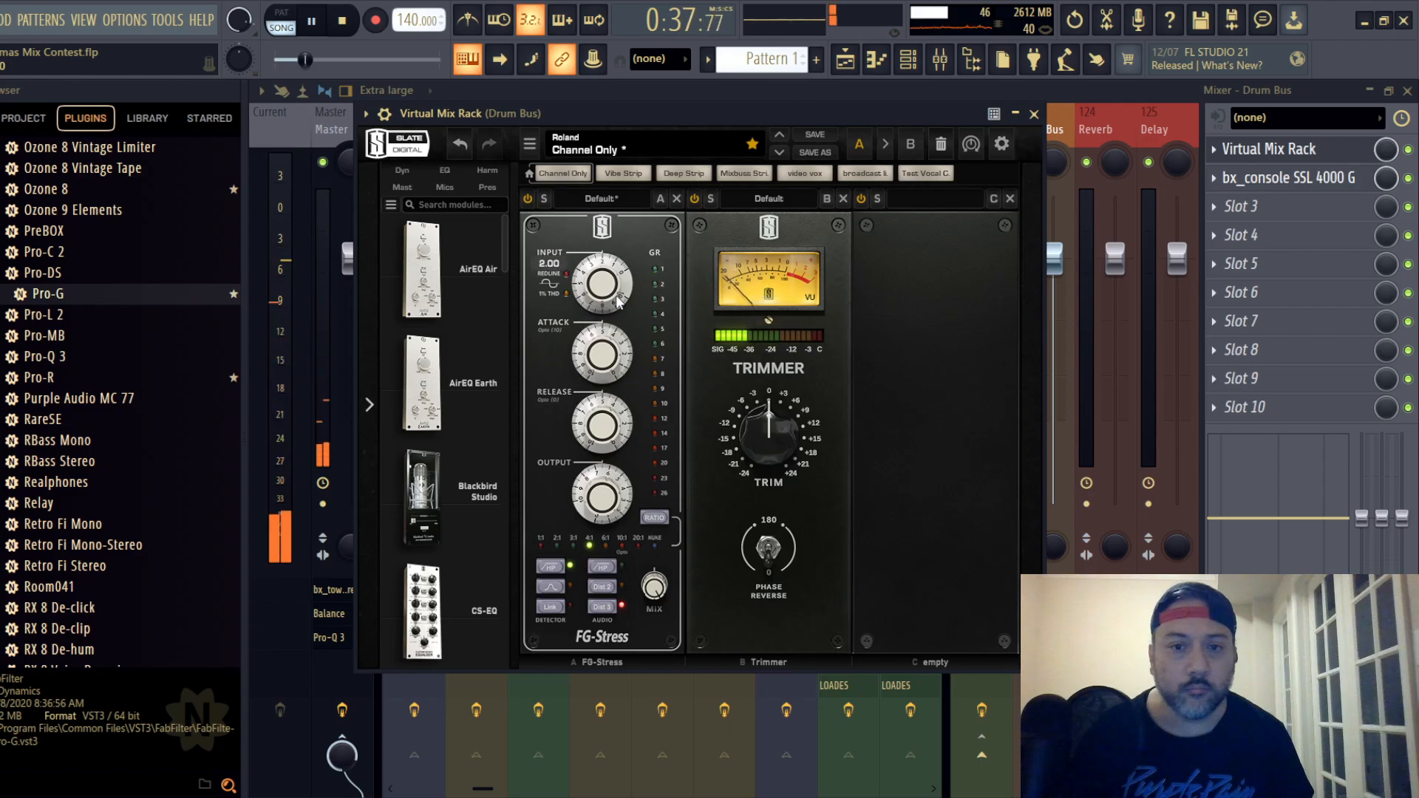
pyautogui.click(1033, 113)
# - On the Drum Bus SSL strip, lower the LF frequency, boost its gain, slightly cut the HF band, and set the output fader to -2.1 dB
pyautogui.click(1288, 177)
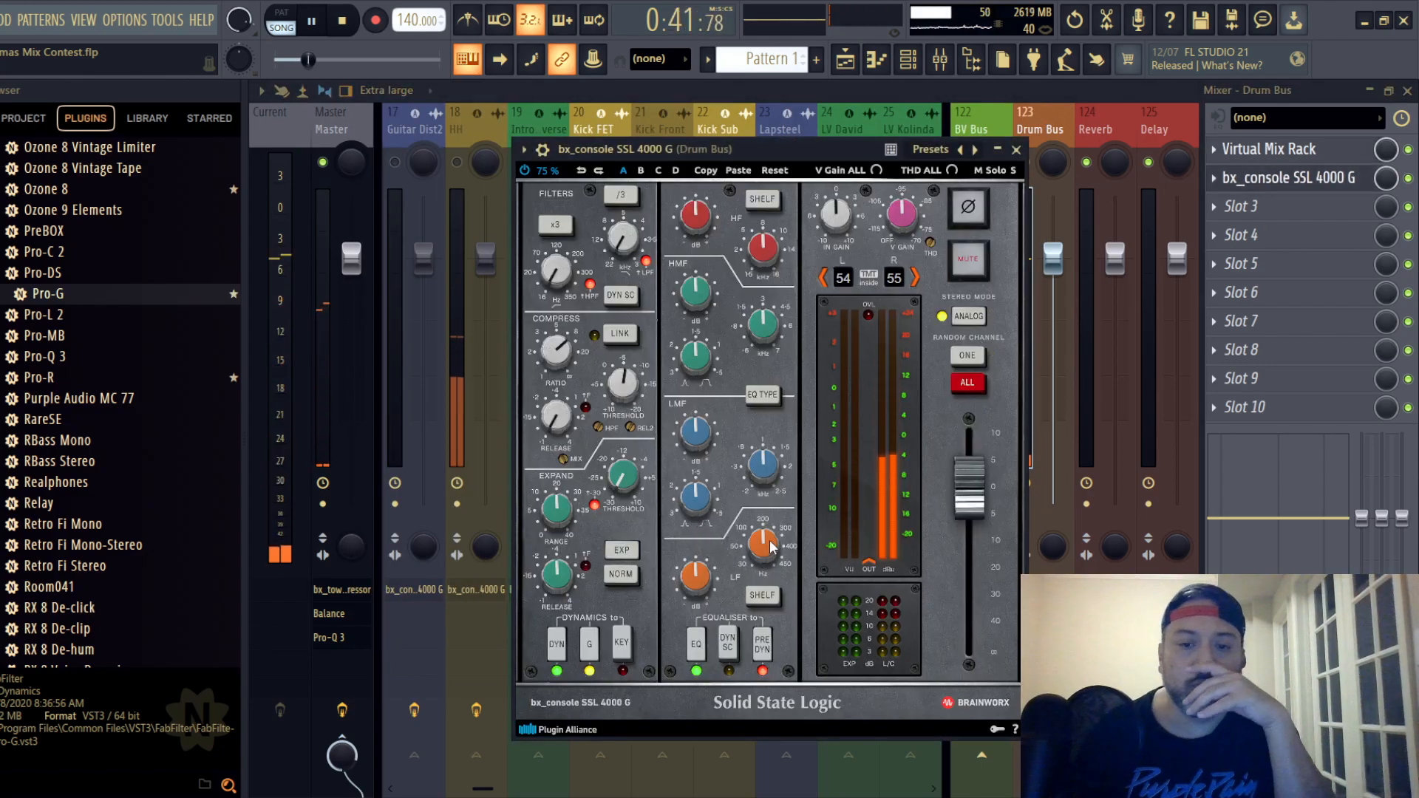
pyautogui.moveTo(770, 539)
pyautogui.mouseDown()
pyautogui.moveTo(718, 568)
pyautogui.moveTo(752, 551)
pyautogui.mouseUp()
pyautogui.moveTo(690, 583); pyautogui.dragTo(747, 564)
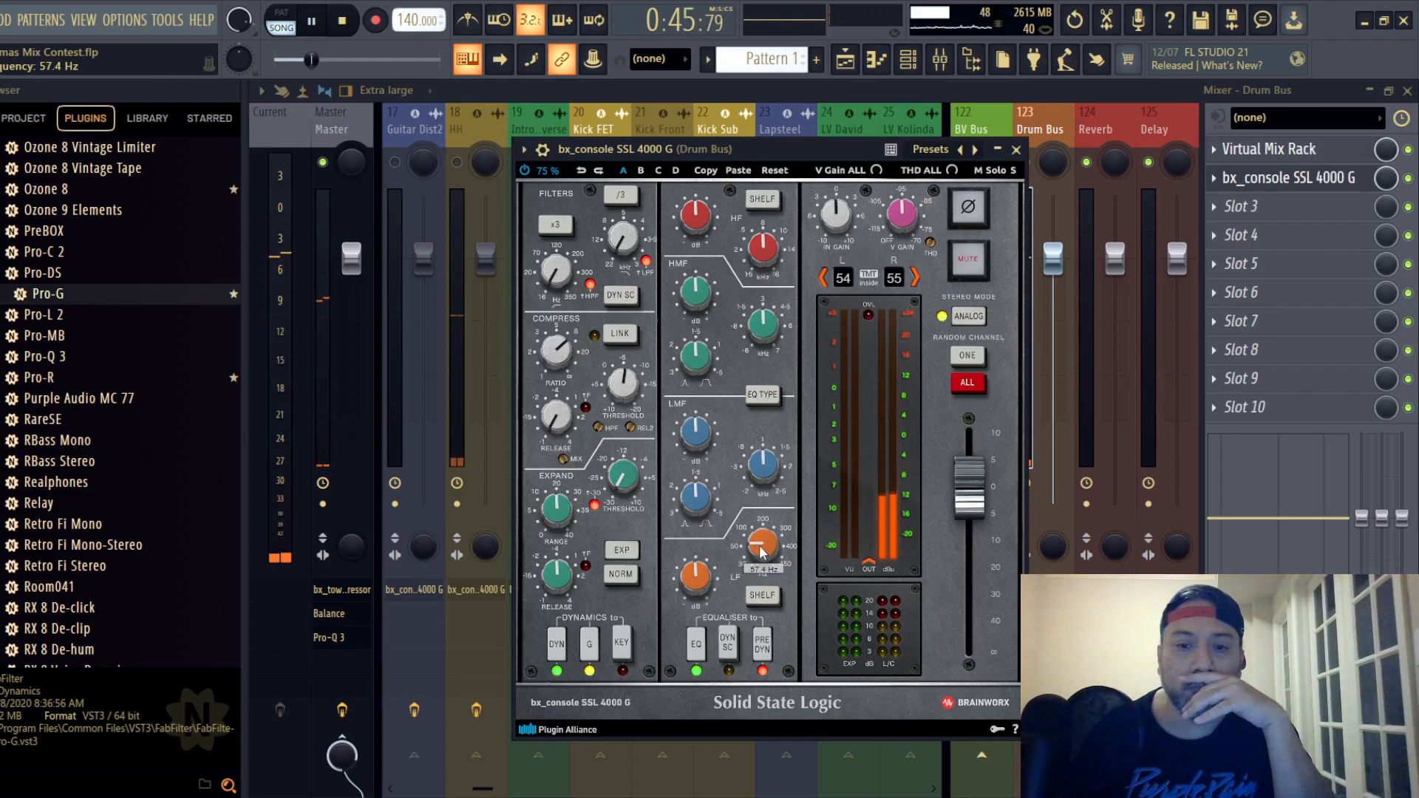
pyautogui.scroll(3, 762, 550)
pyautogui.scroll(4, 697, 588)
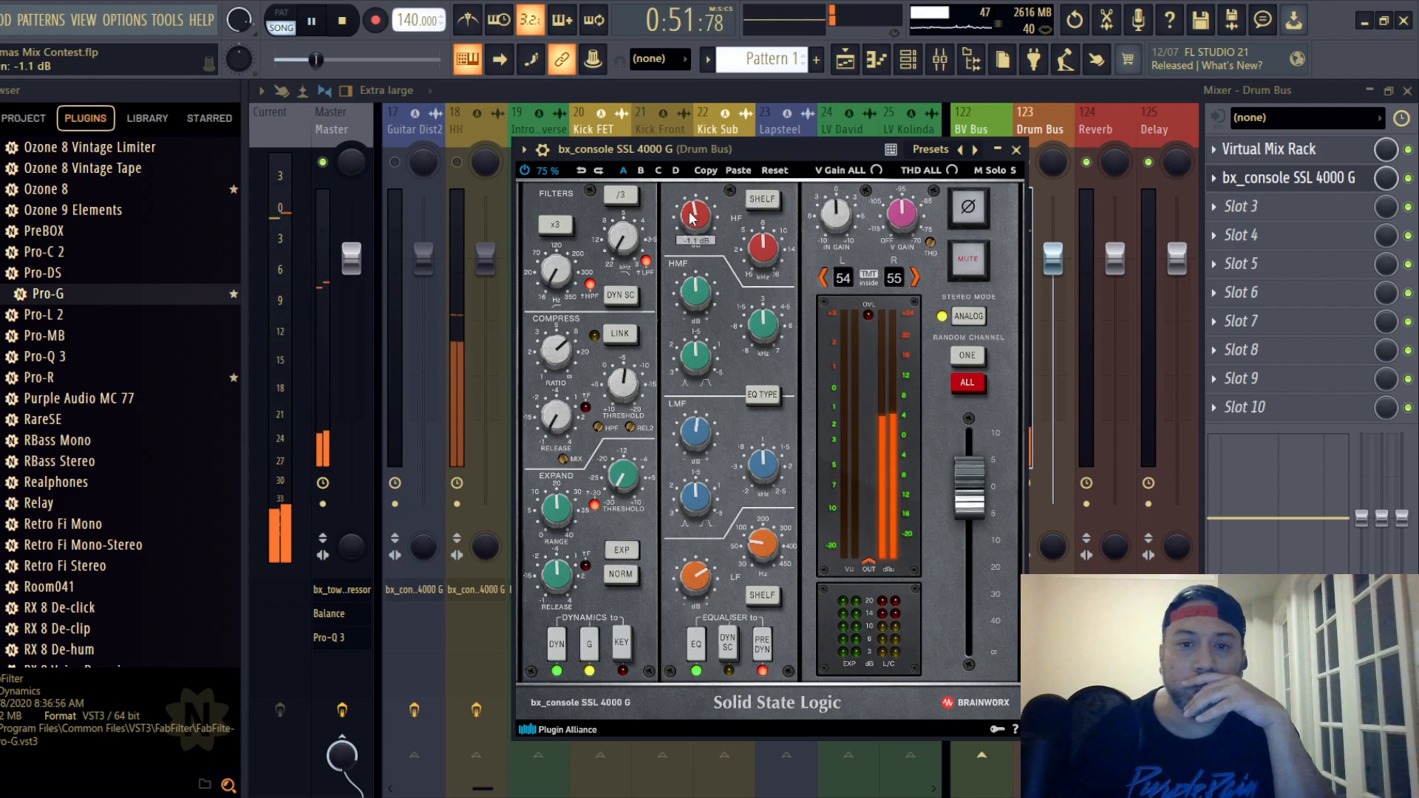
pyautogui.moveTo(971, 495); pyautogui.dragTo(971, 505)
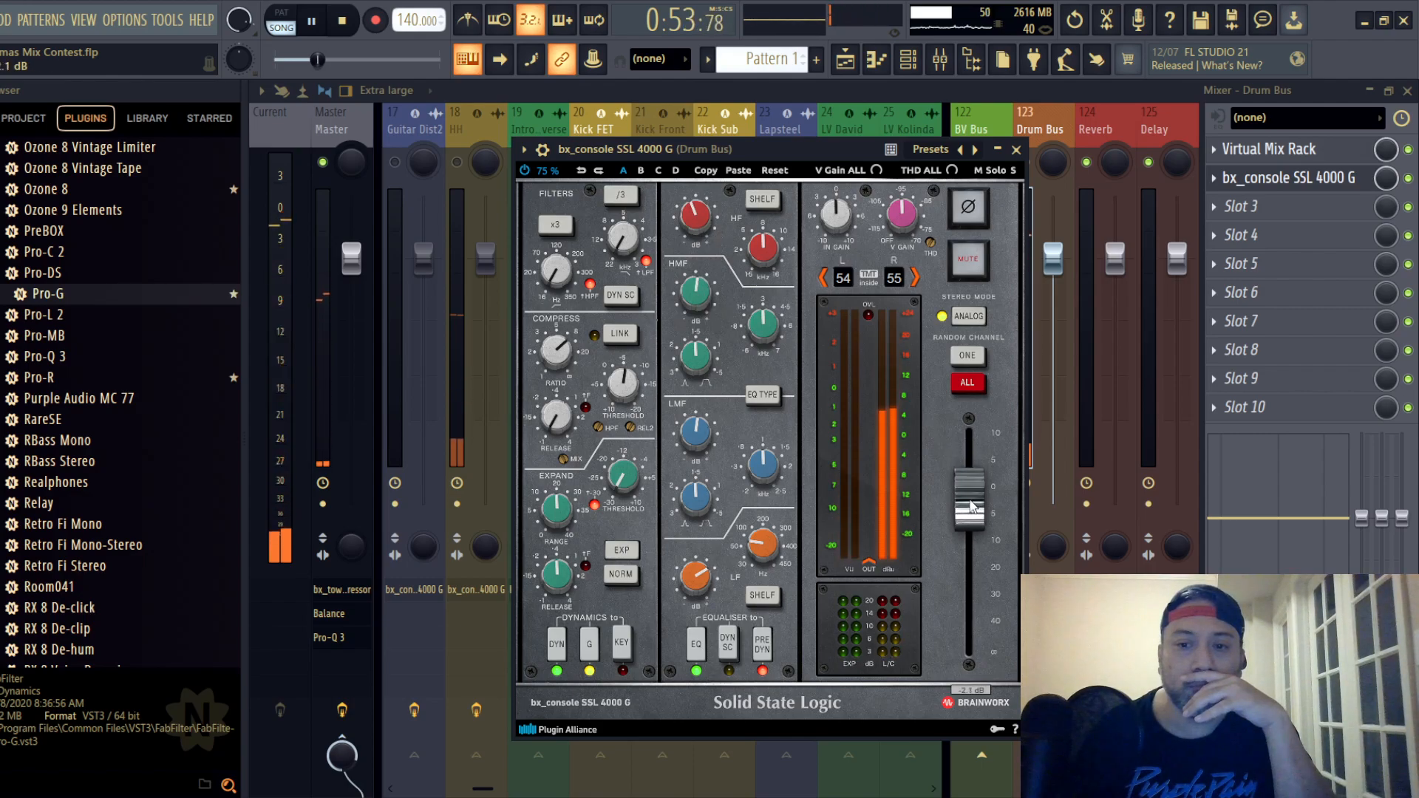
pyautogui.click(1016, 150)
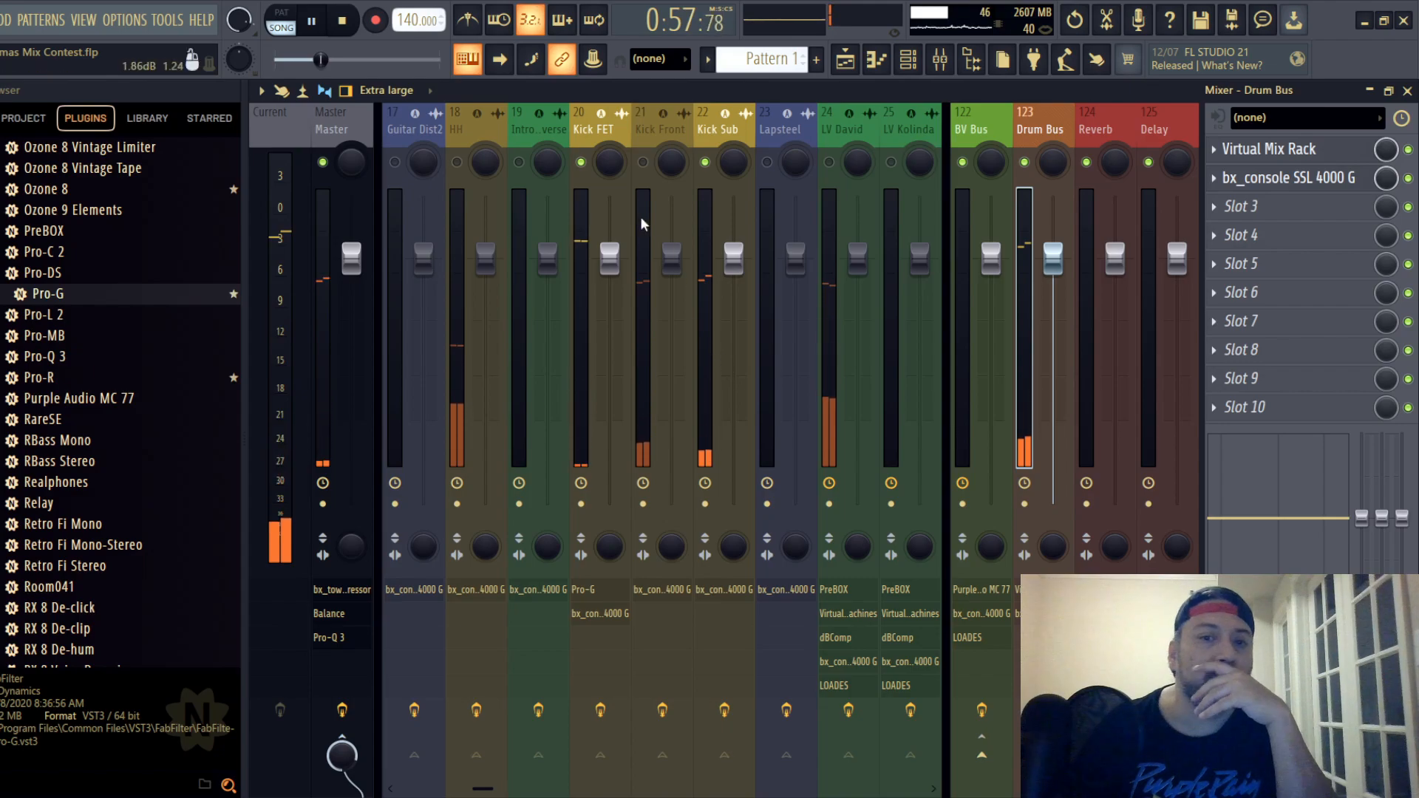
# - Lower the output fader on the Kick FET track's SSL channel strip
pyautogui.click(595, 132)
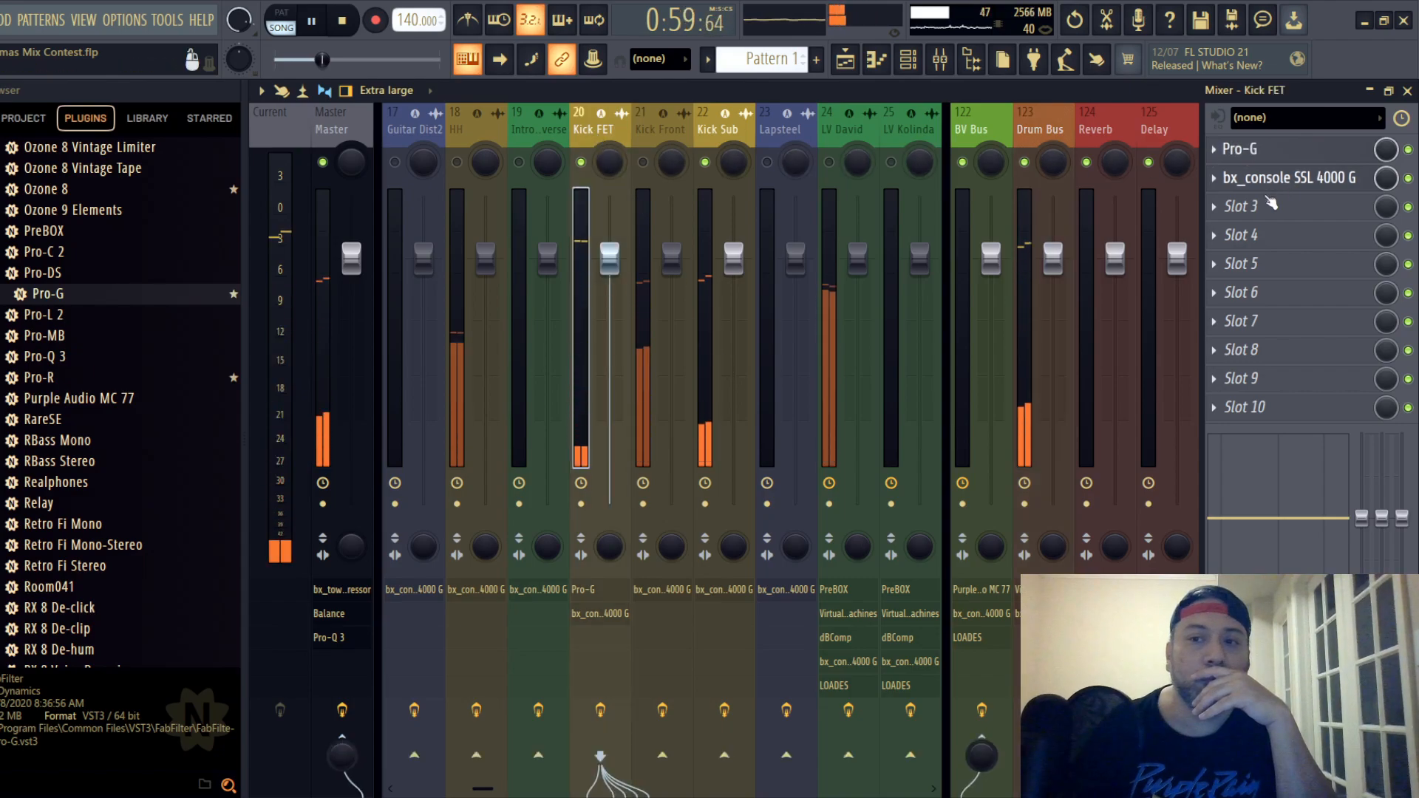
pyautogui.click(1286, 178)
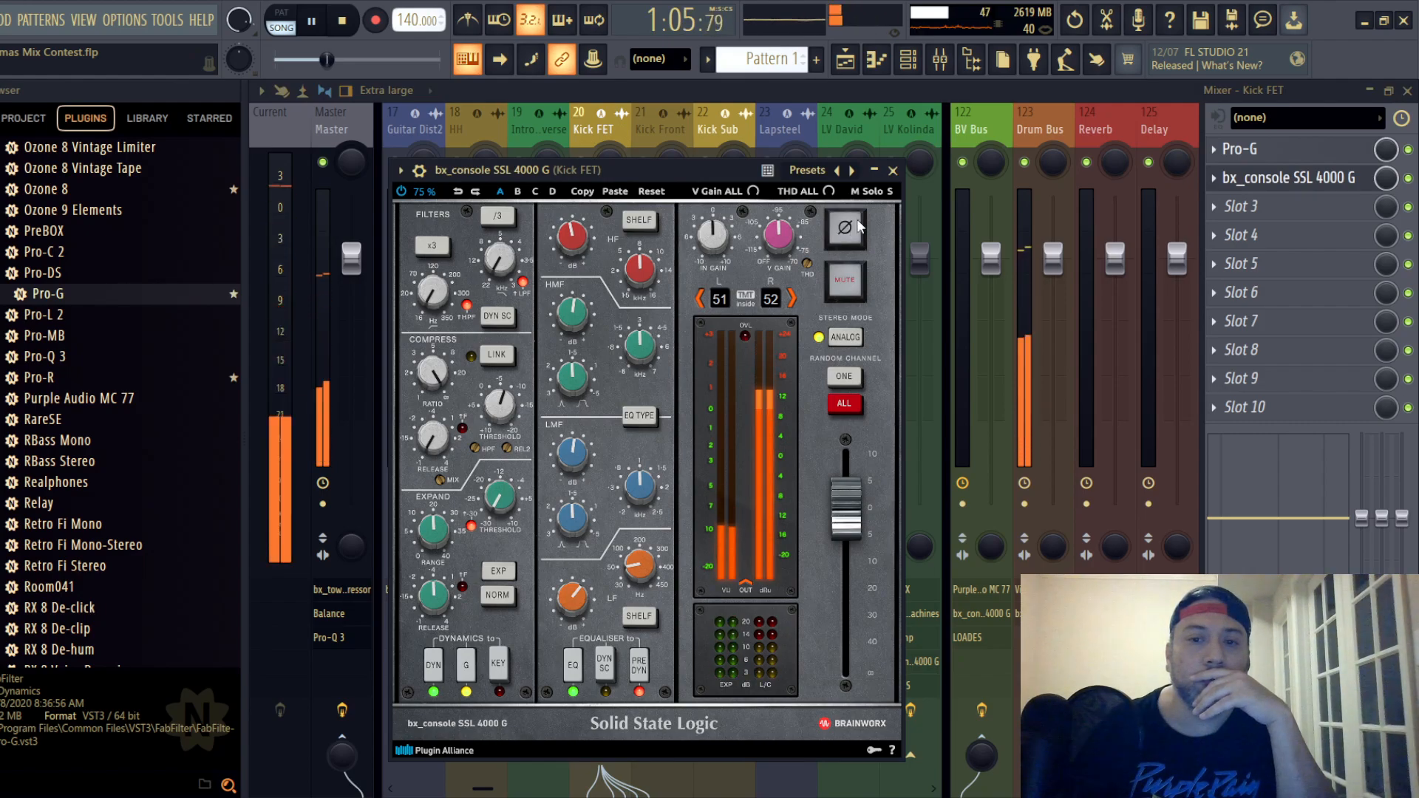
pyautogui.click(893, 170)
pyautogui.click(637, 127)
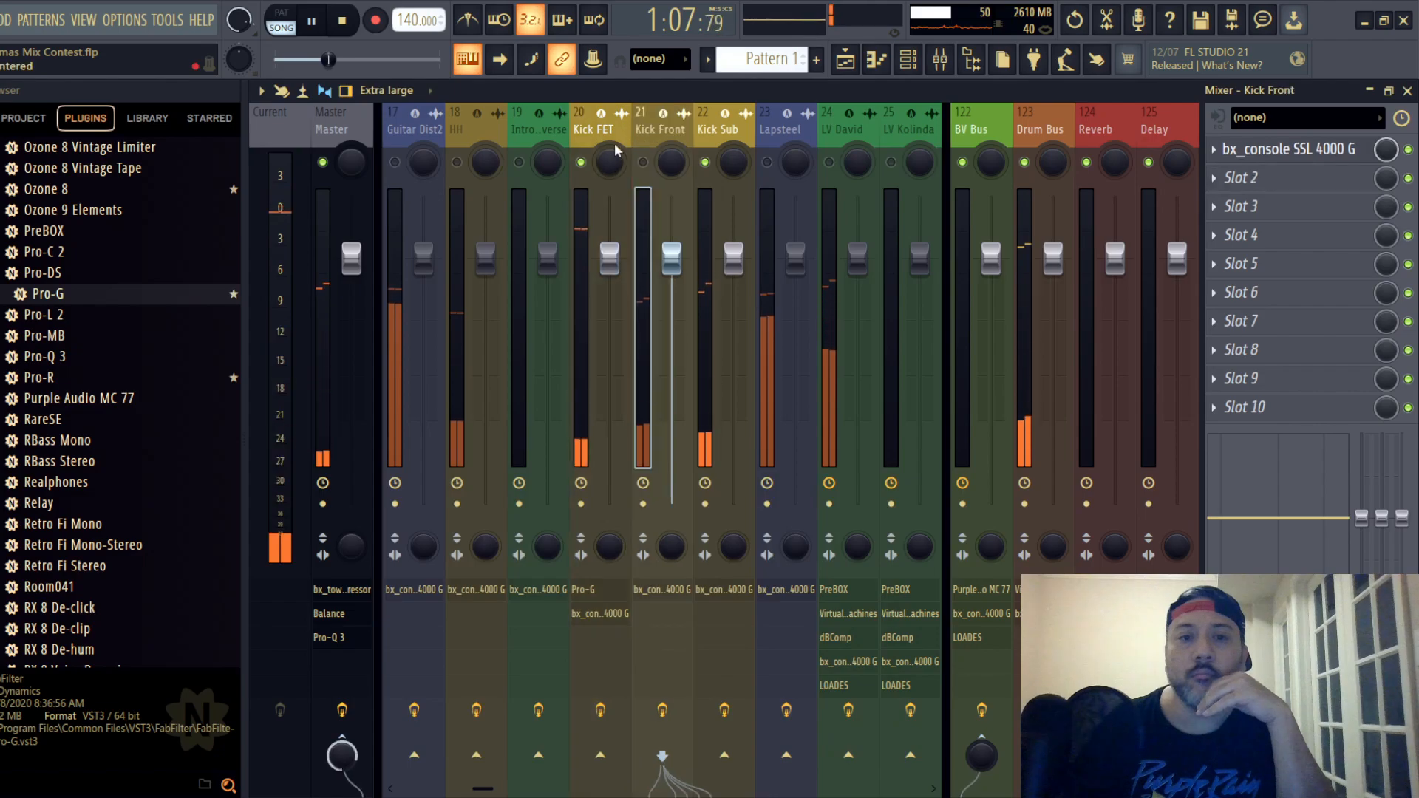
pyautogui.click(627, 141)
pyautogui.click(1286, 177)
pyautogui.moveTo(859, 515); pyautogui.dragTo(859, 531)
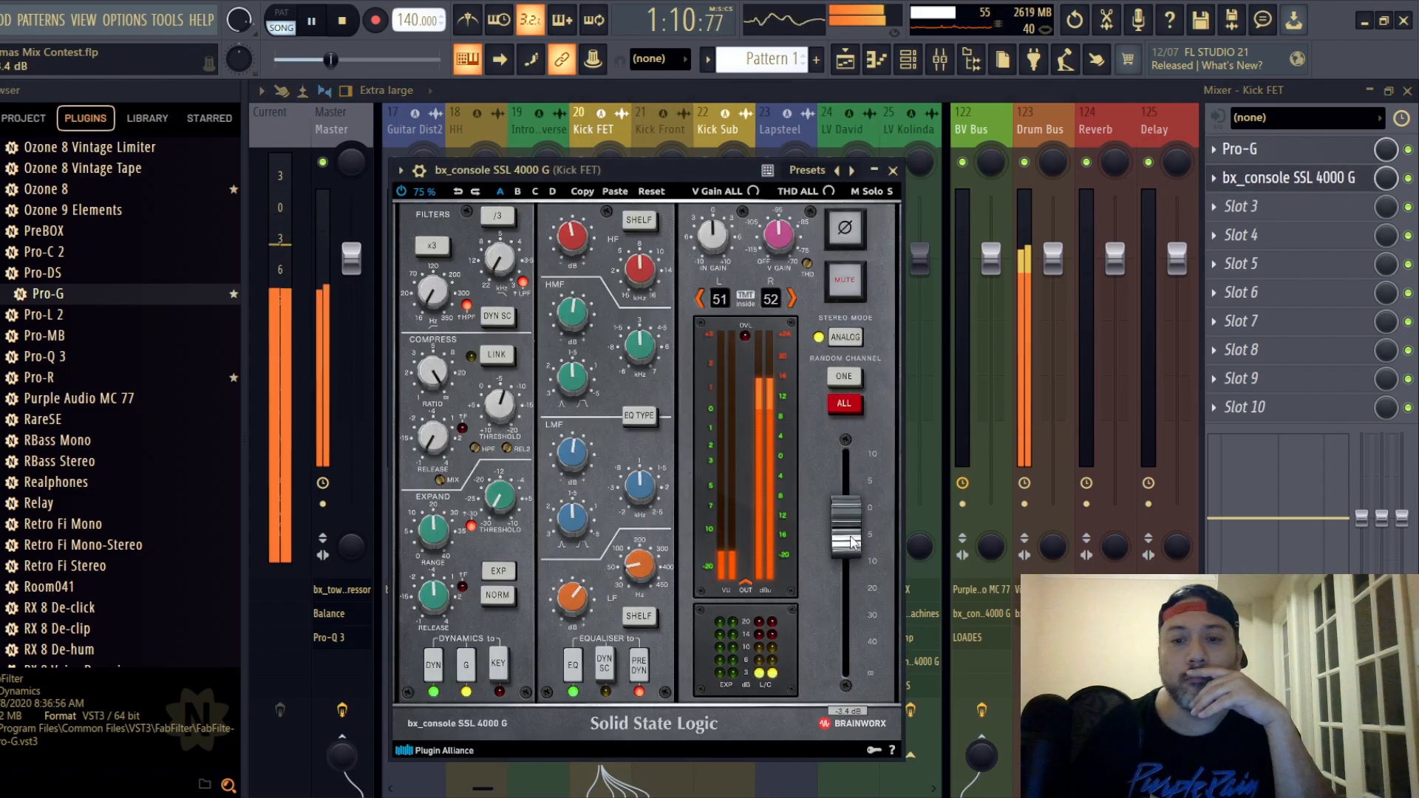
pyautogui.click(894, 170)
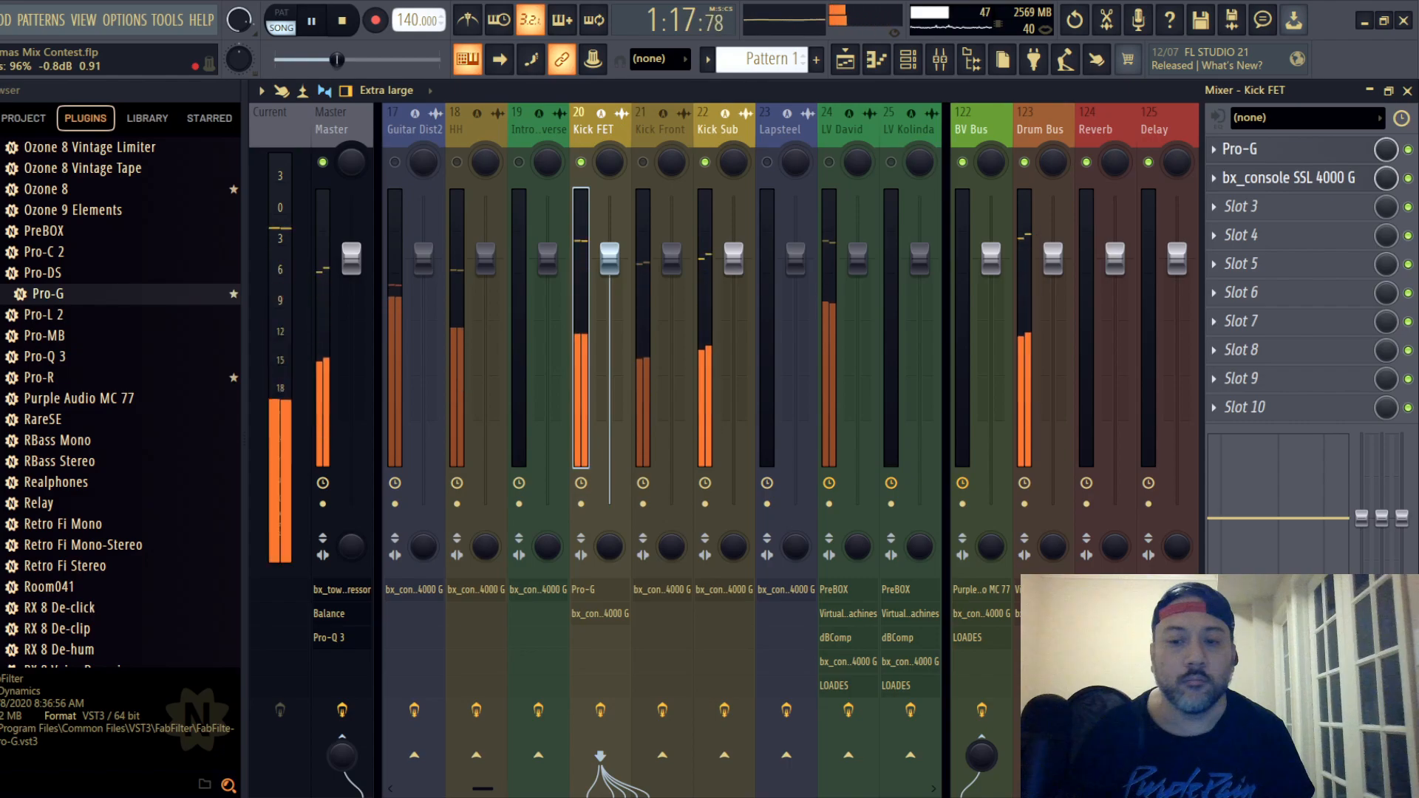
# - Unmute the Kick Front track, add the Pro-G gate ahead of its SSL strip, and adjust the gate's threshold
pyautogui.click(646, 176)
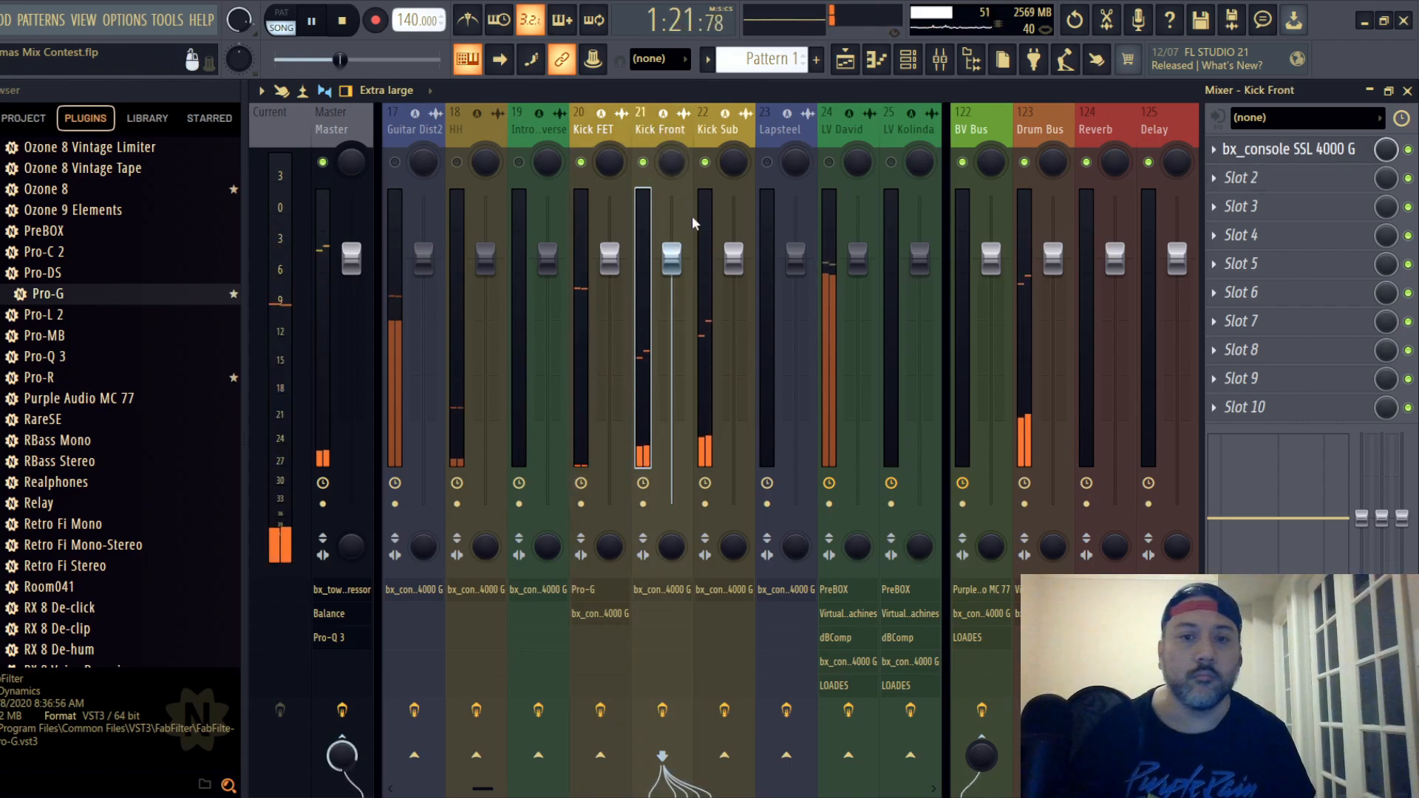
pyautogui.moveTo(291, 296); pyautogui.dragTo(1242, 149)
pyautogui.moveTo(677, 290); pyautogui.dragTo(728, 235)
pyautogui.click(905, 231)
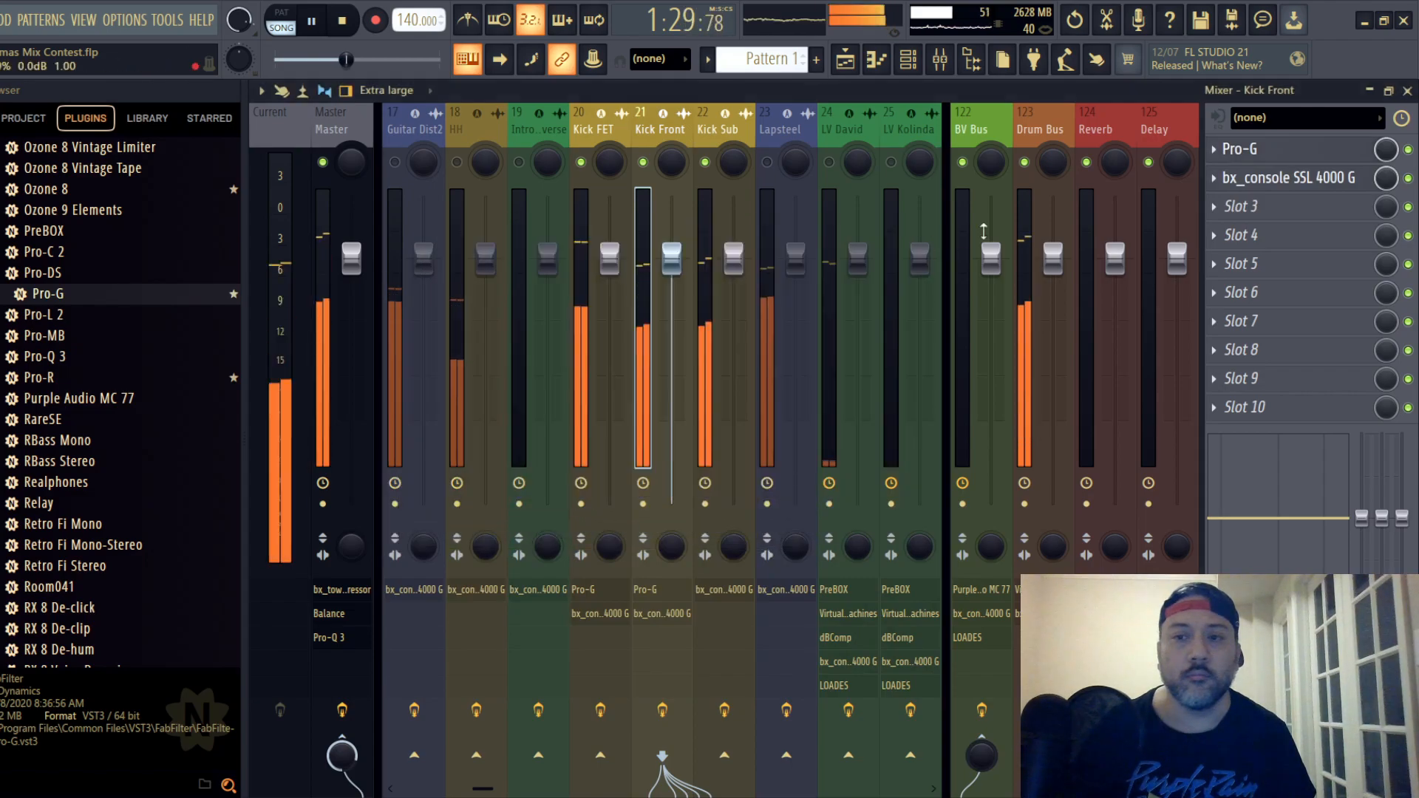
# - On the Kick Front SSL strip, set the compressor ratio to maximum, the release to 0.10 s, and the threshold to -10.0 dB
pyautogui.click(1283, 183)
pyautogui.moveTo(680, 261); pyautogui.dragTo(701, 148)
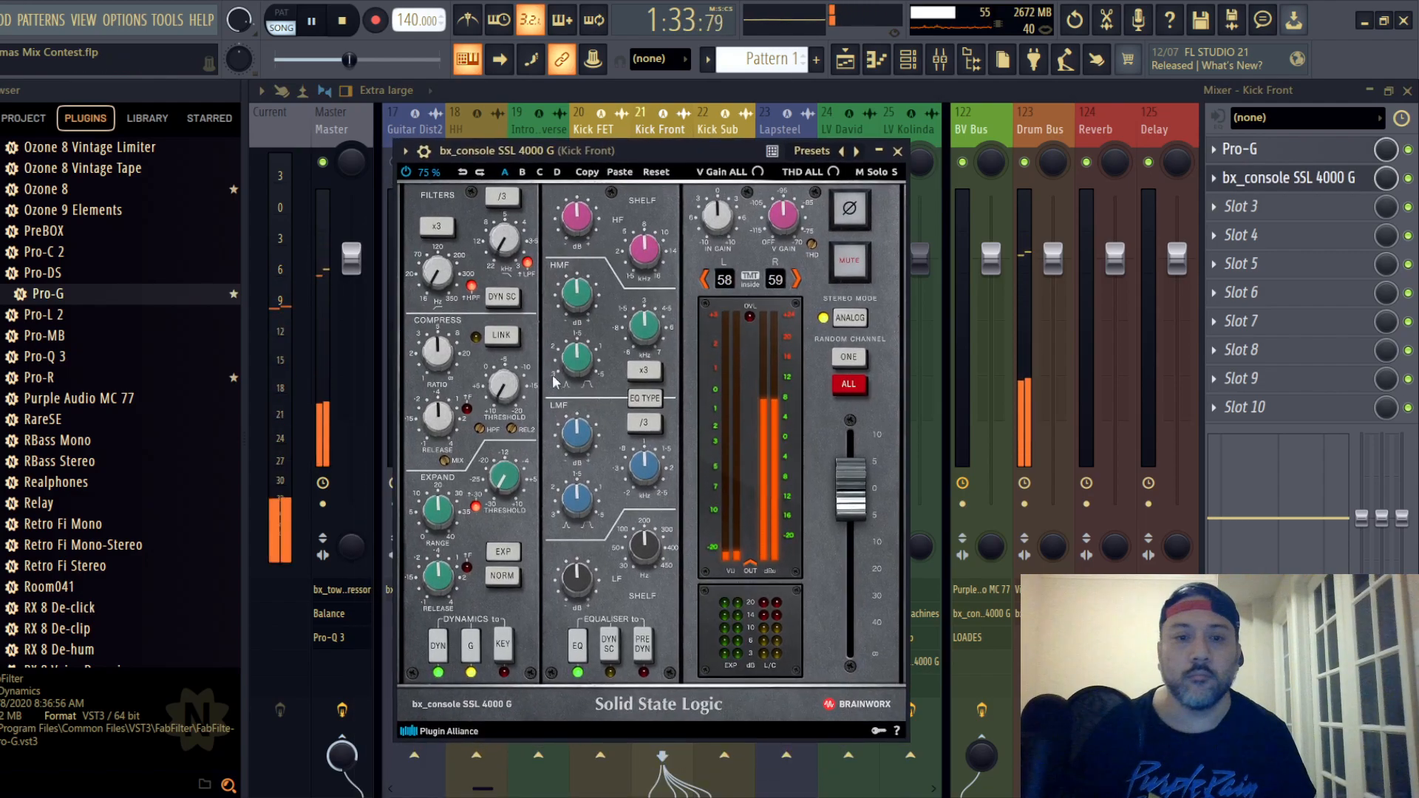
pyautogui.scroll(5, 438, 354)
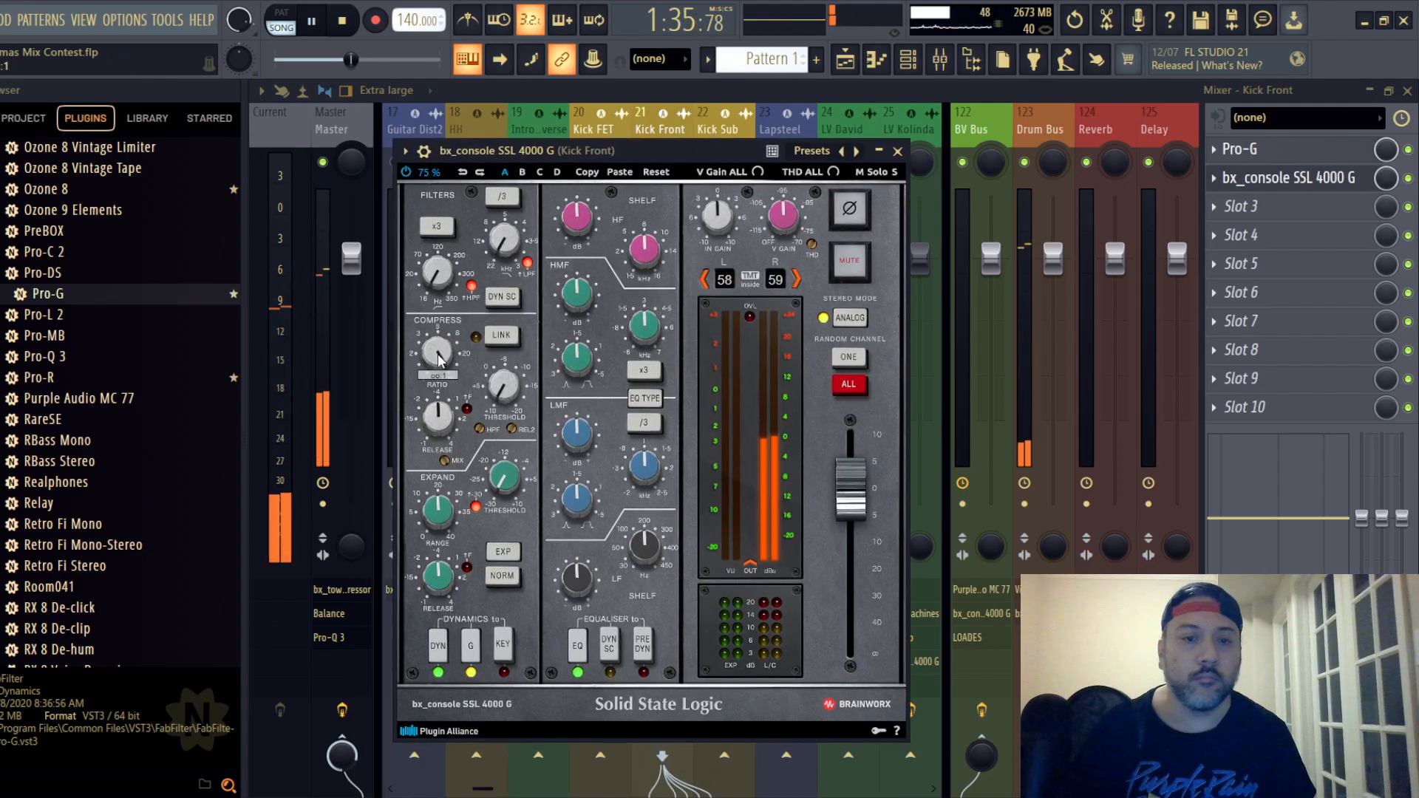
pyautogui.scroll(-2, 438, 419)
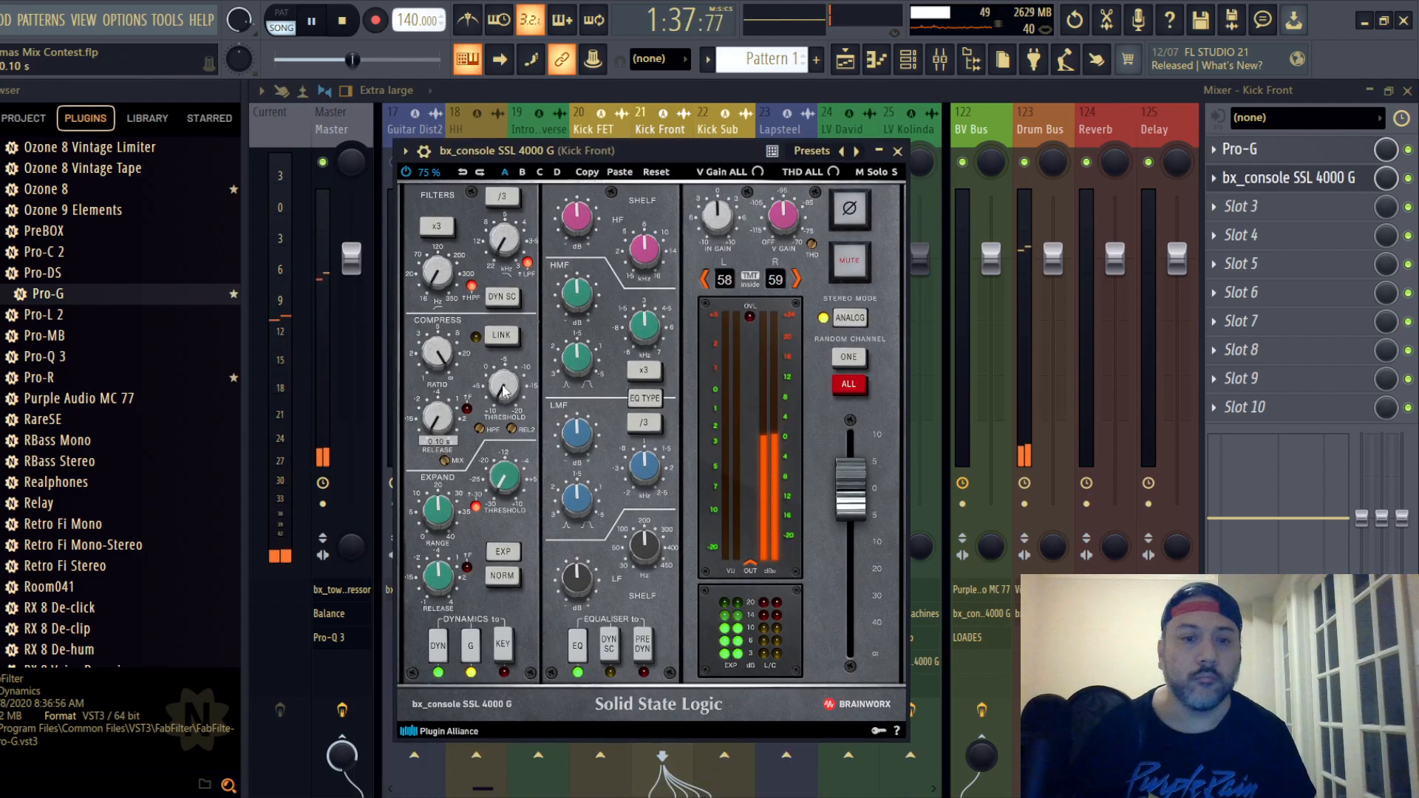
pyautogui.scroll(-6, 503, 390)
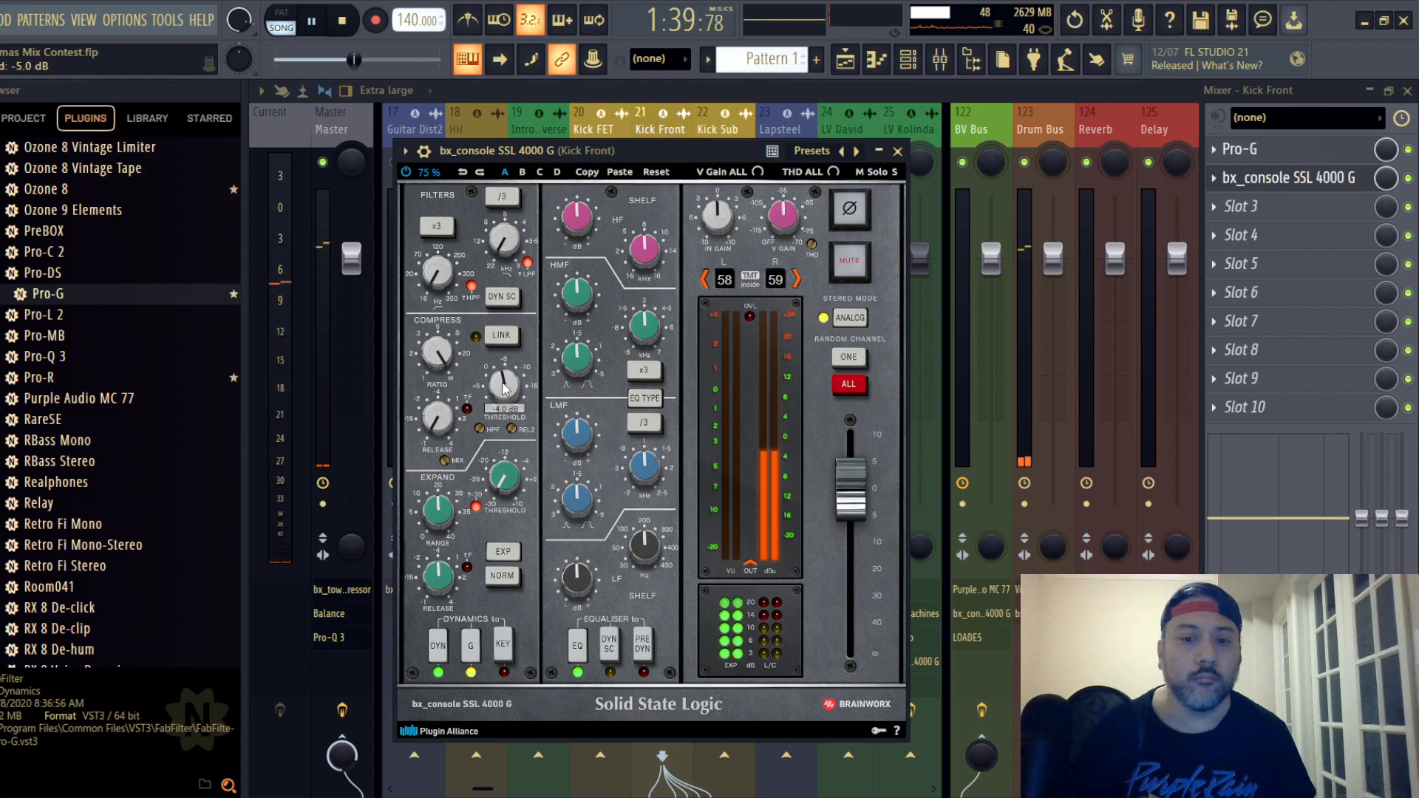
pyautogui.scroll(-6, 503, 391)
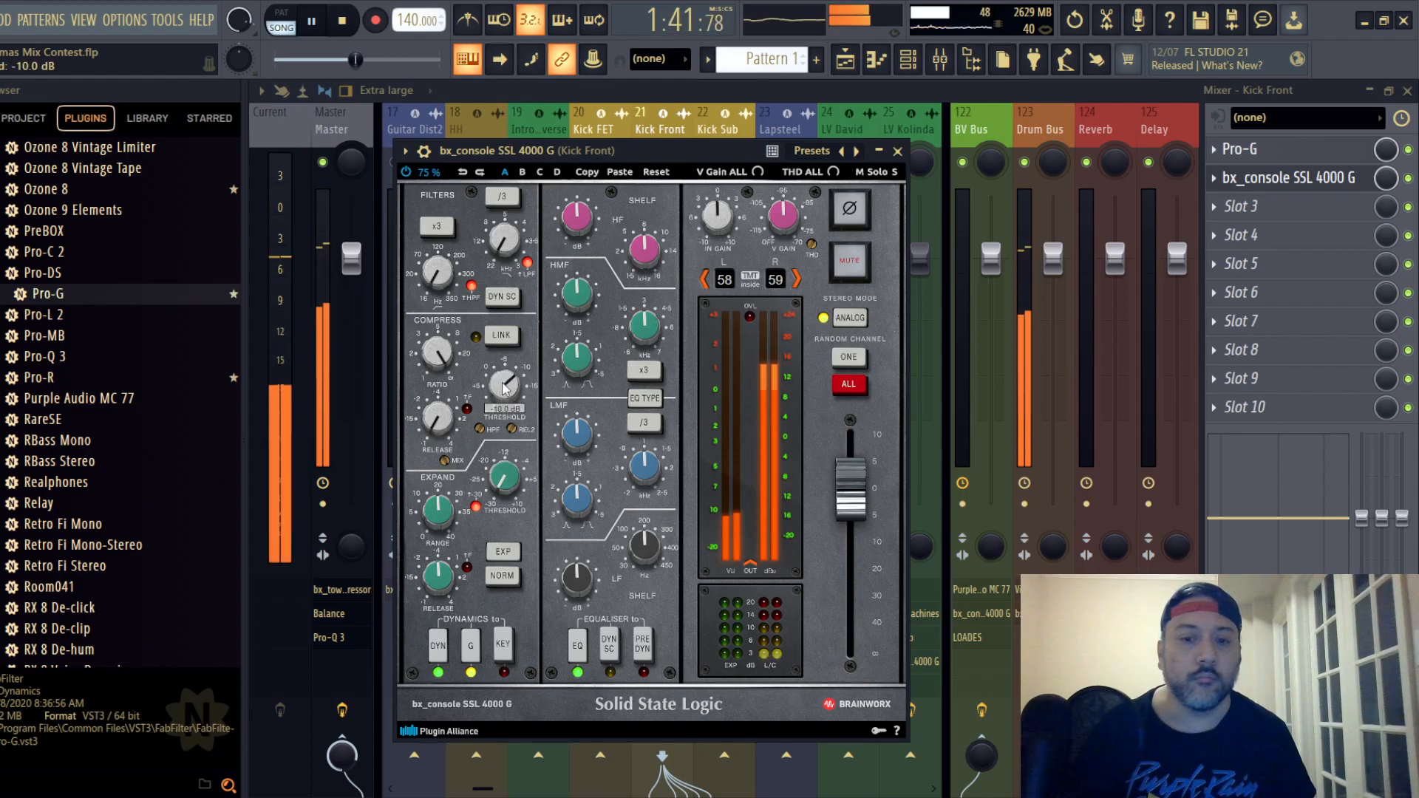
# - Place the Kick Front strip's EQ pre-dynamics, toggle its EQ type, boost LF at 50 Hz, slightly cut HF, and set HMF gain to +1.3 dB
pyautogui.click(643, 647)
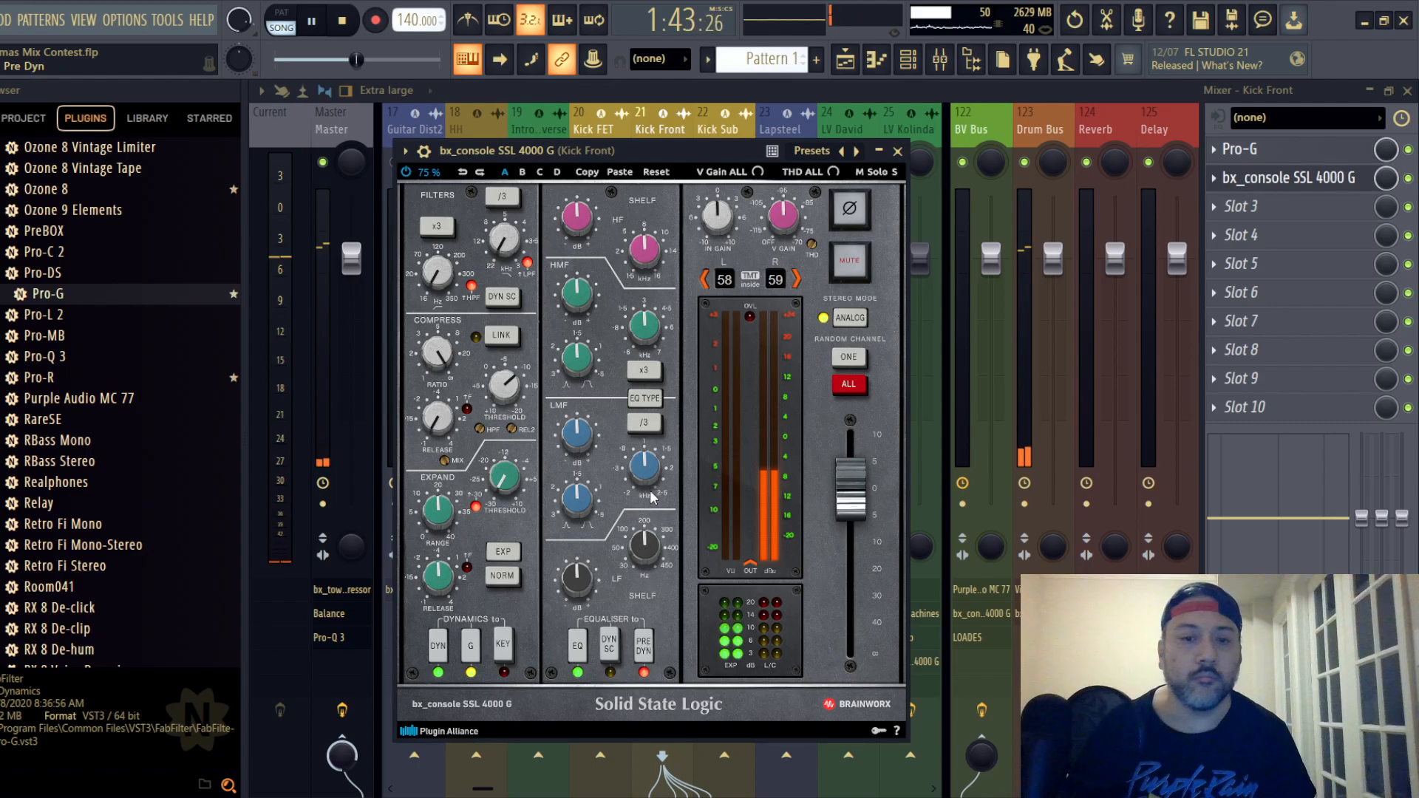
pyautogui.click(645, 398)
pyautogui.scroll(-5, 652, 556)
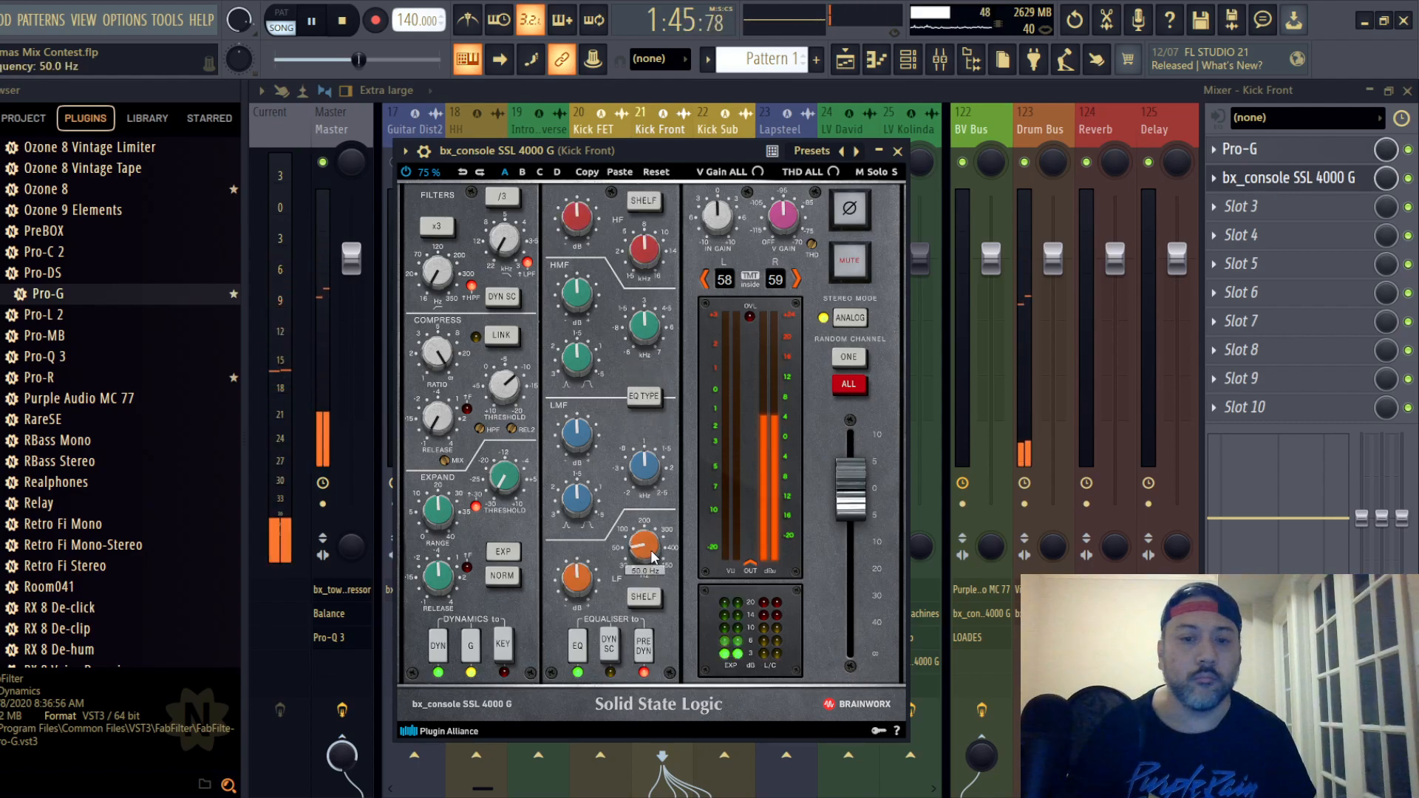
pyautogui.scroll(2, 585, 582)
pyautogui.scroll(-3, 575, 226)
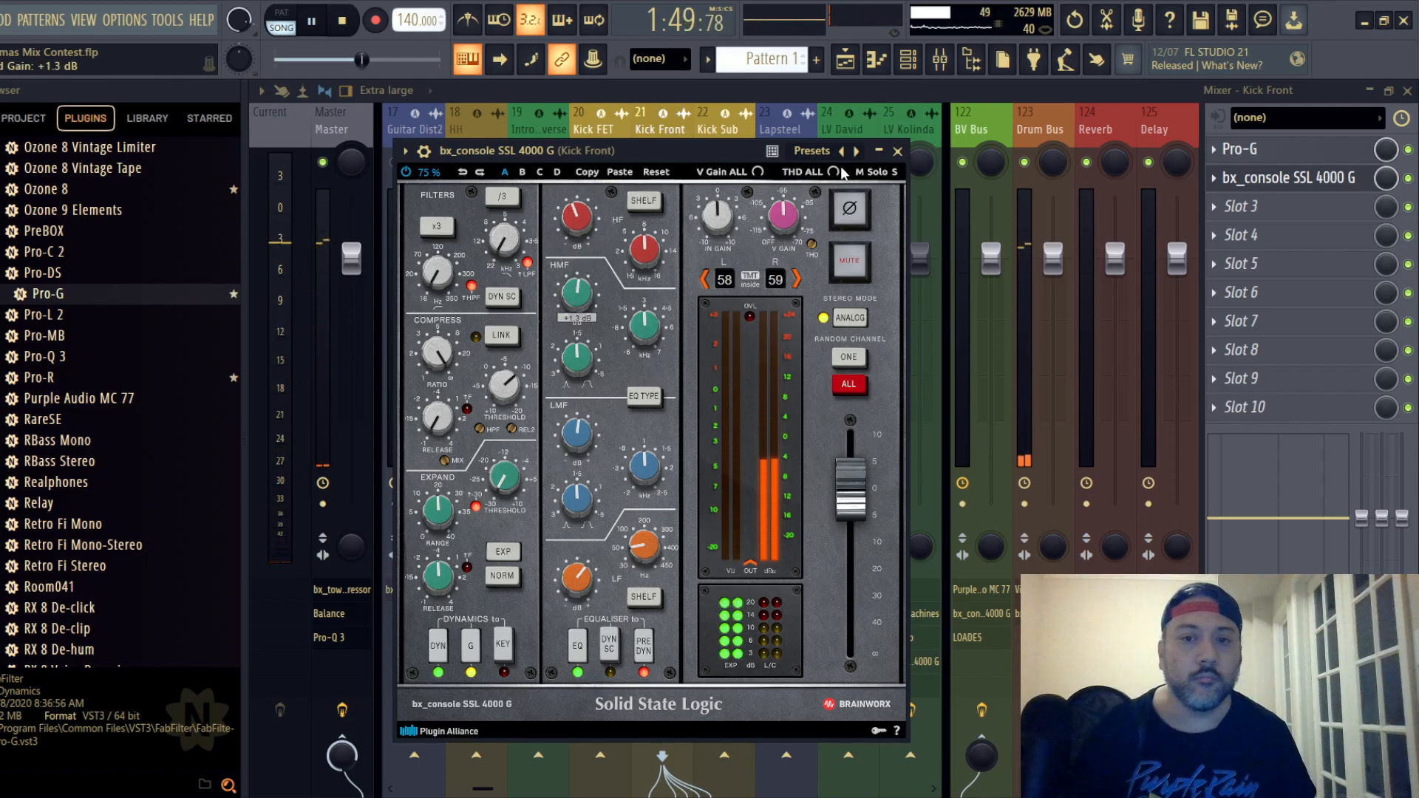
pyautogui.click(897, 151)
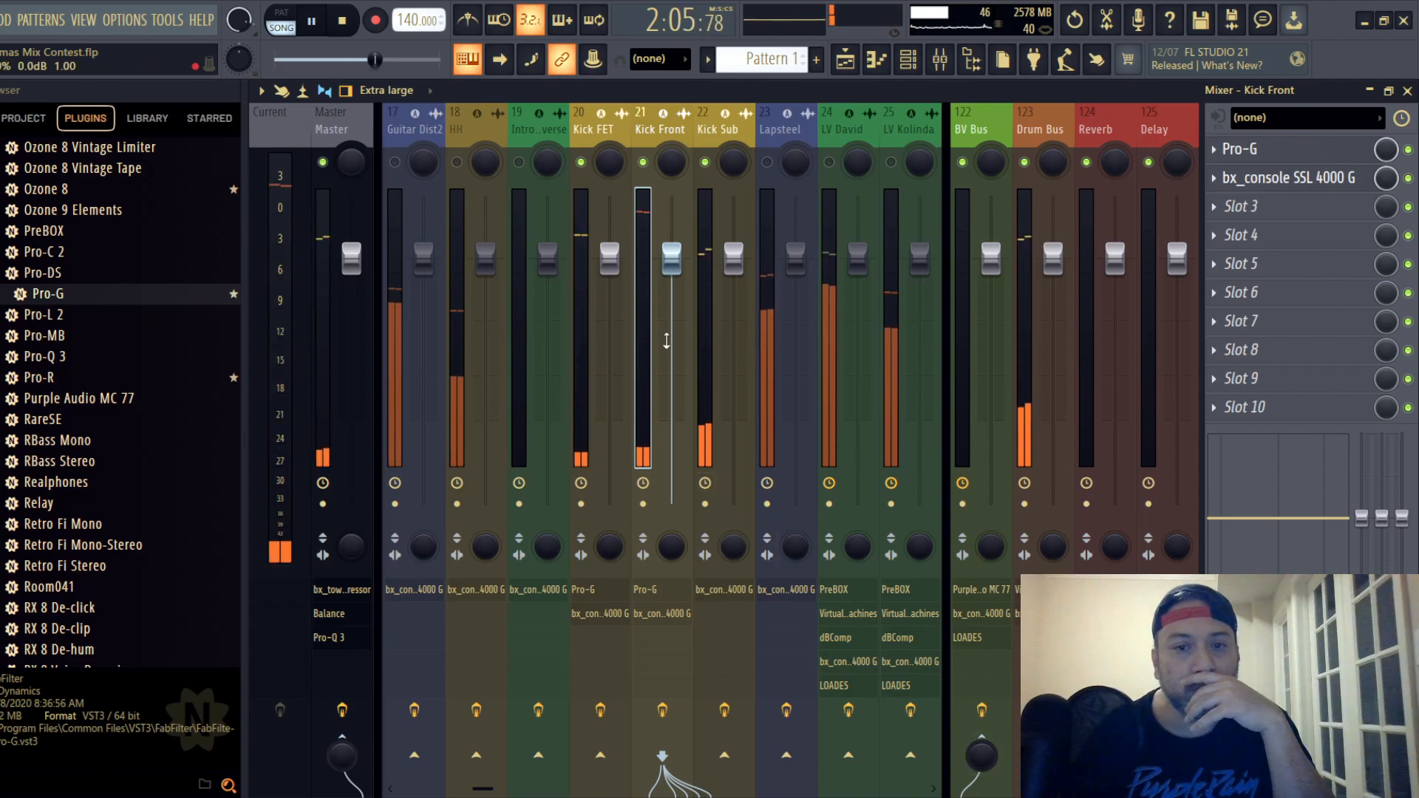
# - Lower the output fader on the Kick Front SSL strip and save the project
pyautogui.click(1278, 179)
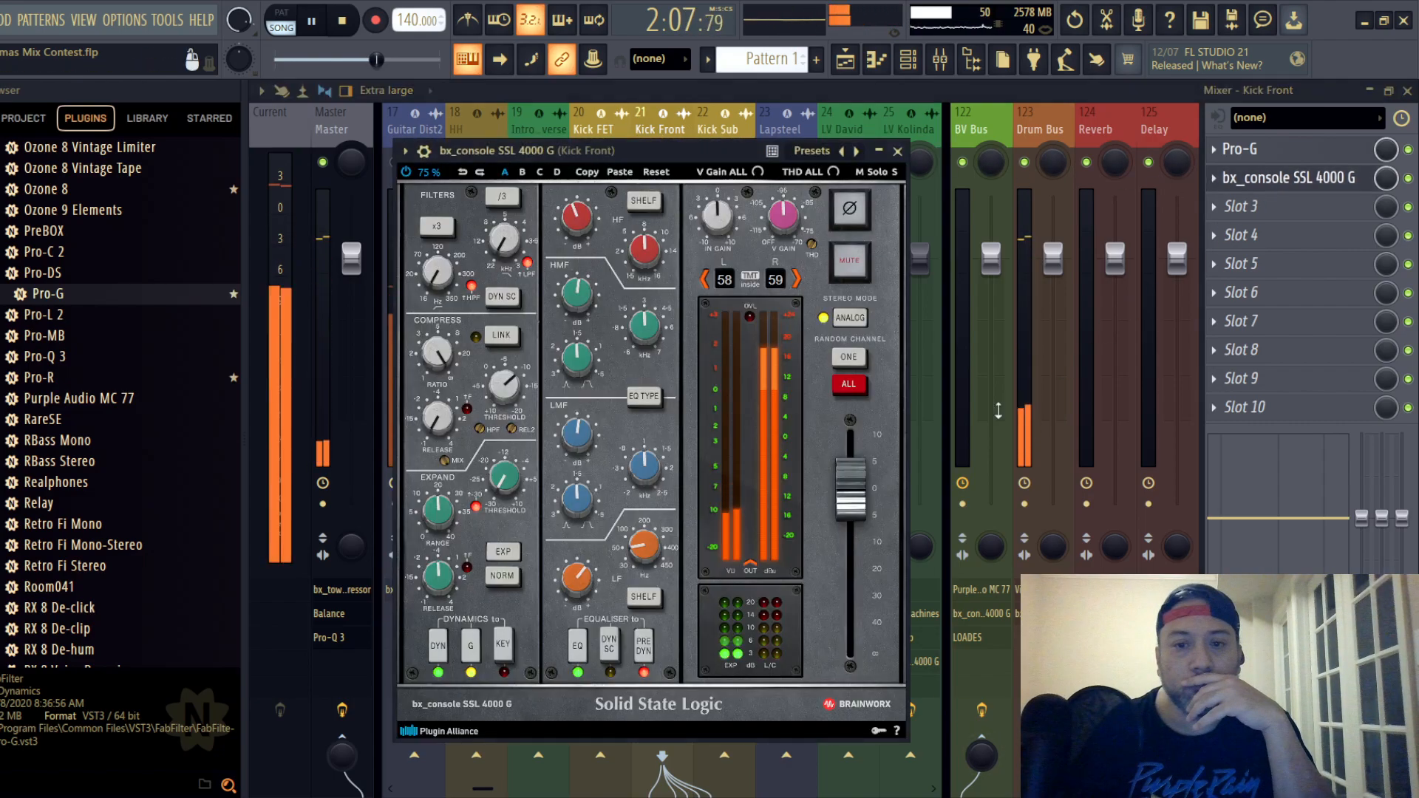
pyautogui.moveTo(856, 493); pyautogui.dragTo(859, 524)
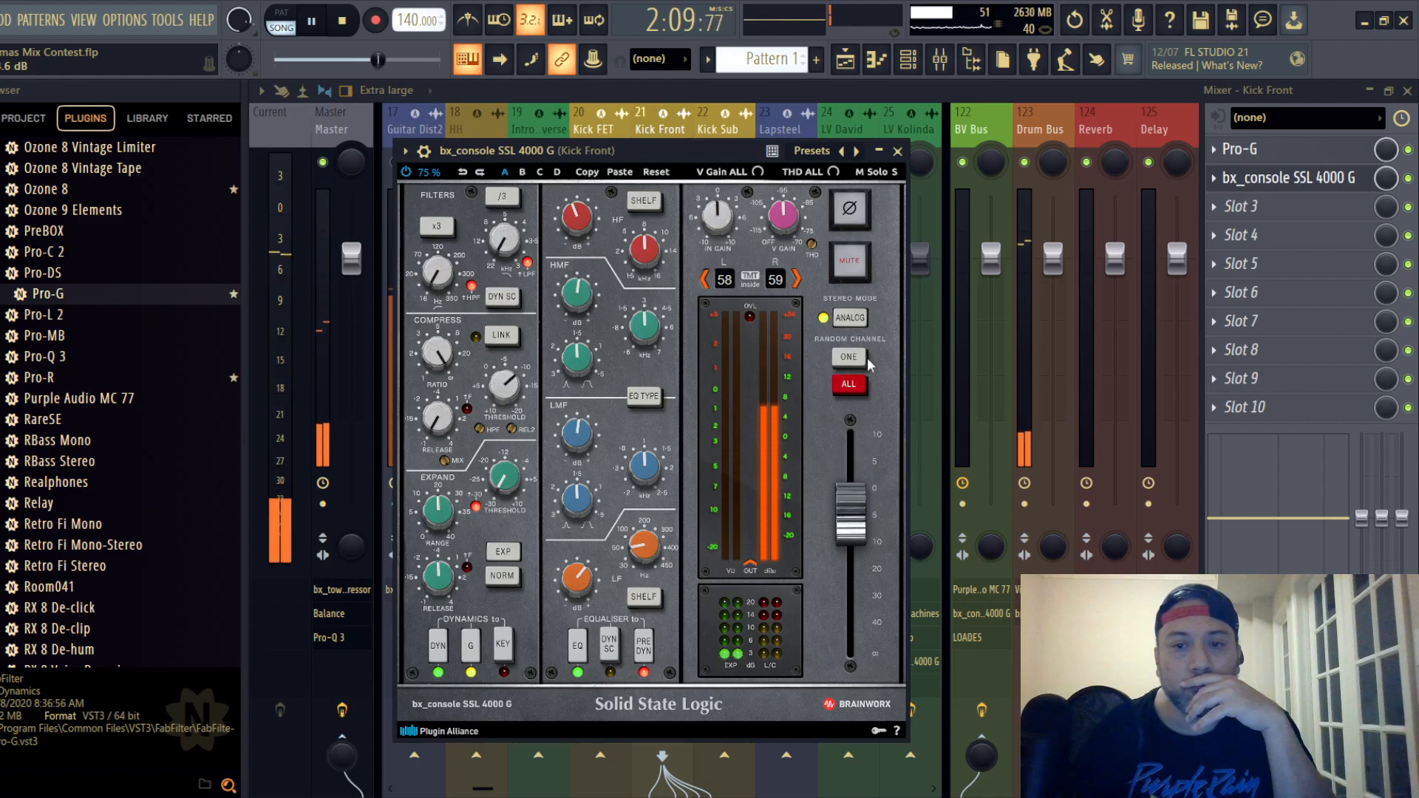
pyautogui.click(898, 151)
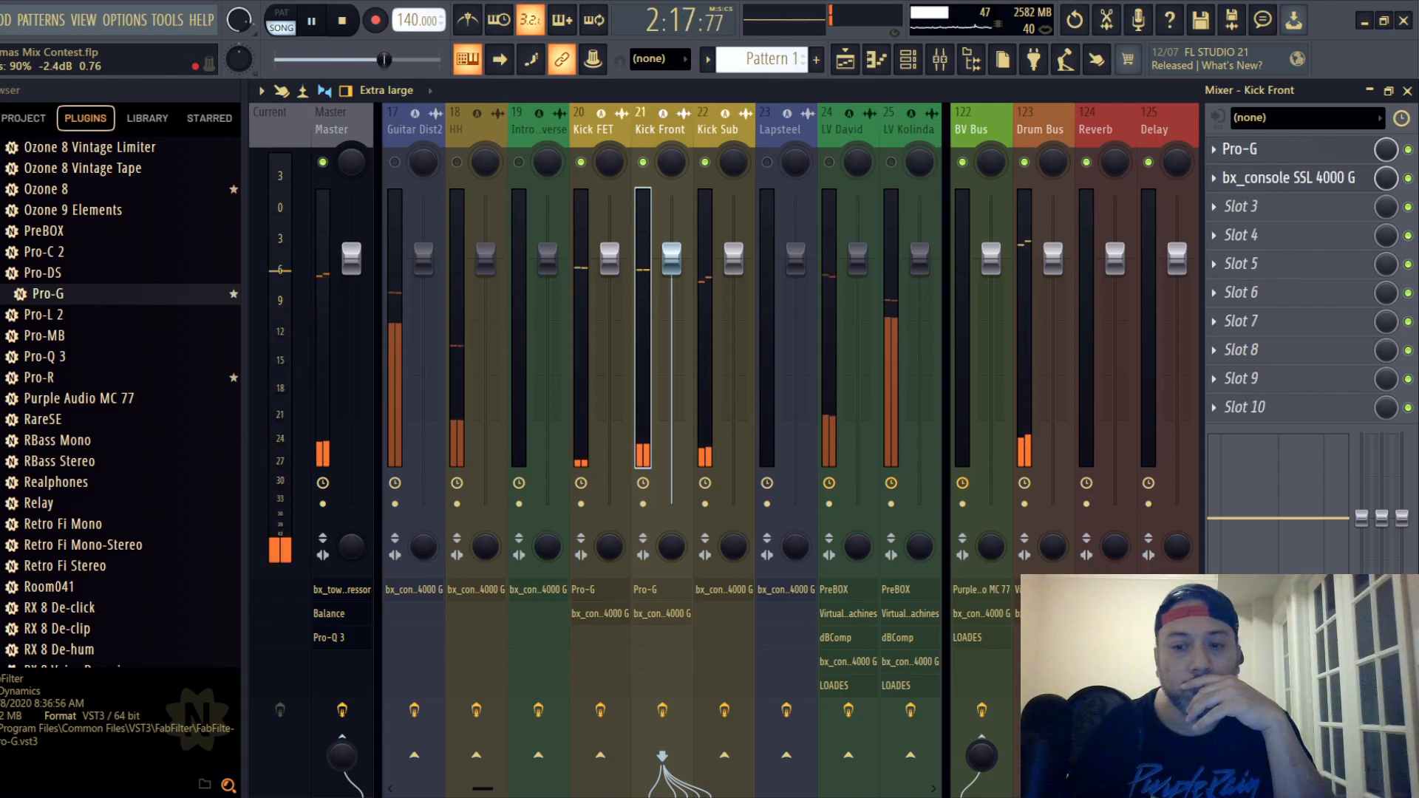
pyautogui.click(1, 20)
pyautogui.click(7, 104)
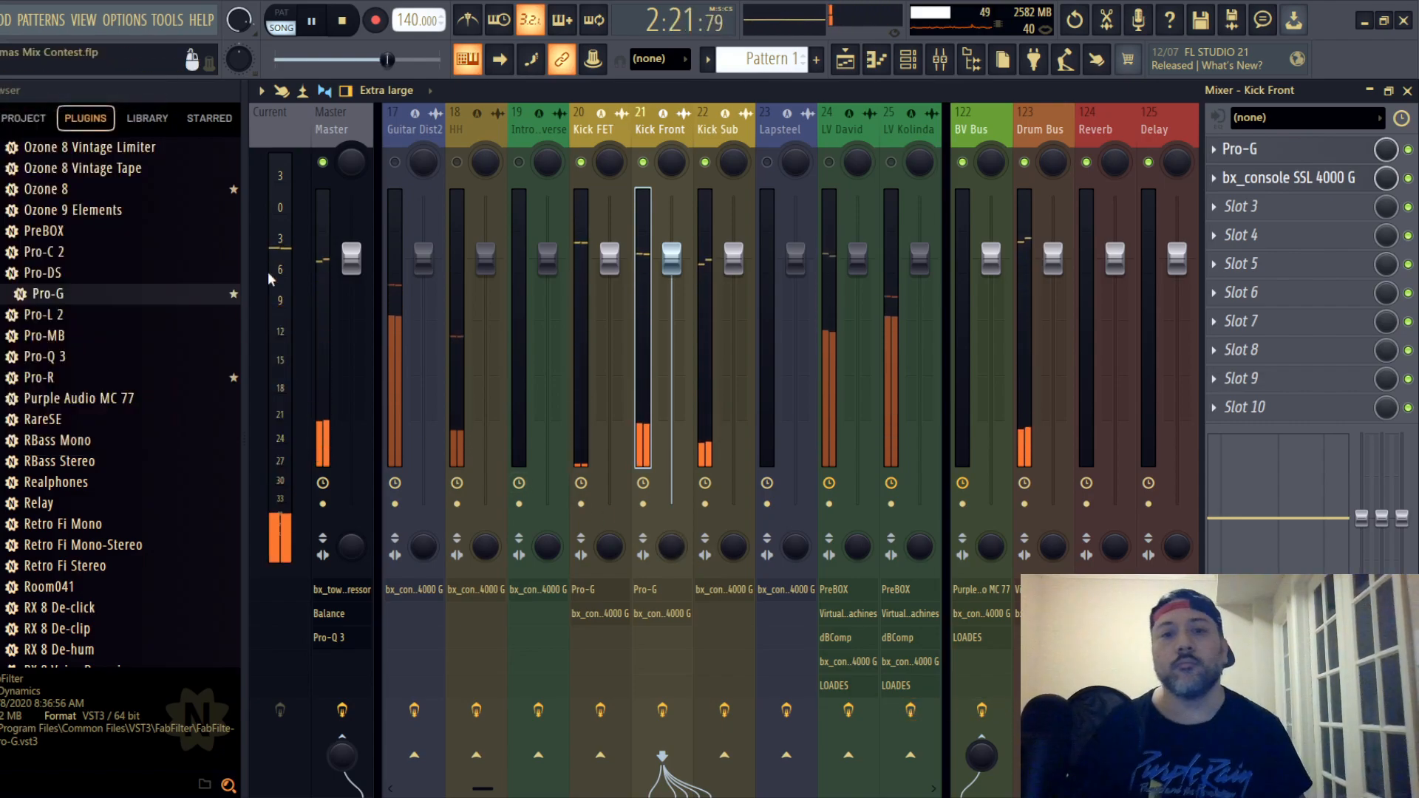
# - Set the Kick Front track's mixer fader to -0.4 dB and toggle playback
pyautogui.moveTo(672, 268); pyautogui.dragTo(672, 272)
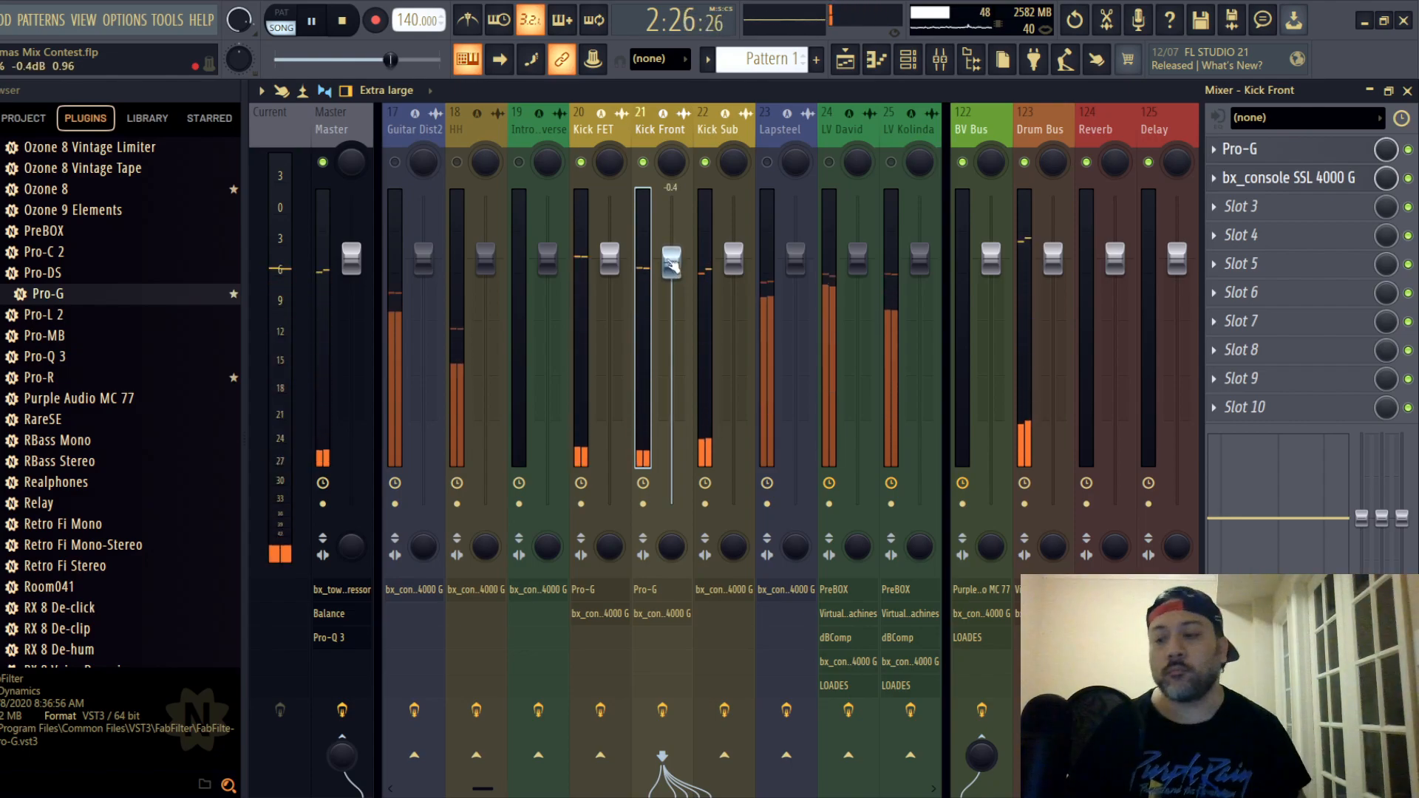
pyautogui.press('space')
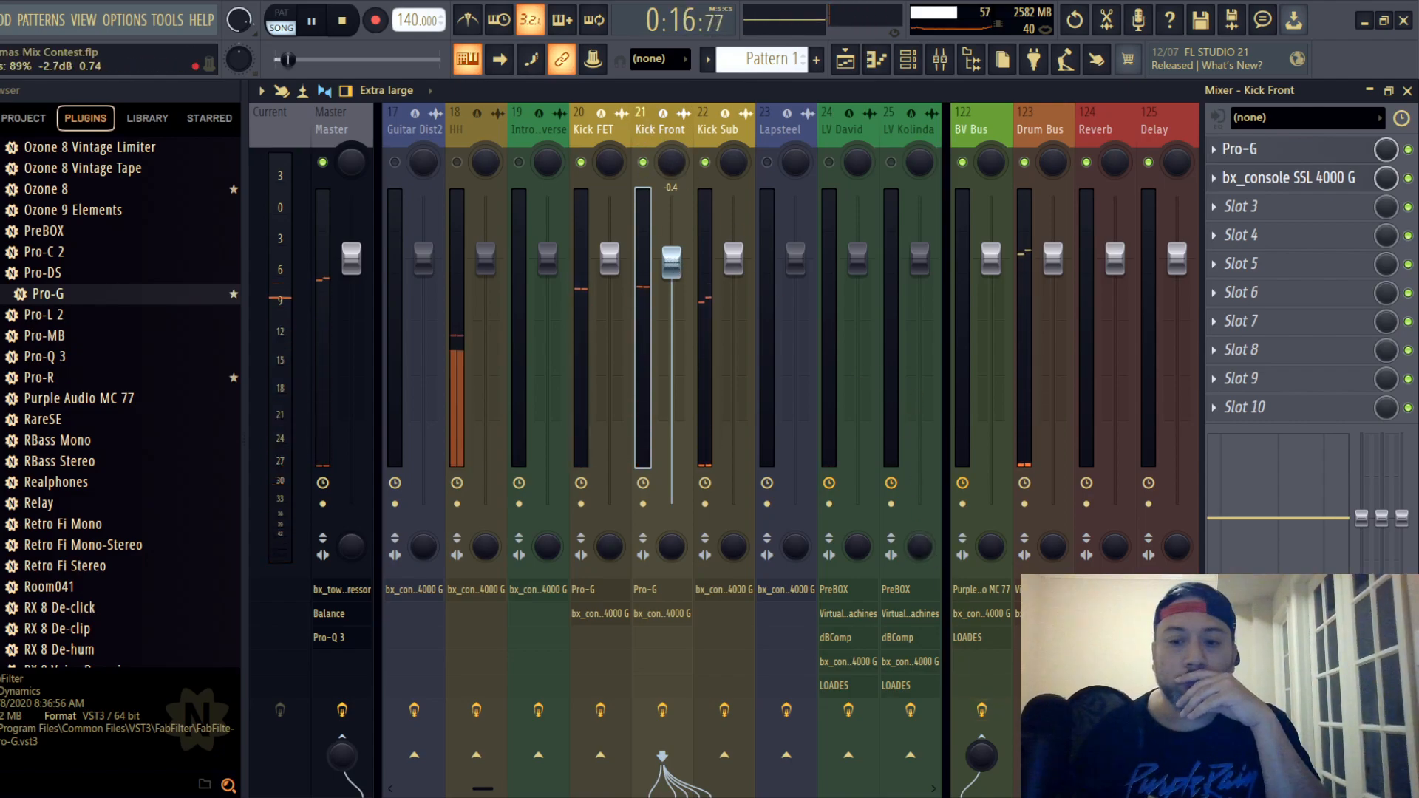
# - Review the Drum Bus's Virtual Mix Rack compressor and trimmer settings and its SSL channel strip during playback
pyautogui.click(1045, 118)
pyautogui.click(1327, 151)
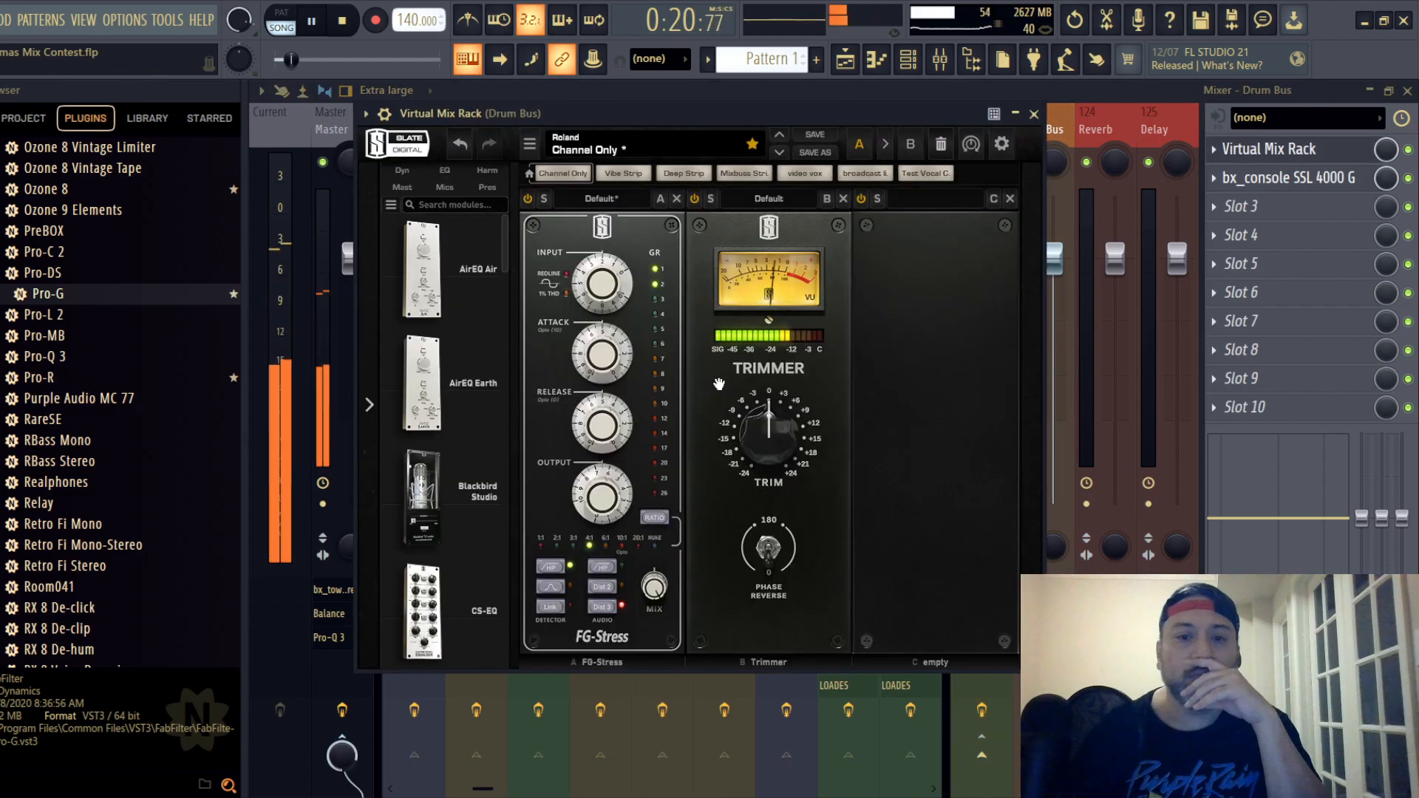
pyautogui.moveTo(600, 291)
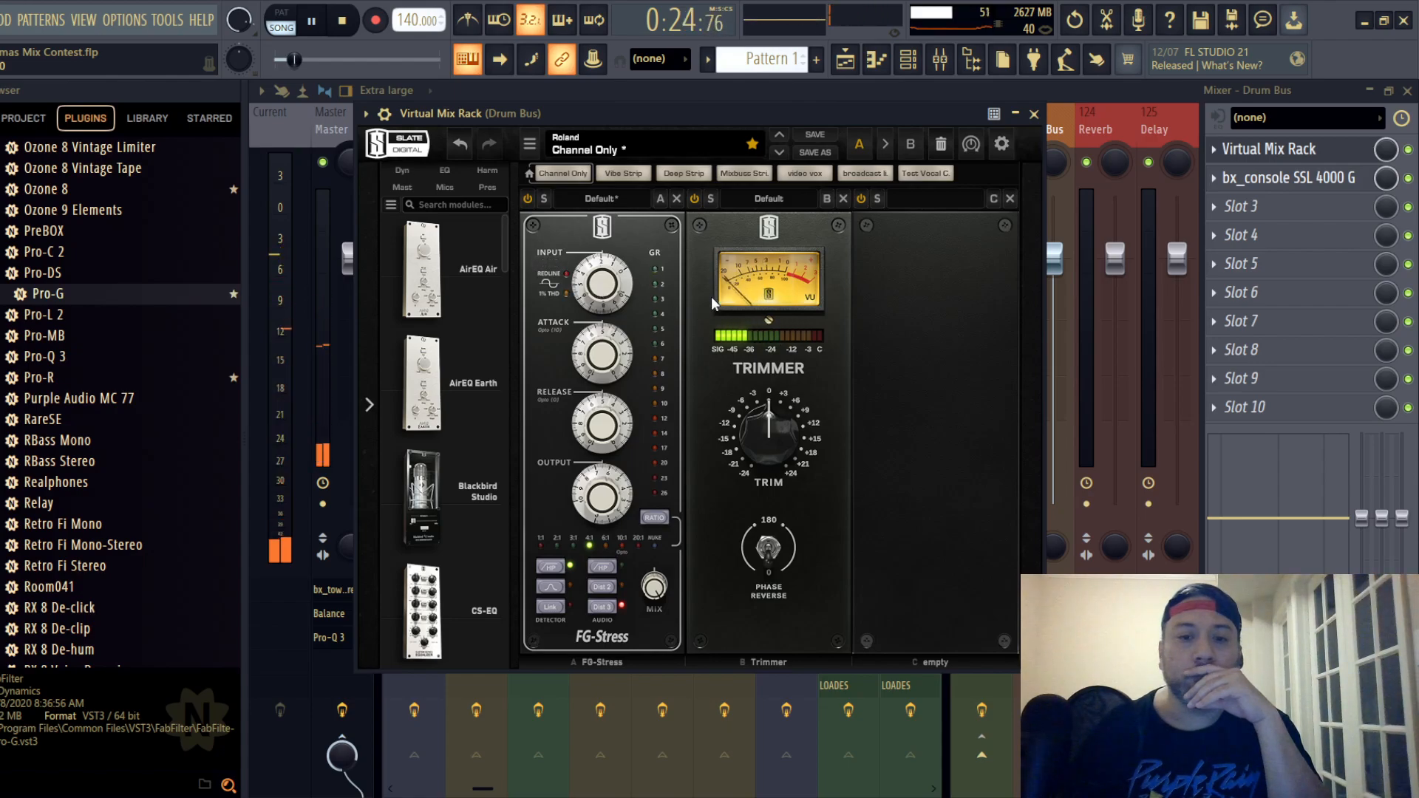
pyautogui.click(1034, 115)
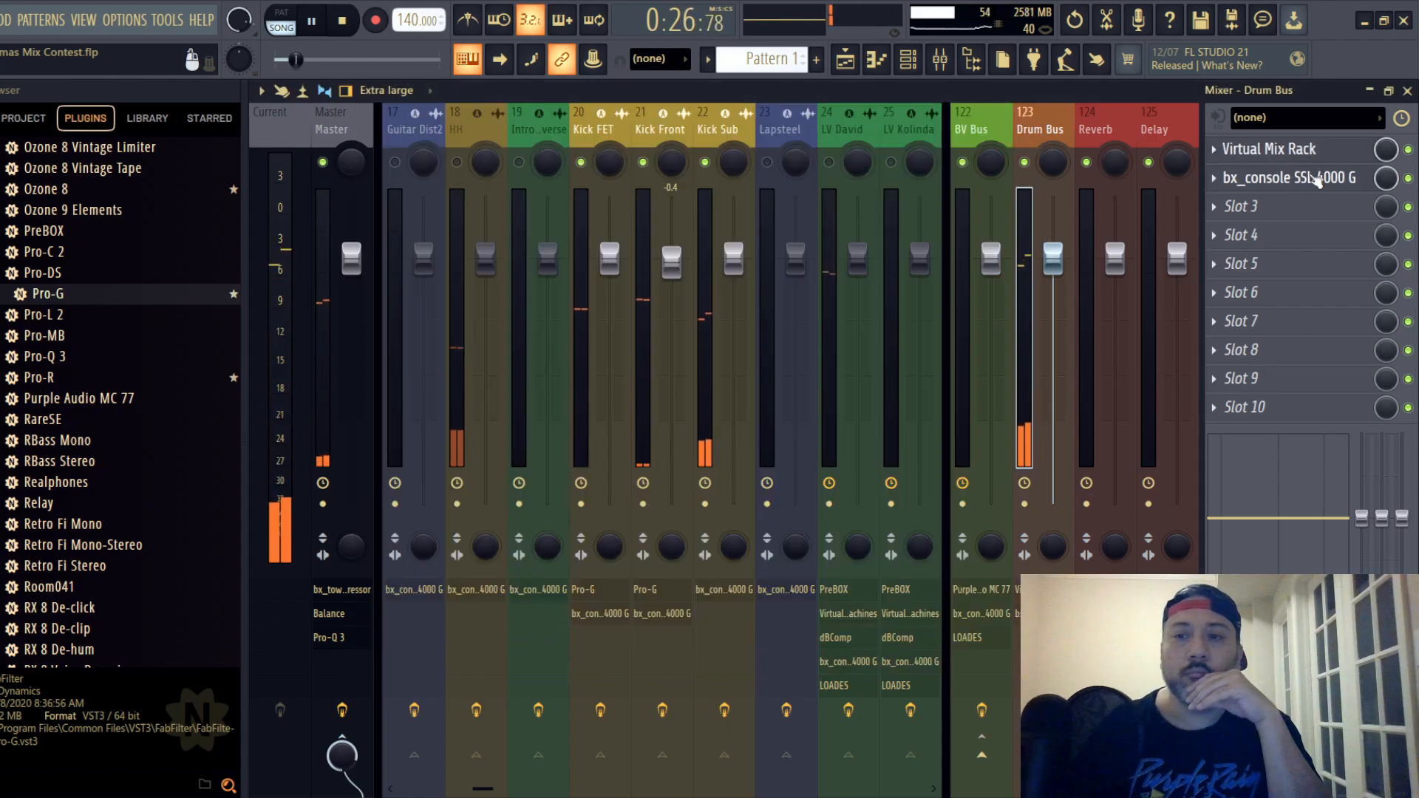
pyautogui.click(1256, 177)
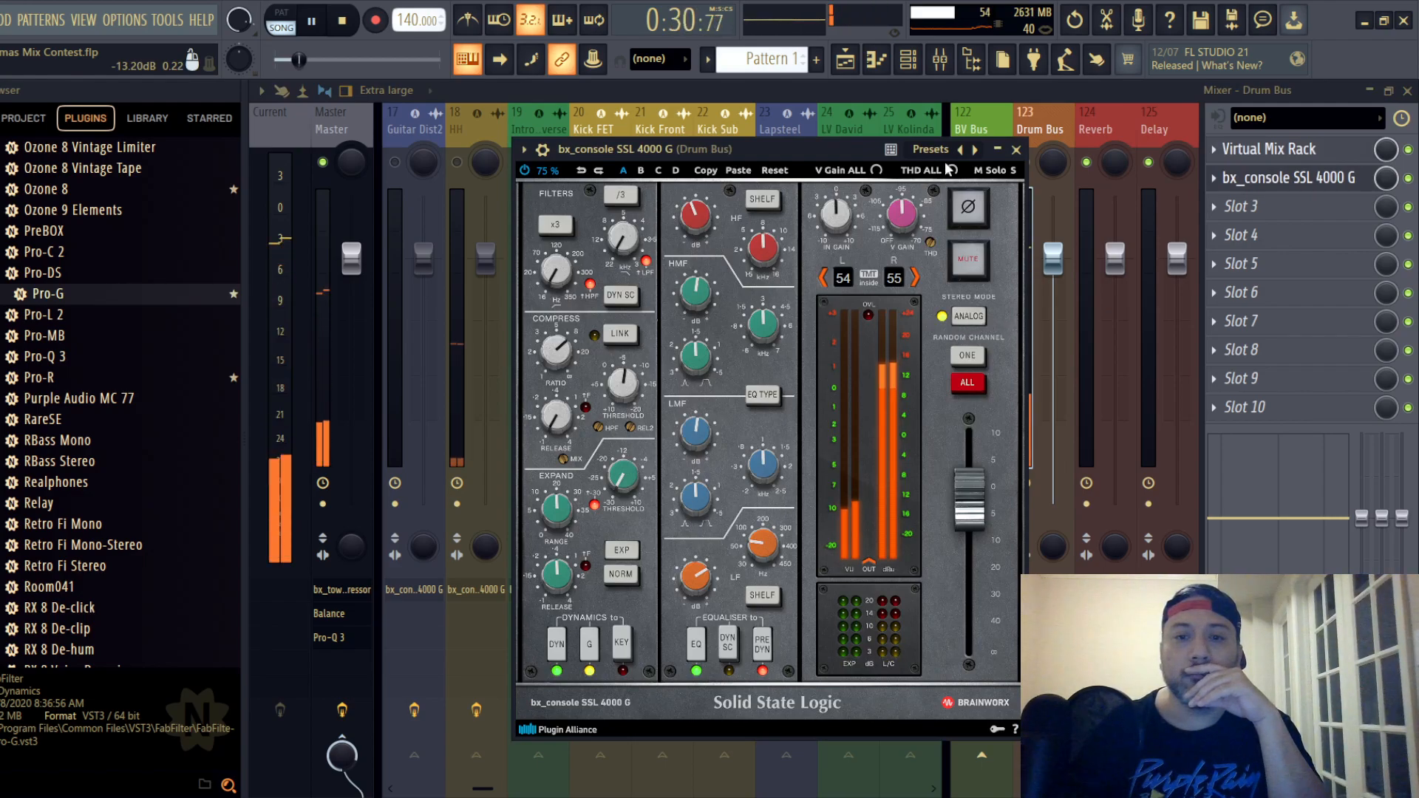
pyautogui.click(1016, 149)
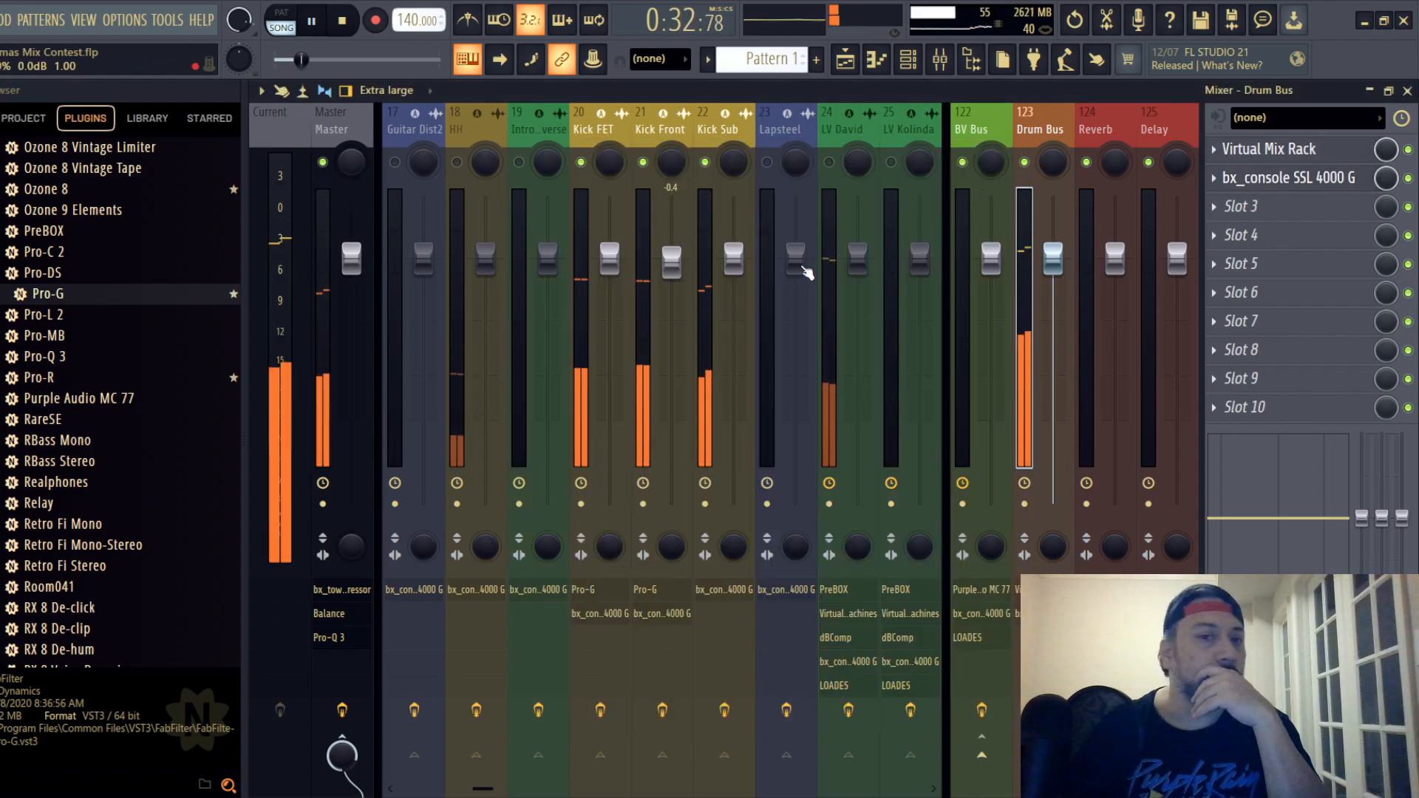
# - On the Drum Bus SSL strip, raise the HF gain slightly and set the LMF gain to +1.3 dB
pyautogui.click(1290, 178)
pyautogui.moveTo(691, 220); pyautogui.dragTo(695, 215)
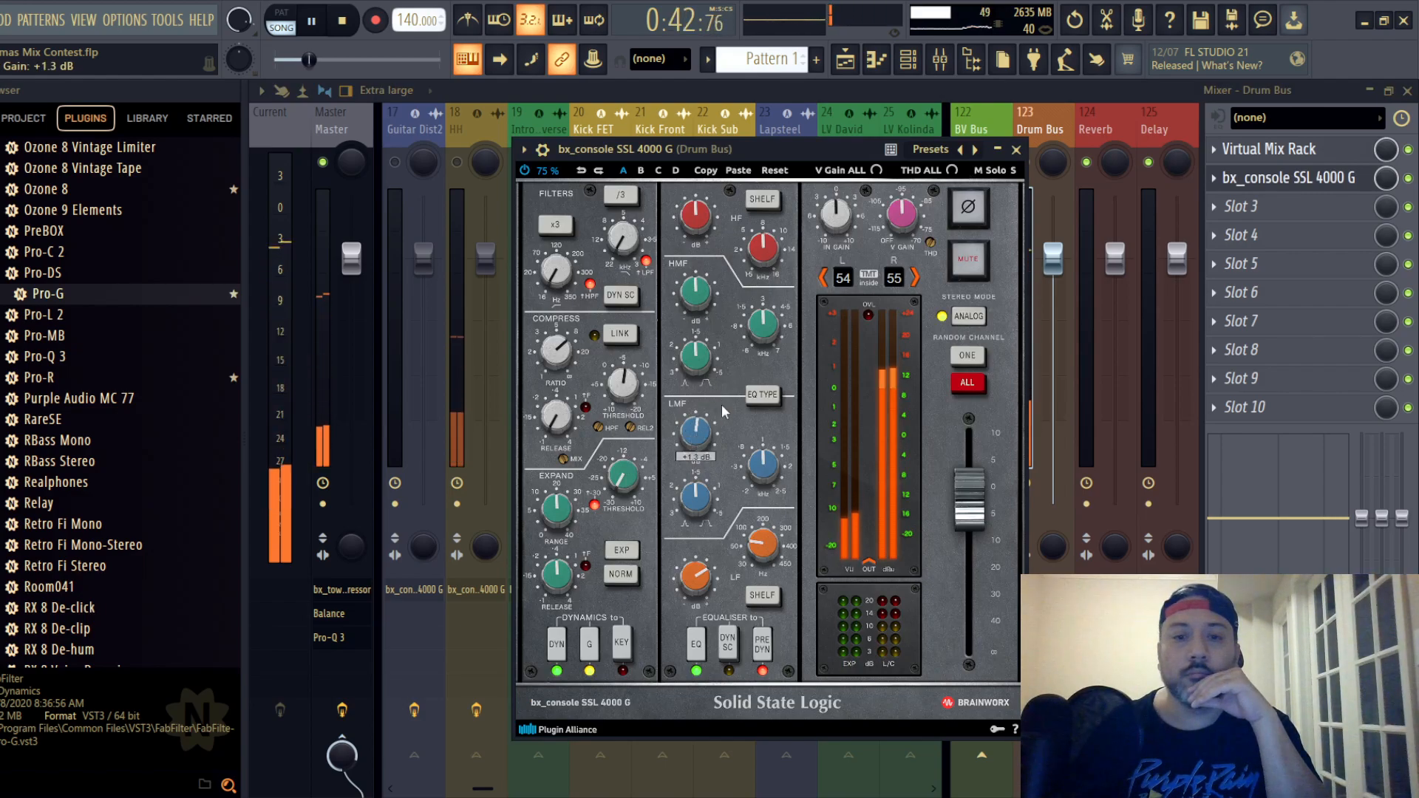
pyautogui.click(1015, 149)
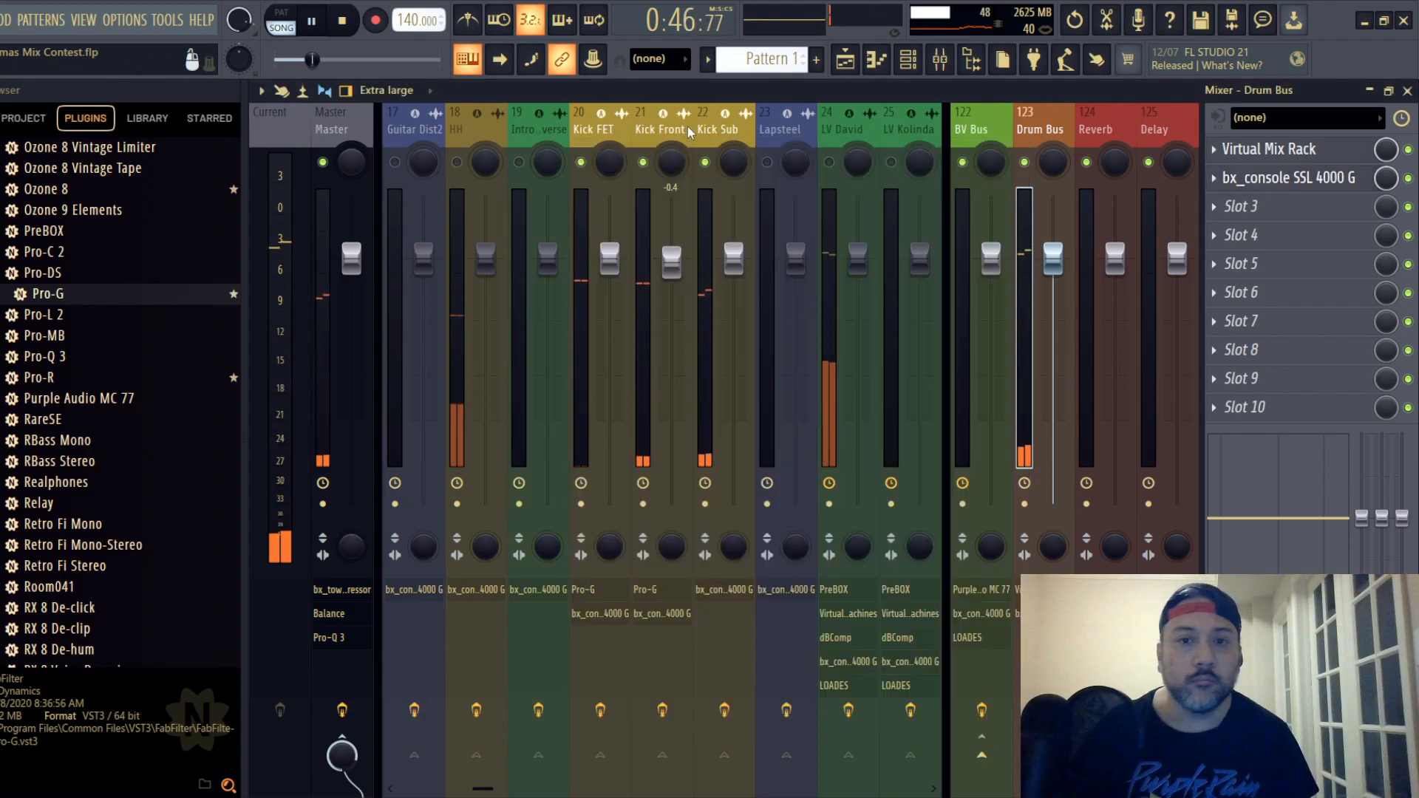
# - Bring the Bass di track into the mix and lower its mixer fader to -9.8 dB
pyautogui.moveTo(728, 127); pyautogui.dragTo(296, 139)
pyautogui.click(479, 130)
pyautogui.moveTo(484, 259); pyautogui.dragTo(484, 354)
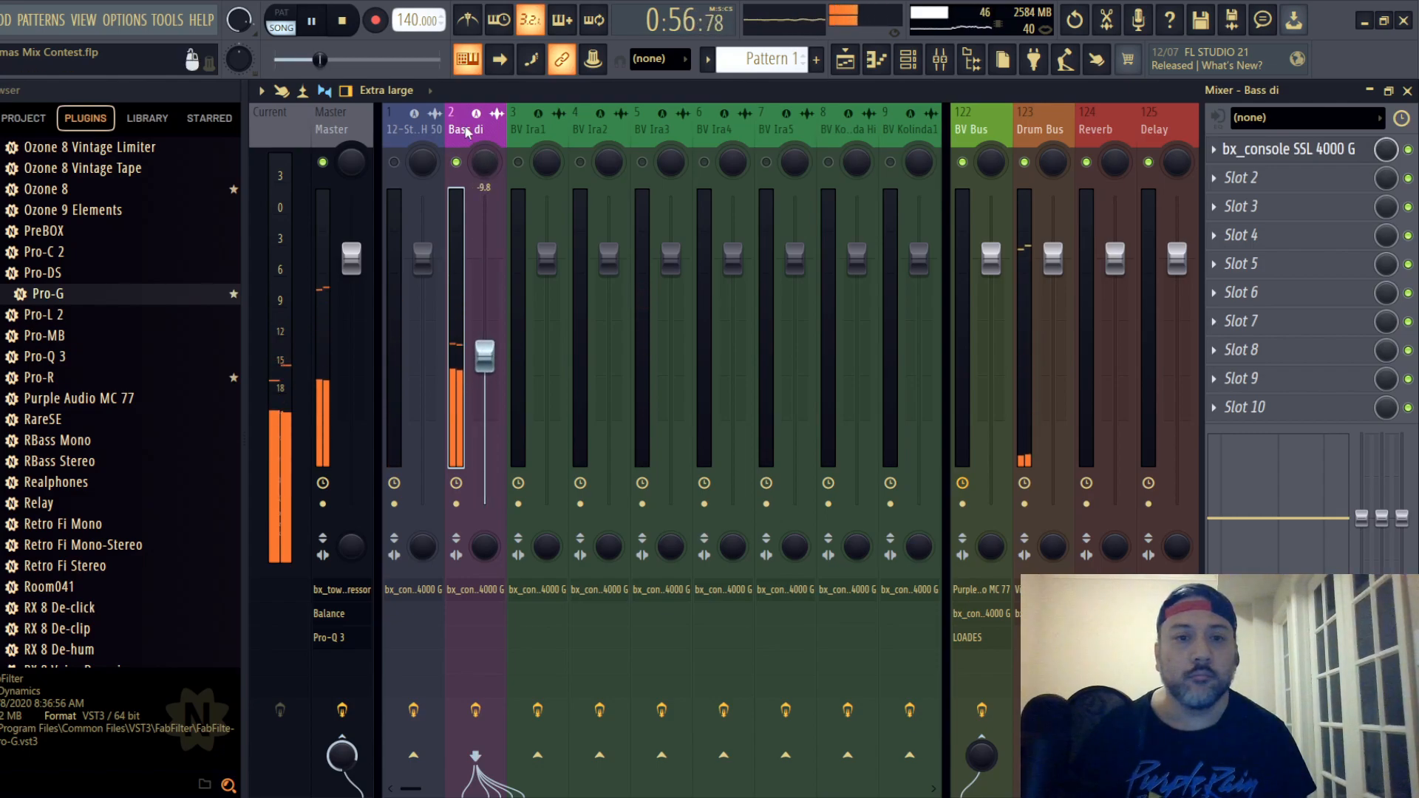
# - On the Bass di SSL strip, raise the compressor ratio and set the threshold to -4.0 dB
pyautogui.click(1256, 148)
pyautogui.moveTo(583, 309); pyautogui.dragTo(583, 151)
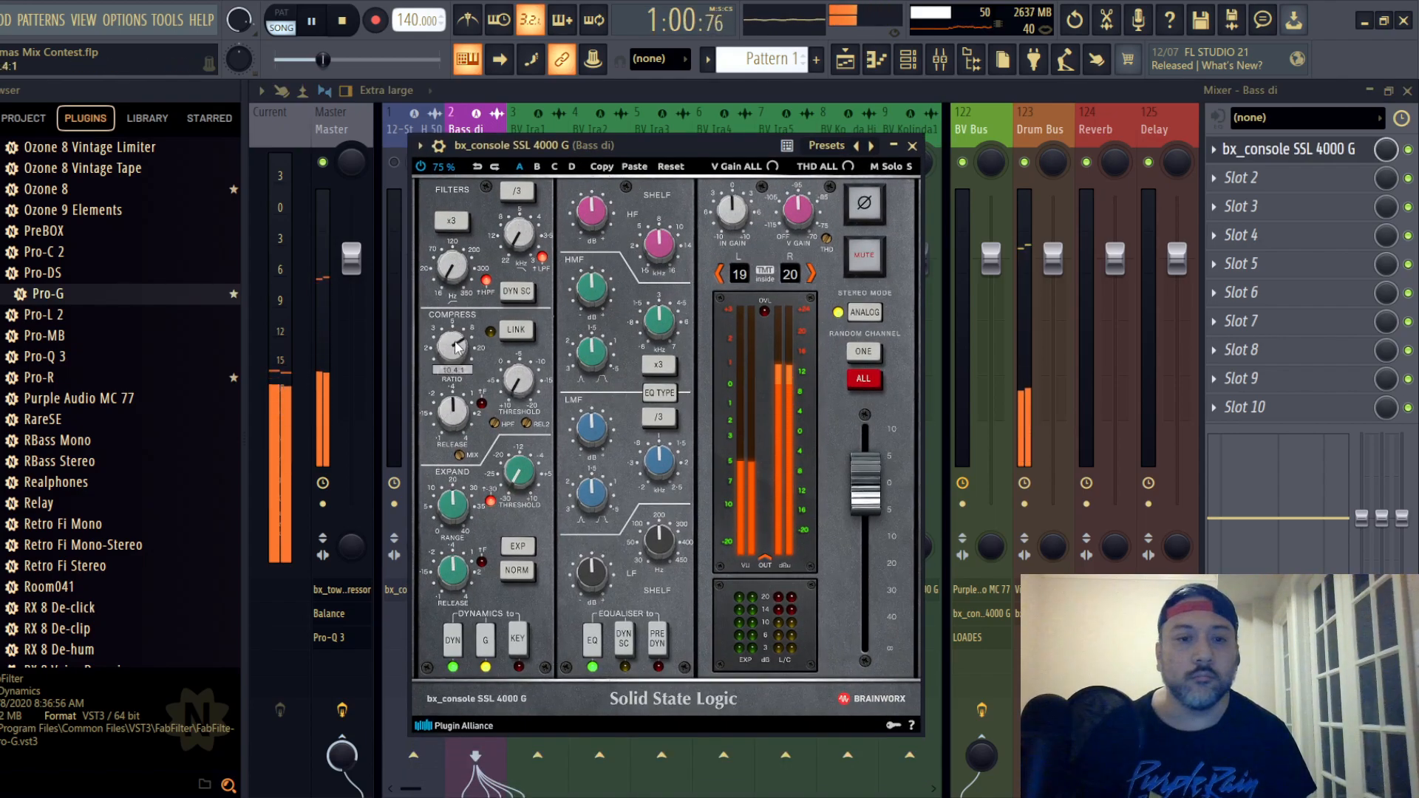
pyautogui.moveTo(449, 348); pyautogui.dragTo(455, 342)
pyautogui.moveTo(528, 382); pyautogui.dragTo(523, 382)
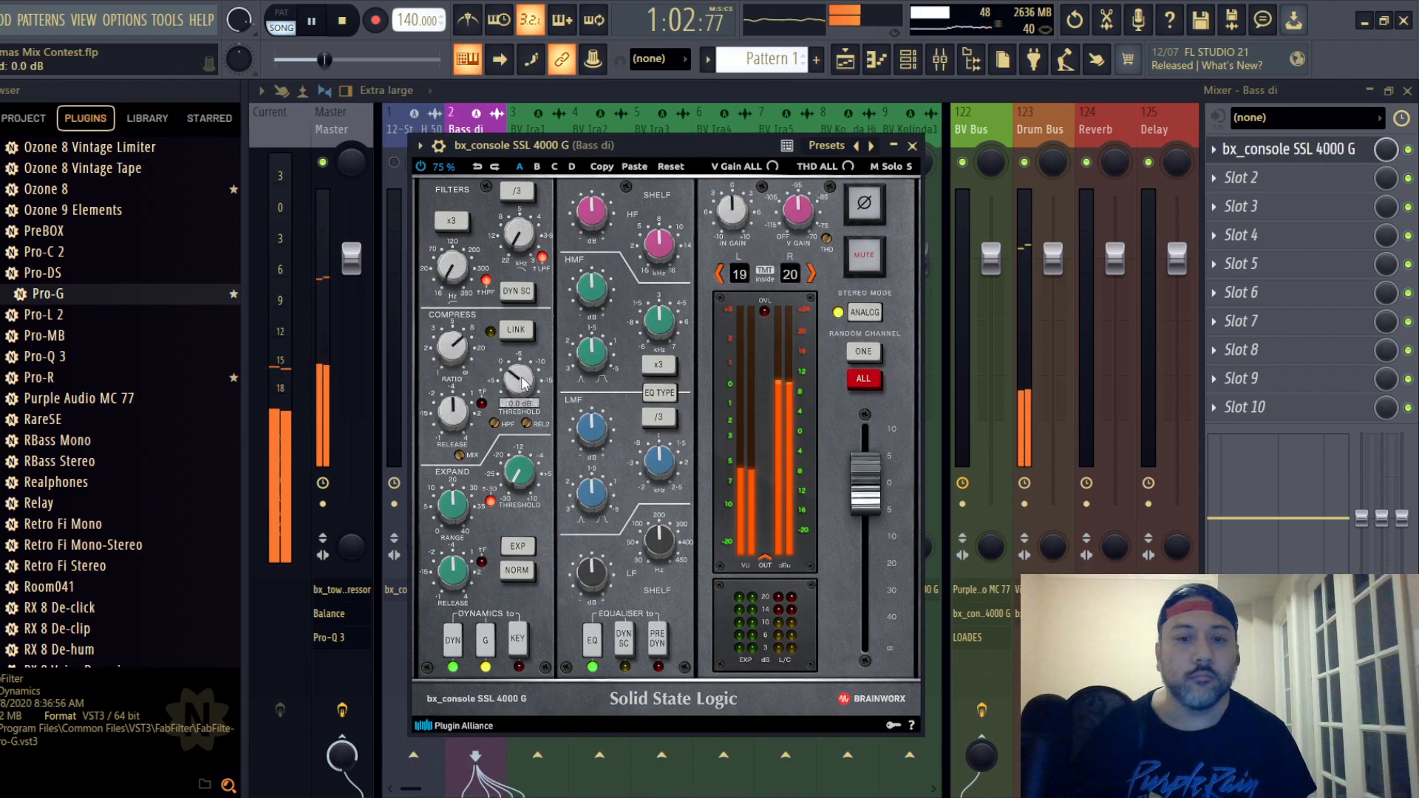
pyautogui.scroll(-3, 522, 381)
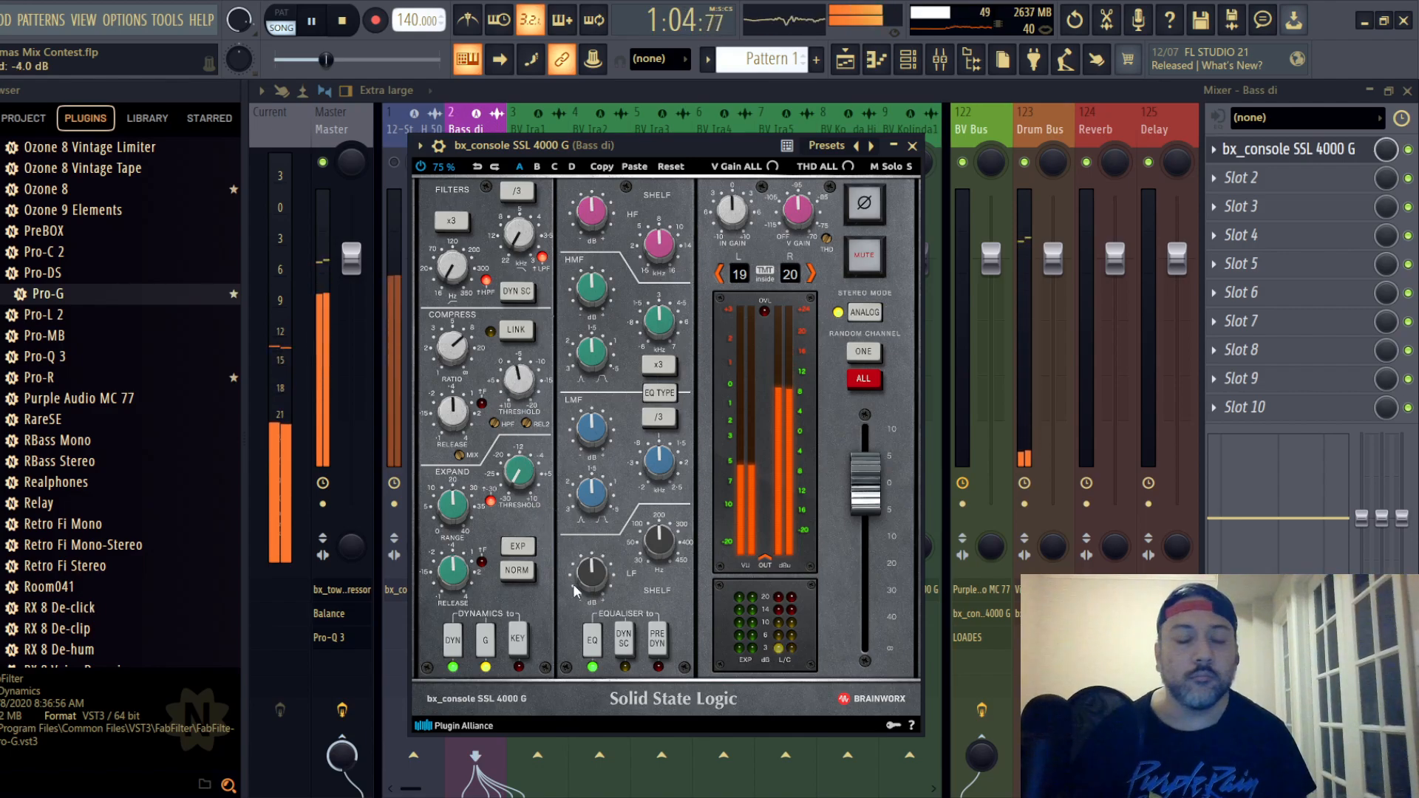
# - Toggle the Bass di strip's EQ type, place its EQ pre-dynamics, and set the LF frequency to 100 Hz
pyautogui.click(666, 396)
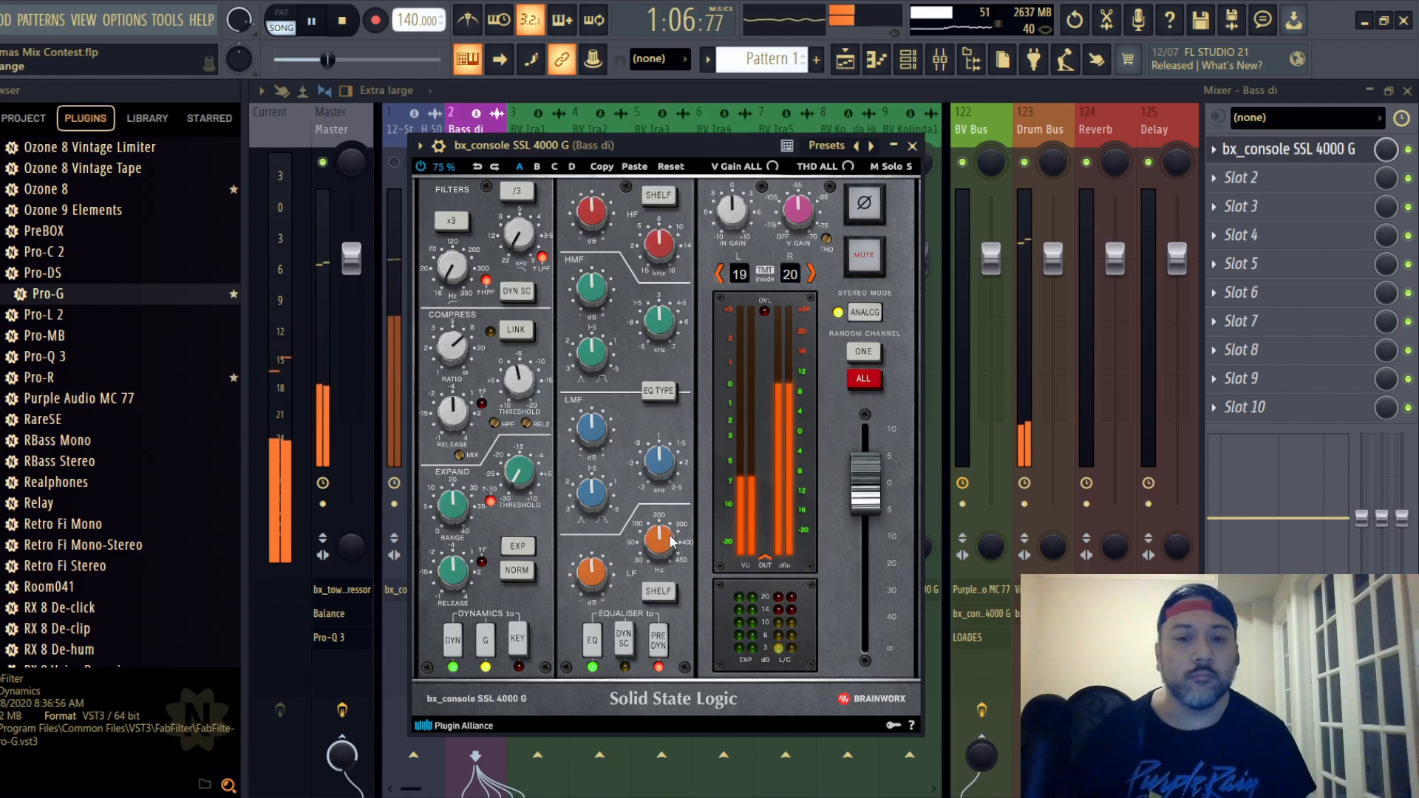
pyautogui.scroll(-3, 666, 547)
pyautogui.scroll(-2, 664, 547)
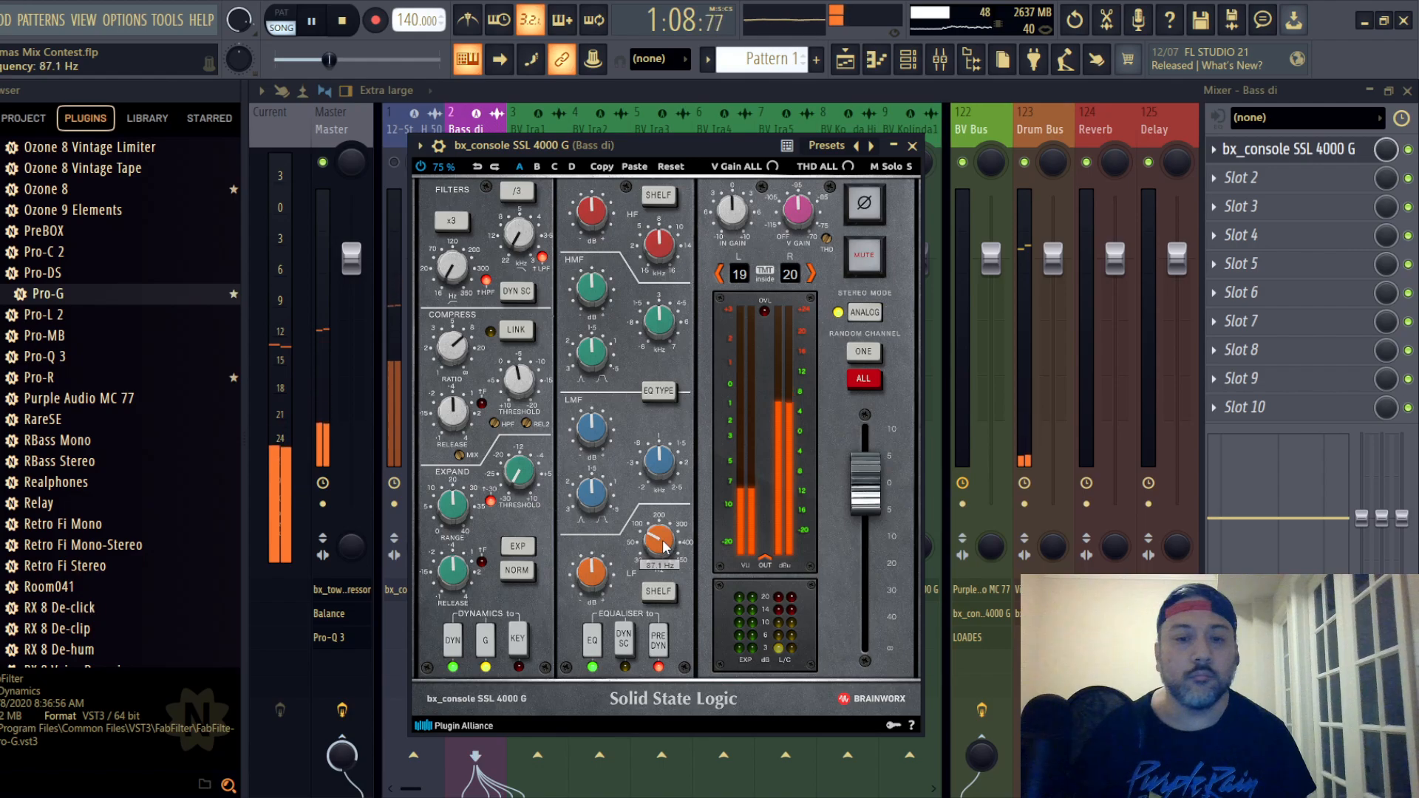
pyautogui.scroll(3, 664, 547)
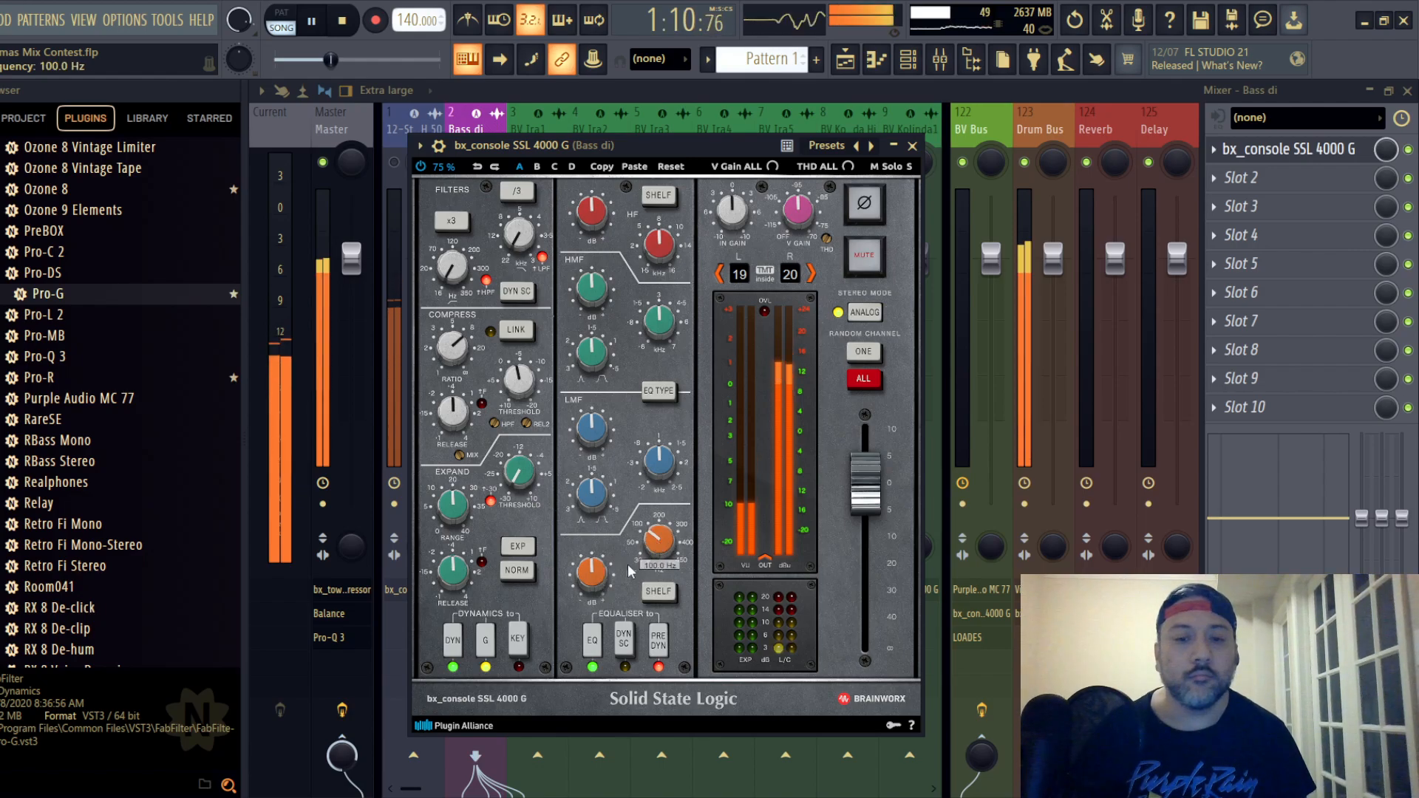
# - Boost the Bass di strip's LF and HF gains and set its LMF gain to +1.3 dB
pyautogui.scroll(2, 596, 574)
pyautogui.scroll(1, 587, 435)
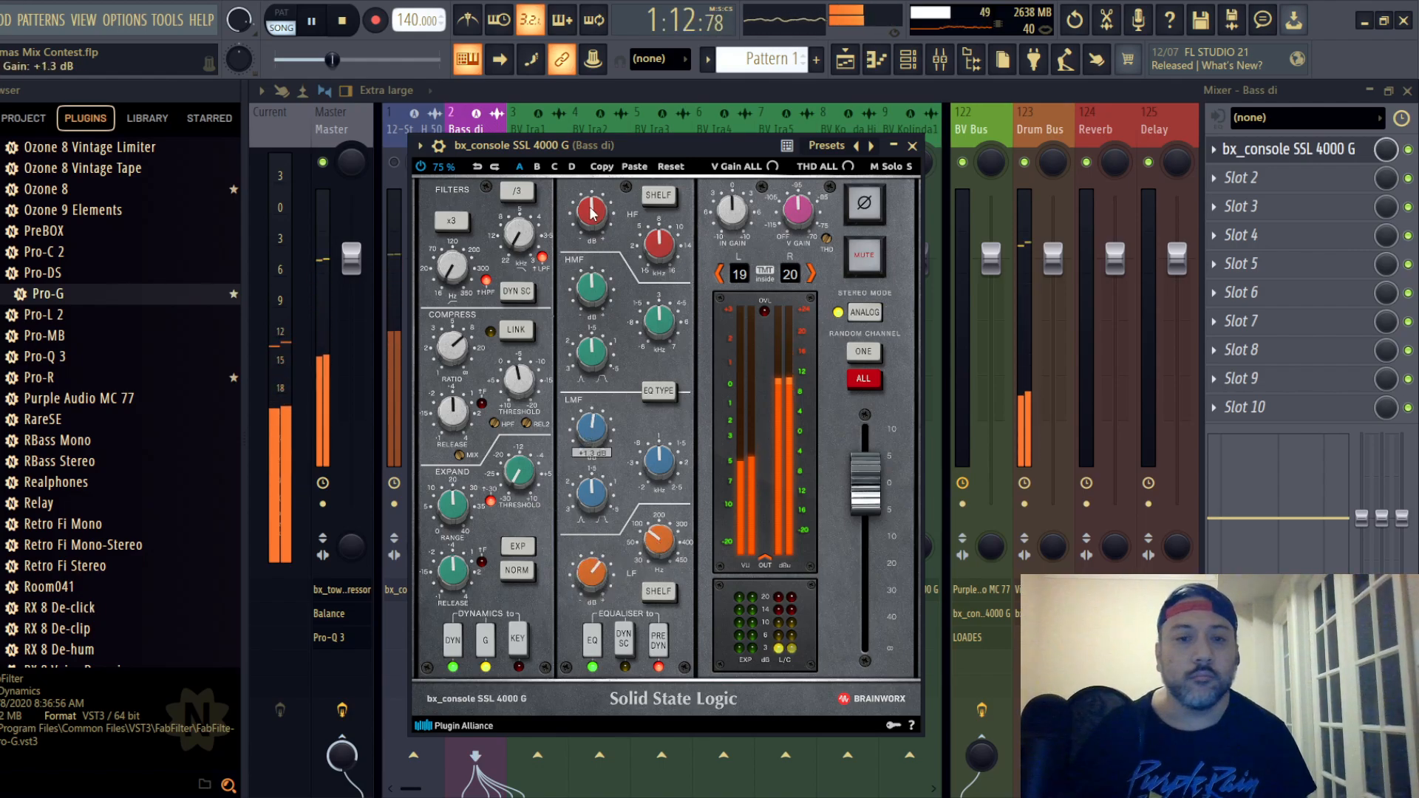
pyautogui.scroll(1, 591, 212)
pyautogui.scroll(1, 597, 287)
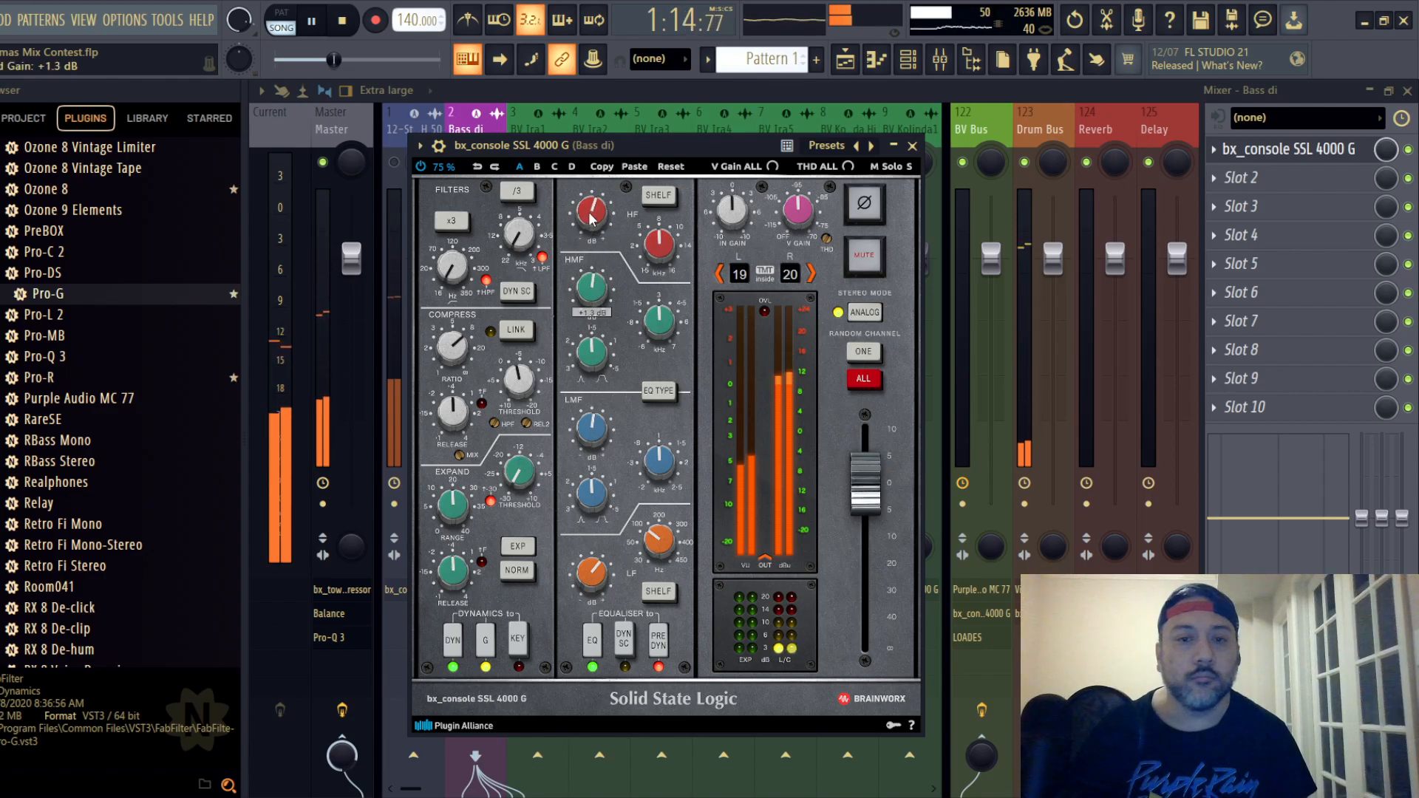
pyautogui.click(912, 145)
# - Set the Bass di mixer fader to -13.6 dB and save the project
pyautogui.moveTo(484, 357); pyautogui.dragTo(485, 392)
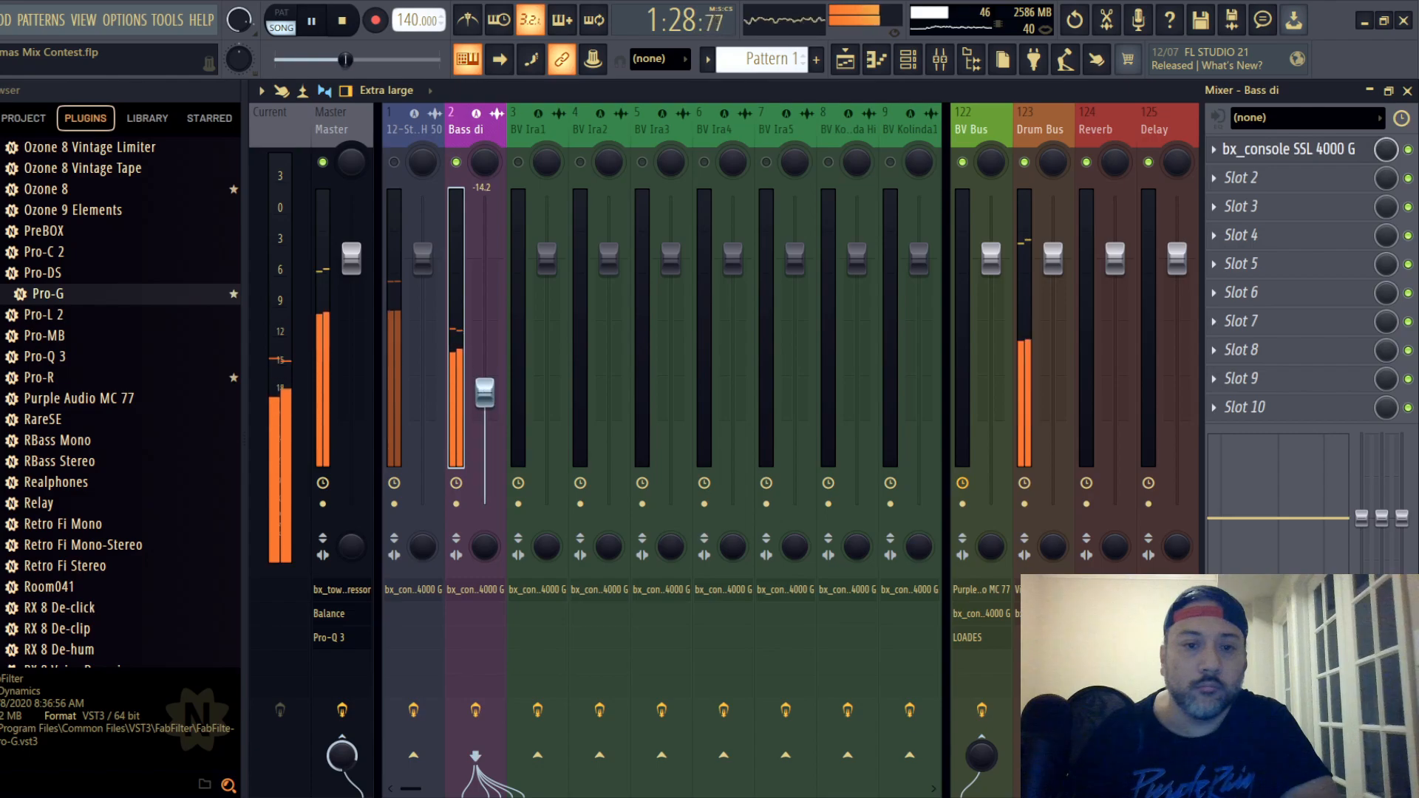
pyautogui.moveTo(485, 392); pyautogui.dragTo(485, 390)
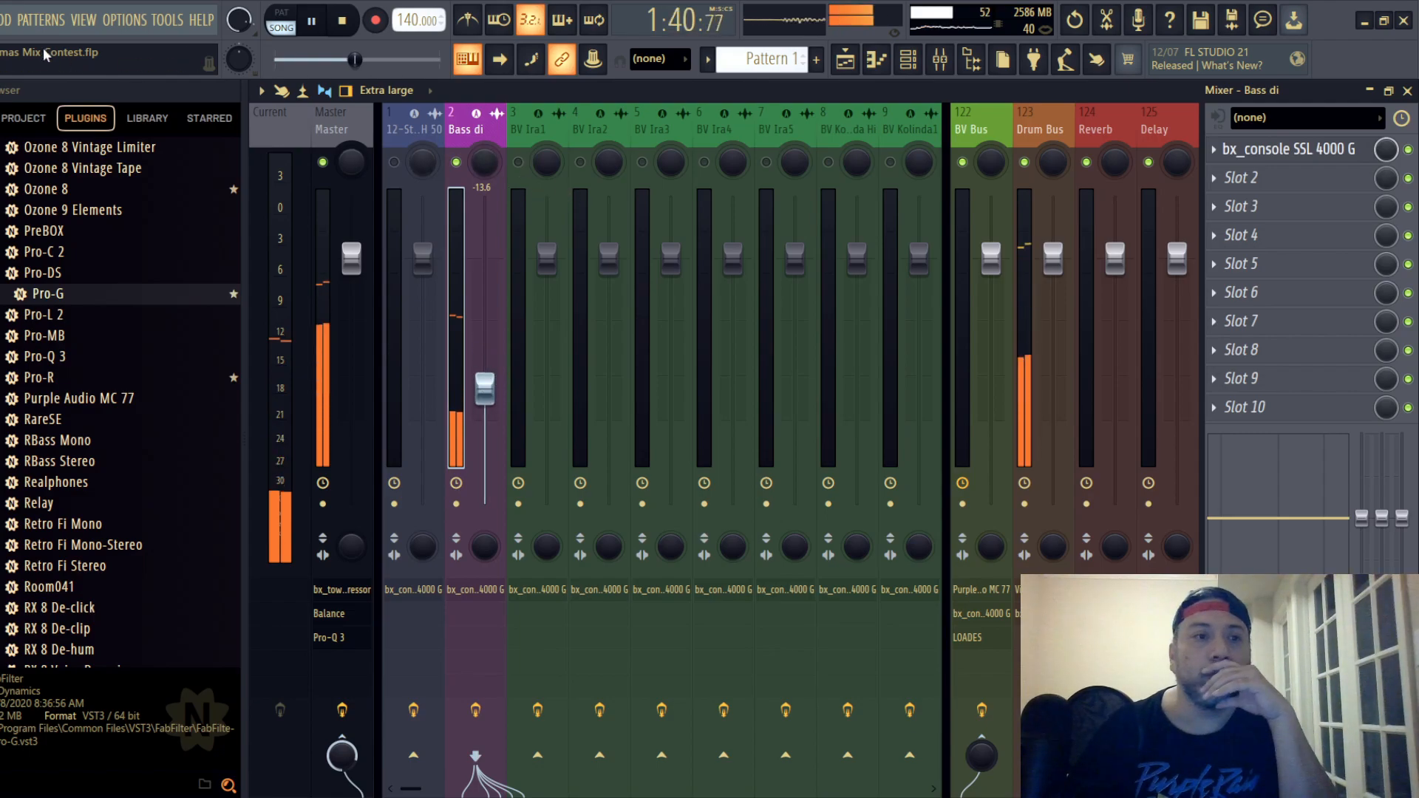
pyautogui.click(2, 20)
pyautogui.click(15, 104)
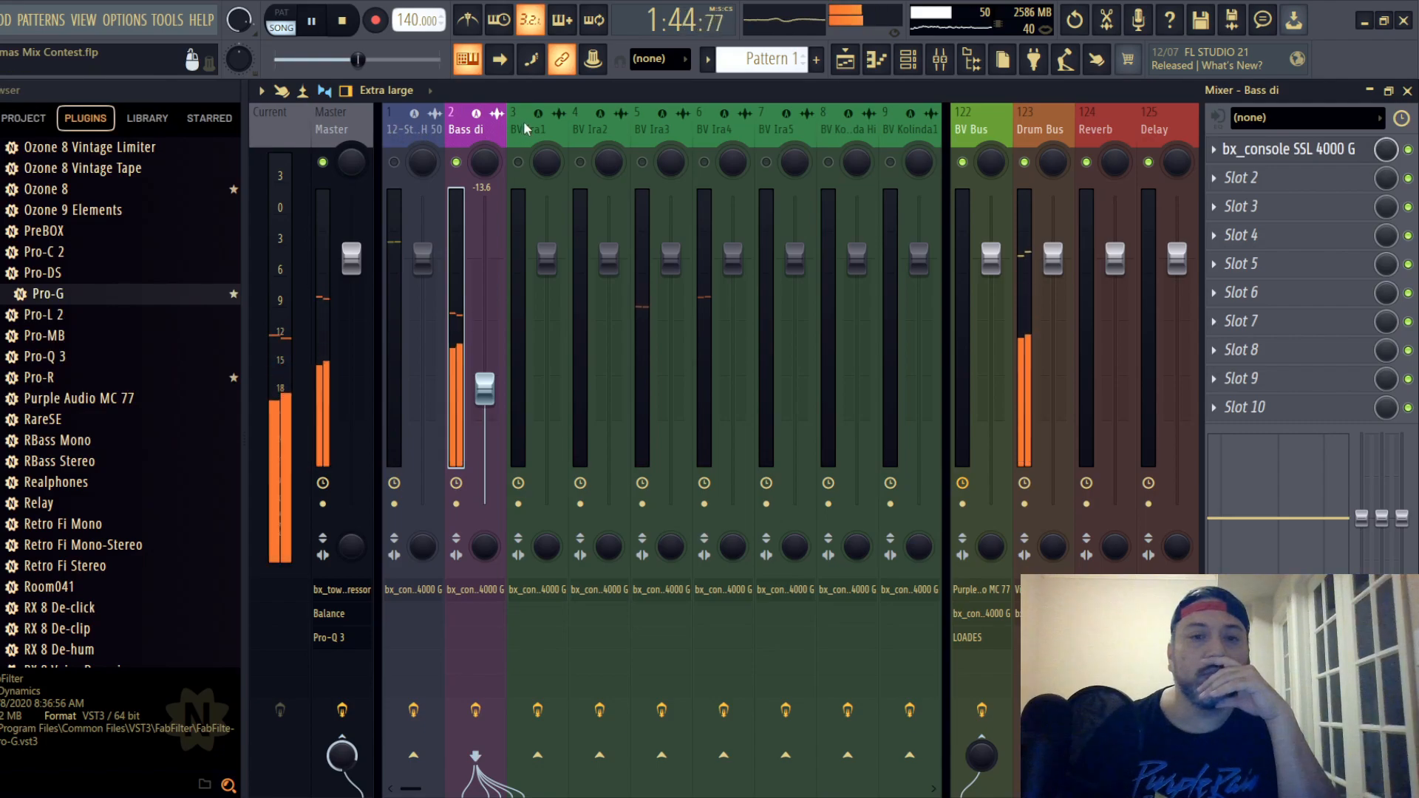
# - Find the SN 57 snare track in the mixer and bring it into the mix
pyautogui.scroll(-5, 665, 133)
pyautogui.click(838, 133)
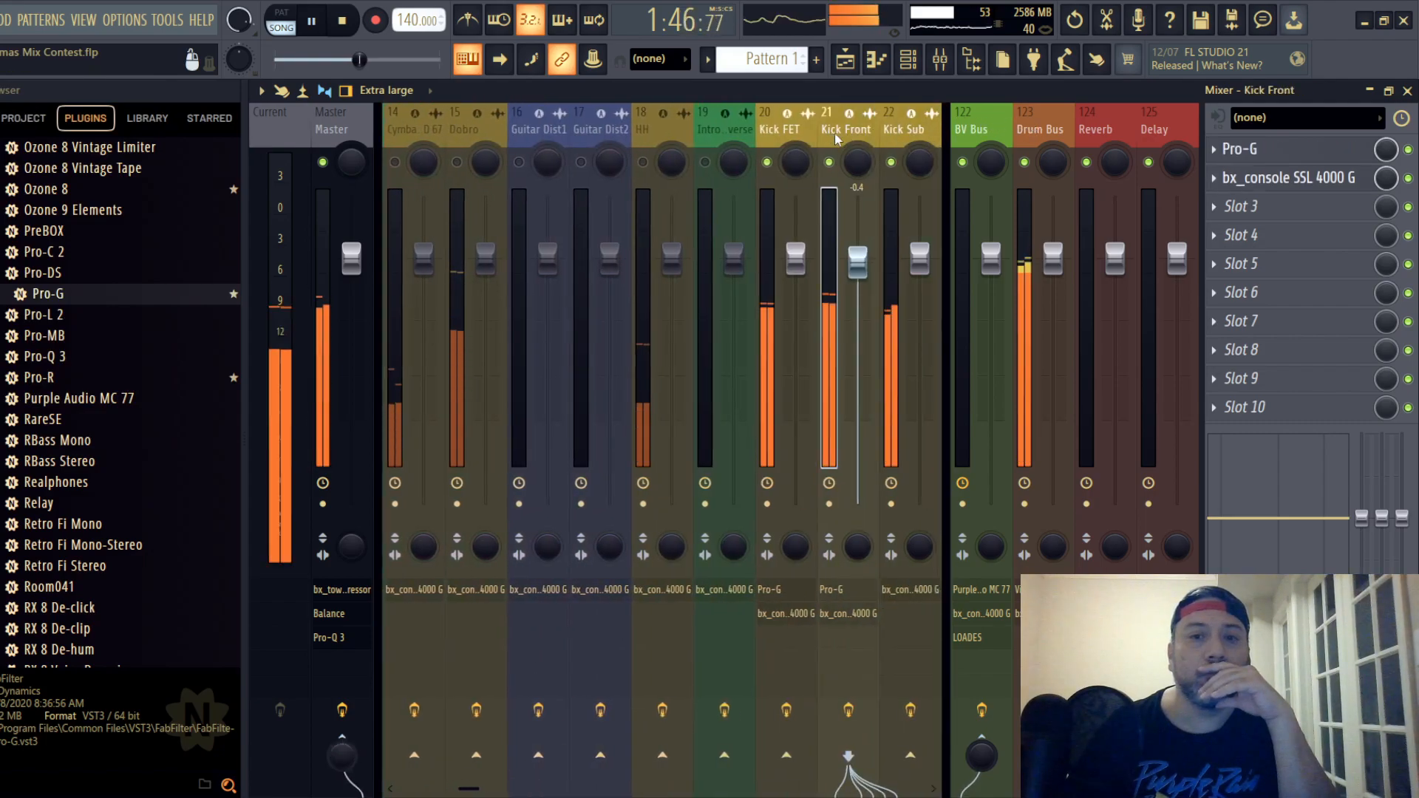
pyautogui.moveTo(837, 138); pyautogui.dragTo(728, 133)
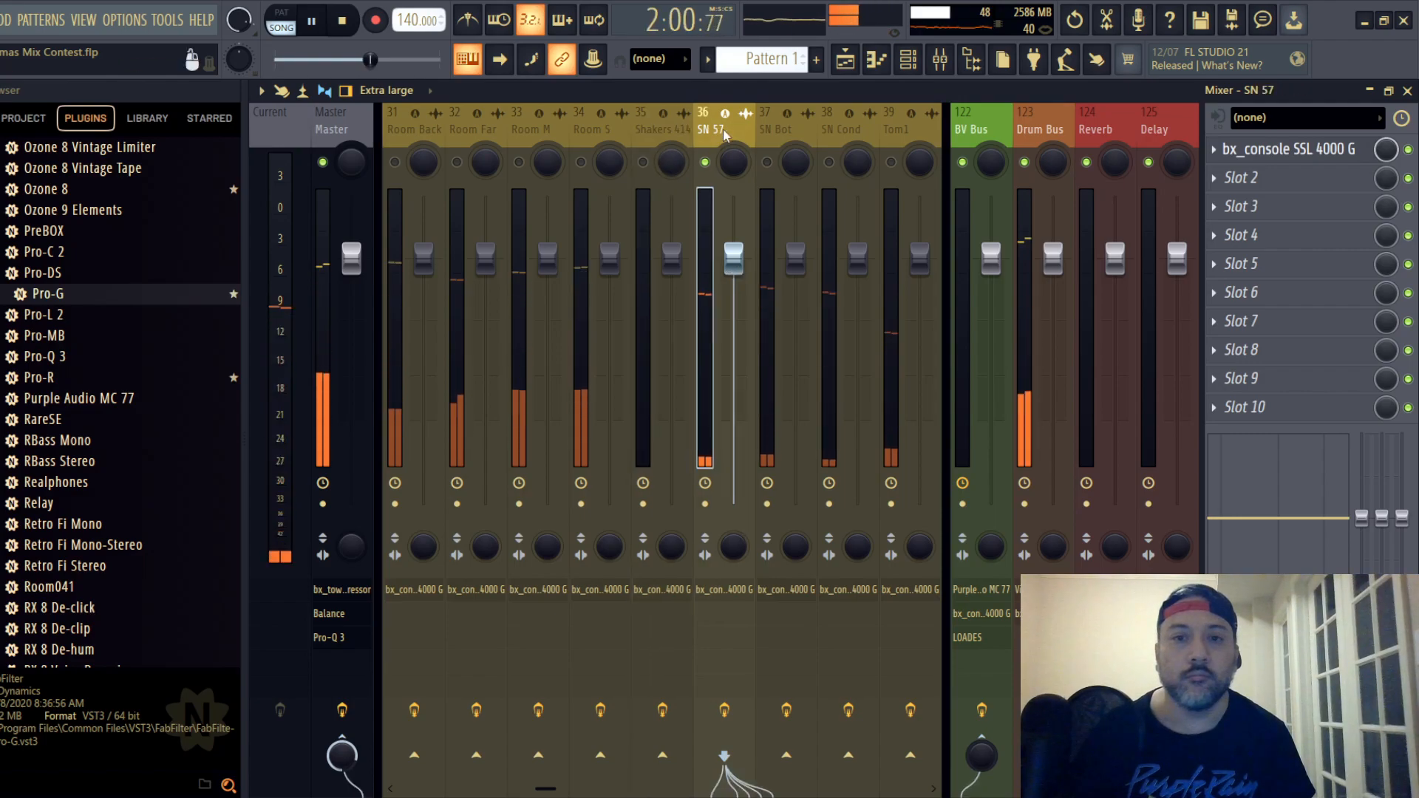
# - On the SN 57 SSL strip, toggle the EQ type, raise the compressor ratio, lower the threshold, and place the EQ pre-dynamics
pyautogui.click(1288, 150)
pyautogui.moveTo(607, 207); pyautogui.dragTo(697, 126)
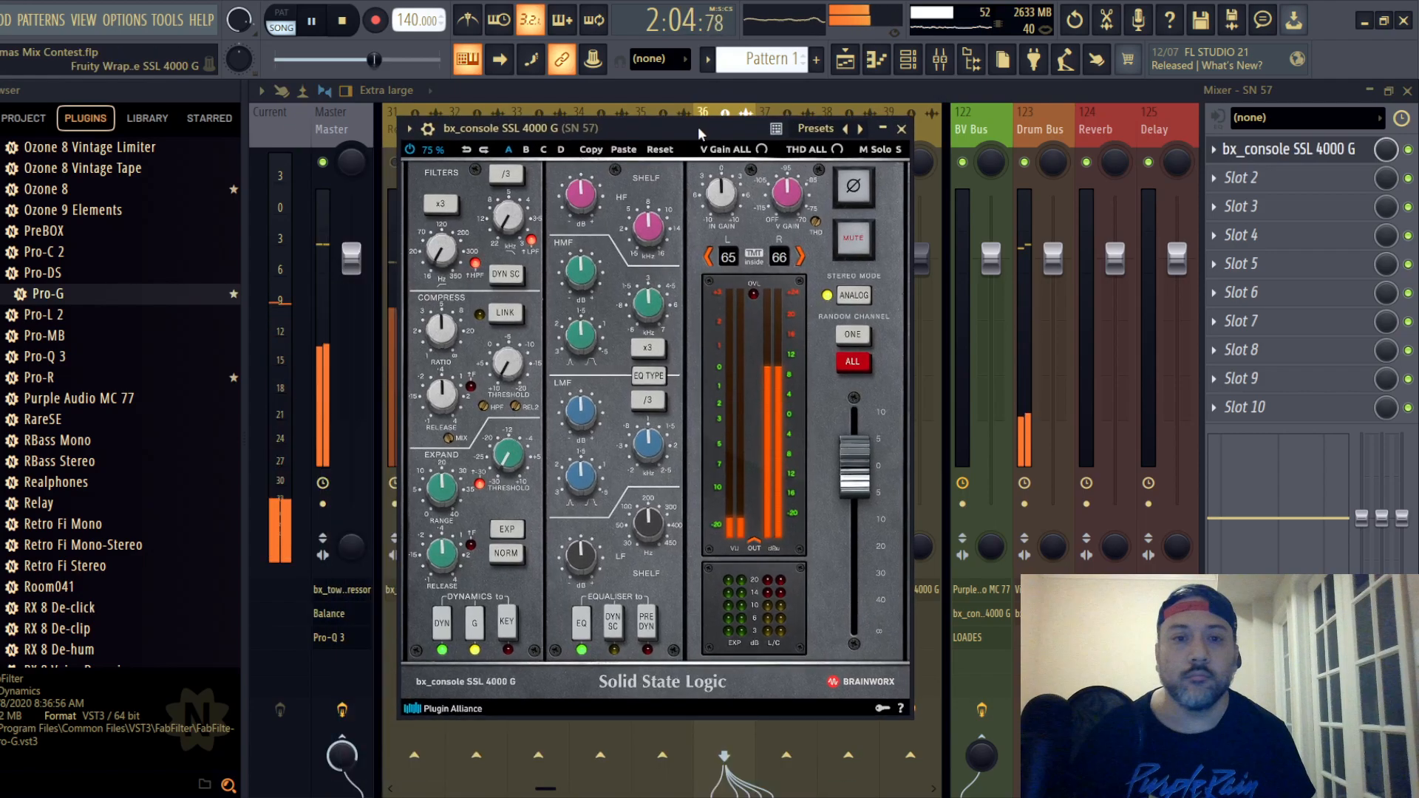
pyautogui.click(648, 375)
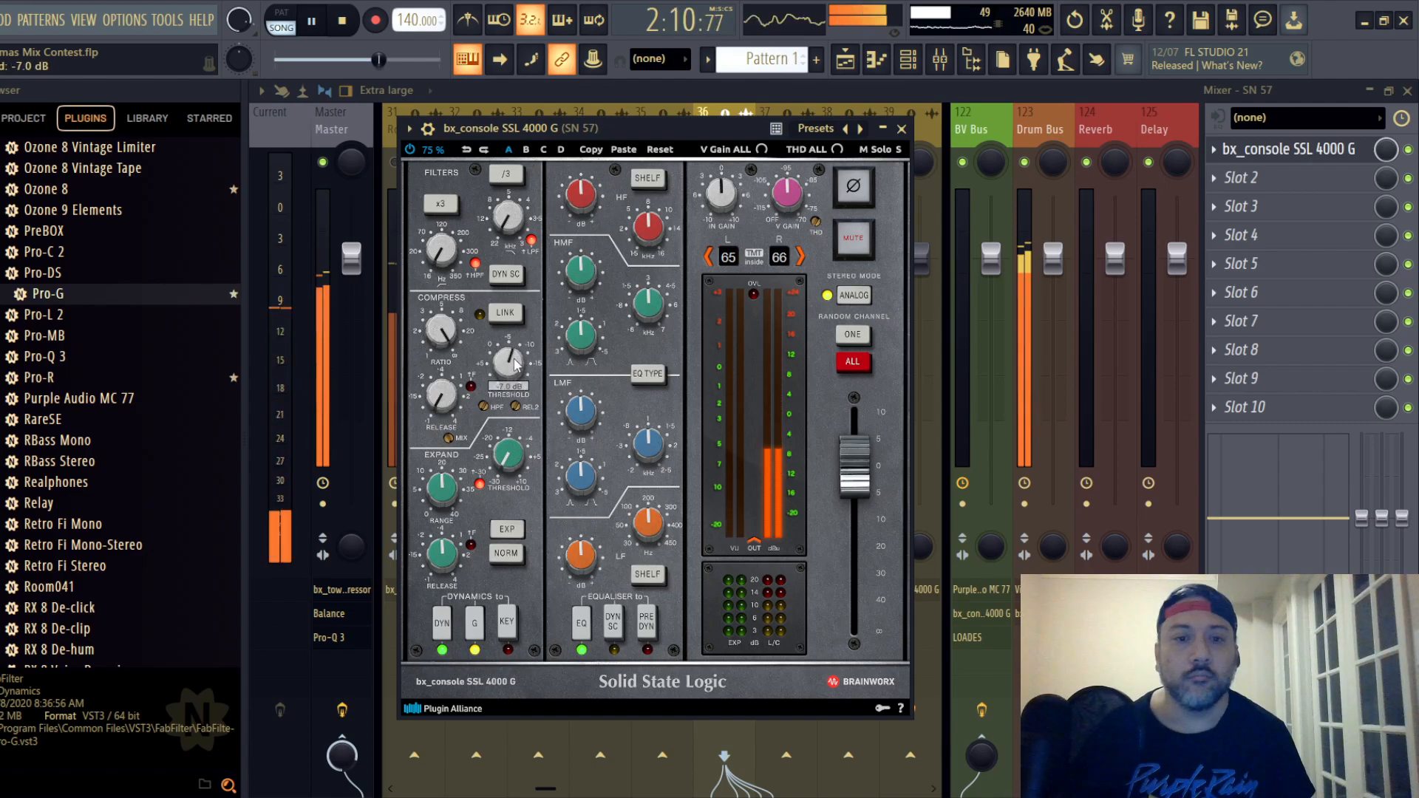
pyautogui.scroll(-2, 515, 364)
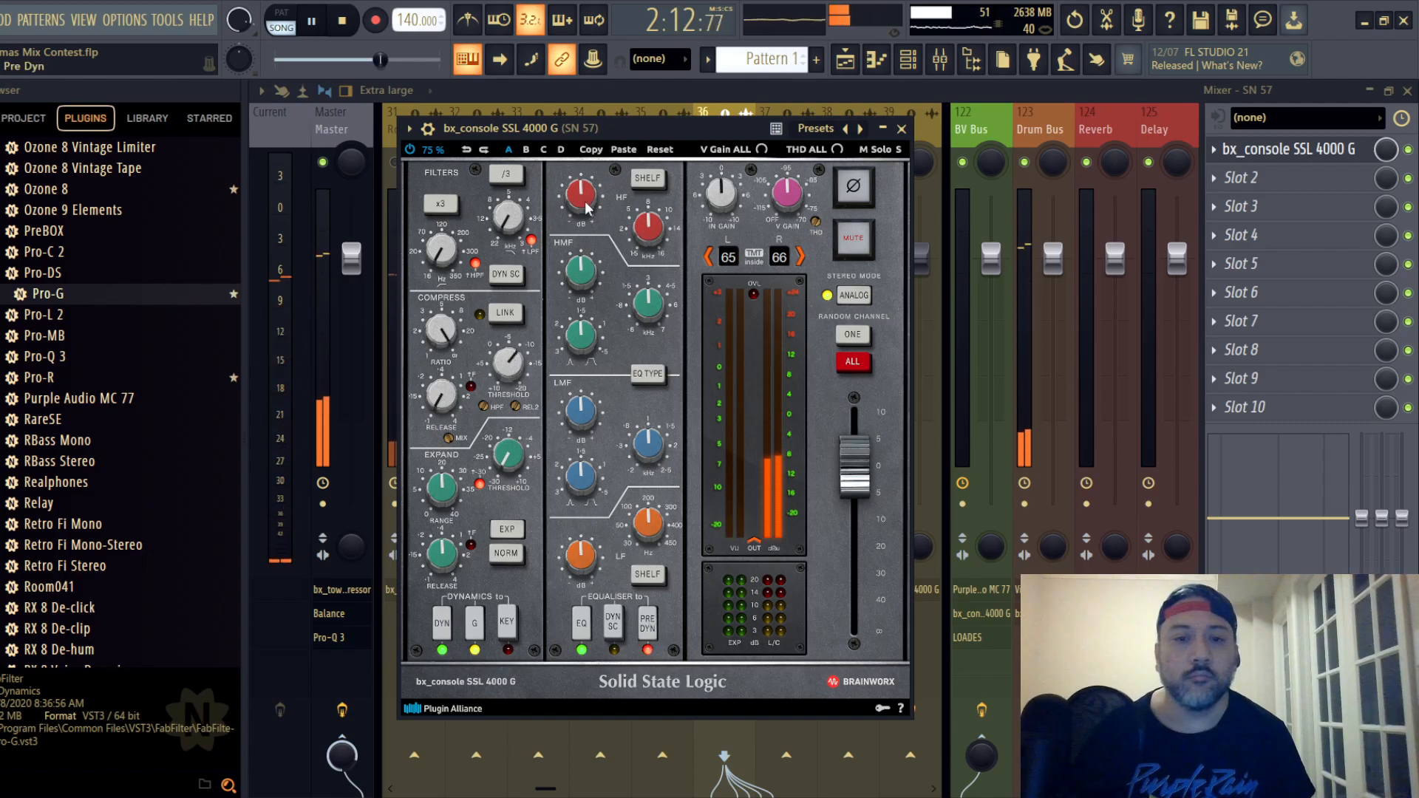
# - Shape the SN 57 strip's EQ by boosting the HF gain, cutting the LF gain, and adjusting the HMF gain
pyautogui.scroll(2, 588, 198)
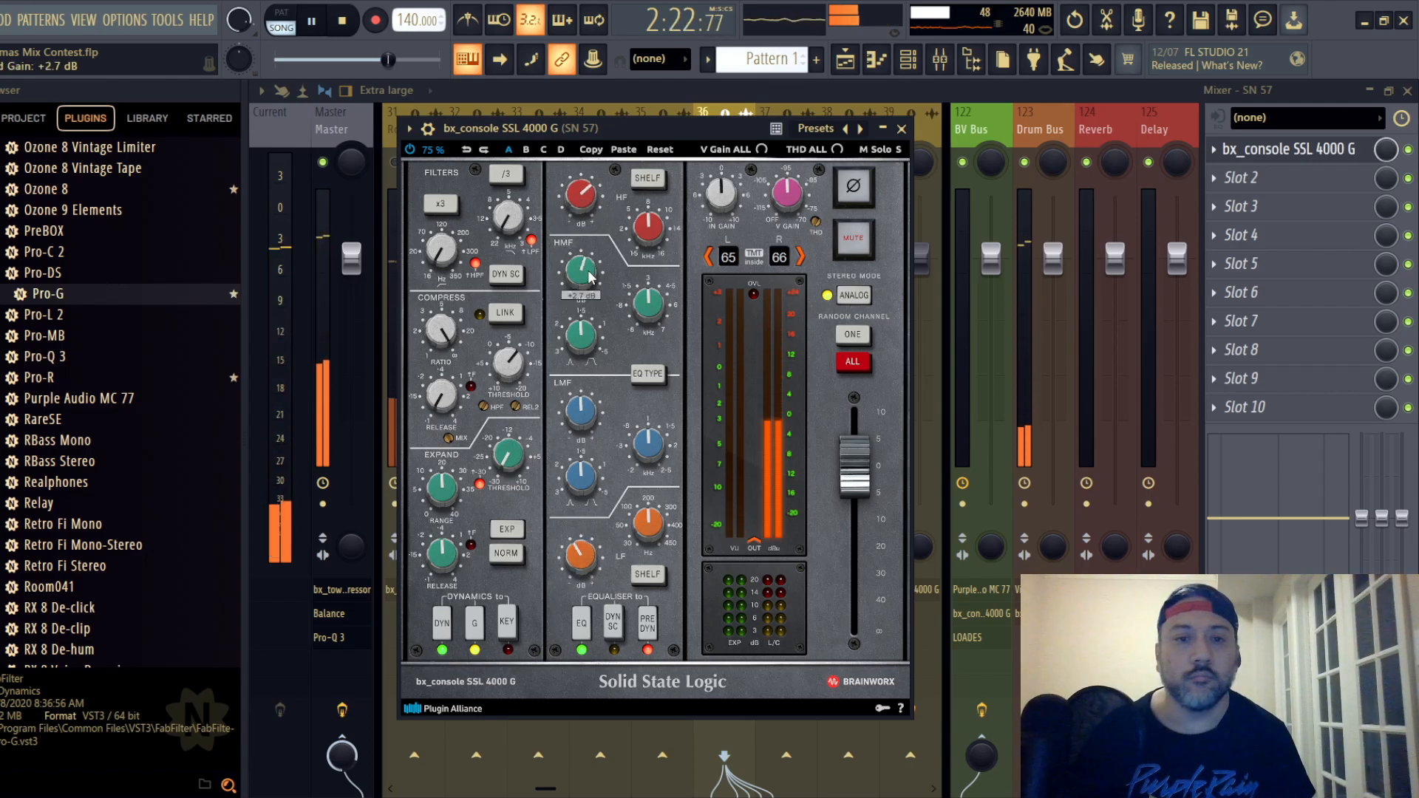
pyautogui.scroll(-3, 590, 277)
pyautogui.click(901, 129)
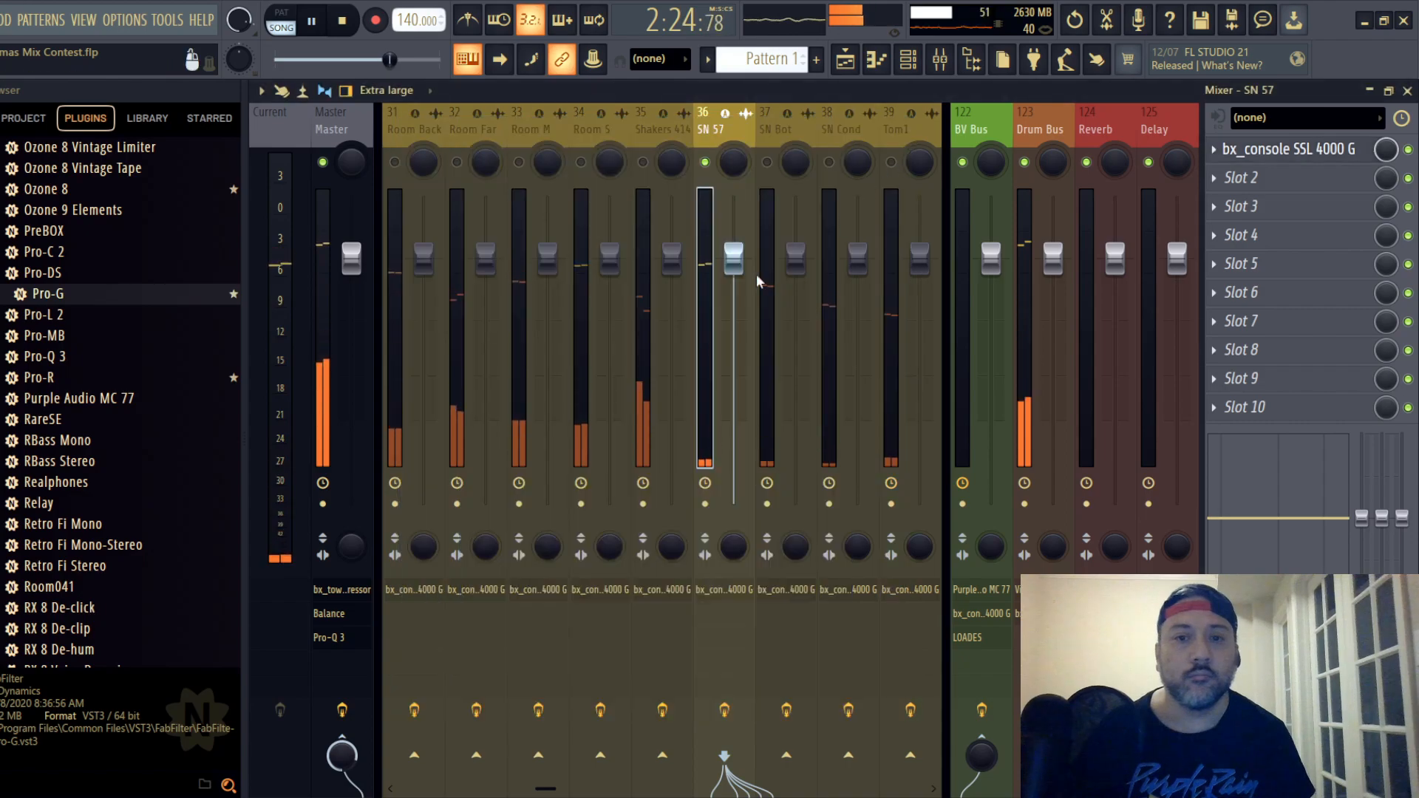
# - Set the SN 57 mixer fader to -0.6 dB and check the track's SSL strip settings
pyautogui.moveTo(733, 258); pyautogui.dragTo(733, 266)
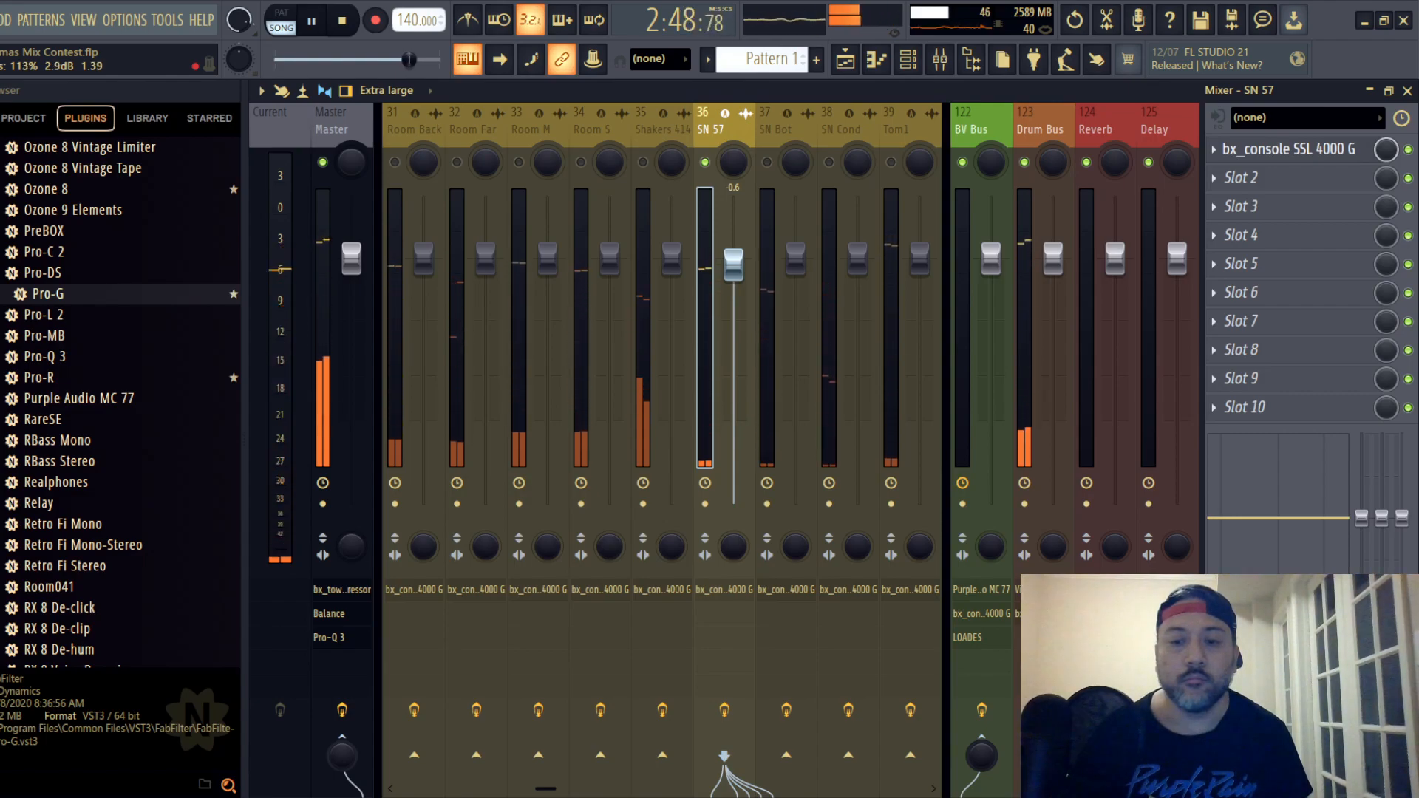
pyautogui.click(1289, 149)
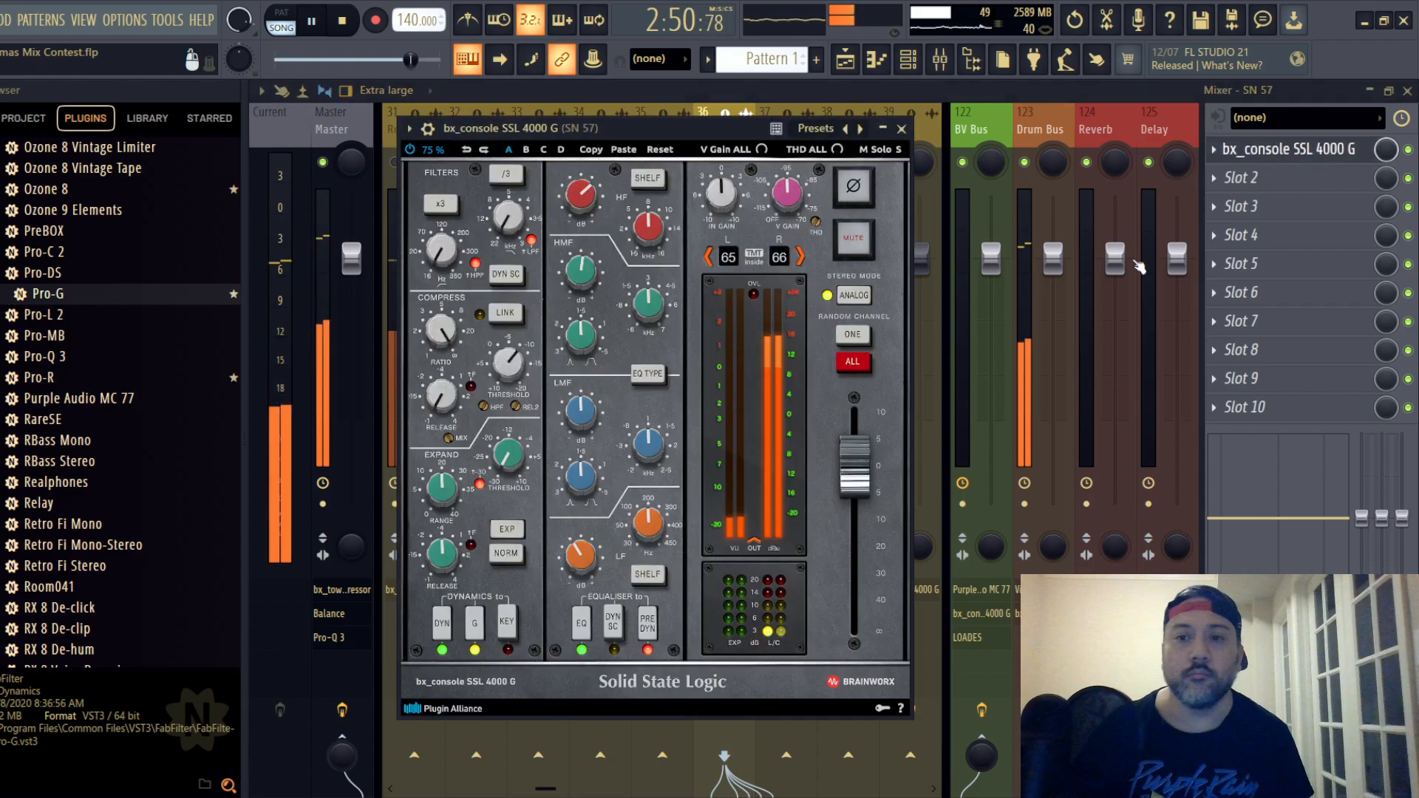
pyautogui.click(900, 130)
# - On the Drum Bus SSL strip, boost the HF gain and set the HMF gain to +1.3 dB
pyautogui.click(1040, 129)
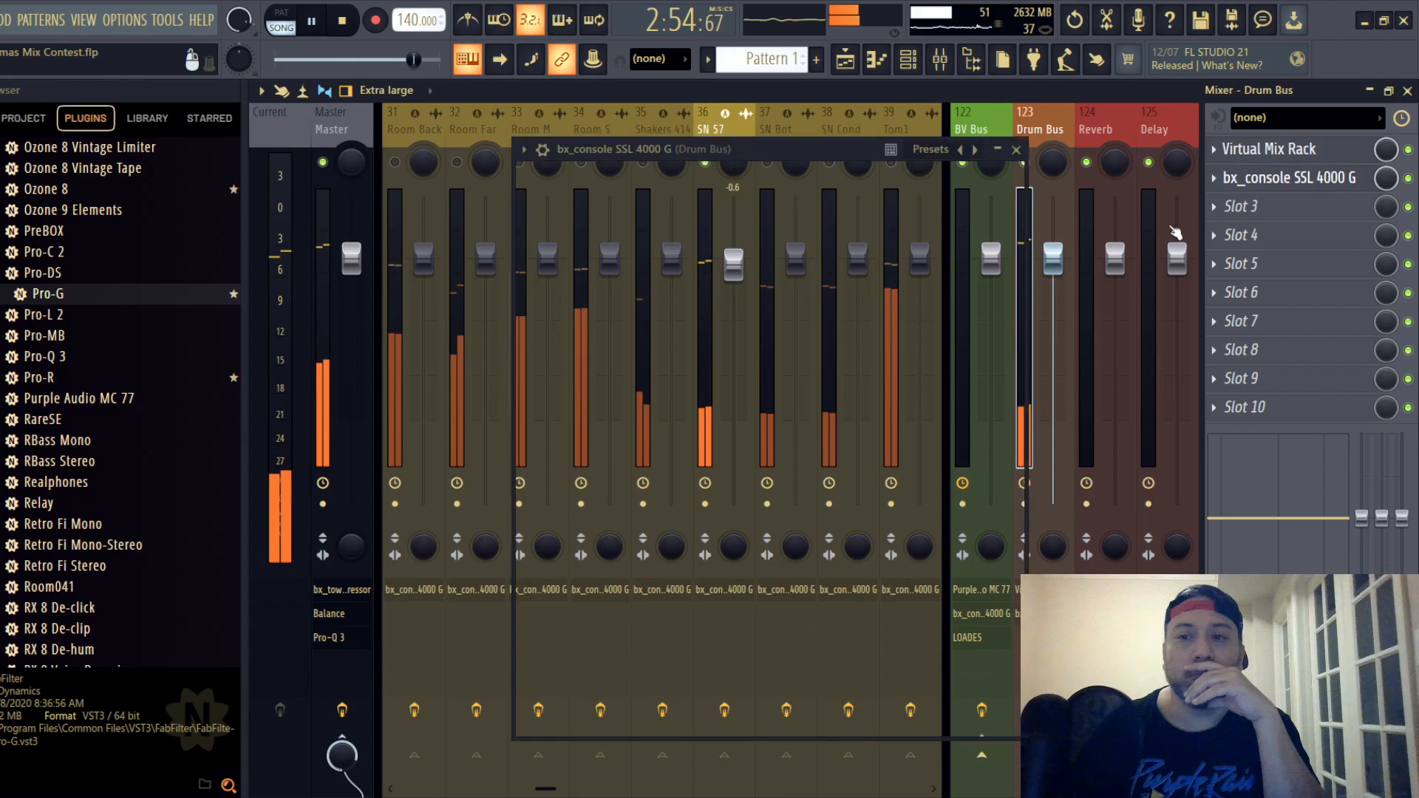
pyautogui.moveTo(699, 222)
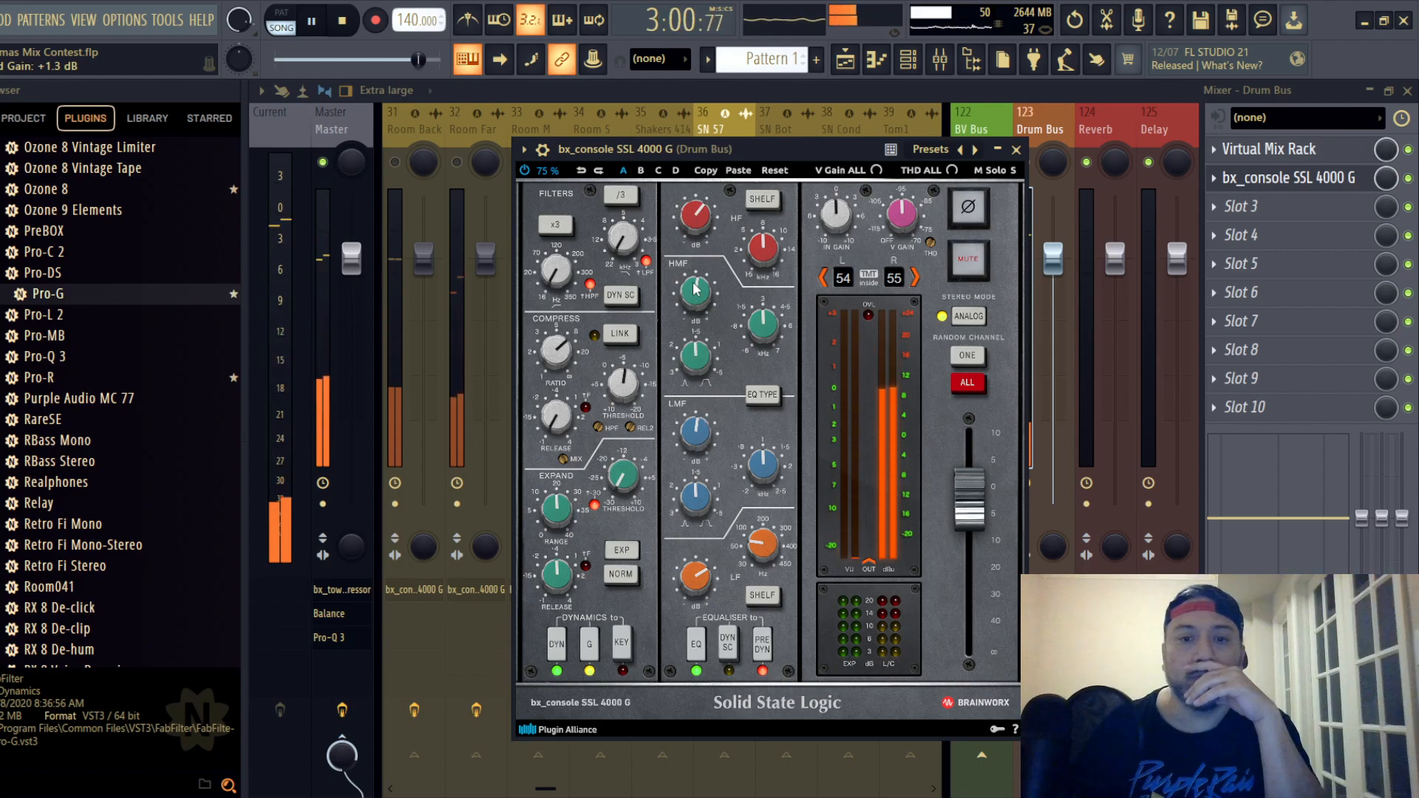
pyautogui.moveTo(696, 289)
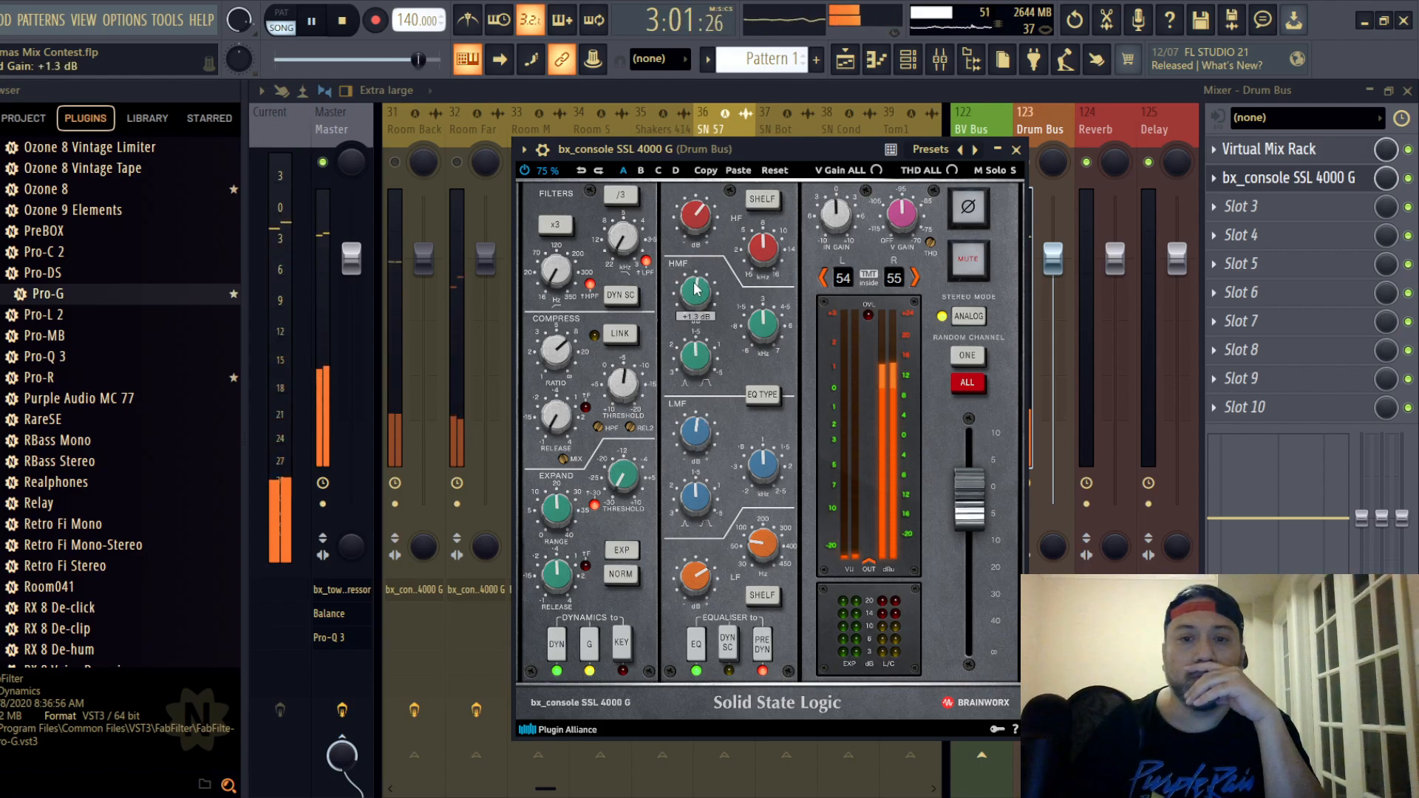
pyautogui.click(1016, 151)
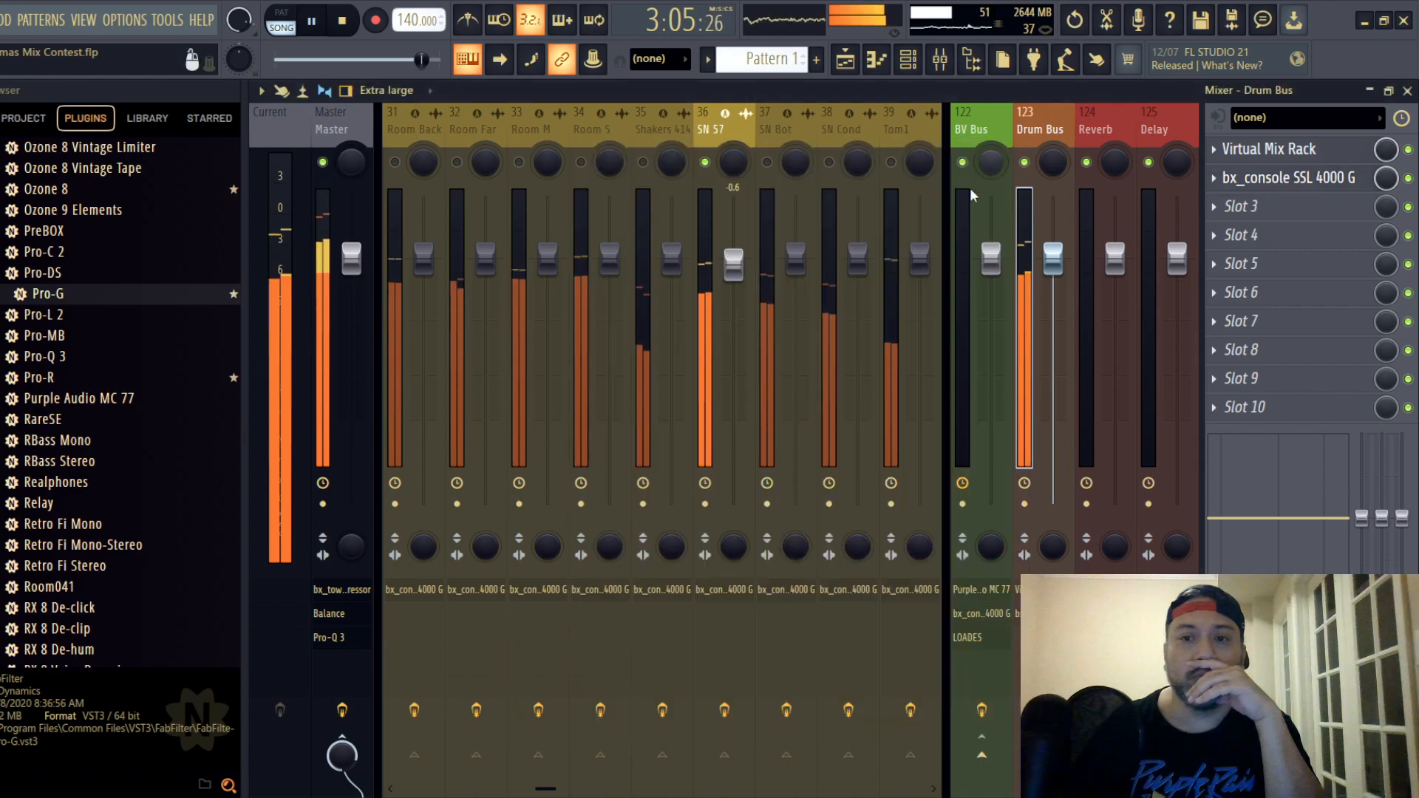
# - Check the SN 57 track, and lower the output fader on the Drum Bus SSL strip
pyautogui.click(717, 127)
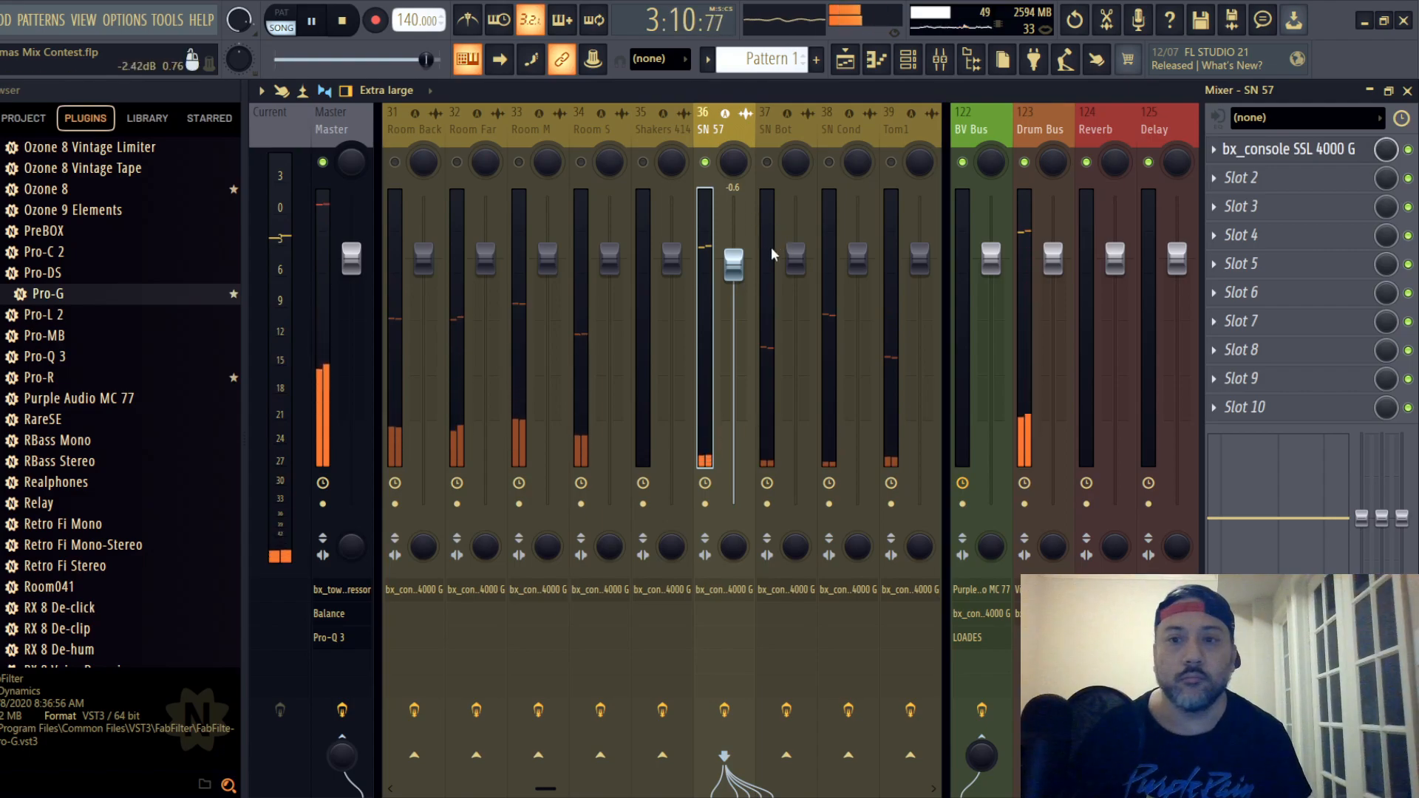
pyautogui.click(1049, 273)
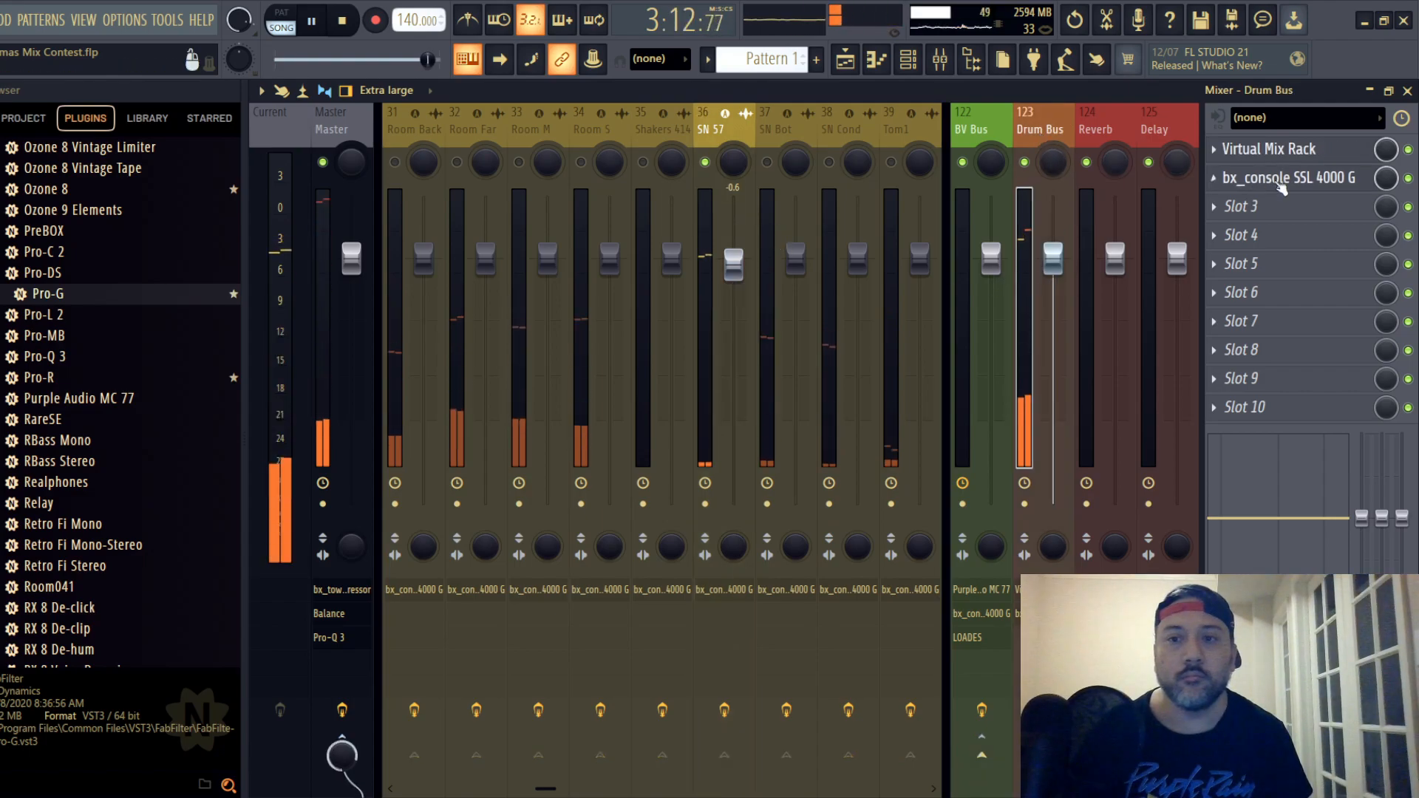
pyautogui.click(1259, 181)
pyautogui.moveTo(972, 507); pyautogui.dragTo(974, 517)
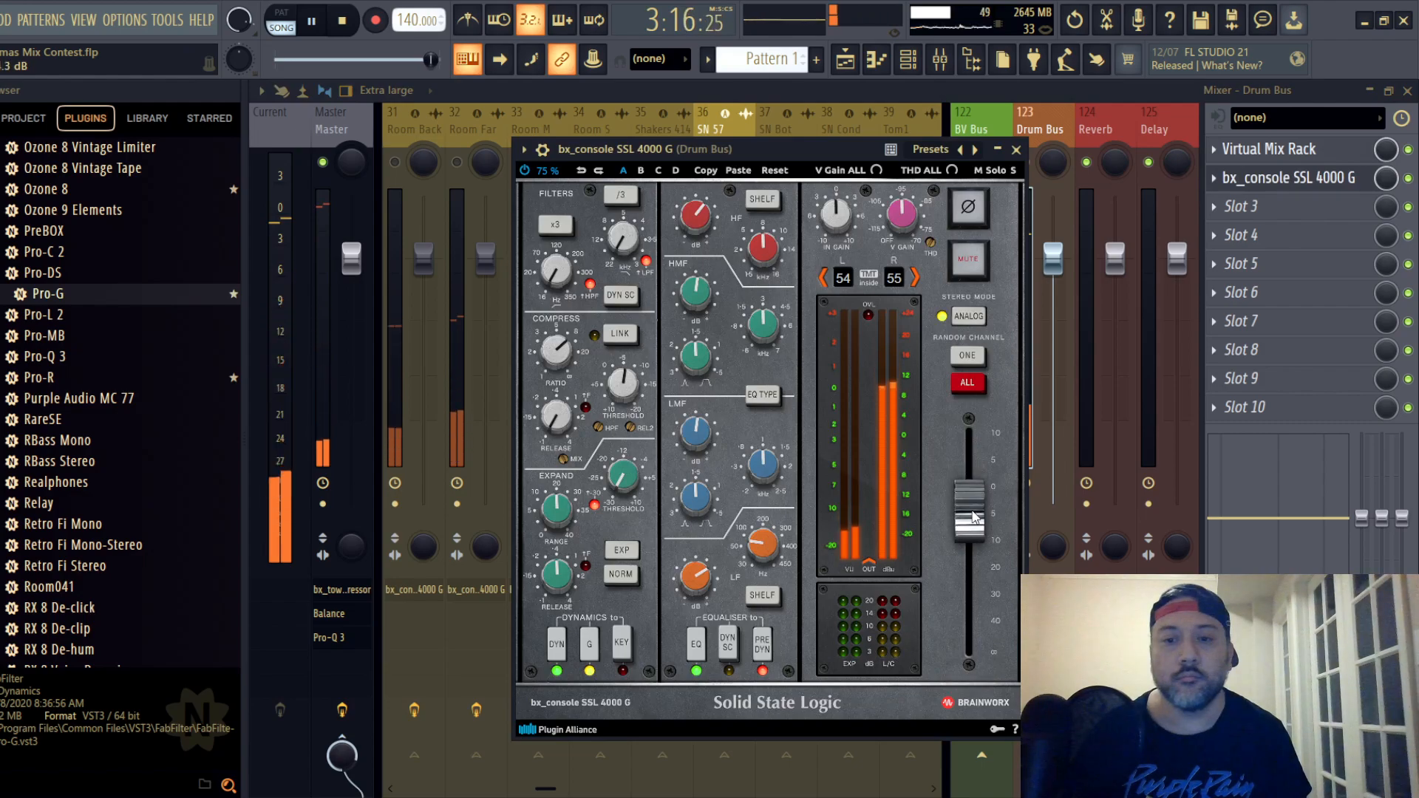
# - Unmute the SN Bot track and switch the EQ type on its SSL strip
pyautogui.click(1016, 150)
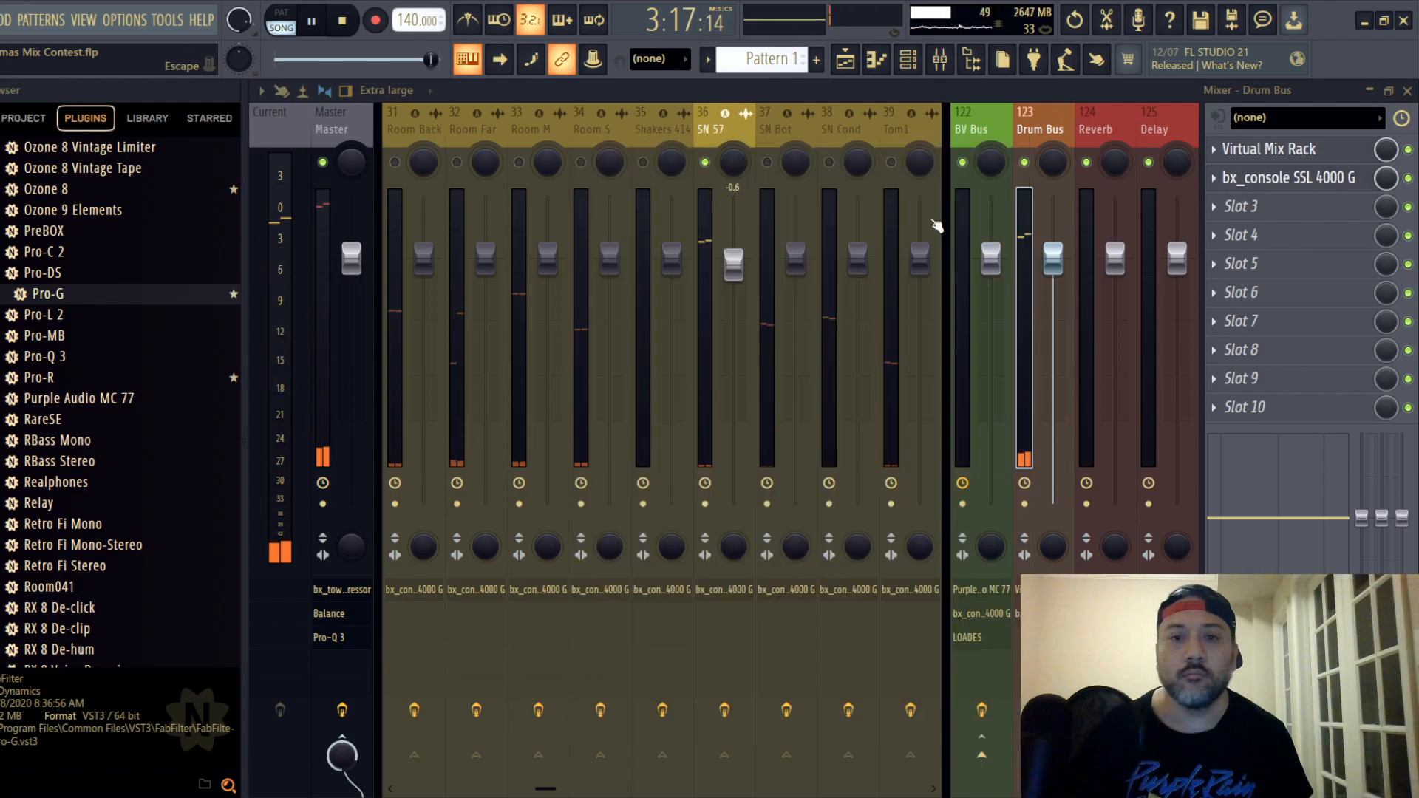
pyautogui.click(767, 163)
pyautogui.click(778, 131)
pyautogui.click(1269, 156)
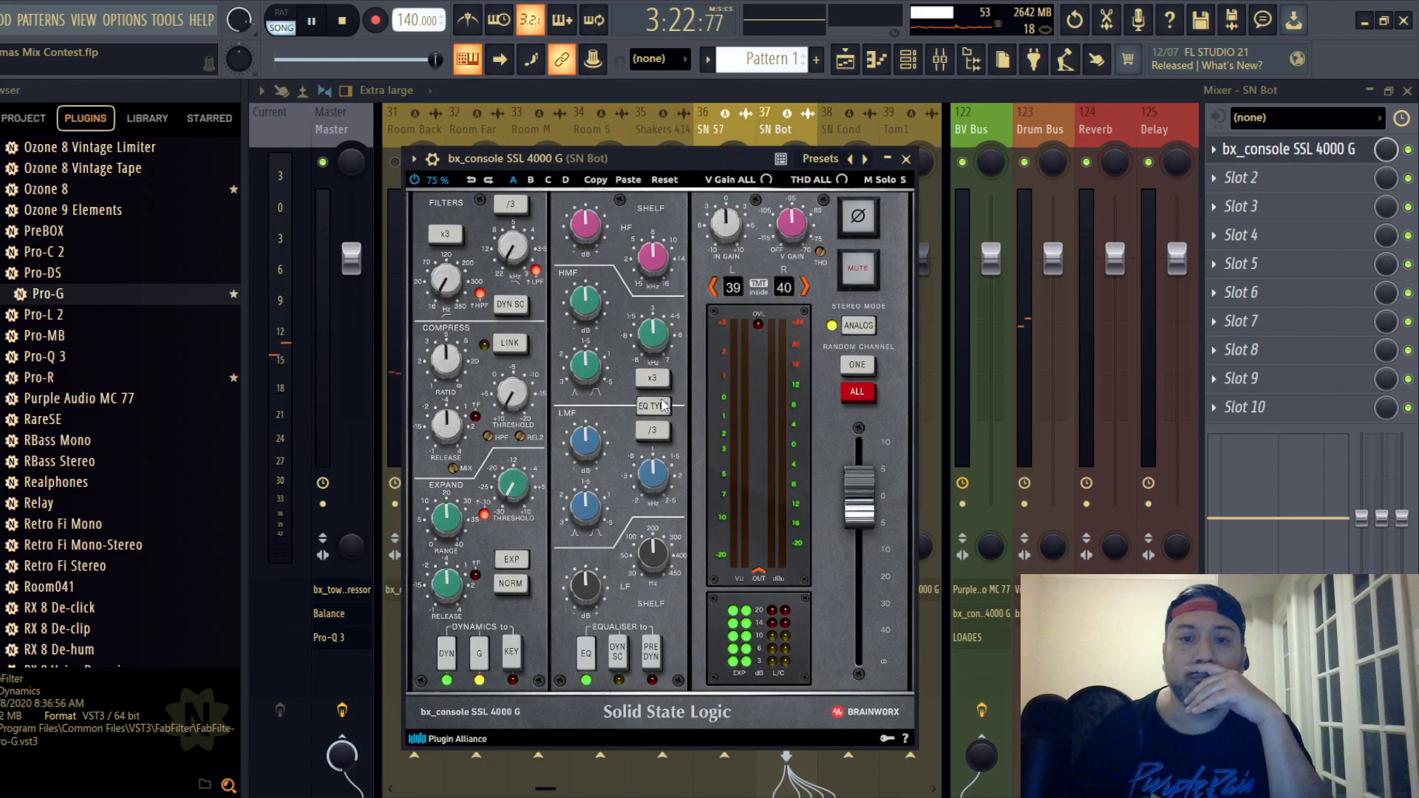
pyautogui.click(662, 404)
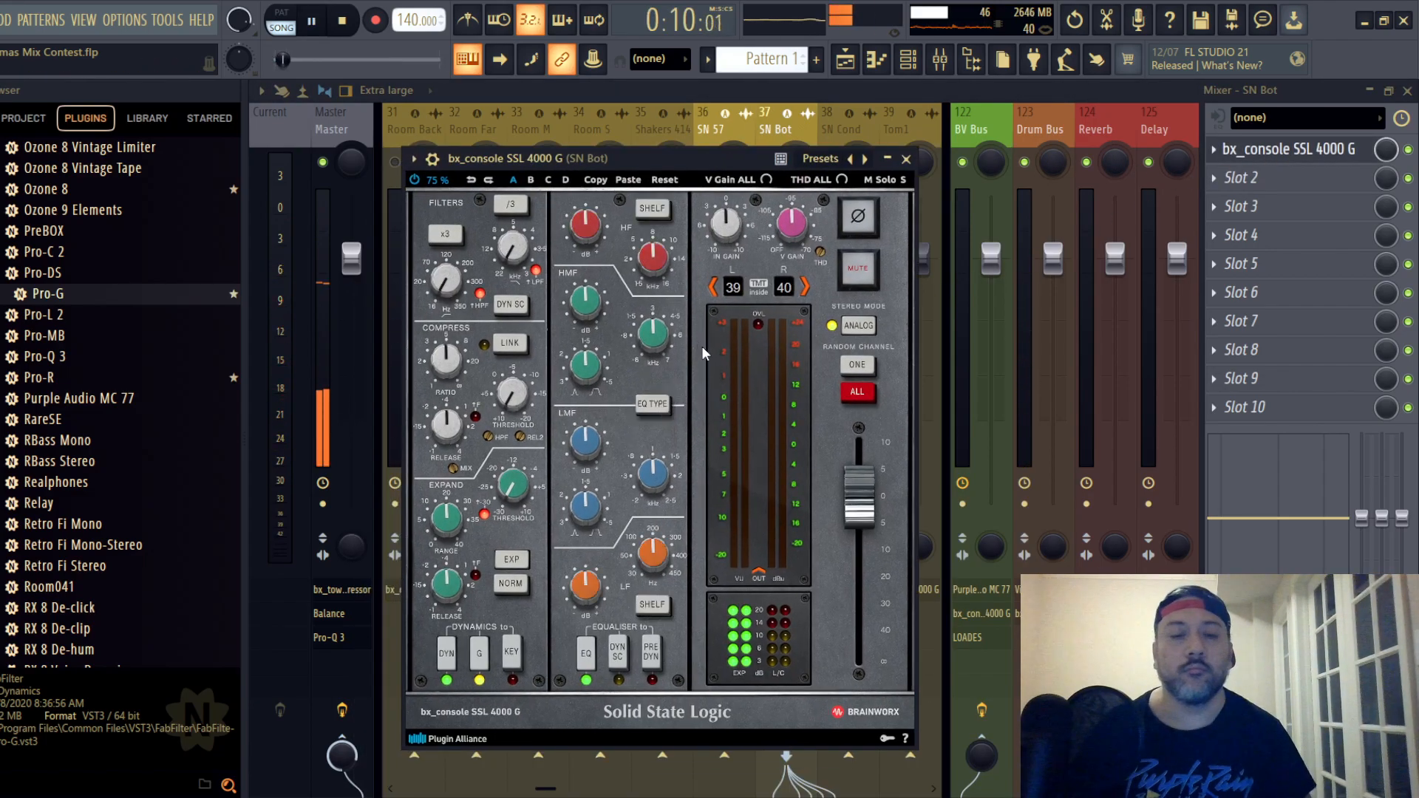
# - On the SN Bot strip, set the compressor to maximum ratio and 0.10 s release, and toggle the phase inversion
pyautogui.scroll(5, 448, 362)
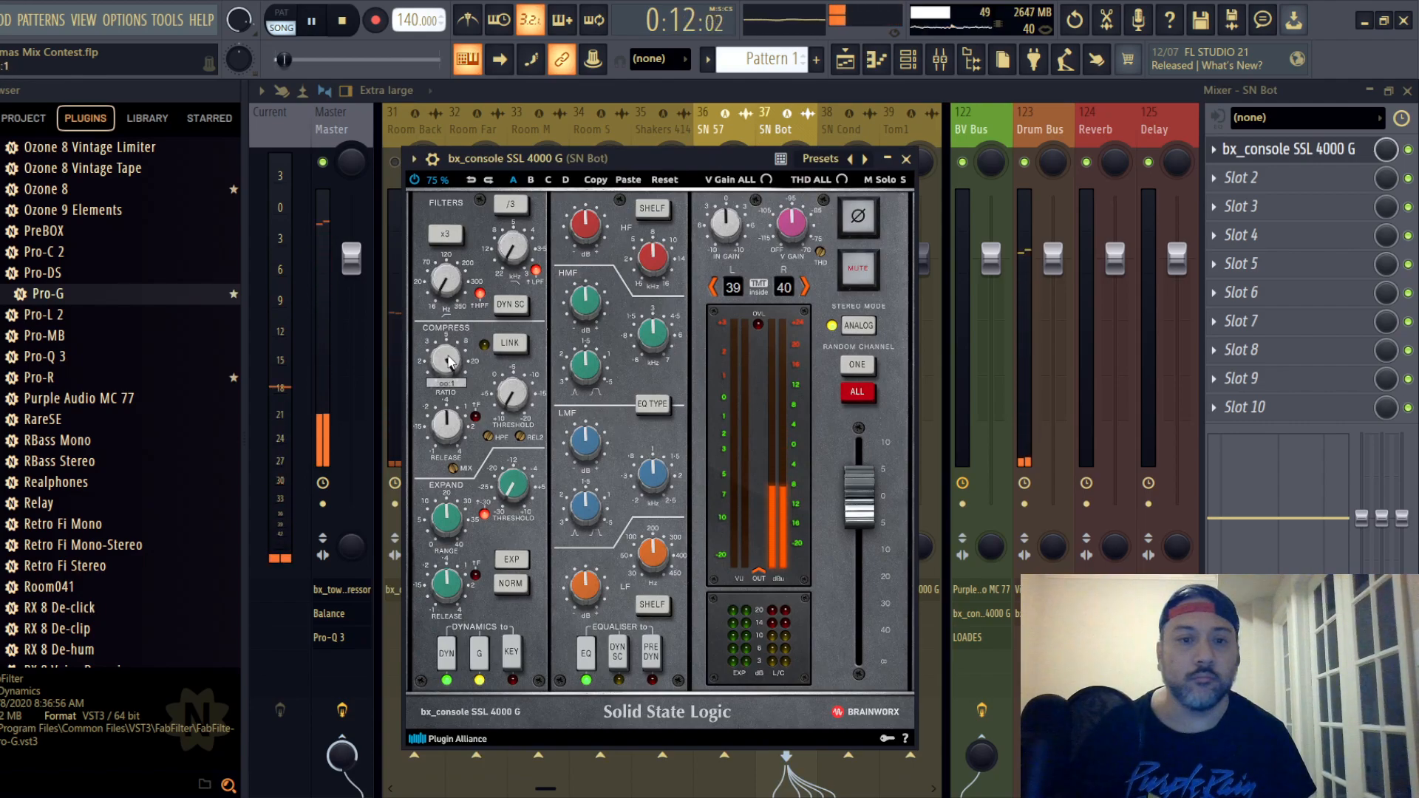
pyautogui.scroll(-5, 453, 431)
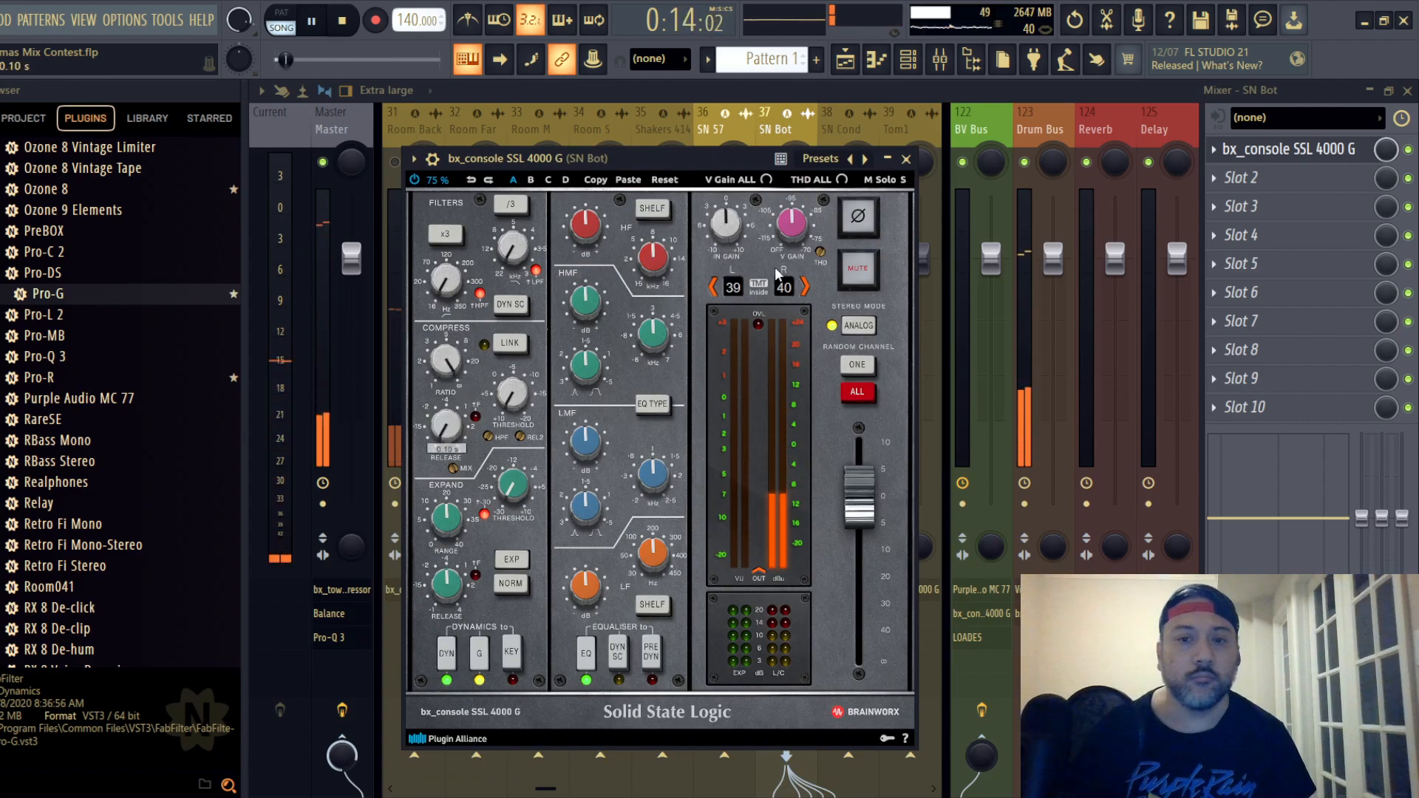
pyautogui.click(856, 222)
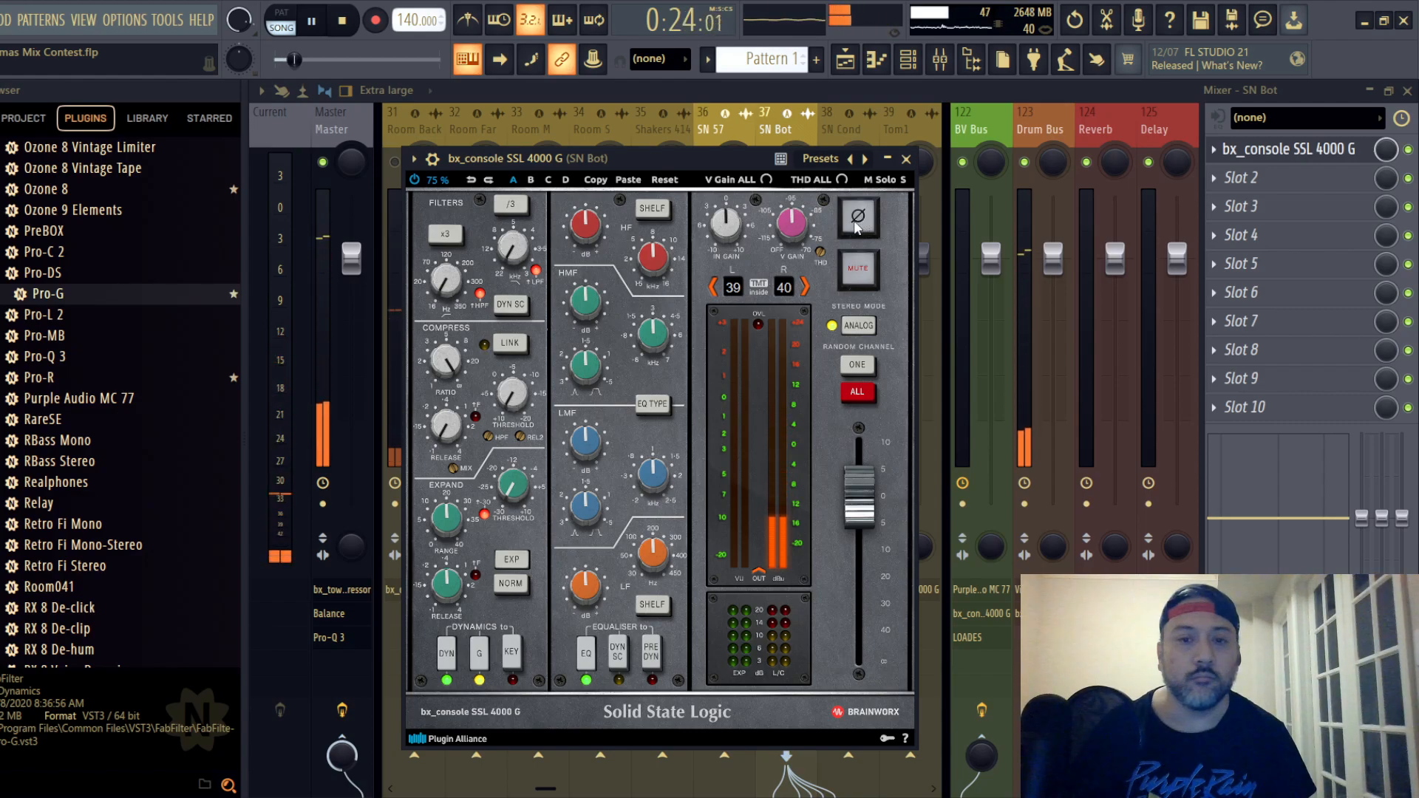
# - Lower the compressor threshold on the SN Bot strip to -20.0 dB
pyautogui.scroll(-7, 507, 399)
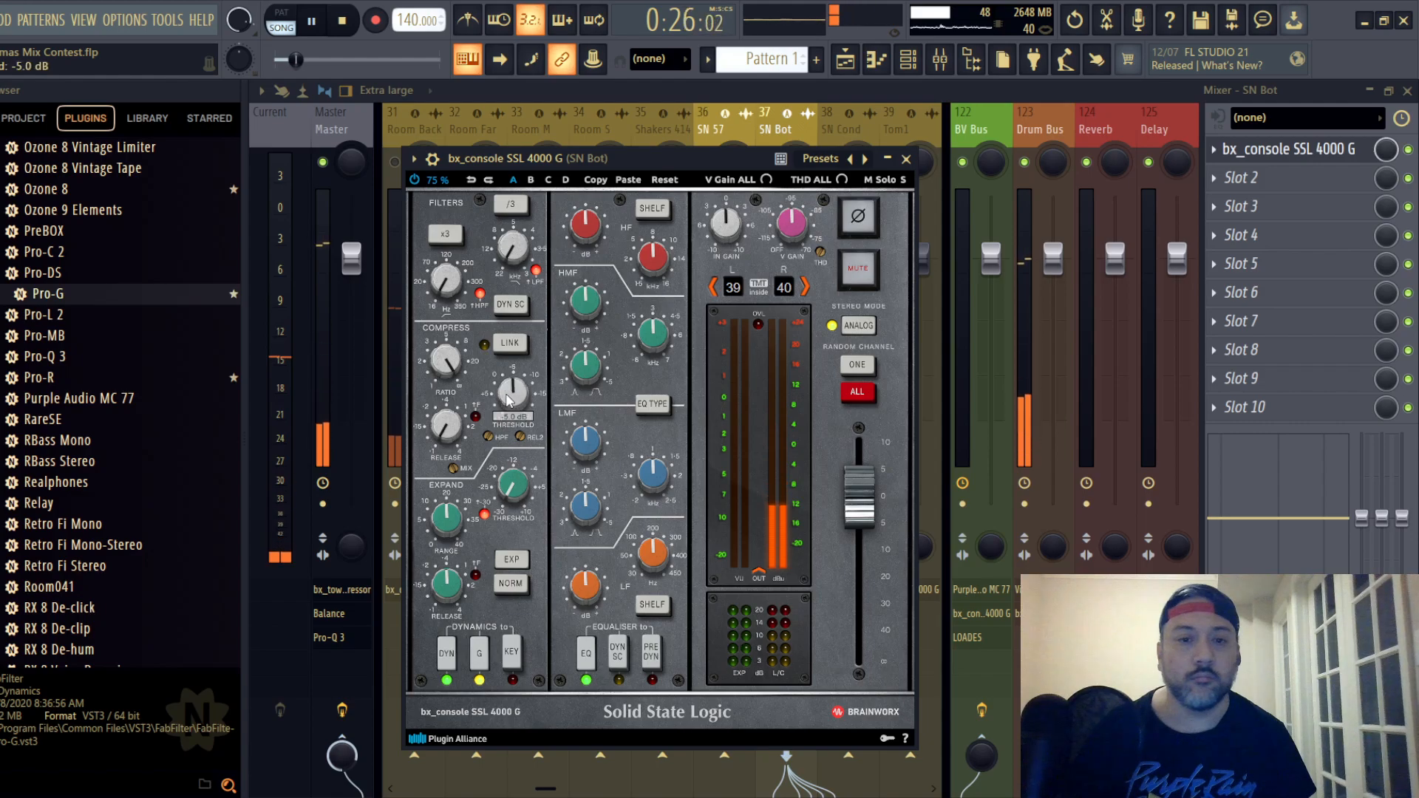
pyautogui.scroll(-2, 507, 400)
pyautogui.scroll(-1, 515, 394)
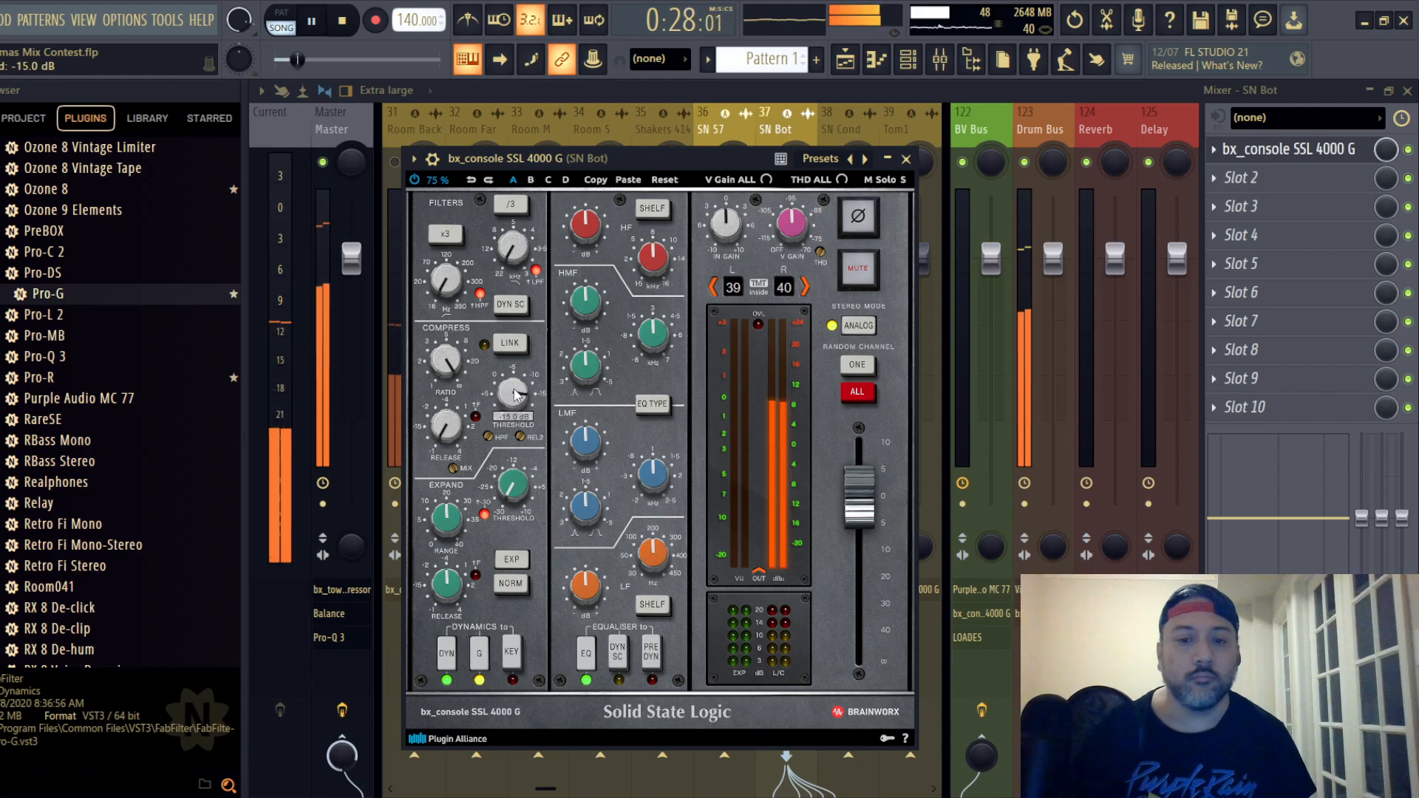
pyautogui.scroll(-2, 515, 394)
pyautogui.scroll(-1, 515, 394)
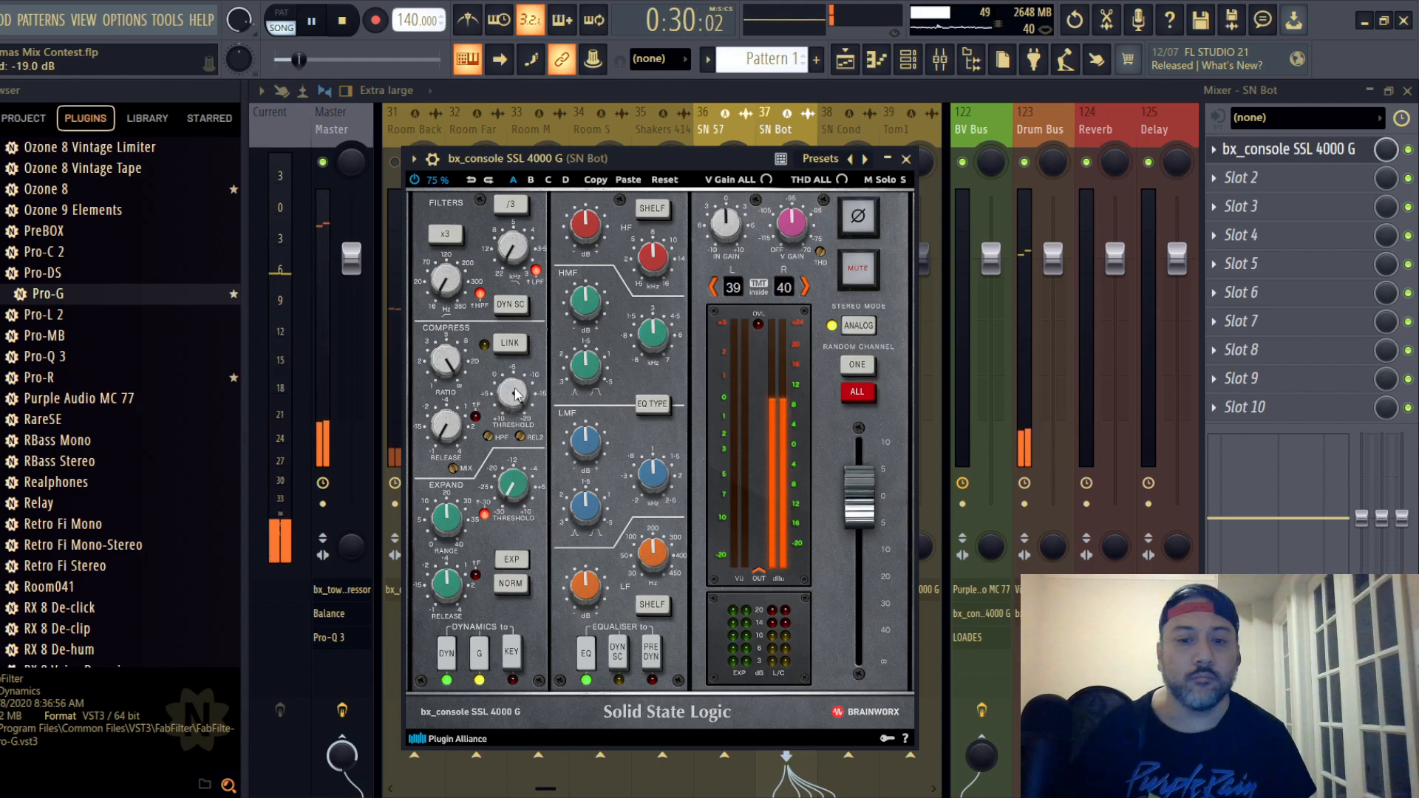
pyautogui.scroll(-1, 515, 394)
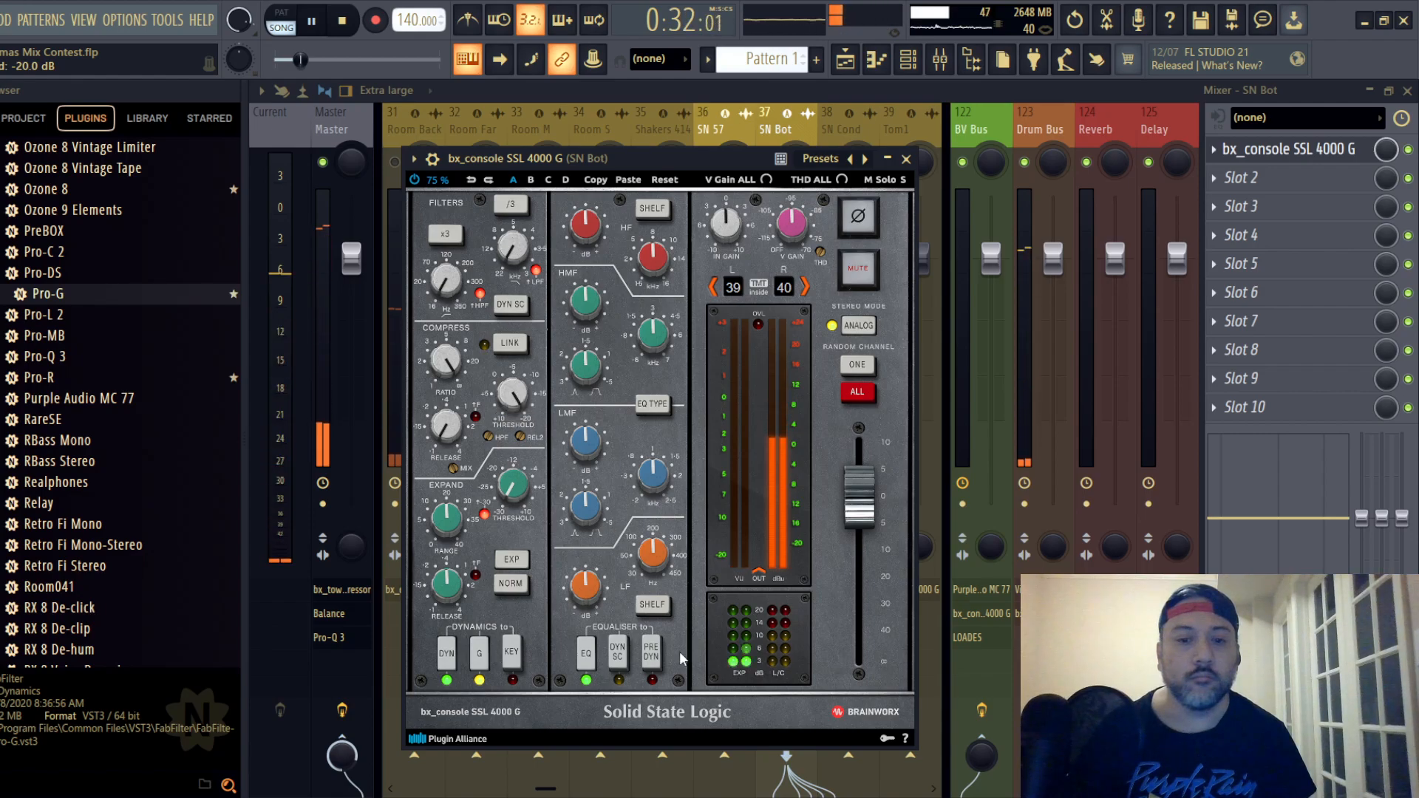
# - Put the SN Bot EQ before the dynamics, set the HMF gain to +1.3 dB, slightly boost the HF and cut the LF
pyautogui.click(650, 652)
pyautogui.moveTo(595, 238)
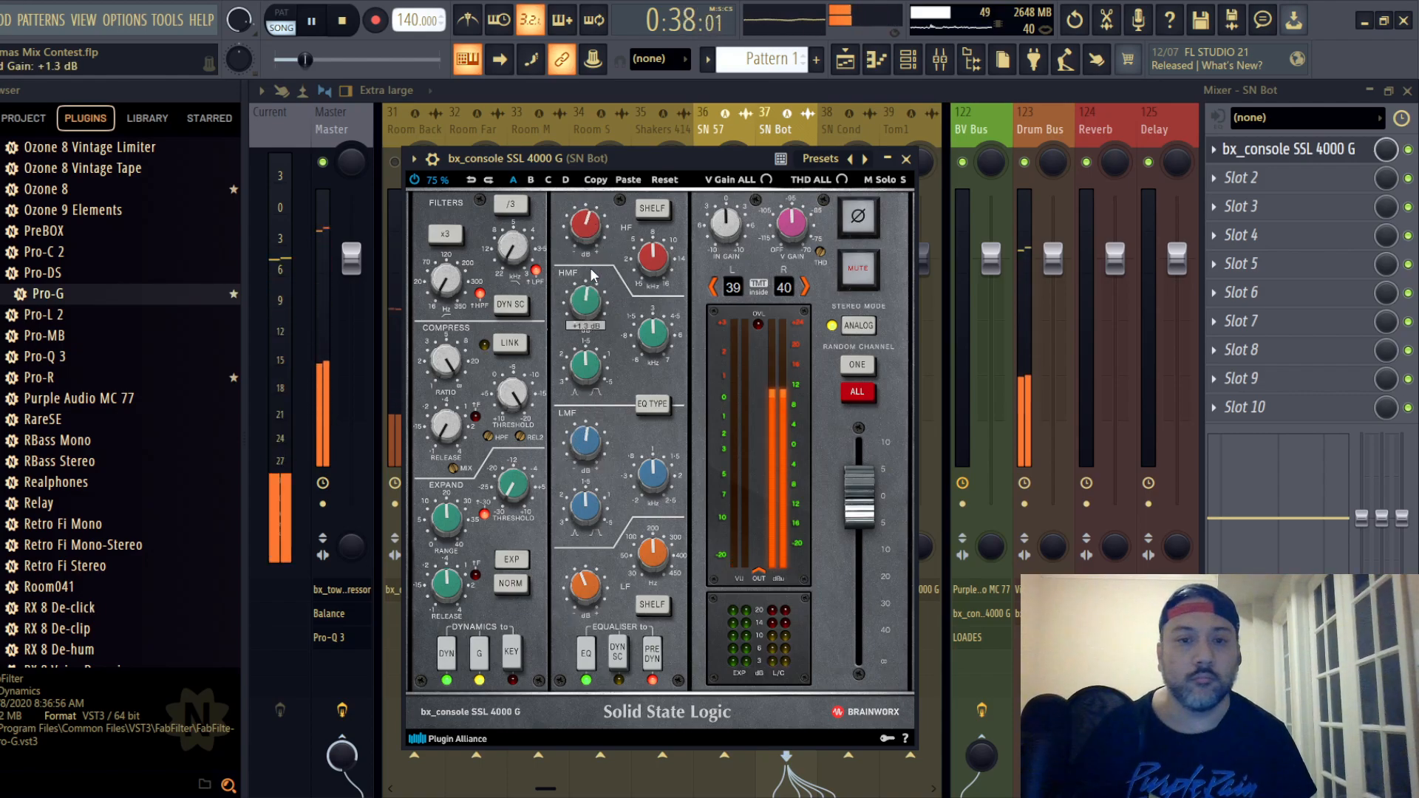
pyautogui.click(906, 159)
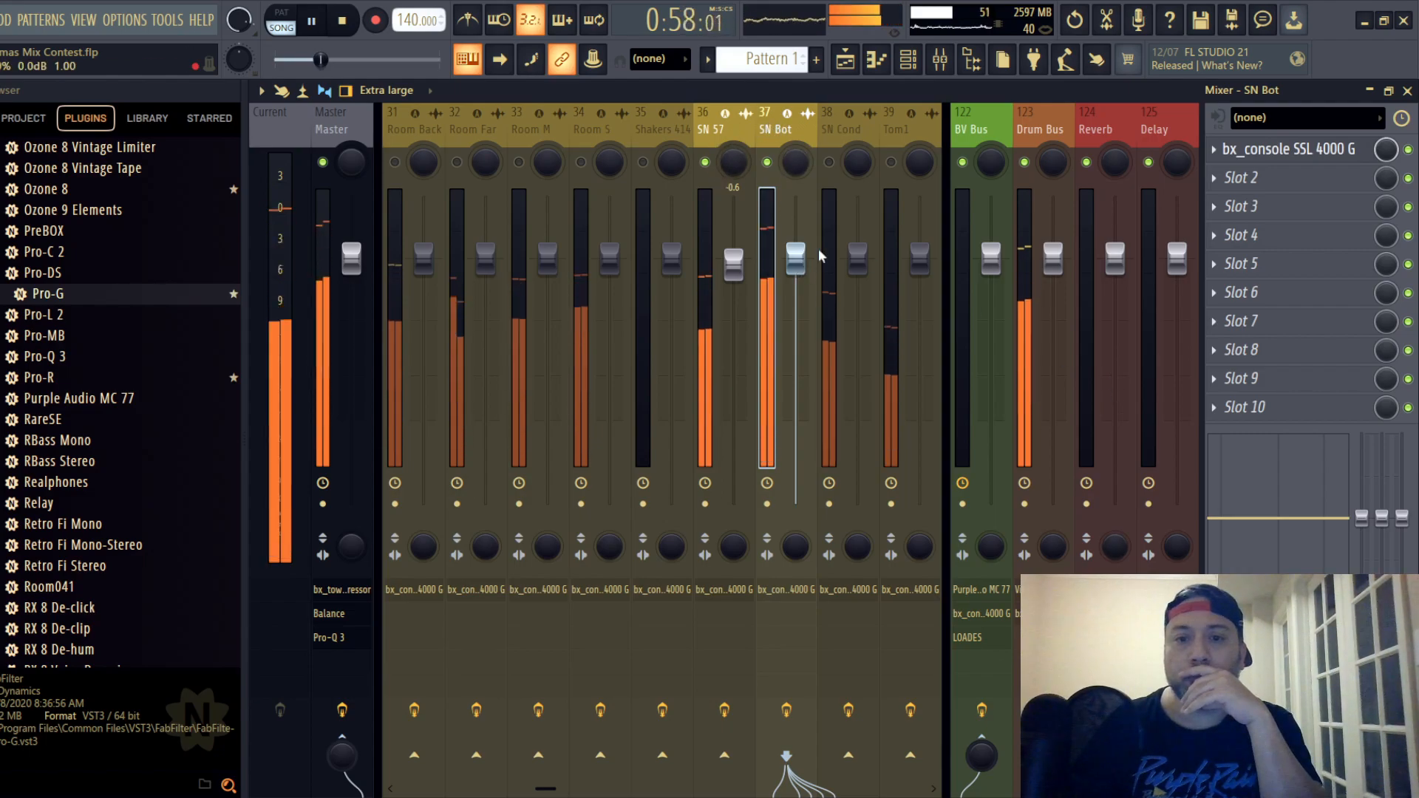
# - Lower the output fader on the SN Bot SSL strip
pyautogui.click(1298, 148)
pyautogui.moveTo(863, 503); pyautogui.dragTo(868, 529)
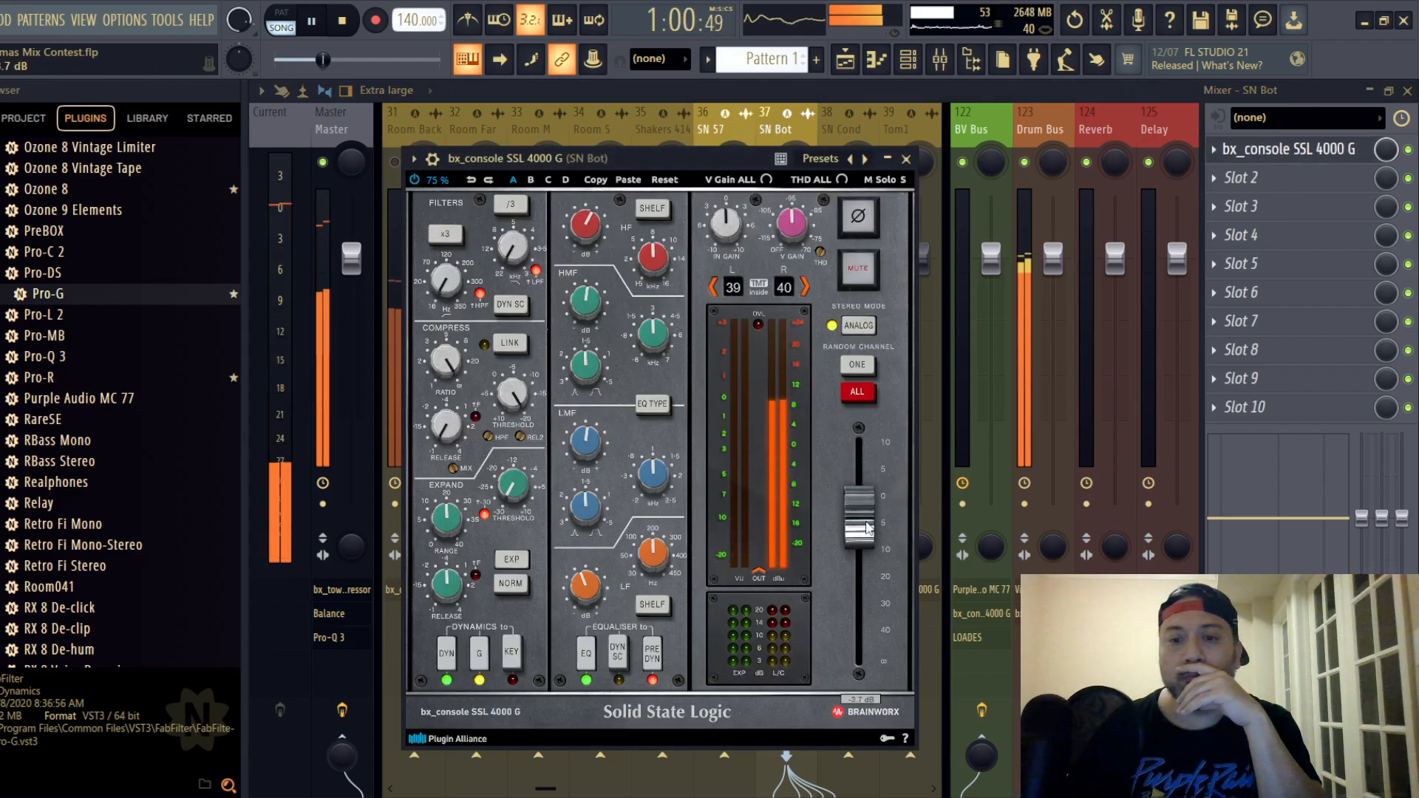
pyautogui.click(907, 160)
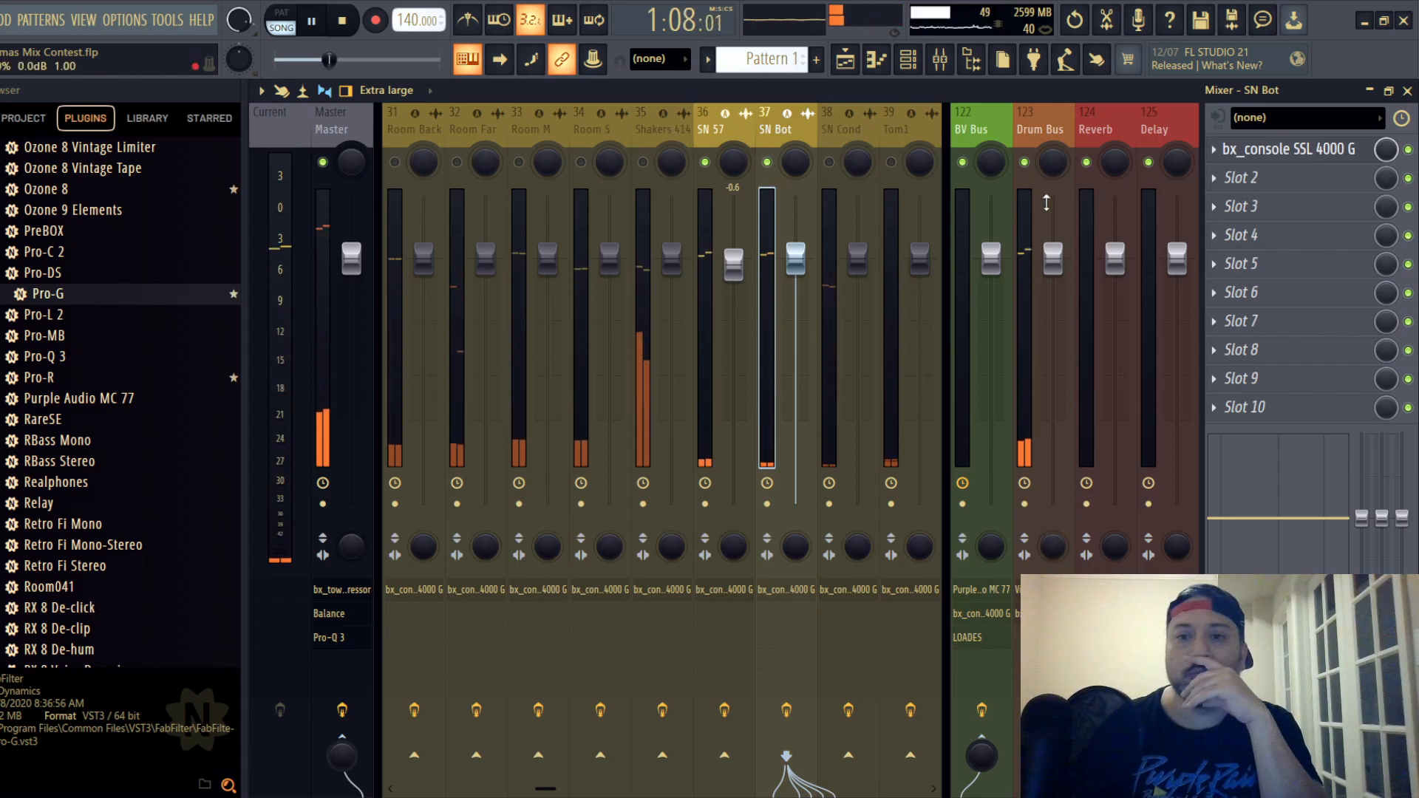
# - Check the Drum Bus SSL strip and the FG-Stress compressor in its Virtual Mix Rack
pyautogui.click(1030, 127)
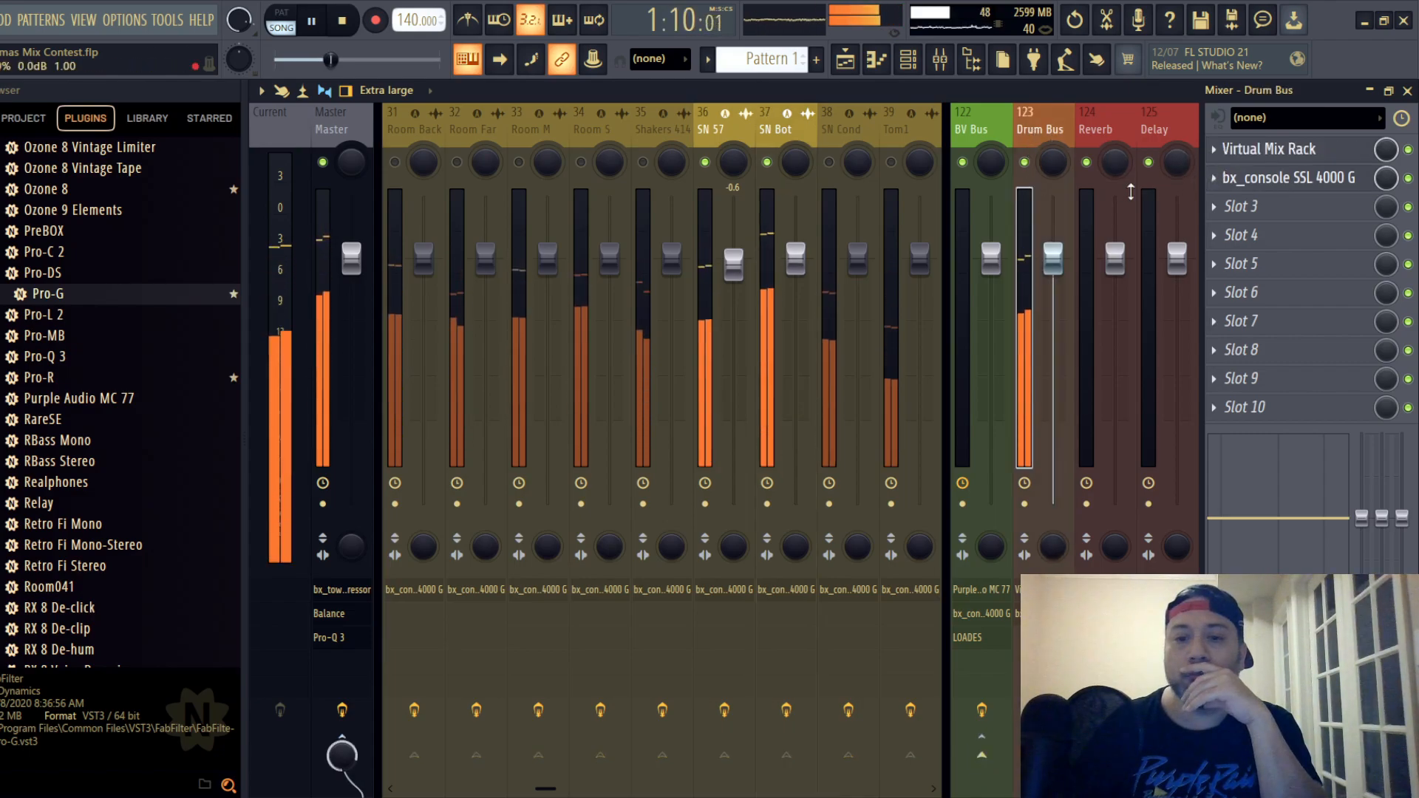
pyautogui.click(789, 129)
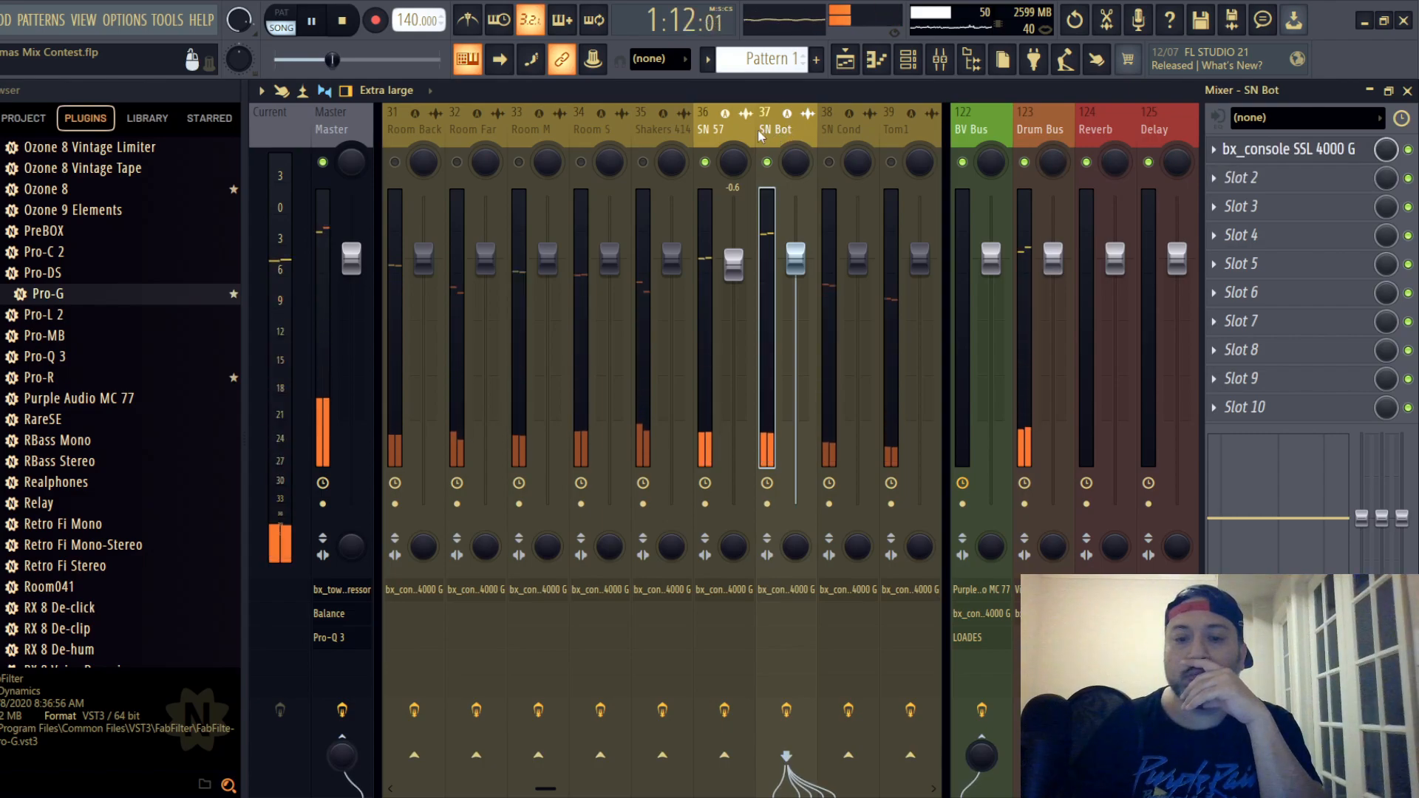
pyautogui.press('Left')
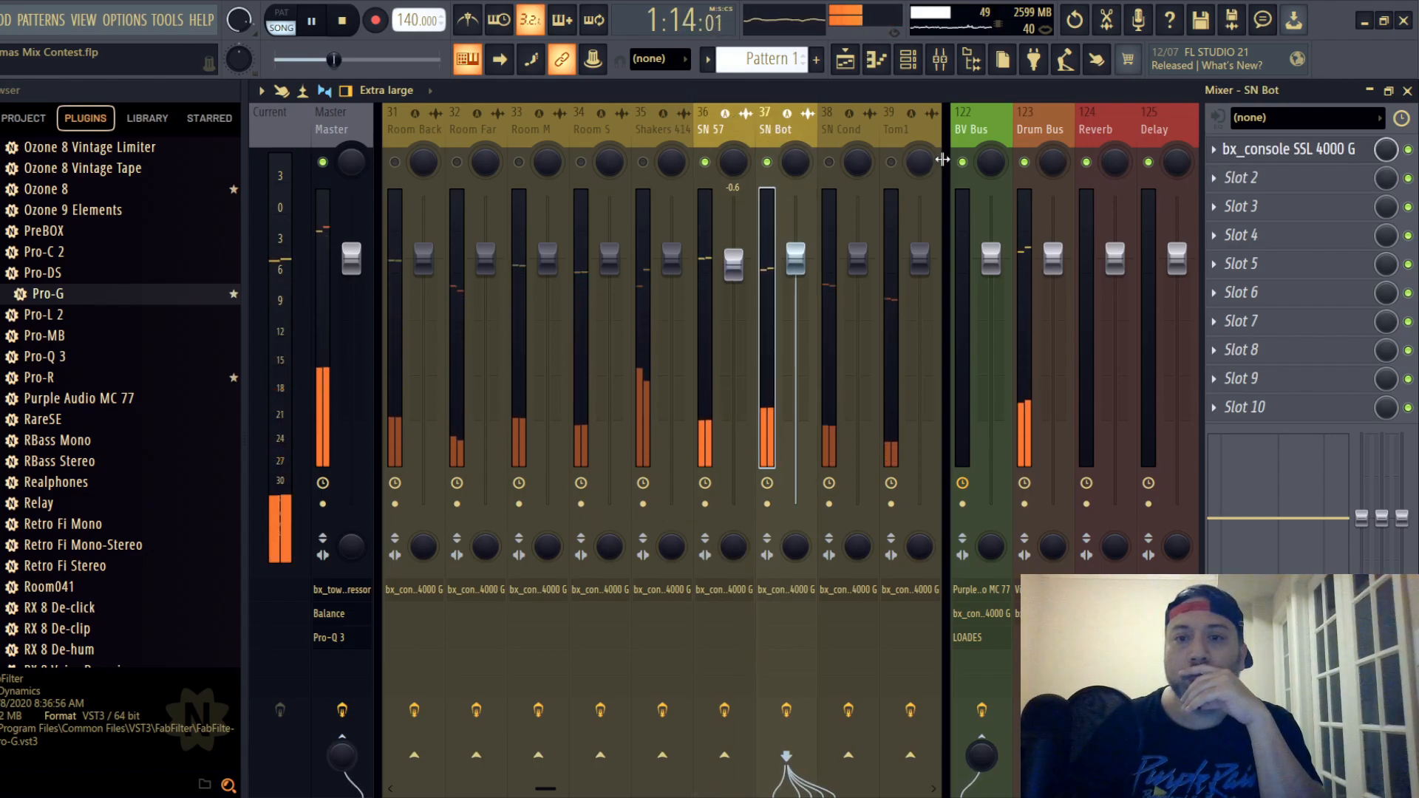
pyautogui.click(1046, 167)
pyautogui.click(1287, 178)
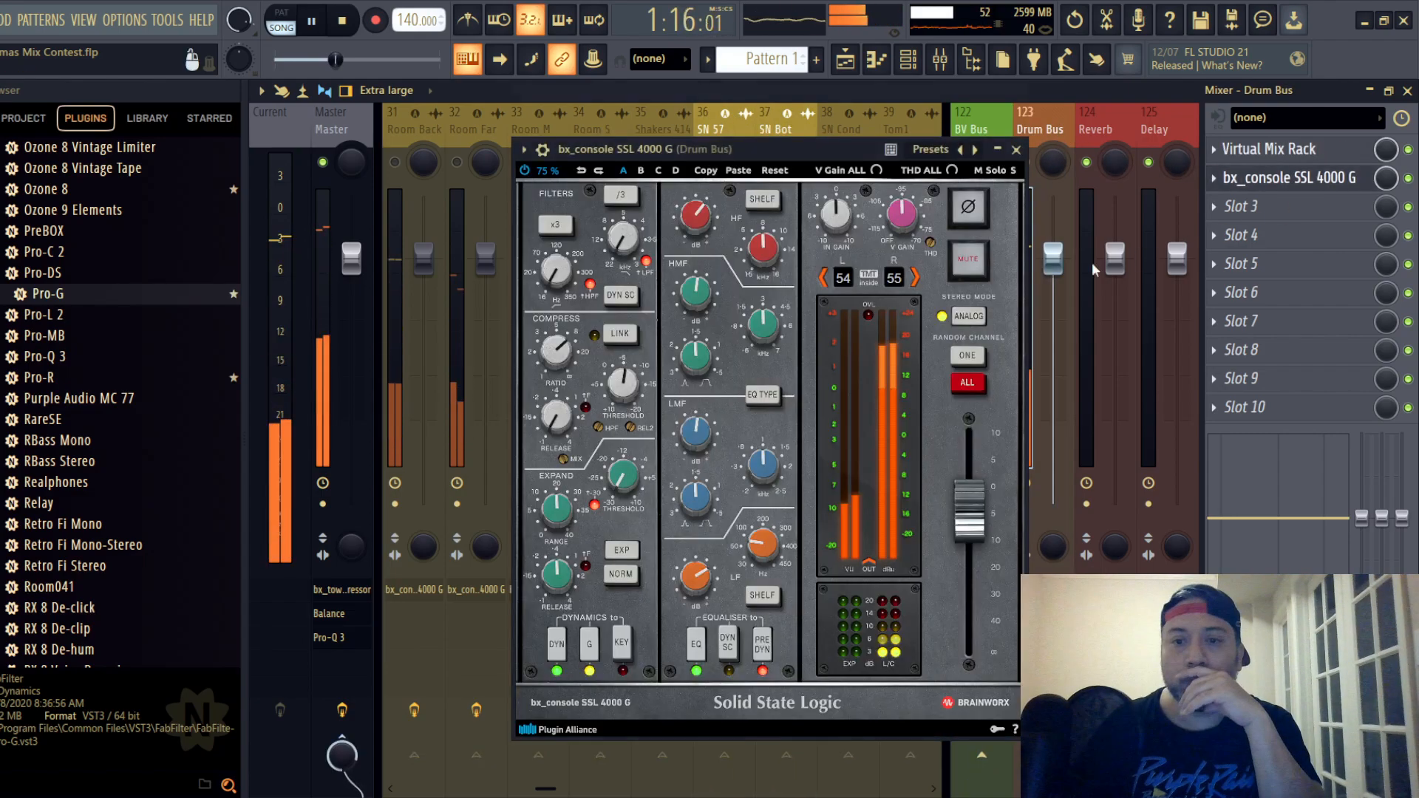
pyautogui.click(1016, 149)
pyautogui.click(1268, 149)
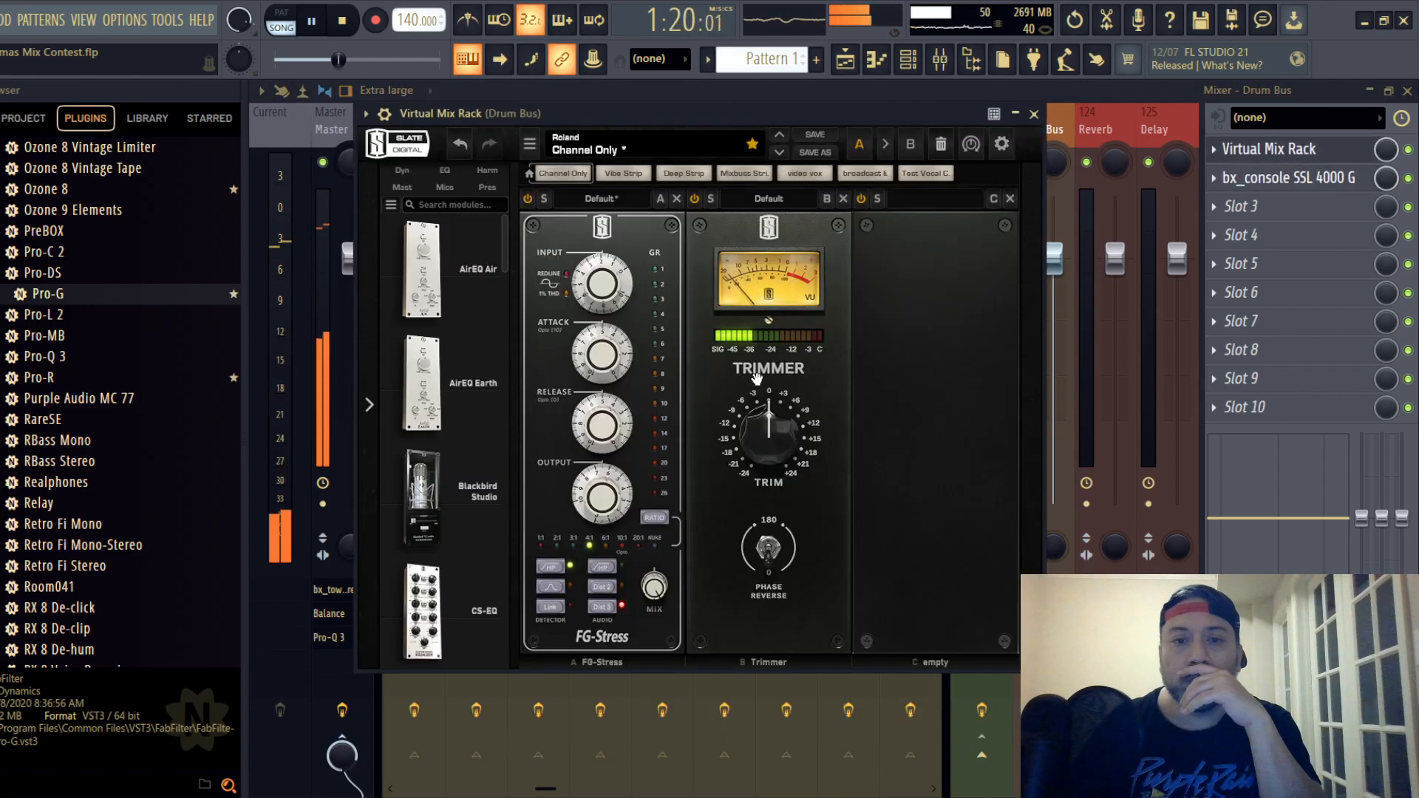
pyautogui.moveTo(600, 286)
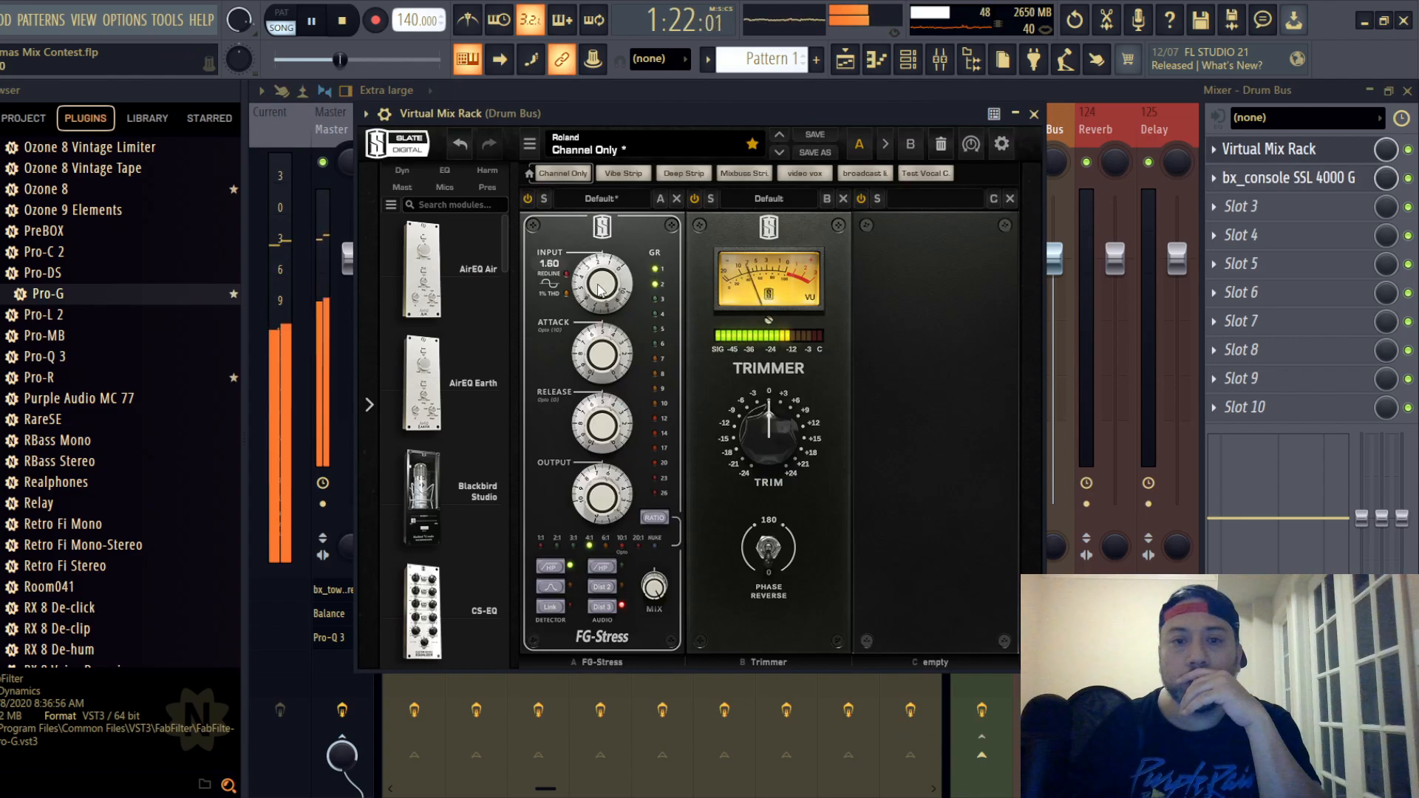
pyautogui.click(1033, 115)
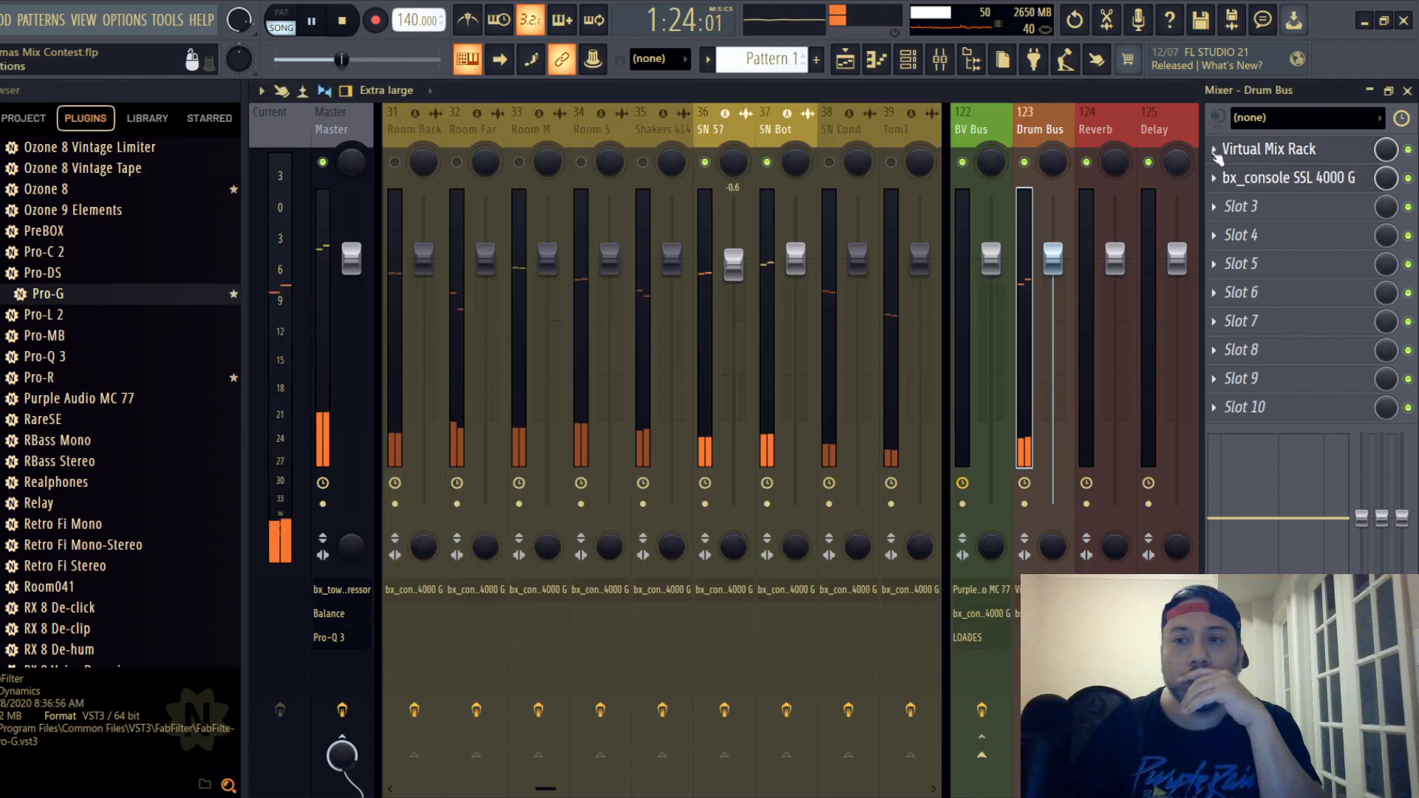
# - On the Drum Bus SSL strip, boost the HF gain, set the LF gain to +8.4 dB, and adjust the LMF gain
pyautogui.click(1288, 177)
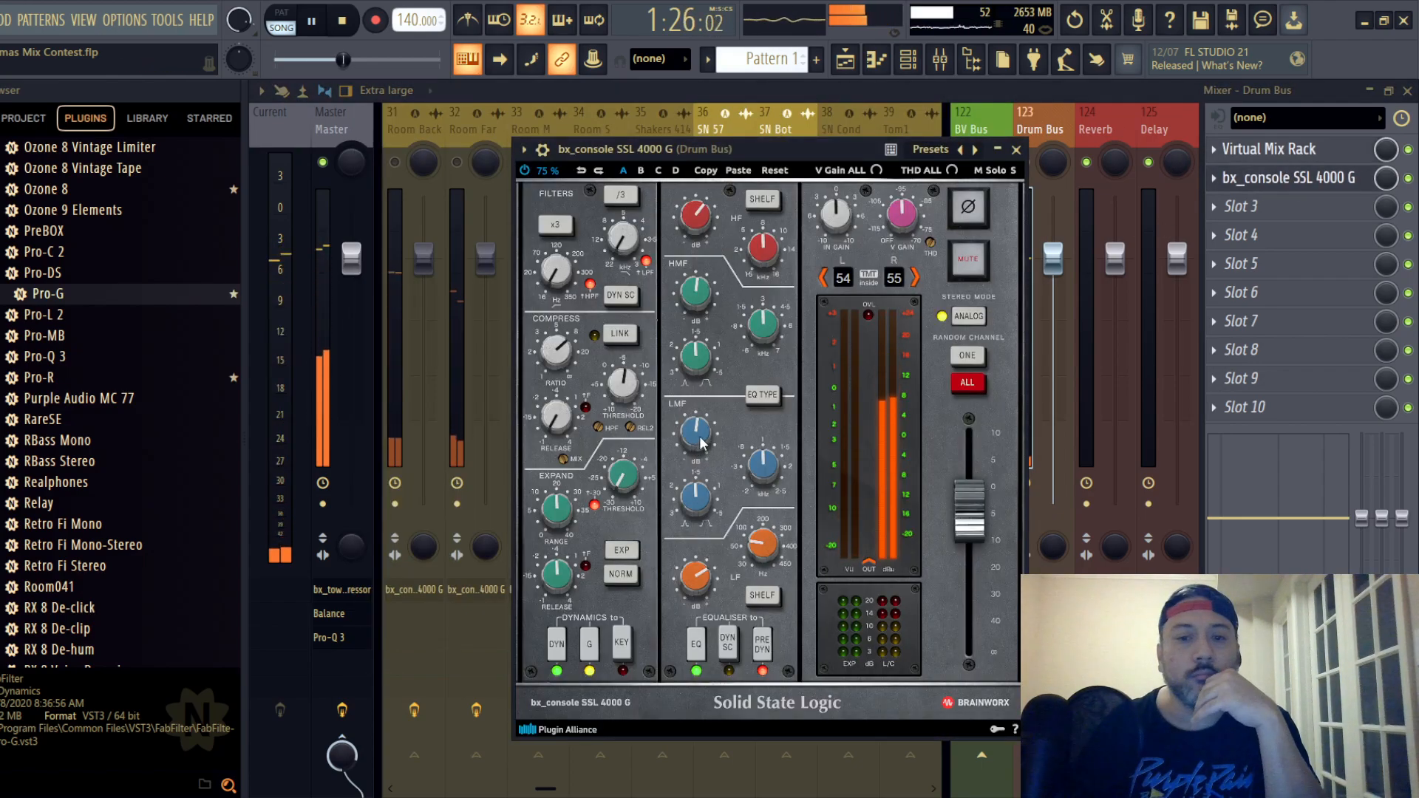
pyautogui.click(697, 222)
pyautogui.click(696, 297)
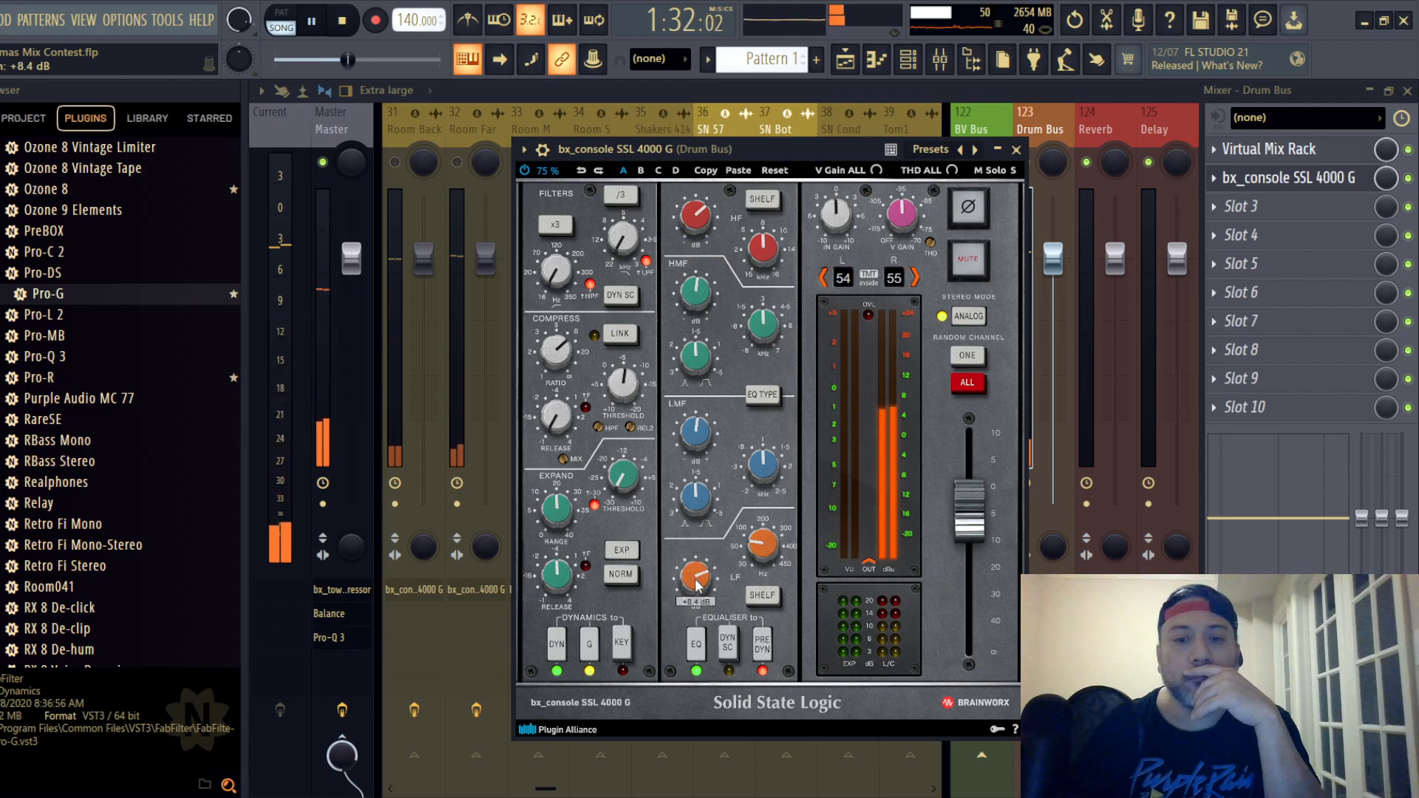
pyautogui.click(695, 434)
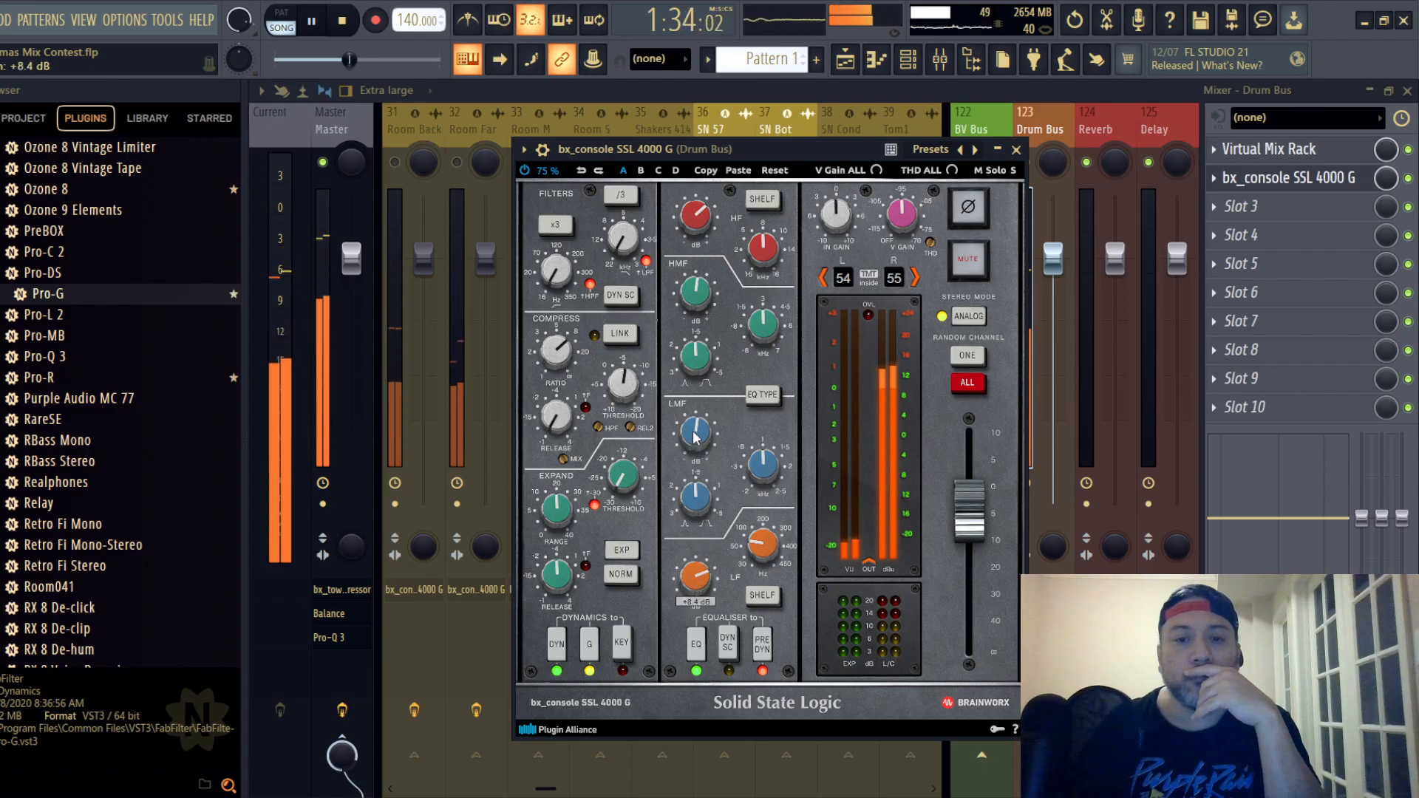
pyautogui.scroll(-2, 695, 435)
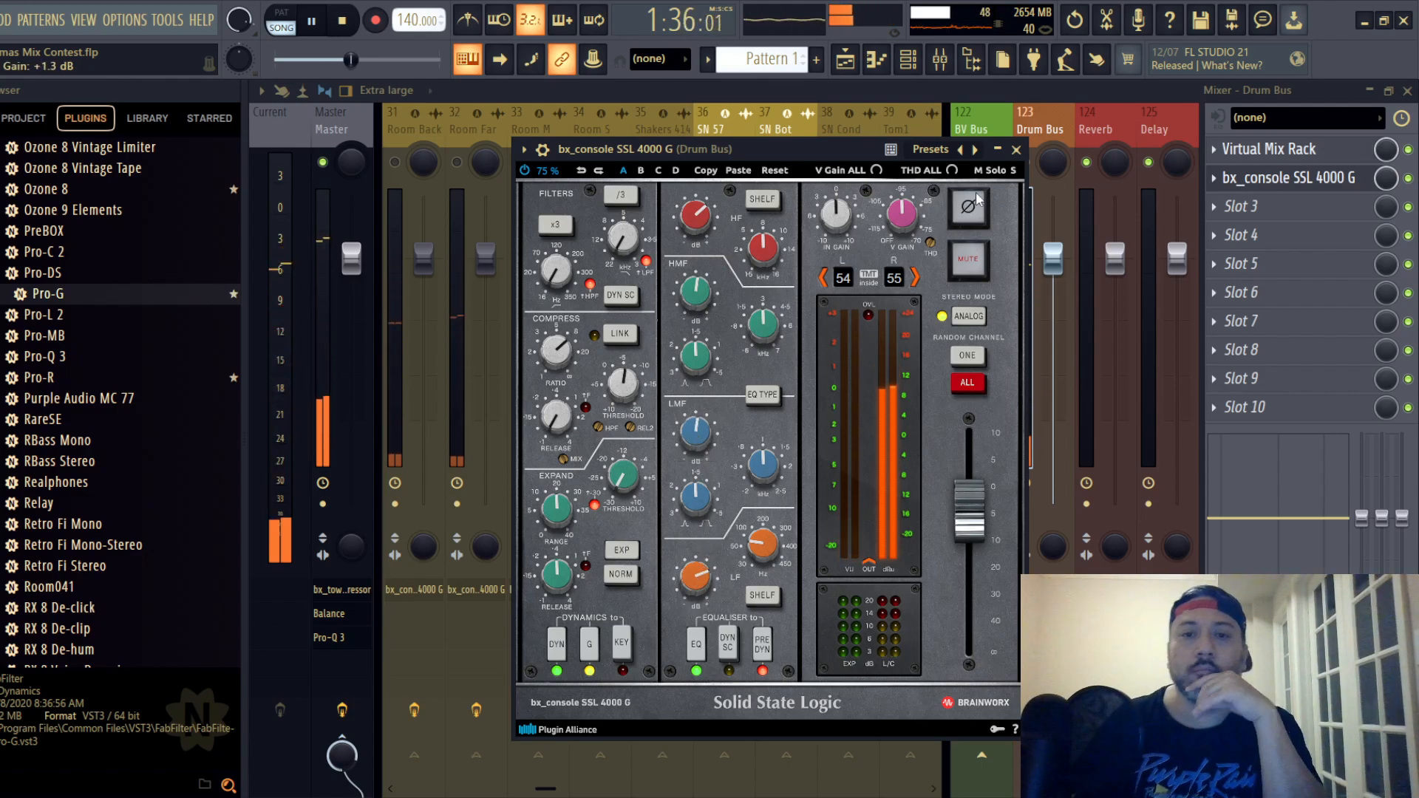
pyautogui.click(1016, 149)
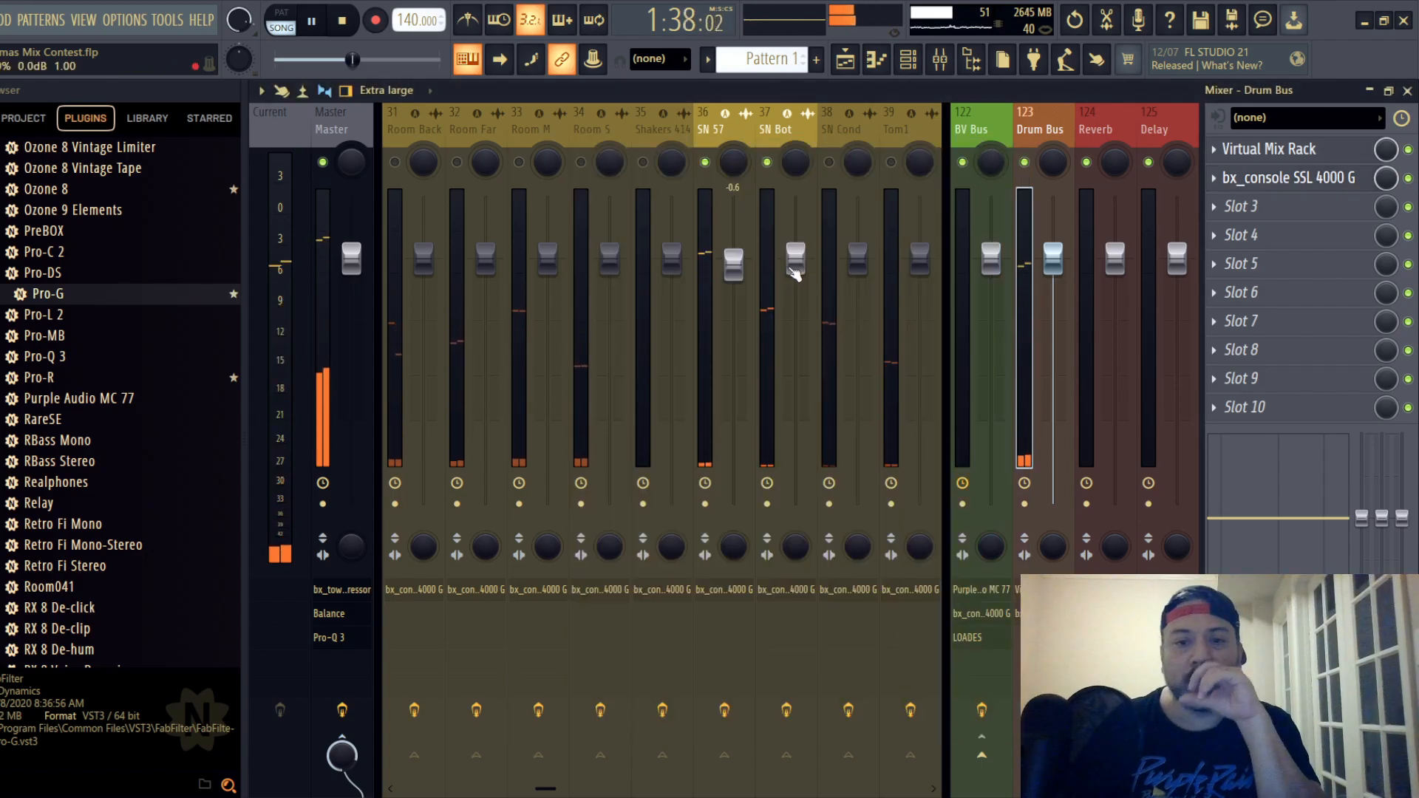
# - Unmute the SN Cond track and open its SSL strip, placing the window so that all controls are visible
pyautogui.moveTo(839, 132); pyautogui.dragTo(668, 136)
pyautogui.click(643, 163)
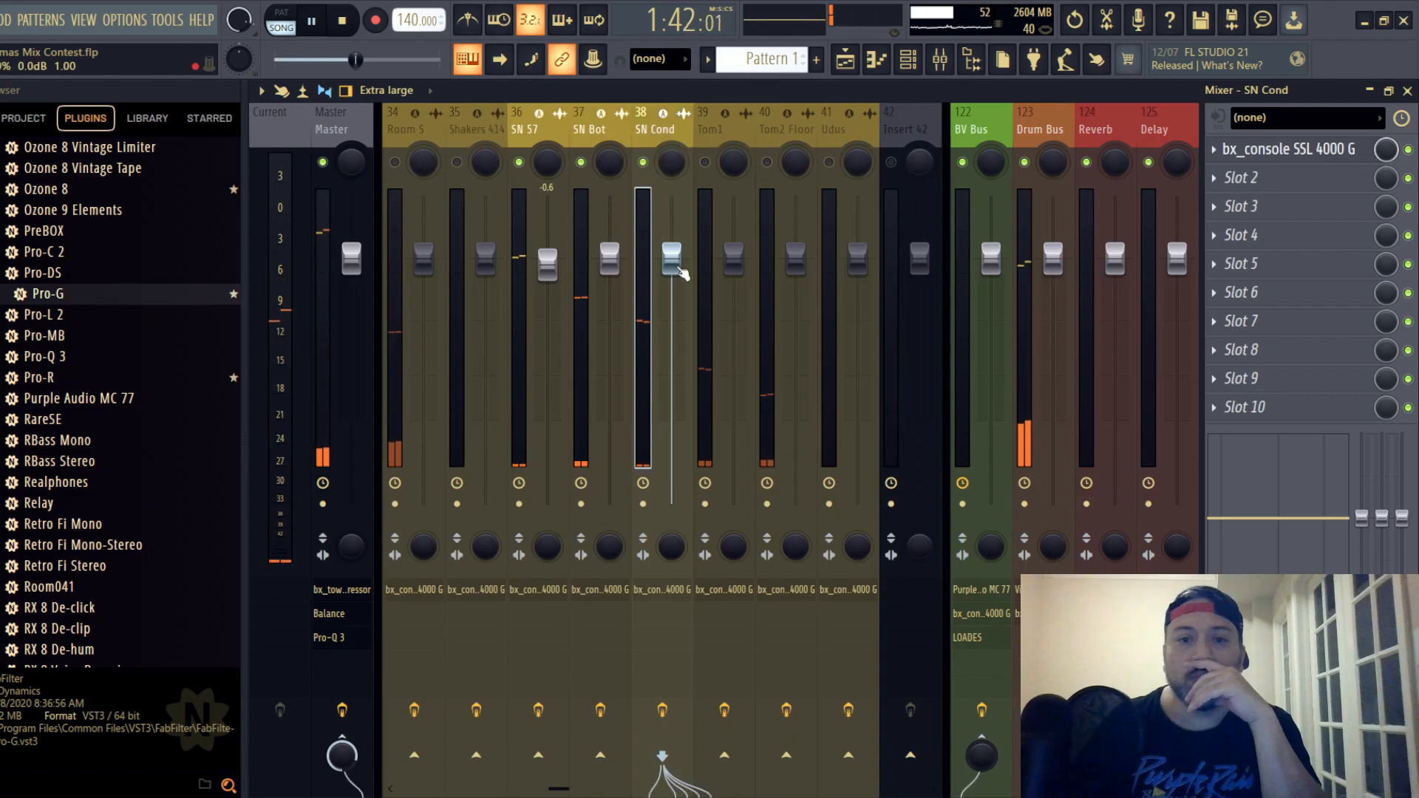
pyautogui.click(594, 130)
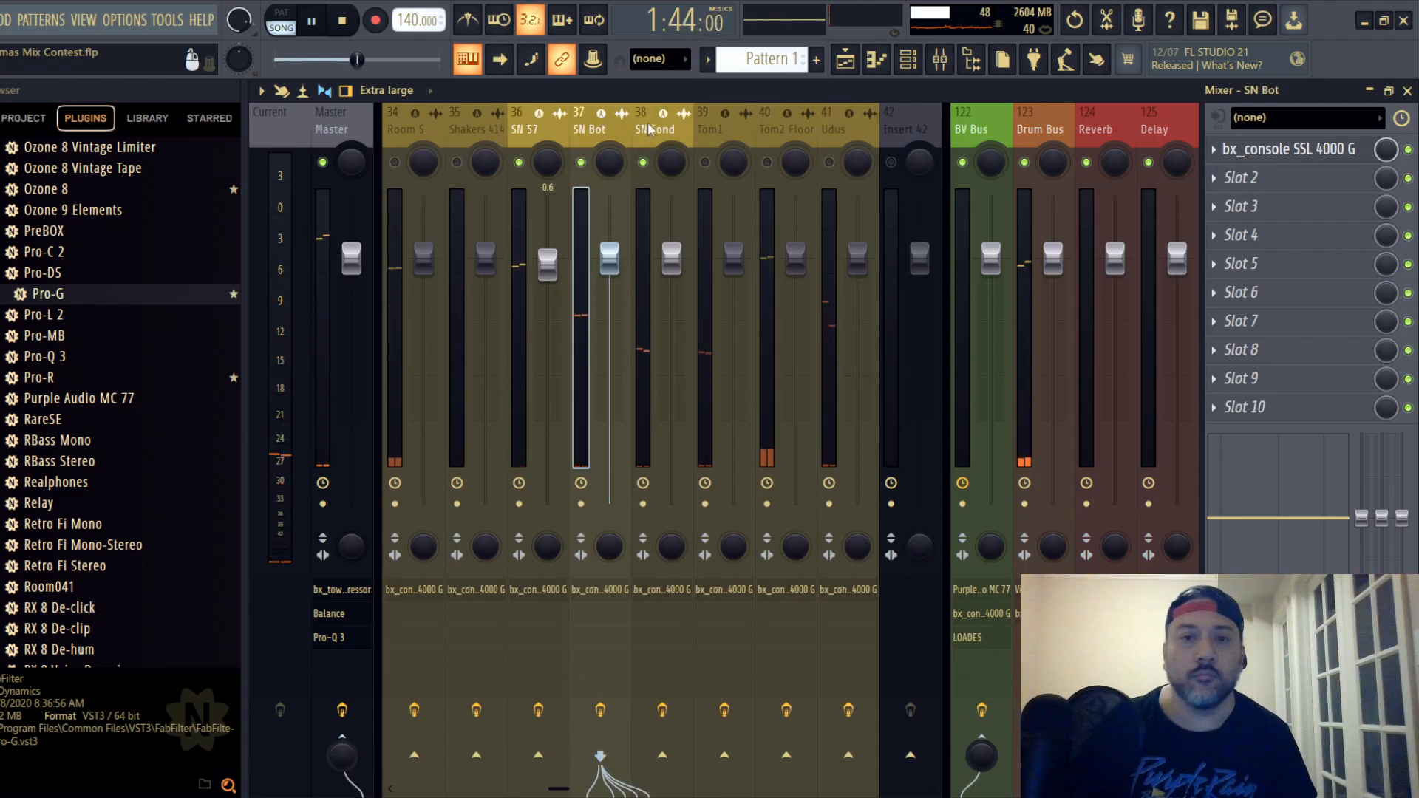
pyautogui.click(649, 130)
pyautogui.click(1312, 152)
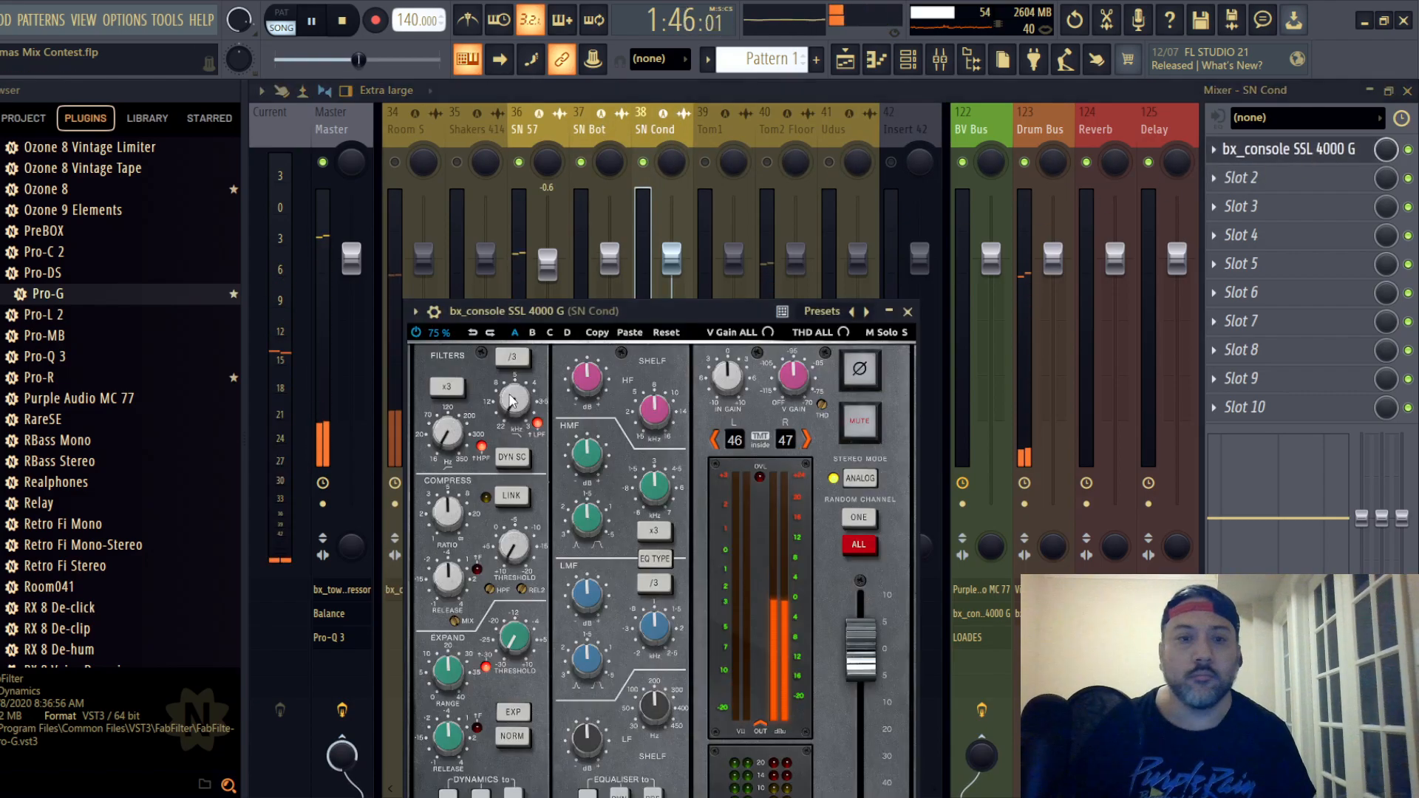
pyautogui.moveTo(591, 317); pyautogui.dragTo(593, 151)
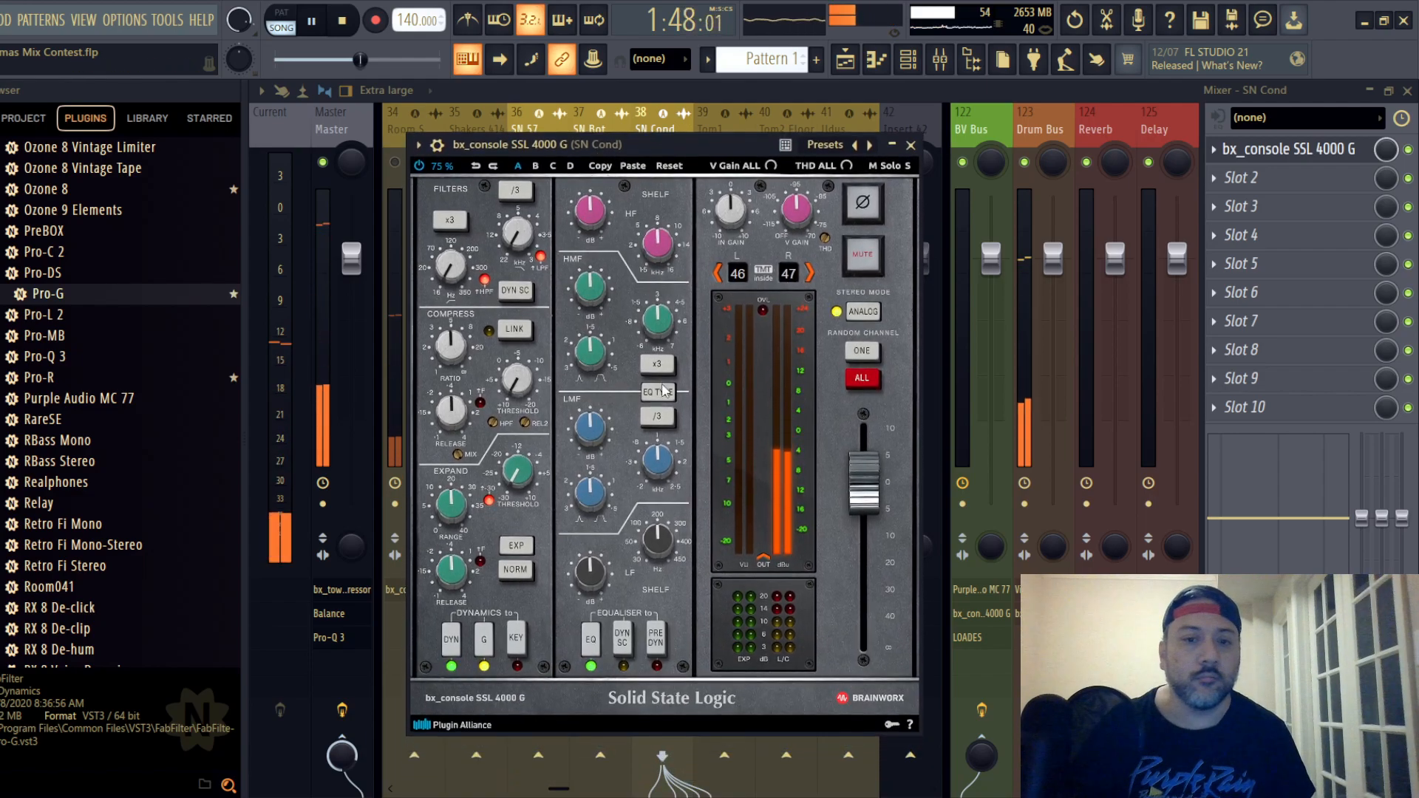
# - On the SN Cond strip, switch the EQ type and set the compressor to maximum ratio, 0.10 s release and -16.0 dB threshold
pyautogui.moveTo(453, 356); pyautogui.dragTo(451, 352)
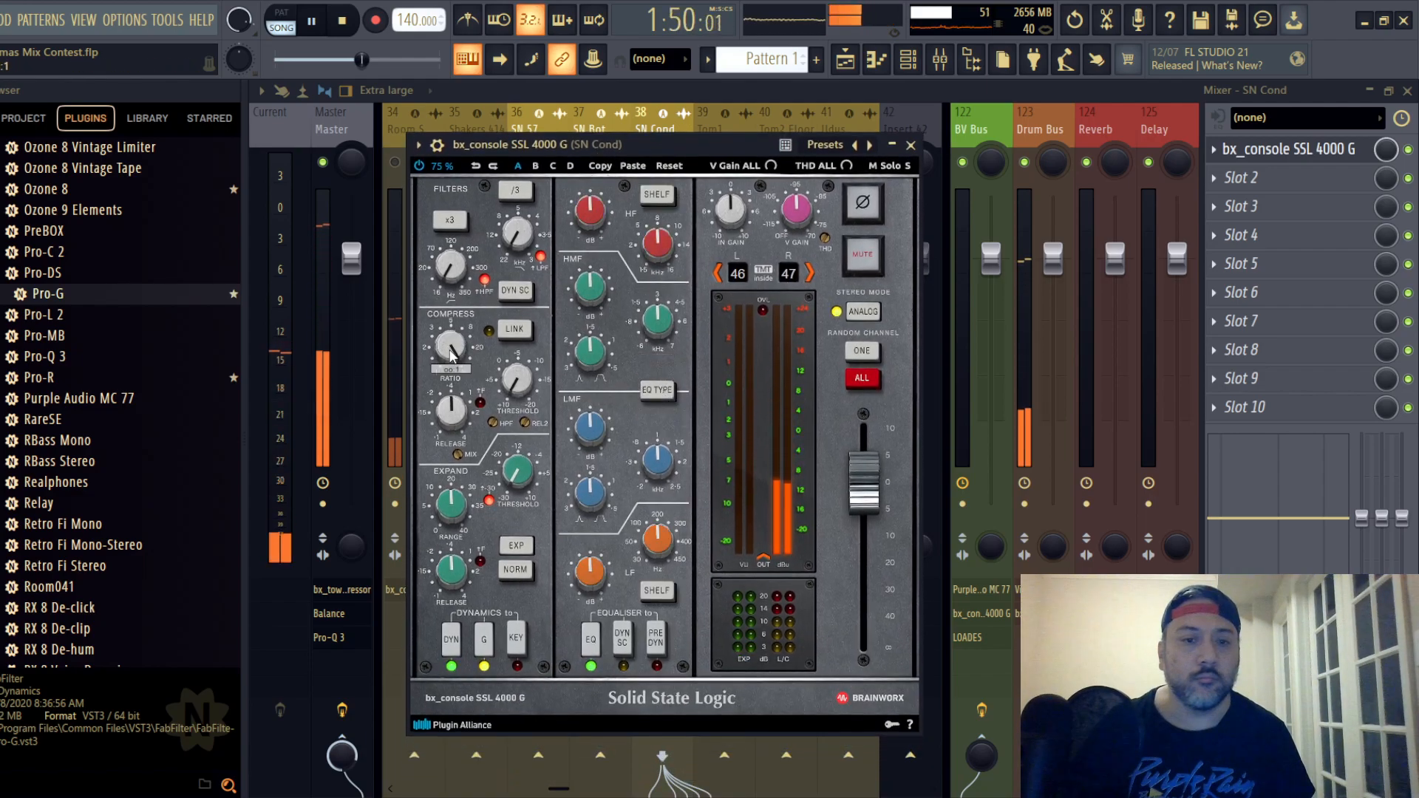
pyautogui.scroll(-5, 453, 420)
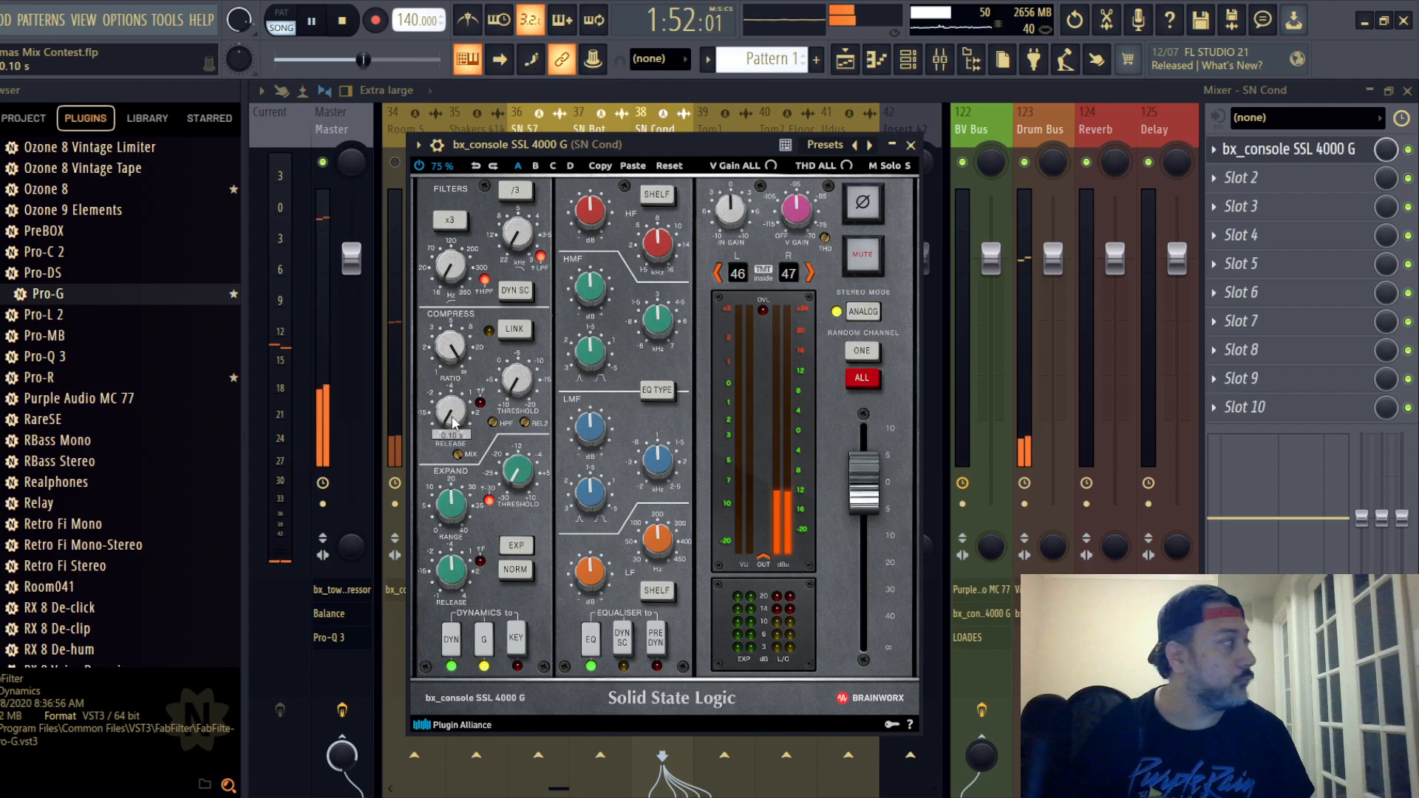
pyautogui.scroll(-5, 521, 381)
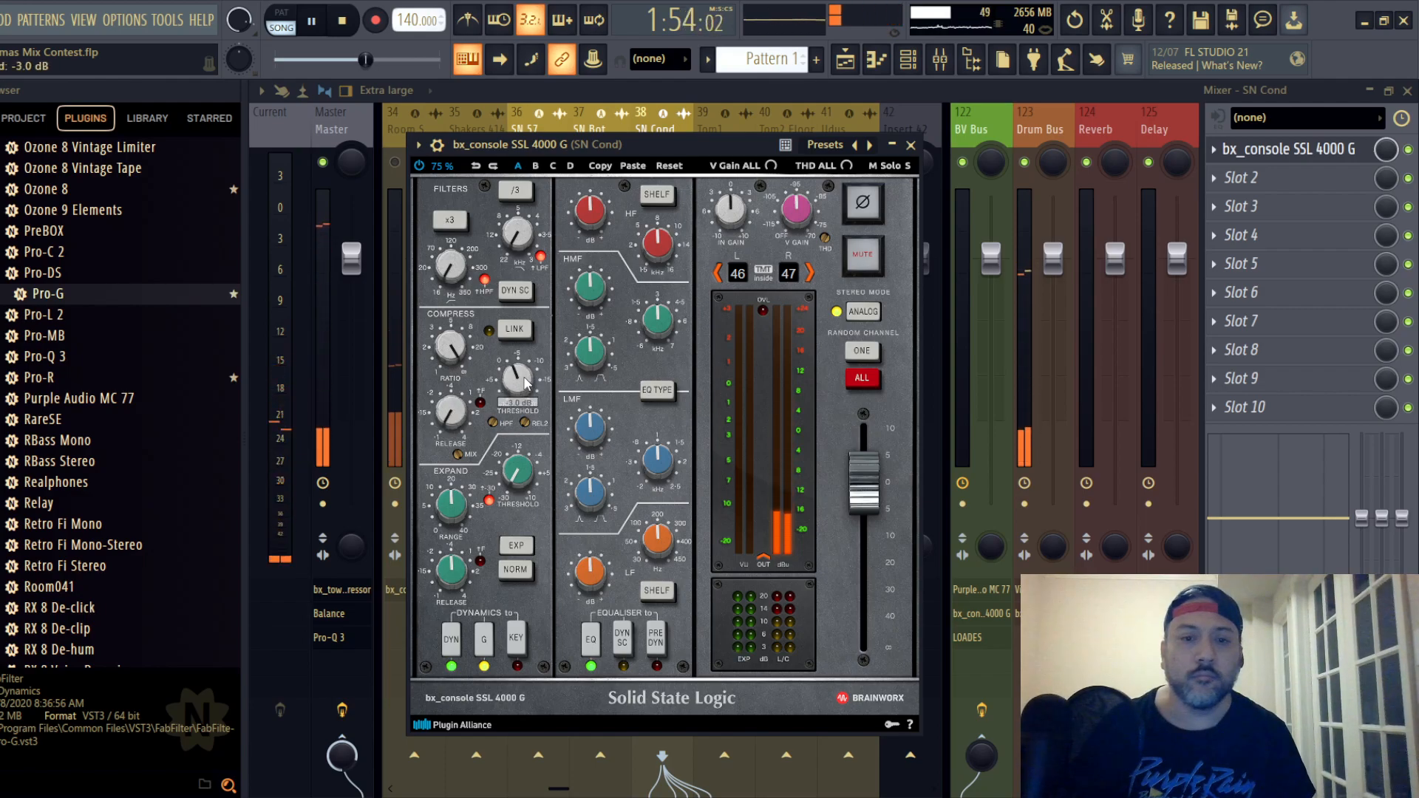
pyautogui.scroll(-3, 525, 382)
pyautogui.scroll(-2, 525, 381)
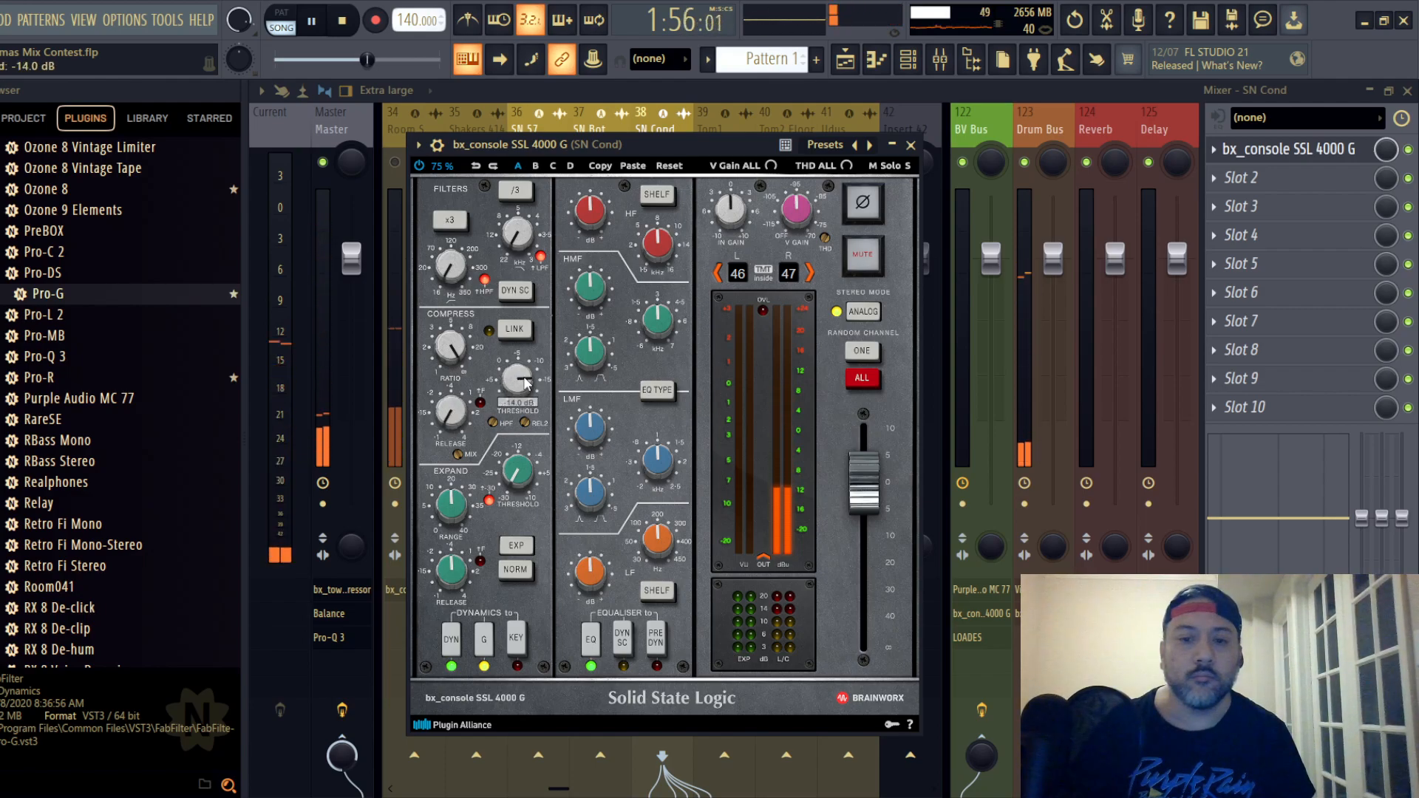
pyautogui.scroll(-1, 525, 382)
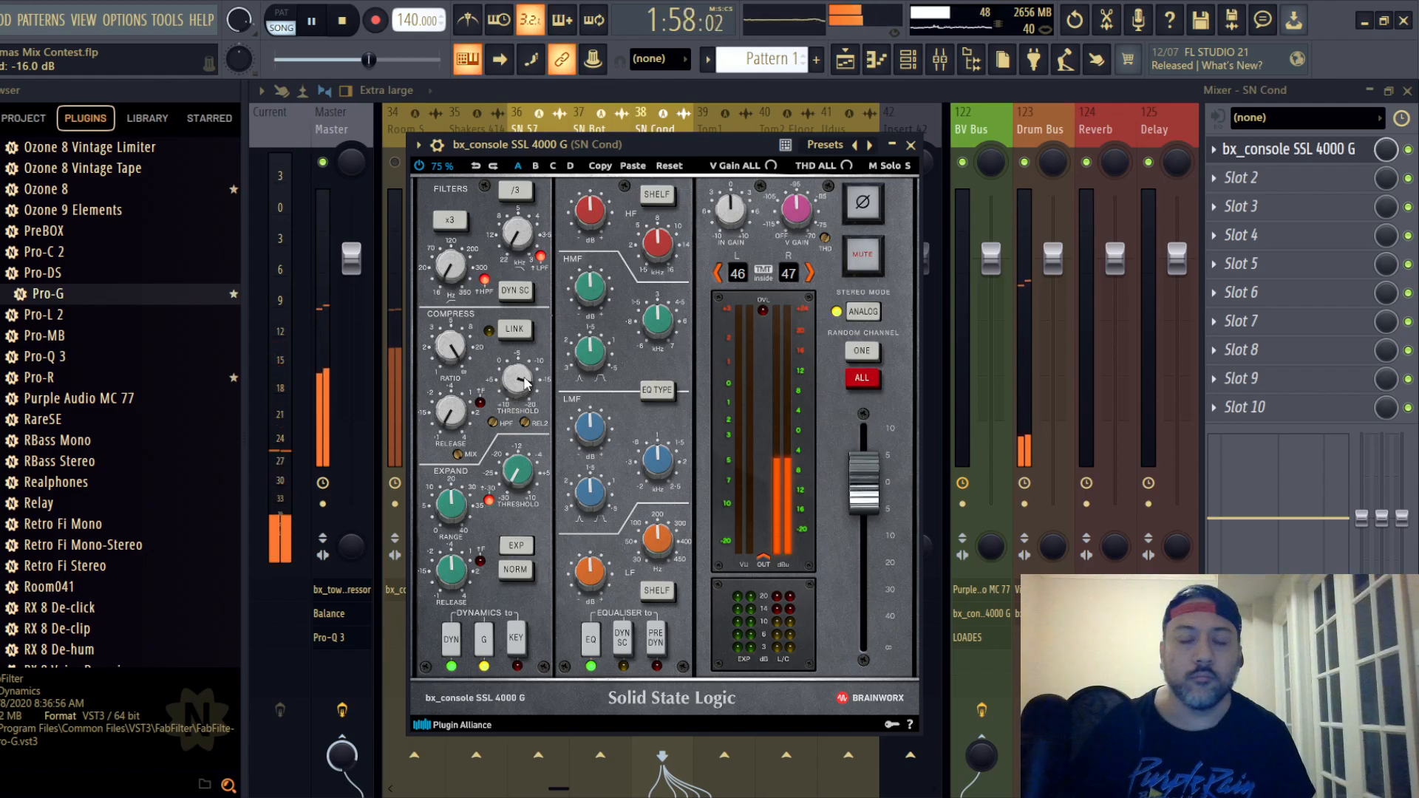
# - On the SN Cond strip, set the compressor threshold to -13.0 dB, place the EQ before dynamics, boost HF to +5.3 dB, and cut LMF and LF slightly
pyautogui.scroll(-1, 526, 382)
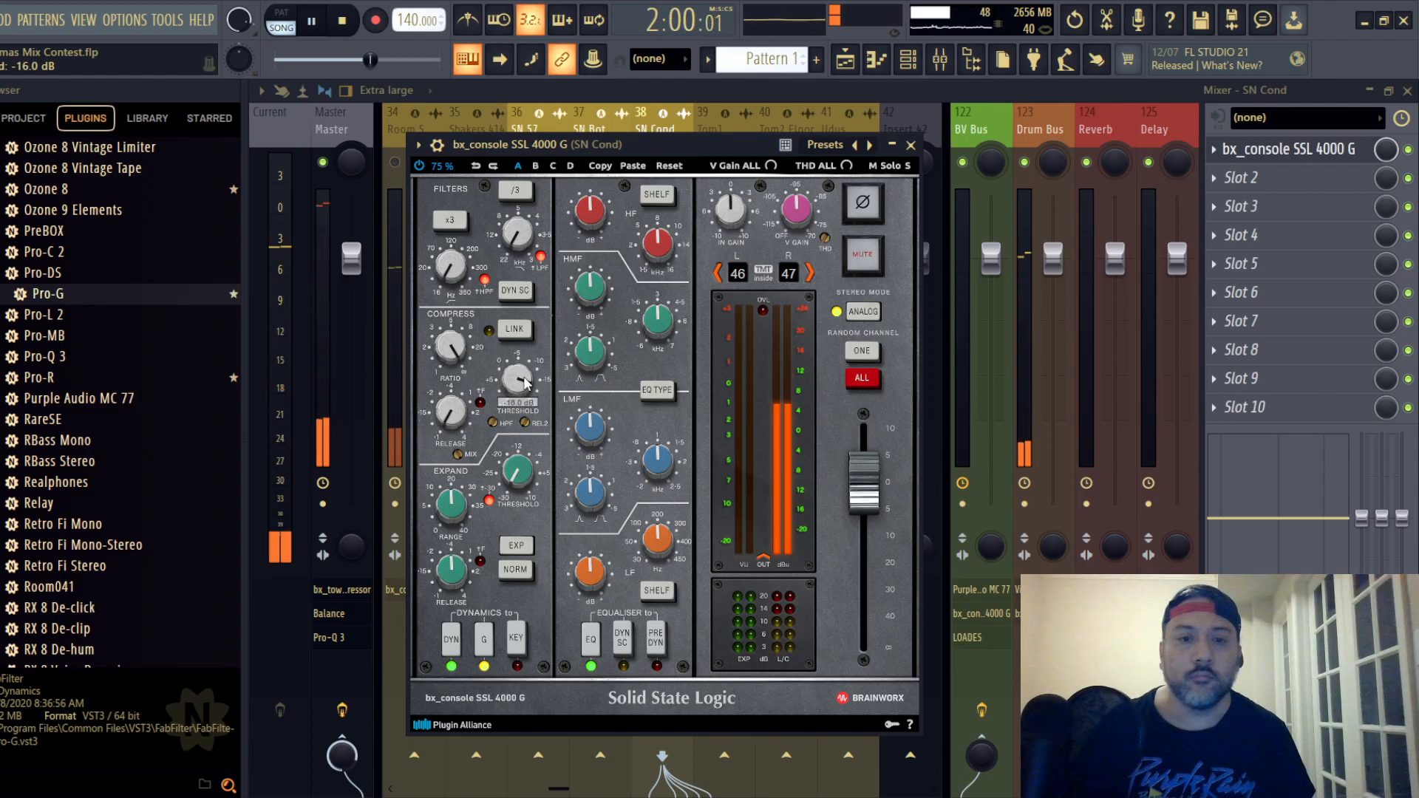
pyautogui.scroll(2, 526, 382)
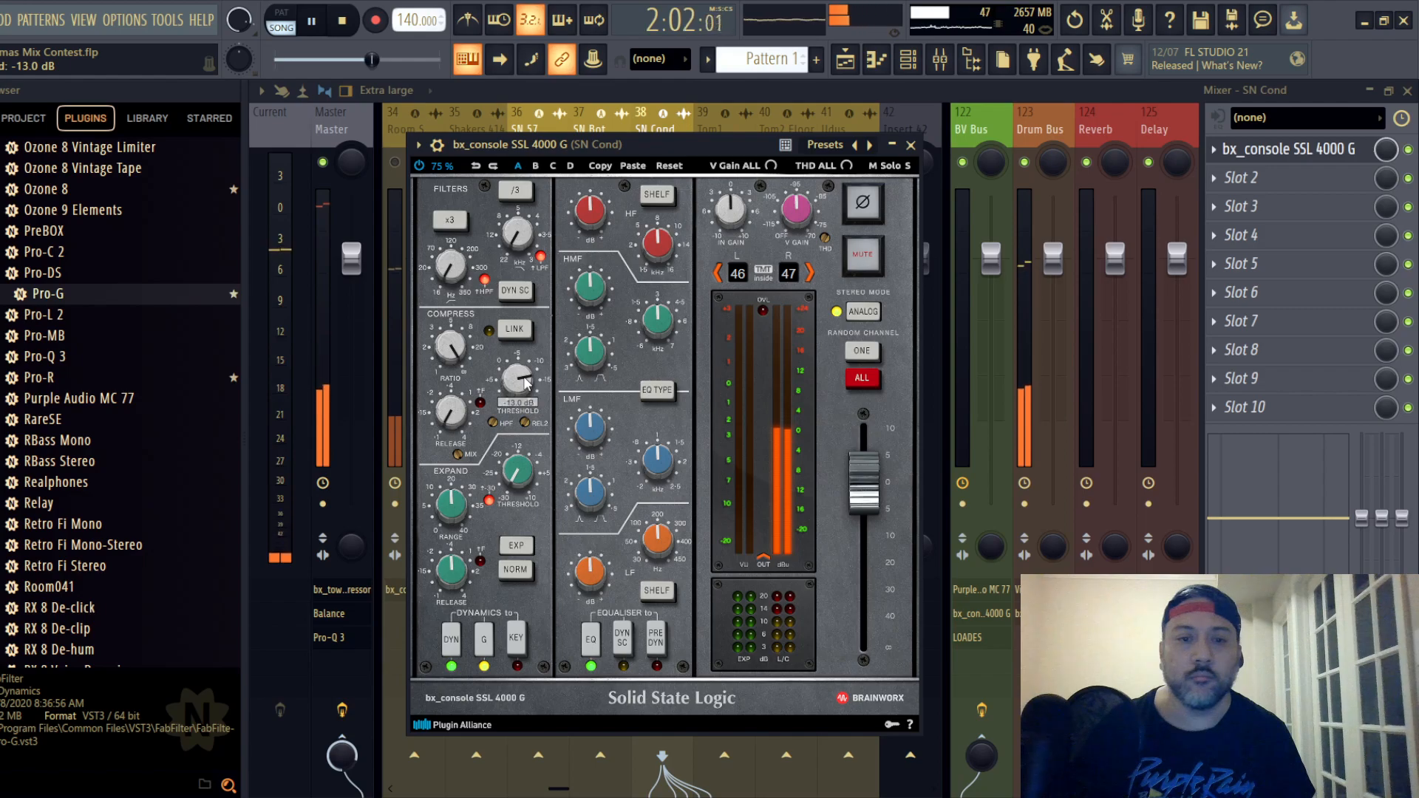
pyautogui.click(656, 637)
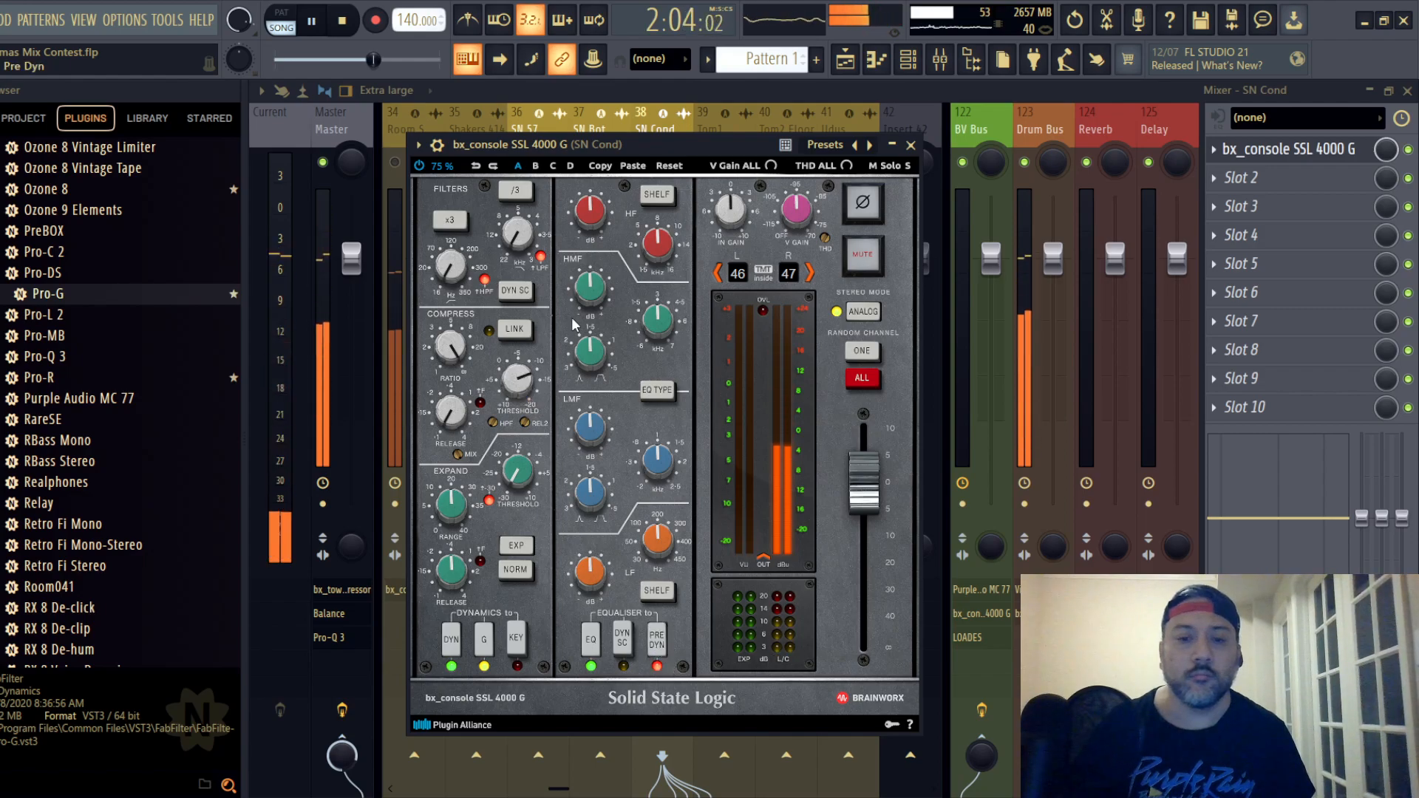
pyautogui.scroll(2, 595, 216)
pyautogui.scroll(2, 593, 292)
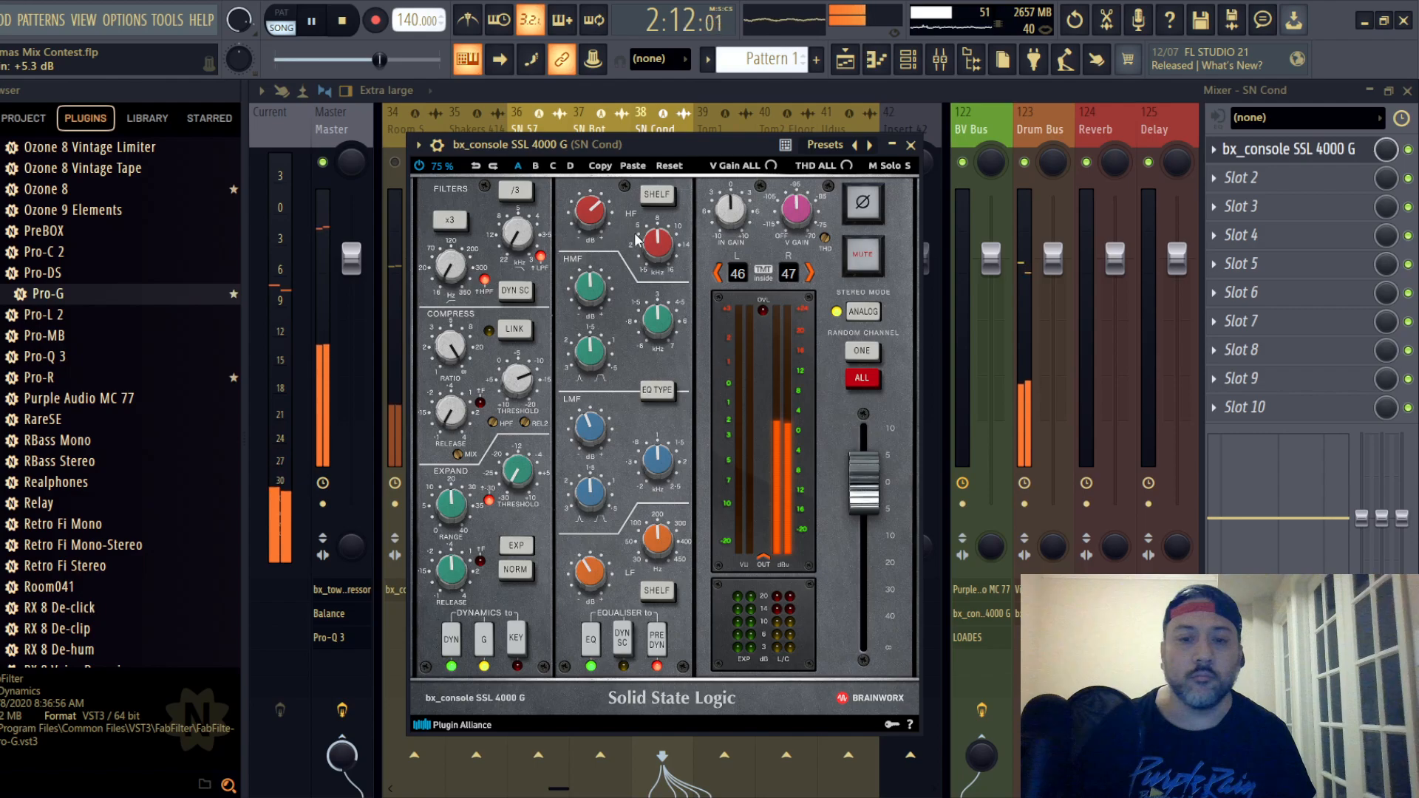
pyautogui.click(911, 146)
# - Check the SN Bot and SN Cond tracks and the FG-Stress compressor in the Drum Bus's Virtual Mix Rack
pyautogui.click(610, 134)
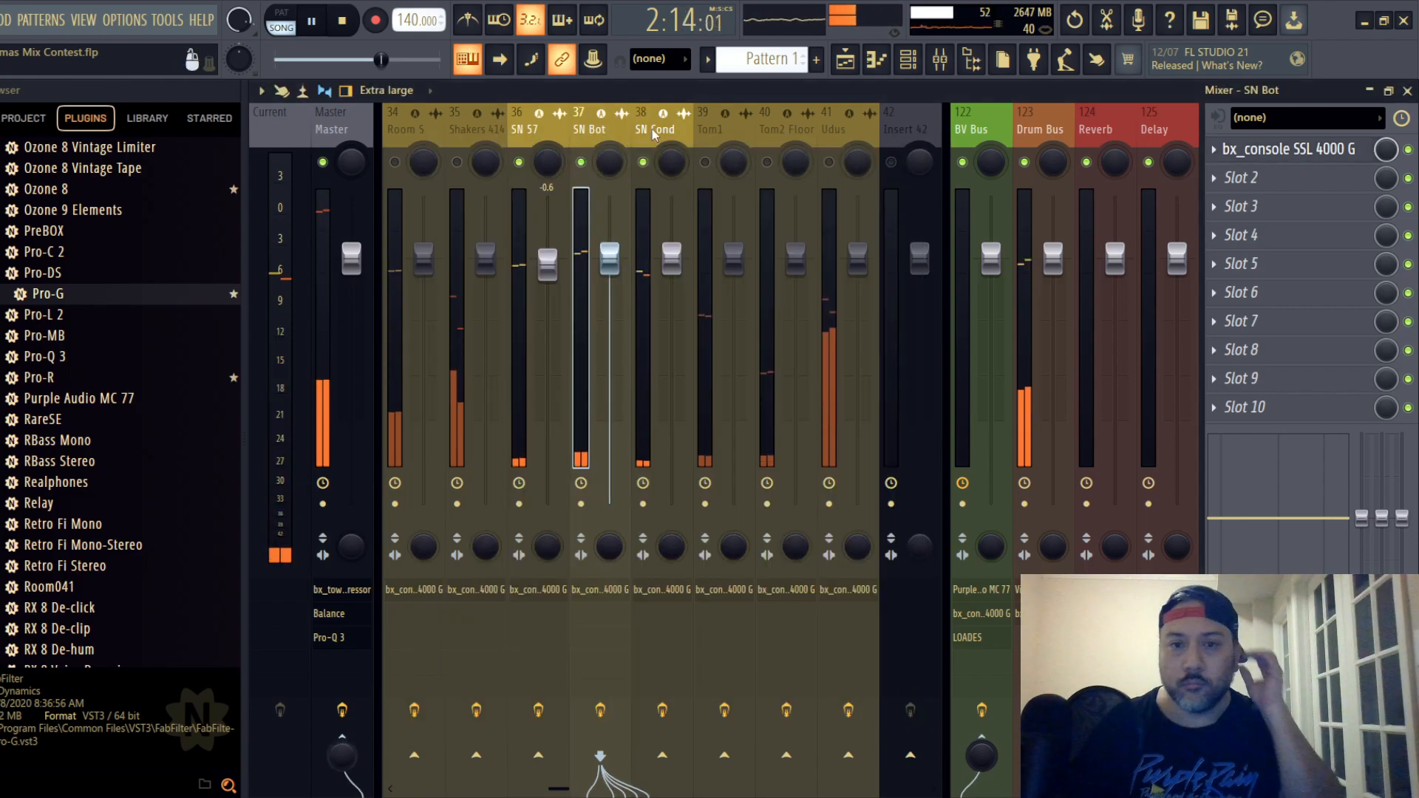
pyautogui.click(653, 133)
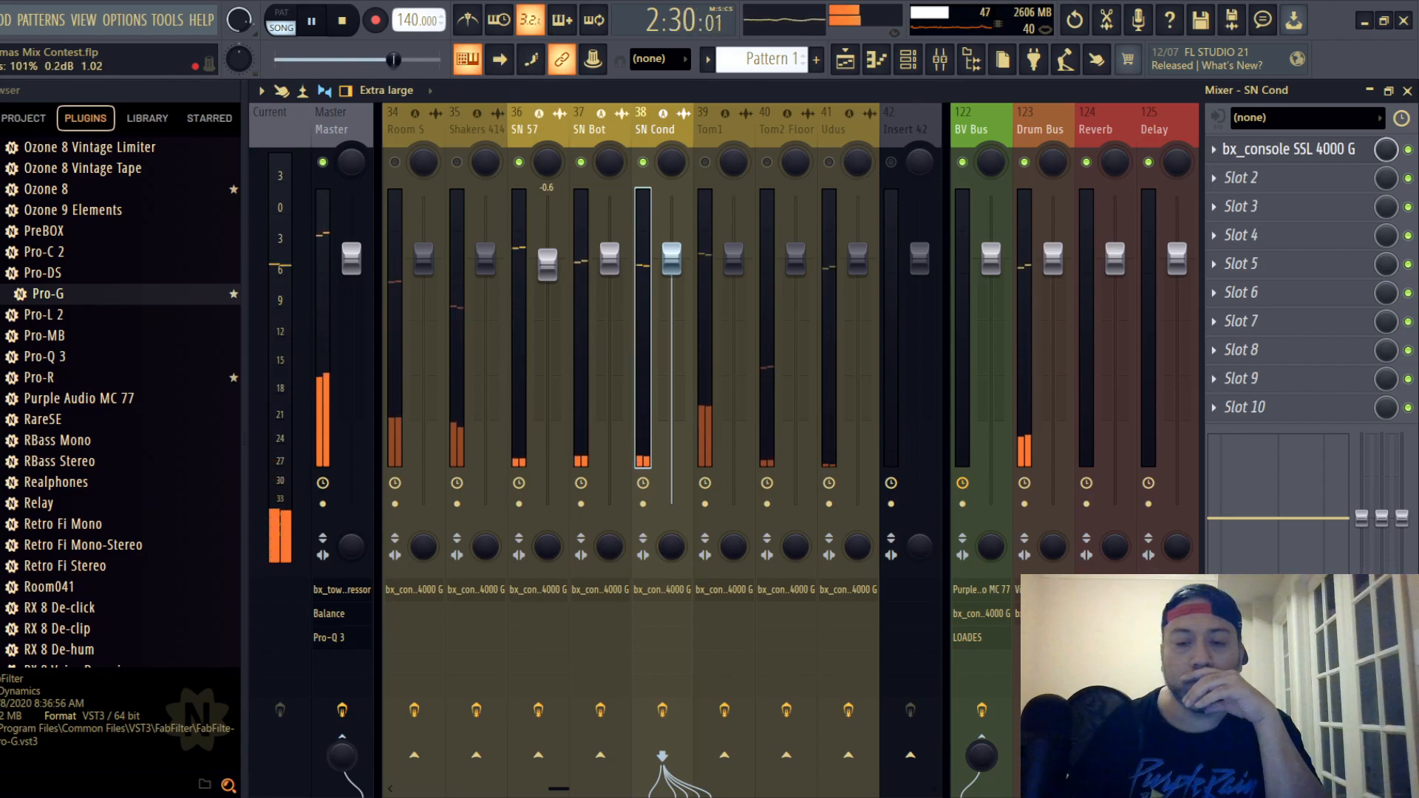
pyautogui.click(1038, 126)
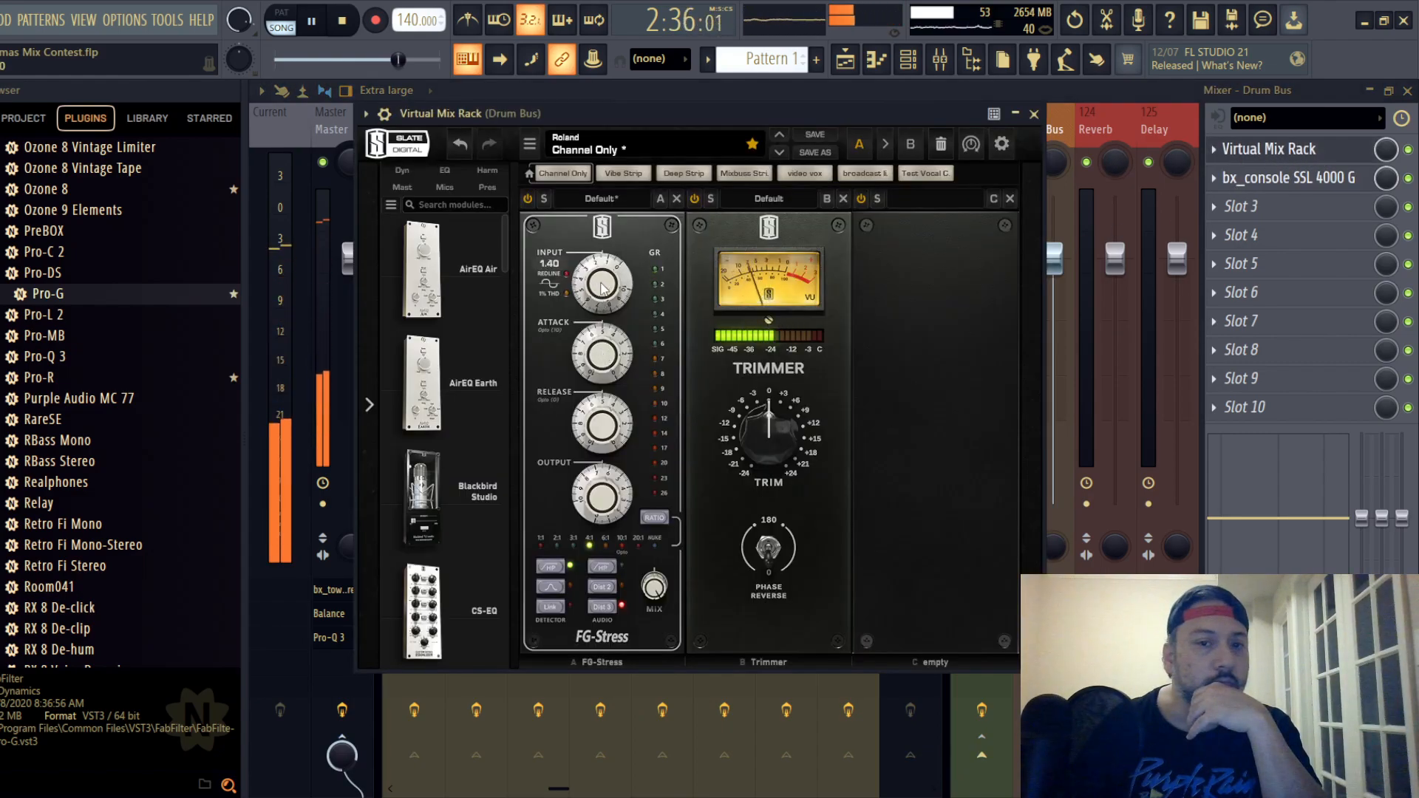
pyautogui.scroll(1, 602, 289)
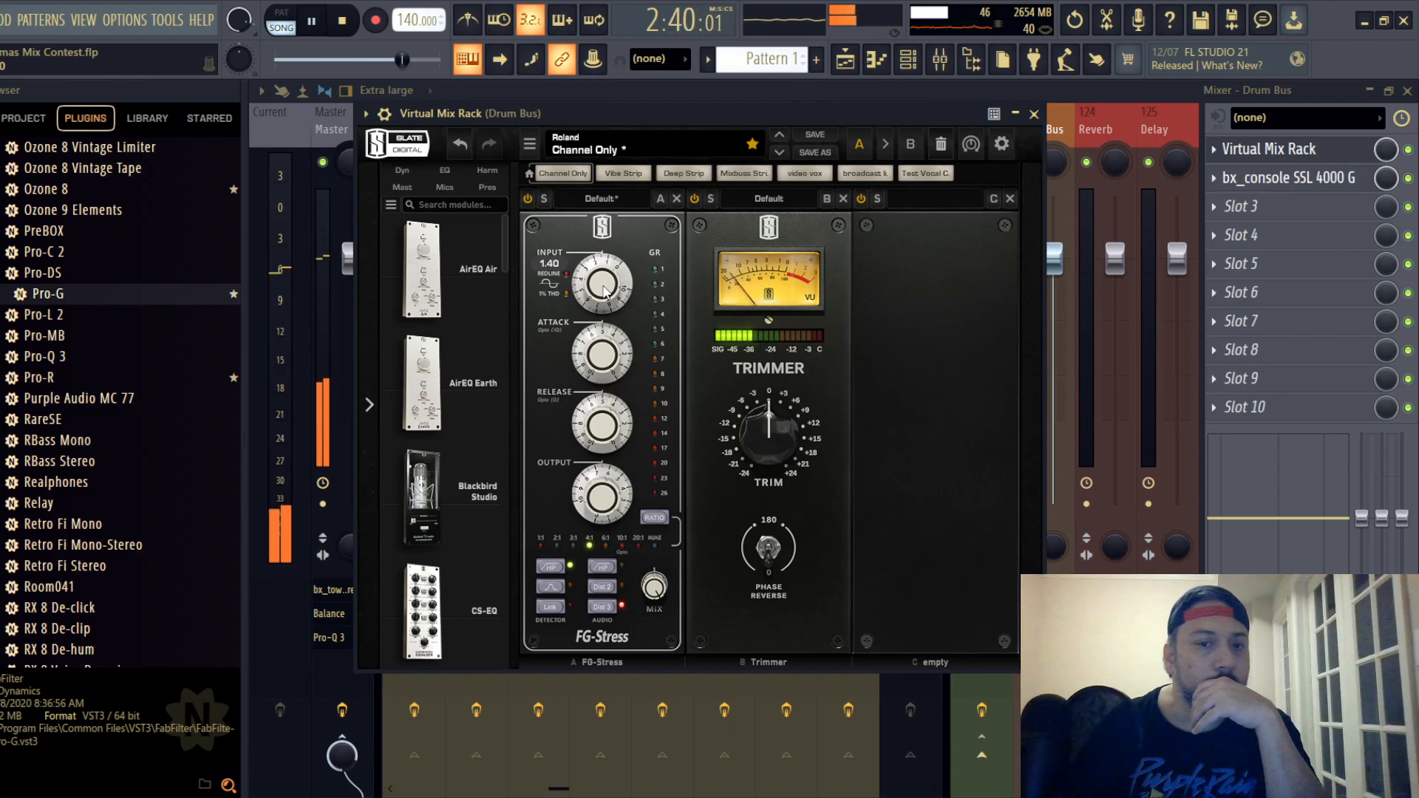
pyautogui.click(1033, 114)
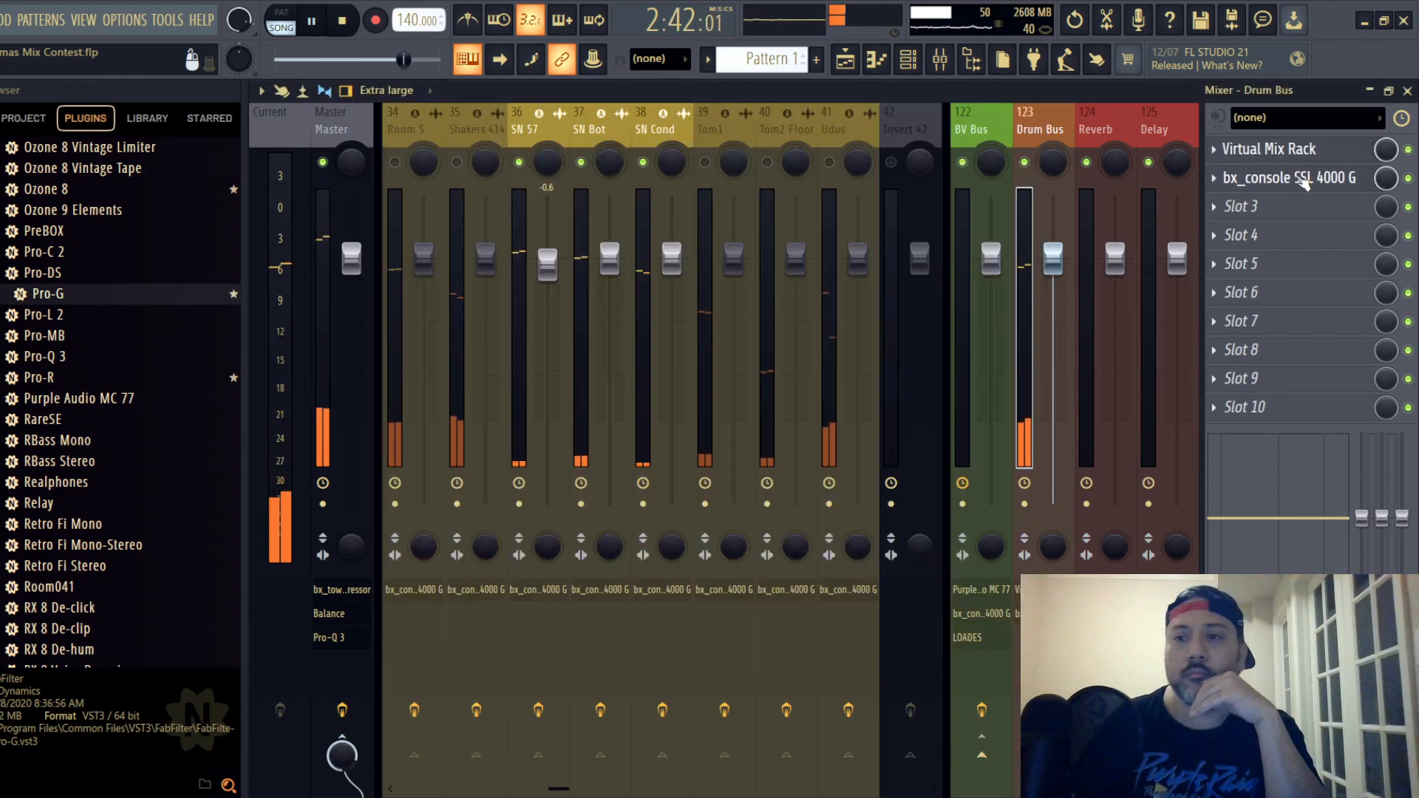
# - On the Drum Bus SSL strip, set the HF gain to +7.5 dB, and save the project
pyautogui.click(1288, 177)
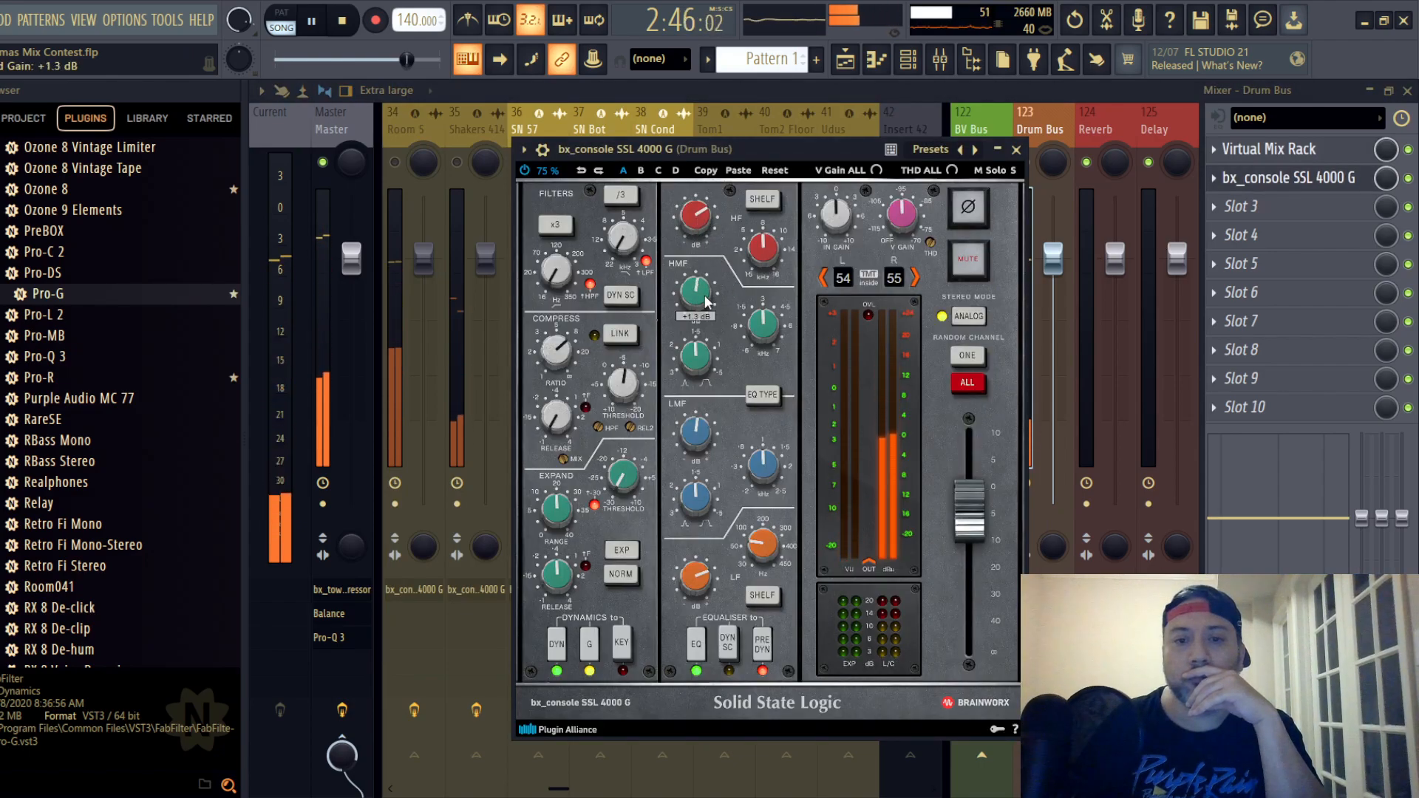
pyautogui.moveTo(707, 301); pyautogui.dragTo(698, 240)
pyautogui.scroll(1, 699, 226)
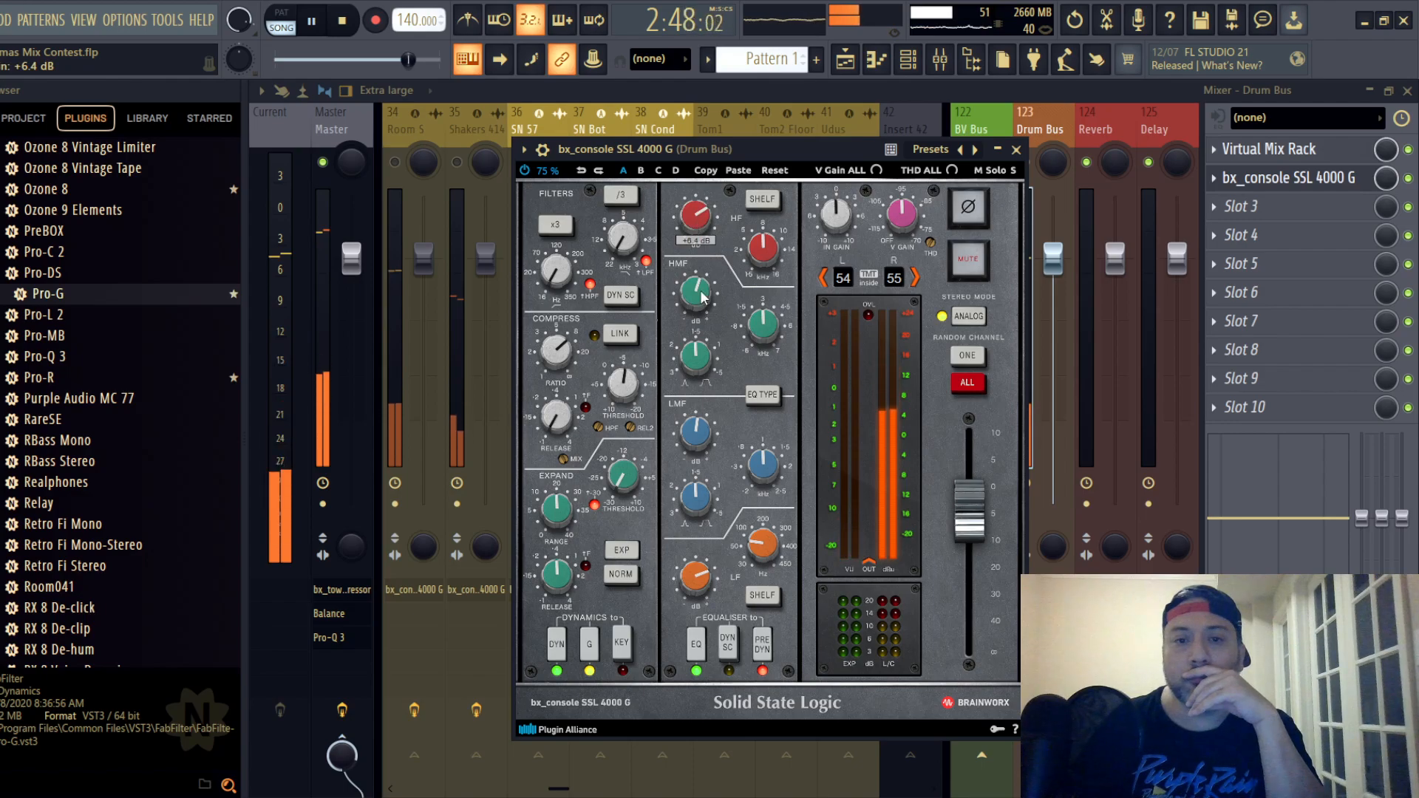
pyautogui.scroll(1, 697, 225)
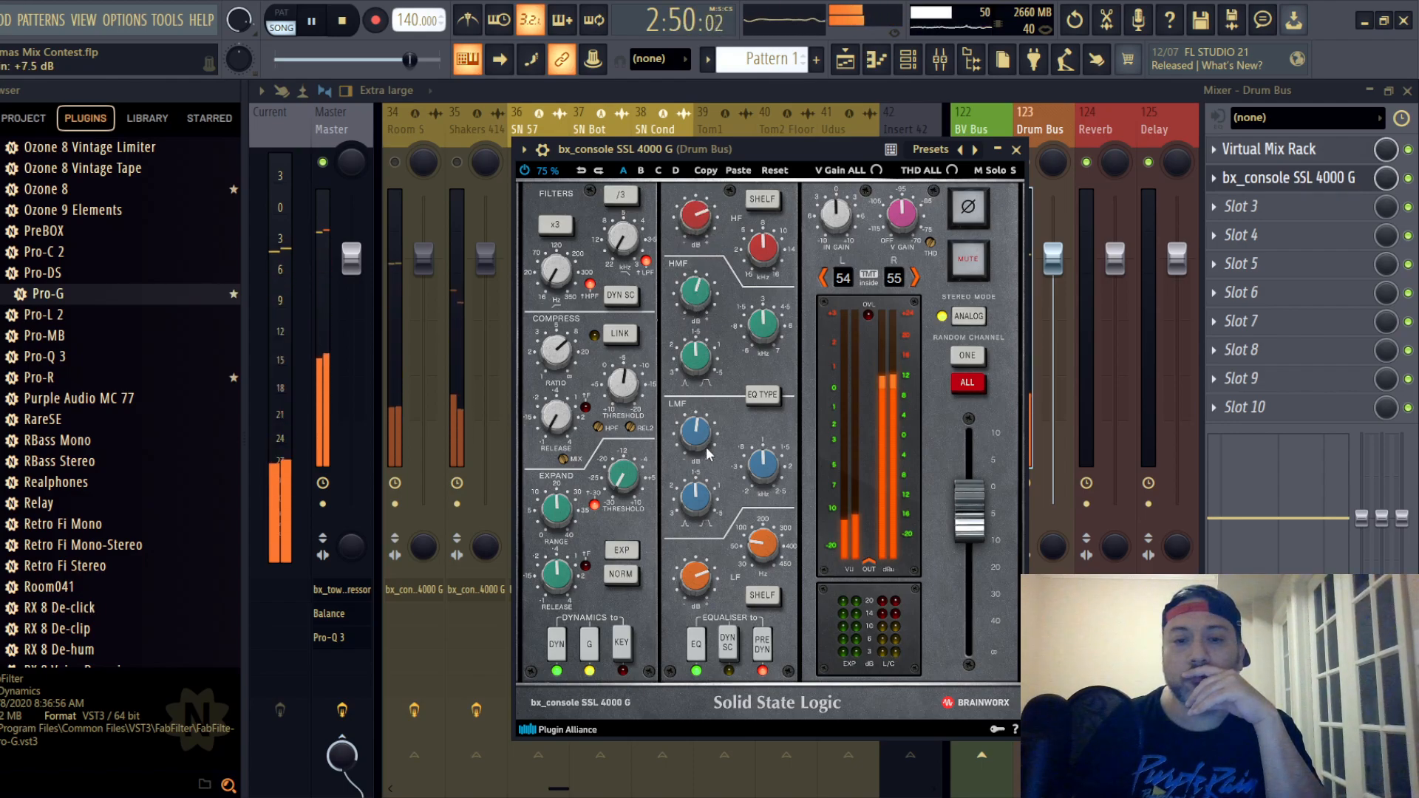
pyautogui.click(1016, 150)
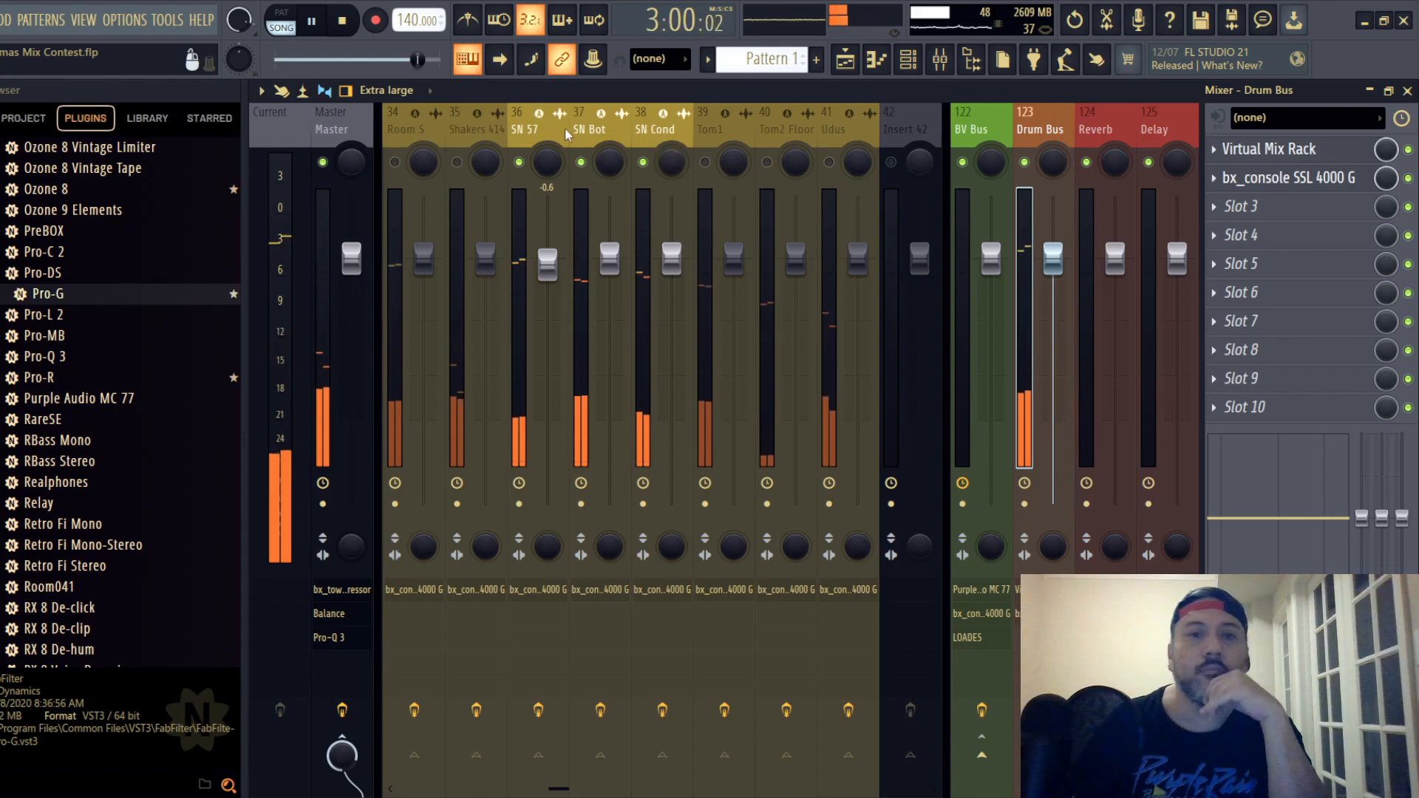
pyautogui.click(2, 20)
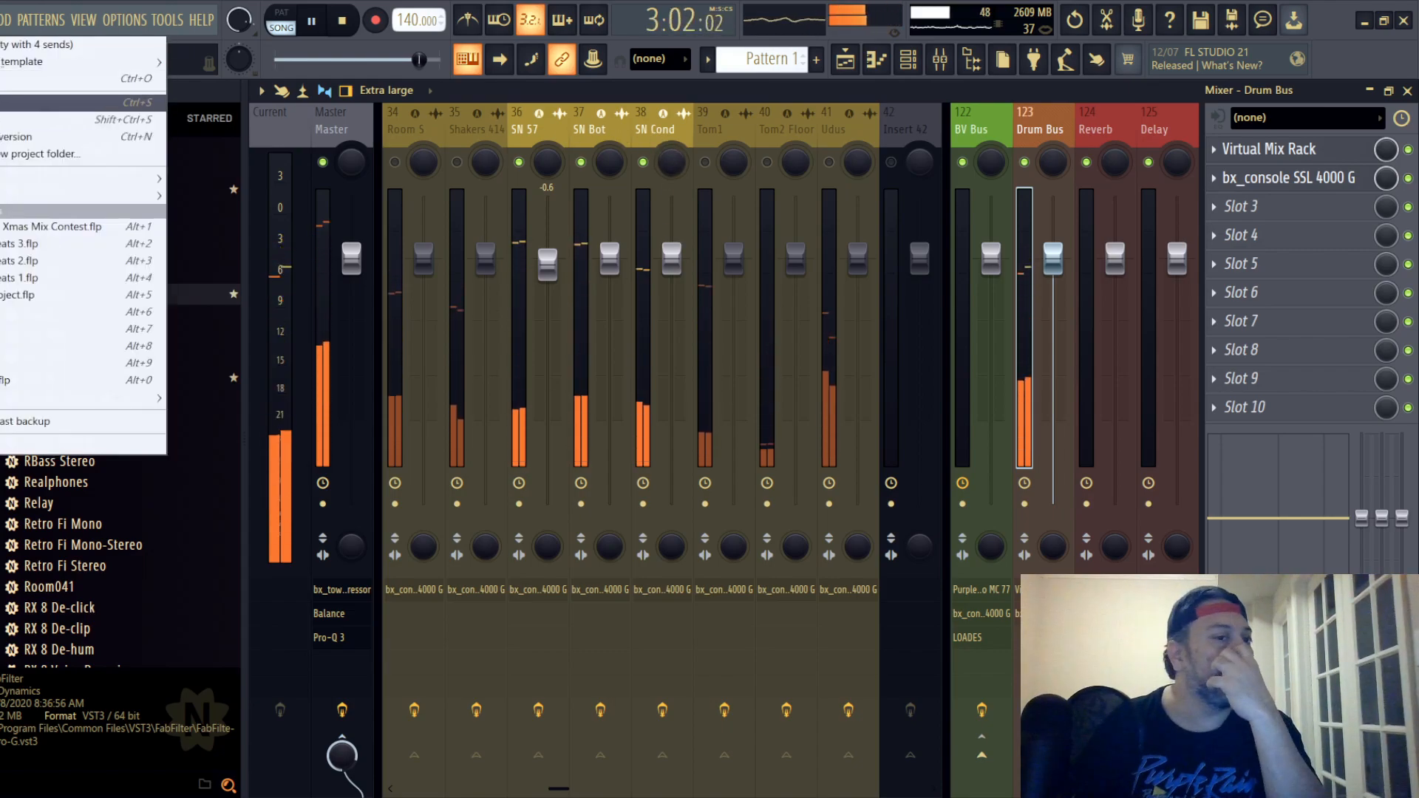
pyautogui.click(1, 102)
# - Unmute the HH track, lower its fader to -0.4 dB, and open its SSL strip
pyautogui.moveTo(494, 128); pyautogui.dragTo(650, 127)
pyautogui.click(643, 162)
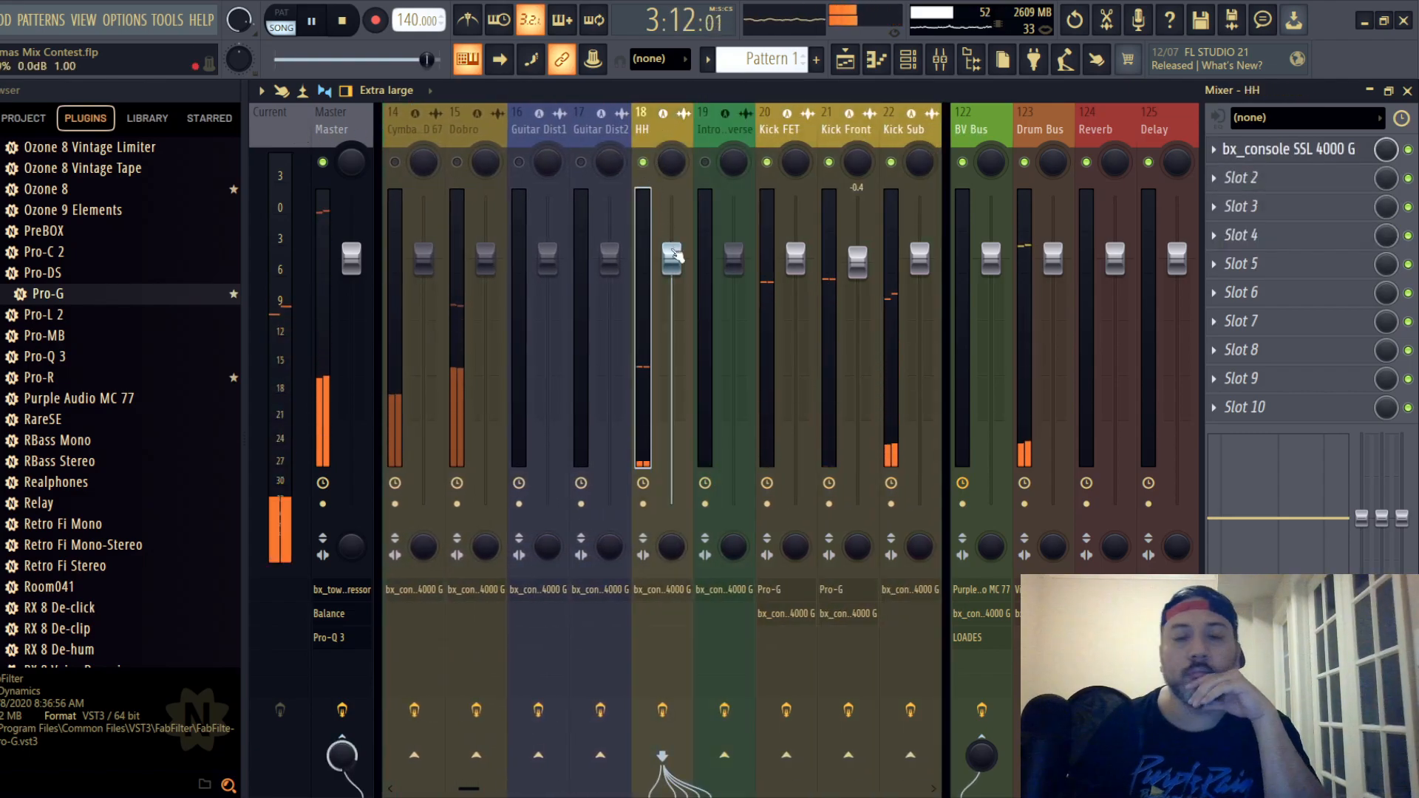
pyautogui.moveTo(674, 255)
pyautogui.mouseDown()
pyautogui.moveTo(673, 269)
pyautogui.moveTo(674, 257)
pyautogui.mouseUp()
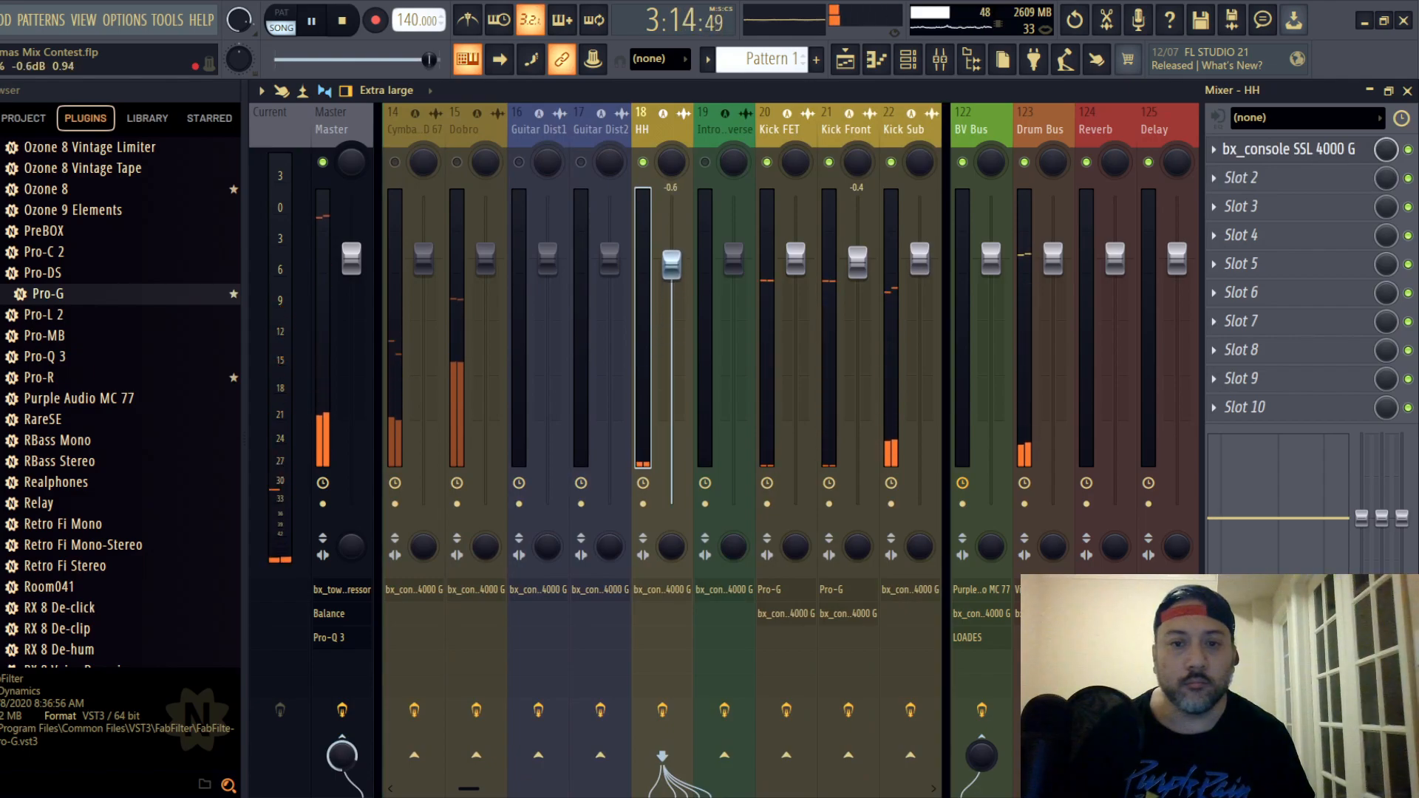
pyautogui.click(1227, 159)
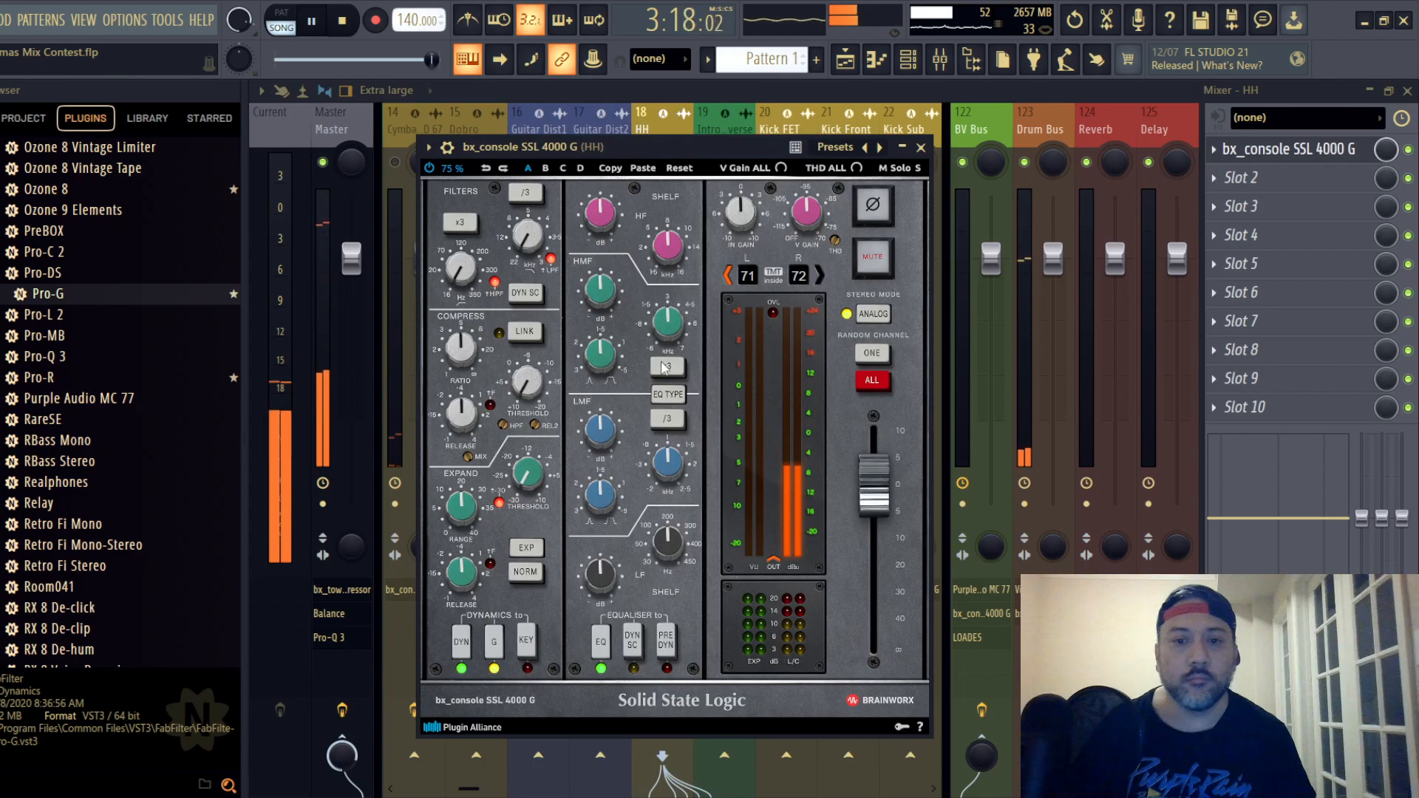
# - On the HH strip, switch the EQ type and set the compressor to maximum ratio, 0.10 s release and -20.0 dB threshold
pyautogui.click(667, 394)
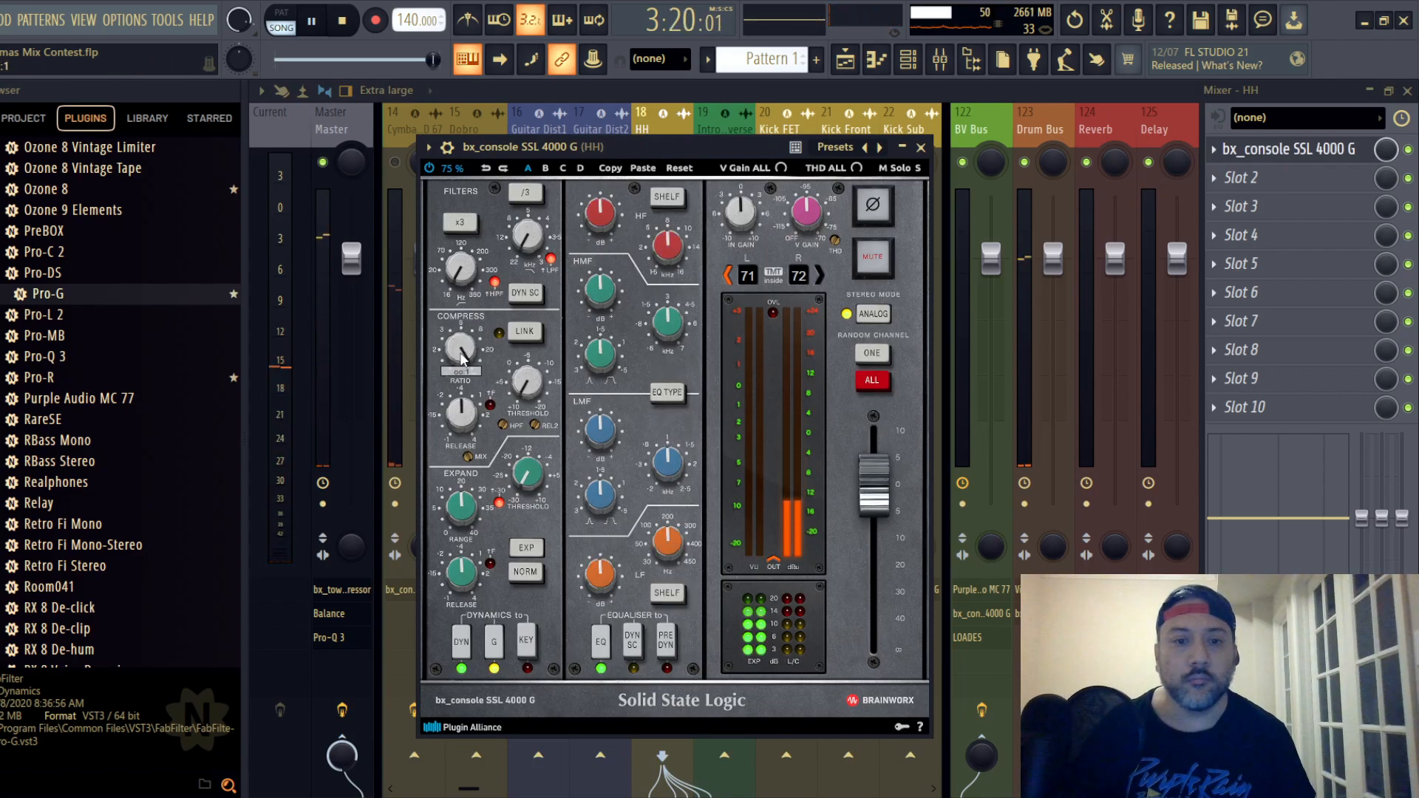
pyautogui.scroll(-2, 466, 413)
pyautogui.scroll(-1, 466, 416)
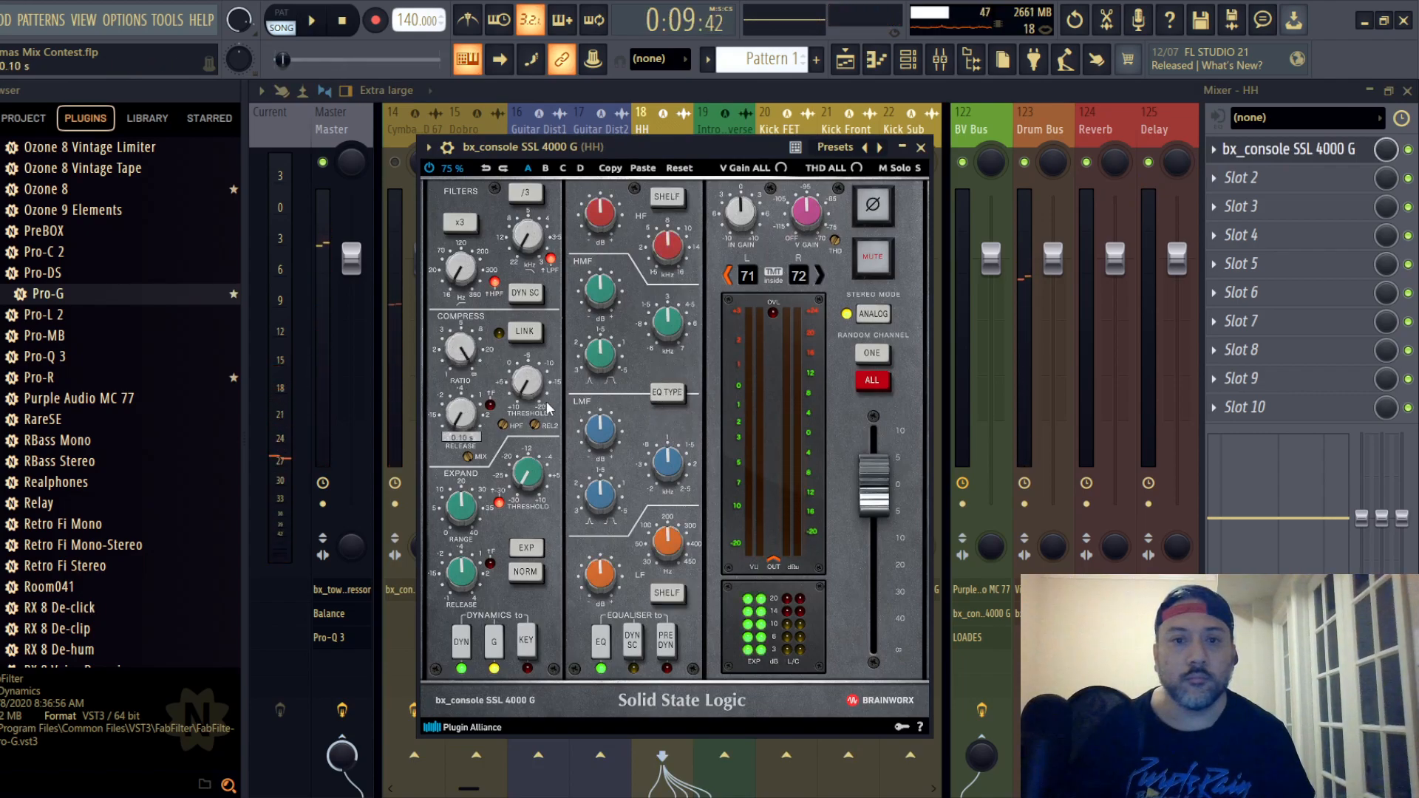
pyautogui.press('space')
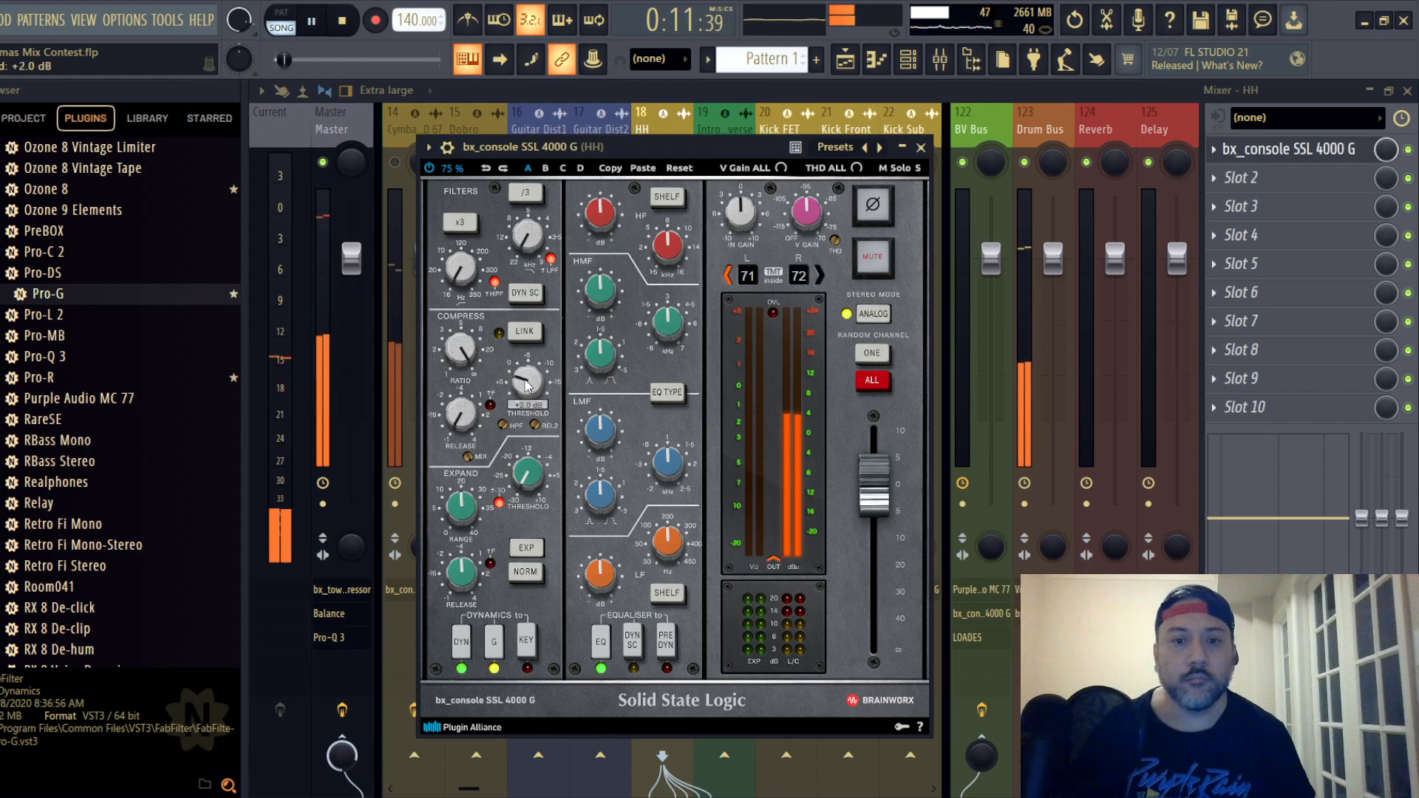
pyautogui.scroll(-3, 527, 383)
pyautogui.scroll(-2, 527, 384)
pyautogui.scroll(-3, 528, 383)
pyautogui.scroll(-1, 527, 384)
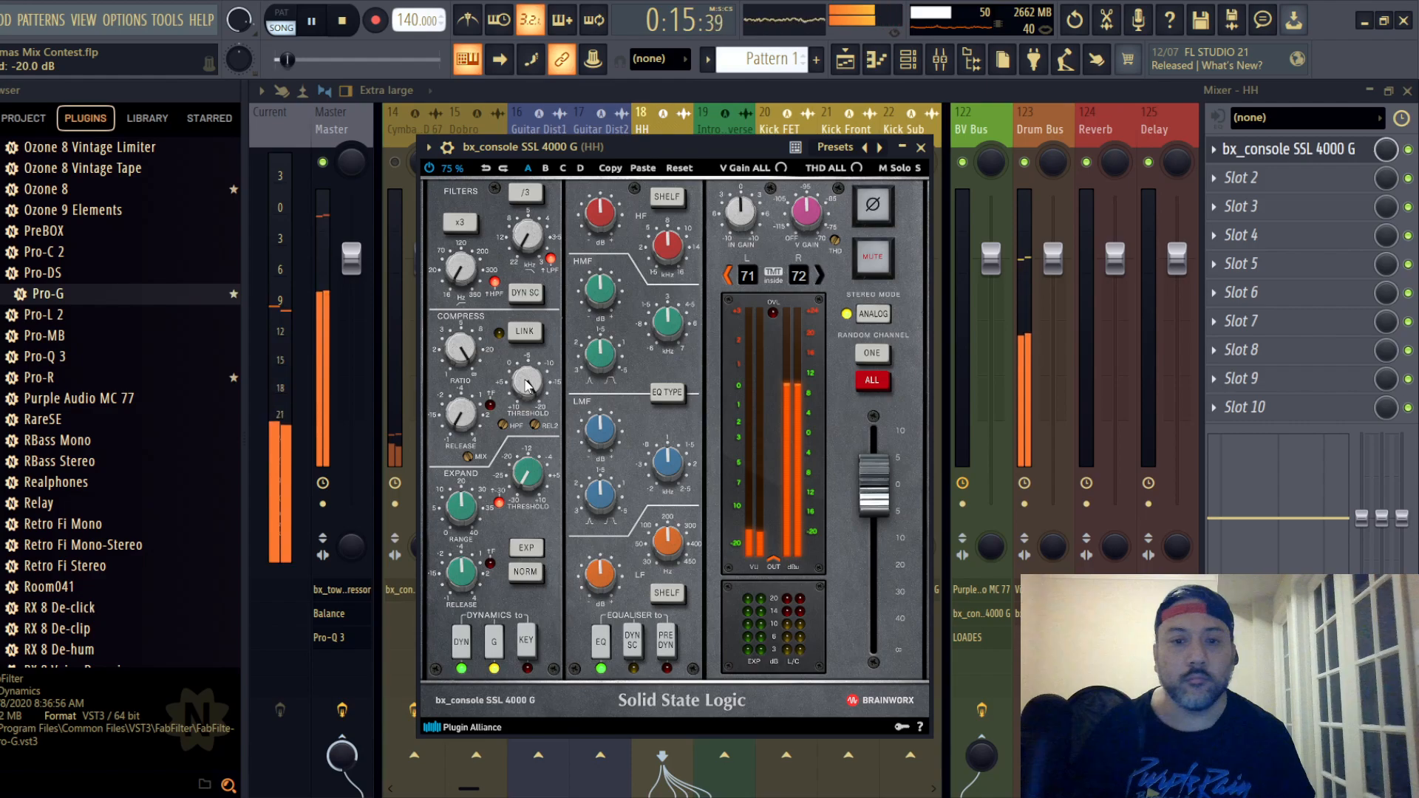
# - Place the HH strip's EQ before dynamics, boost HF, set HMF gain to +1.3 dB and LMF gain to -1.3 dB, and lower LF
pyautogui.click(669, 641)
pyautogui.scroll(1, 601, 215)
pyautogui.scroll(1, 601, 215)
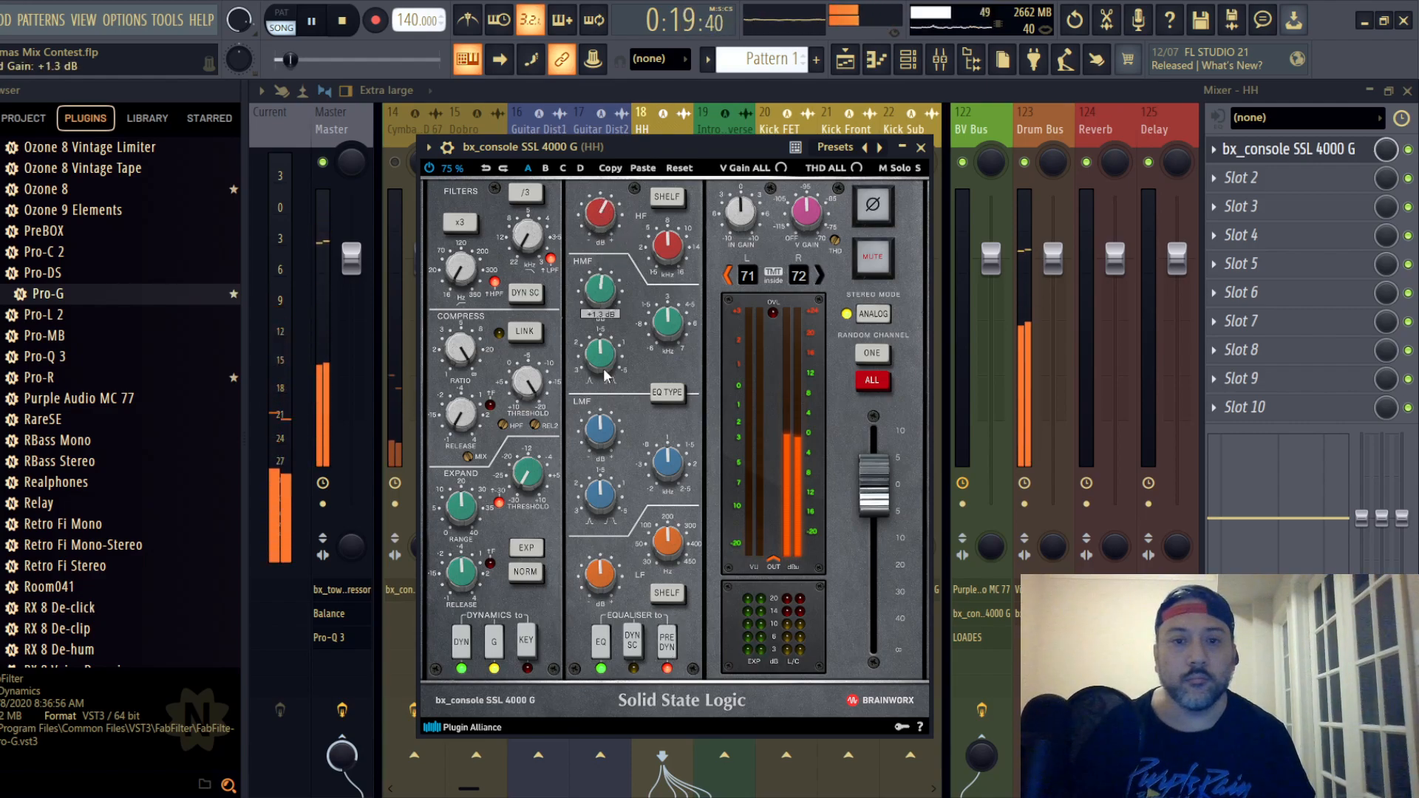
pyautogui.scroll(-1, 597, 439)
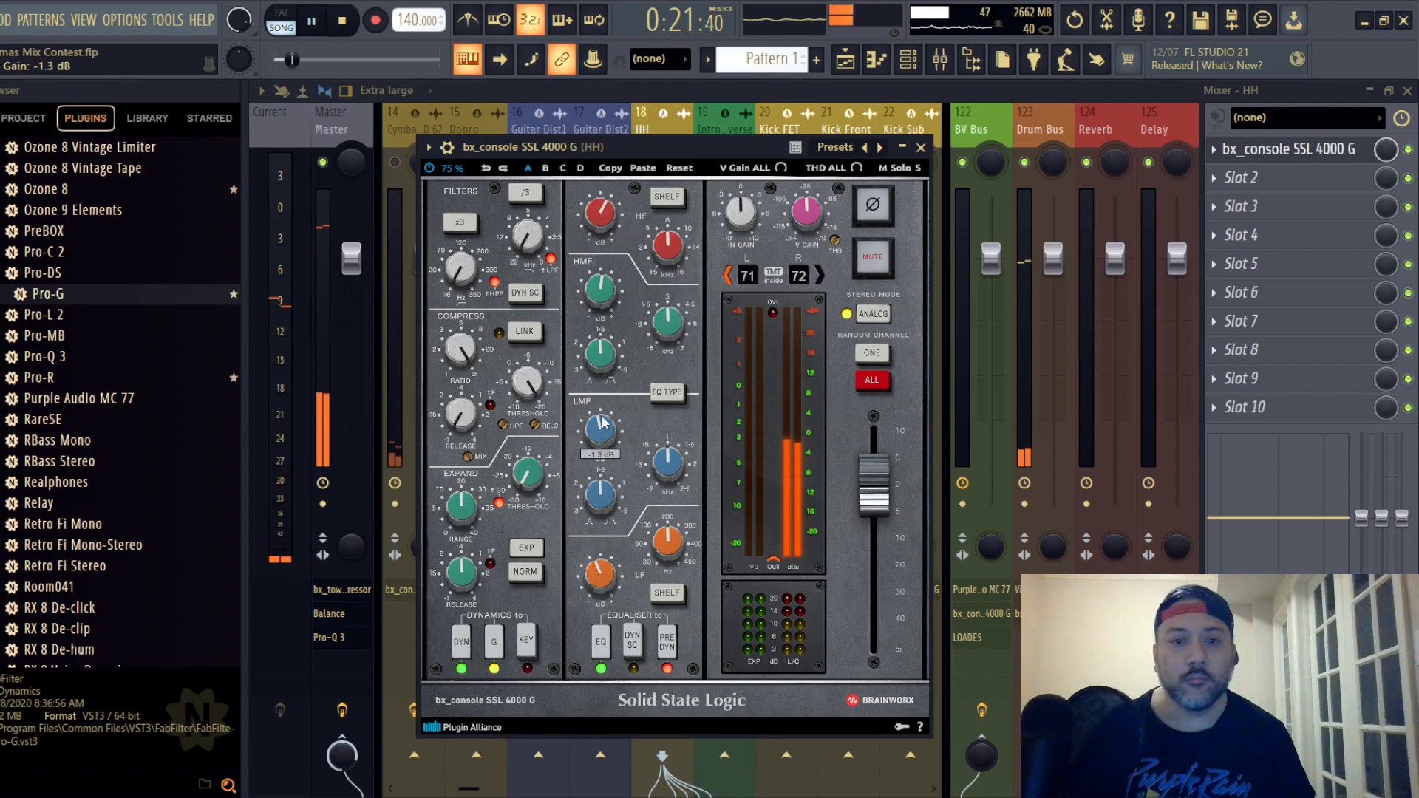
pyautogui.click(922, 147)
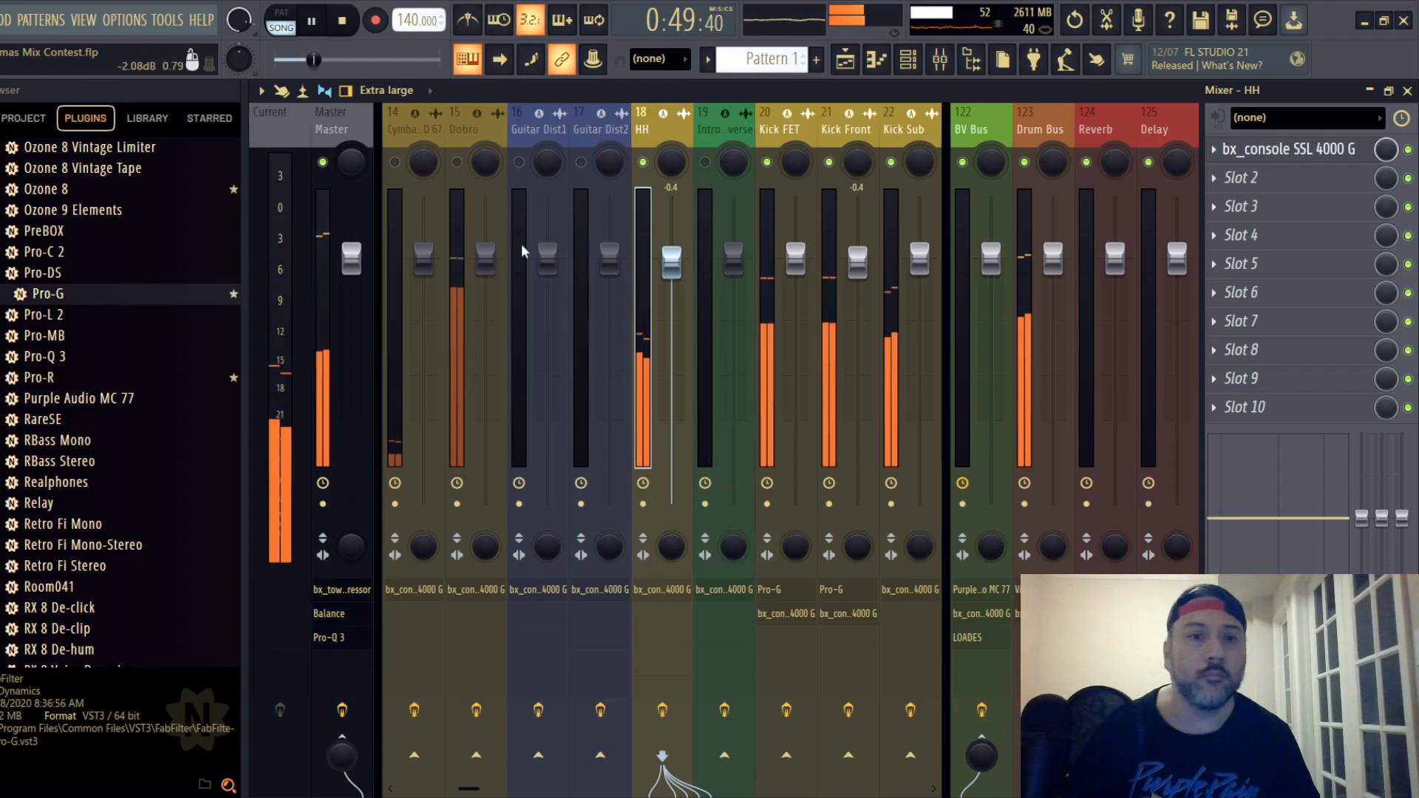
# - Recolor the Dobro mixer track to Steel Blue (#4B5B95)
pyautogui.rightClick(463, 131)
pyautogui.click(576, 145)
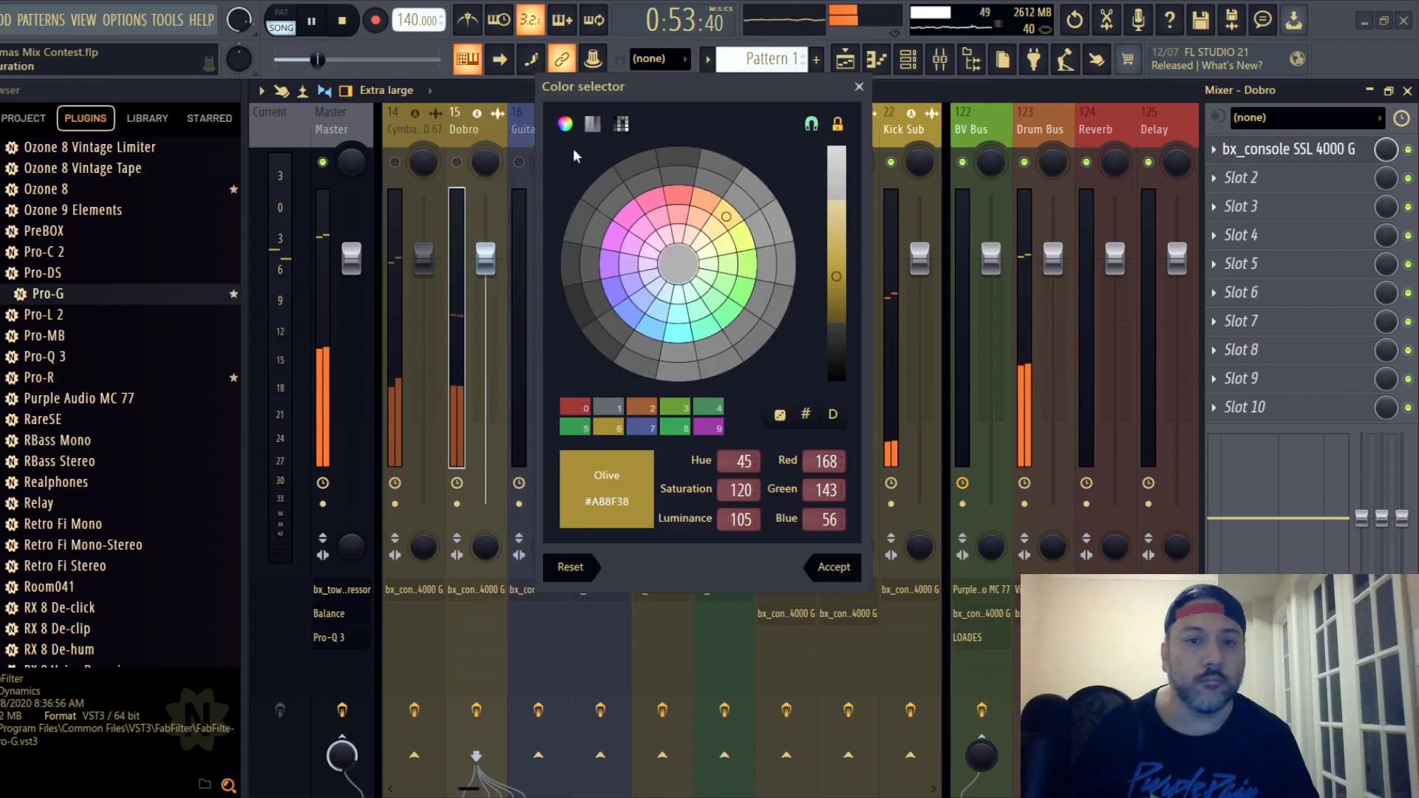
pyautogui.click(655, 307)
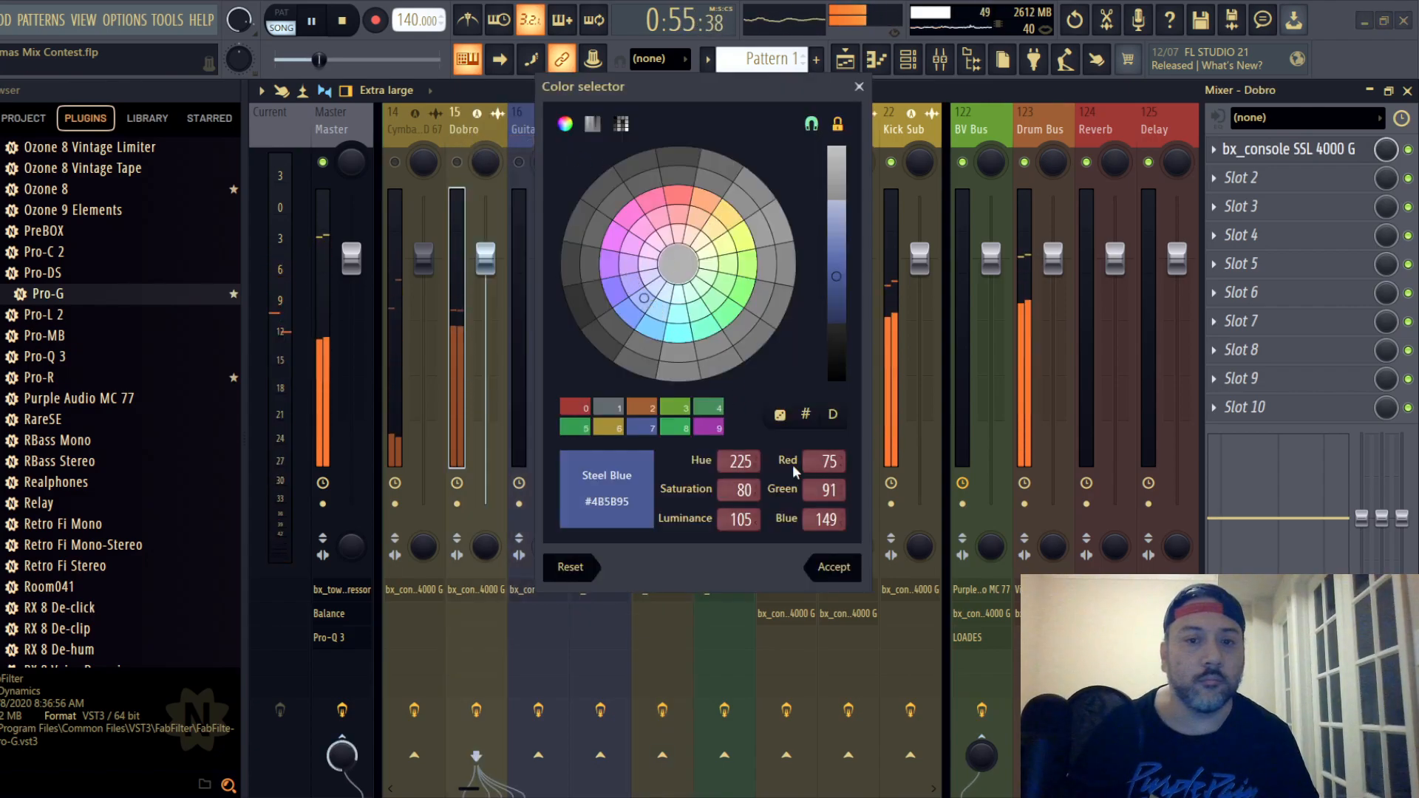
pyautogui.click(833, 568)
# - Unmute the OH L track, lower its fader to -1.0 dB, and open its SSL strip
pyautogui.moveTo(414, 128); pyautogui.dragTo(710, 147)
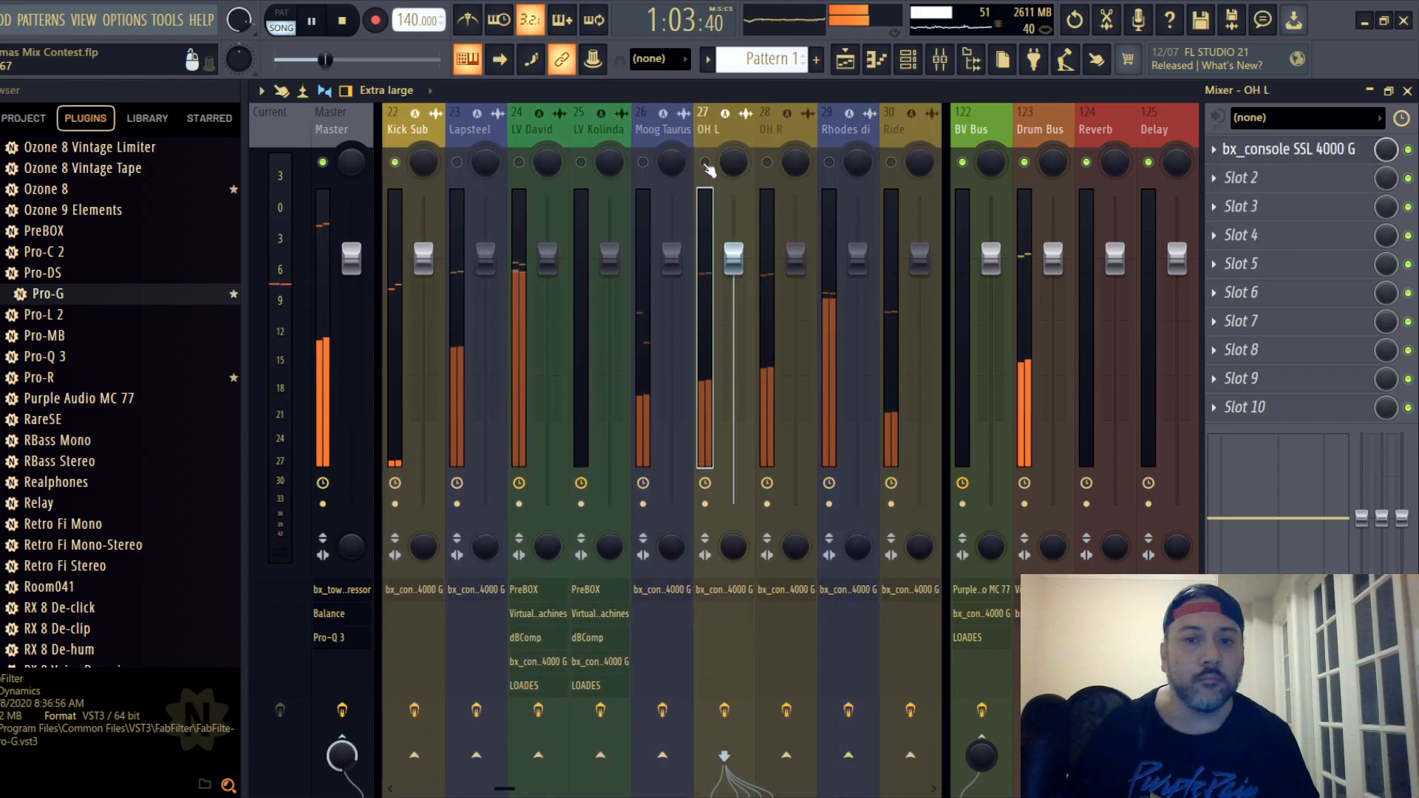
pyautogui.moveTo(733, 257)
pyautogui.mouseDown()
pyautogui.moveTo(733, 286)
pyautogui.moveTo(733, 269)
pyautogui.mouseUp()
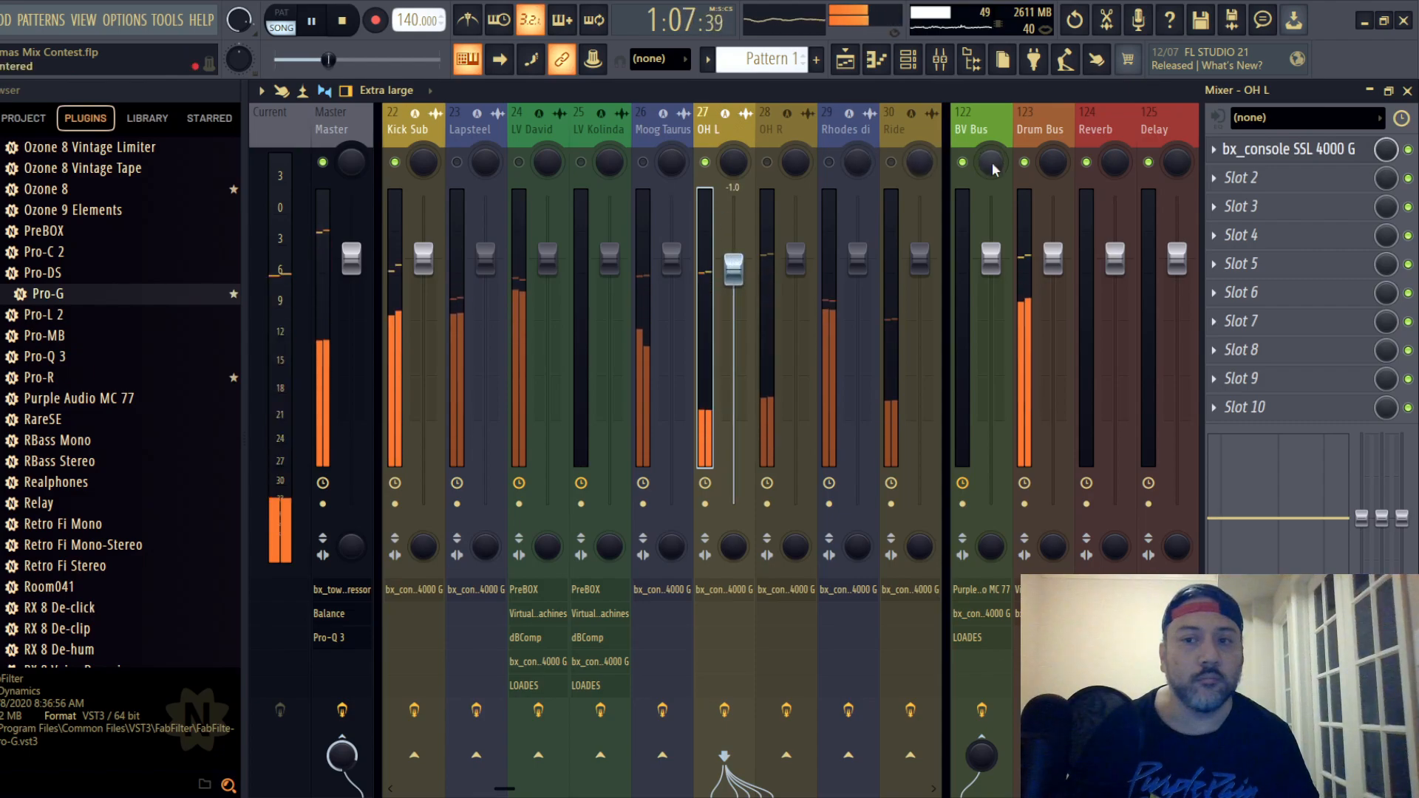
pyautogui.click(1289, 148)
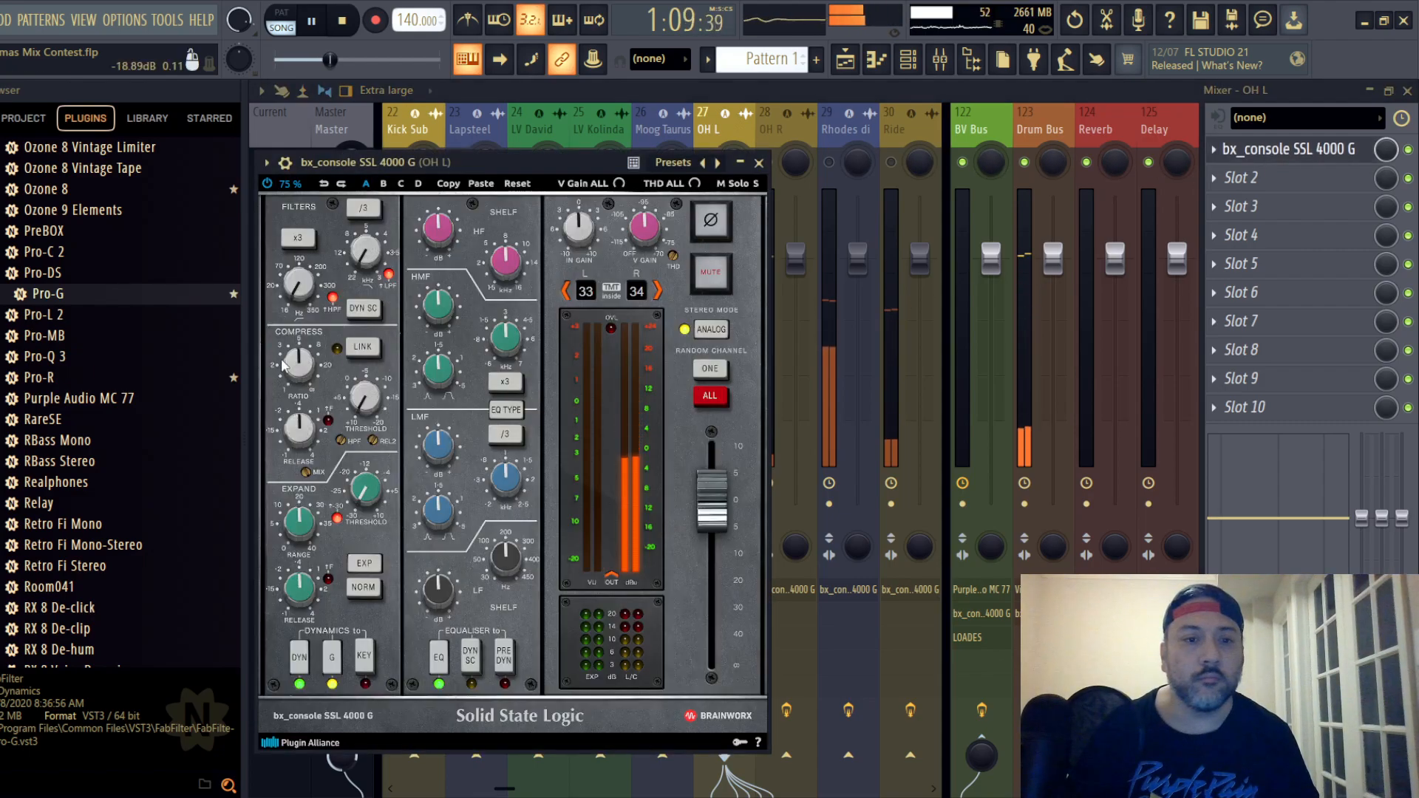
# - Set the OH L strip's compressor to maximum ratio, 0.10 s release and -12.0 dB threshold
pyautogui.scroll(4, 292, 367)
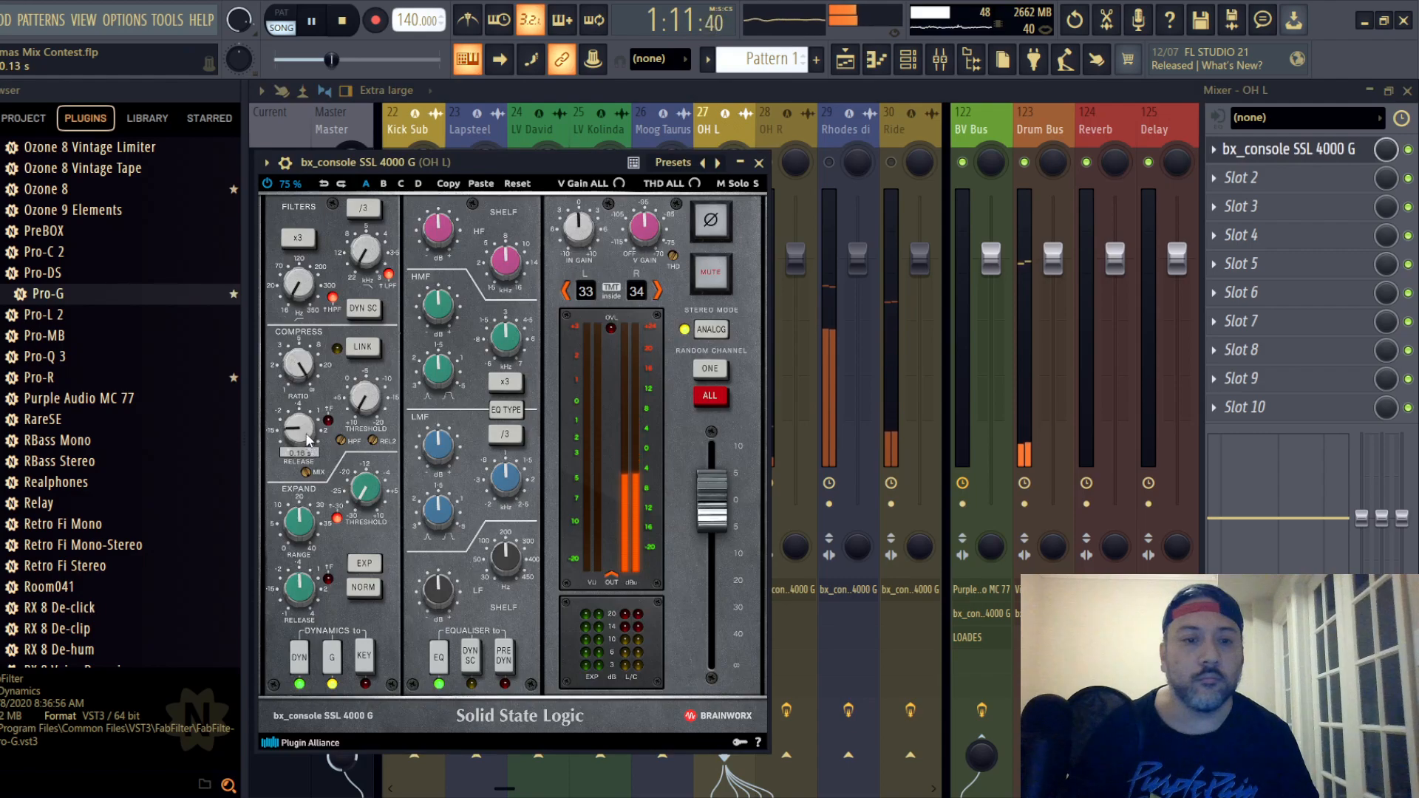
pyautogui.scroll(-3, 306, 440)
pyautogui.scroll(-6, 369, 402)
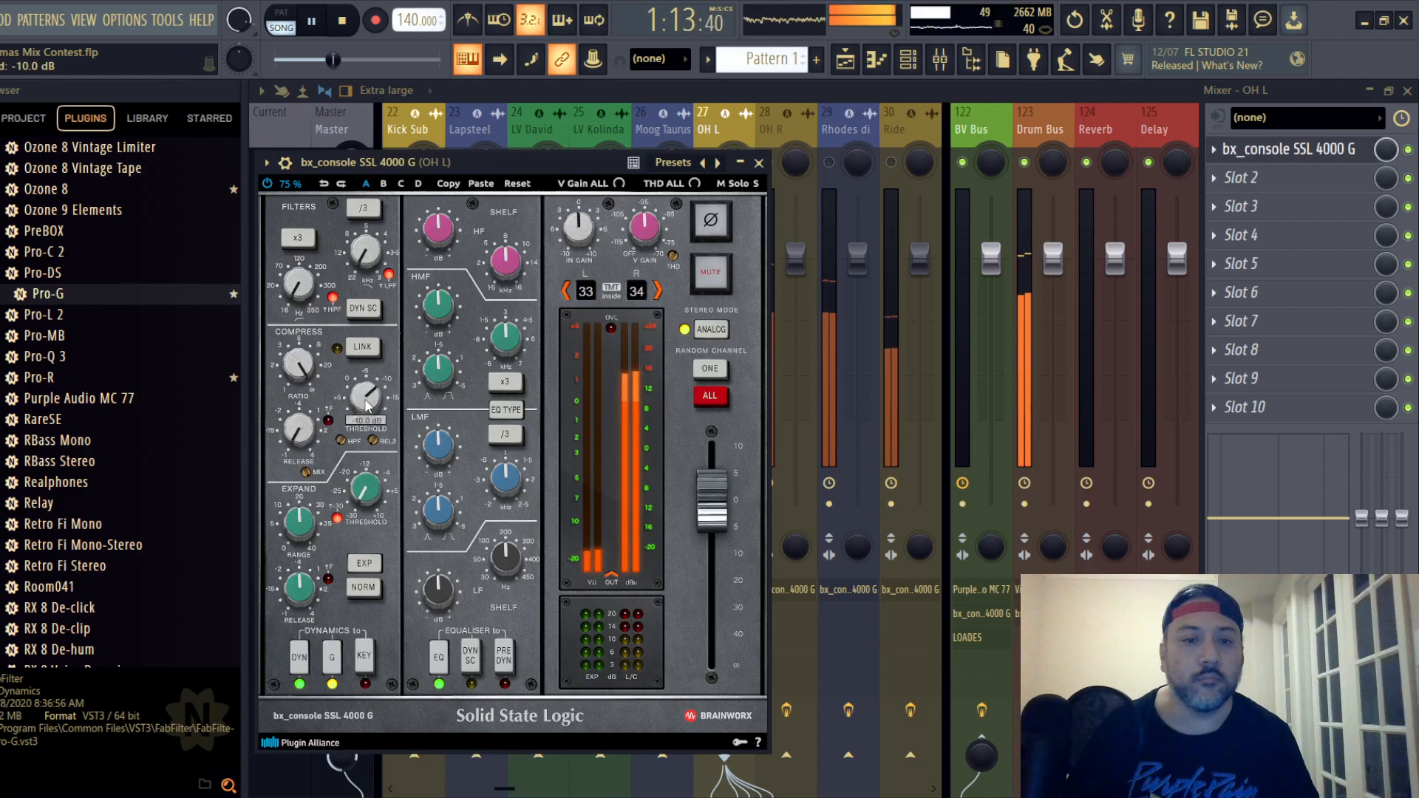
pyautogui.scroll(-1, 367, 402)
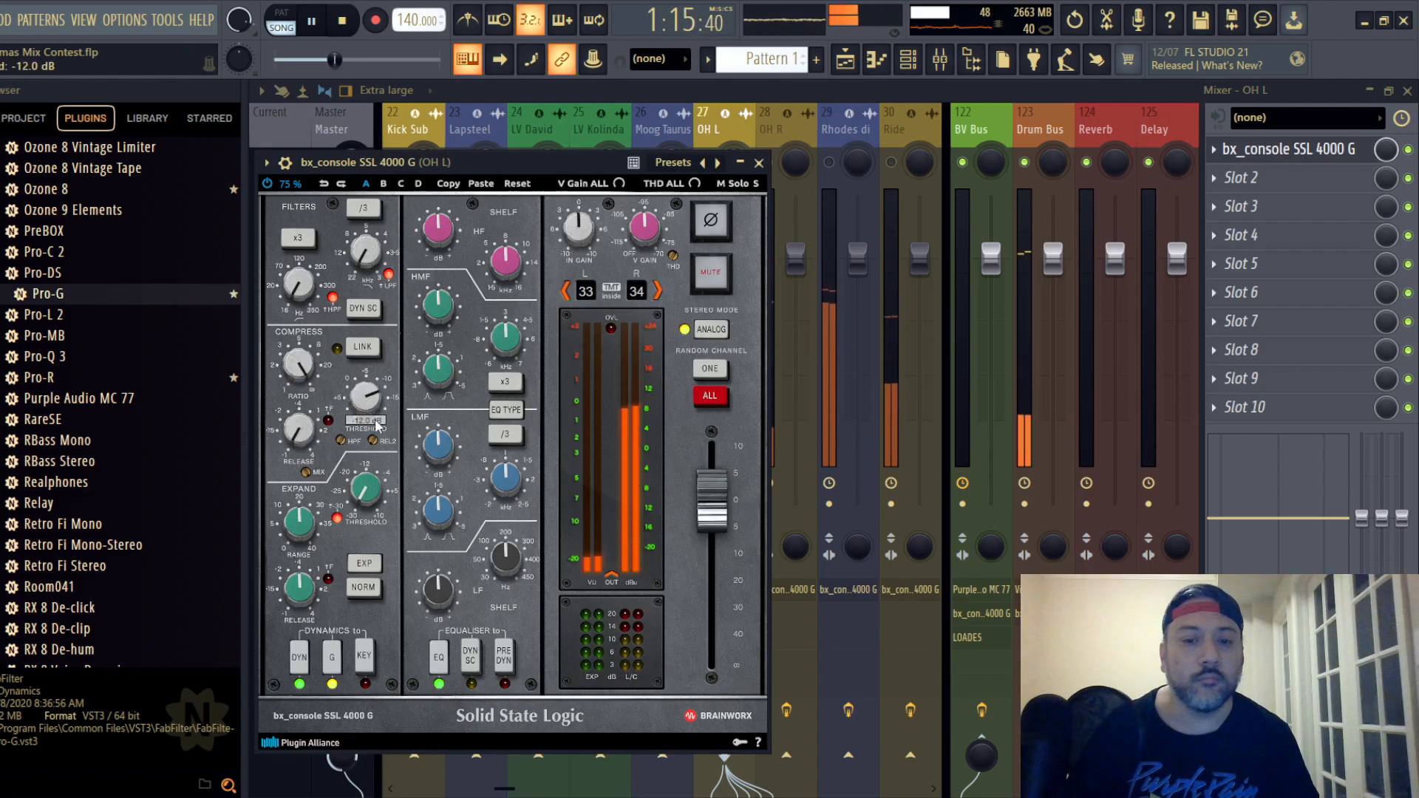
# - On the OH L strip, switch the EQ type, place EQ before dynamics, set HF to +3.2 dB, cut LMF and LF, and lower the fader to -2.7 dB
pyautogui.click(505, 409)
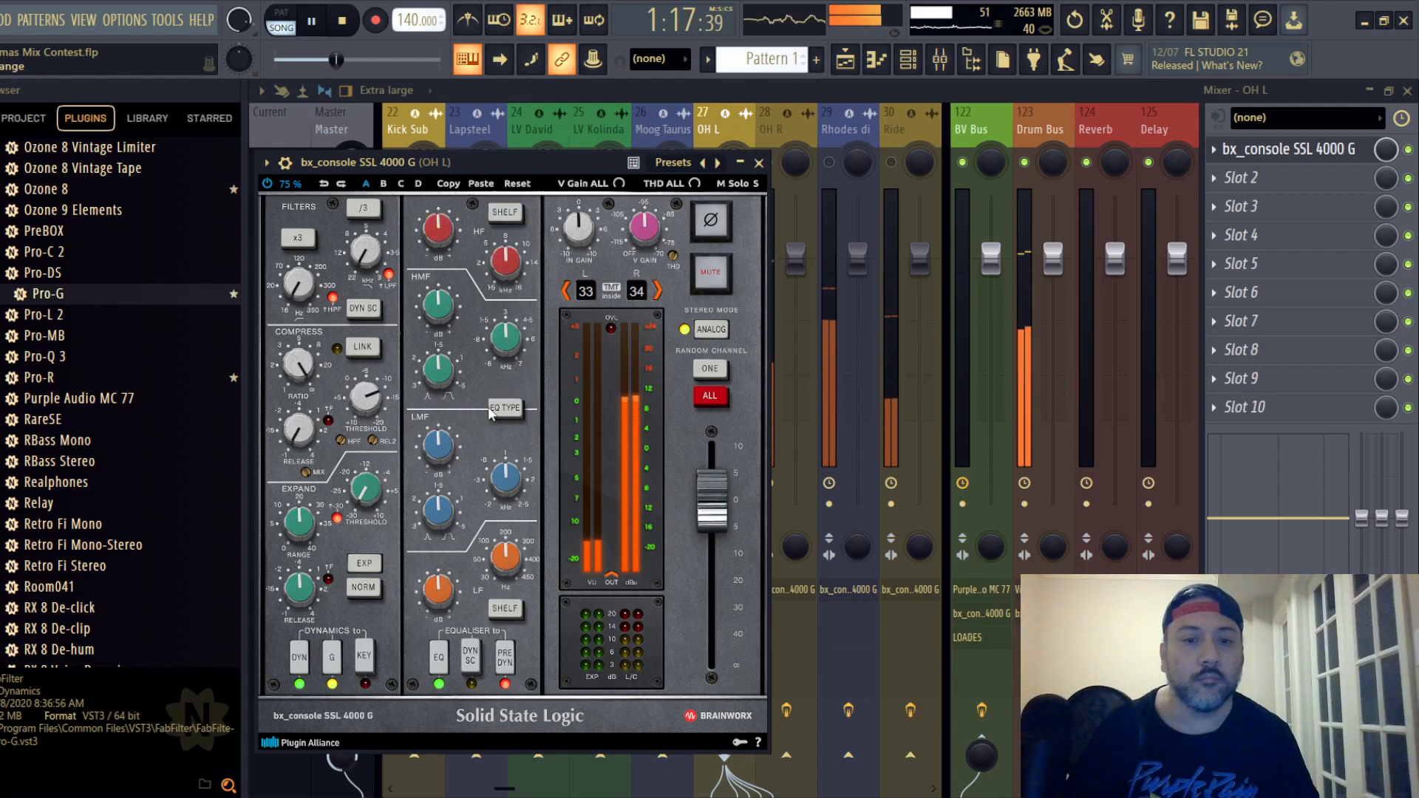
pyautogui.scroll(1, 439, 239)
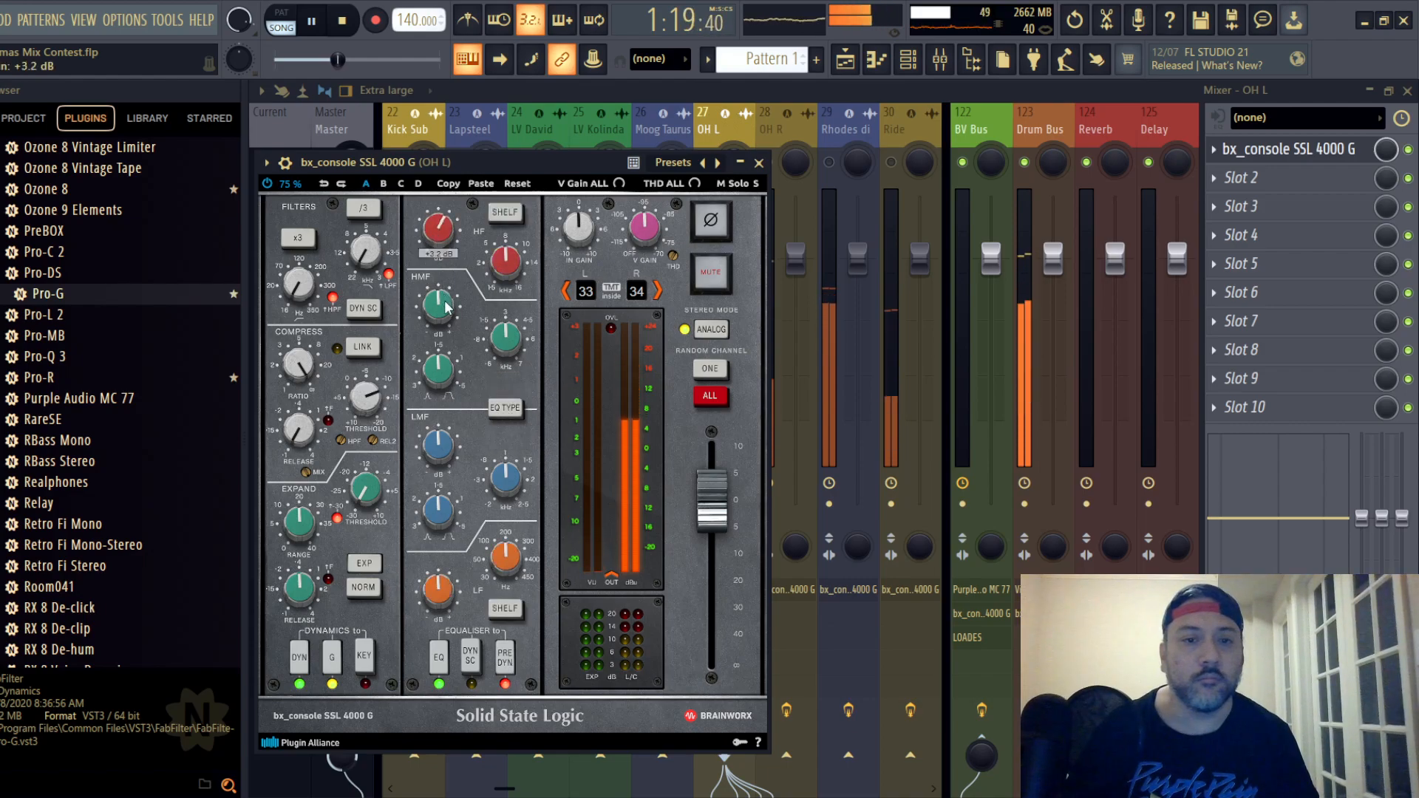
pyautogui.scroll(-3, 439, 584)
pyautogui.scroll(-1, 437, 449)
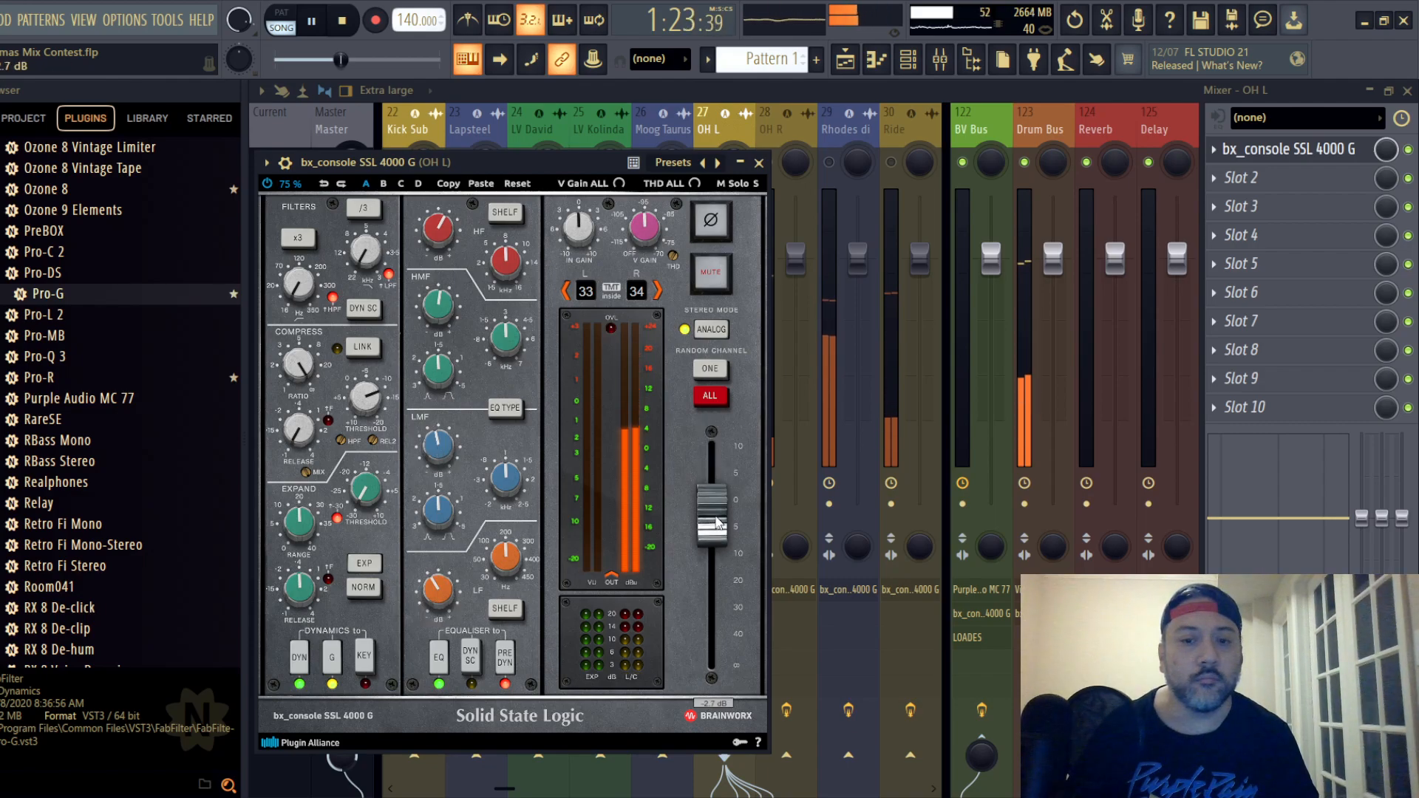
# - Nudge the OH L strip's fader slightly lower, close the strip, and pan the OH L mixer track hard left
pyautogui.moveTo(716, 523); pyautogui.dragTo(720, 528)
pyautogui.click(759, 162)
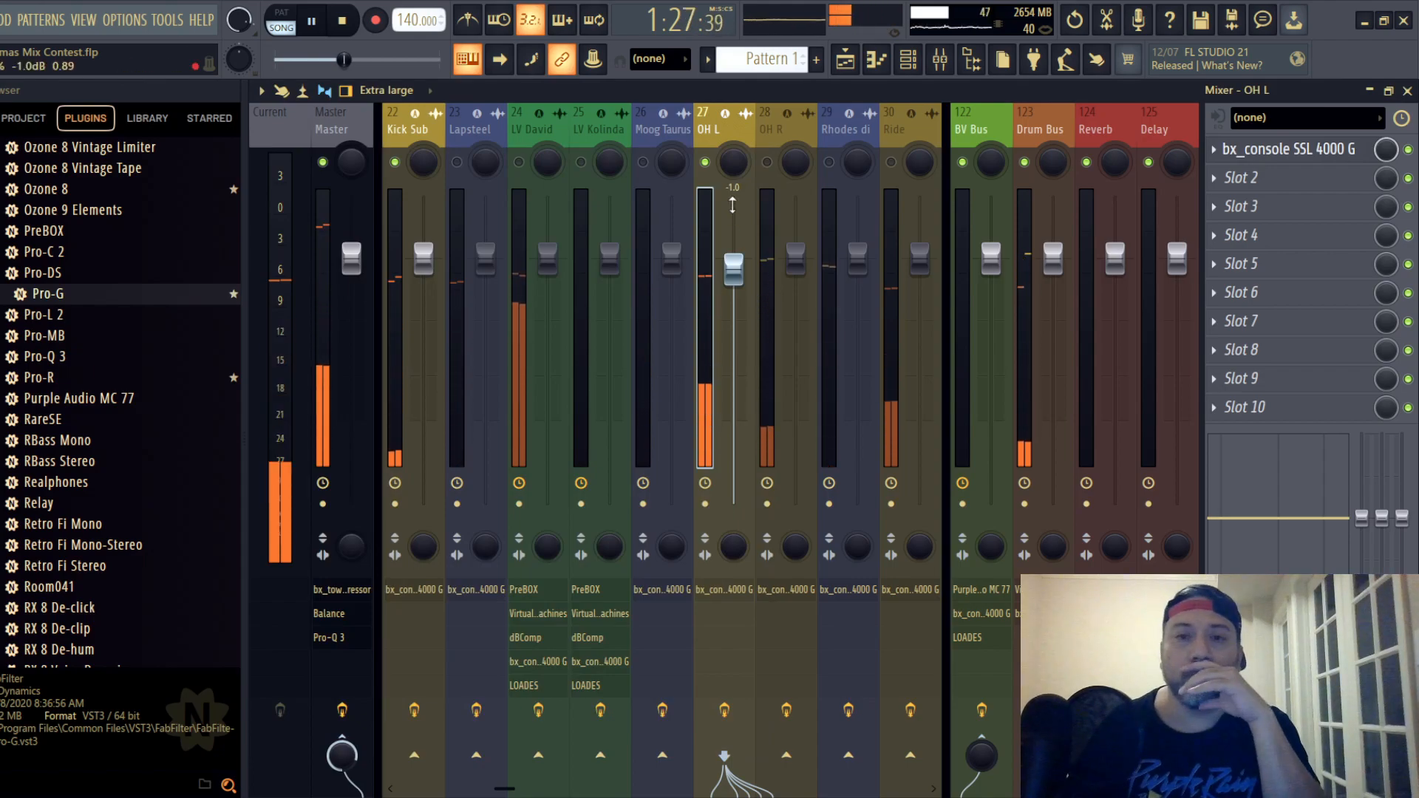
pyautogui.moveTo(733, 165); pyautogui.dragTo(733, 207)
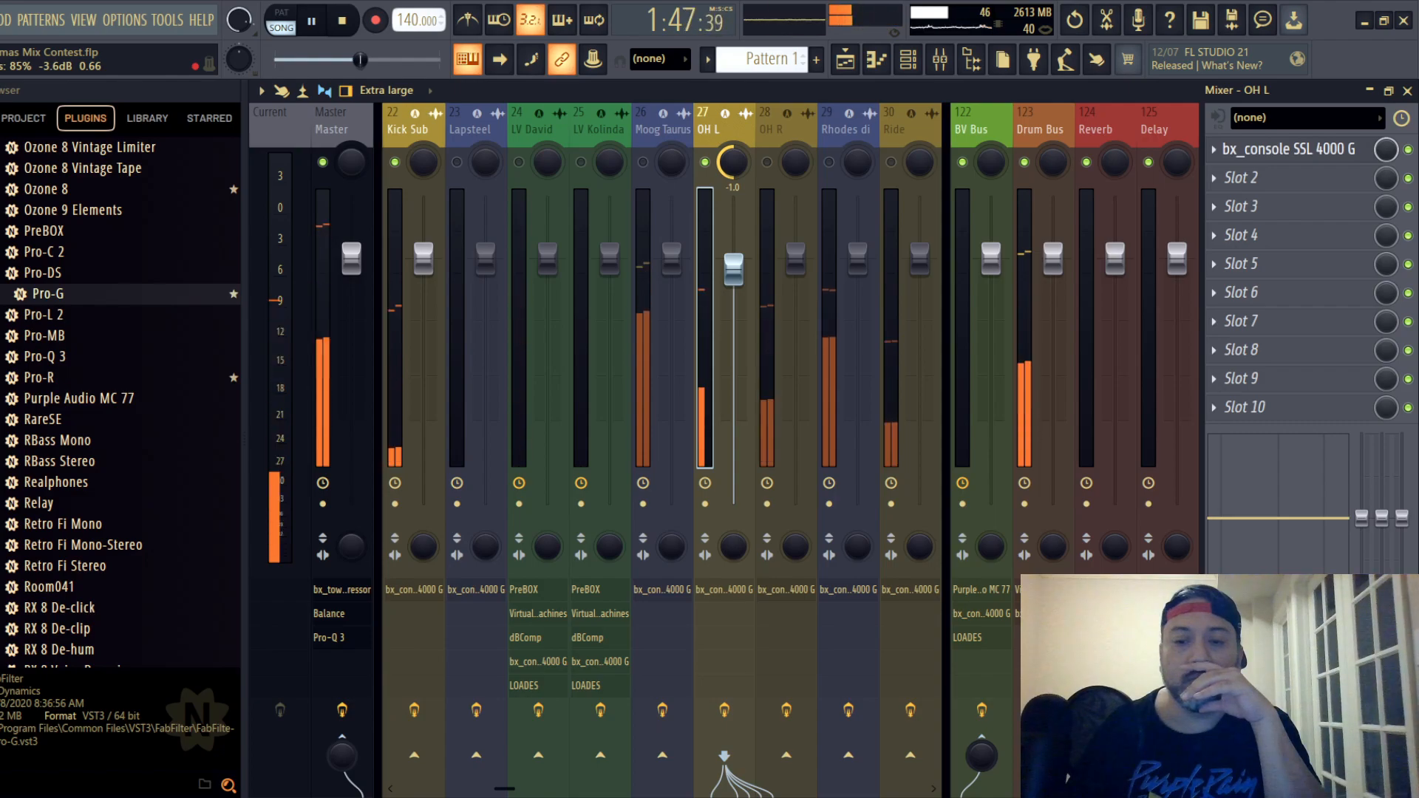
# - Unmute the OH R track and set its SSL compressor to maximum ratio, a faster release and -20.0 dB threshold
pyautogui.click(767, 162)
pyautogui.click(1277, 150)
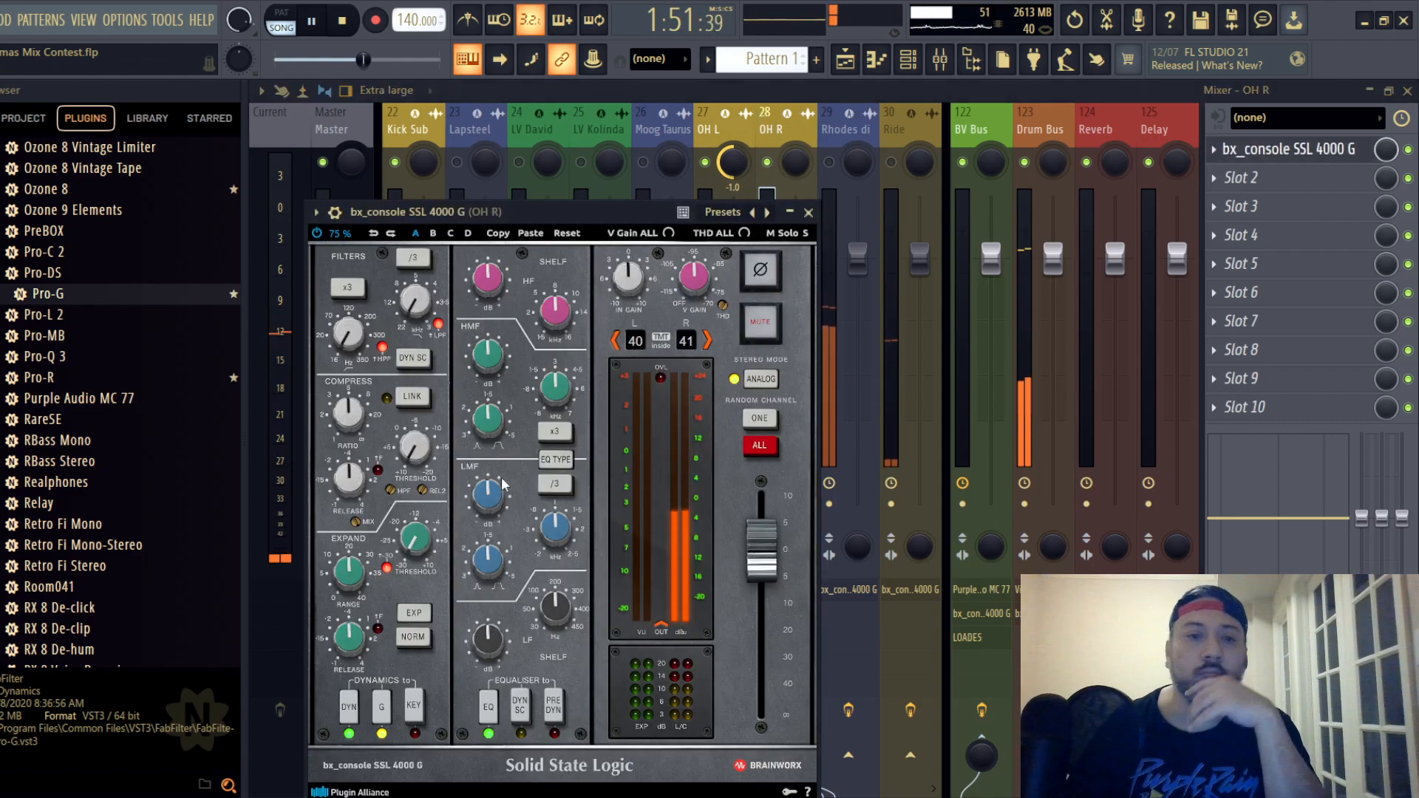
pyautogui.scroll(5, 348, 416)
pyautogui.scroll(2, 349, 416)
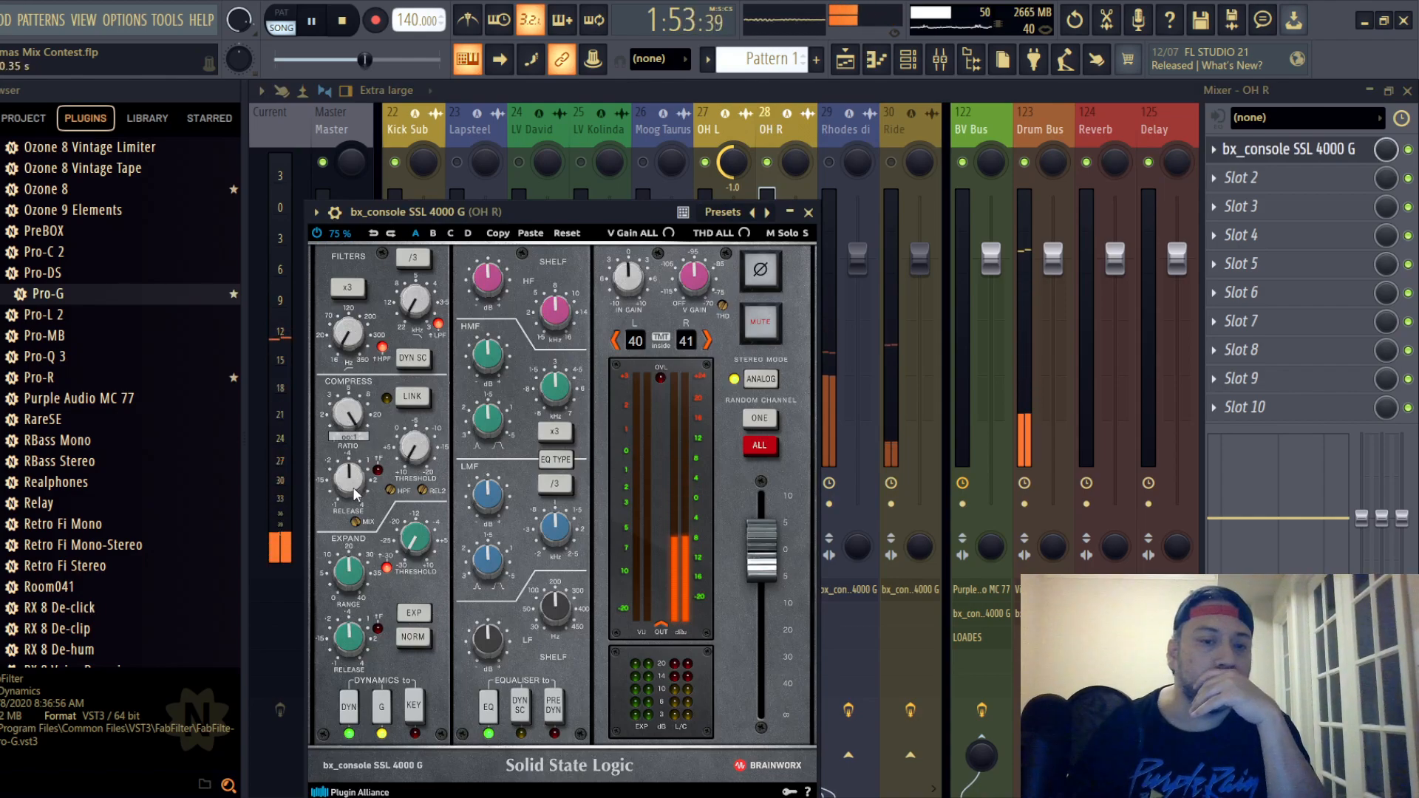
pyautogui.scroll(-6, 353, 489)
pyautogui.scroll(5, 412, 449)
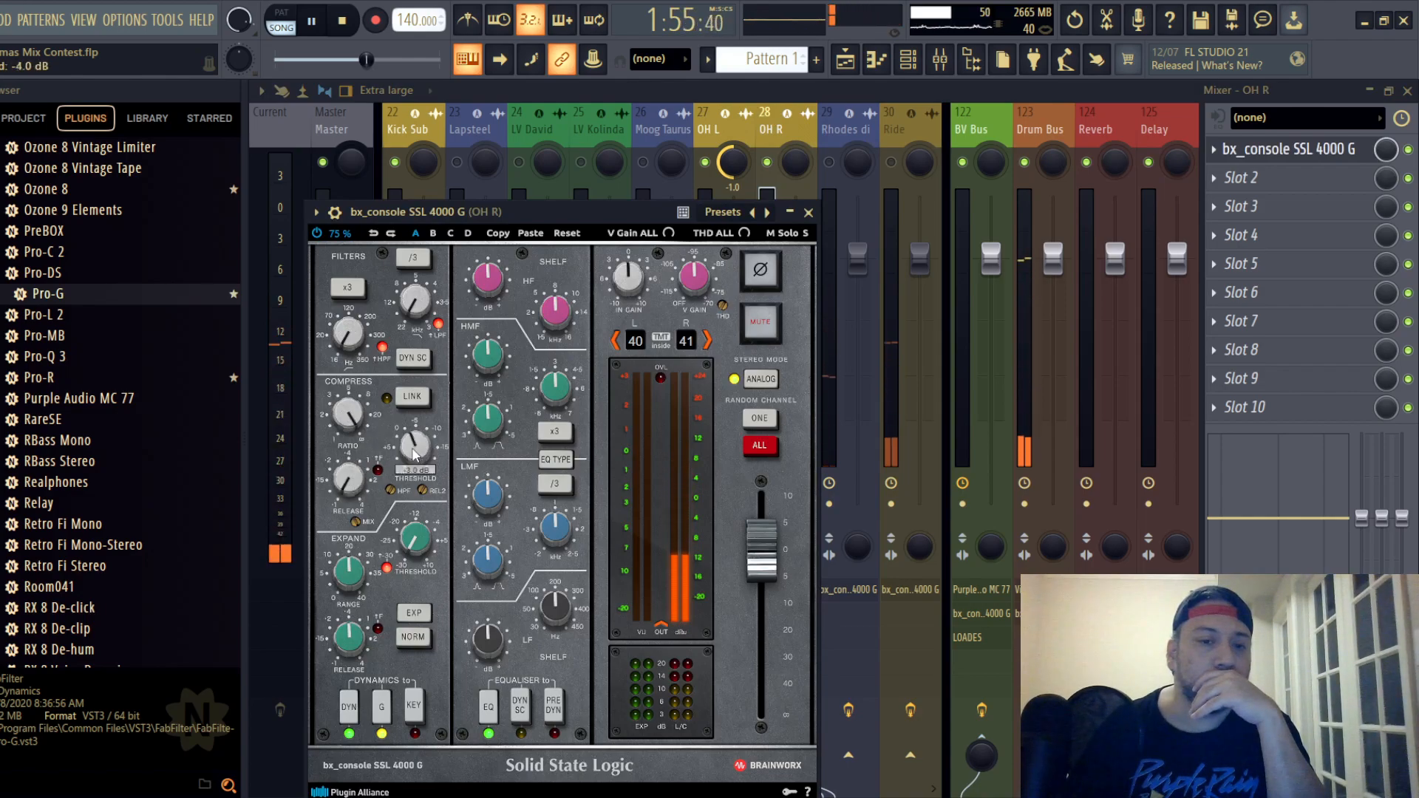
pyautogui.scroll(4, 414, 453)
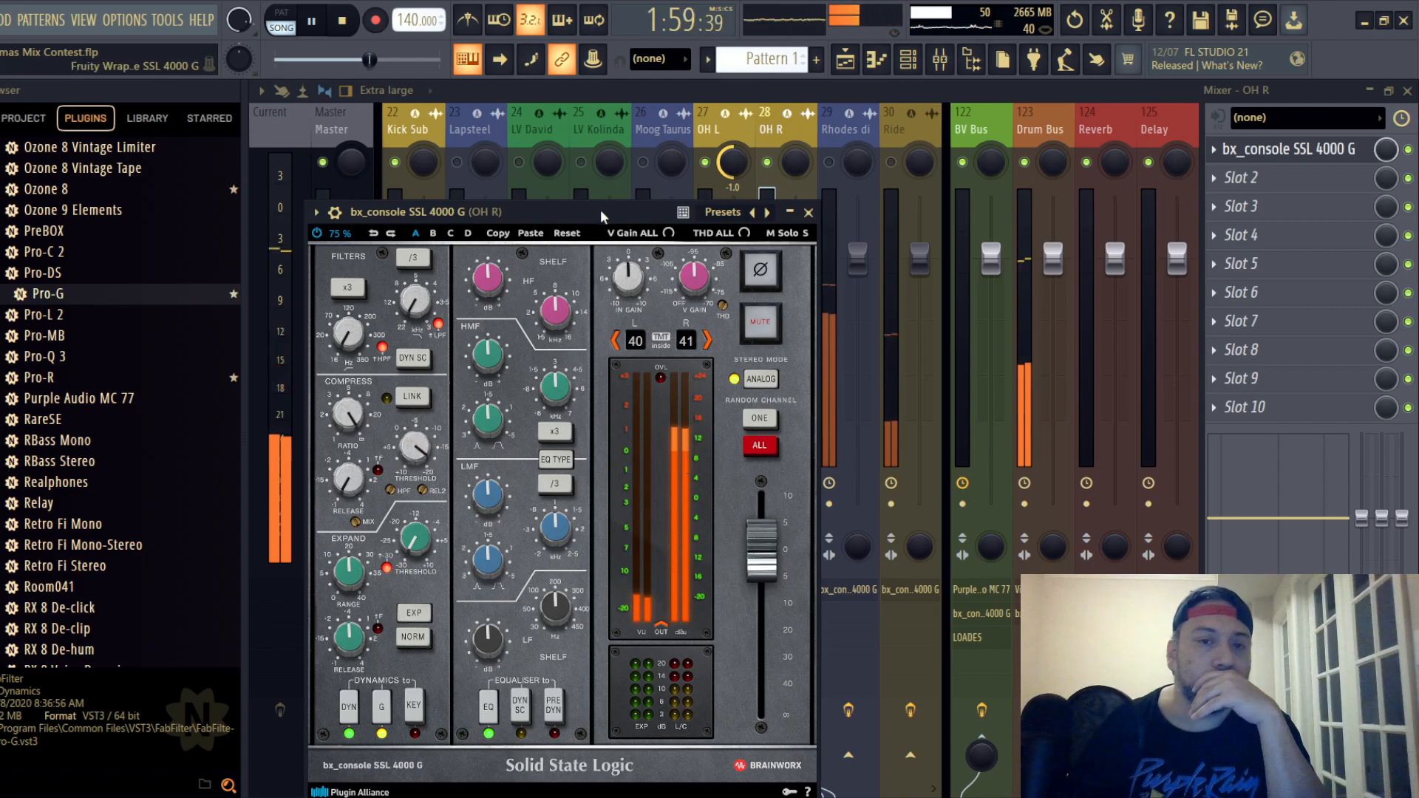
pyautogui.moveTo(600, 210); pyautogui.dragTo(662, 130)
pyautogui.scroll(2, 409, 454)
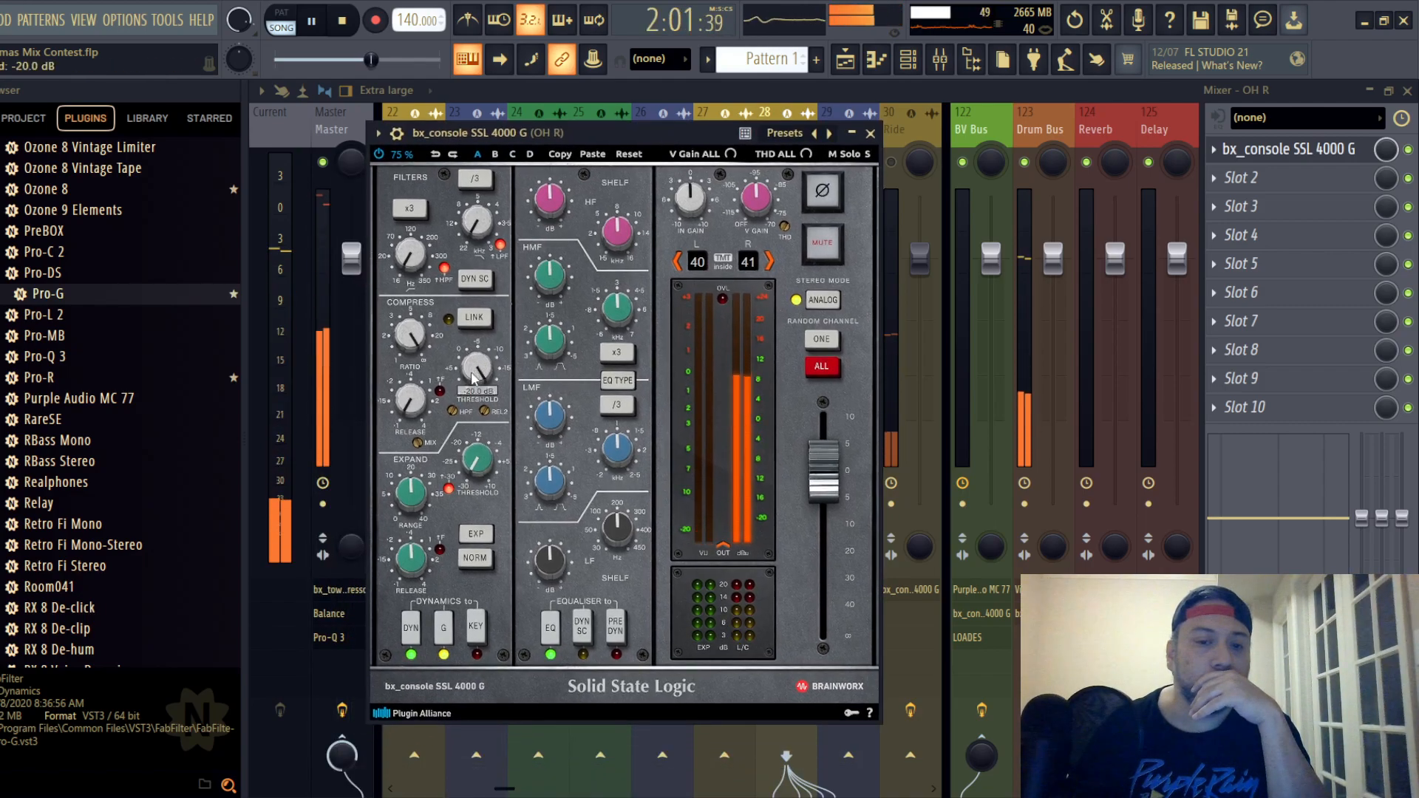
# - On the OH R strip, switch the EQ type, place EQ before dynamics, boost HF, cut LF, lower the fader, and close the strip
pyautogui.click(617, 379)
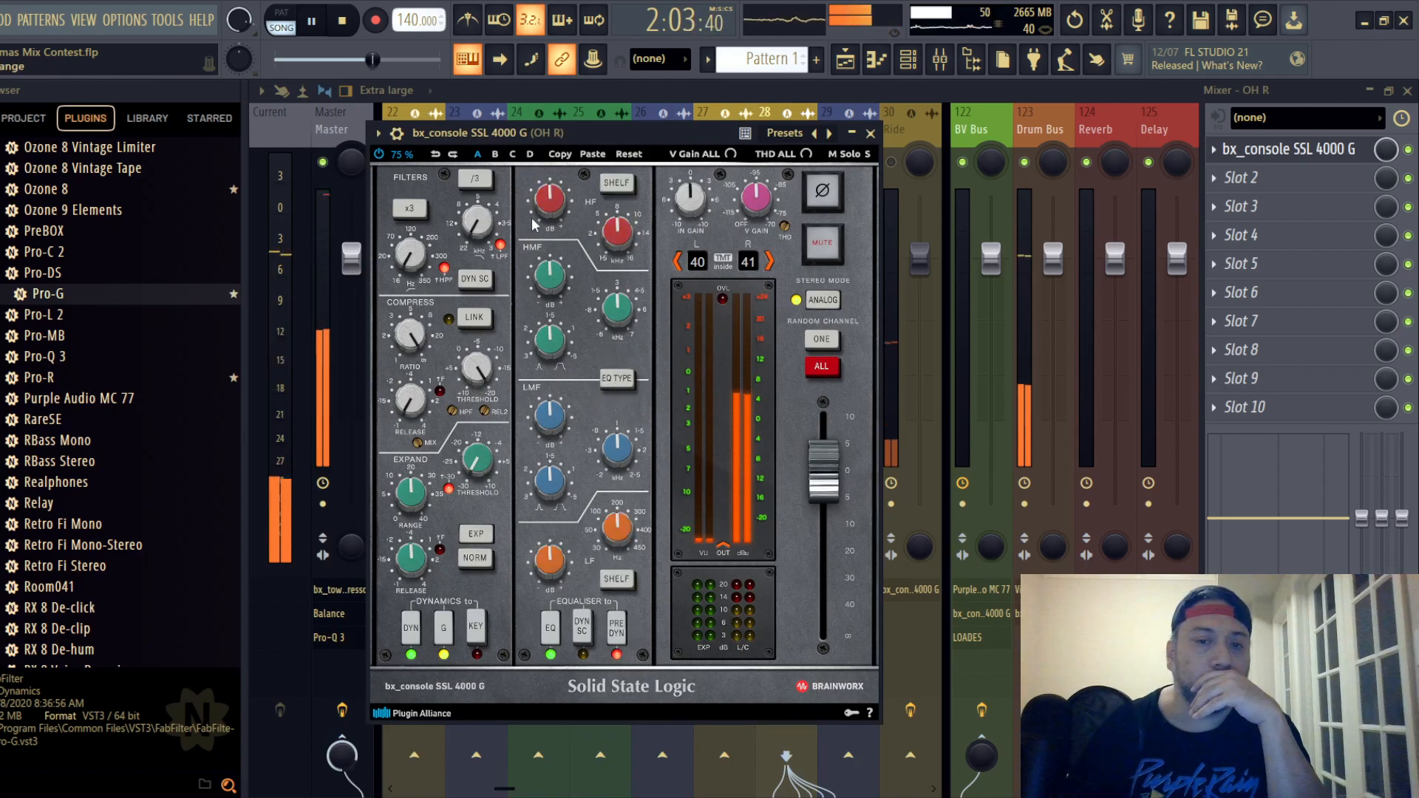
pyautogui.scroll(1, 555, 288)
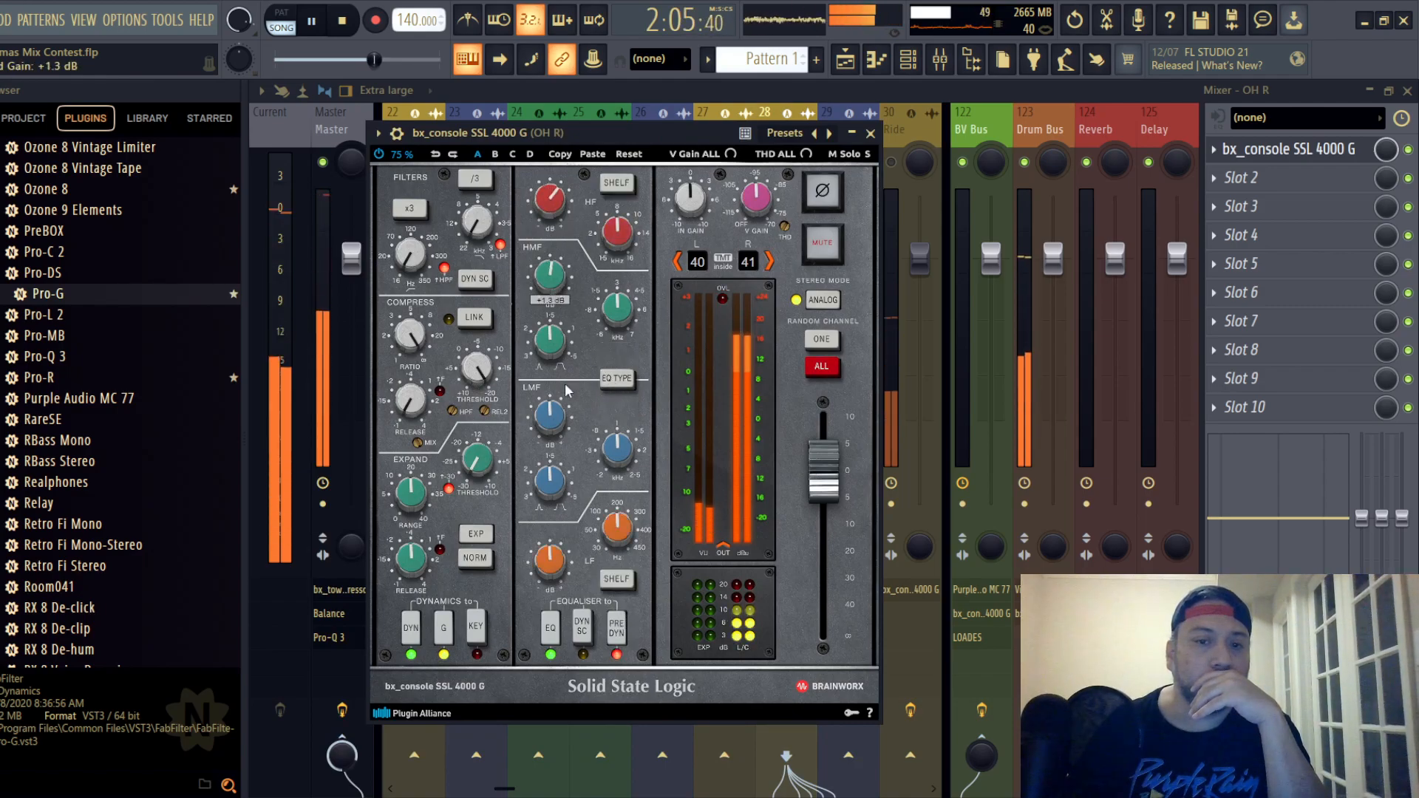
pyautogui.scroll(-3, 552, 567)
pyautogui.scroll(-4, 837, 509)
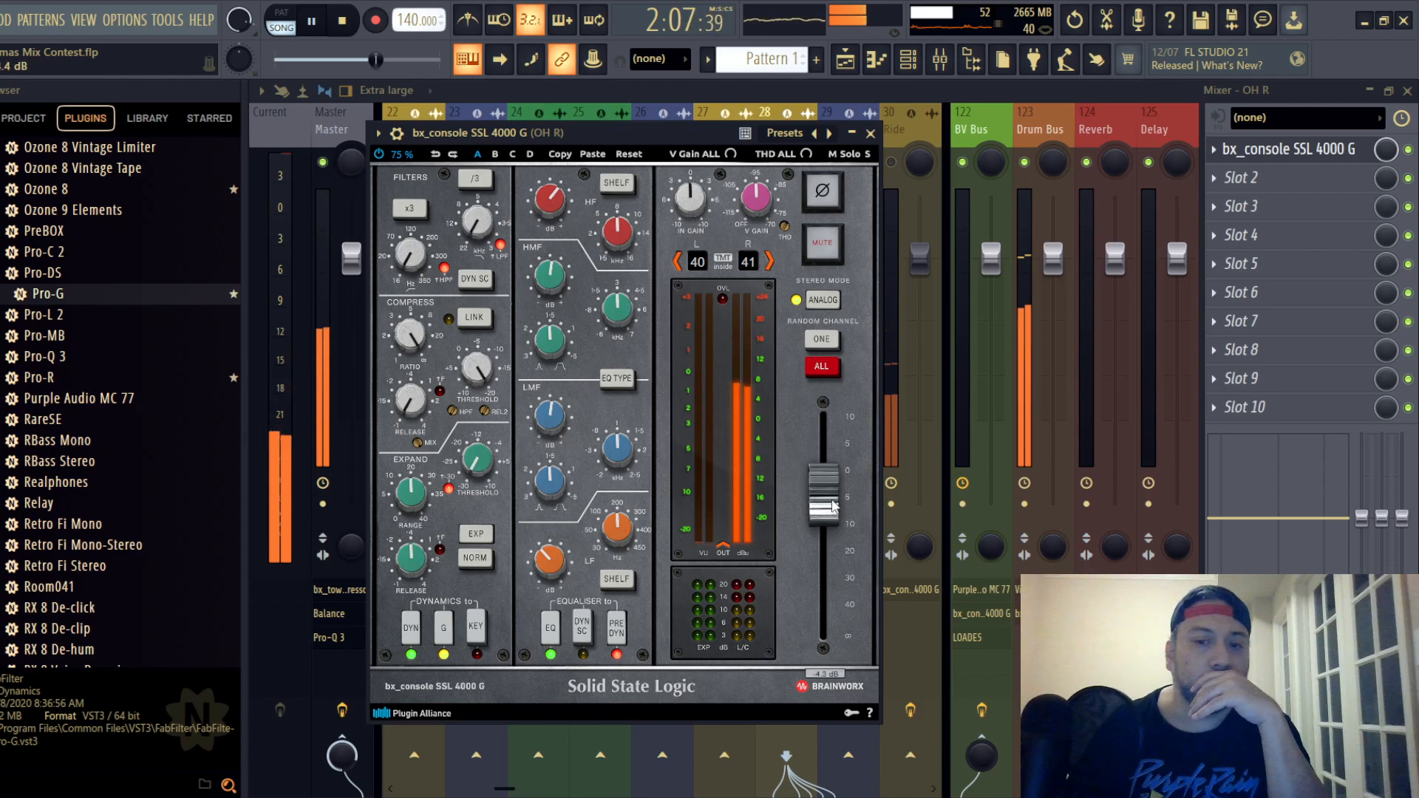
pyautogui.click(871, 134)
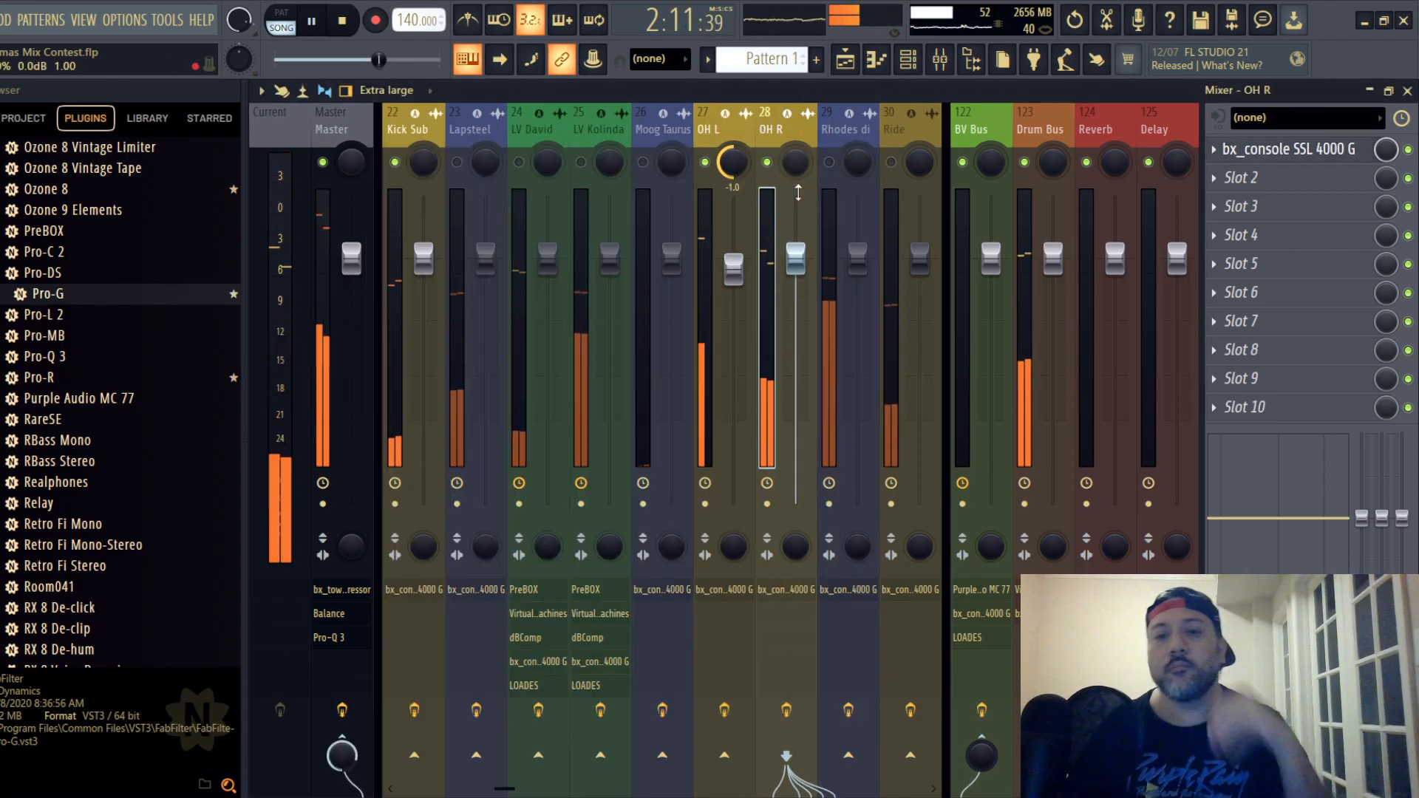
# - Pan the OH R mixer track hard right and turn its send to the Master down to -INF dB
pyautogui.moveTo(796, 162); pyautogui.dragTo(796, 74)
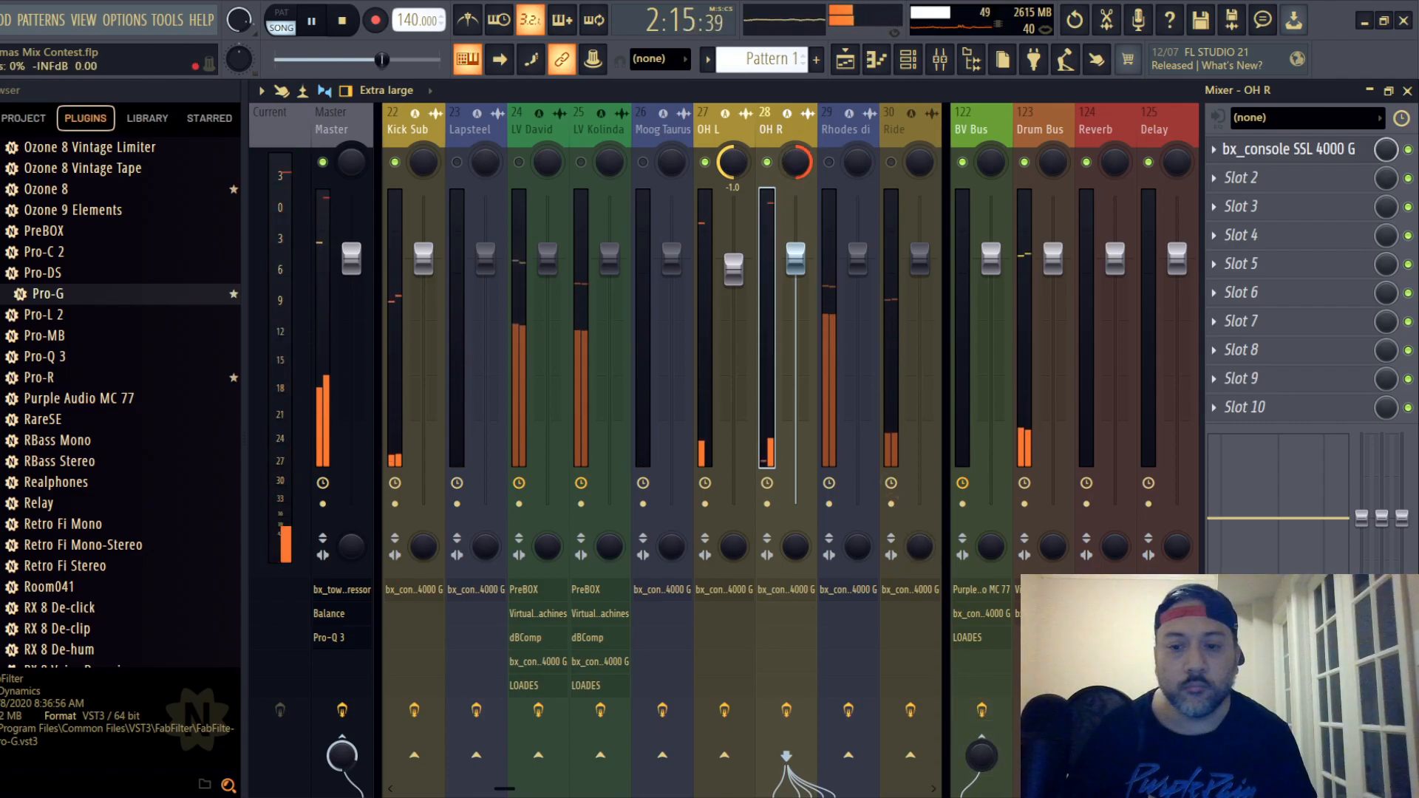
pyautogui.moveTo(352, 756)
pyautogui.mouseDown()
pyautogui.moveTo(351, 782)
pyautogui.moveTo(342, 768)
pyautogui.mouseUp()
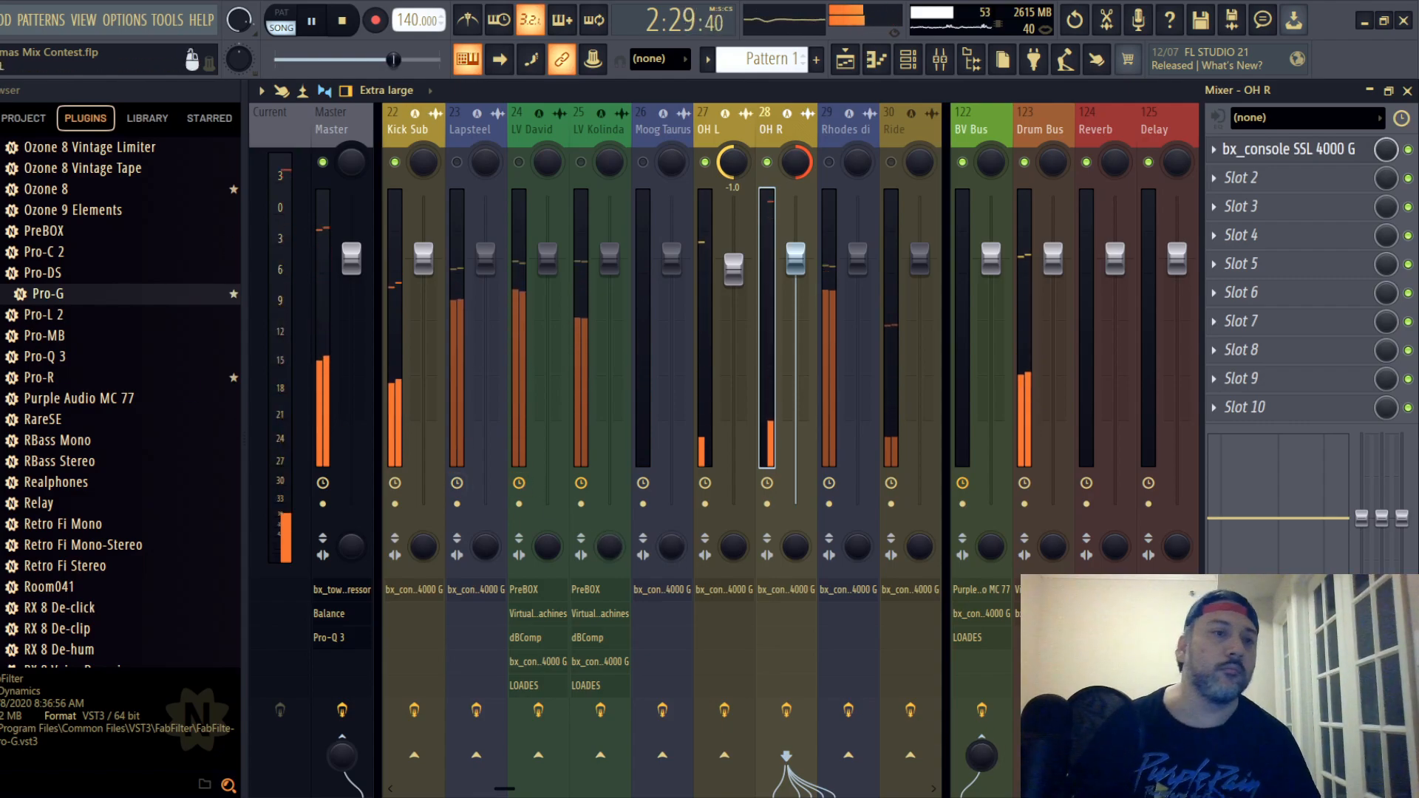
pyautogui.click(0, 20)
pyautogui.click(1, 103)
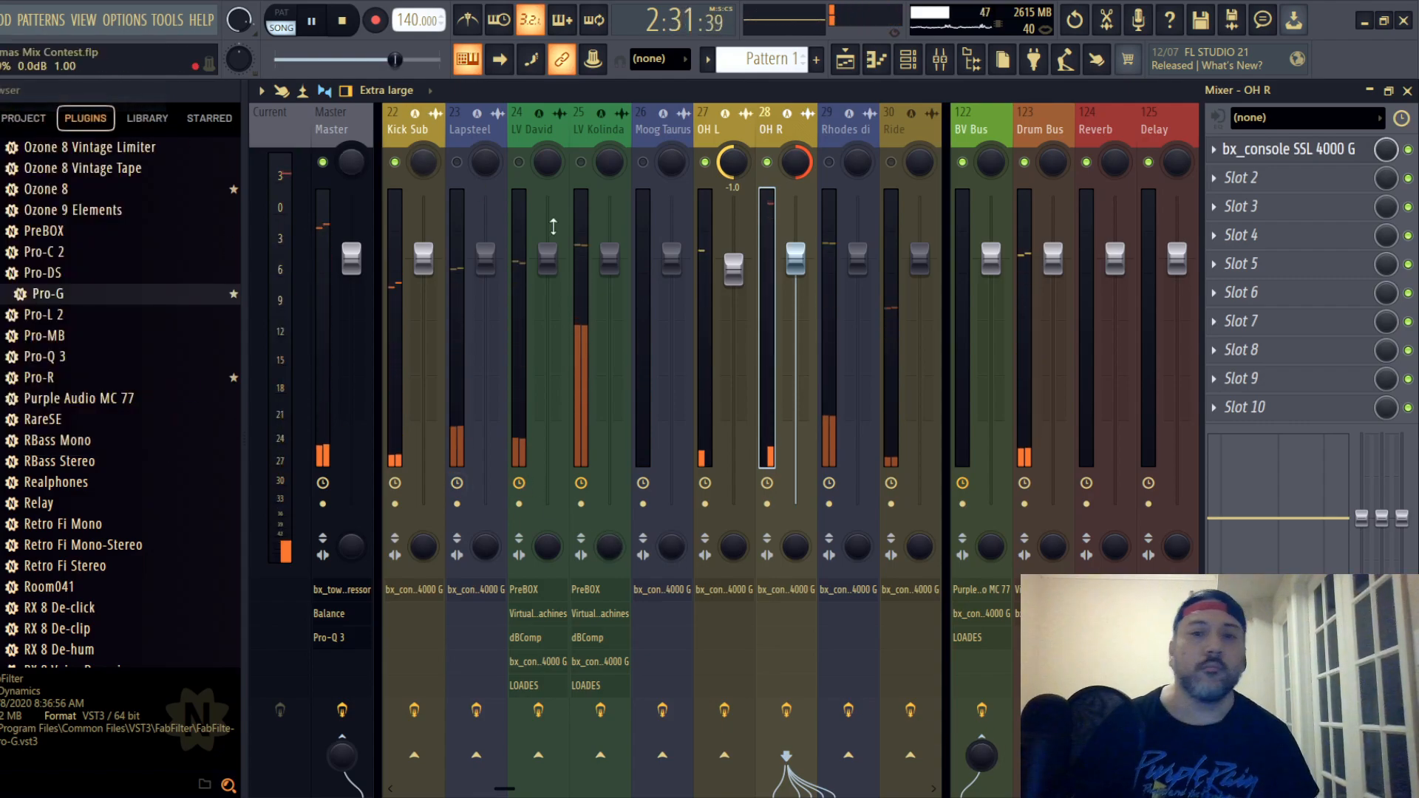
# - Unmute the Ride track and open its SSL strip
pyautogui.scroll(-7, 977, 143)
pyautogui.click(558, 130)
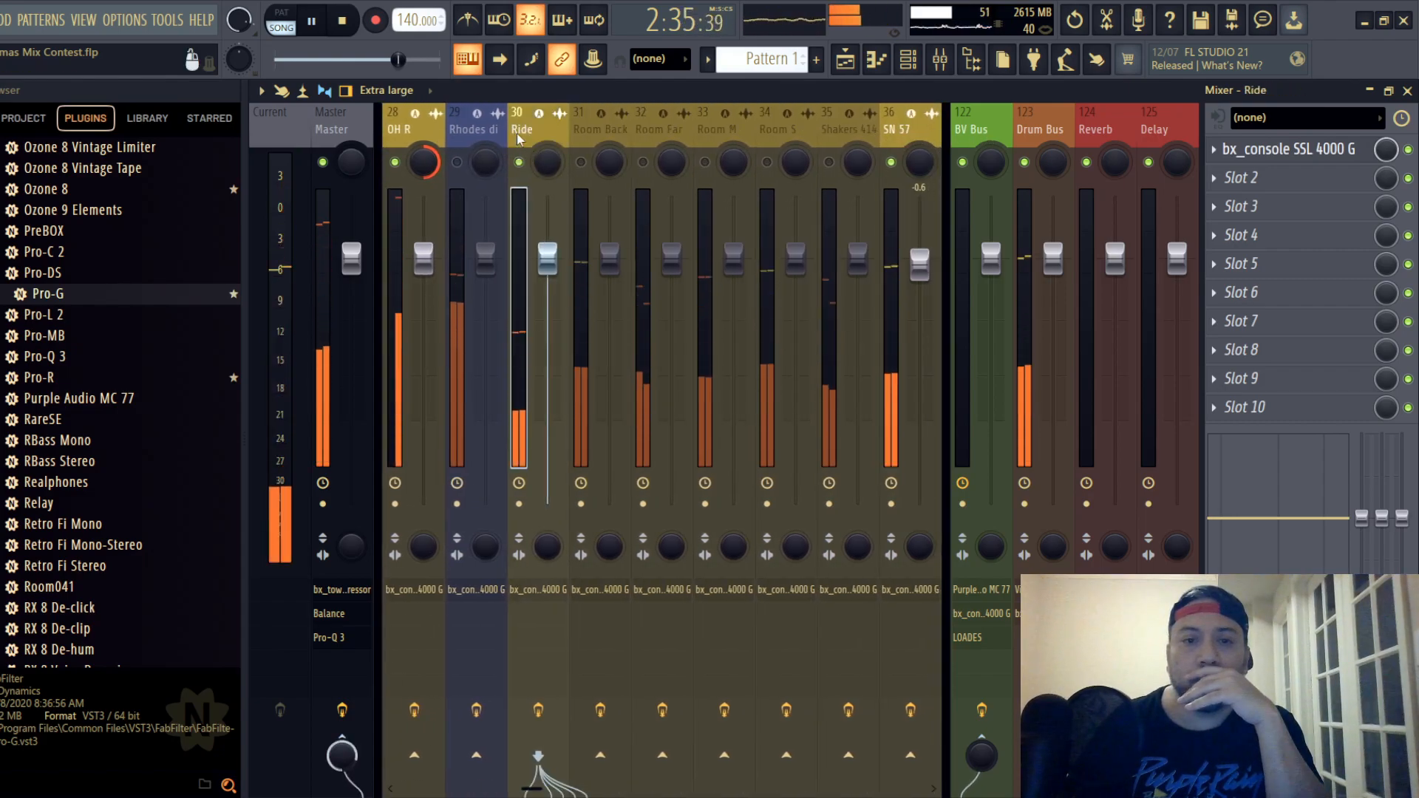
pyautogui.click(1308, 154)
pyautogui.moveTo(610, 314); pyautogui.dragTo(599, 181)
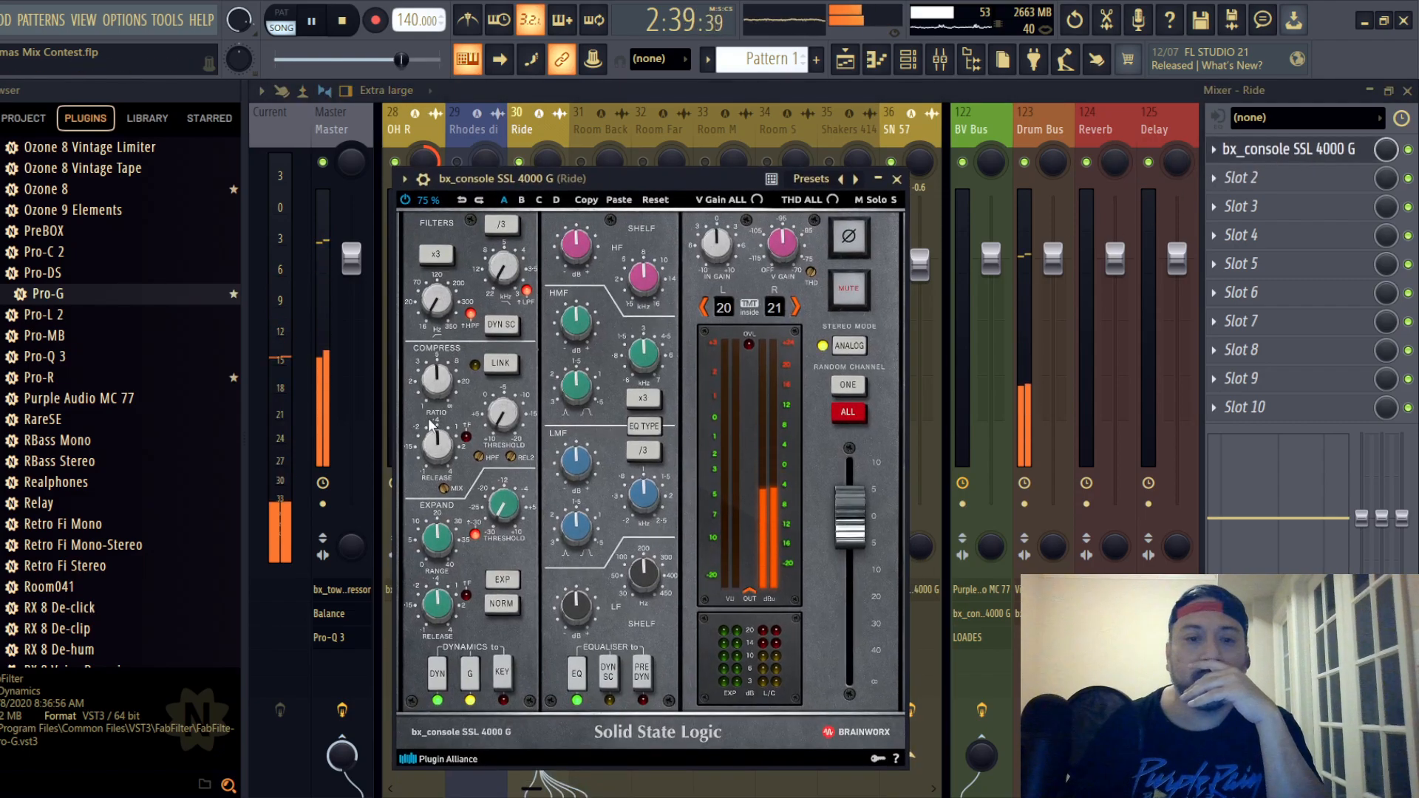
# - Set the Ride strip's compressor to maximum ratio, a fast release and a threshold of about -20 dB
pyautogui.moveTo(435, 381); pyautogui.dragTo(436, 411)
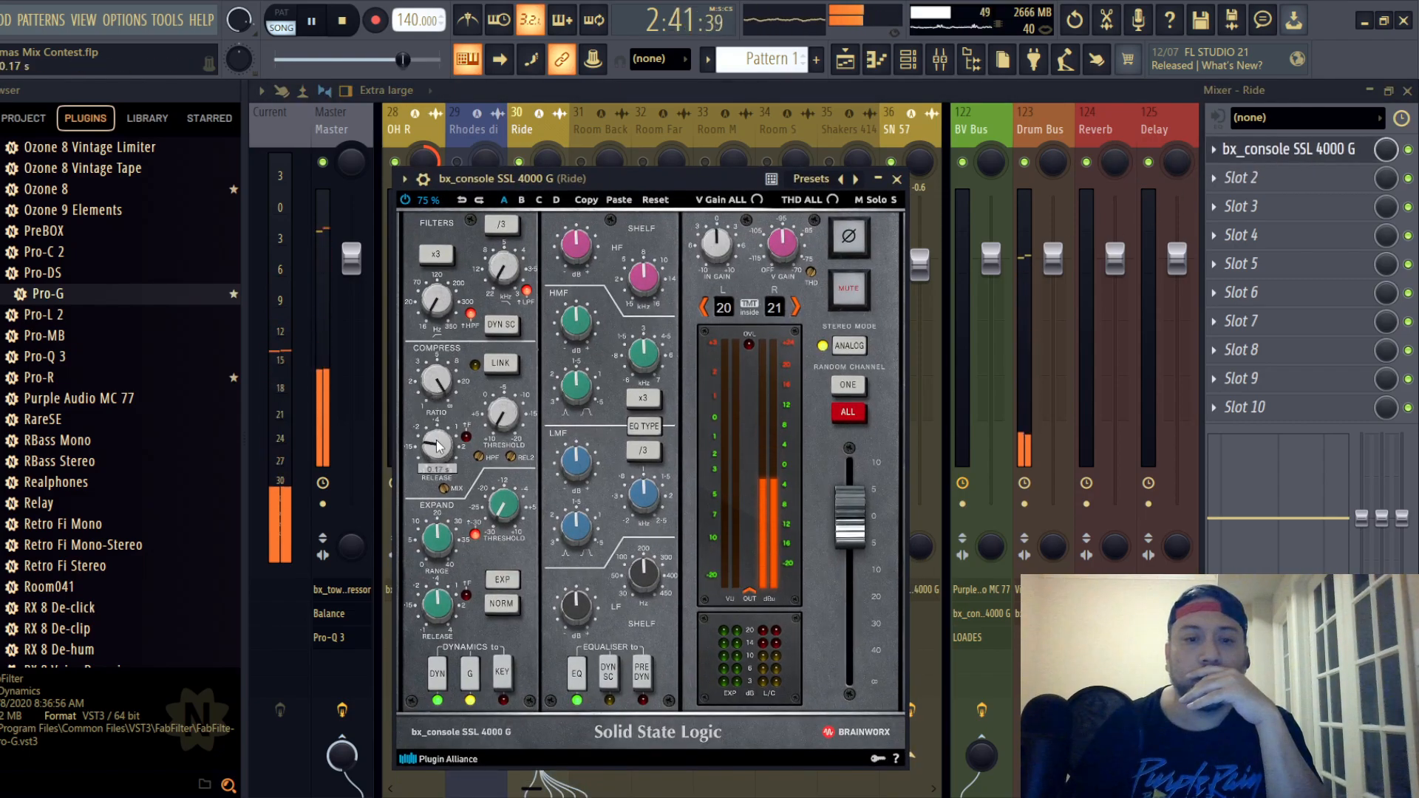
pyautogui.scroll(-3, 438, 444)
pyautogui.scroll(10, 504, 414)
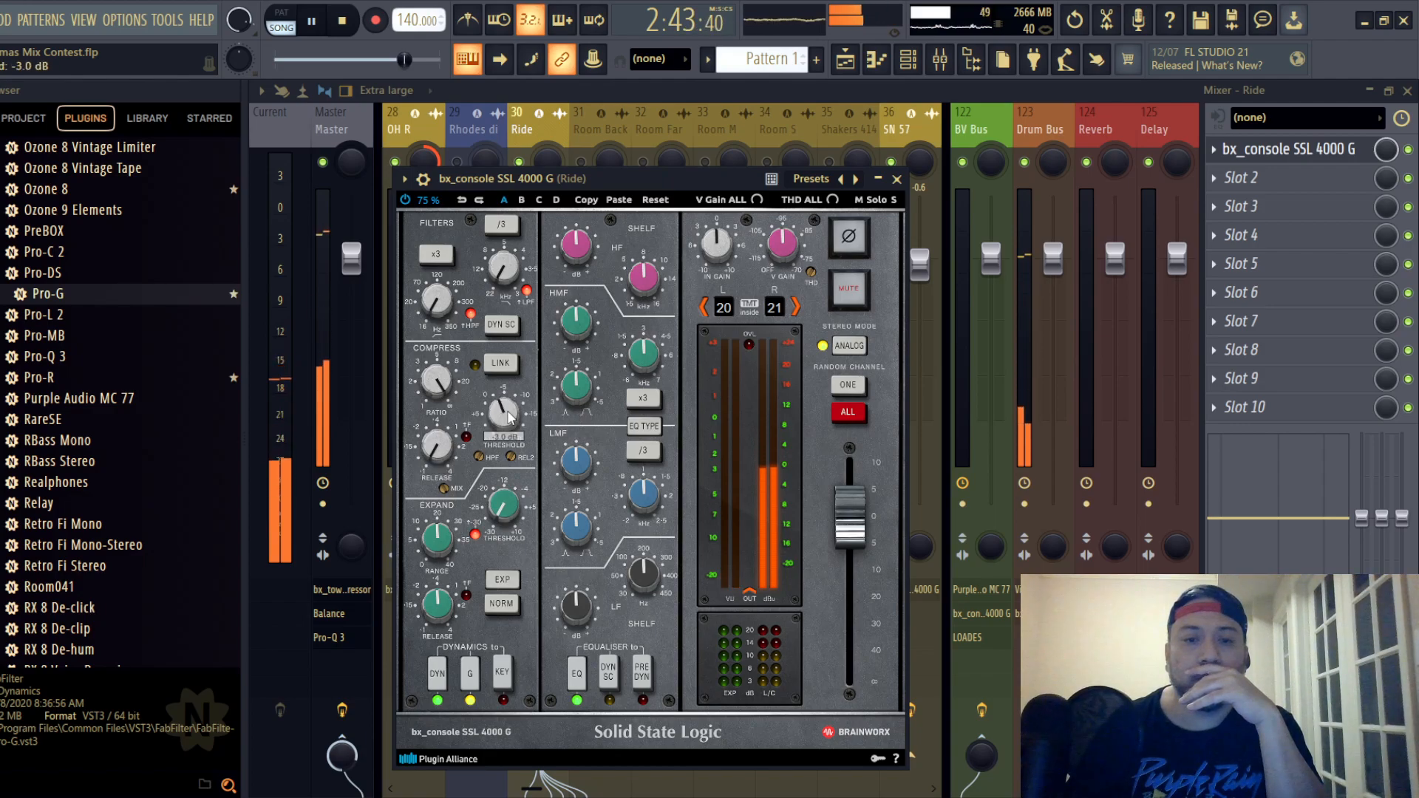
pyautogui.scroll(-4, 509, 416)
pyautogui.scroll(-3, 508, 416)
pyautogui.scroll(-2, 508, 416)
pyautogui.scroll(-1, 508, 416)
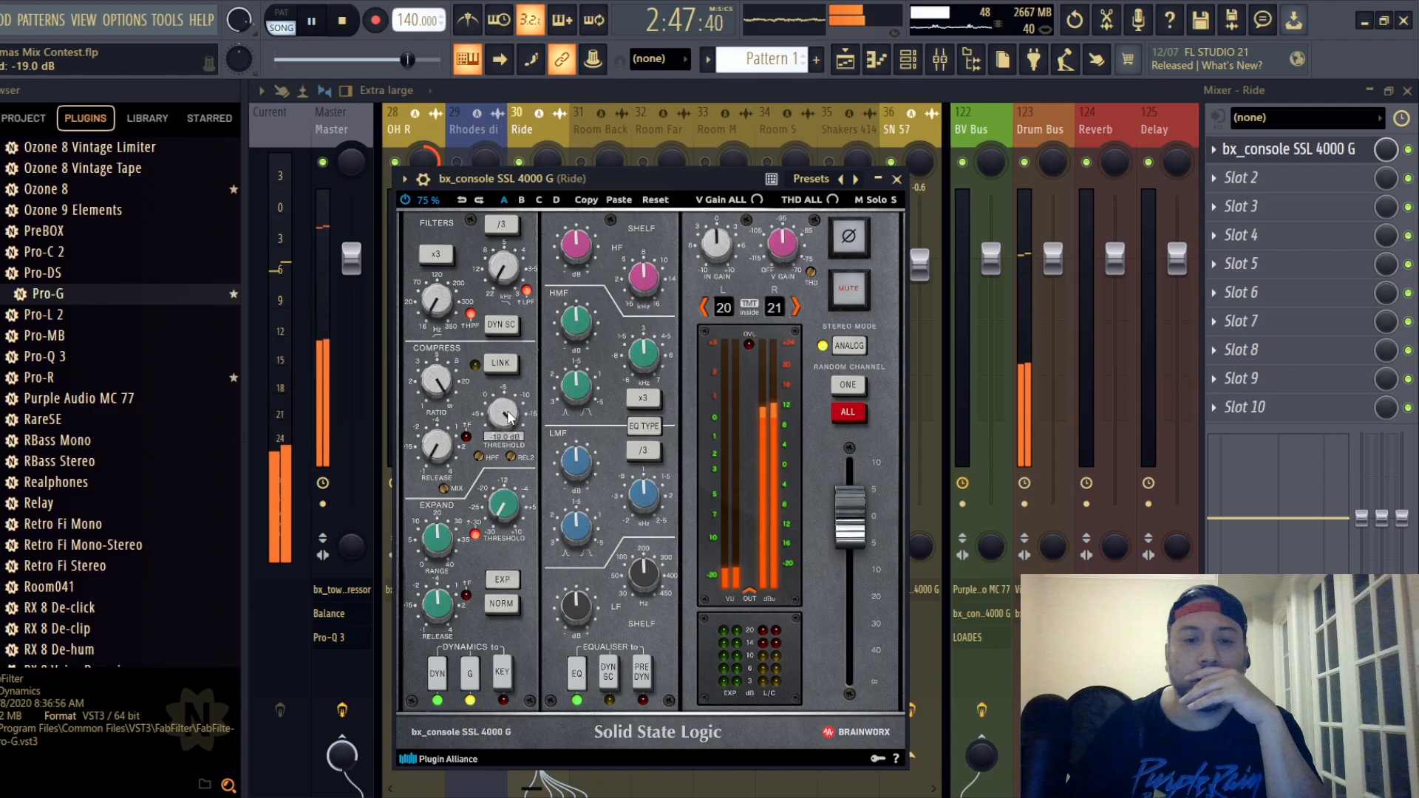
pyautogui.scroll(-1, 508, 416)
# - Raise the Ride strip's input gain, switch its EQ type with EQ before dynamics, and boost HF
pyautogui.moveTo(717, 258); pyautogui.dragTo(727, 242)
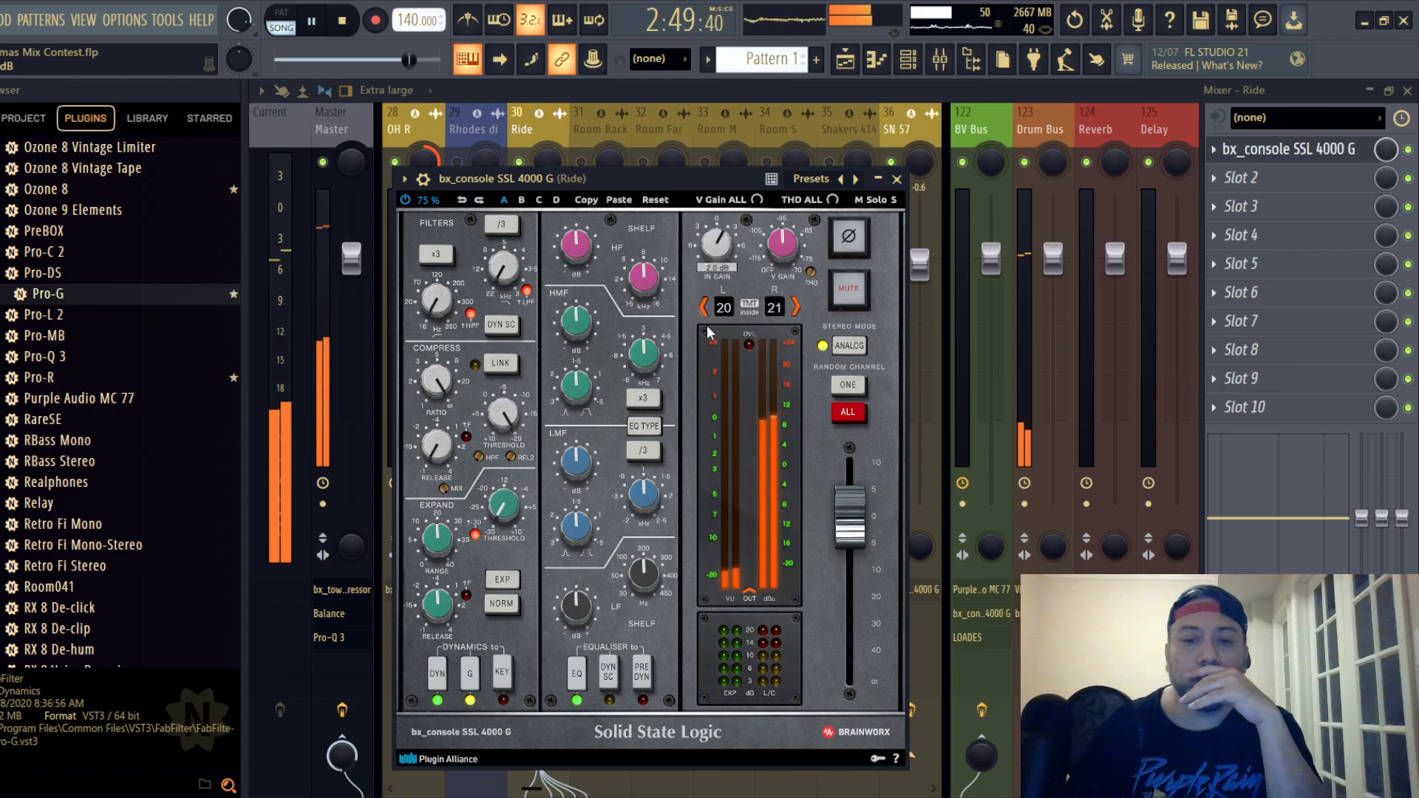
pyautogui.click(636, 425)
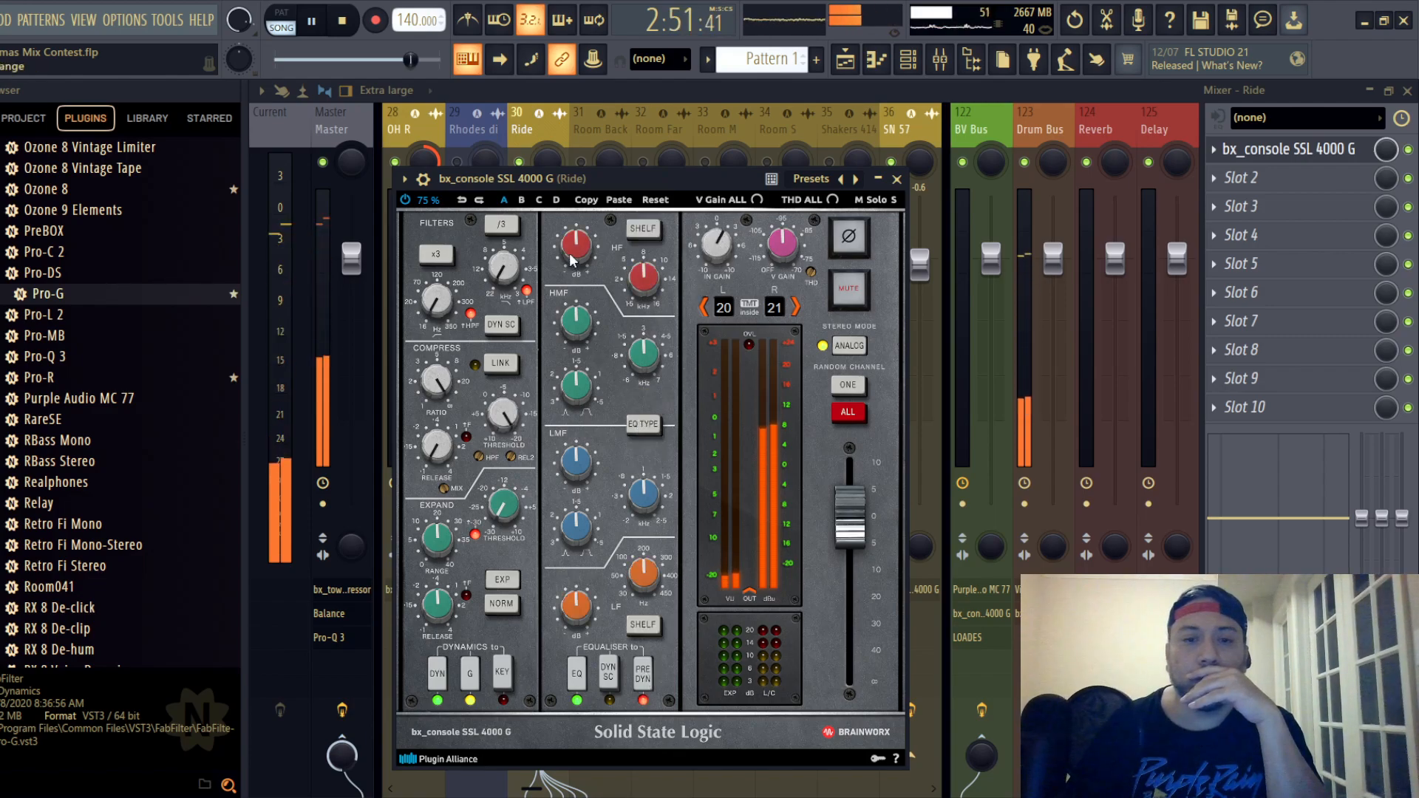
pyautogui.moveTo(572, 263); pyautogui.dragTo(574, 252)
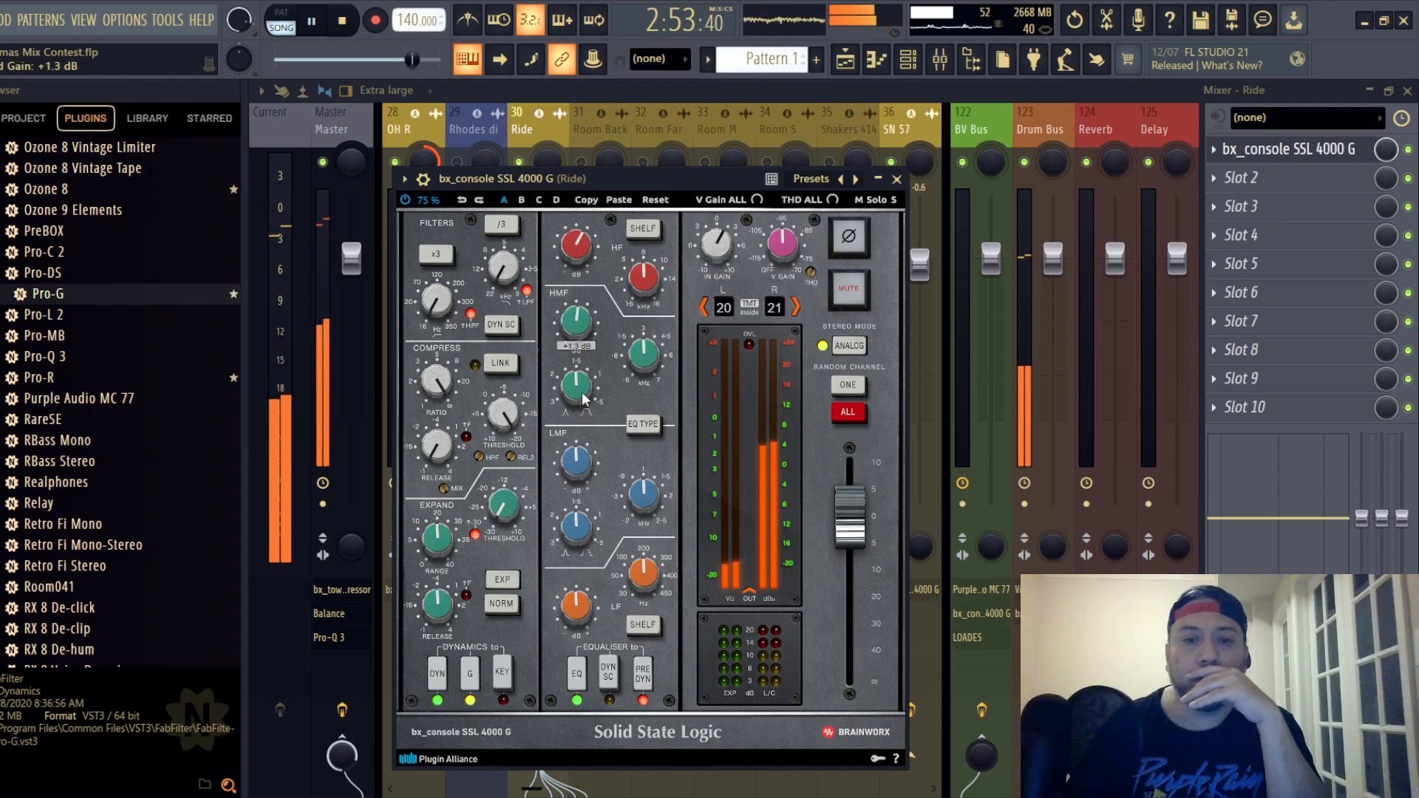
# - Reset the Ride strip's HMF gain to 0.0 dB, cut its LF and LMF gains, and close the strip
pyautogui.doubleClick(575, 325)
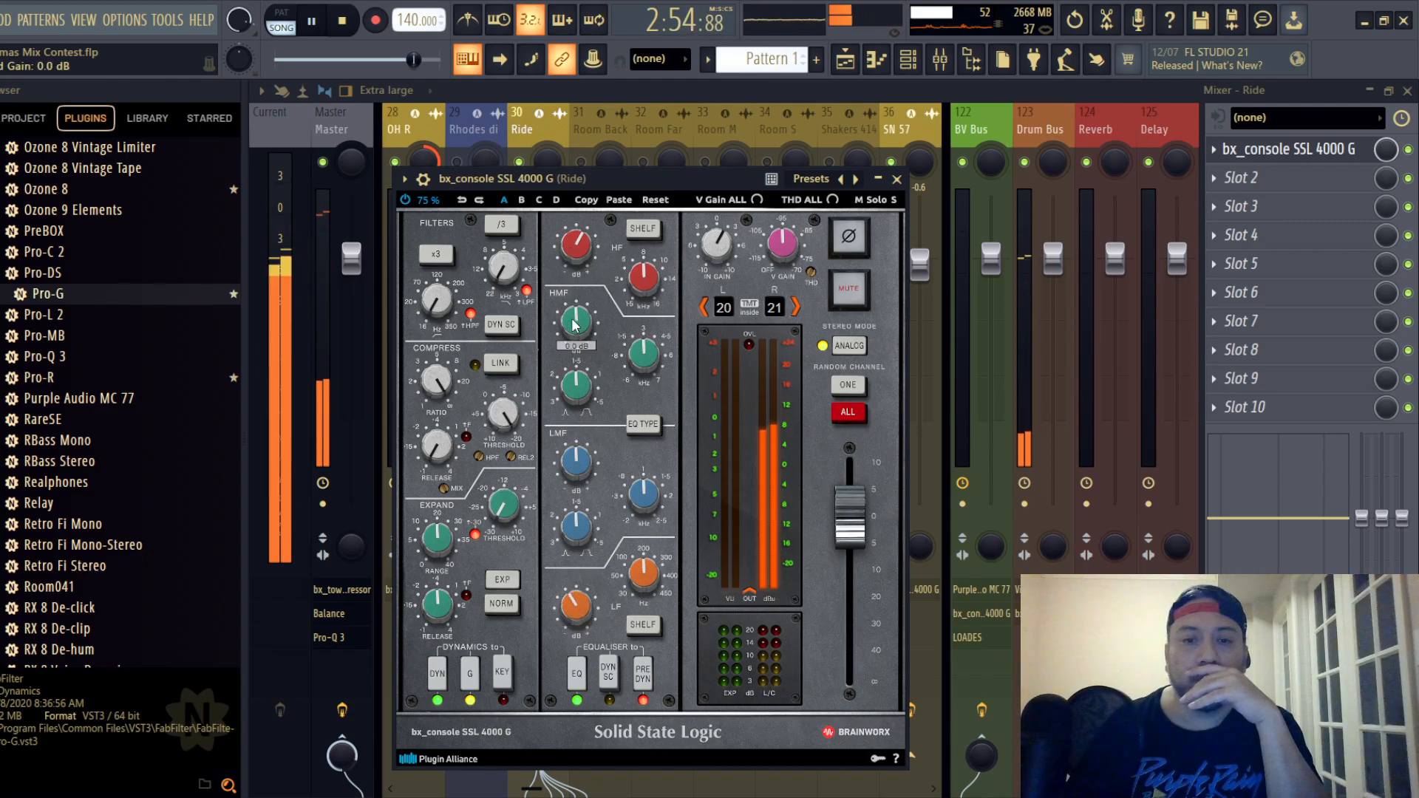
pyautogui.click(584, 460)
pyautogui.scroll(-1, 584, 459)
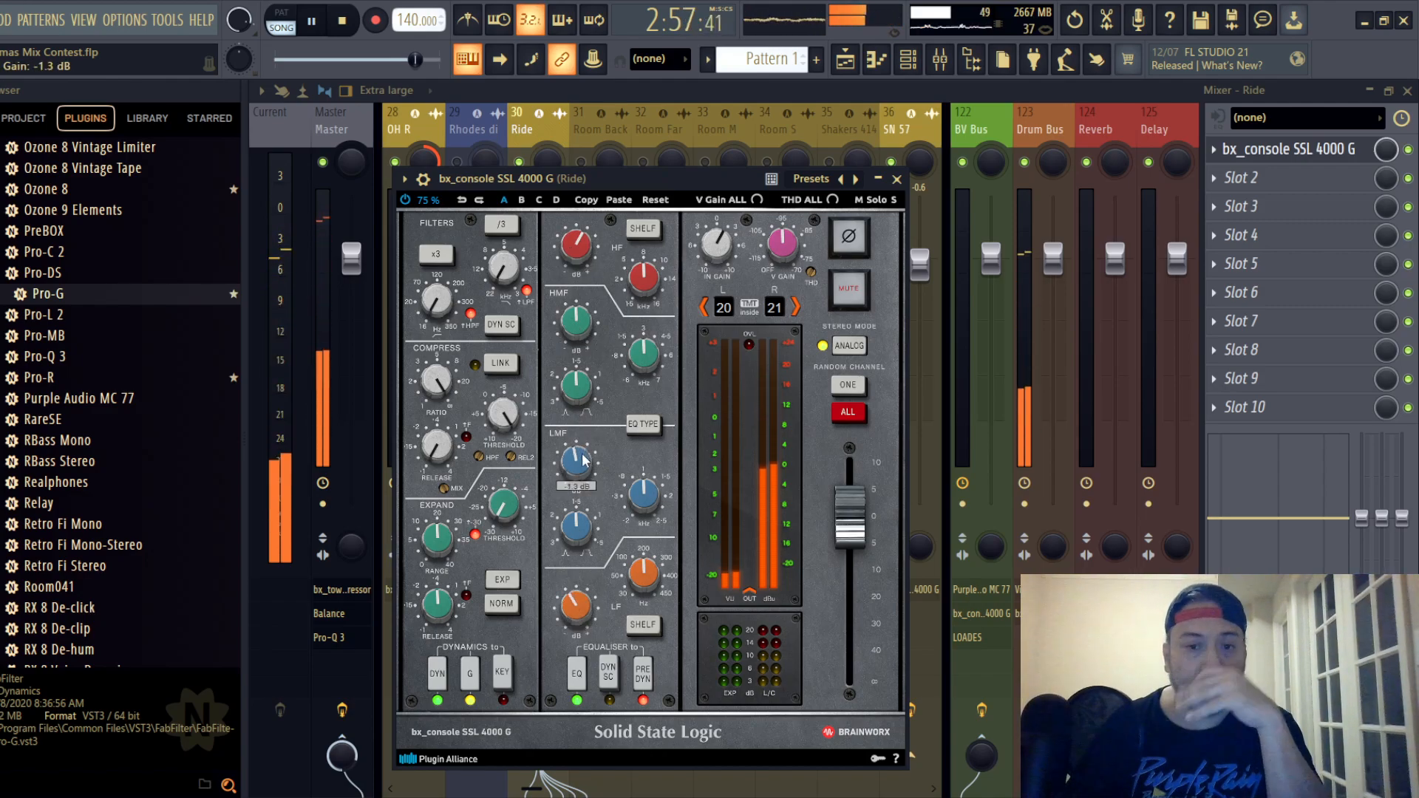
pyautogui.scroll(-1, 584, 460)
pyautogui.click(898, 179)
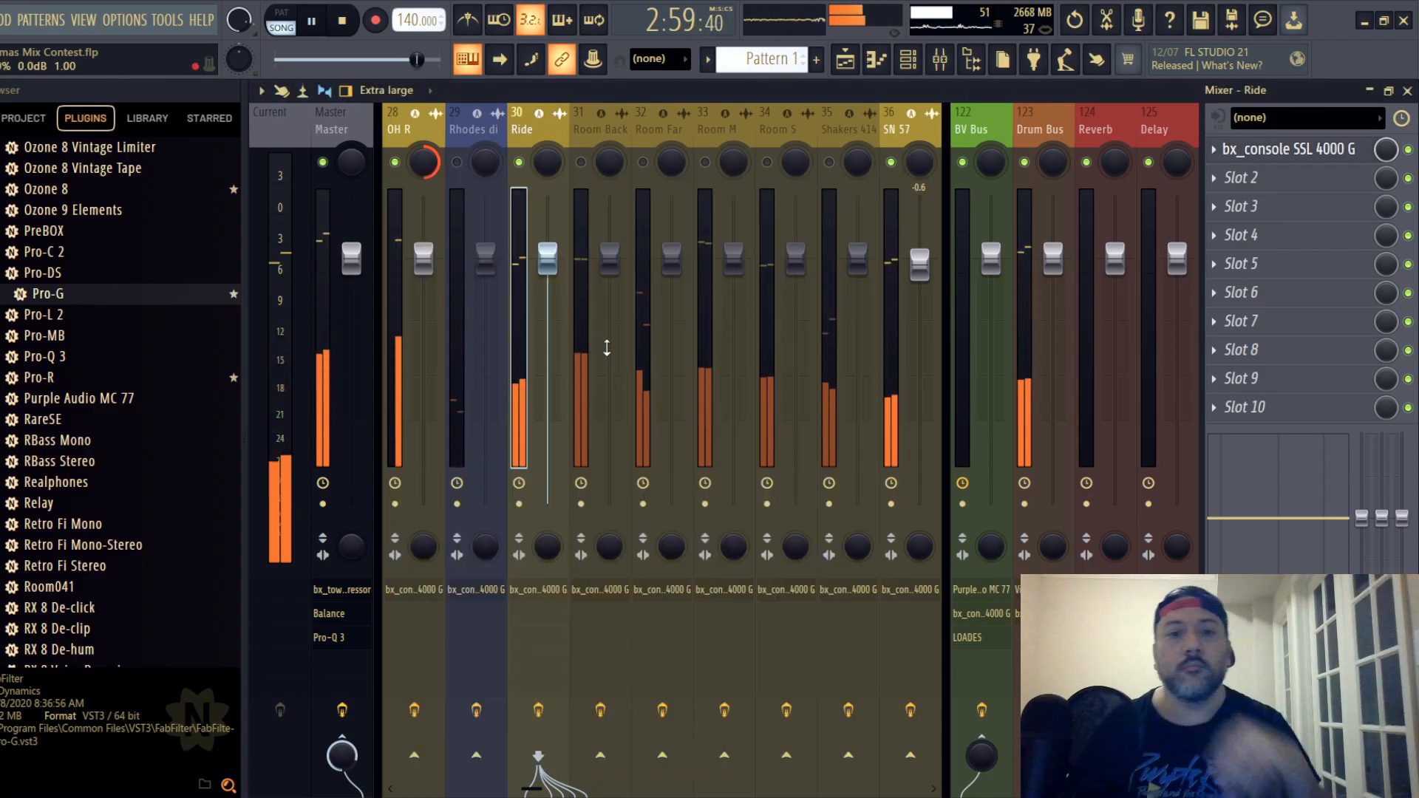
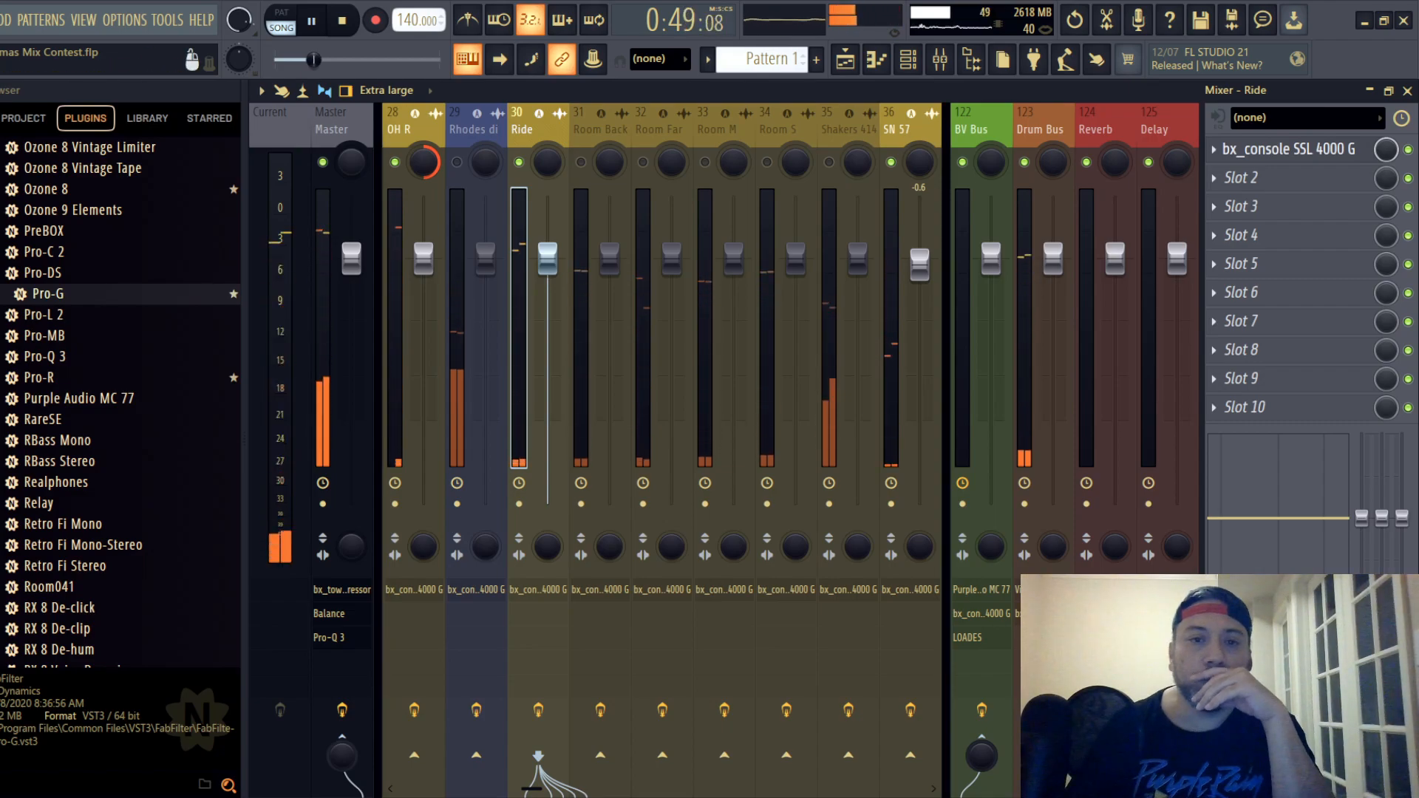
# - Check the arrangement in the playlist, then unmute the Room Back track and open its SSL strip
pyautogui.press('F5')
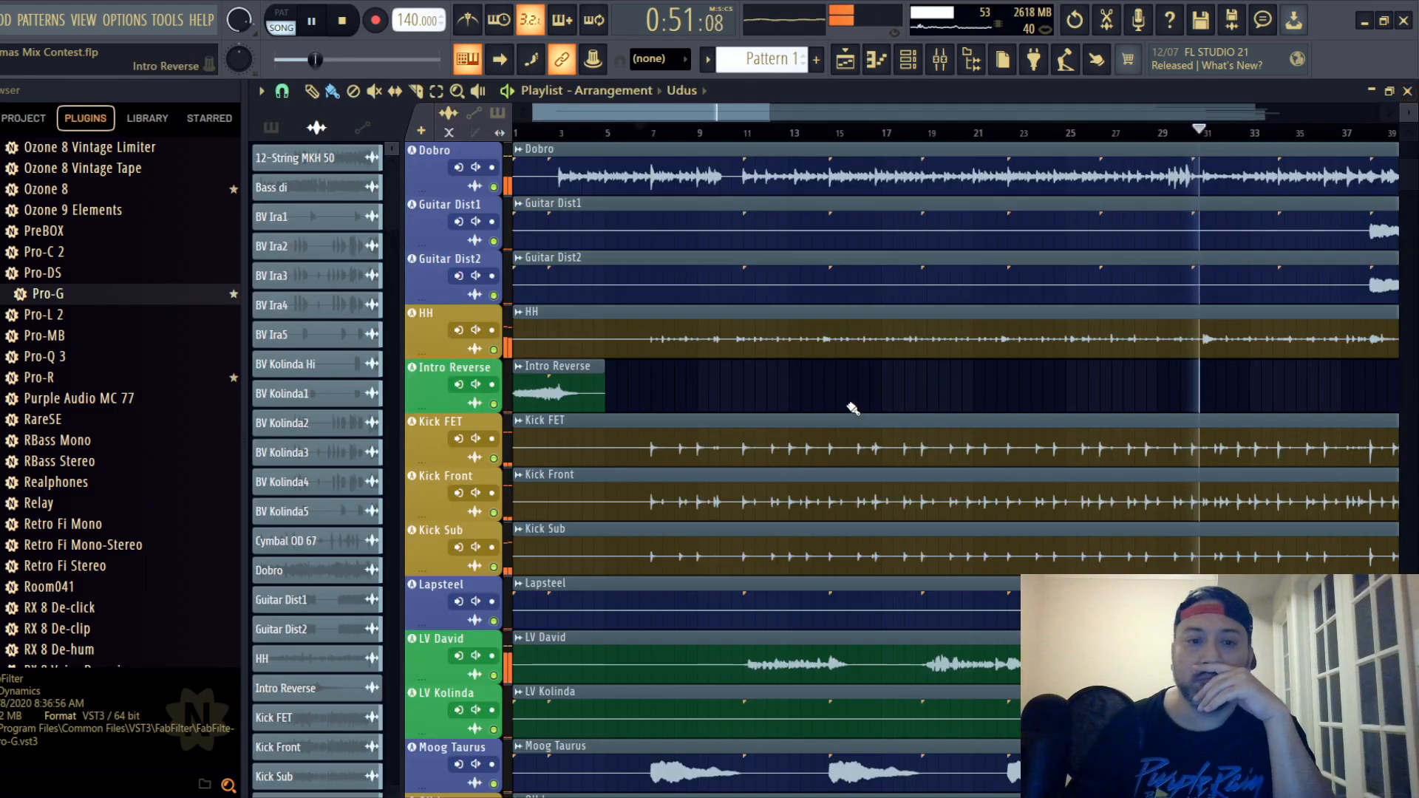
pyautogui.scroll(-5, 855, 395)
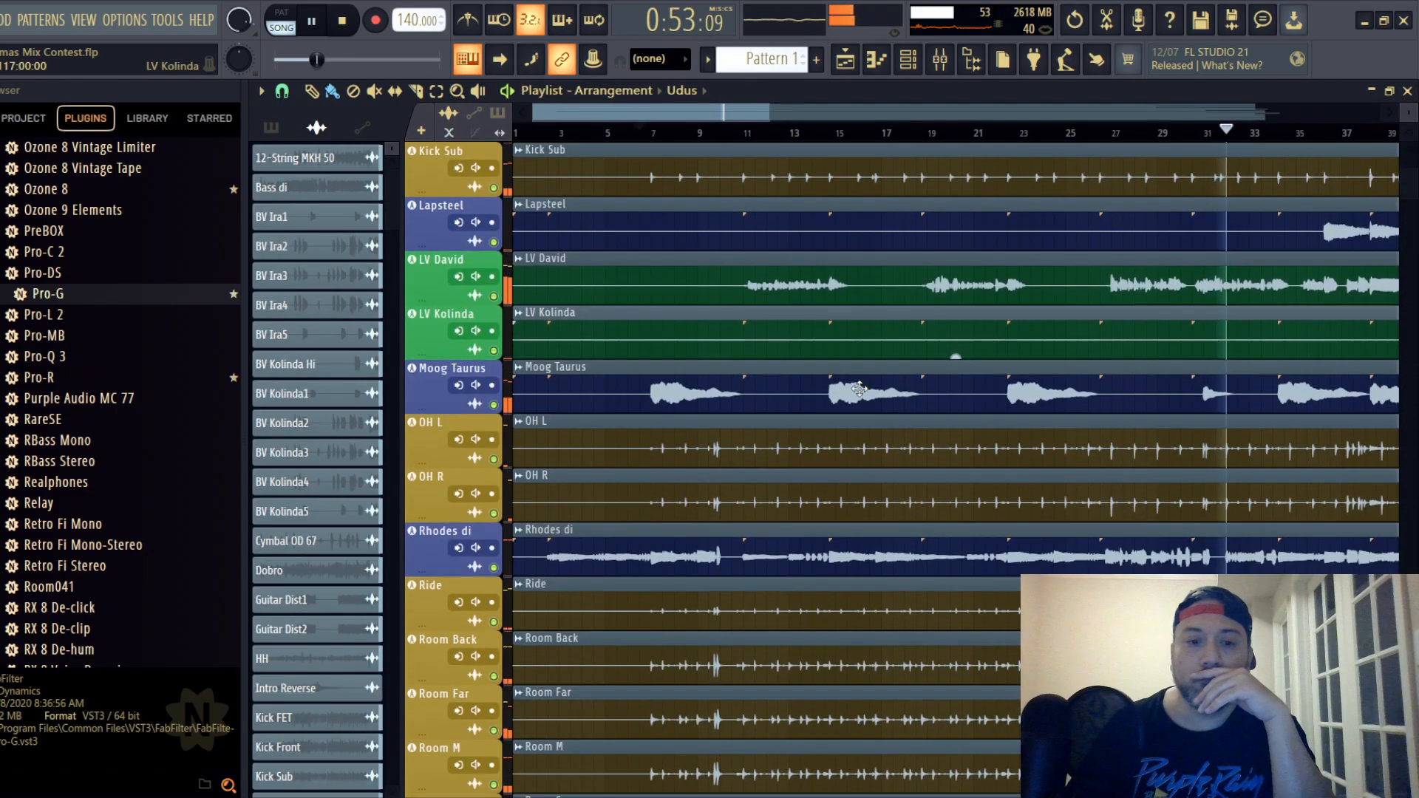
pyautogui.moveTo(702, 113); pyautogui.dragTo(860, 111)
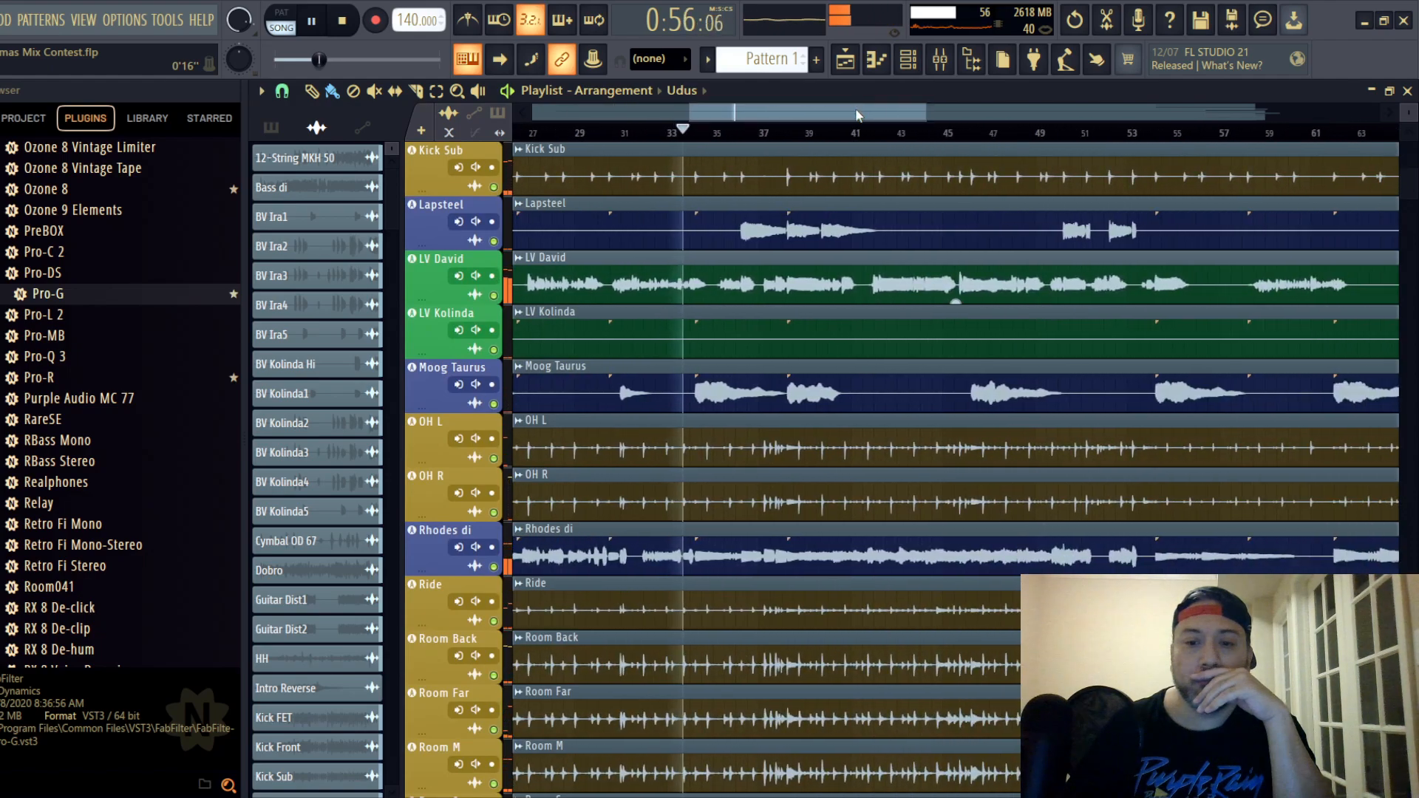
pyautogui.click(944, 66)
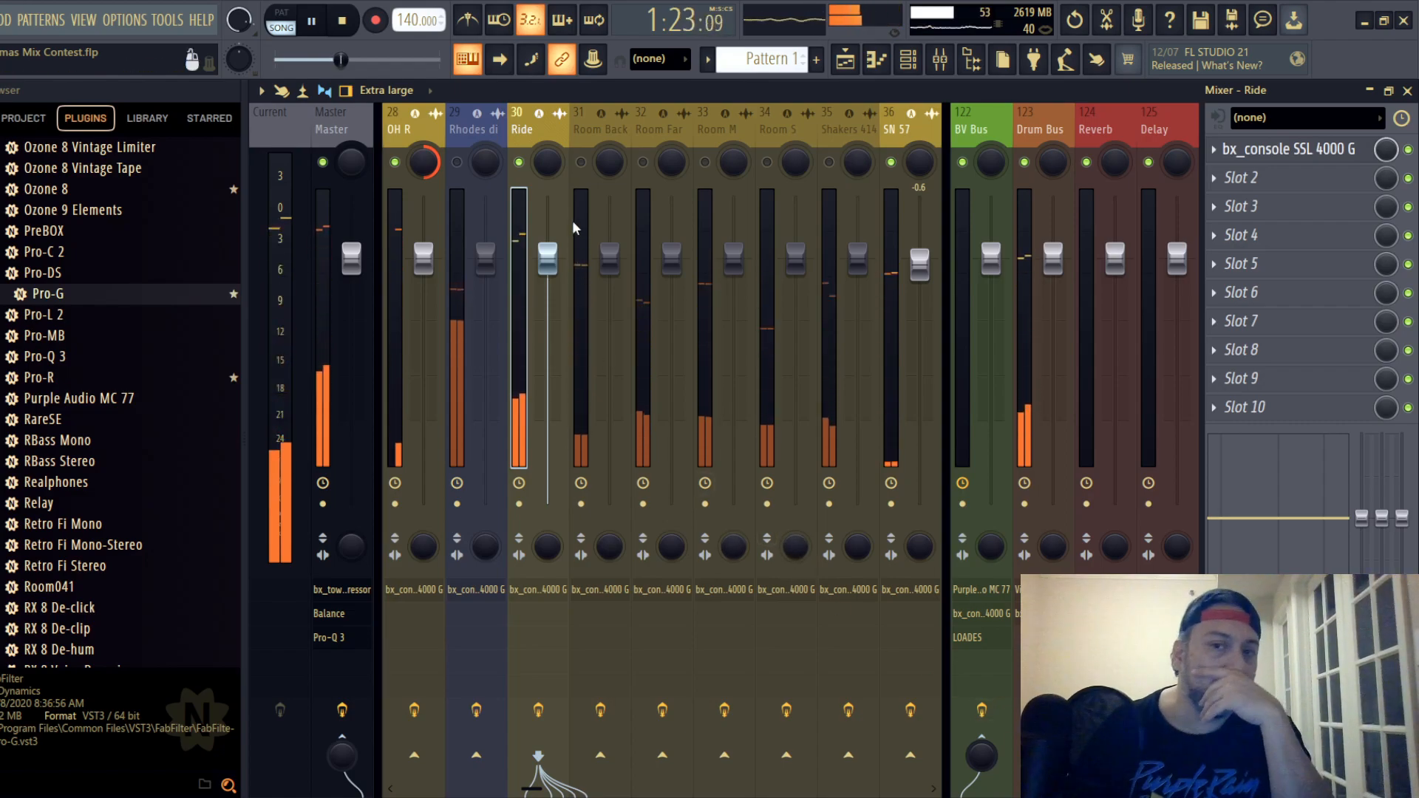
pyautogui.click(581, 163)
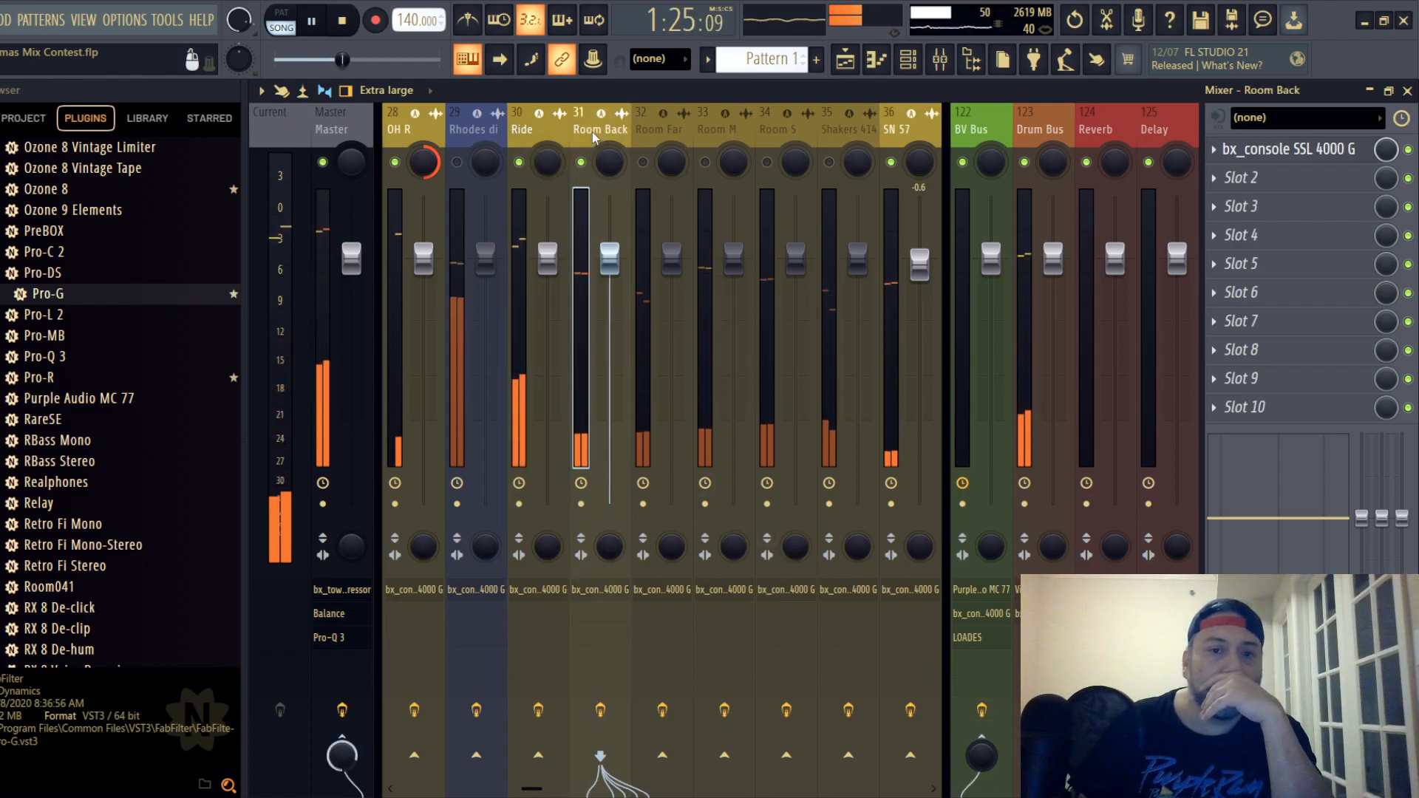
pyautogui.click(1291, 155)
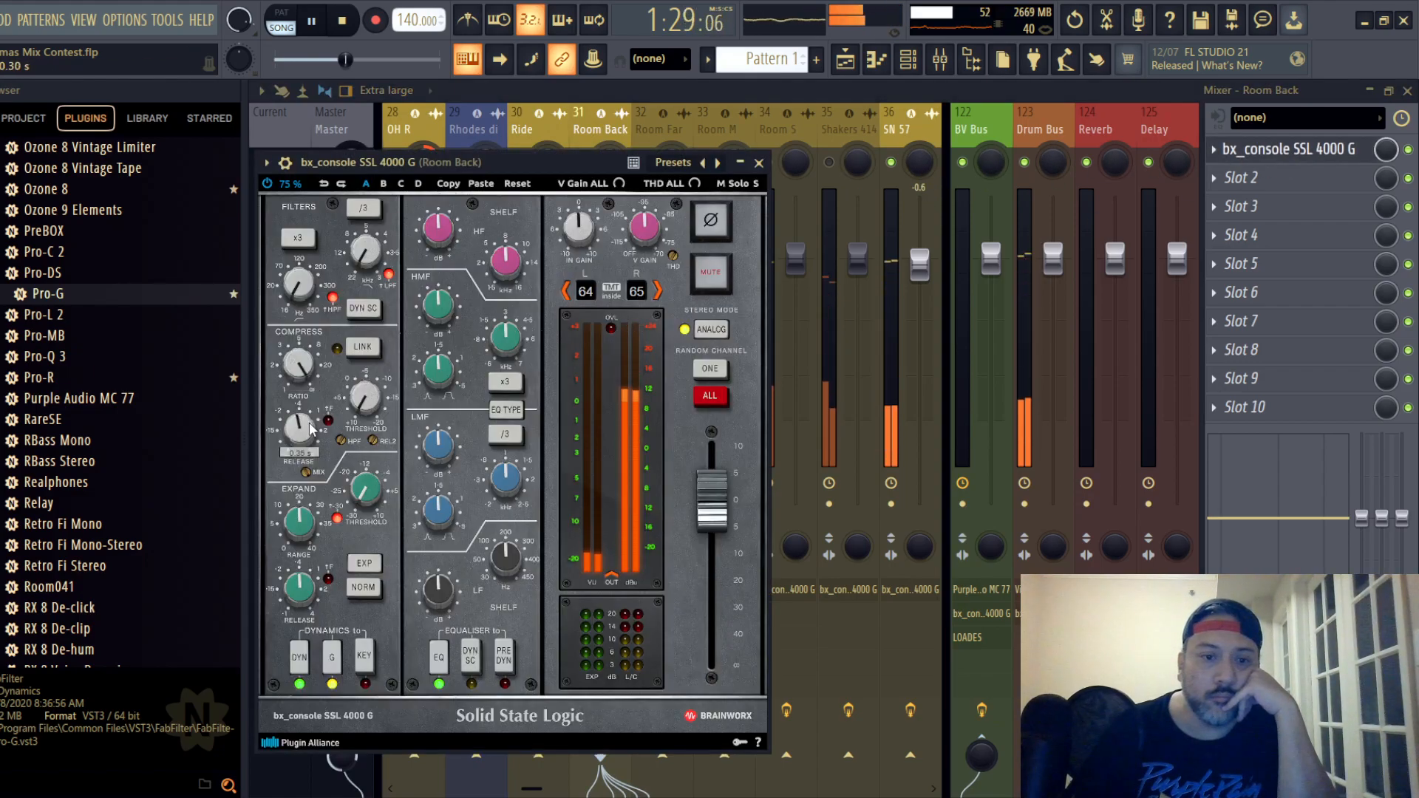
# - Set the Room Back strip's compressor to maximum ratio, a fast release and a threshold just below -12 dB, and close the strip
pyautogui.scroll(4, 367, 402)
pyautogui.scroll(2, 367, 402)
pyautogui.scroll(1, 366, 402)
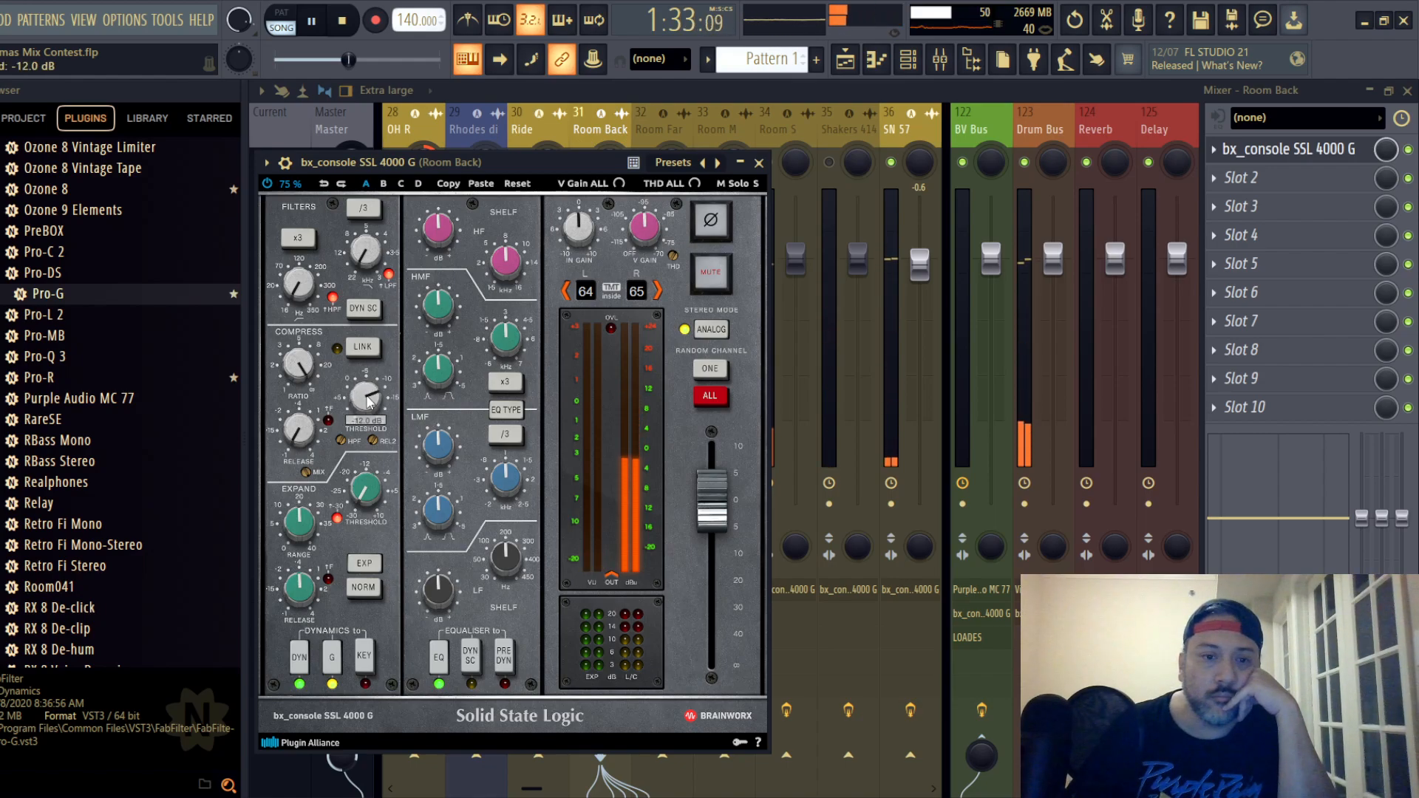
pyautogui.scroll(1, 368, 402)
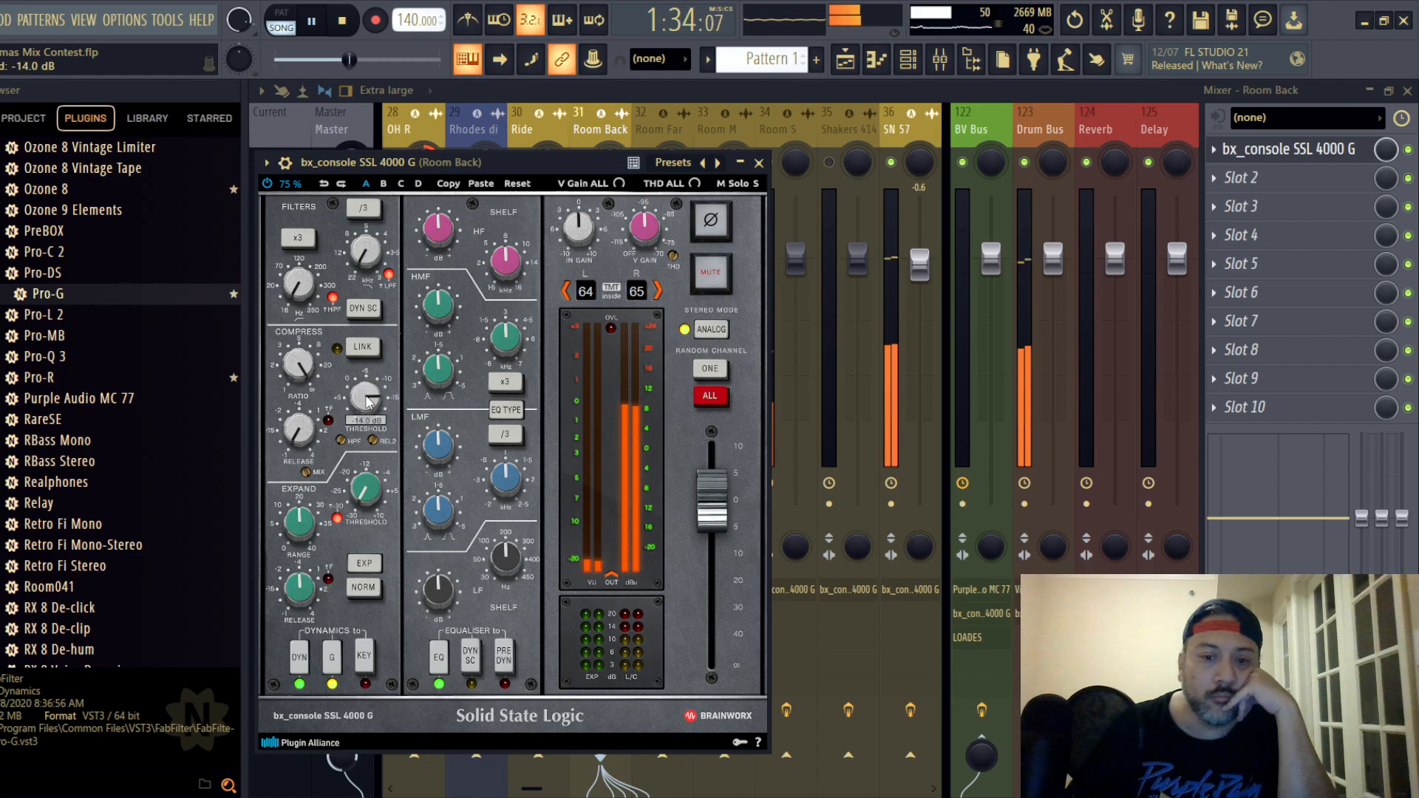
pyautogui.click(759, 162)
# - Restart playback from around bar 37 in the playlist and reopen Room Back's SSL strip
pyautogui.click(1407, 91)
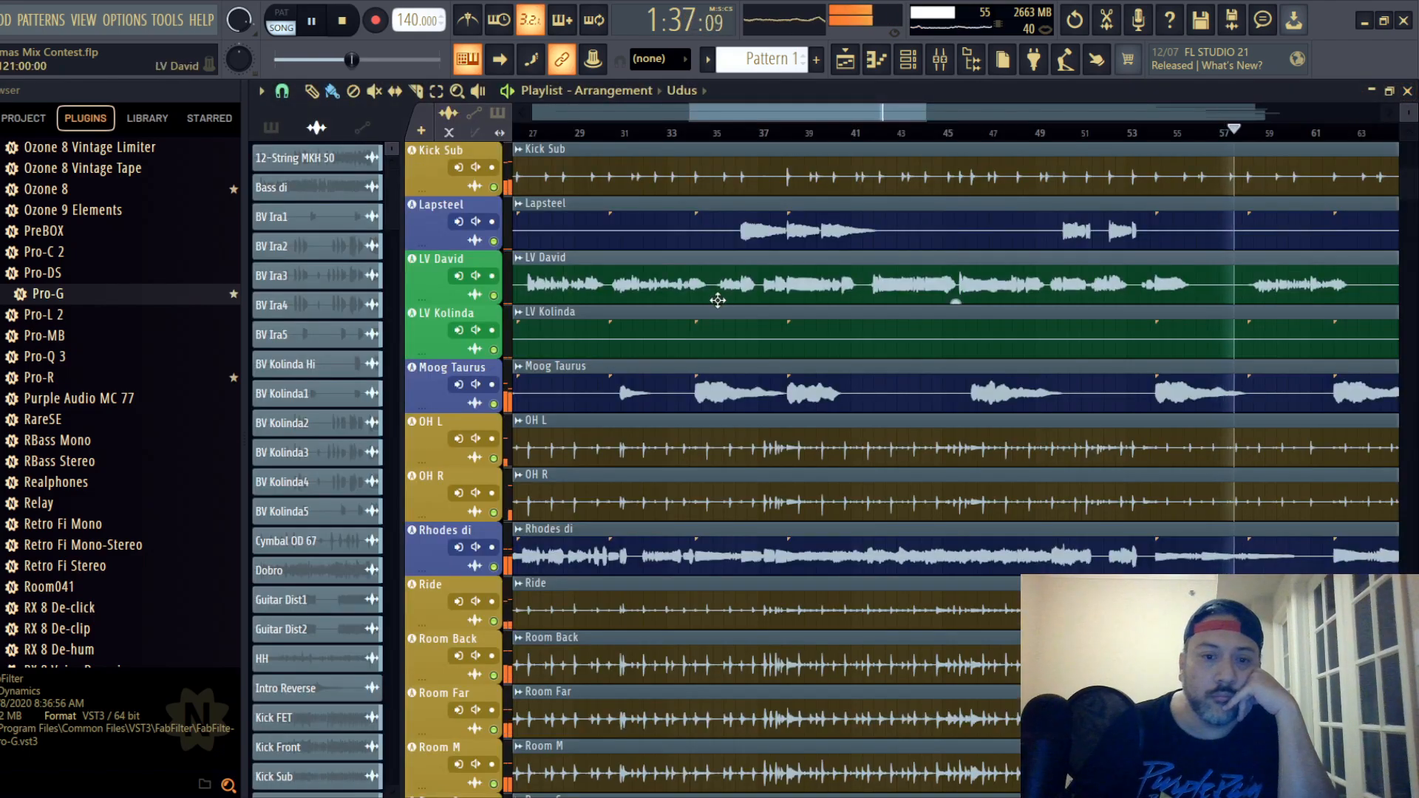
pyautogui.click(769, 133)
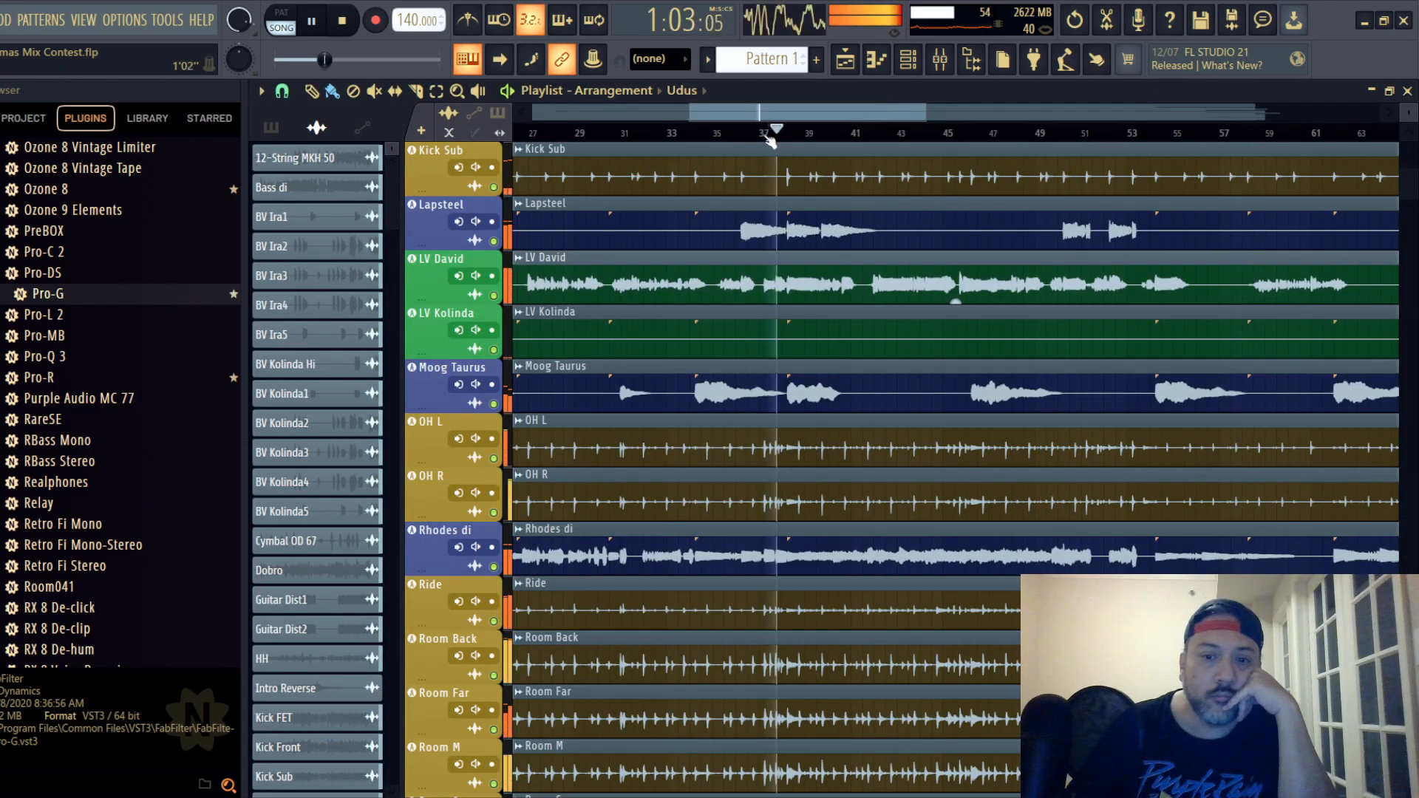
pyautogui.click(939, 59)
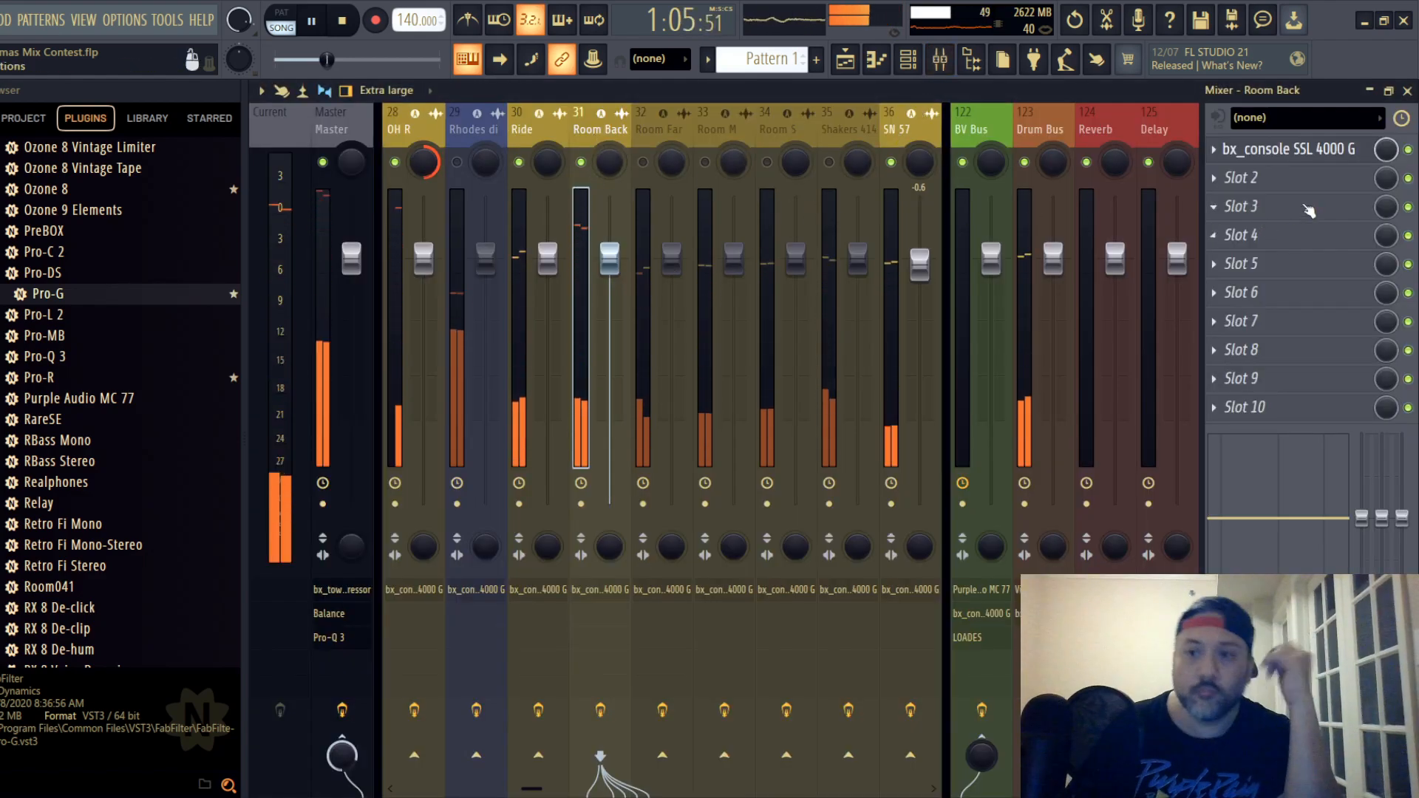
pyautogui.click(1317, 152)
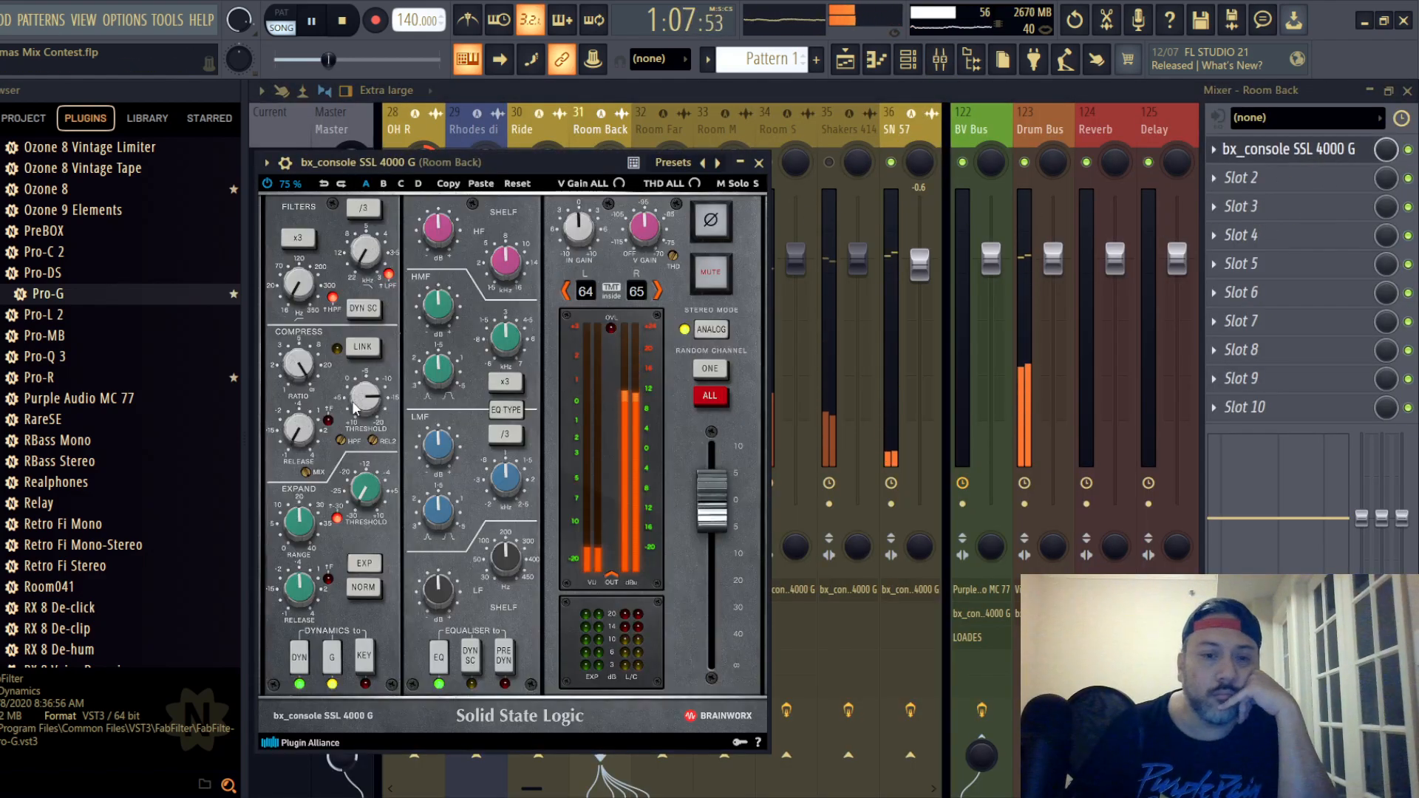
# - Place the Room Back strip's EQ before dynamics, switch its EQ type, and set the LF frequency to about 66 Hz
pyautogui.click(505, 665)
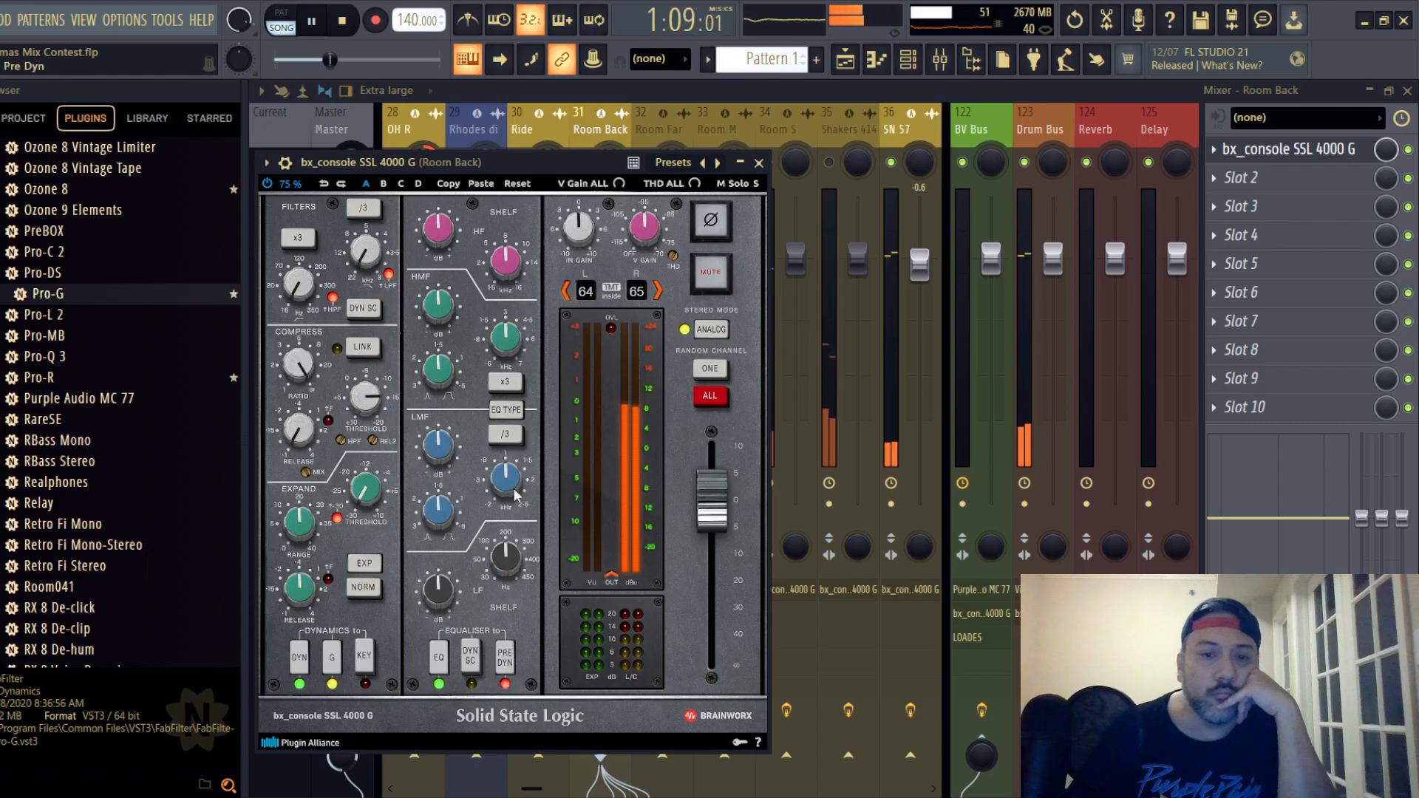
pyautogui.click(513, 411)
pyautogui.moveTo(504, 564)
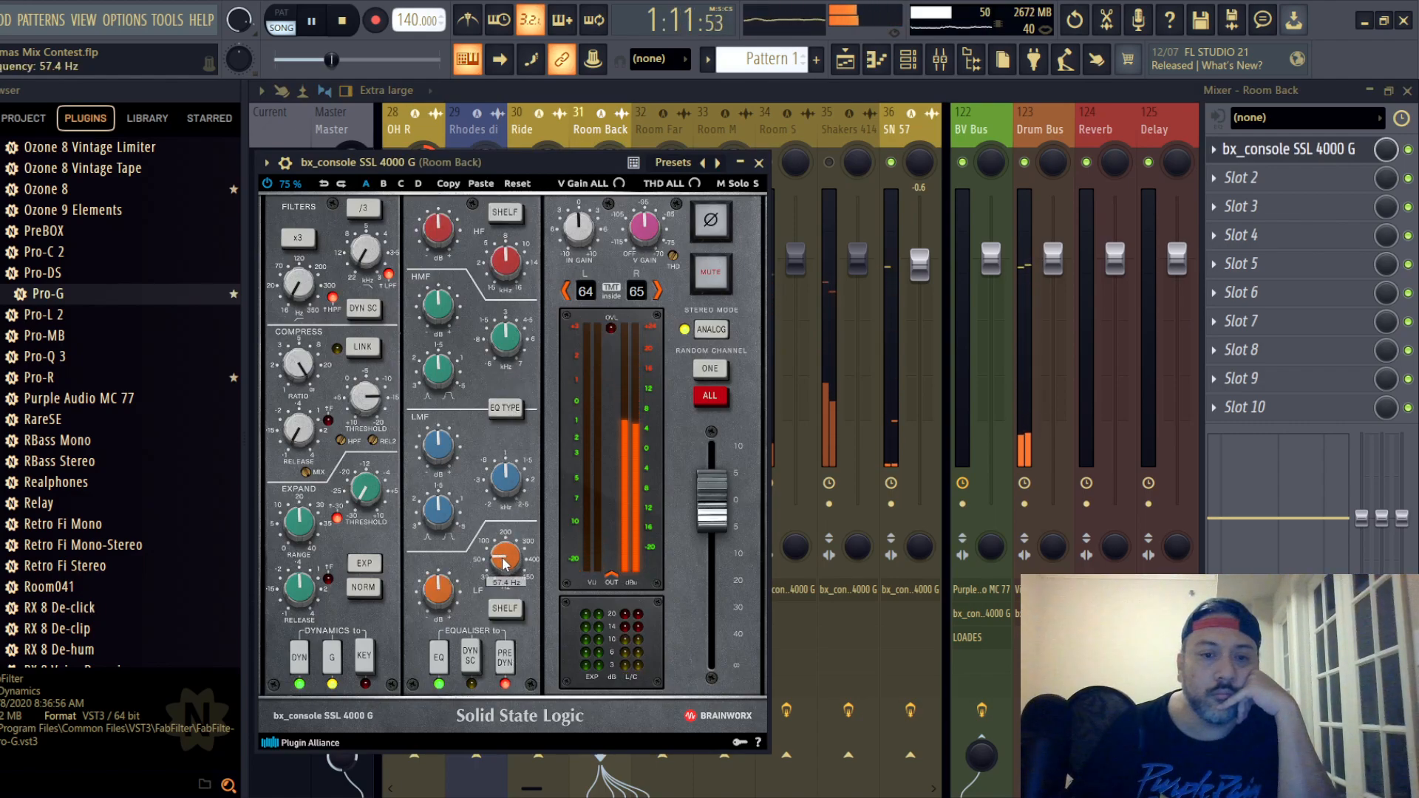
pyautogui.scroll(-2, 503, 563)
pyautogui.scroll(3, 440, 591)
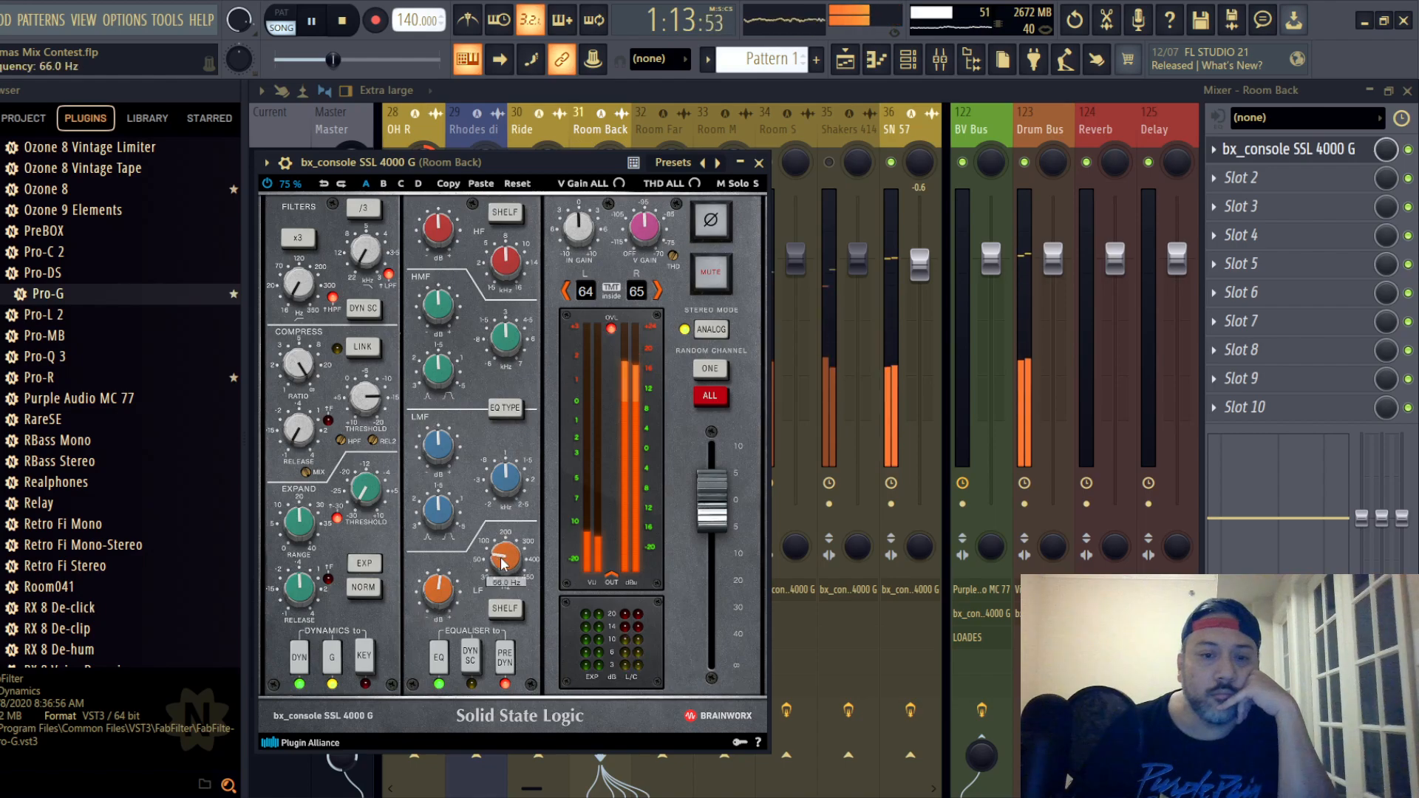
# - Boost Room Back's LF and LMF, cut its HF and HMF gains, lower the strip's output fader, and close it
pyautogui.scroll(3, 439, 591)
pyautogui.scroll(3, 438, 450)
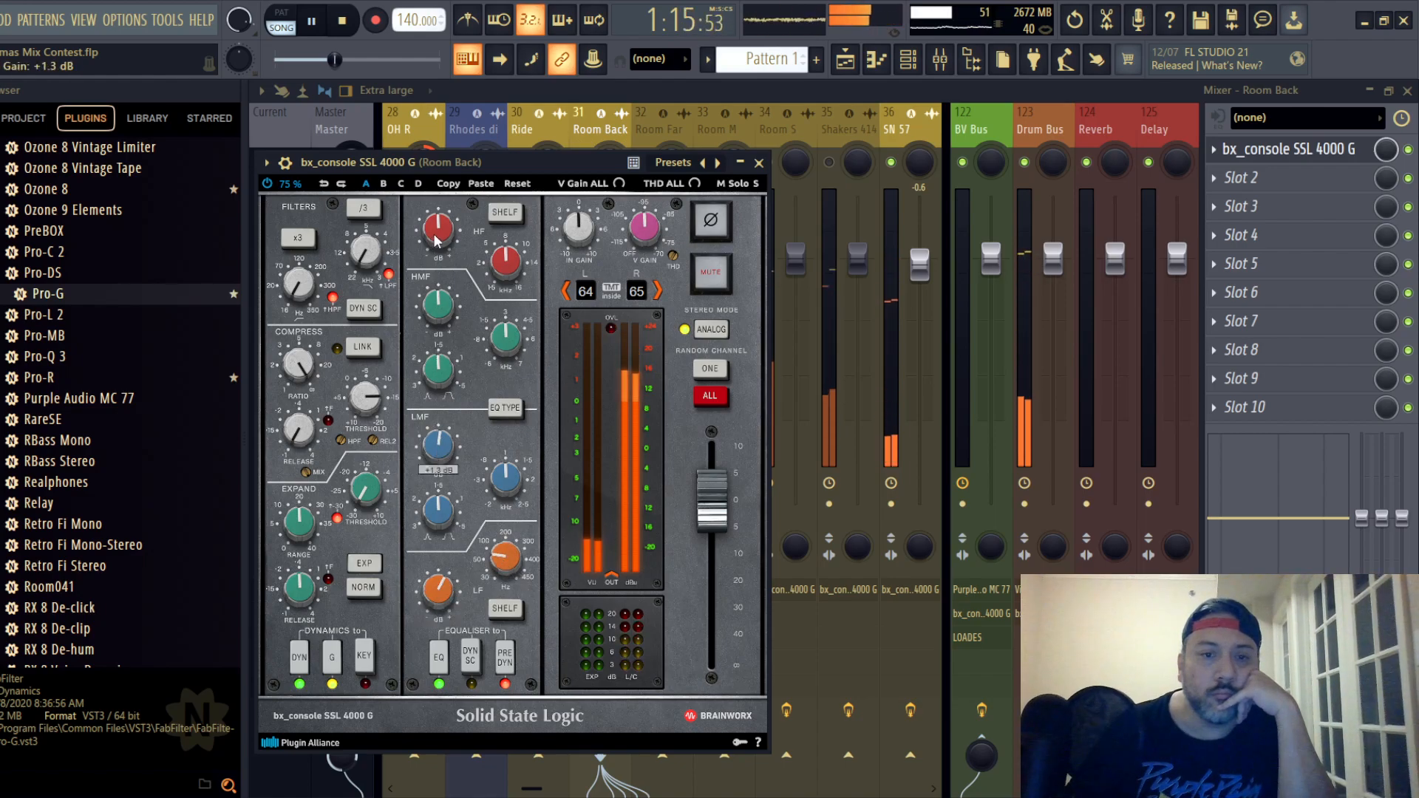
pyautogui.moveTo(436, 240); pyautogui.dragTo(443, 265)
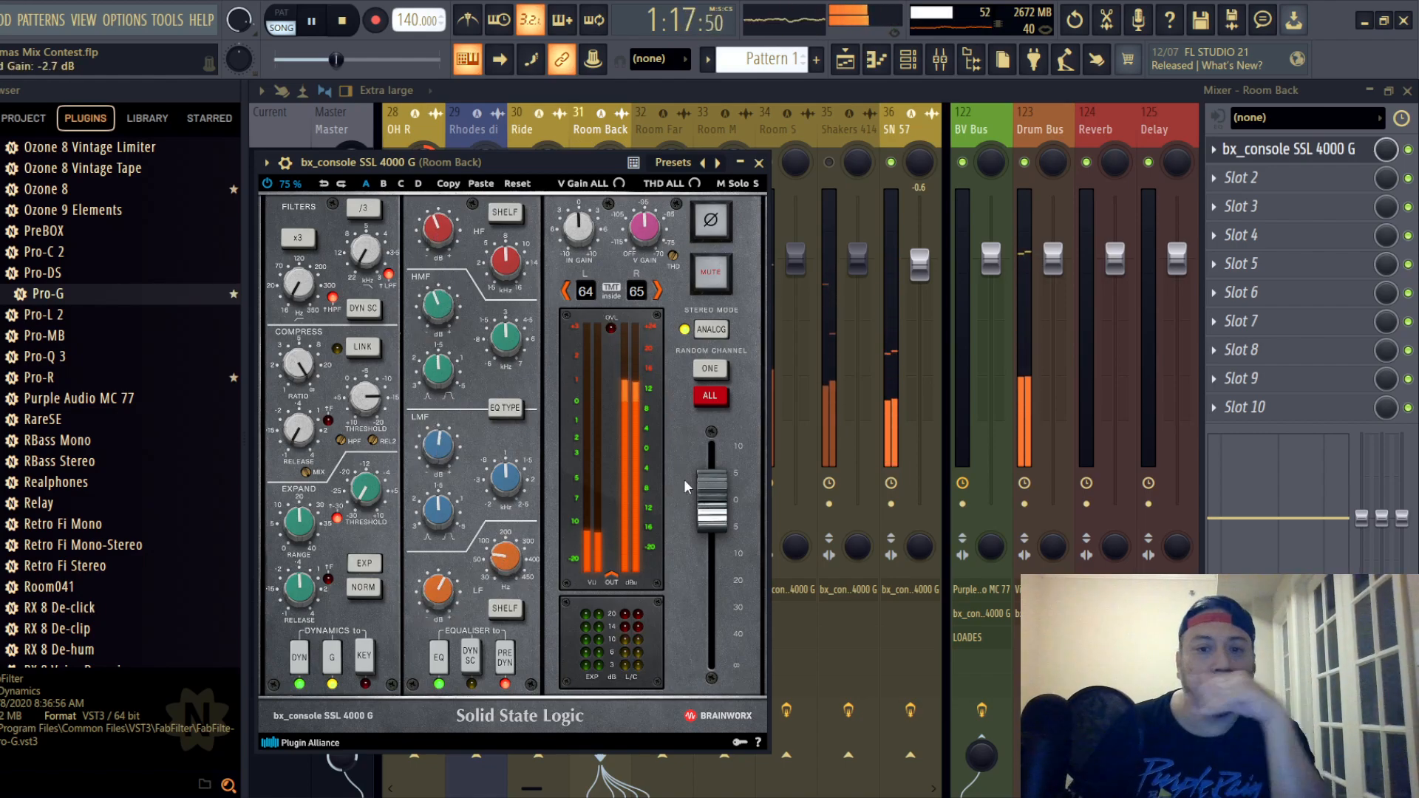
pyautogui.moveTo(714, 500); pyautogui.dragTo(719, 521)
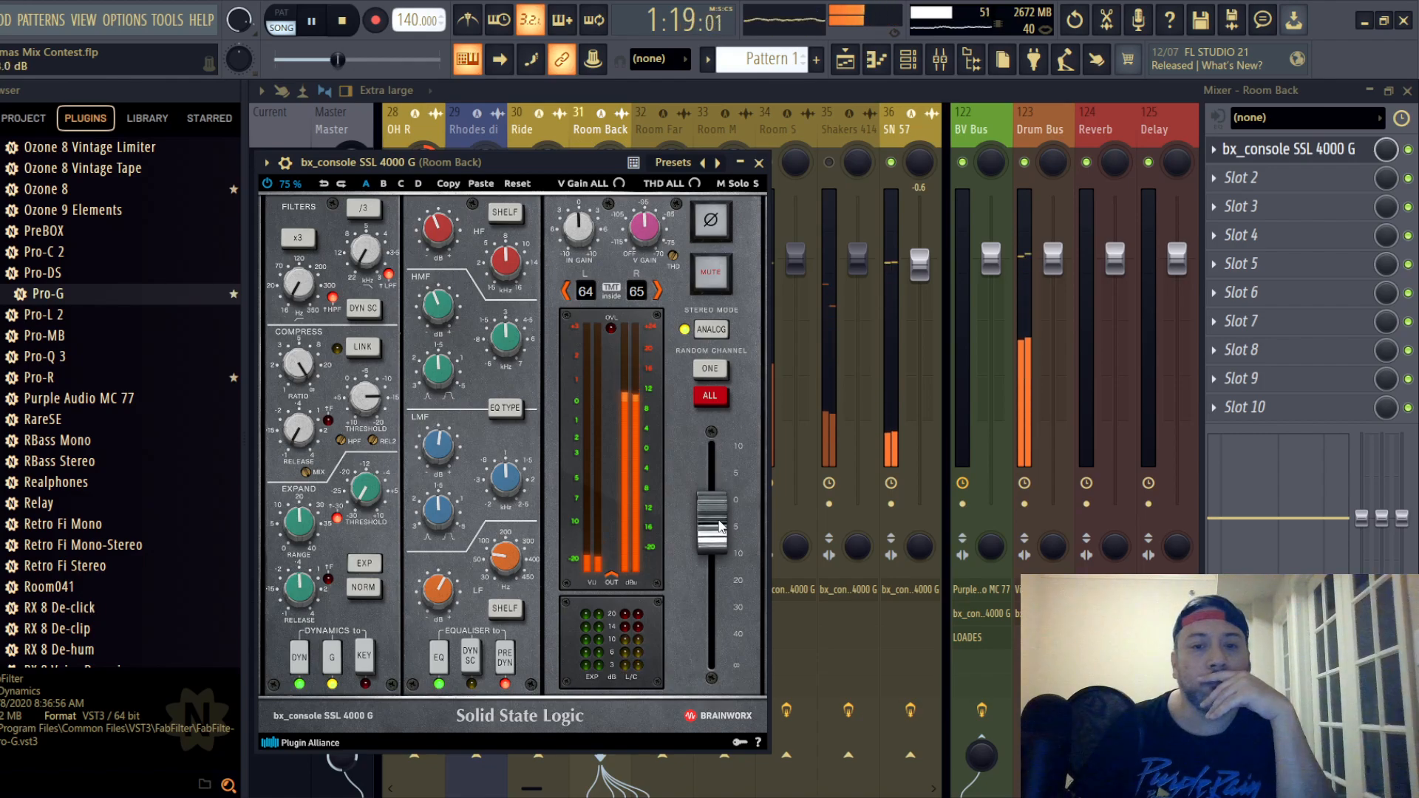
pyautogui.click(759, 163)
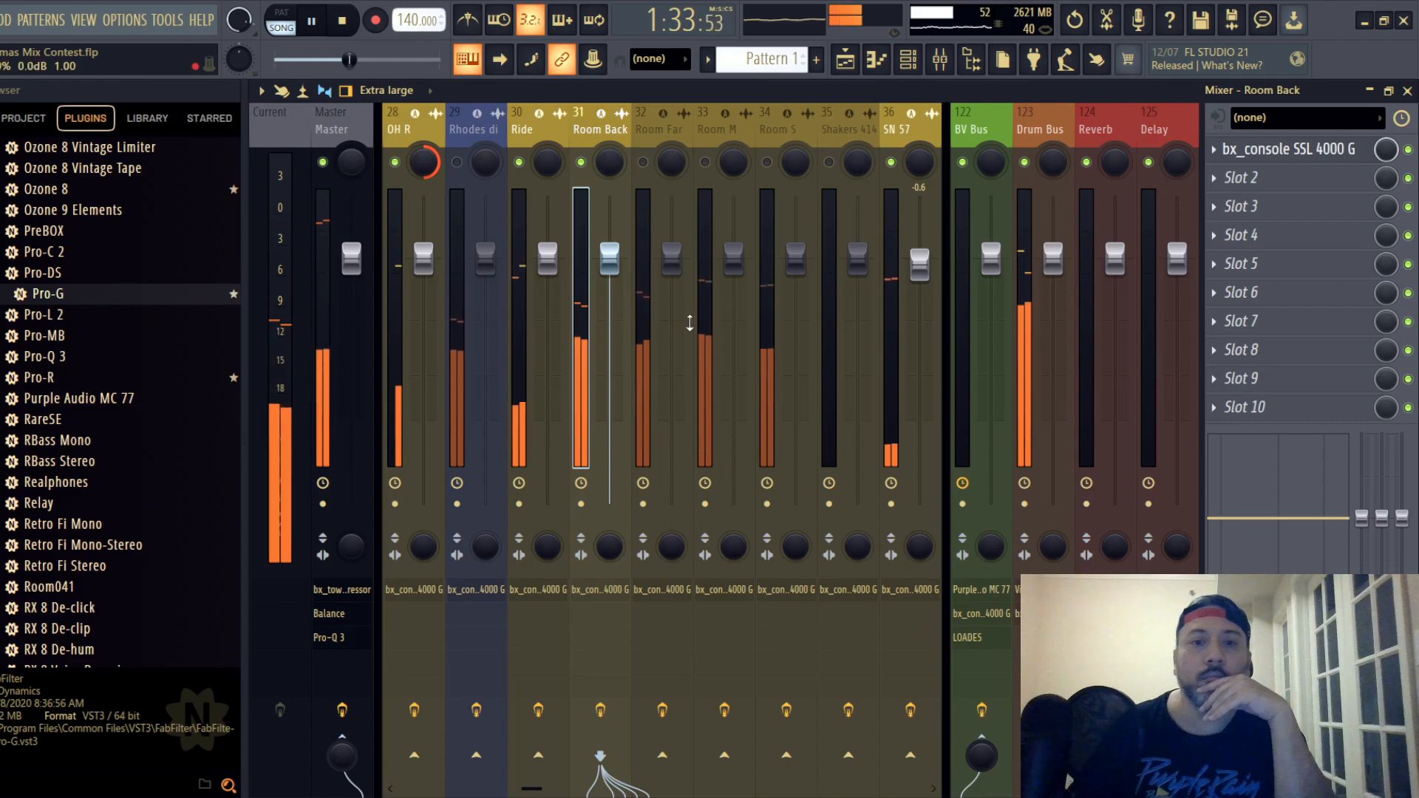
# - Unmute the Room Far track and open its SSL strip, moving the plugin window so it is fully visible
pyautogui.click(643, 162)
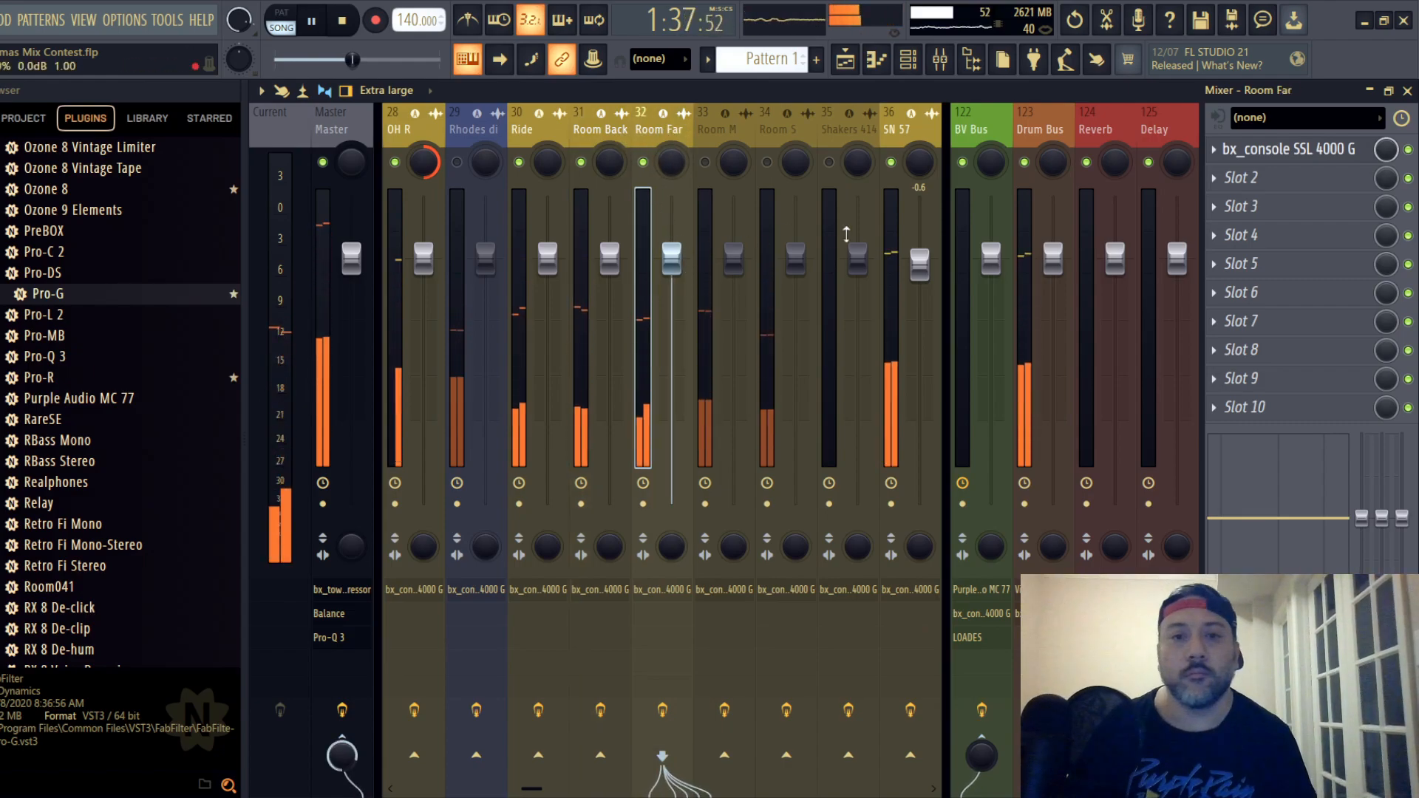
pyautogui.click(1294, 150)
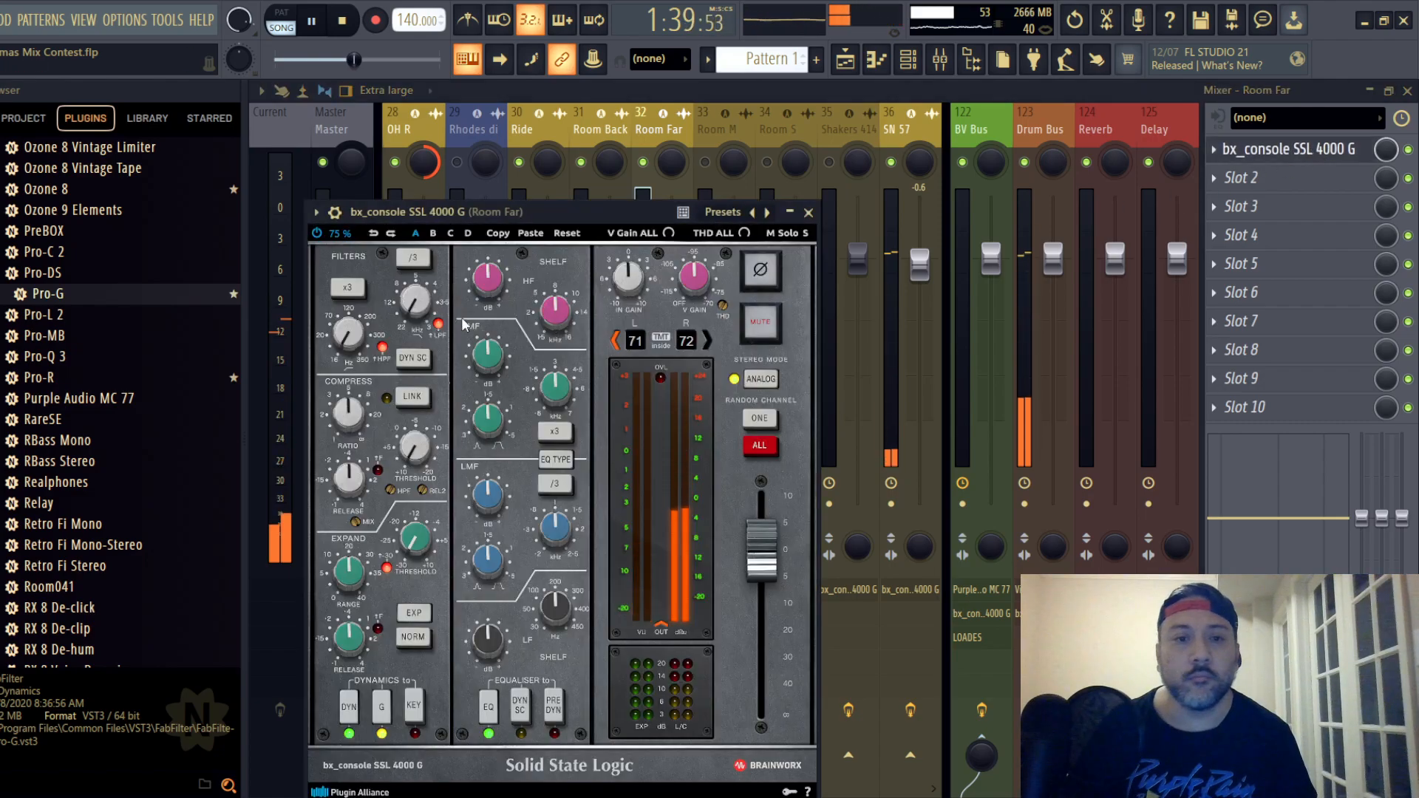
pyautogui.moveTo(552, 214); pyautogui.dragTo(622, 146)
# - Switch the Room Far strip's EQ type and set its compressor to maximum ratio, fastest release and a threshold below -11 dB
pyautogui.click(621, 392)
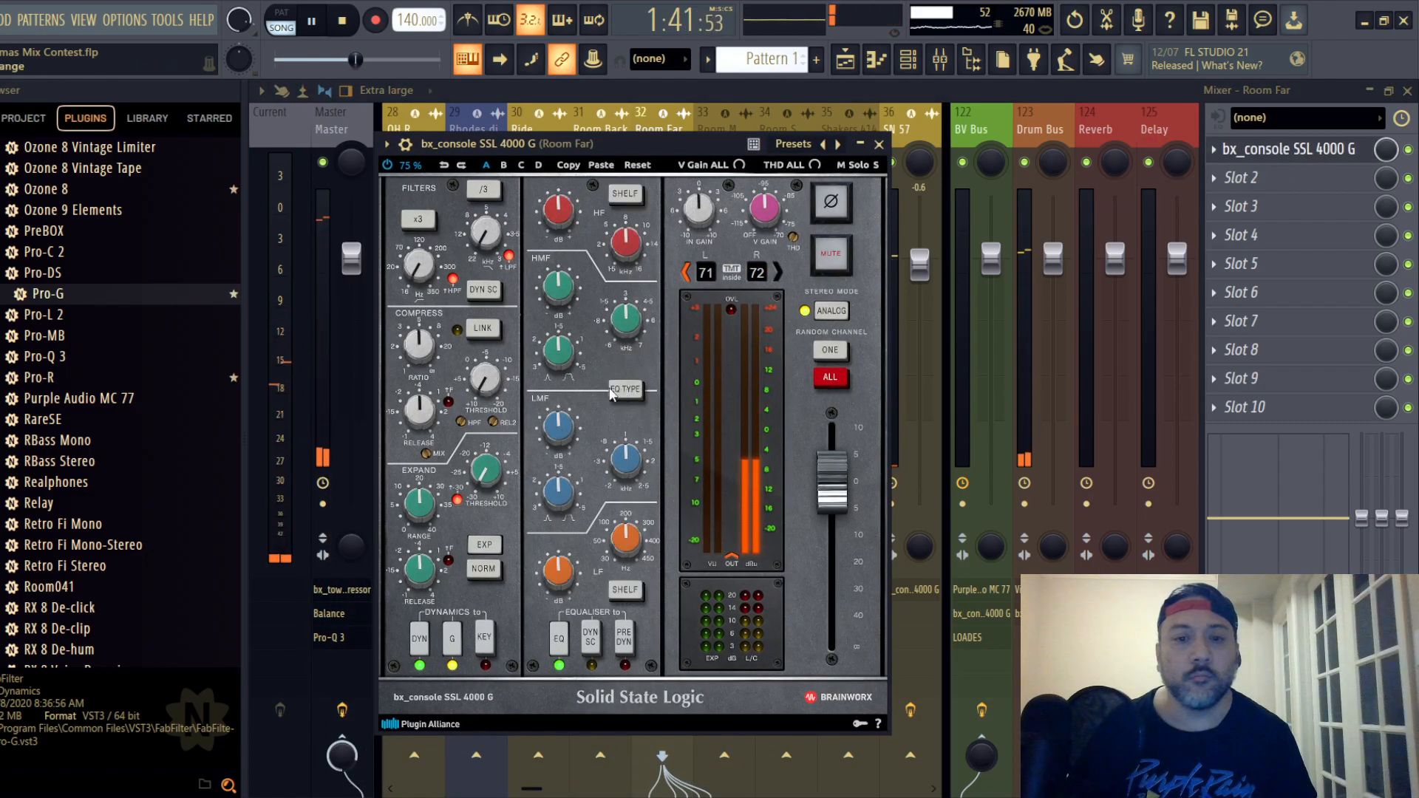
pyautogui.moveTo(421, 351); pyautogui.dragTo(421, 401)
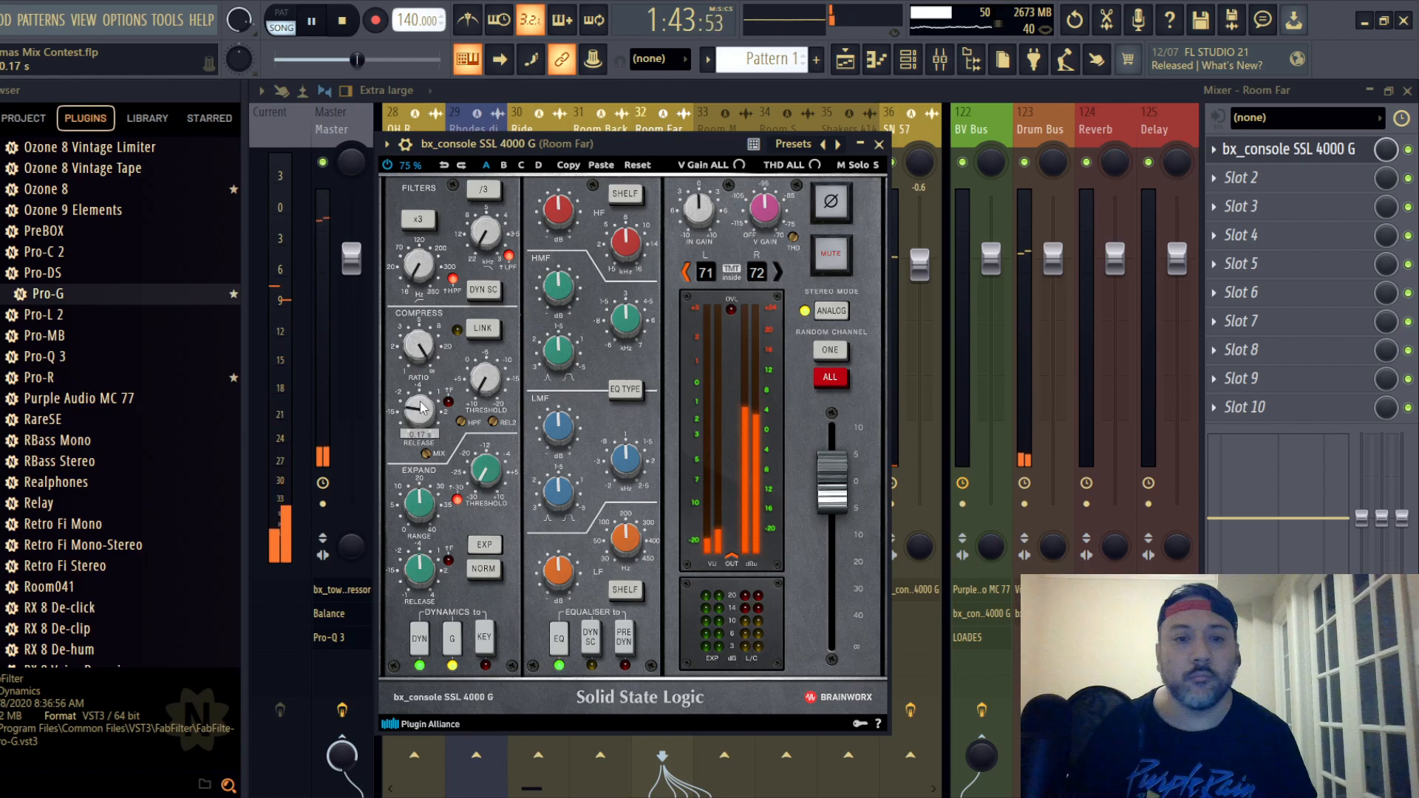
pyautogui.scroll(-3, 421, 407)
pyautogui.scroll(5, 486, 380)
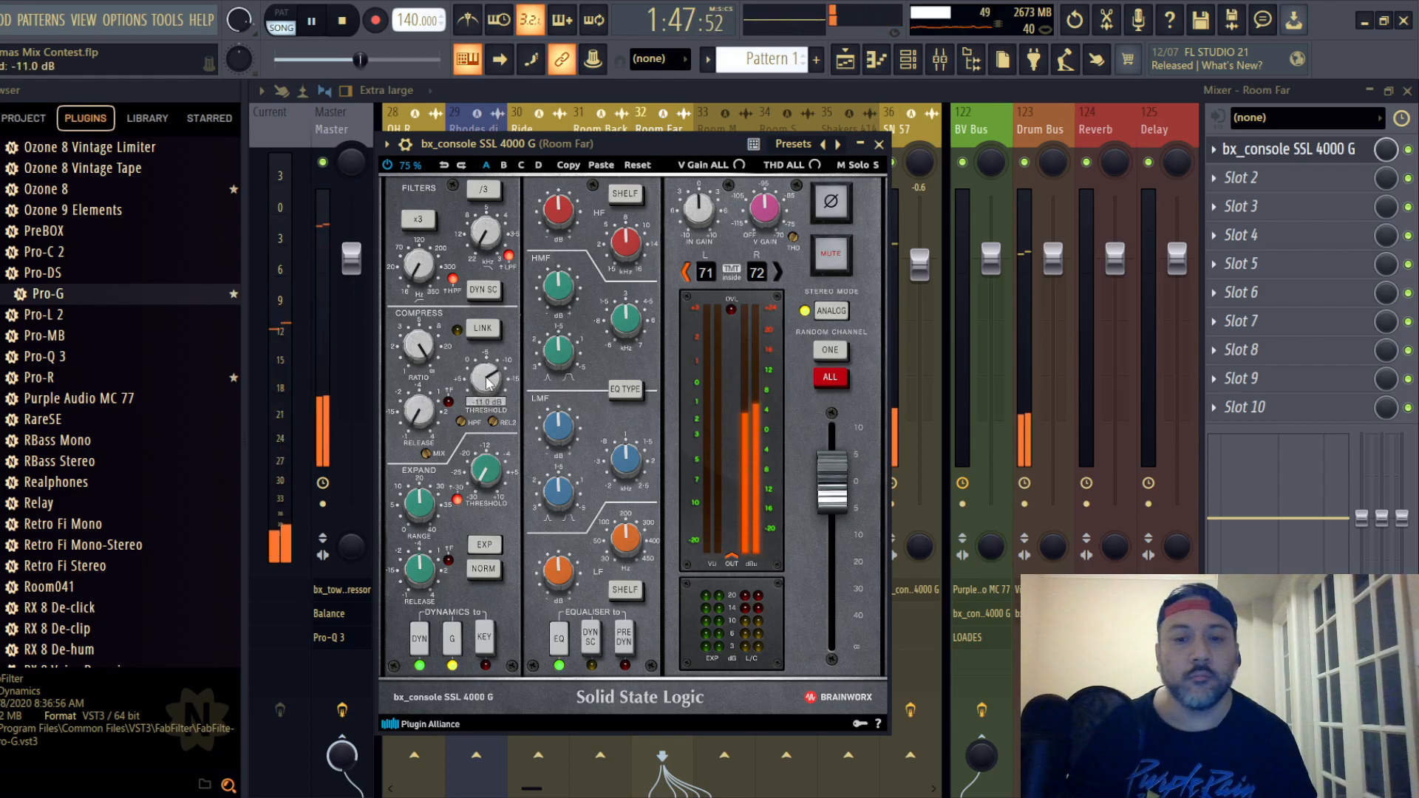
pyautogui.scroll(-3, 486, 380)
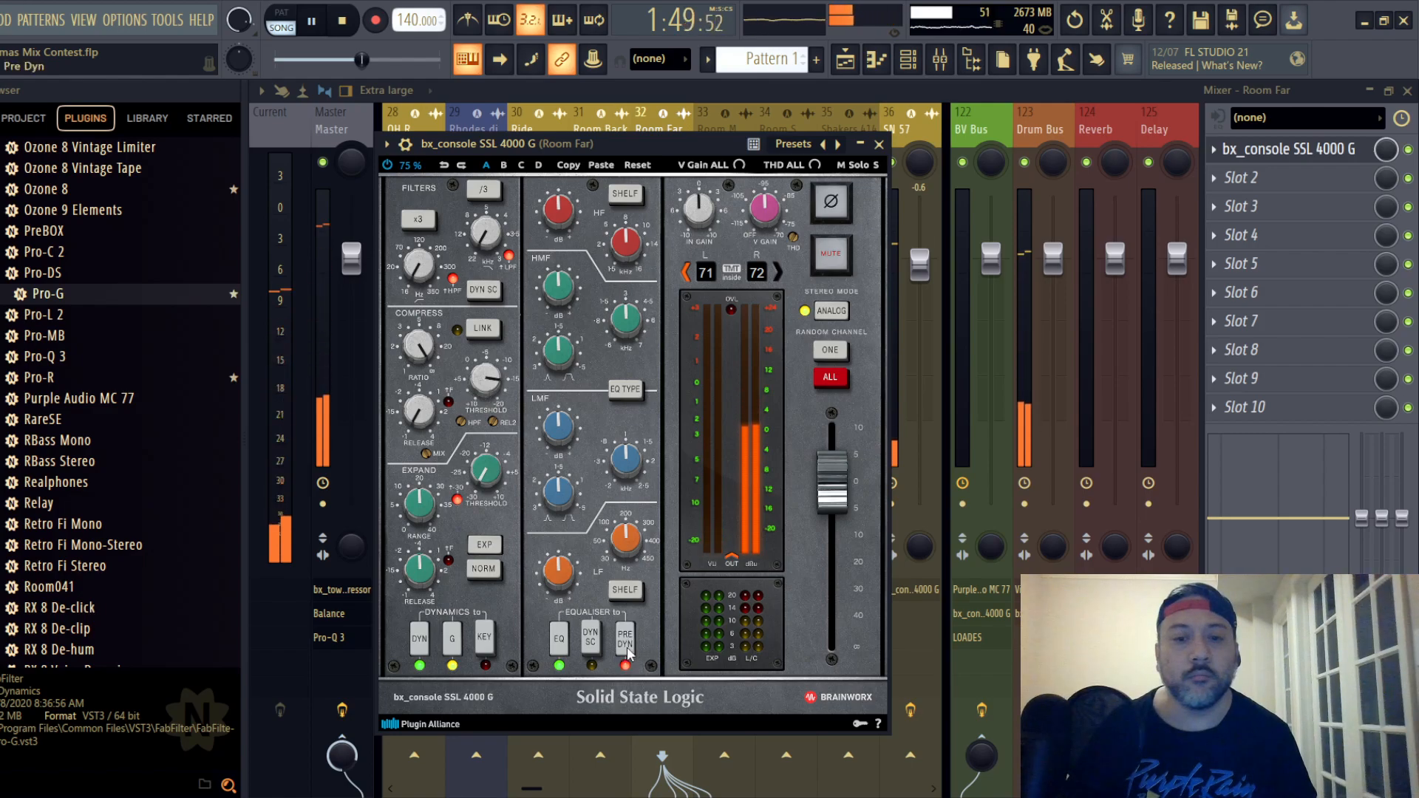
# - Place Room Far's EQ before dynamics, boost LF past +7 dB and LMF to about +2.7 dB, and cut HF and HMF
pyautogui.scroll(-5, 624, 543)
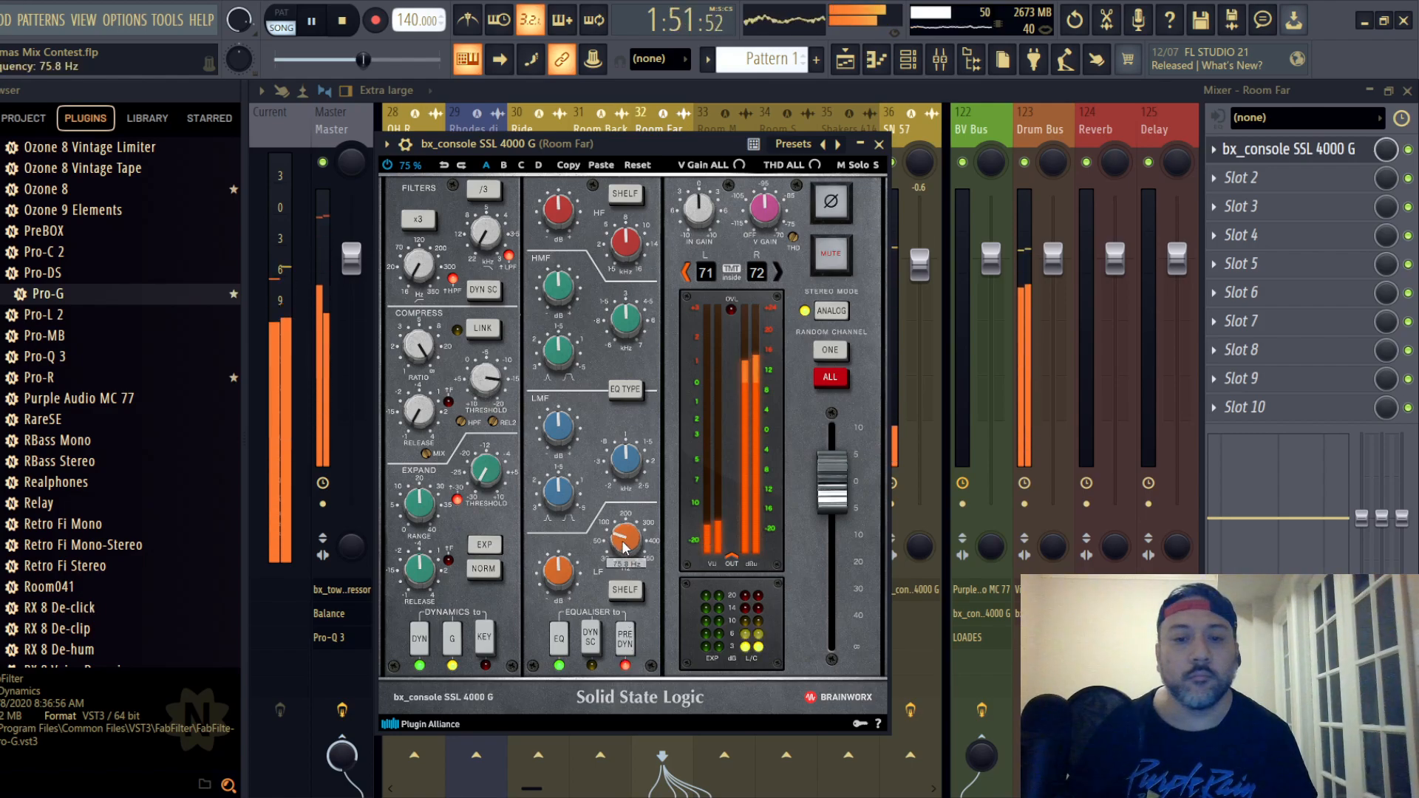
pyautogui.scroll(-3, 625, 543)
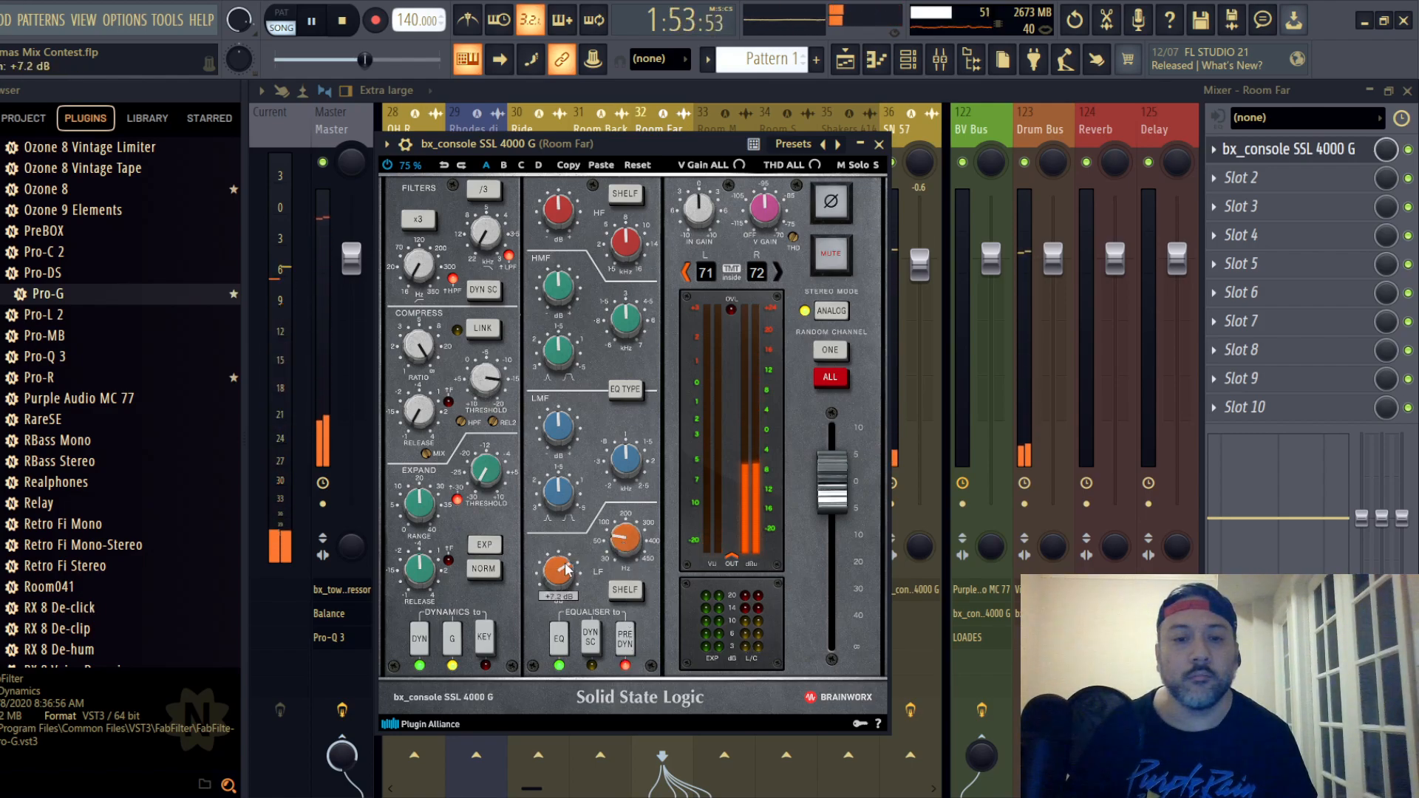
pyautogui.scroll(2, 566, 569)
pyautogui.moveTo(567, 568); pyautogui.dragTo(568, 544)
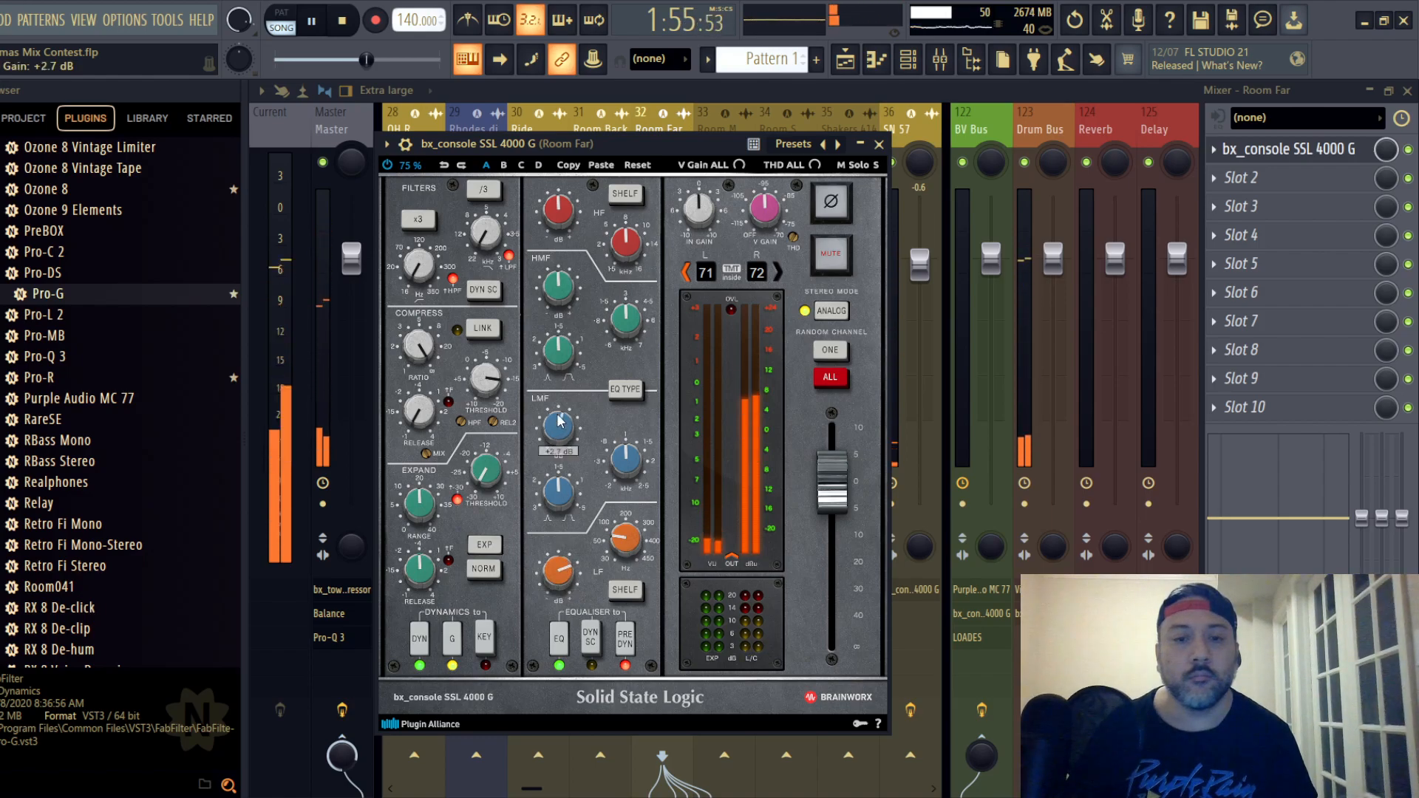
pyautogui.scroll(2, 559, 421)
pyautogui.scroll(-2, 556, 200)
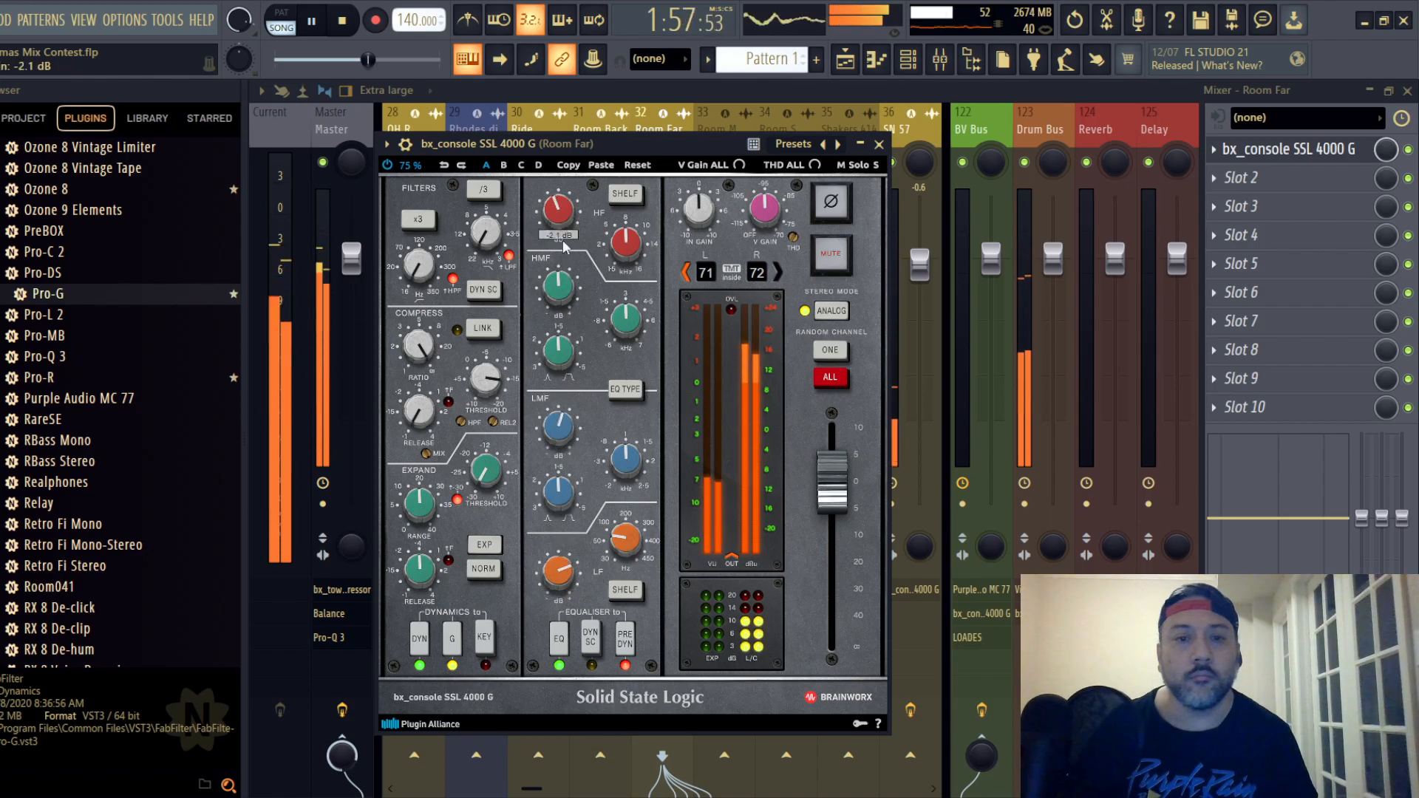
# - Close the Room Far strip and lower the track's mixer fader to -4.8 dB
pyautogui.click(878, 144)
pyautogui.moveTo(671, 257); pyautogui.dragTo(671, 308)
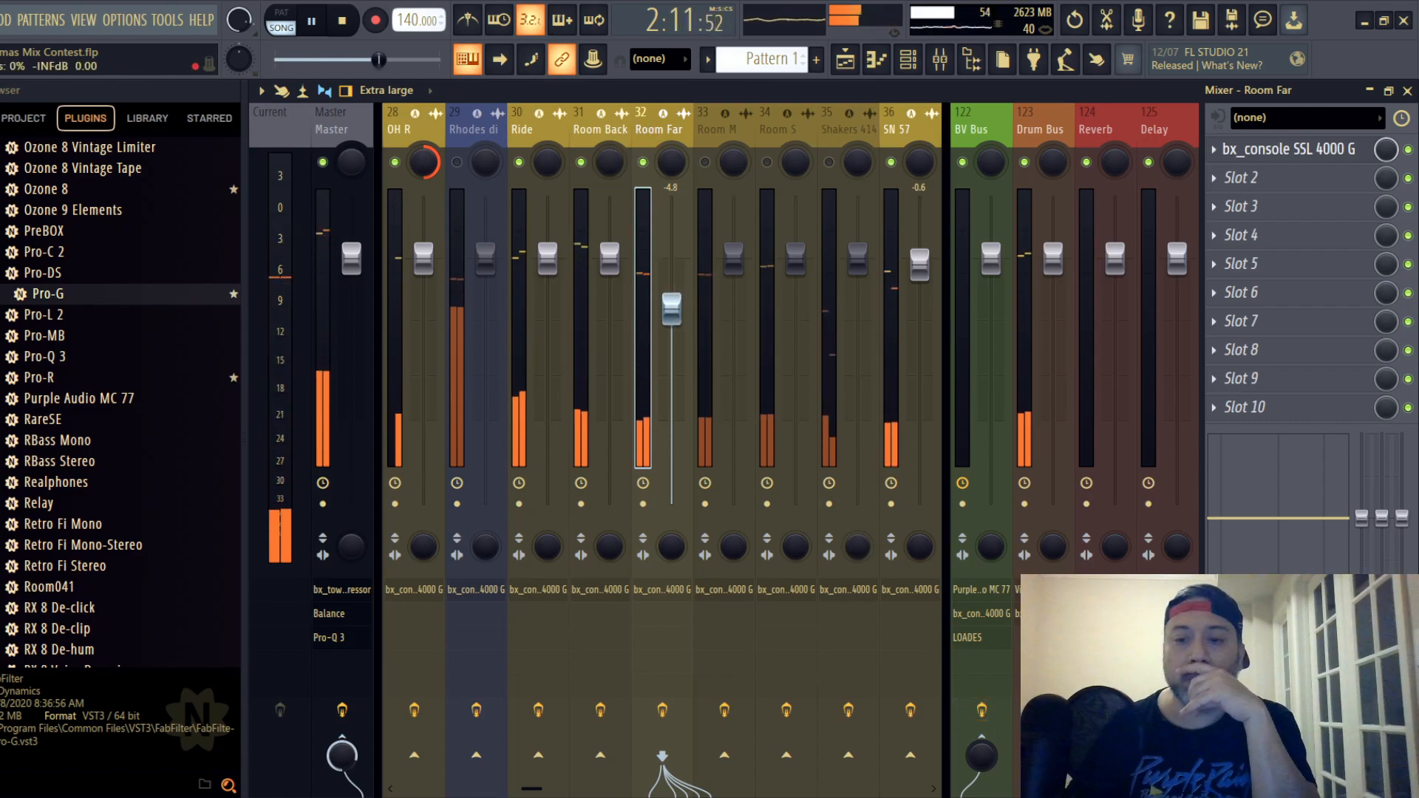
pyautogui.moveTo(1044, 755); pyautogui.dragTo(1043, 745)
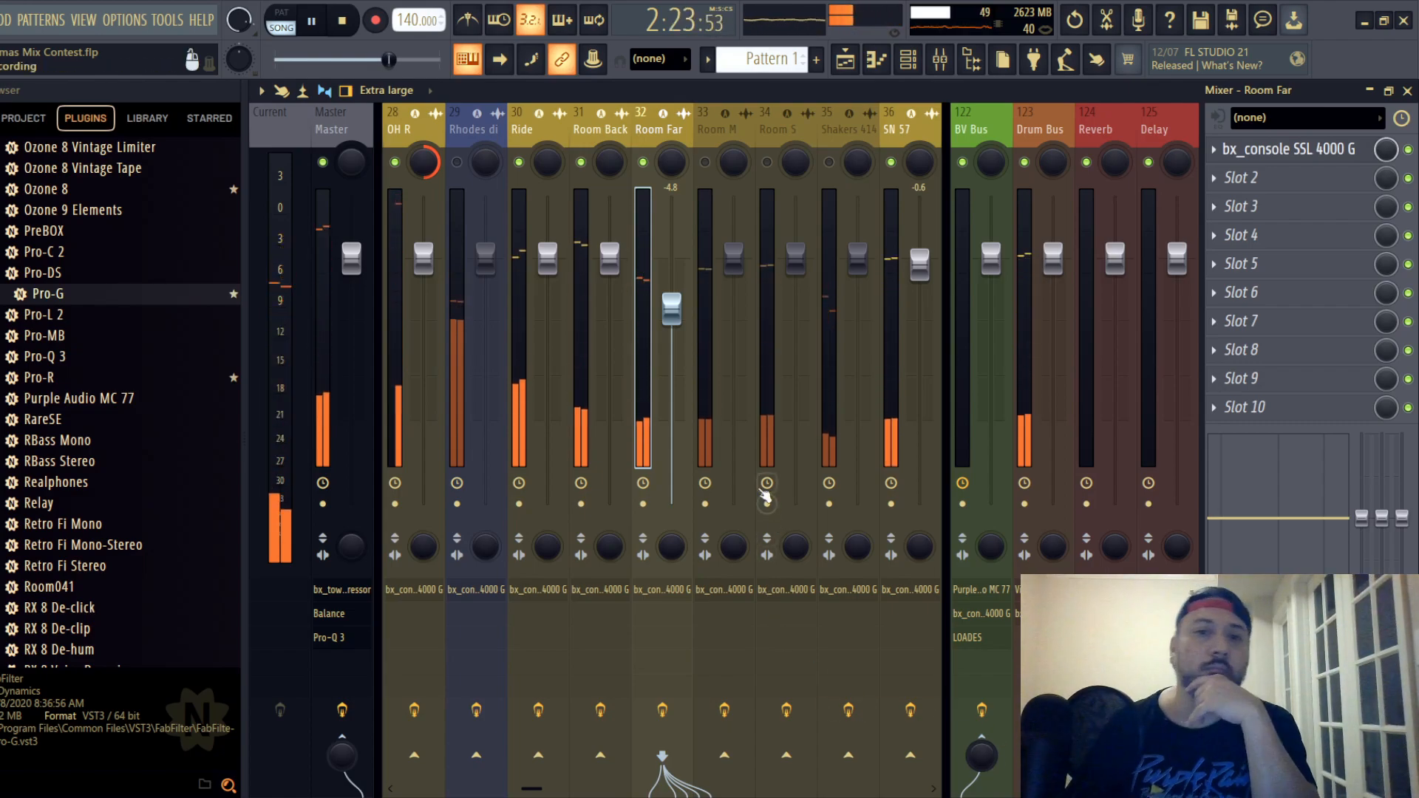
# - Unmute the Room M track and open its SSL strip, moving the plugin window so all controls are reachable
pyautogui.click(705, 162)
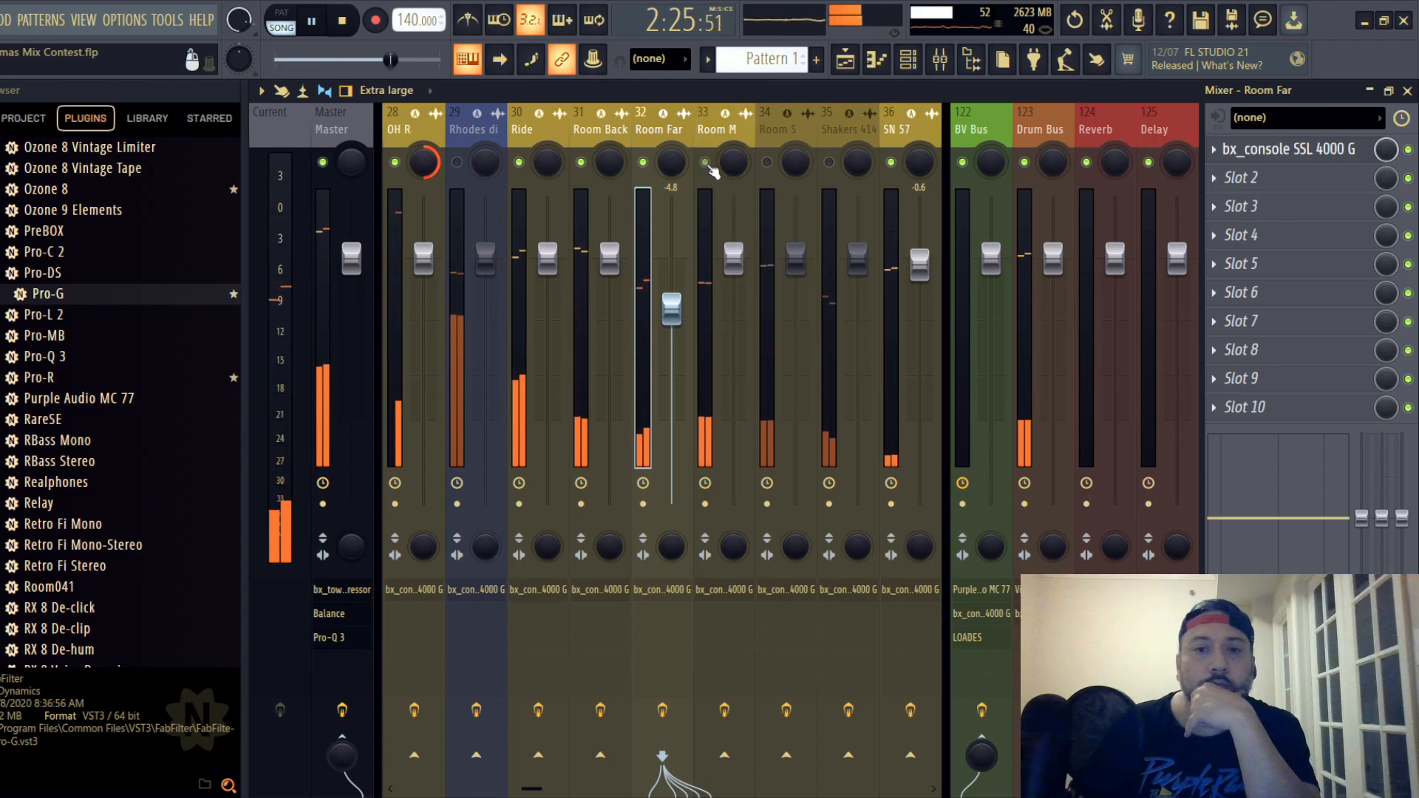
pyautogui.click(713, 133)
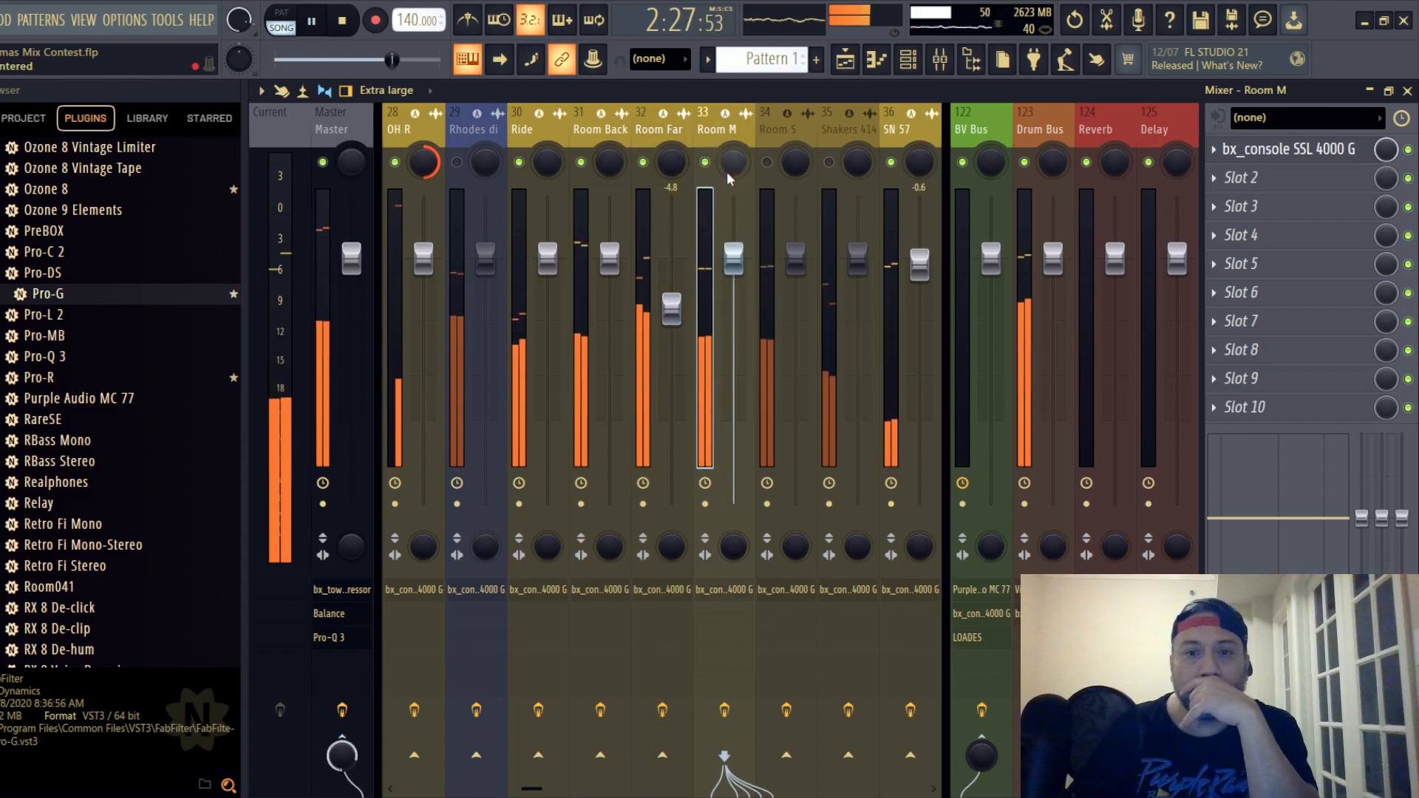
pyautogui.click(1289, 148)
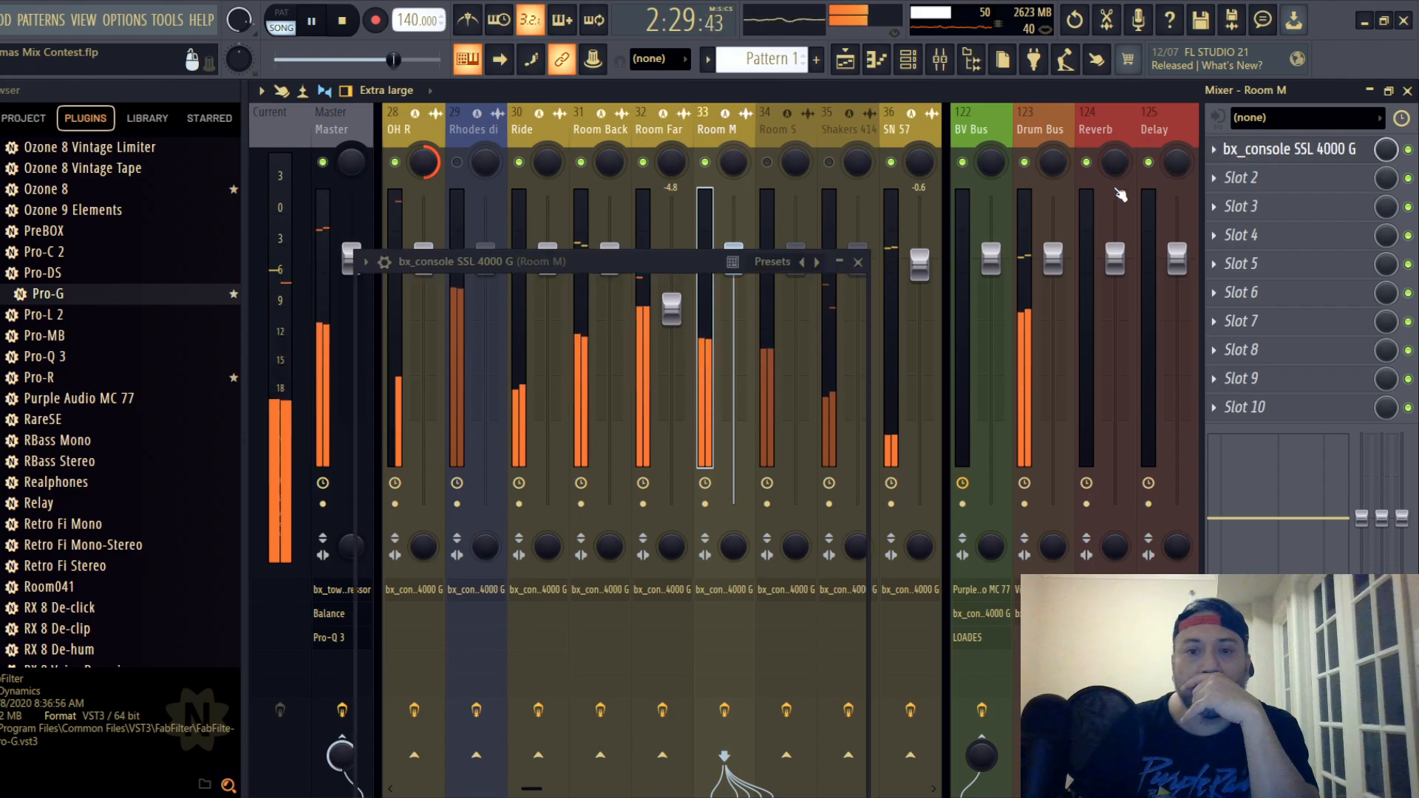
pyautogui.moveTo(570, 260); pyautogui.dragTo(639, 130)
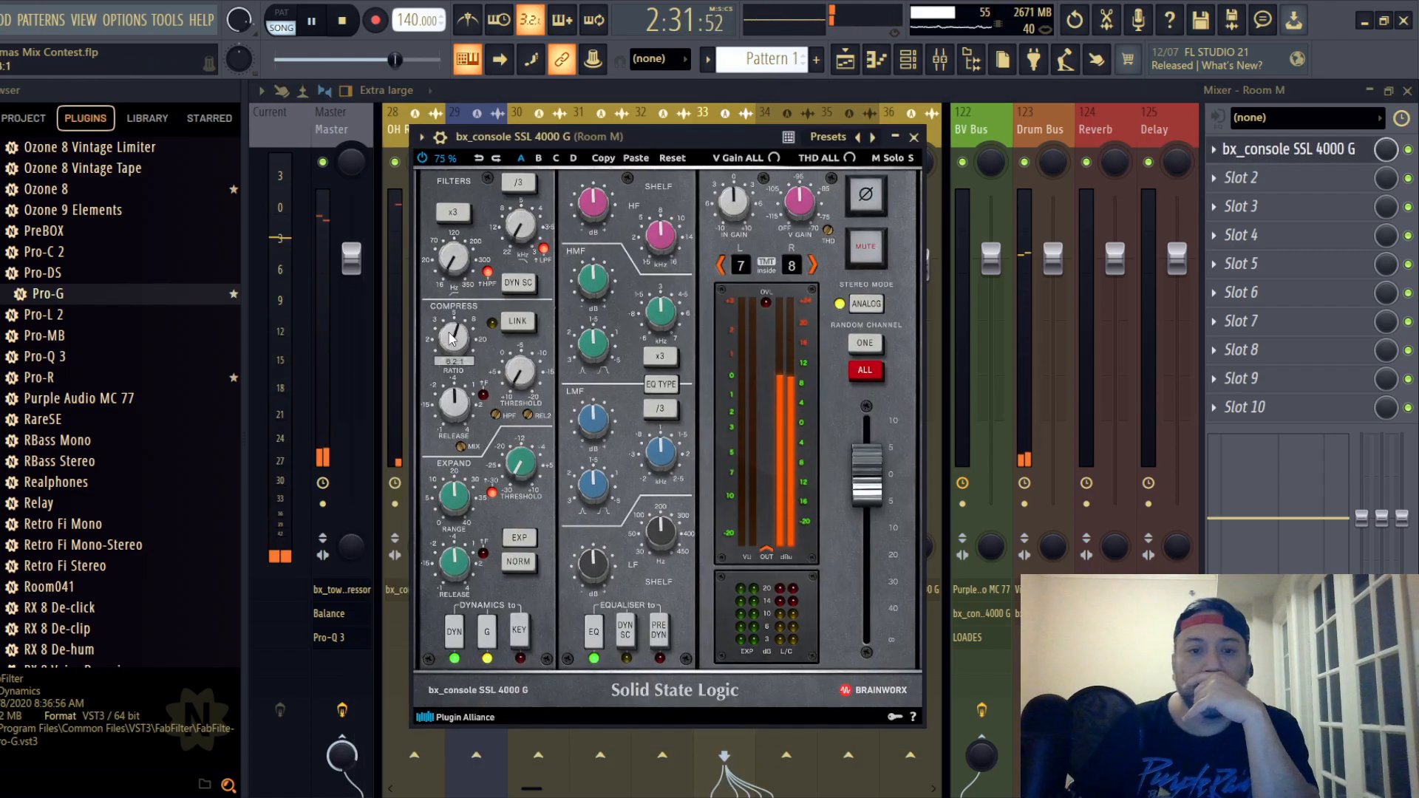
# - Set the Room M strip's compressor to maximum ratio, 0.10 s release and a -8.0 dB threshold
pyautogui.scroll(5, 454, 340)
pyautogui.scroll(-3, 456, 411)
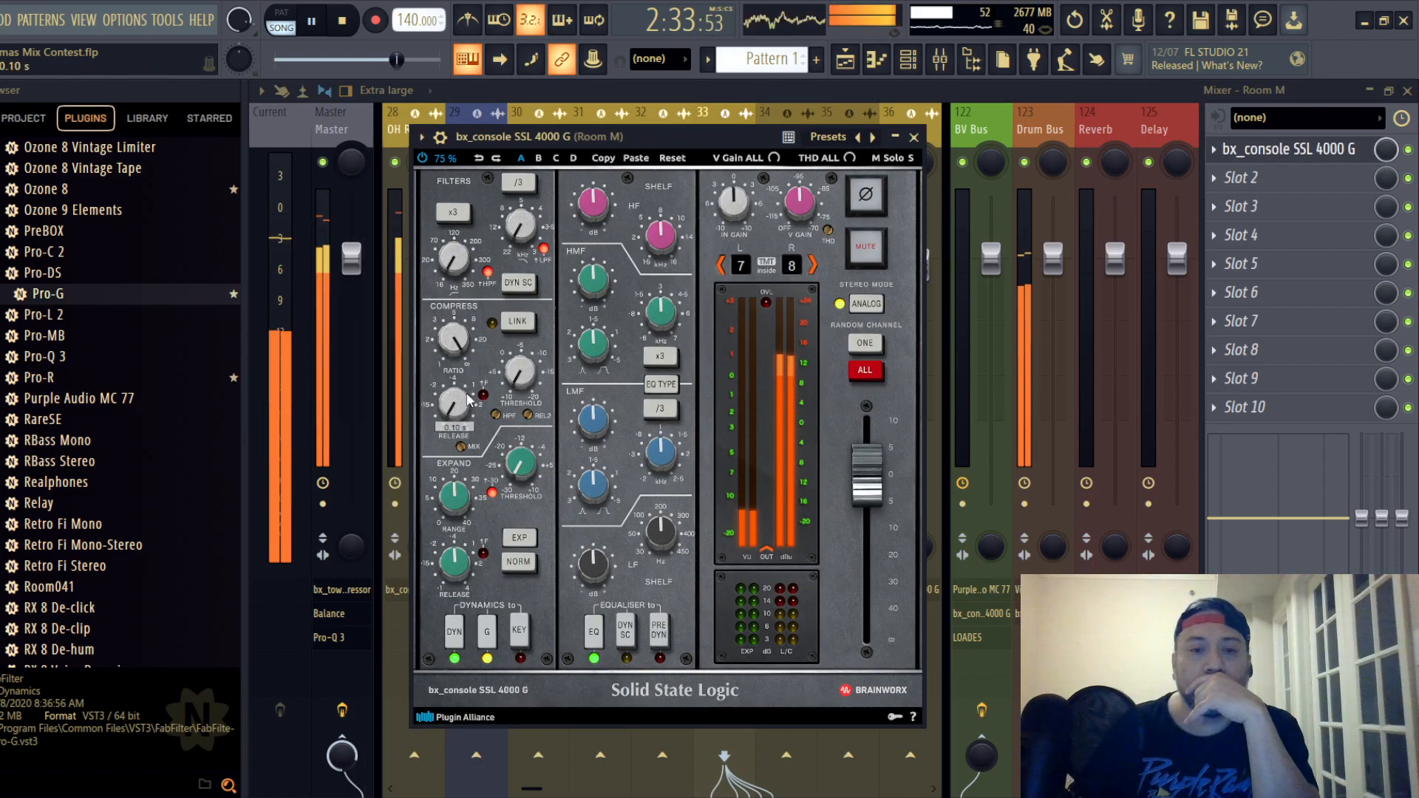
pyautogui.scroll(-3, 519, 375)
pyautogui.scroll(-3, 520, 374)
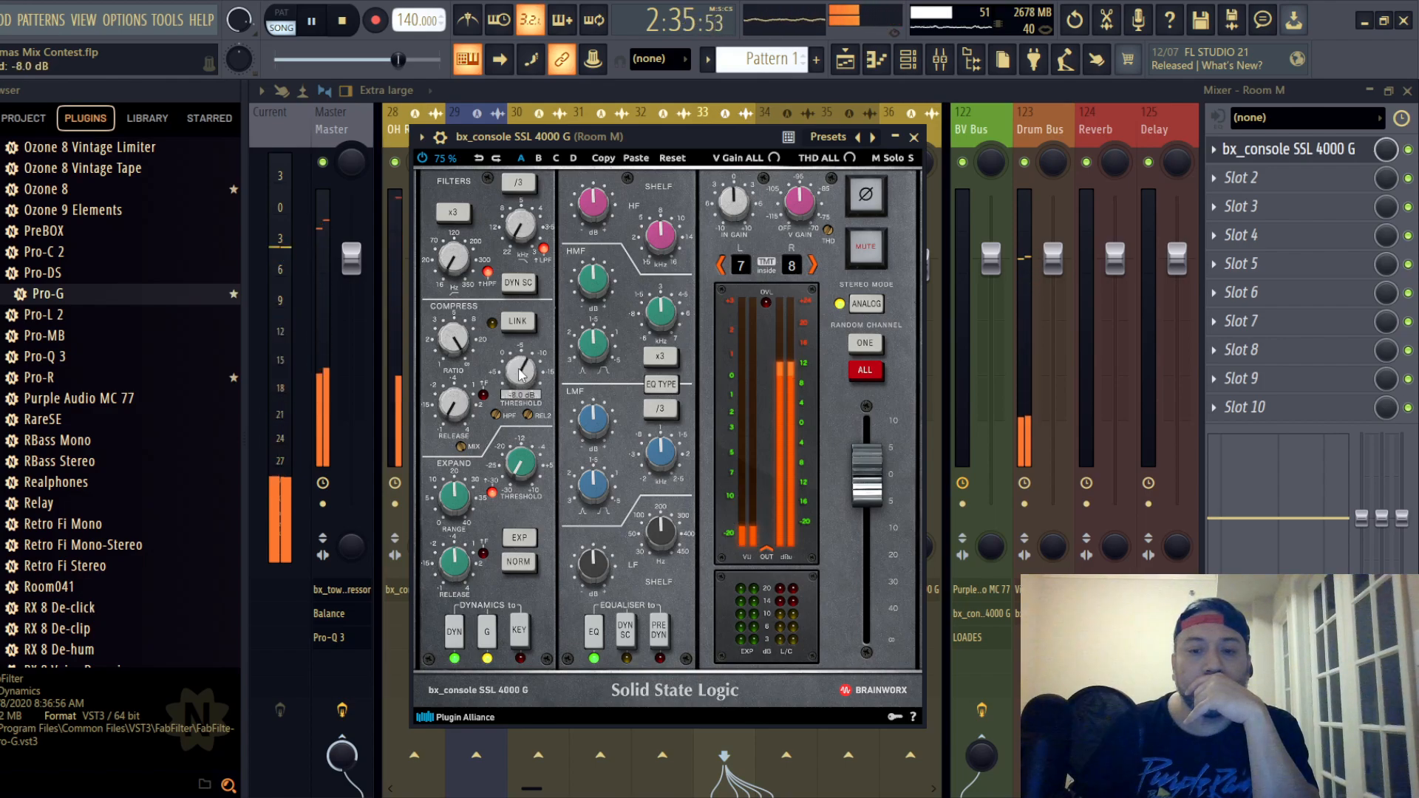
# - Place Room M's EQ before dynamics, switch its EQ type, lower the LF frequency, boost LF to about +4.8 dB and adjust HMF to +1.3 dB
pyautogui.click(663, 647)
pyautogui.click(661, 384)
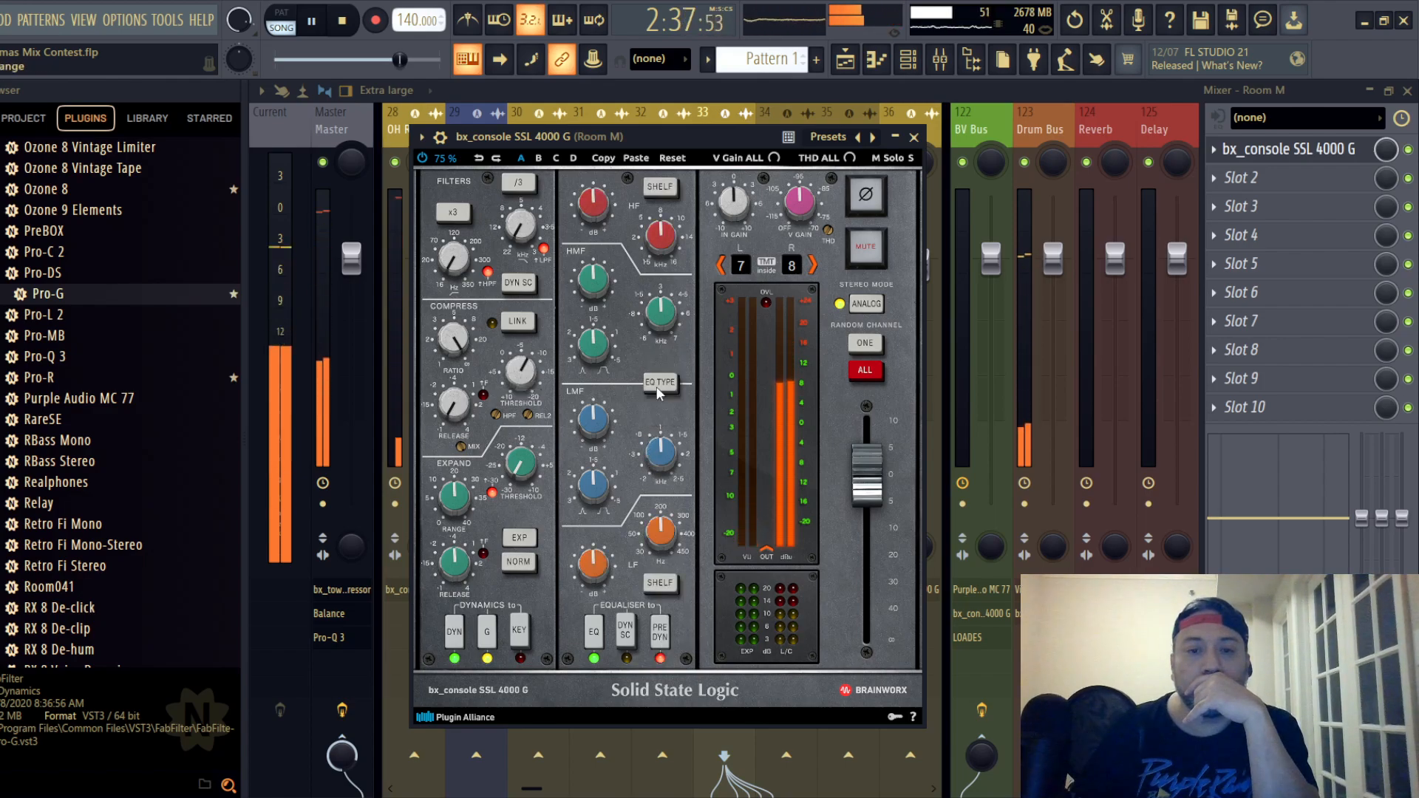
pyautogui.scroll(-2, 659, 542)
pyautogui.scroll(1, 660, 533)
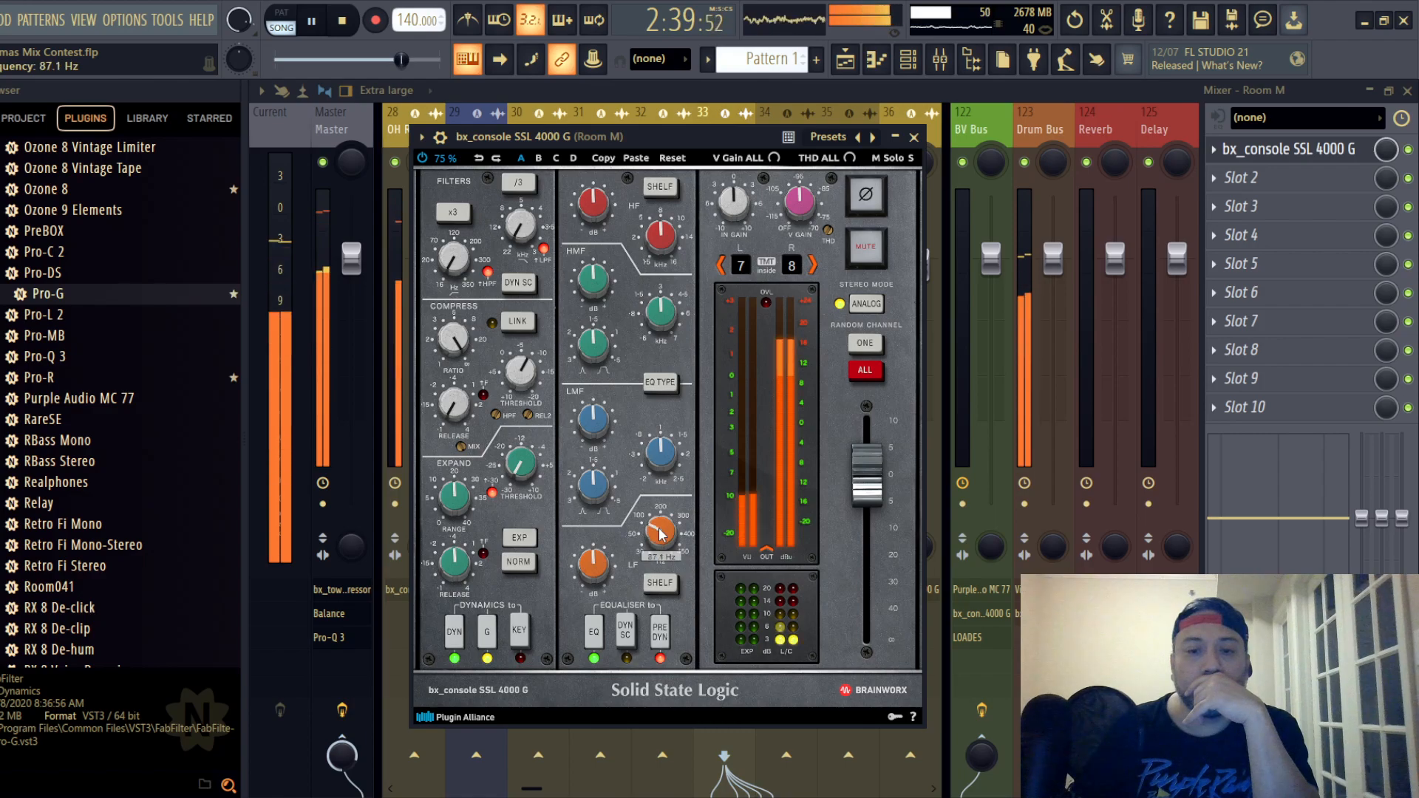
pyautogui.scroll(2, 662, 534)
pyautogui.scroll(3, 597, 572)
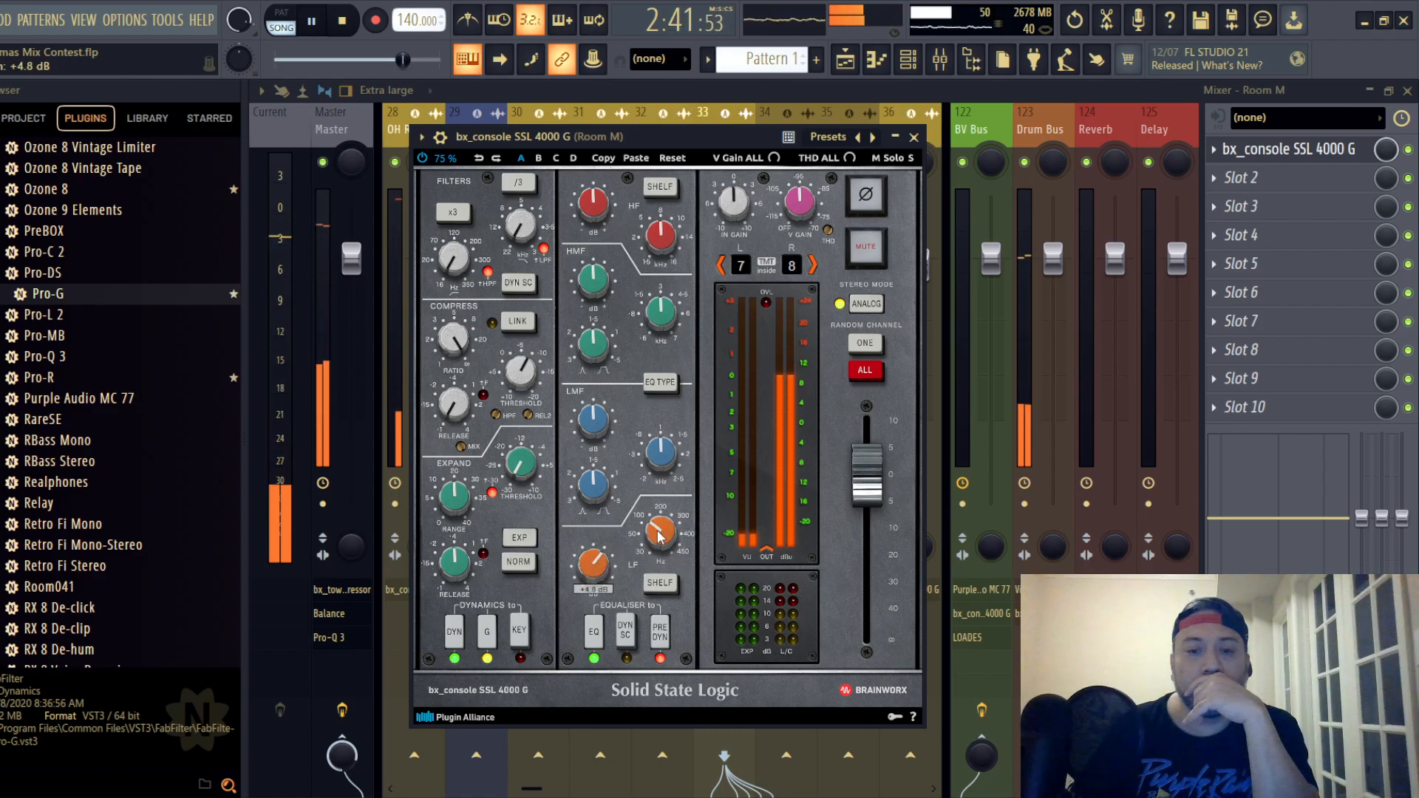
pyautogui.scroll(-3, 658, 531)
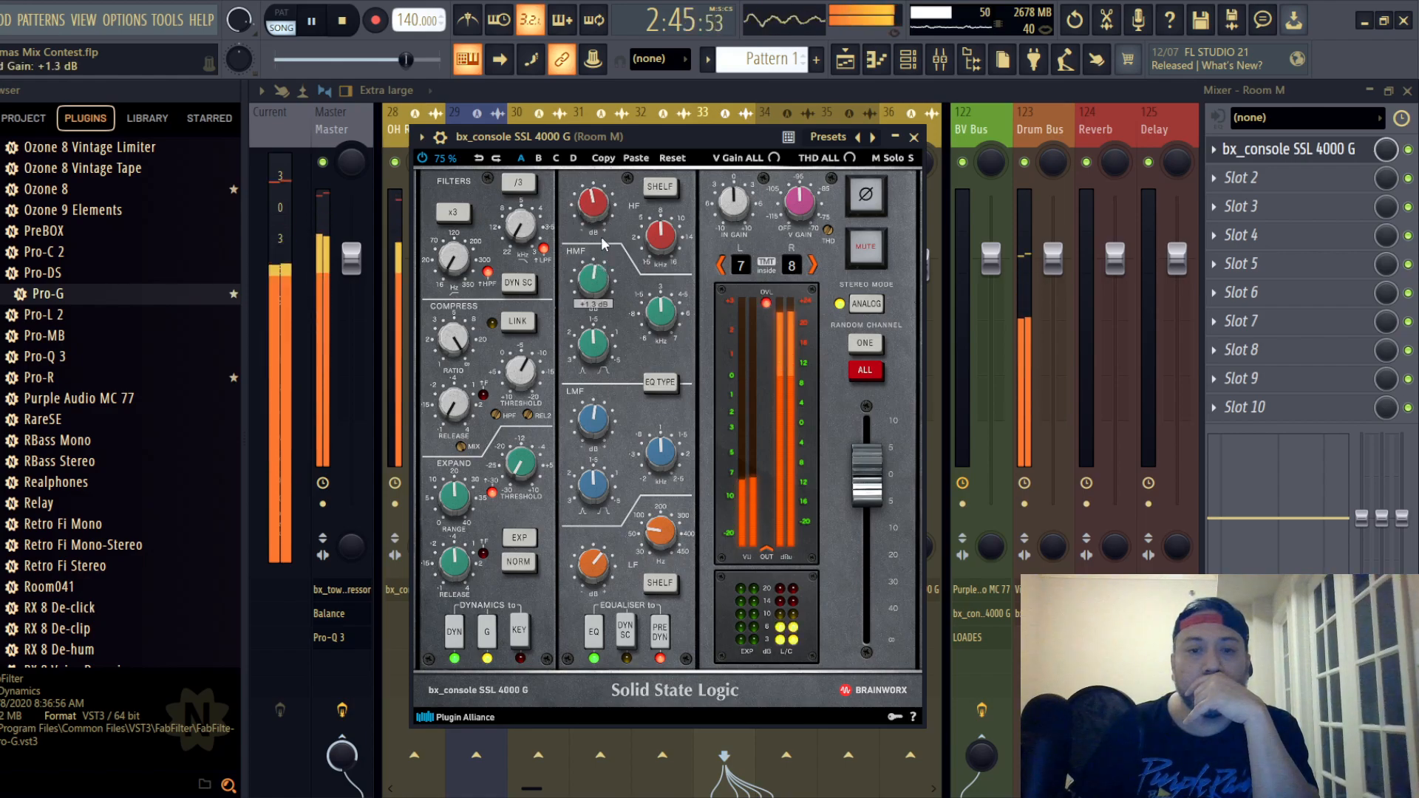
# - Close the Room M strip and lower the track's mixer fader to -4.9 dB
pyautogui.click(915, 138)
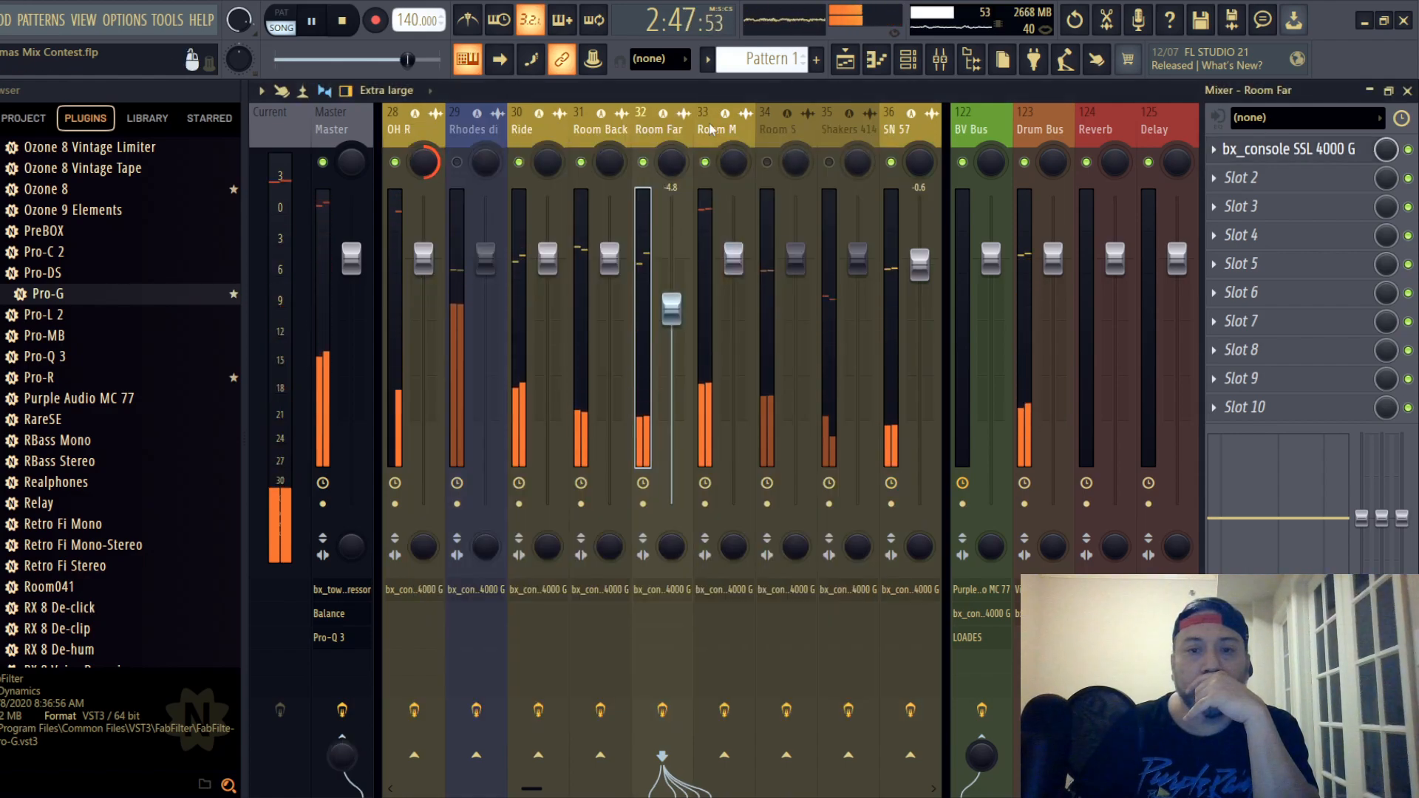
pyautogui.moveTo(733, 258); pyautogui.dragTo(733, 309)
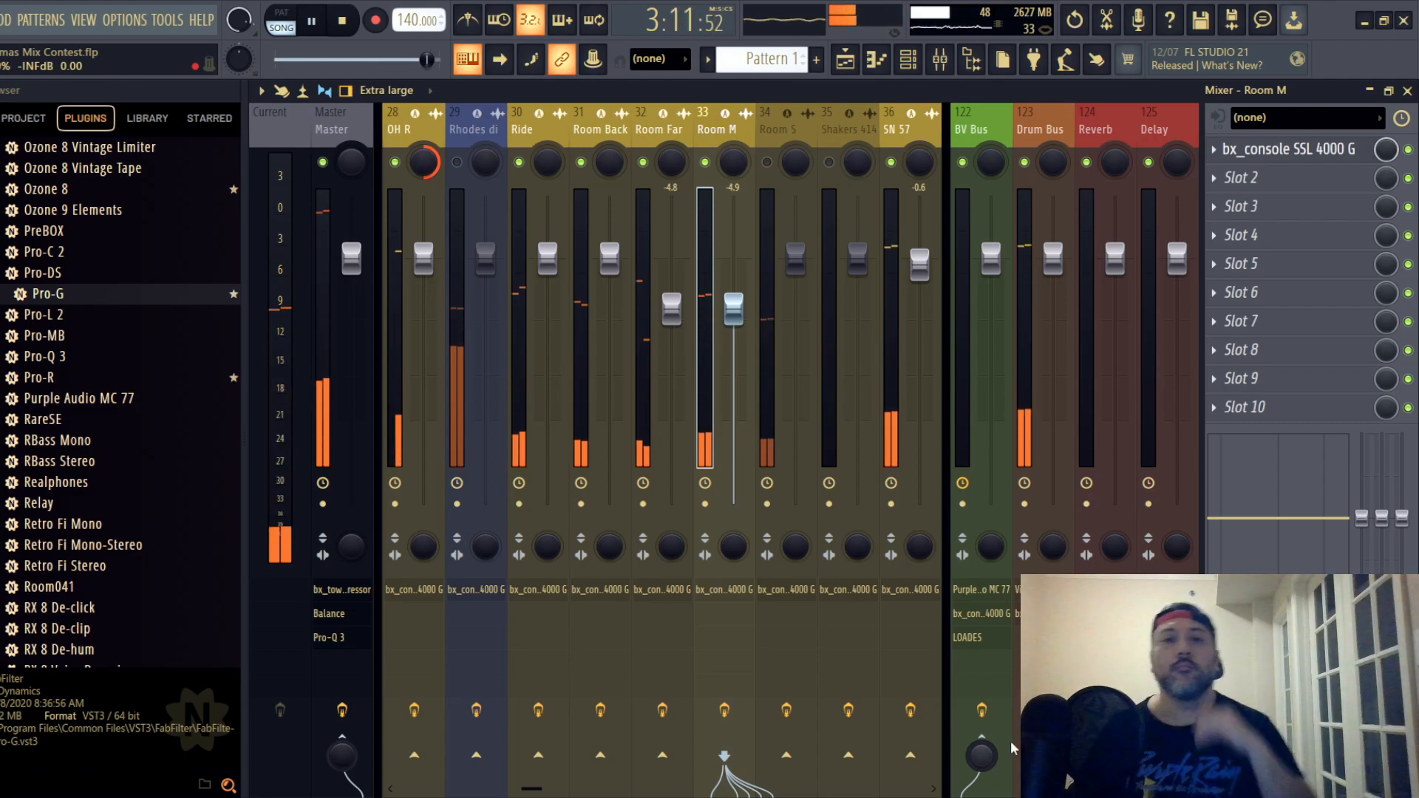
# - Unmute the Room S track, open its SSL strip within full view and switch the EQ type
pyautogui.click(769, 136)
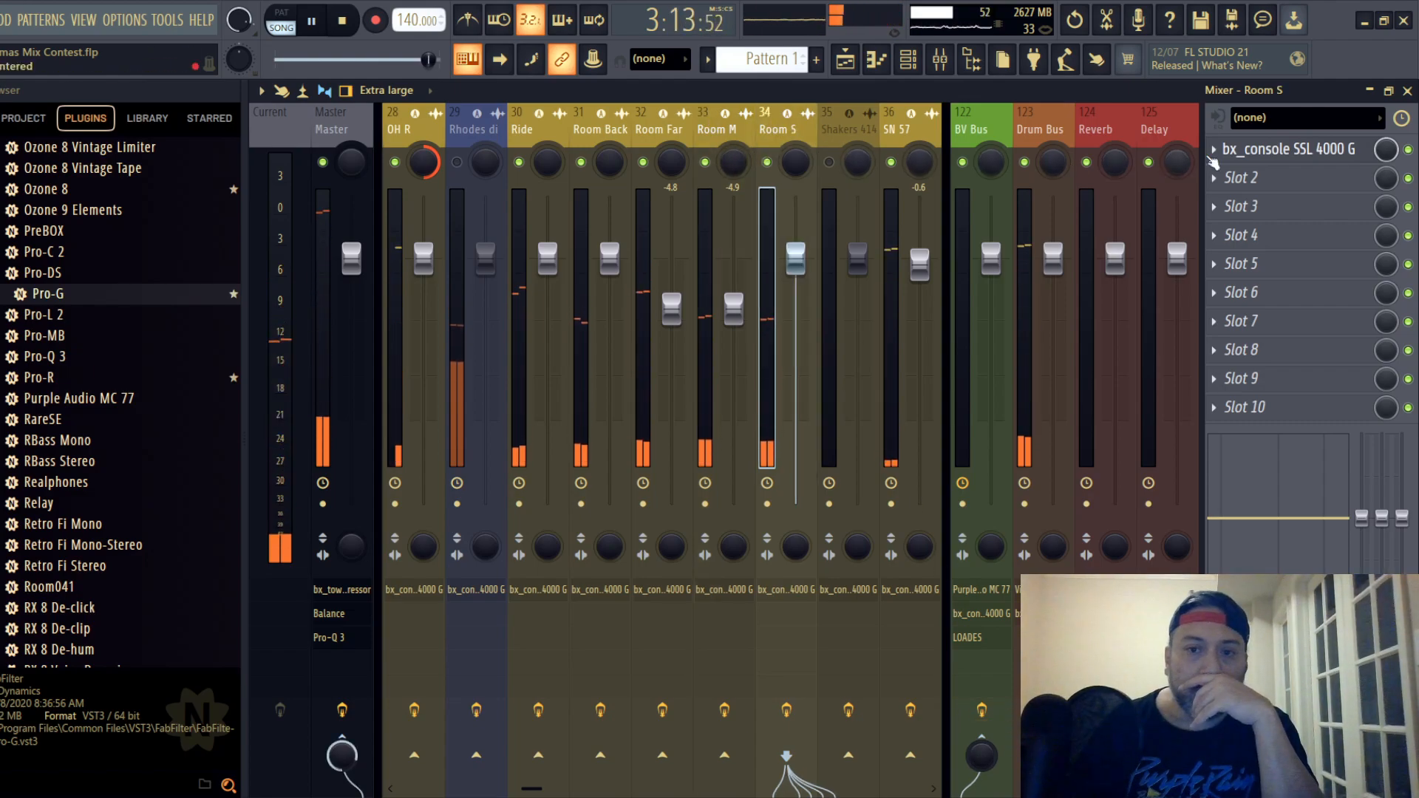
pyautogui.click(1290, 149)
pyautogui.moveTo(601, 317); pyautogui.dragTo(617, 162)
pyautogui.click(673, 412)
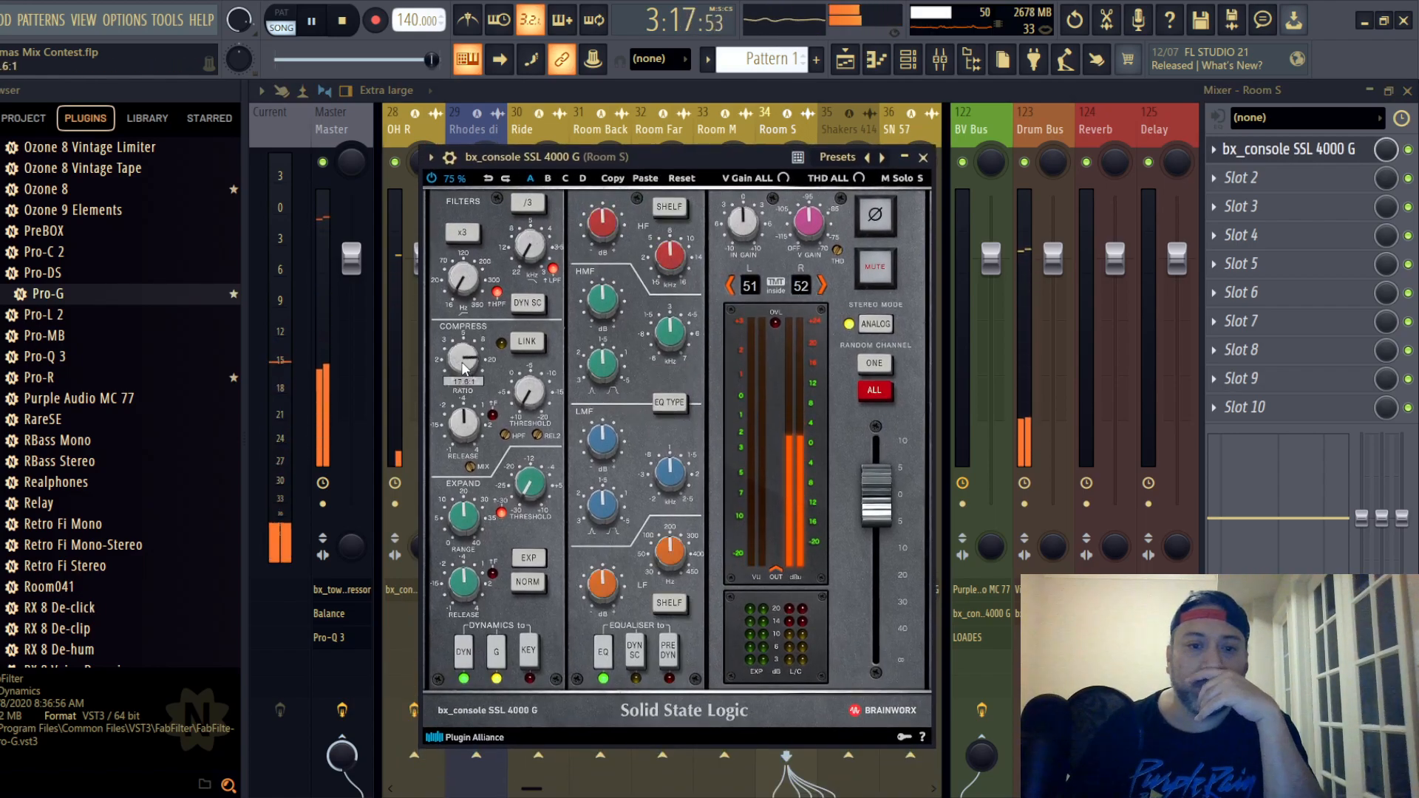
# - Set the Room S strip's compressor to maximum ratio, 0.10 s release and a -11.0 dB threshold, restarting playback from an earlier point
pyautogui.moveTo(471, 424)
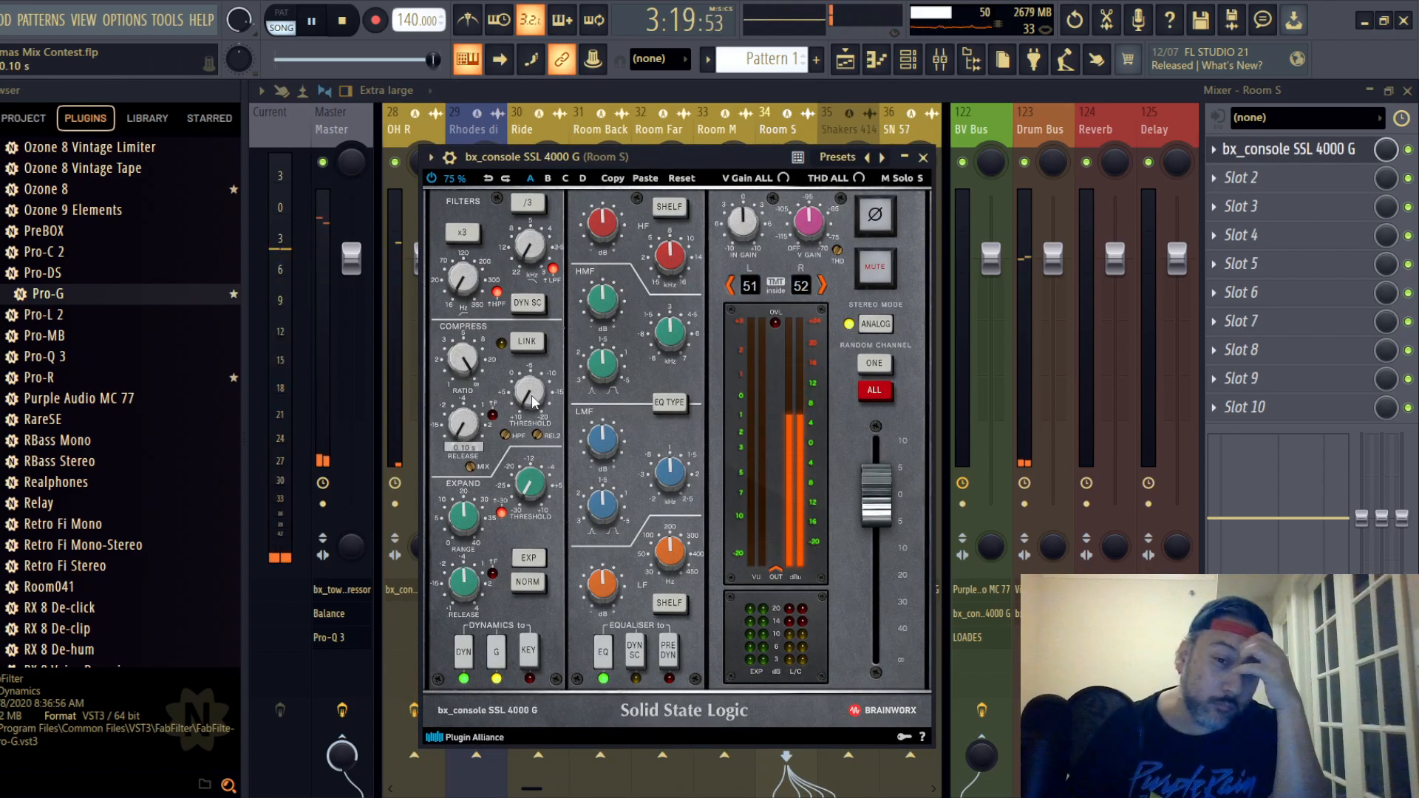
pyautogui.moveTo(532, 400)
pyautogui.scroll(-1, 532, 400)
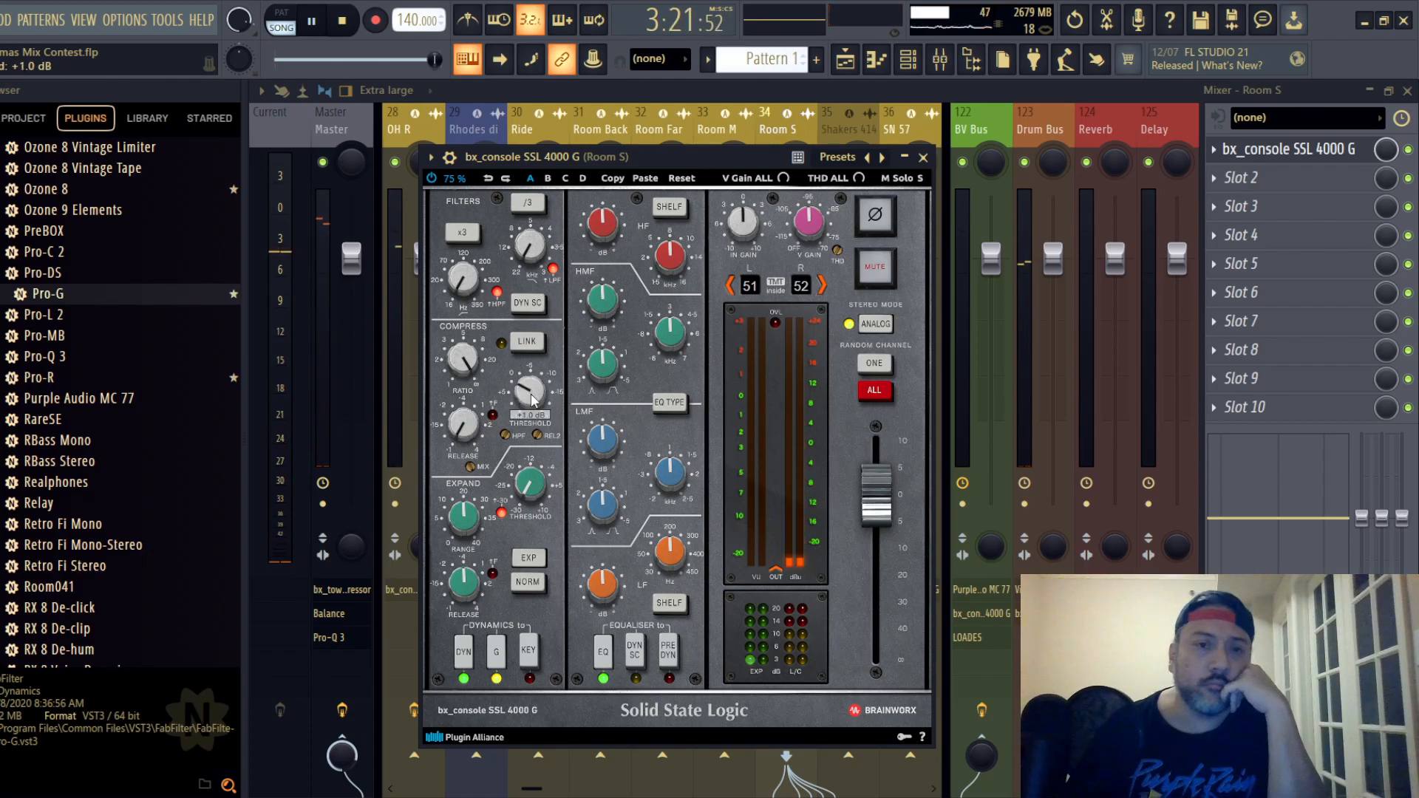
pyautogui.press('space')
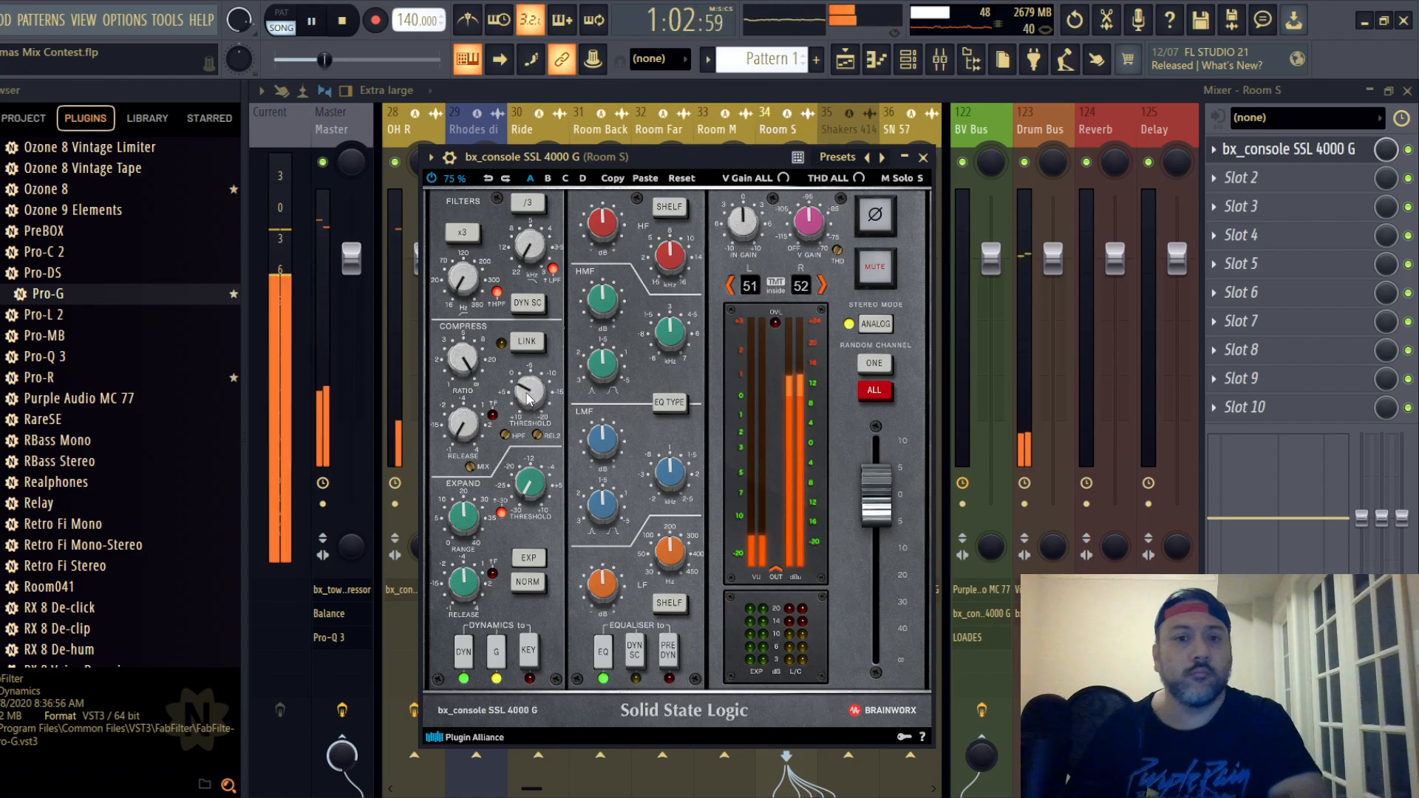
pyautogui.scroll(-3, 529, 395)
pyautogui.scroll(-2, 529, 395)
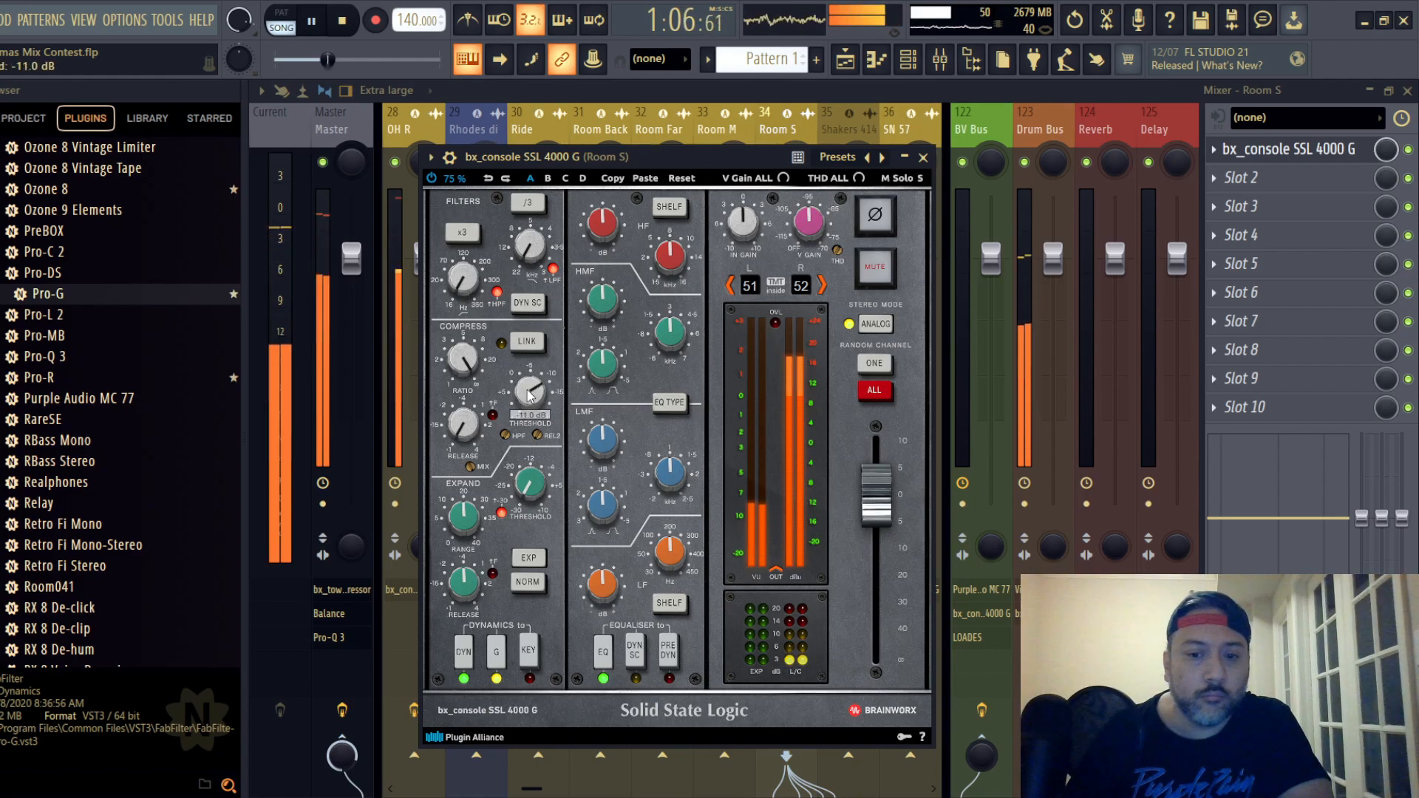
# - Place Room S's EQ before dynamics, lower the LF frequency, boost LF to +3.6 dB, cut HF to -2.1 dB and adjust the HMF gain
pyautogui.click(669, 661)
pyautogui.moveTo(667, 550); pyautogui.dragTo(611, 578)
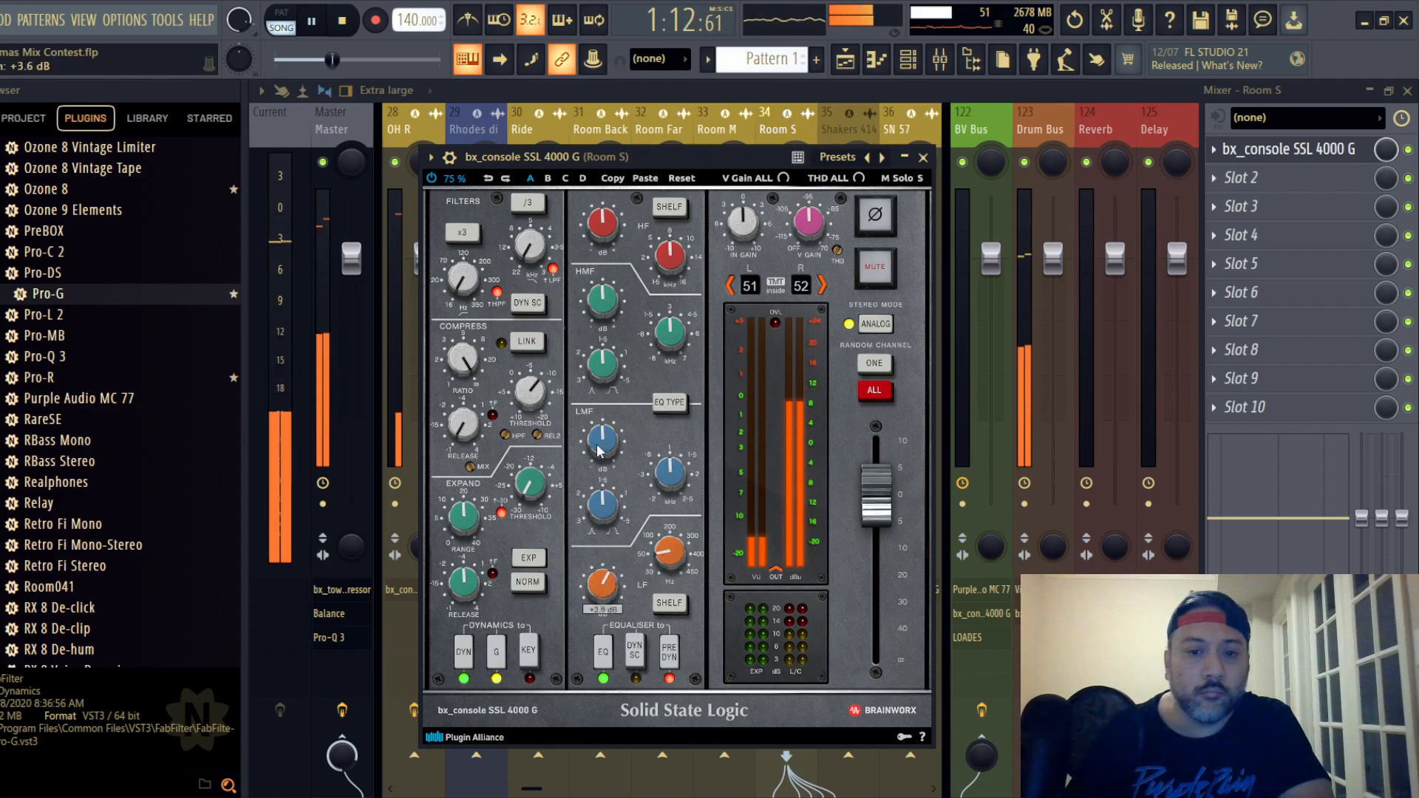
pyautogui.moveTo(607, 220); pyautogui.dragTo(611, 217)
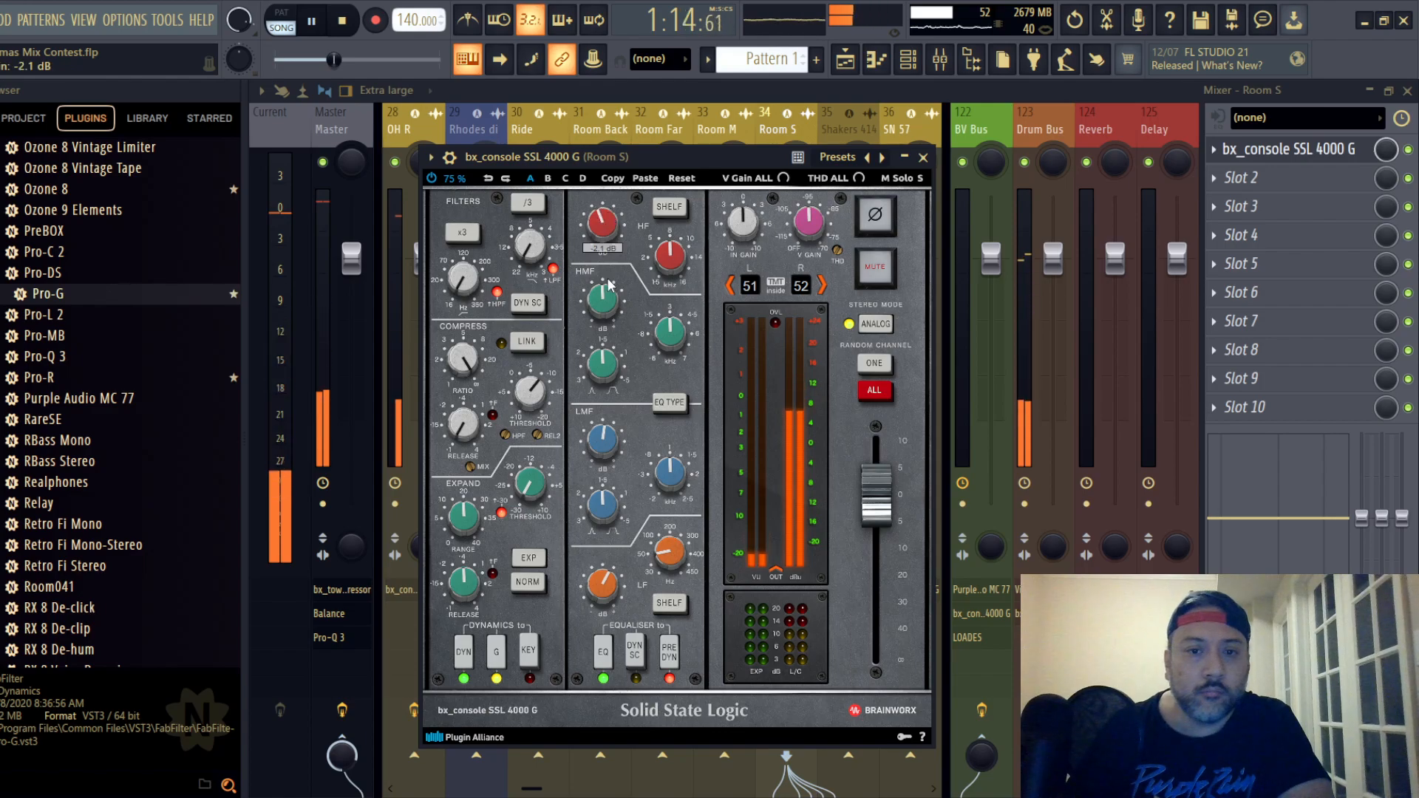
pyautogui.moveTo(609, 292); pyautogui.dragTo(611, 295)
# - Lower the Room S strip's output fader to about -4.4 dB and close the strip
pyautogui.moveTo(859, 481); pyautogui.dragTo(865, 504)
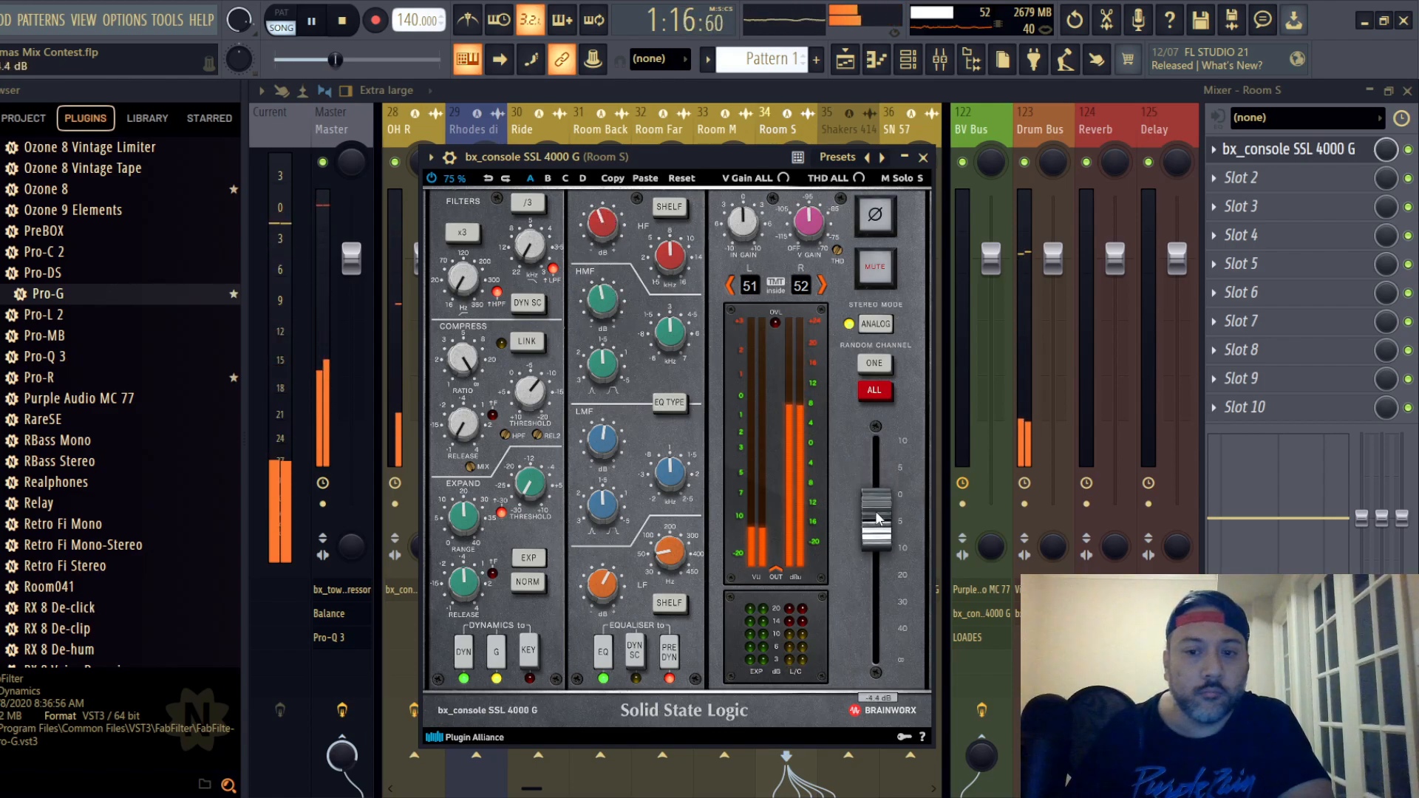
pyautogui.click(924, 157)
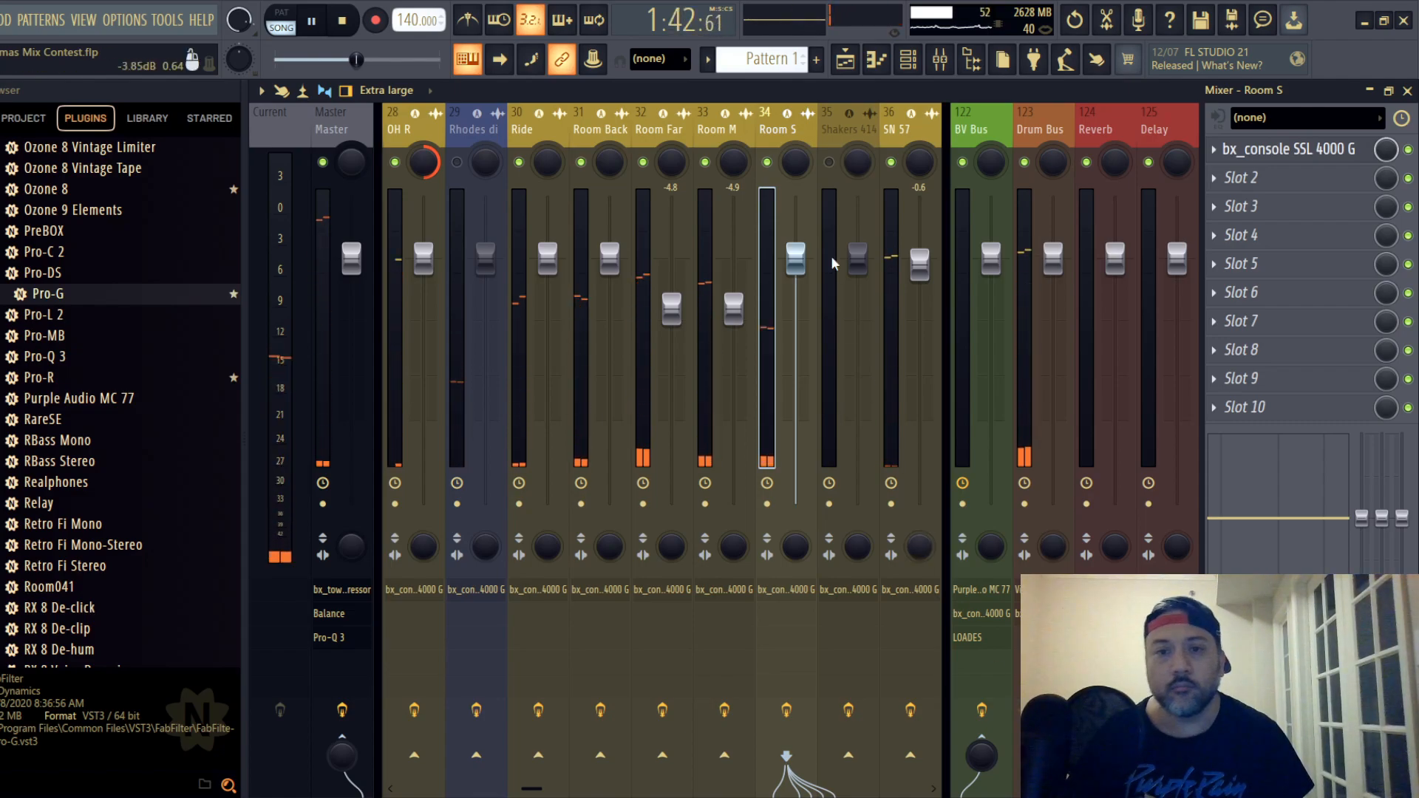
# - Select the Shakers 414 mixer track and unmute it
pyautogui.click(828, 127)
pyautogui.click(828, 161)
pyautogui.click(828, 162)
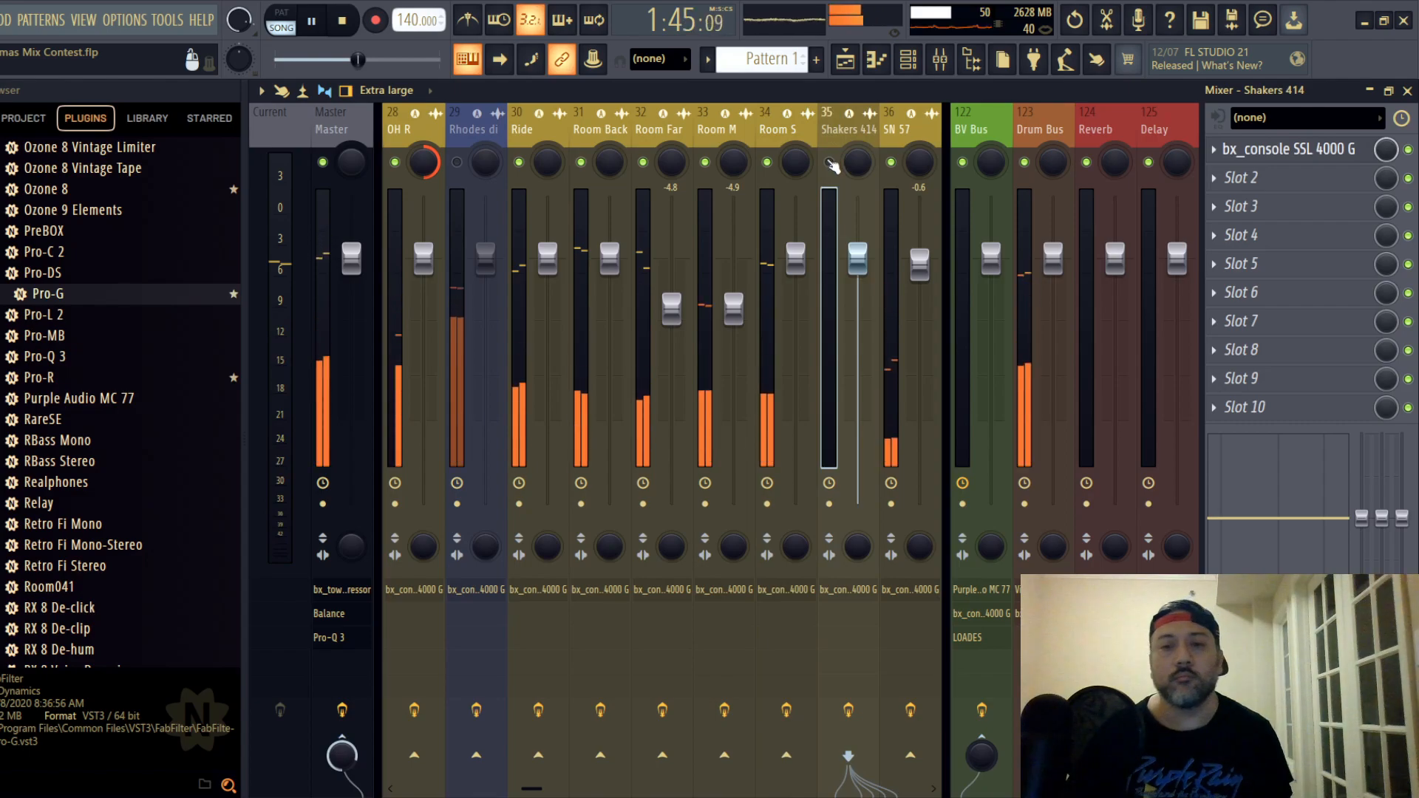
# - Restart playback from bar 37 in the playlist, where the shakers play, and return to the mixer
pyautogui.click(1407, 90)
pyautogui.scroll(-5, 467, 367)
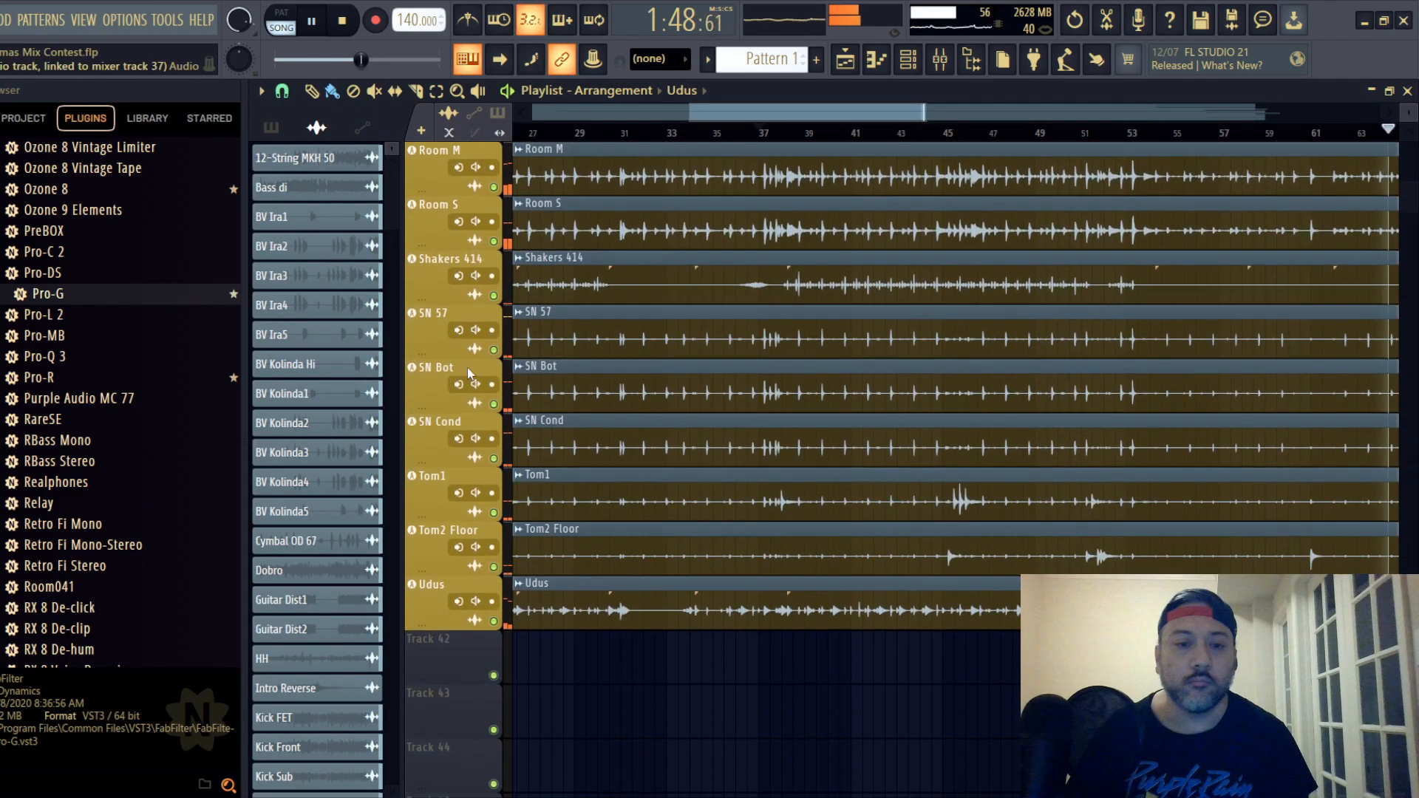
pyautogui.scroll(3, 467, 366)
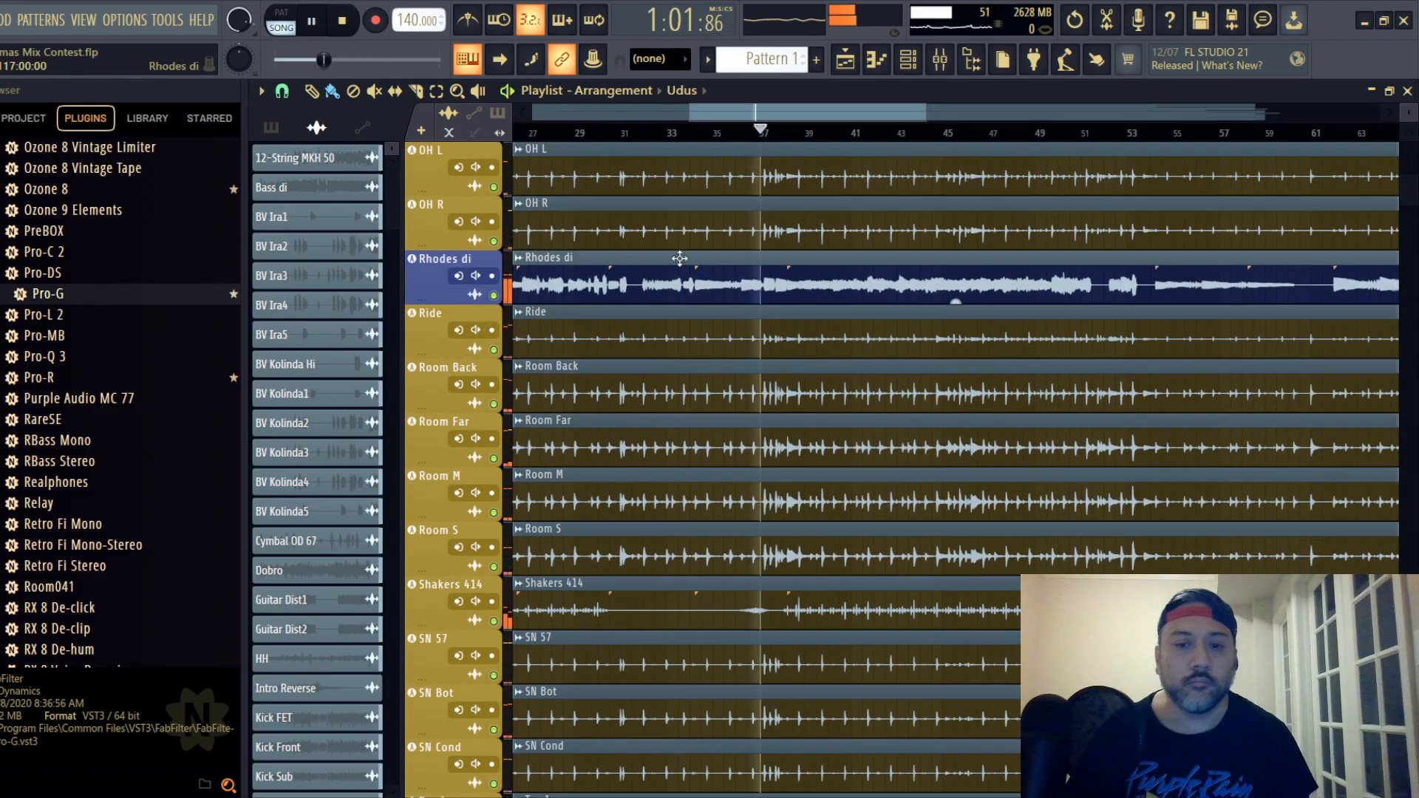
pyautogui.click(940, 63)
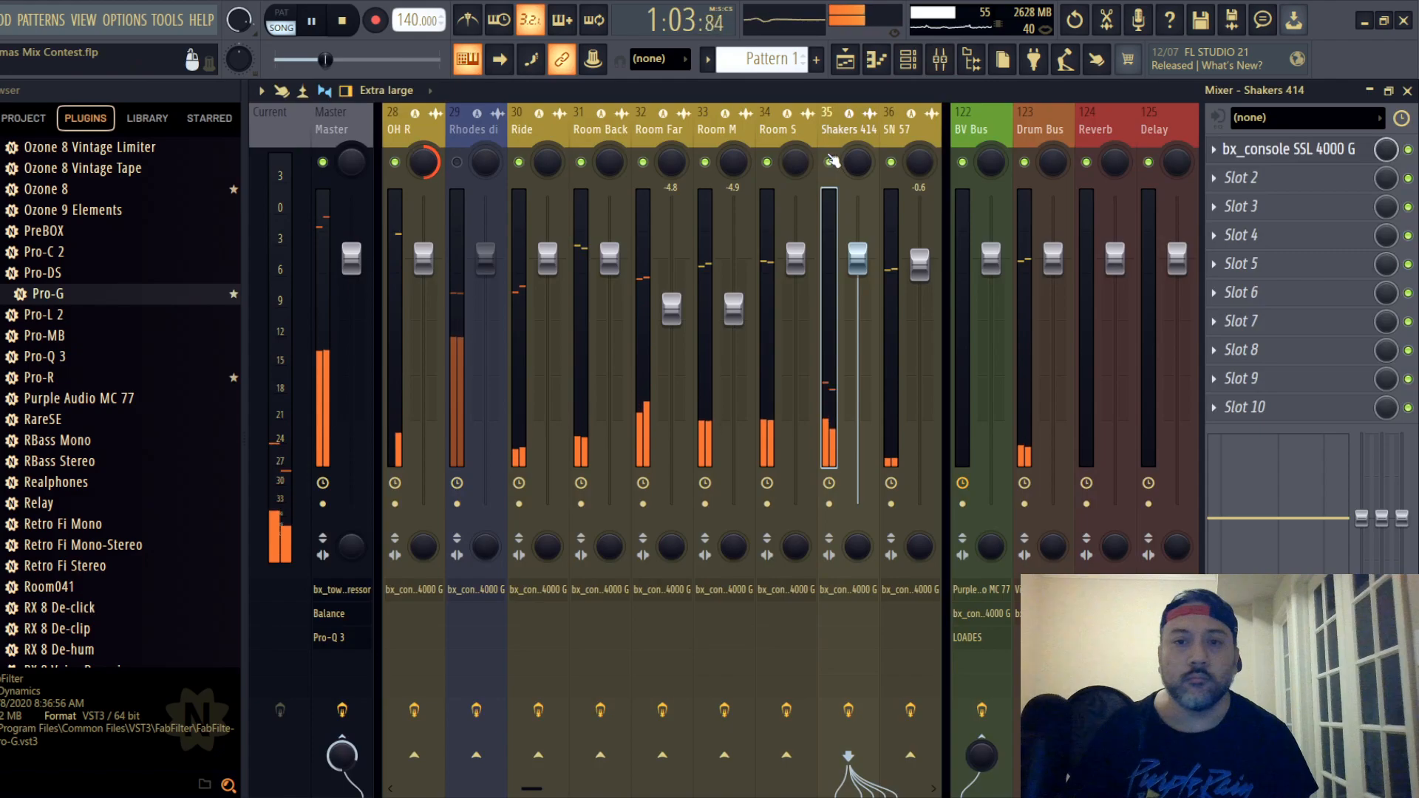
# - Lower the Shakers 414 mixer fader to -3.6 dB and open its SSL strip, moving the plugin window so its controls are reachable
pyautogui.moveTo(854, 260); pyautogui.dragTo(857, 296)
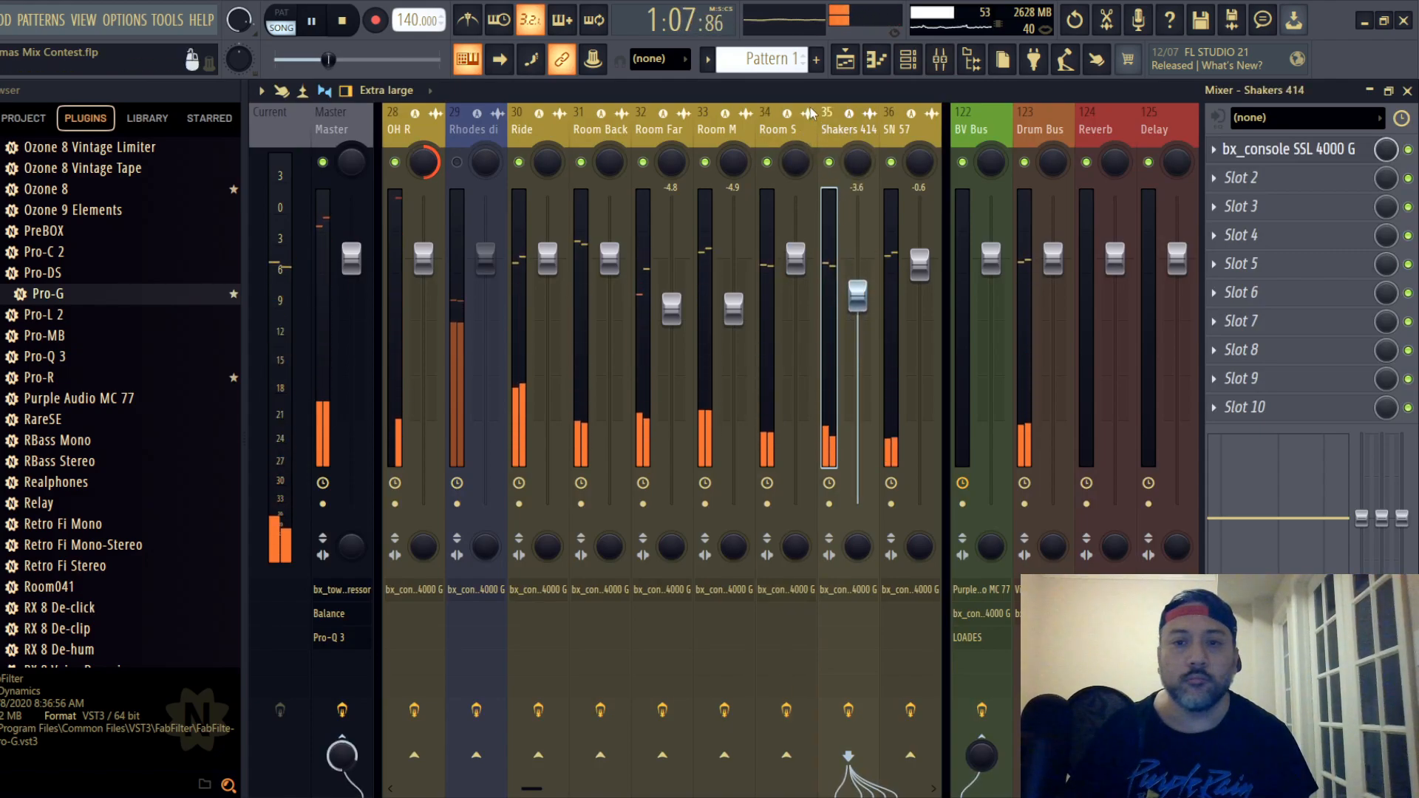
pyautogui.click(1241, 157)
pyautogui.moveTo(542, 158); pyautogui.dragTo(805, 124)
# - Set the Shakers 414 strip's compressor to maximum ratio, fastest release and a -18.0 dB threshold
pyautogui.moveTo(560, 336); pyautogui.dragTo(559, 327)
pyautogui.scroll(3, 559, 328)
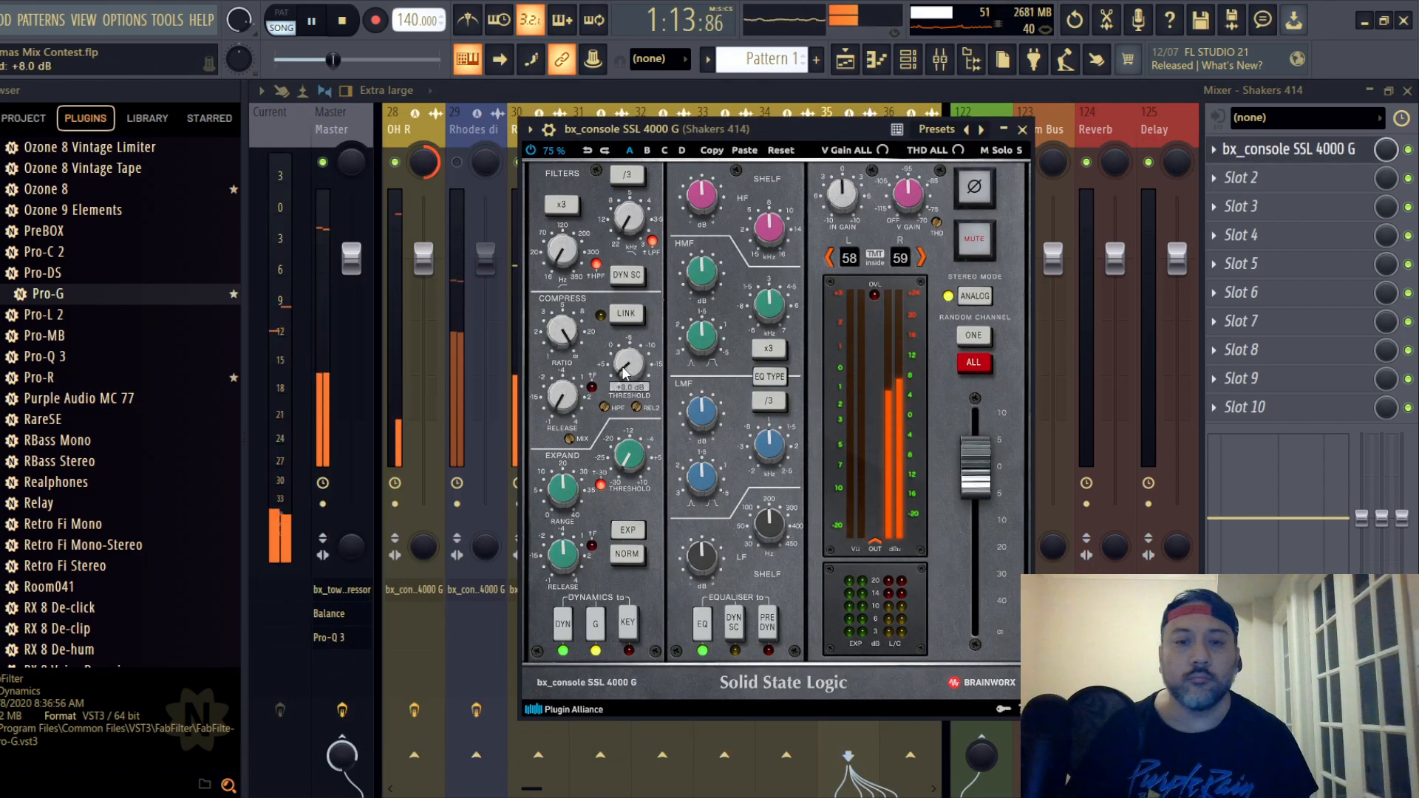
pyautogui.scroll(-2, 631, 368)
pyautogui.scroll(-3, 630, 367)
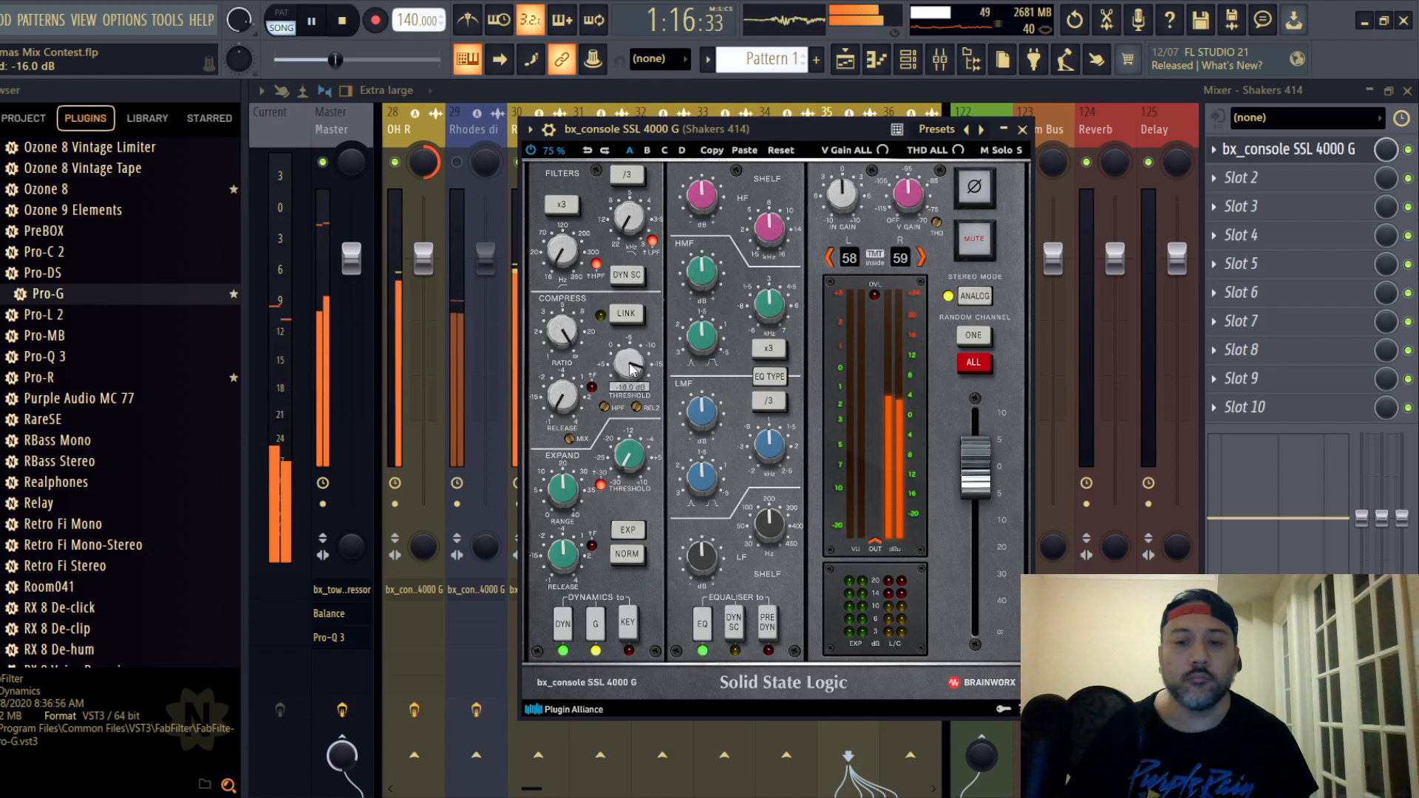
# - Place the Shakers 414 EQ before dynamics, switch its EQ type, and cut HF, HMF to -1.3 dB, and LF slightly
pyautogui.click(769, 623)
pyautogui.click(768, 375)
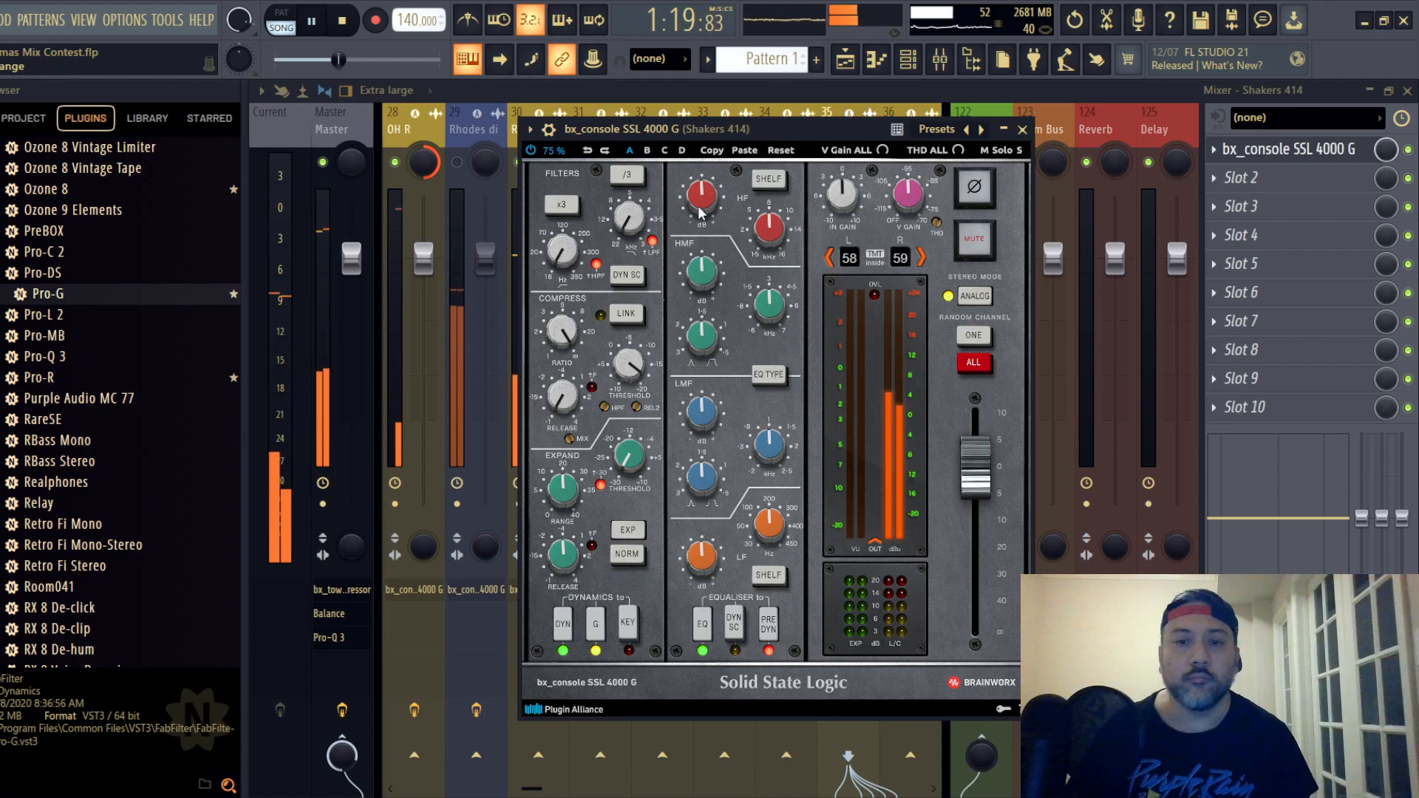
pyautogui.scroll(-2, 701, 201)
pyautogui.moveTo(709, 275); pyautogui.dragTo(714, 298)
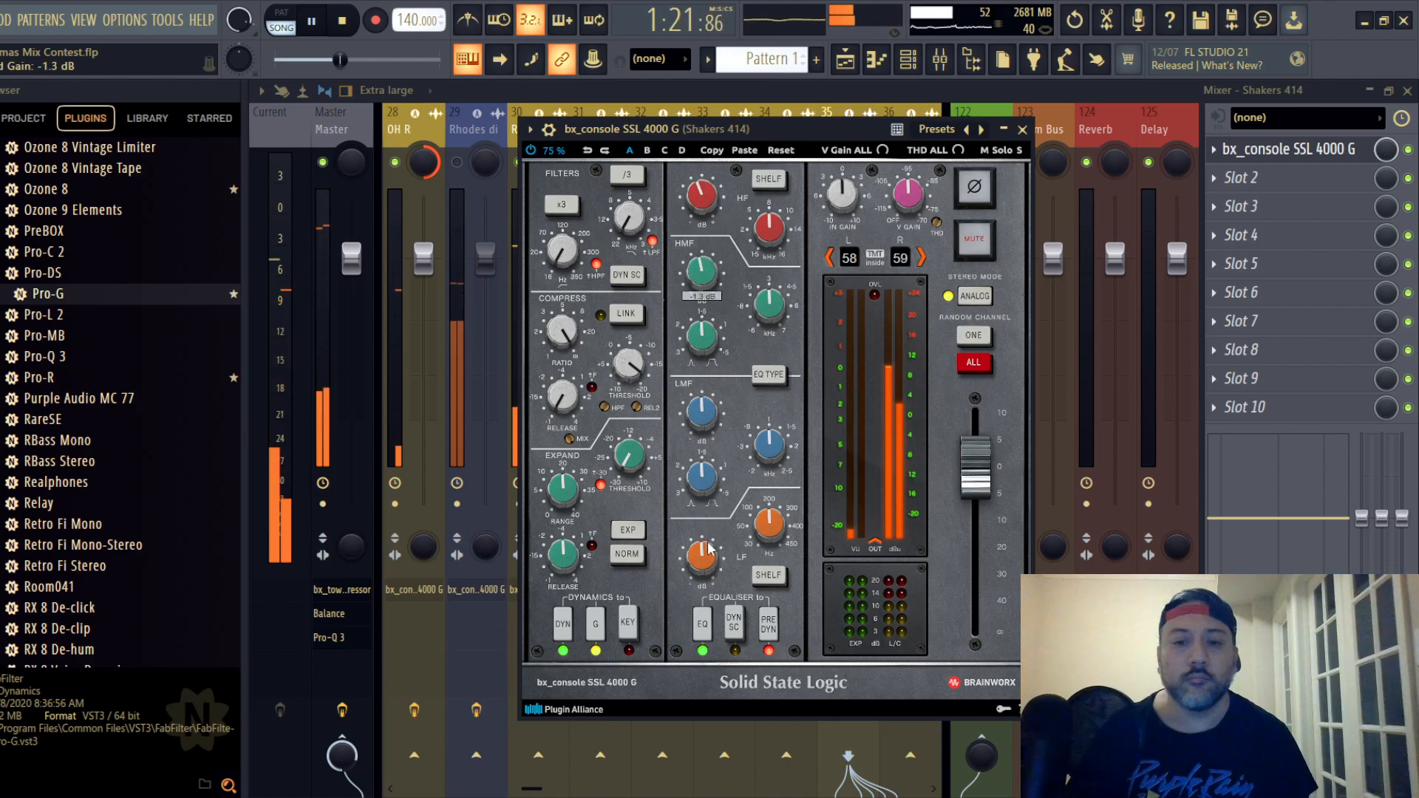
pyautogui.scroll(-2, 708, 546)
# - Close the Shakers 414 strip and lower the SN 57 track's mixer fader to -1.6 dB
pyautogui.click(1023, 130)
pyautogui.moveTo(919, 259)
pyautogui.mouseDown()
pyautogui.moveTo(919, 401)
pyautogui.moveTo(921, 277)
pyautogui.mouseUp()
pyautogui.click(841, 148)
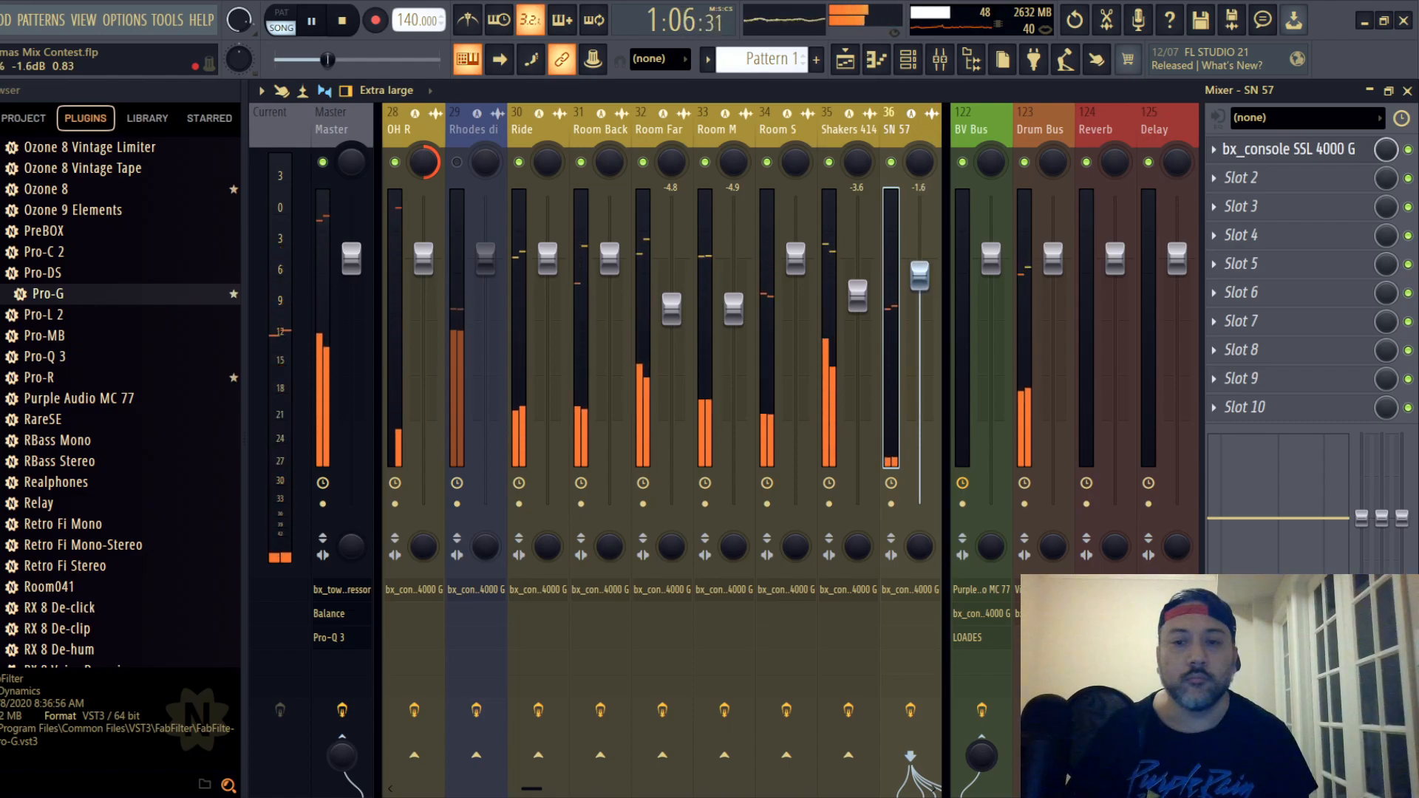
# - Reopen the Shakers 414 strip, lower its output fader to about -2.3 dB, and close it
pyautogui.click(834, 141)
pyautogui.click(1261, 153)
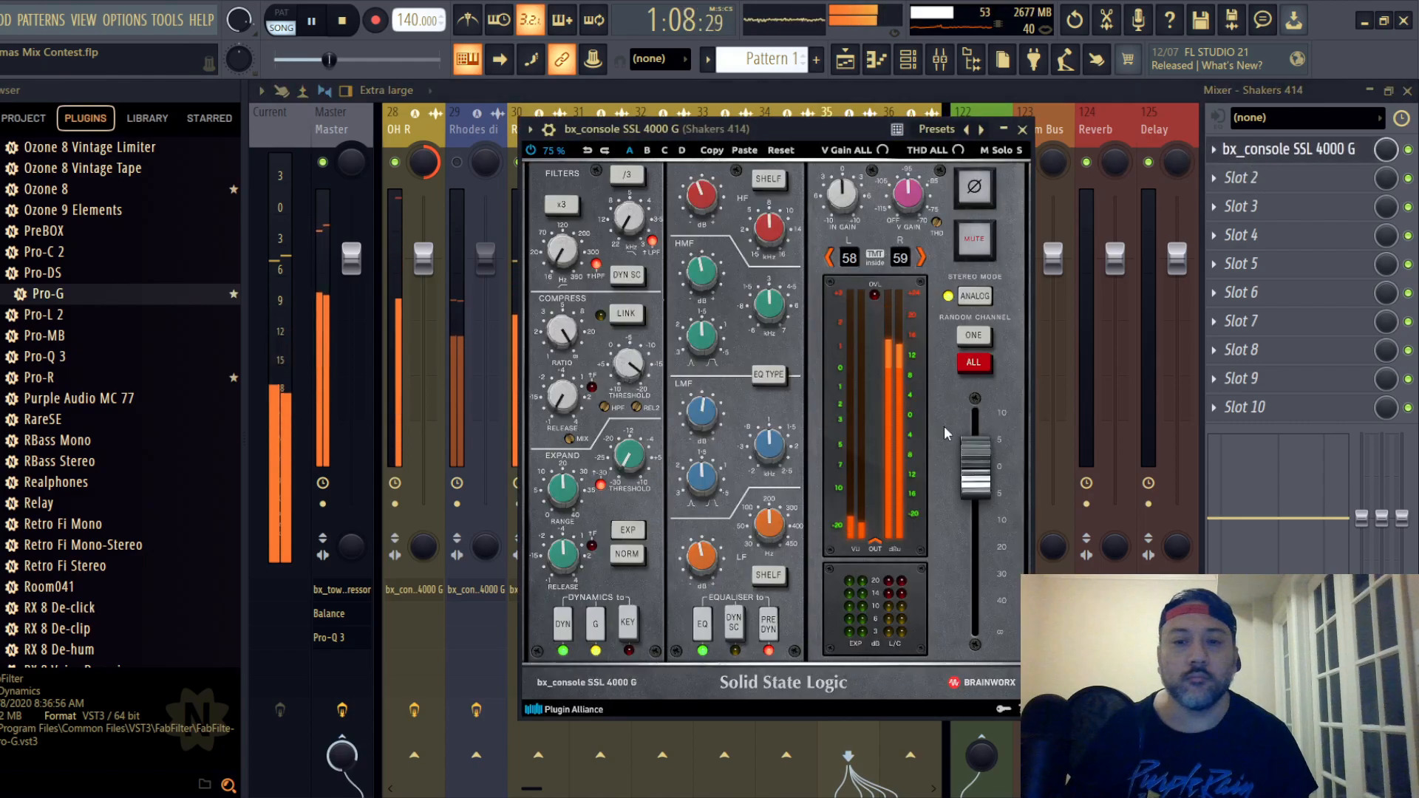
pyautogui.moveTo(979, 477); pyautogui.dragTo(981, 488)
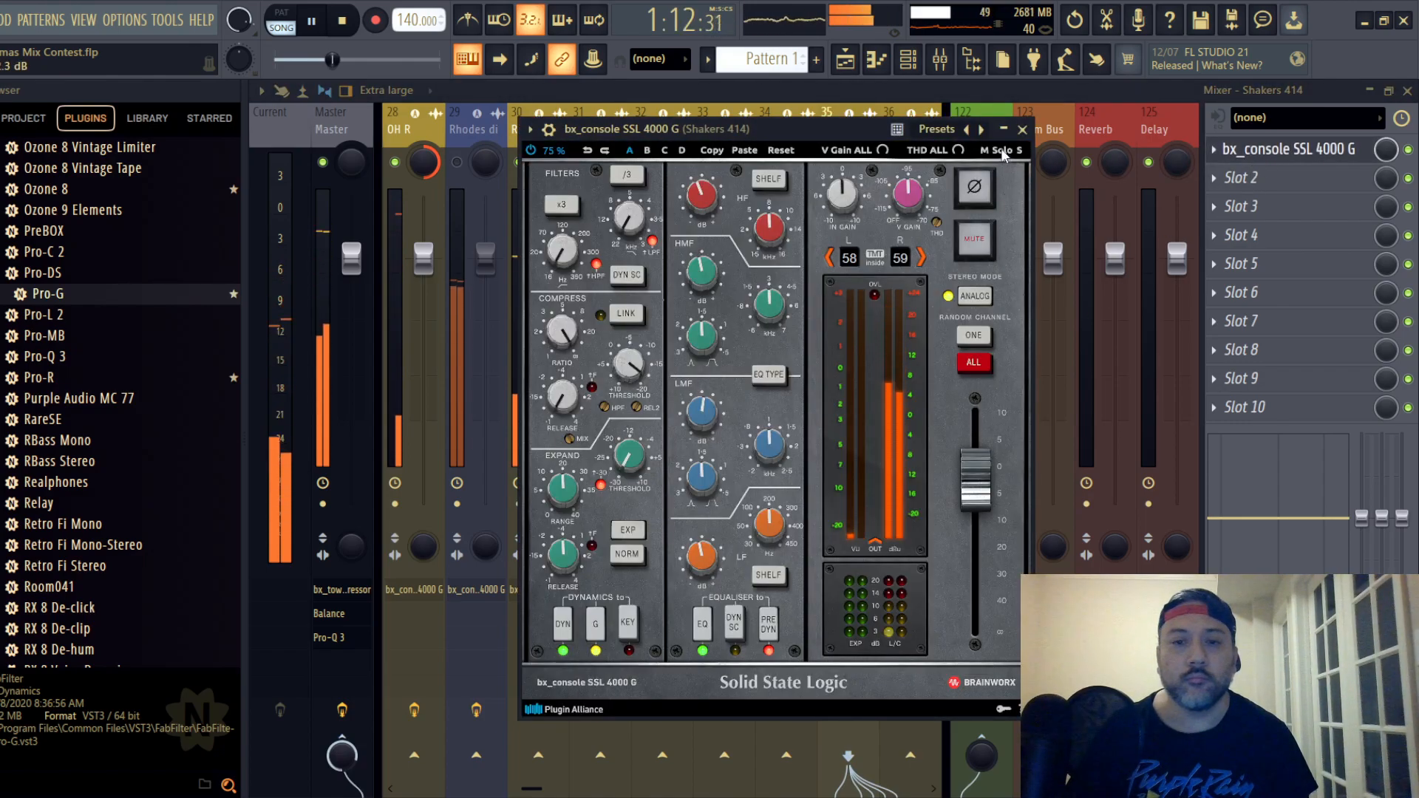
pyautogui.click(1022, 130)
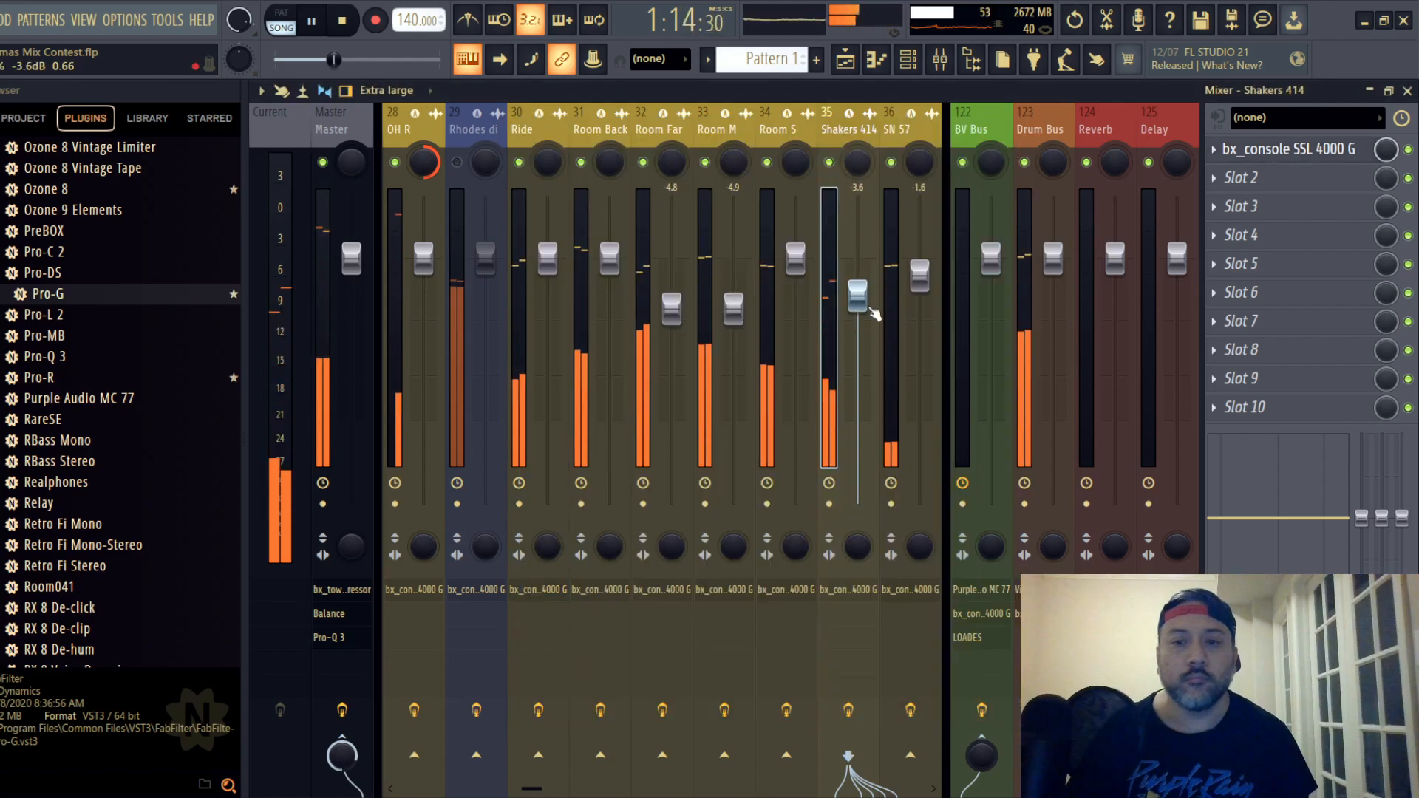
# - Lower the Shakers 414 track's mixer fader to -7.5 dB against the rest of the drums
pyautogui.moveTo(869, 305); pyautogui.dragTo(870, 351)
pyautogui.moveTo(857, 407); pyautogui.dragTo(858, 339)
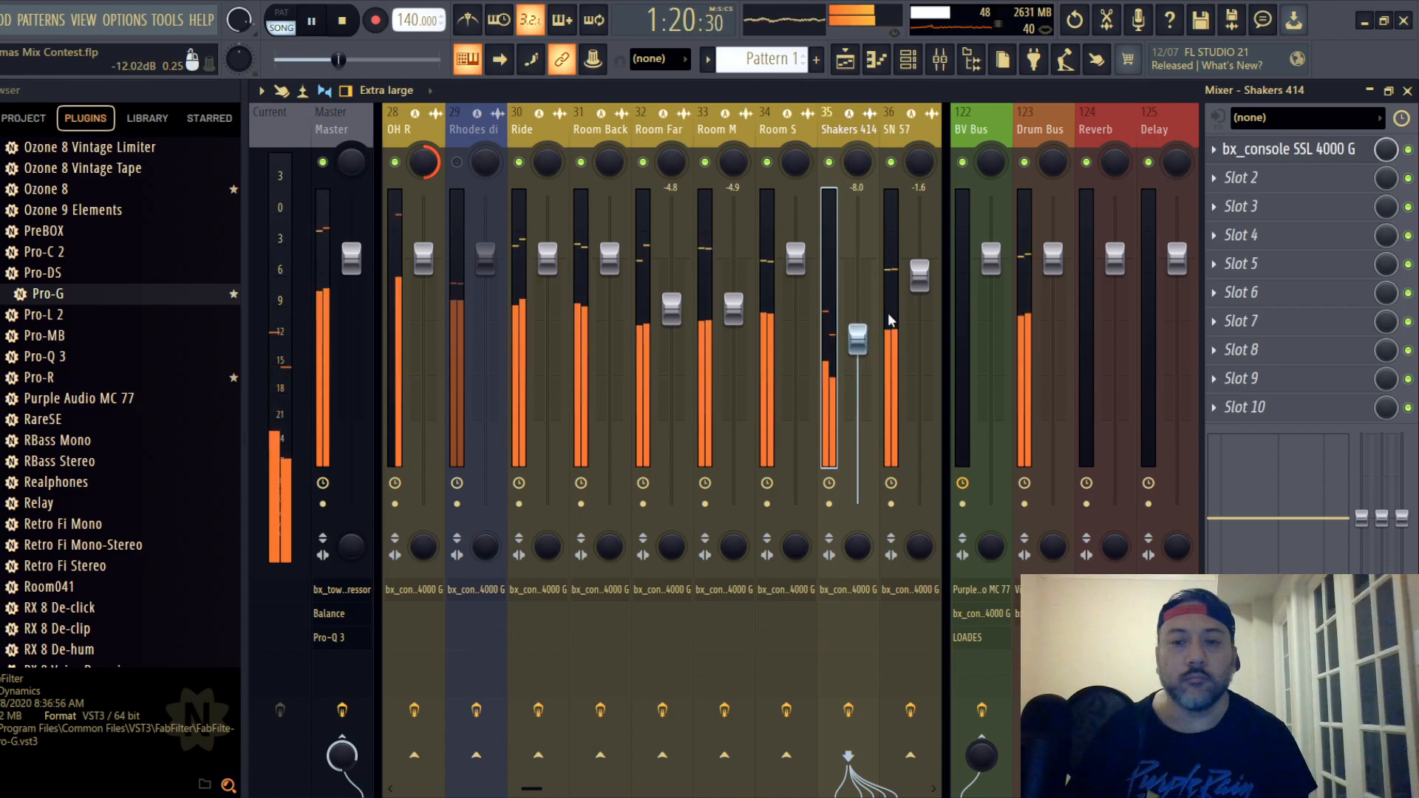
pyautogui.click(919, 275)
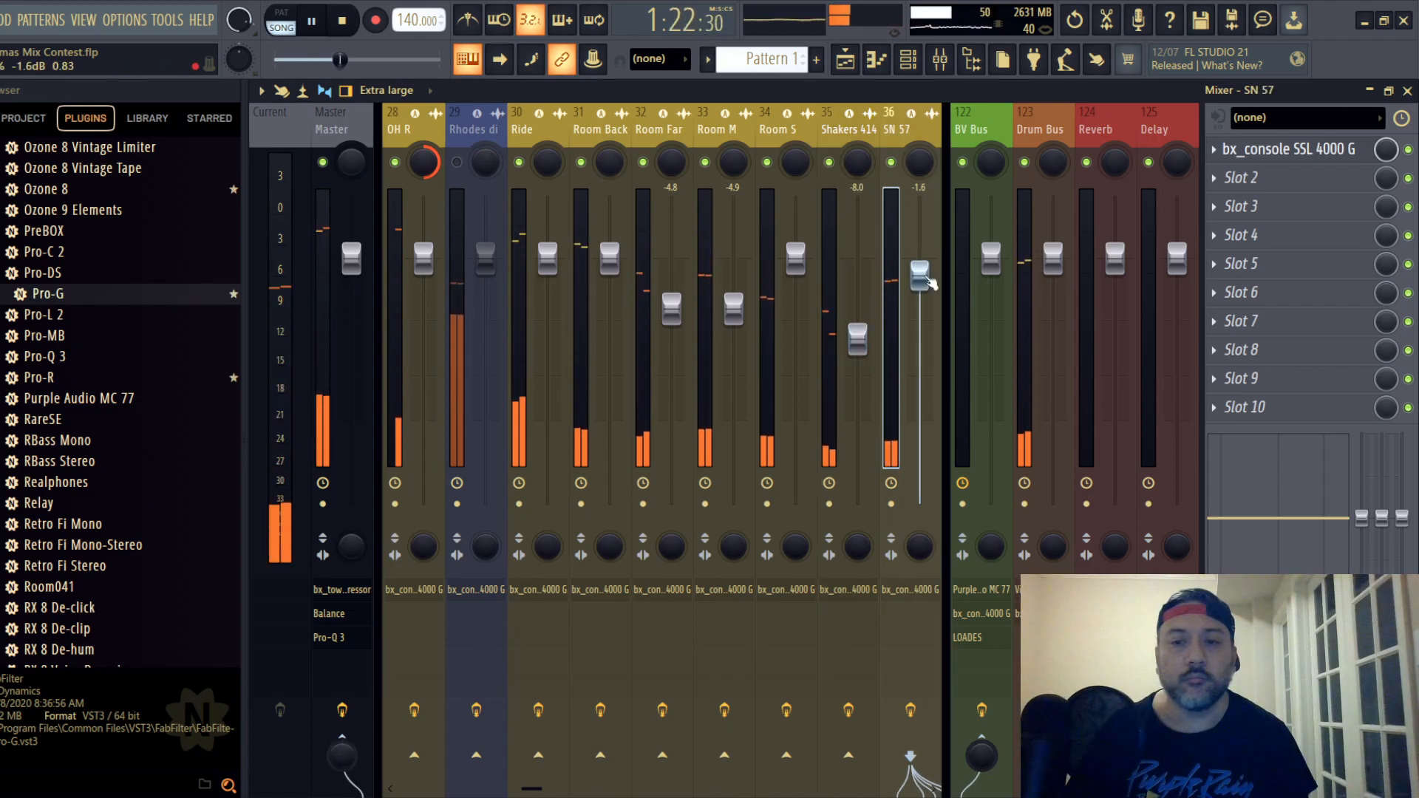
pyautogui.moveTo(857, 339); pyautogui.dragTo(857, 337)
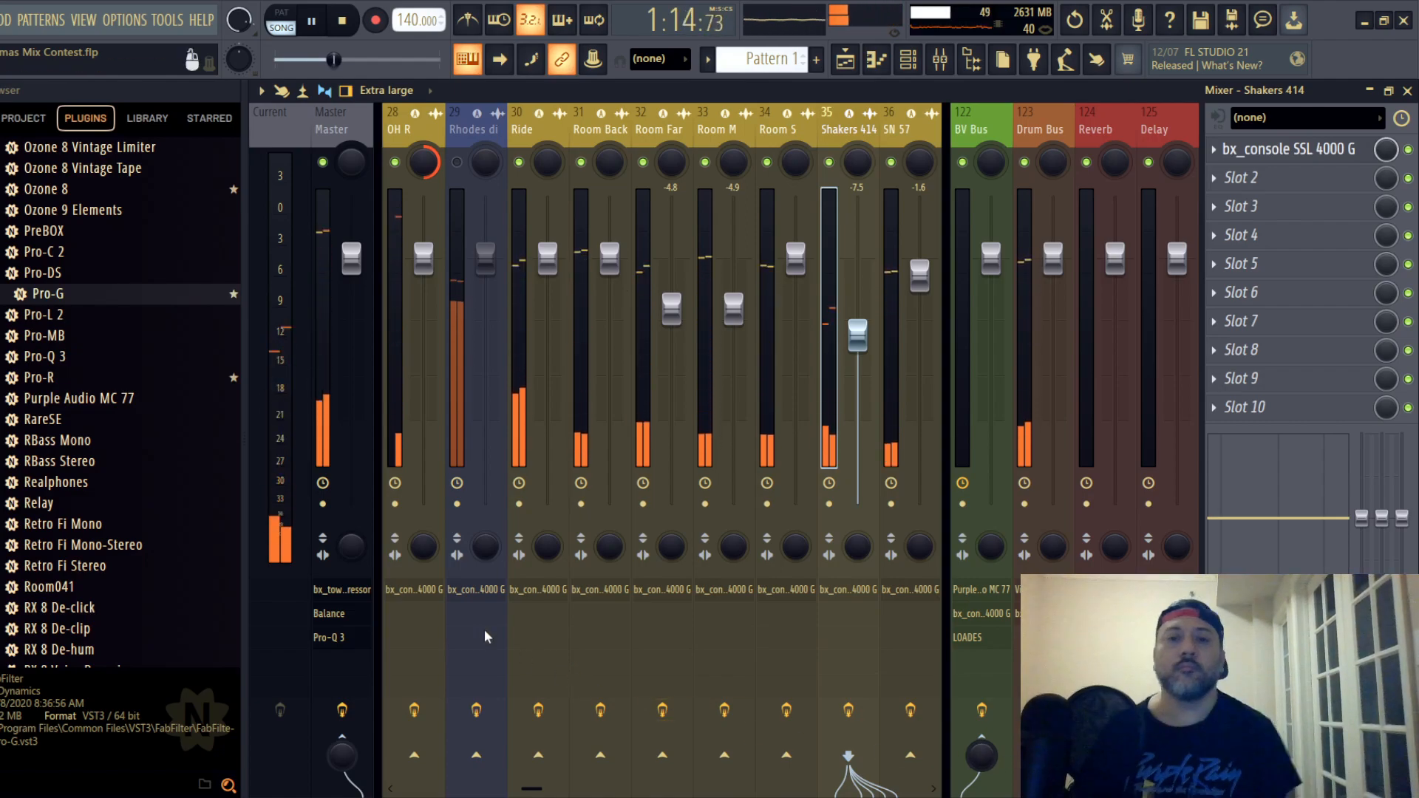
pyautogui.click(0, 20)
pyautogui.click(9, 104)
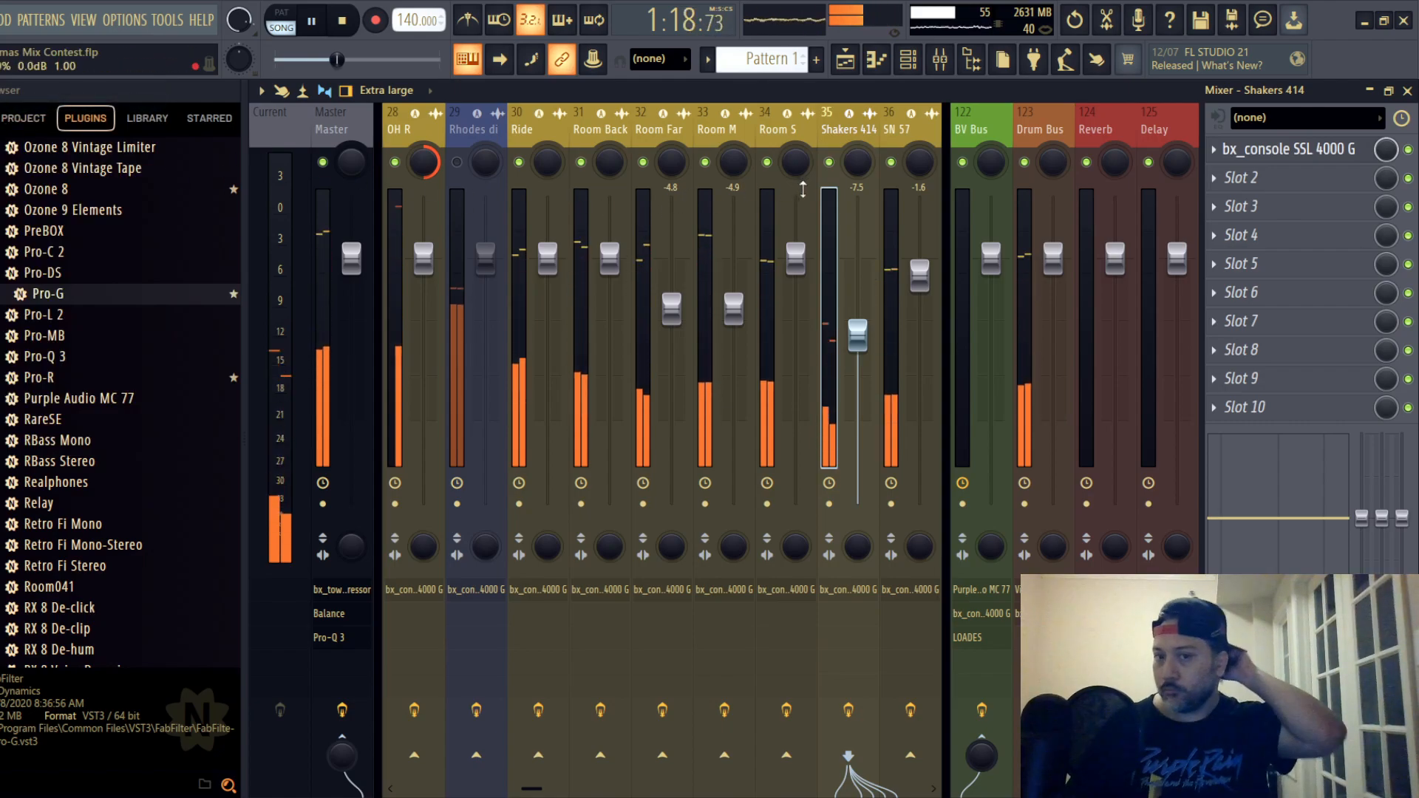
# - Save the project and unmute the Tom1 mixer track
pyautogui.click(900, 130)
pyautogui.scroll(-5, 899, 130)
pyautogui.click(764, 130)
pyautogui.moveTo(765, 131); pyautogui.dragTo(600, 135)
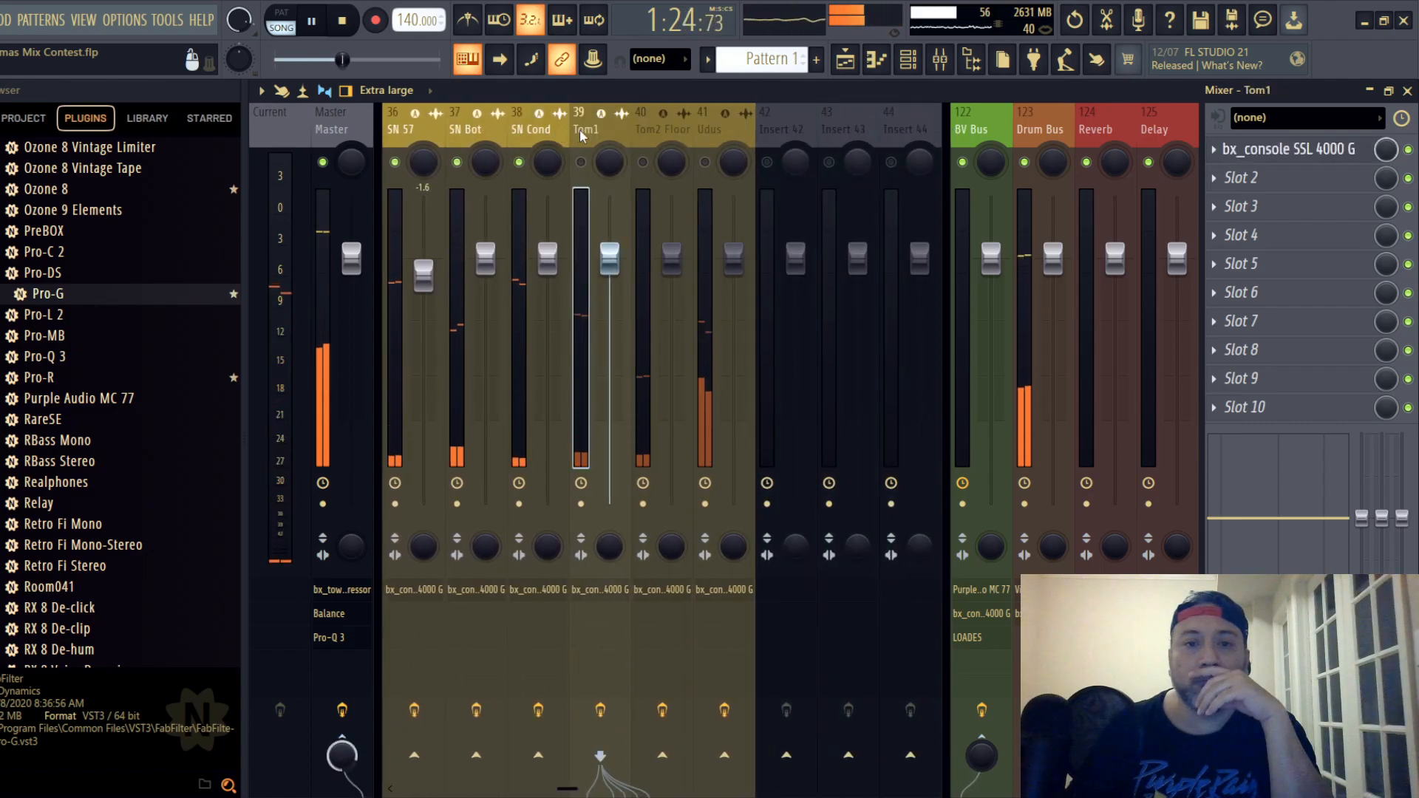
pyautogui.click(1, 20)
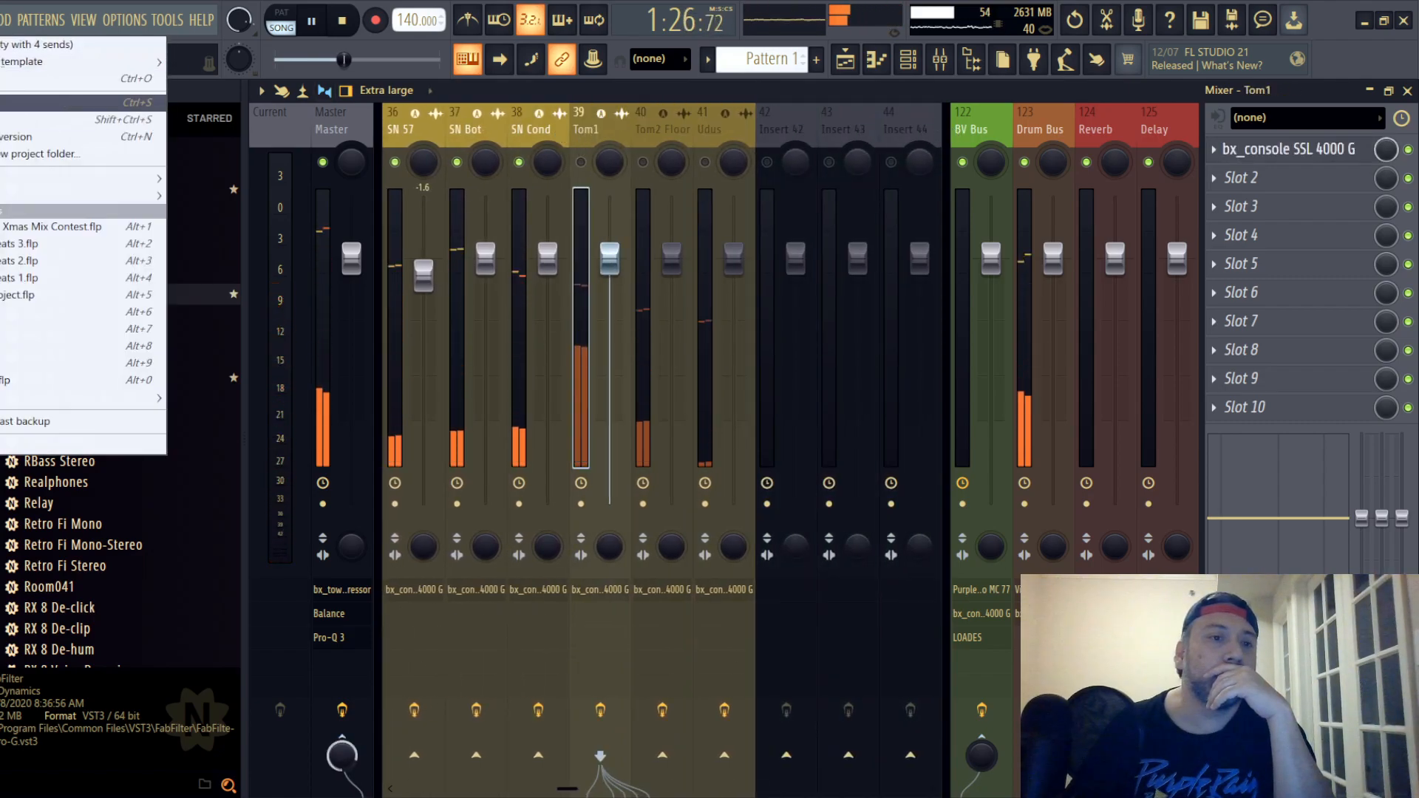
pyautogui.click(1, 104)
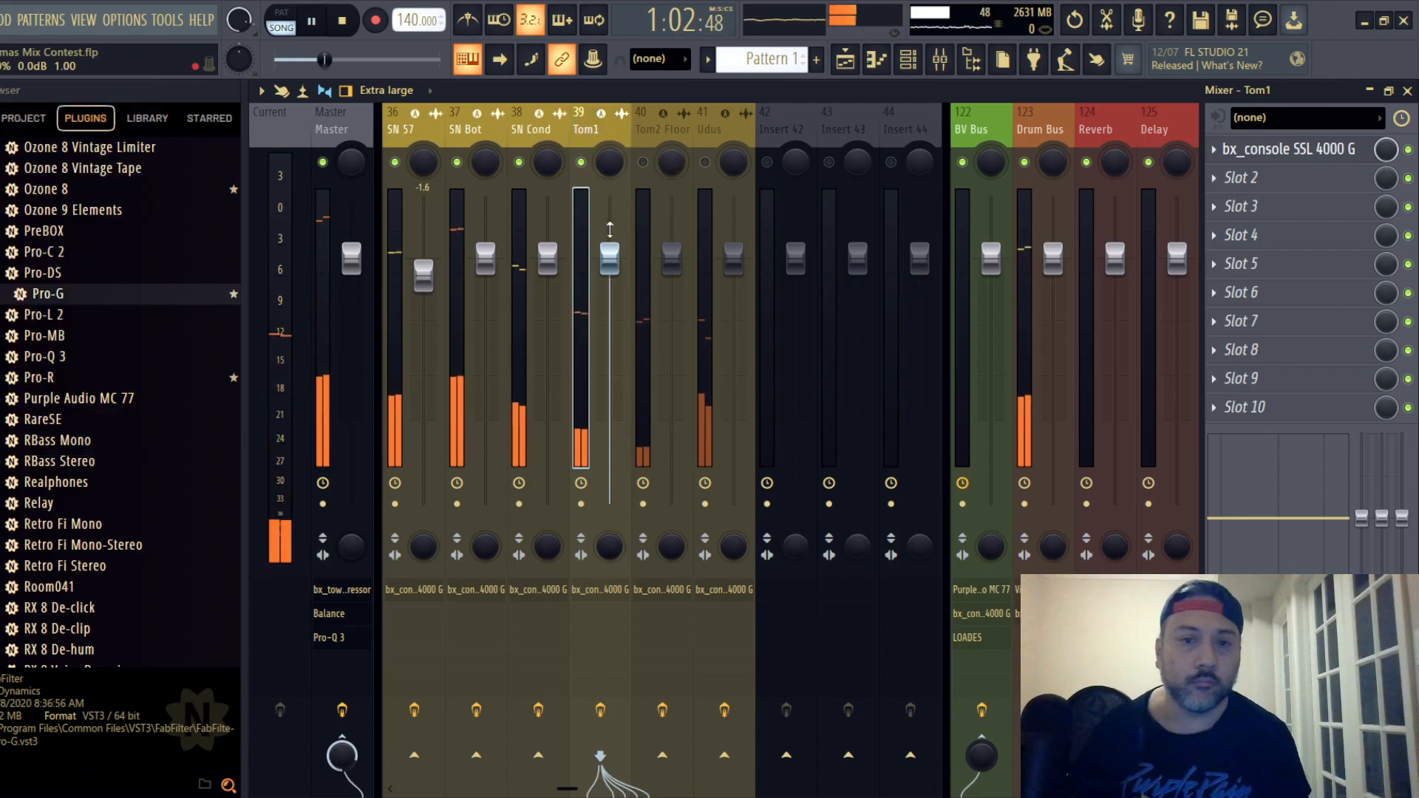
# - Open Tom1's SSL strip, switch its EQ type, and compress with a raised ratio, 0.10 s release and -5.0 dB threshold
pyautogui.click(1325, 150)
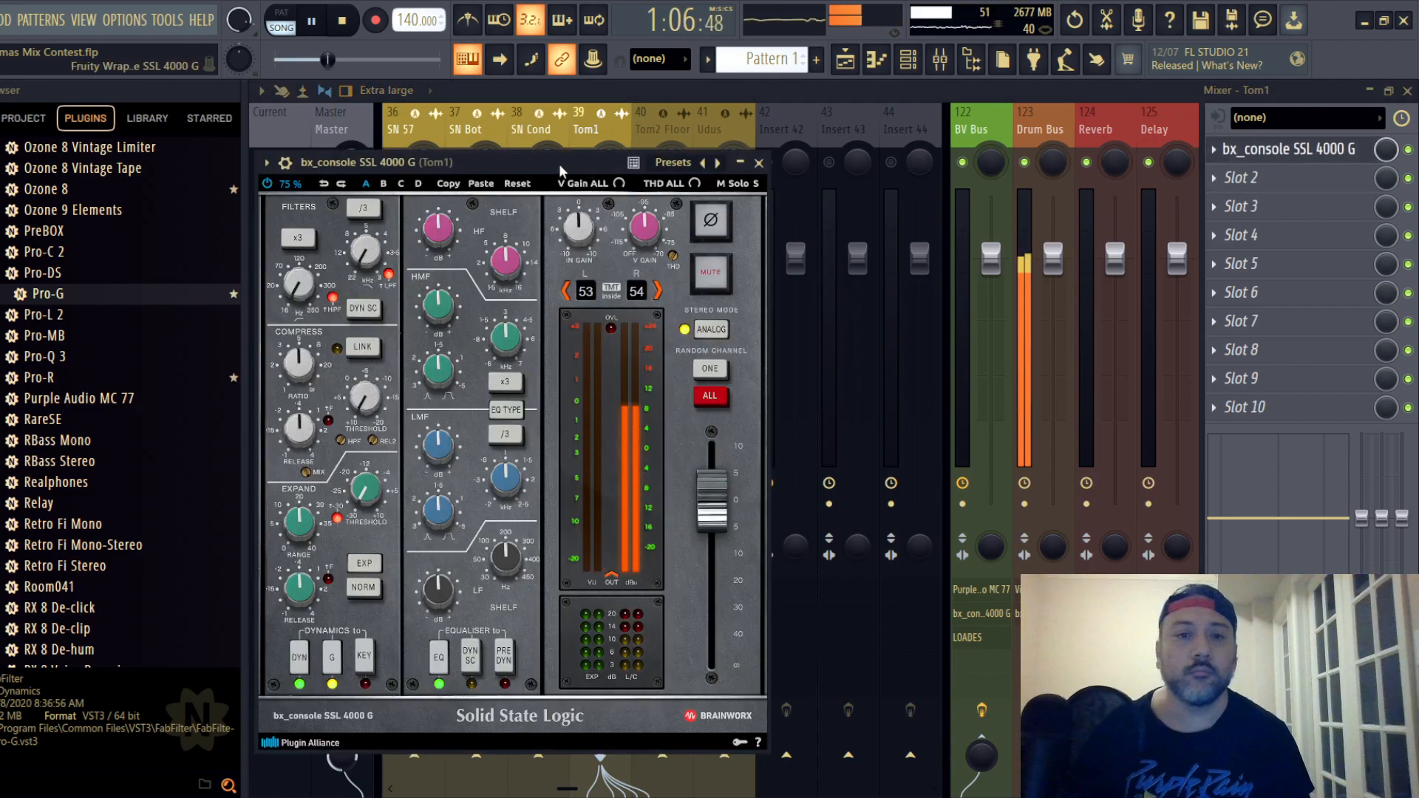
pyautogui.moveTo(558, 165); pyautogui.dragTo(791, 123)
pyautogui.click(730, 372)
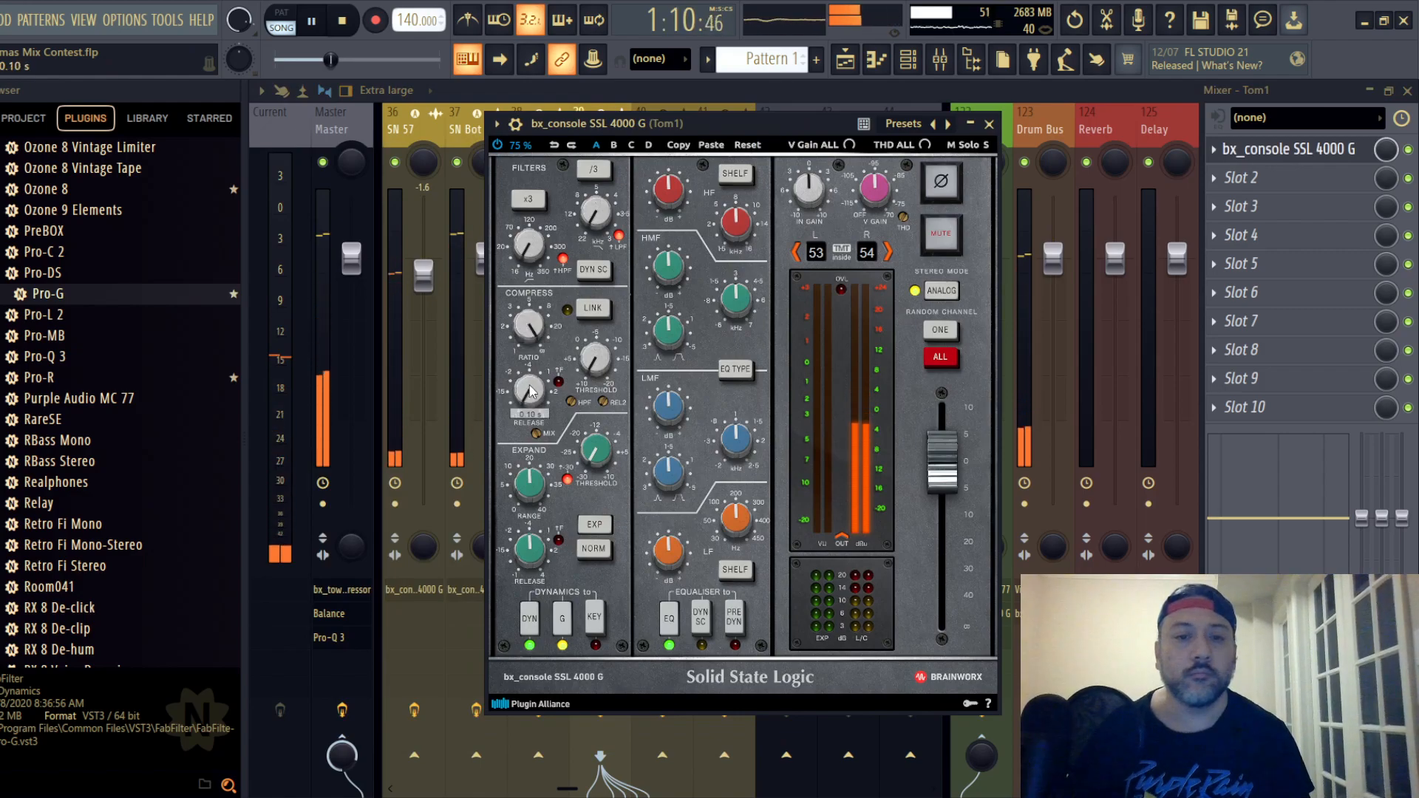
pyautogui.press('space')
pyautogui.scroll(13, 597, 362)
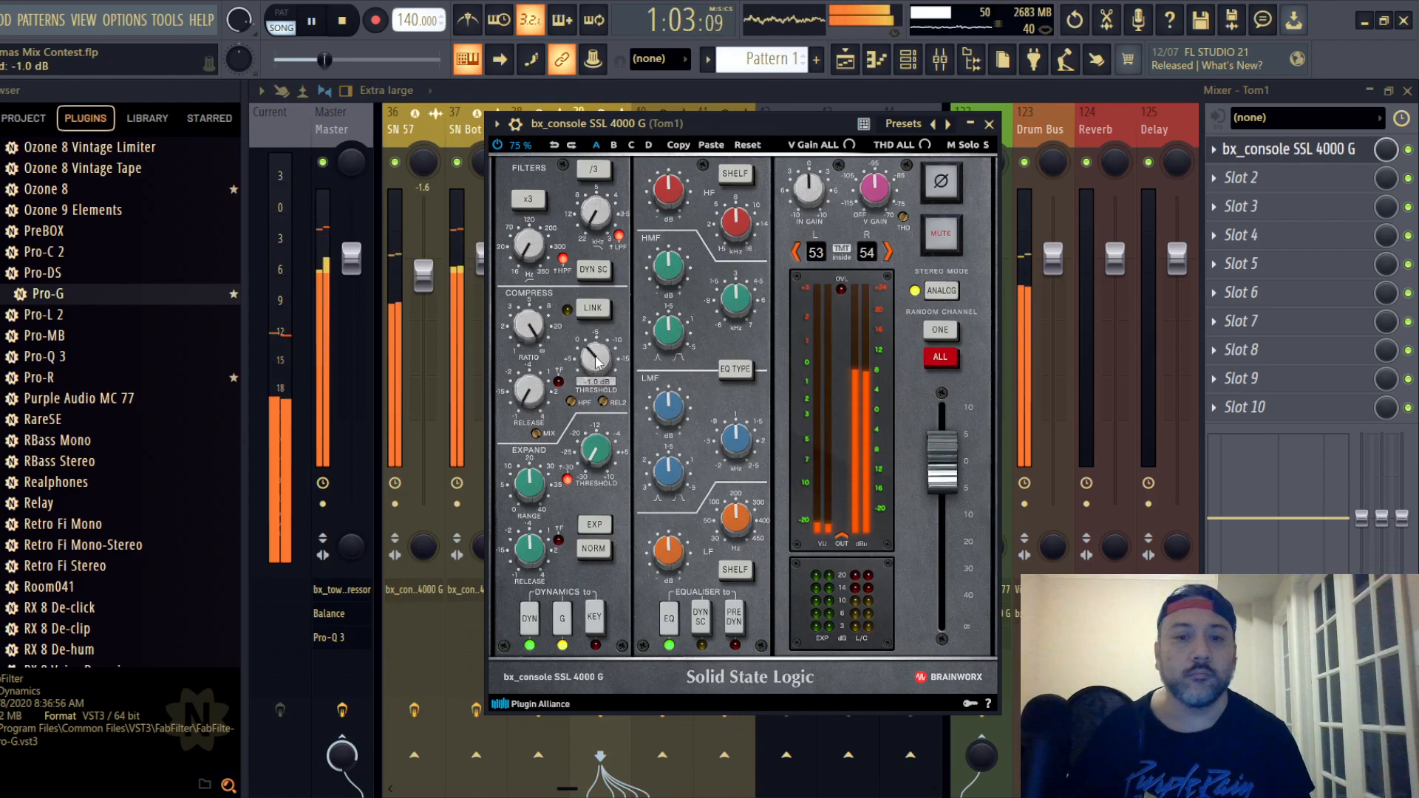
# - Place Tom1's EQ before dynamics, boost LF +6.0 dB at about 132 Hz and HF about +2.1 dB, and close the strip
pyautogui.click(733, 617)
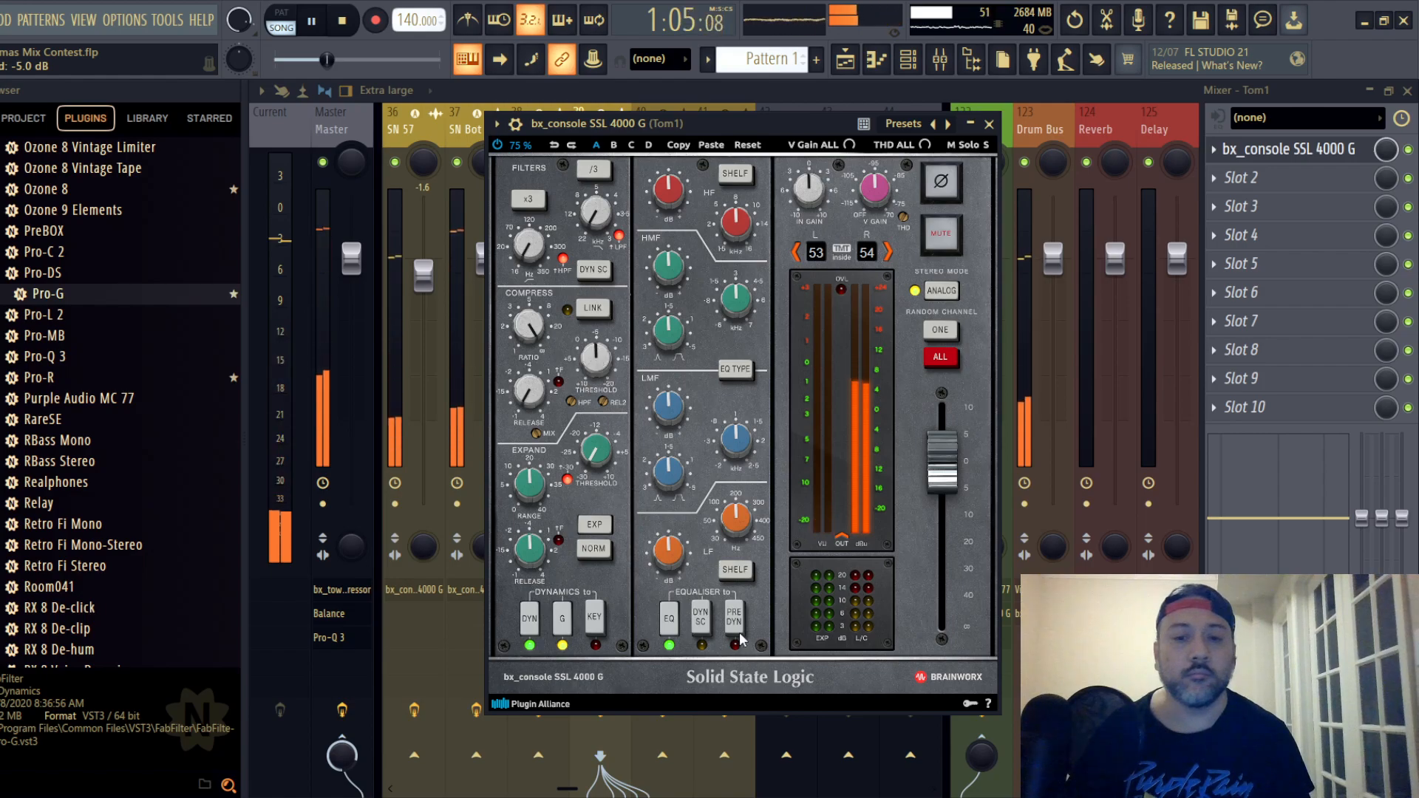
pyautogui.moveTo(740, 520); pyautogui.dragTo(706, 543)
pyautogui.press('space')
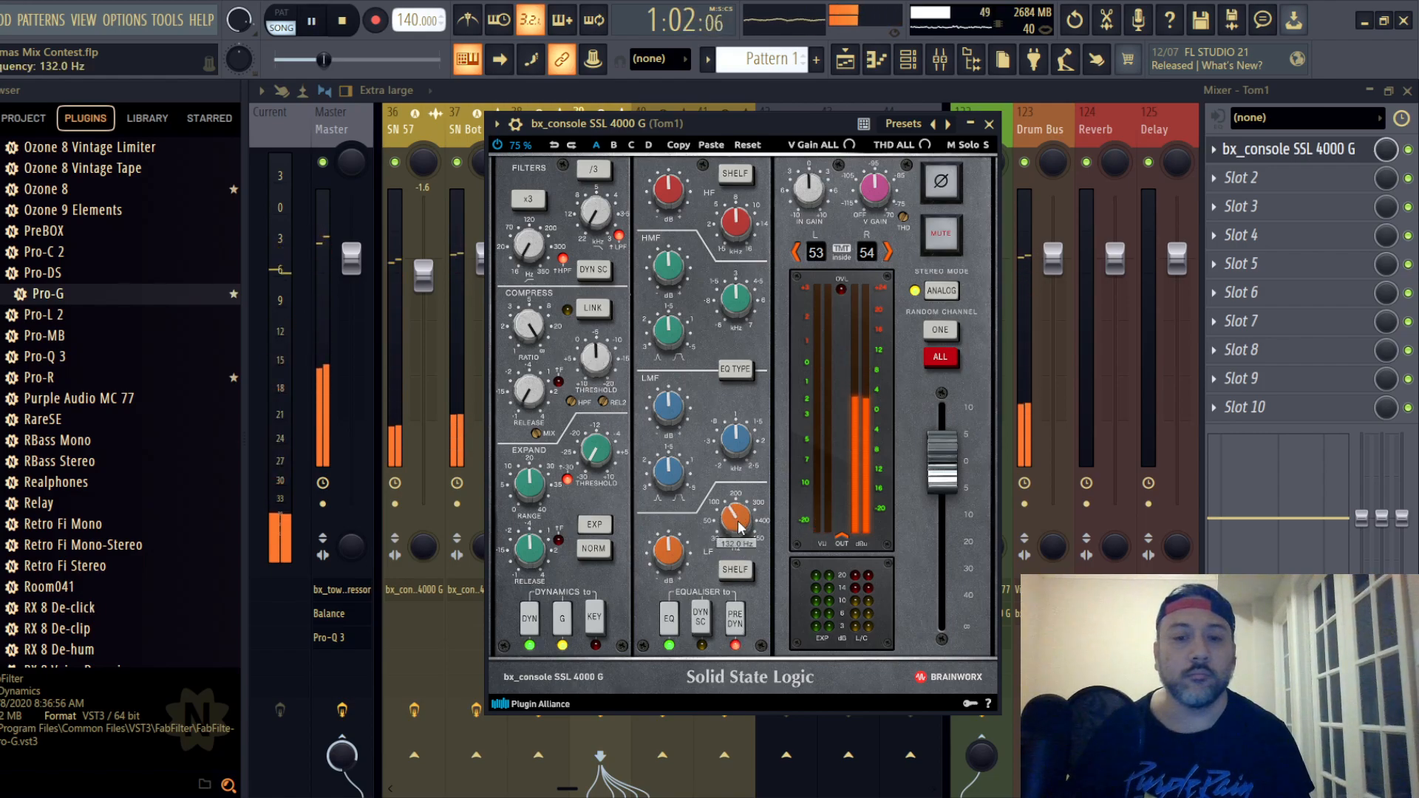
pyautogui.scroll(5, 670, 553)
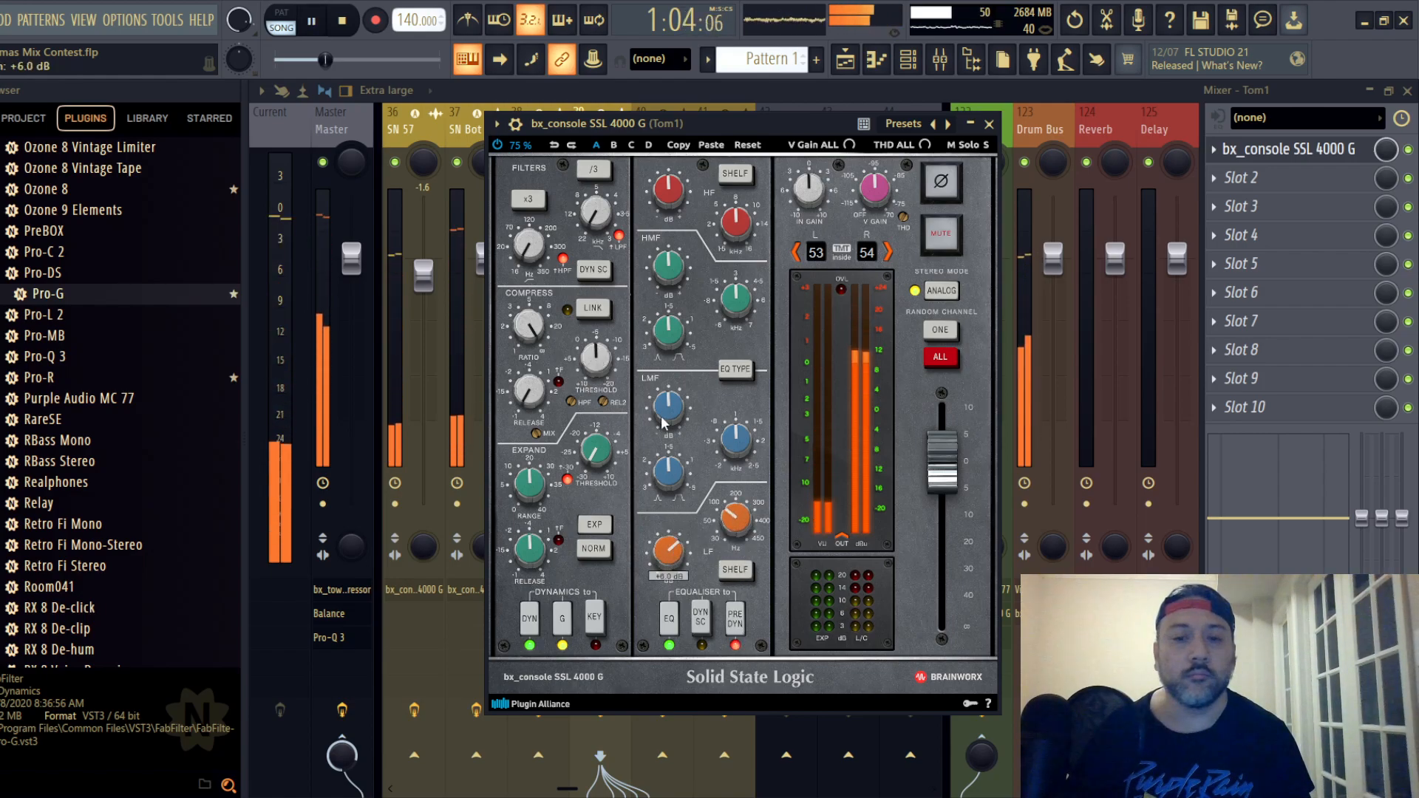
pyautogui.scroll(-3, 666, 196)
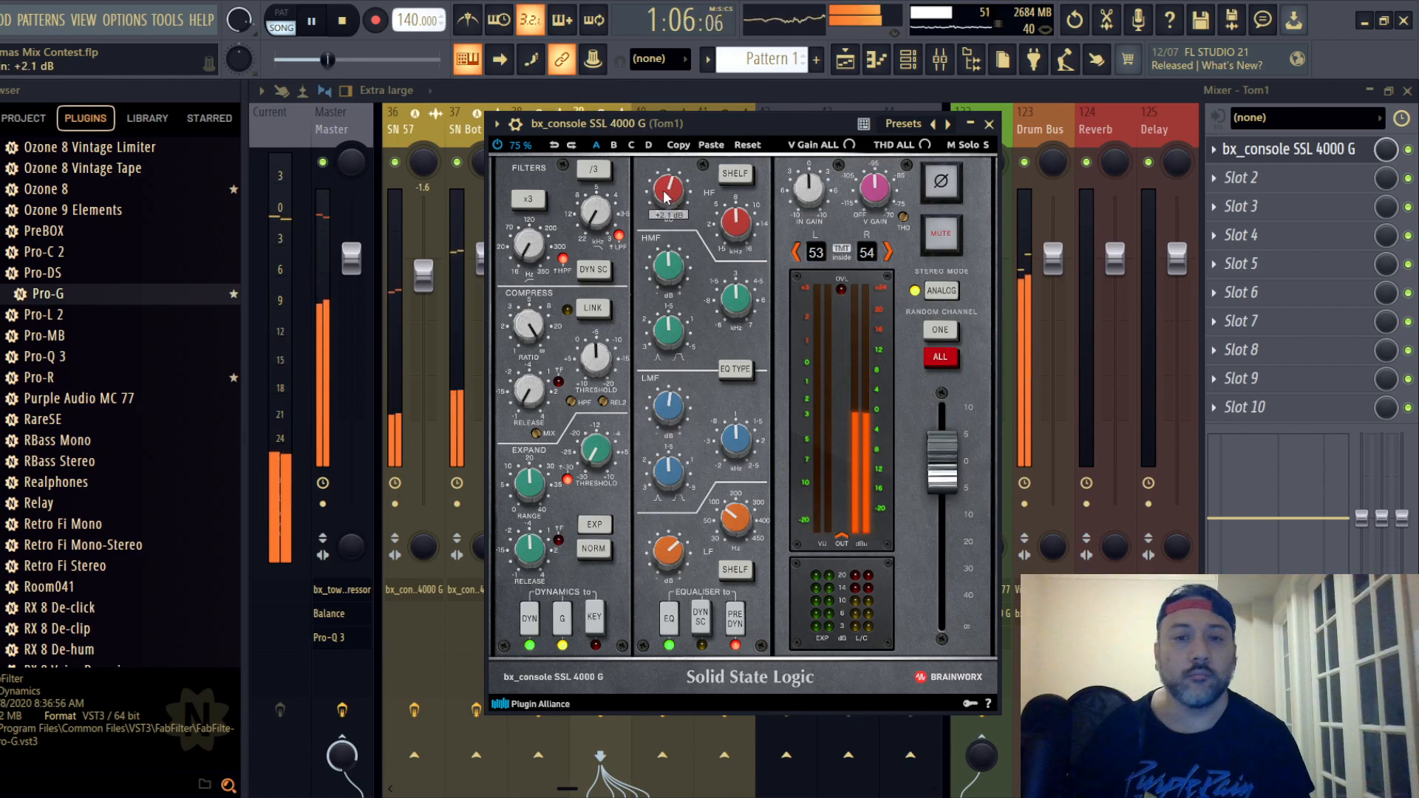
pyautogui.click(989, 123)
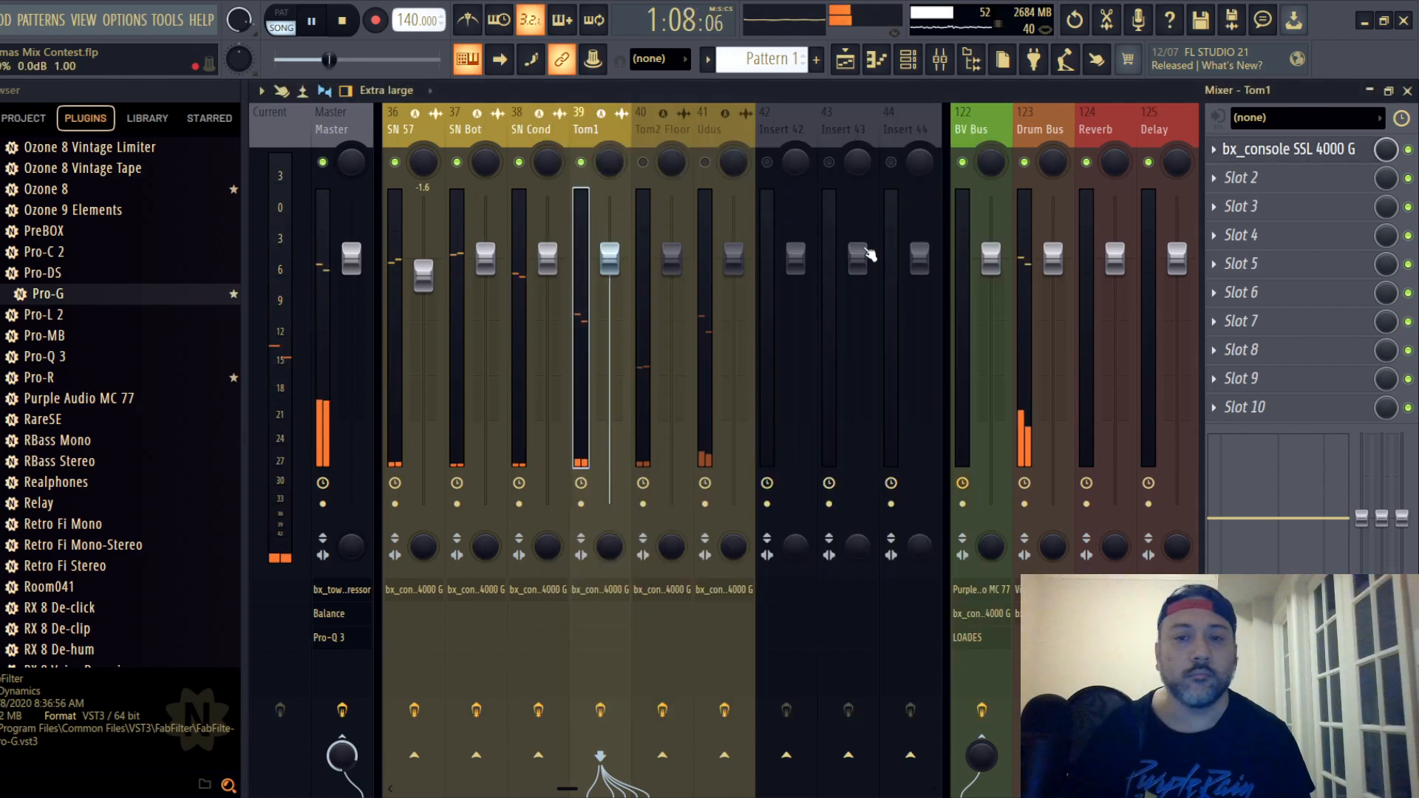
# - Lower the Tom1 track's mixer fader to -10.2 dB and turn down its direct send to the Master
pyautogui.moveTo(610, 268); pyautogui.dragTo(609, 358)
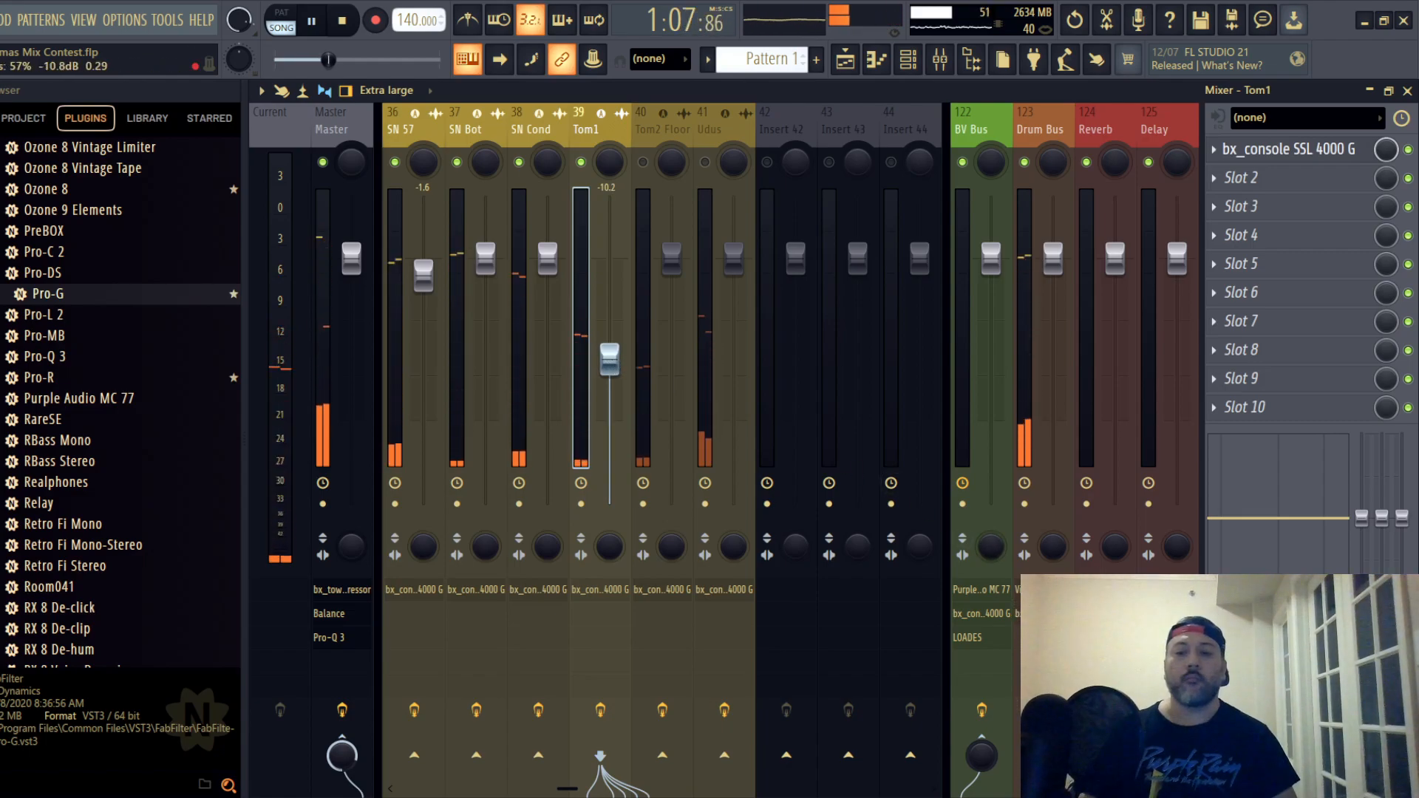
pyautogui.moveTo(356, 755); pyautogui.dragTo(356, 779)
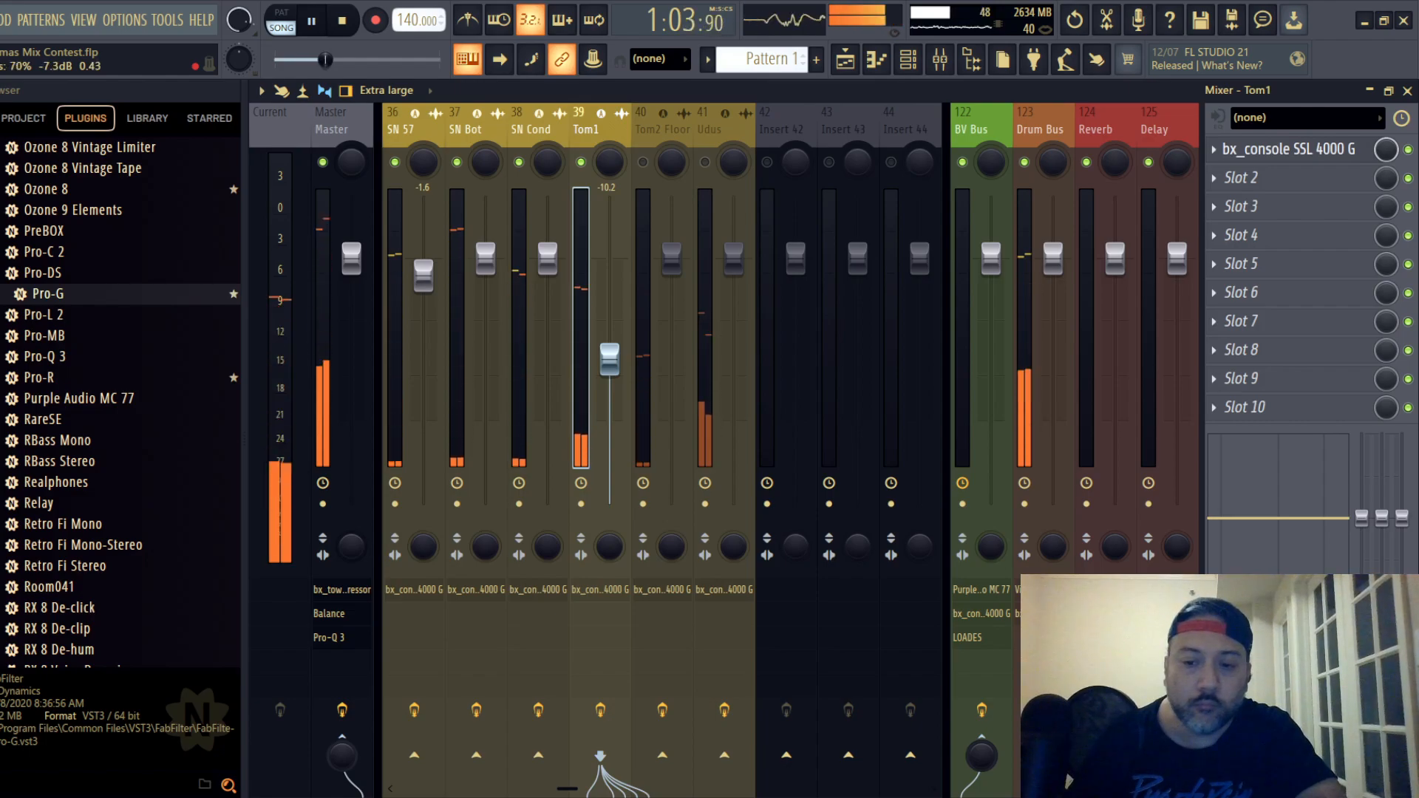
pyautogui.press('space')
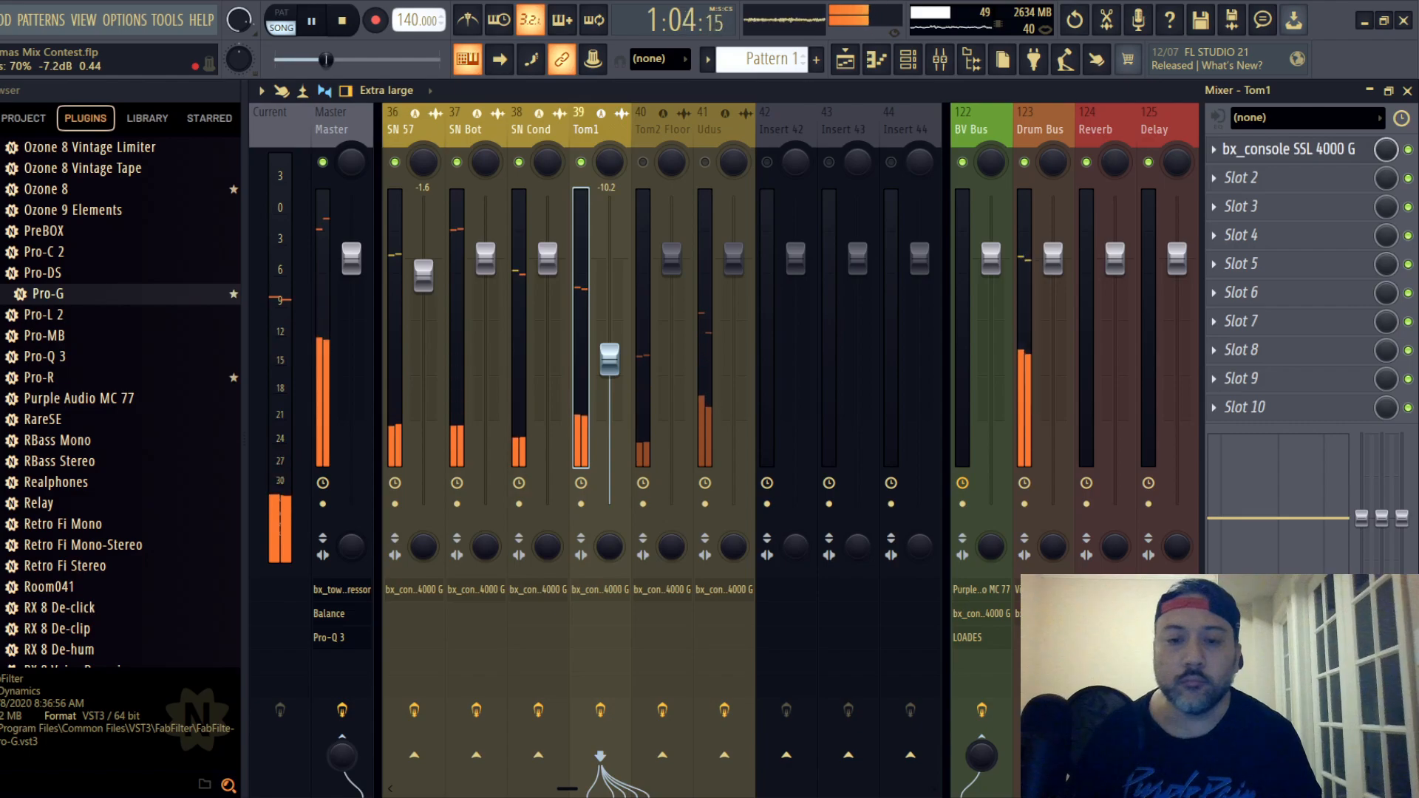
# - Unmute the Tom2 Floor track and move song playback to bar 51, where the floor tom plays
pyautogui.click(647, 129)
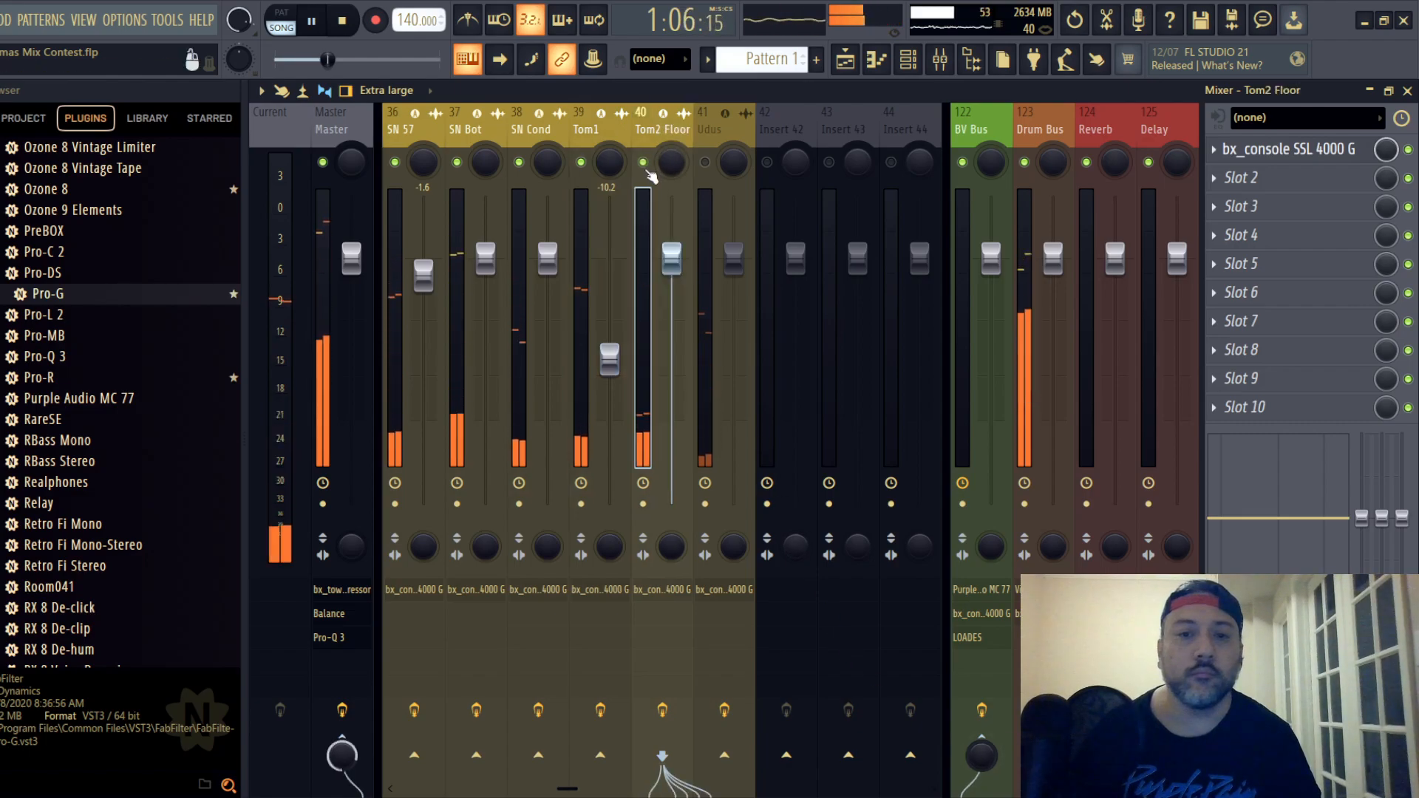
pyautogui.press('F5')
pyautogui.scroll(-5, 463, 442)
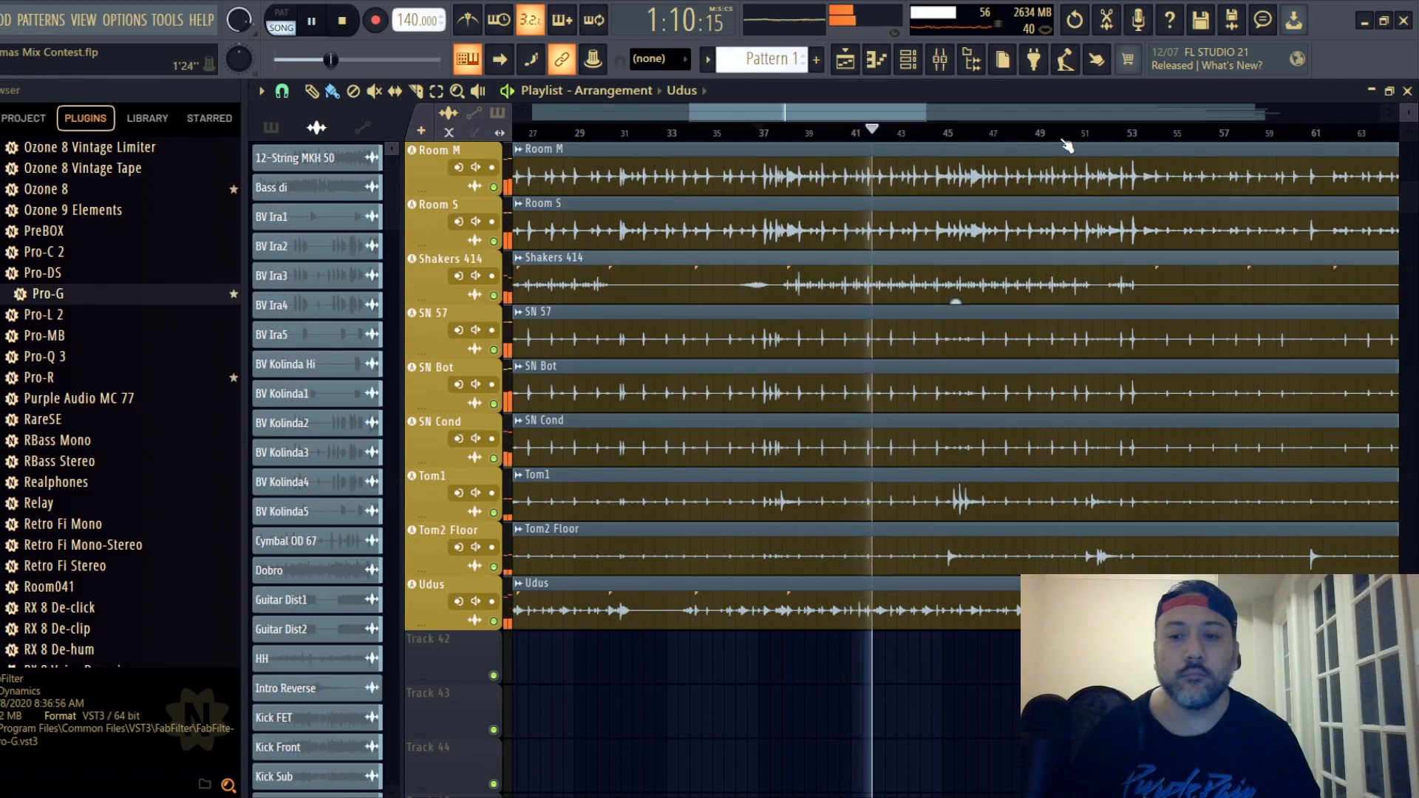
pyautogui.click(1087, 133)
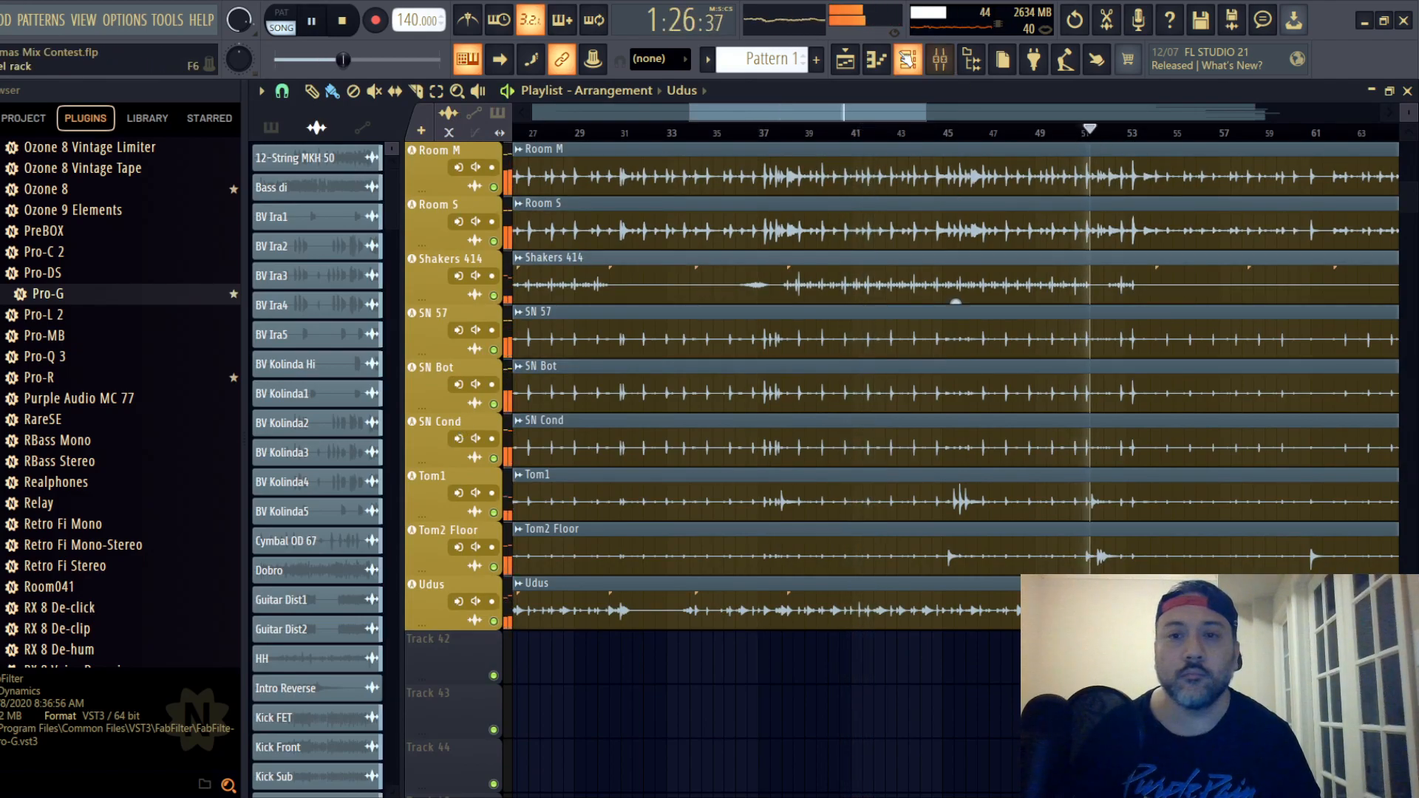
pyautogui.press('F9')
# - Open Tom2 Floor's SSL strip, raise the compressor ratio, set release to 0.10 s and threshold to -6.0 dB, and switch the EQ type
pyautogui.click(642, 129)
pyautogui.click(1275, 150)
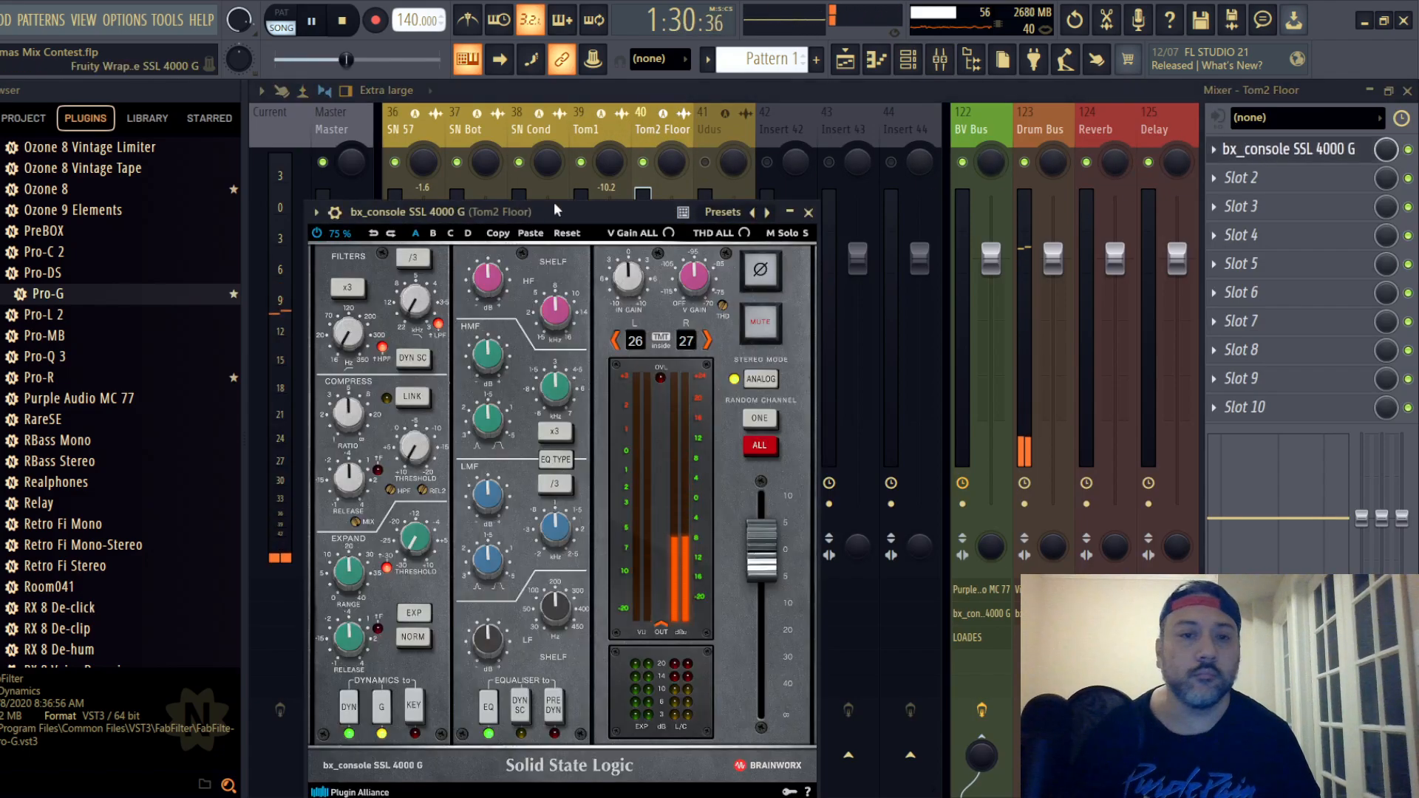
pyautogui.moveTo(557, 210); pyautogui.dragTo(643, 150)
pyautogui.moveTo(436, 353)
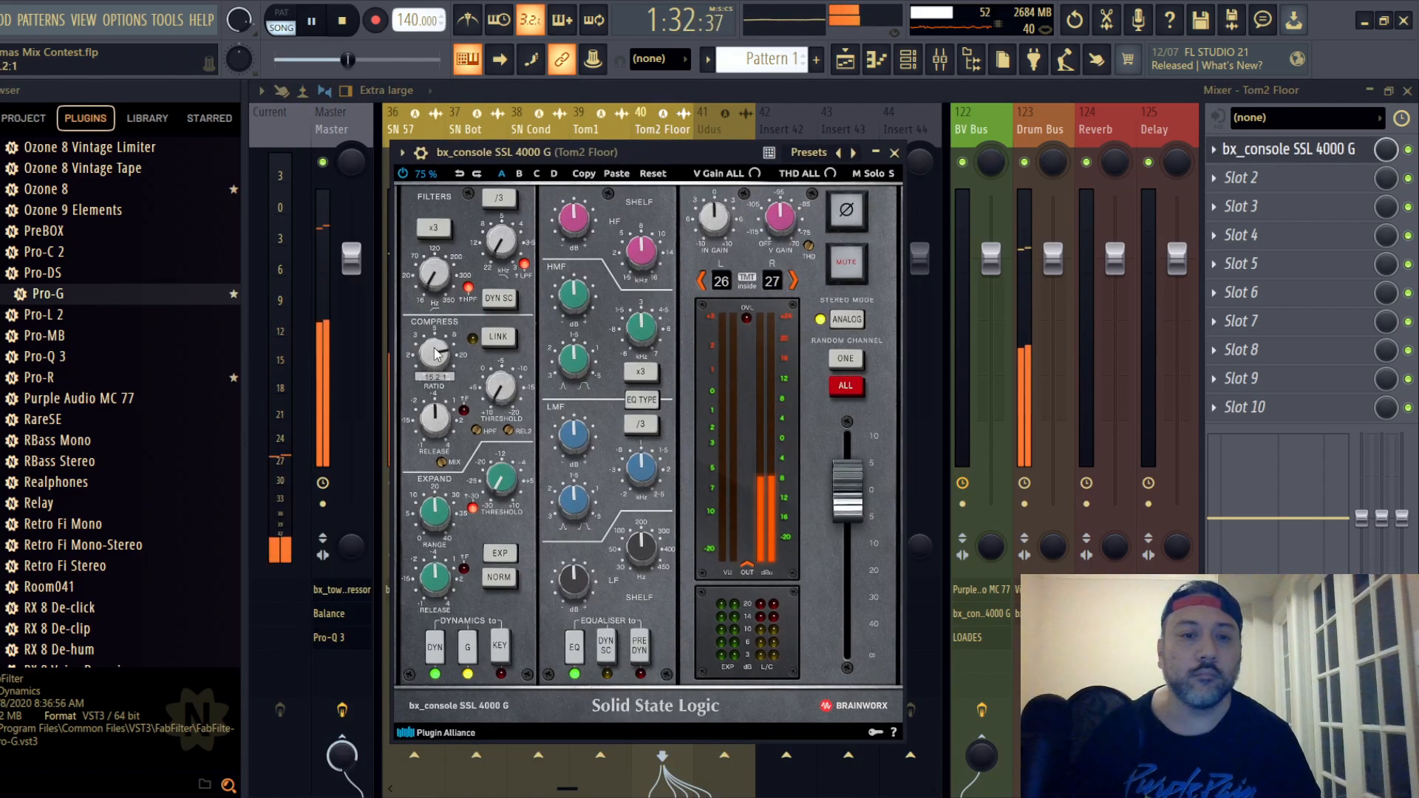
pyautogui.scroll(3, 436, 354)
pyautogui.scroll(-3, 439, 420)
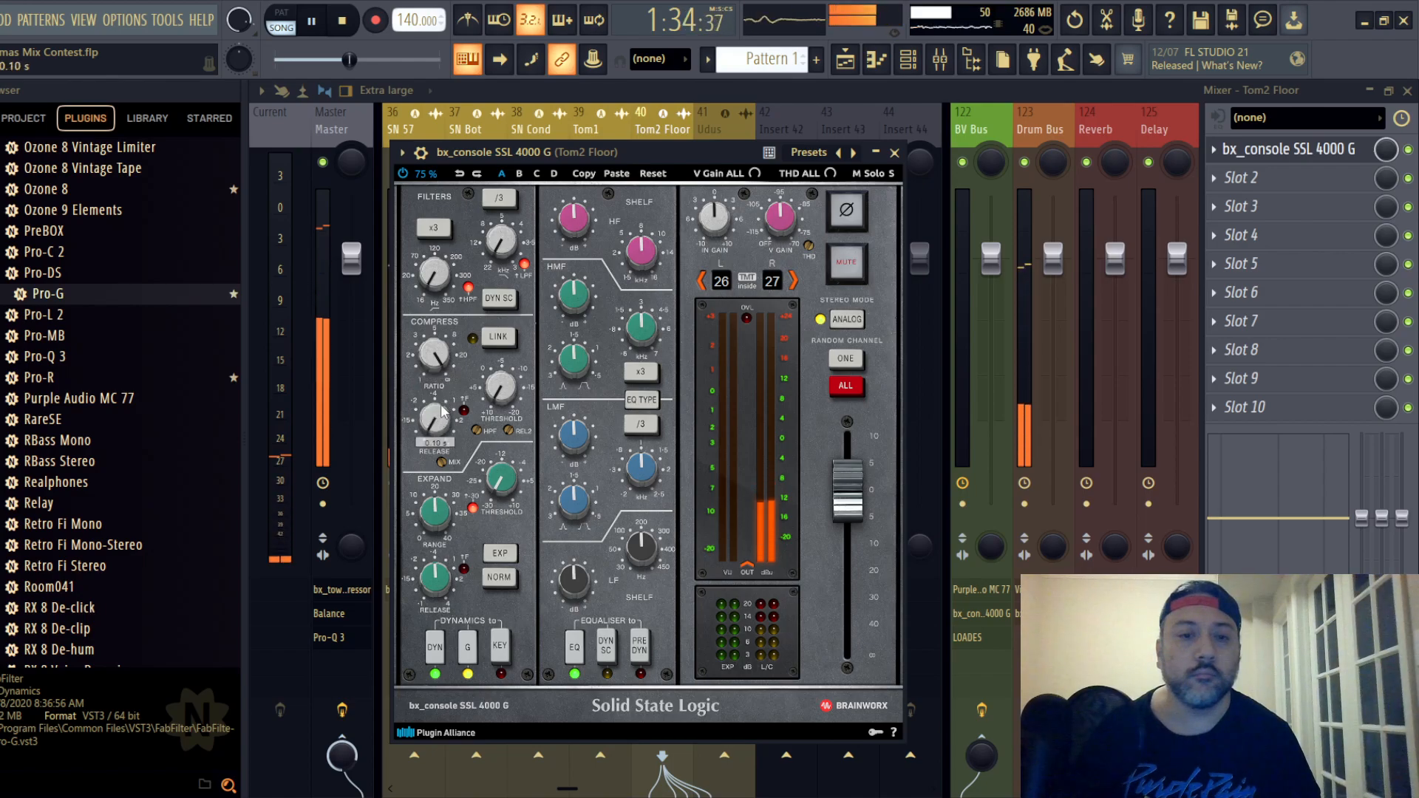
pyautogui.click(641, 399)
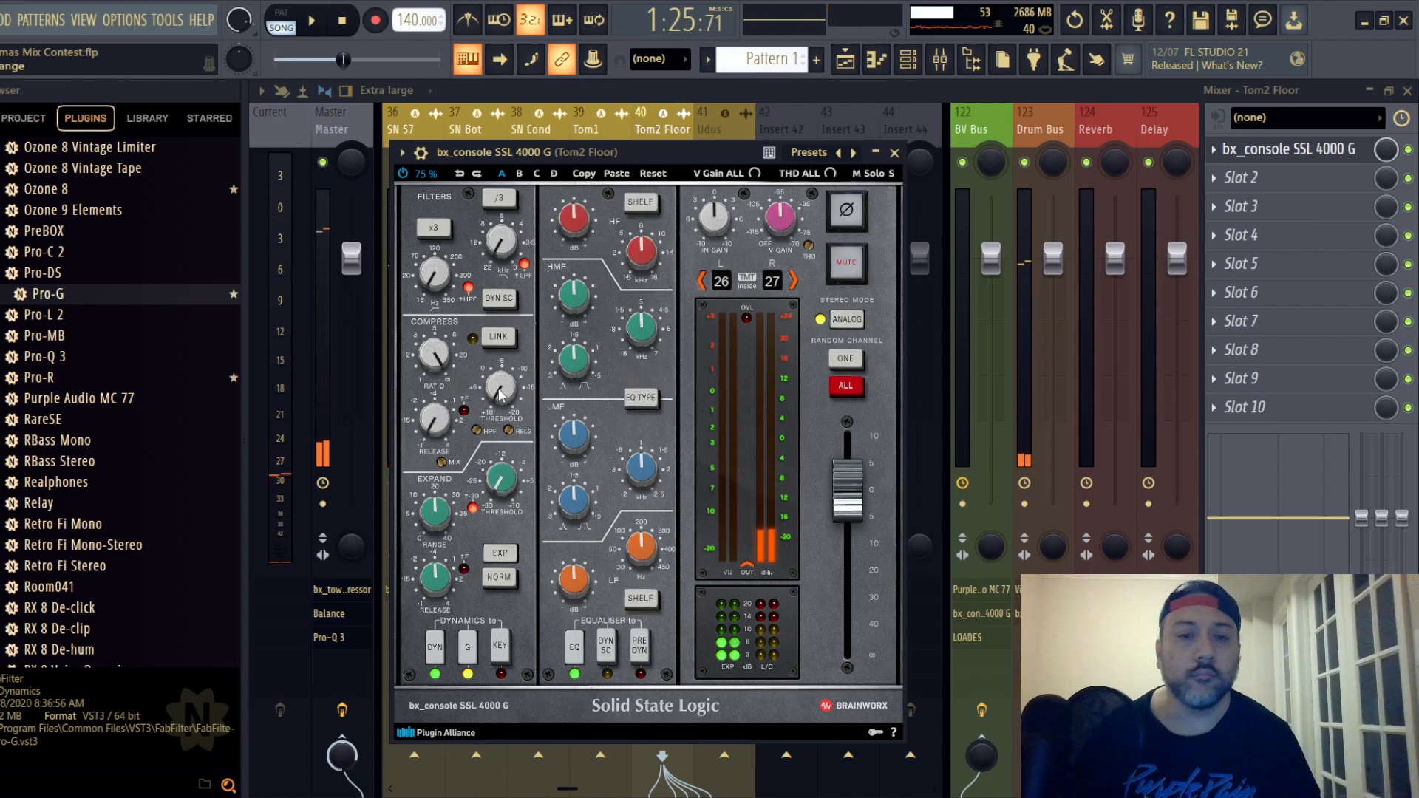
pyautogui.press('space')
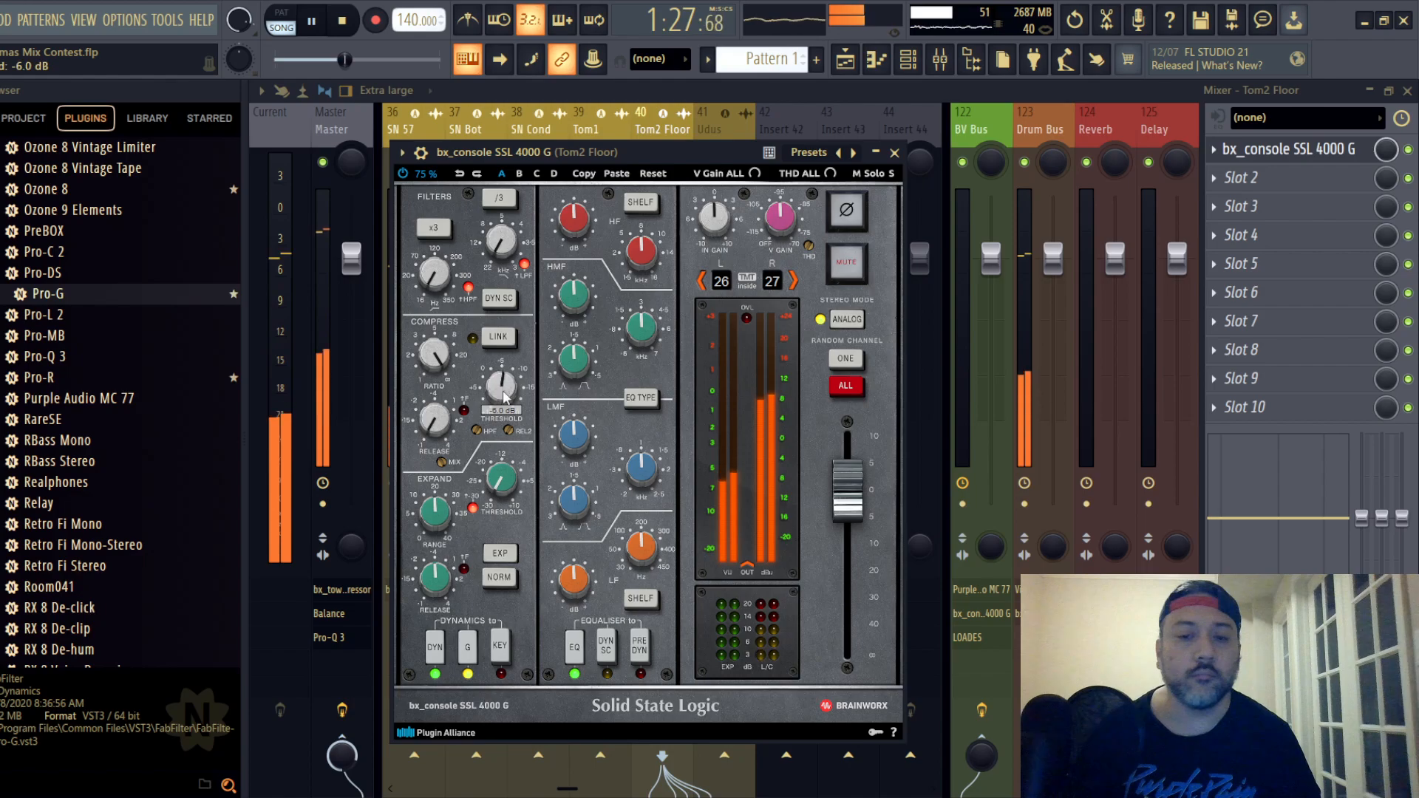
# - Place Tom2 Floor's EQ before dynamics, boost LF +4.8 dB at about 87.1 Hz, raise HF, and close the strip
pyautogui.moveTo(640, 556)
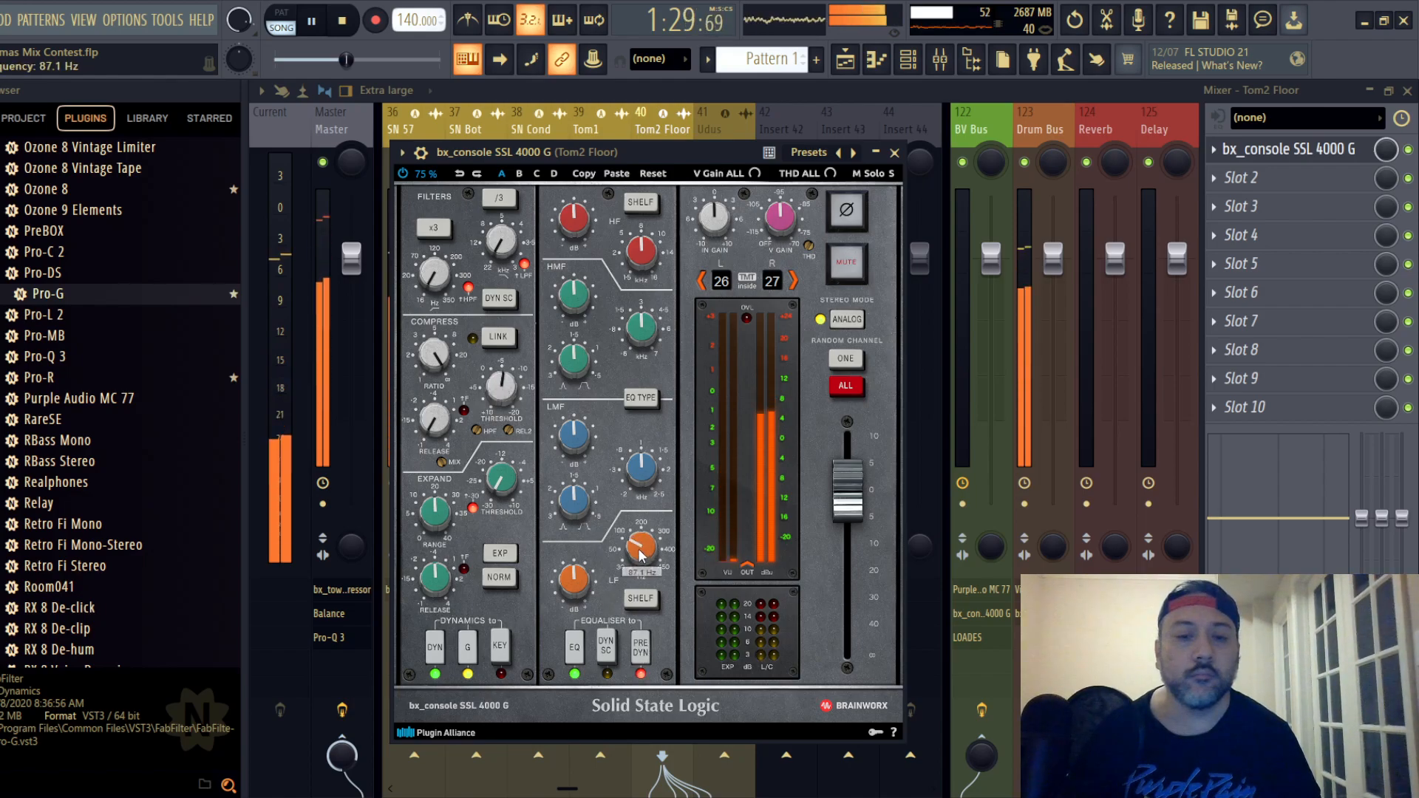
pyautogui.scroll(3, 572, 586)
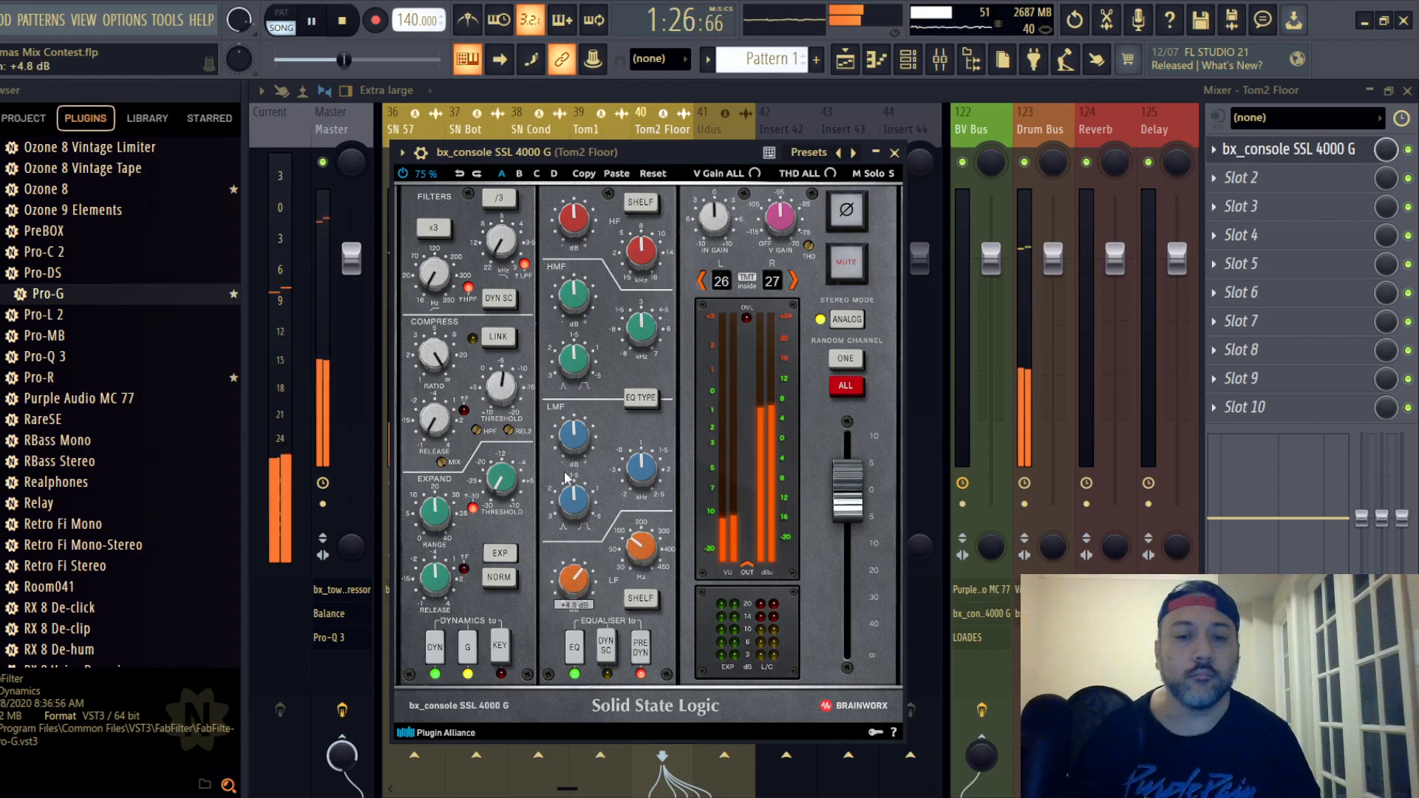
pyautogui.scroll(1, 568, 445)
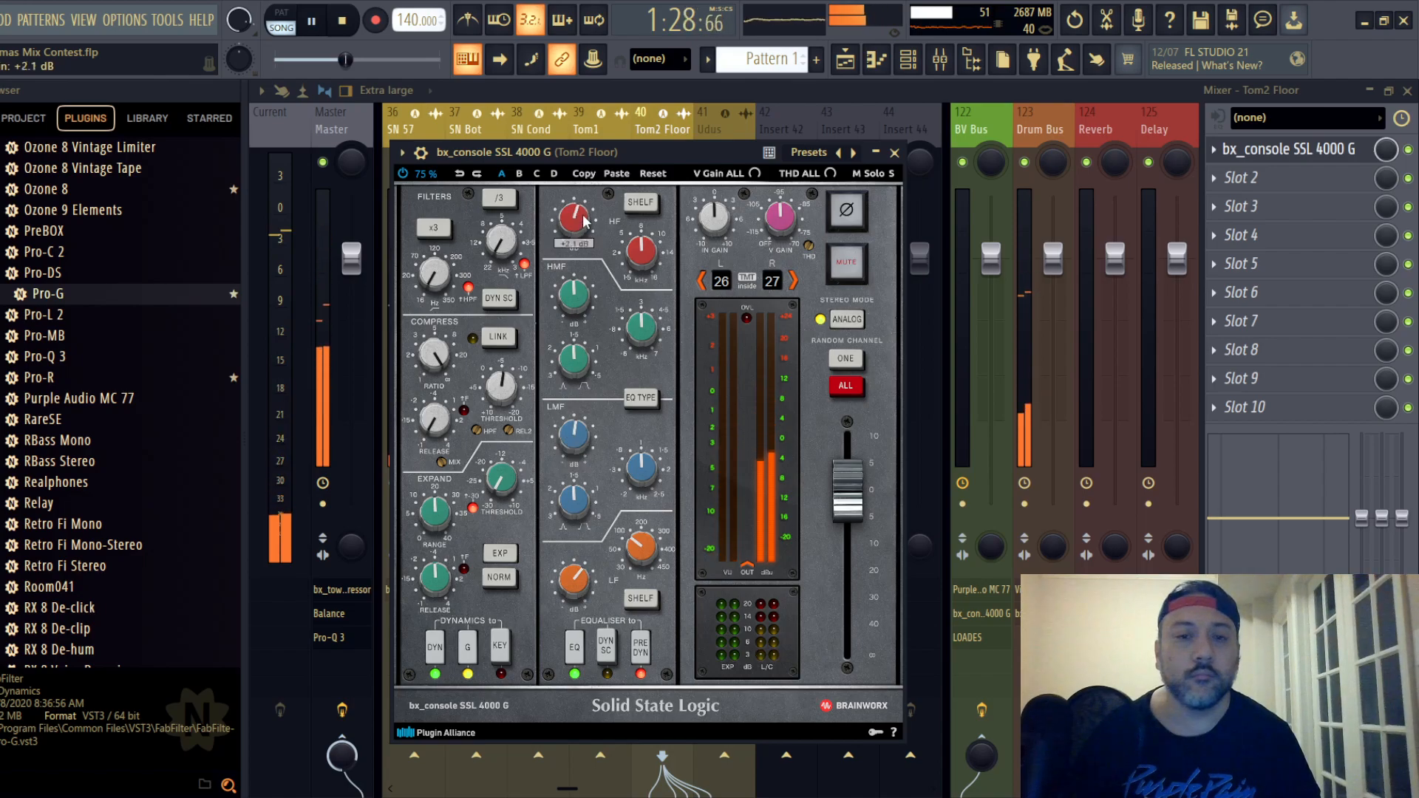
pyautogui.click(894, 153)
# - Lower the Tom2 Floor track's mixer fader to -10.7 dB and turn down its direct send to the Master
pyautogui.moveTo(670, 258); pyautogui.dragTo(671, 365)
pyautogui.press('space')
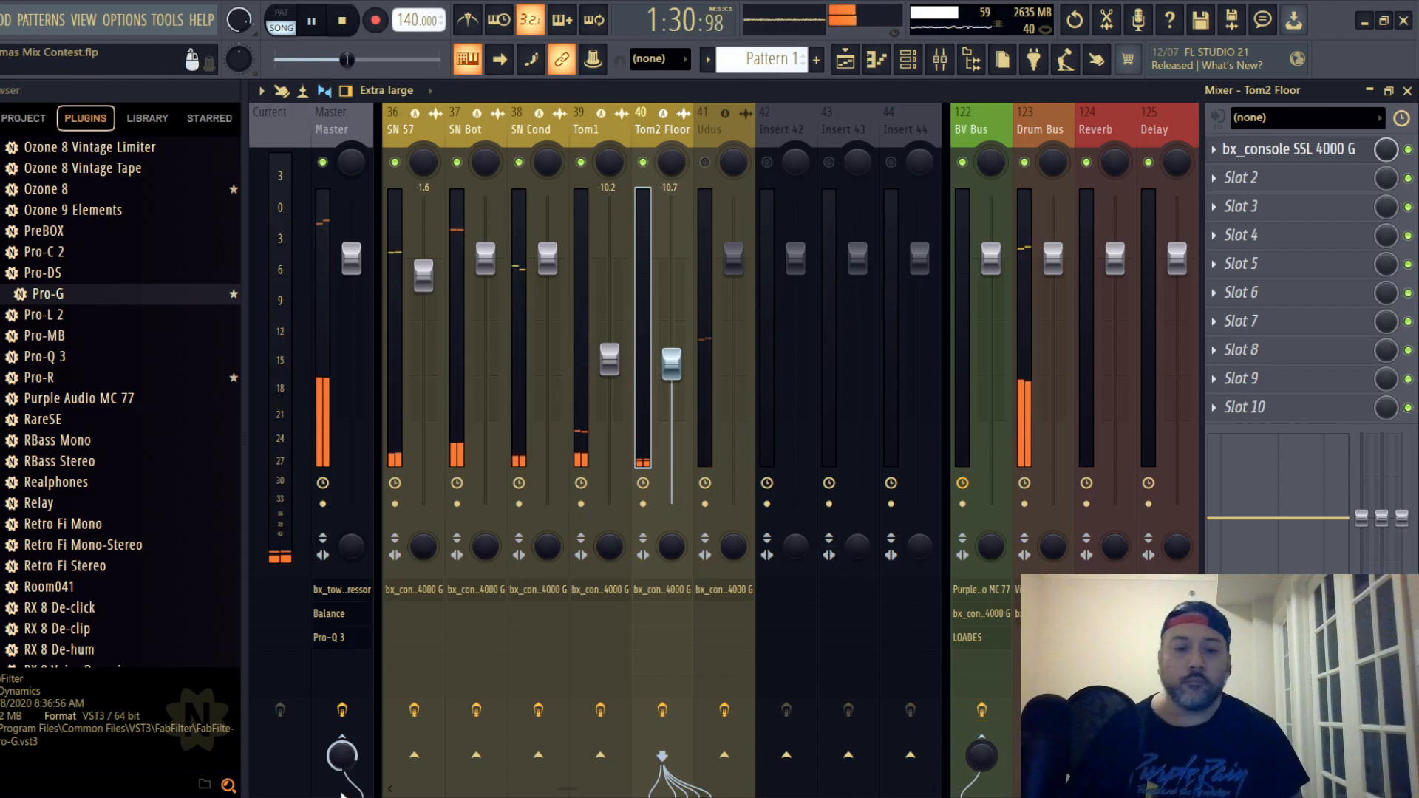
pyautogui.moveTo(339, 754); pyautogui.dragTo(338, 796)
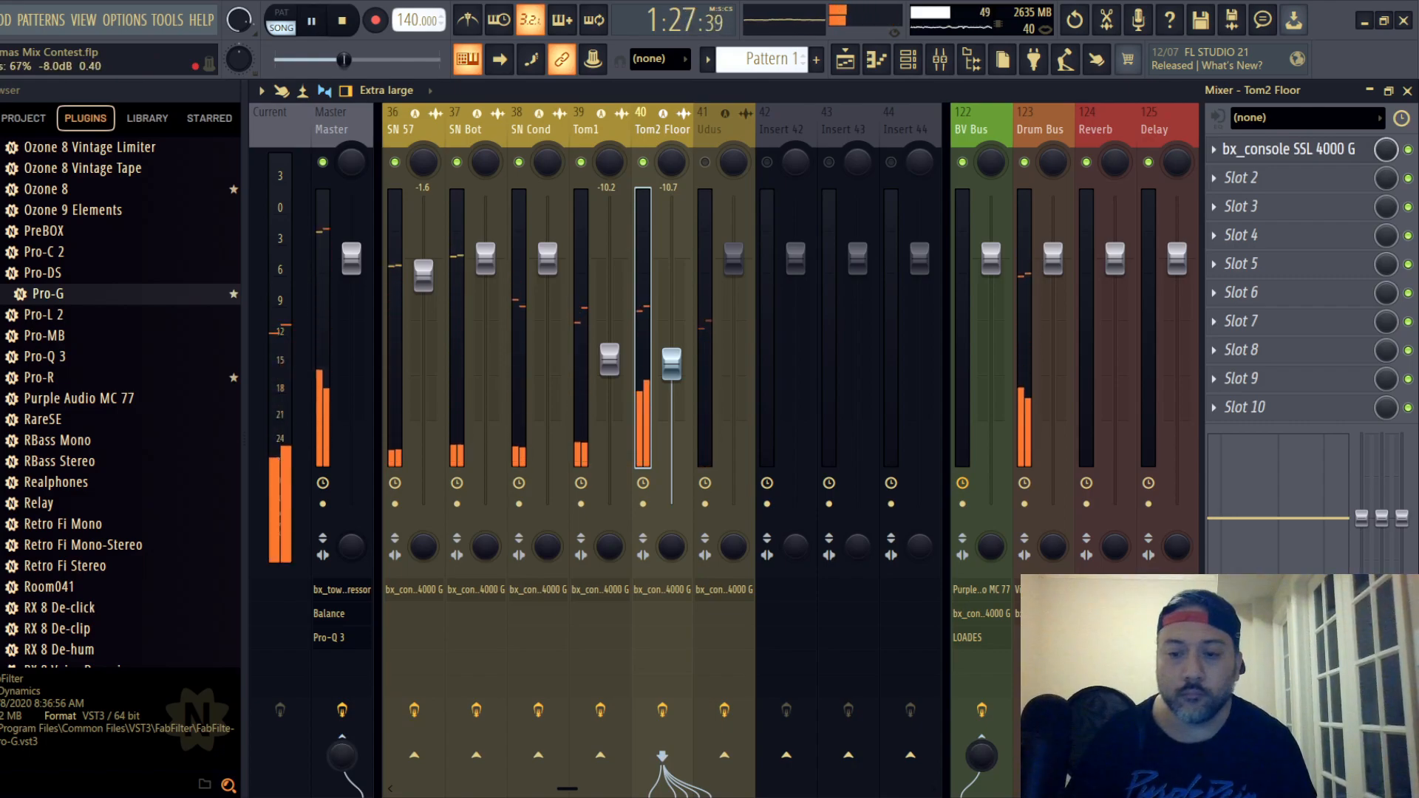
pyautogui.press('space')
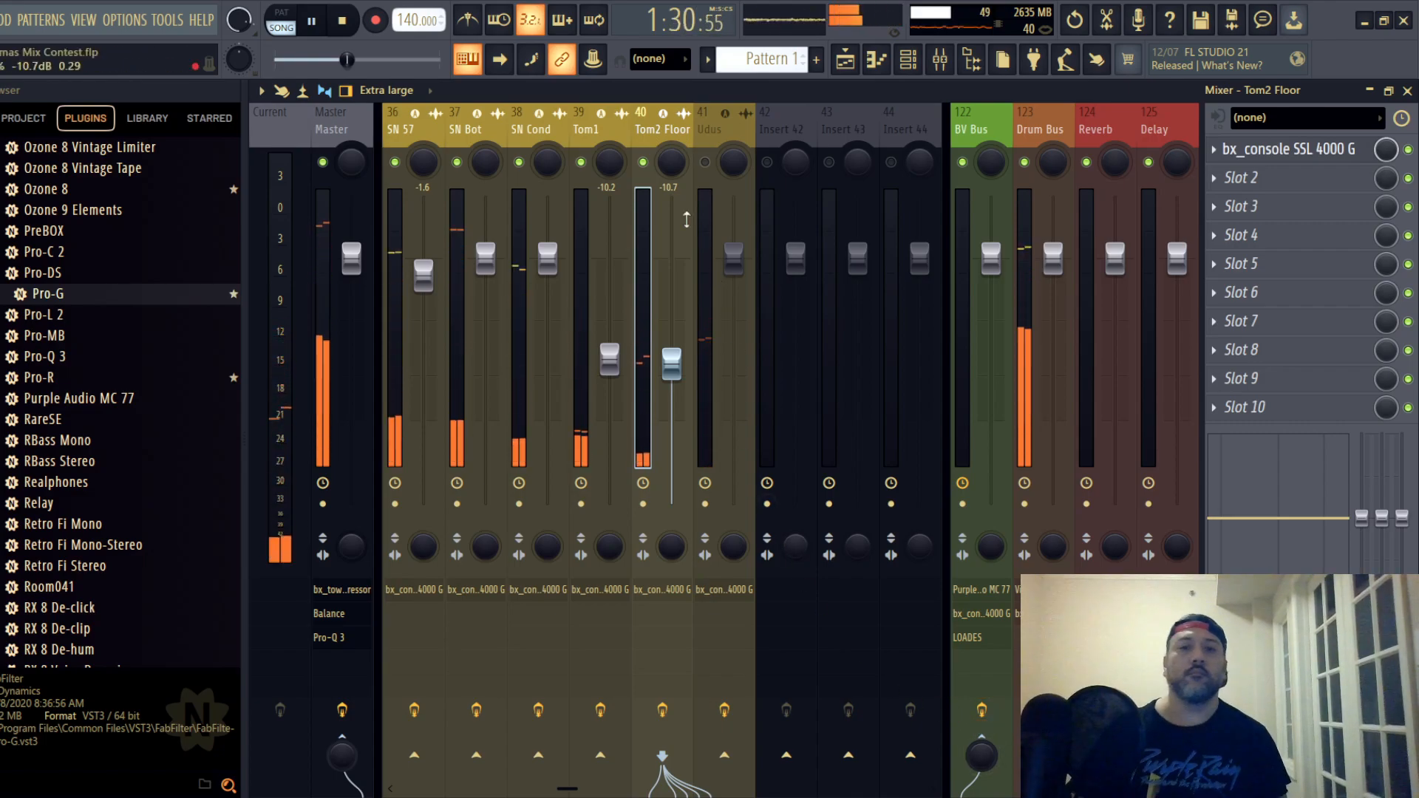
# - Save the project and unmute the Udus mixer track
pyautogui.click(2, 20)
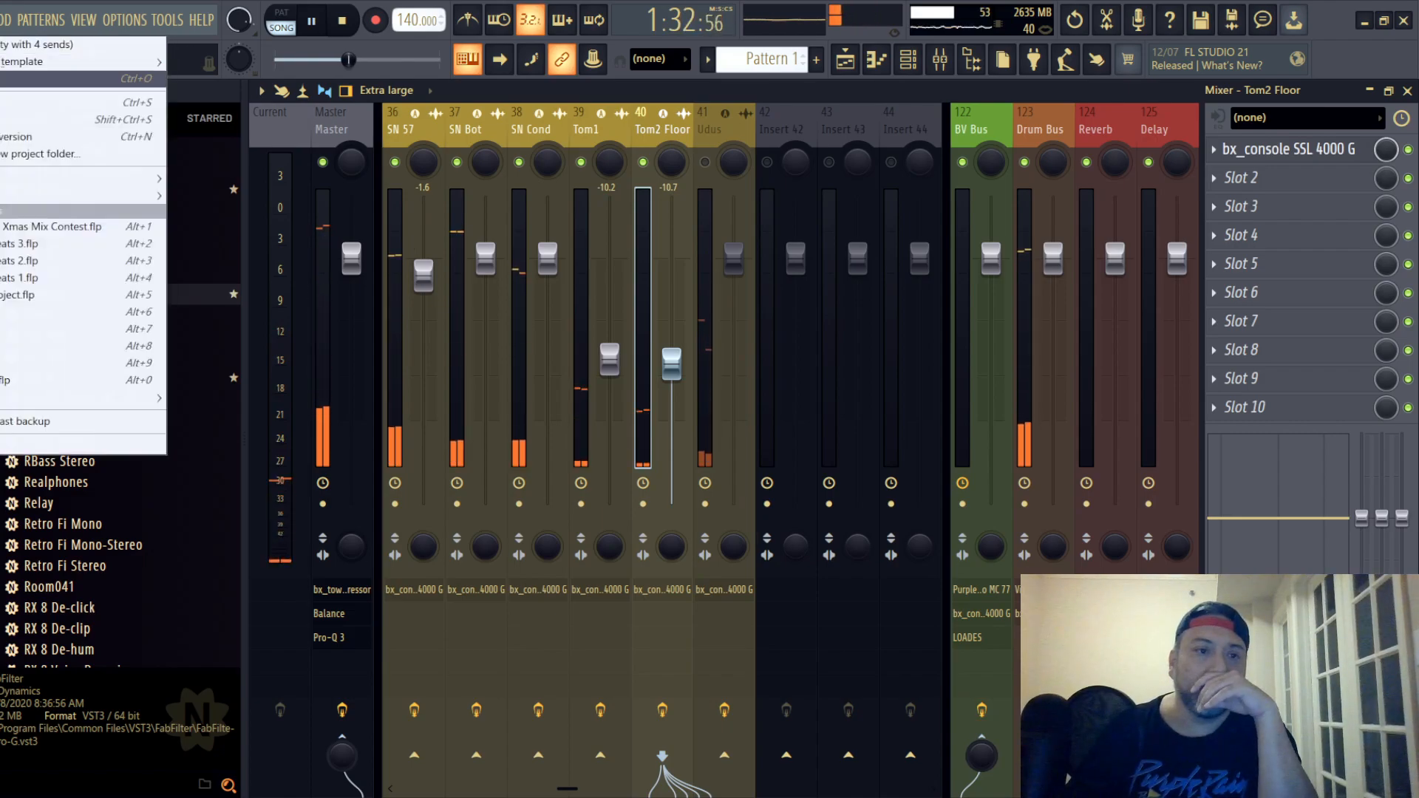
pyautogui.click(2, 103)
pyautogui.click(705, 133)
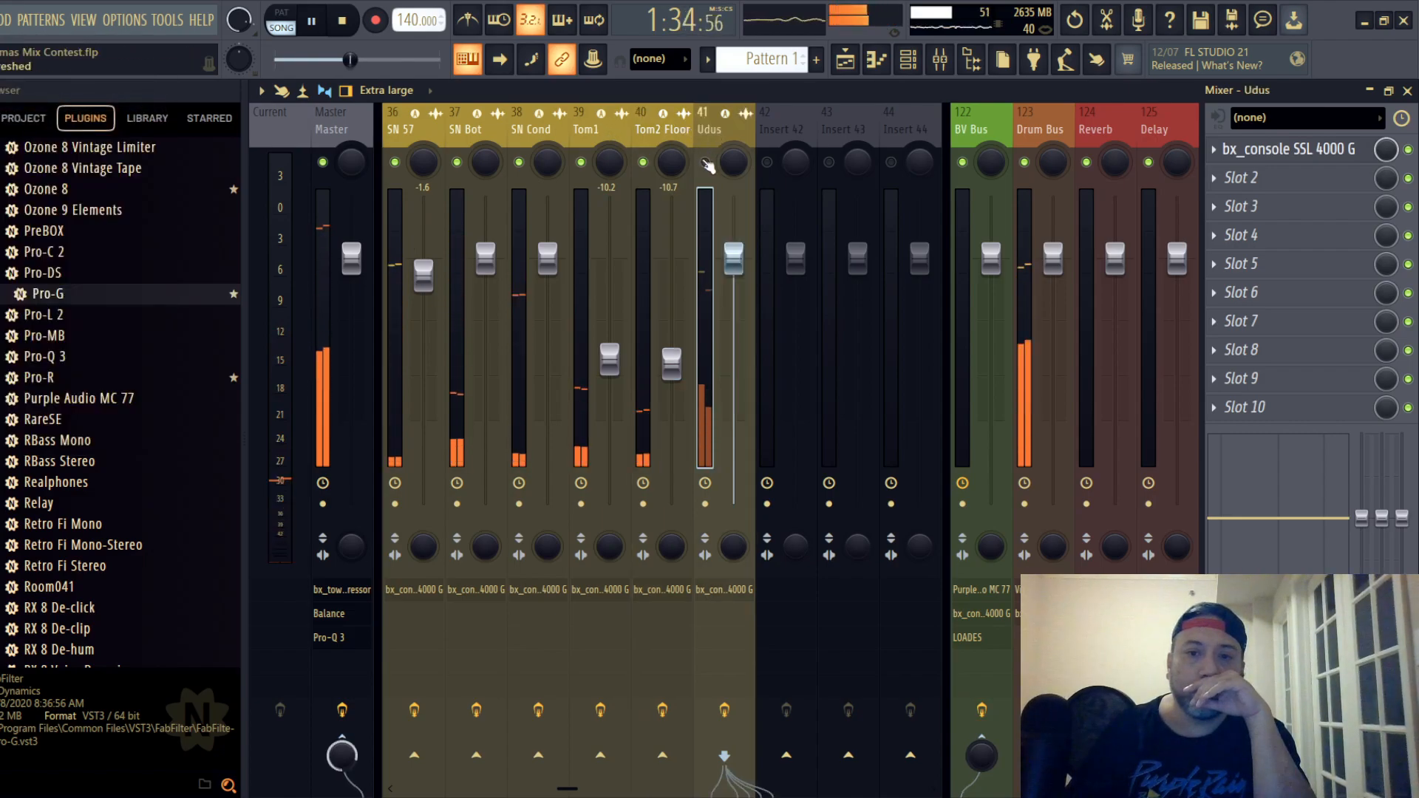
pyautogui.click(705, 162)
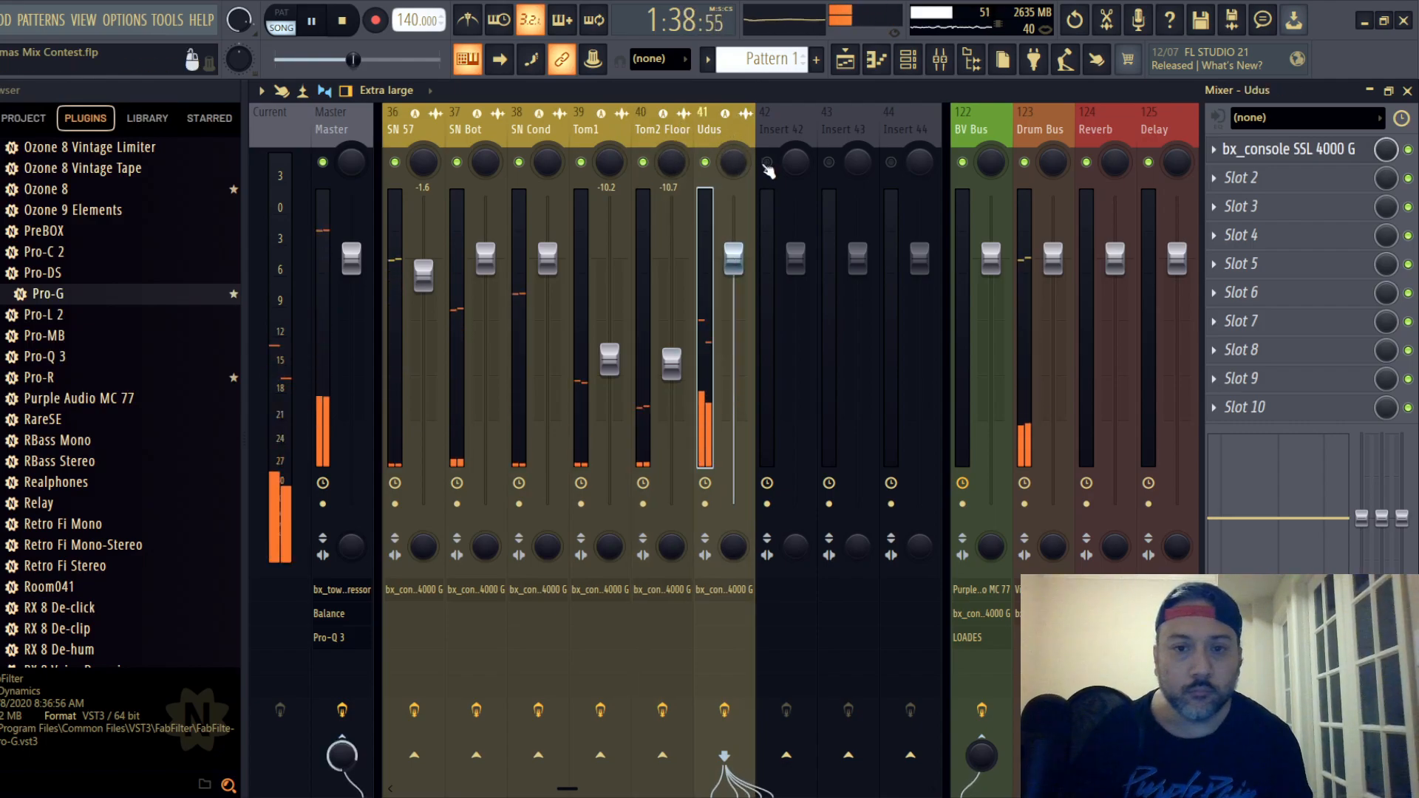
# - Open Udus's SSL strip, switch its EQ type, raise the compressor ratio, shorten the release, and set the threshold to about -7.0 dB
pyautogui.click(1297, 149)
pyautogui.moveTo(642, 254); pyautogui.dragTo(666, 131)
pyautogui.click(638, 390)
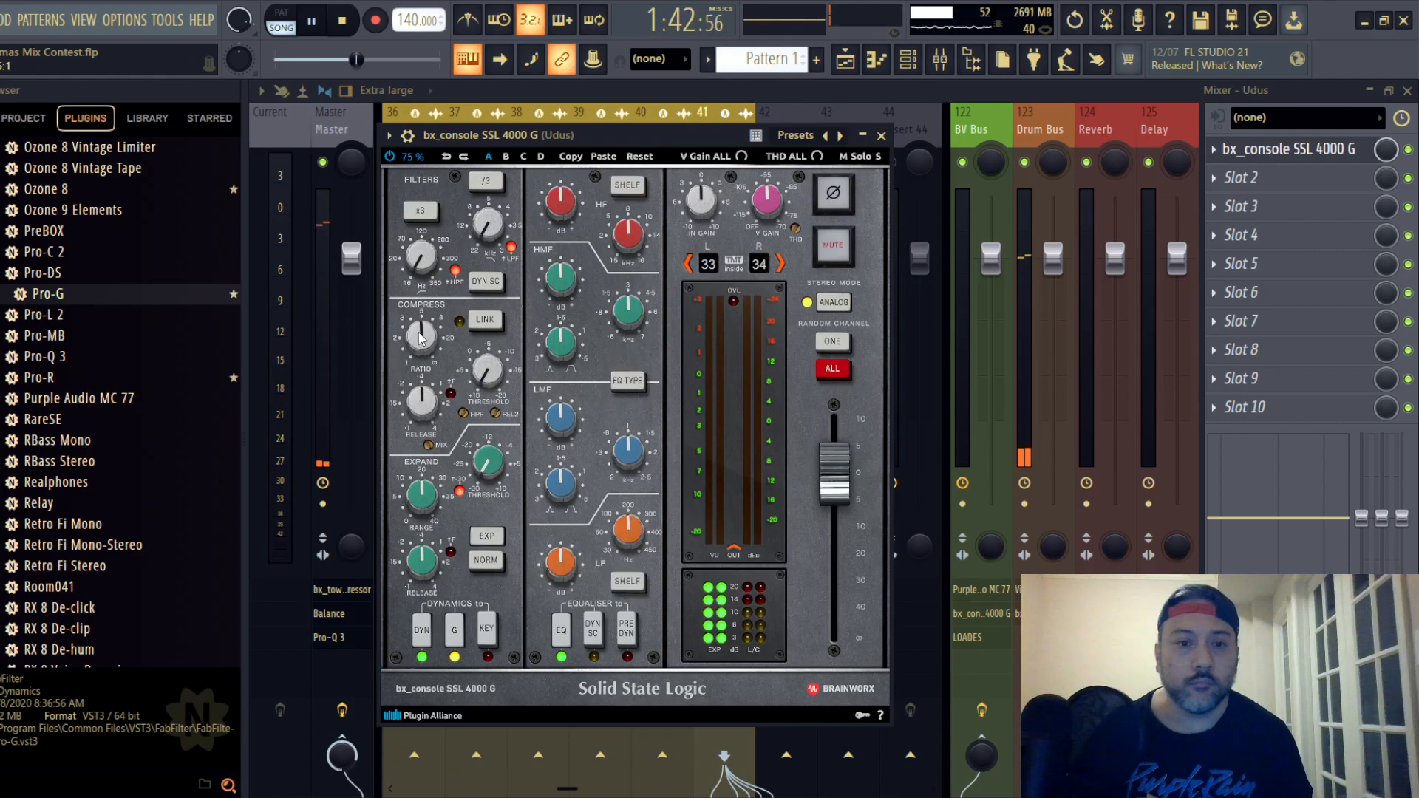
pyautogui.scroll(10, 421, 340)
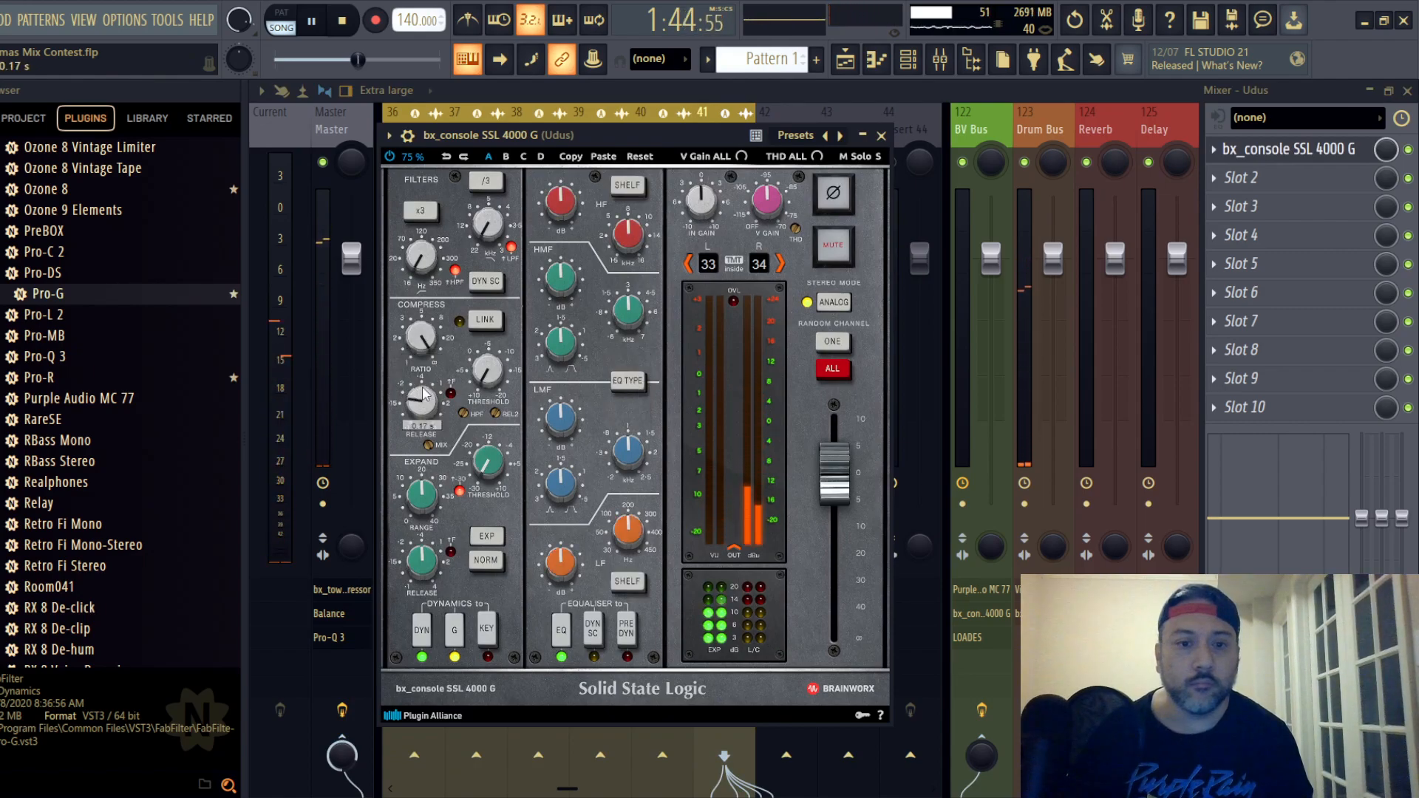
pyautogui.scroll(-3, 422, 392)
pyautogui.scroll(2, 490, 369)
pyautogui.scroll(-2, 489, 372)
pyautogui.scroll(-2, 490, 374)
pyautogui.scroll(-1, 489, 373)
pyautogui.scroll(-2, 489, 373)
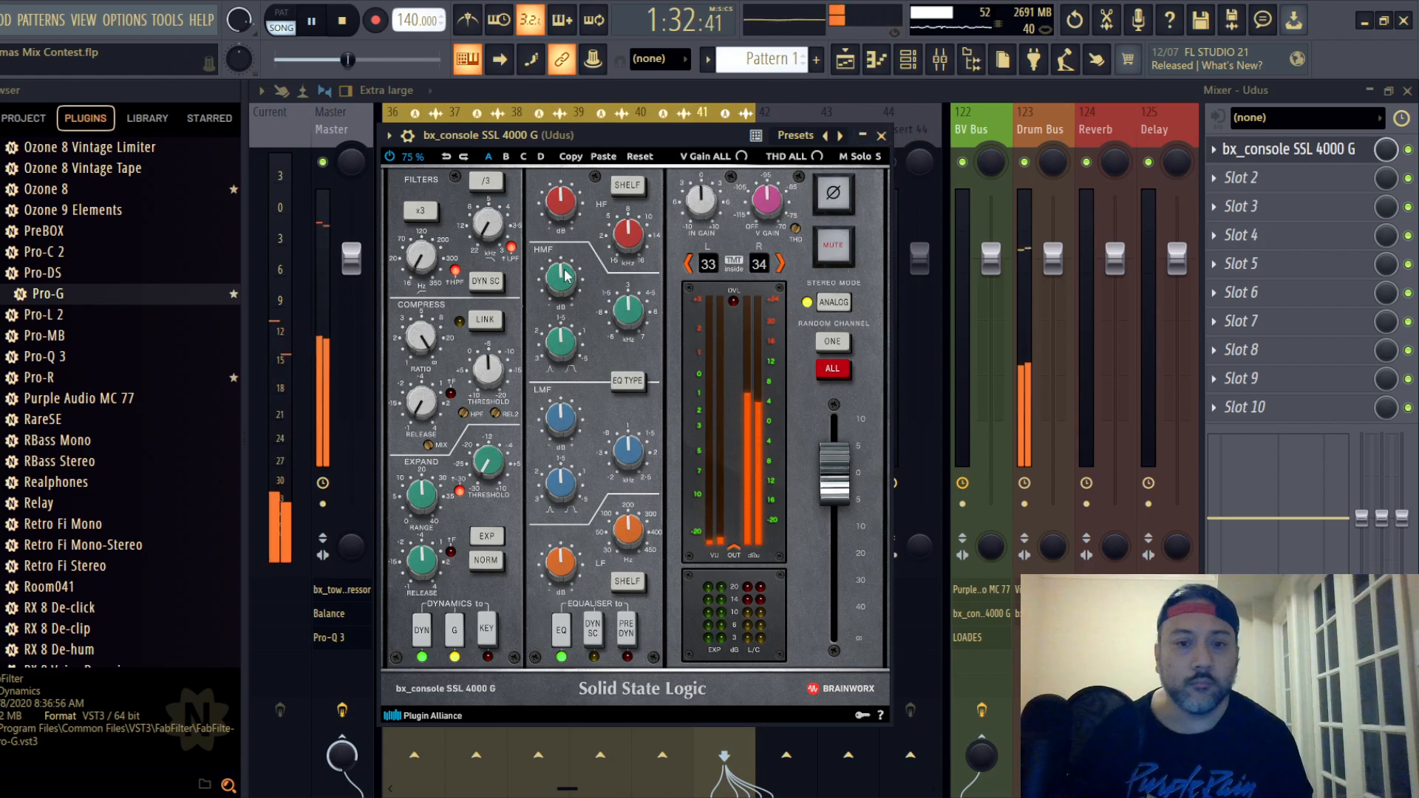
pyautogui.scroll(-2, 489, 370)
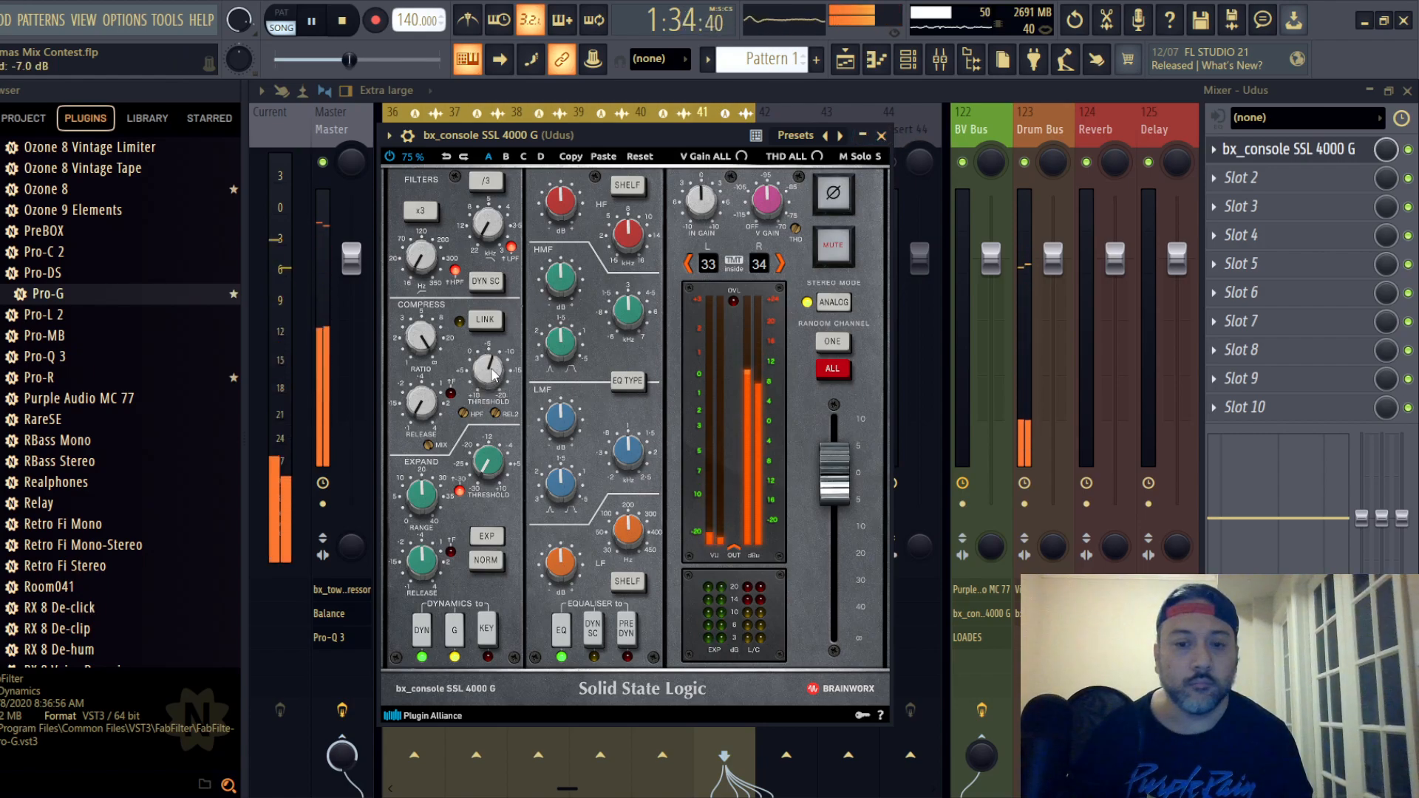
# - Place Udus's EQ before dynamics, set the LF frequency to 50.0 Hz, and boost the LF gain
pyautogui.click(627, 632)
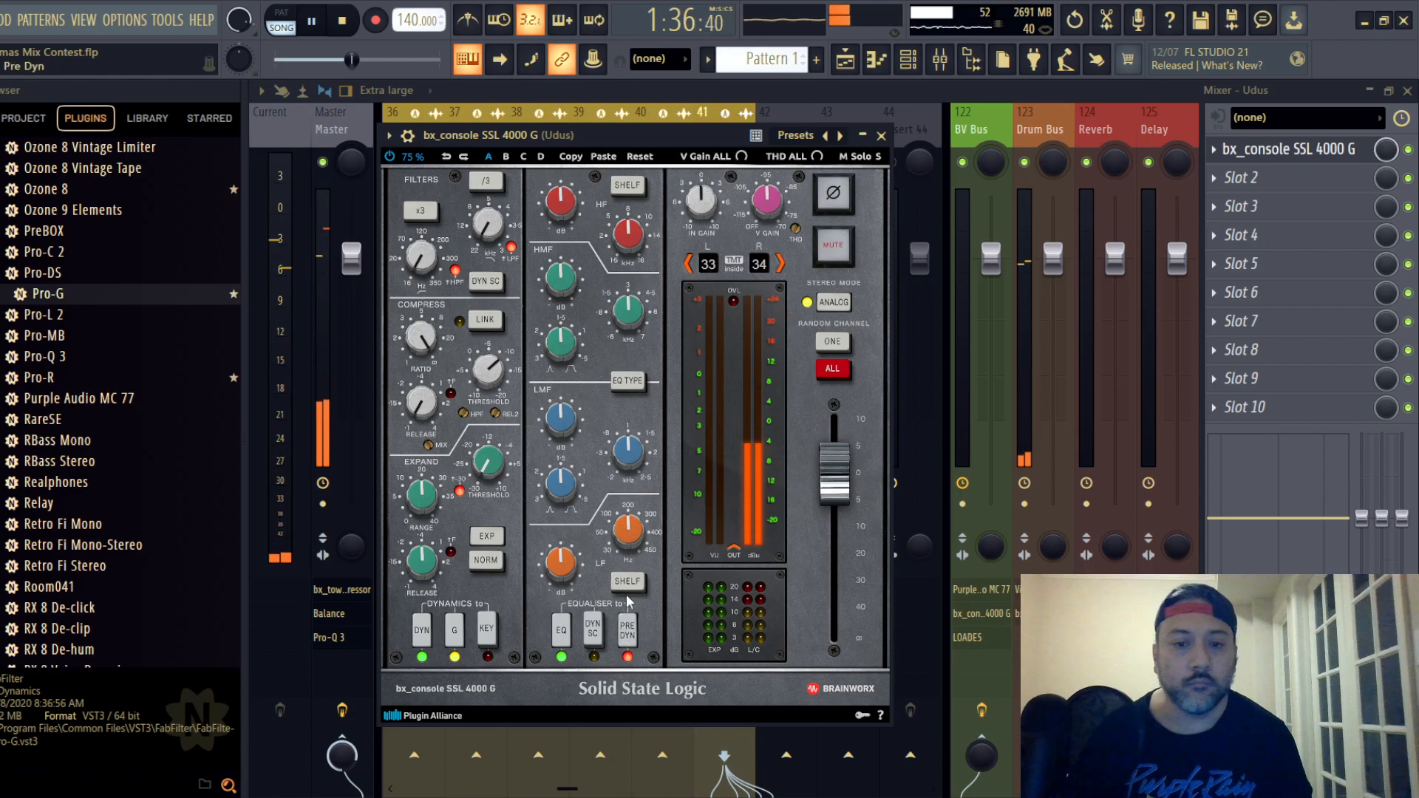
pyautogui.scroll(-5, 628, 540)
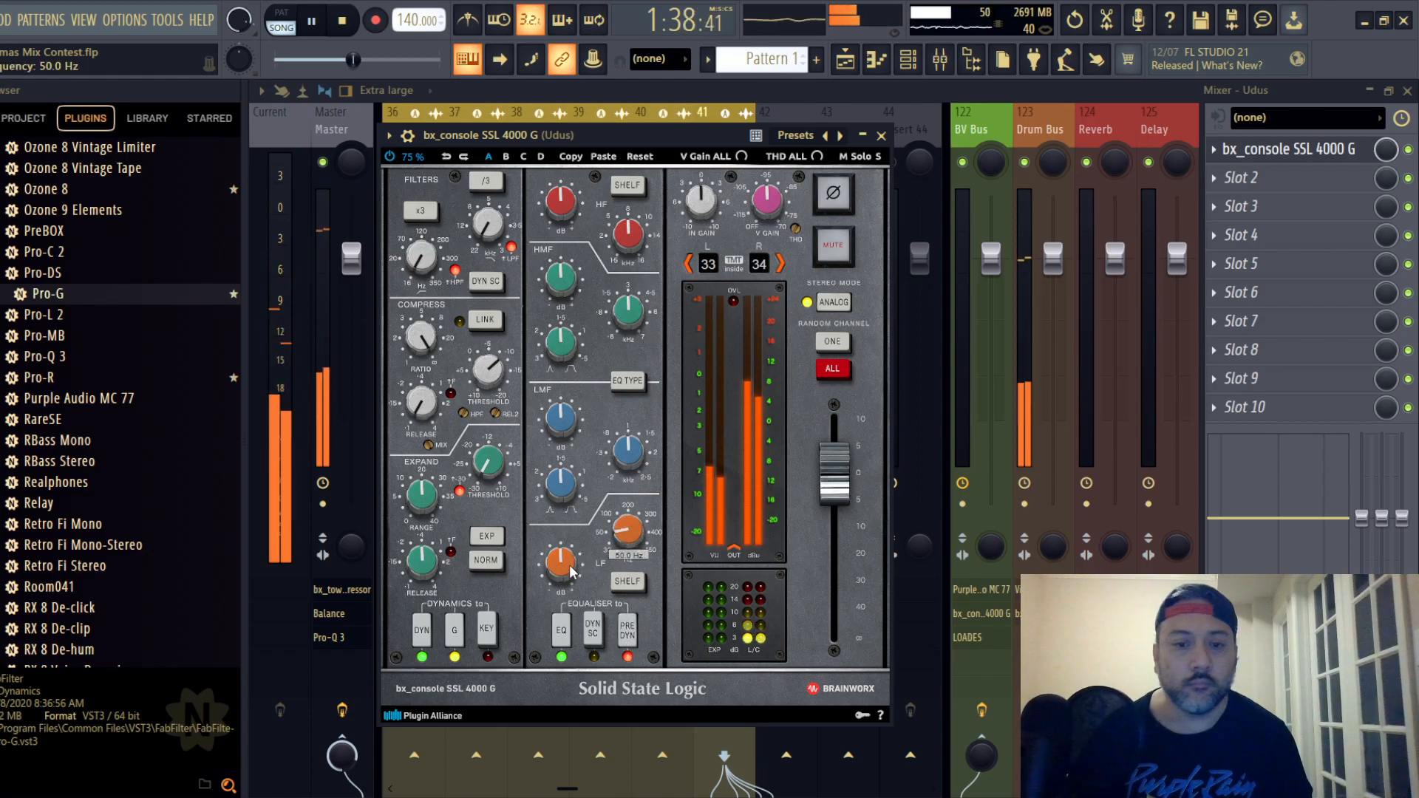
pyautogui.scroll(5, 569, 569)
pyautogui.scroll(1, 569, 569)
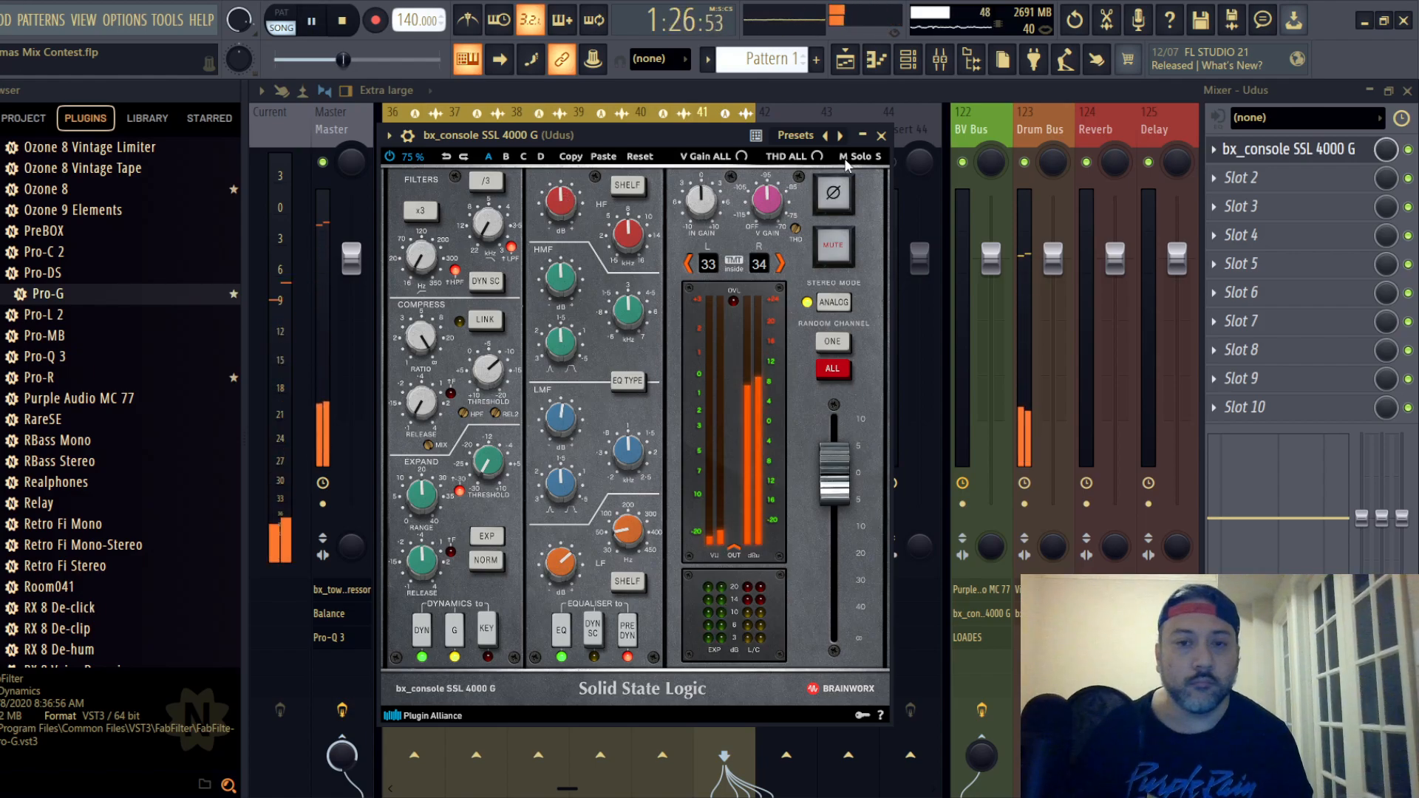
# - Return to the mixer, reopen Udus's SSL strip, and boost its HF and HMF gain slightly
pyautogui.press('Escape')
pyautogui.click(1369, 89)
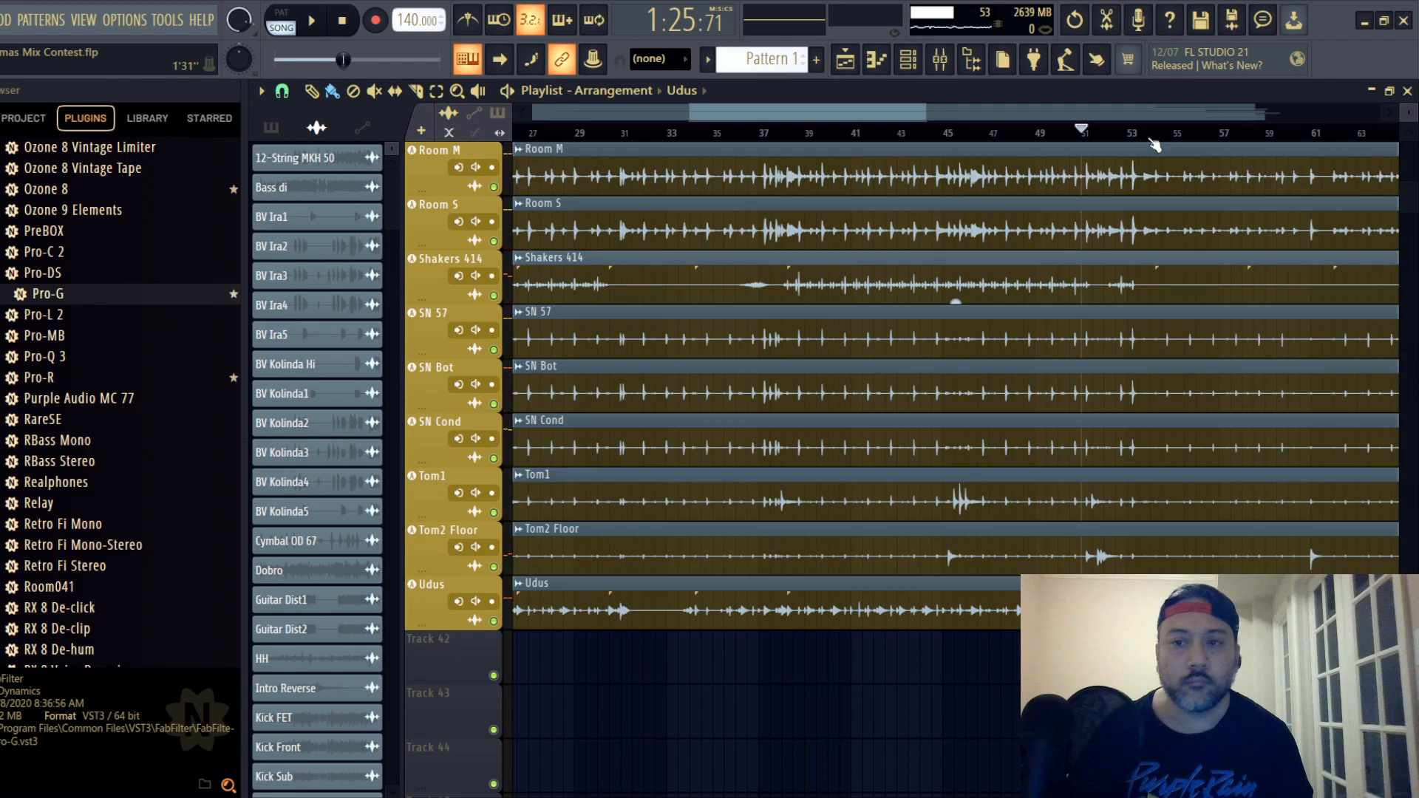
pyautogui.click(939, 59)
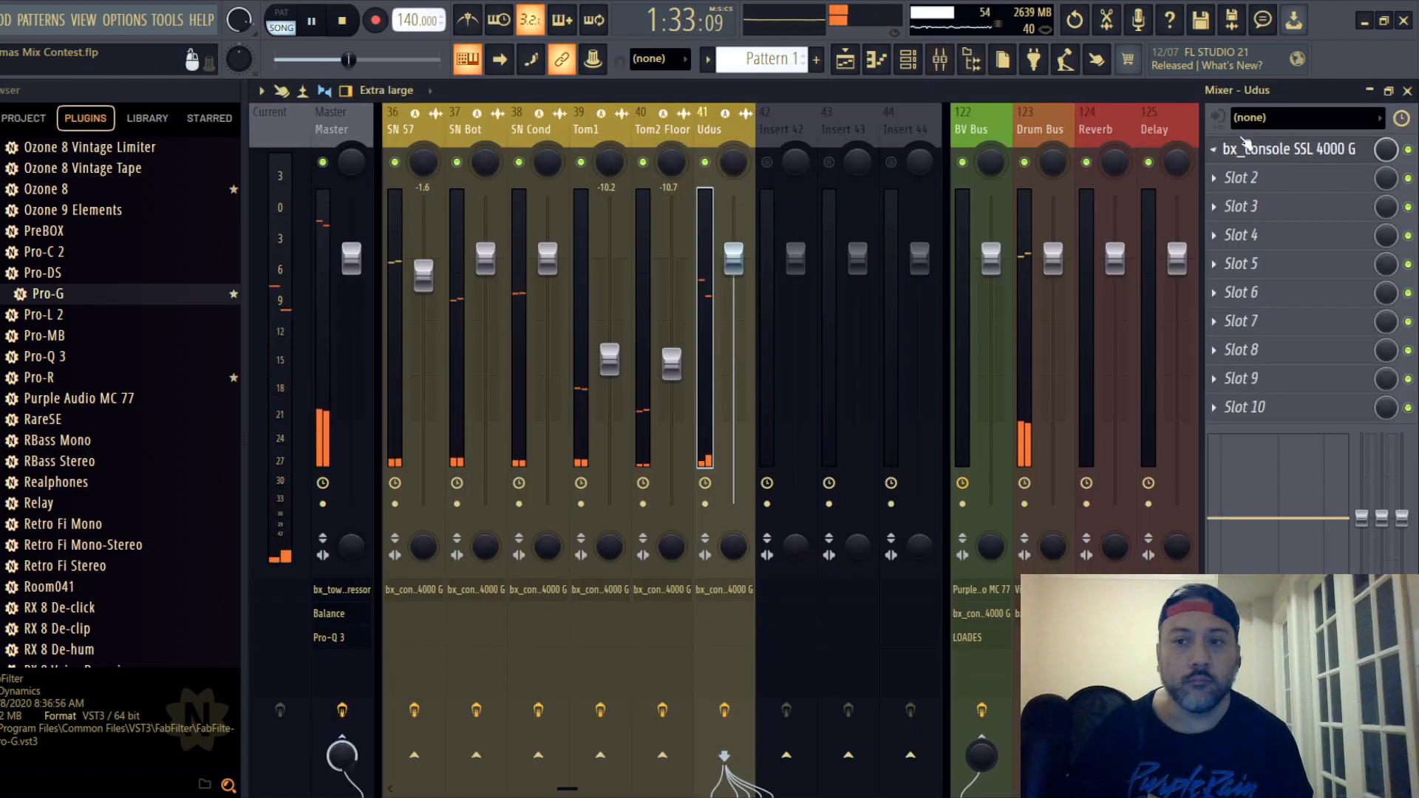
pyautogui.click(1285, 148)
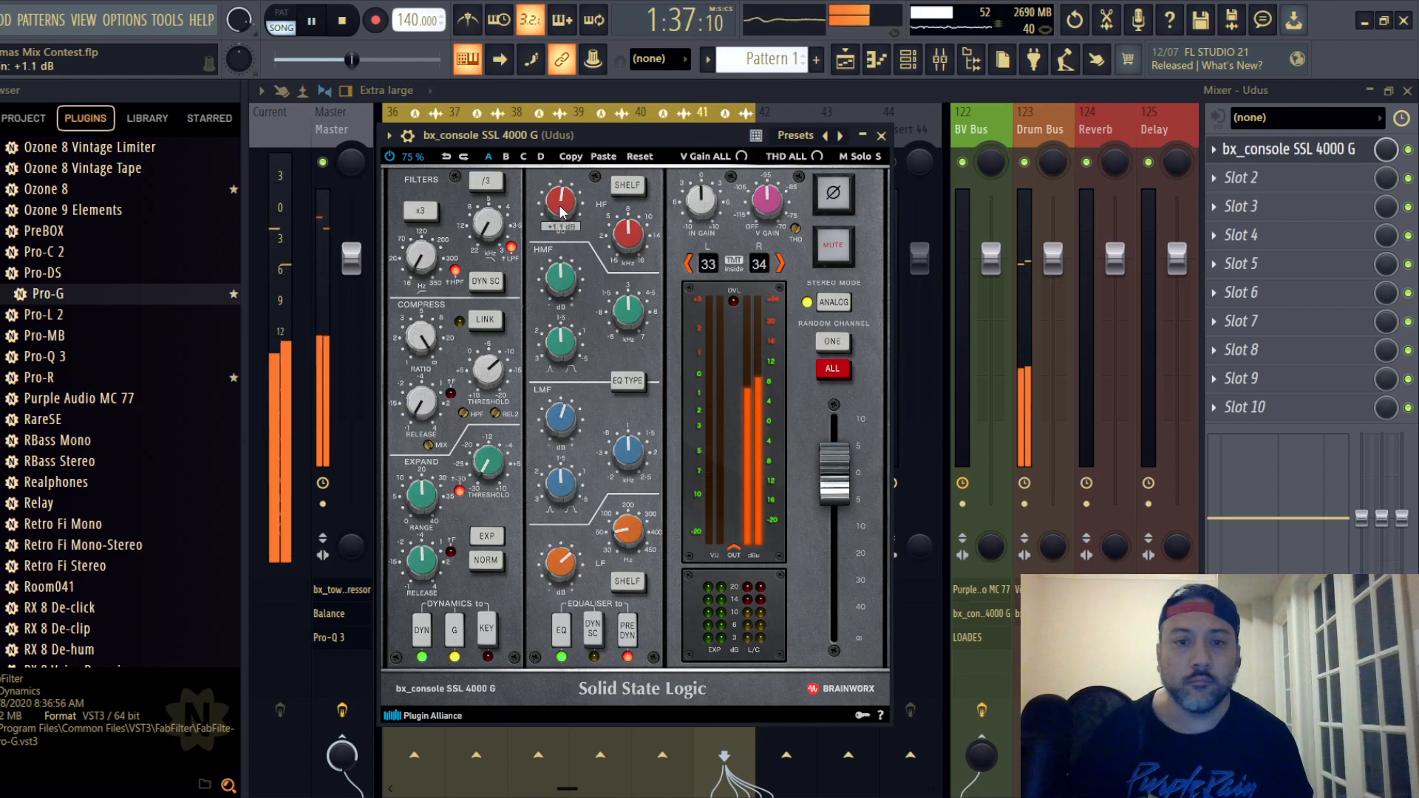
pyautogui.moveTo(562, 290); pyautogui.dragTo(570, 280)
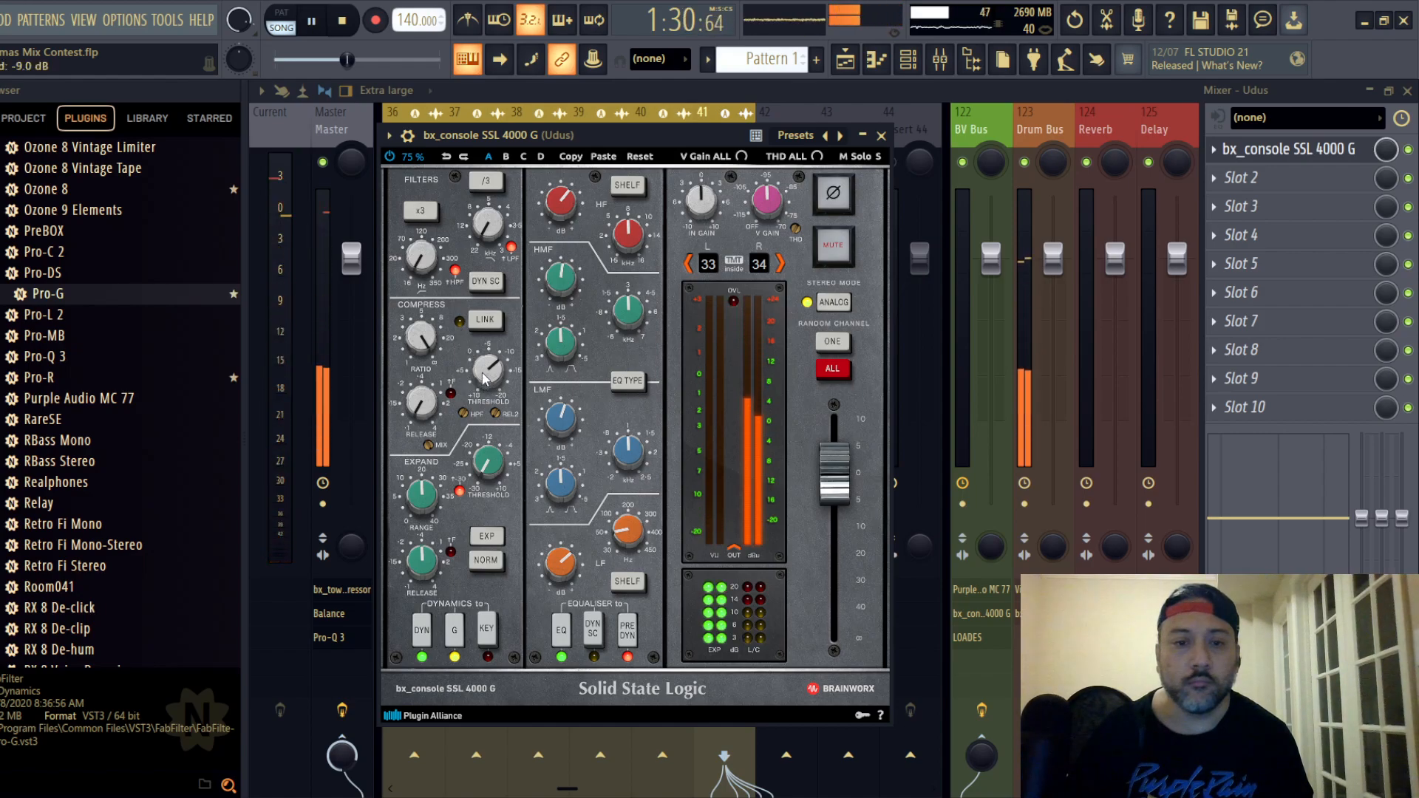
# - Readjust Udus's compressor threshold, trying settings from -8.0 dB up to +6.0 dB, and restart playback
pyautogui.moveTo(483, 379); pyautogui.dragTo(487, 373)
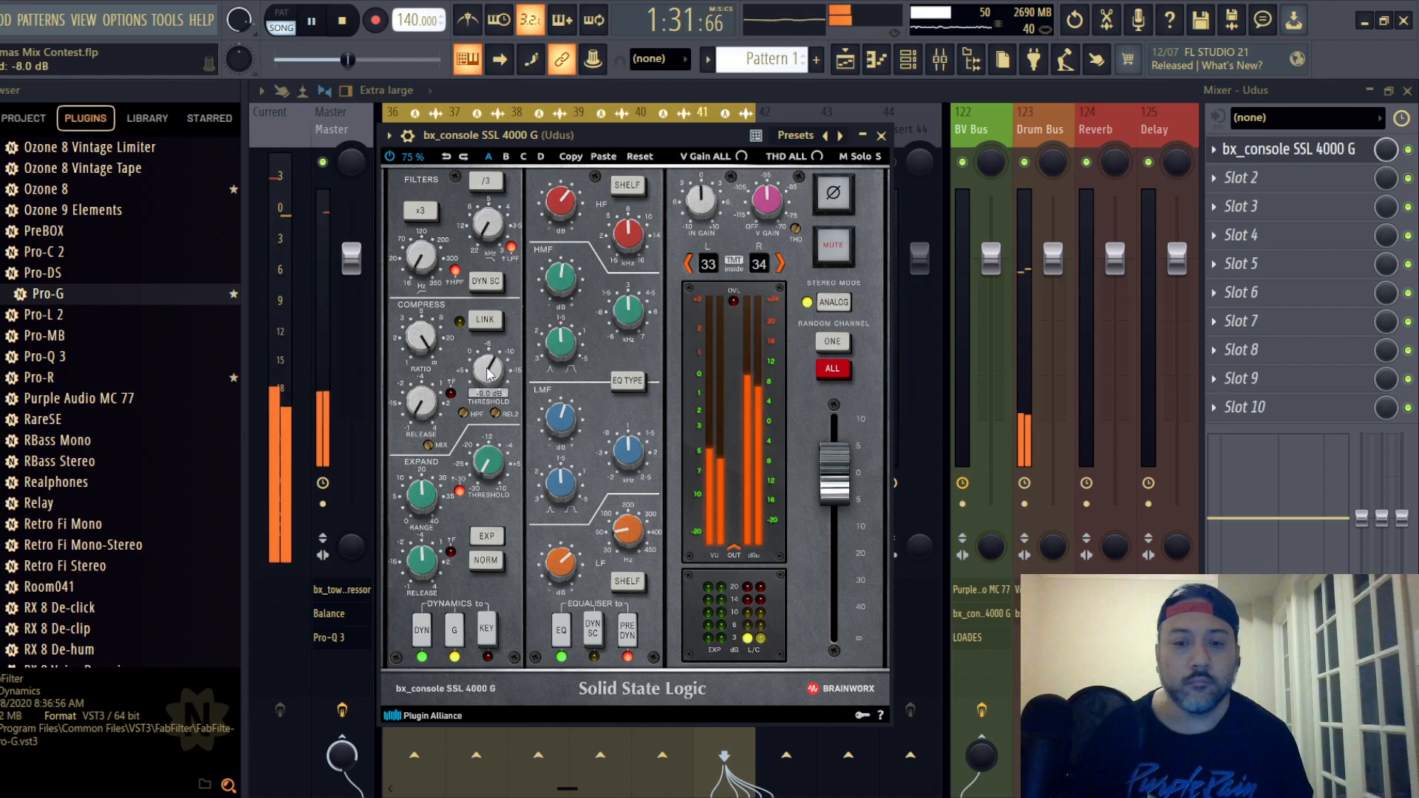
pyautogui.scroll(7, 487, 374)
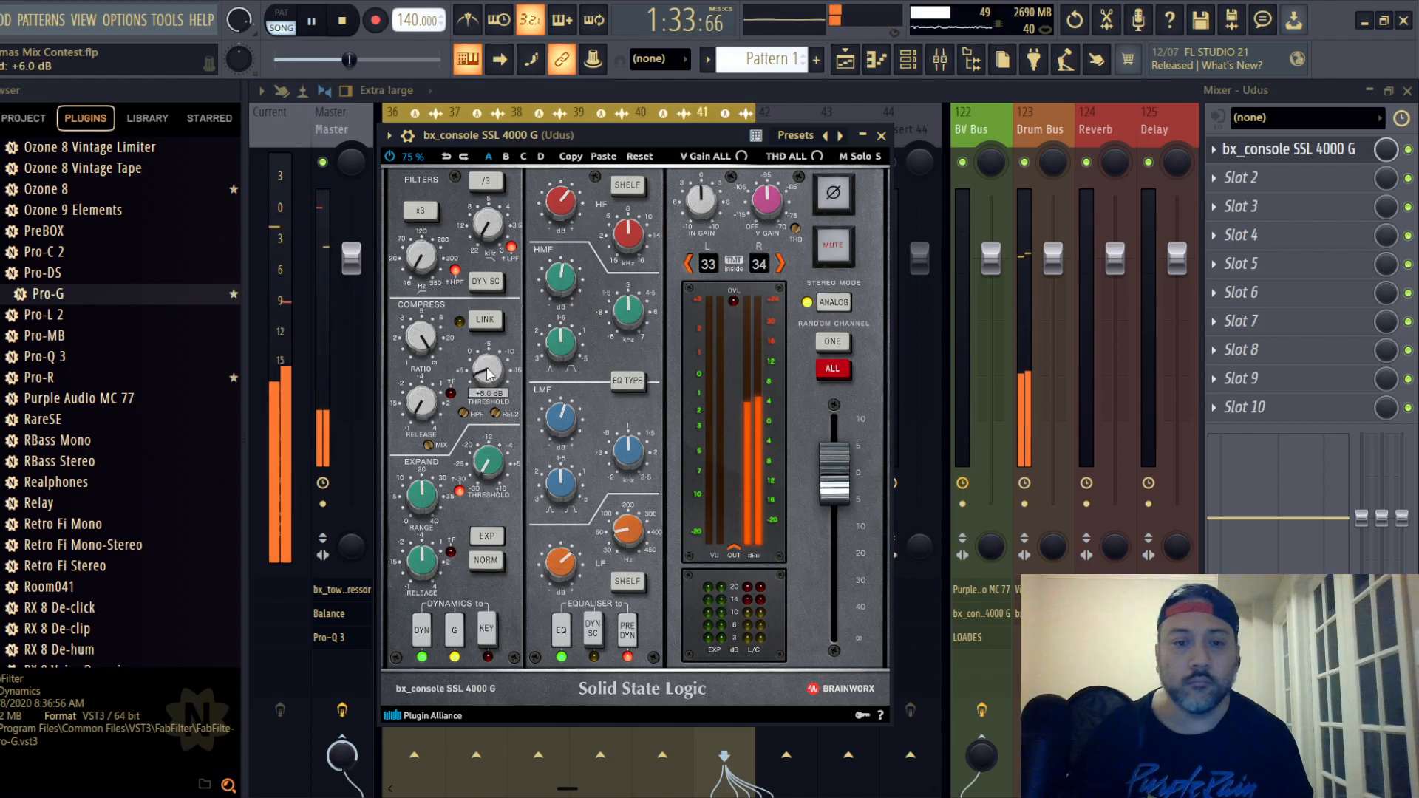
pyautogui.scroll(1, 488, 373)
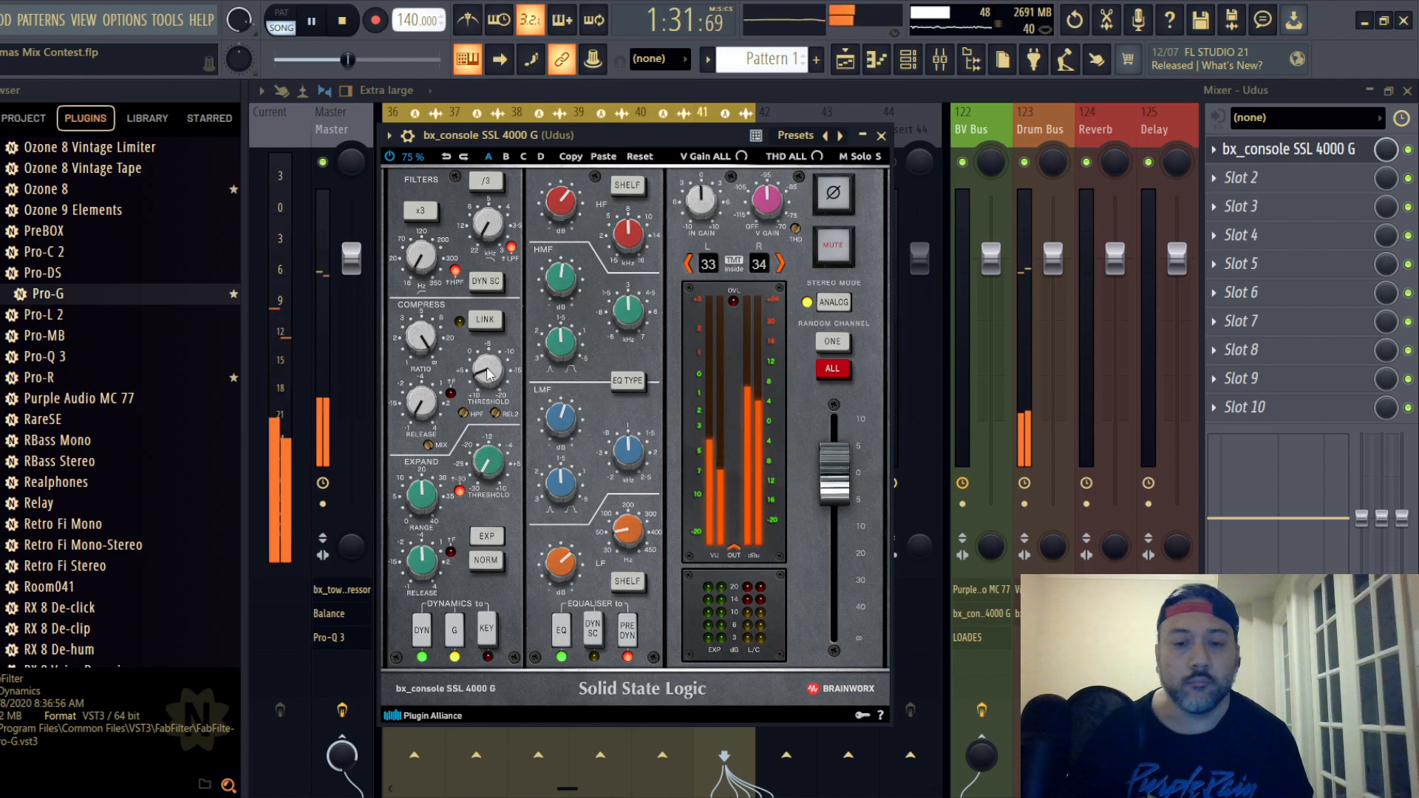
pyautogui.scroll(-6, 488, 374)
pyautogui.press('space')
pyautogui.scroll(-3, 488, 373)
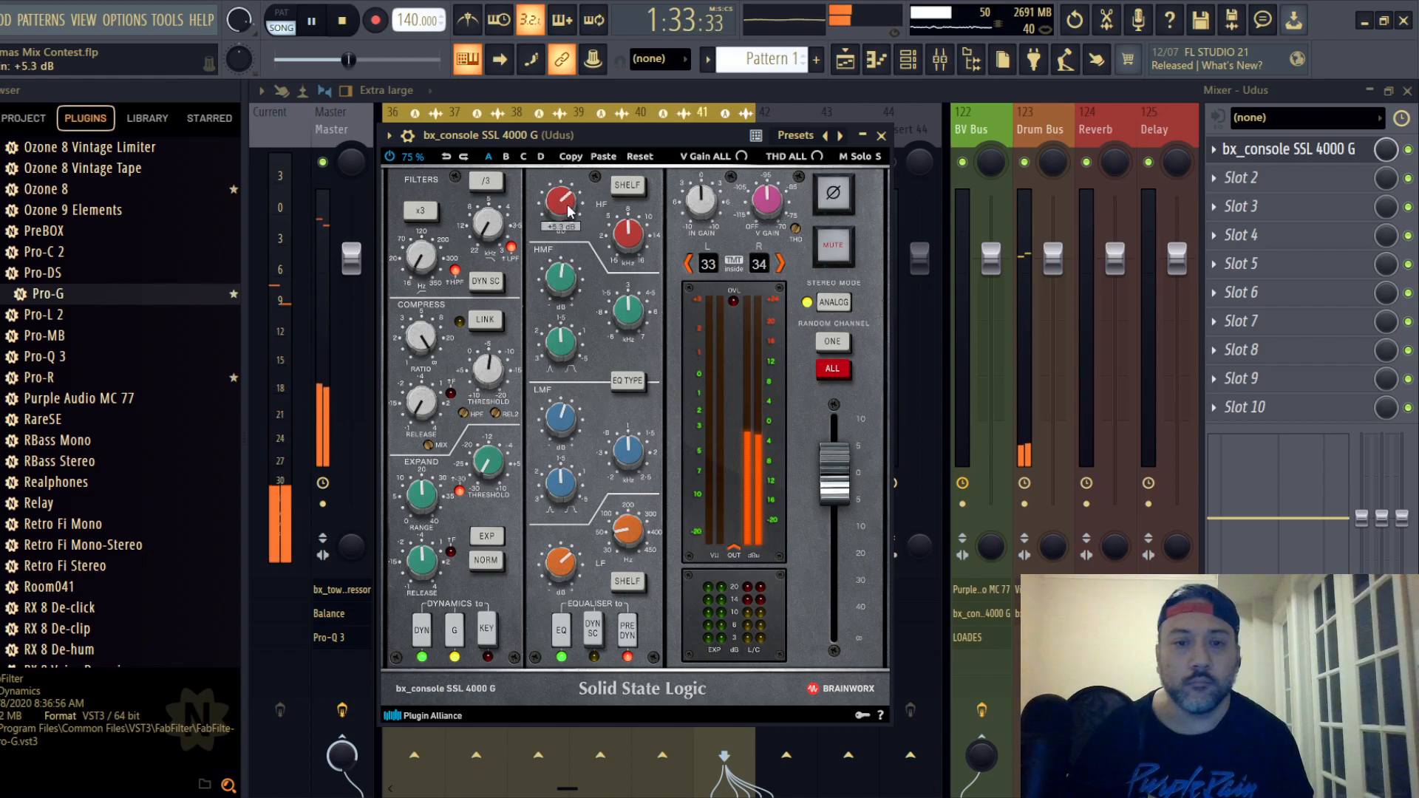
# - Raise Udus's HF gain, bring HMF gain to +1.3 dB, lower the strip's output fader, and close the strip
pyautogui.scroll(2, 569, 212)
pyautogui.scroll(1, 568, 282)
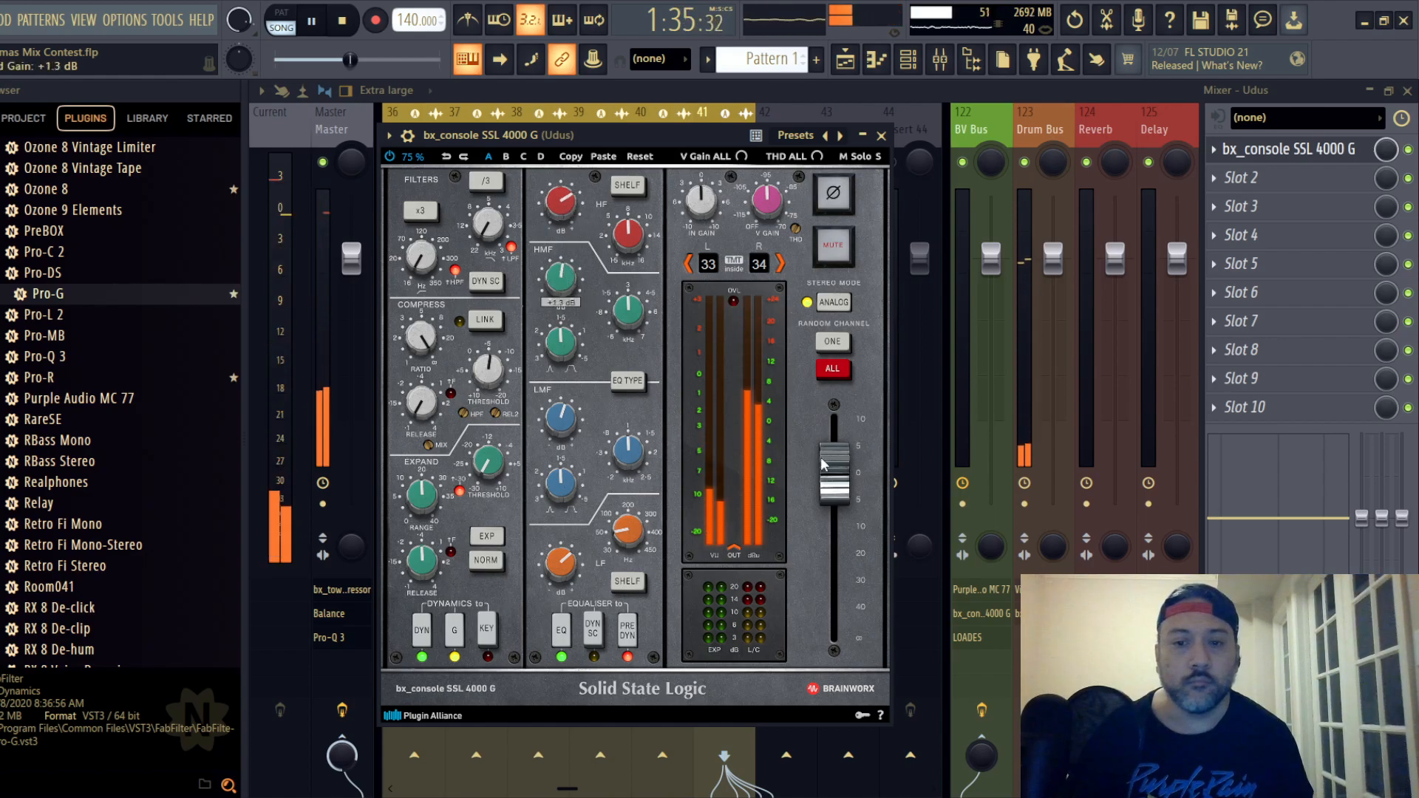
pyautogui.scroll(-3, 821, 461)
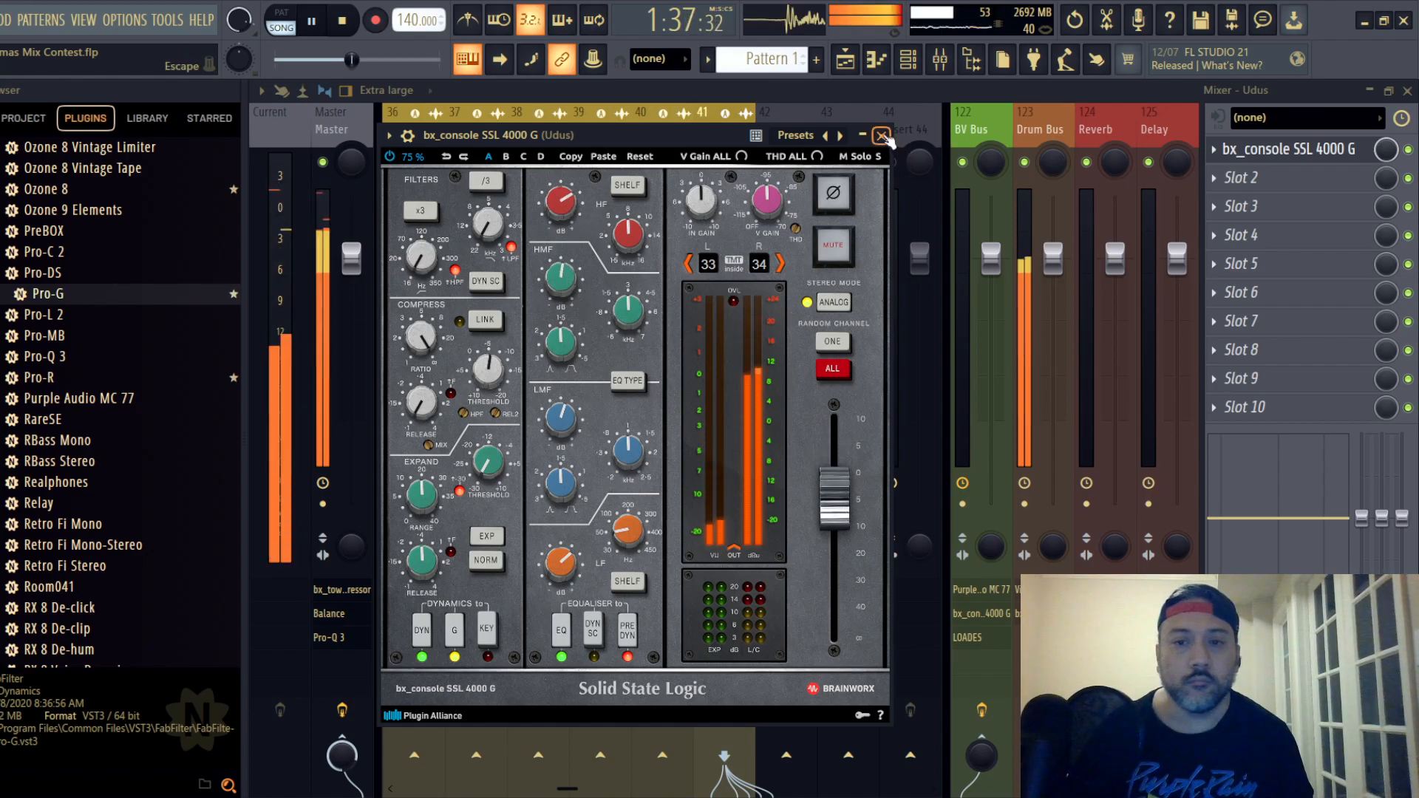
pyautogui.click(881, 136)
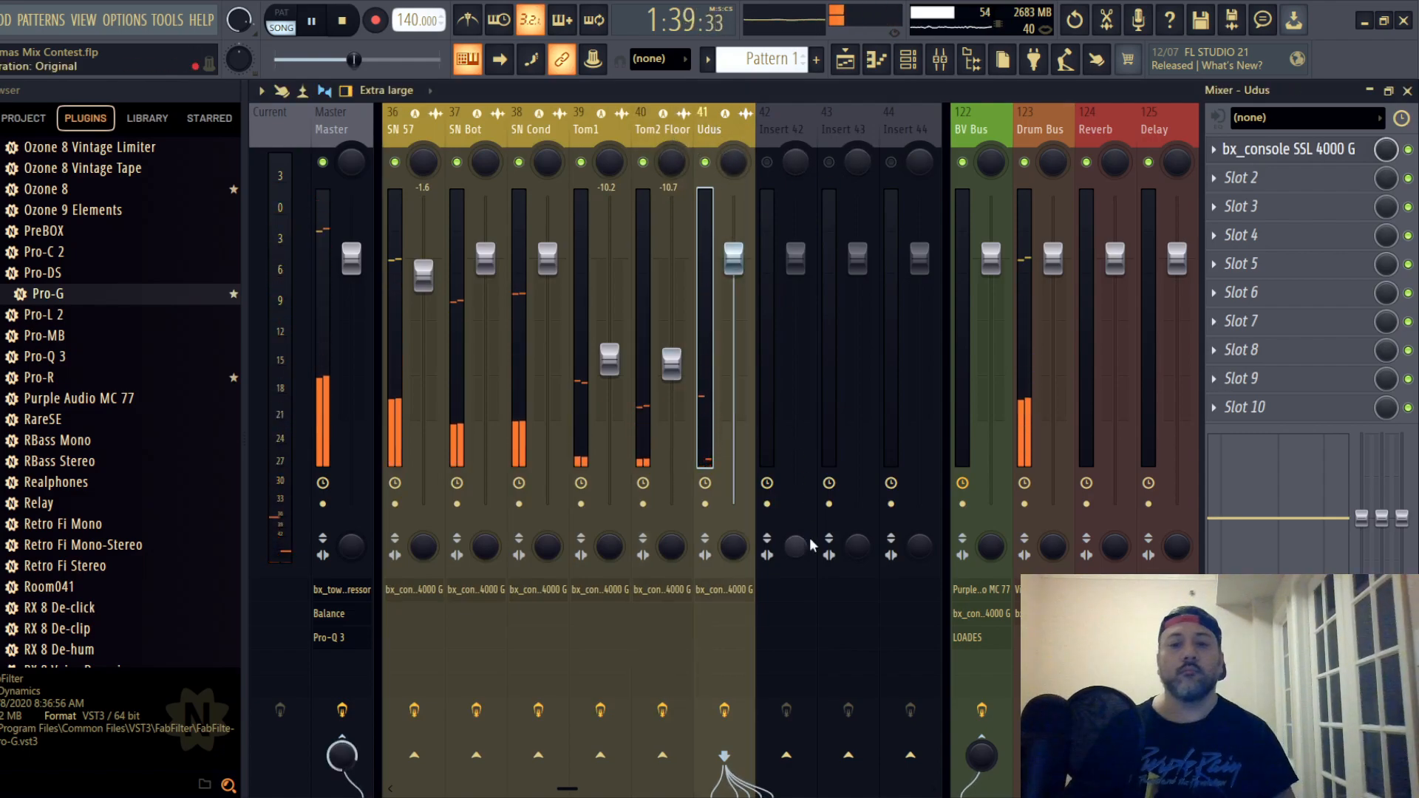
pyautogui.press('space')
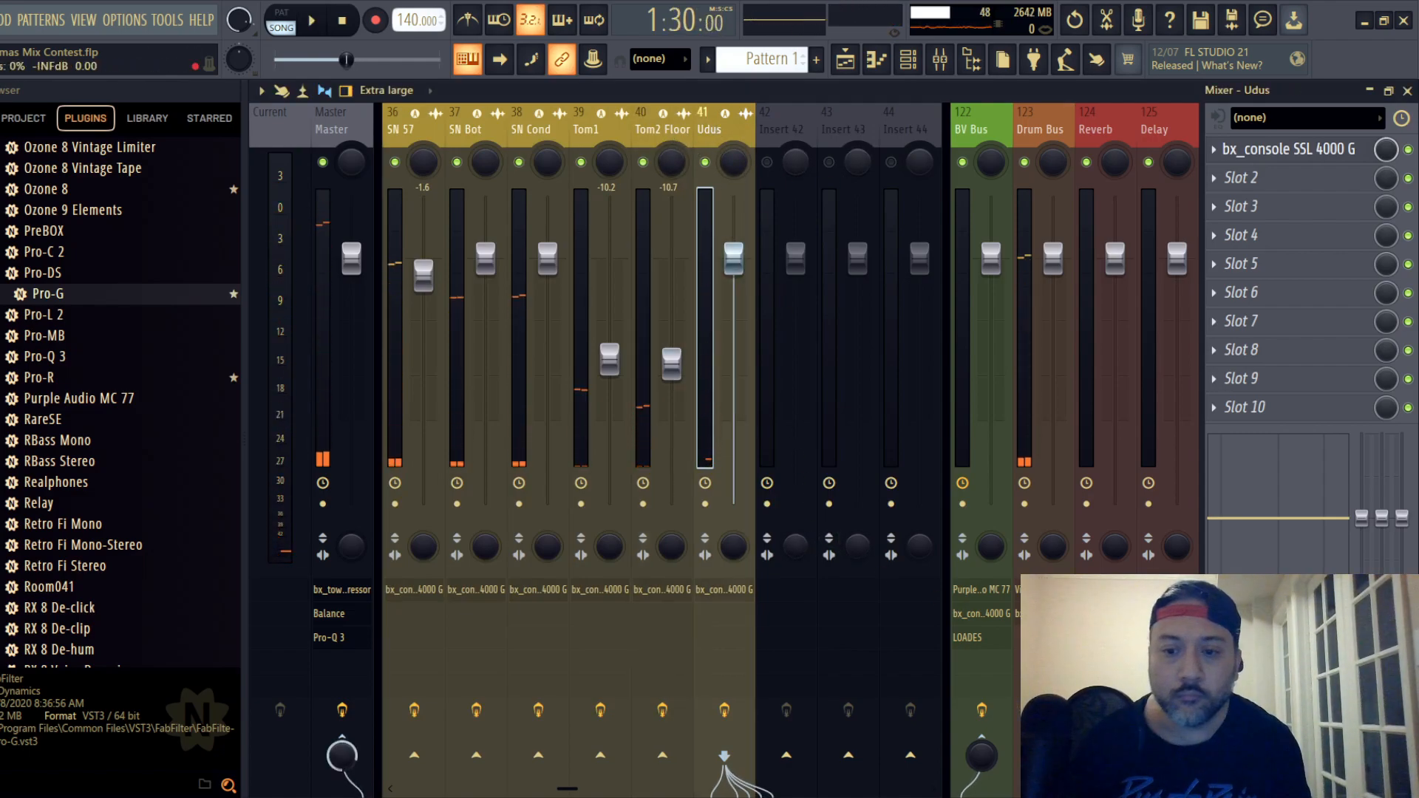
# - Resume playback, raise the FG-Stress input in the Drum Bus's Virtual Mix Rack, and close the rack
pyautogui.press('space')
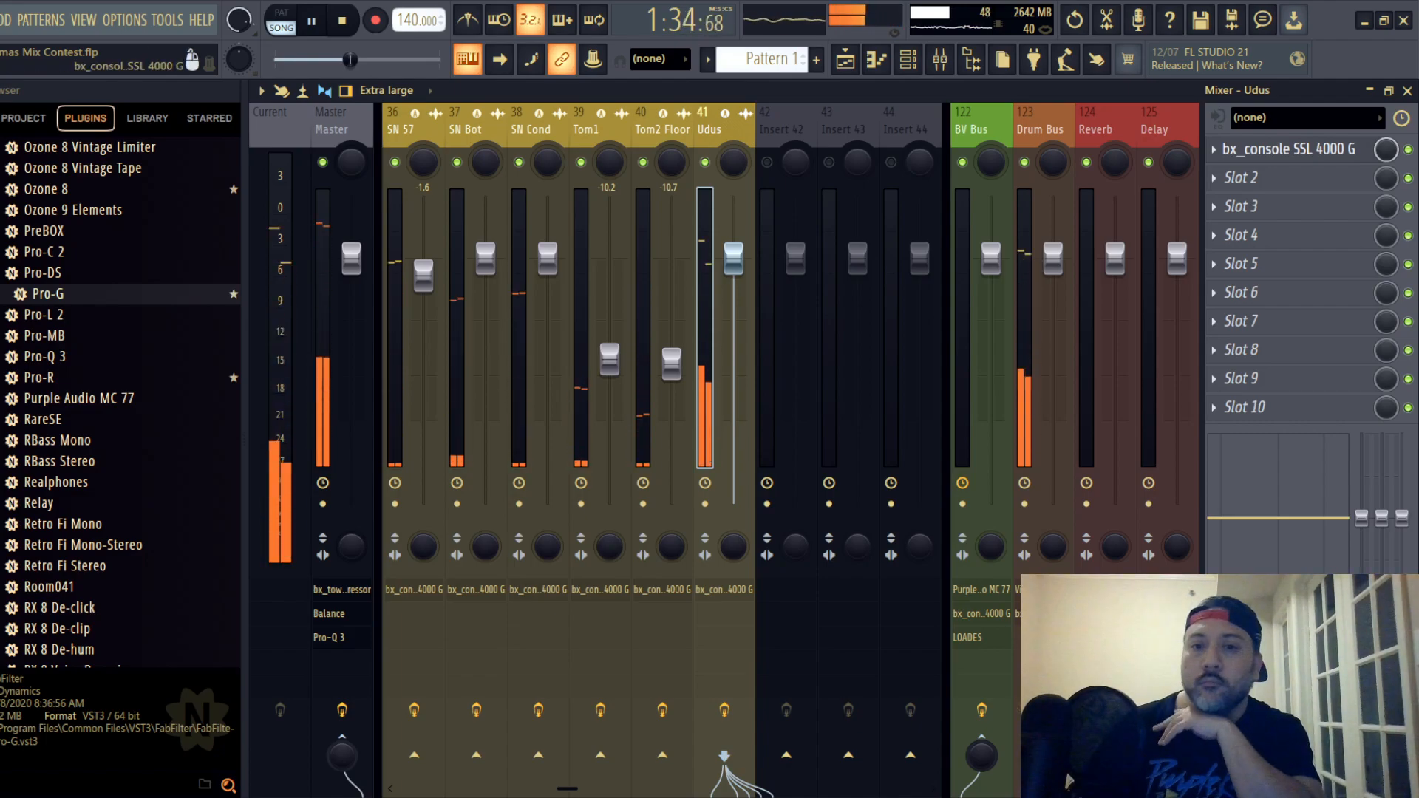
pyautogui.click(1041, 129)
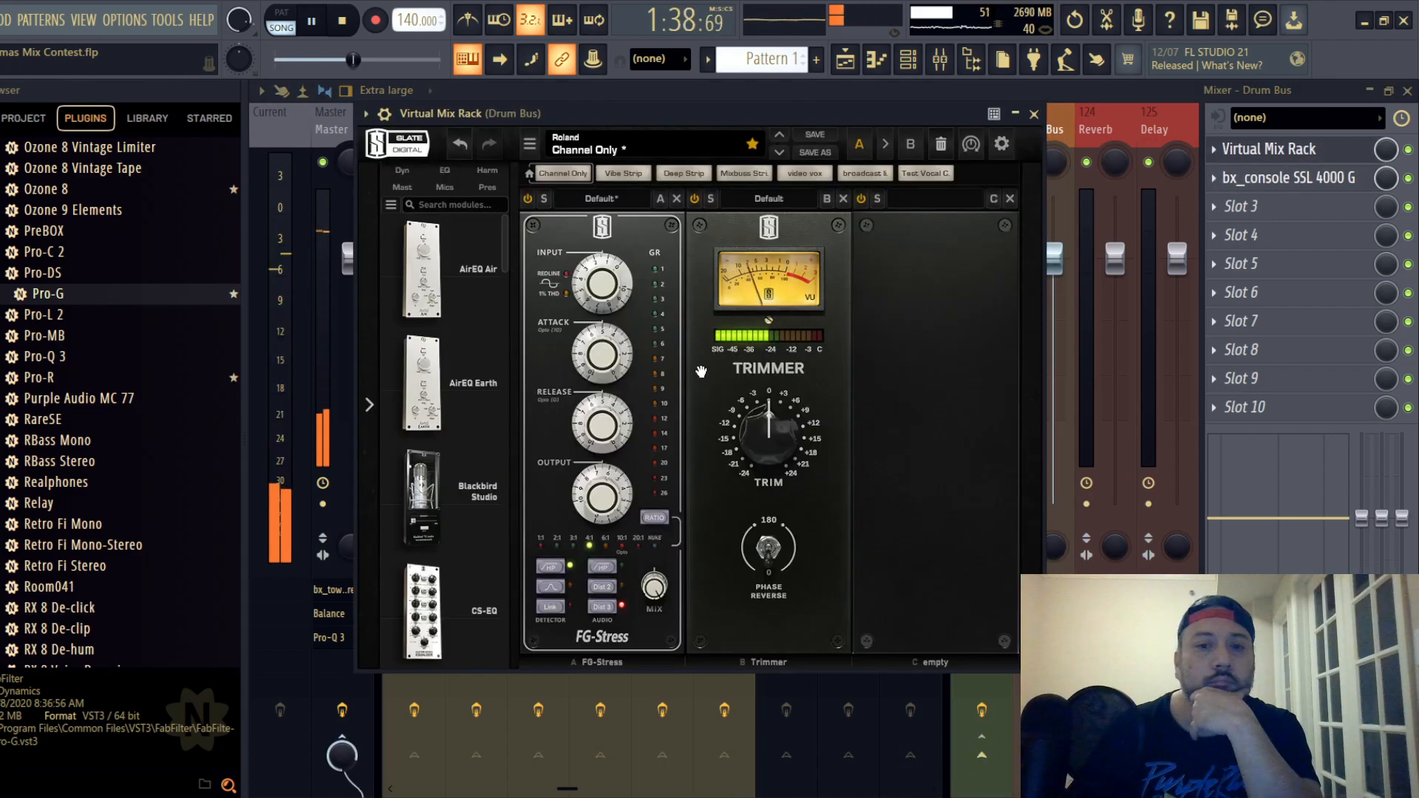
pyautogui.moveTo(601, 278)
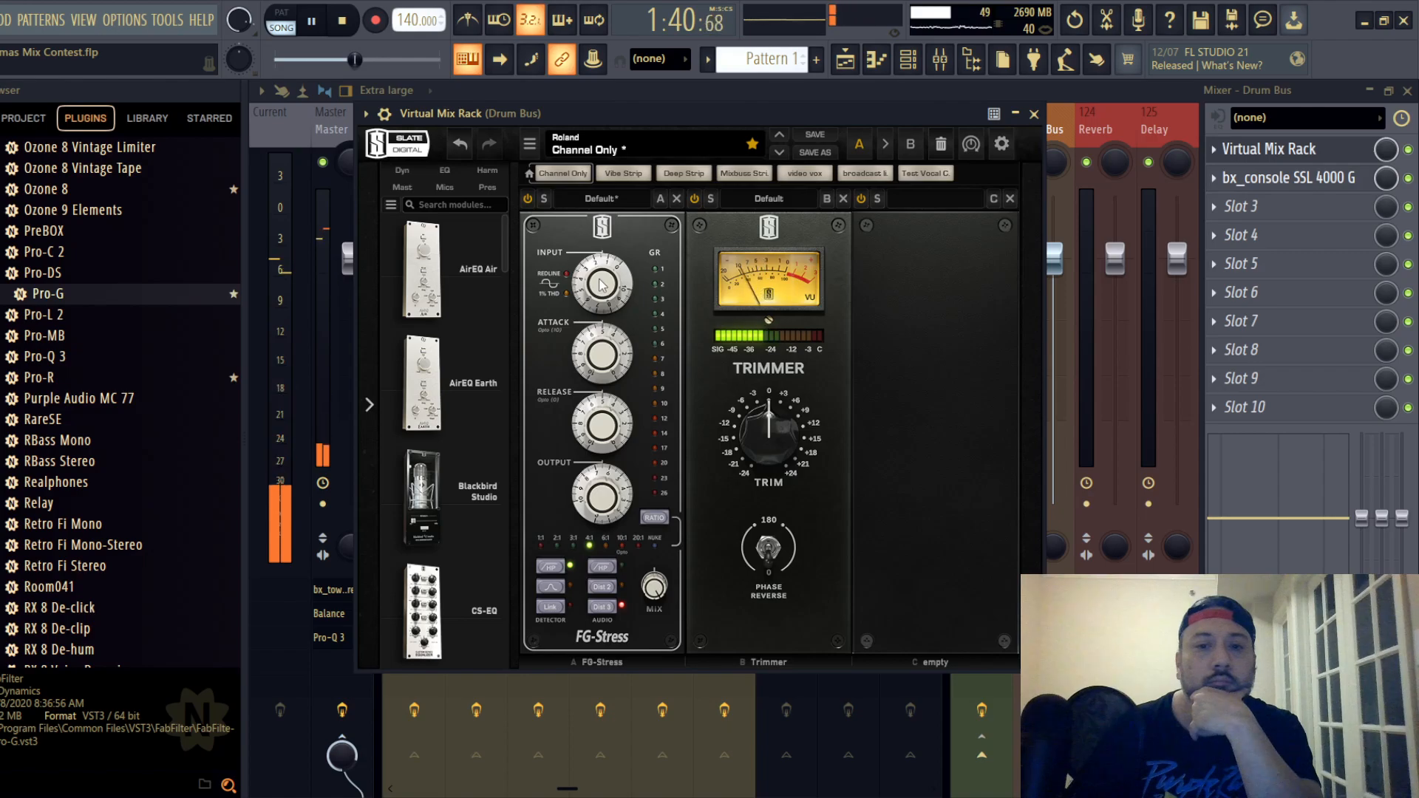
pyautogui.scroll(1, 604, 281)
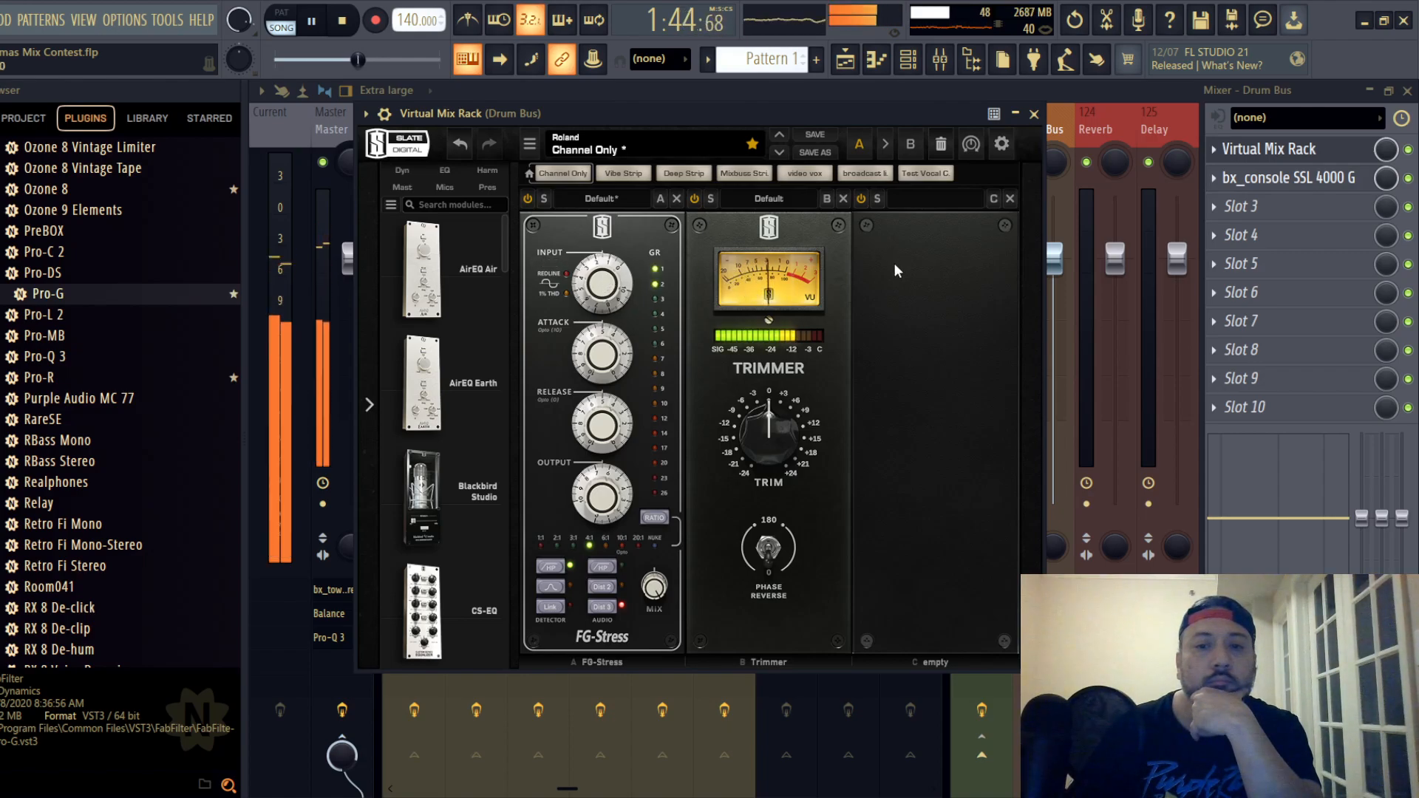
pyautogui.click(1033, 114)
# - Open the Drum Bus's SSL strip, fine-tune its HF gain, boost LMF, and close the strip
pyautogui.click(1212, 179)
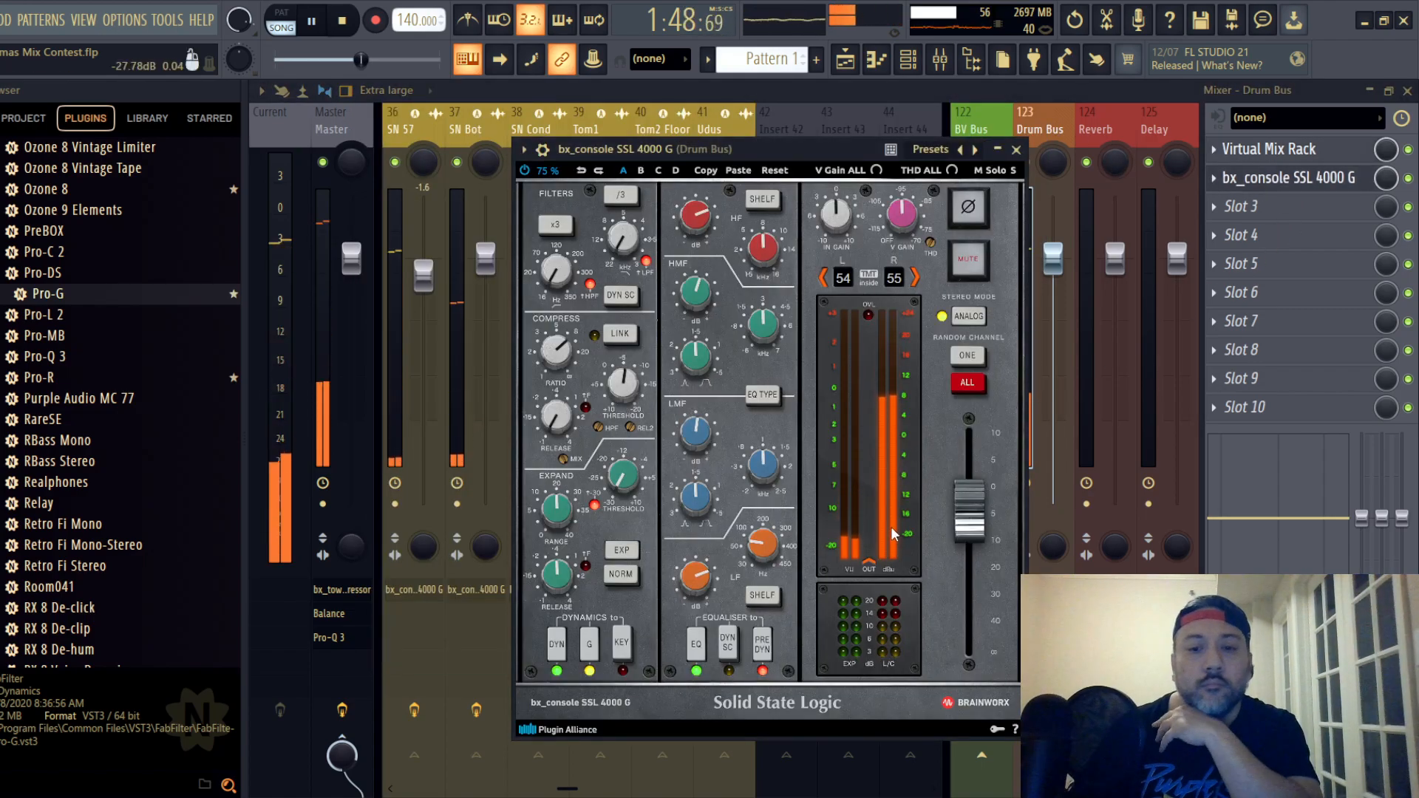
pyautogui.click(695, 224)
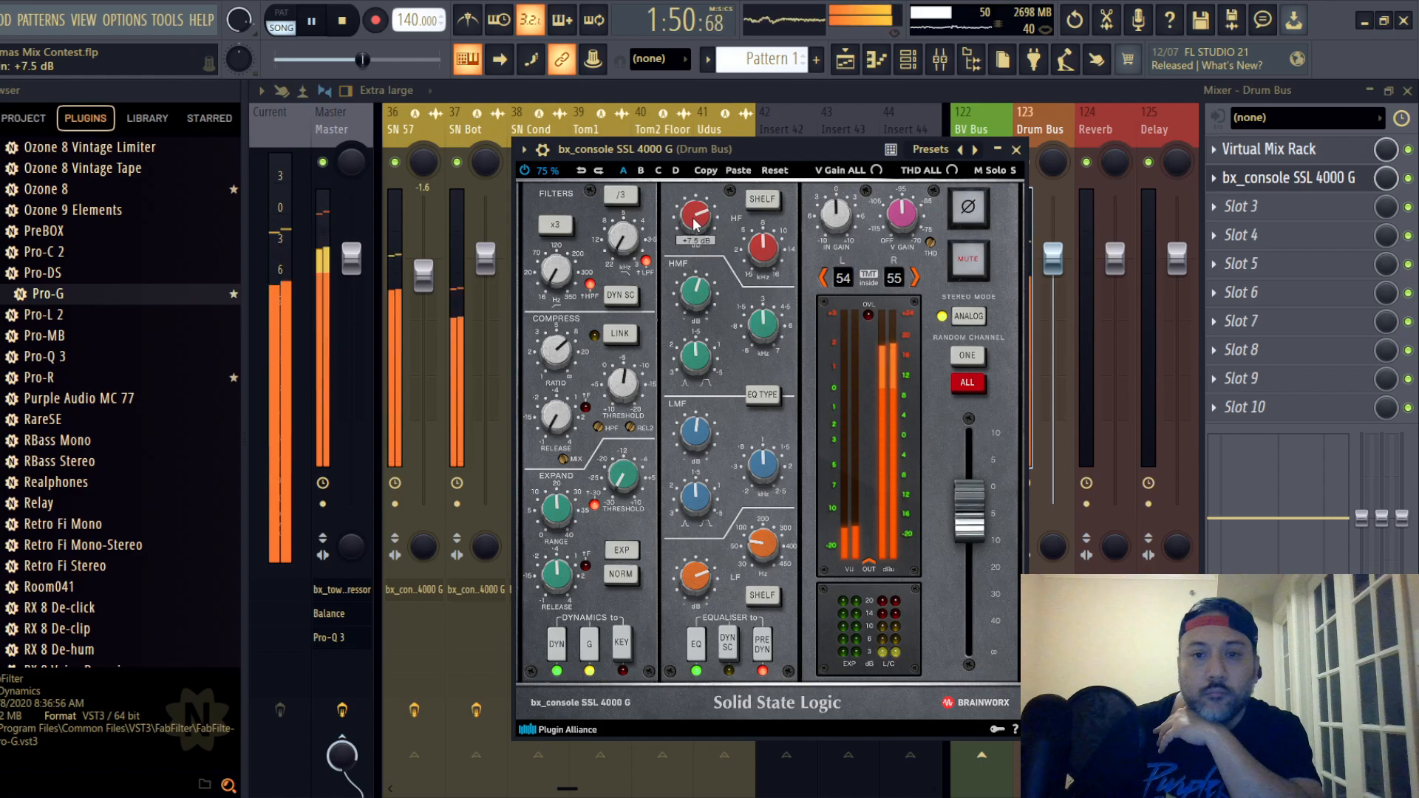
pyautogui.scroll(-2, 693, 303)
pyautogui.scroll(1, 699, 437)
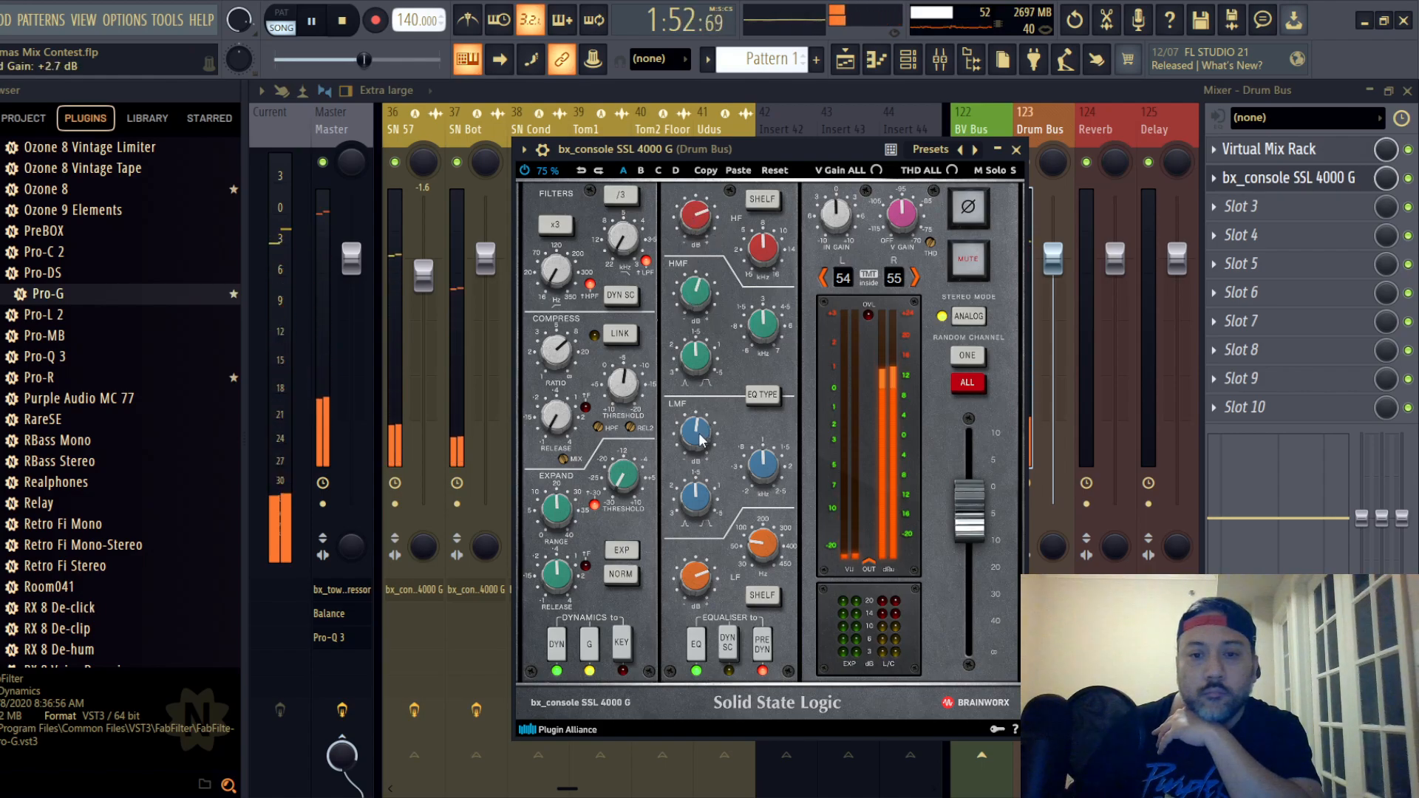
pyautogui.scroll(1, 703, 589)
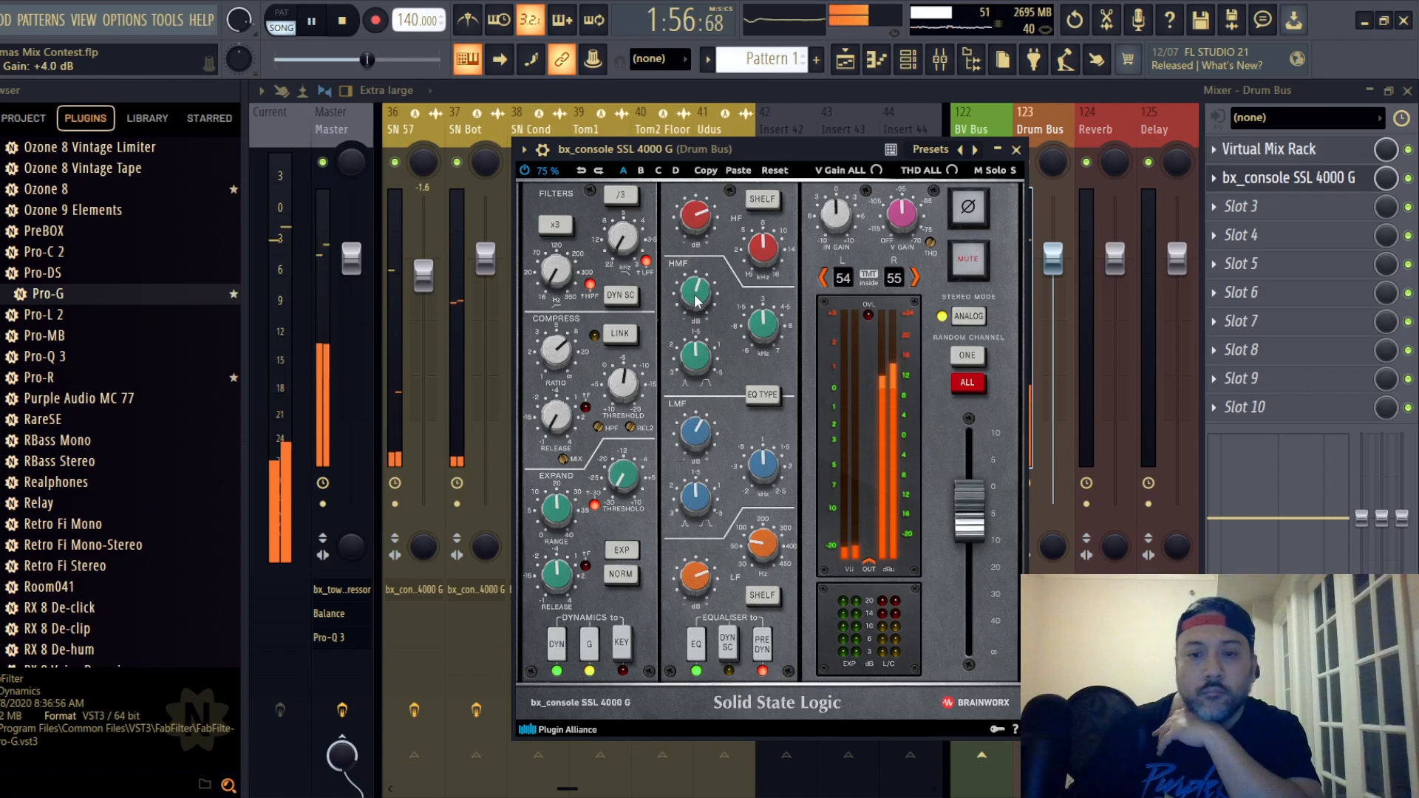
pyautogui.click(1016, 150)
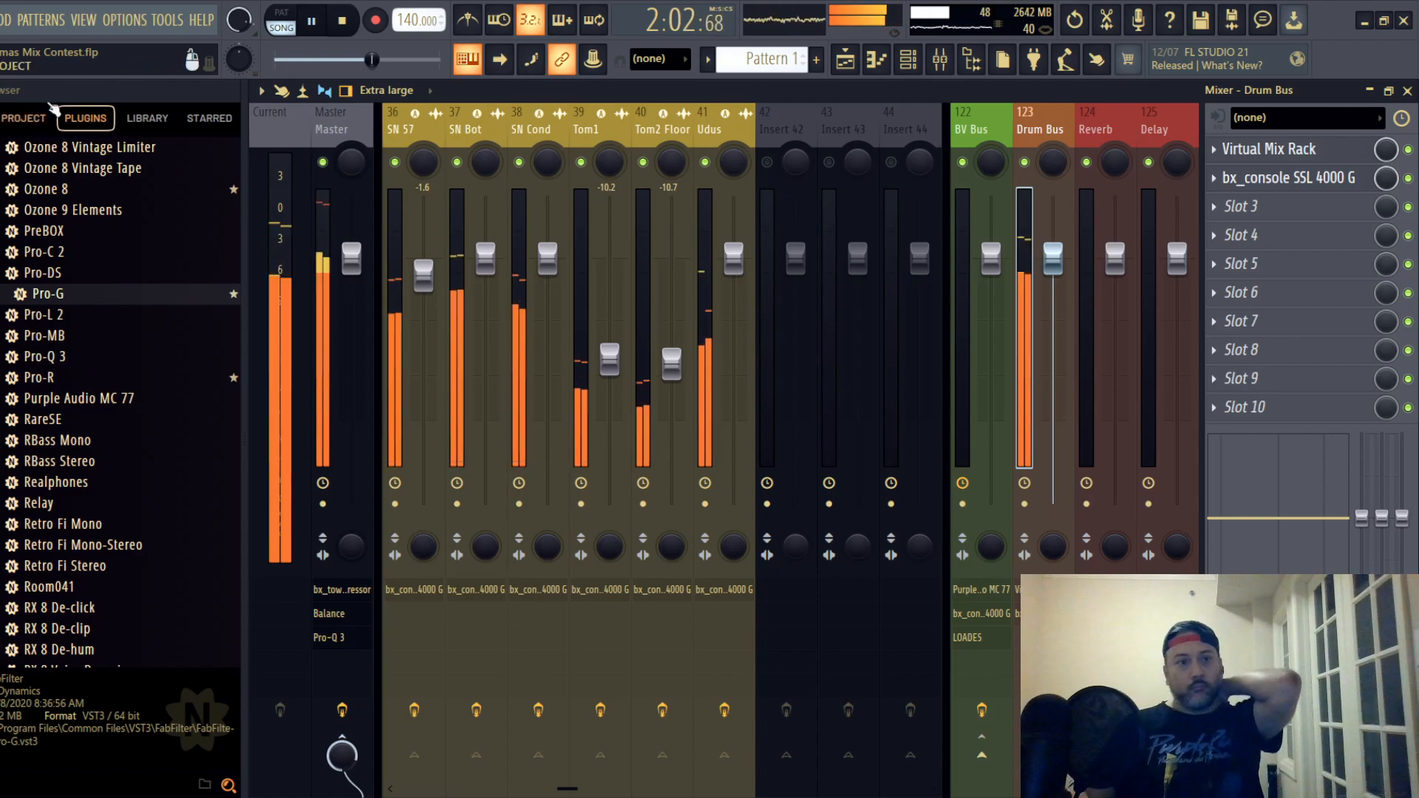
# - Save the project and unmute the Cymbal OD 67 mixer track
pyautogui.click(1, 20)
pyautogui.click(1, 103)
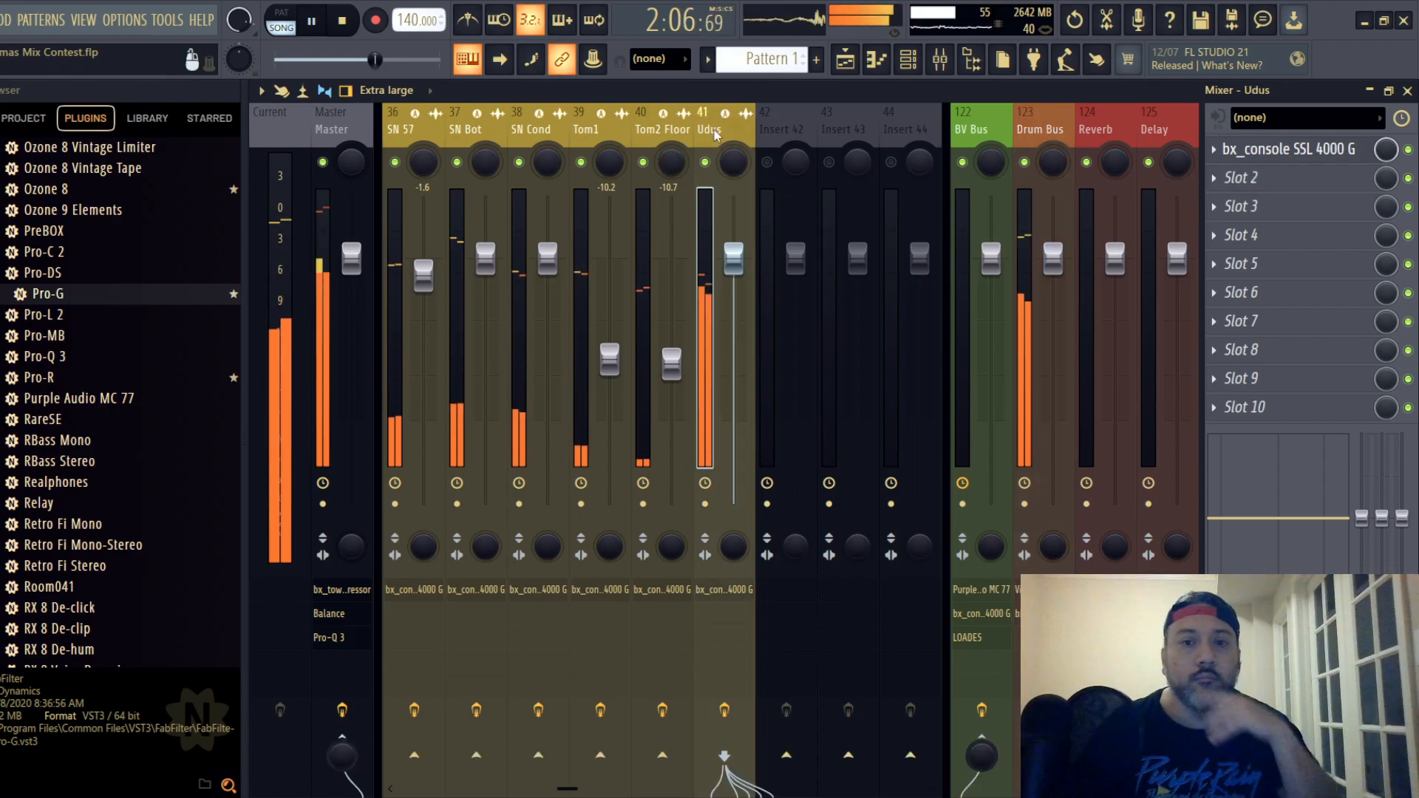
pyautogui.scroll(7, 716, 130)
pyautogui.click(666, 130)
pyautogui.scroll(20, 495, 131)
pyautogui.click(469, 130)
pyautogui.moveTo(527, 130); pyautogui.dragTo(721, 131)
pyautogui.click(705, 162)
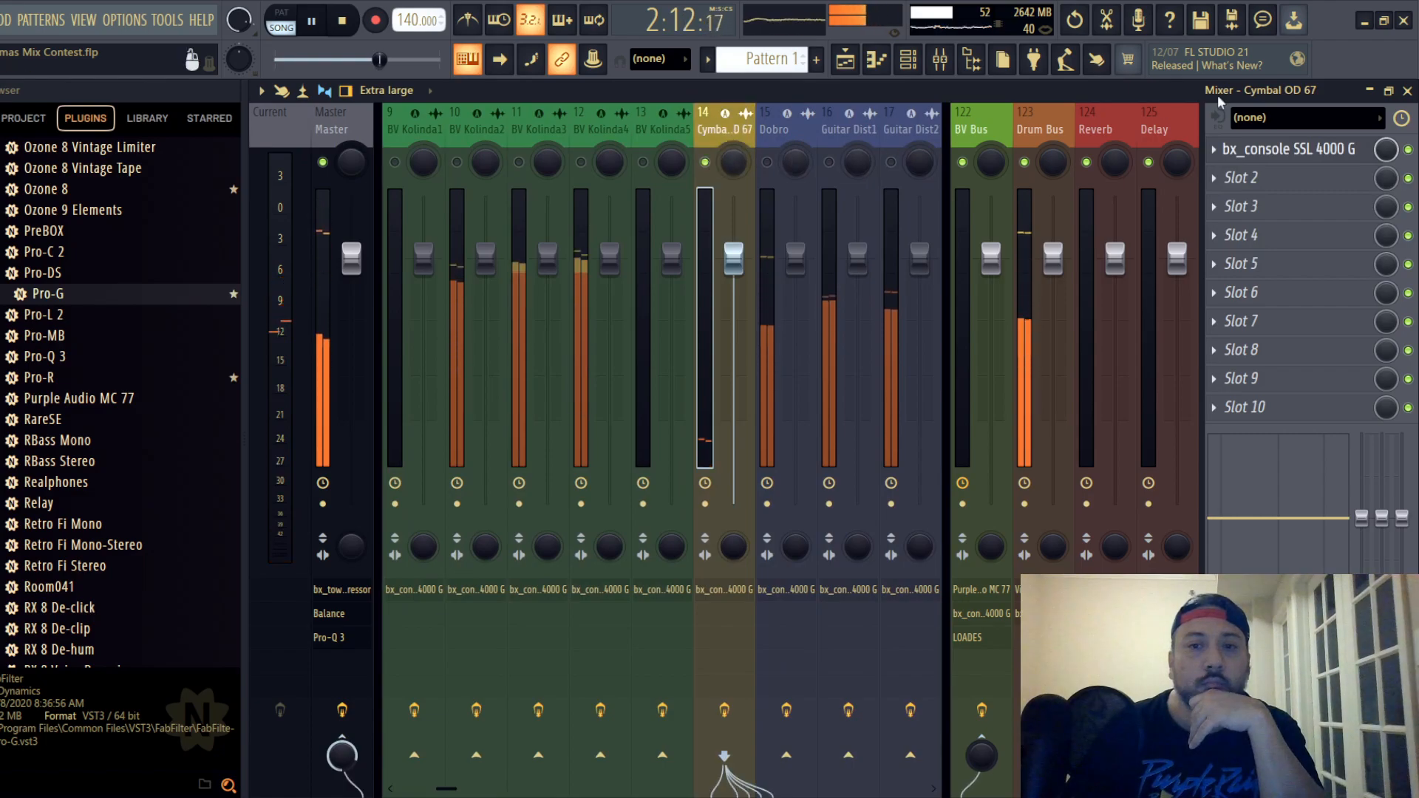
# - Locate the Cymbal OD 67 clip in the playlist and restart playback at about bar 34
pyautogui.click(1406, 91)
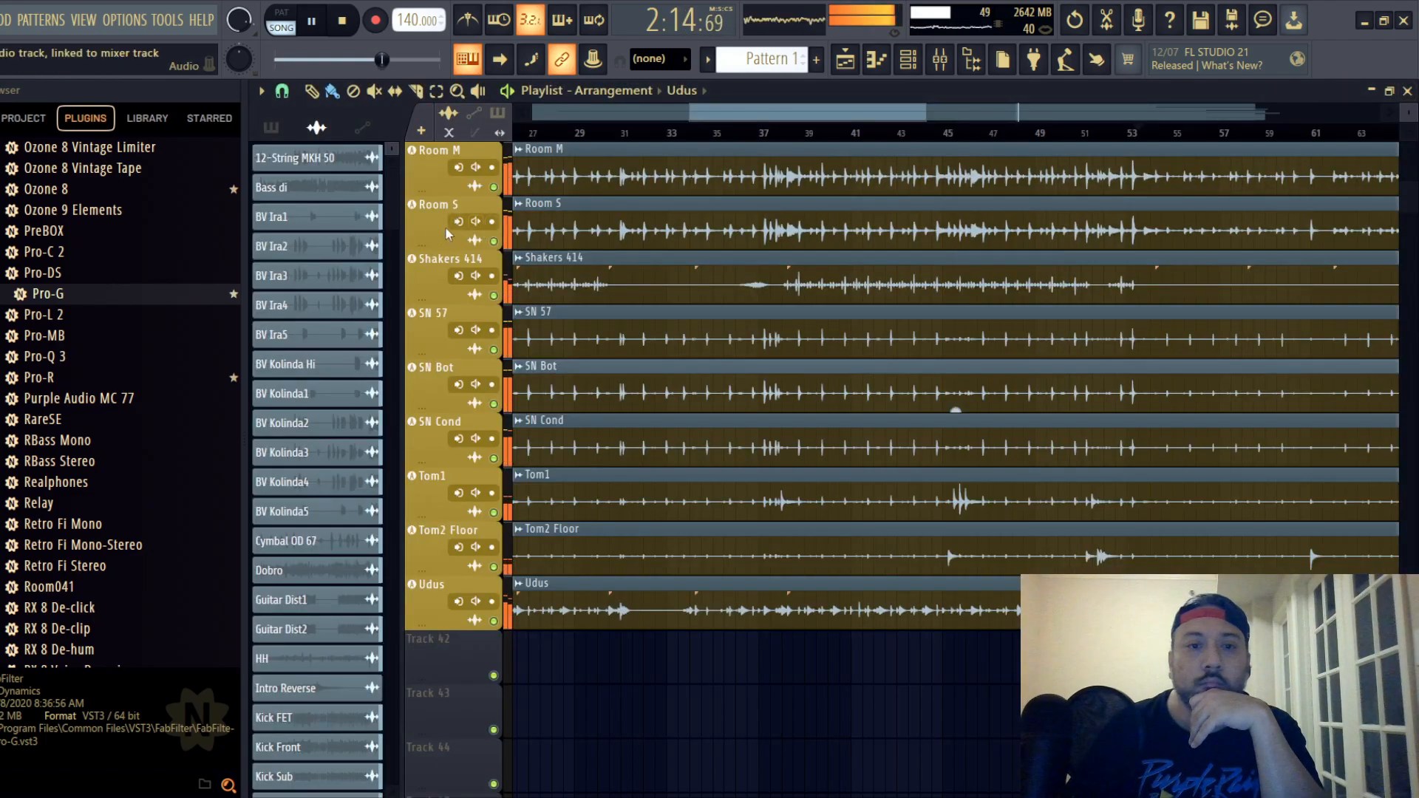
pyautogui.scroll(5, 421, 229)
pyautogui.scroll(6, 422, 227)
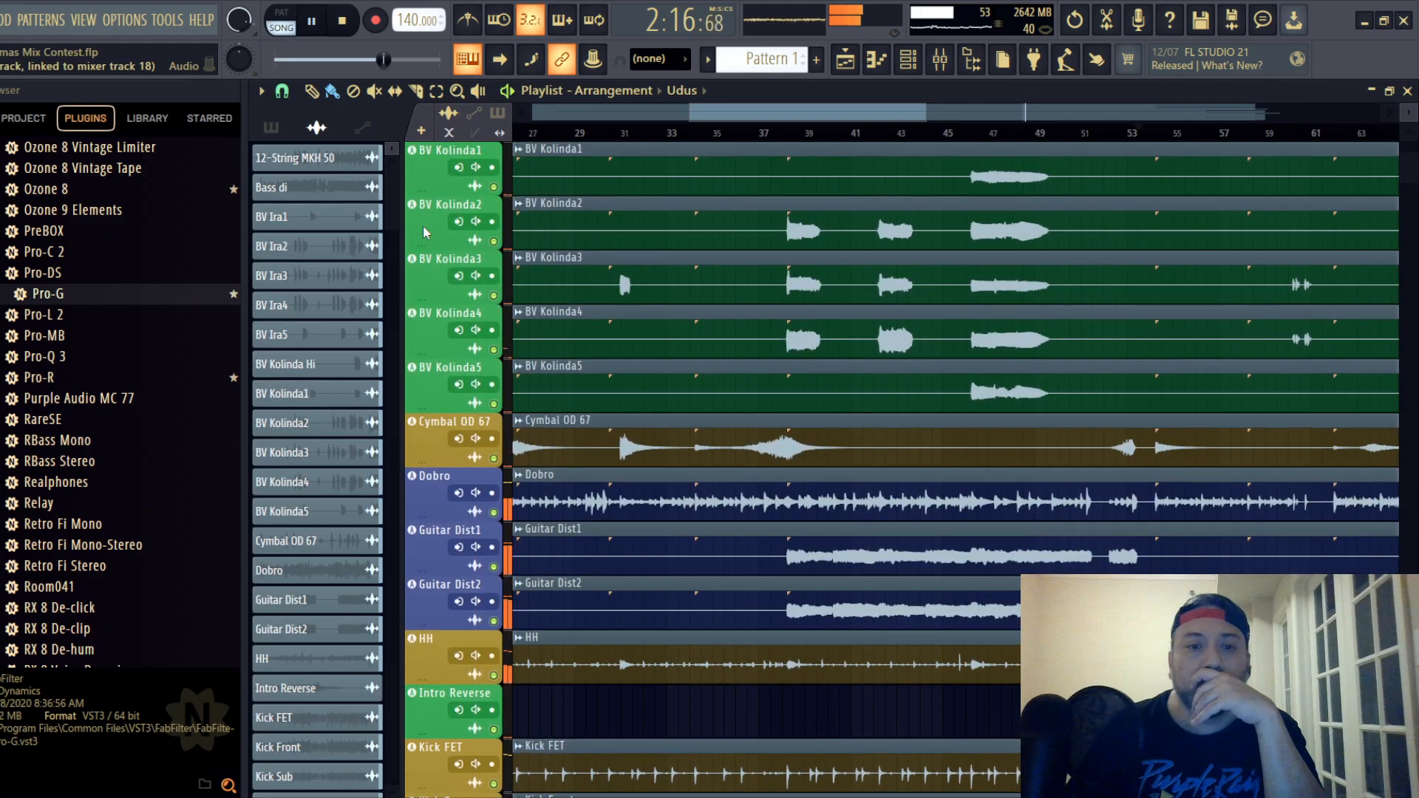
pyautogui.click(715, 135)
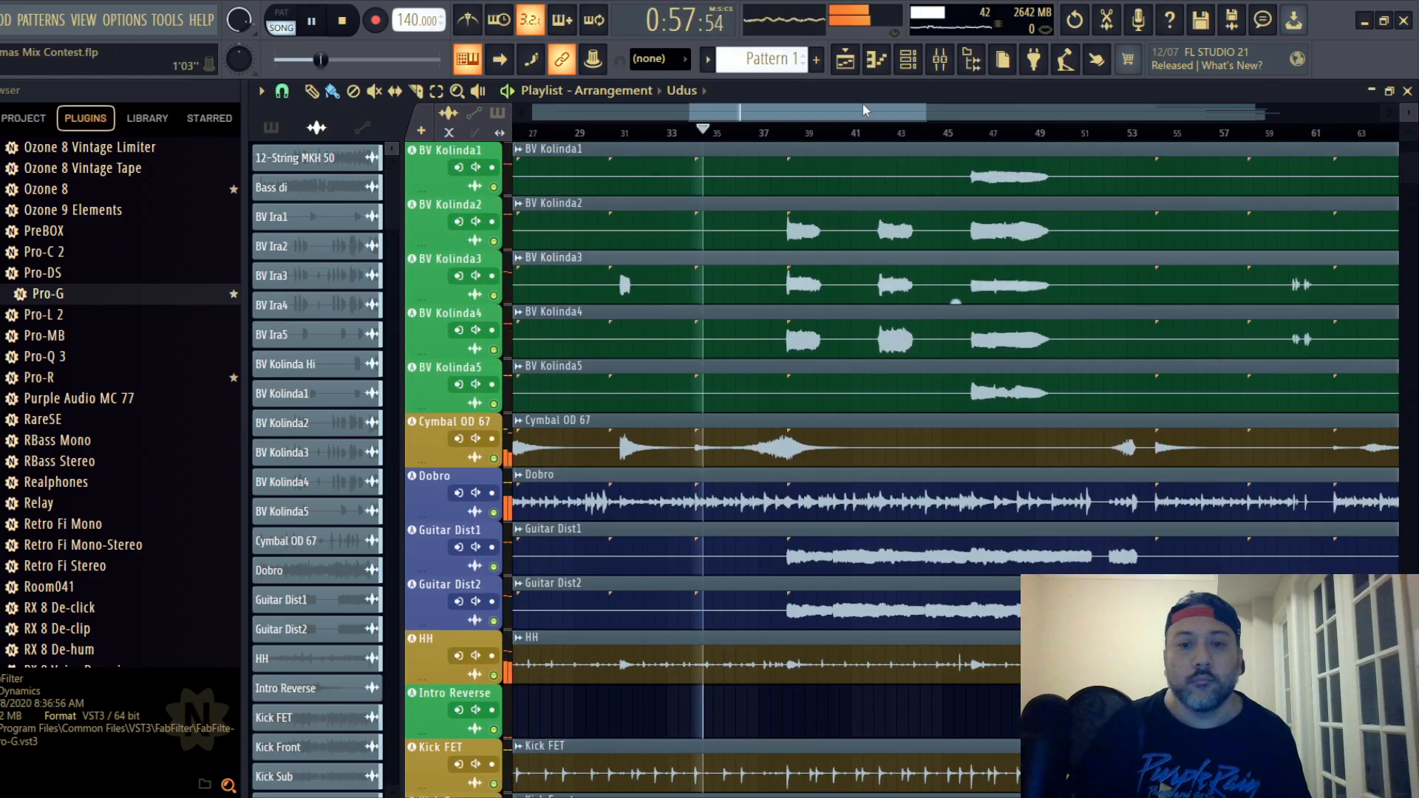
# - Lower the Cymbal OD 67 track's mixer fader and open its SSL strip
pyautogui.click(939, 58)
pyautogui.moveTo(733, 255); pyautogui.dragTo(733, 390)
pyautogui.scroll(1, 714, 122)
pyautogui.click(714, 122)
pyautogui.click(1256, 149)
pyautogui.moveTo(659, 304); pyautogui.dragTo(717, 126)
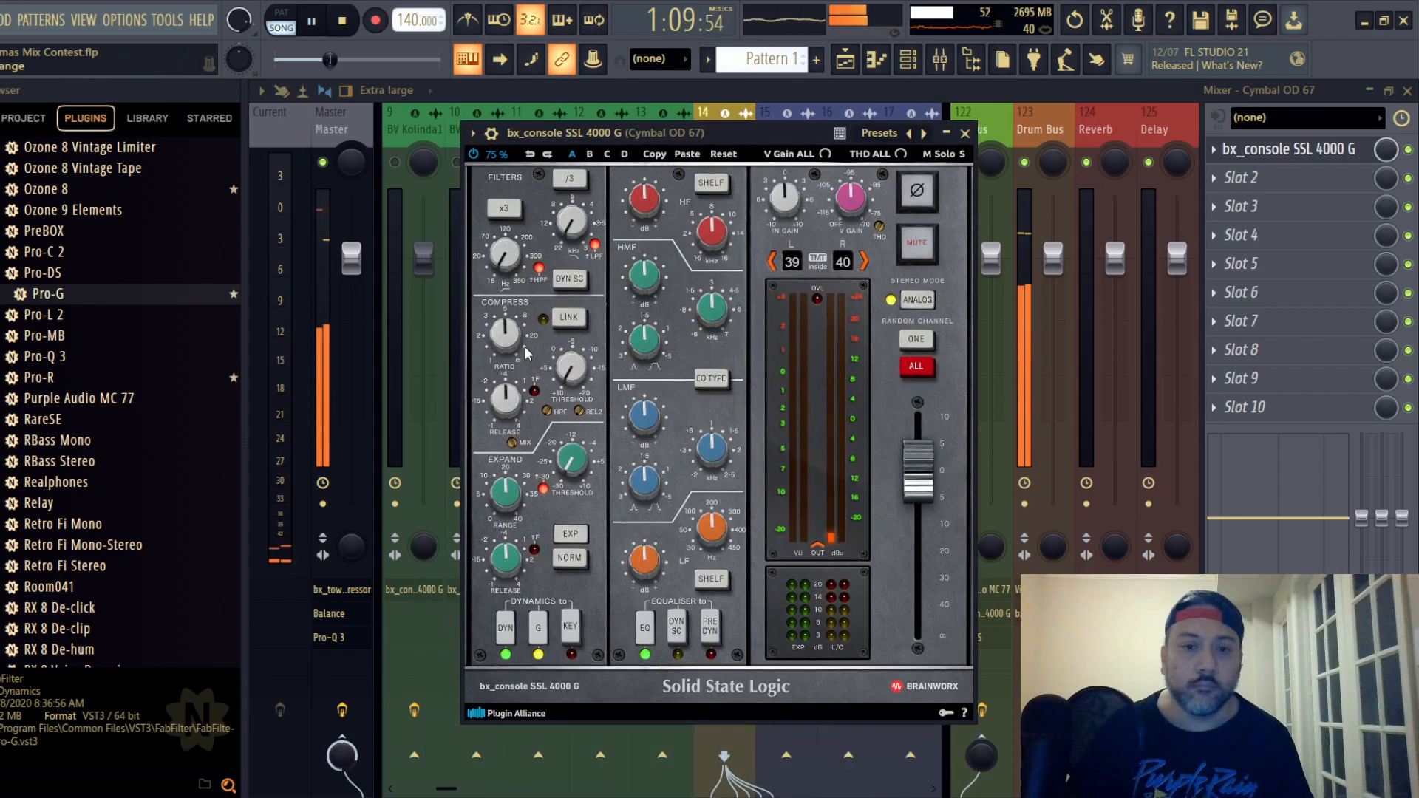
# - Raise Cymbal OD 67's compressor ratio, set release to 0.10 s and threshold to about -9.0 dB, and place EQ before dynamics
pyautogui.scroll(3, 508, 339)
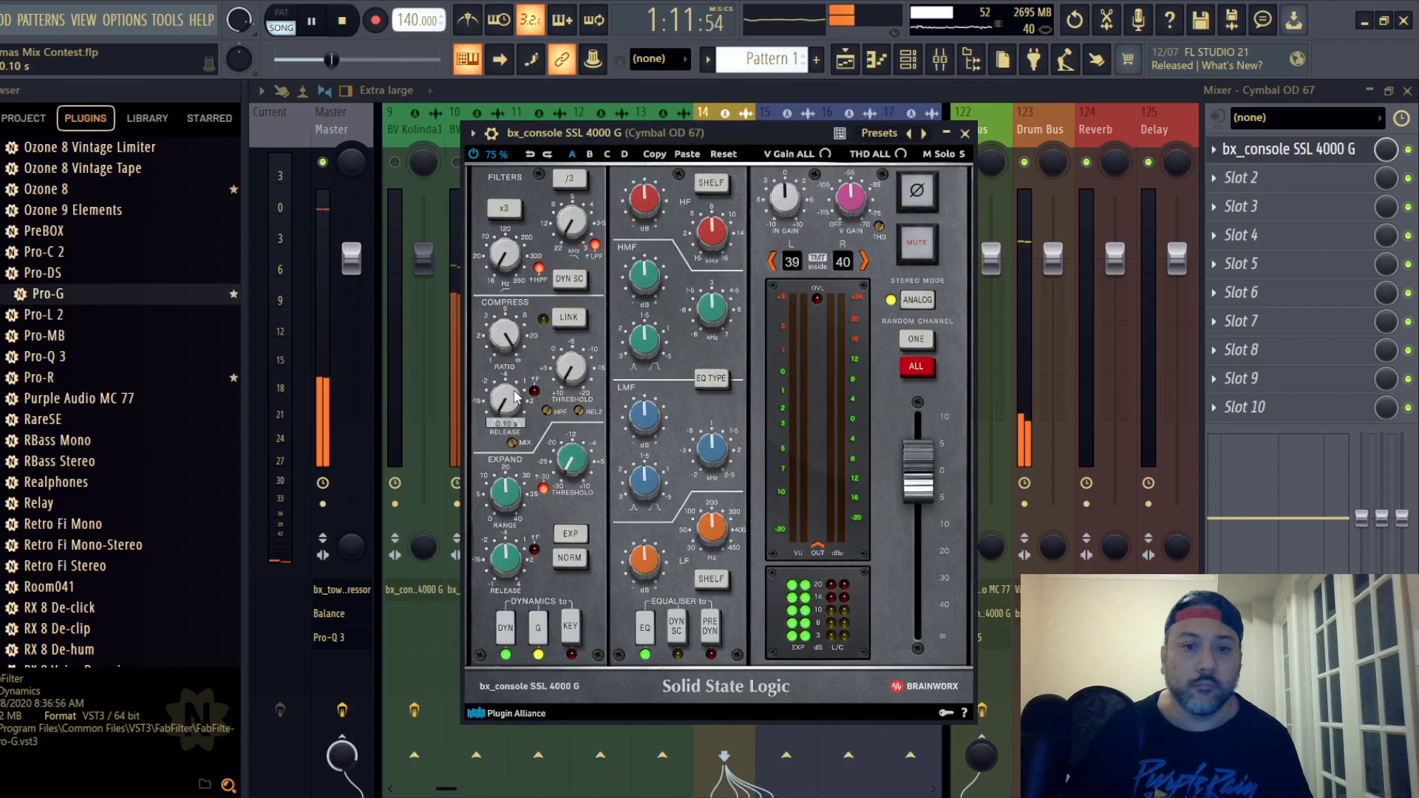
pyautogui.scroll(4, 580, 373)
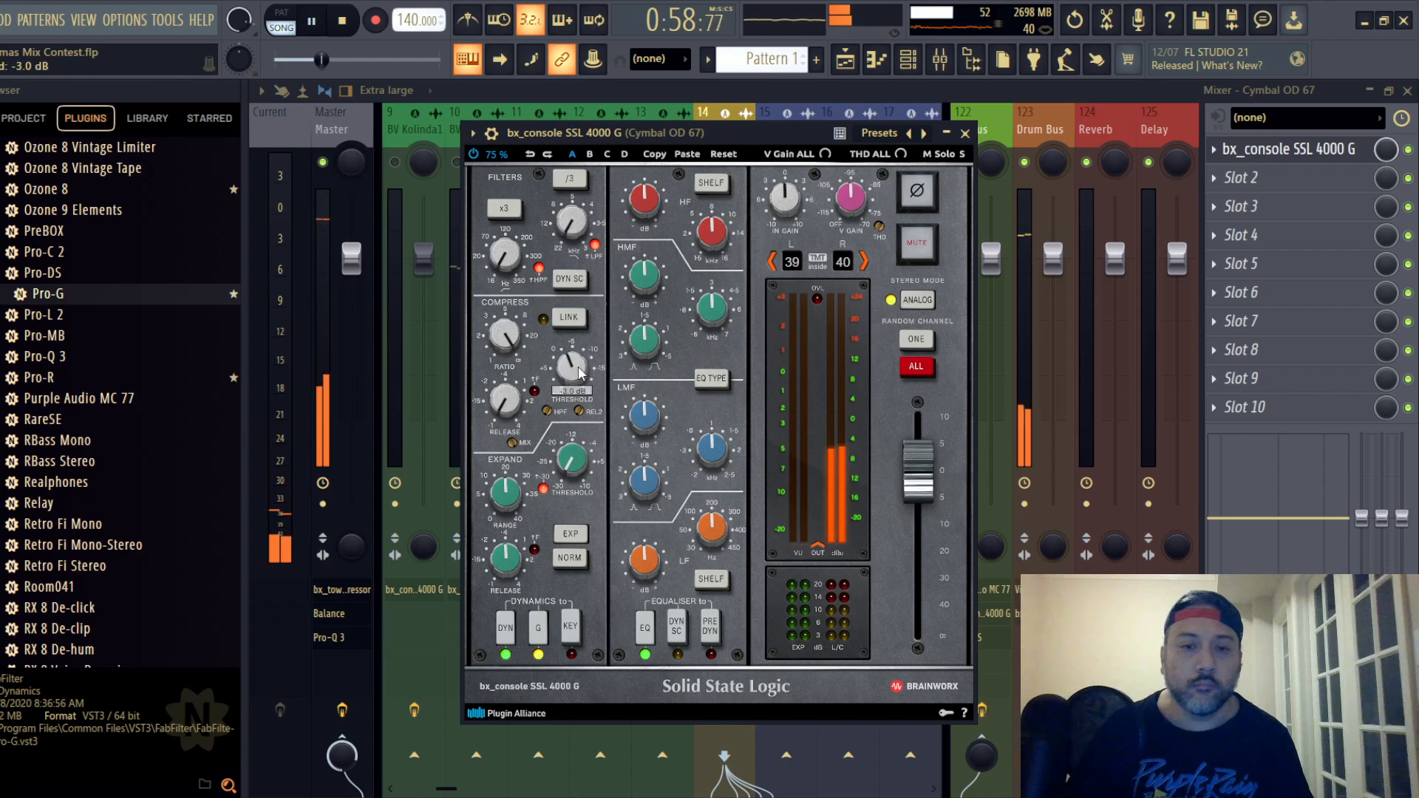
pyautogui.scroll(3, 580, 373)
pyautogui.scroll(2, 579, 369)
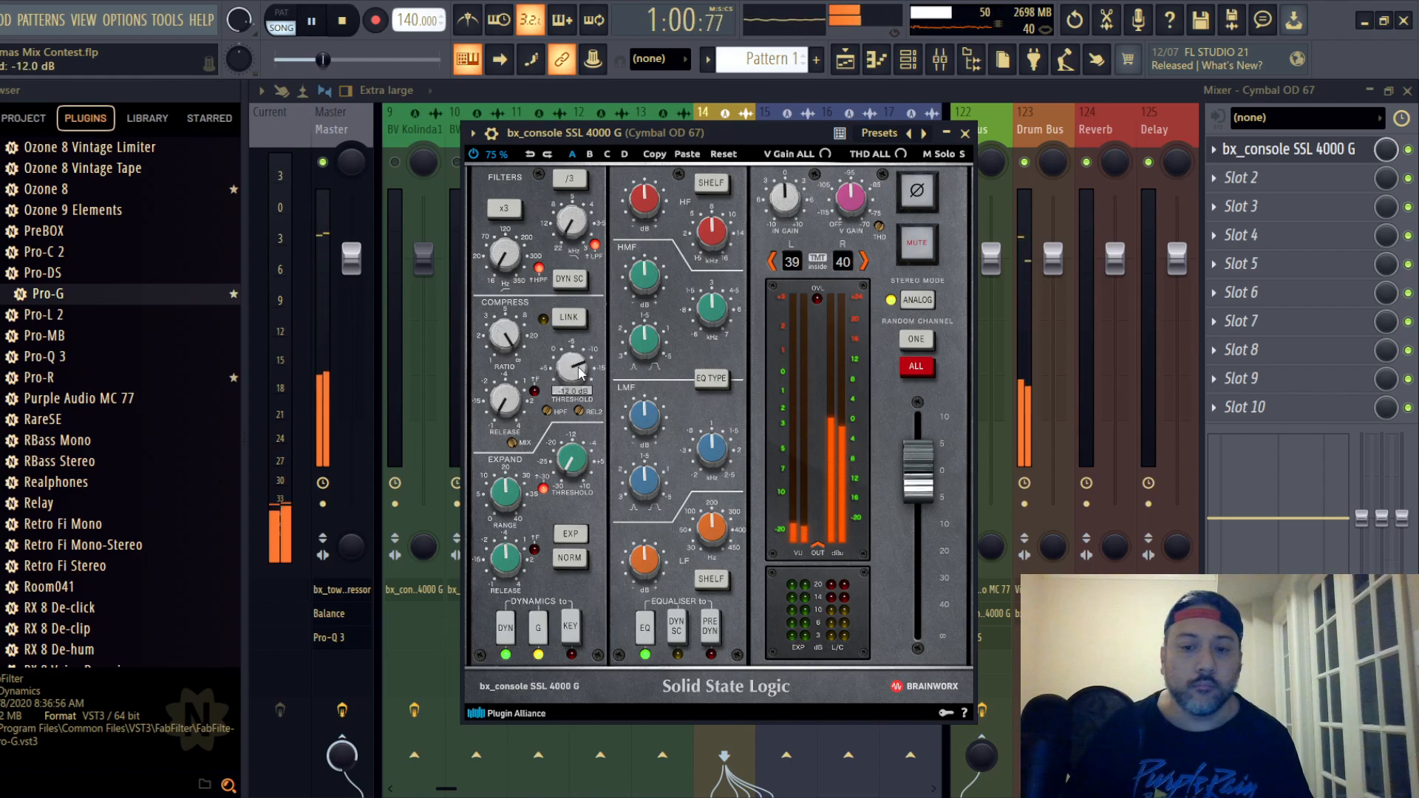
pyautogui.scroll(1, 580, 373)
pyautogui.scroll(-2, 580, 373)
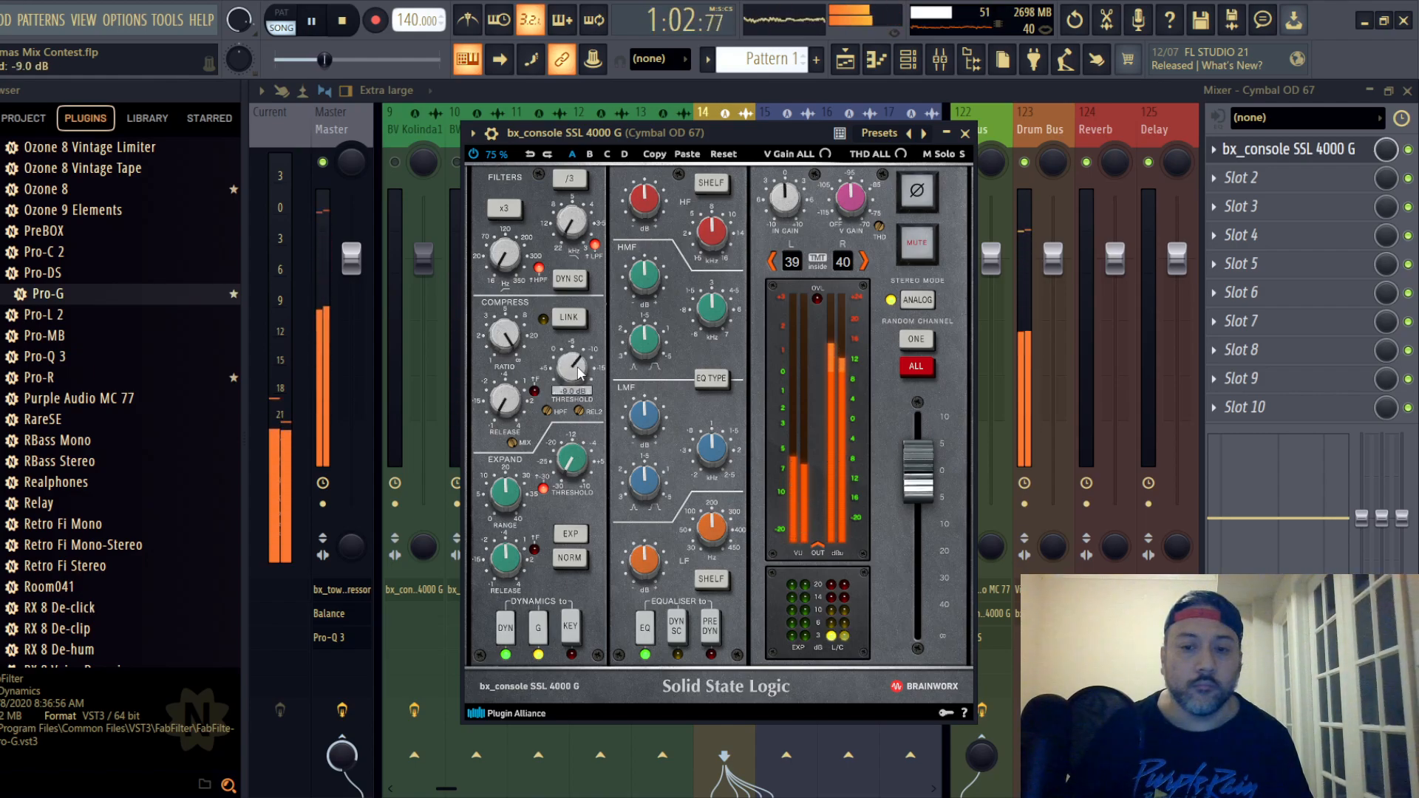
pyautogui.click(711, 628)
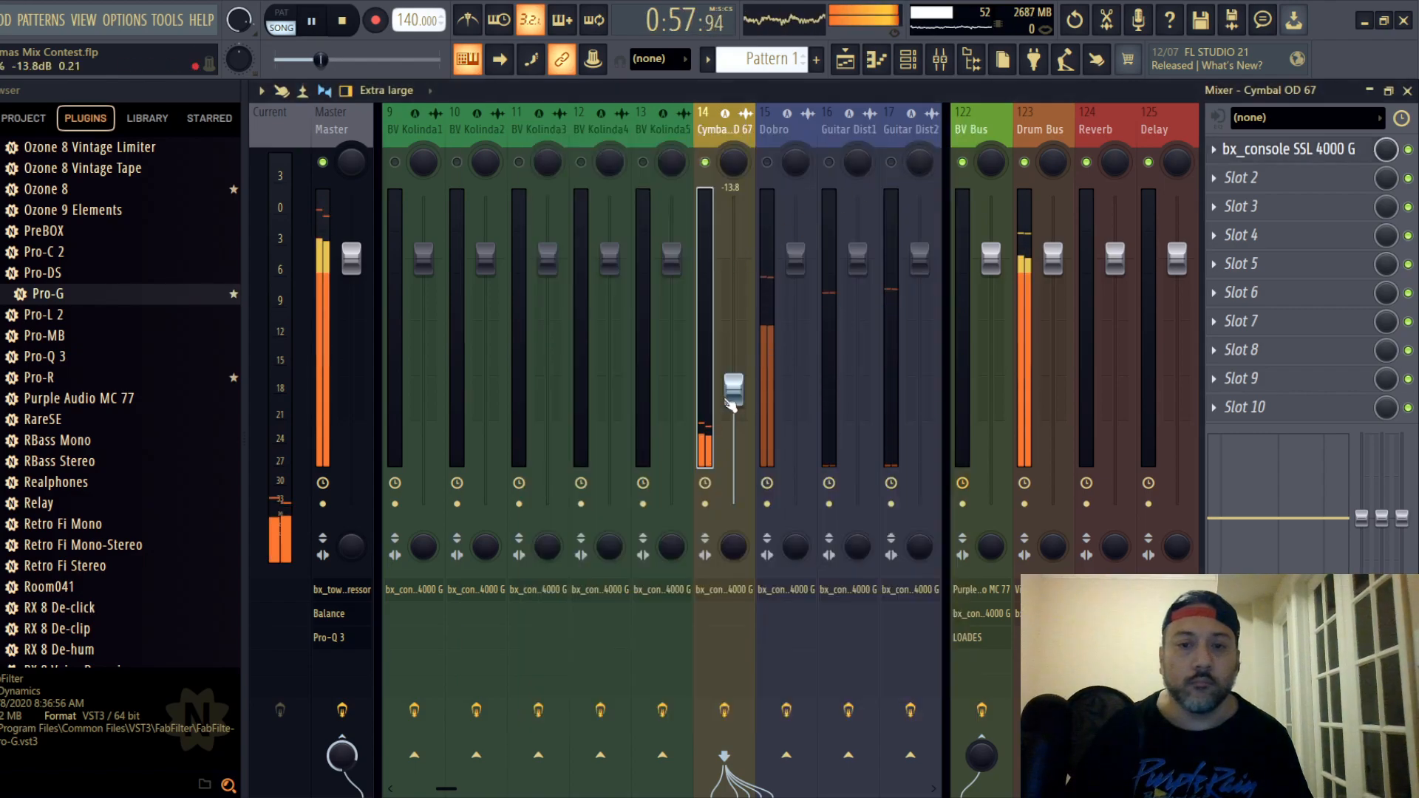
# - Lower the Cymbal OD 67 fader to -18.5 dB, check it in playback and save the project
pyautogui.moveTo(732, 405); pyautogui.dragTo(733, 423)
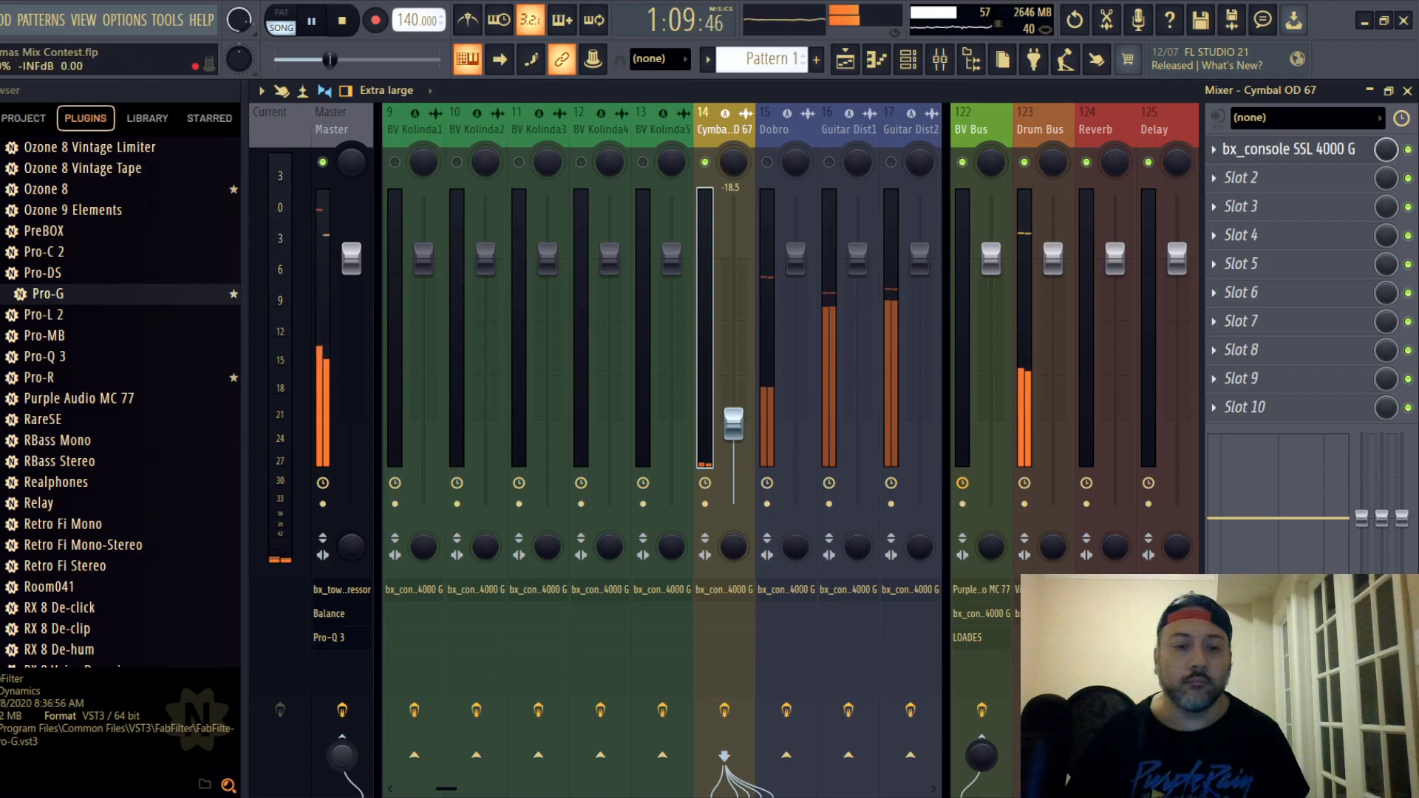
pyautogui.press('space')
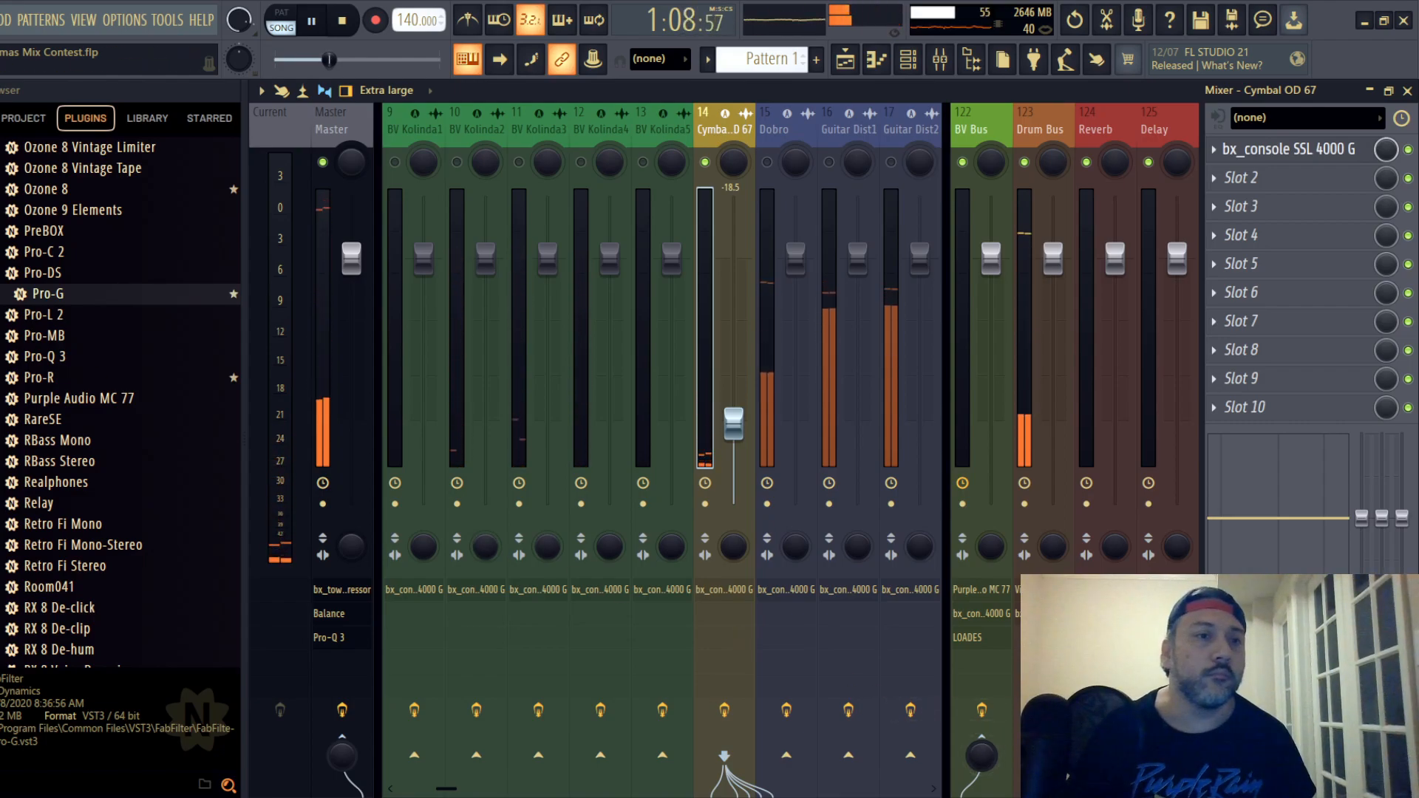
pyautogui.click(1, 20)
pyautogui.click(2, 104)
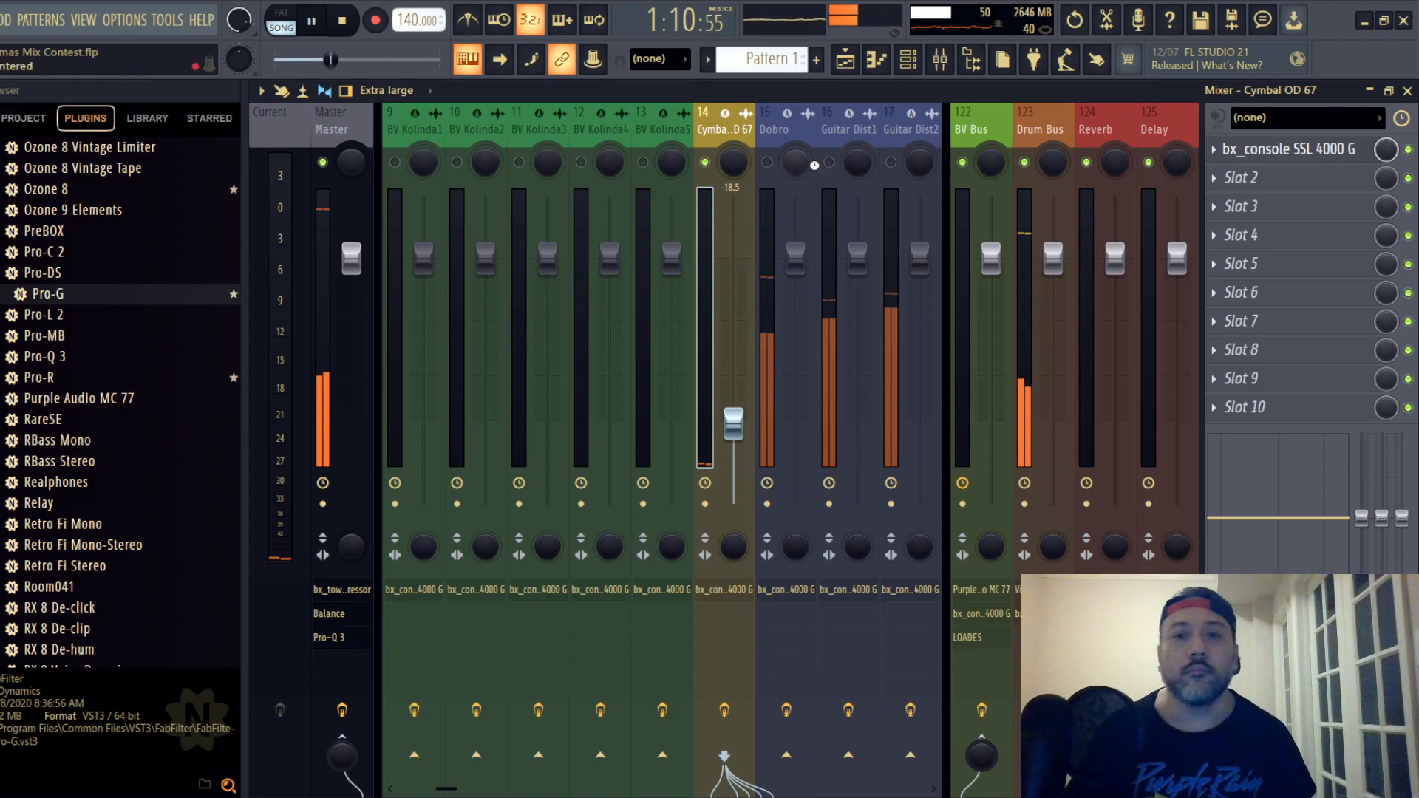
# - Go back to the 12-String MKH 50 mixer track, select it and save the project
pyautogui.click(786, 127)
pyautogui.scroll(-7, 789, 128)
pyautogui.click(827, 144)
pyautogui.moveTo(827, 144); pyautogui.dragTo(133, 125)
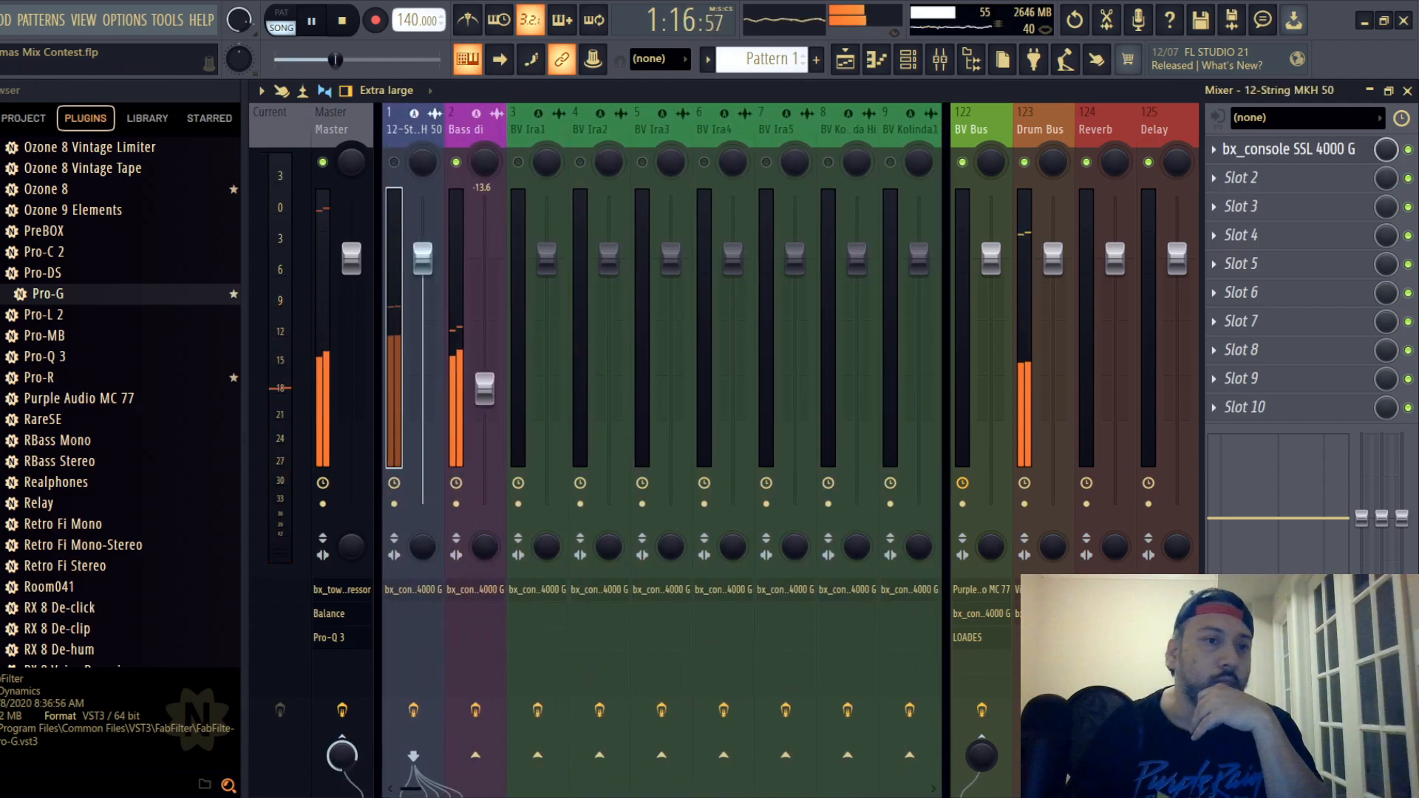
pyautogui.click(1, 20)
pyautogui.click(15, 103)
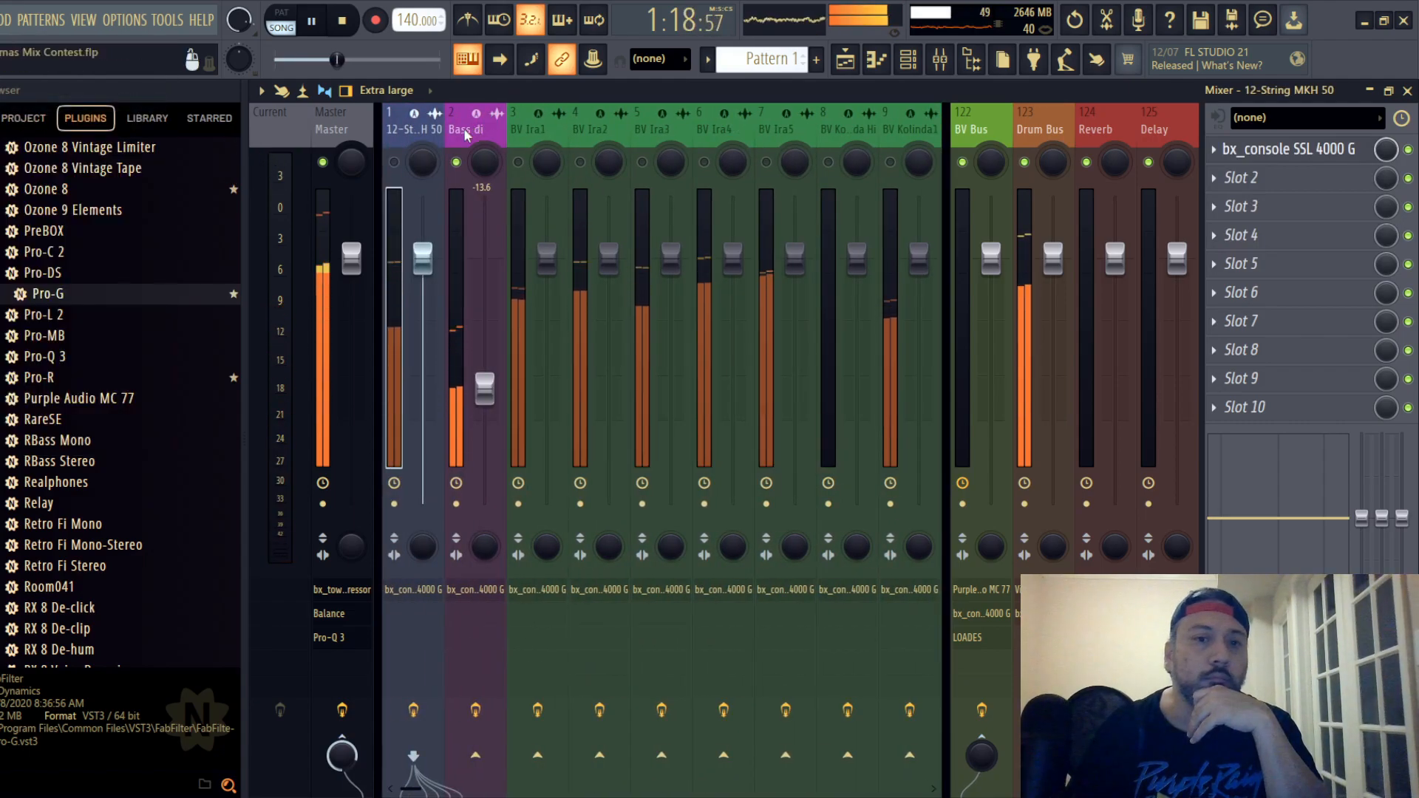
# - Lower the Fruity Balance volume on the Master track to -4.5 dB while playing the song
pyautogui.click(345, 131)
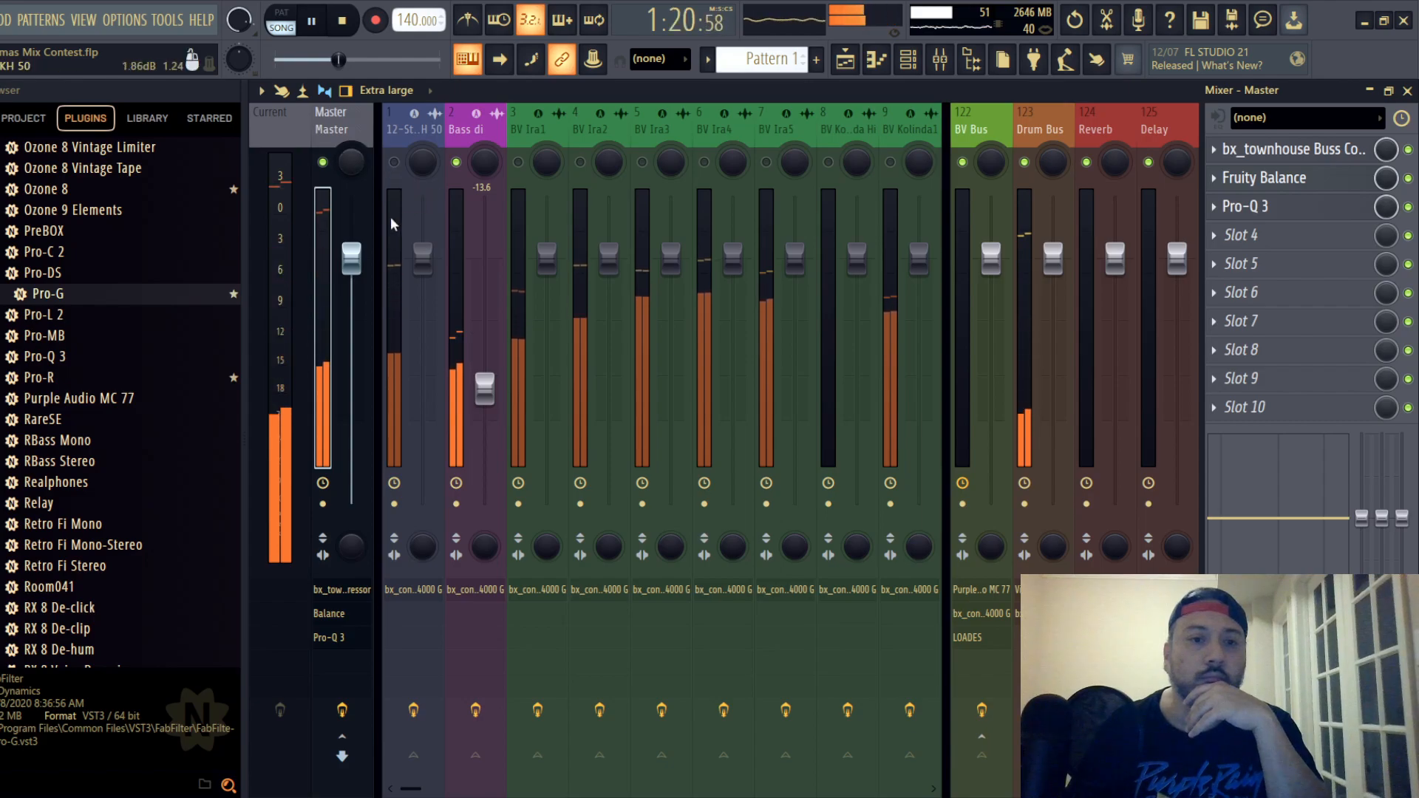
pyautogui.click(1289, 178)
pyautogui.moveTo(661, 290)
pyautogui.mouseDown()
pyautogui.moveTo(661, 302)
pyautogui.moveTo(661, 287)
pyautogui.mouseUp()
pyautogui.press('space')
pyautogui.press('space')
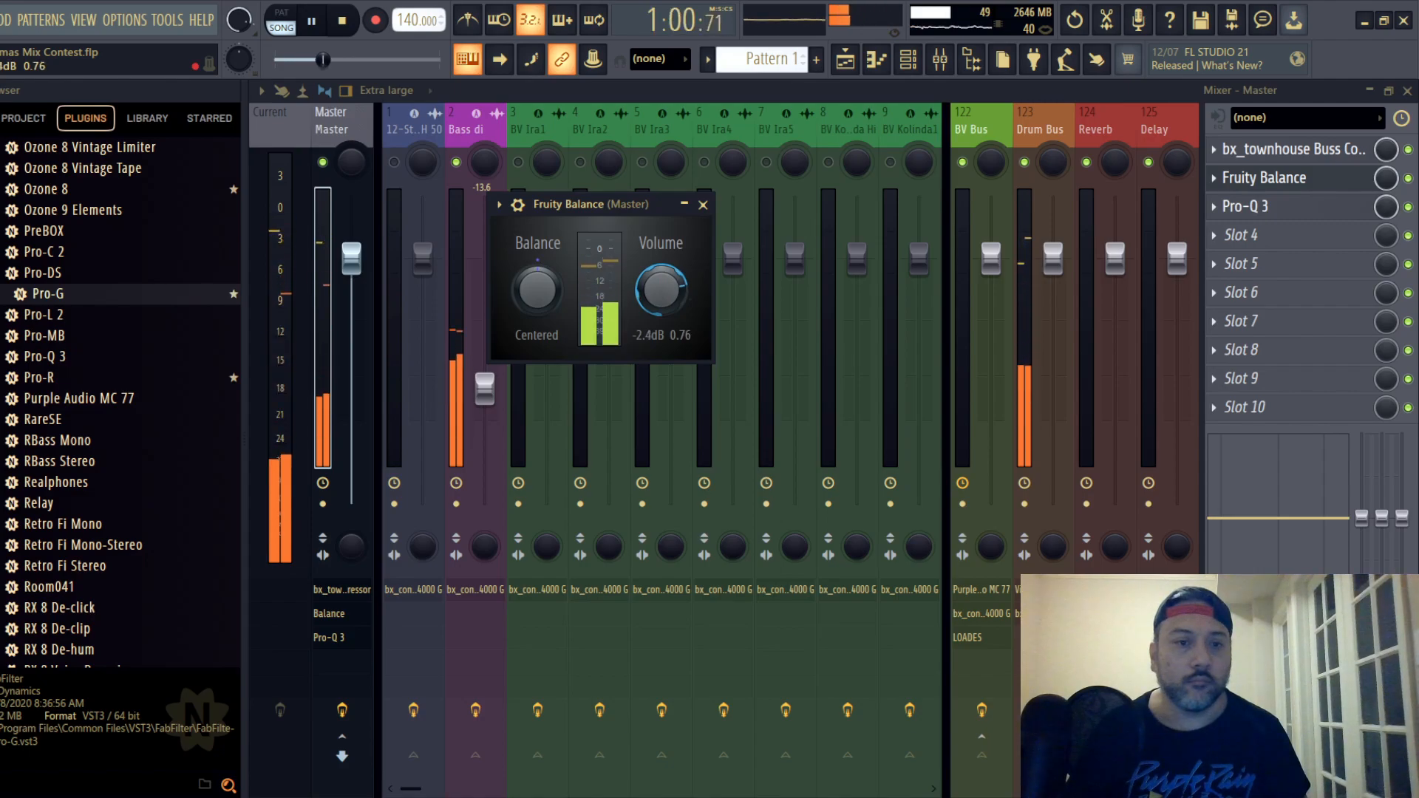
pyautogui.moveTo(661, 289); pyautogui.dragTo(661, 297)
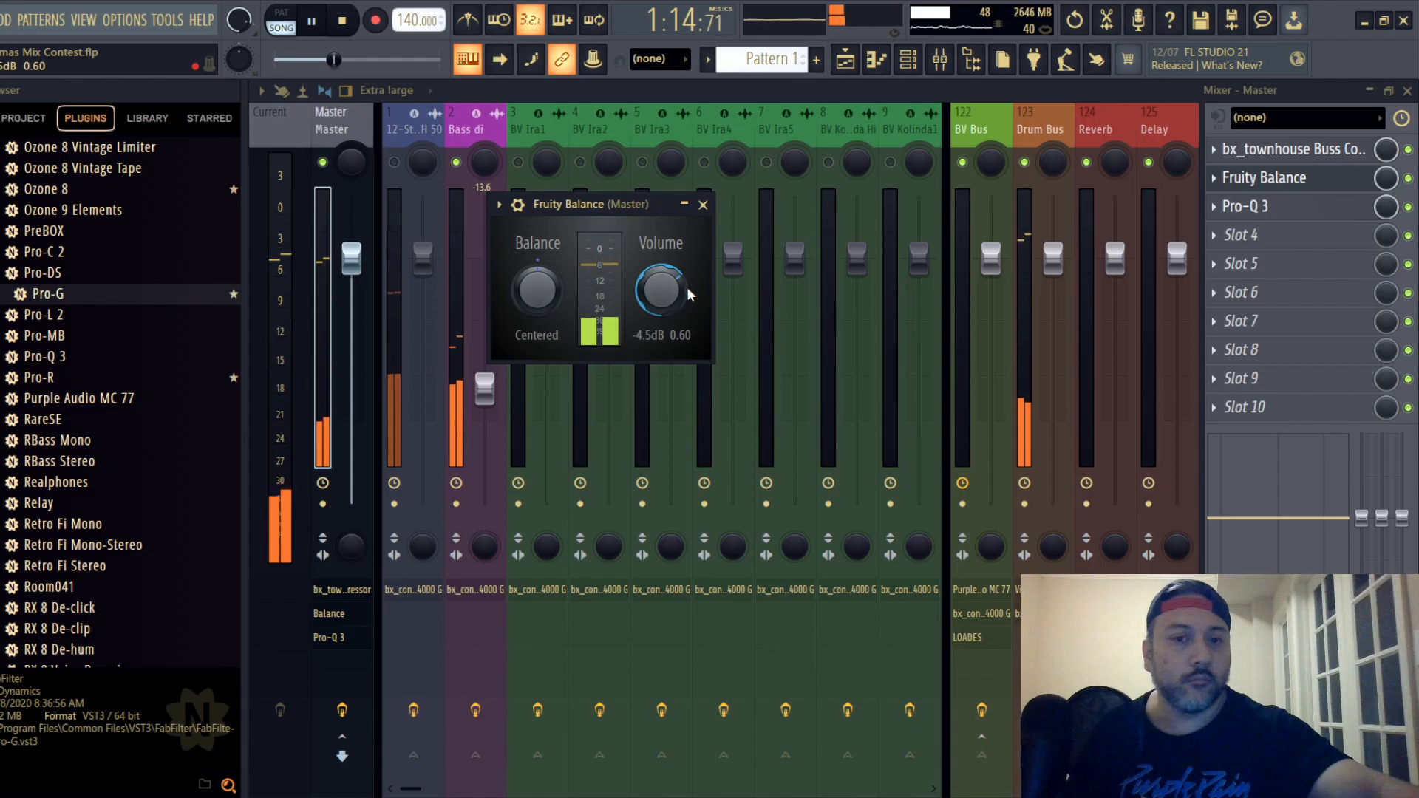
pyautogui.click(703, 204)
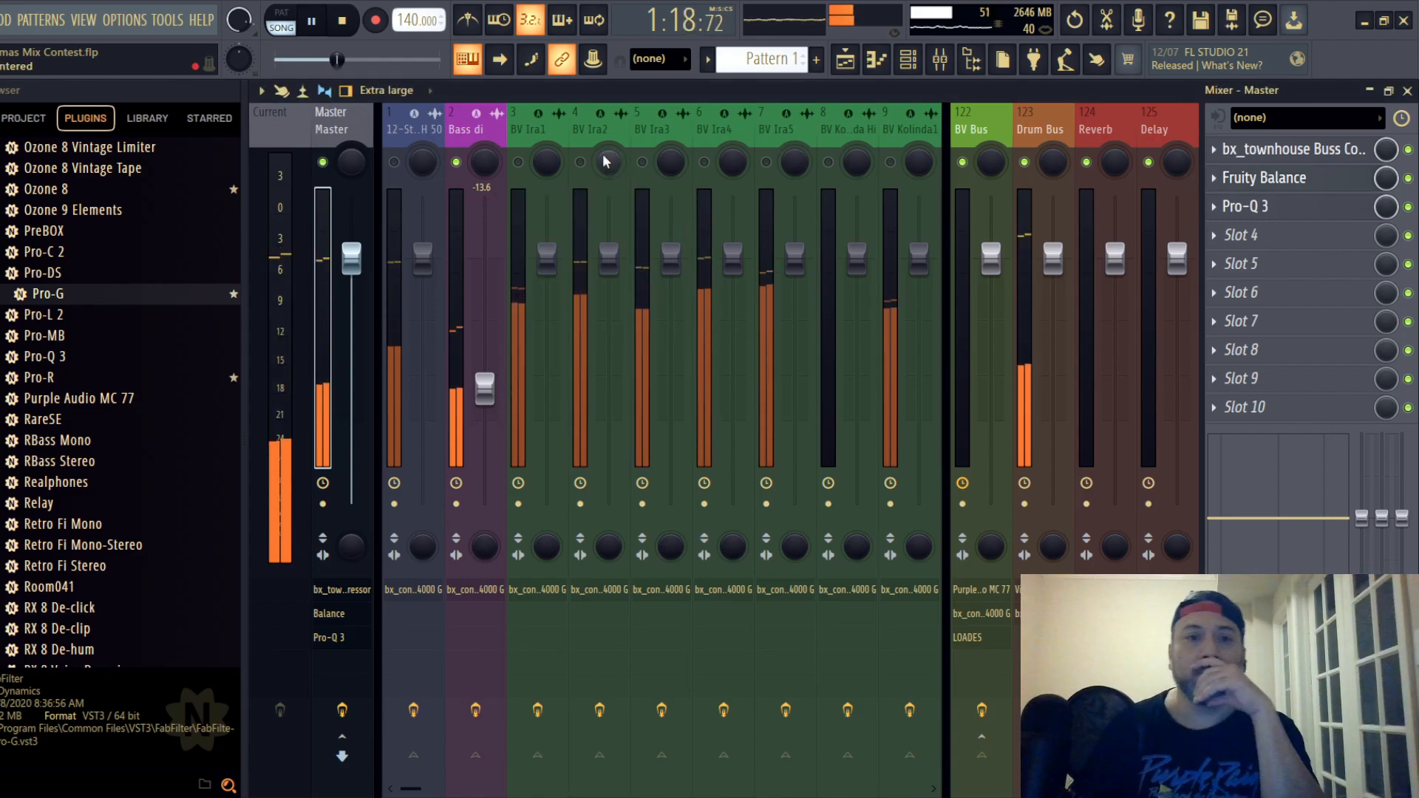
# - Unmute the Dobro mixer track and lower its fader to -3.4 dB
pyautogui.moveTo(527, 125)
pyautogui.mouseDown()
pyautogui.moveTo(963, 120)
pyautogui.moveTo(405, 141)
pyautogui.moveTo(513, 138)
pyautogui.mouseUp()
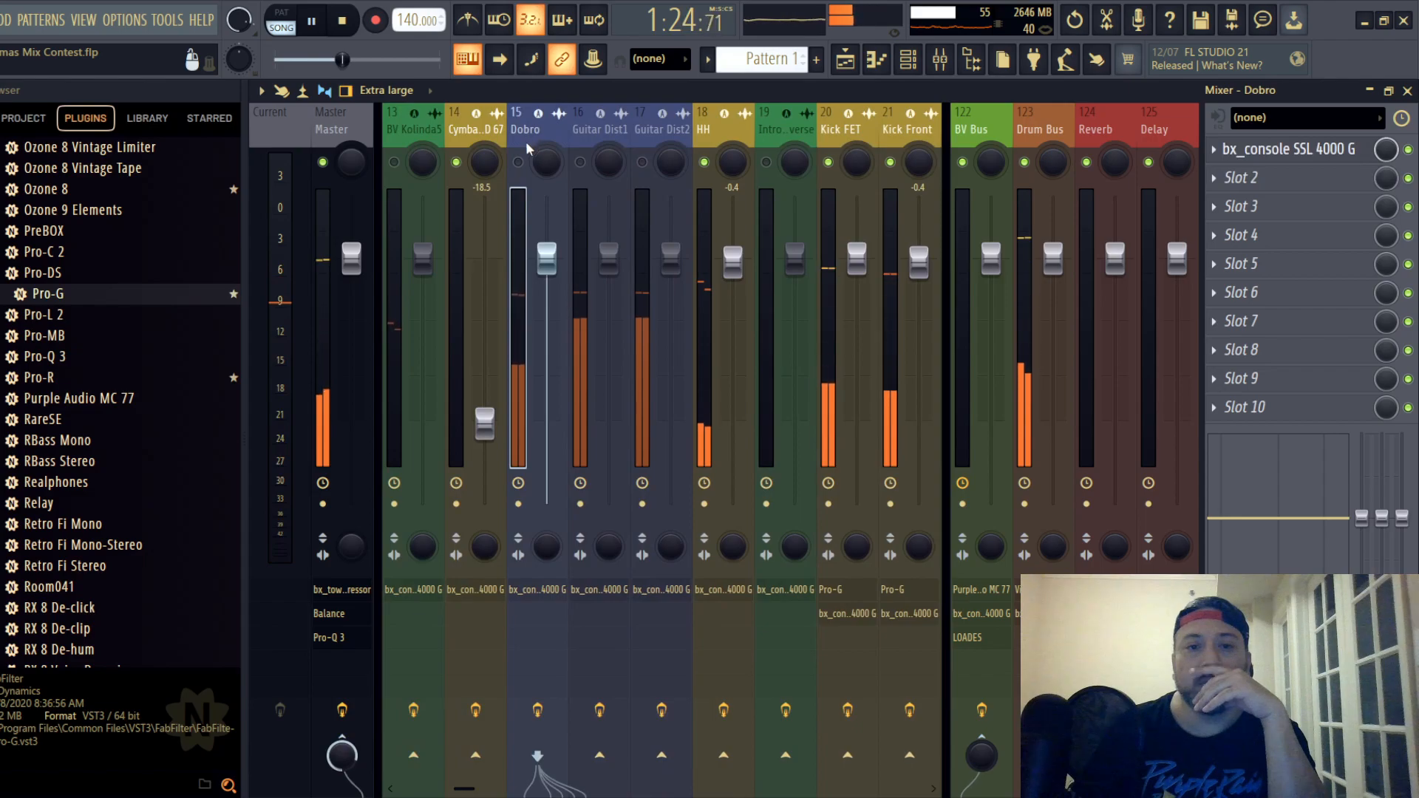
pyautogui.click(518, 162)
pyautogui.moveTo(547, 258); pyautogui.dragTo(547, 294)
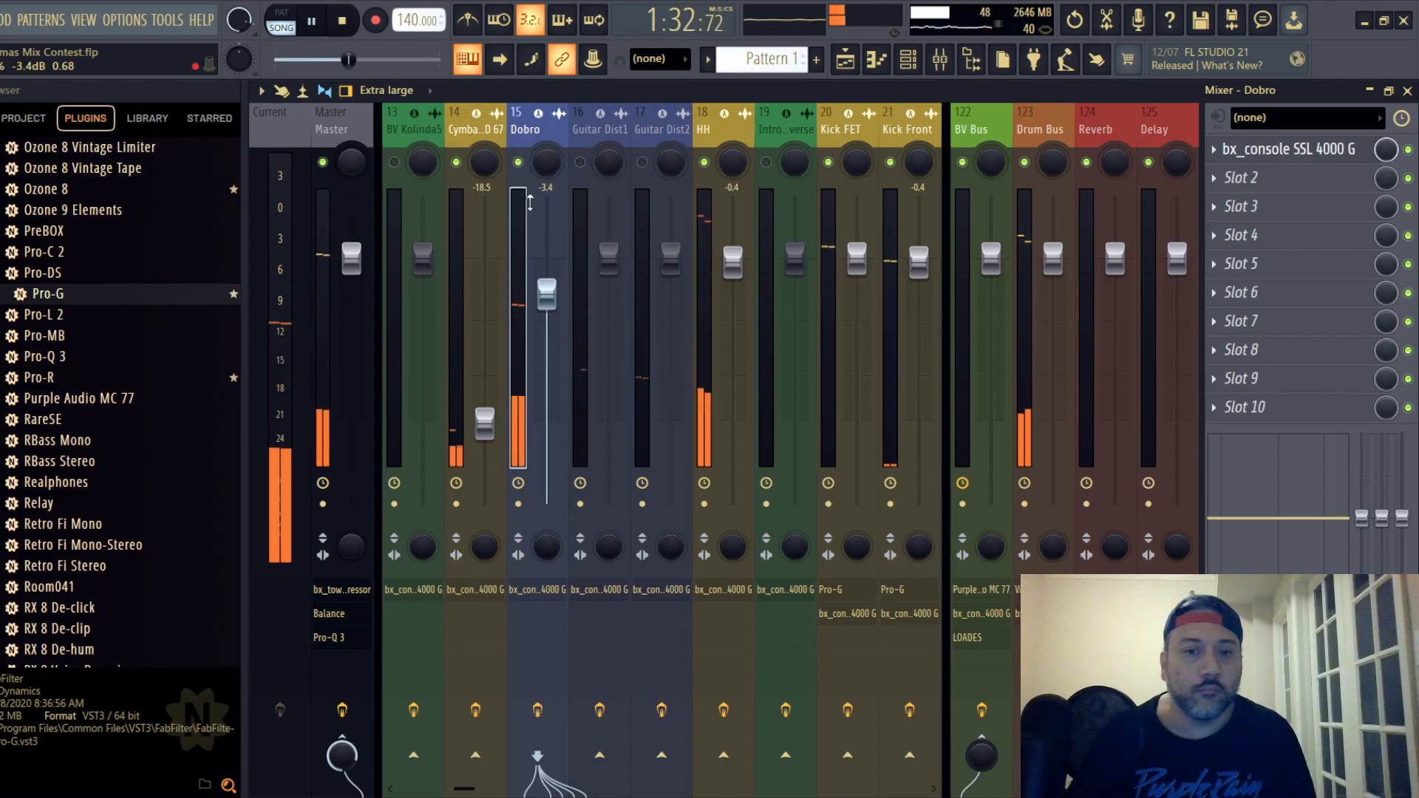
# - Lower the compressor ratio in Dobro's SSL strip and set the compressor threshold to -11.0 dB
pyautogui.click(1288, 149)
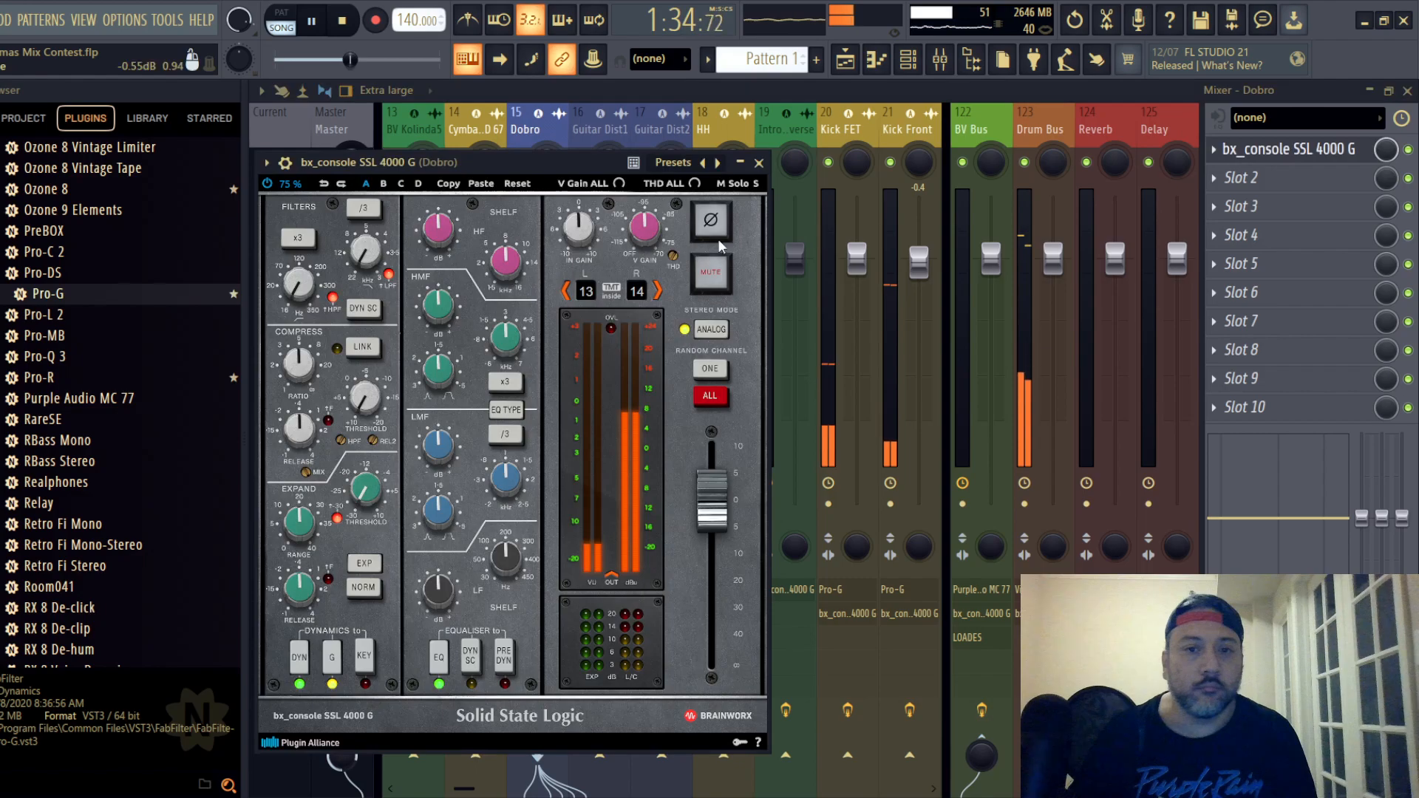
pyautogui.moveTo(511, 168); pyautogui.dragTo(687, 155)
pyautogui.moveTo(470, 311); pyautogui.dragTo(469, 319)
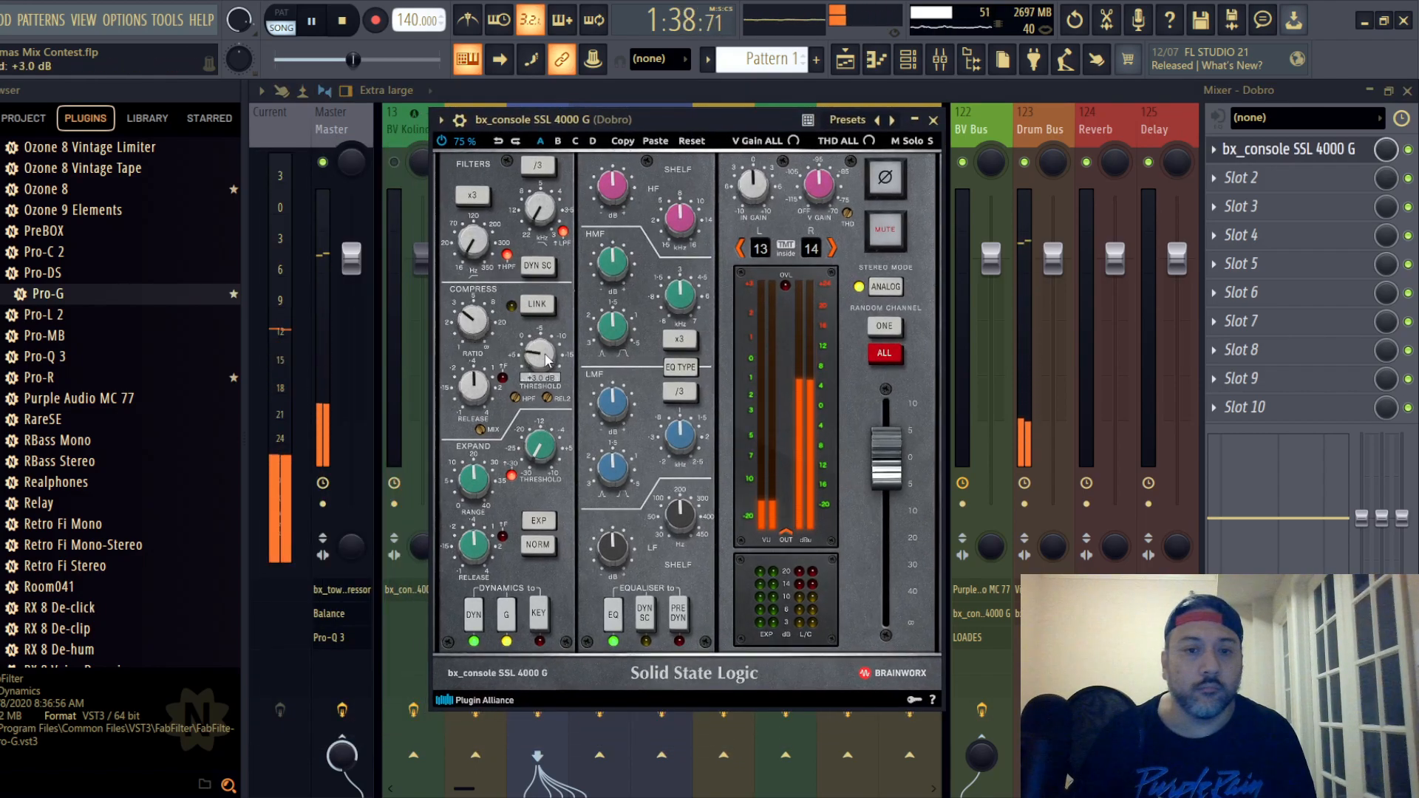
pyautogui.scroll(-8, 546, 360)
pyautogui.scroll(-3, 546, 360)
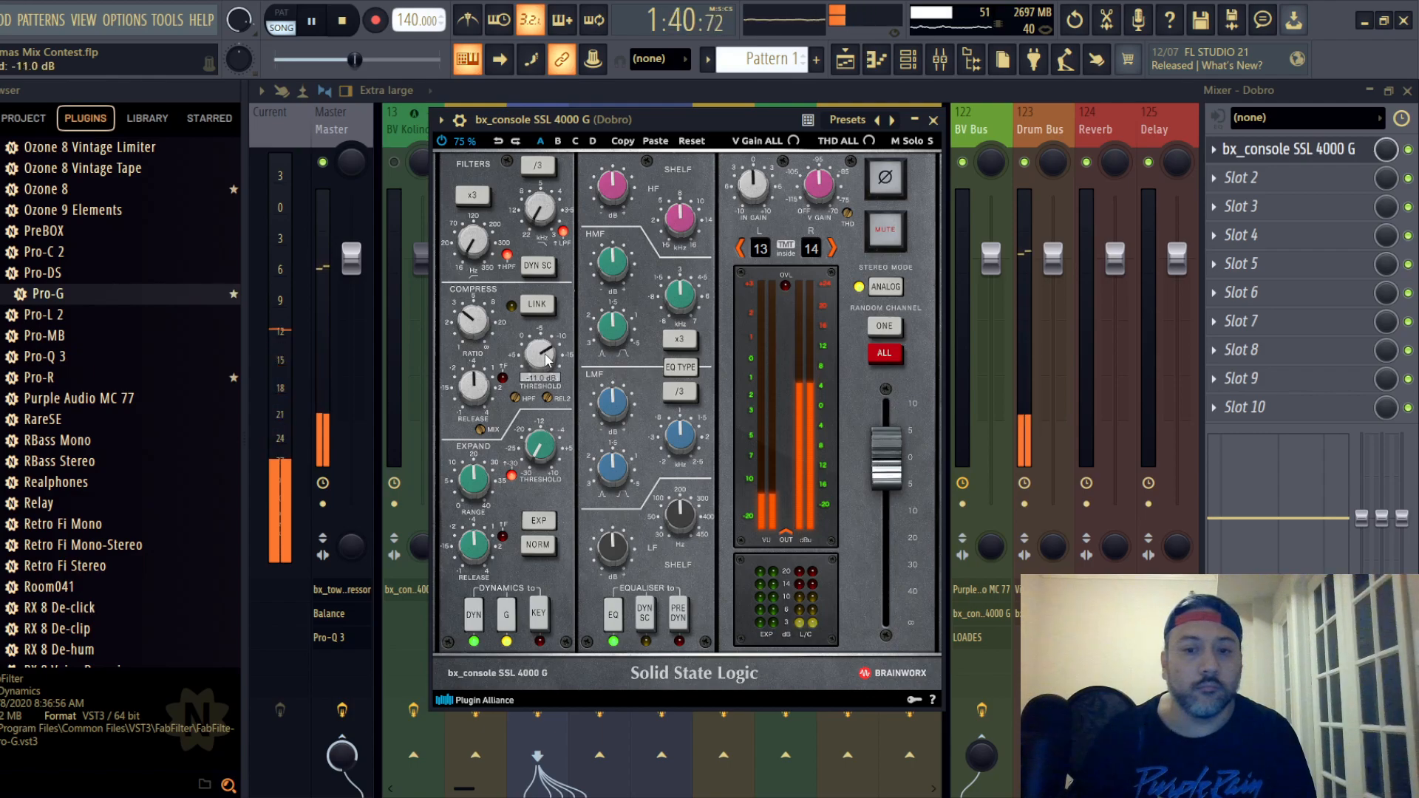
# - Switch Dobro's EQ type, place EQ before dynamics, boost HF and HMF, and set LMF to -1.3 dB and LF to -3.6 dB
pyautogui.click(679, 366)
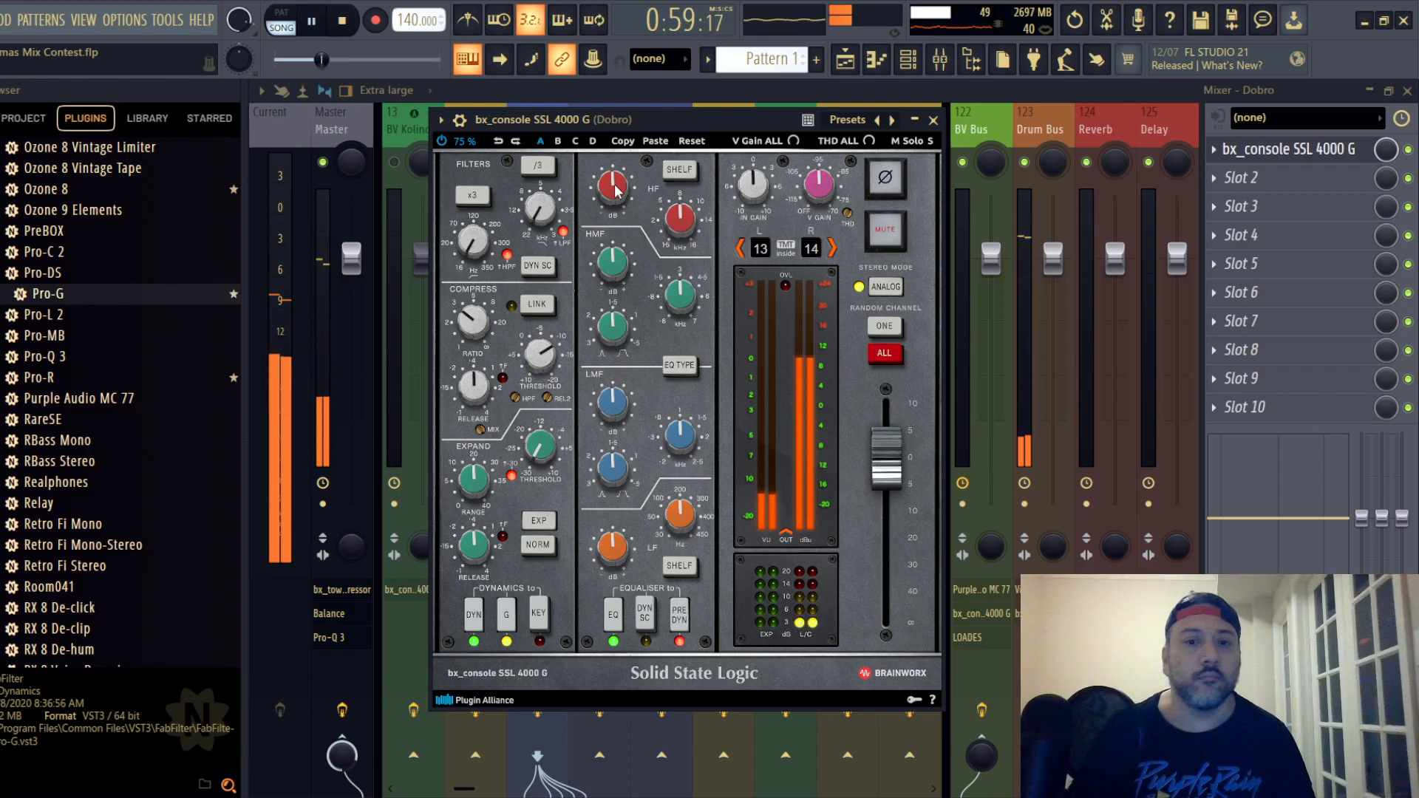
pyautogui.scroll(3, 618, 191)
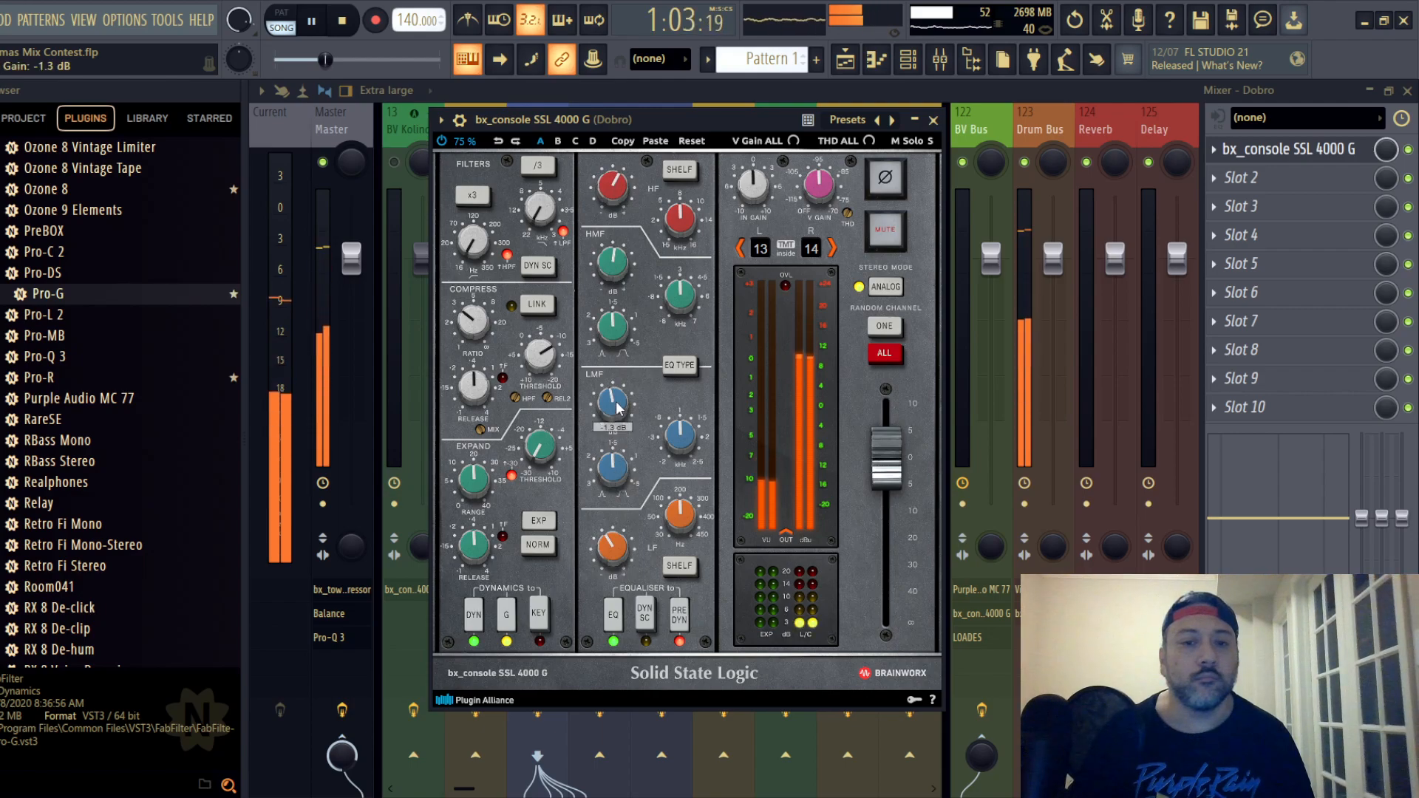
pyautogui.scroll(-2, 618, 408)
pyautogui.scroll(-1, 618, 545)
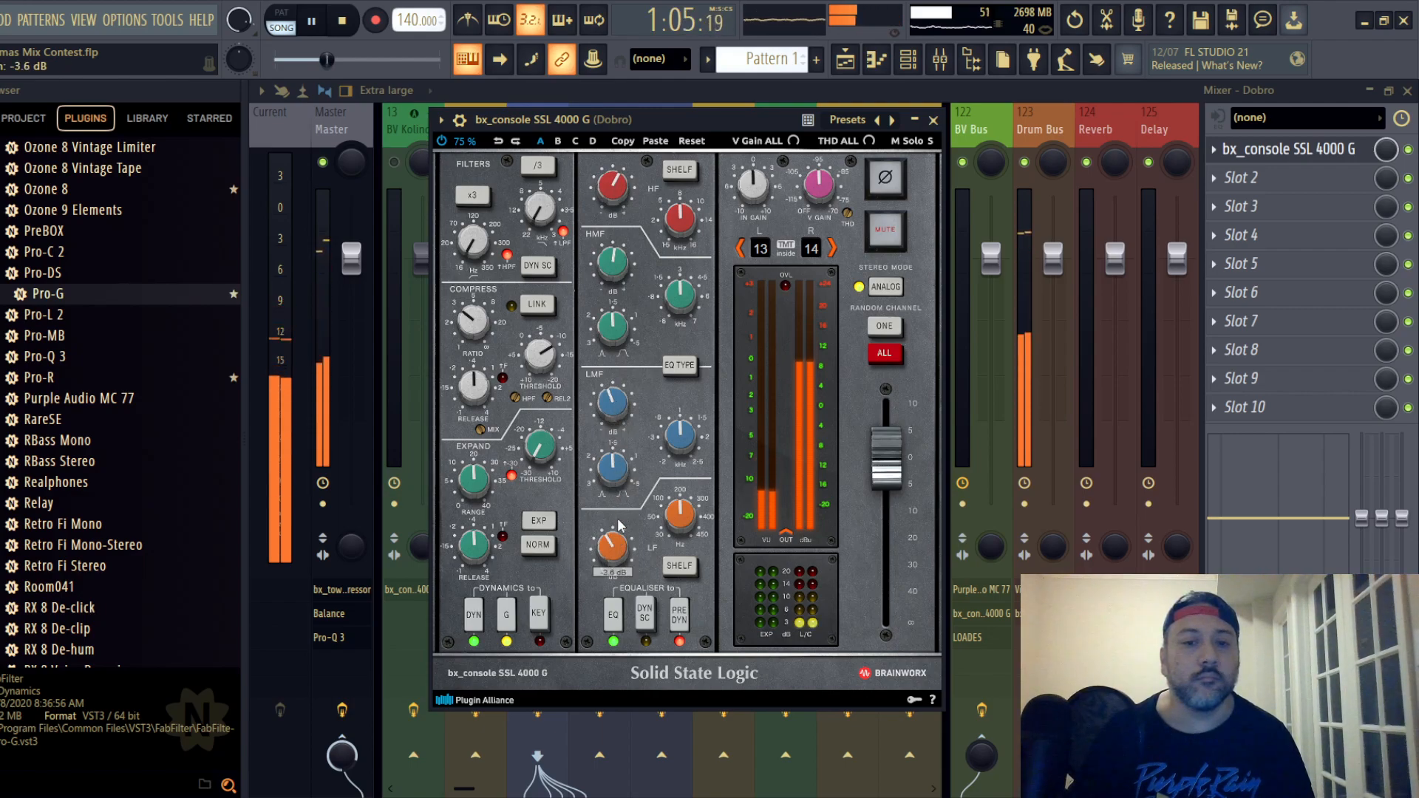
pyautogui.scroll(2, 618, 403)
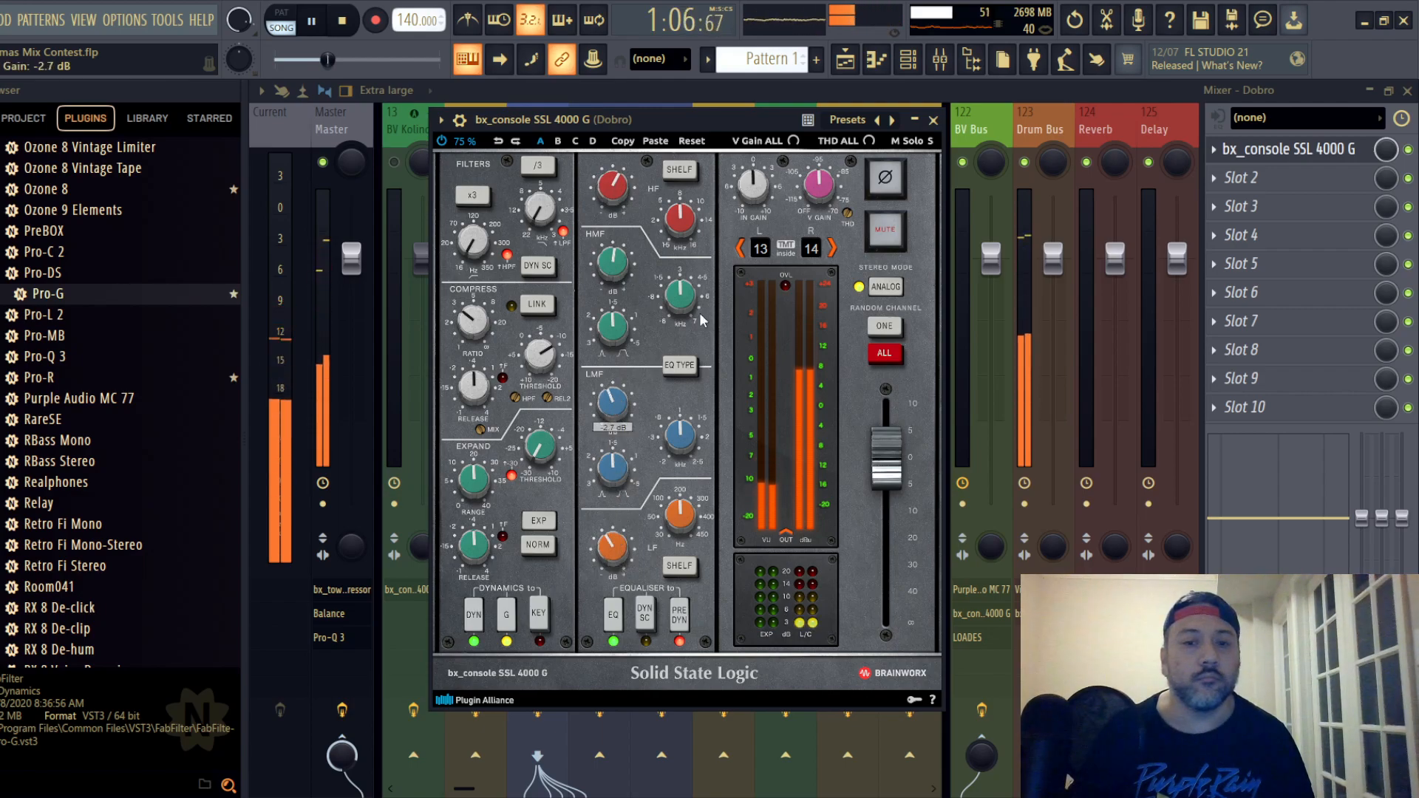
pyautogui.click(933, 119)
# - Rebalance the Dobro fader to -5.0 dB and the HH fader to -0.5 dB
pyautogui.moveTo(547, 259); pyautogui.dragTo(547, 316)
pyautogui.click(732, 262)
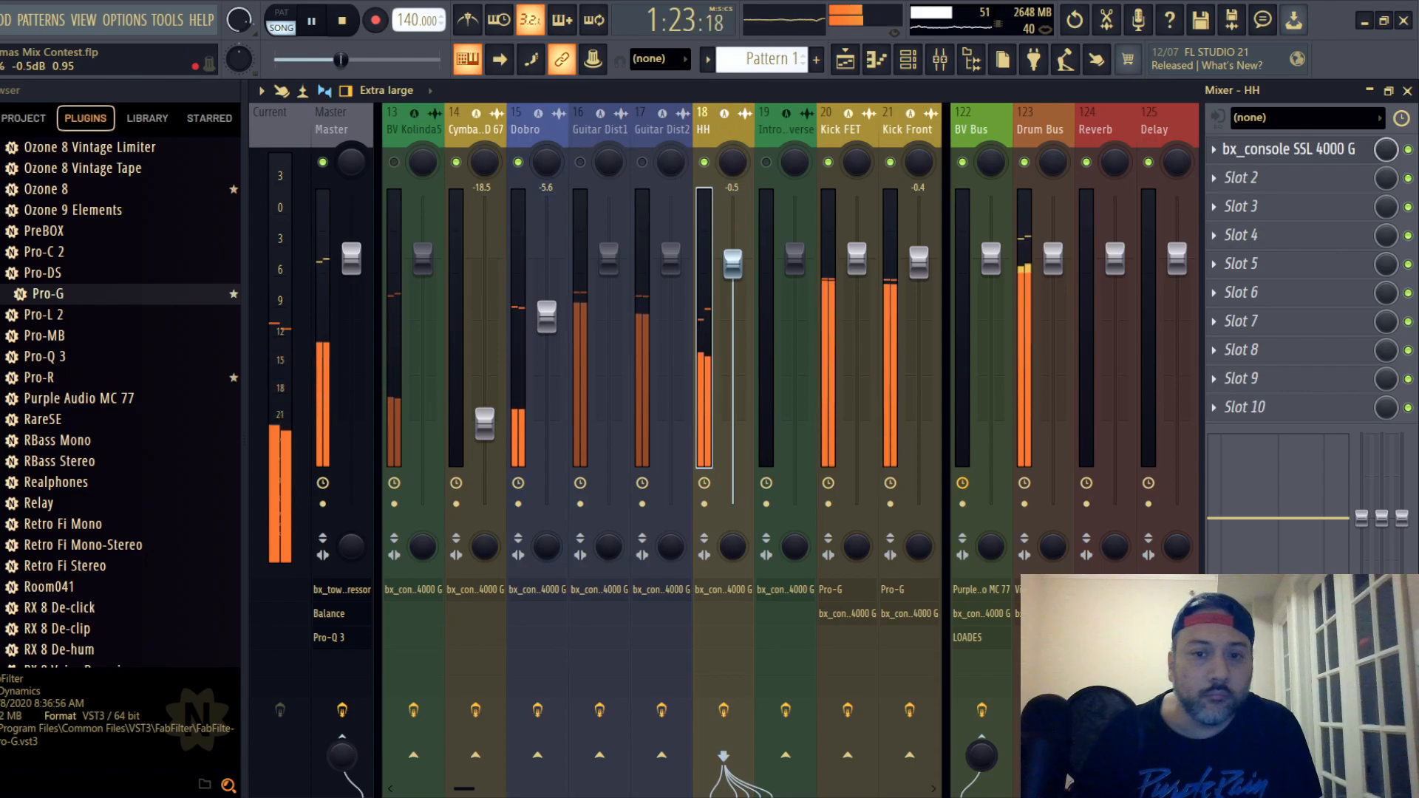
pyautogui.click(546, 316)
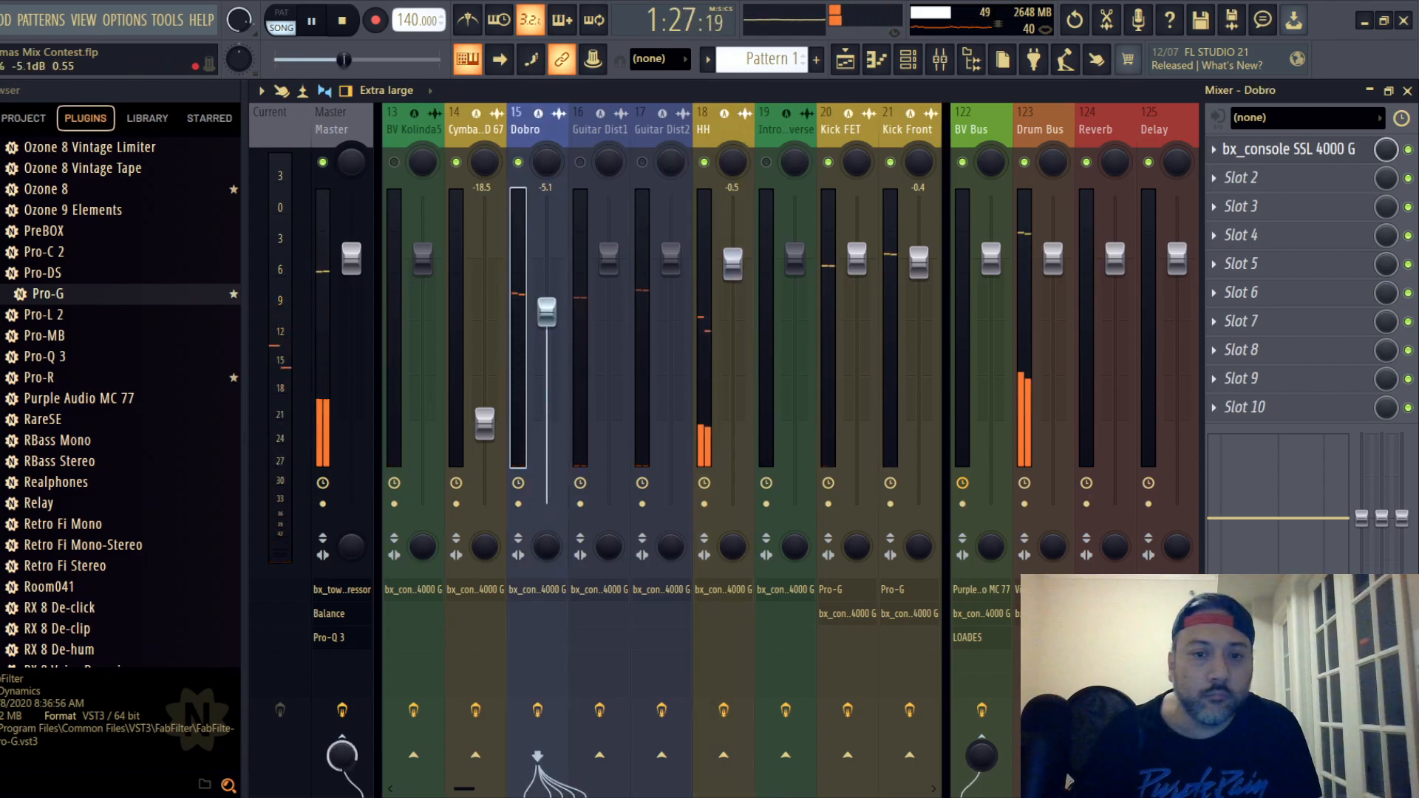
pyautogui.moveTo(548, 316); pyautogui.dragTo(549, 315)
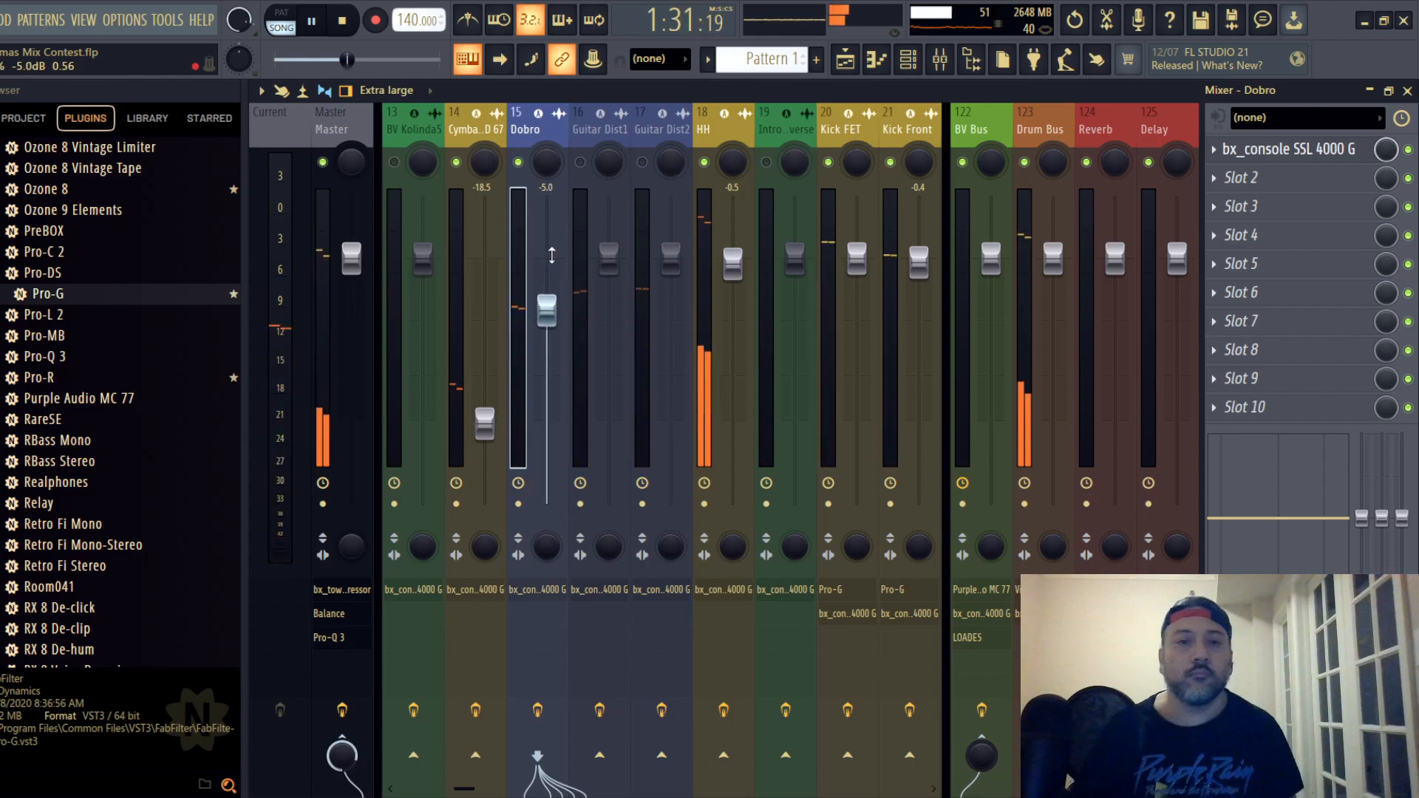
pyautogui.click(0, 20)
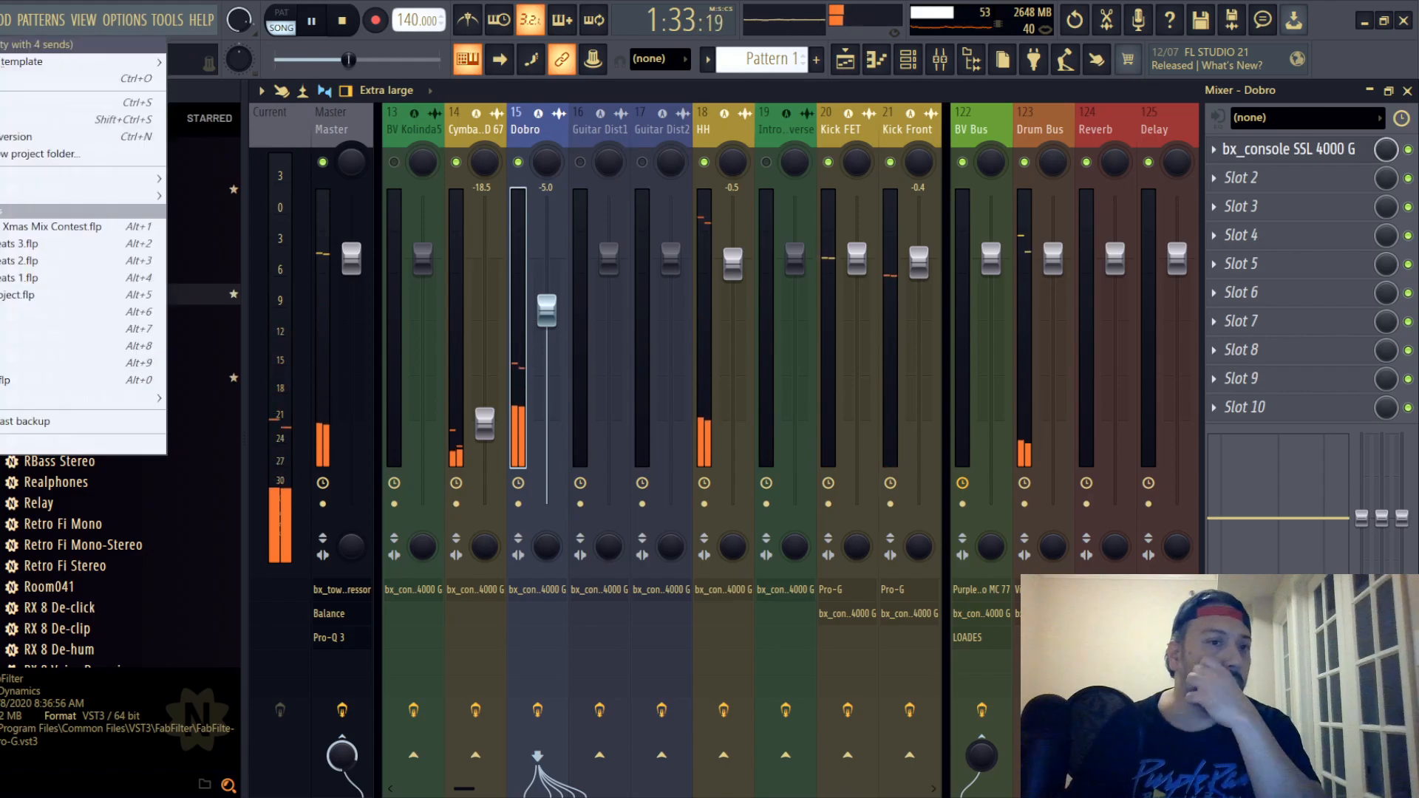
pyautogui.press('Escape')
# - Select Guitar Dist1, locate its clip in the playlist, restart playback at about bar 38 and return to the mixer
pyautogui.click(600, 127)
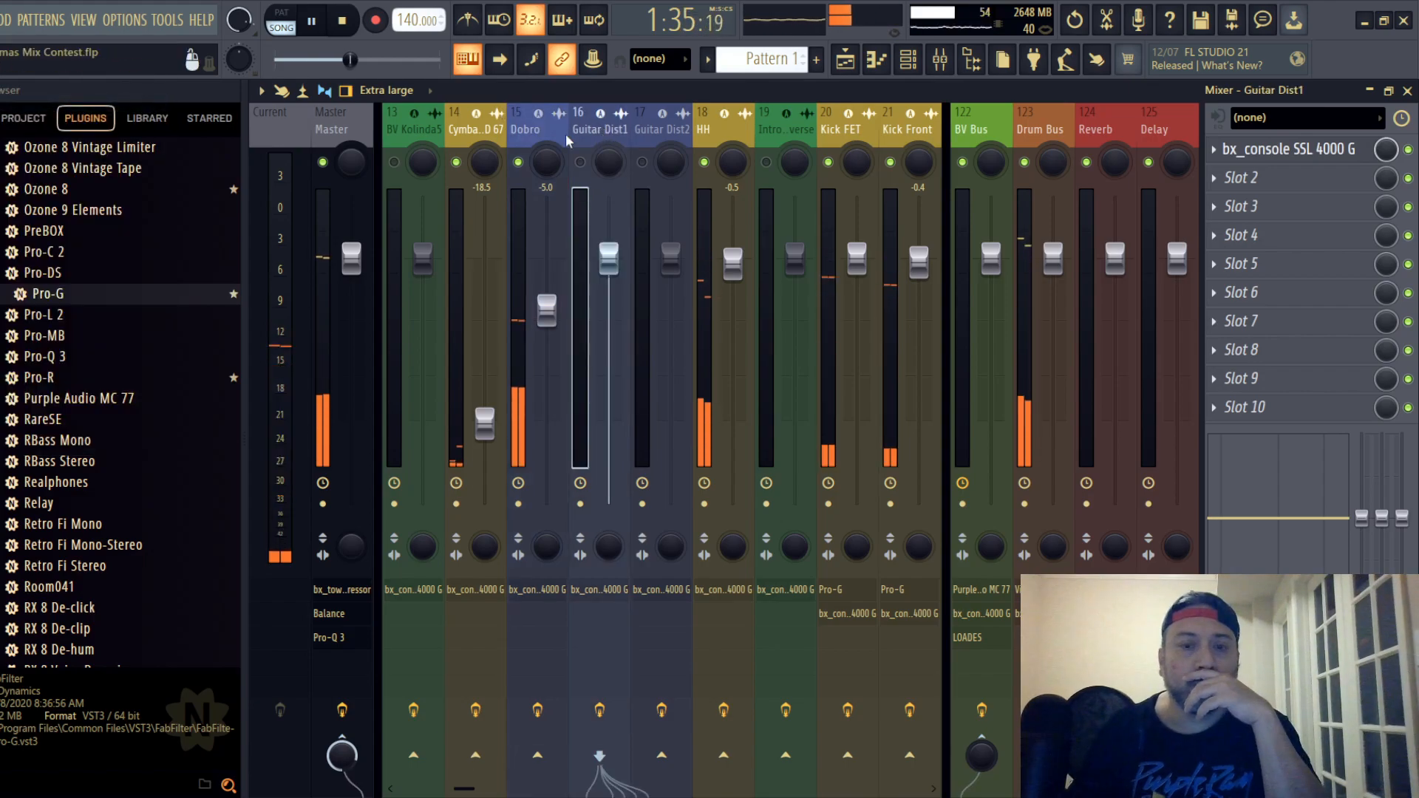
pyautogui.click(1407, 90)
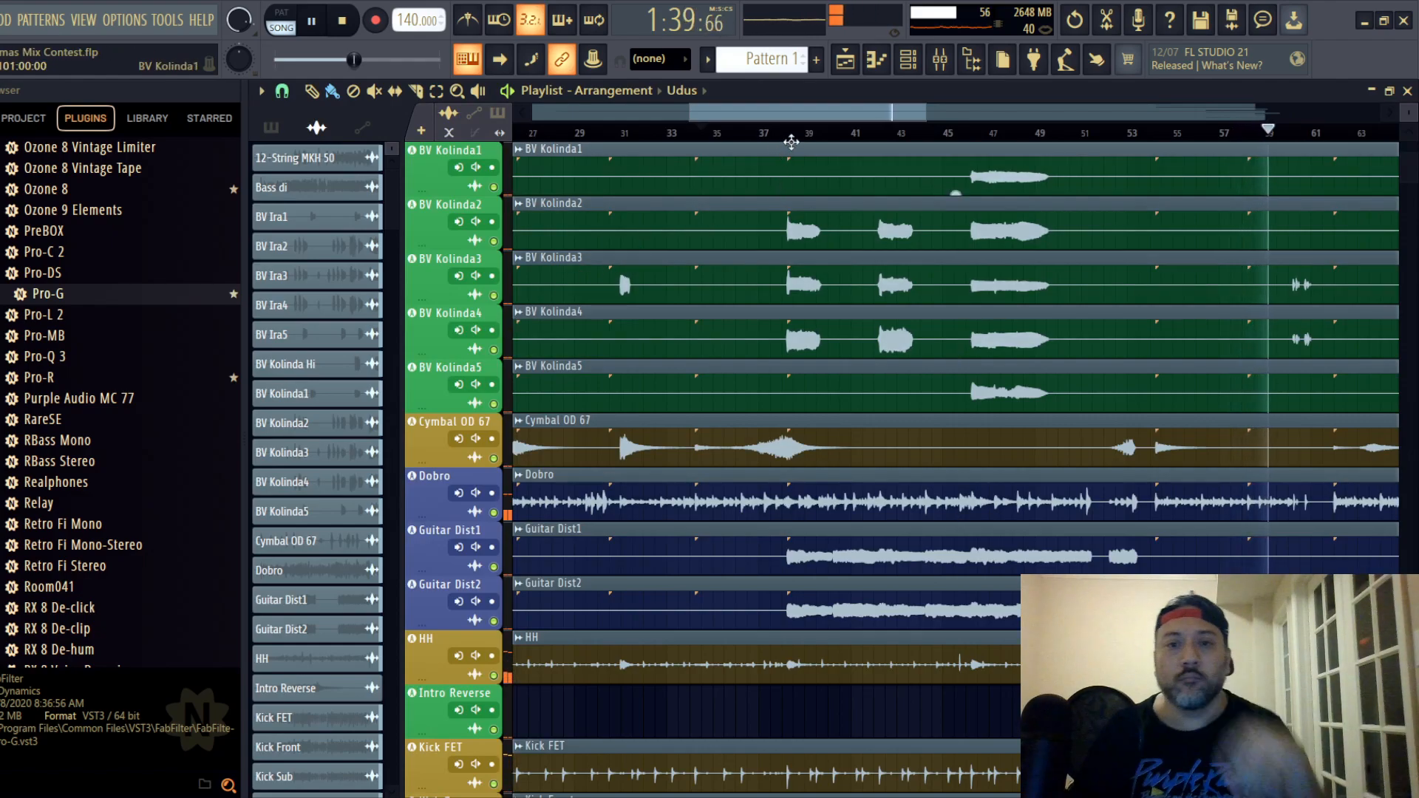
pyautogui.press('space')
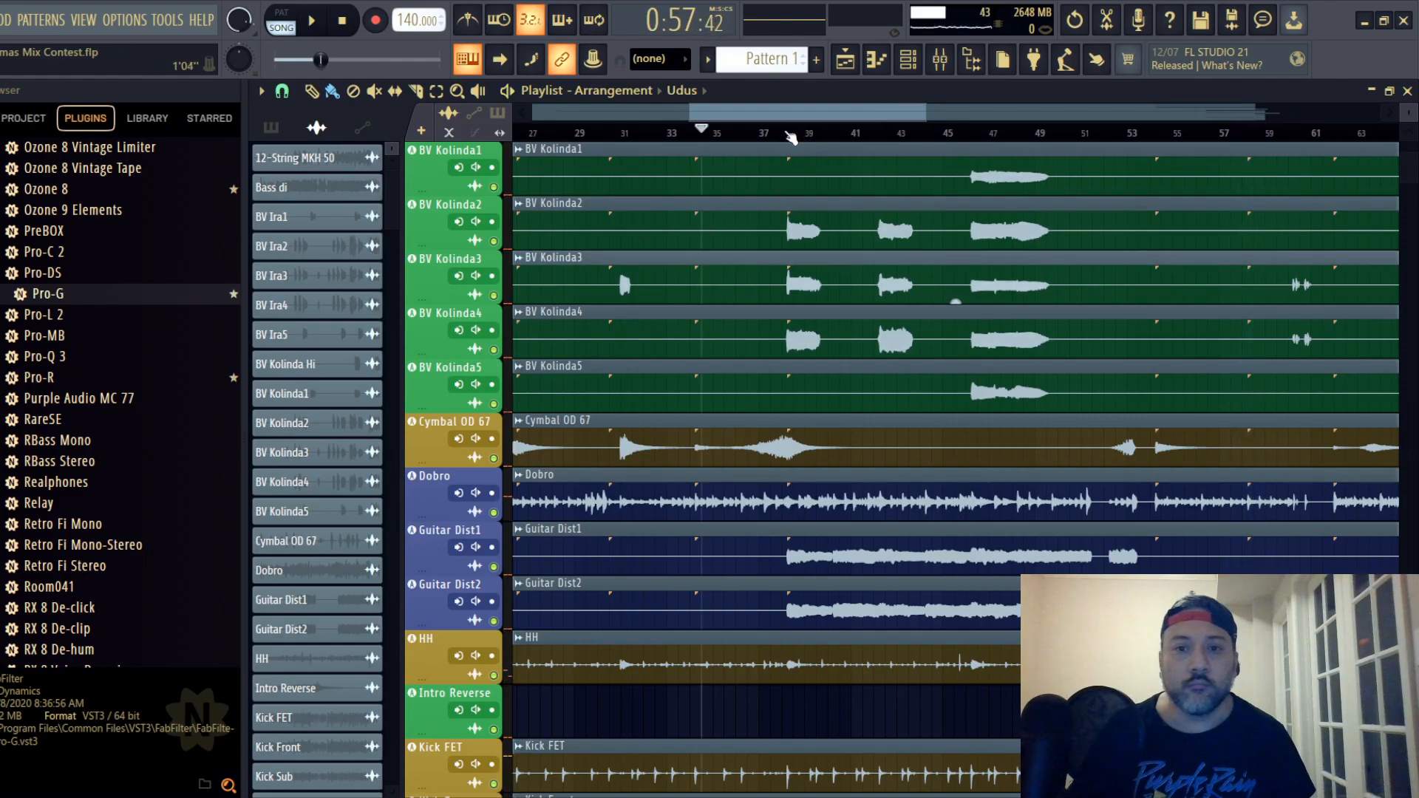
pyautogui.click(790, 138)
pyautogui.press('space')
pyautogui.press('F9')
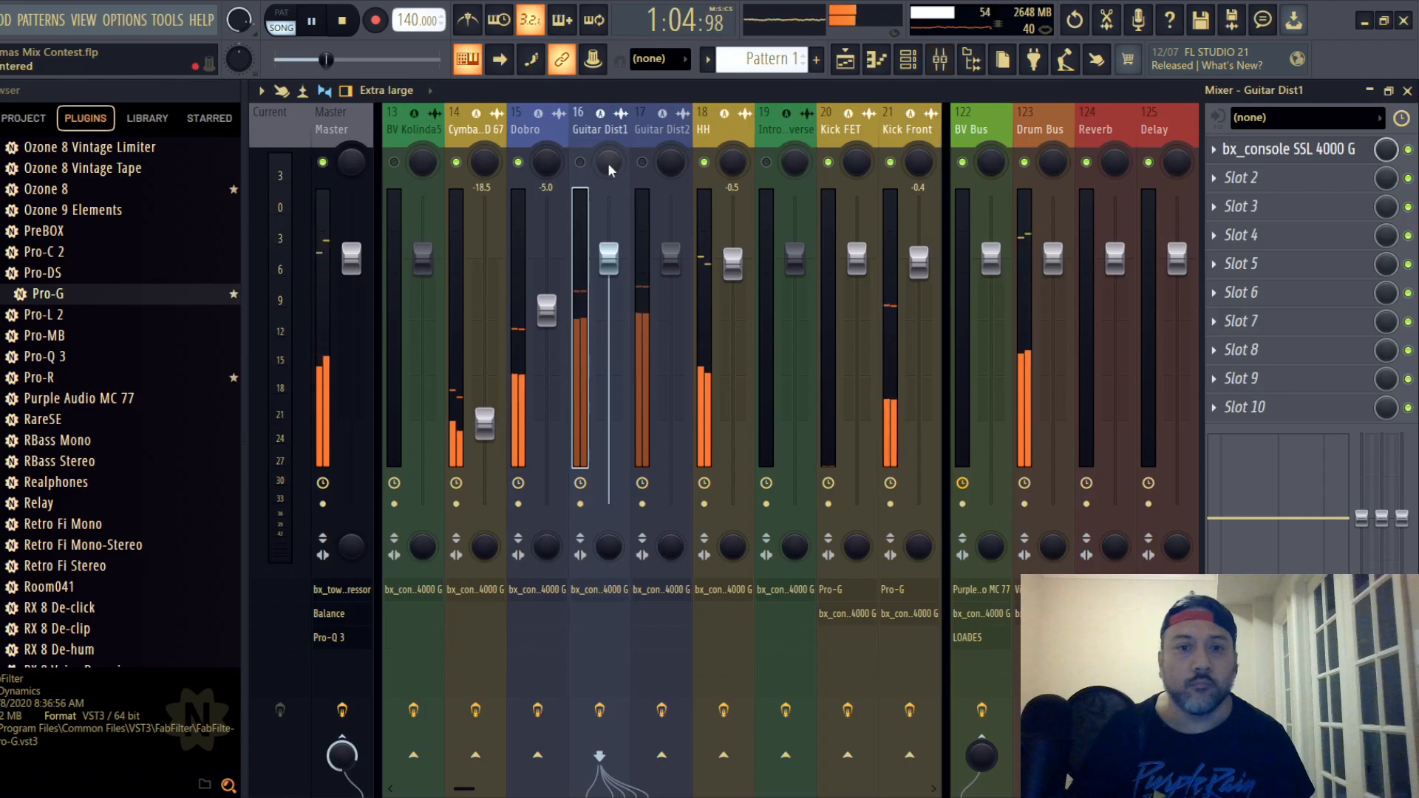
# - Unmute the Guitar Dist1 track, lower its fader to -4.6 dB and open its SSL strip
pyautogui.click(580, 162)
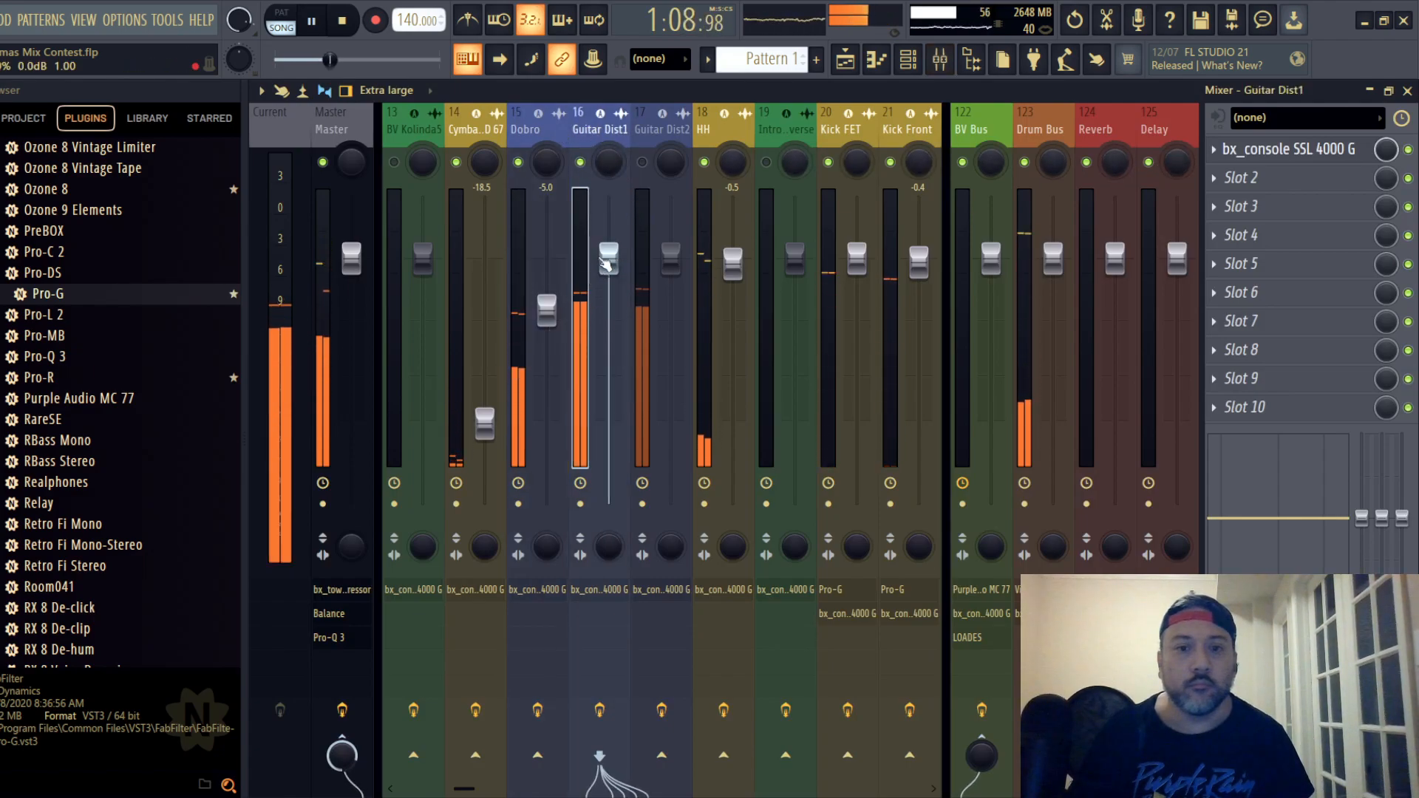
pyautogui.moveTo(605, 260); pyautogui.dragTo(606, 305)
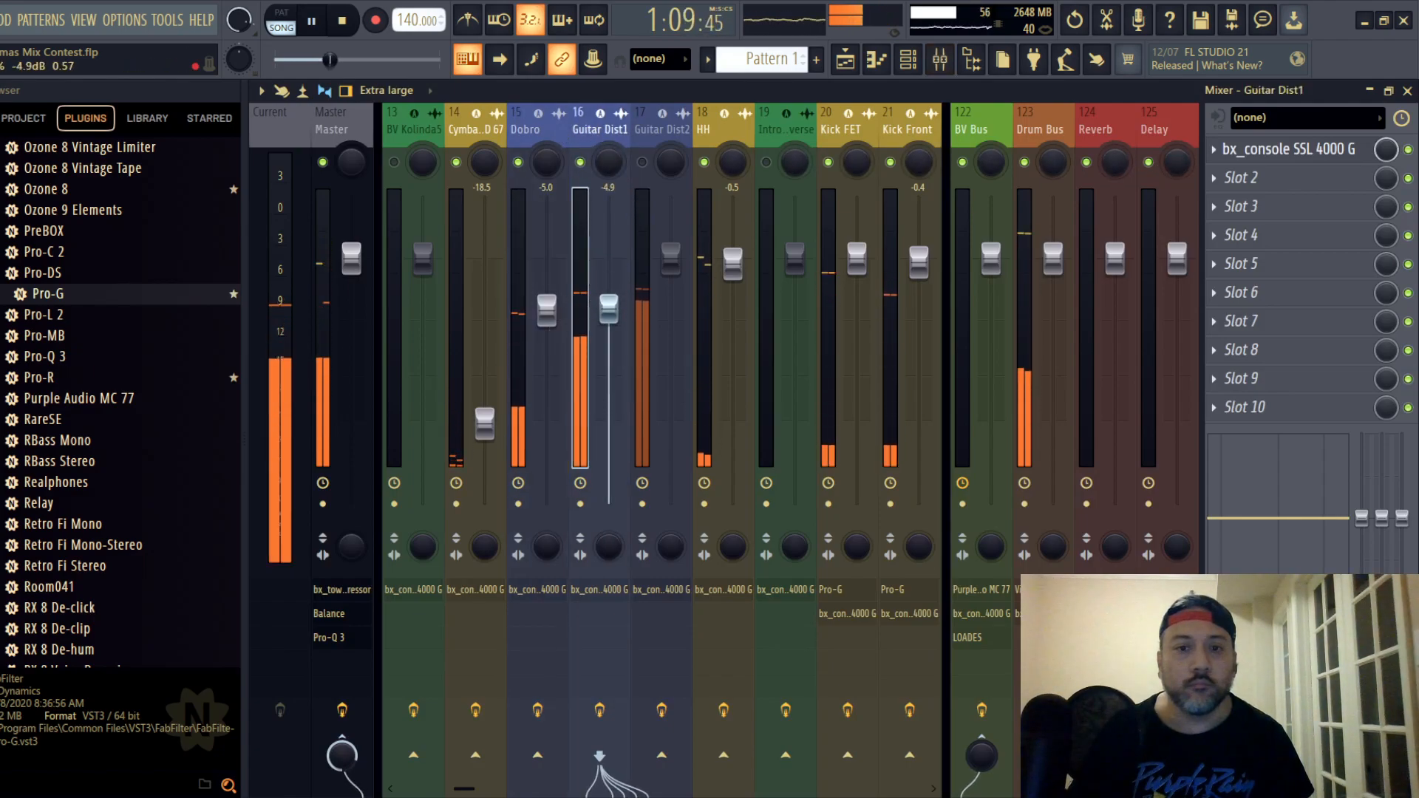
pyautogui.click(1288, 157)
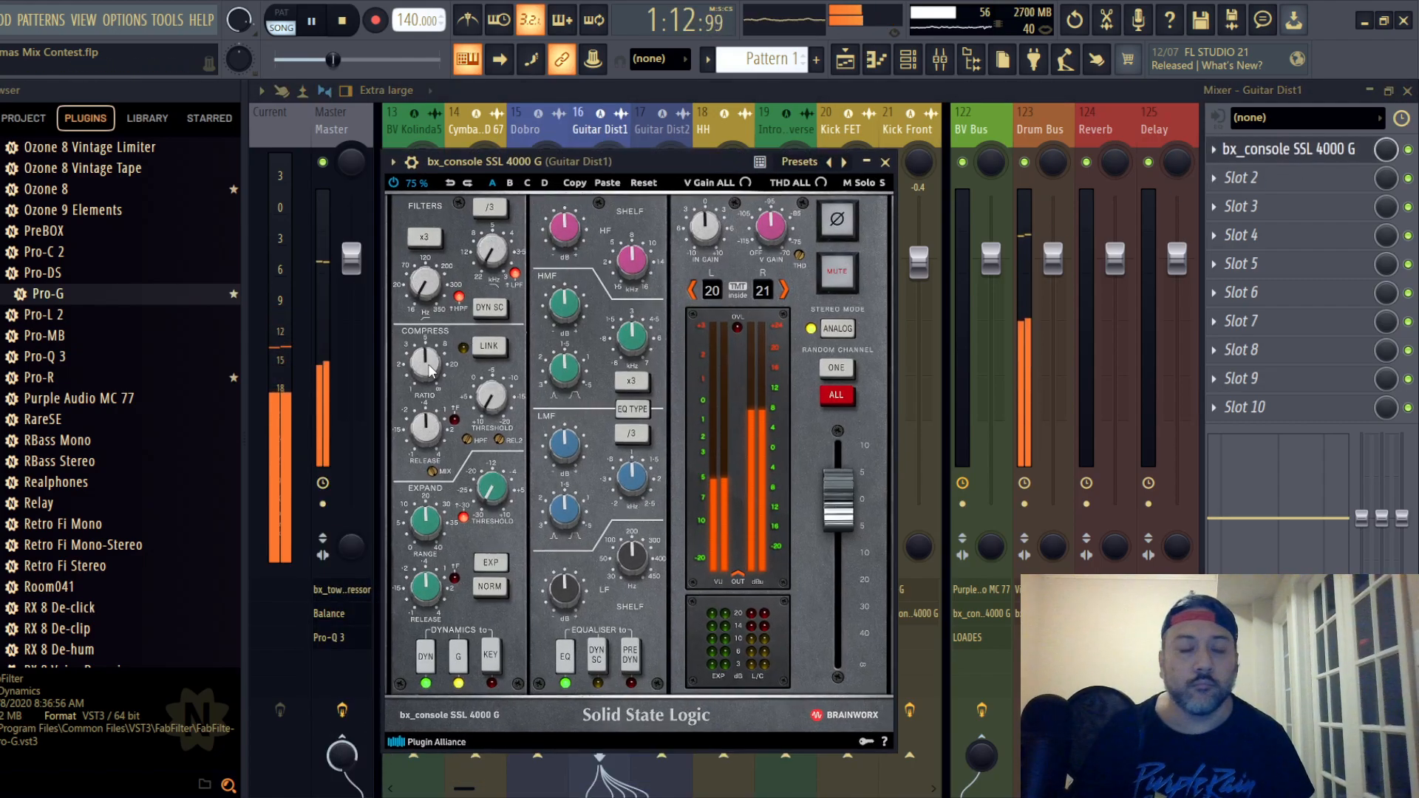
# - Lower Guitar Dist1's compressor ratio and set the compressor threshold to -7.0 dB
pyautogui.scroll(-3, 432, 371)
pyautogui.scroll(2, 432, 371)
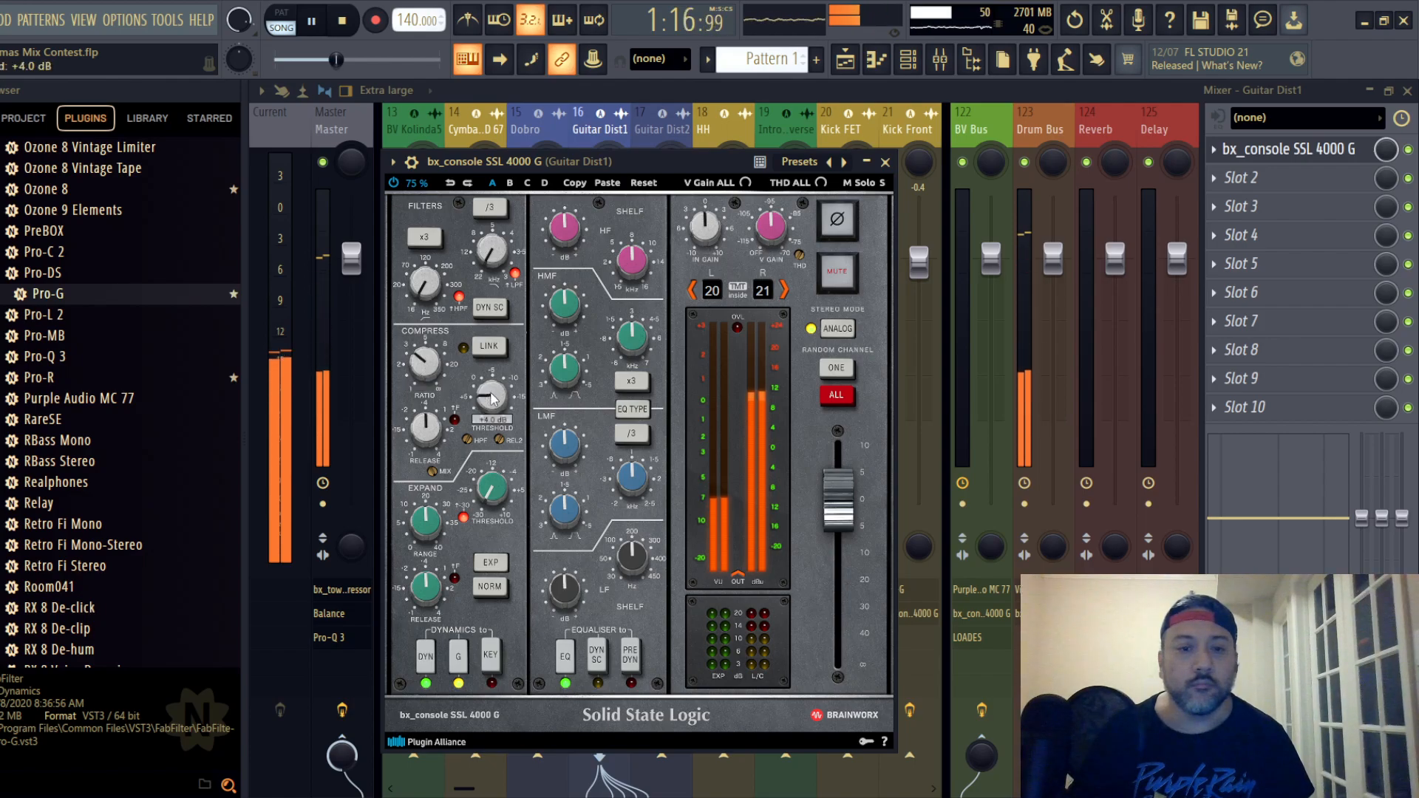
pyautogui.scroll(-7, 492, 397)
pyautogui.scroll(-1, 493, 399)
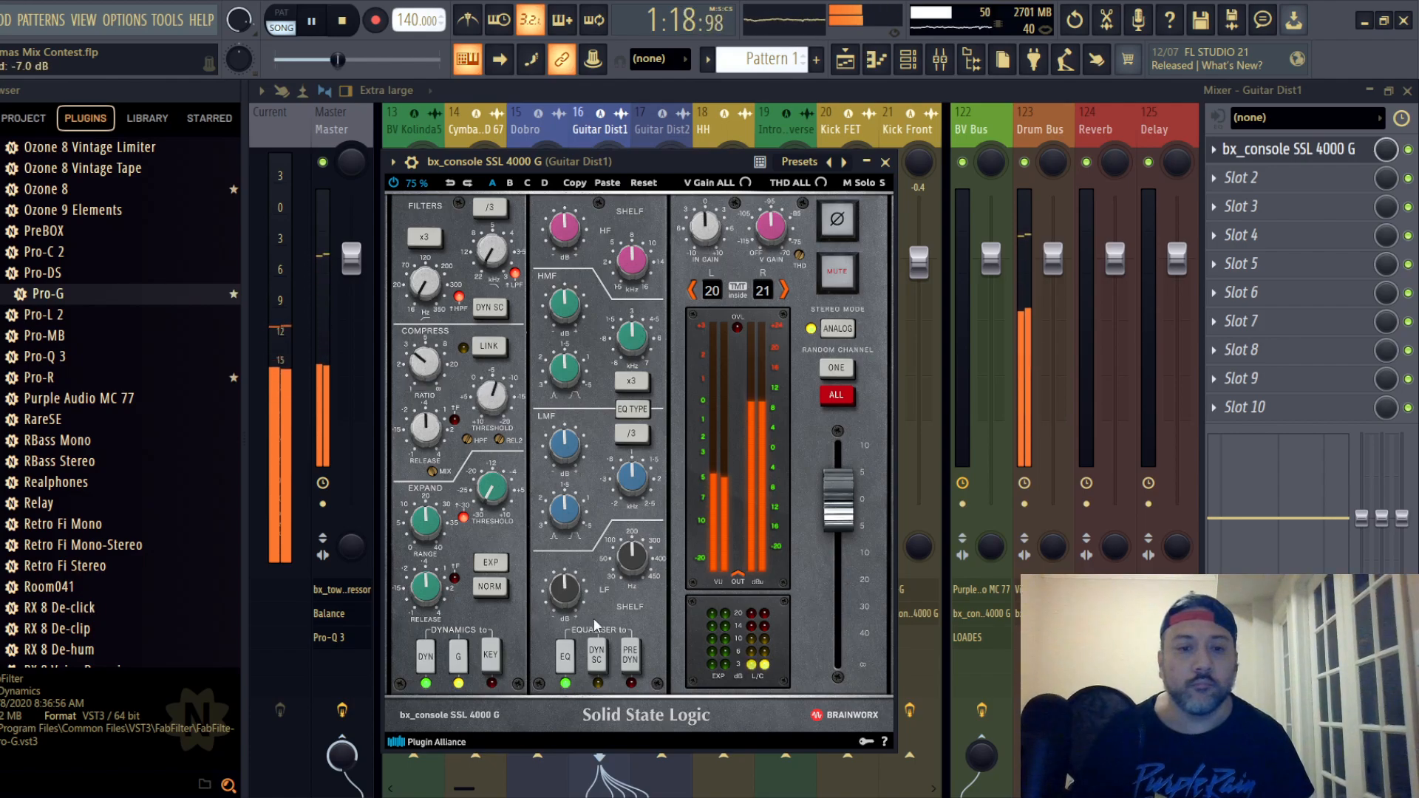
# - Switch Guitar Dist1's EQ type, place EQ before dynamics, cut HF and LF, and set HMF to -1.3 dB and LMF to +1.3 dB
pyautogui.click(632, 408)
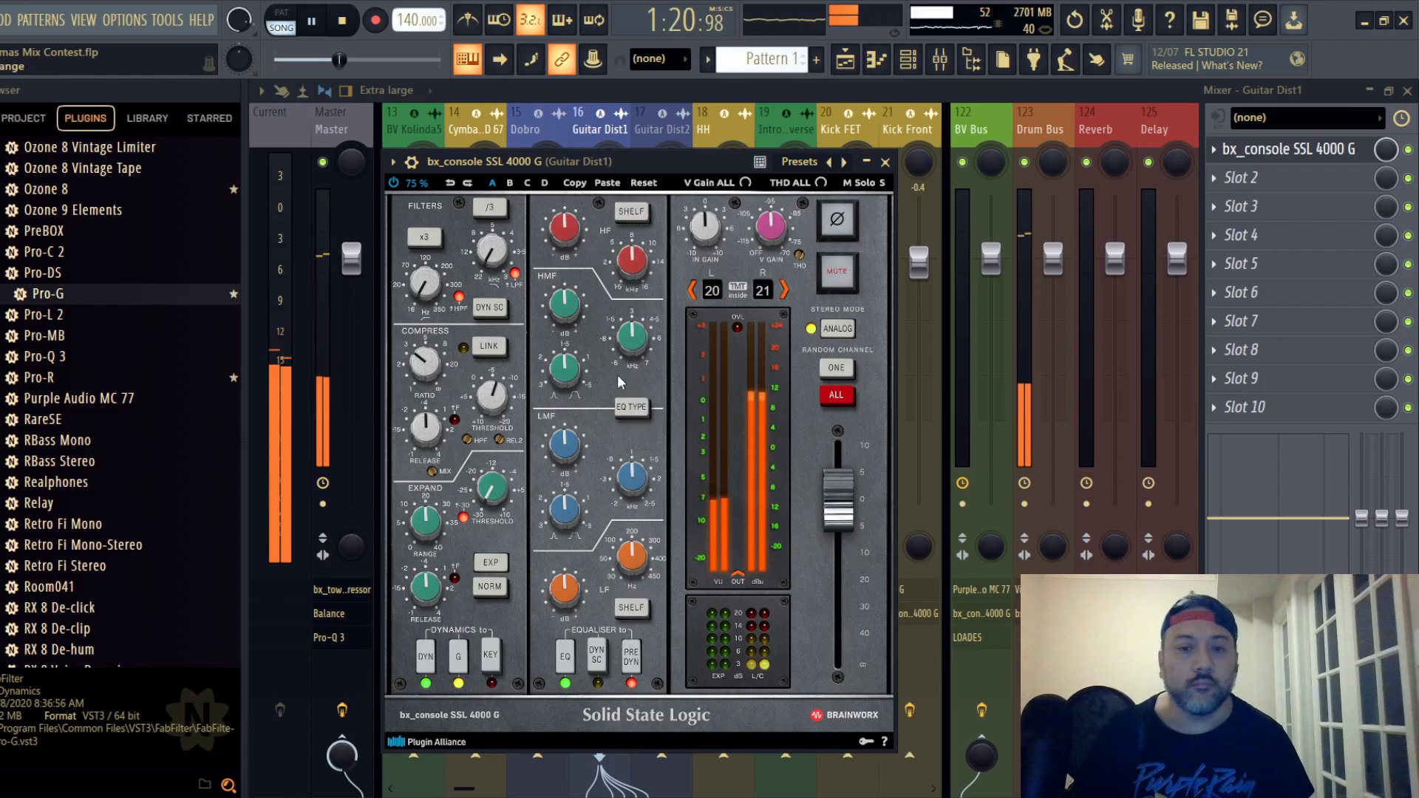
pyautogui.scroll(-1, 566, 233)
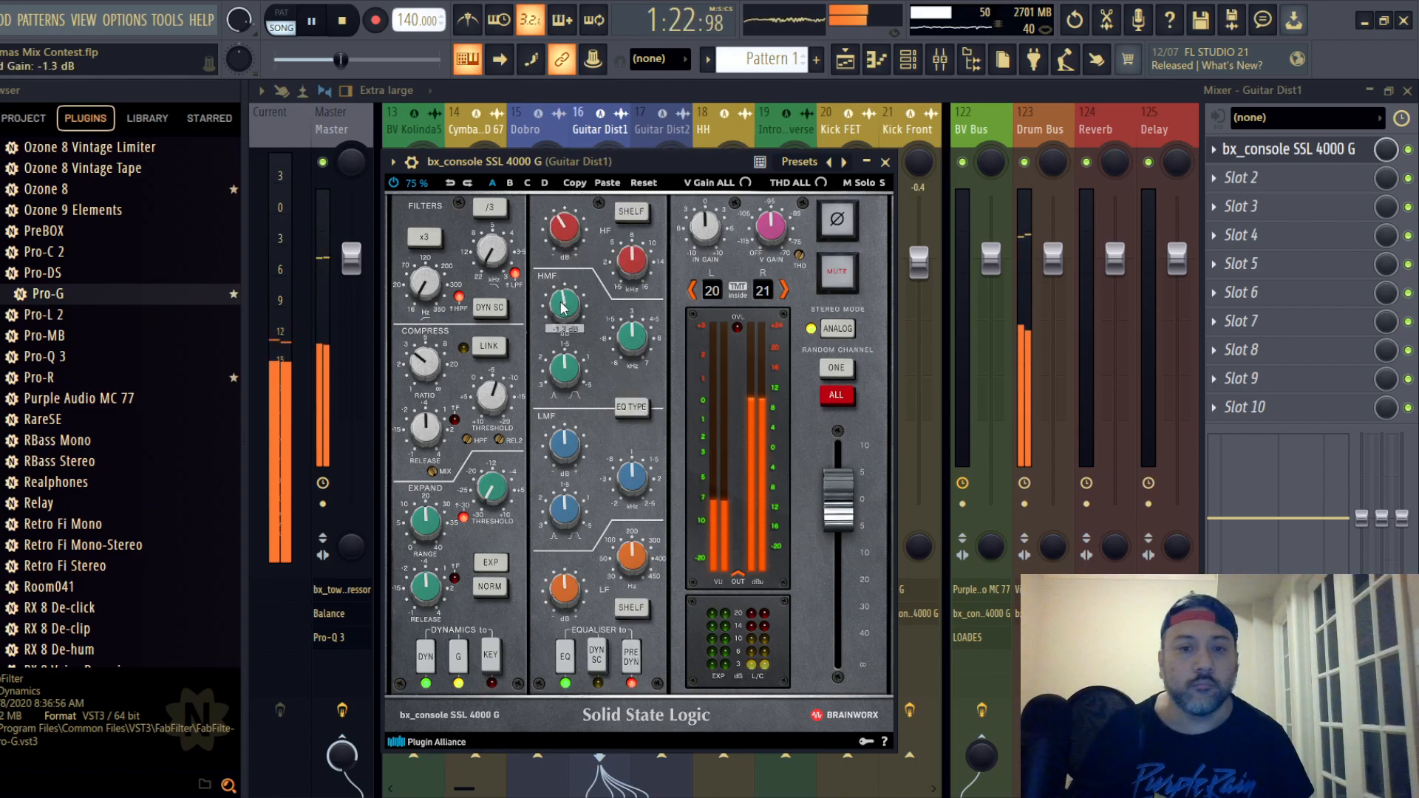
pyautogui.scroll(-1, 562, 589)
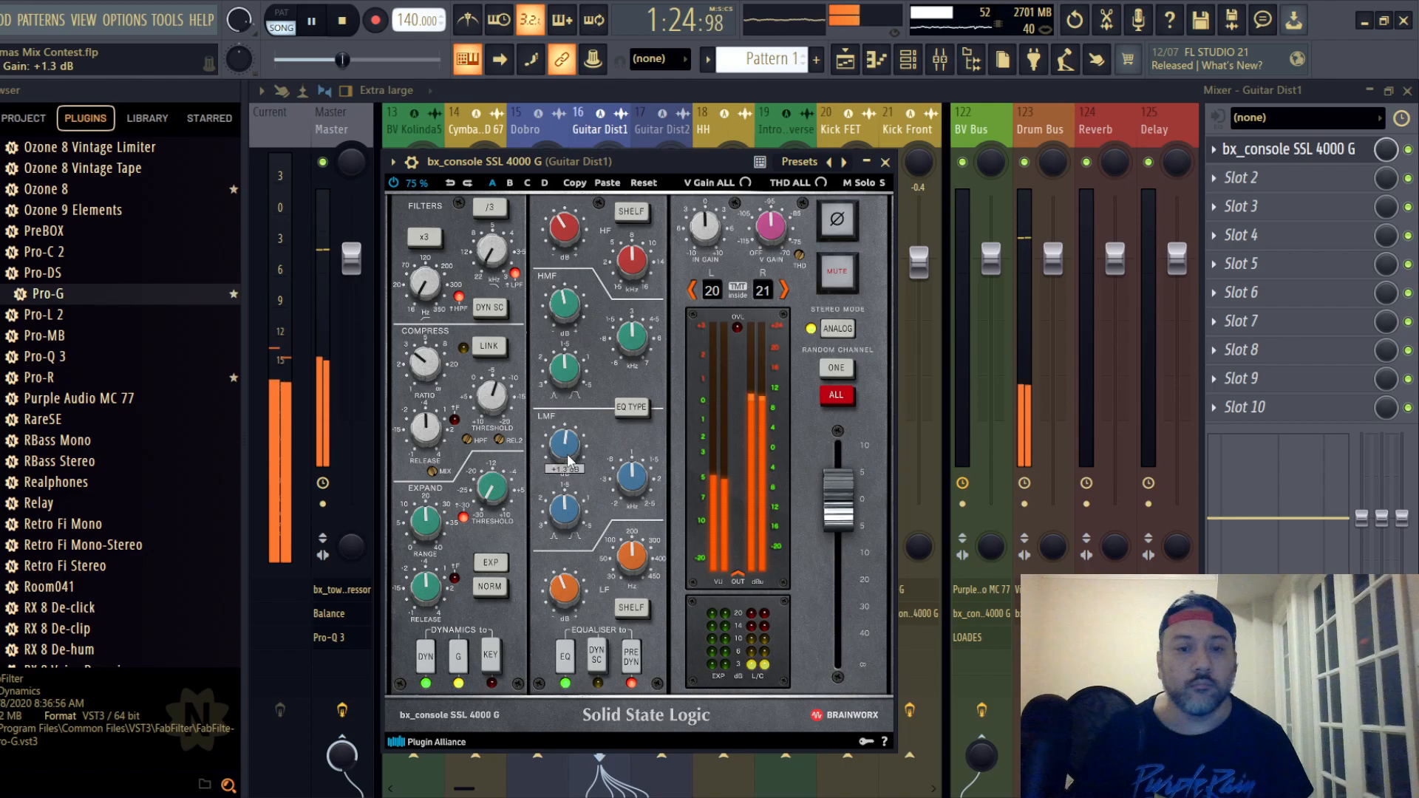
pyautogui.click(884, 162)
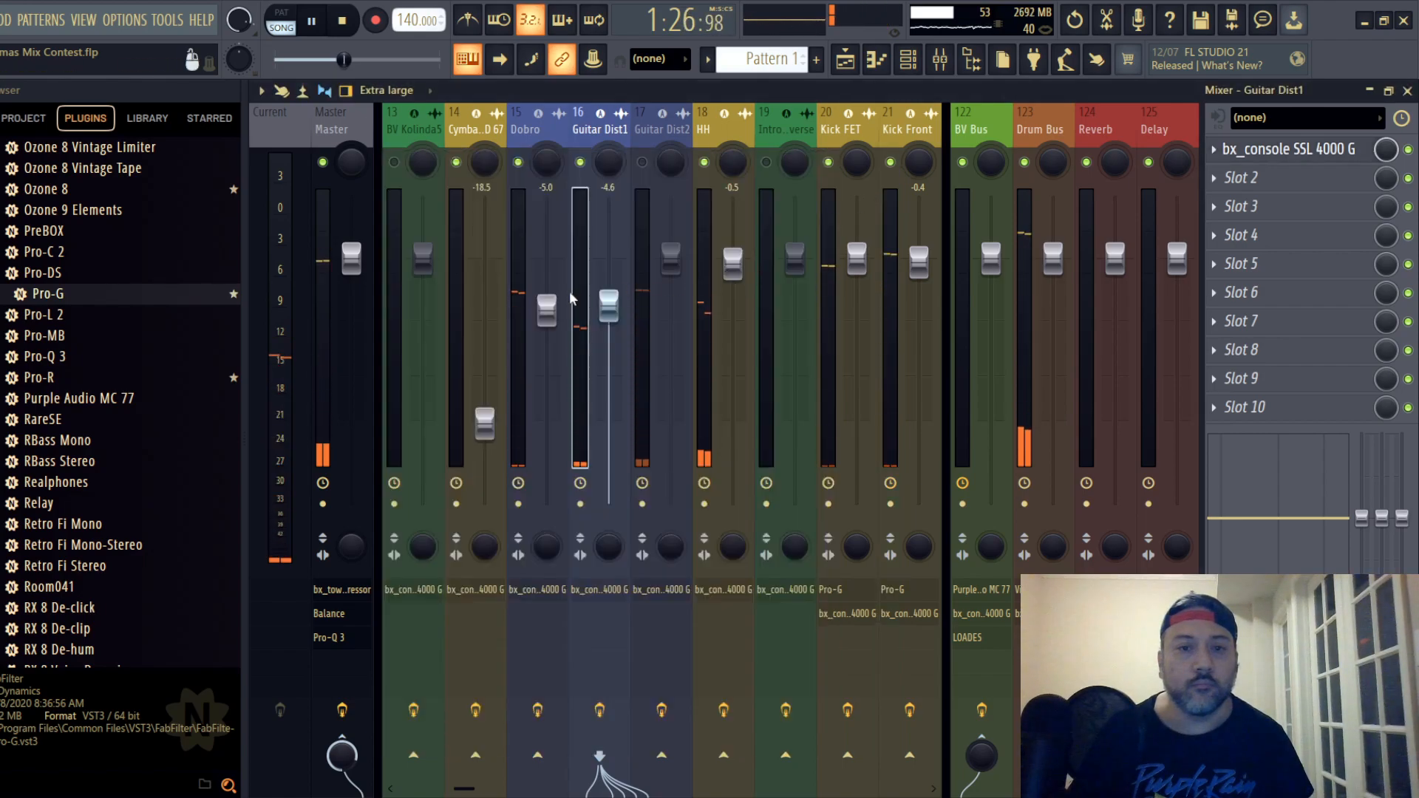
# - Lower Guitar Dist1's fader to -6.7 dB, restarting playback to judge its level in the mix
pyautogui.moveTo(609, 306); pyautogui.dragTo(609, 320)
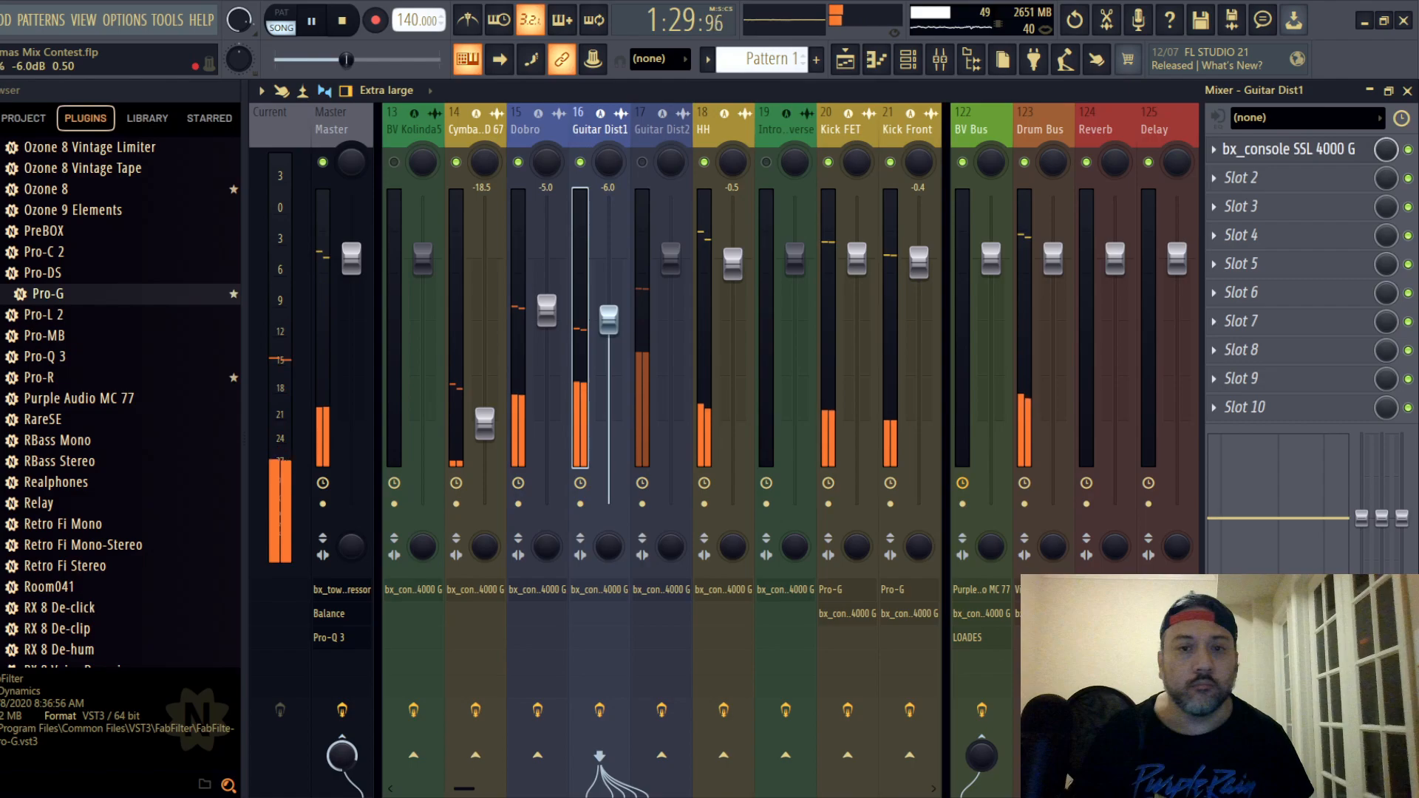
pyautogui.press('space')
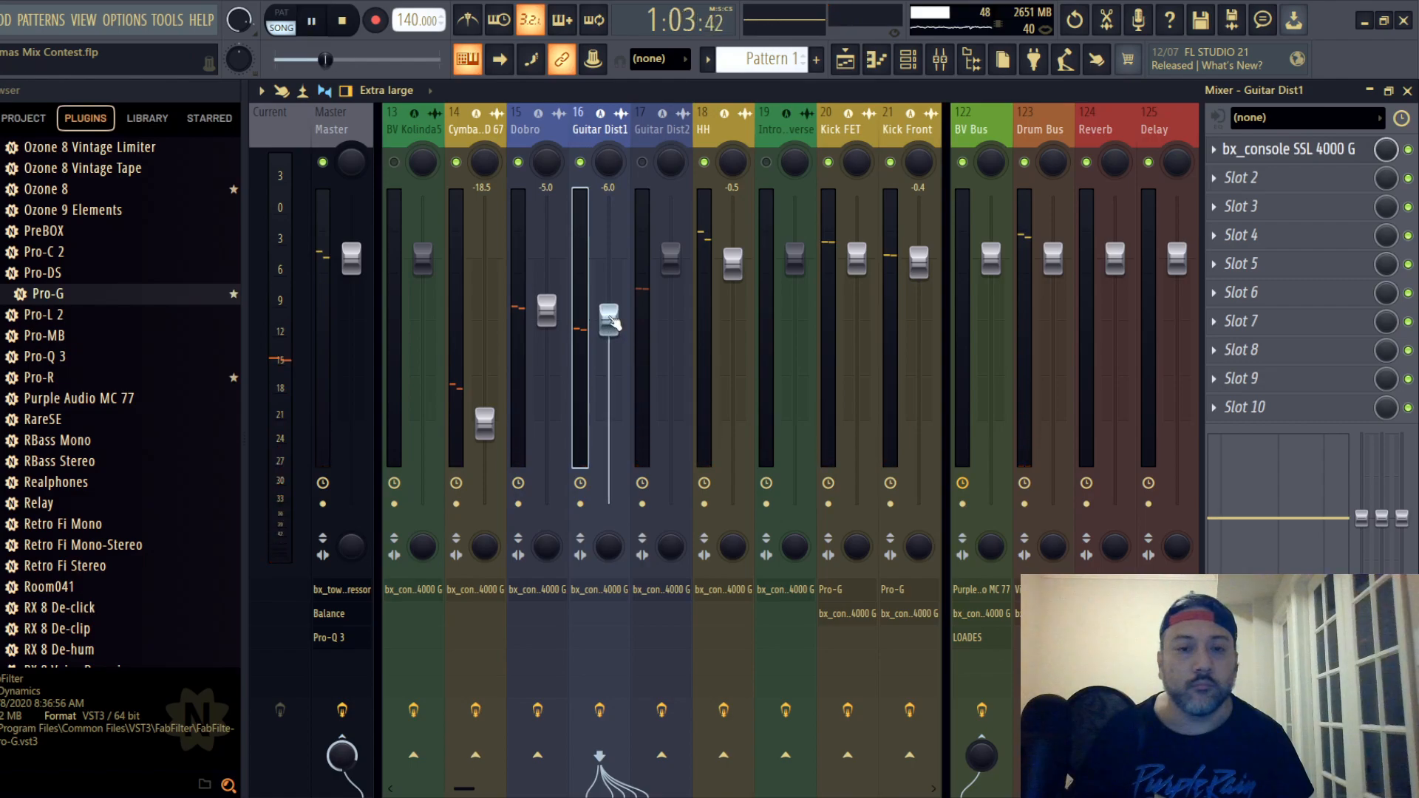
pyautogui.press('space')
pyautogui.moveTo(610, 319); pyautogui.dragTo(611, 327)
# - Unmute Guitar Dist2, set its fader to -6.9 dB and open its SSL strip
pyautogui.click(669, 277)
pyautogui.moveTo(668, 277); pyautogui.dragTo(668, 349)
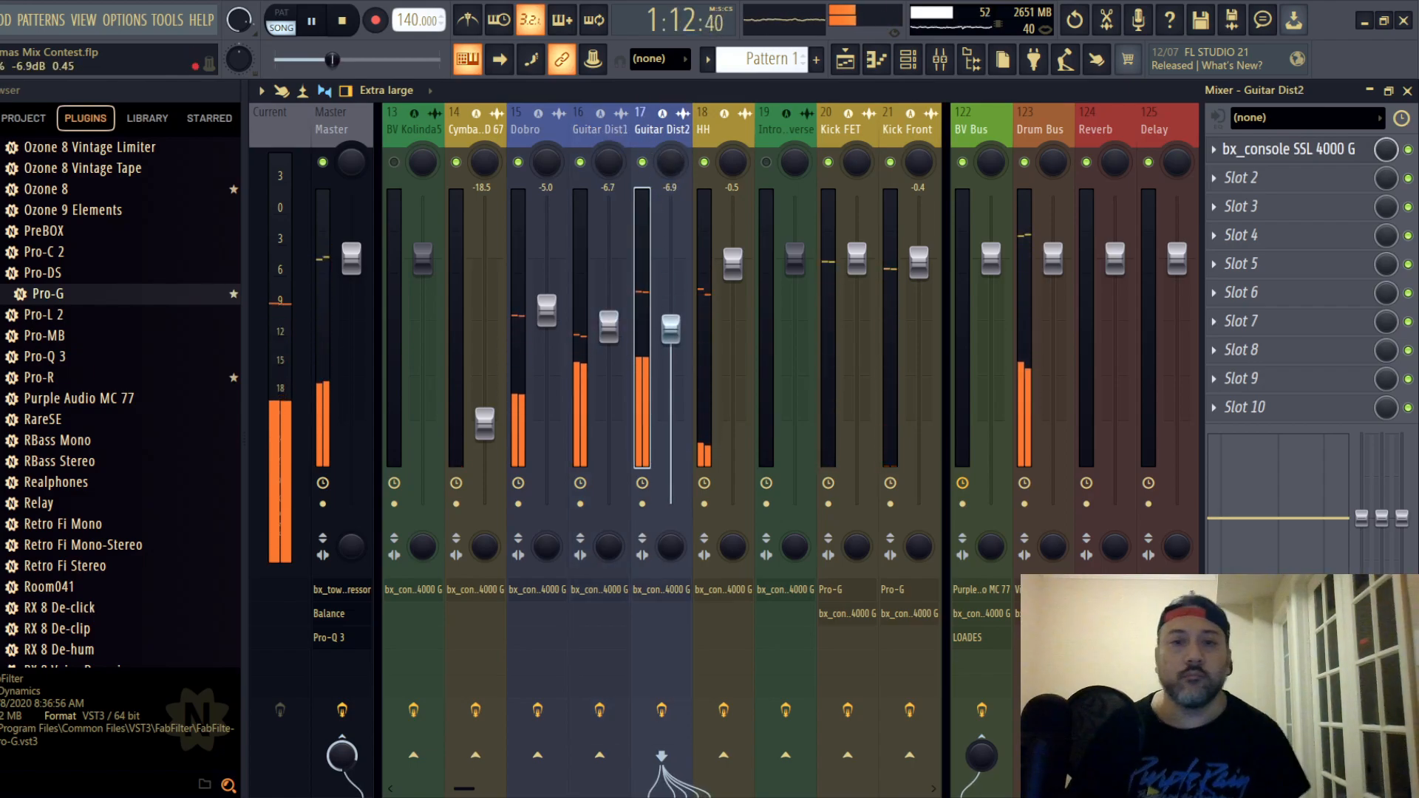
pyautogui.click(1287, 149)
pyautogui.moveTo(617, 254); pyautogui.dragTo(643, 158)
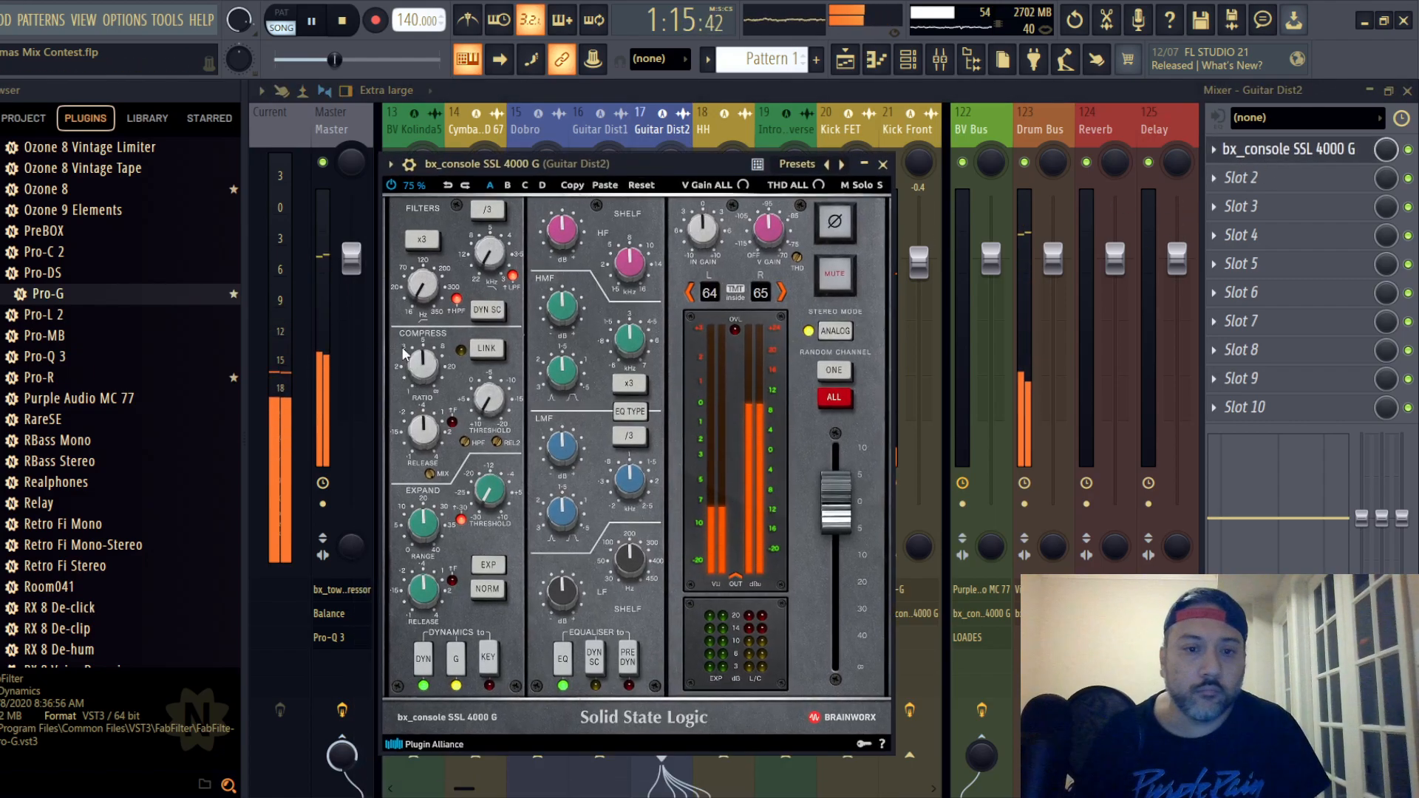
# - Lower Guitar Dist2's compressor ratio and adjust its compressor threshold in the SSL strip
pyautogui.scroll(3, 426, 367)
pyautogui.scroll(-2, 427, 370)
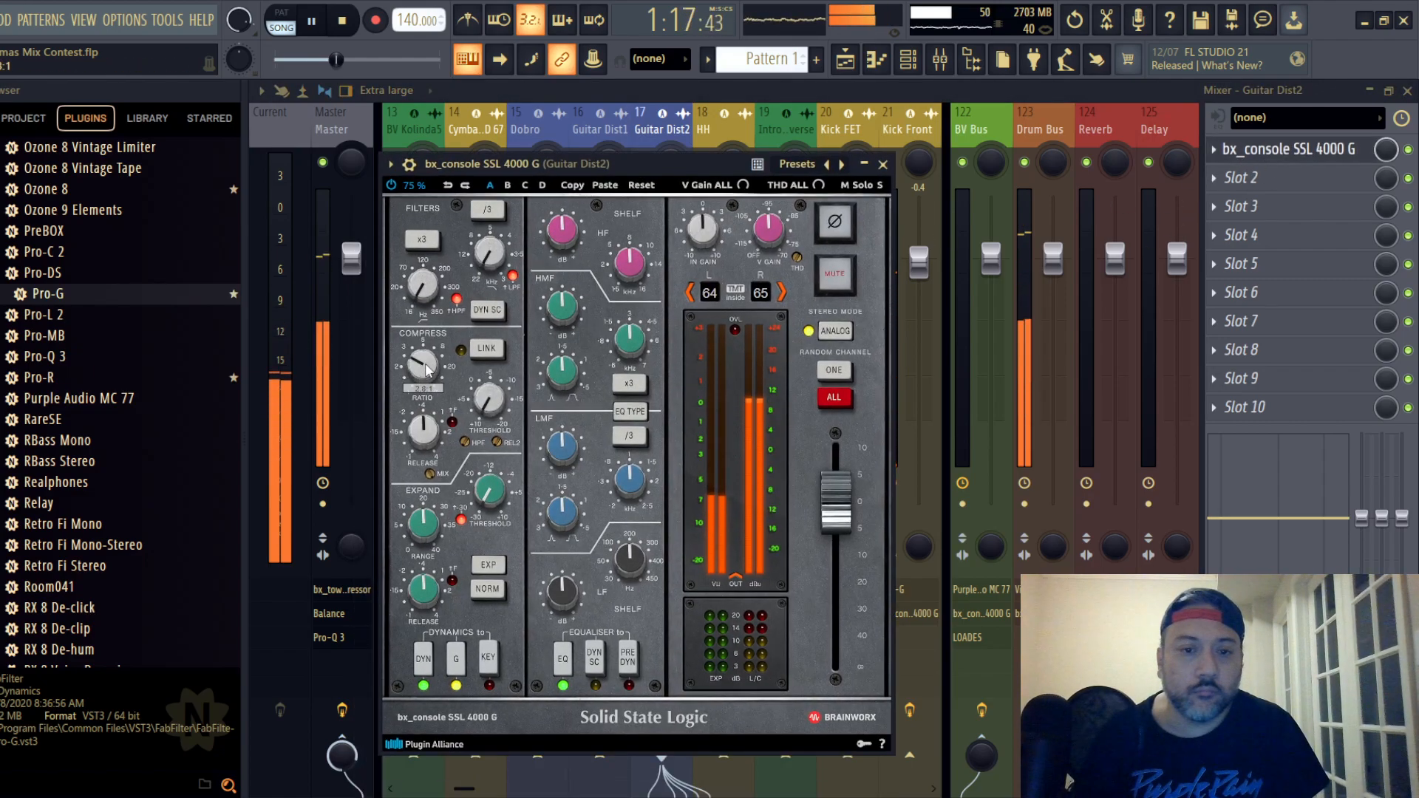
pyautogui.scroll(-1, 426, 370)
pyautogui.scroll(-4, 487, 405)
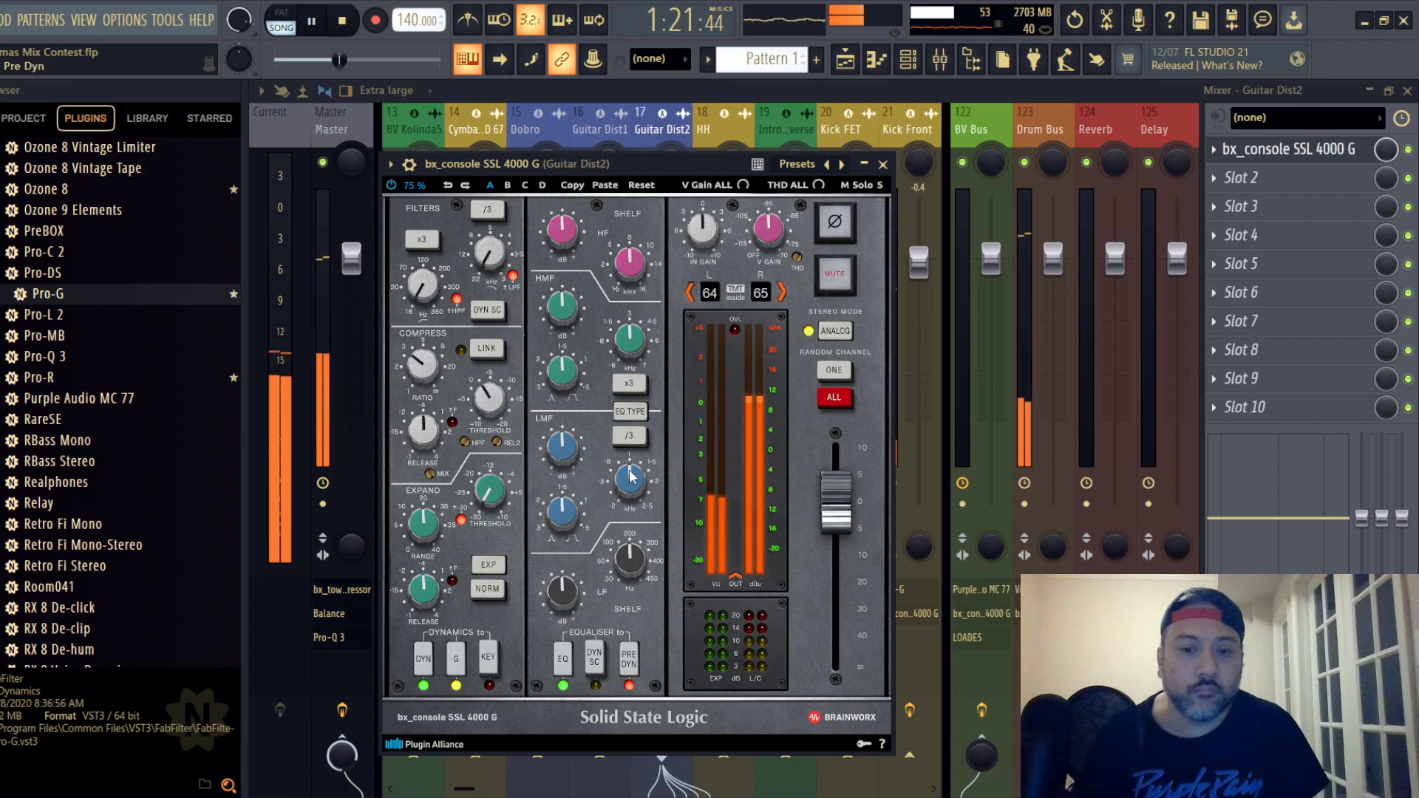
# - Place Guitar Dist2's EQ before dynamics, switch its EQ type and cut LF to -2.4 dB, closing the strip
pyautogui.click(630, 410)
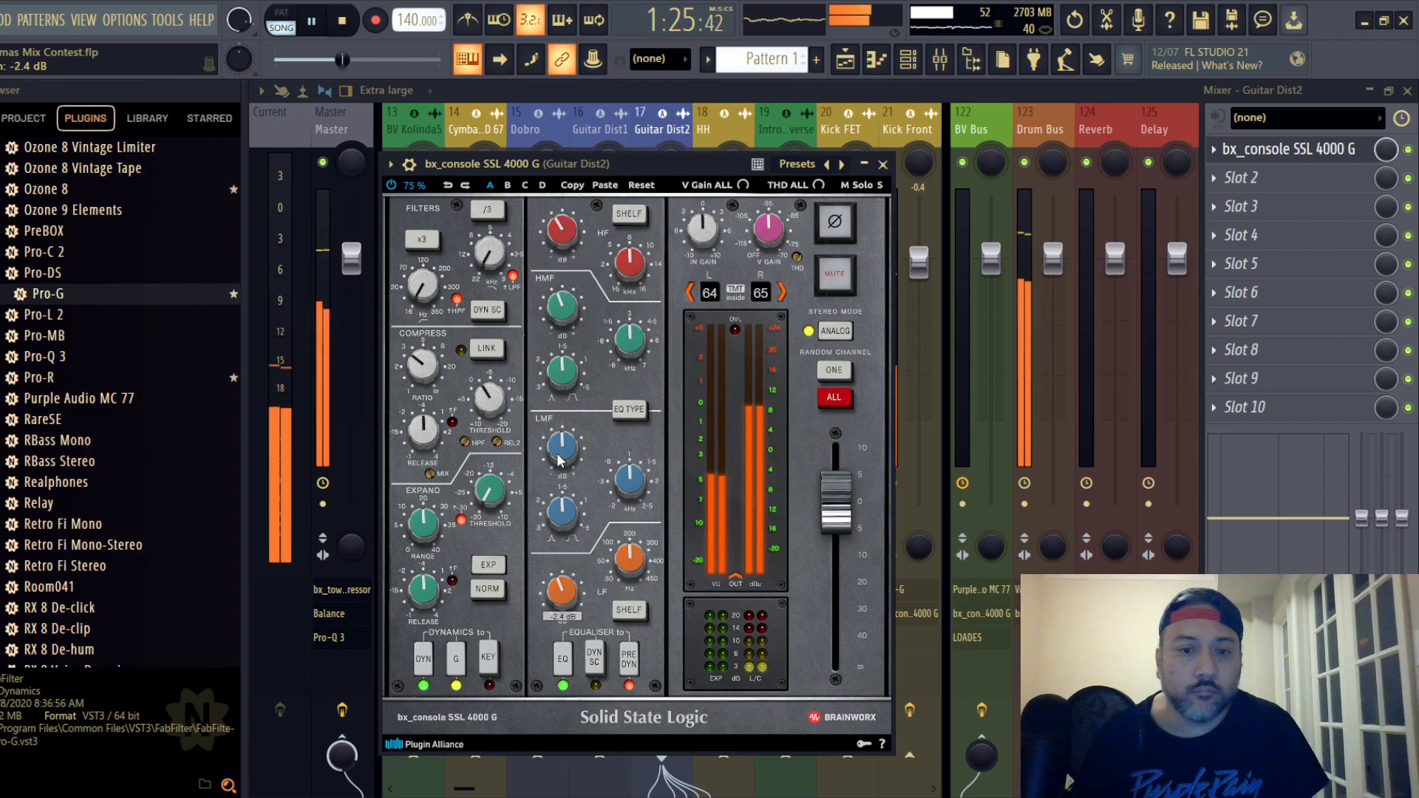
pyautogui.click(882, 163)
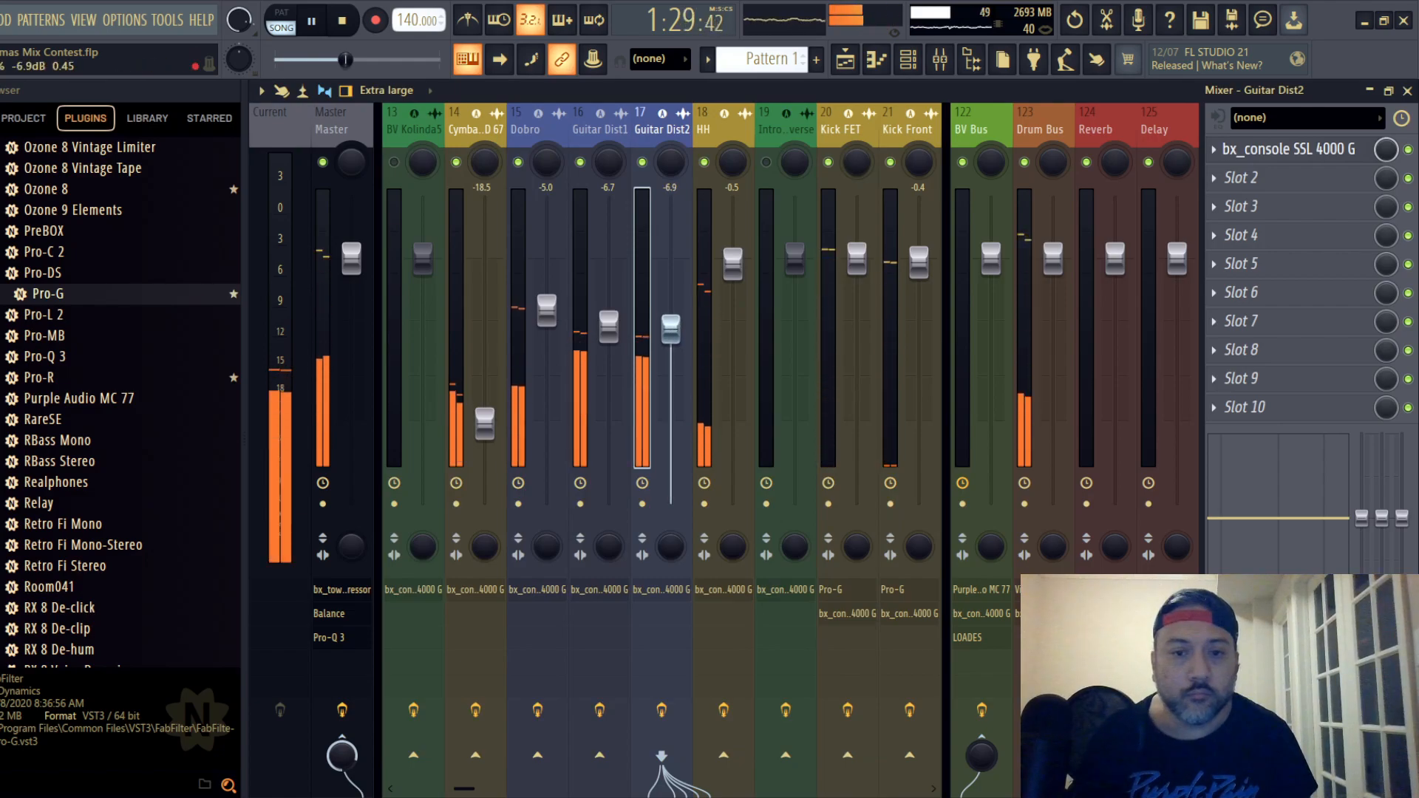
# - Pan Guitar Dist2 partly to the right and Guitar Dist1 partly to the left
pyautogui.moveTo(671, 166); pyautogui.dragTo(671, 148)
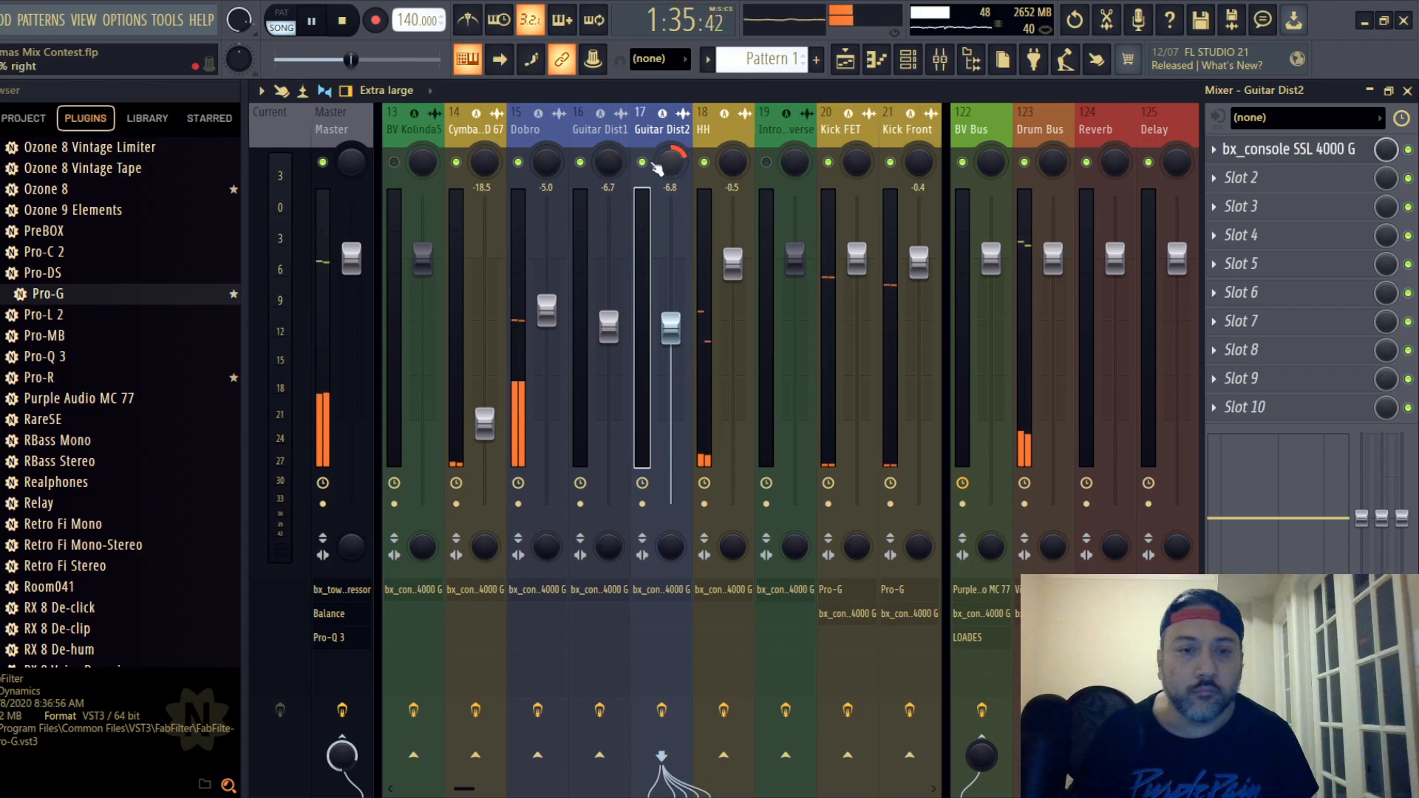
pyautogui.click(609, 163)
pyautogui.moveTo(608, 163); pyautogui.dragTo(609, 171)
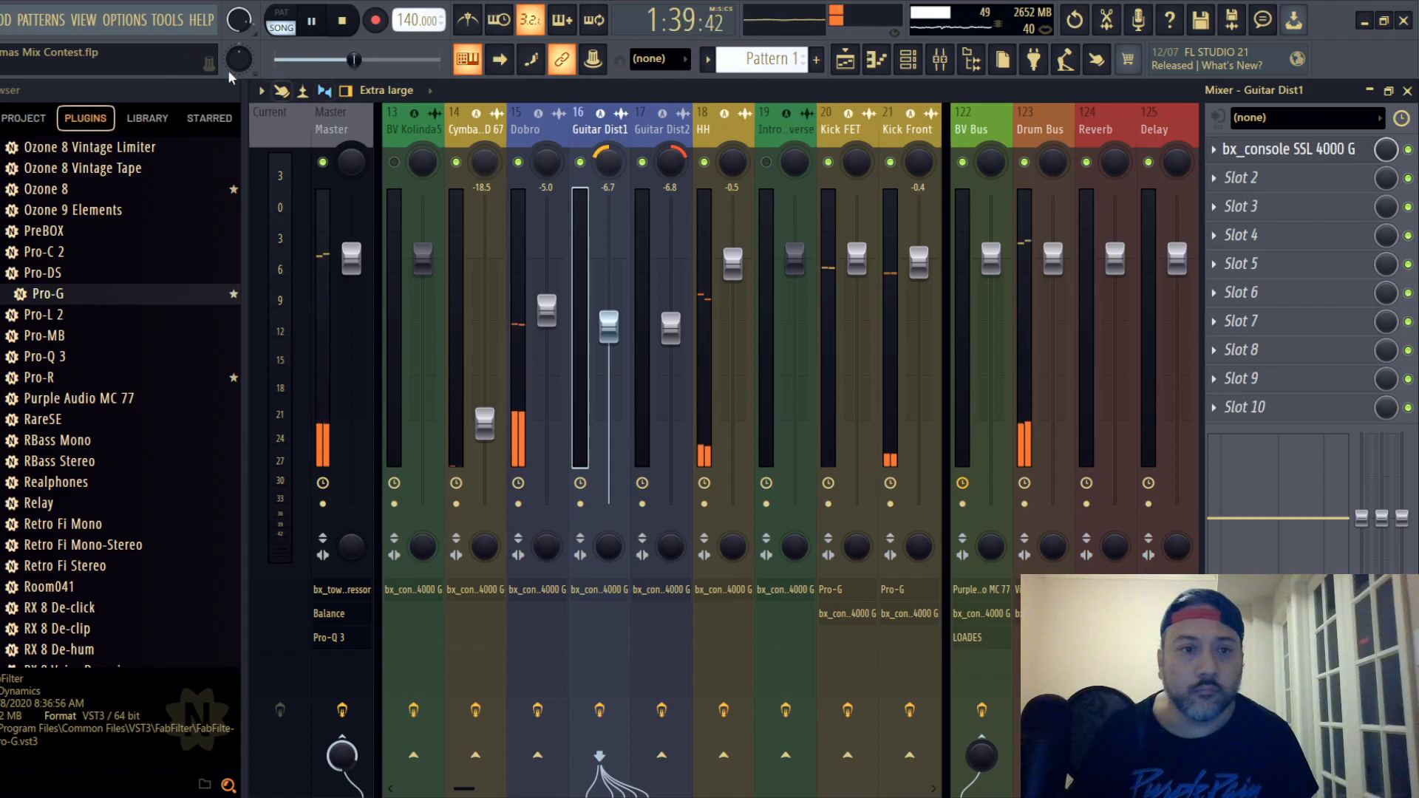
# - Restart playback, select both distorted guitar tracks and lower their faders together to about -10.5 dB
pyautogui.click(2, 20)
pyautogui.click(10, 103)
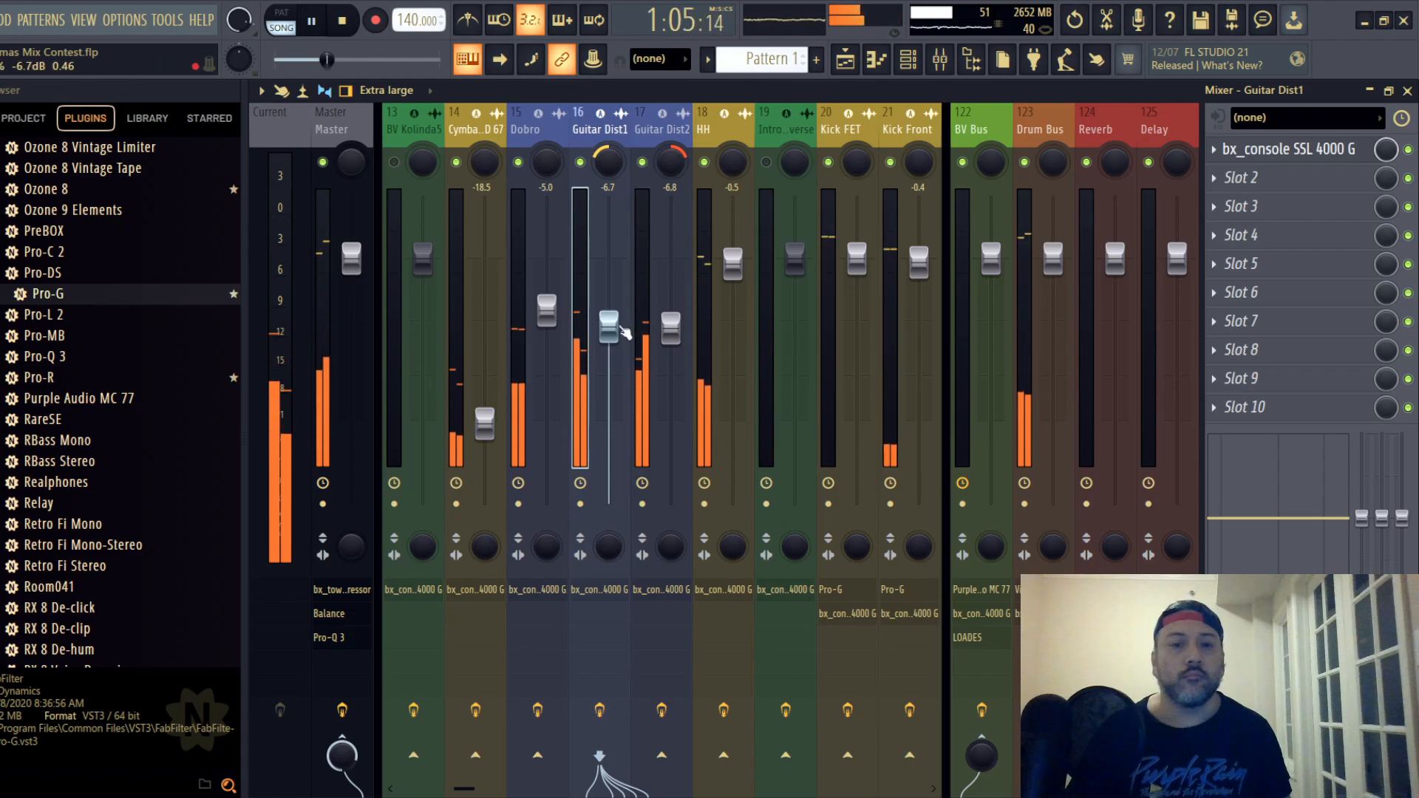
pyautogui.keyDown('ctrl'); pyautogui.click(642, 288); pyautogui.keyUp('ctrl')
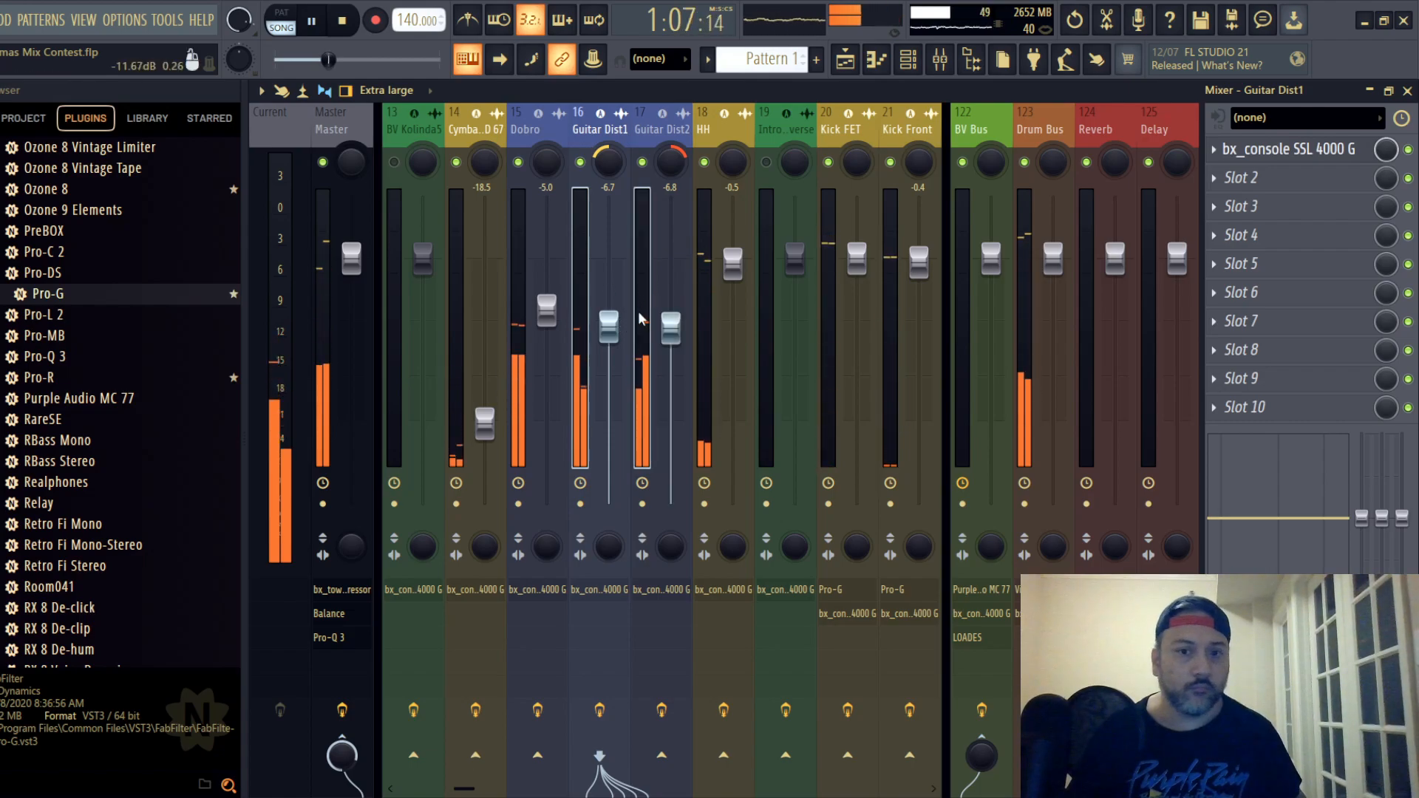
pyautogui.moveTo(608, 333); pyautogui.dragTo(608, 363)
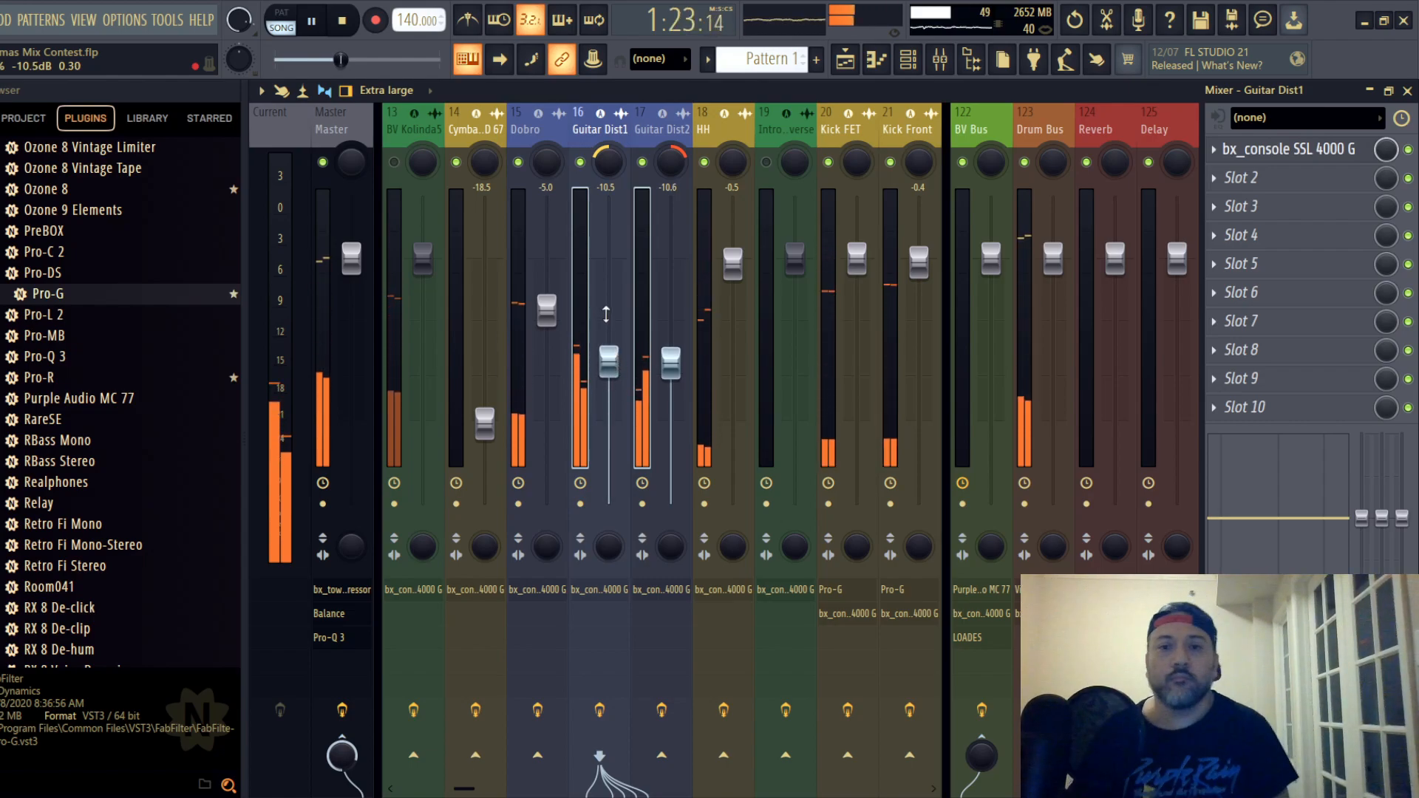
# - Insert Fruity Limiter in the second effect slot of the HH track and close its window
pyautogui.click(712, 130)
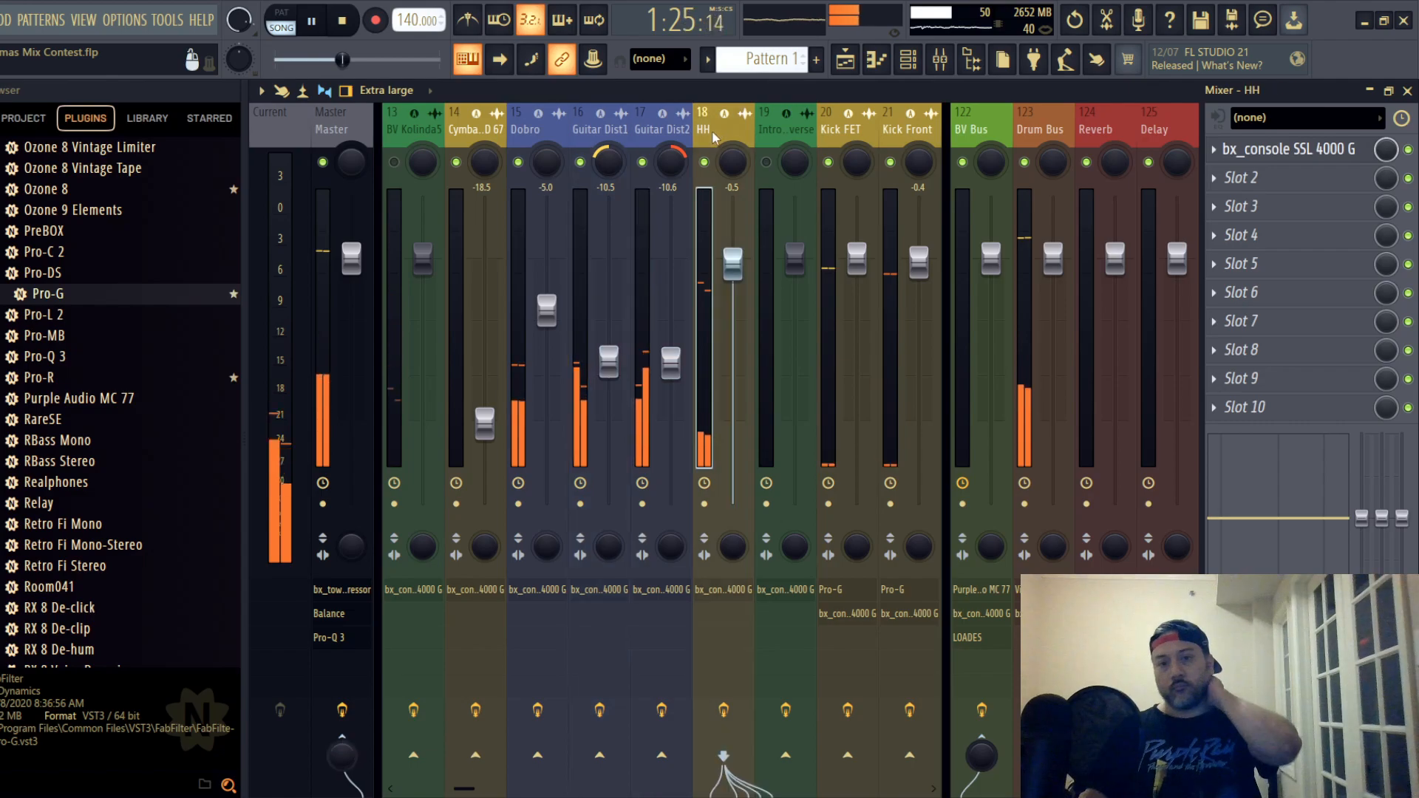
pyautogui.click(1265, 179)
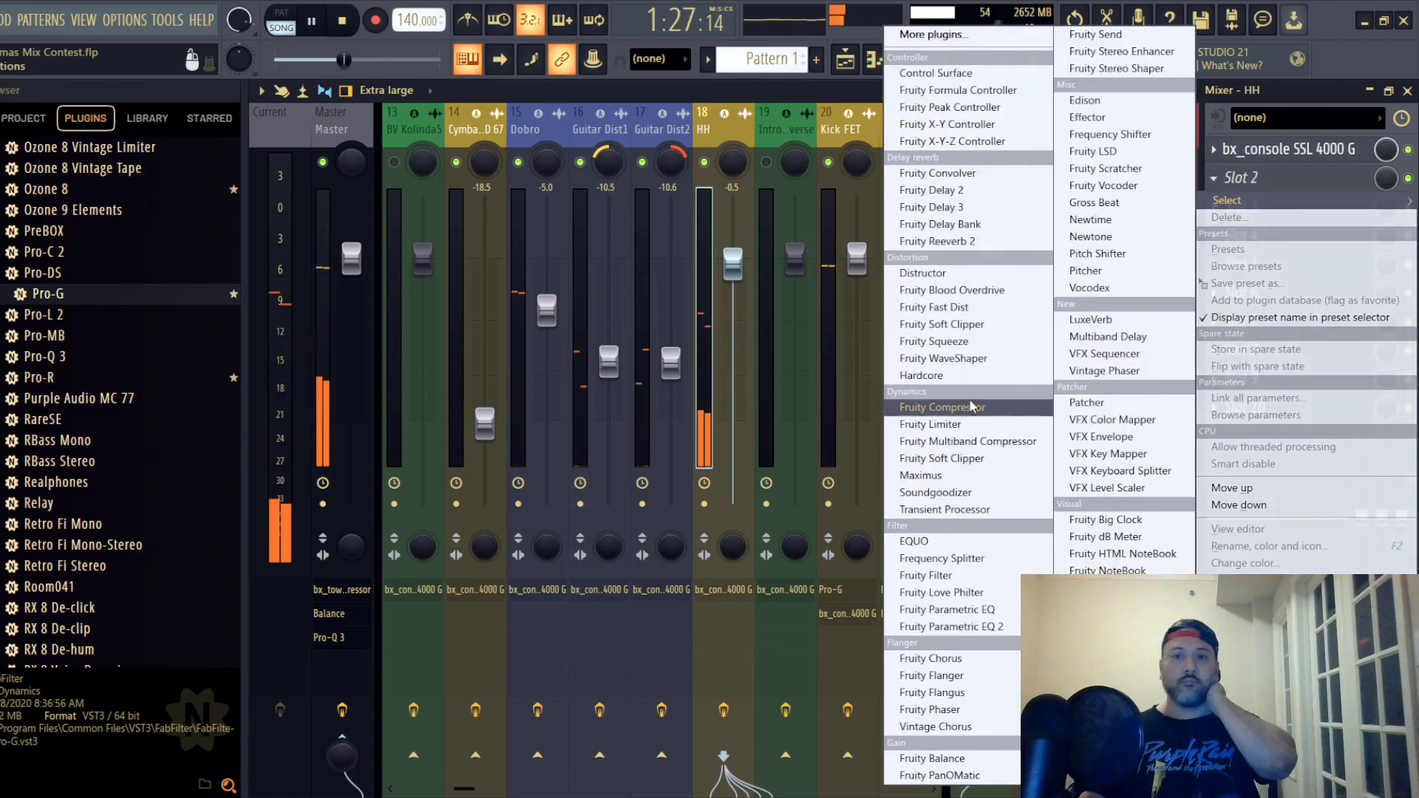
pyautogui.click(952, 427)
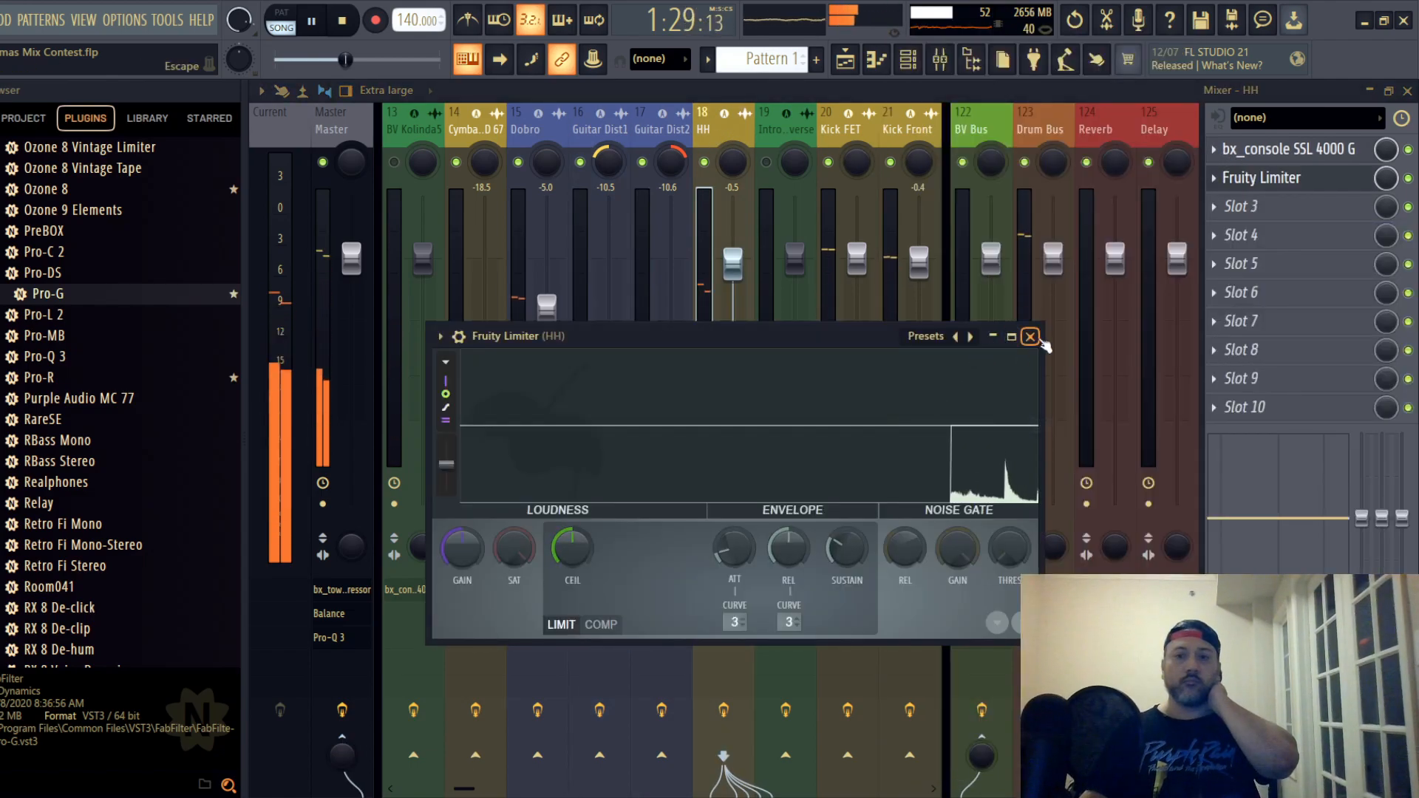
pyautogui.click(1030, 337)
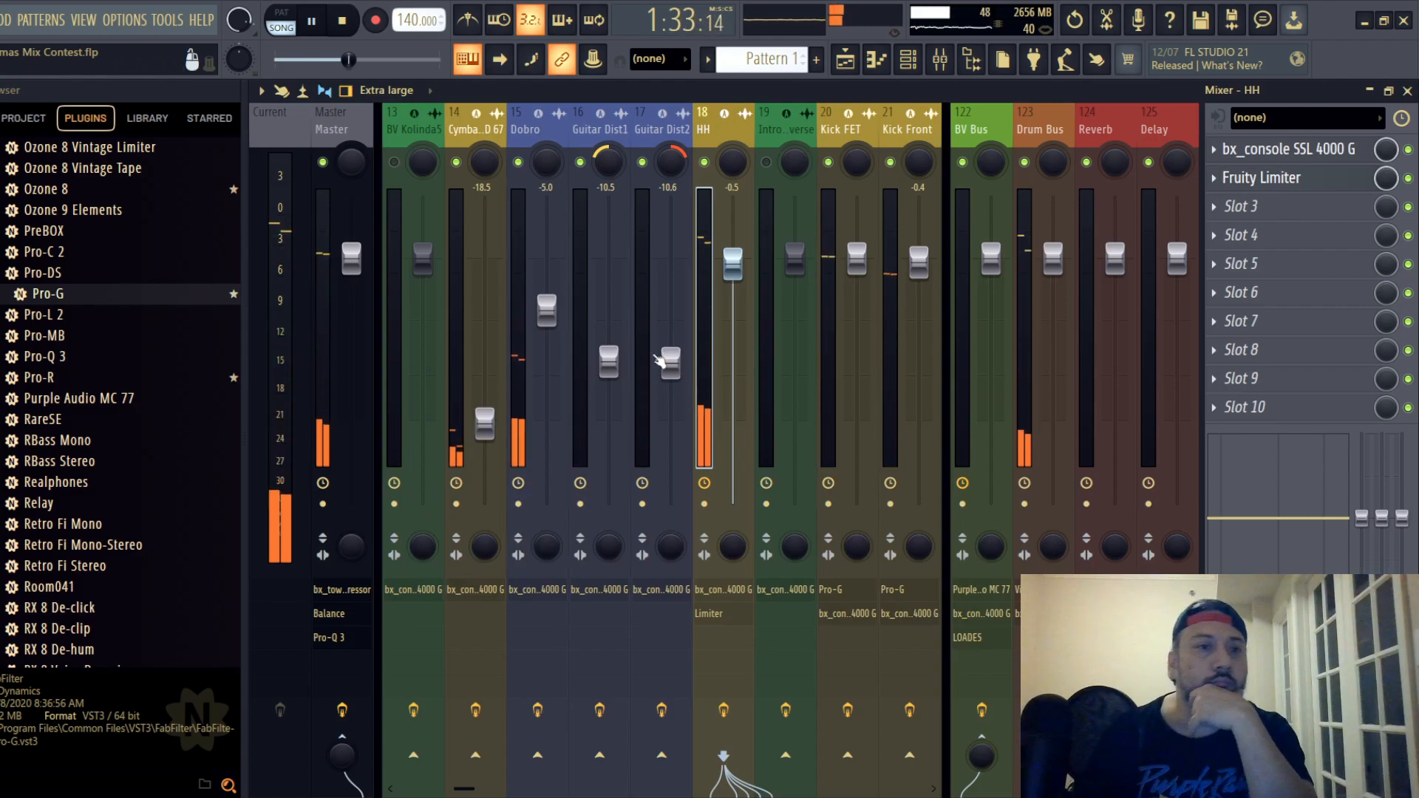
# - Restart playback and fine-tune the faders: Guitar Dist1 to -10.7 dB, Guitar Dist2 to -10.4 dB and Dobro to -4.9 dB
pyautogui.click(1, 20)
pyautogui.click(3, 102)
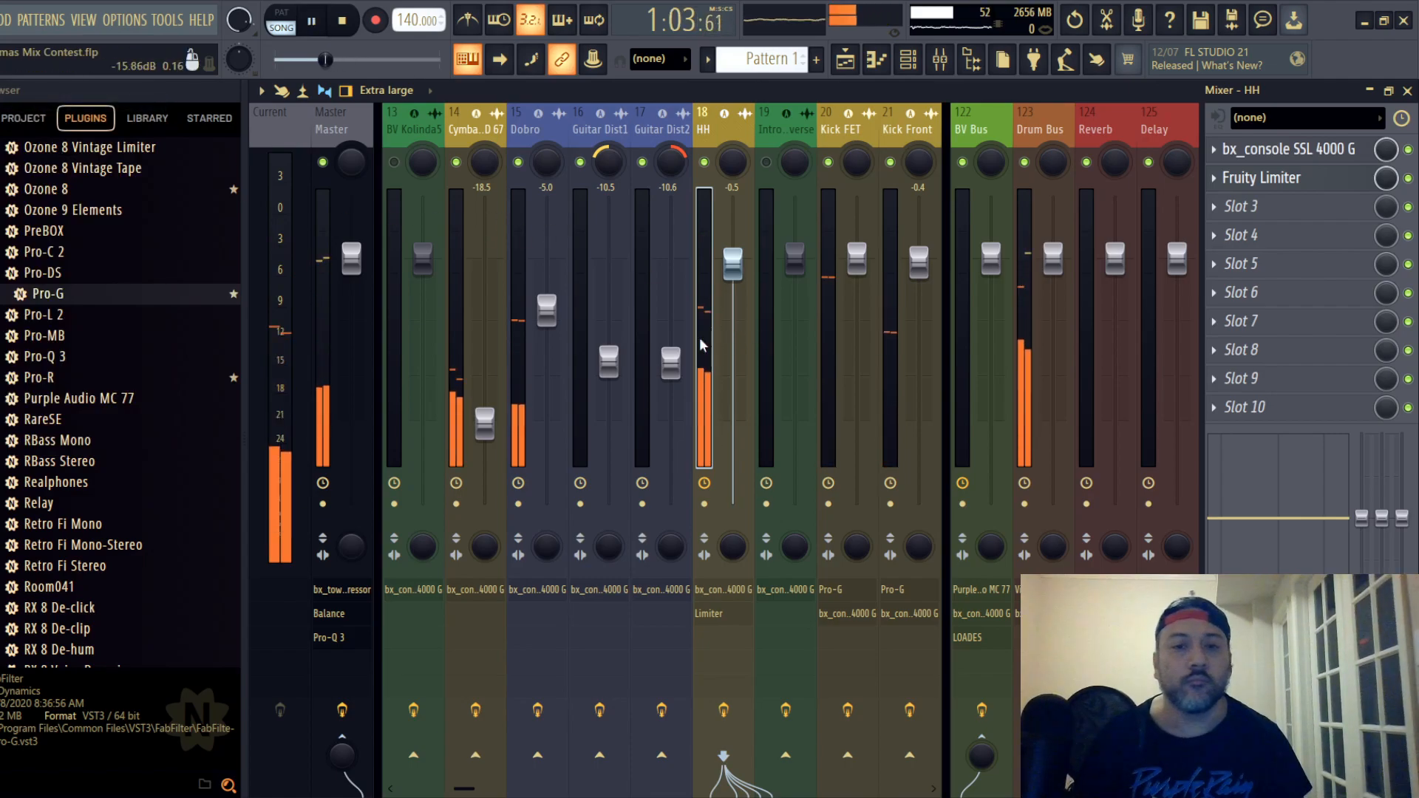
pyautogui.moveTo(609, 369); pyautogui.dragTo(609, 371)
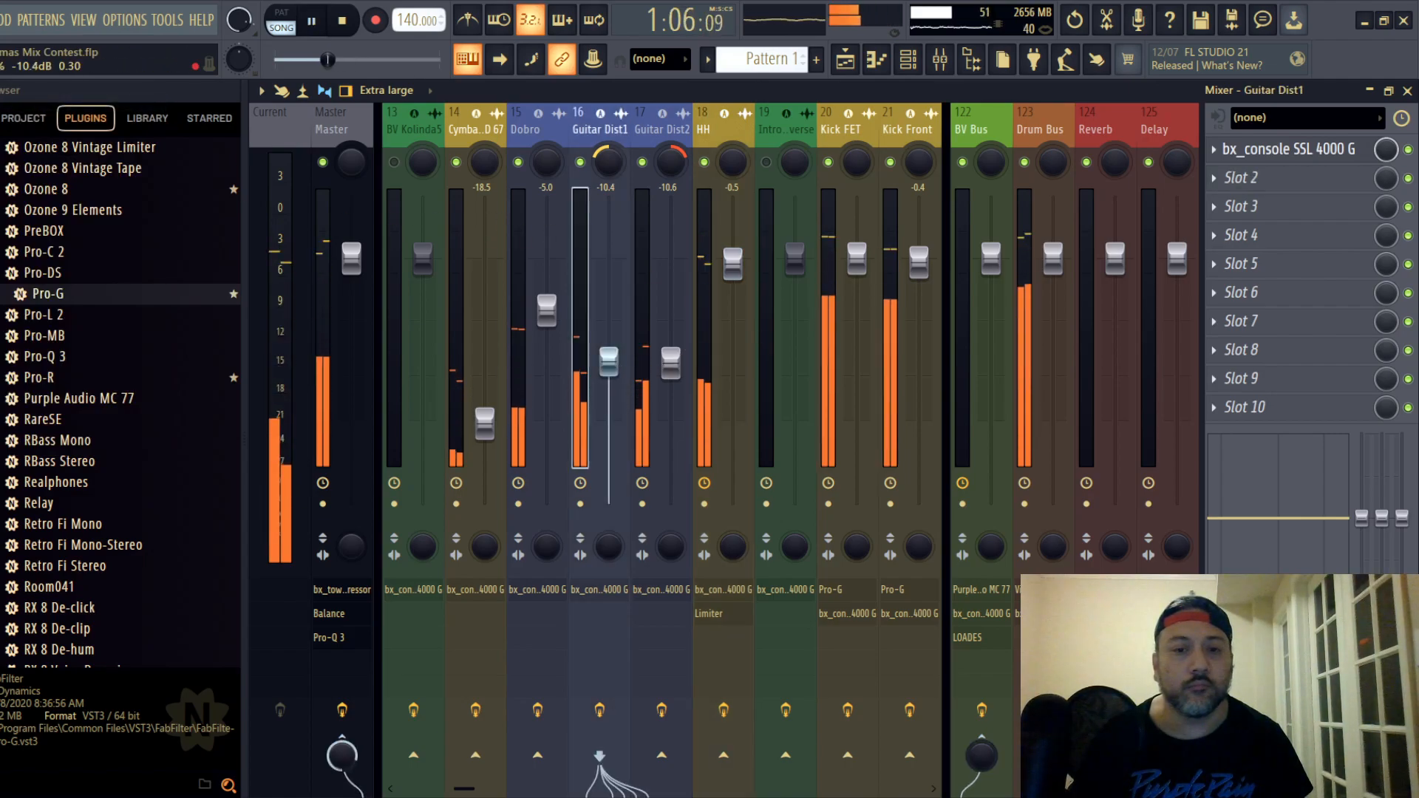
pyautogui.click(672, 364)
pyautogui.moveTo(671, 363); pyautogui.dragTo(671, 361)
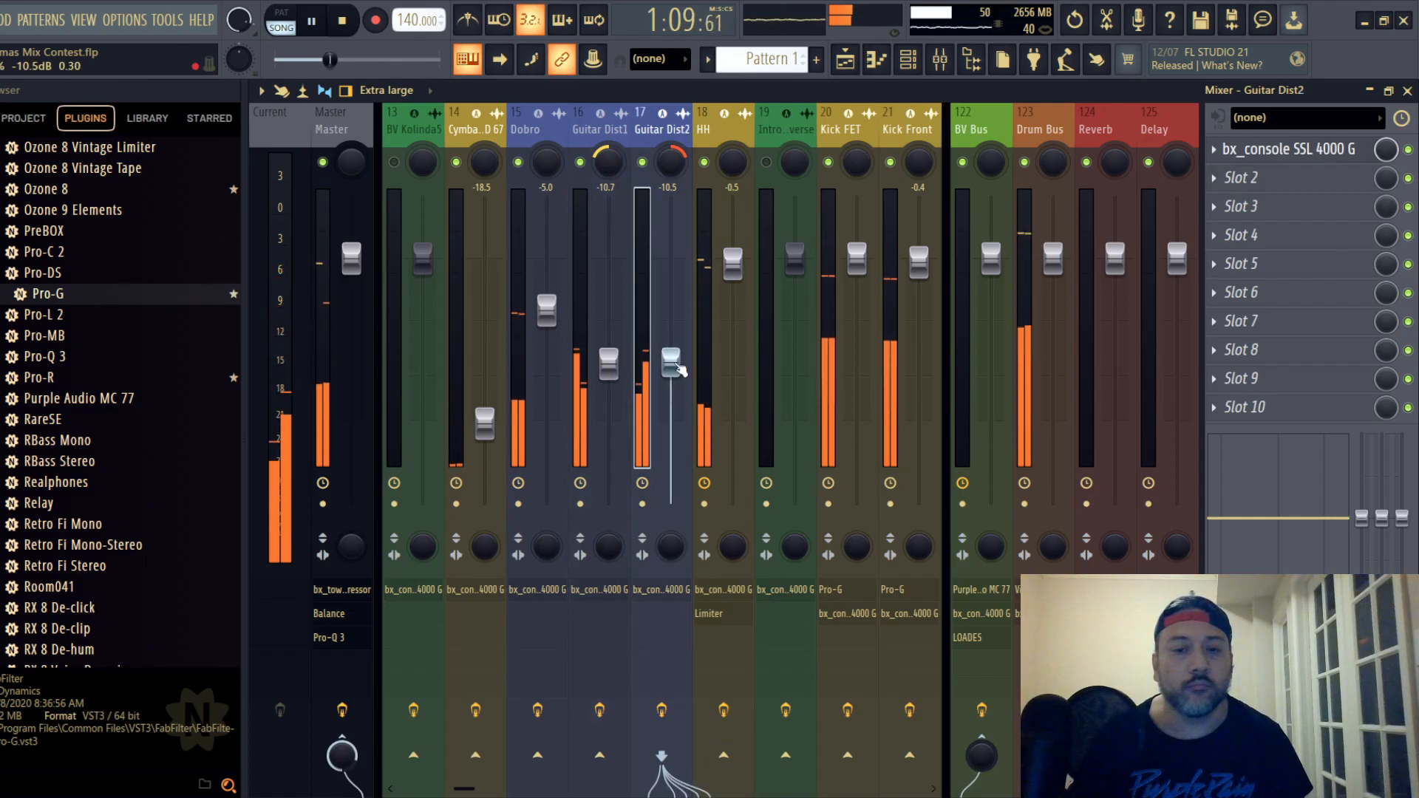
pyautogui.moveTo(671, 362); pyautogui.dragTo(671, 360)
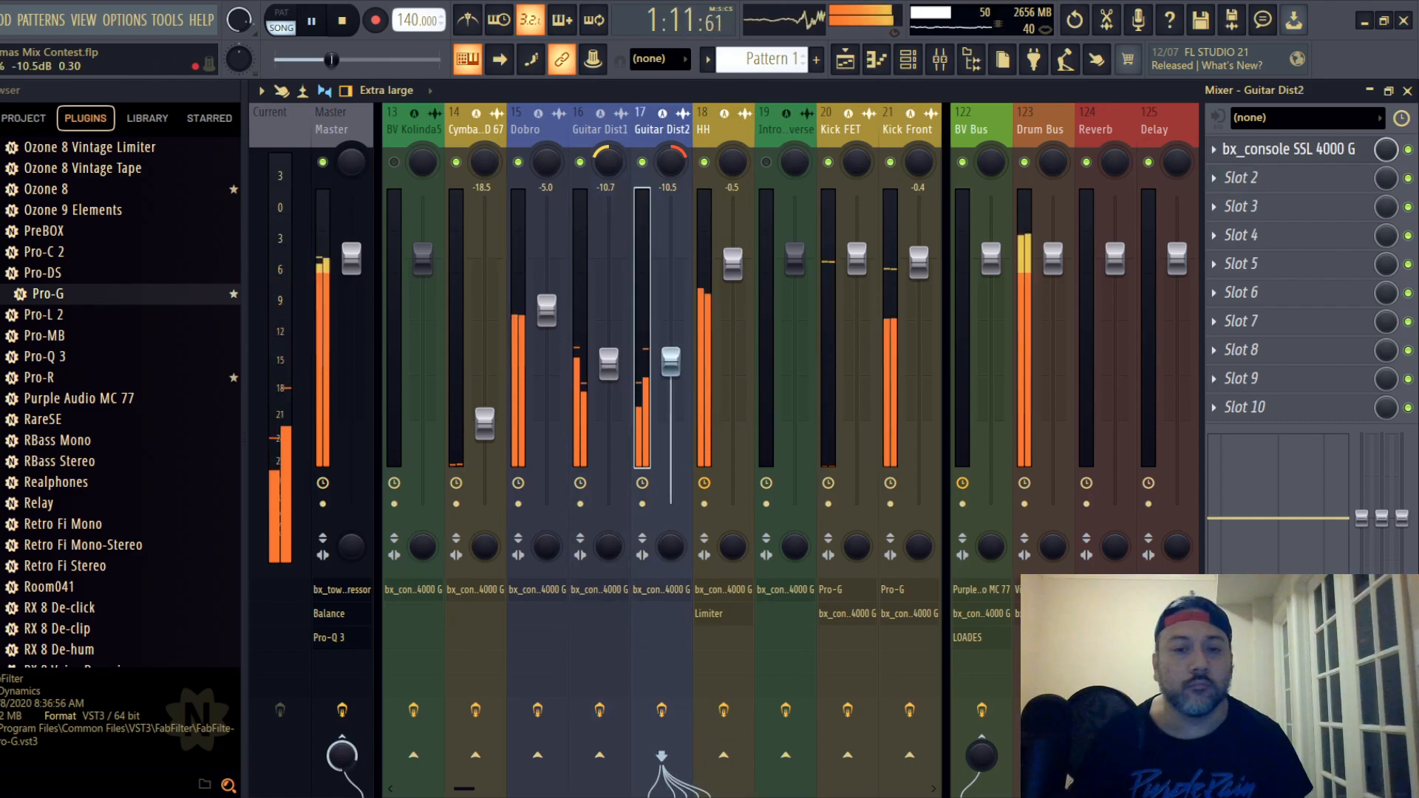
pyautogui.click(547, 310)
pyautogui.moveTo(547, 310); pyautogui.dragTo(547, 309)
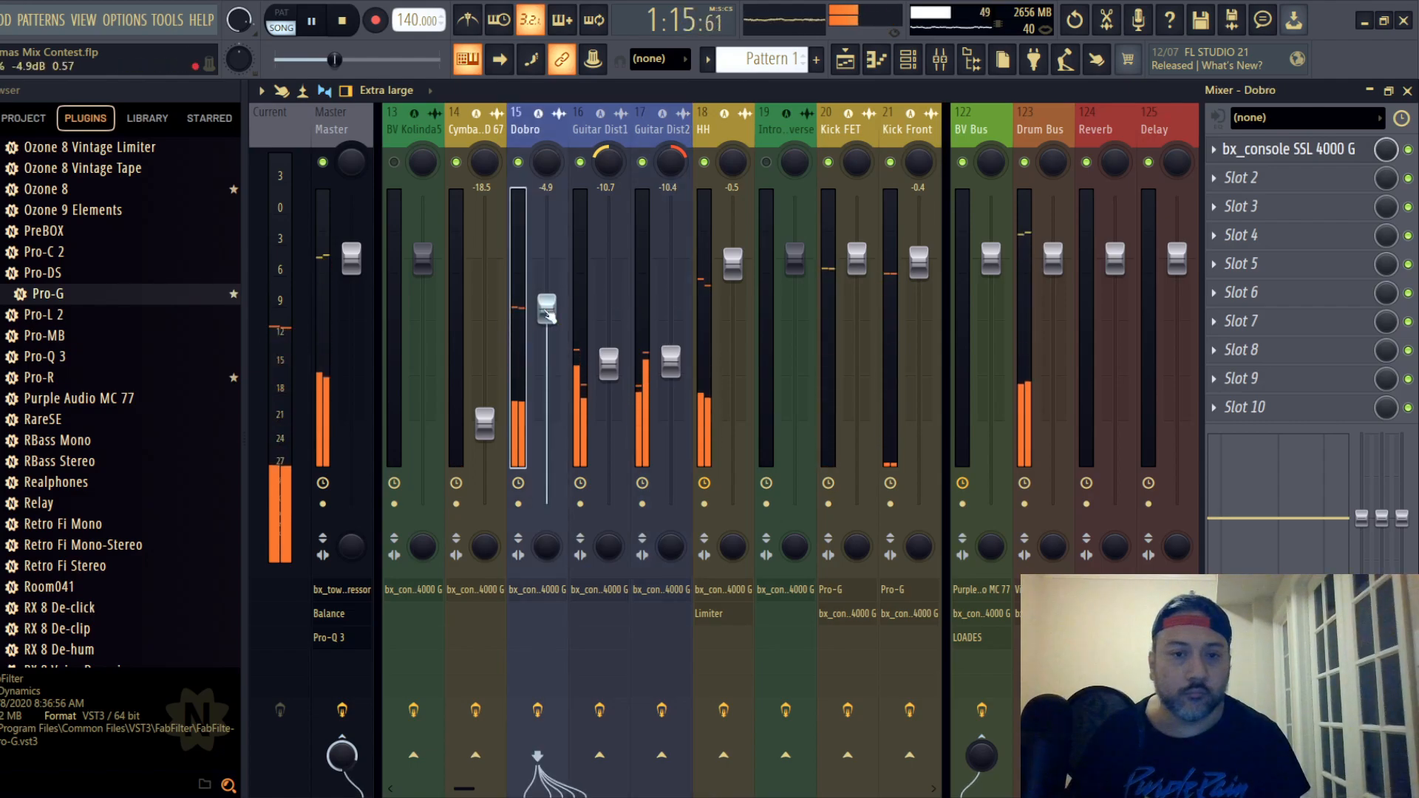
# - Select Rhodes di, locate its clip in the playlist, start playback at about bar 69 and return to the mixer
pyautogui.moveTo(773, 135); pyautogui.dragTo(690, 139)
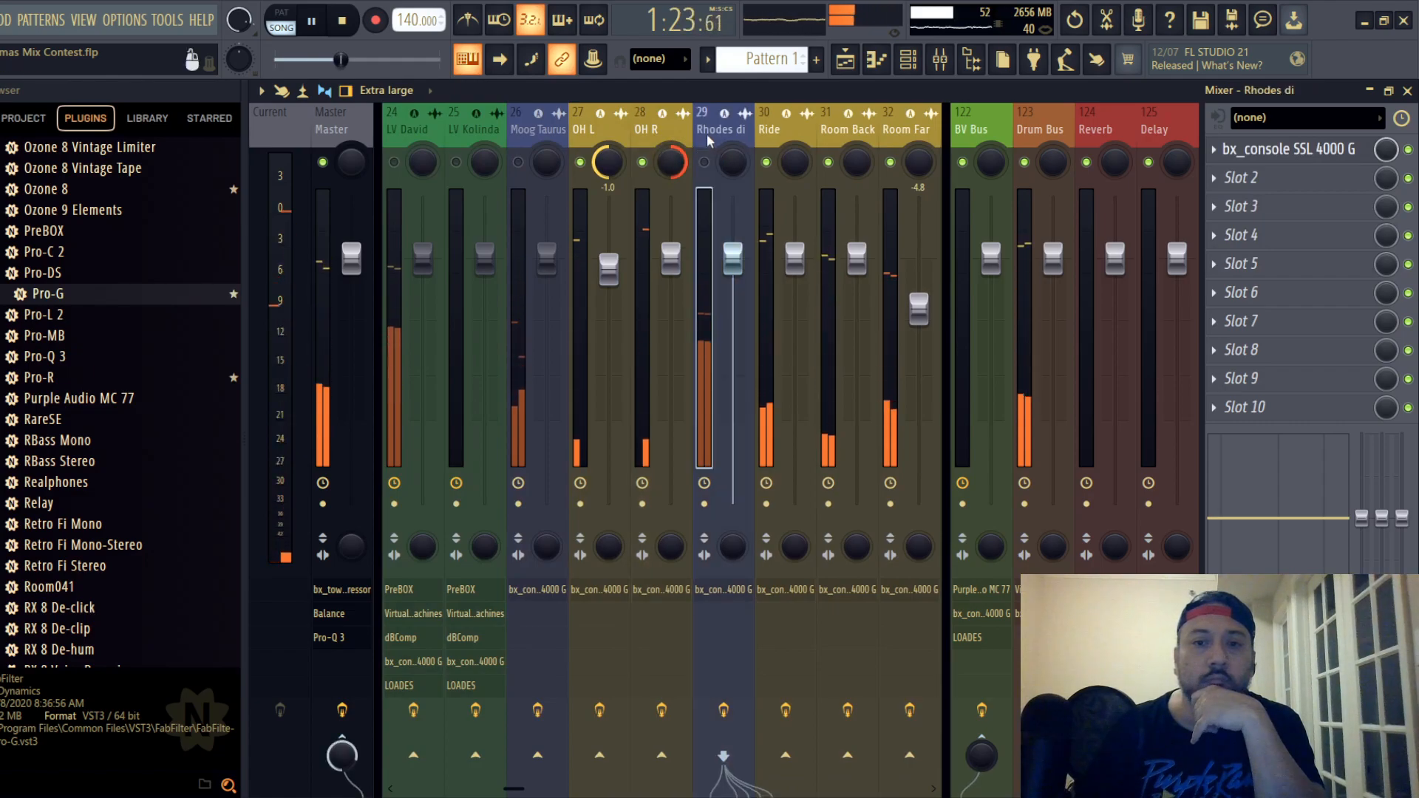
pyautogui.click(1408, 91)
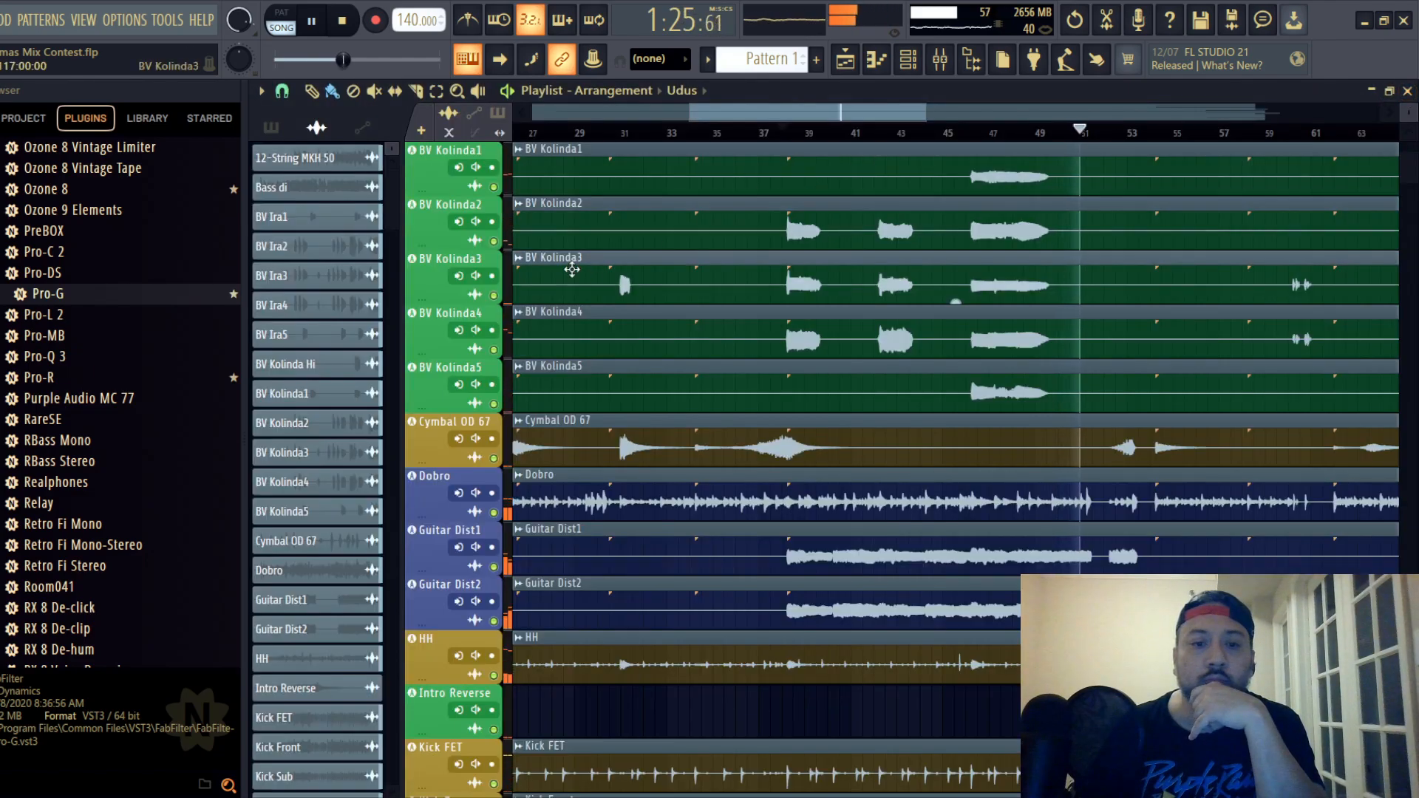
pyautogui.scroll(-5, 505, 263)
pyautogui.scroll(-6, 506, 263)
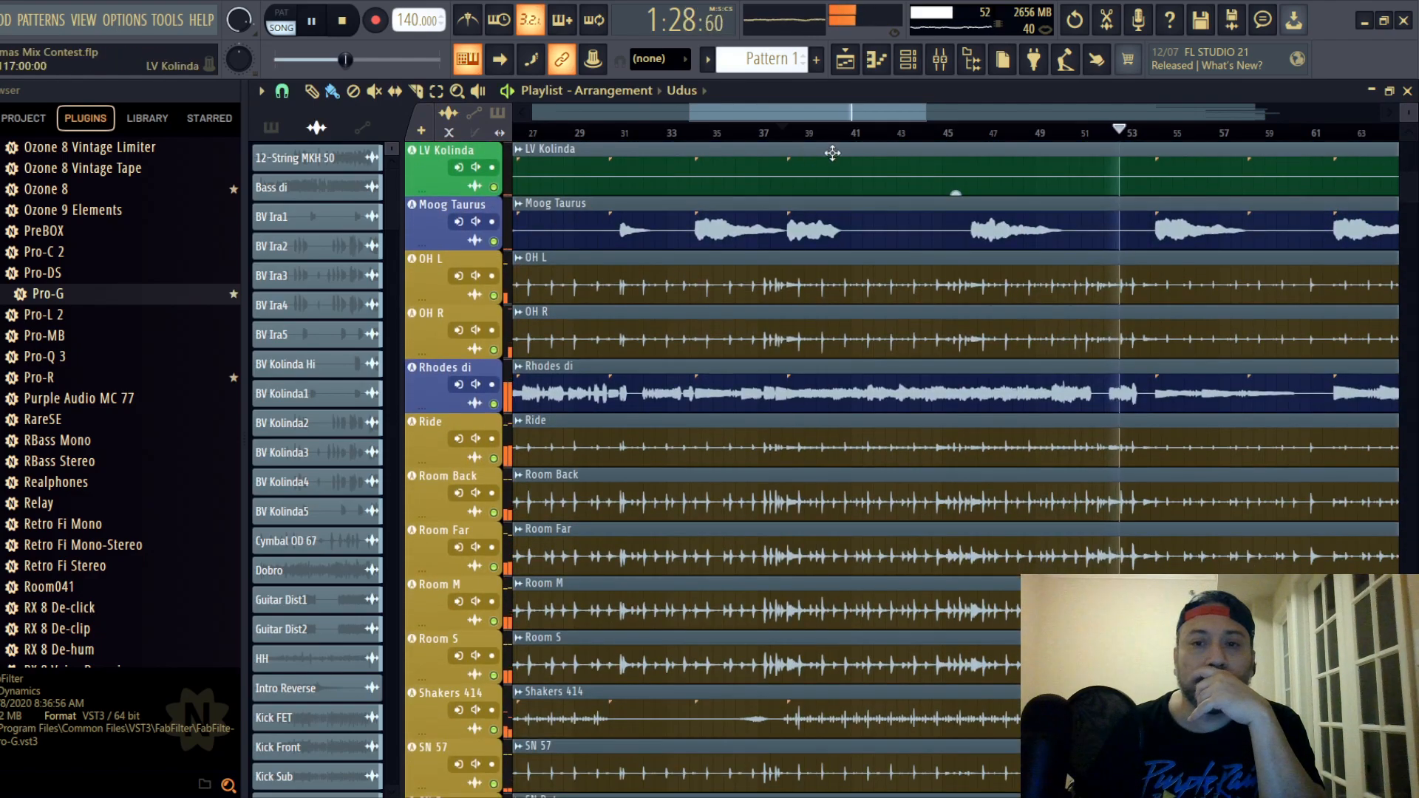
pyautogui.moveTo(864, 117); pyautogui.dragTo(912, 143)
pyautogui.click(826, 133)
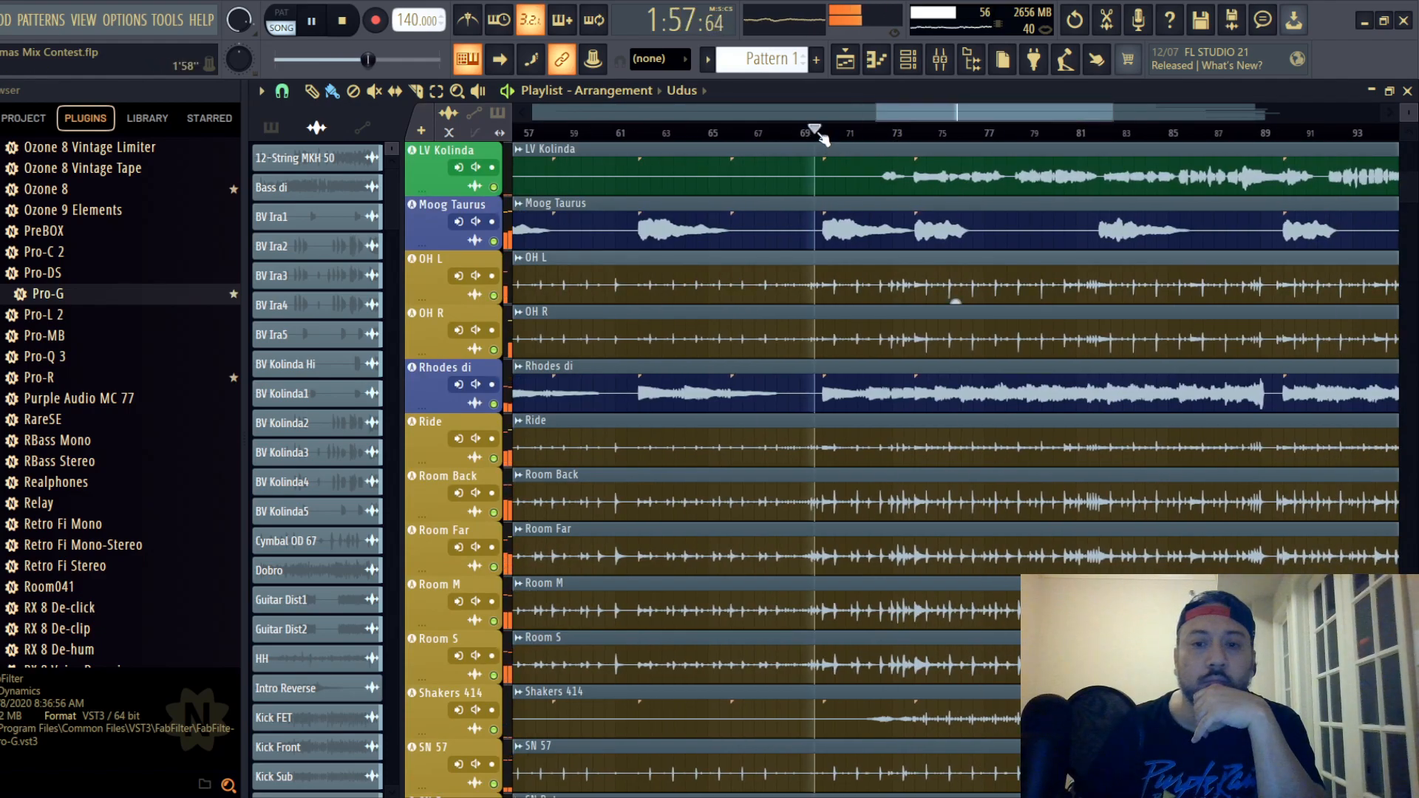
pyautogui.click(940, 63)
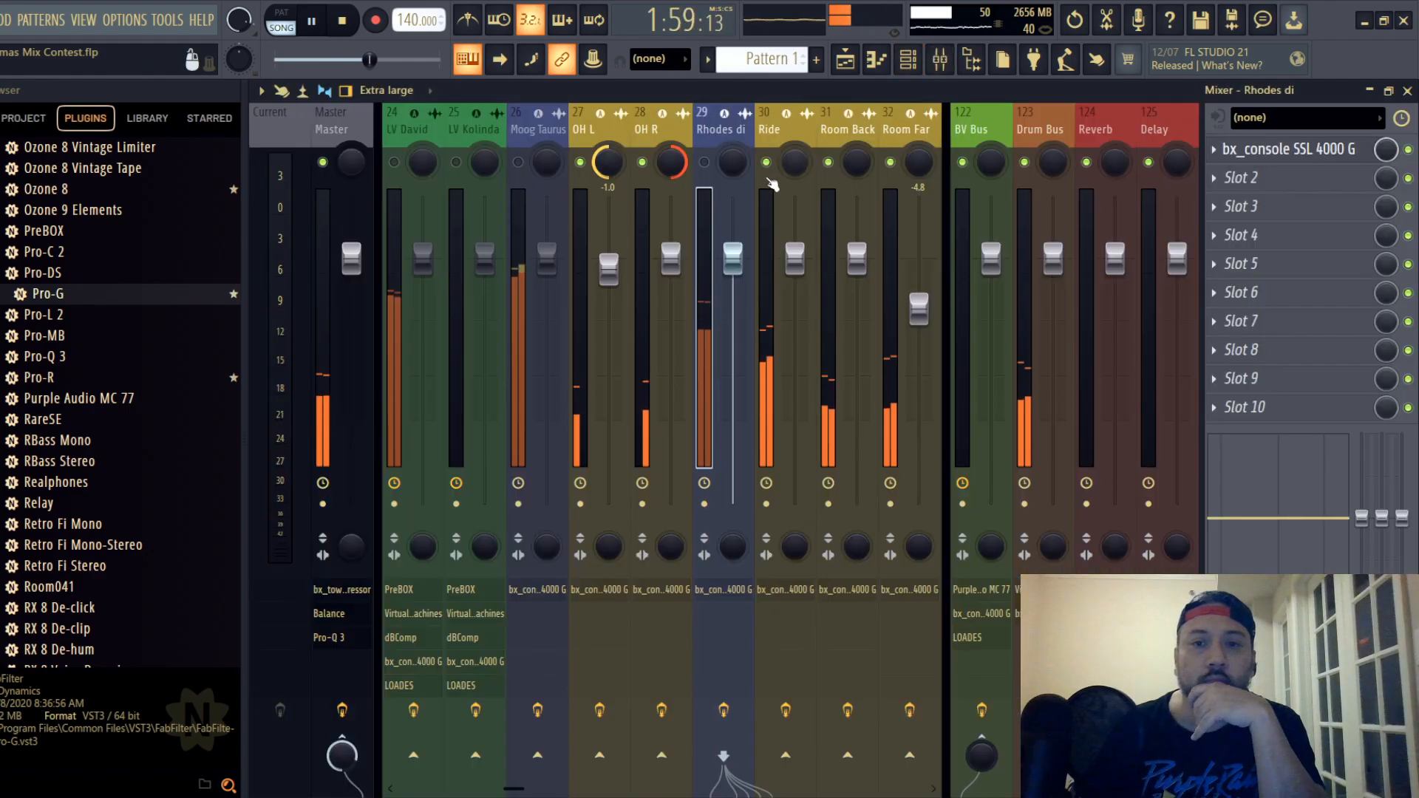
# - Unmute Rhodes di, lower its fader to -8.3 dB and open its SSL strip
pyautogui.click(705, 163)
pyautogui.moveTo(742, 261); pyautogui.dragTo(739, 343)
pyautogui.click(1285, 150)
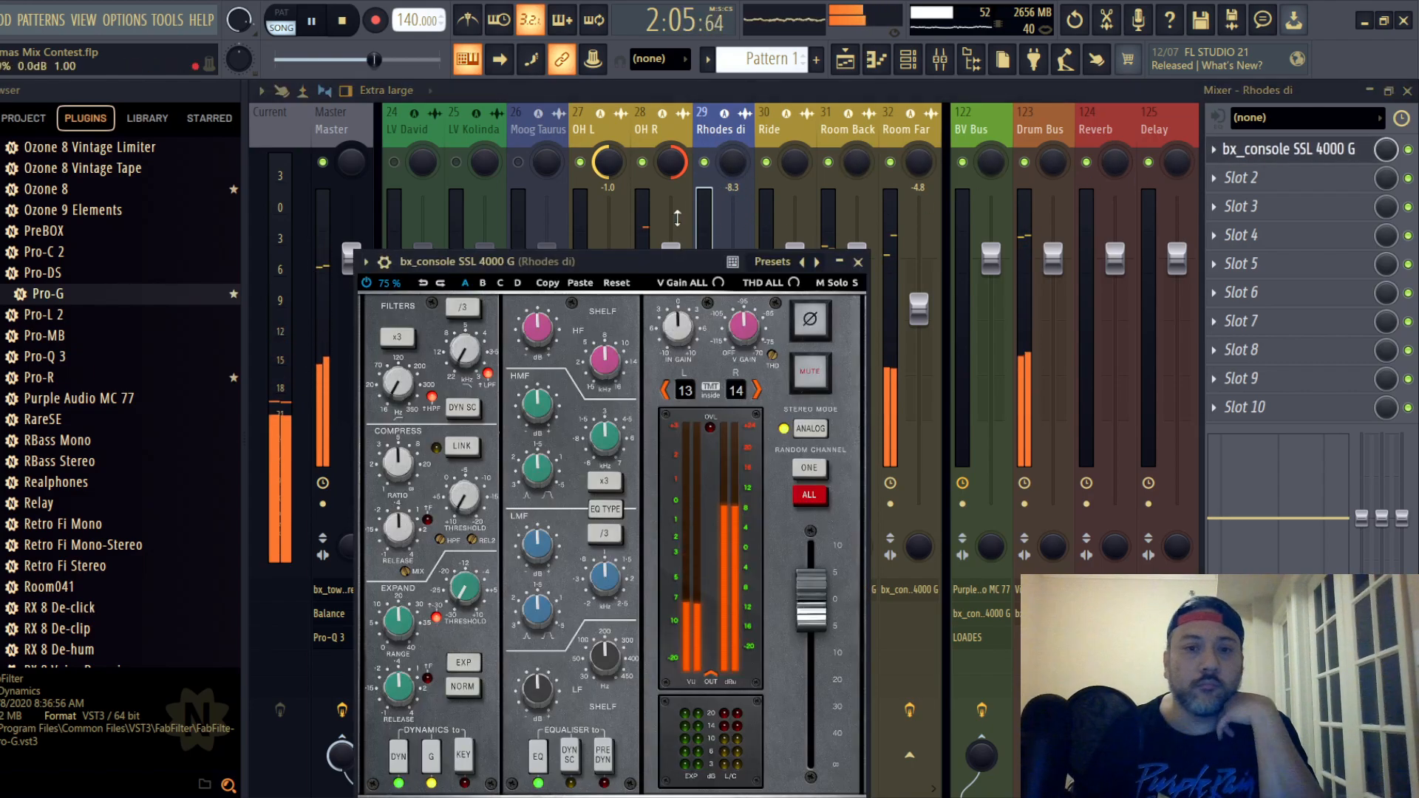
pyautogui.moveTo(662, 266); pyautogui.dragTo(728, 160)
# - Lower Rhodes di's compressor ratio and set its compressor threshold to -4.0 dB
pyautogui.scroll(-2, 459, 358)
pyautogui.scroll(-1, 460, 362)
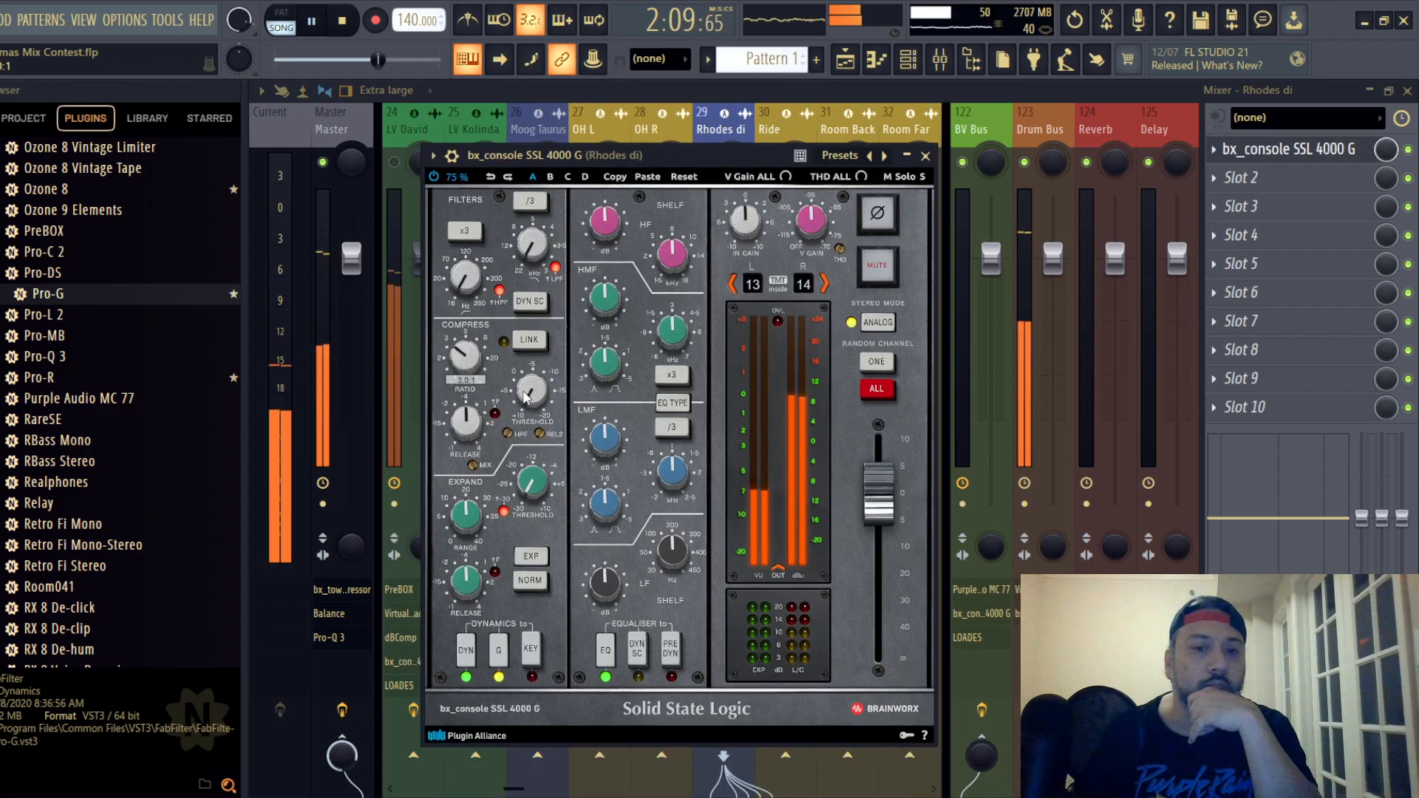
pyautogui.scroll(5, 532, 402)
pyautogui.scroll(3, 531, 402)
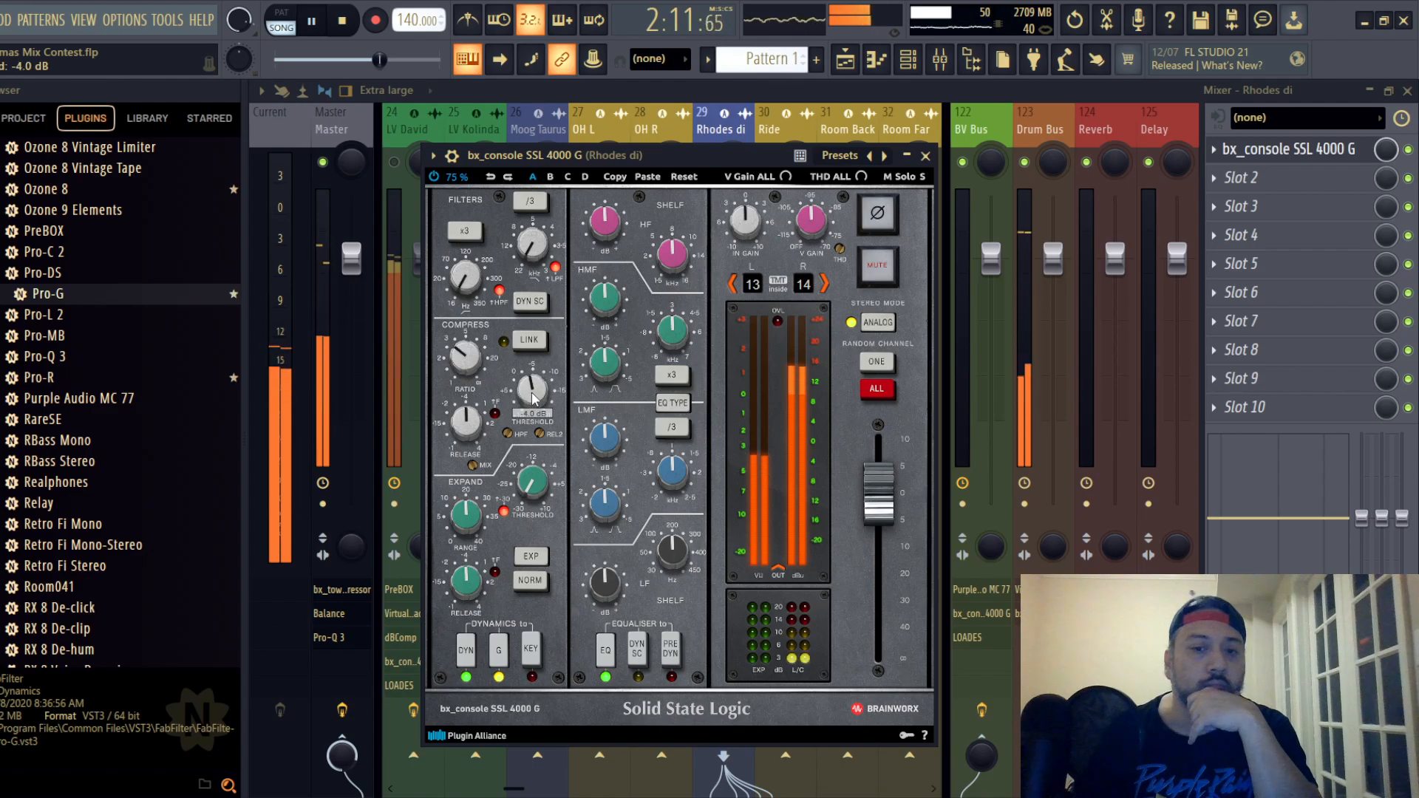
# - Place Rhodes di's EQ before dynamics, switch its EQ type, cut HF and set HMF to -1.3 dB
pyautogui.click(676, 650)
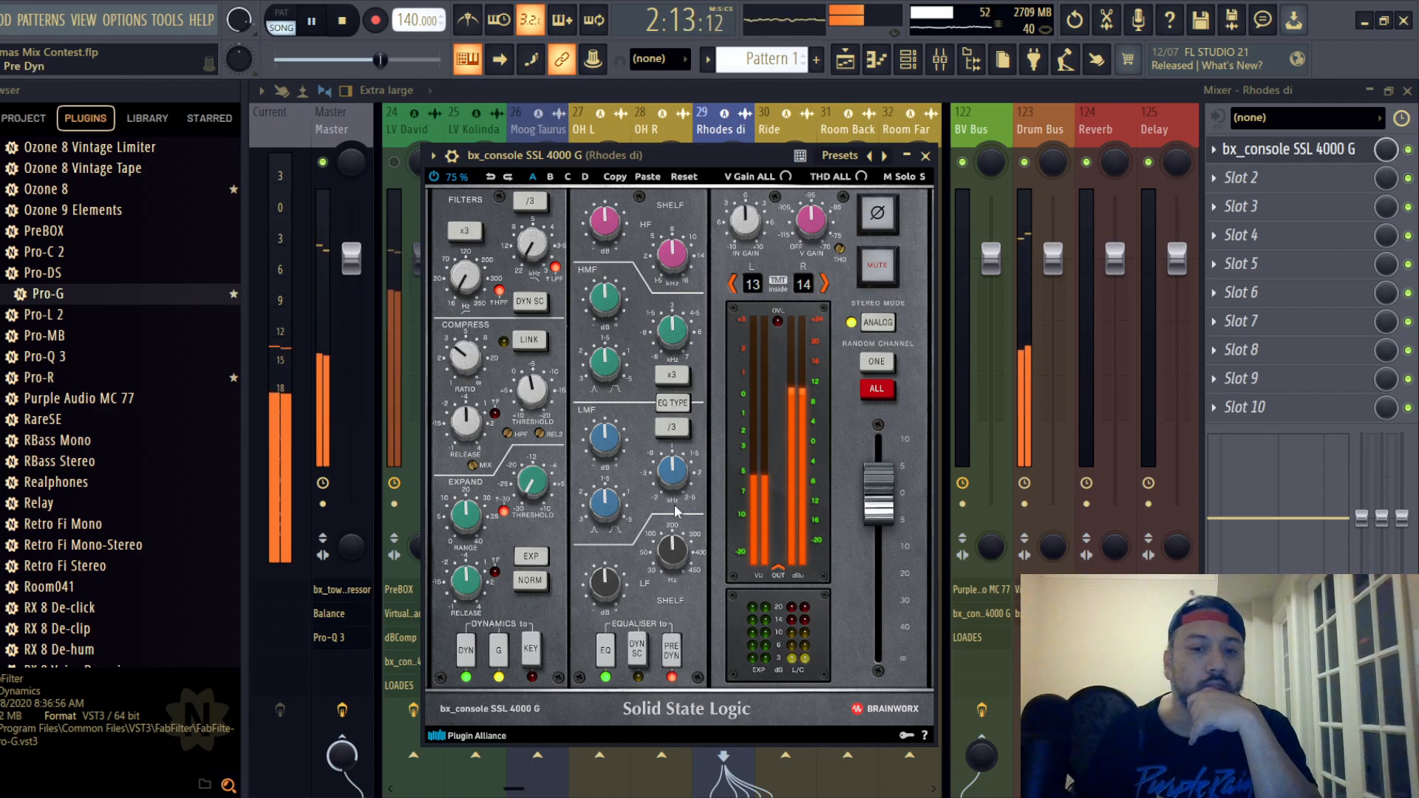
pyautogui.click(688, 404)
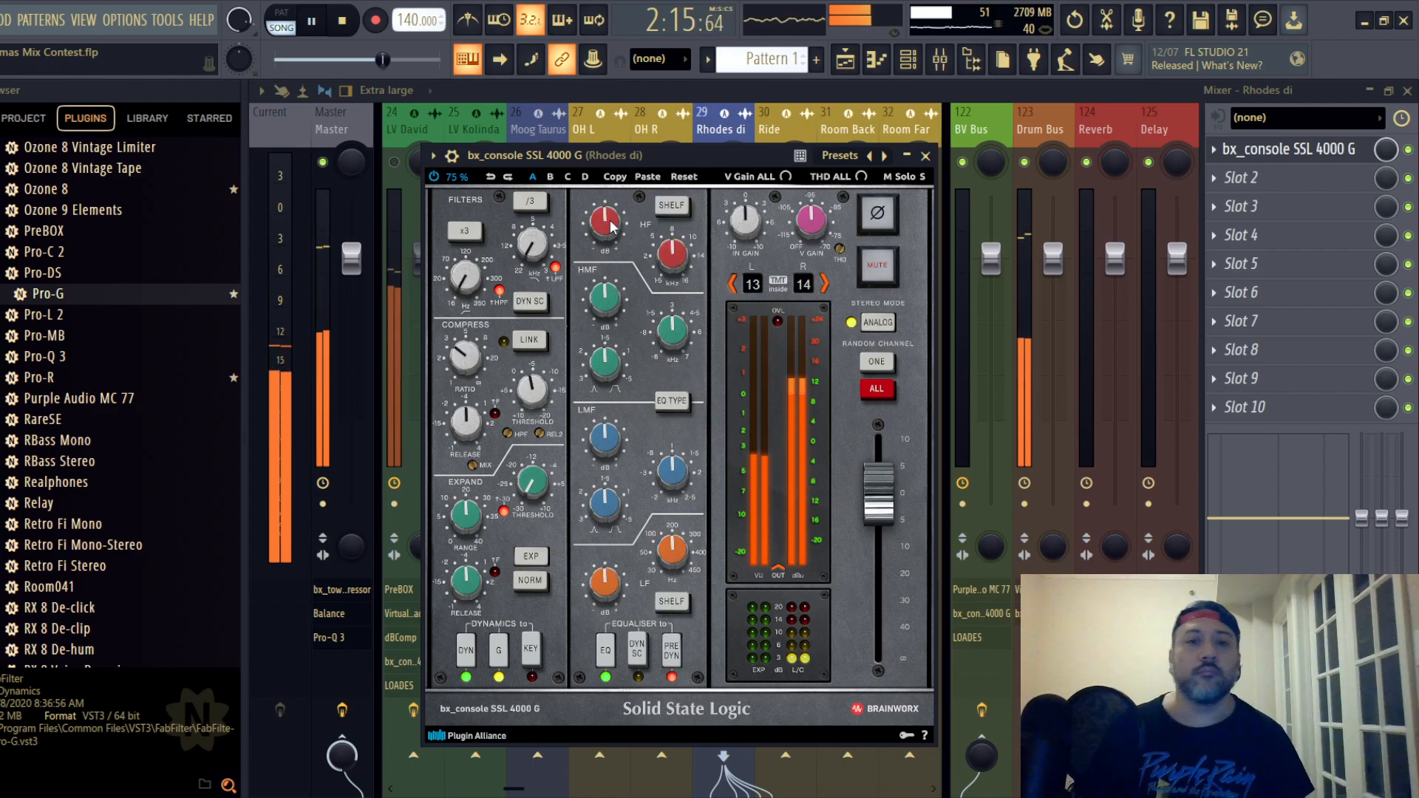
pyautogui.moveTo(608, 218); pyautogui.dragTo(604, 297)
pyautogui.scroll(-3, 604, 299)
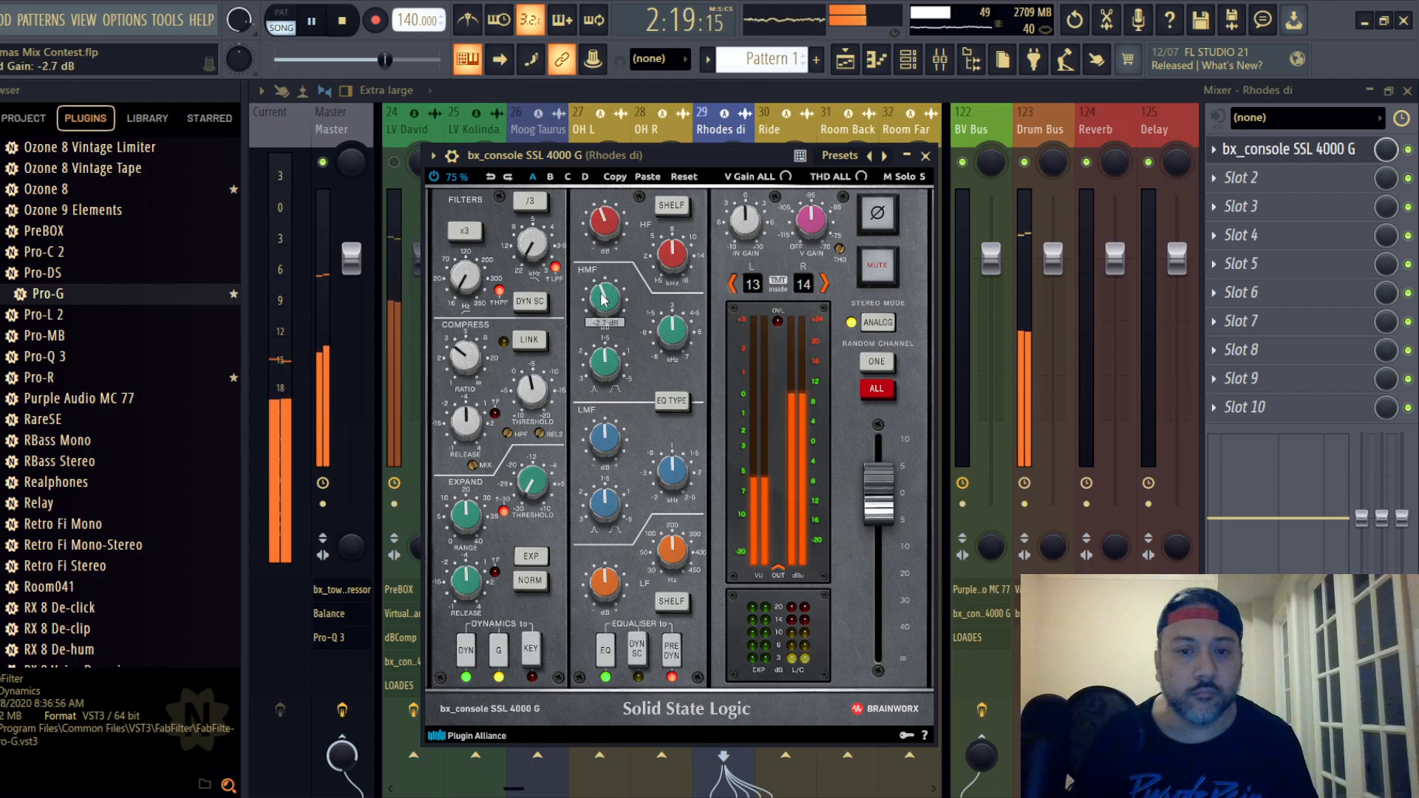
# - Cut the LF gain and fine-tune the LMF gain on Rhodes di's EQ
pyautogui.moveTo(603, 582); pyautogui.dragTo(603, 602)
pyautogui.moveTo(608, 458); pyautogui.dragTo(608, 450)
pyautogui.doubleClick(606, 450)
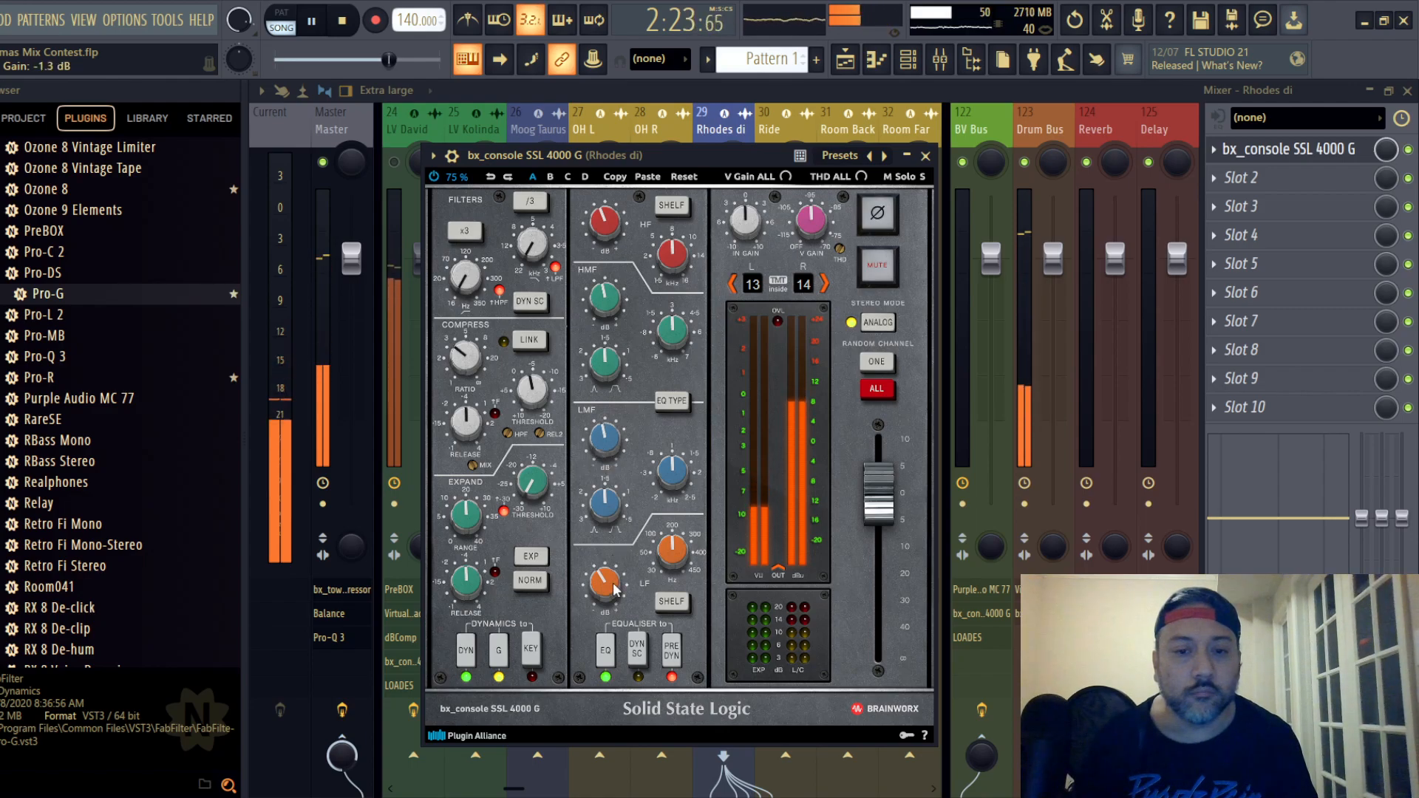
pyautogui.scroll(-1, 613, 589)
pyautogui.scroll(1, 612, 431)
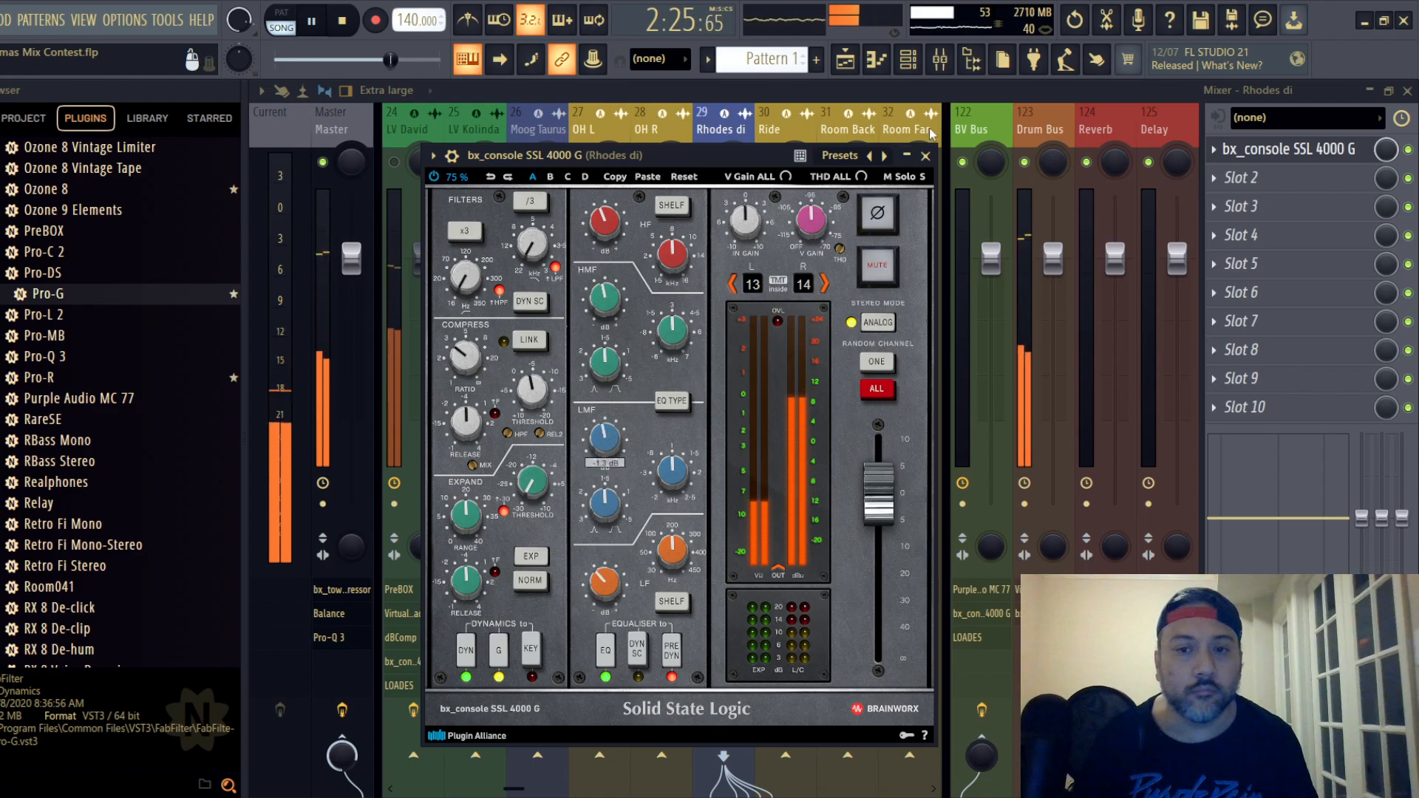
# - Load Fruity Limiter into OH R's second effect slot and check the track's peaks in its level display
pyautogui.click(925, 156)
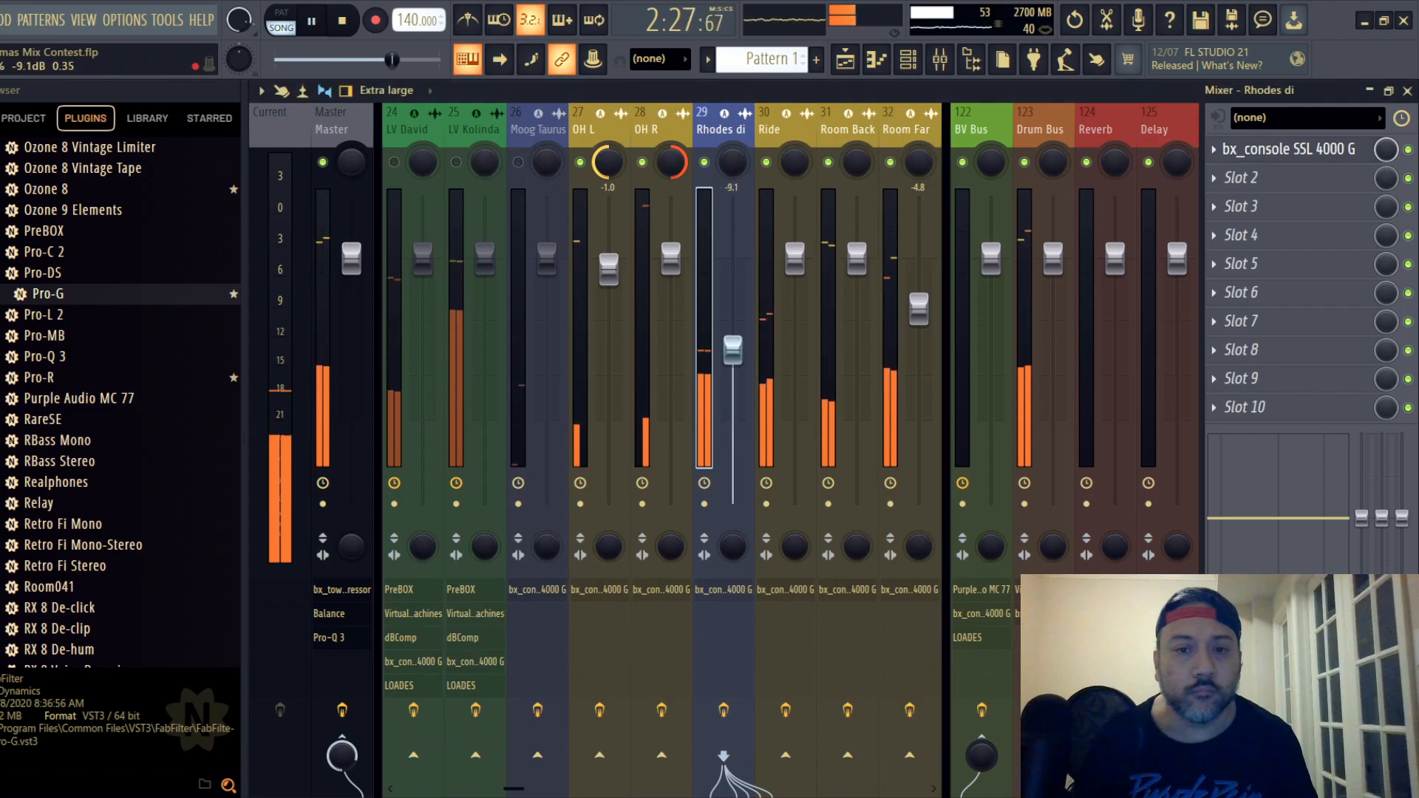
pyautogui.click(651, 332)
pyautogui.click(1241, 177)
pyautogui.moveTo(1251, 196)
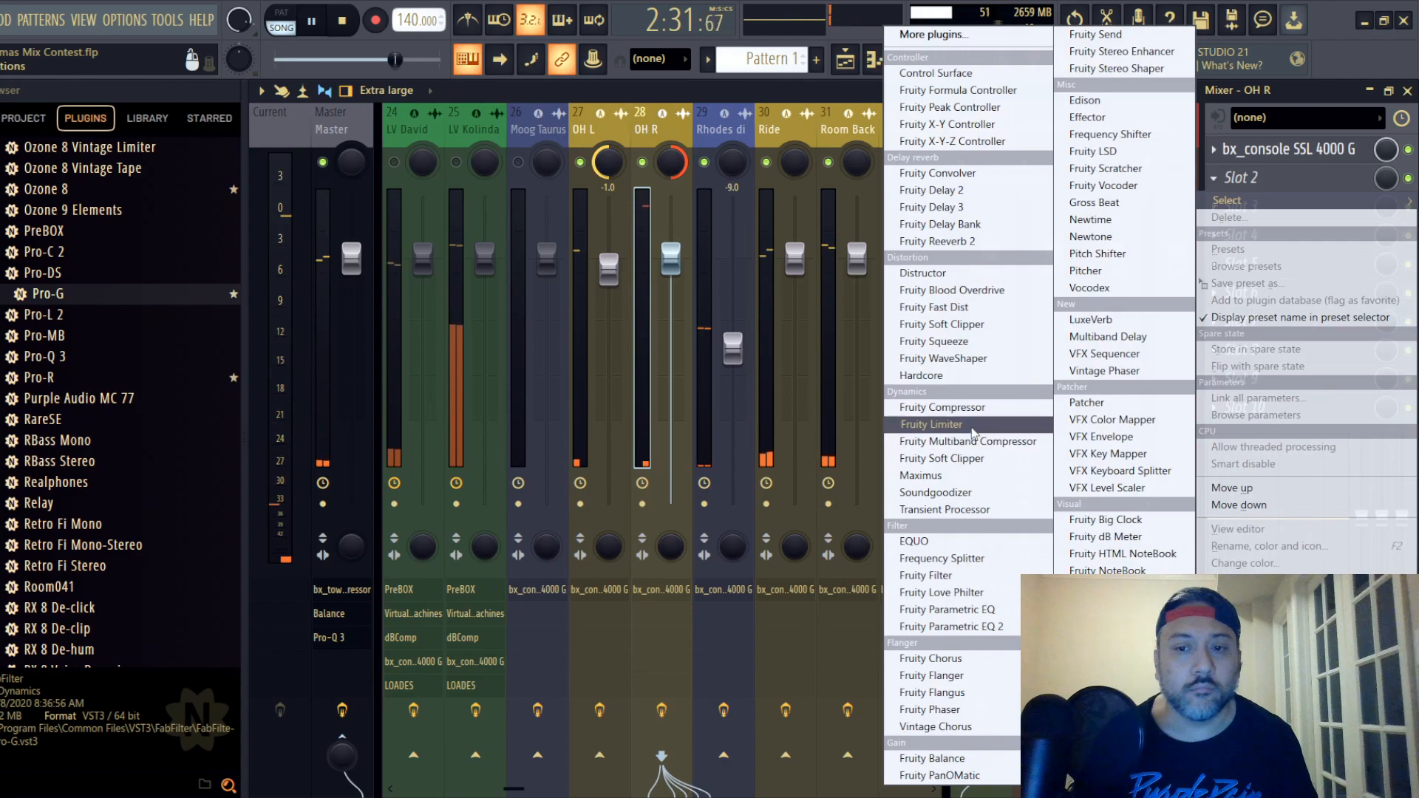
pyautogui.click(931, 424)
pyautogui.click(940, 235)
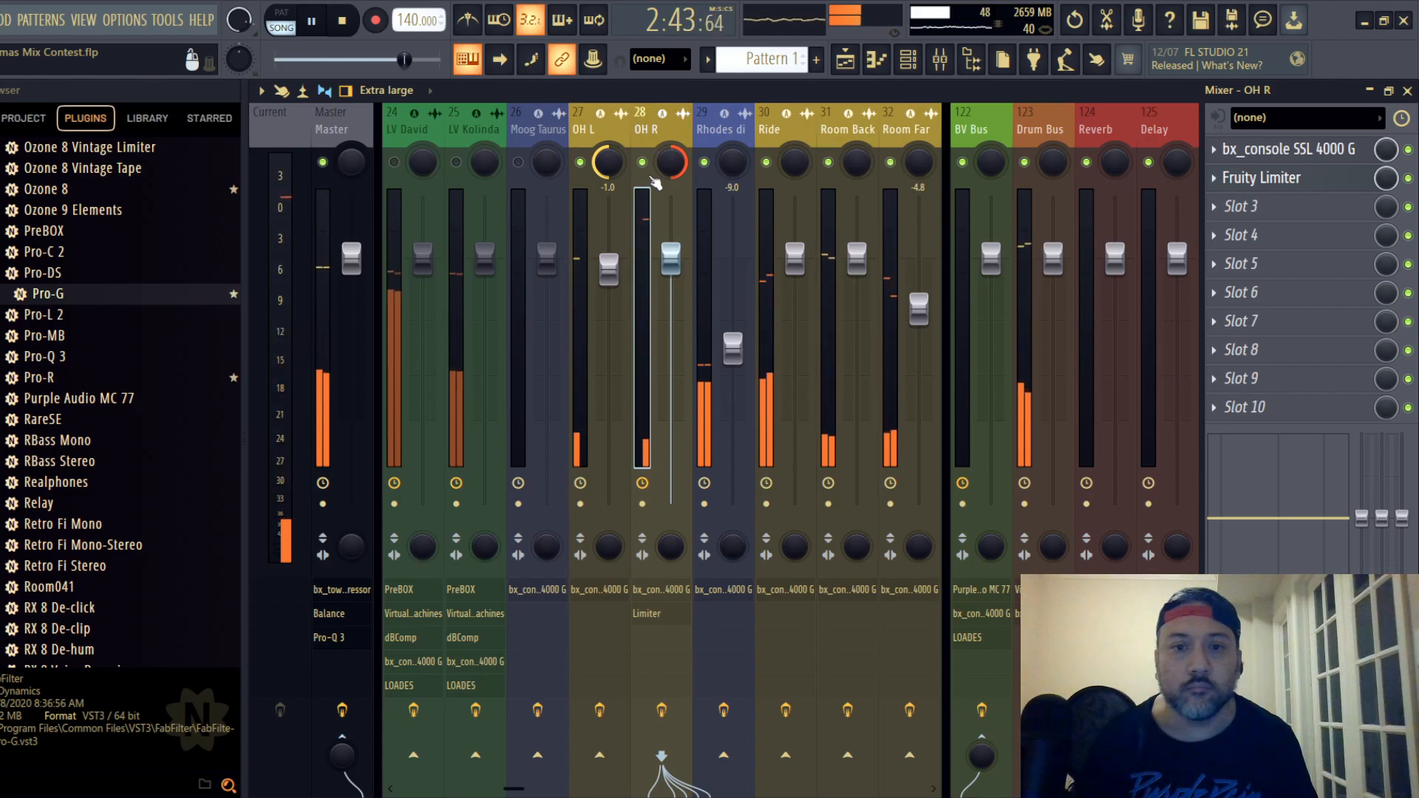
pyautogui.click(1283, 179)
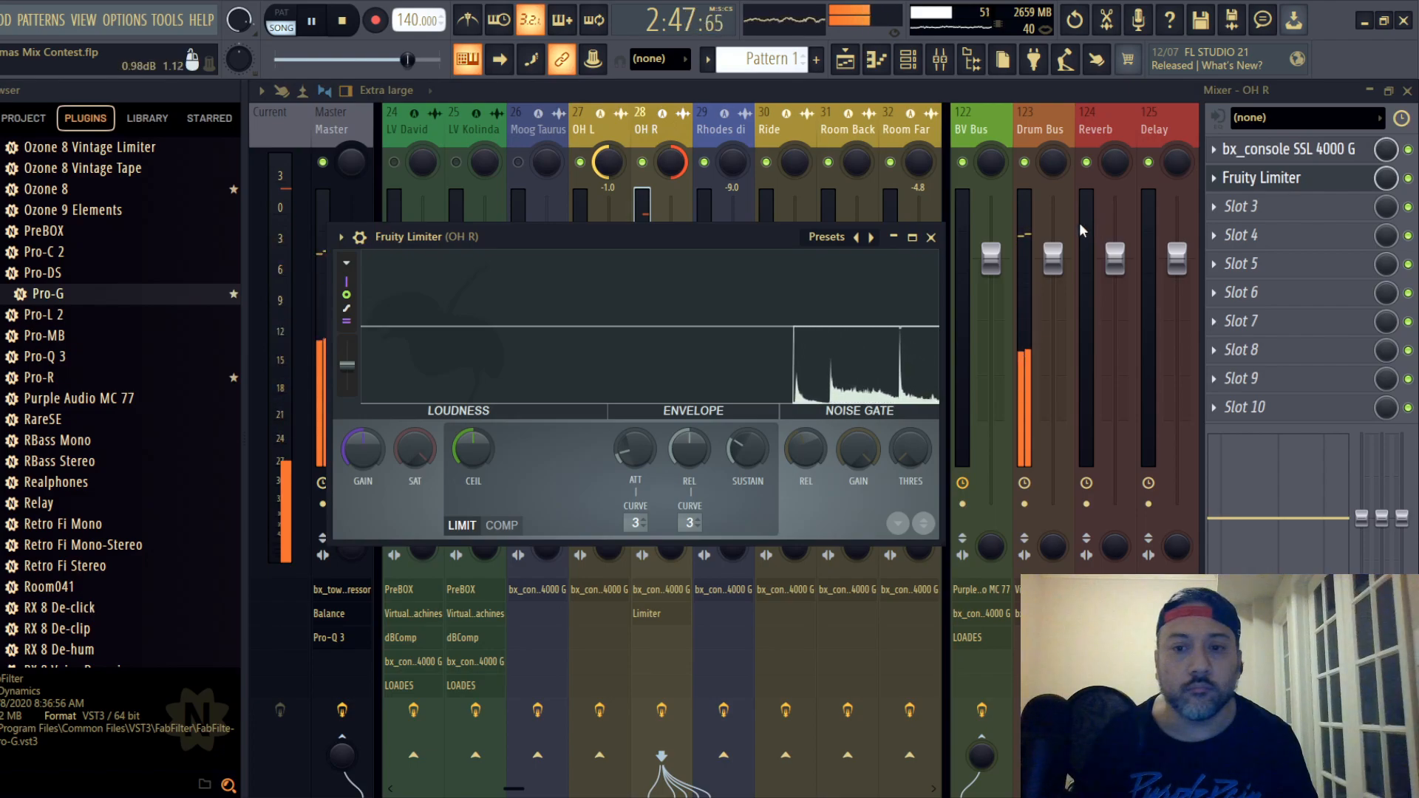
pyautogui.click(931, 237)
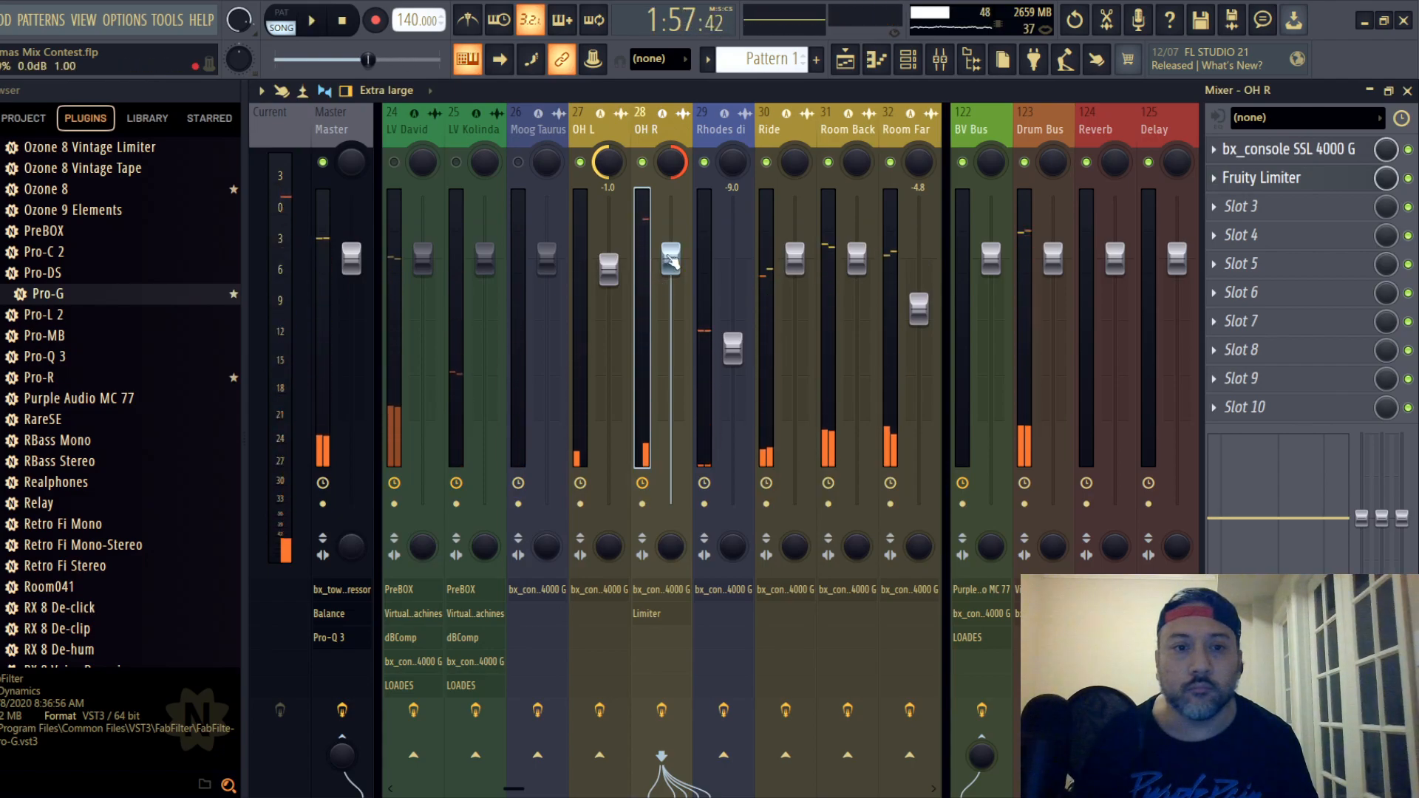
# - Raise Rhodes di's fader to -8.7 dB and slightly lower the output fader on OH R's SSL strip
pyautogui.press('space')
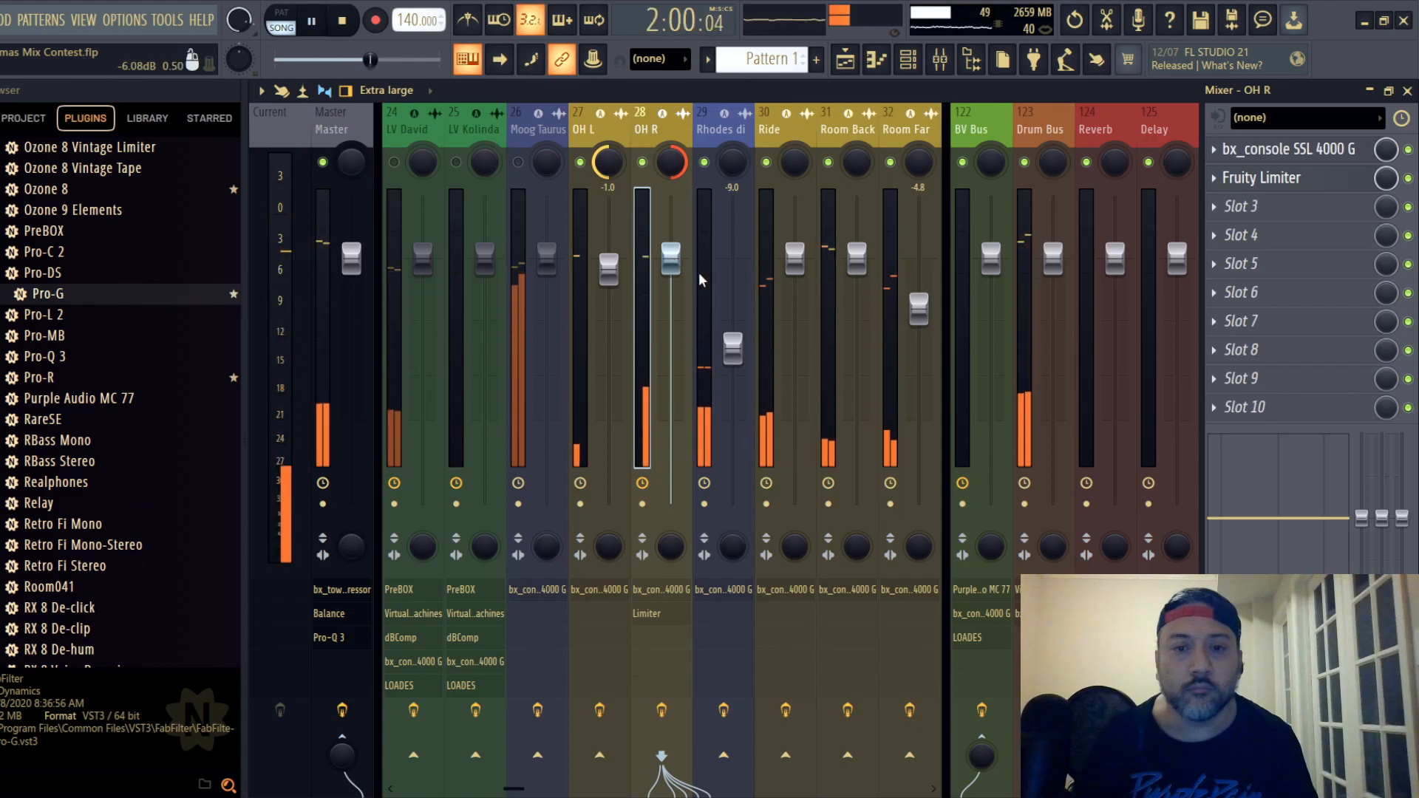
pyautogui.moveTo(734, 350); pyautogui.dragTo(734, 347)
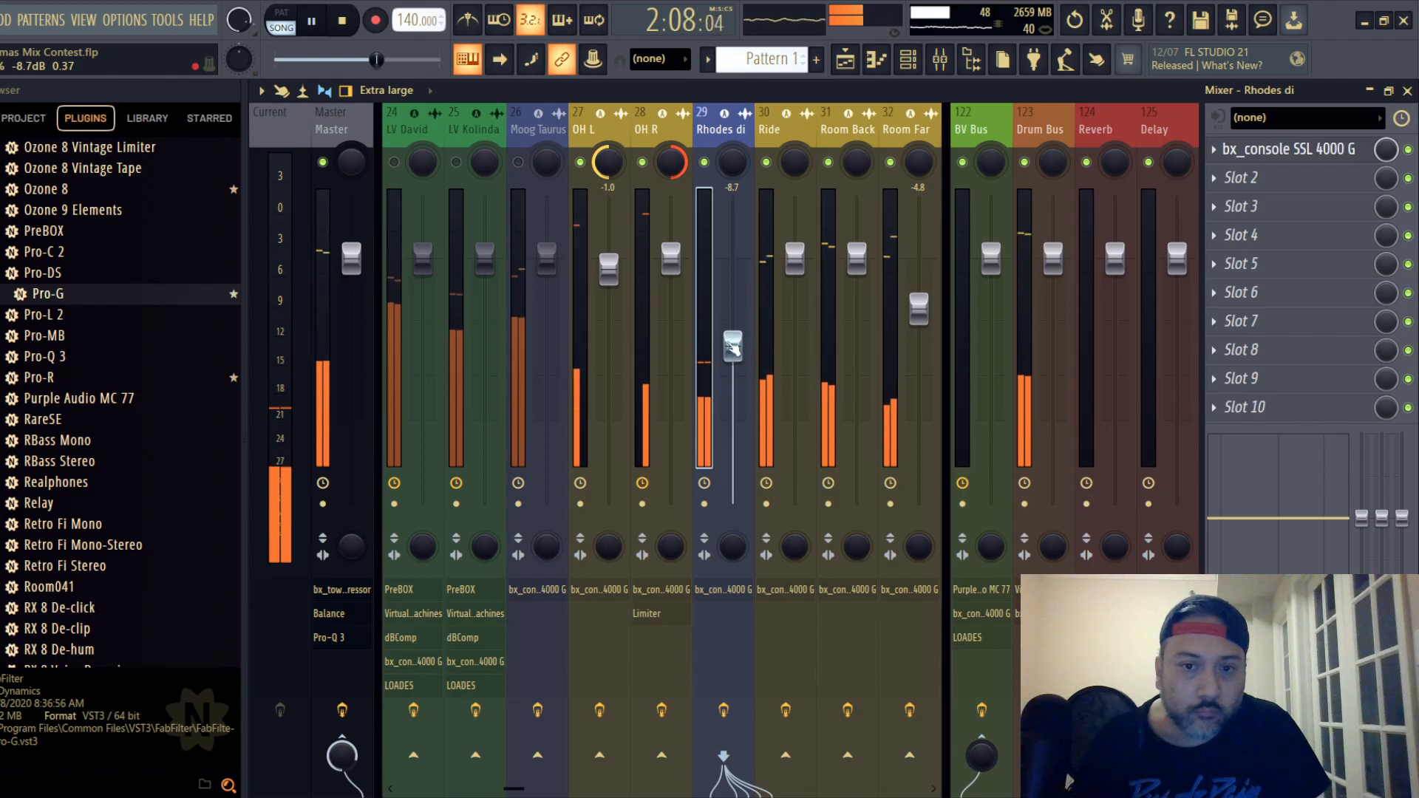
pyautogui.click(674, 313)
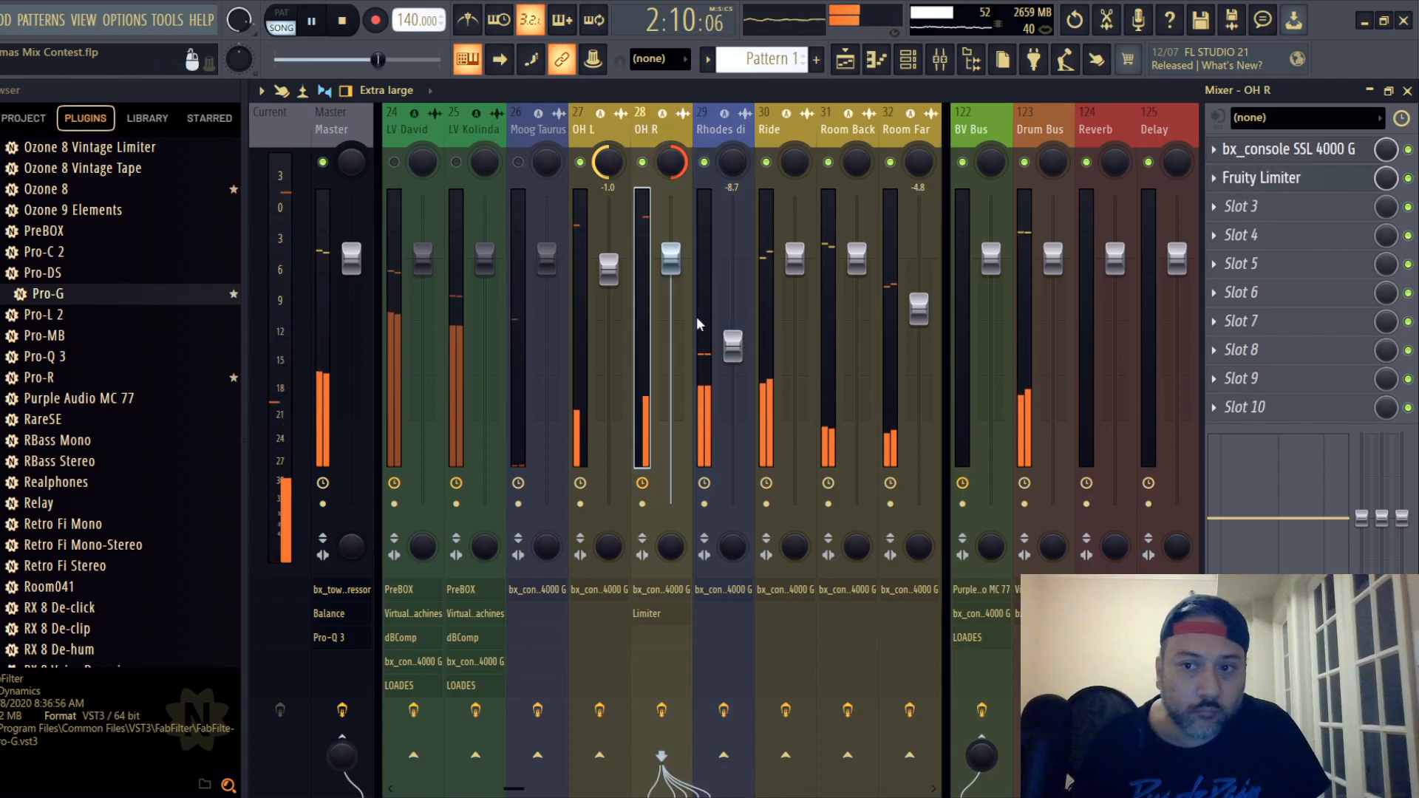
pyautogui.click(1290, 149)
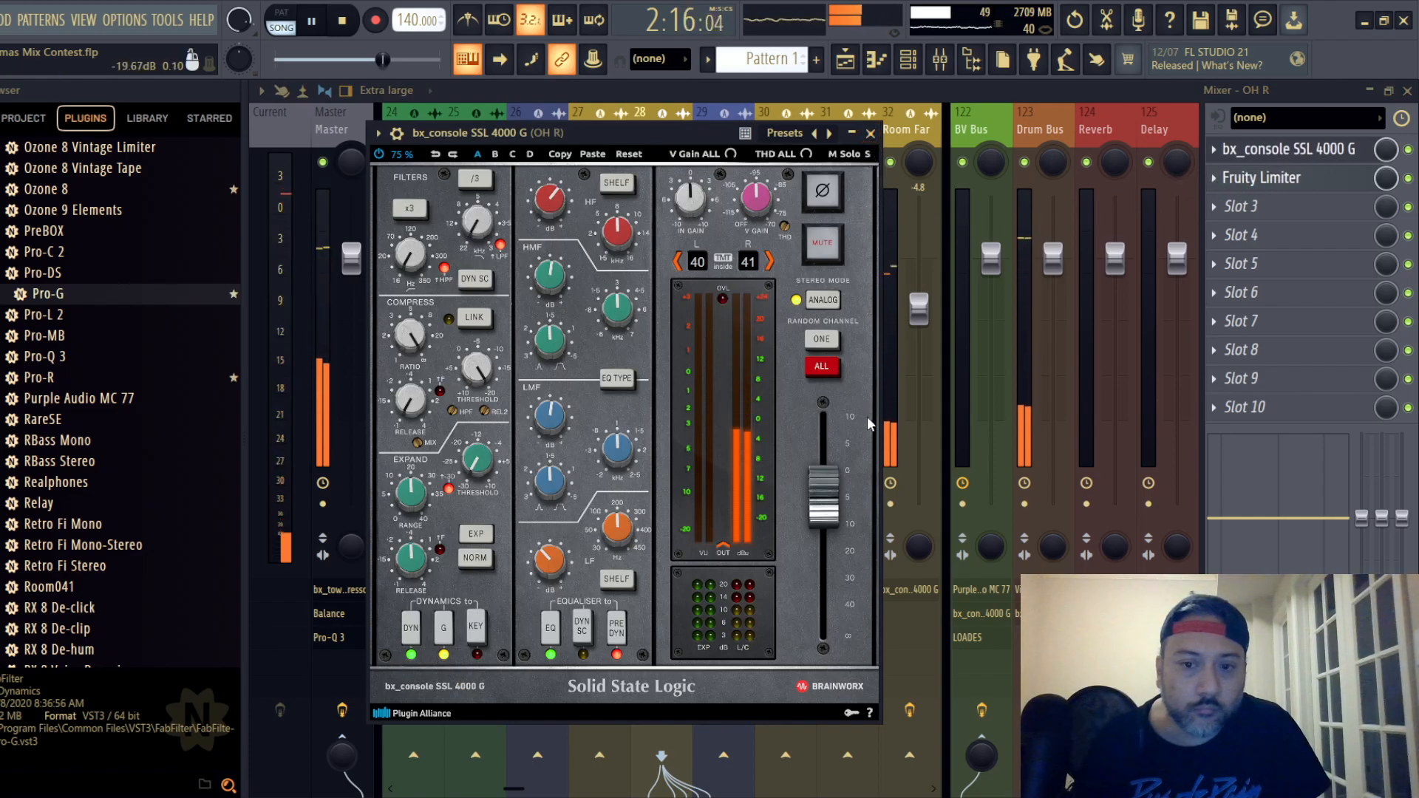
pyautogui.moveTo(825, 515); pyautogui.dragTo(829, 528)
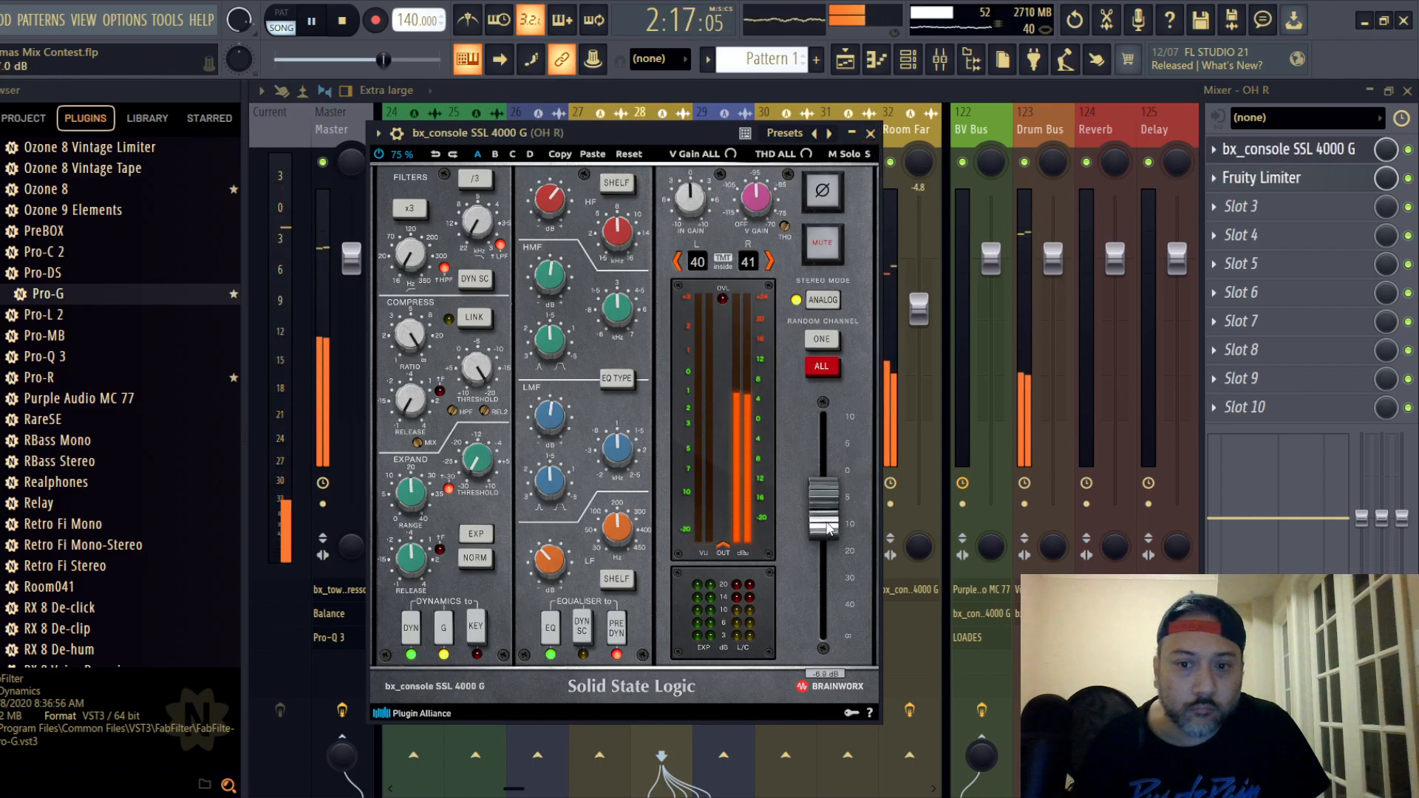
pyautogui.click(869, 134)
# - Delete Fruity Limiter from OH R's effect chain
pyautogui.click(1261, 177)
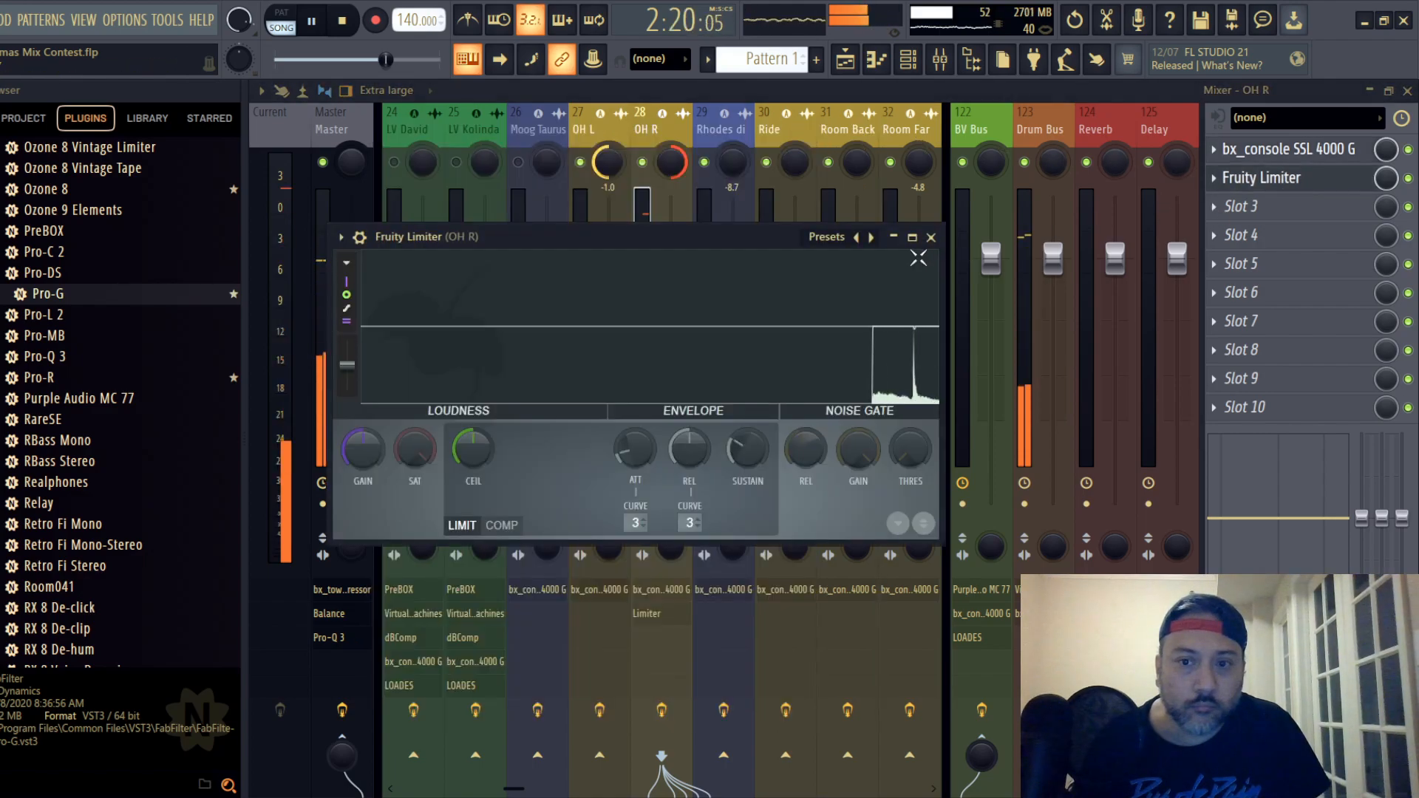
pyautogui.click(931, 237)
pyautogui.rightClick(1241, 177)
pyautogui.click(1227, 217)
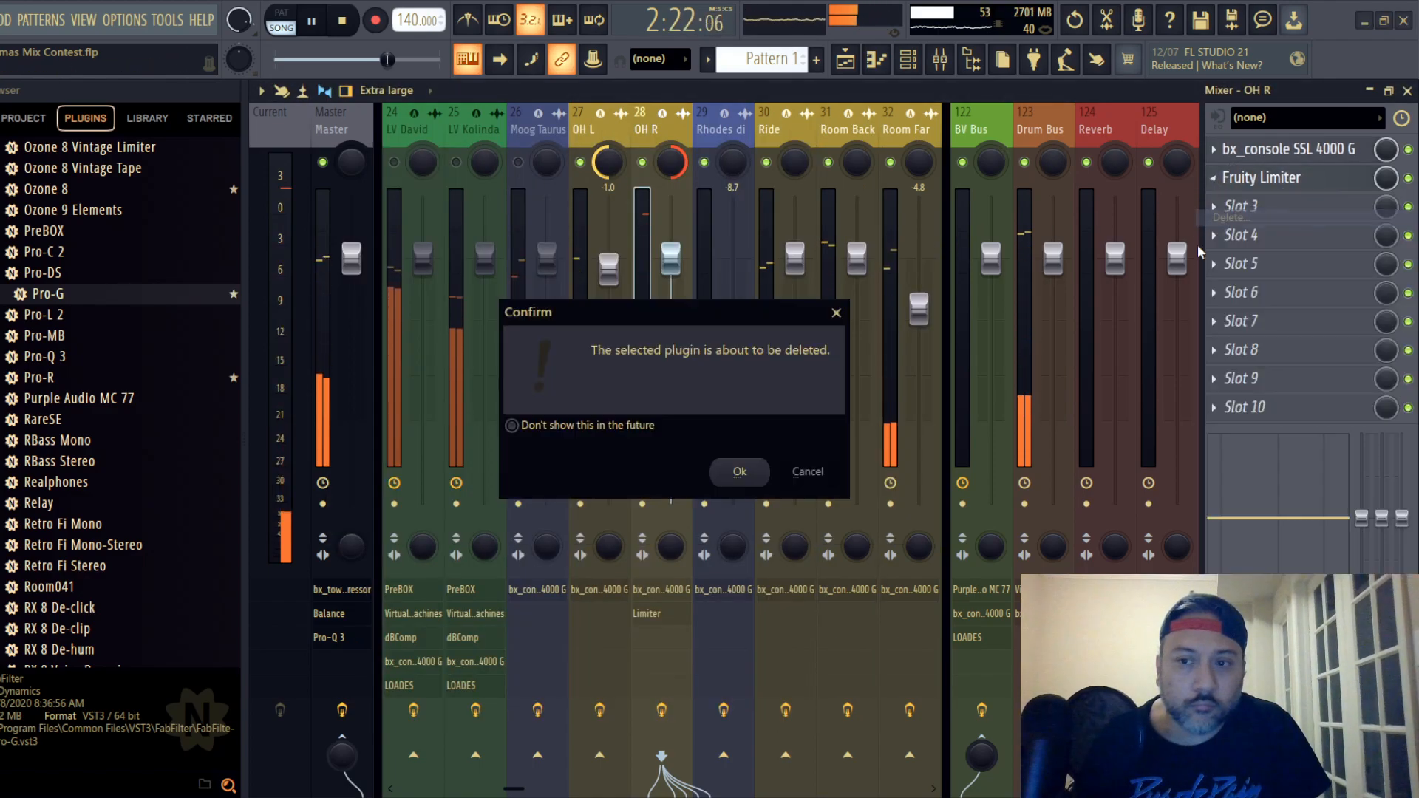
pyautogui.click(739, 472)
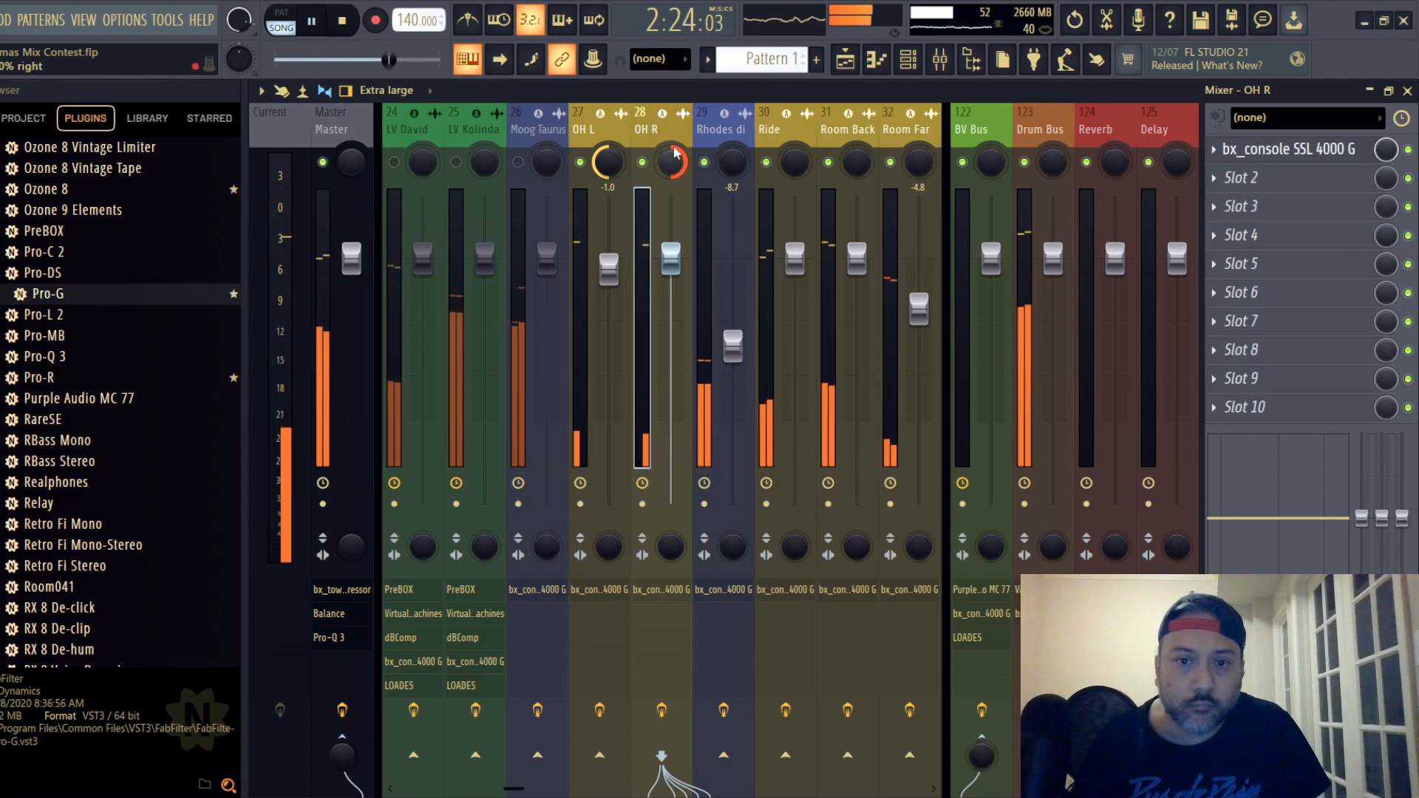
# - Lower OH R's mixer fader to -3.4 dB
pyautogui.moveTo(673, 263); pyautogui.dragTo(670, 281)
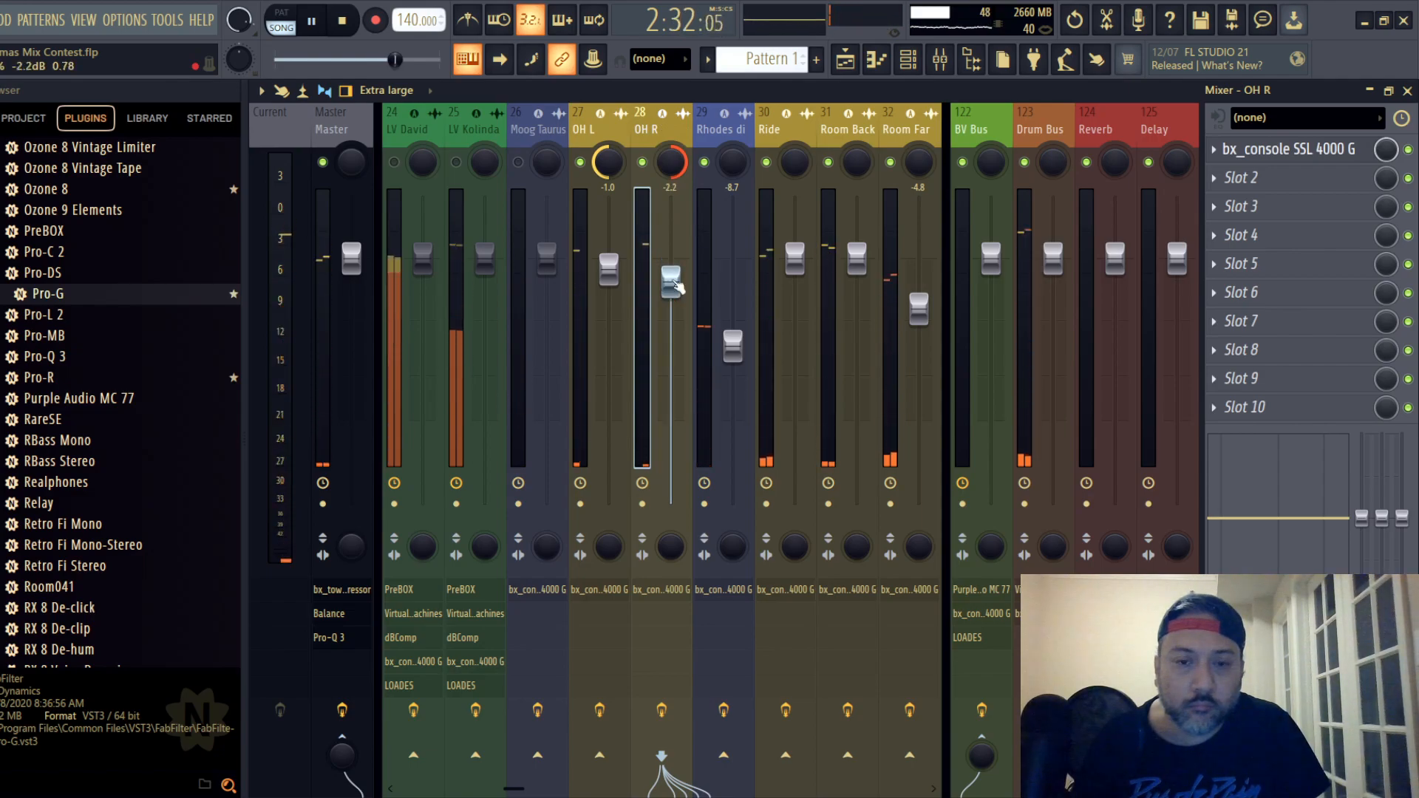
pyautogui.moveTo(671, 282); pyautogui.dragTo(671, 287)
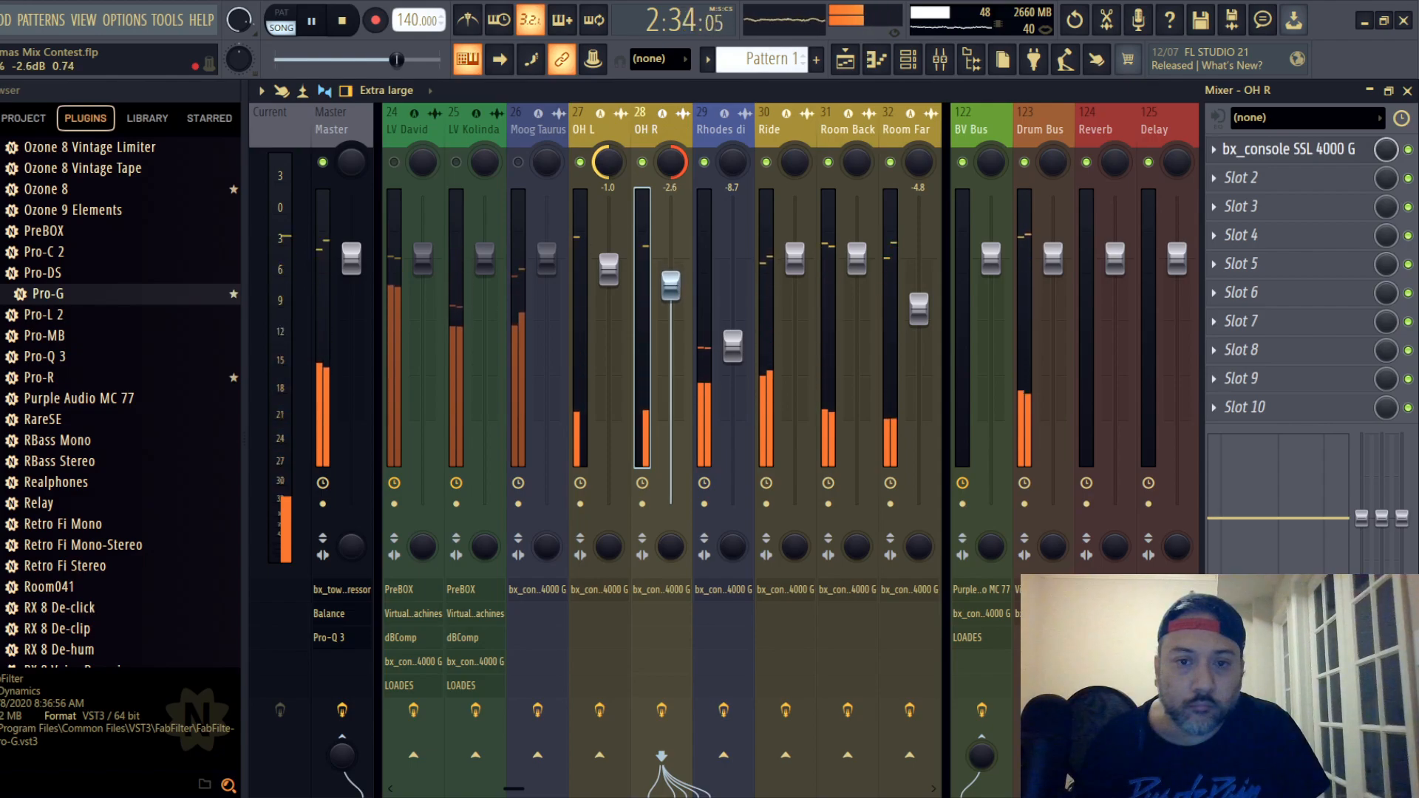
pyautogui.moveTo(671, 282); pyautogui.dragTo(671, 294)
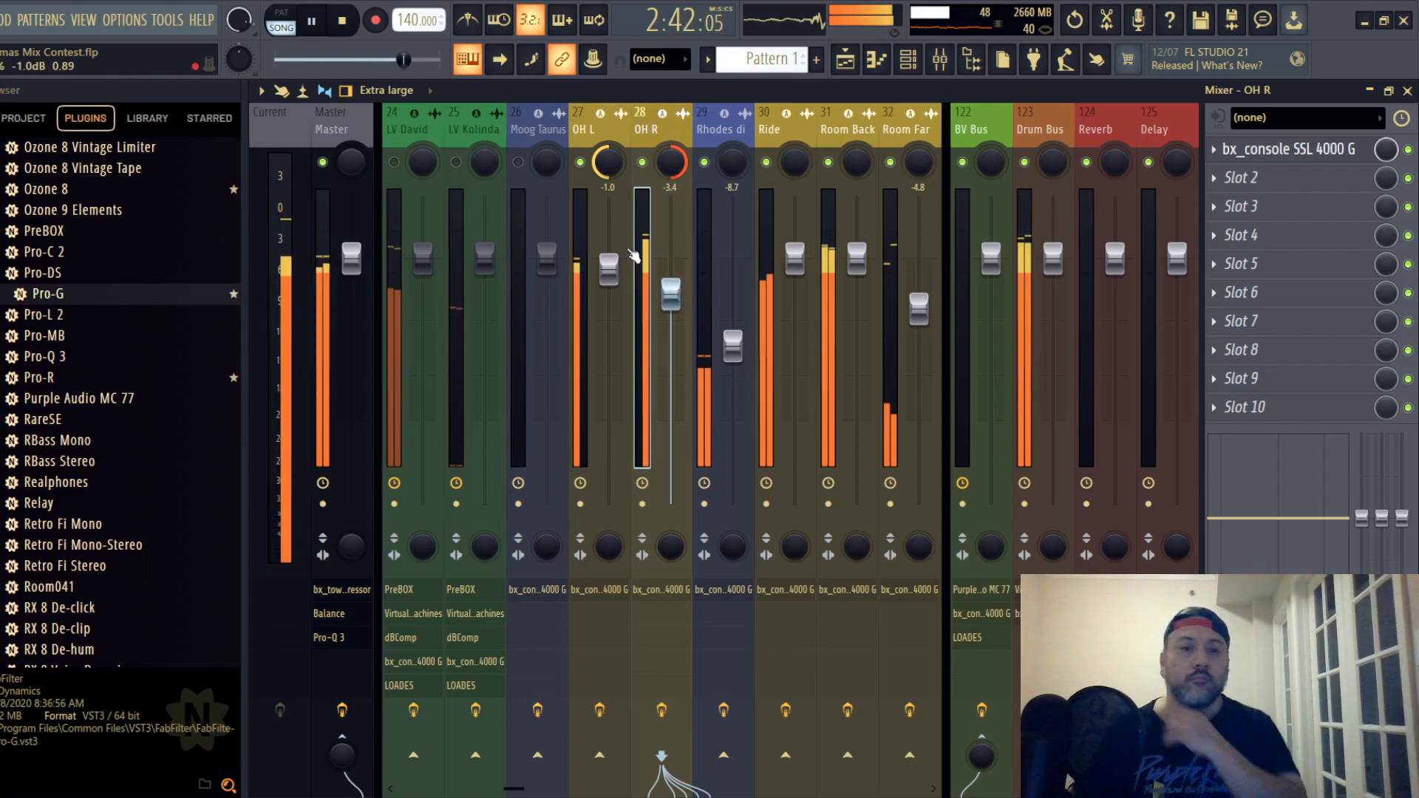
# - Lower OH L's fader to -2.1 dB and raise Rhodes di's fader to -8.5 dB
pyautogui.click(594, 133)
pyautogui.moveTo(616, 278); pyautogui.dragTo(616, 284)
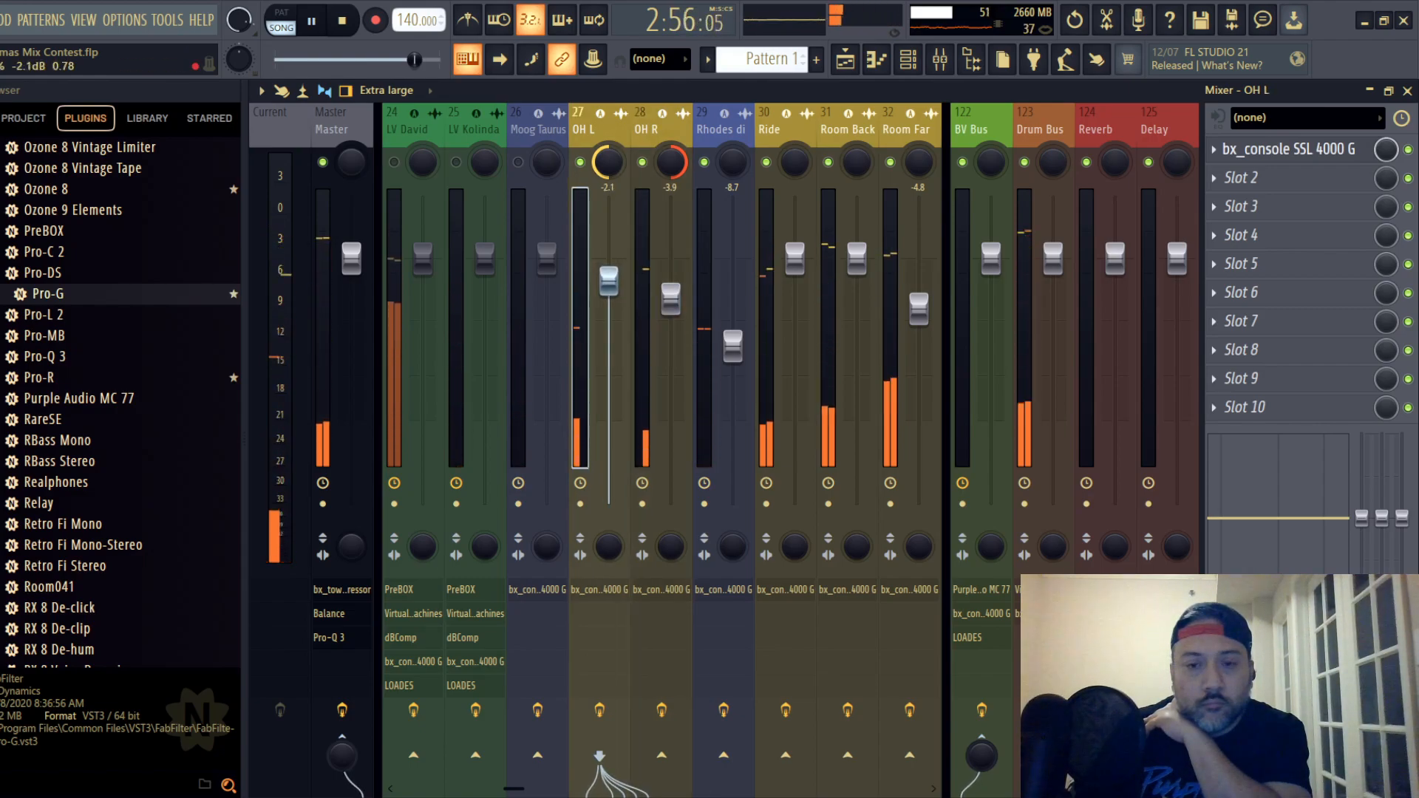
pyautogui.moveTo(737, 347); pyautogui.dragTo(736, 345)
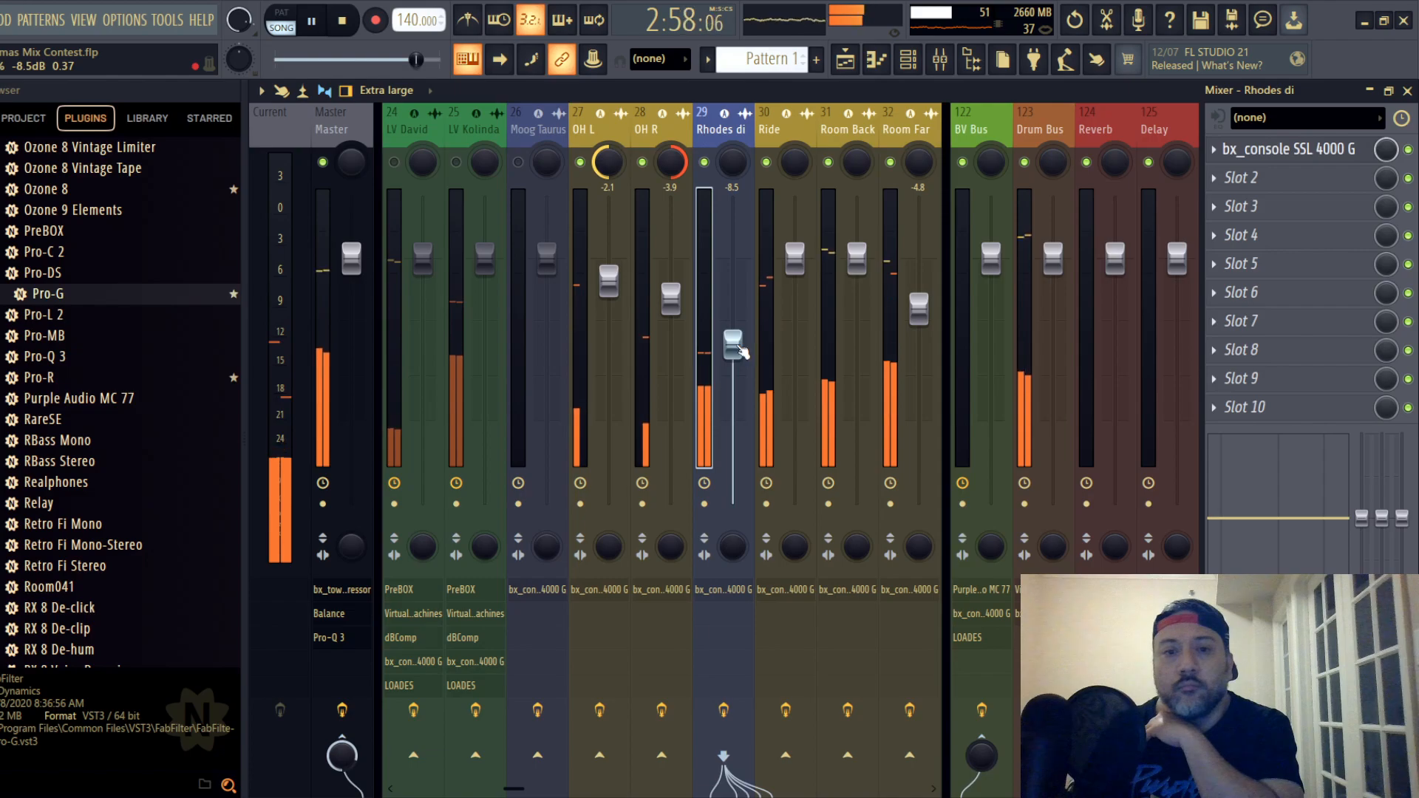
# - Play from about bar 70, where Moog Taurus sounds, unmute that track and lower its fader to -7.7 dB
pyautogui.click(522, 130)
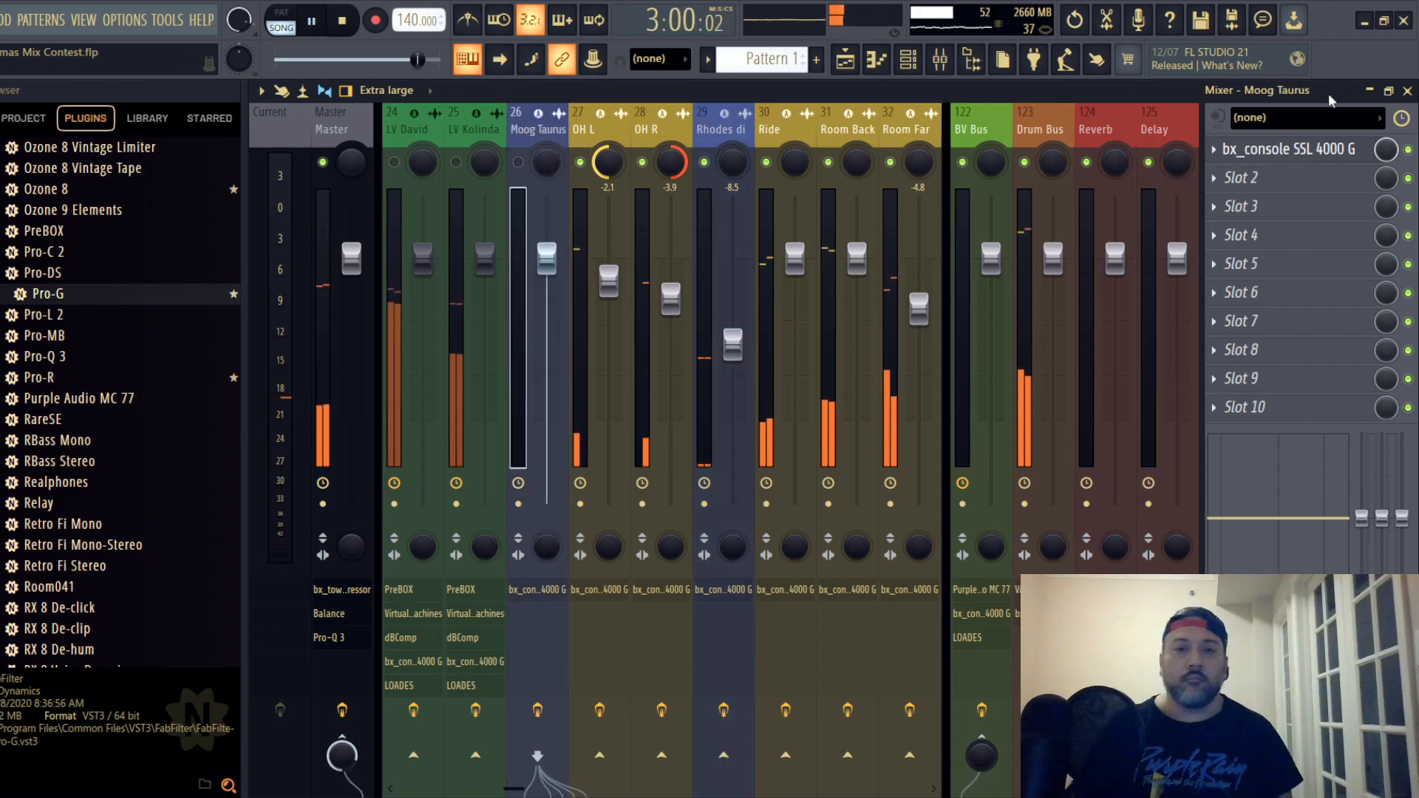
pyautogui.click(1407, 90)
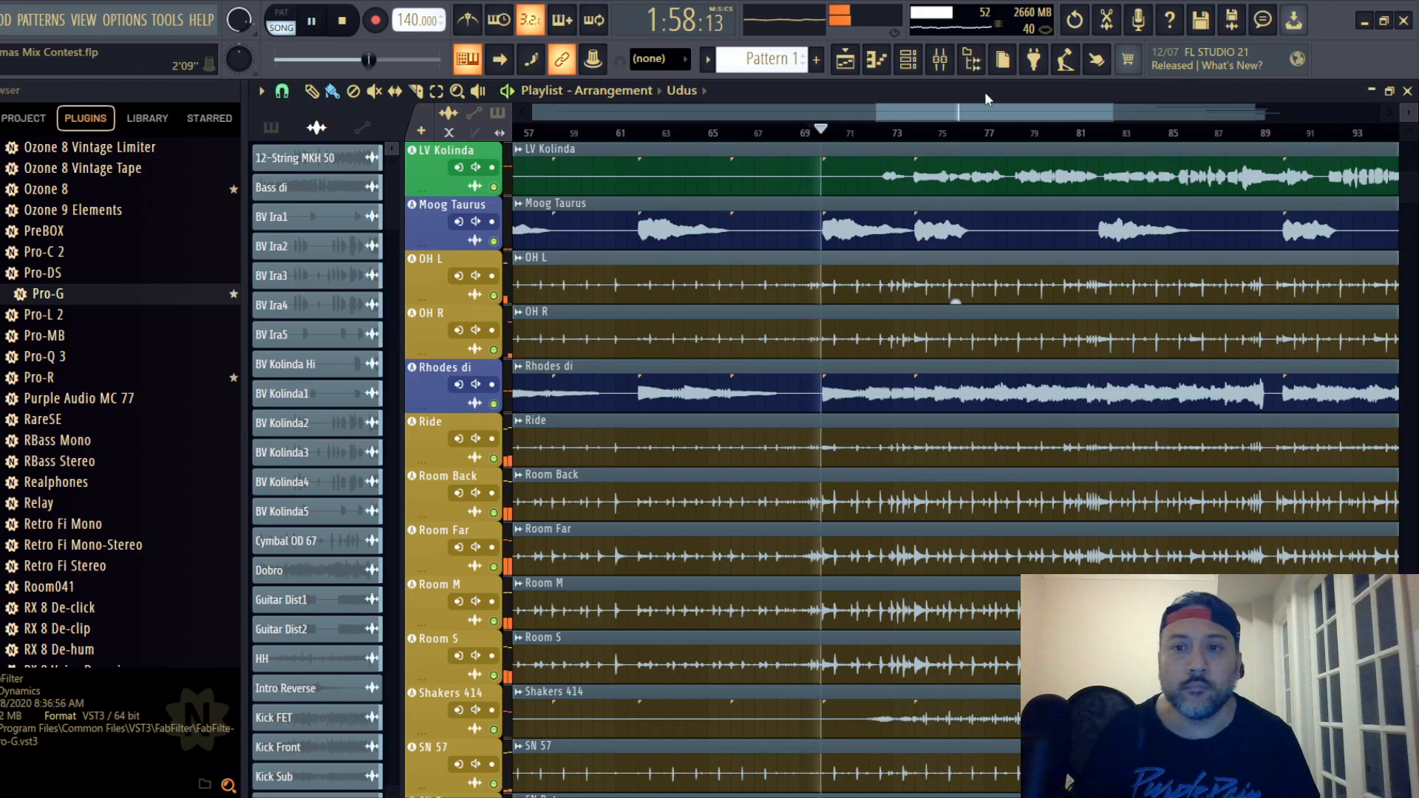
pyautogui.click(939, 59)
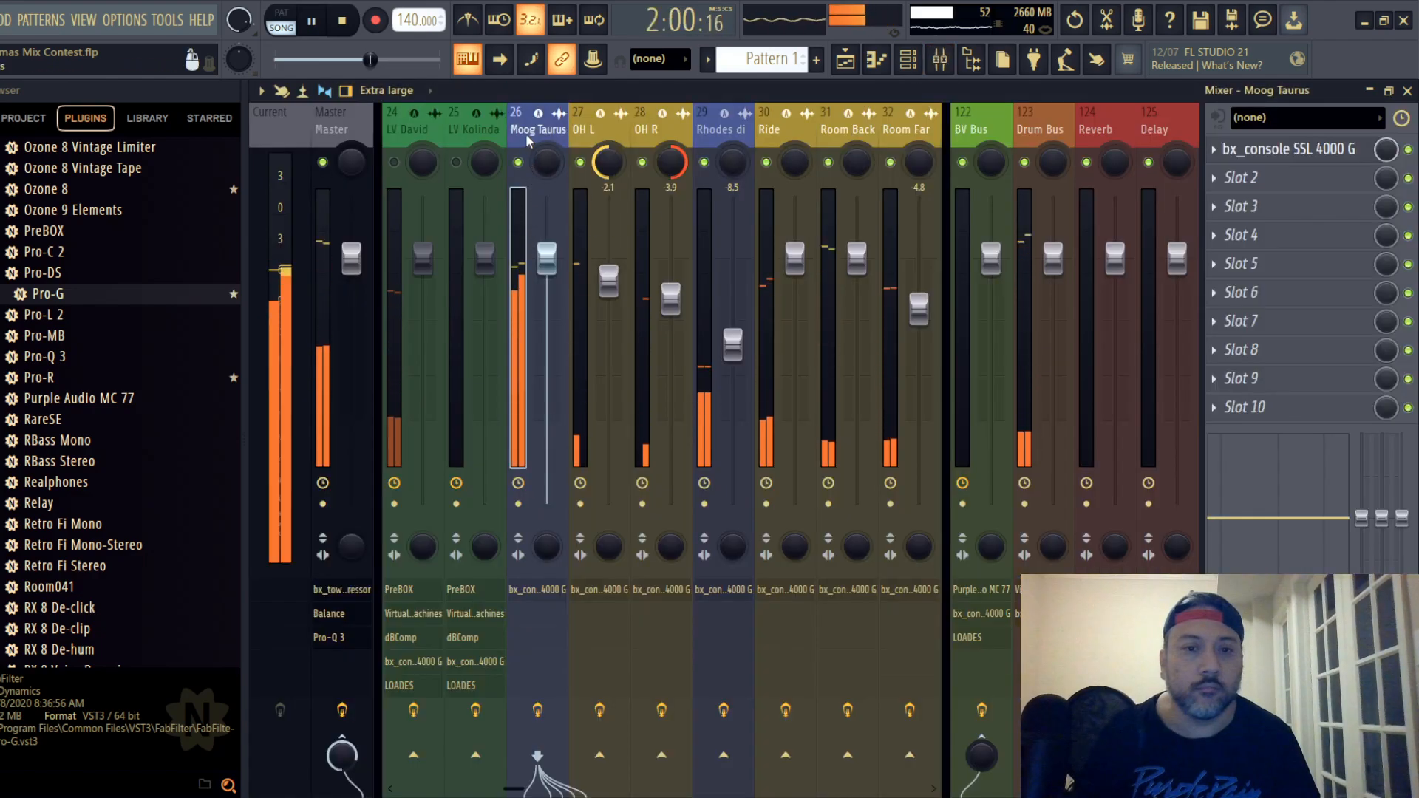
pyautogui.moveTo(546, 368); pyautogui.dragTo(546, 328)
# - Open Moog Taurus's SSL strip, lower its compressor ratio and set its compressor threshold to -4.0 dB
pyautogui.click(1290, 150)
pyautogui.moveTo(633, 306); pyautogui.dragTo(630, 167)
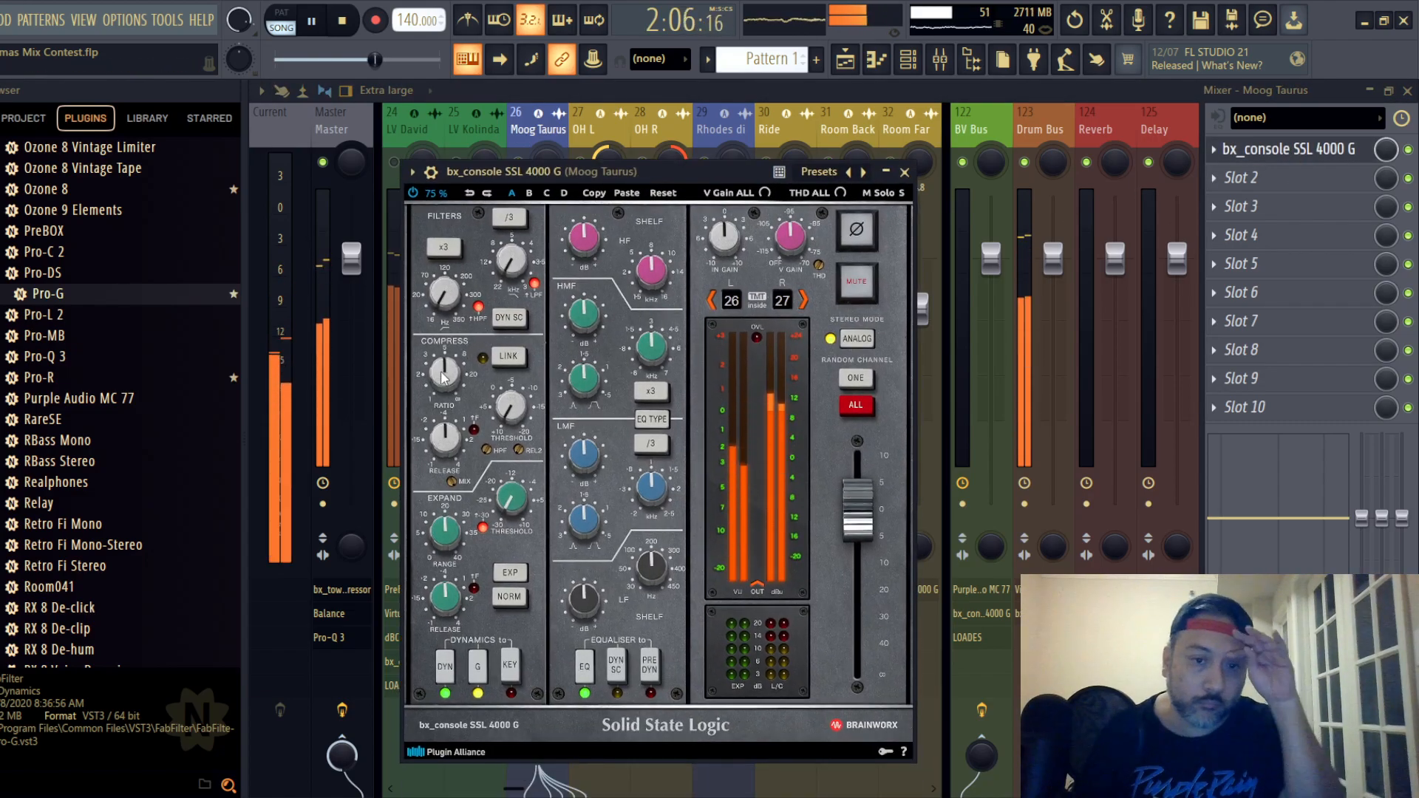
pyautogui.scroll(-2, 448, 375)
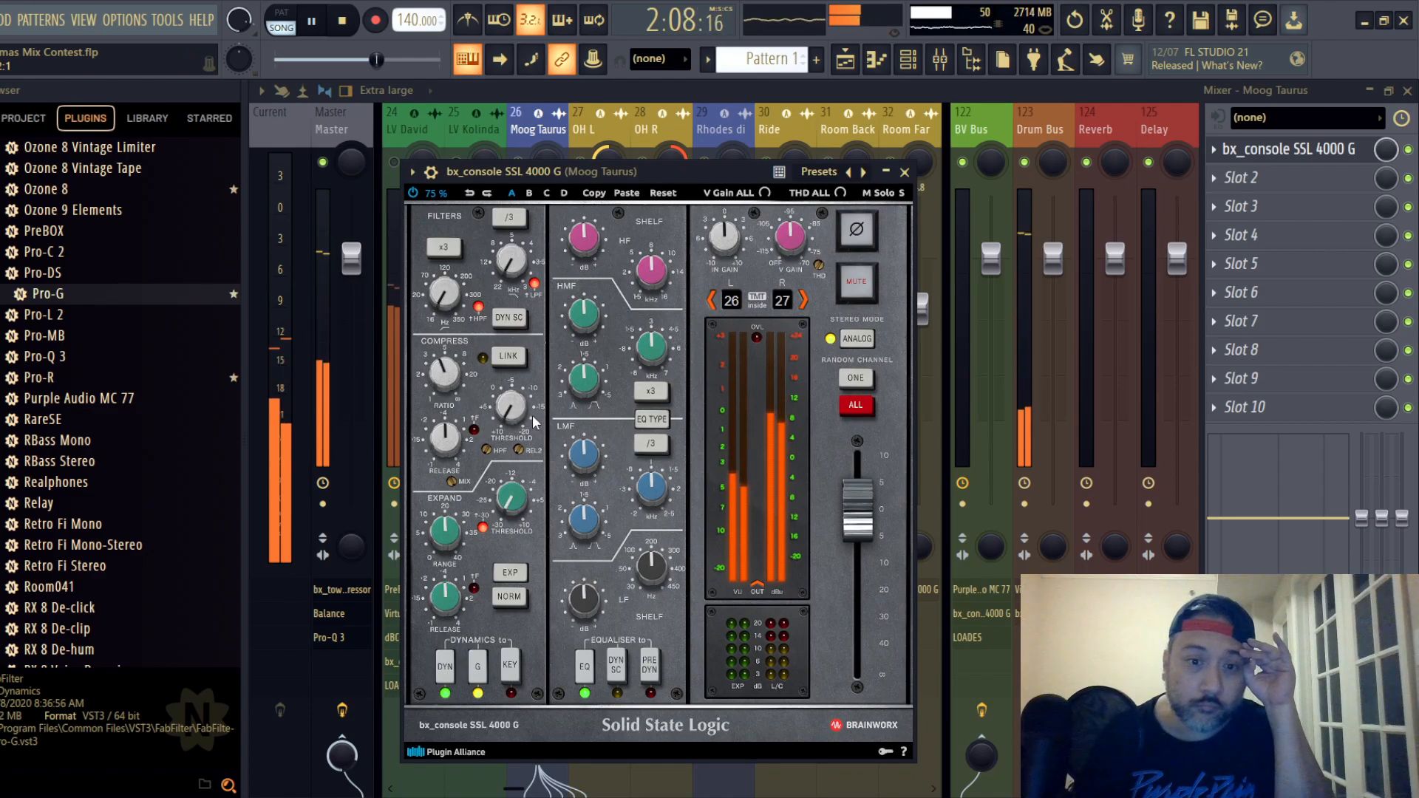
pyautogui.scroll(2, 516, 416)
pyautogui.scroll(-3, 516, 416)
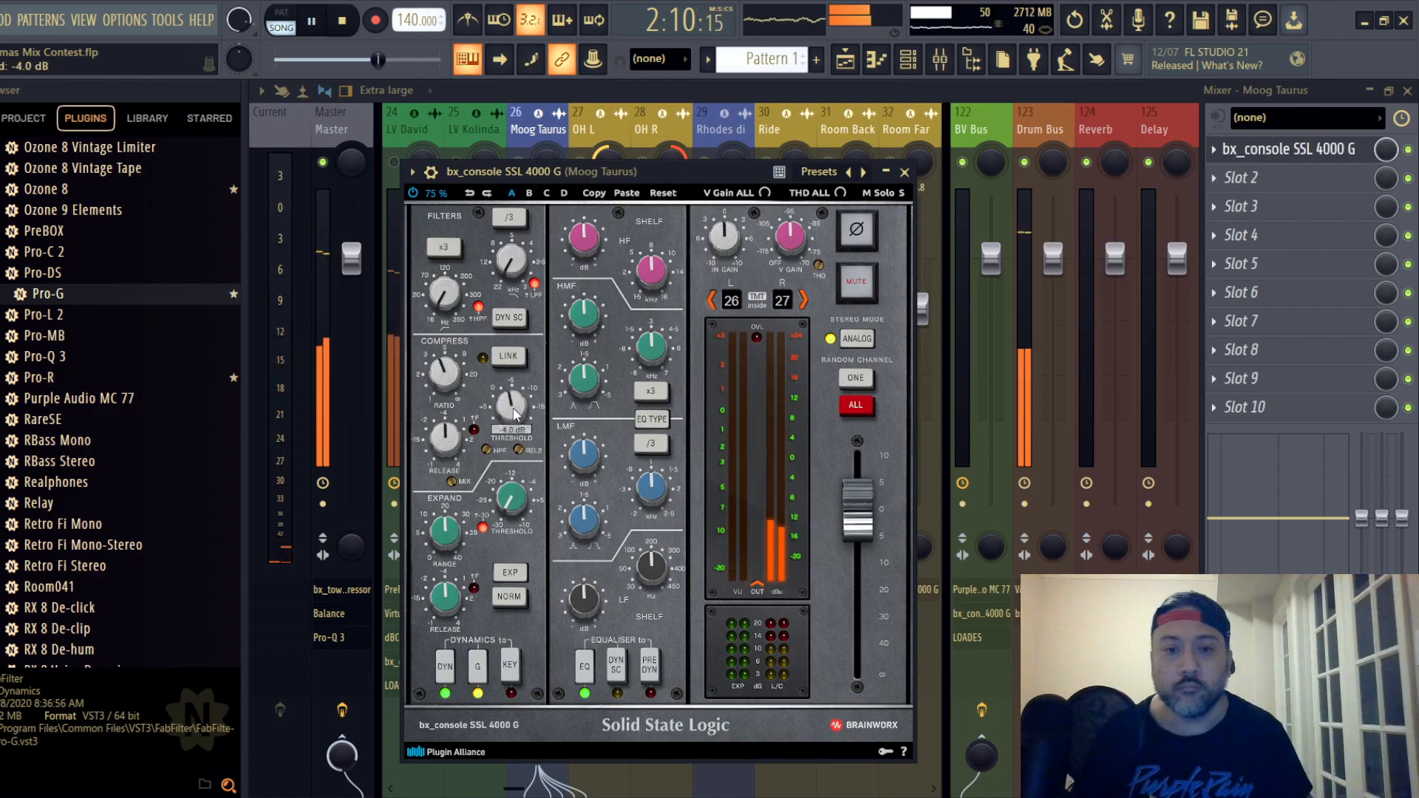
pyautogui.scroll(-1, 516, 412)
pyautogui.scroll(3, 515, 411)
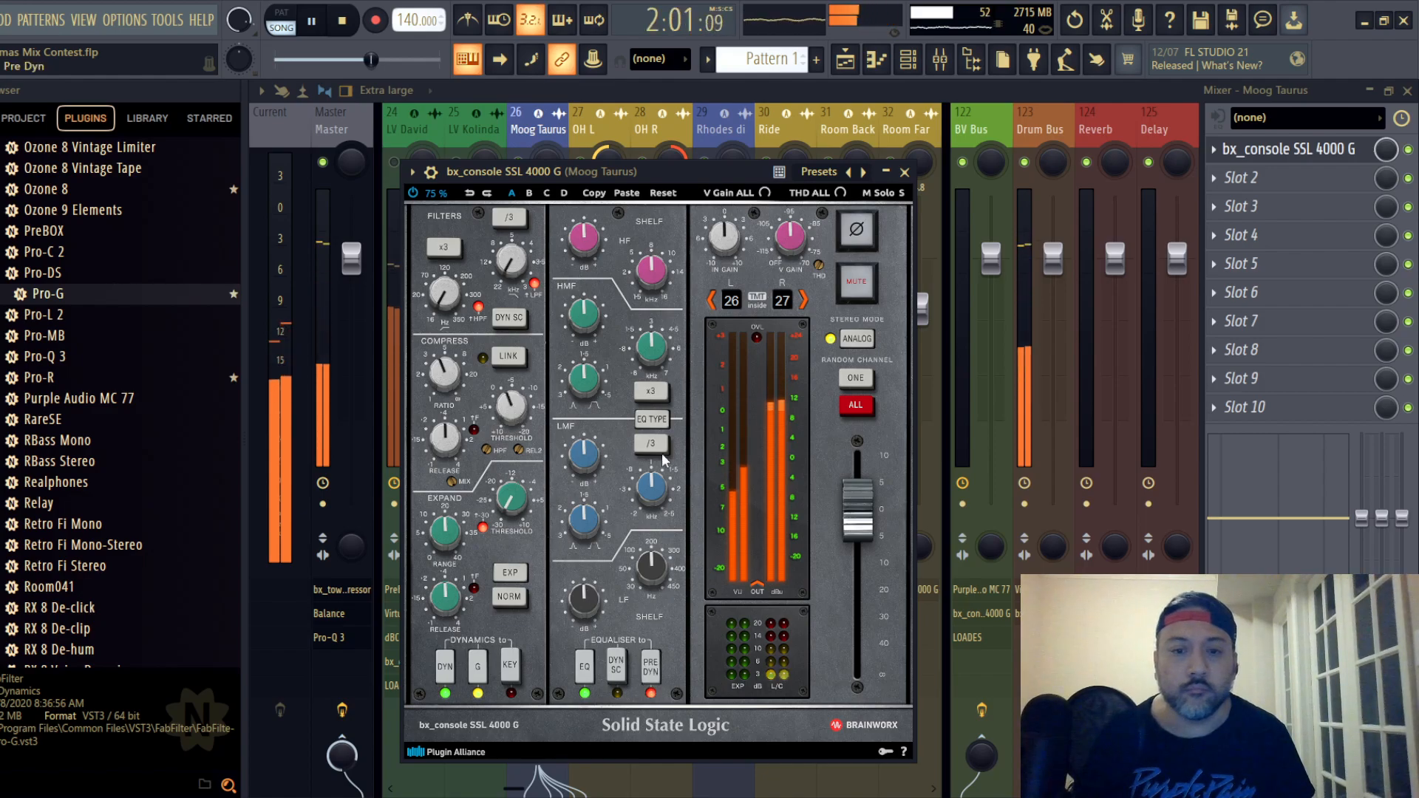
# - Place Moog Taurus's EQ before dynamics, switch its EQ type and set the LF band to 75.8 Hz with +7.2 dB gain
pyautogui.click(660, 421)
pyautogui.scroll(-2, 661, 577)
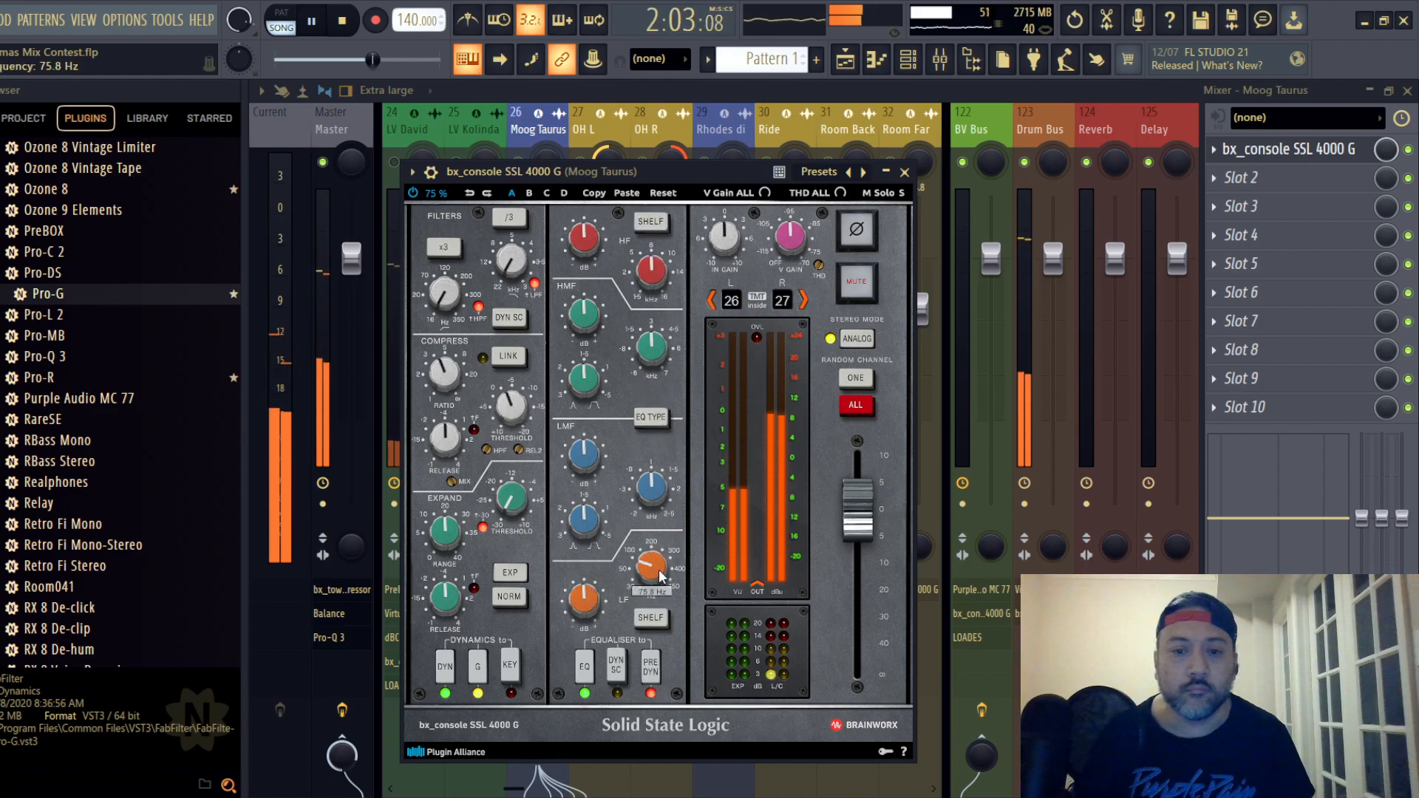
pyautogui.scroll(-2, 661, 577)
pyautogui.scroll(3, 587, 600)
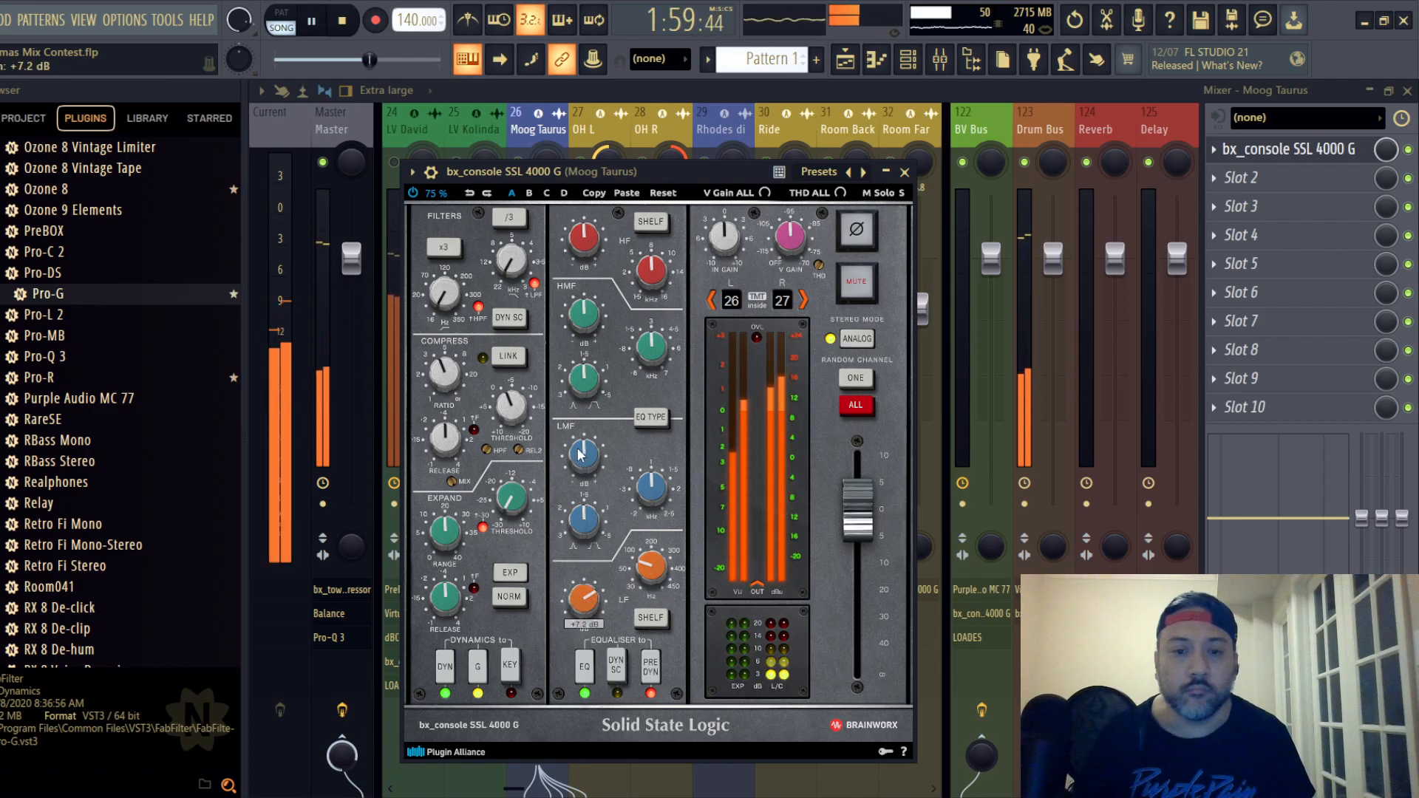
# - Fine-tune the LMF gain on Moog Taurus's EQ, cut HF and set HMF gain to -1.3 dB, closing the strip
pyautogui.moveTo(584, 455); pyautogui.dragTo(582, 377)
pyautogui.moveTo(575, 240); pyautogui.dragTo(590, 319)
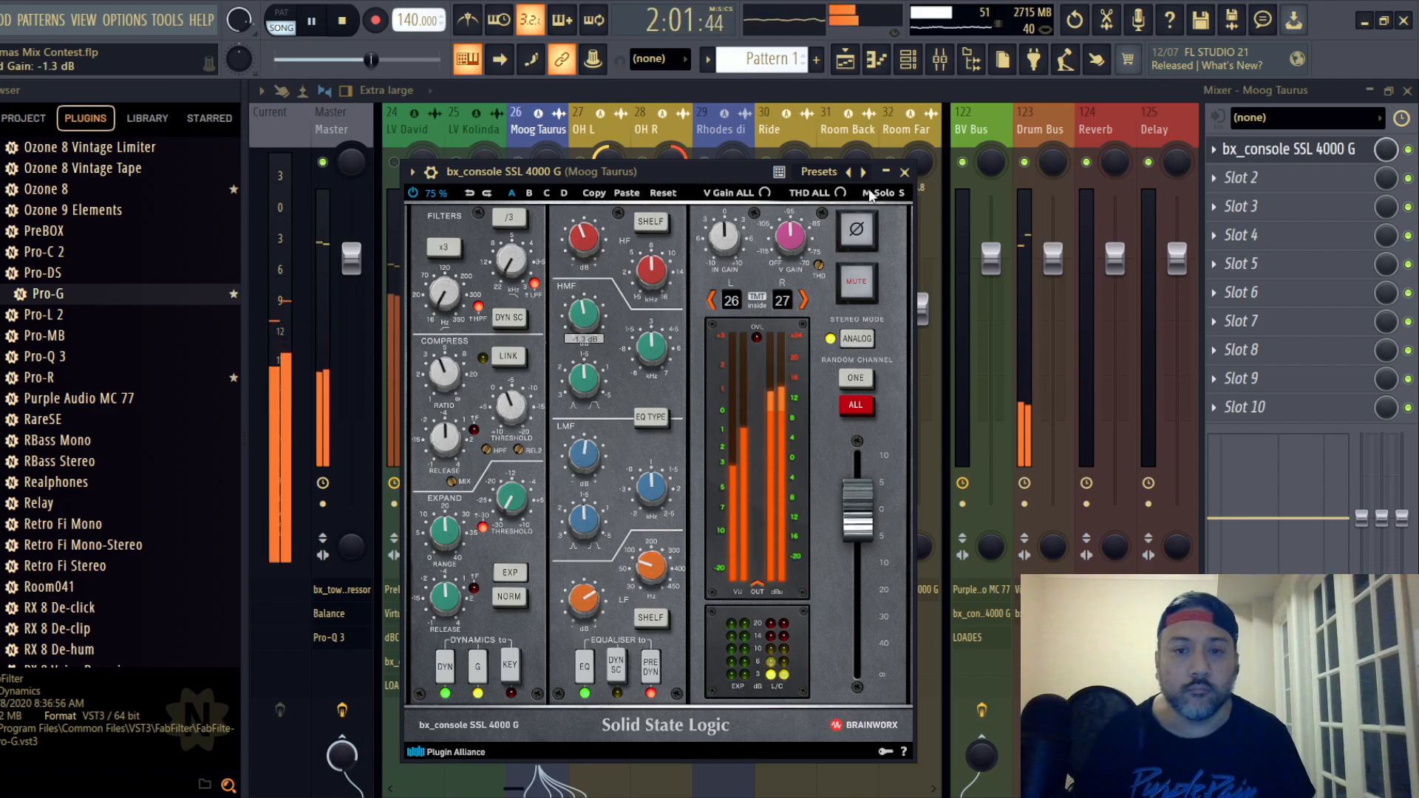
pyautogui.click(905, 171)
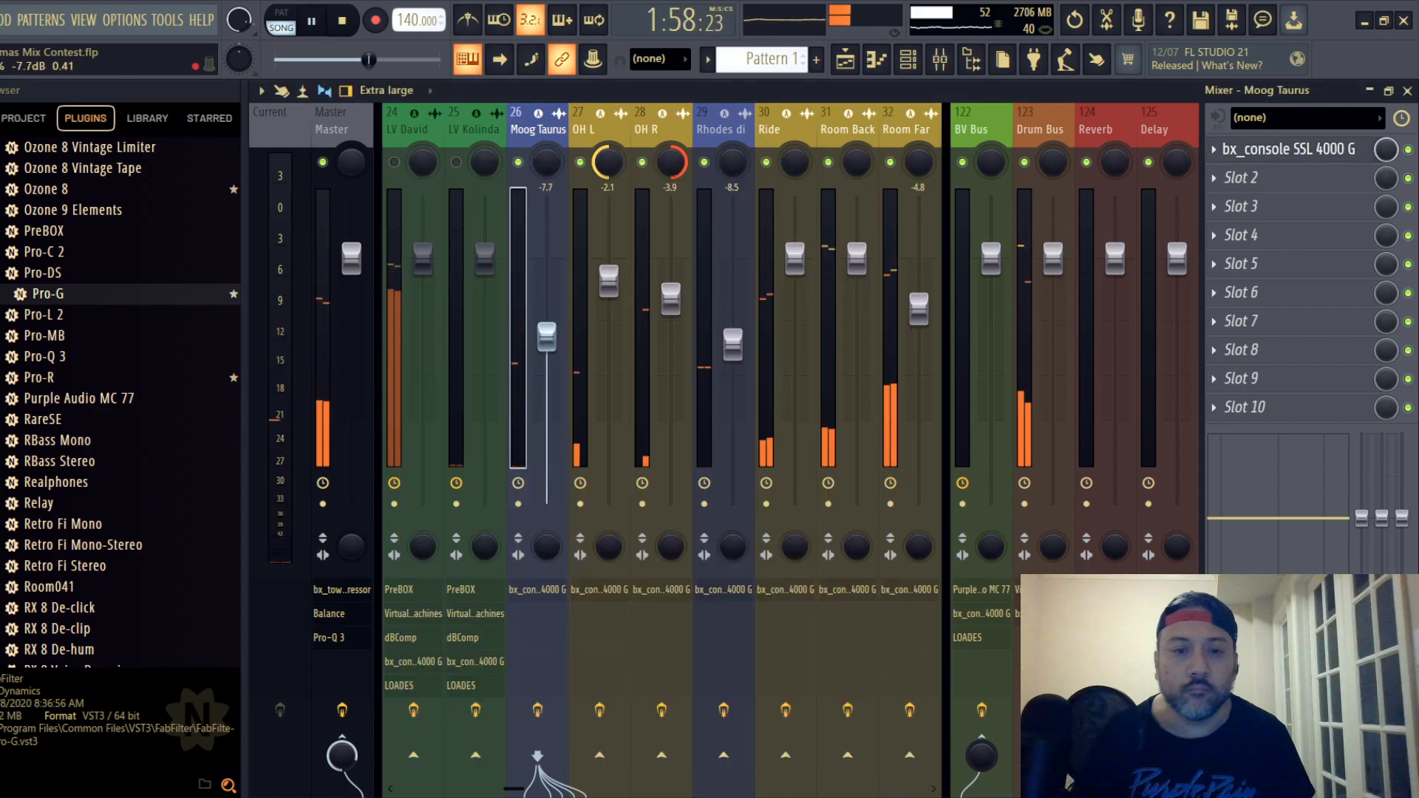
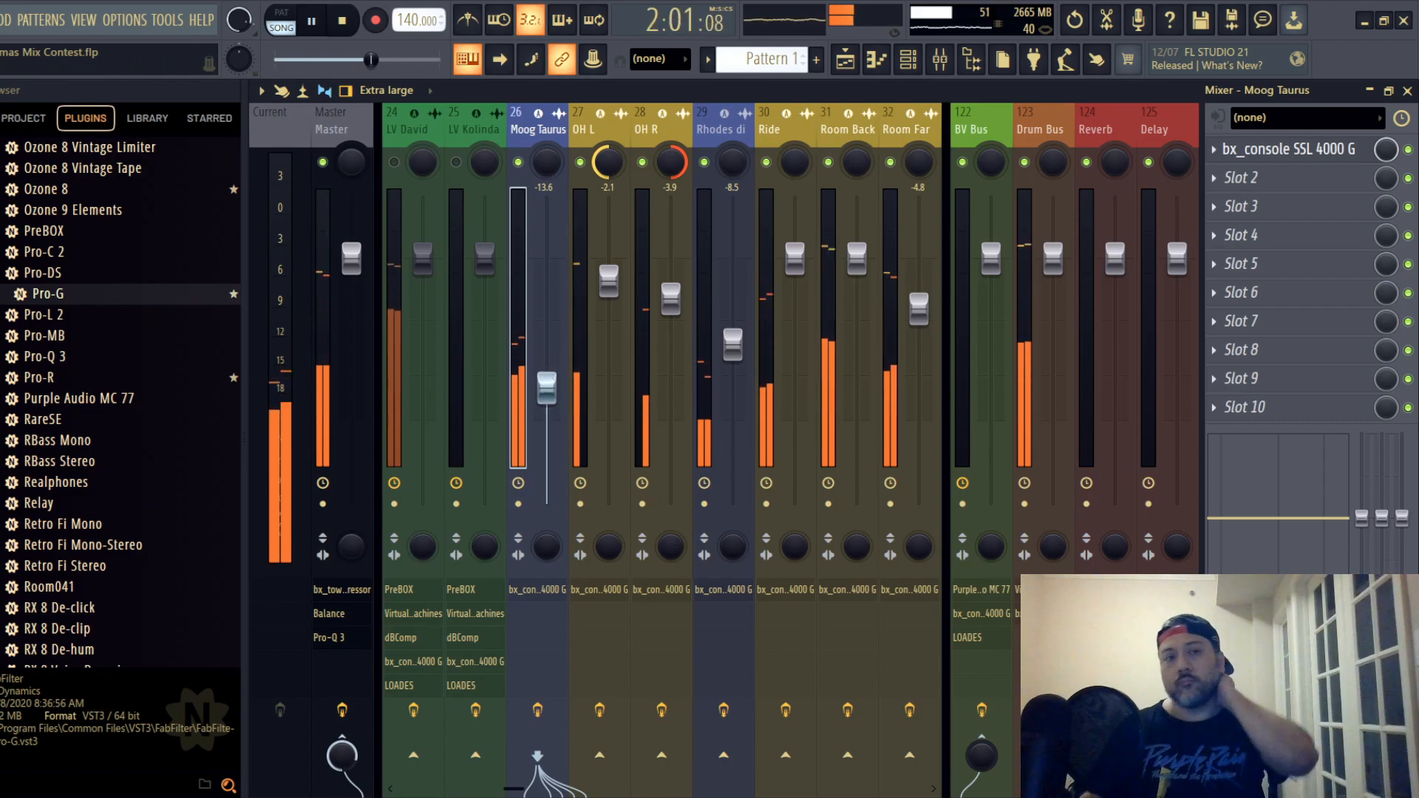
# - Save the project, then unmute the 12-String MKH 50 track and lower its fader to -5.8 dB
pyautogui.click(0, 20)
pyautogui.click(0, 104)
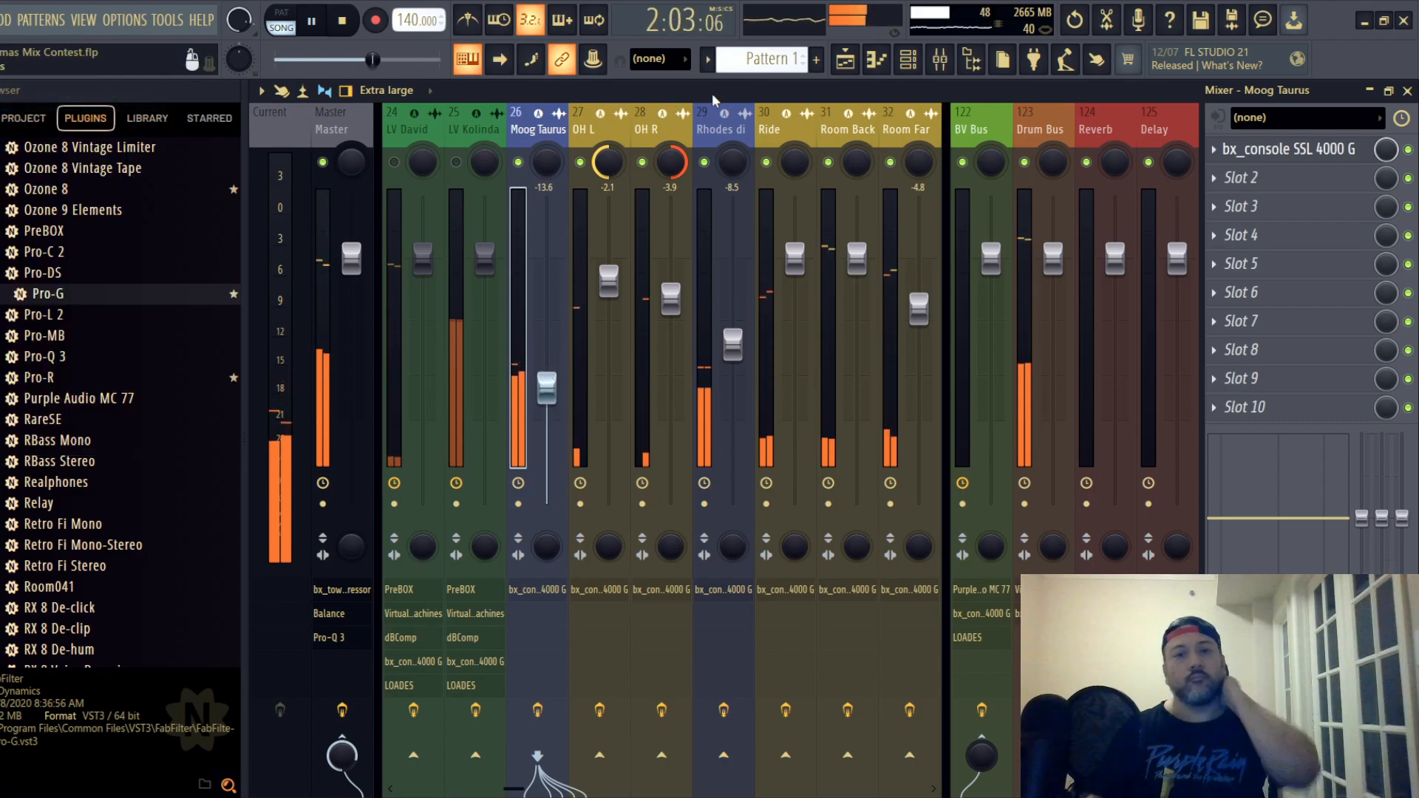
pyautogui.moveTo(772, 139); pyautogui.dragTo(419, 130)
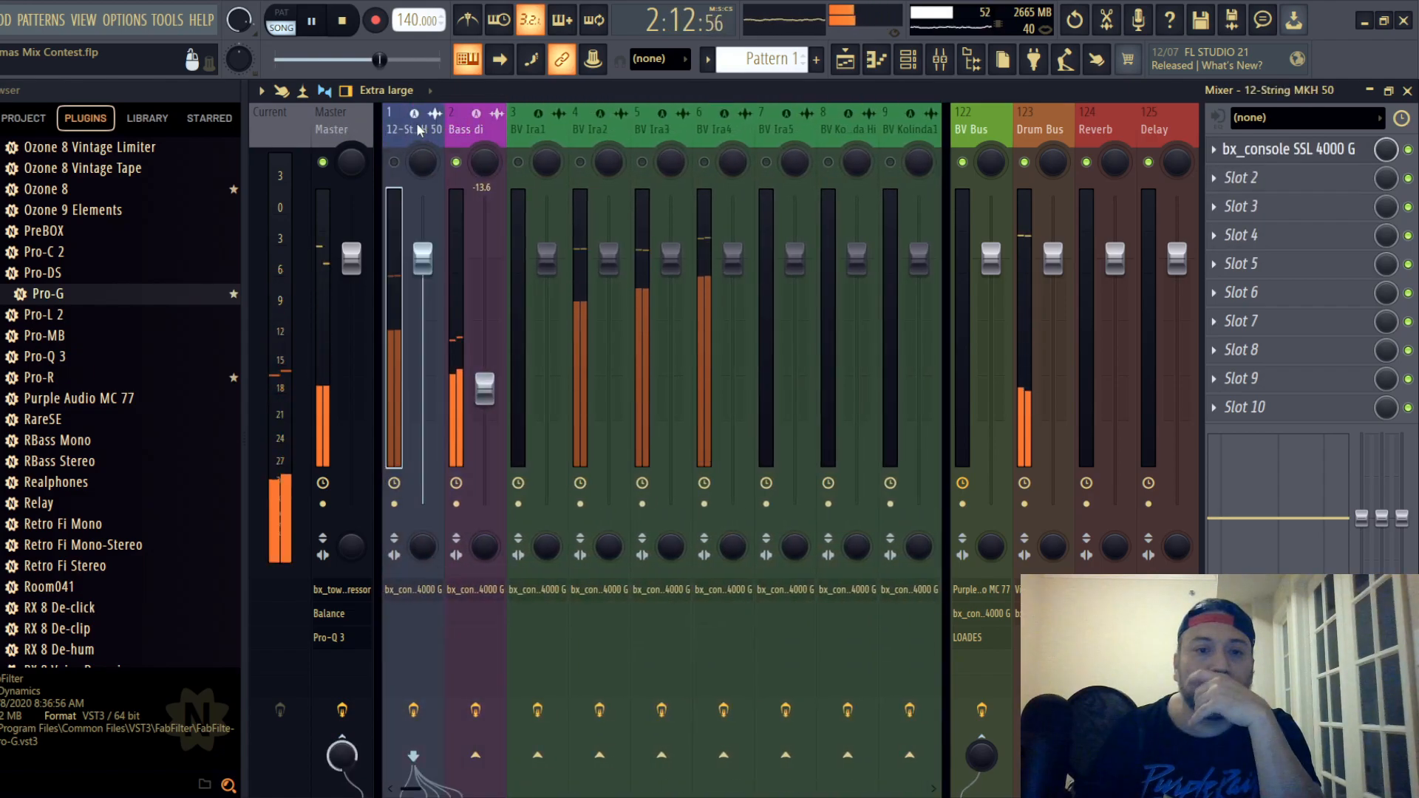
pyautogui.click(396, 163)
pyautogui.moveTo(422, 294)
pyautogui.mouseDown()
pyautogui.moveTo(422, 344)
pyautogui.moveTo(422, 317)
pyautogui.mouseUp()
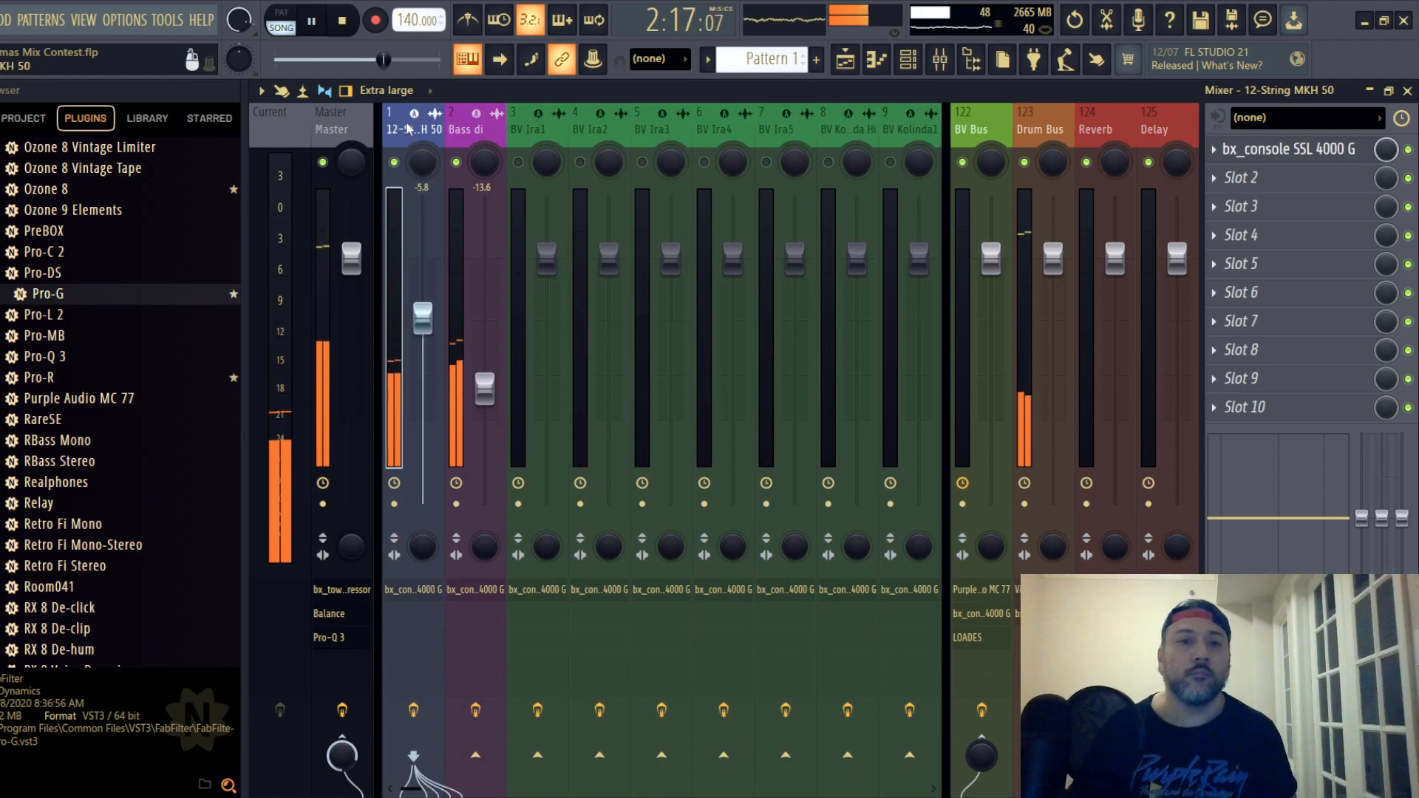
# - Open the 12-String's SSL strip, lower its compressor ratio and set the compressor threshold to -10.0 dB
pyautogui.click(1286, 150)
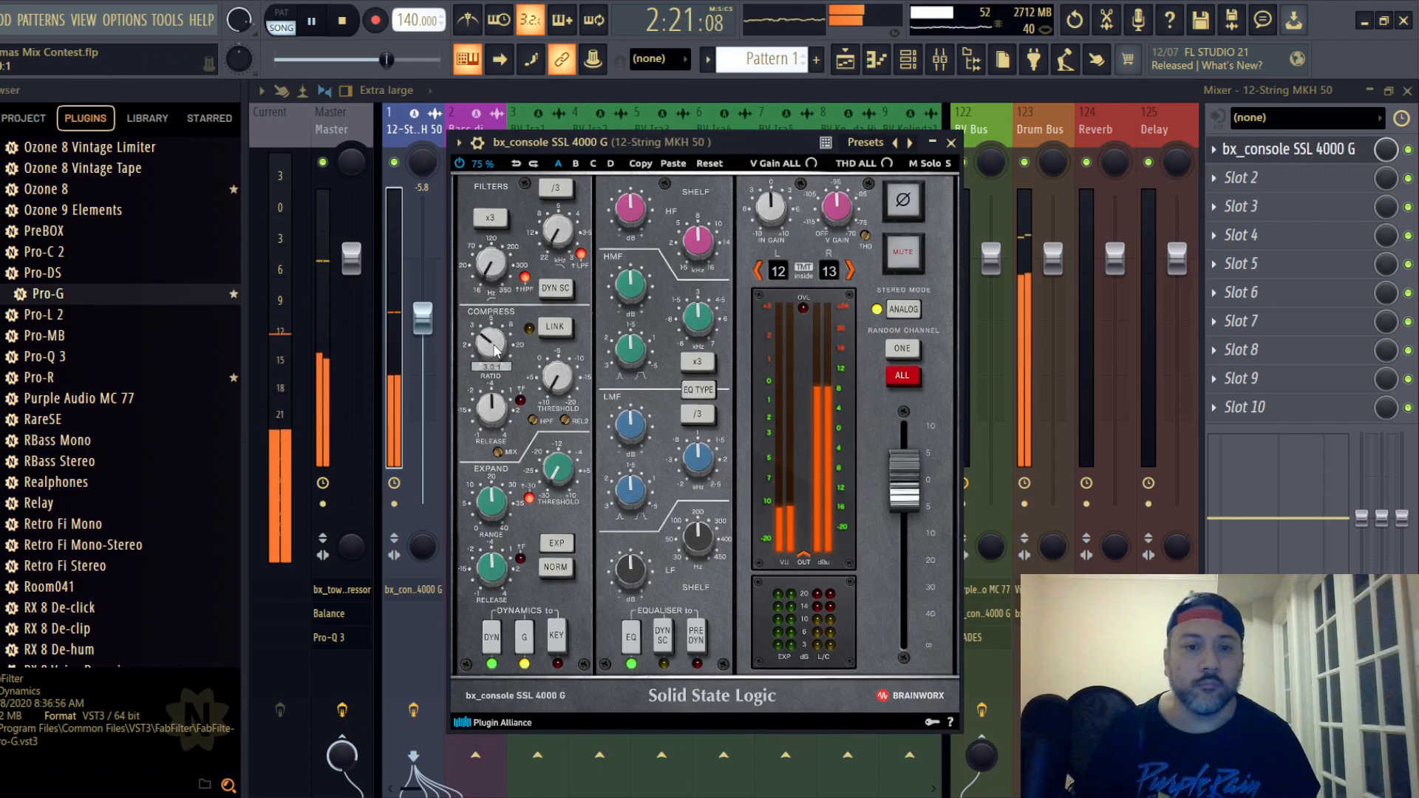
pyautogui.doubleClick(566, 385)
pyautogui.scroll(-2, 564, 385)
pyautogui.scroll(-2, 564, 385)
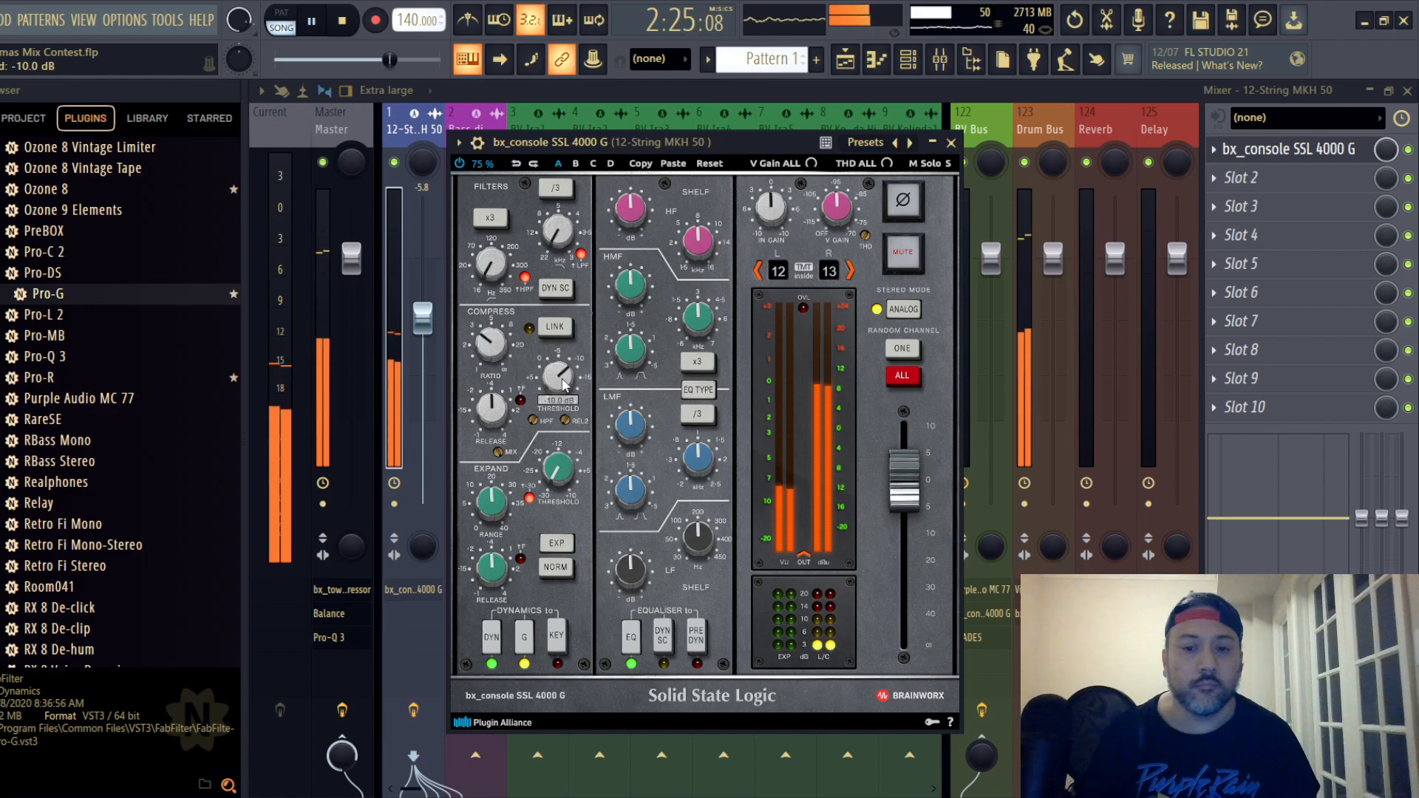
# - Place the 12-String's EQ before dynamics, switch its EQ type, set HMF gain to +1.3 dB and cut LF, closing the strip
pyautogui.click(698, 389)
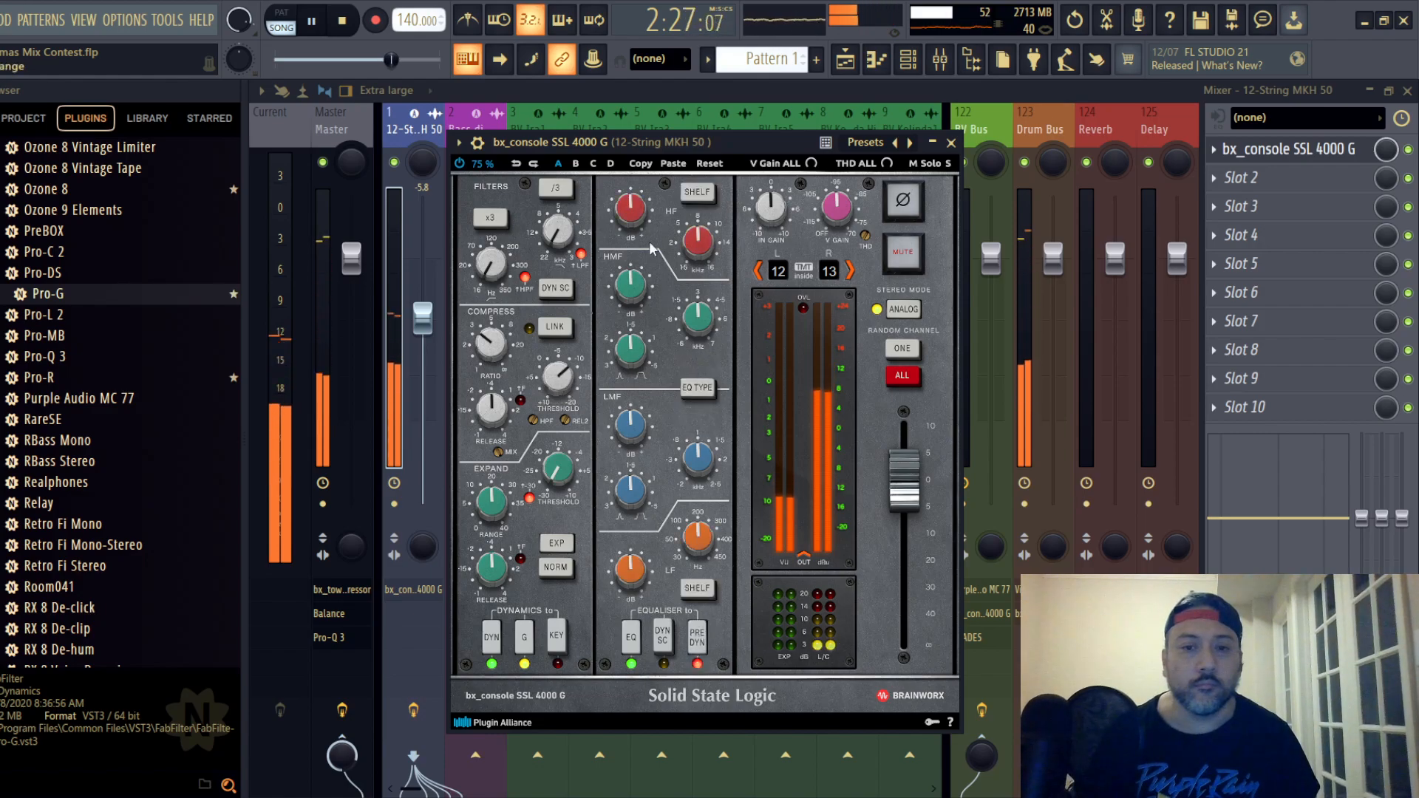
pyautogui.scroll(1, 642, 294)
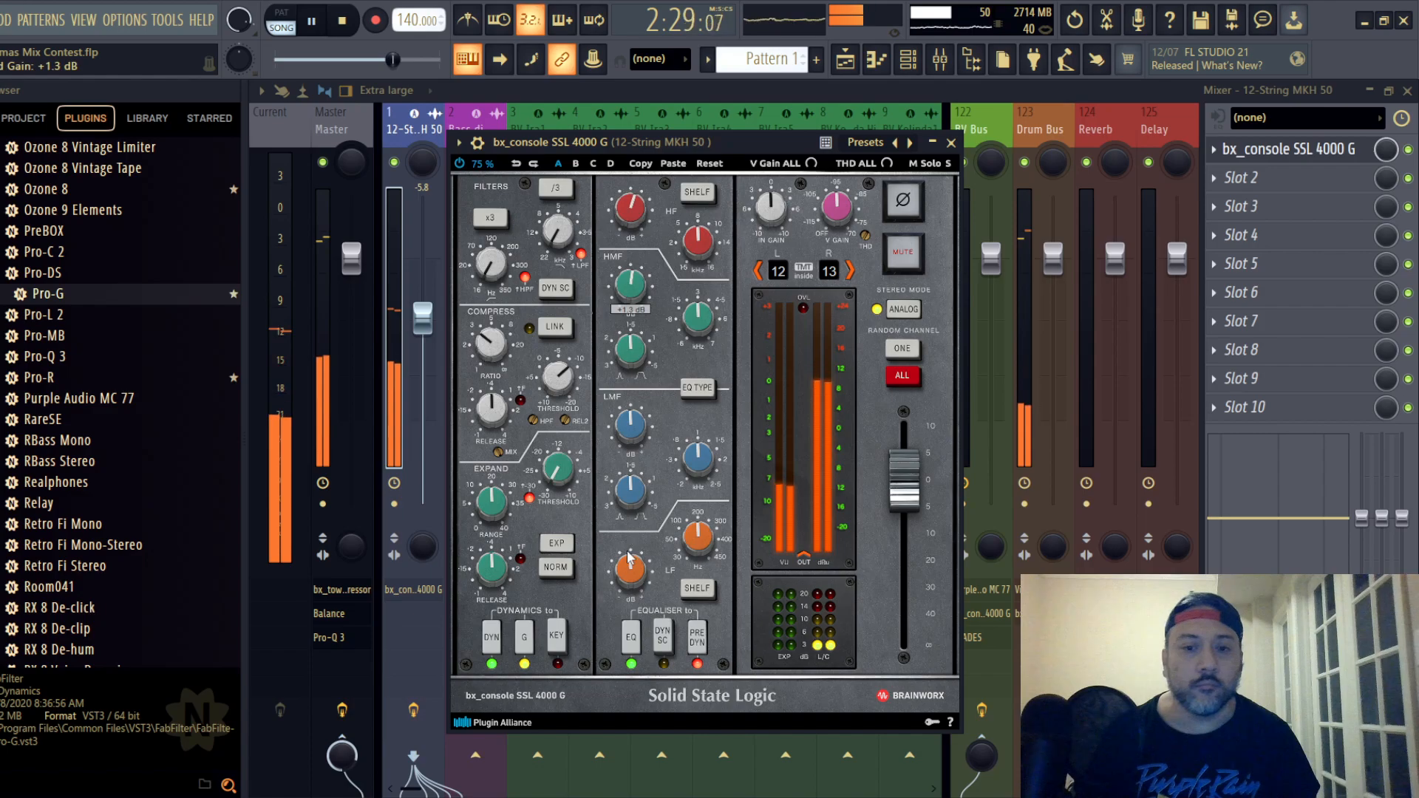
pyautogui.scroll(-3, 629, 555)
pyautogui.click(951, 142)
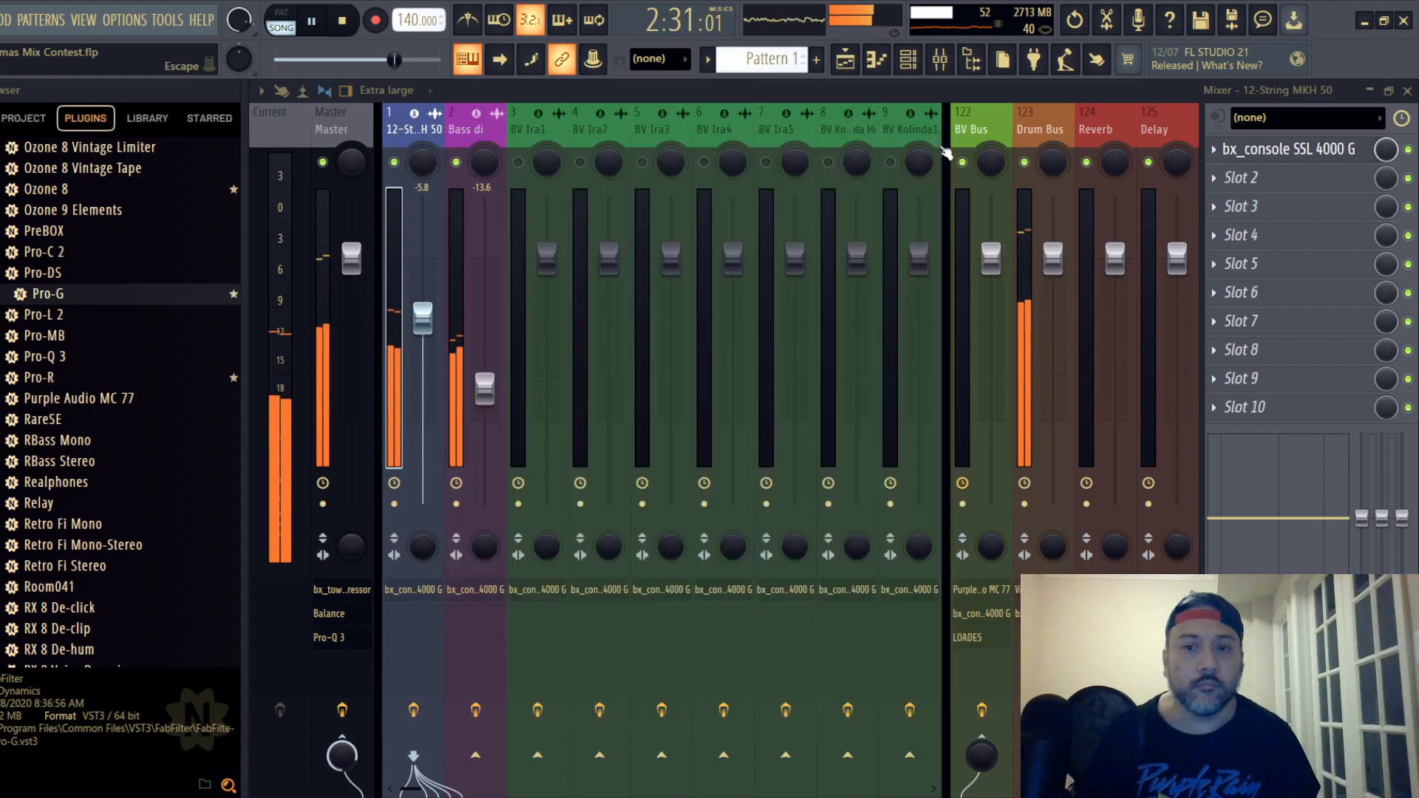
# - Lower the 12-String MKH 50 fader to -7.6 dB and save the project
pyautogui.moveTo(425, 325); pyautogui.dragTo(425, 340)
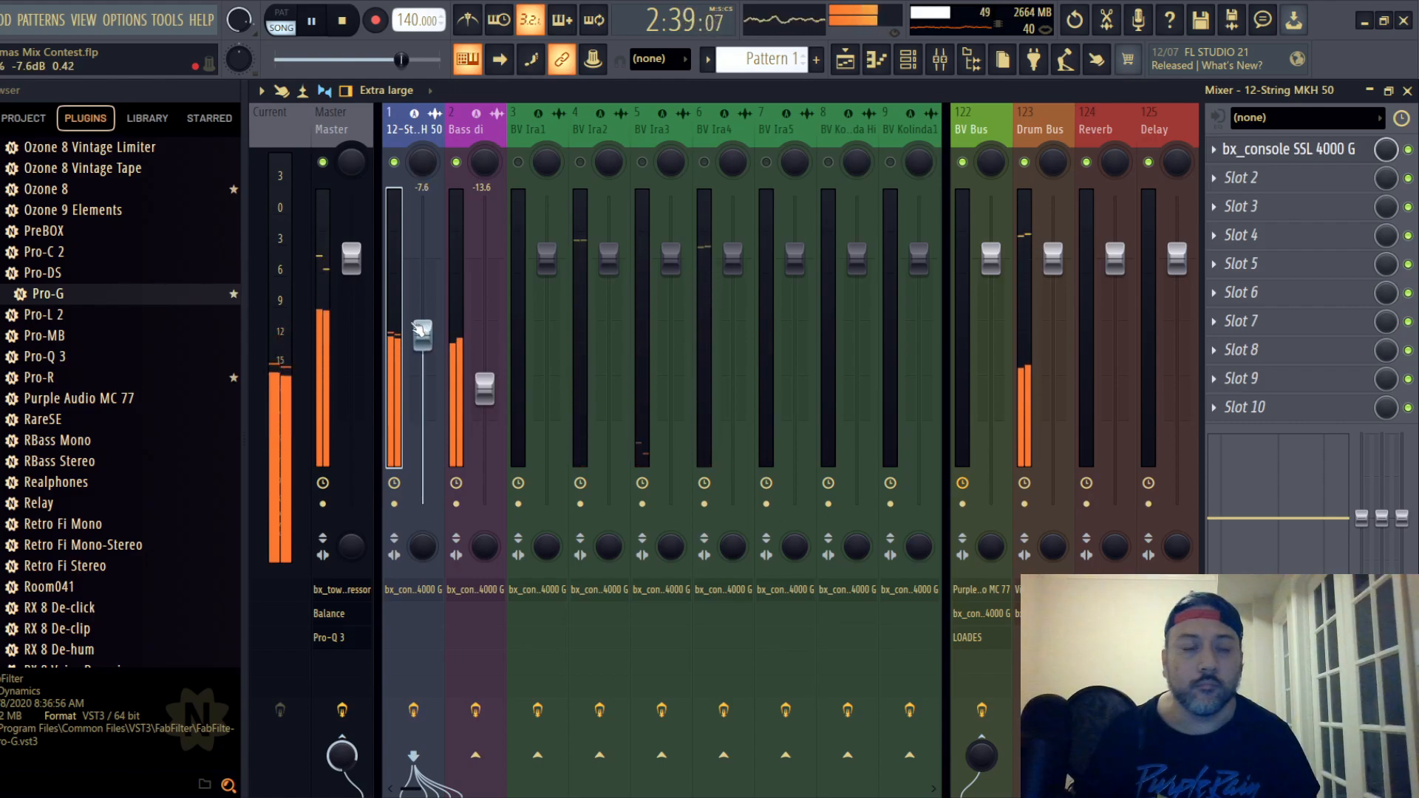
pyautogui.click(1, 20)
pyautogui.click(22, 103)
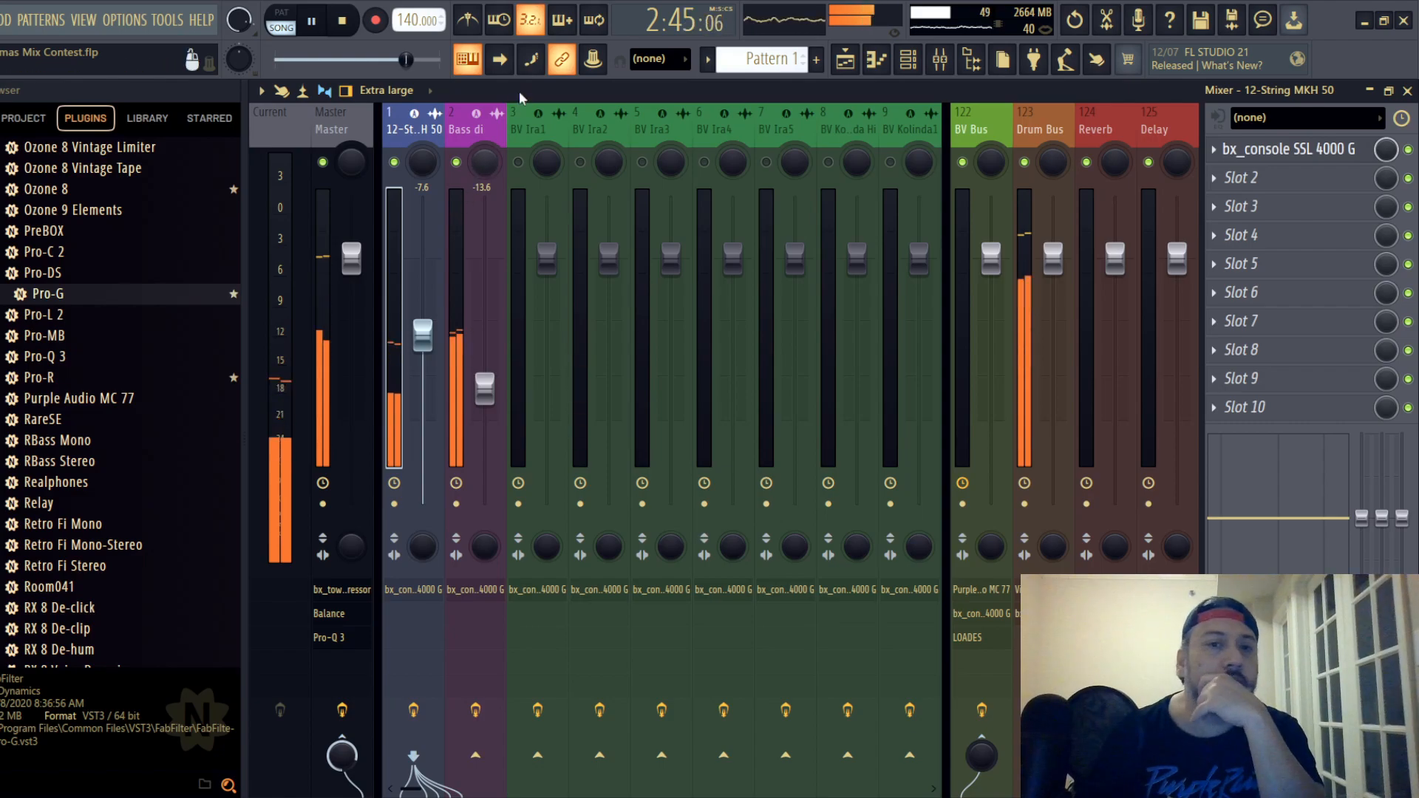
# - Select Lapsteel in the mixer and look through the playlist tracks for where its clip sounds
pyautogui.click(475, 133)
pyautogui.moveTo(475, 138); pyautogui.dragTo(669, 142)
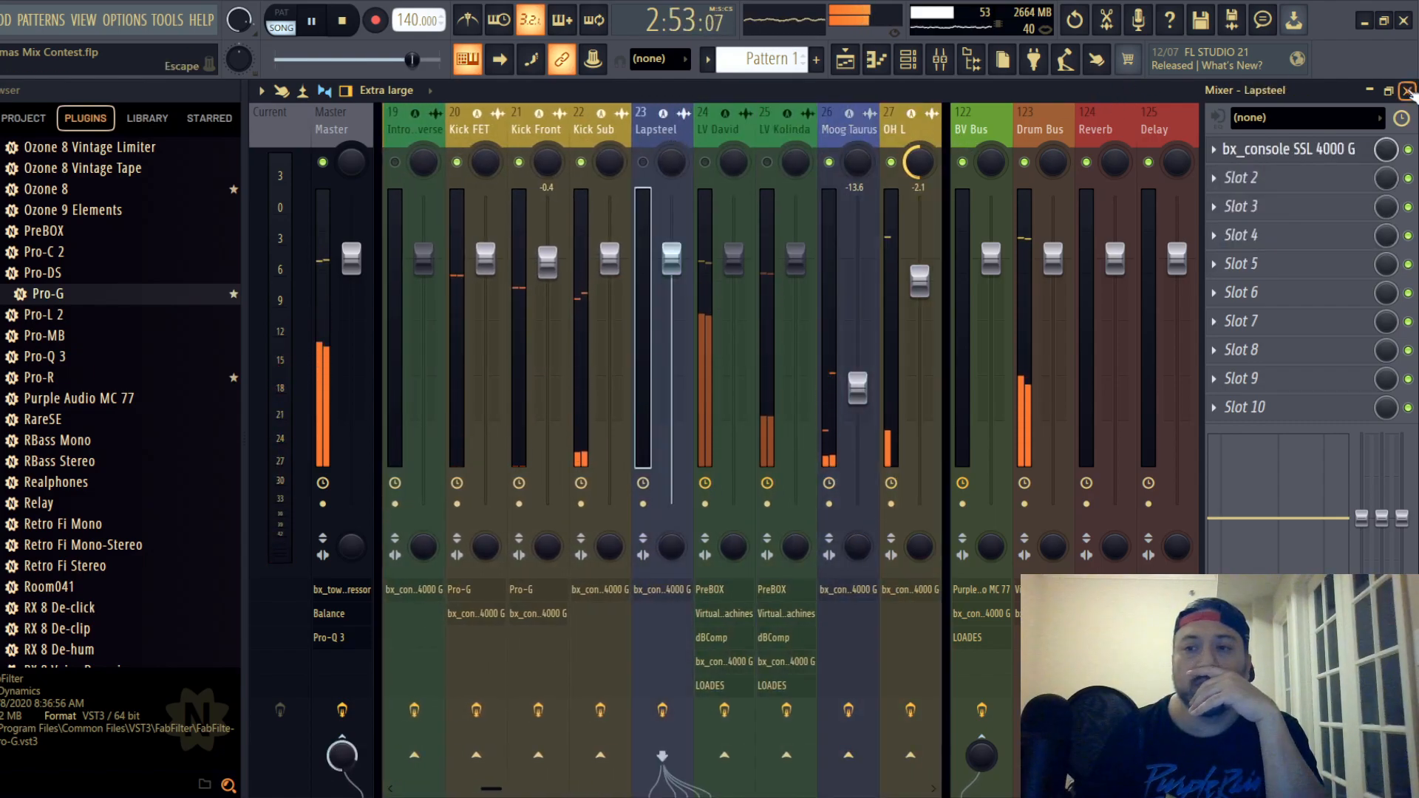
pyautogui.click(1408, 92)
pyautogui.scroll(-6, 427, 258)
pyautogui.scroll(6, 429, 248)
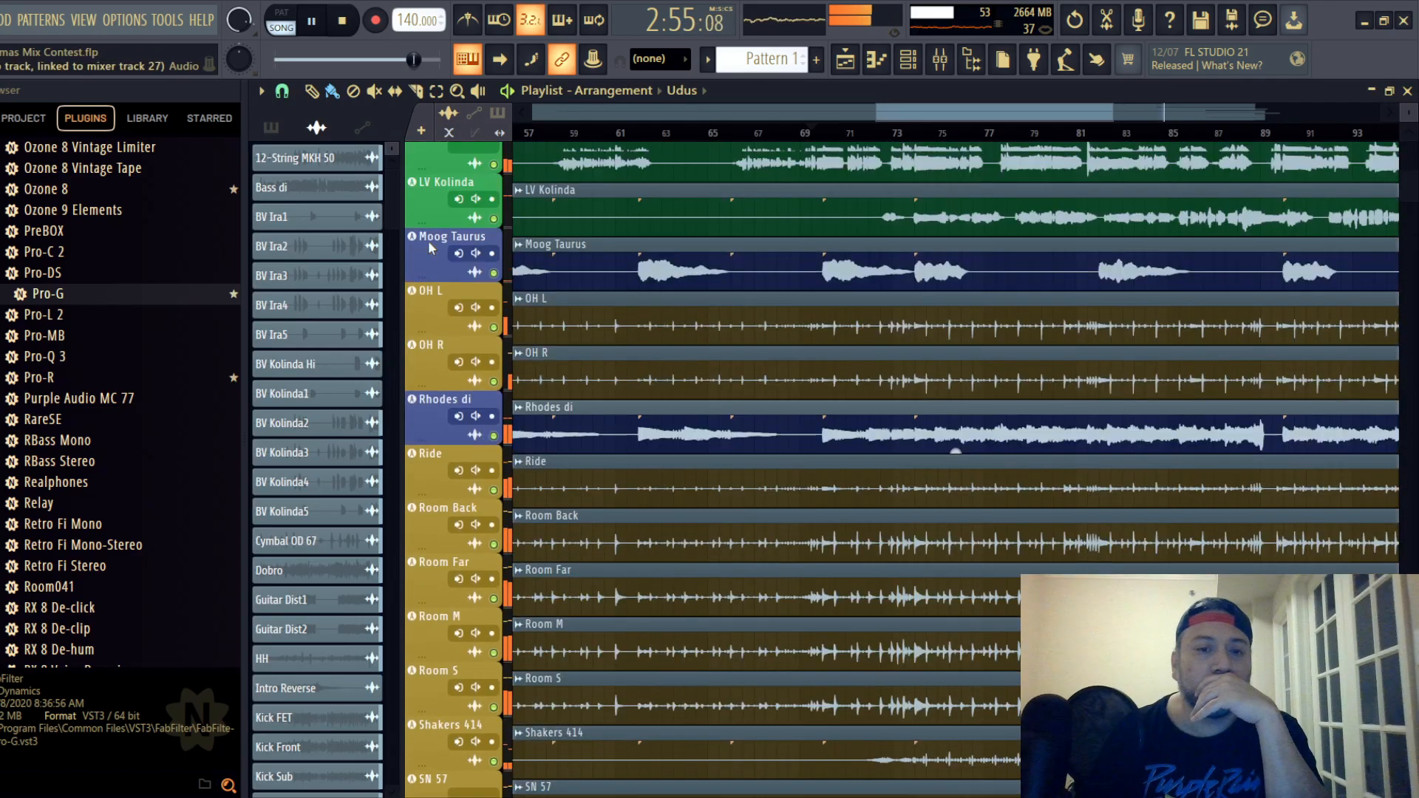
pyautogui.scroll(13, 428, 244)
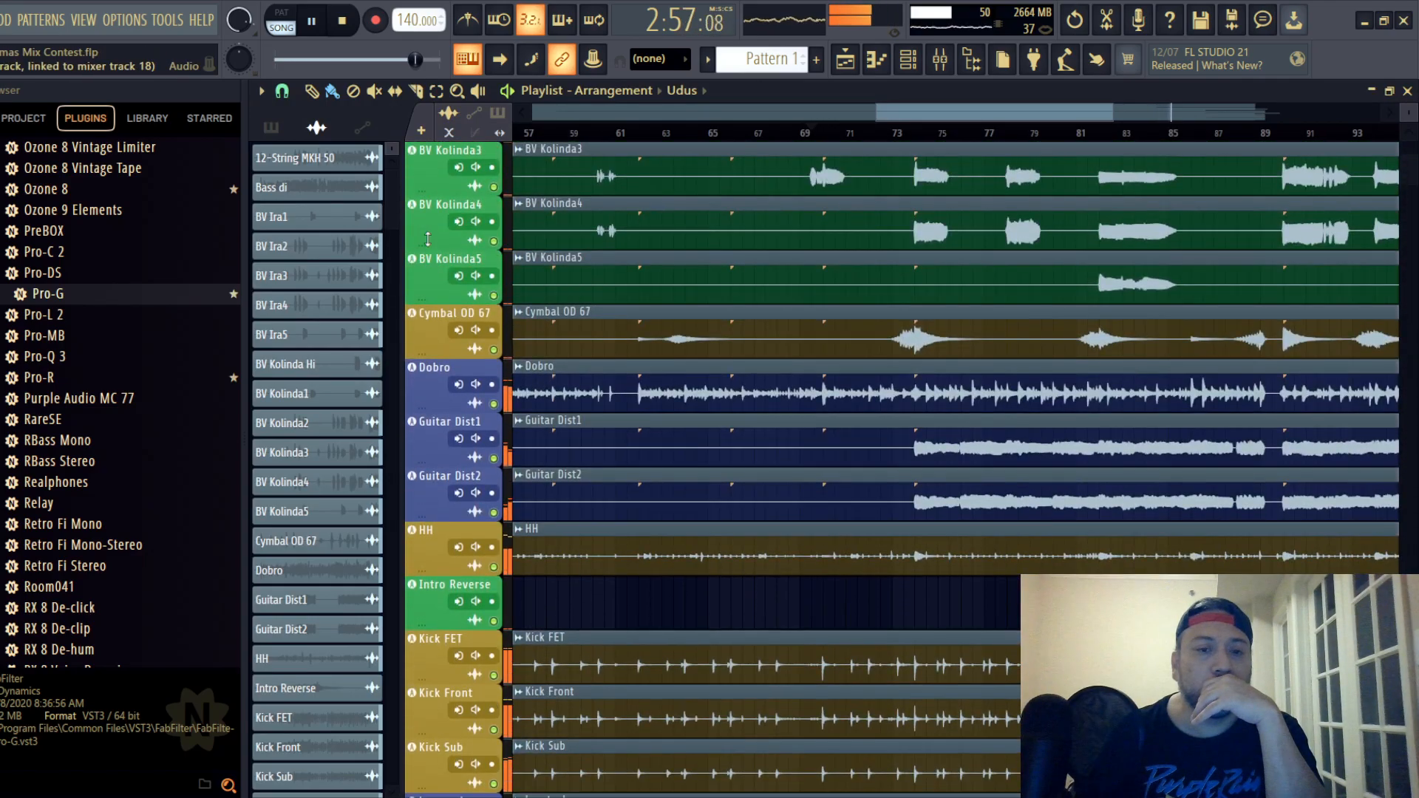
pyautogui.scroll(3, 428, 240)
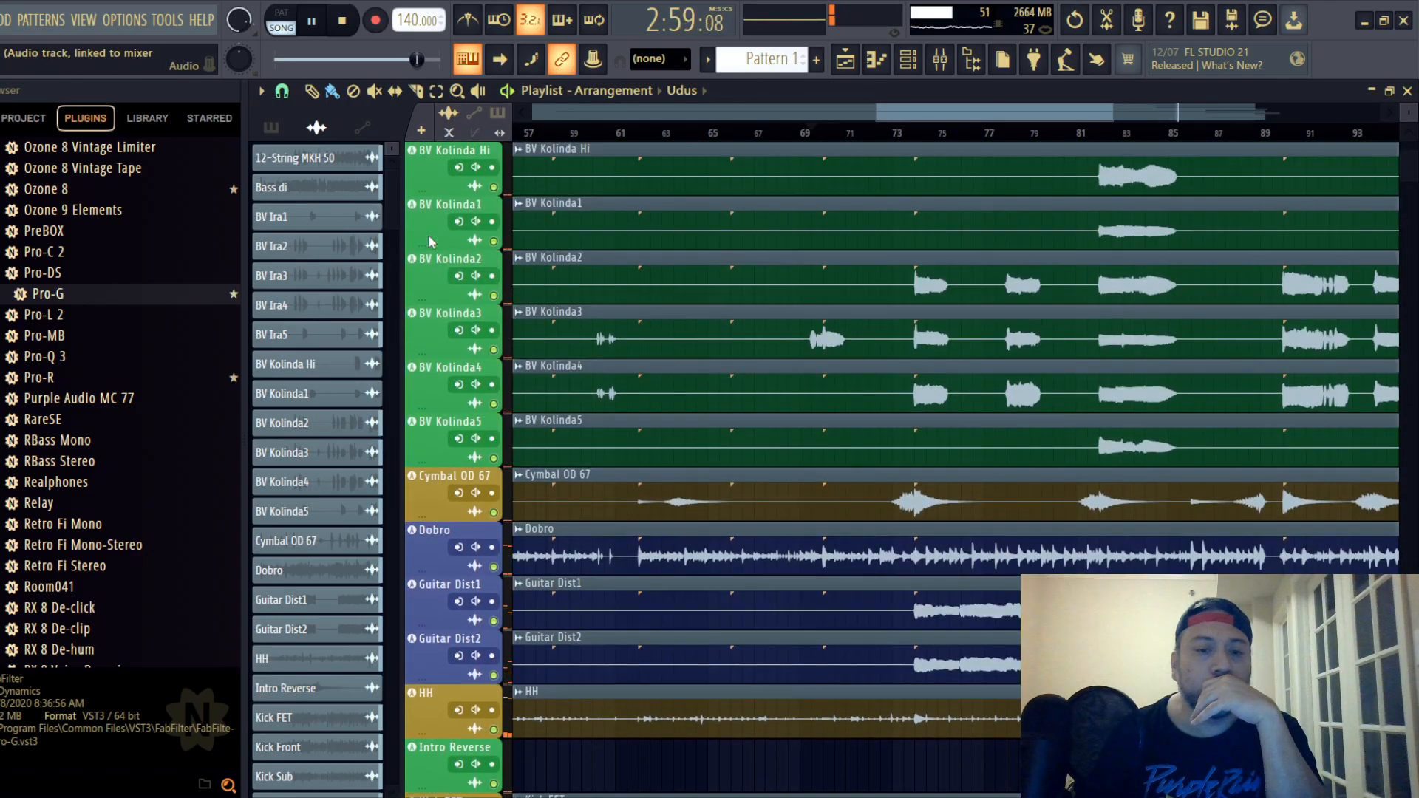
pyautogui.scroll(-7, 428, 233)
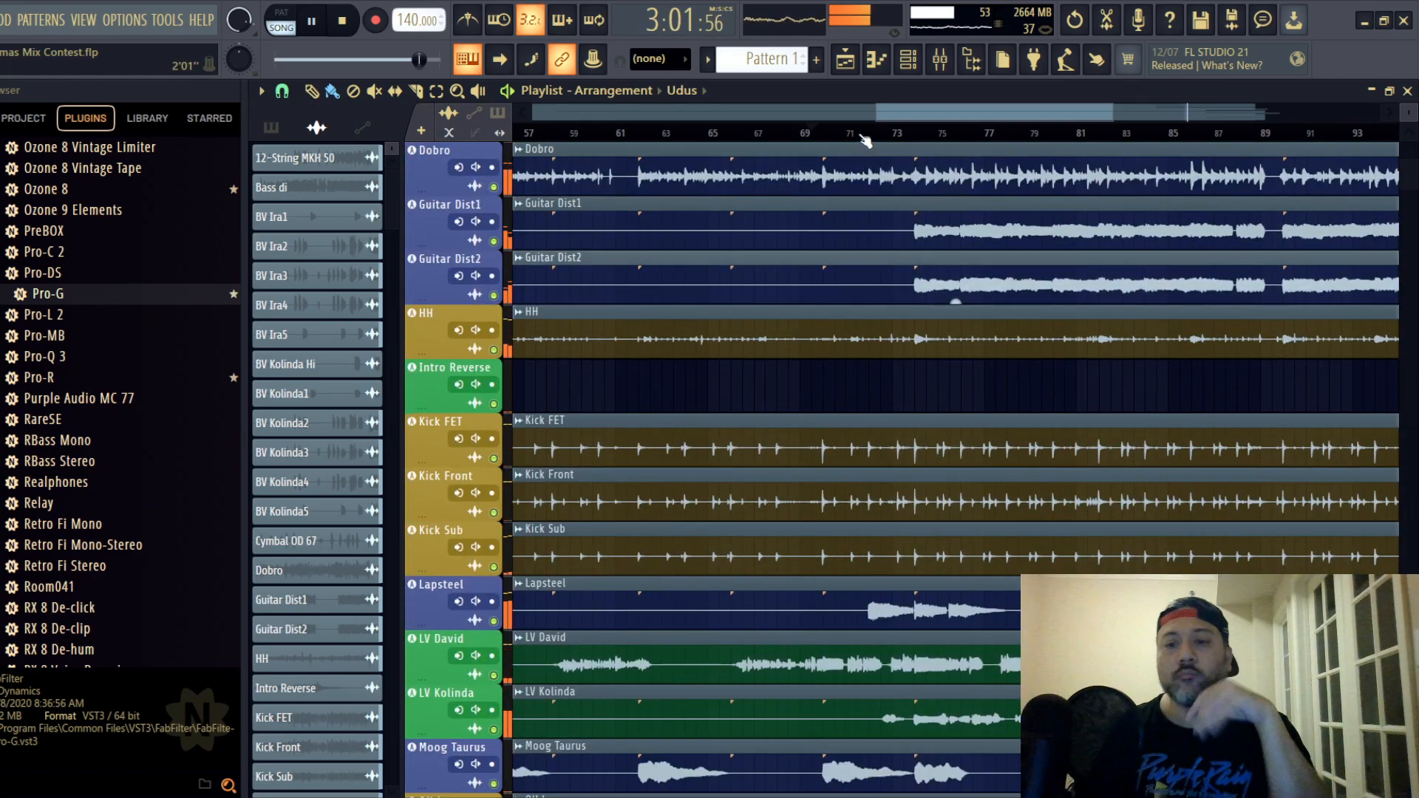
# - Play from about bar 72, where Lapsteel enters, unmute that track and lower its fader to -8.8 dB
pyautogui.press('space')
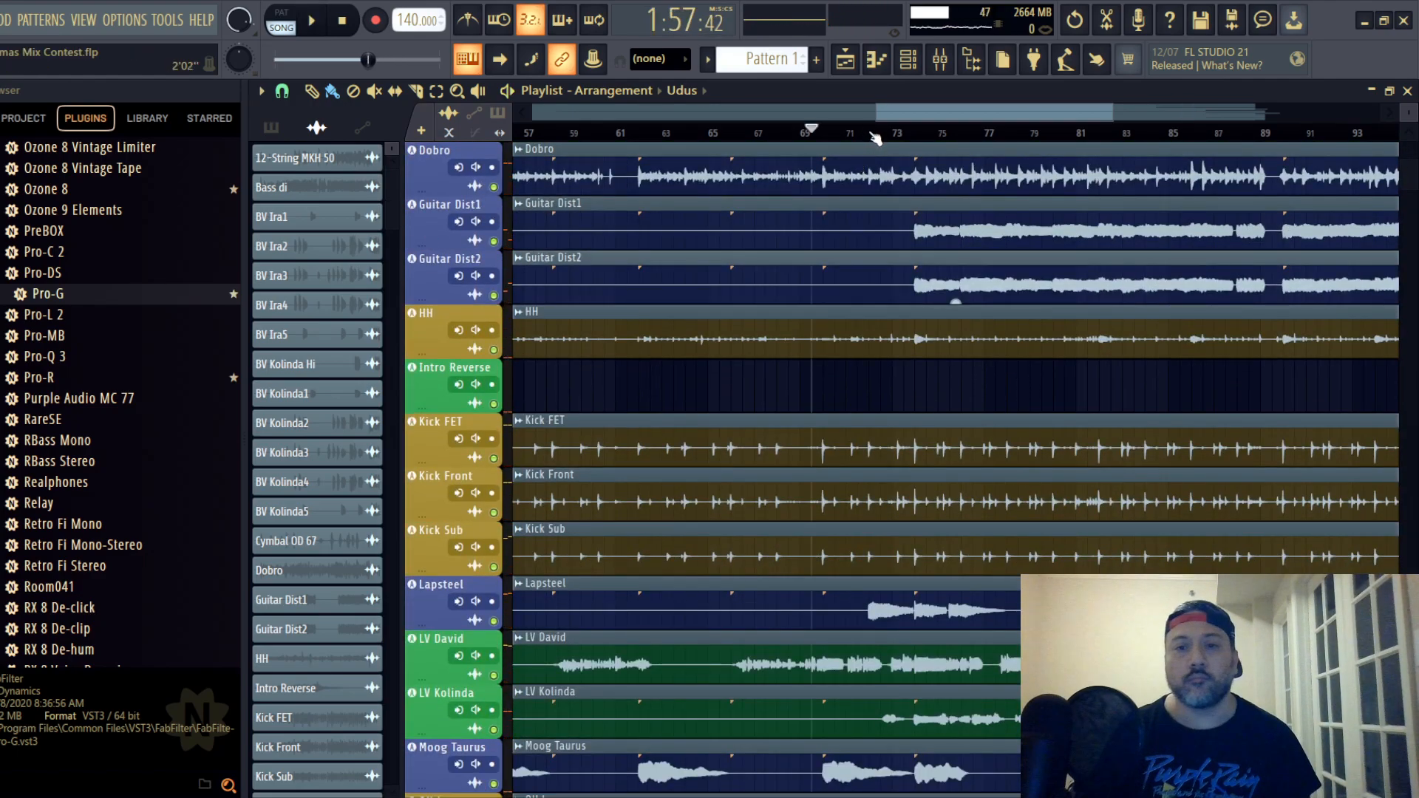
pyautogui.click(874, 139)
pyautogui.click(939, 59)
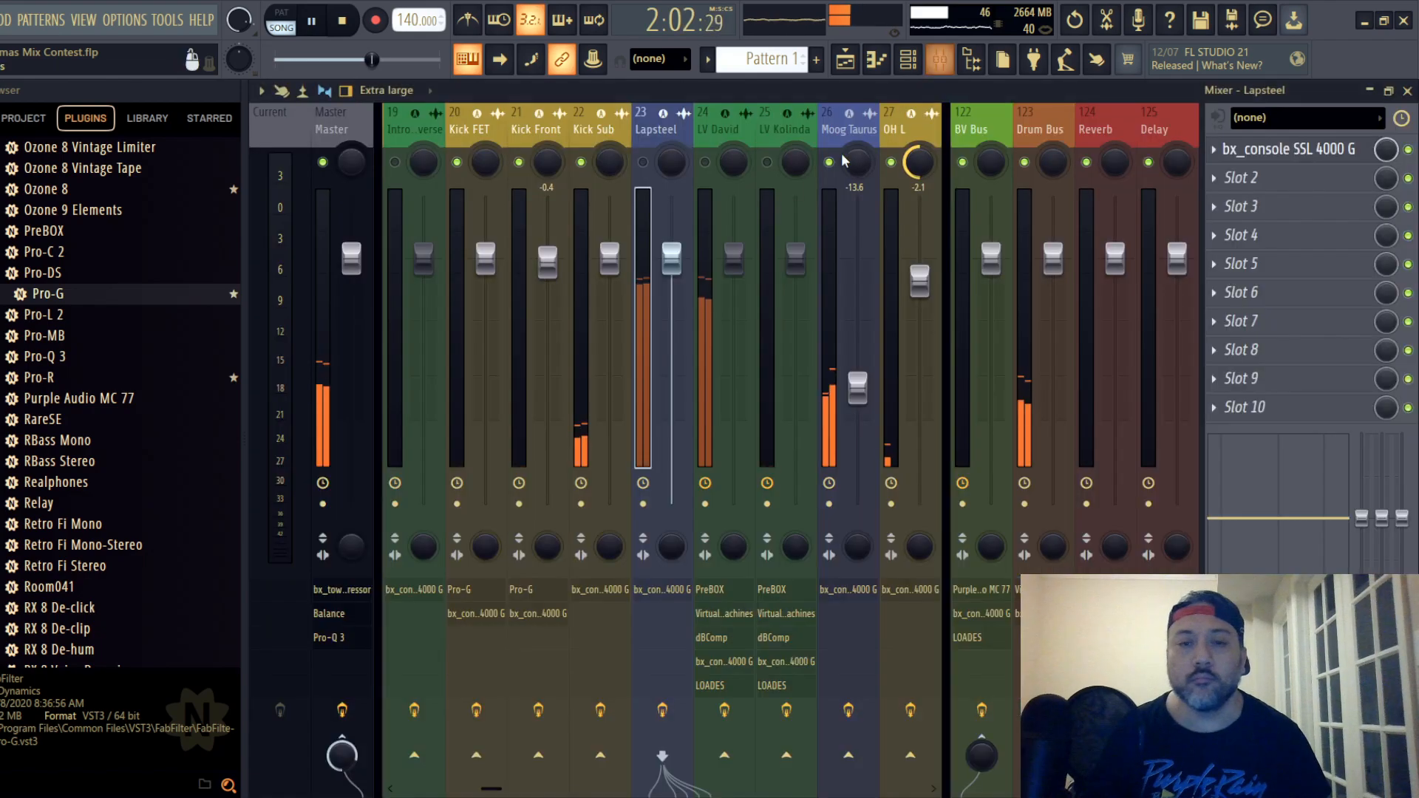
pyautogui.moveTo(671, 257); pyautogui.dragTo(671, 346)
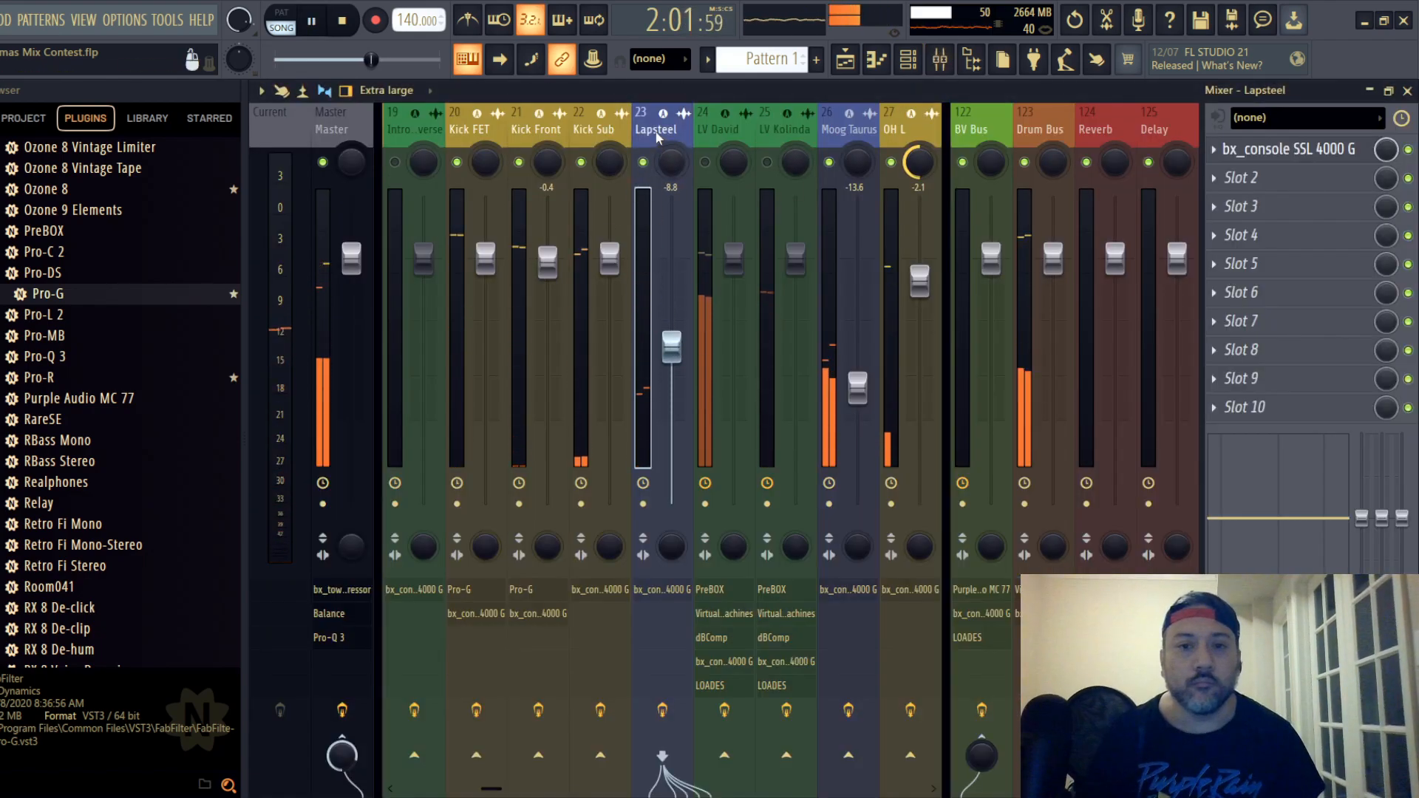
# - Open Lapsteel's SSL strip, lower its compressor ratio and set the compressor threshold to -7.0 dB
pyautogui.click(1239, 155)
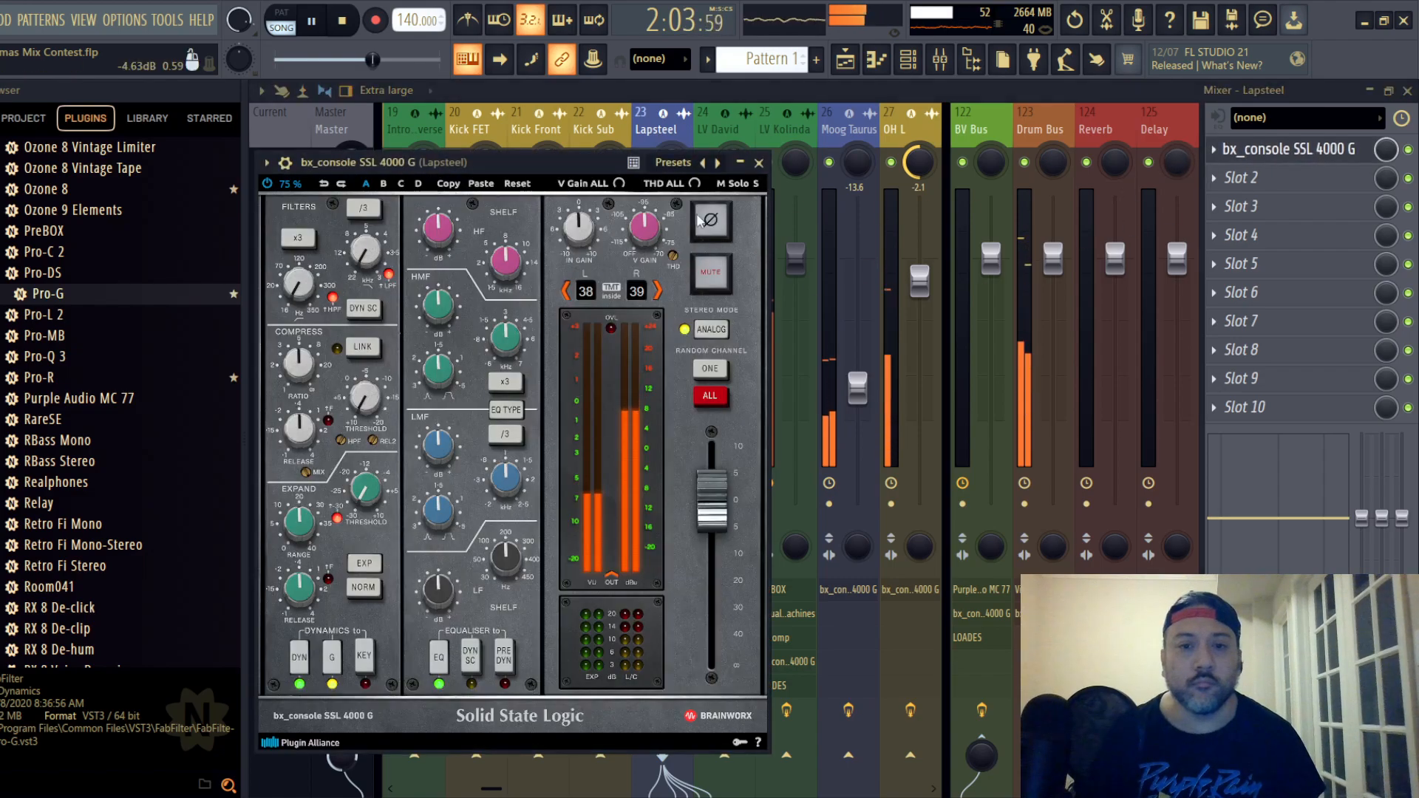
pyautogui.moveTo(576, 143); pyautogui.dragTo(799, 143)
pyautogui.moveTo(512, 334); pyautogui.dragTo(510, 344)
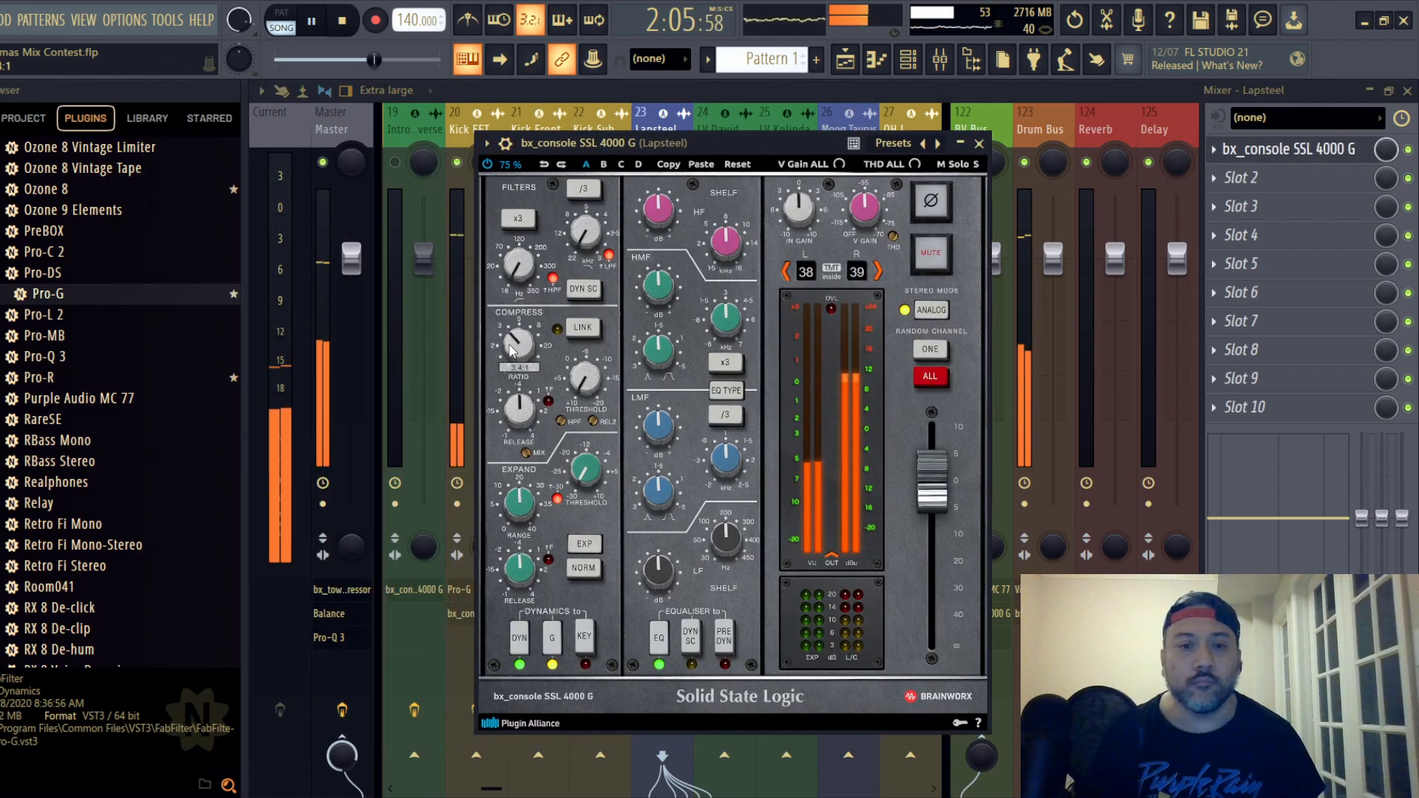
pyautogui.moveTo(581, 380); pyautogui.dragTo(584, 382)
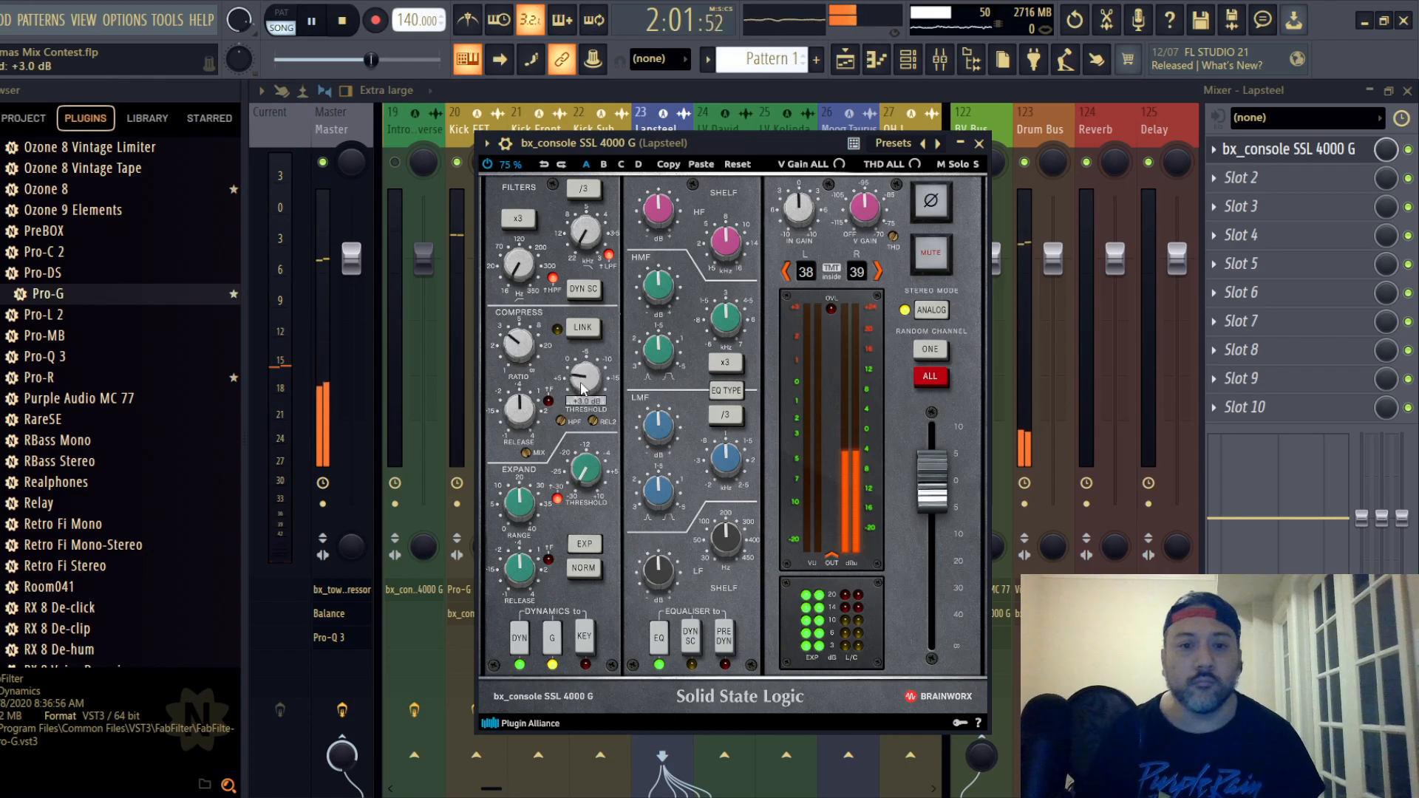
pyautogui.scroll(2, 584, 383)
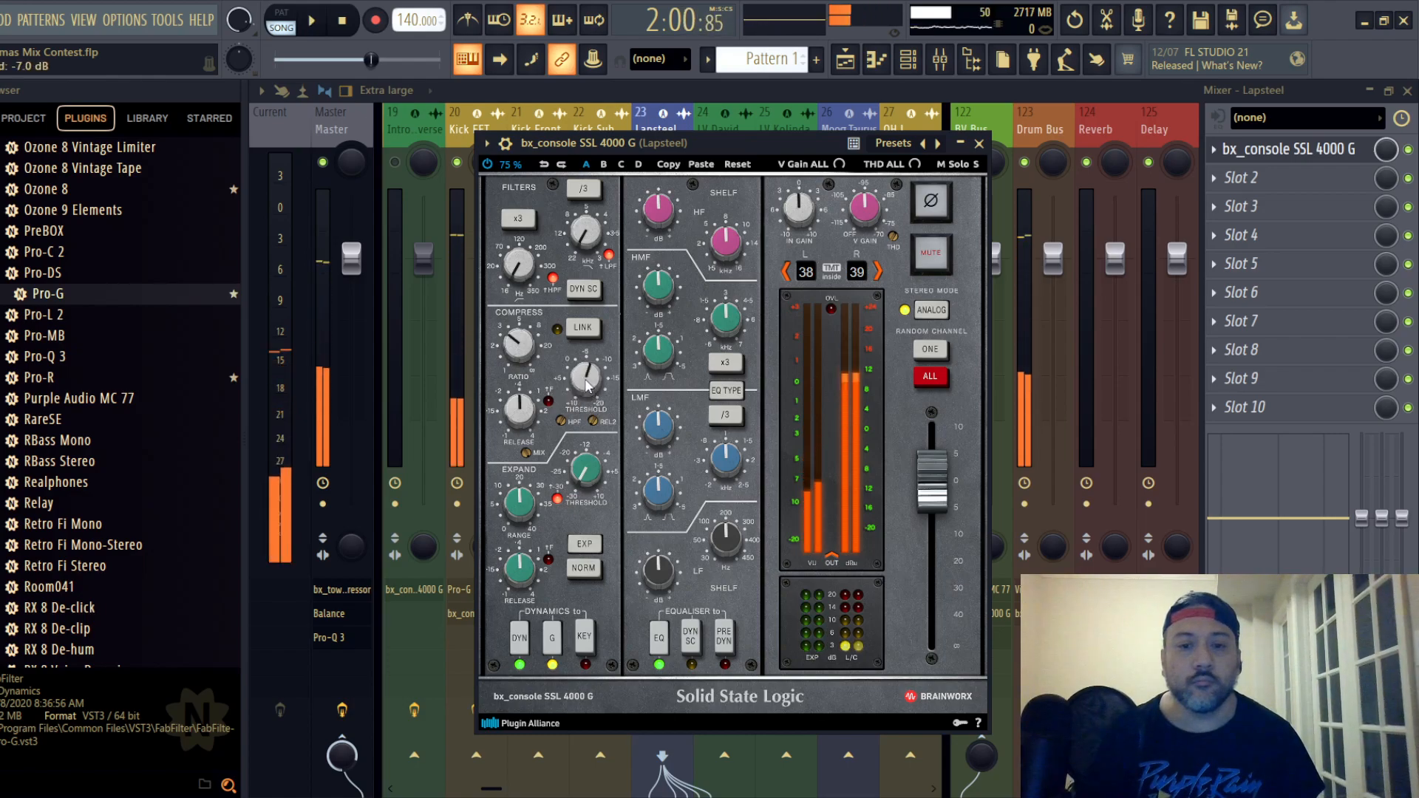
# - Place Lapsteel's EQ before dynamics, switch its EQ type, cut LF and set LMF gain to +1.3 dB
pyautogui.click(724, 639)
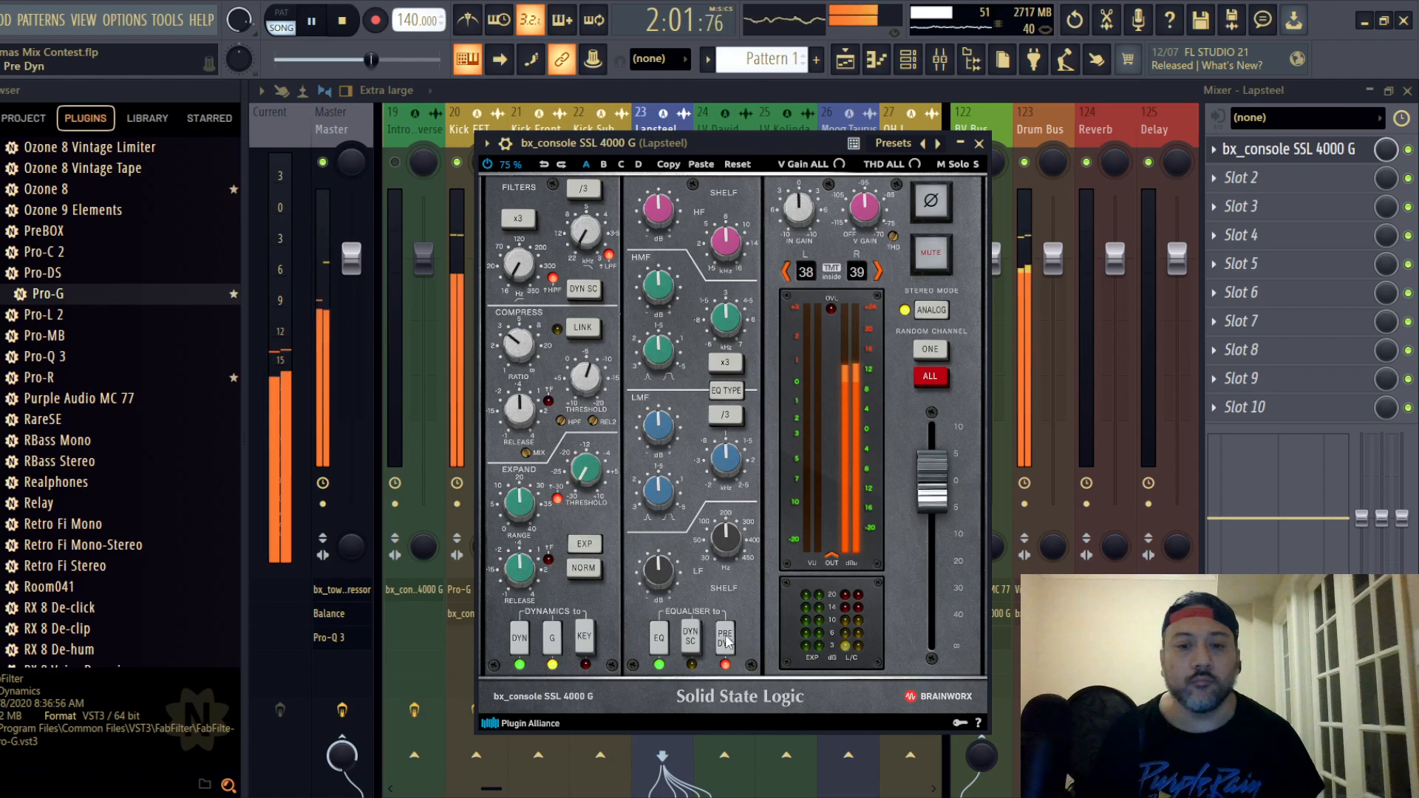
pyautogui.click(733, 394)
pyautogui.scroll(1, 663, 207)
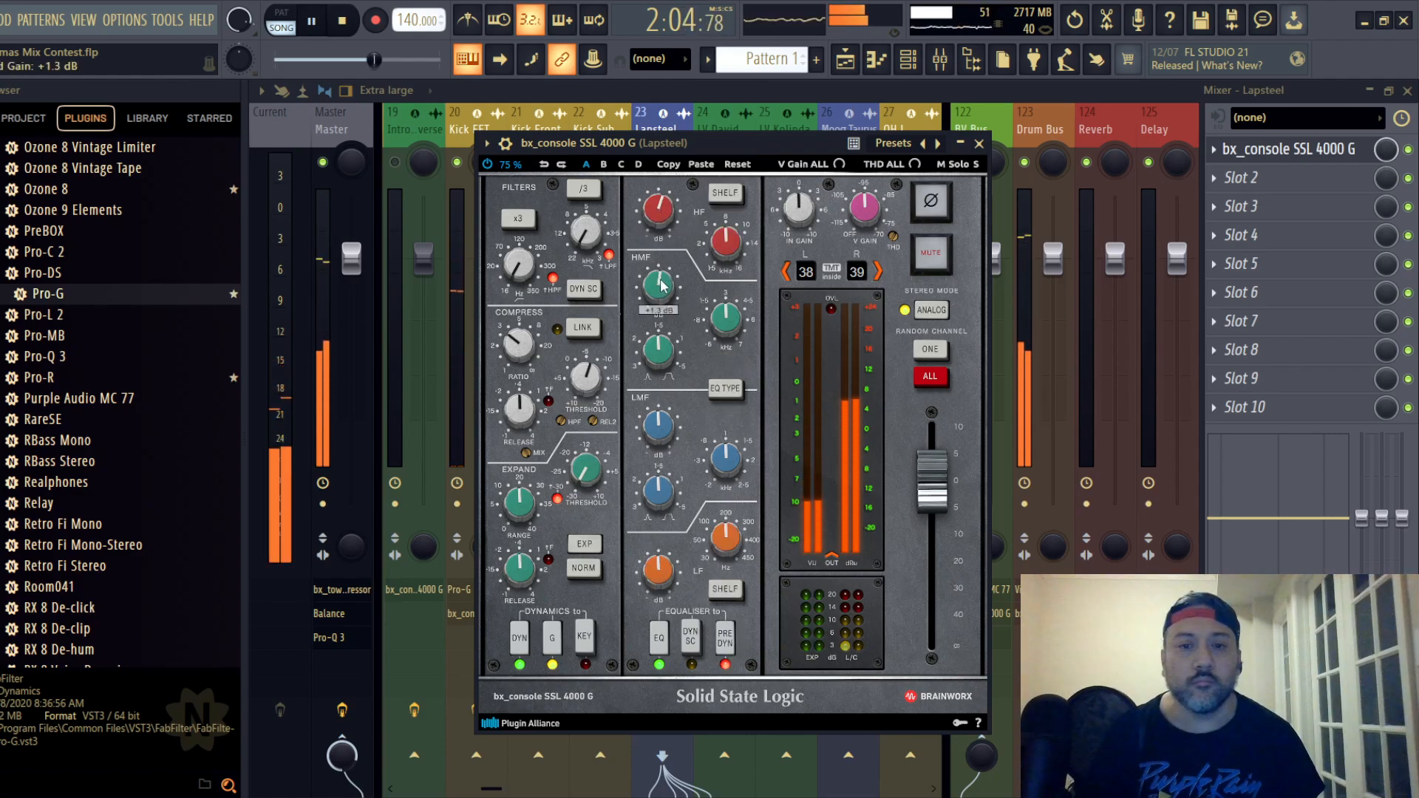
pyautogui.scroll(-2, 664, 561)
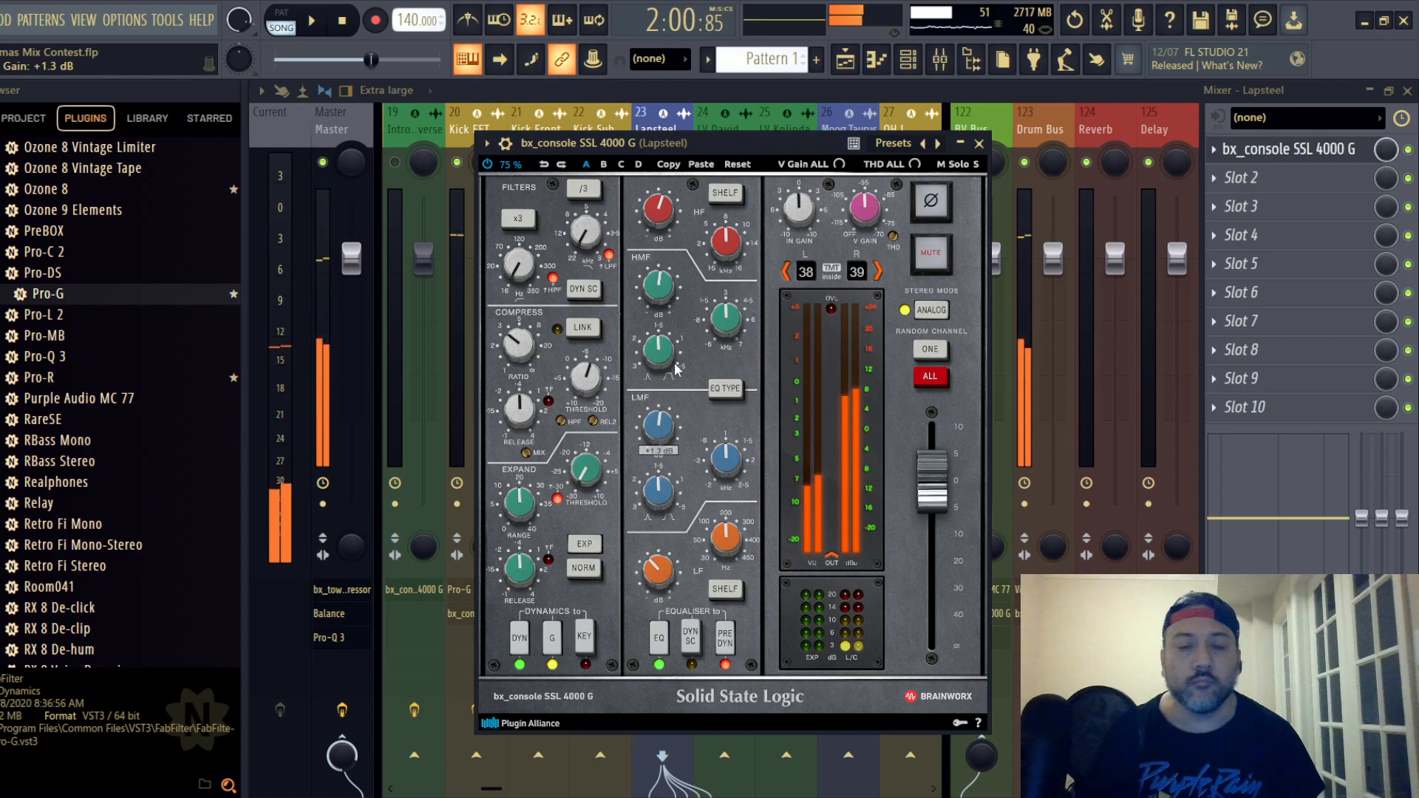
# - Fine-tune Lapsteel's EQ by cutting HF and lowering HMF gain, closing the strip
pyautogui.scroll(2, 667, 220)
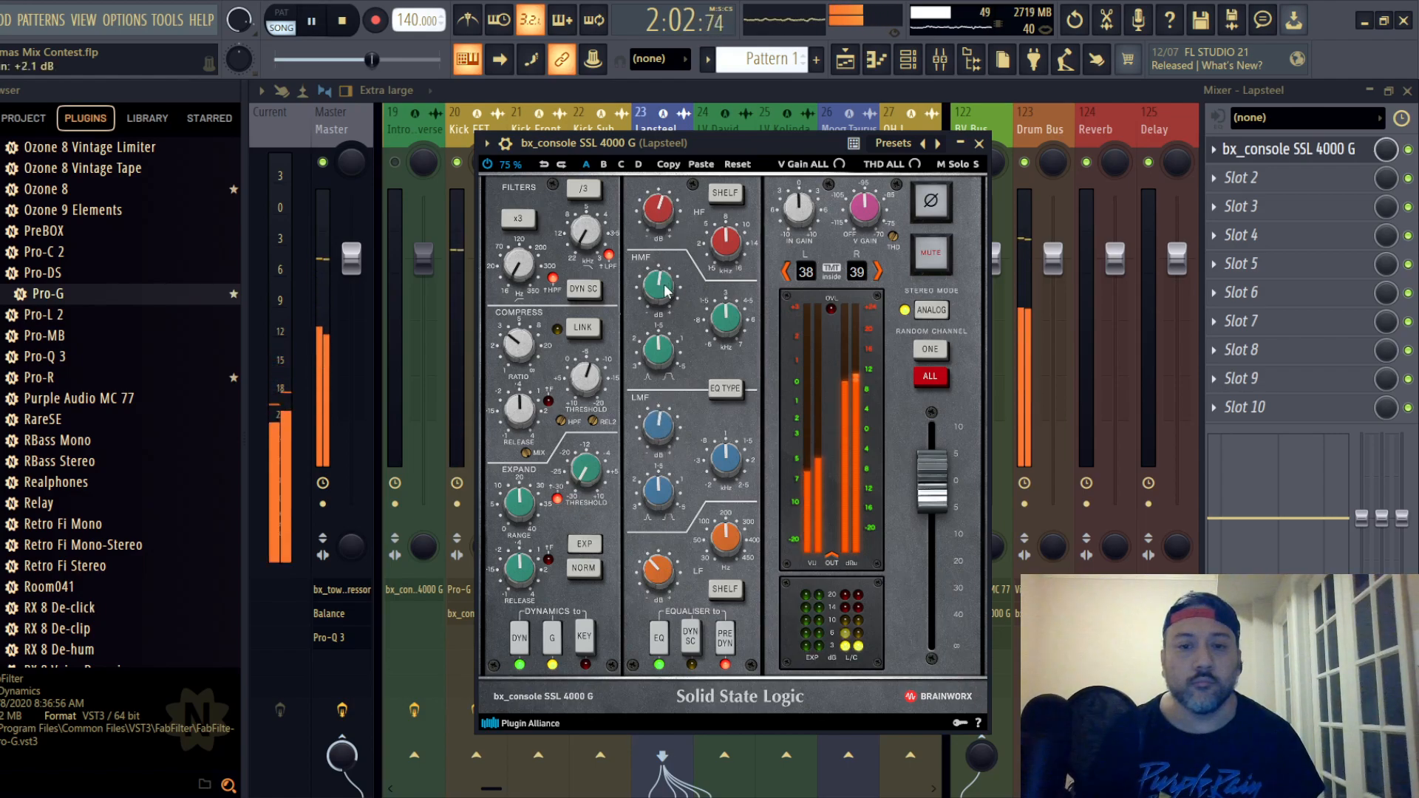
pyautogui.scroll(-2, 661, 210)
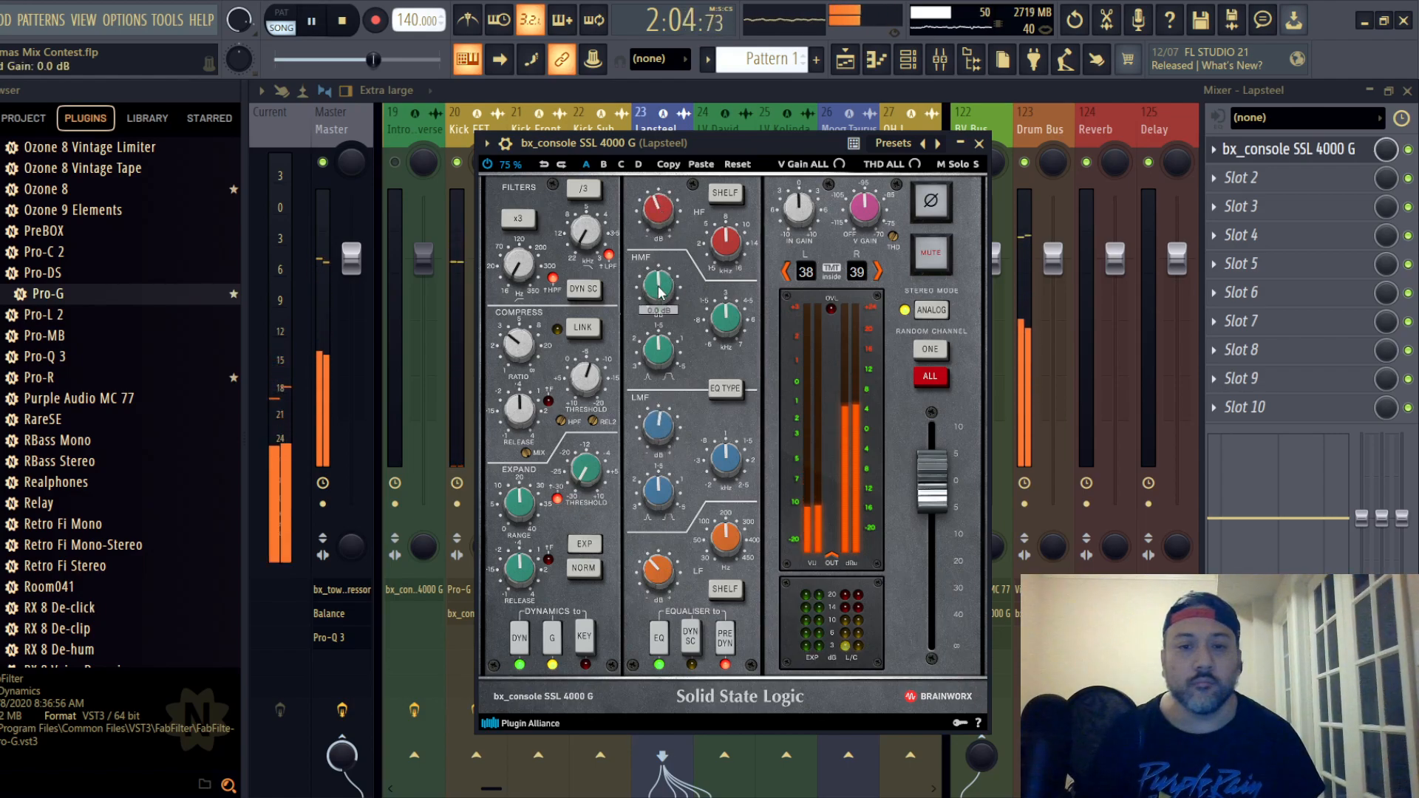
pyautogui.scroll(-2, 660, 291)
pyautogui.click(978, 144)
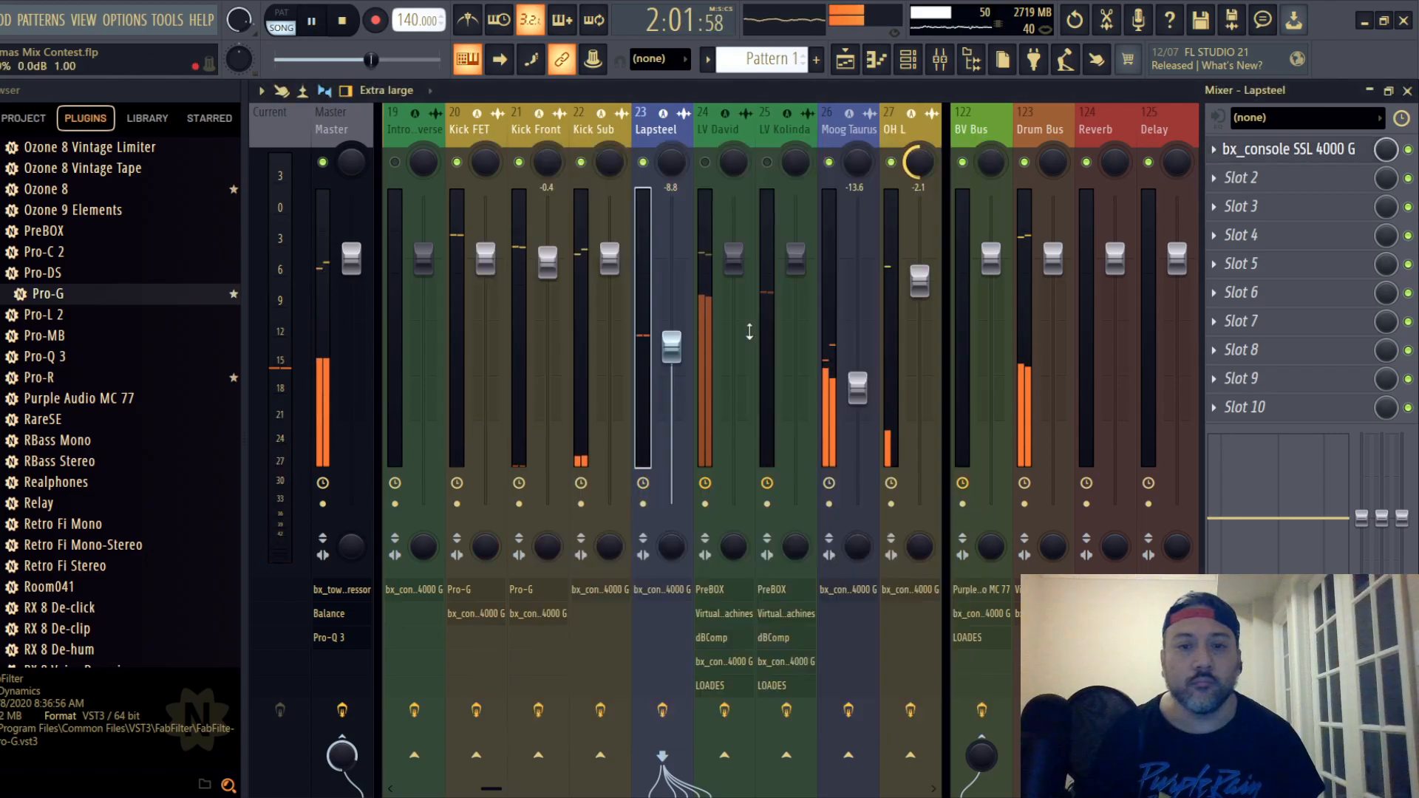
# - Lower the Lapsteel fader to -12.0 dB and save the project
pyautogui.moveTo(671, 391); pyautogui.dragTo(671, 378)
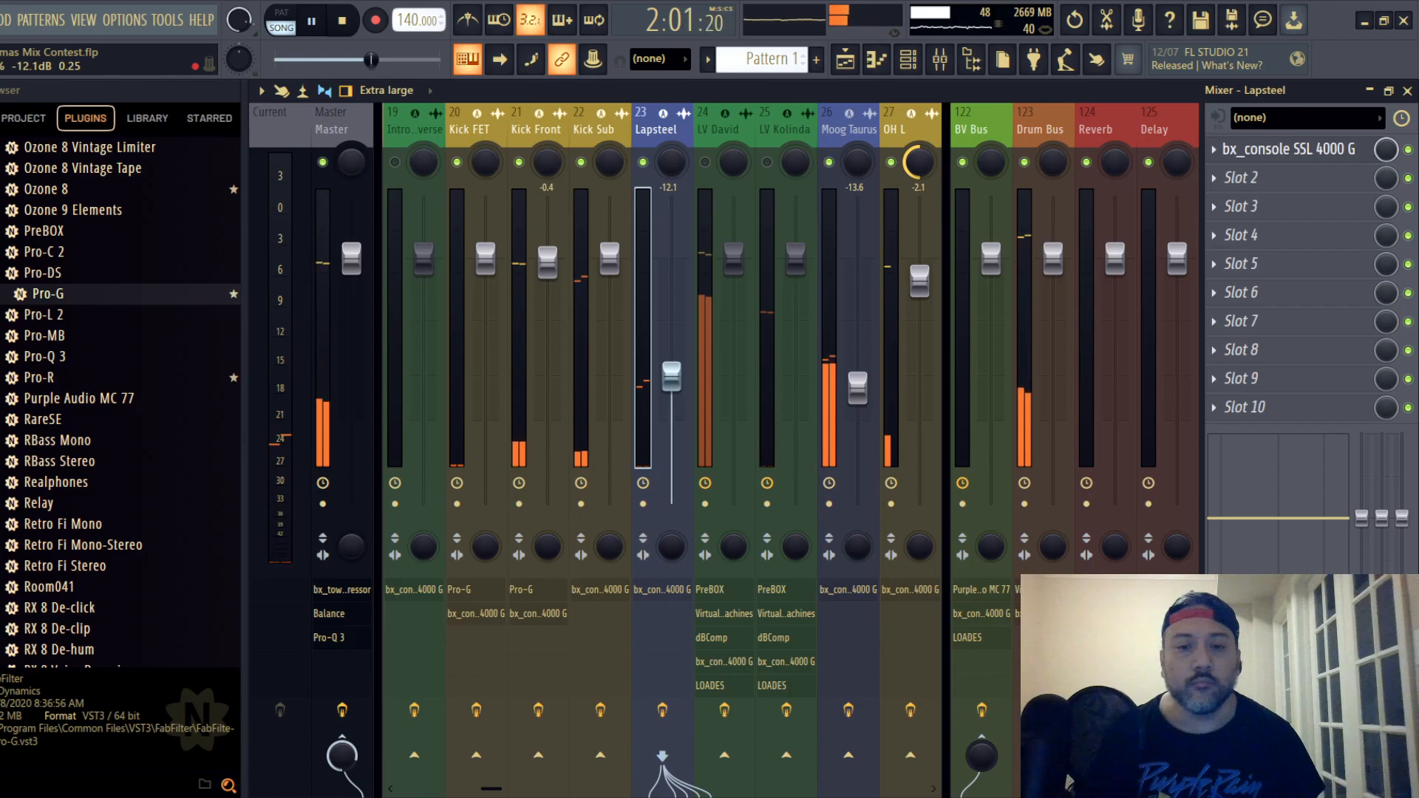
pyautogui.moveTo(670, 378); pyautogui.dragTo(671, 374)
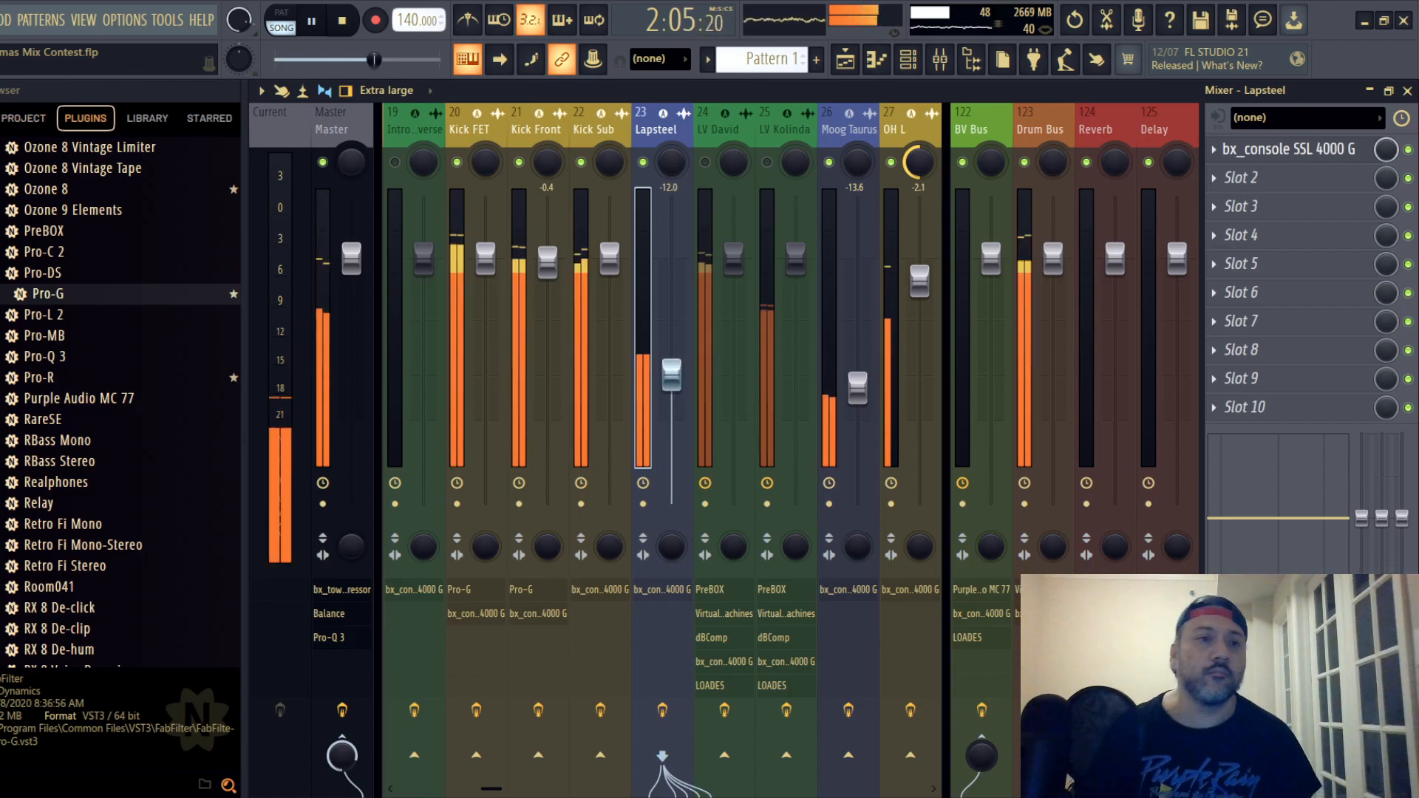
pyautogui.click(1, 20)
pyautogui.click(3, 103)
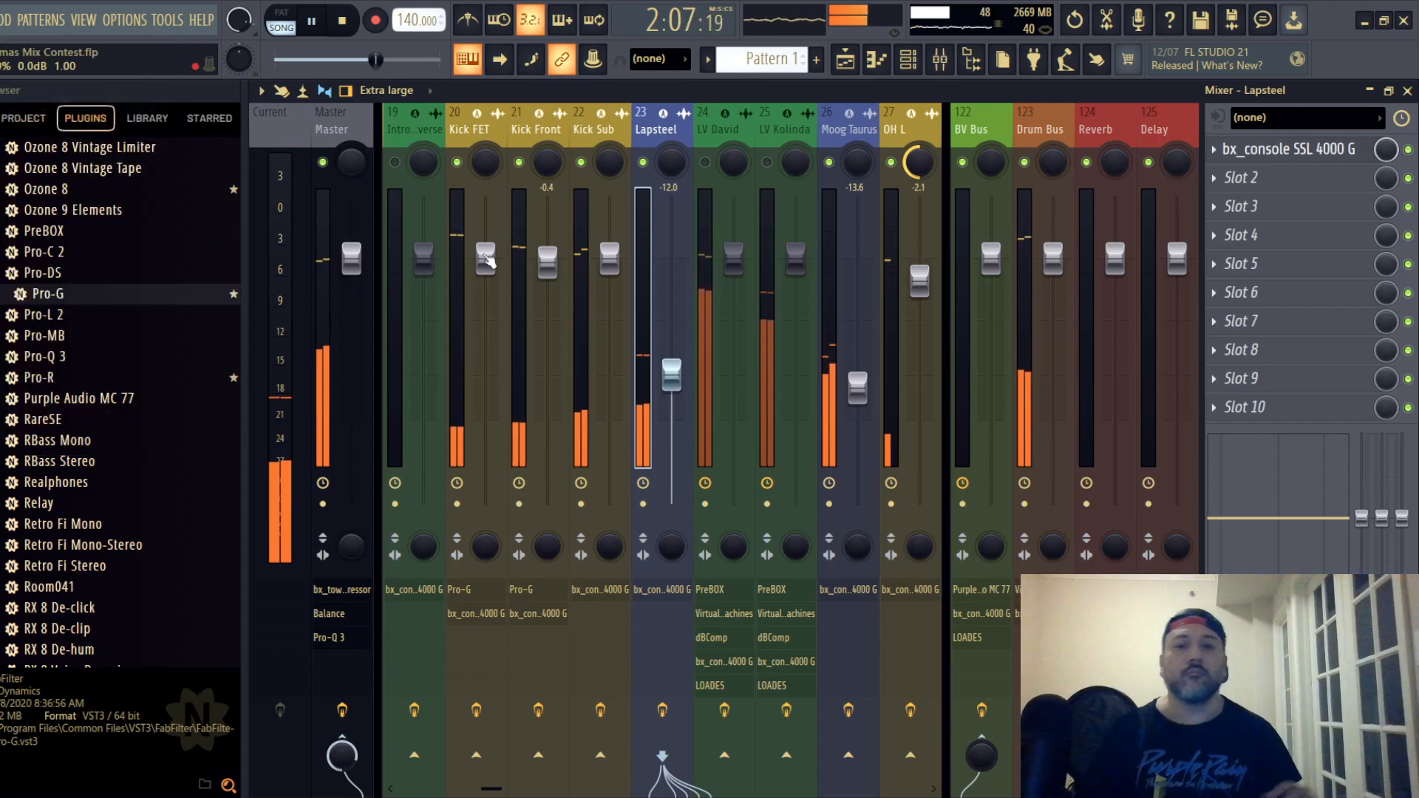
# - Save the project again and lower the Moog Taurus fader to -13.8 dB
pyautogui.moveTo(855, 128); pyautogui.dragTo(102, 156)
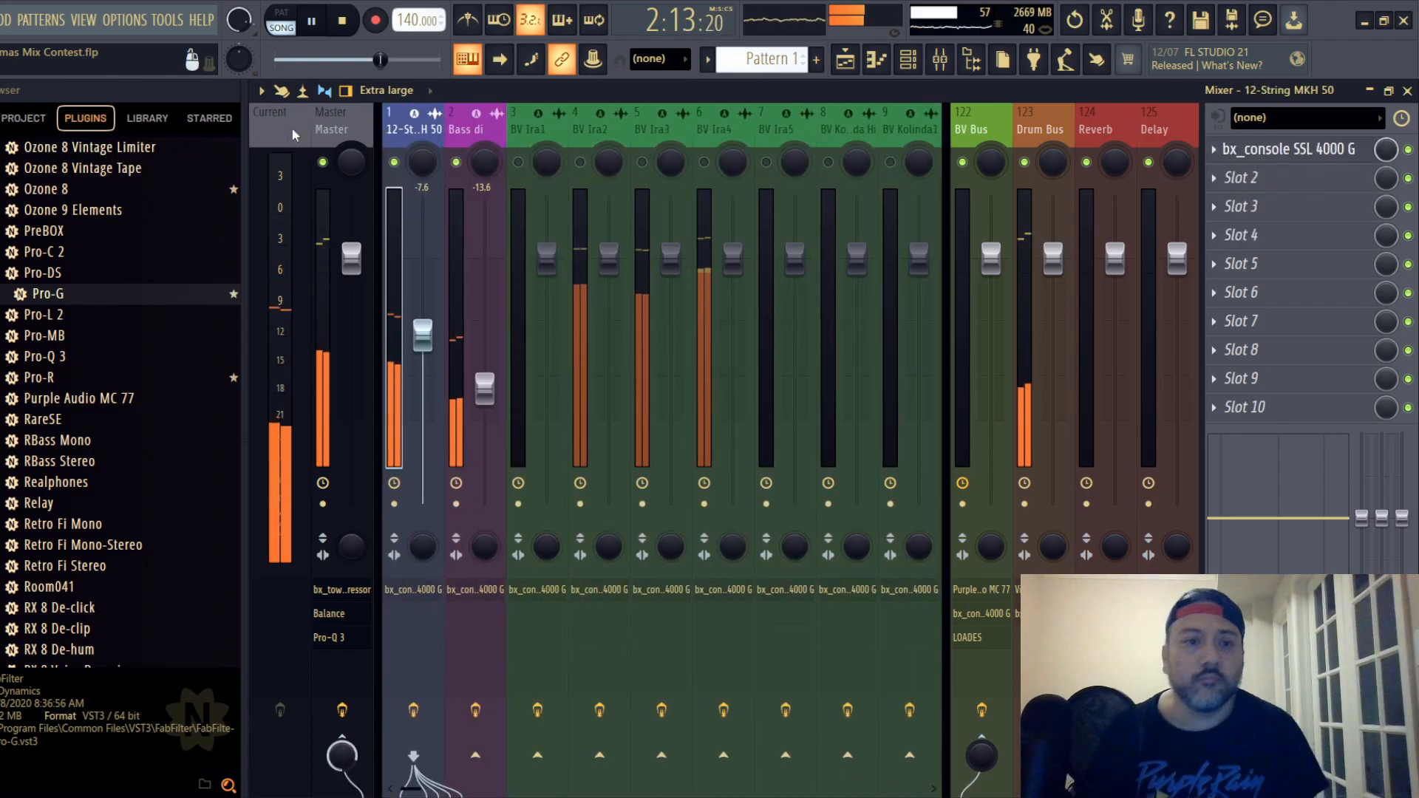
pyautogui.click(1, 20)
pyautogui.click(6, 104)
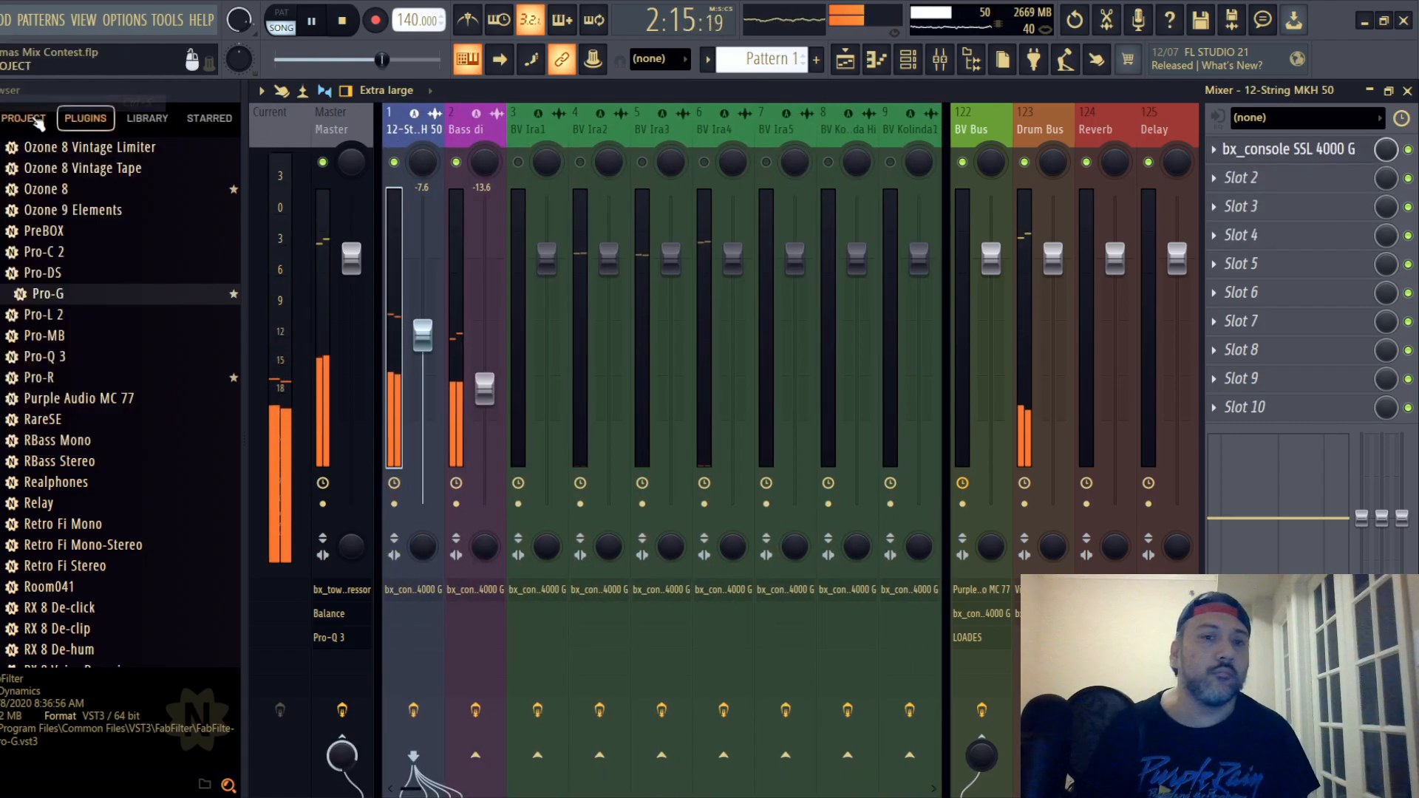
pyautogui.moveTo(849, 133); pyautogui.dragTo(646, 132)
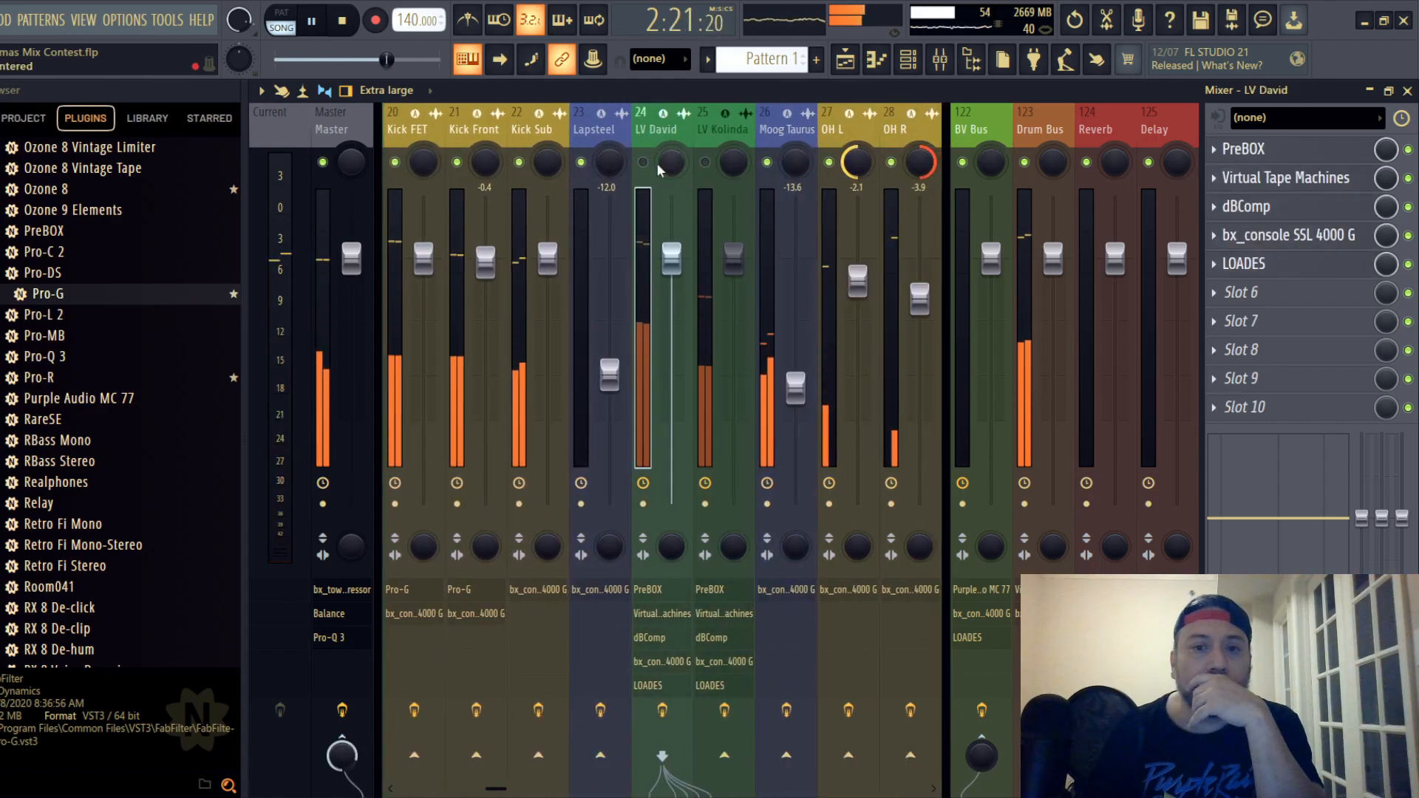
pyautogui.moveTo(801, 382); pyautogui.dragTo(796, 390)
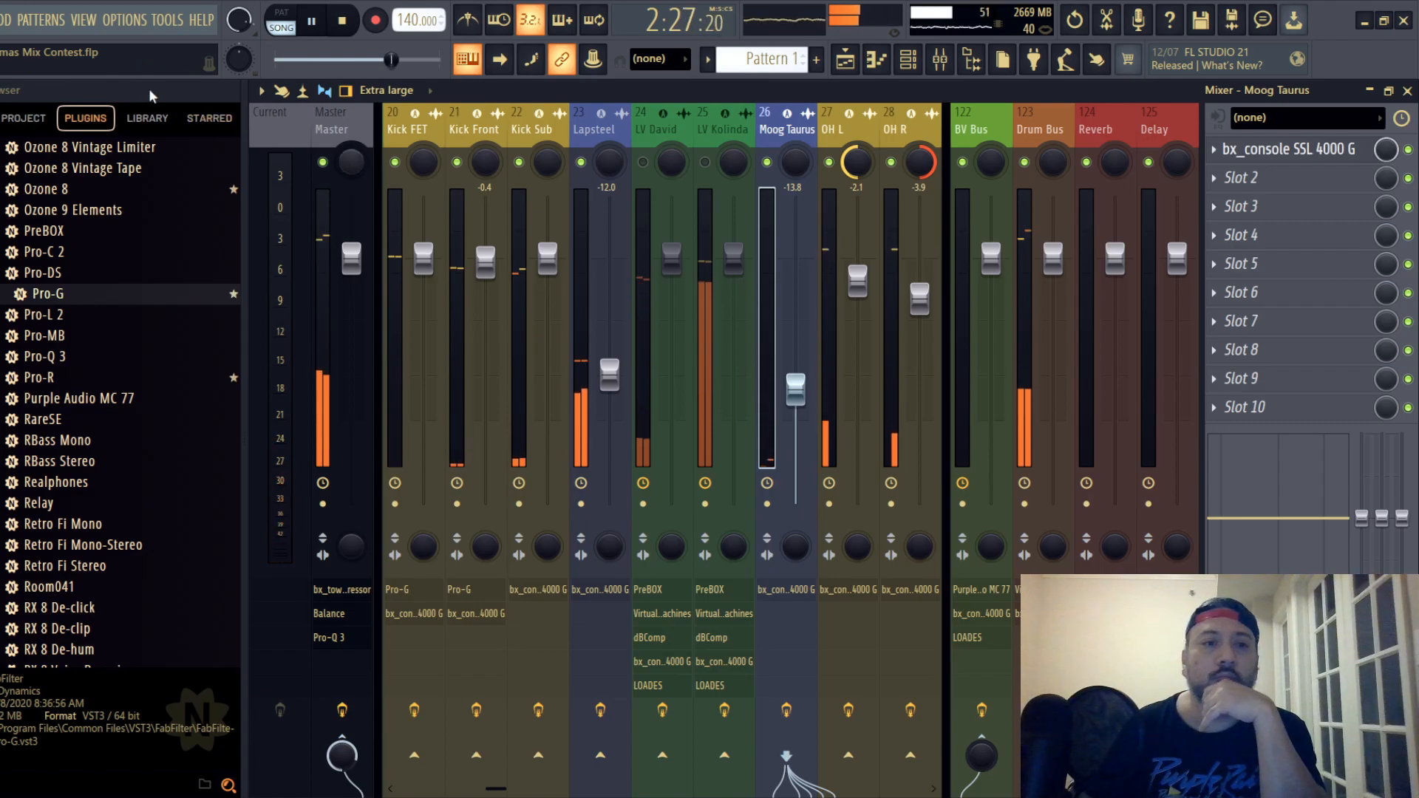
# - Save the project, then restart playback from around bar 69 in the playlist
pyautogui.click(0, 20)
pyautogui.click(1, 103)
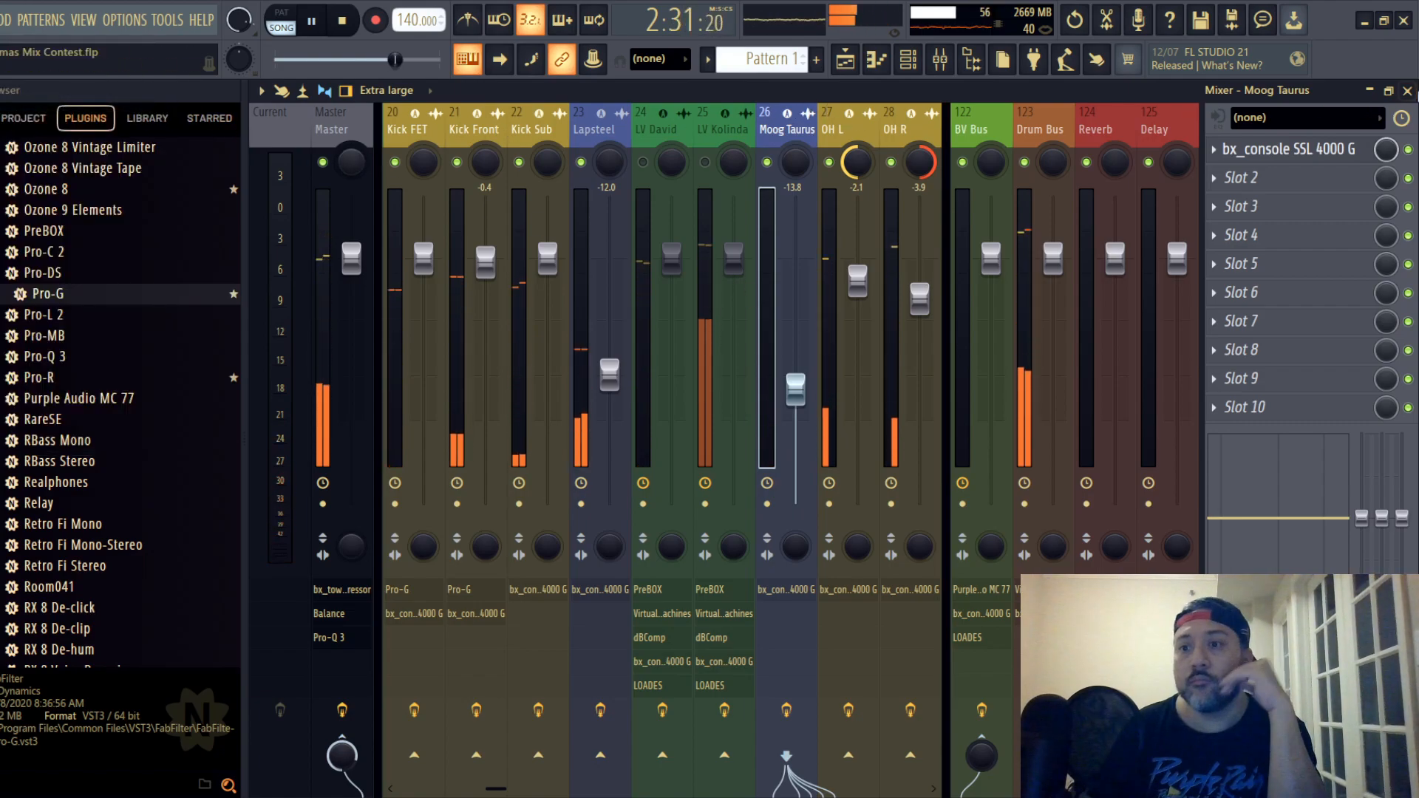
pyautogui.press('F5')
pyautogui.scroll(-4, 828, 185)
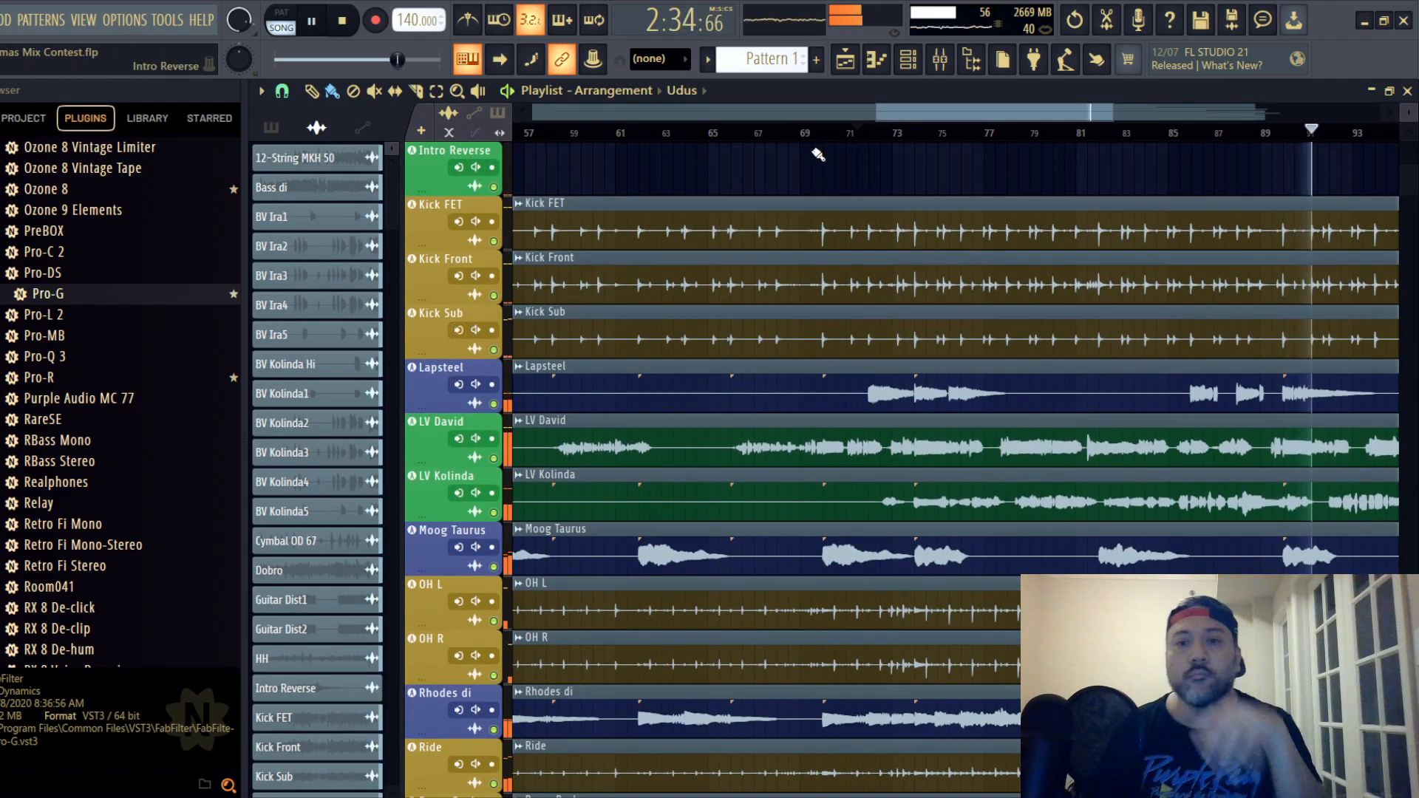
pyautogui.press('space')
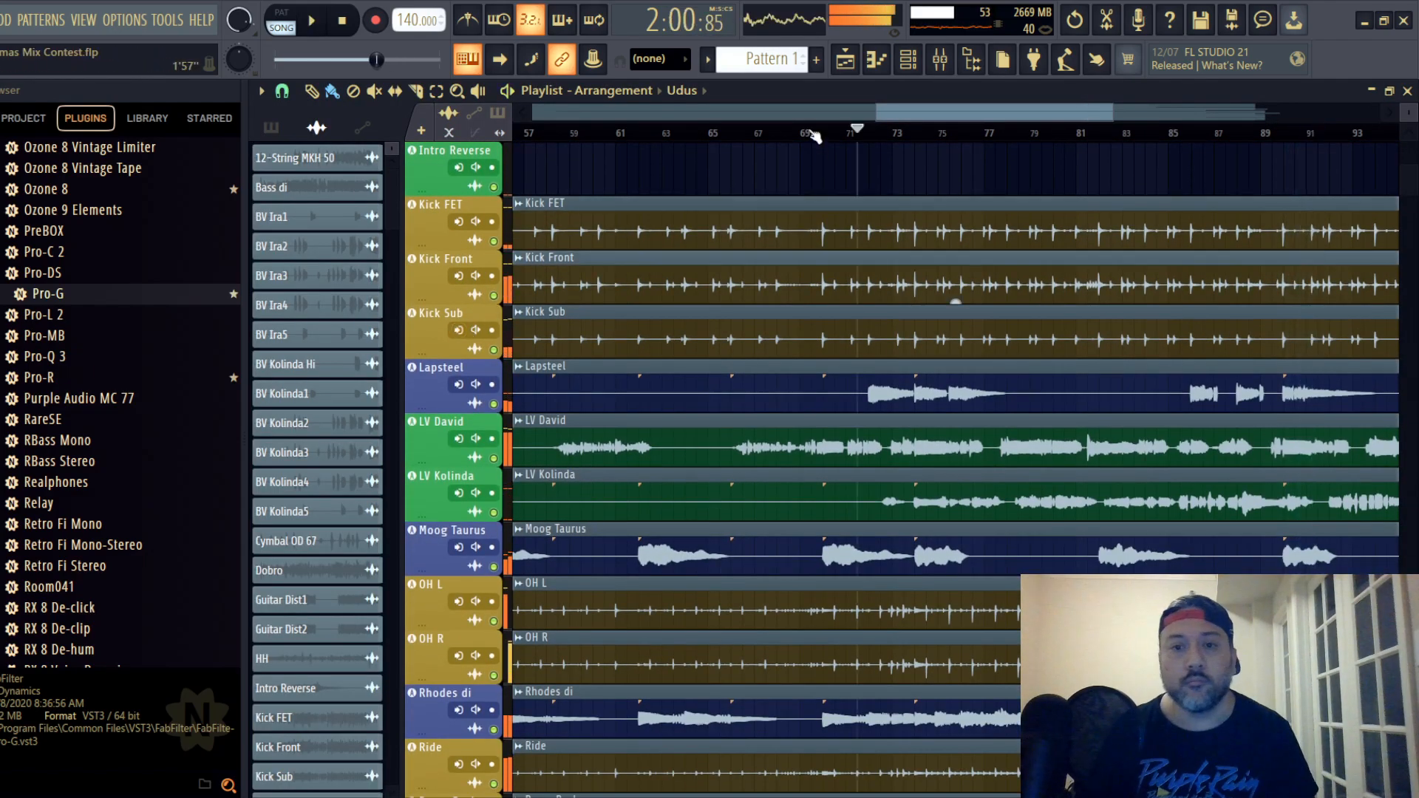
pyautogui.press('space')
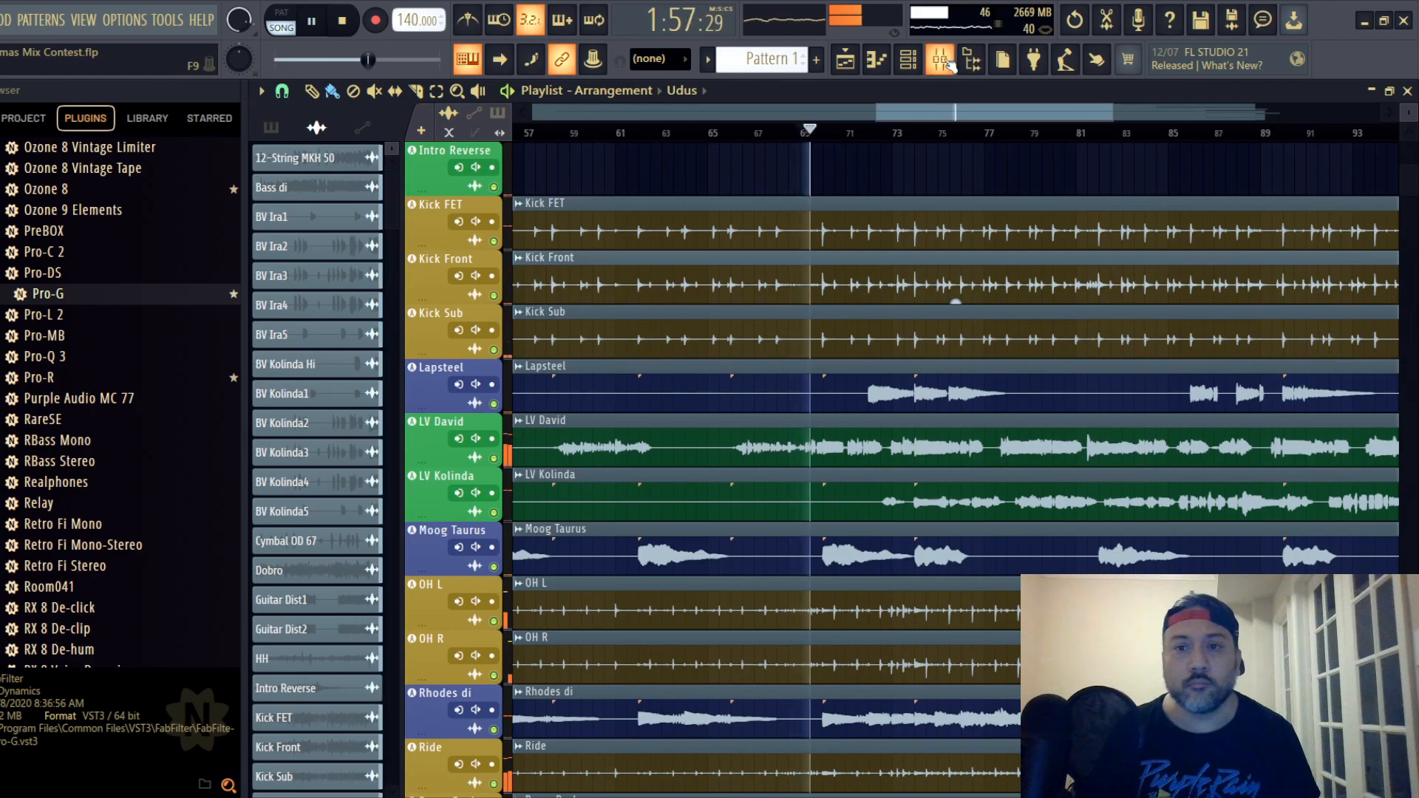
# - Unmute lead vocal track 24 with its fader at -8.5 dB, and set its PreBOX input to -10.5 dB
pyautogui.press('F9')
pyautogui.moveTo(671, 259); pyautogui.dragTo(671, 343)
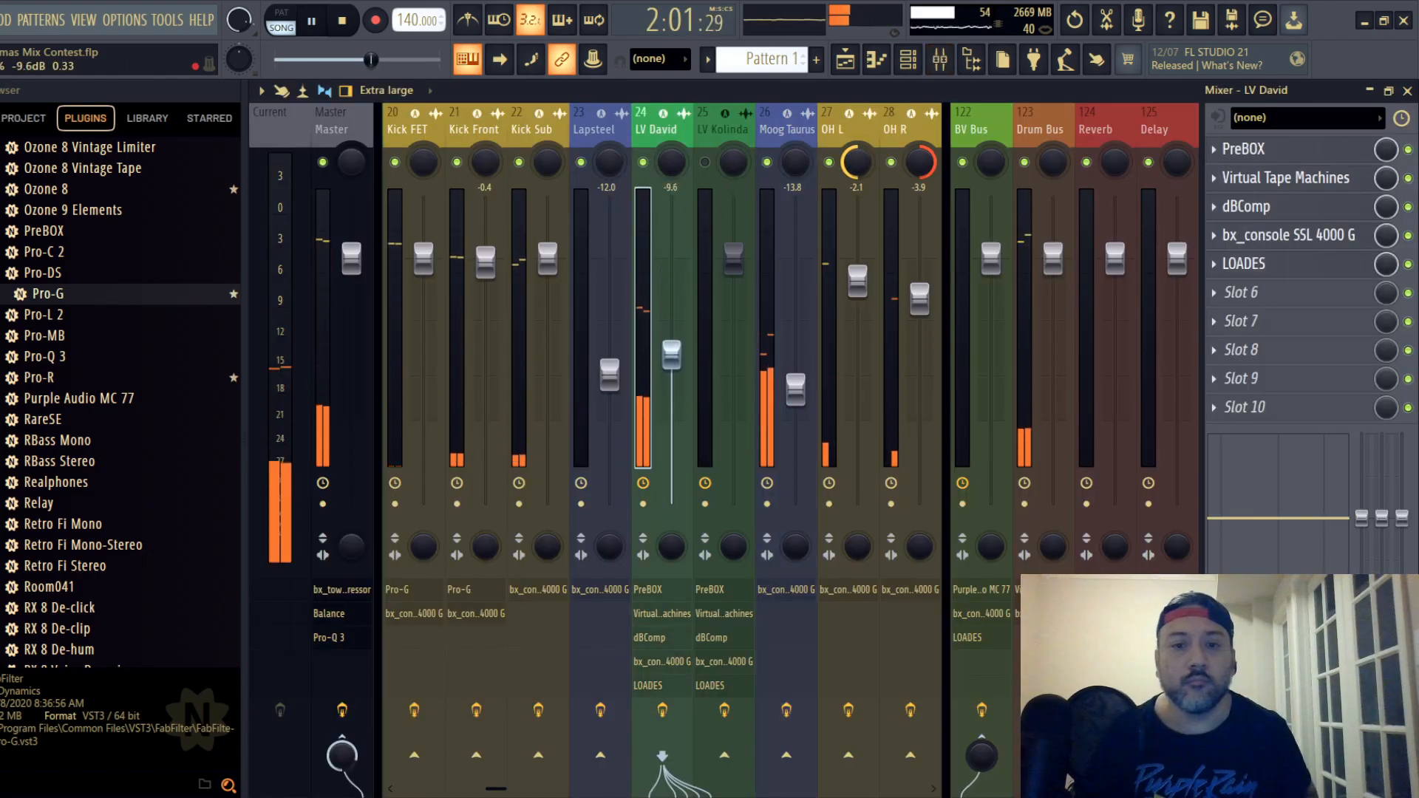
pyautogui.click(1249, 150)
pyautogui.moveTo(733, 233); pyautogui.dragTo(762, 205)
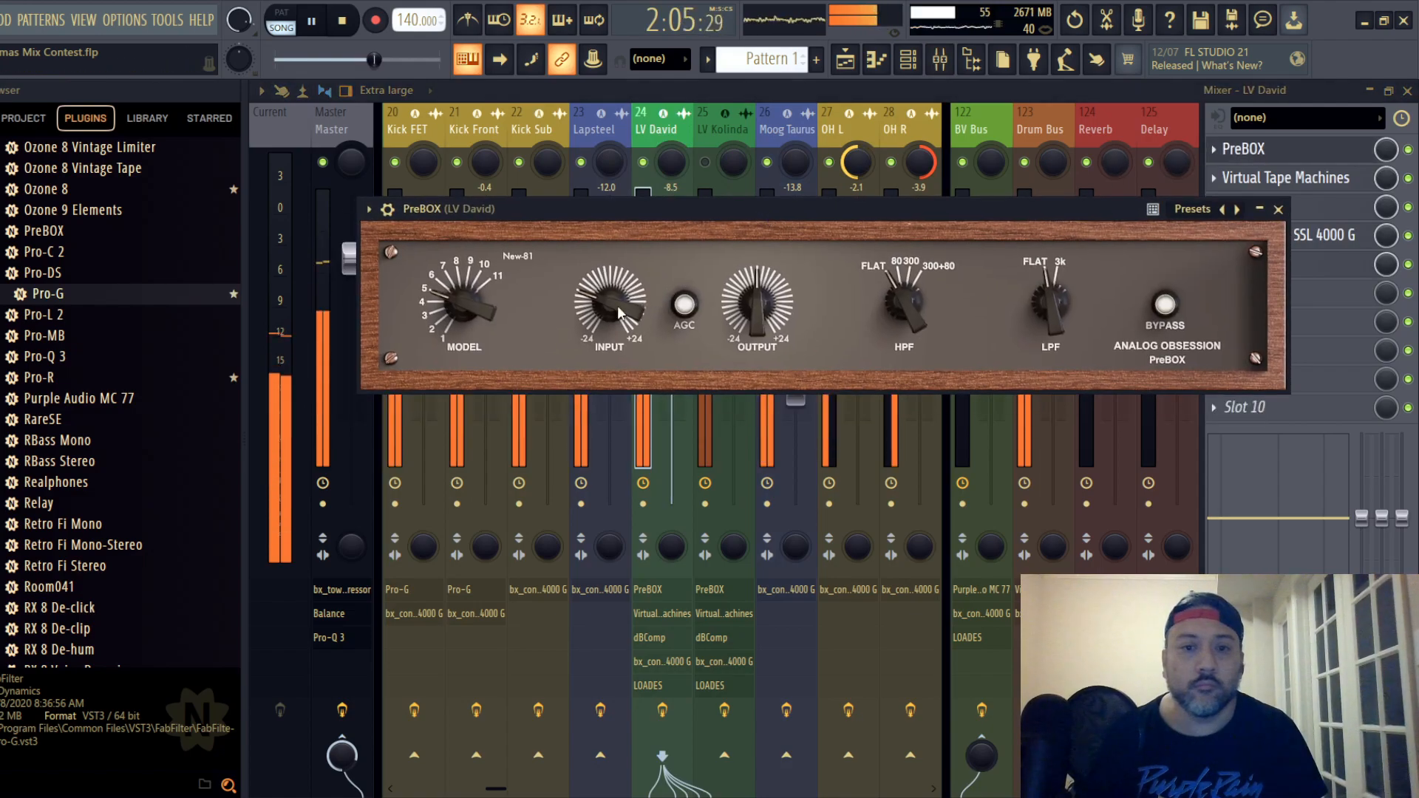
pyautogui.moveTo(583, 323)
pyautogui.moveTo(606, 300); pyautogui.dragTo(604, 309)
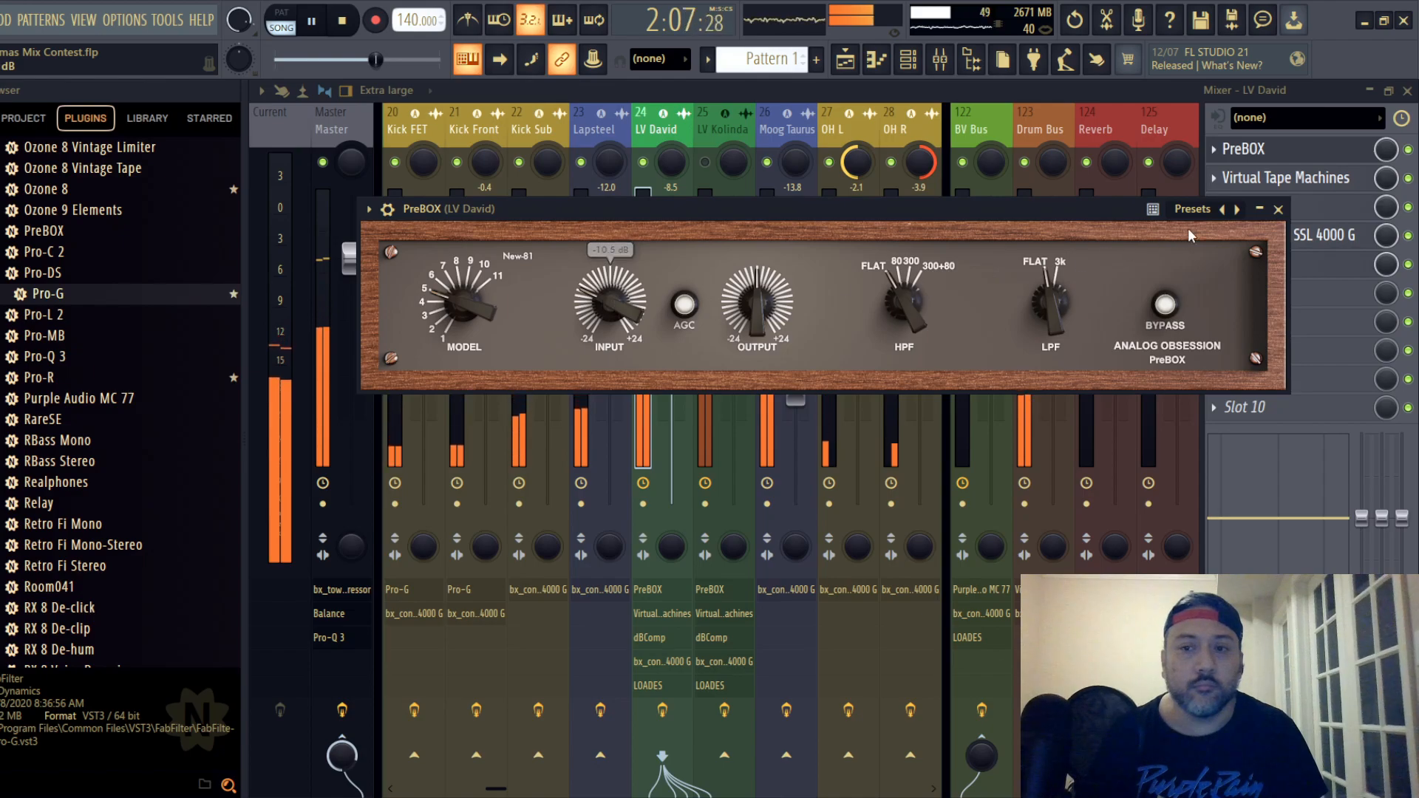
pyautogui.click(1278, 209)
# - Set track 24's Virtual Tape Machines input to -2.16 dB and its dBComp threshold to 1.12
pyautogui.click(1286, 177)
pyautogui.moveTo(630, 369); pyautogui.dragTo(633, 360)
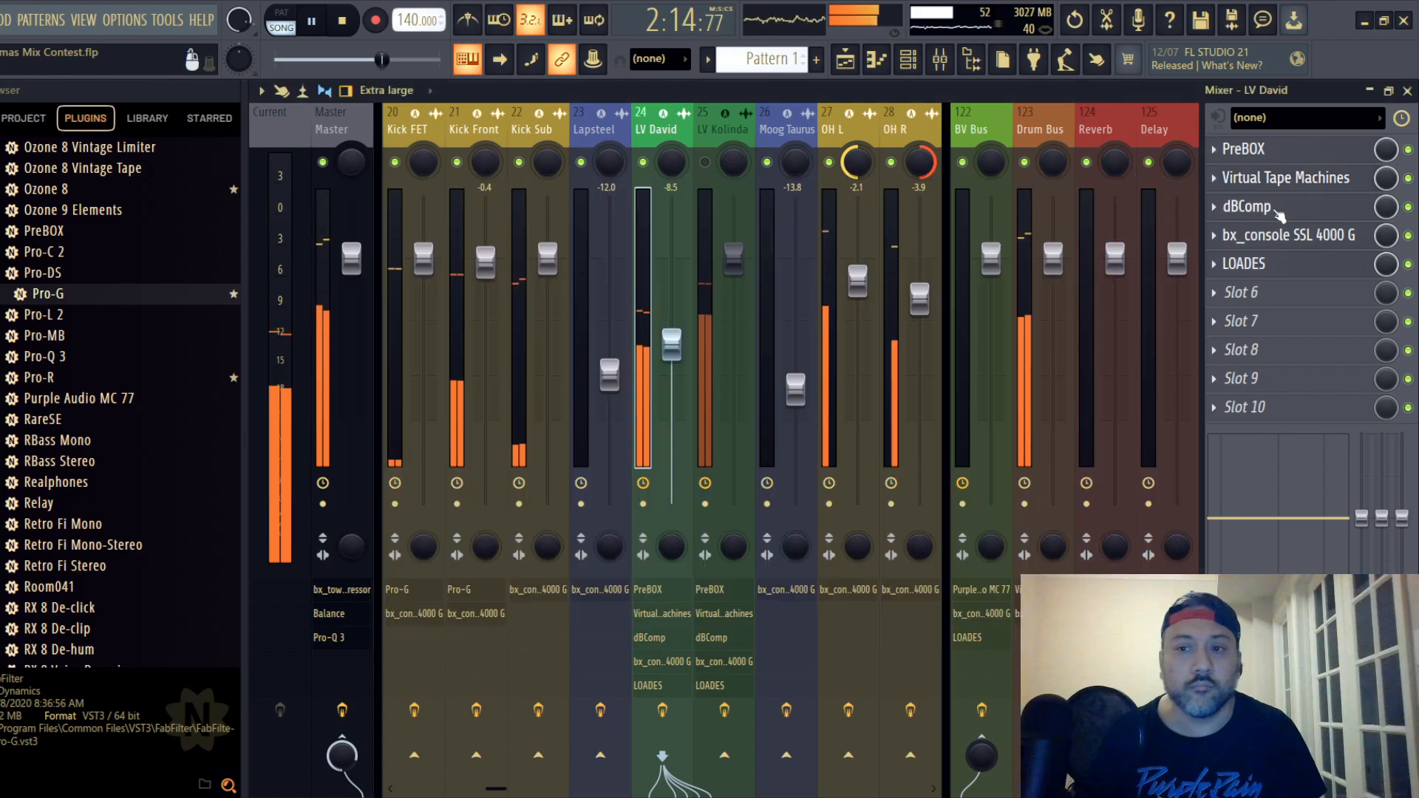
pyautogui.click(1286, 206)
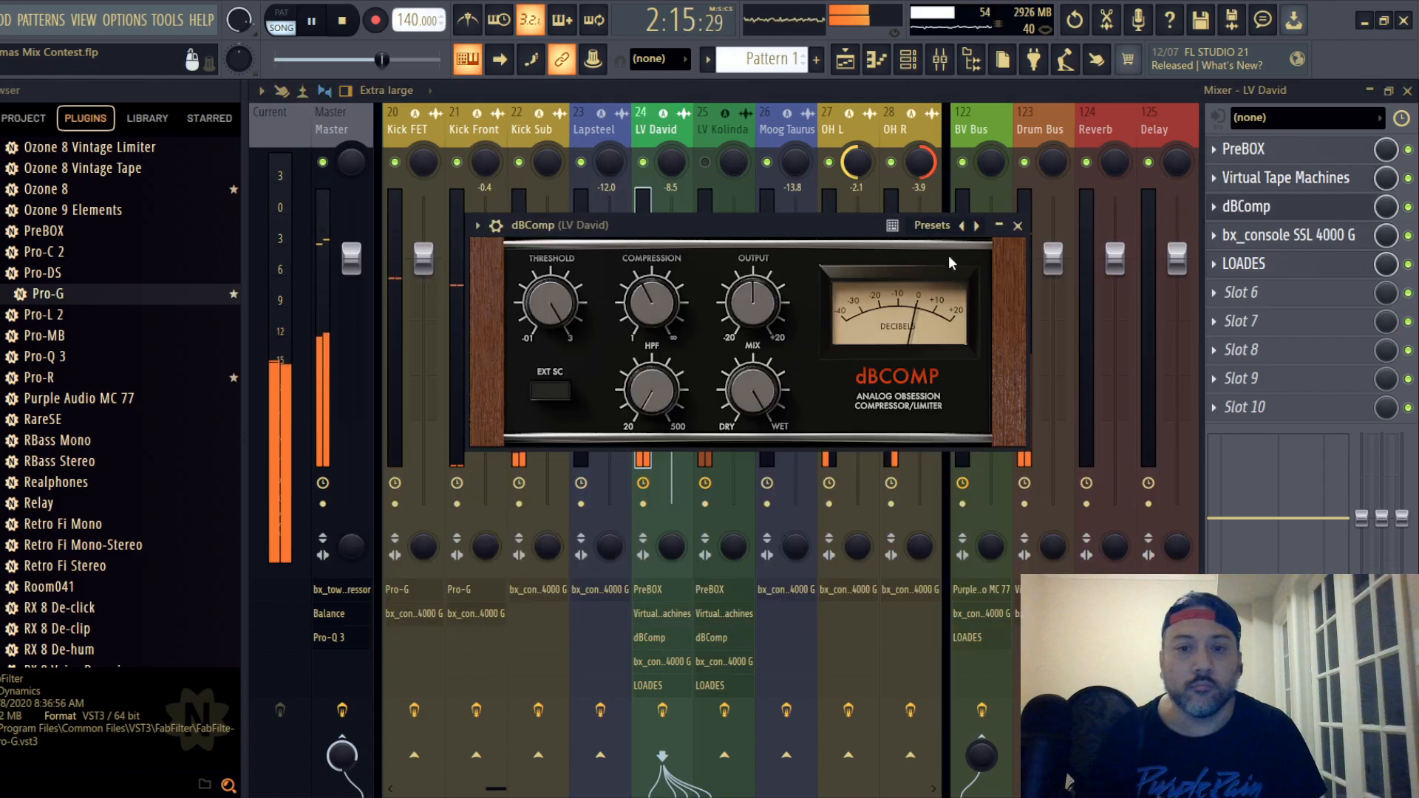
pyautogui.moveTo(560, 316); pyautogui.dragTo(546, 405)
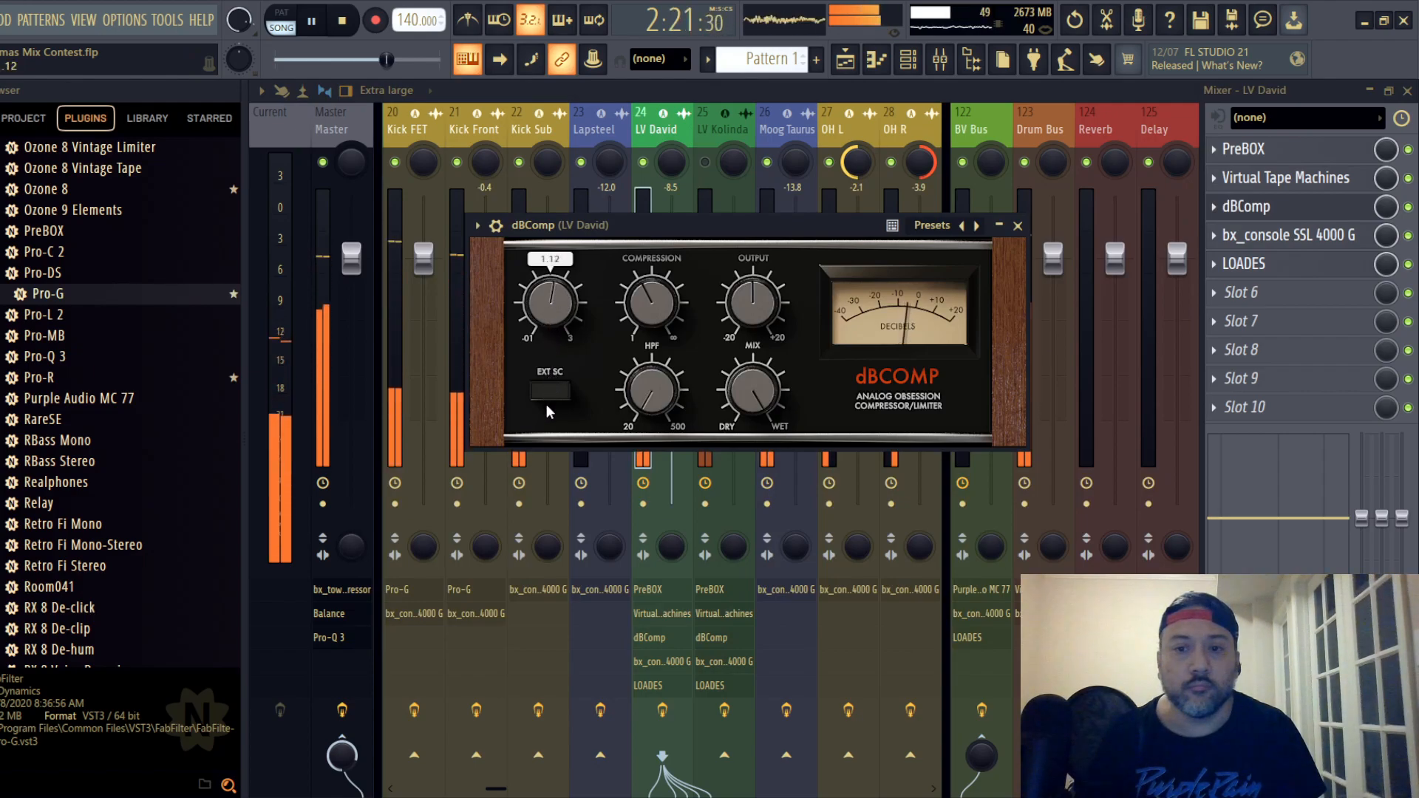
pyautogui.click(1018, 225)
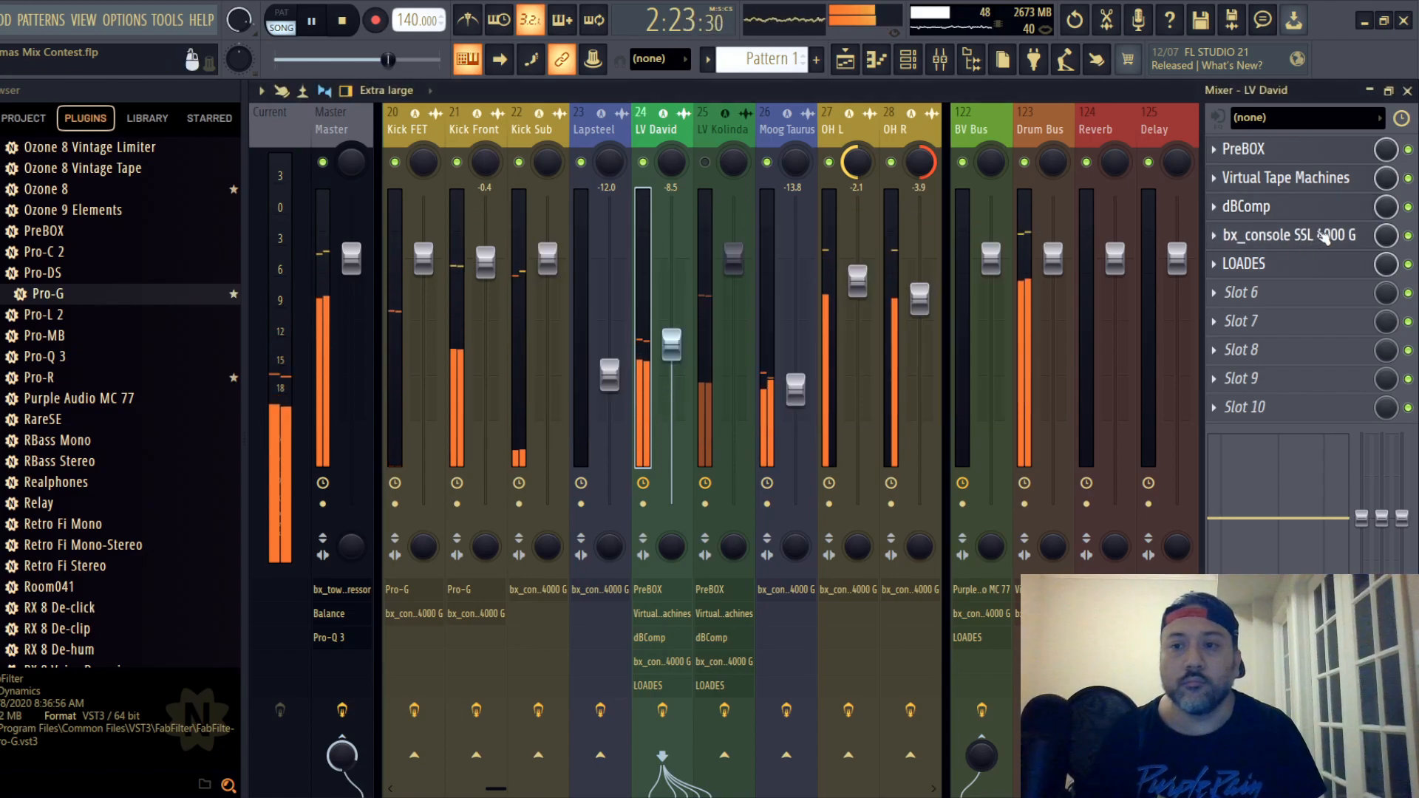
# - Raise the compressor ratio and set the compressor threshold to -7.0 dB in track 24's bx_console SSL 4000 G
pyautogui.click(1322, 235)
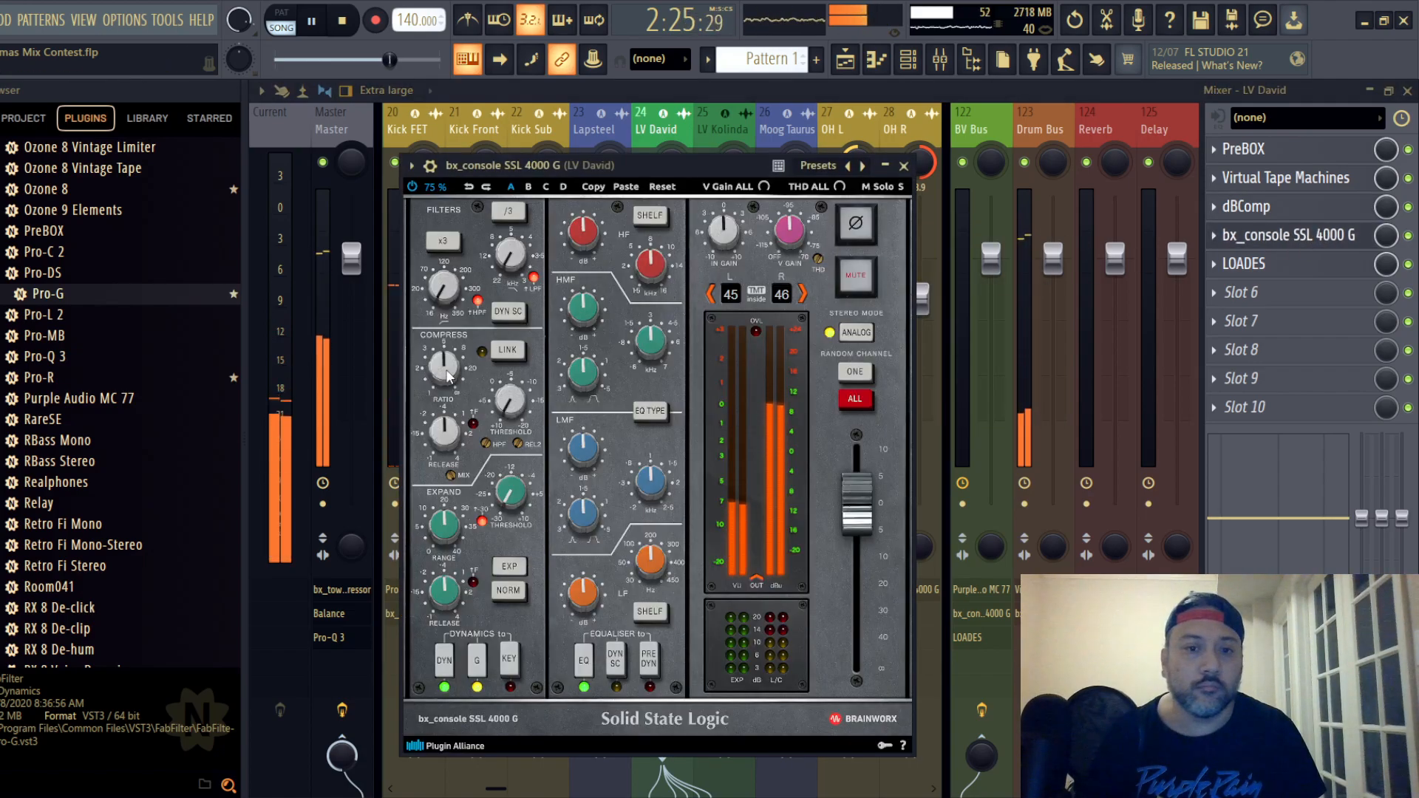
pyautogui.scroll(2, 448, 371)
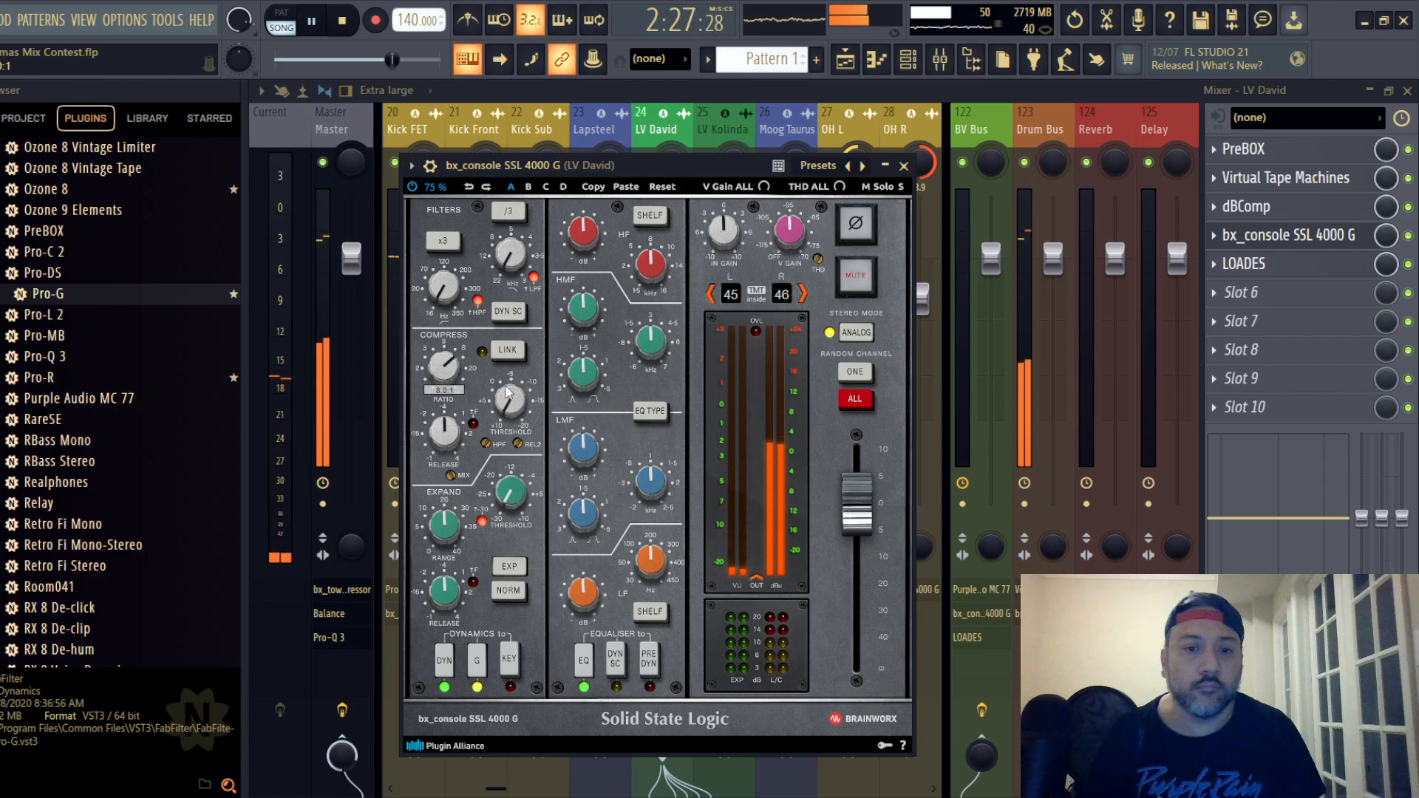
pyautogui.scroll(5, 515, 399)
pyautogui.scroll(3, 515, 399)
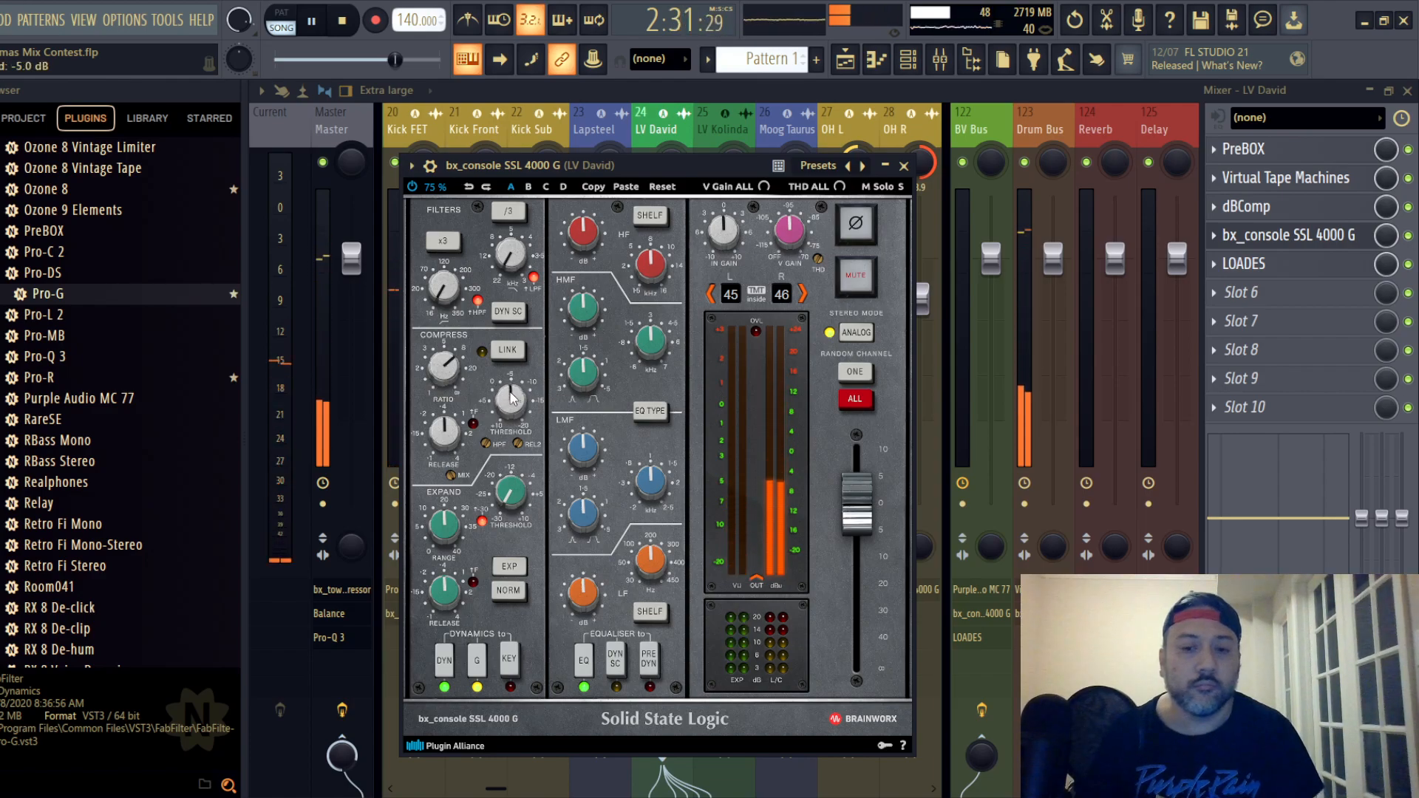
pyautogui.press('space')
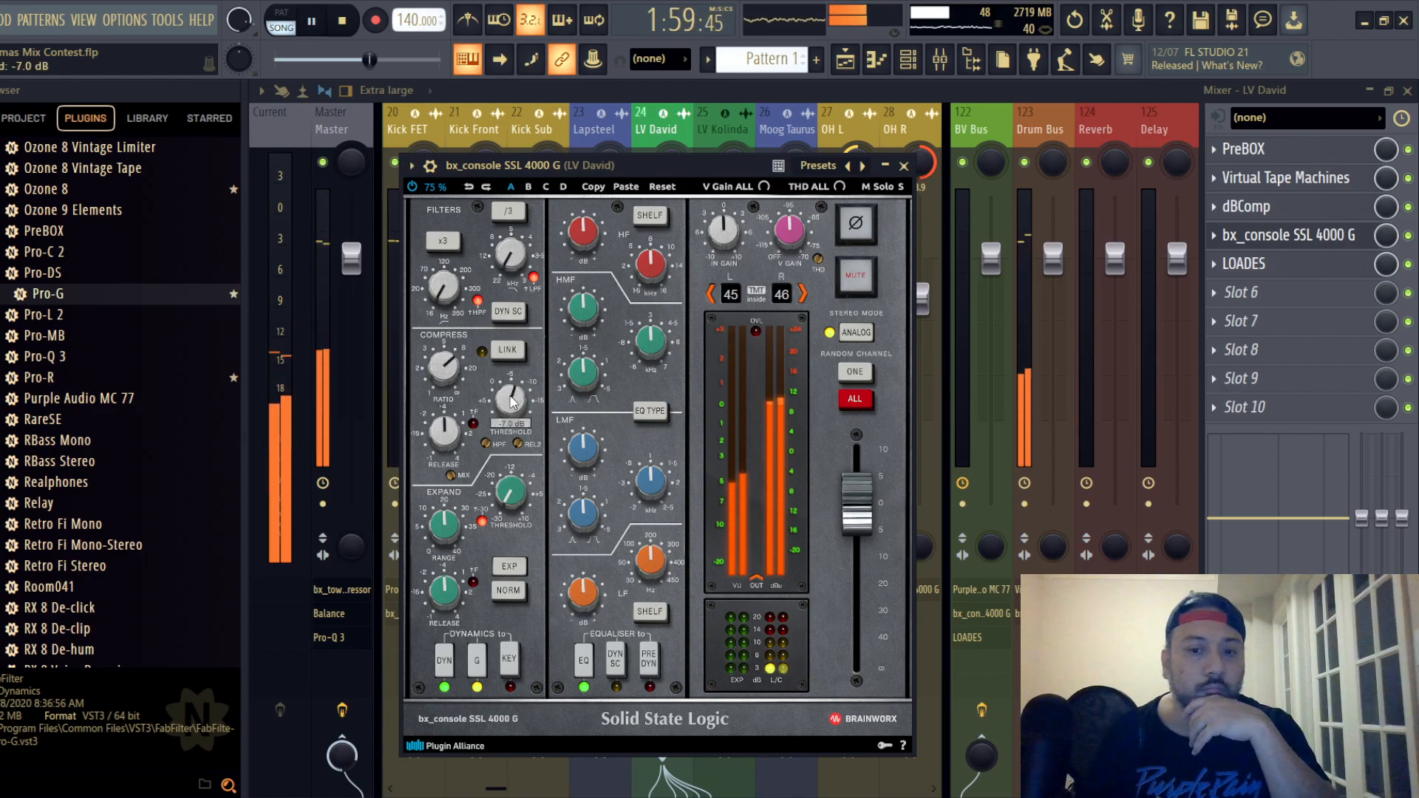
# - Place the lead vocal's EQ before dynamics and cut its HF and HMF gains slightly
pyautogui.click(655, 667)
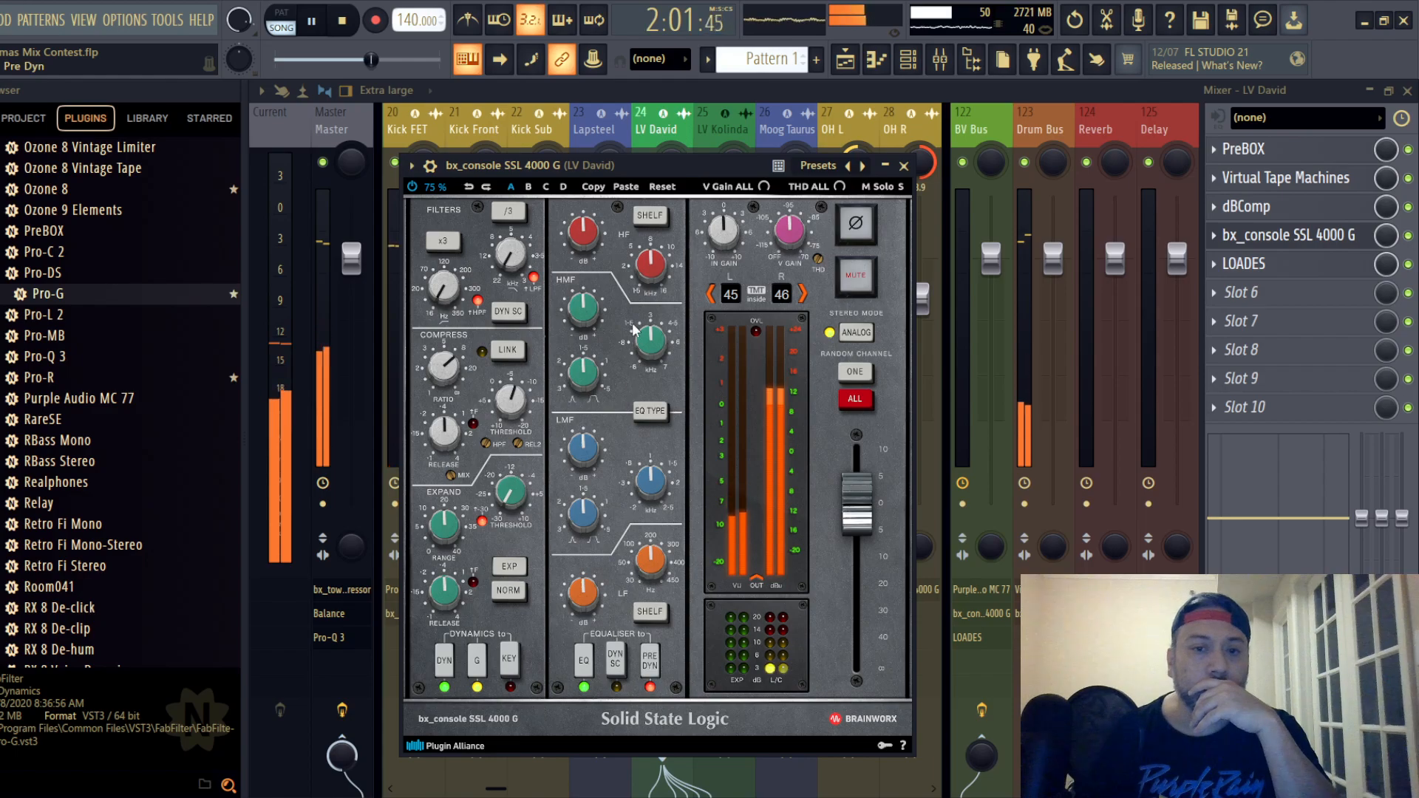
pyautogui.scroll(-1, 583, 233)
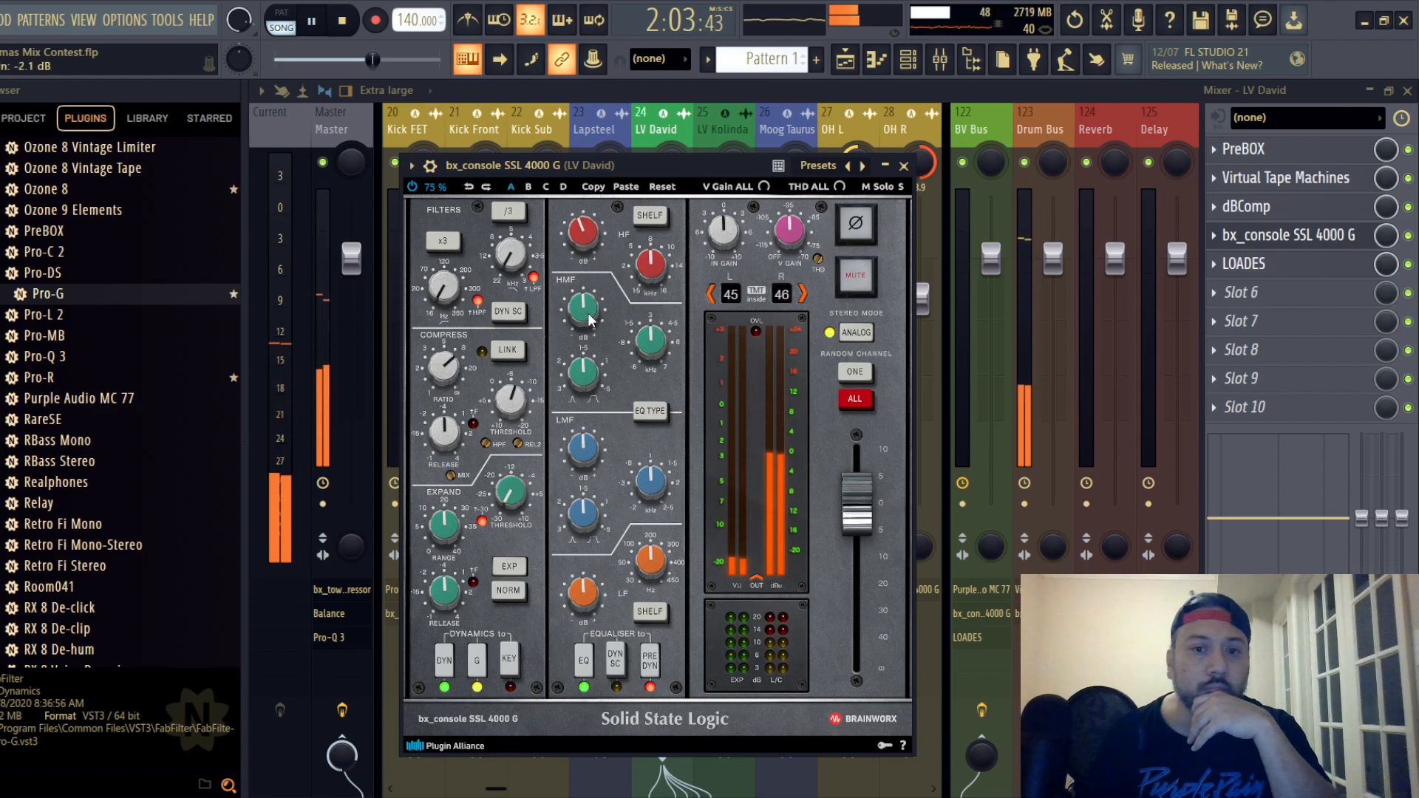
pyautogui.scroll(-1, 589, 317)
pyautogui.scroll(-1, 586, 595)
pyautogui.scroll(-1, 589, 449)
# - Set the lead vocal's high-pass filter to 200 Hz and close the channel strip
pyautogui.scroll(1, 439, 285)
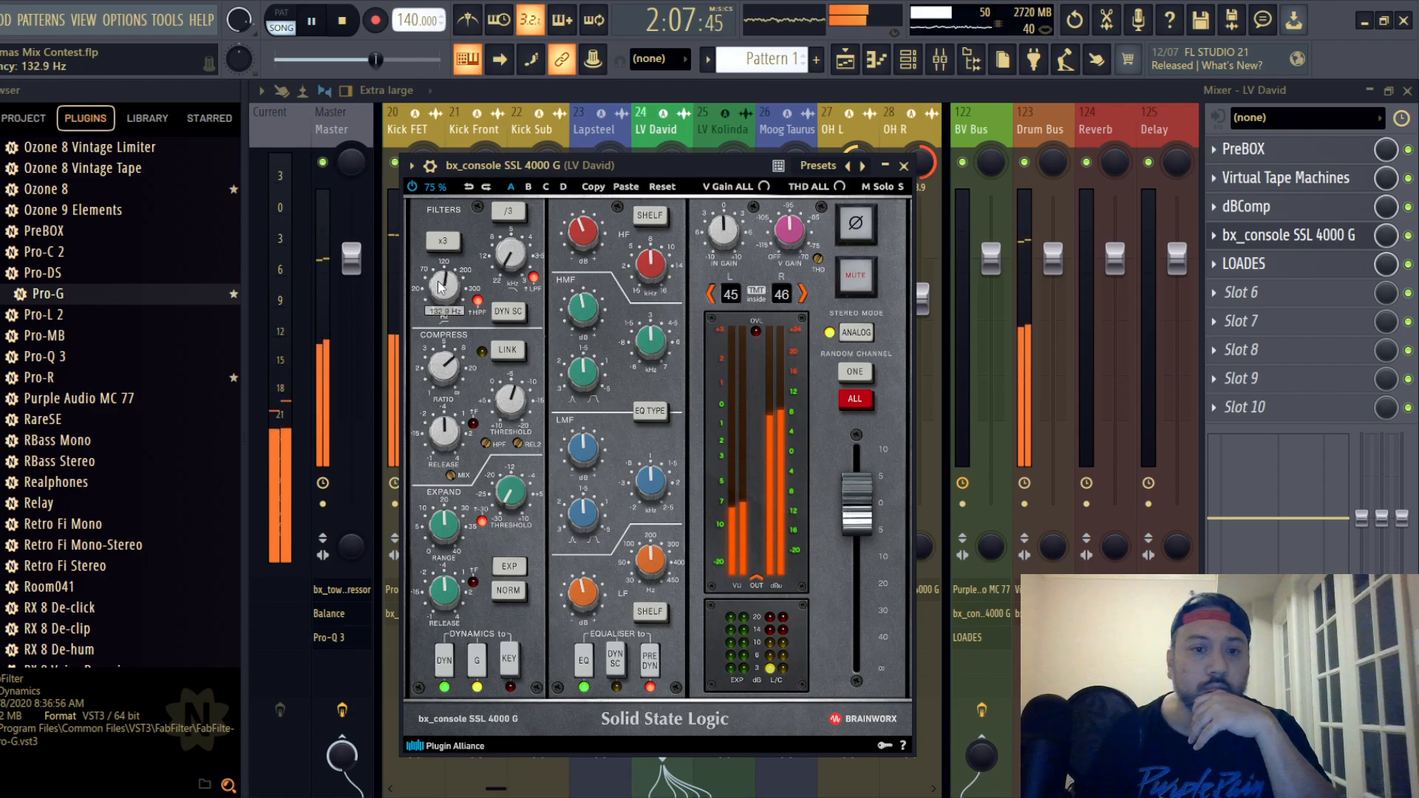
pyautogui.scroll(2, 439, 287)
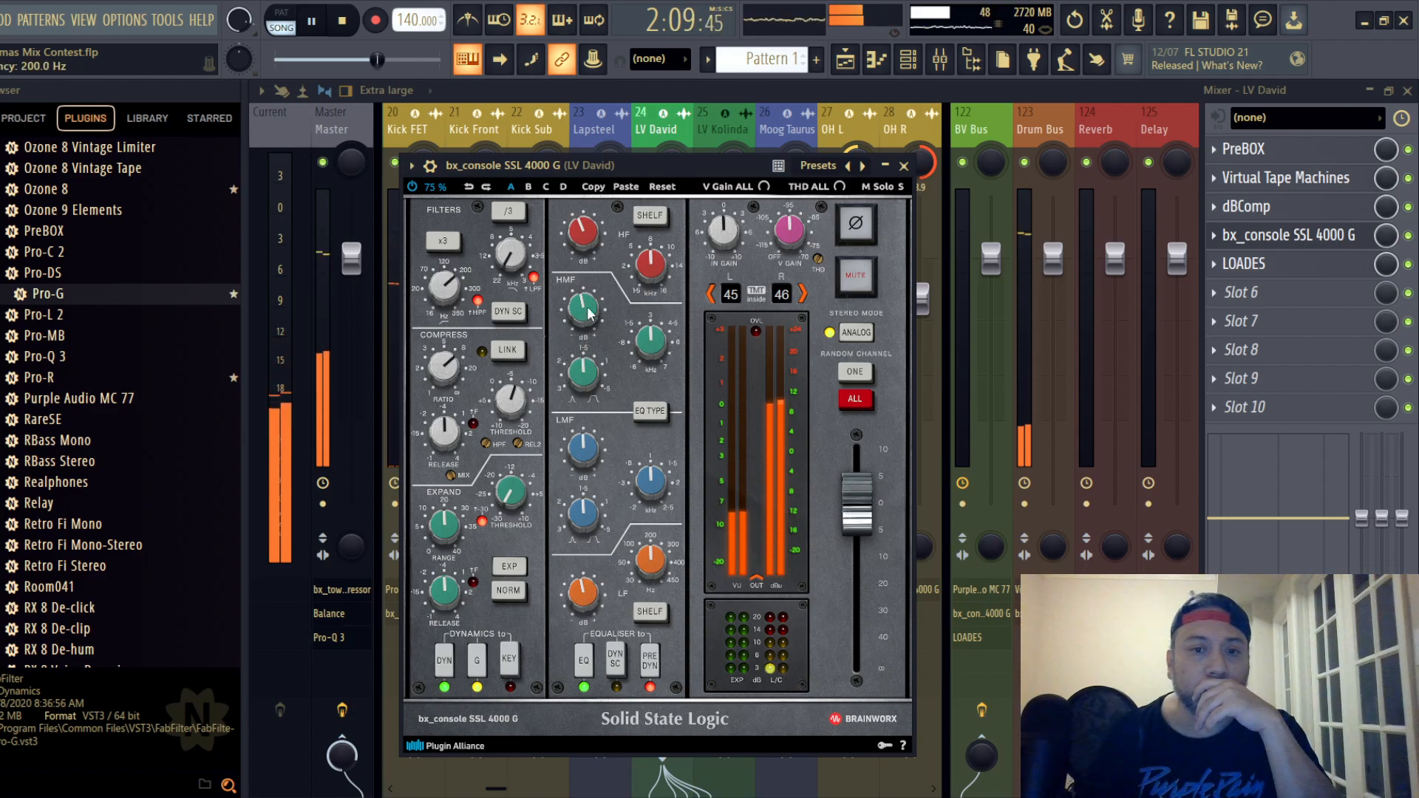
pyautogui.click(903, 165)
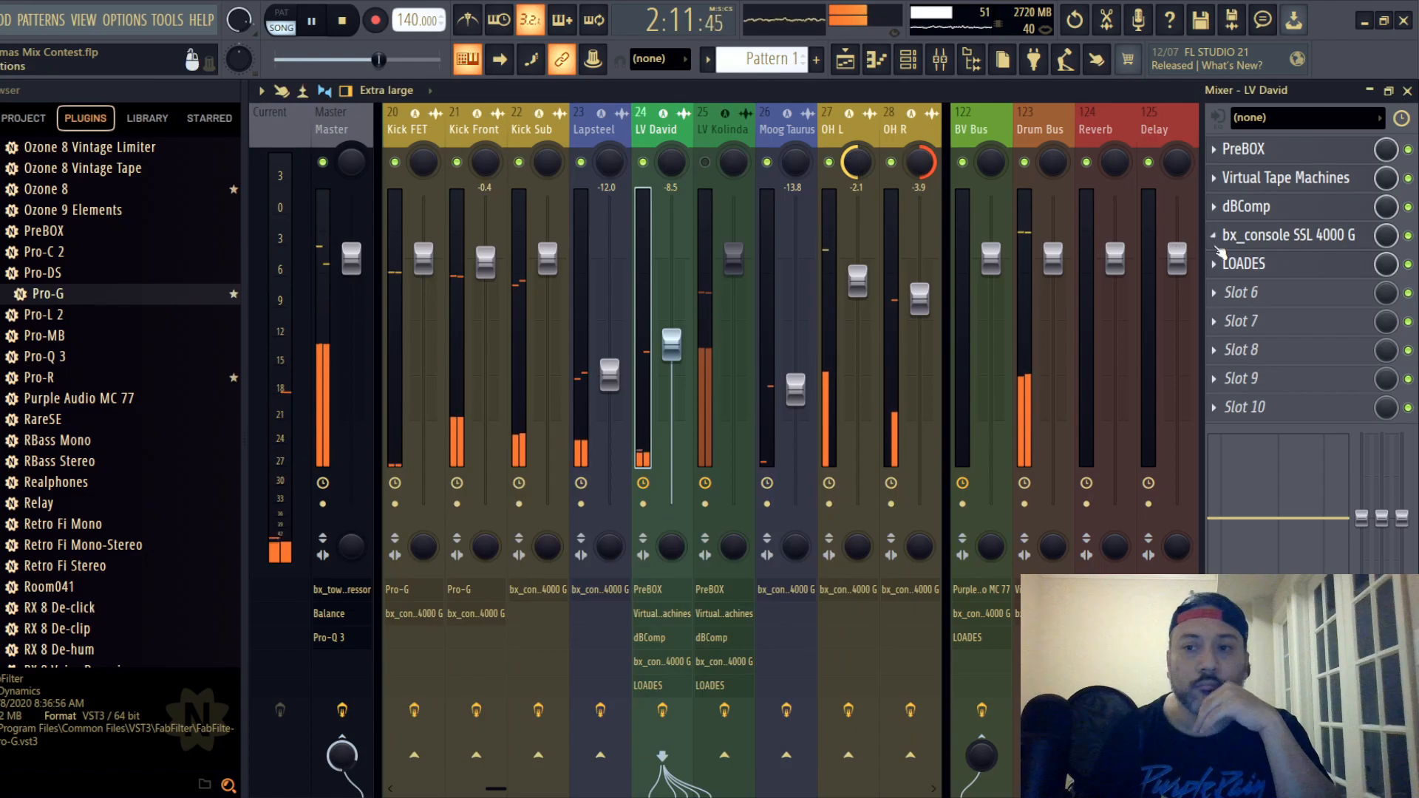
# - Set the LOADES de-esser threshold on lead vocal track 24 to -9 dB and close the plugin
pyautogui.click(1219, 262)
pyautogui.moveTo(529, 467)
pyautogui.mouseDown()
pyautogui.moveTo(533, 510)
pyautogui.moveTo(537, 451)
pyautogui.mouseUp()
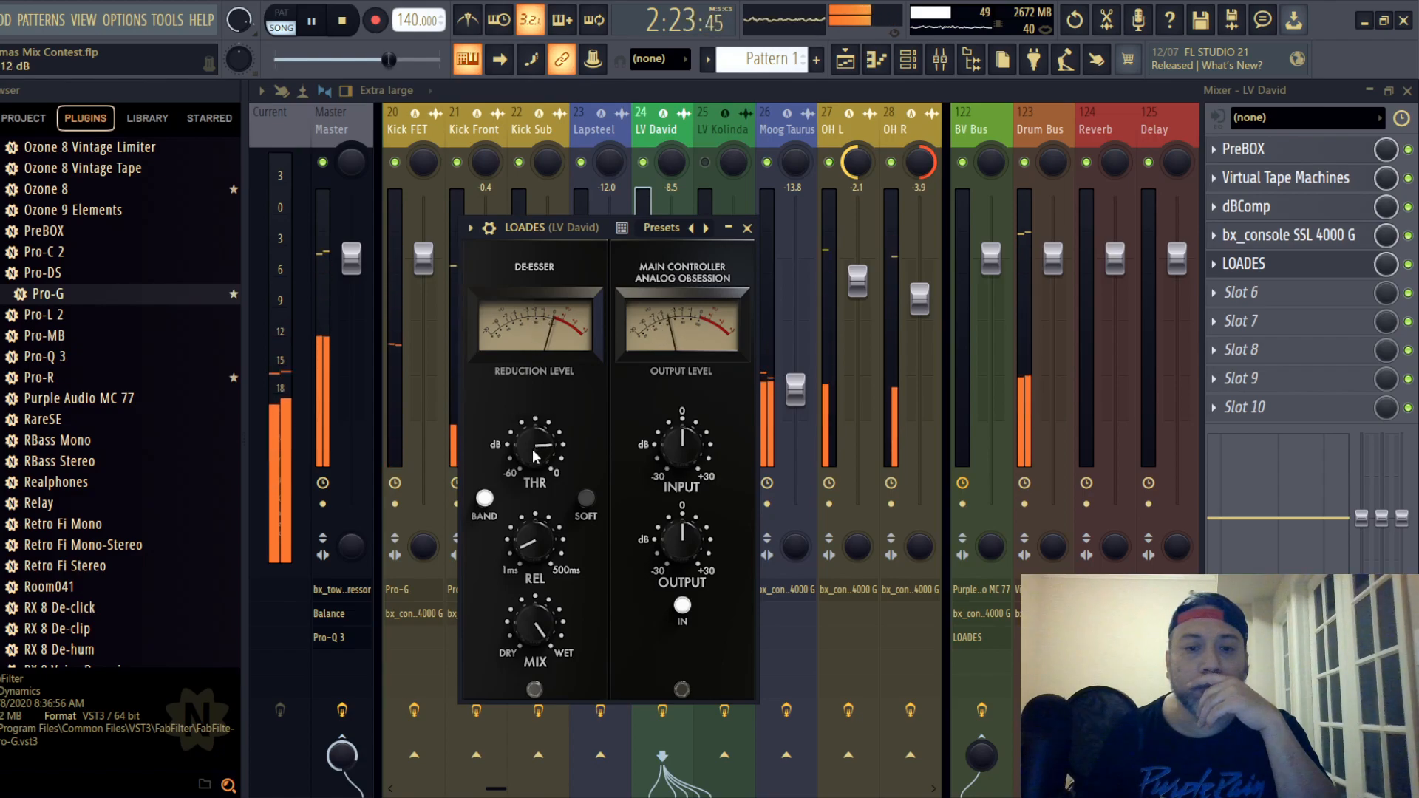
pyautogui.moveTo(534, 455); pyautogui.dragTo(530, 442)
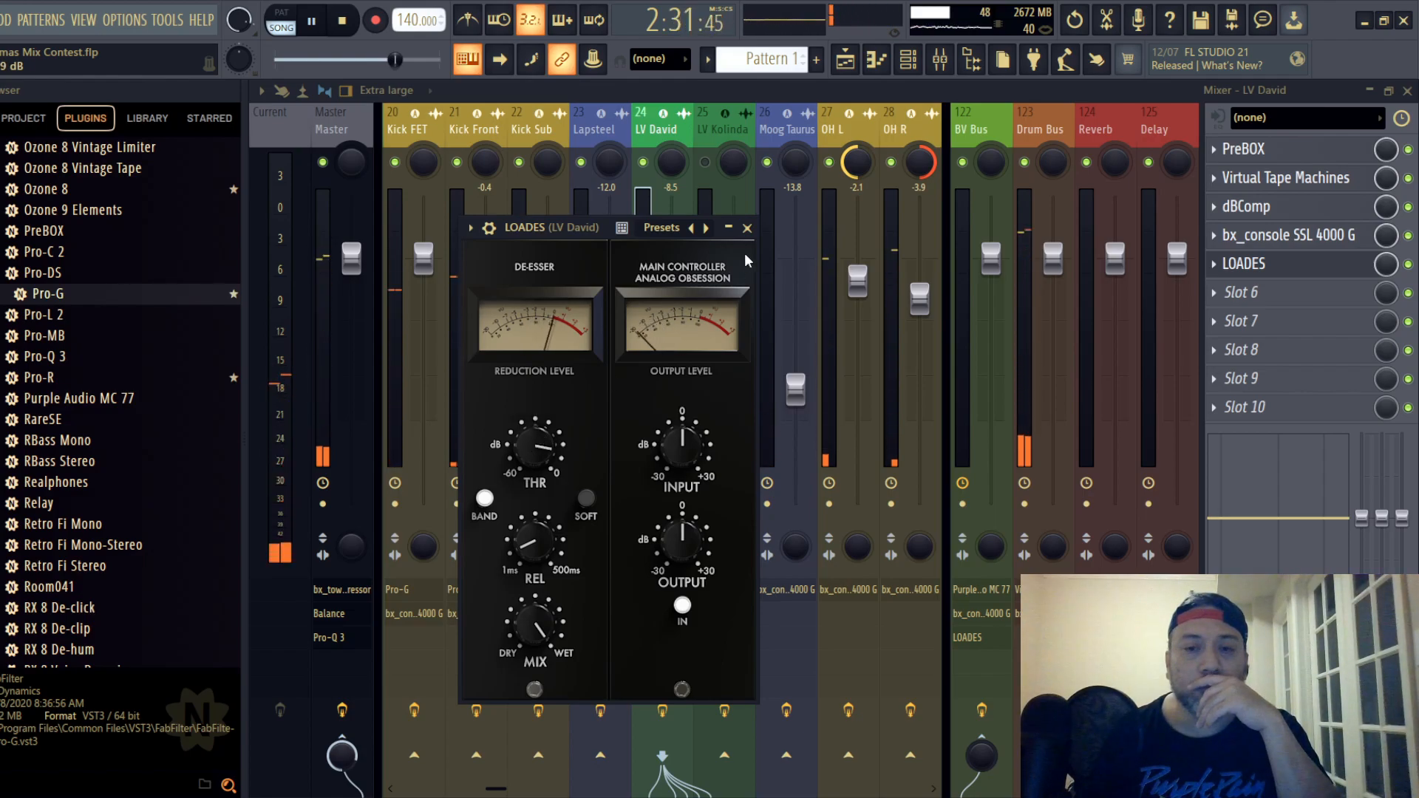
pyautogui.click(746, 229)
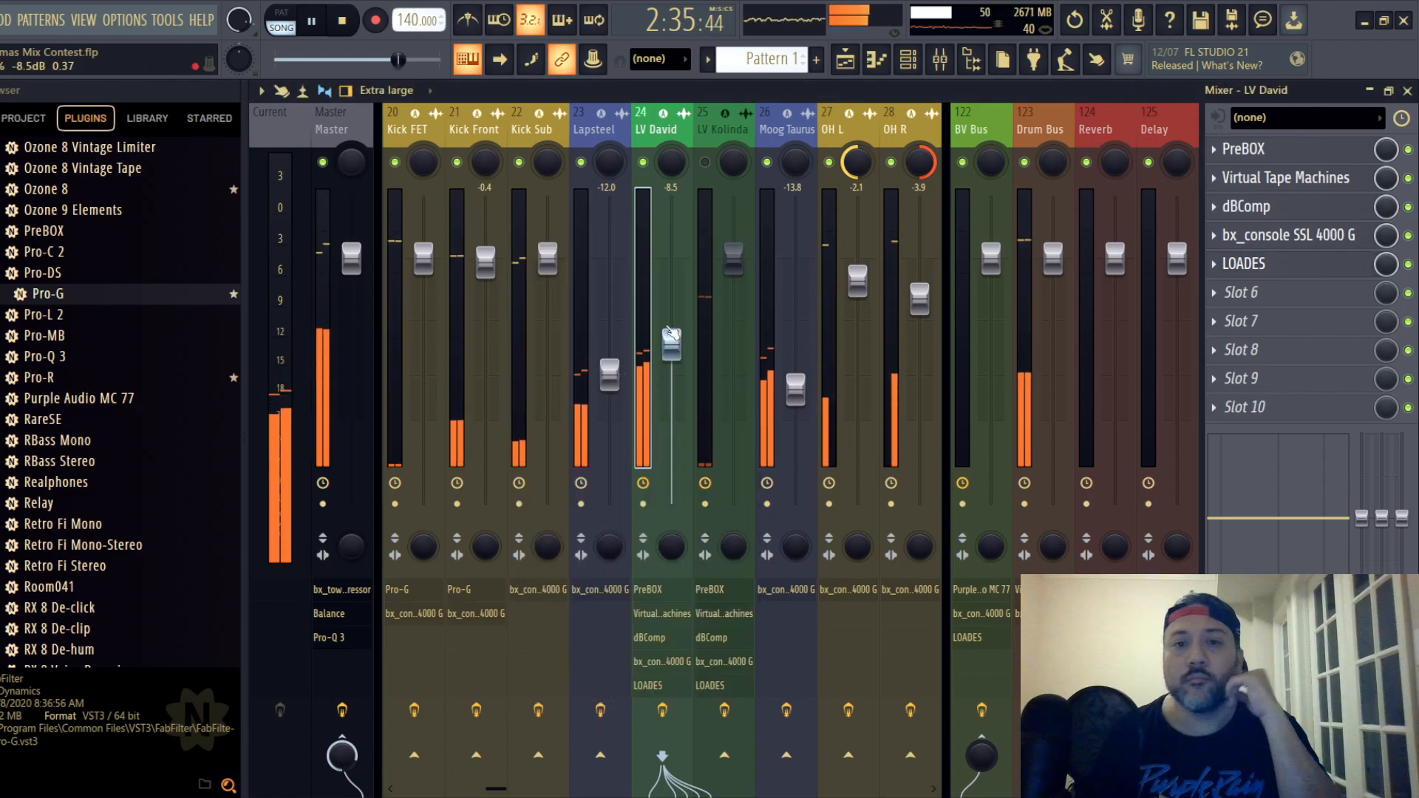
# - Raise lead vocal track 24's fader to -6.9 dB and save the project
pyautogui.moveTo(671, 334); pyautogui.dragTo(671, 346)
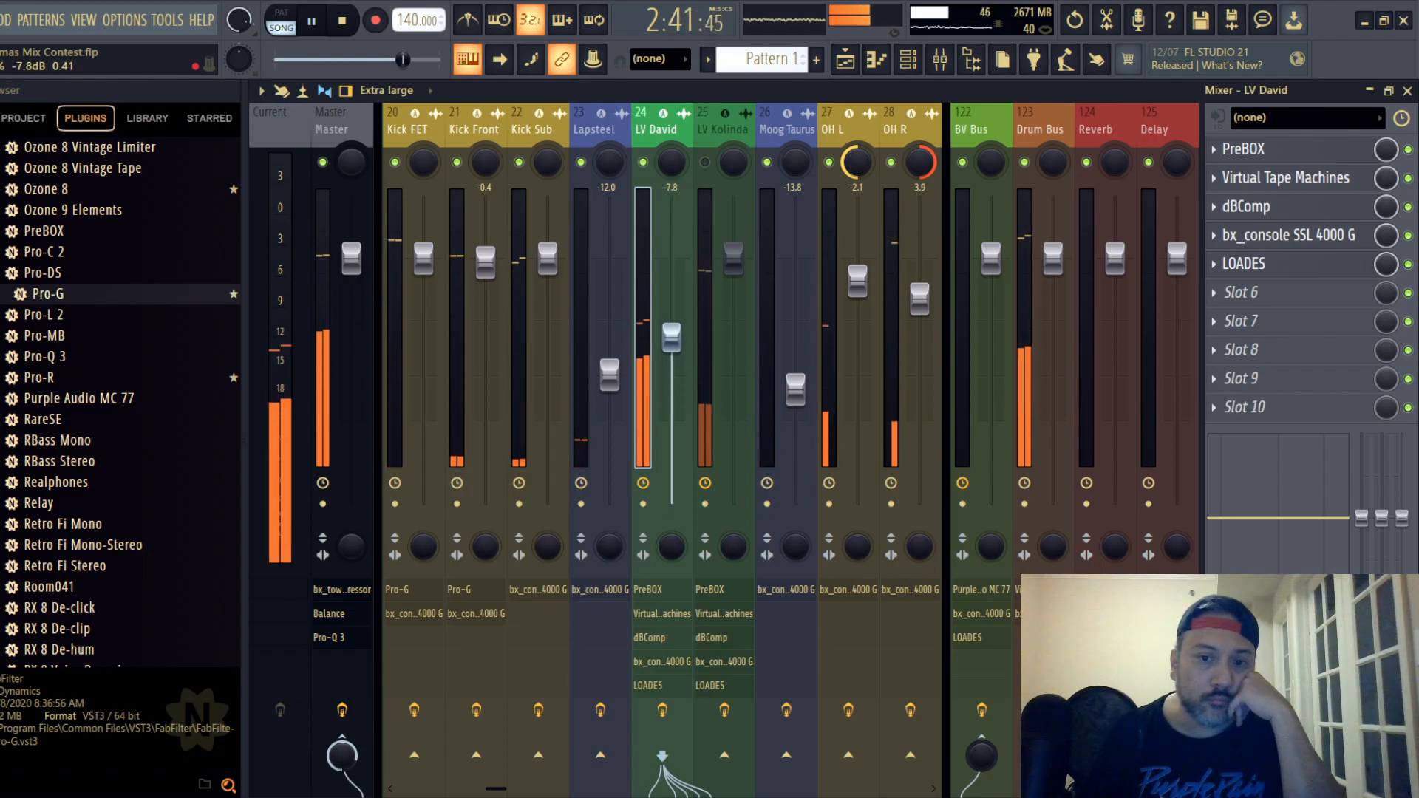
pyautogui.moveTo(673, 339); pyautogui.dragTo(672, 332)
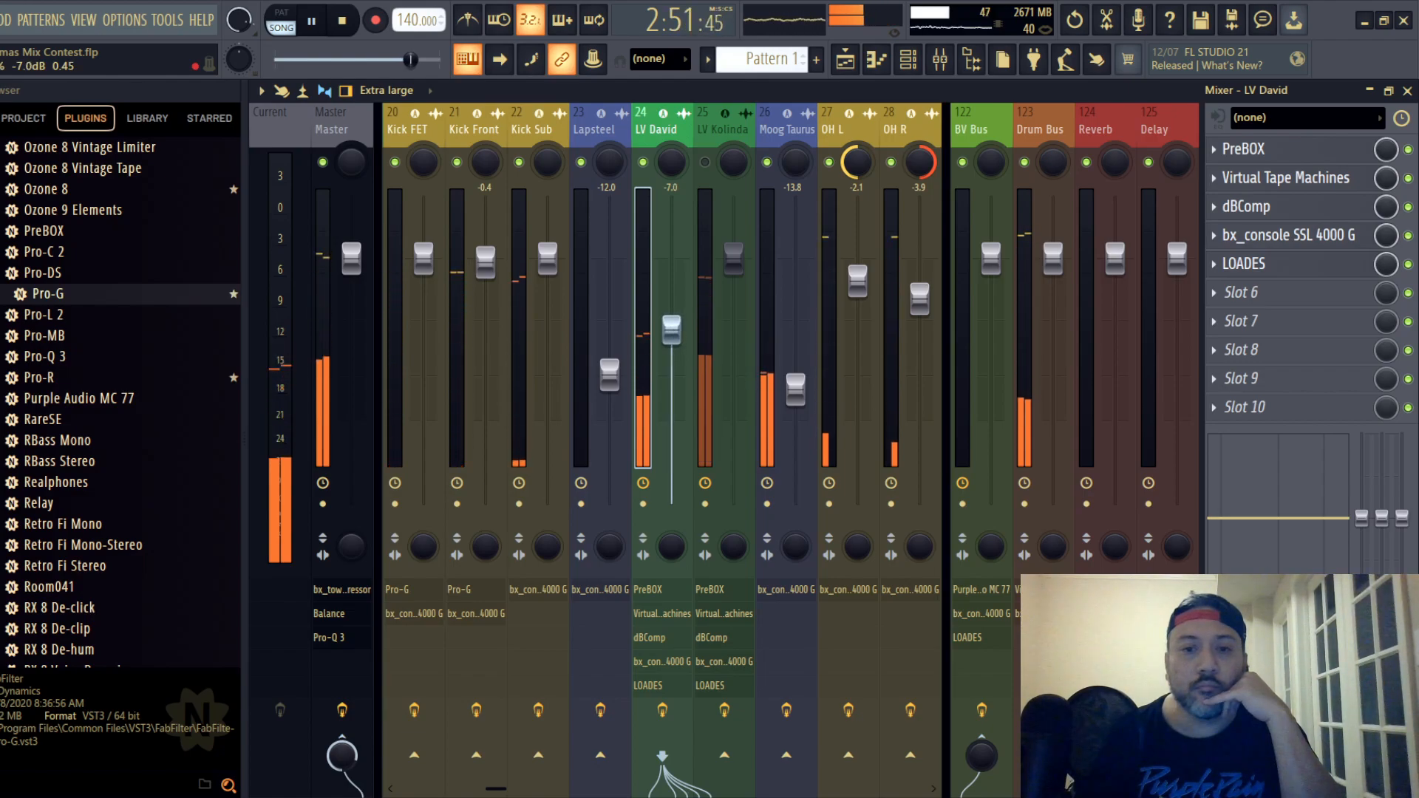
pyautogui.moveTo(672, 330); pyautogui.dragTo(671, 330)
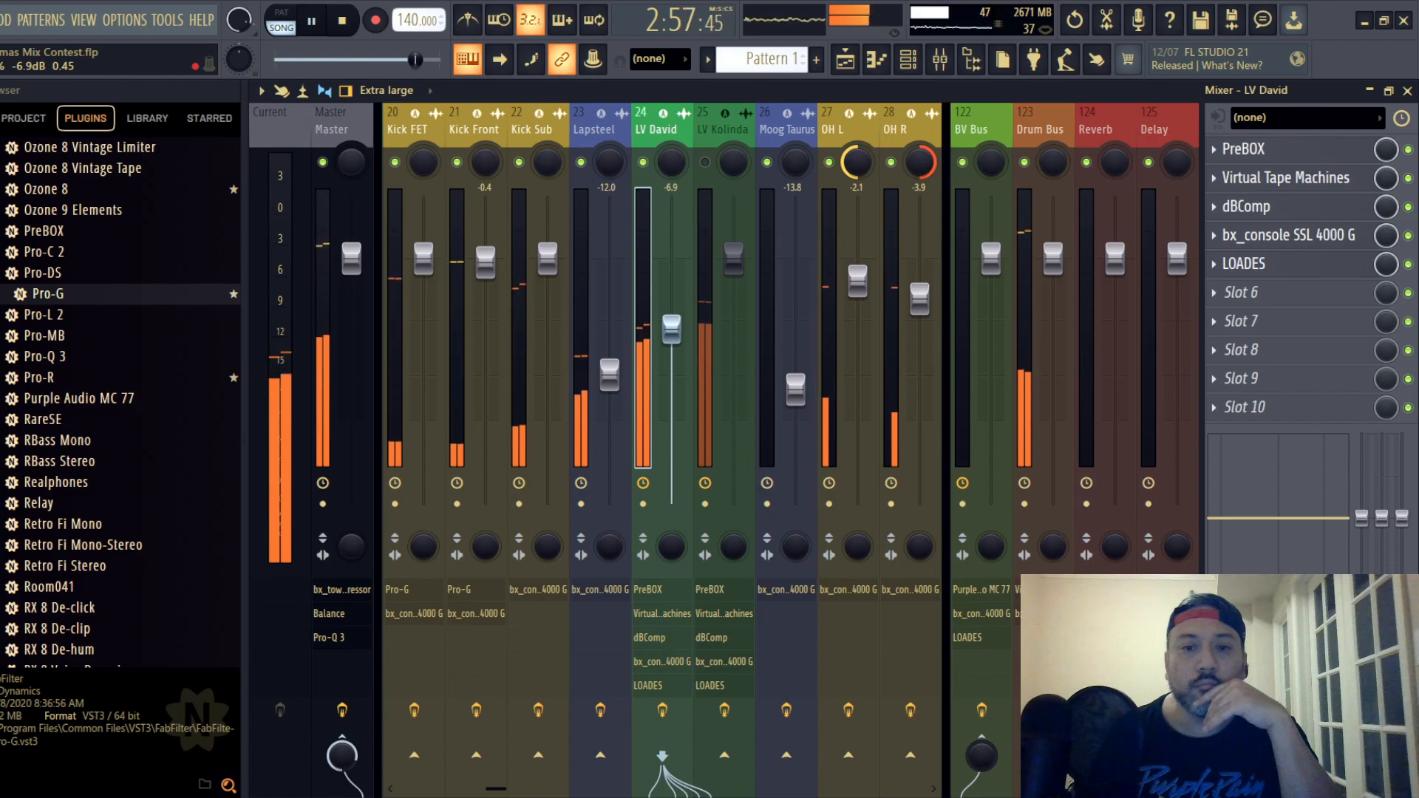
pyautogui.click(1, 20)
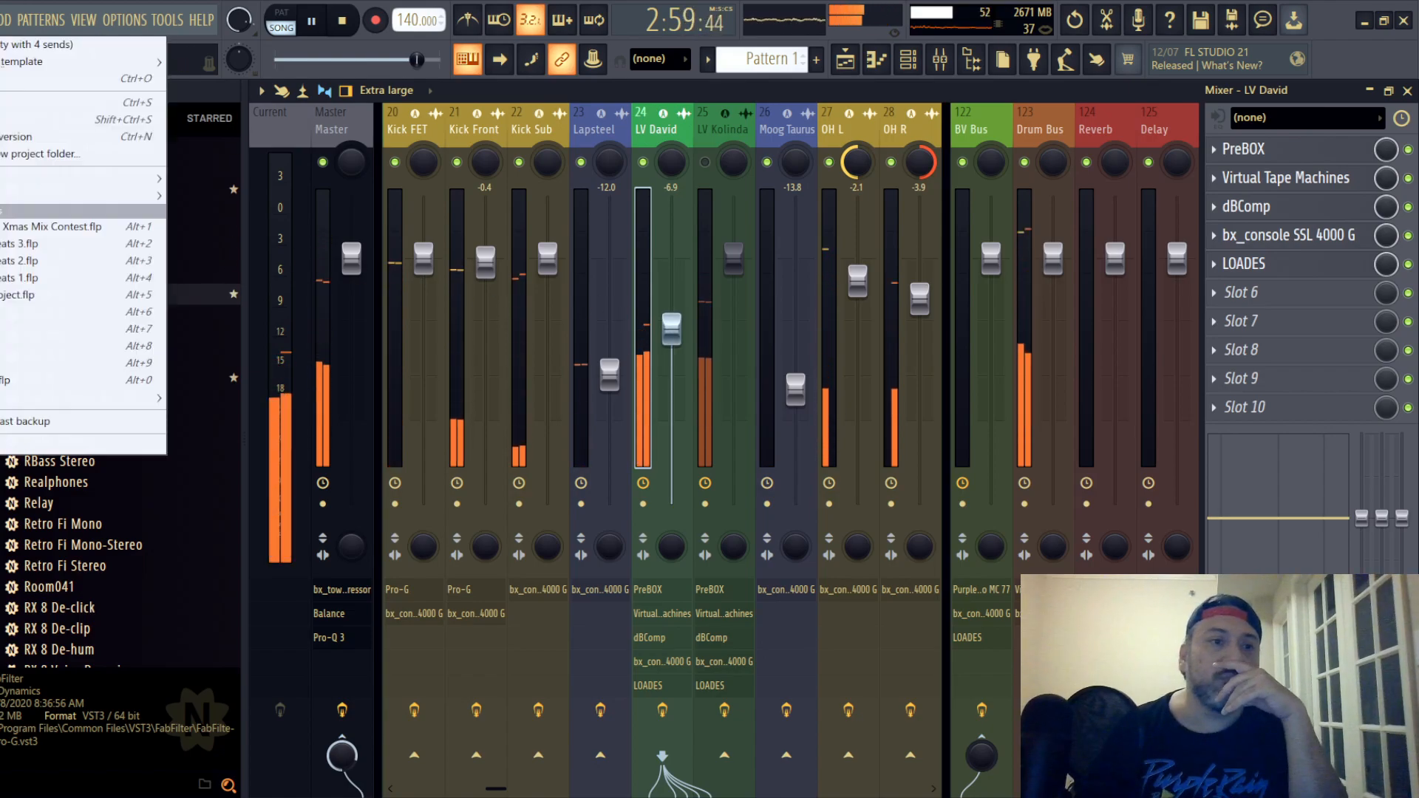
pyautogui.click(2, 103)
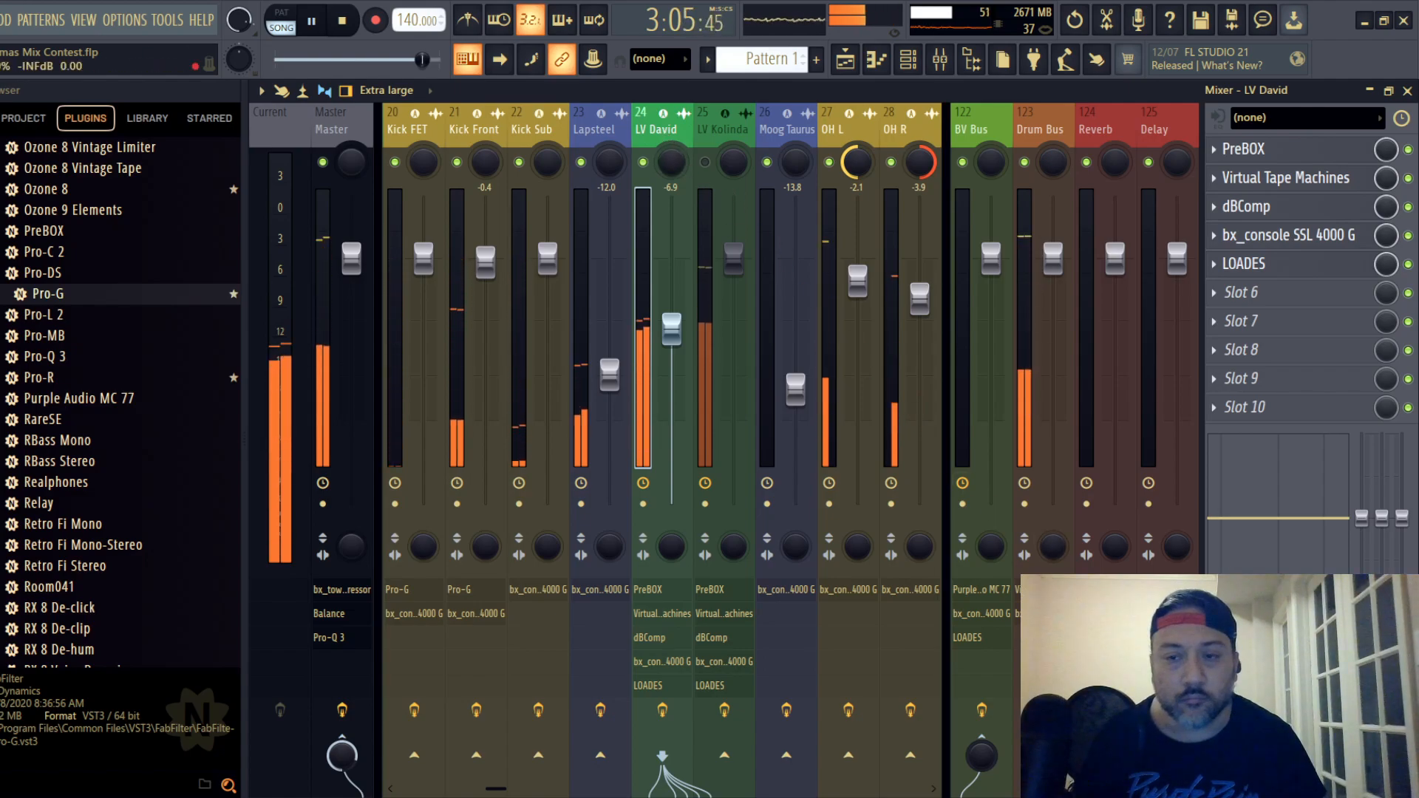
# - Restart playback, send lead vocal track 24 to the Reverb bus at -17.4 dB and select that bus
pyautogui.press('space')
pyautogui.press('space')
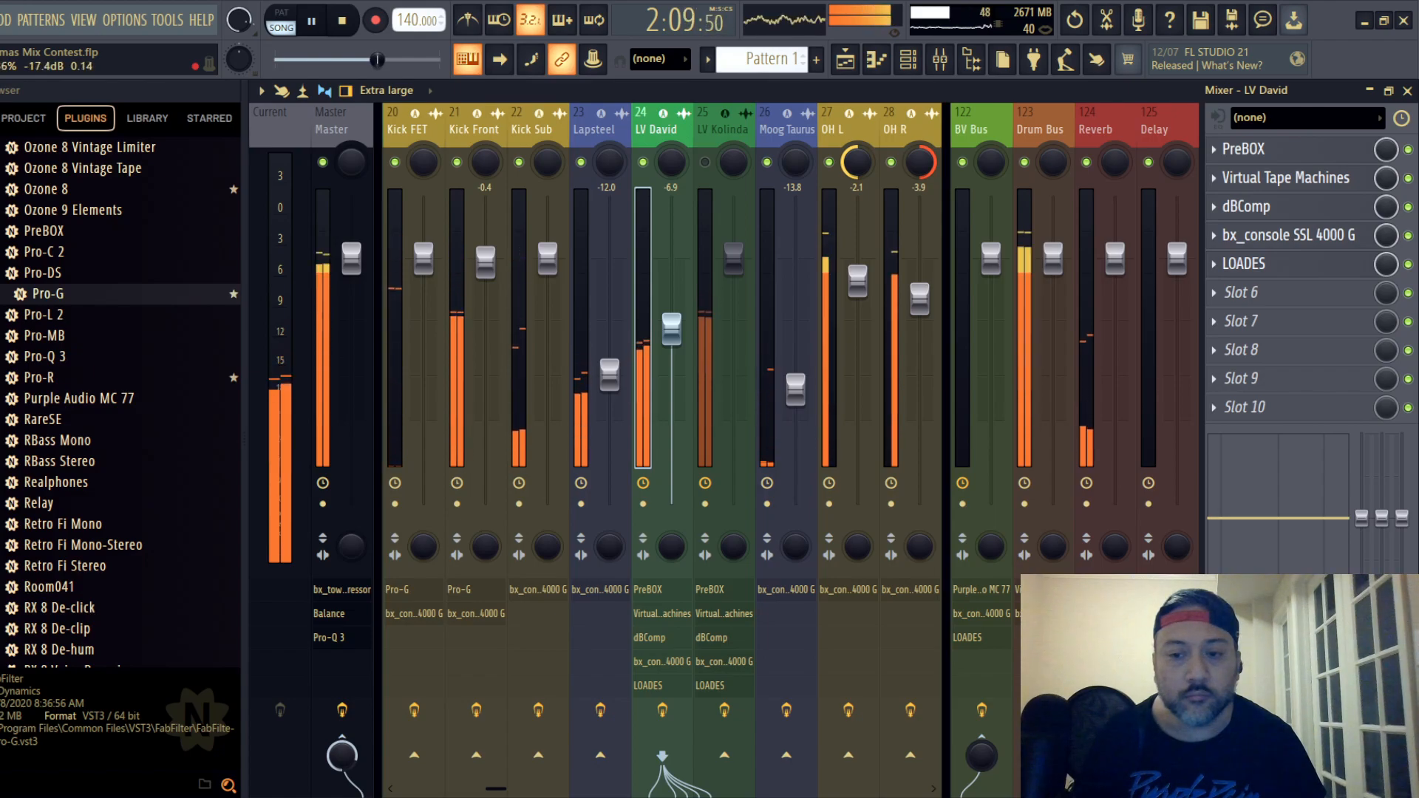
pyautogui.click(1097, 148)
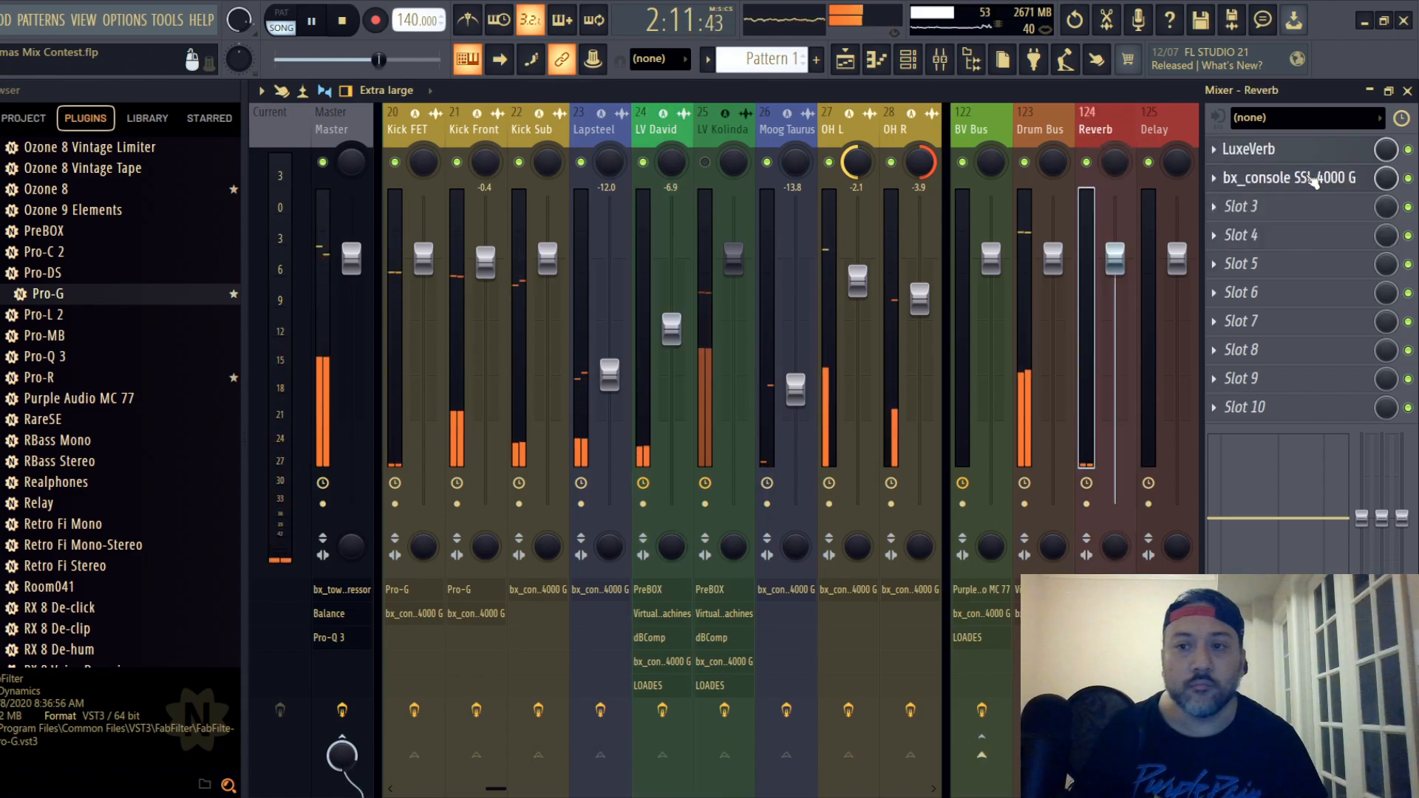
# - Lower the compressor ratio and set its threshold to -20.0 dB in the Reverb bus's bx_console SSL 4000 G
pyautogui.click(1268, 176)
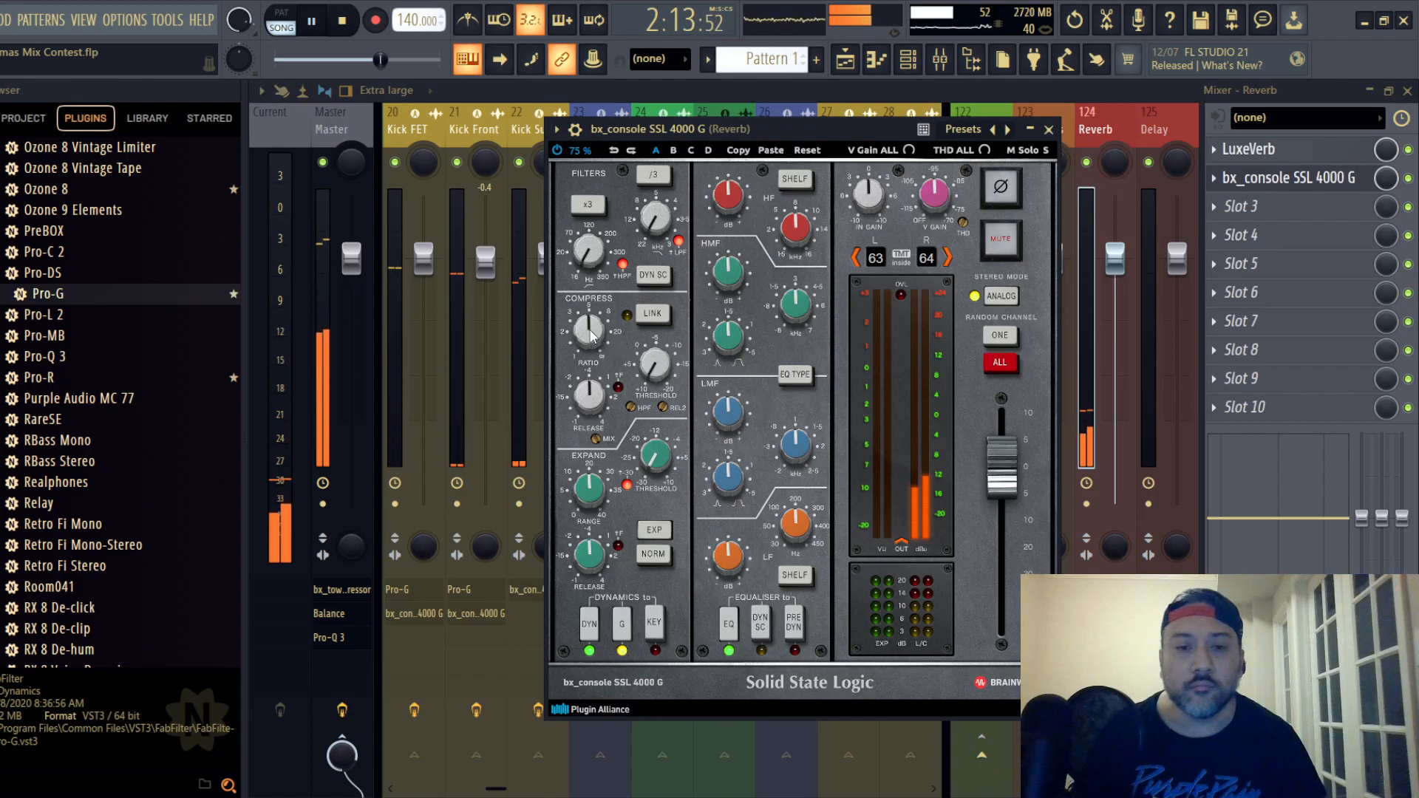
pyautogui.scroll(-3, 591, 331)
pyautogui.scroll(-3, 654, 366)
pyautogui.scroll(4, 654, 366)
pyautogui.scroll(-4, 655, 372)
pyautogui.scroll(-3, 654, 371)
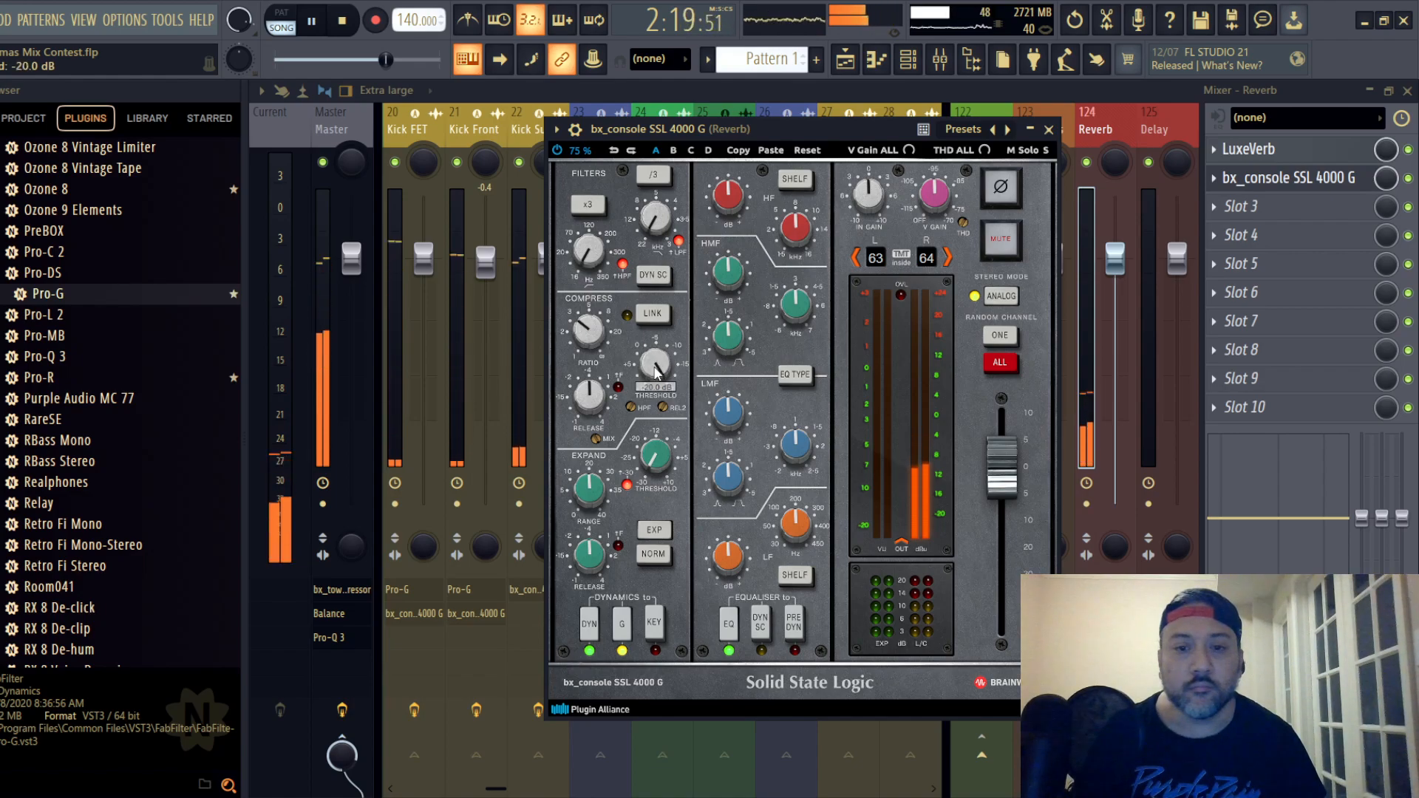
# - Place the Reverb bus's EQ before dynamics, cut its LF gain, and return to lead vocal track 24
pyautogui.scroll(3, 872, 203)
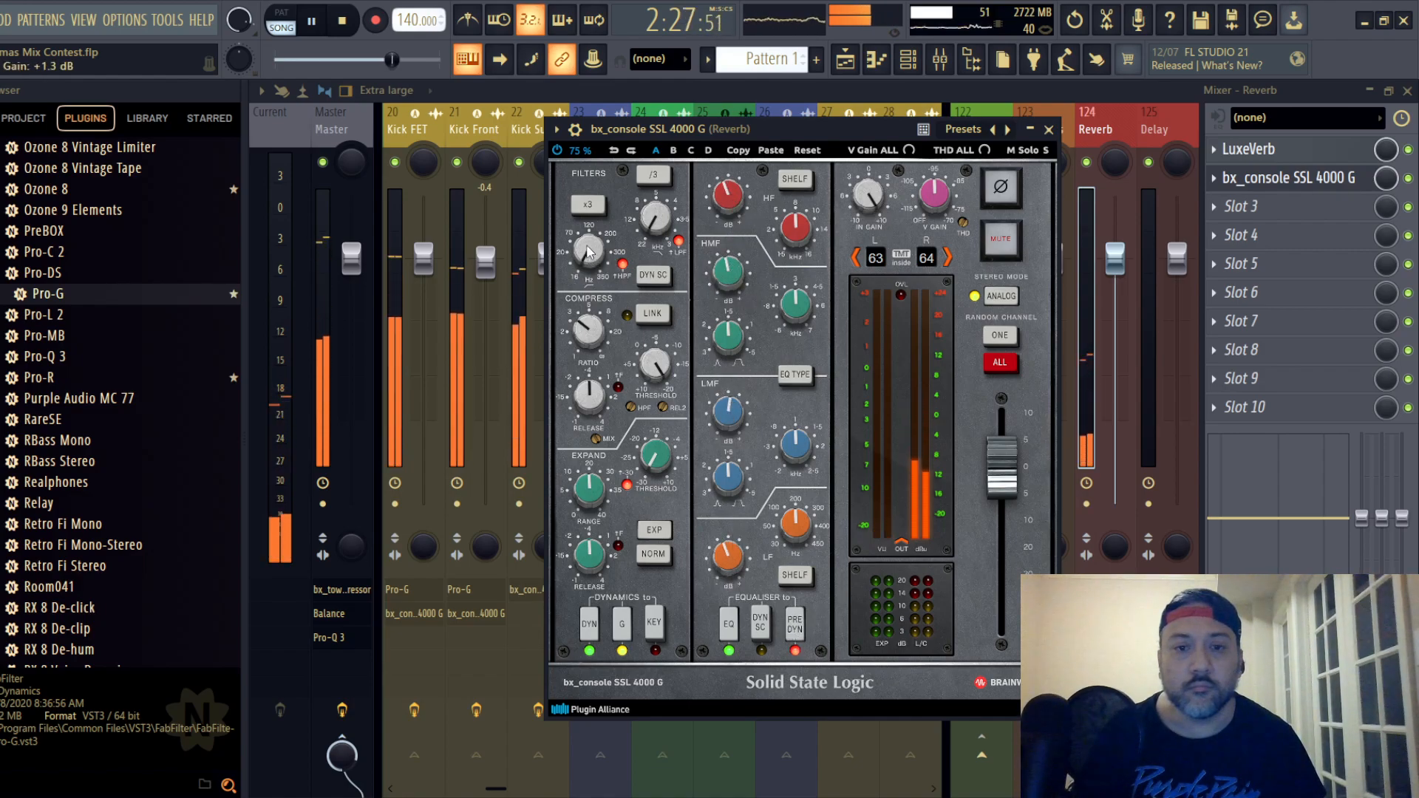
pyautogui.click(1048, 131)
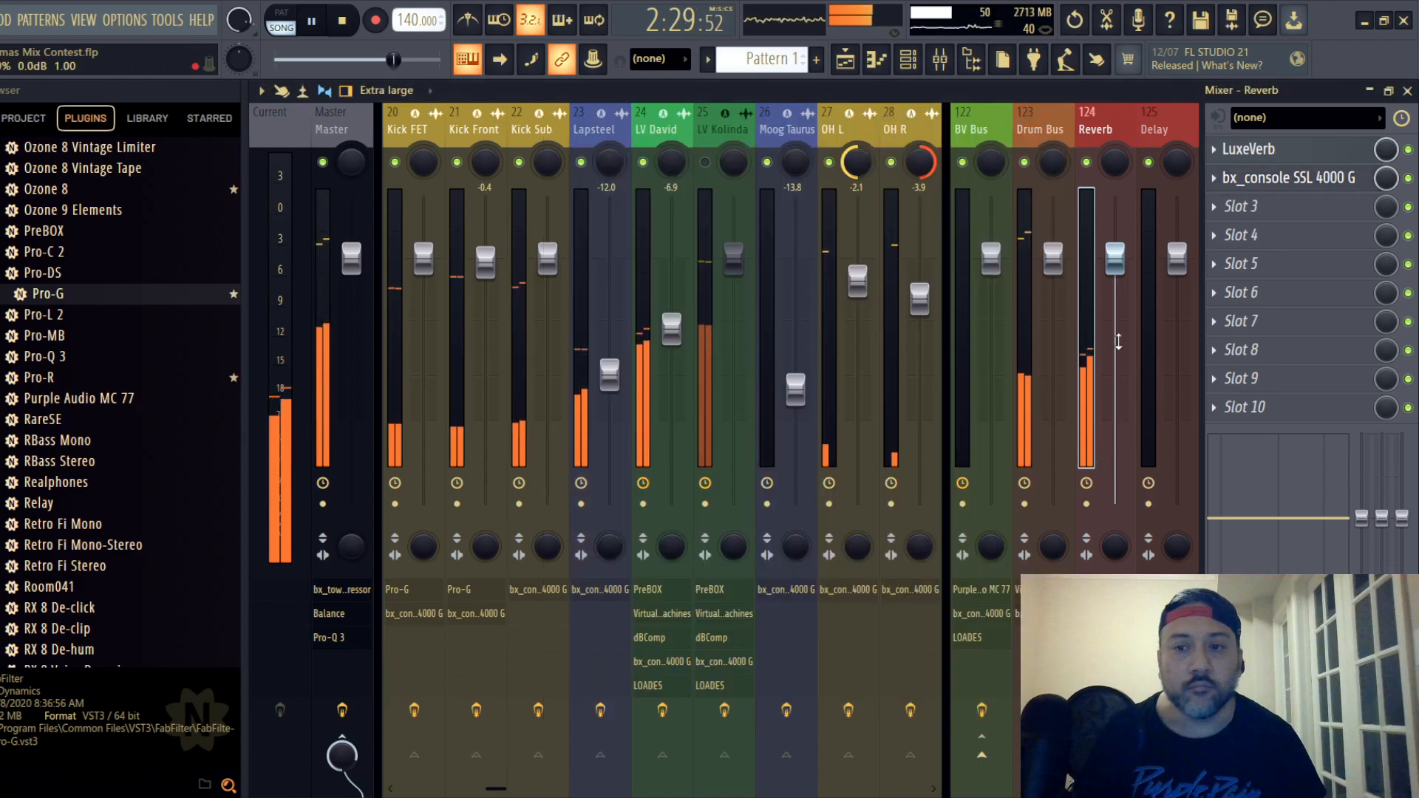
pyautogui.click(654, 130)
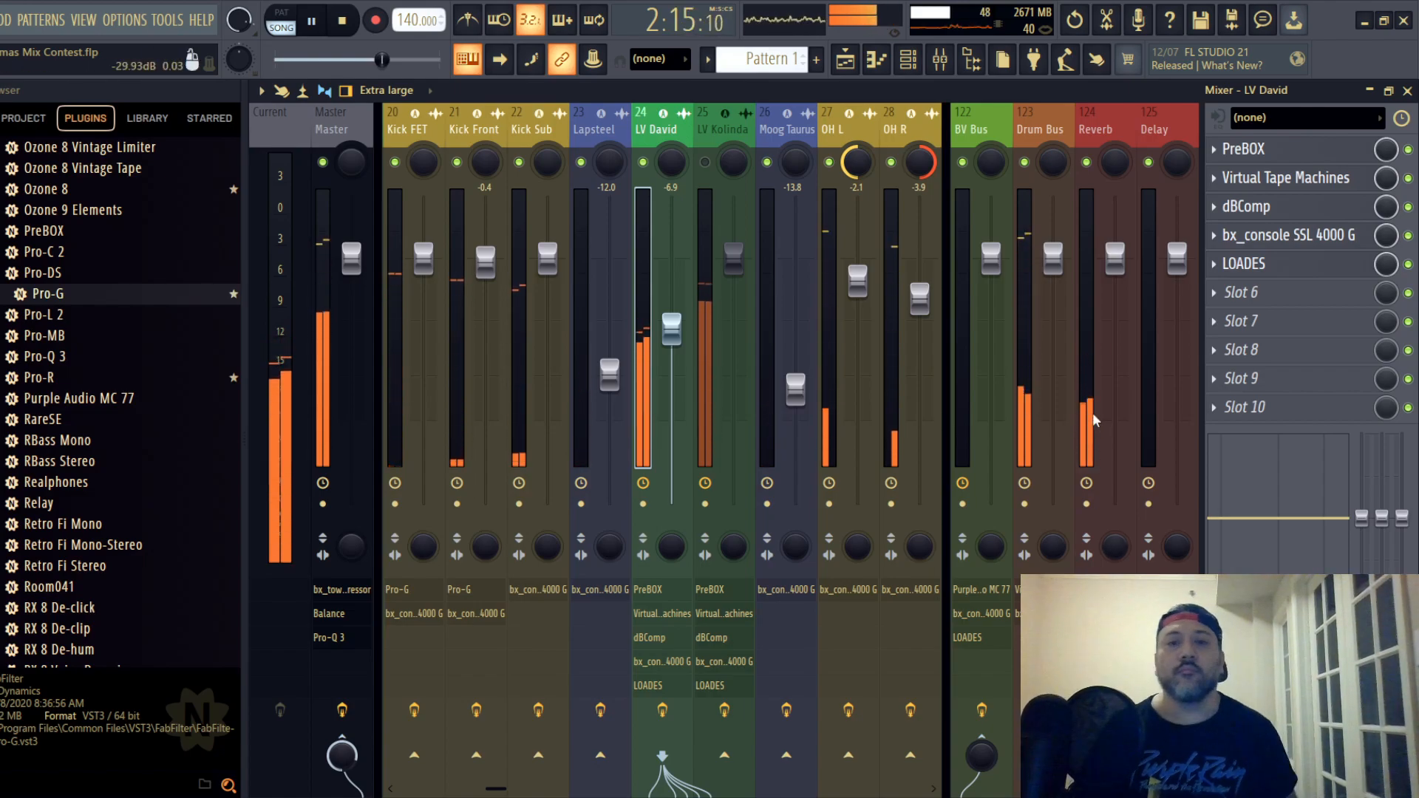
# - Check the Reverb bus, return to lead vocal track 24 and set its fader to -7.1 dB
pyautogui.click(1088, 121)
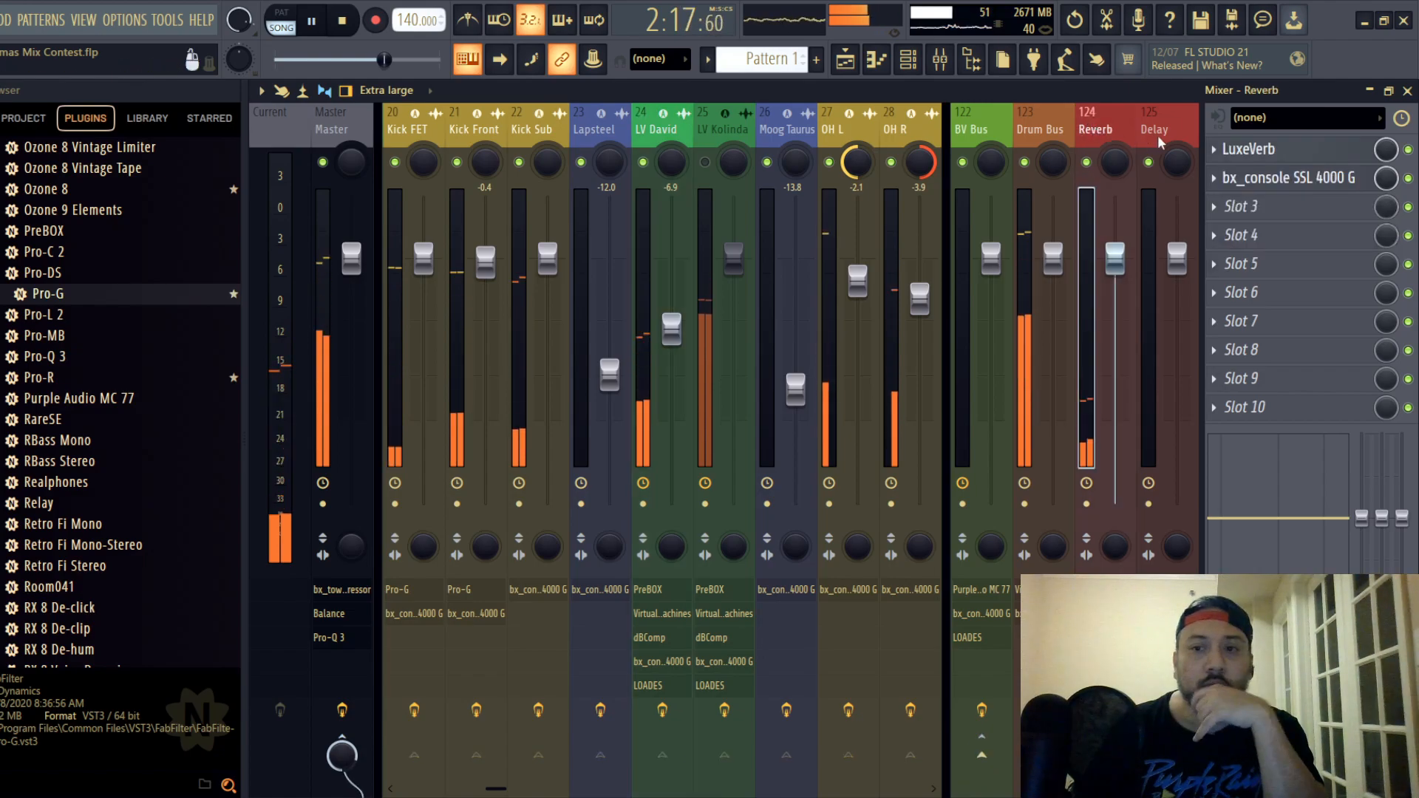
pyautogui.click(669, 136)
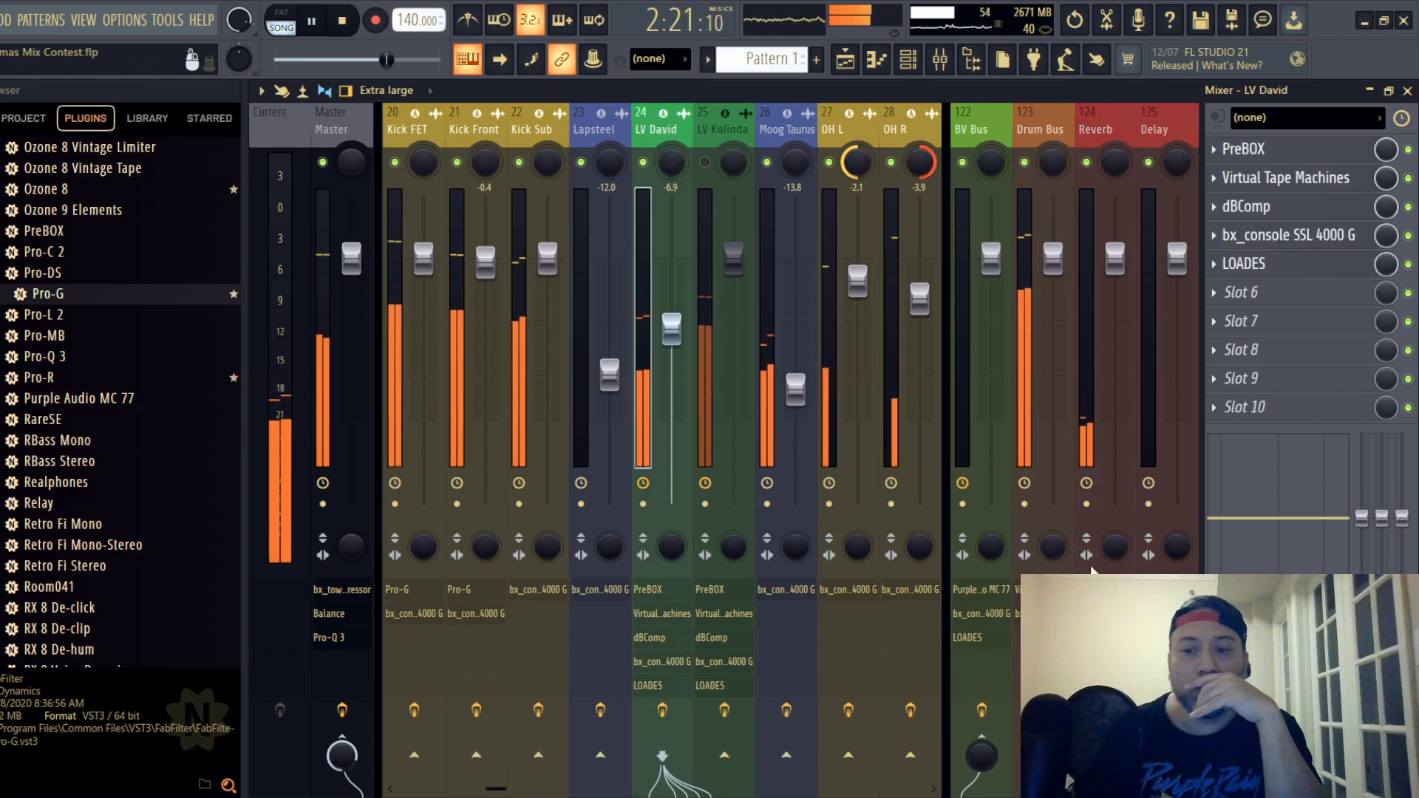
pyautogui.moveTo(671, 332); pyautogui.dragTo(671, 333)
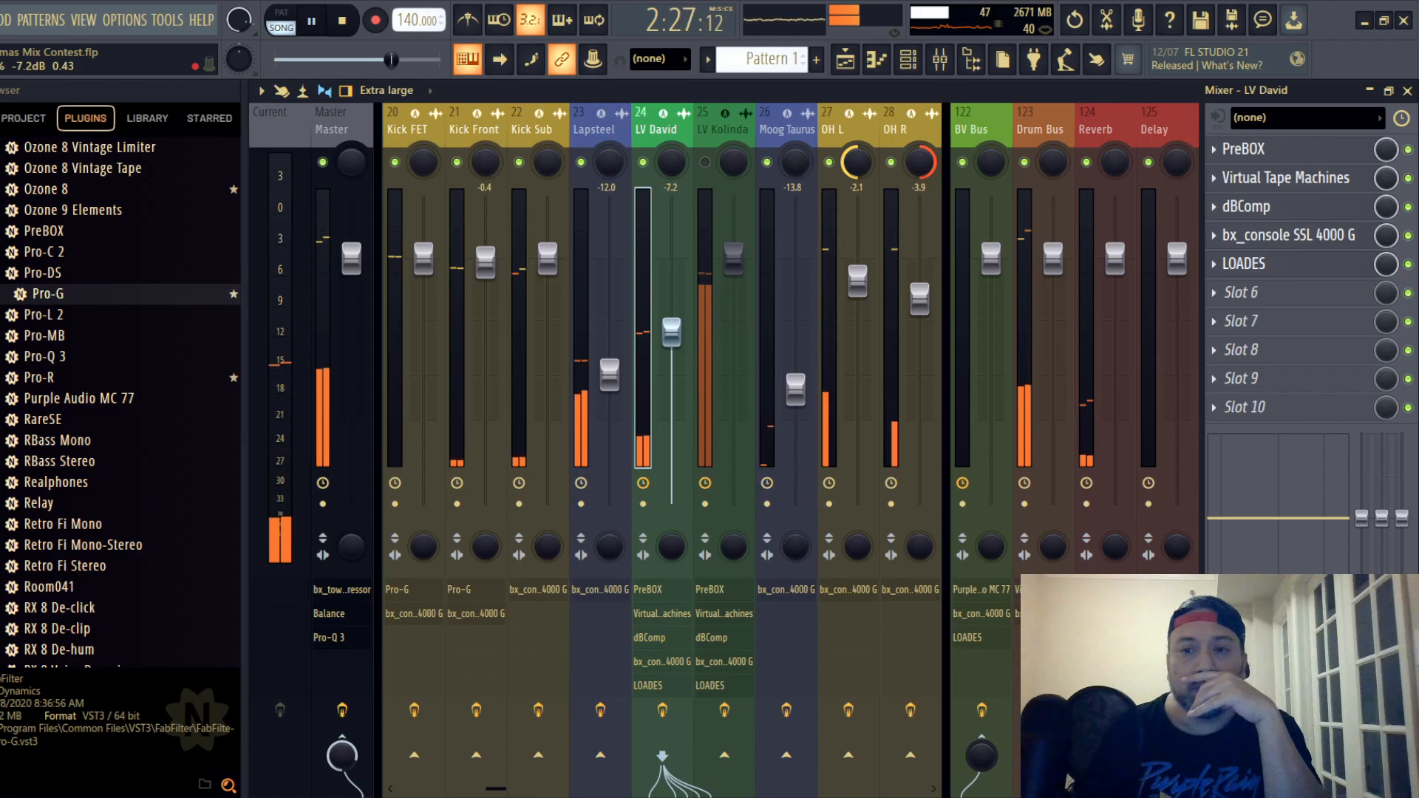
pyautogui.moveTo(671, 332); pyautogui.dragTo(671, 331)
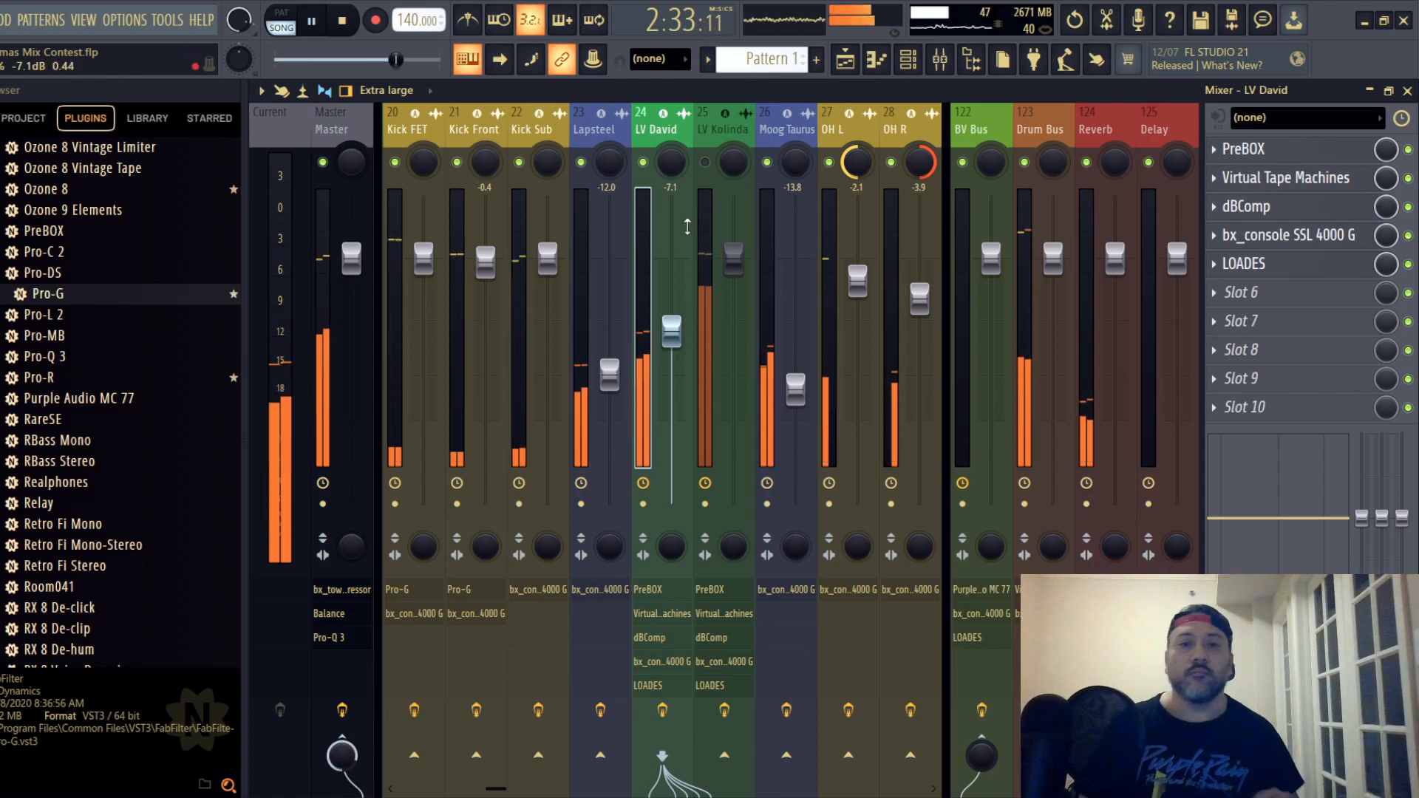
# - Unmute lead vocal track 25, set its fader to -8.1 dB and its PreBOX input to -10.9 dB
pyautogui.click(705, 162)
pyautogui.moveTo(733, 253); pyautogui.dragTo(733, 338)
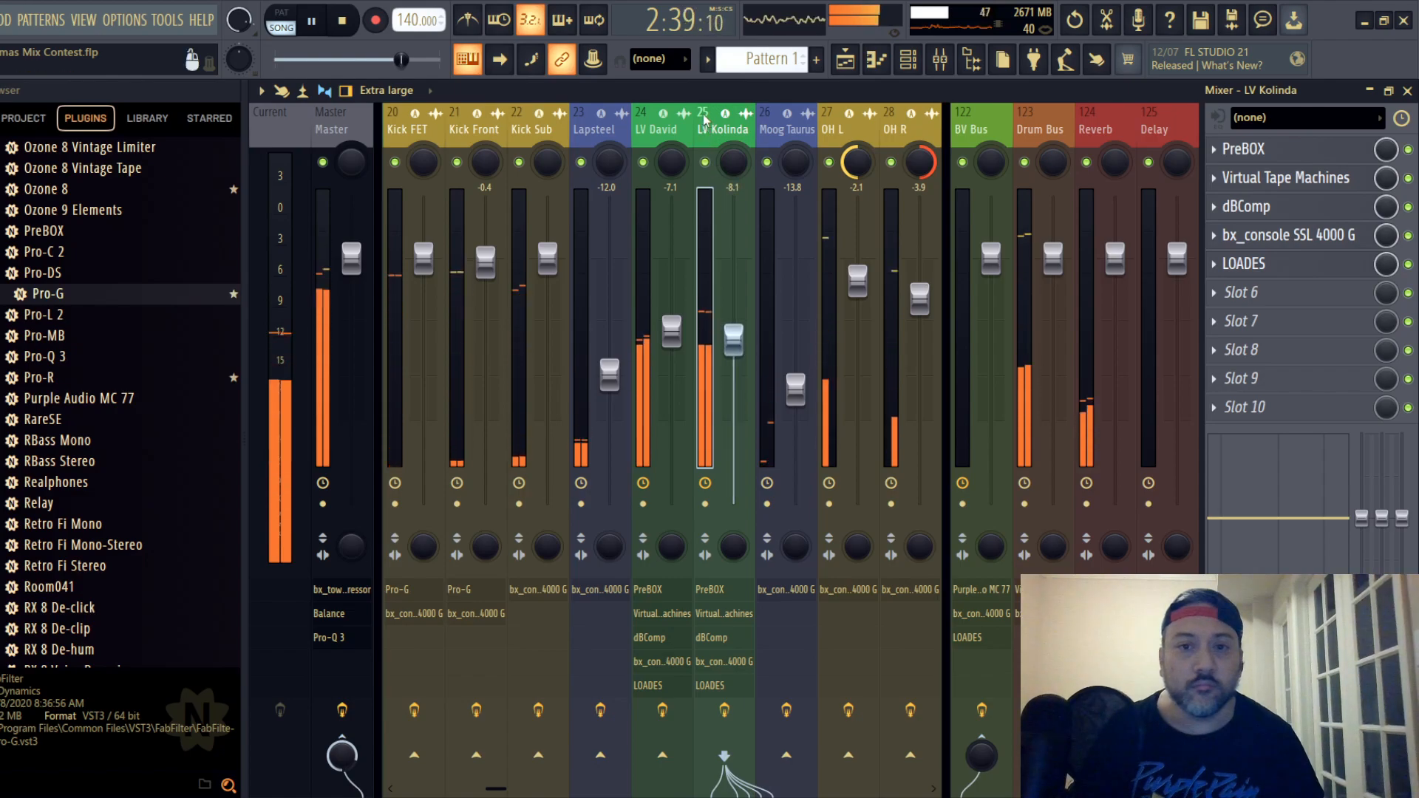
pyautogui.click(1249, 148)
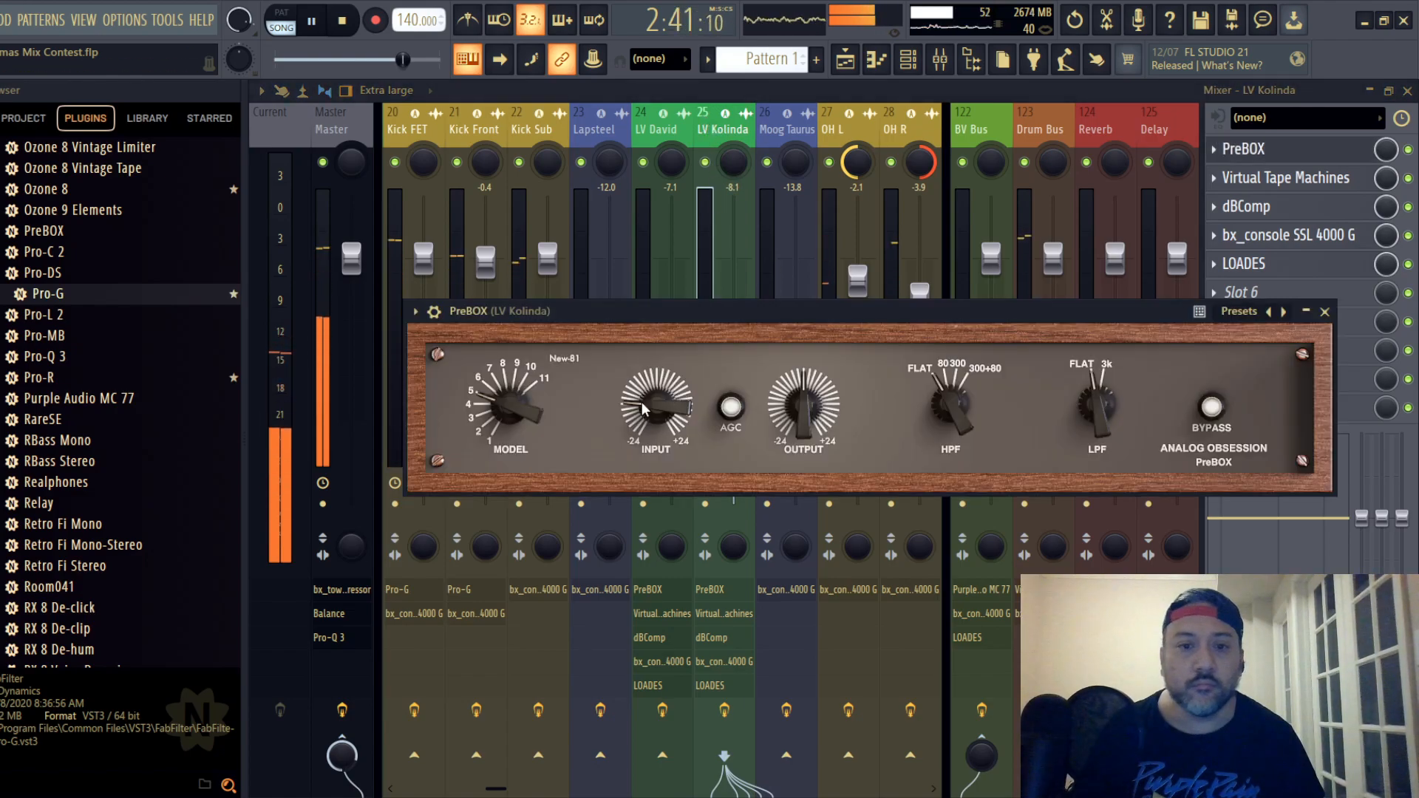
pyautogui.moveTo(653, 411); pyautogui.dragTo(662, 392)
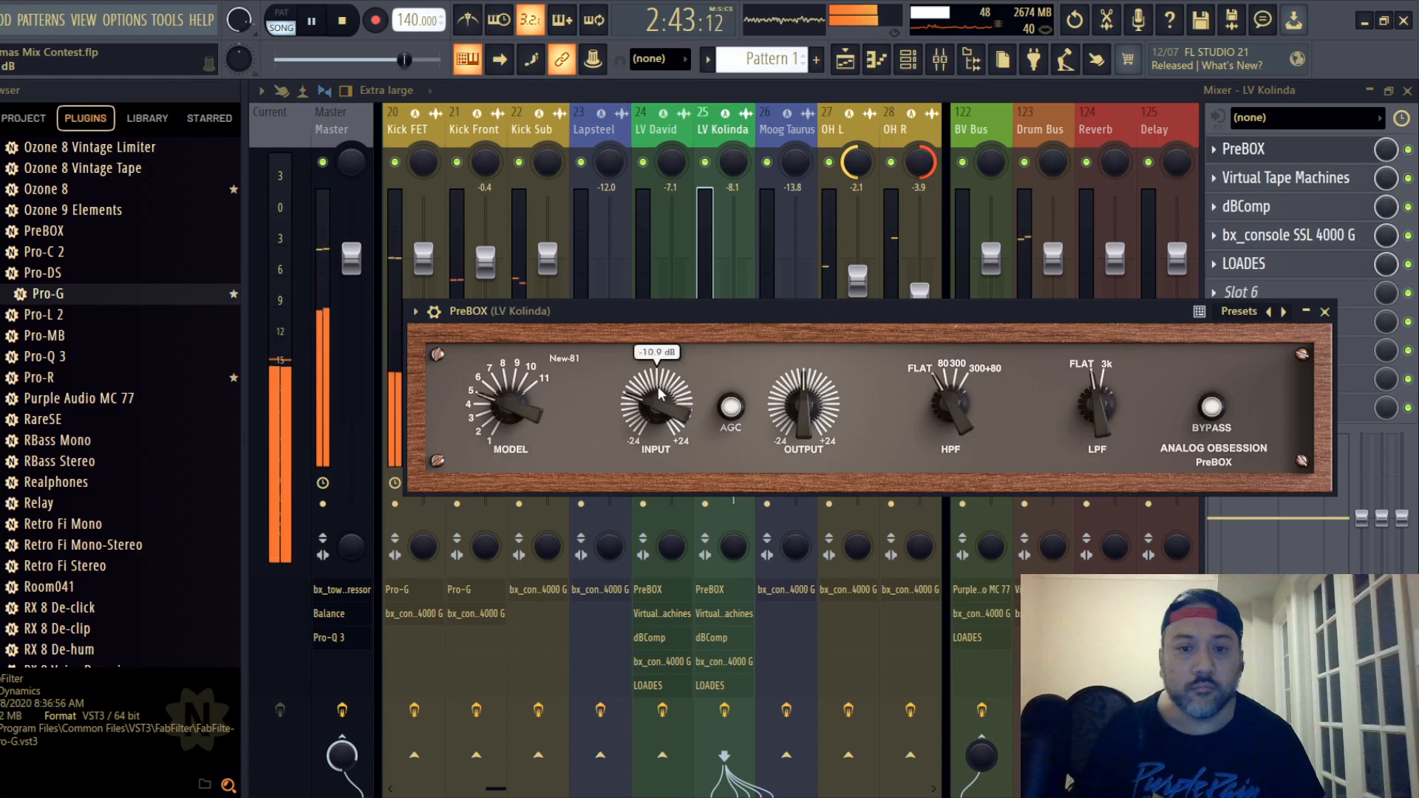
pyautogui.click(1324, 311)
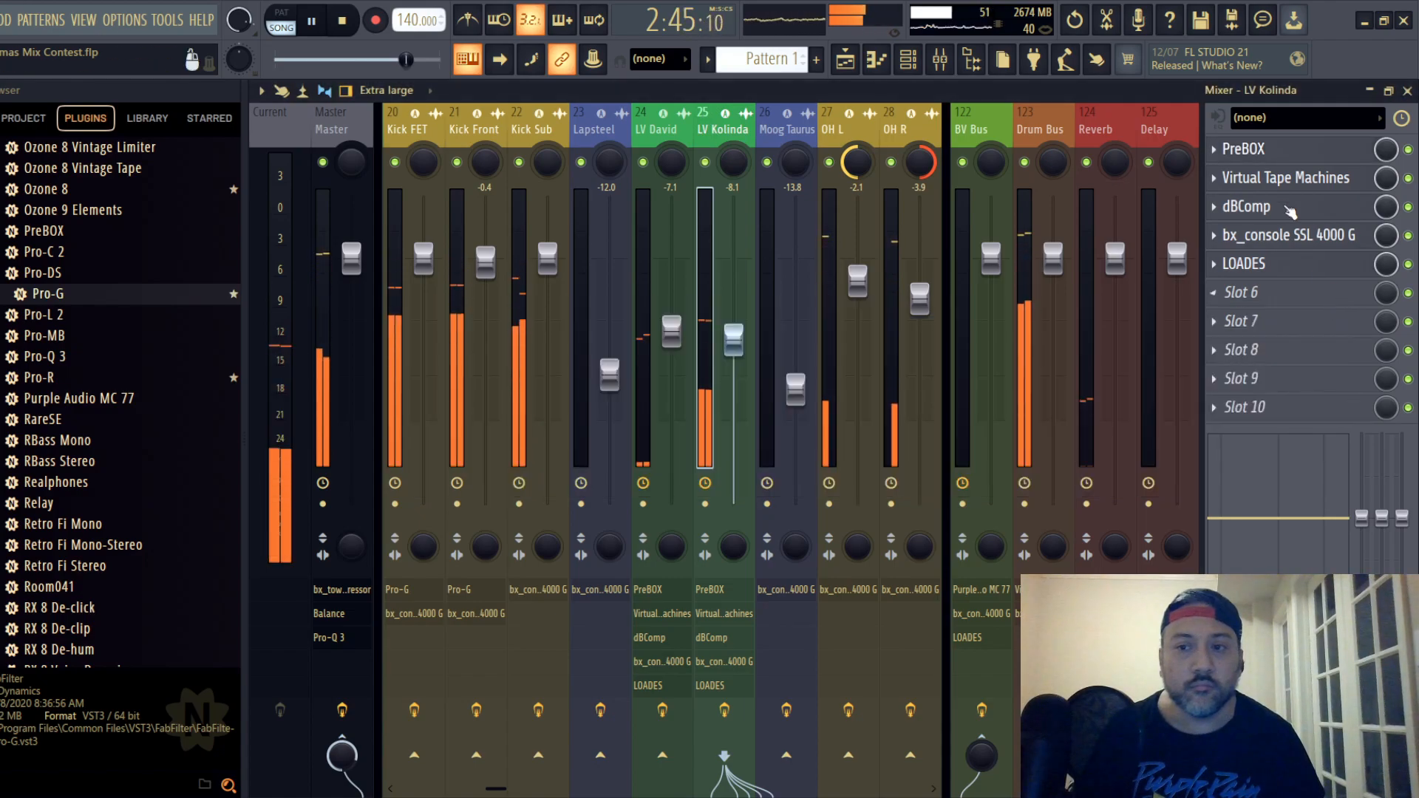
# - Try a Virtual Tape Machines input of -3.24 dB on lead vocal track 25
pyautogui.click(1286, 177)
pyautogui.moveTo(727, 425); pyautogui.dragTo(727, 415)
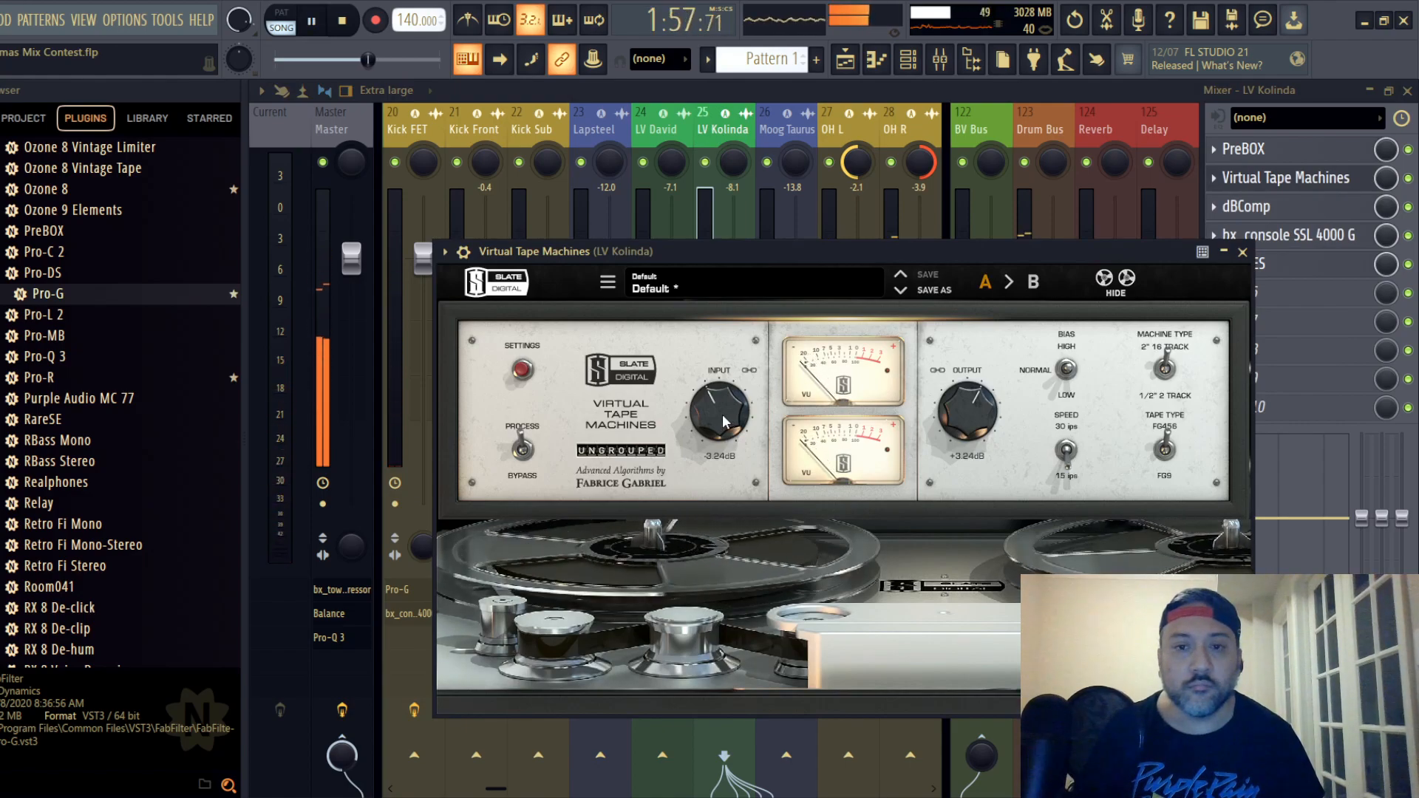
pyautogui.click(1242, 252)
# - Restart playback from about bar 72 in the Playlist and return to the mixer
pyautogui.click(1407, 91)
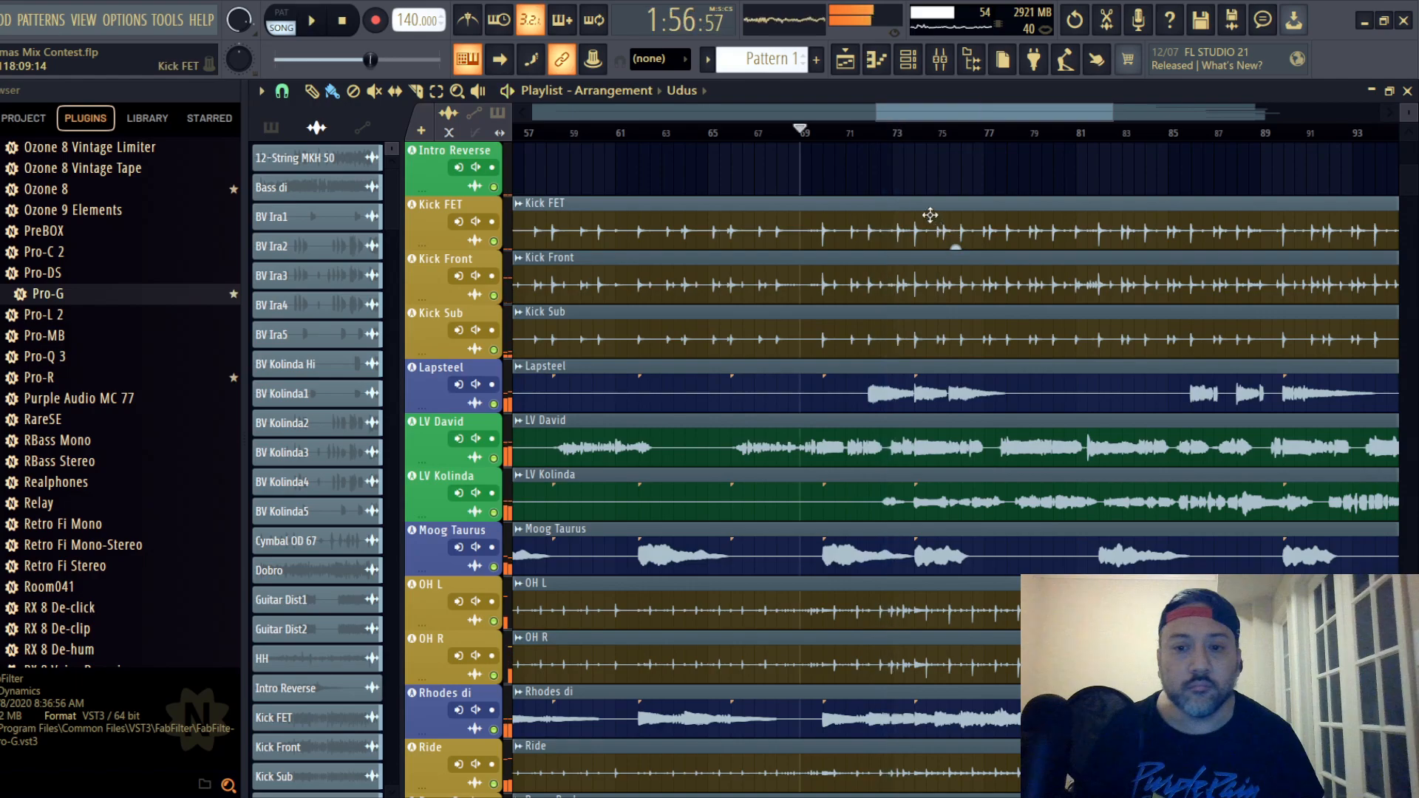
pyautogui.press('space')
pyautogui.click(879, 133)
pyautogui.press('space')
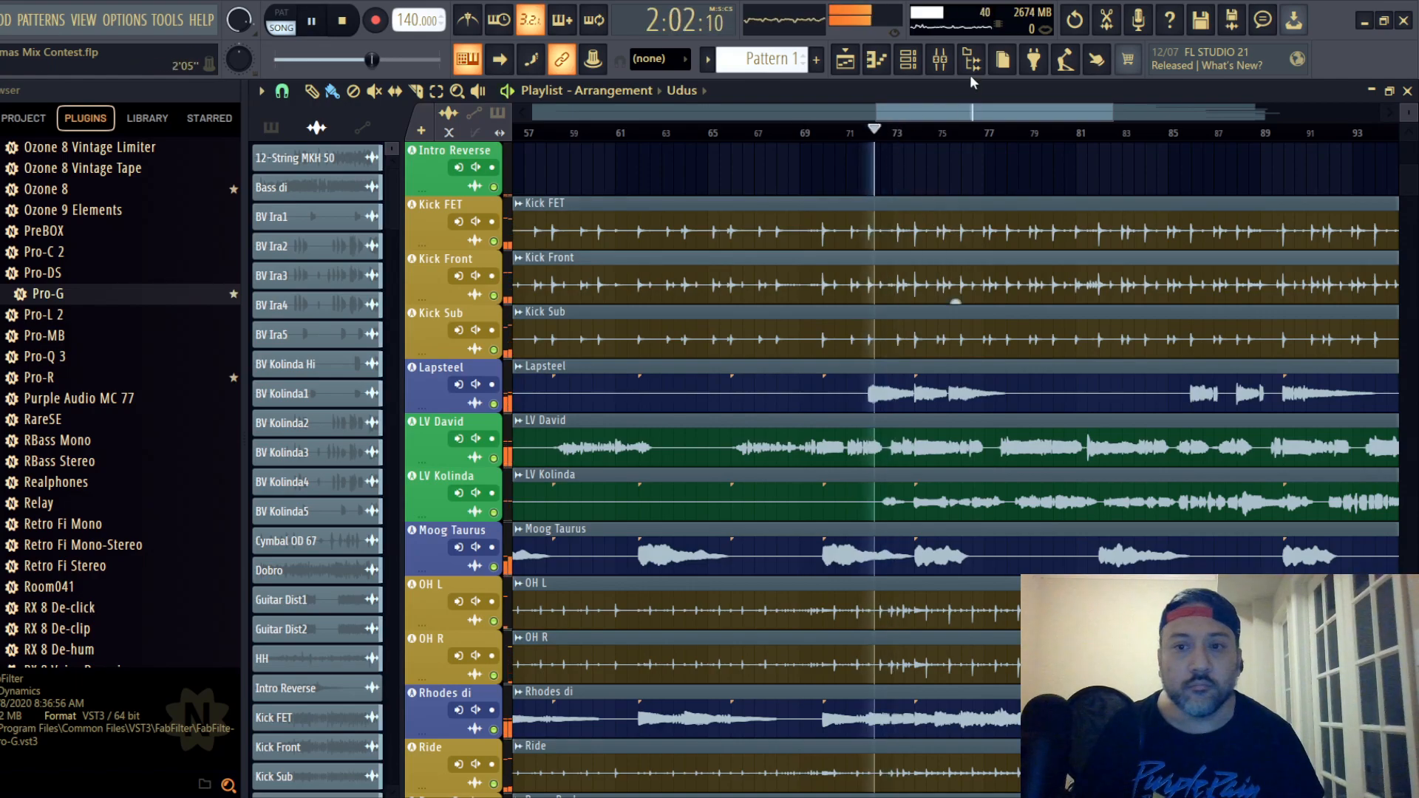
pyautogui.click(940, 59)
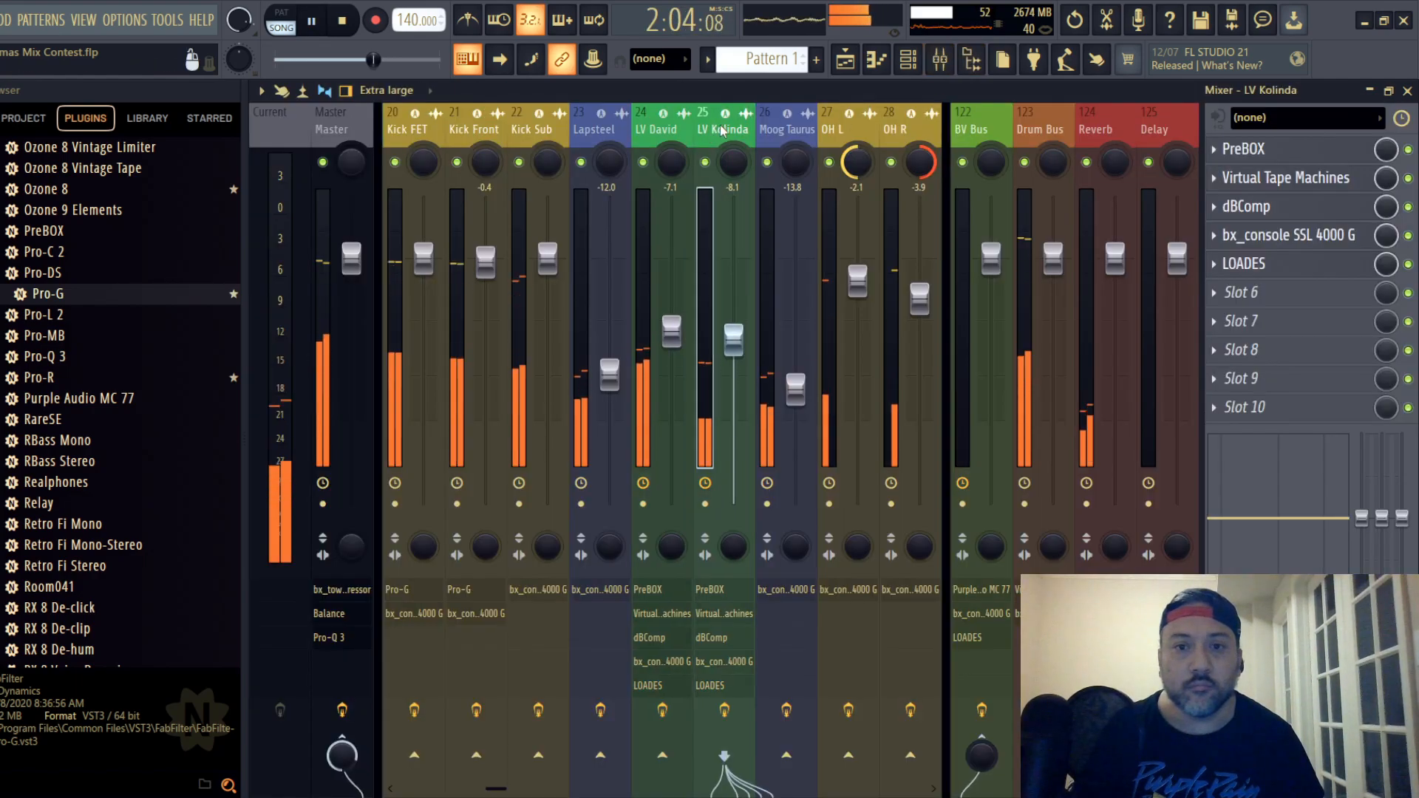
# - Reset lead vocal track 25's Virtual Tape Machines input to 0.00 dB and lower its dBComp threshold
pyautogui.click(1290, 178)
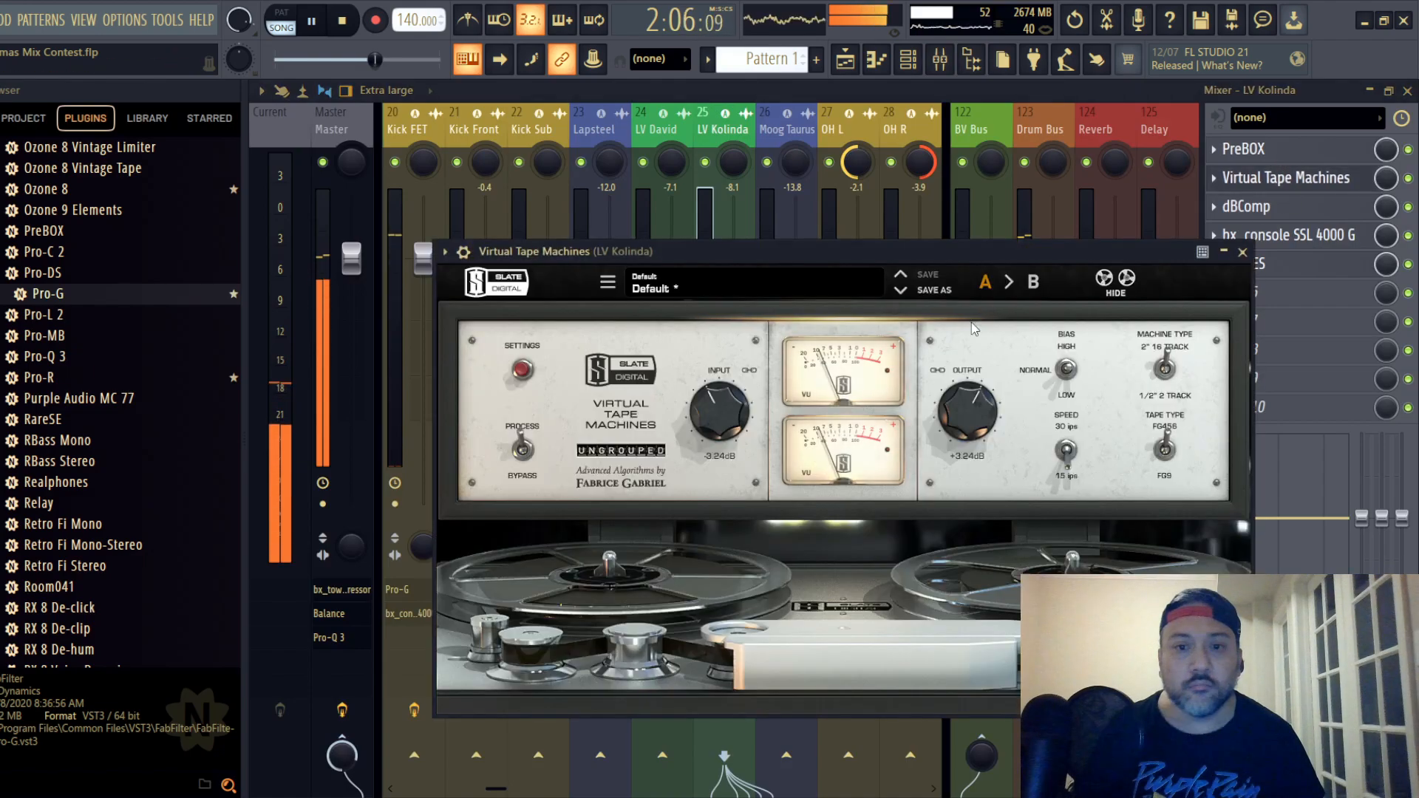
pyautogui.doubleClick(715, 410)
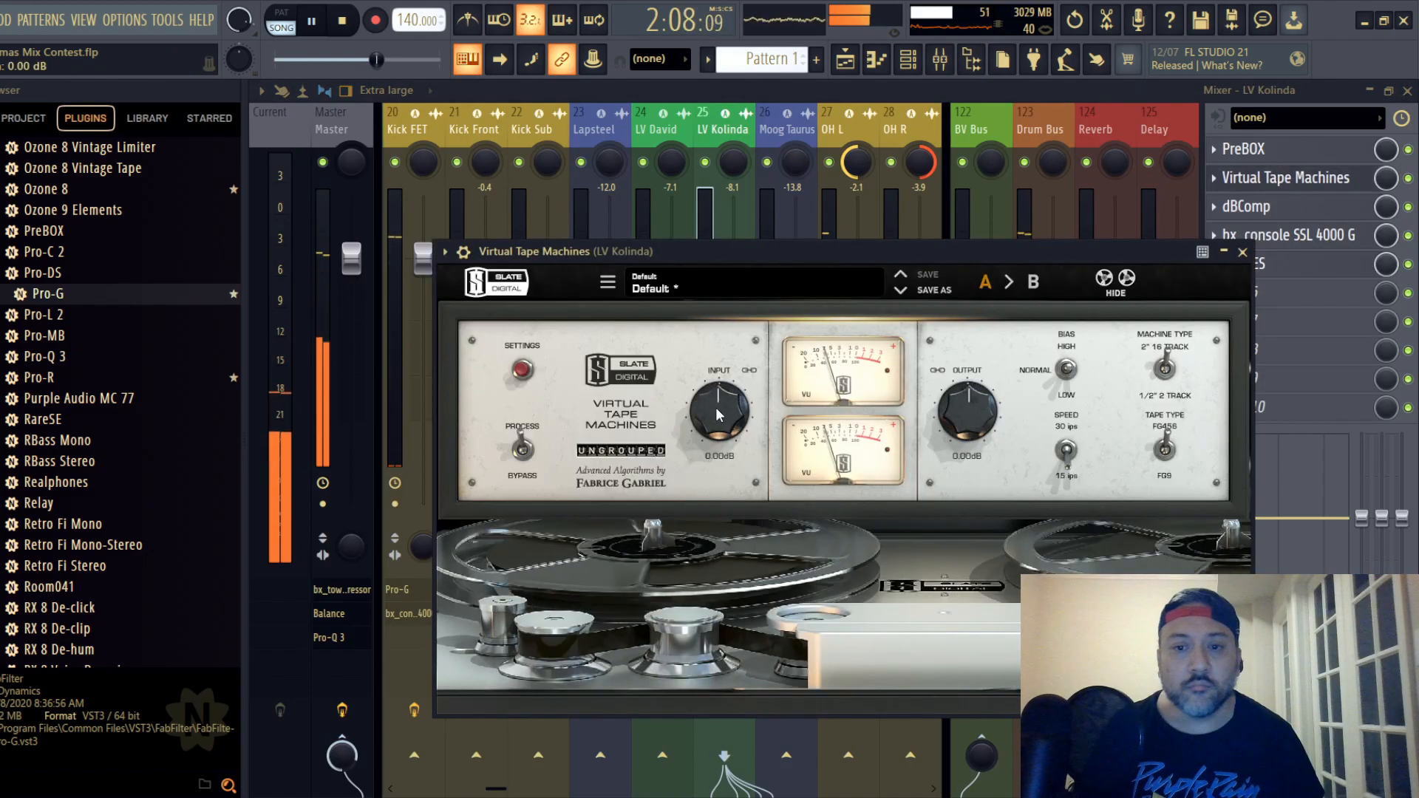
pyautogui.click(1242, 252)
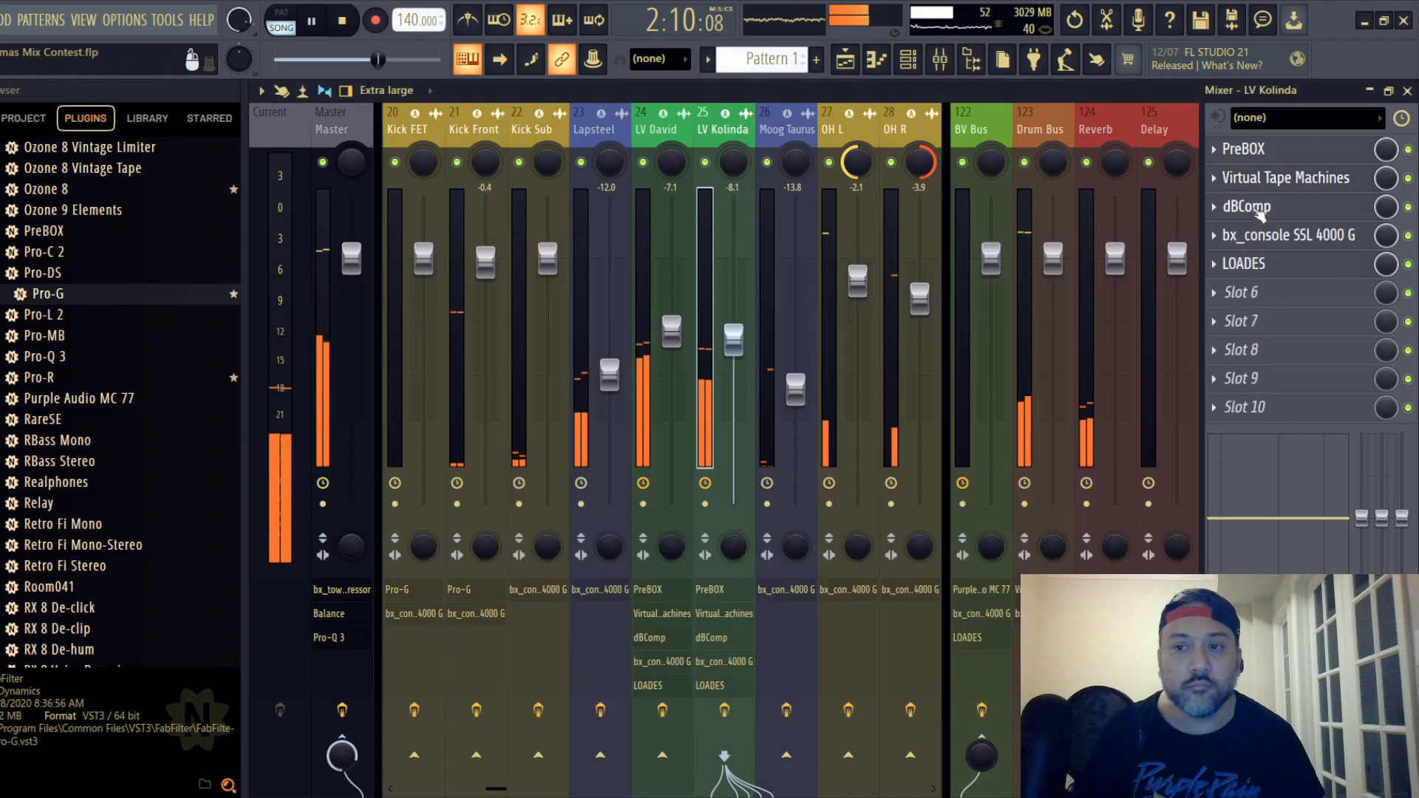
pyautogui.click(1249, 207)
pyautogui.moveTo(344, 238); pyautogui.dragTo(349, 342)
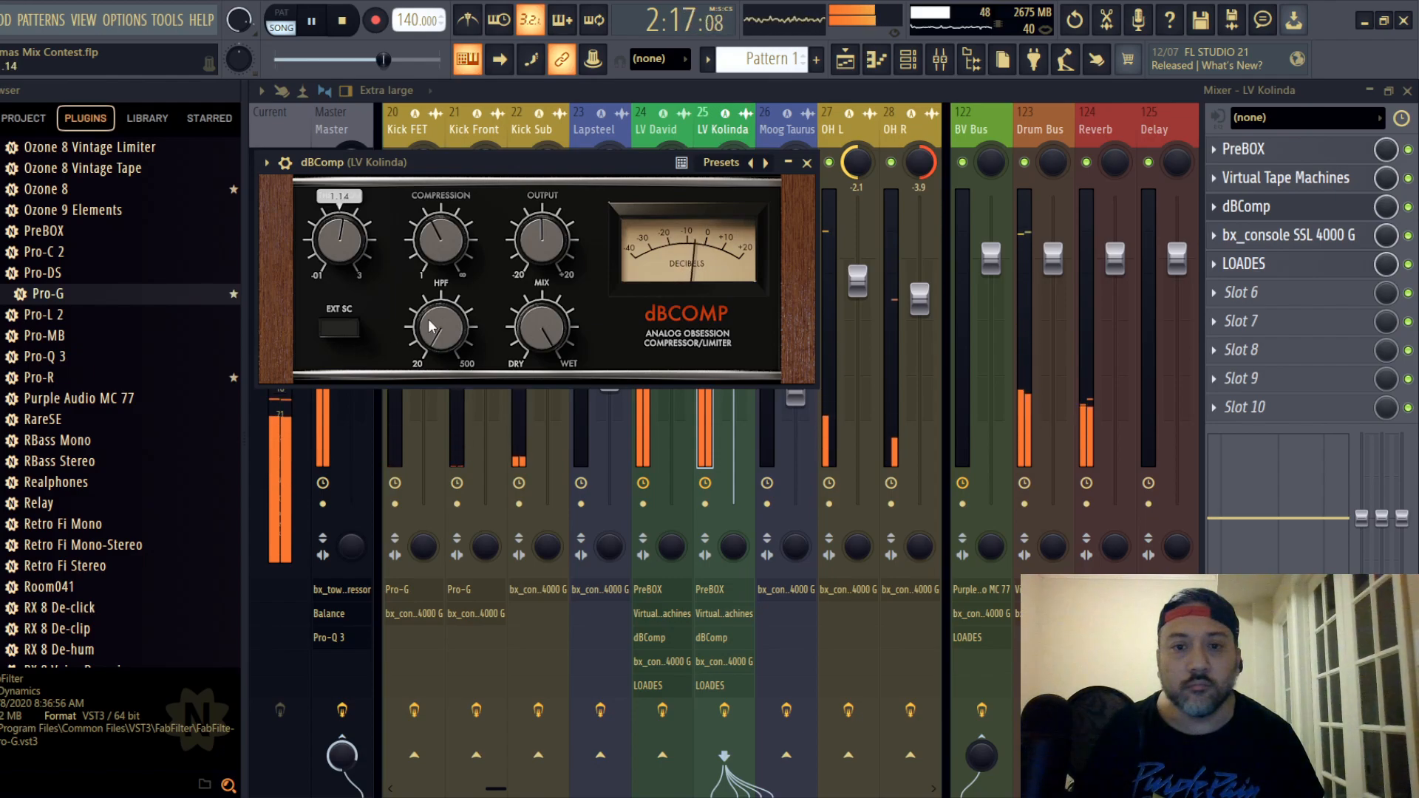
pyautogui.click(807, 163)
# - In lead vocal track 25's bx_console SSL 4000 G, adjust the compressor's ratio and threshold and place the EQ before dynamics
pyautogui.click(1289, 234)
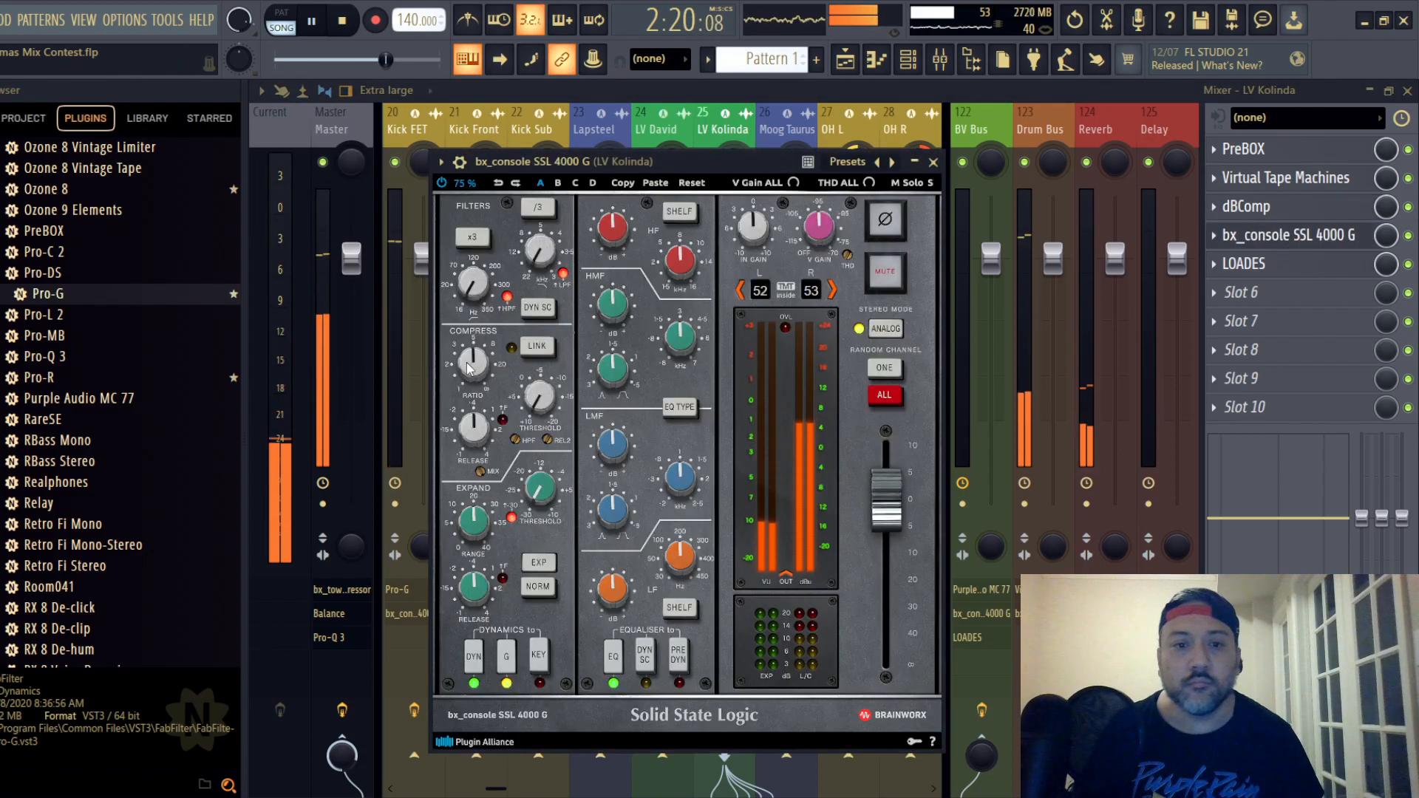
pyautogui.scroll(14, 545, 400)
pyautogui.scroll(1, 545, 400)
pyautogui.click(679, 658)
# - Cut the HF gain and set the LMF gain to about +1.3 dB in lead vocal track 25's bx_console SSL 4000 G
pyautogui.scroll(-2, 611, 232)
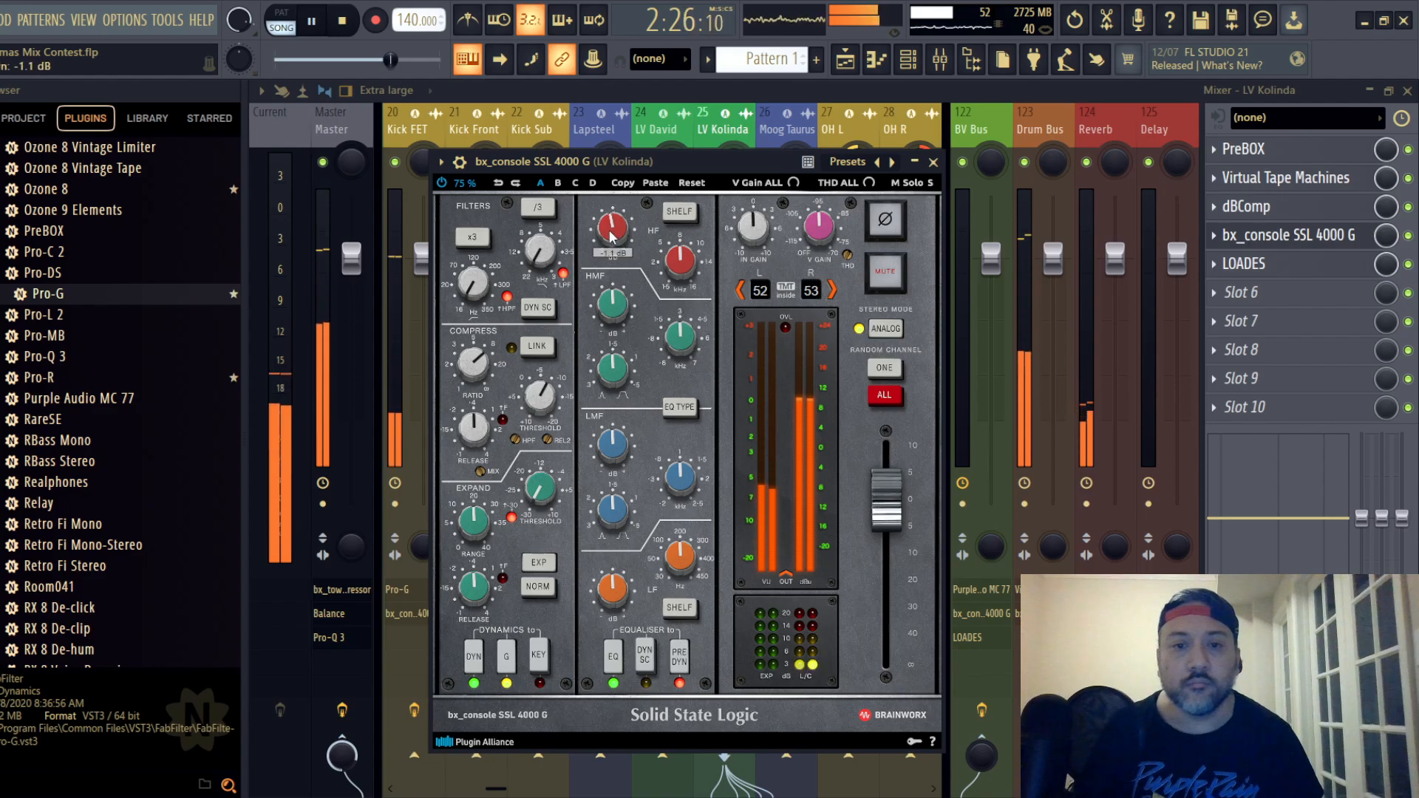
pyautogui.scroll(-2, 611, 232)
pyautogui.scroll(-3, 616, 593)
pyautogui.scroll(2, 614, 447)
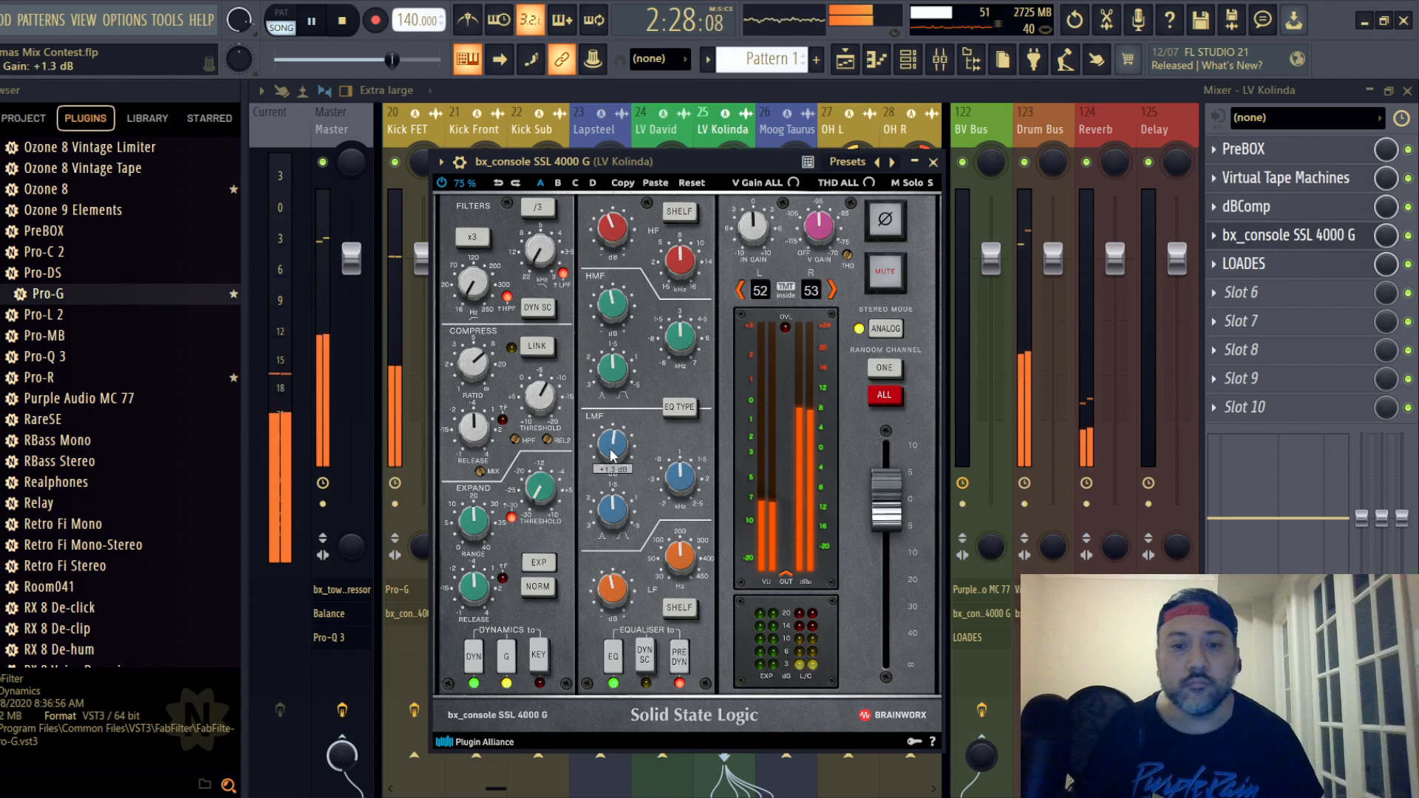
# - Raise the high-pass filter above 180 Hz in lead vocal track 25's bx_console SSL 4000 G and close the plugin
pyautogui.scroll(3, 478, 278)
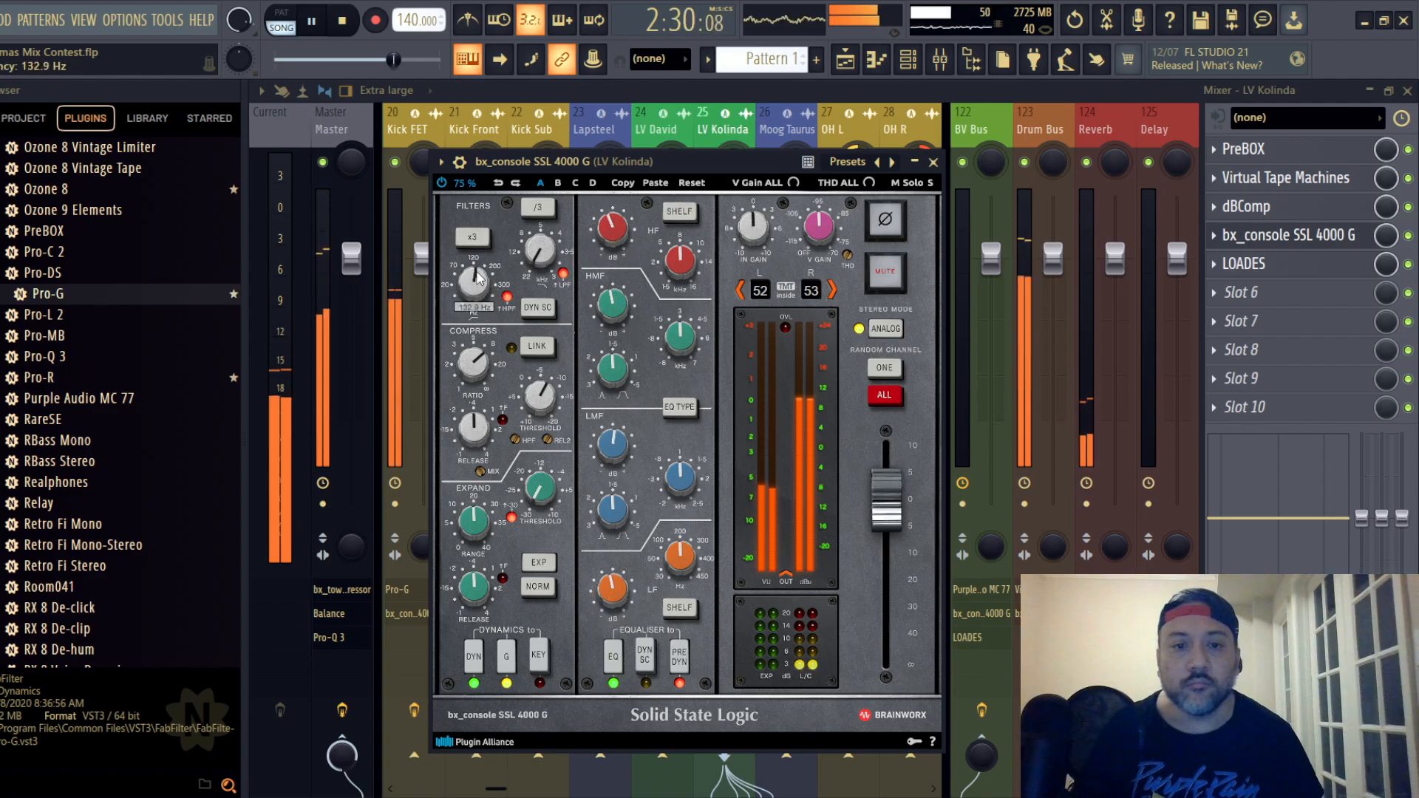
pyautogui.scroll(2, 478, 278)
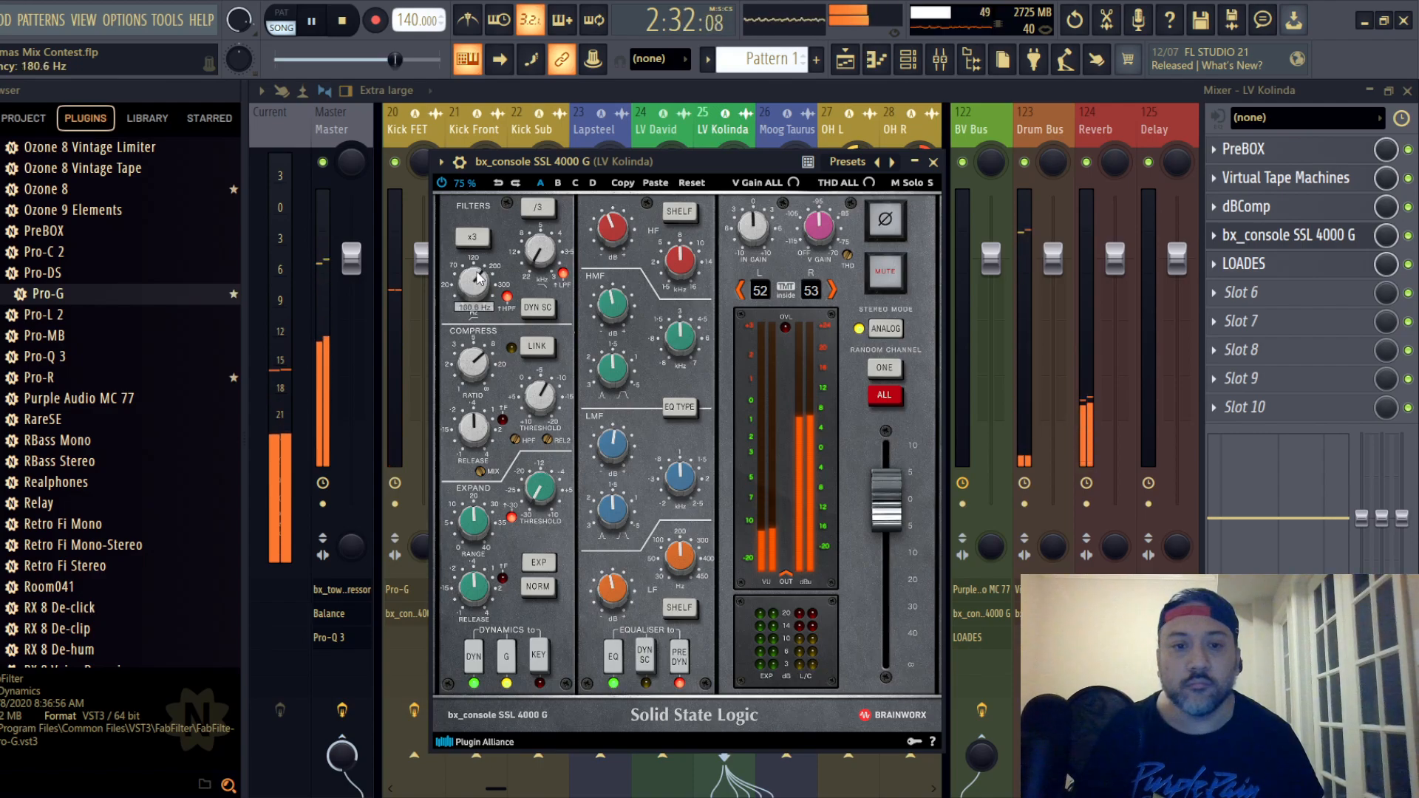
pyautogui.scroll(1, 478, 278)
pyautogui.click(934, 162)
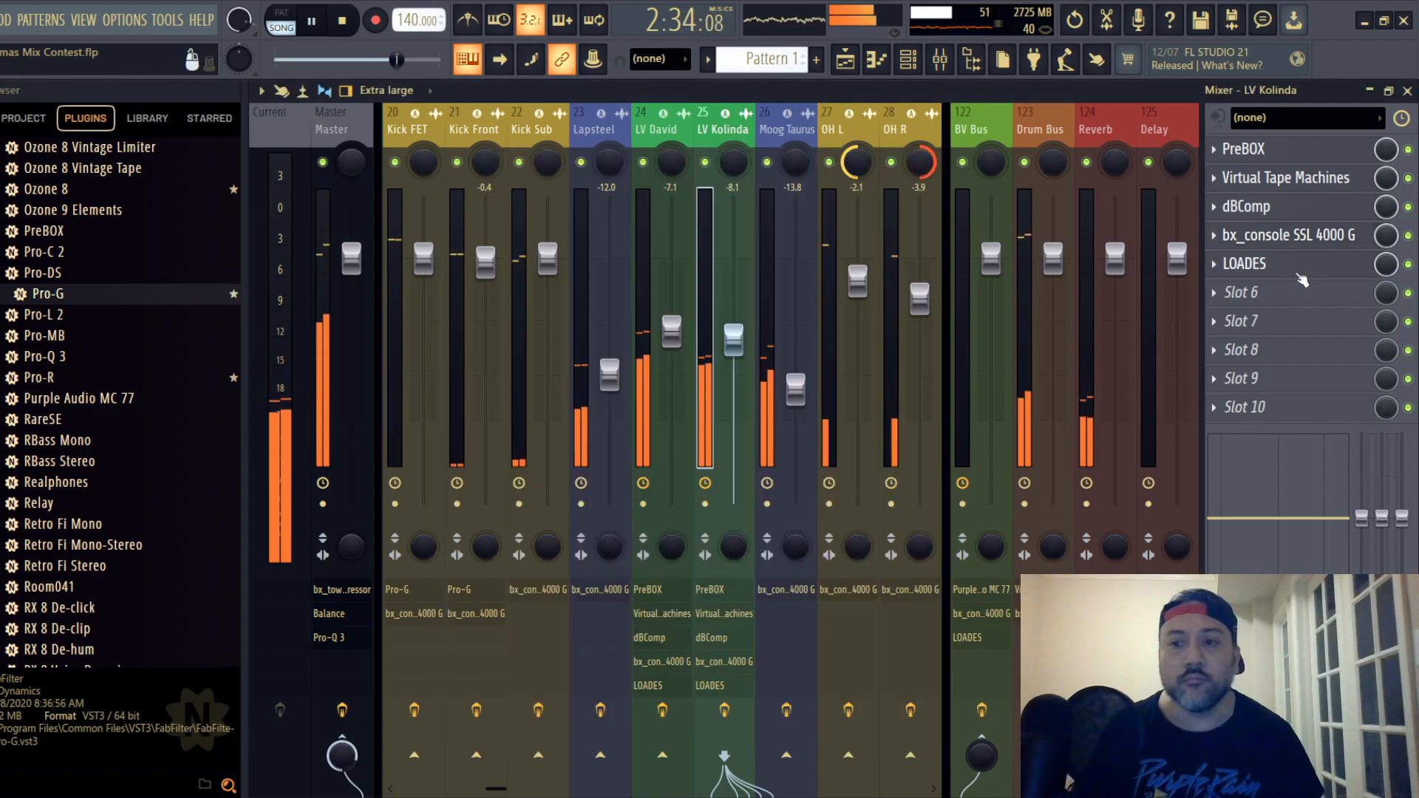
# - Restart playback and set the LOADES de-esser threshold on lead vocal track 25 to -13 dB
pyautogui.click(1243, 263)
pyautogui.moveTo(584, 484)
pyautogui.press('space')
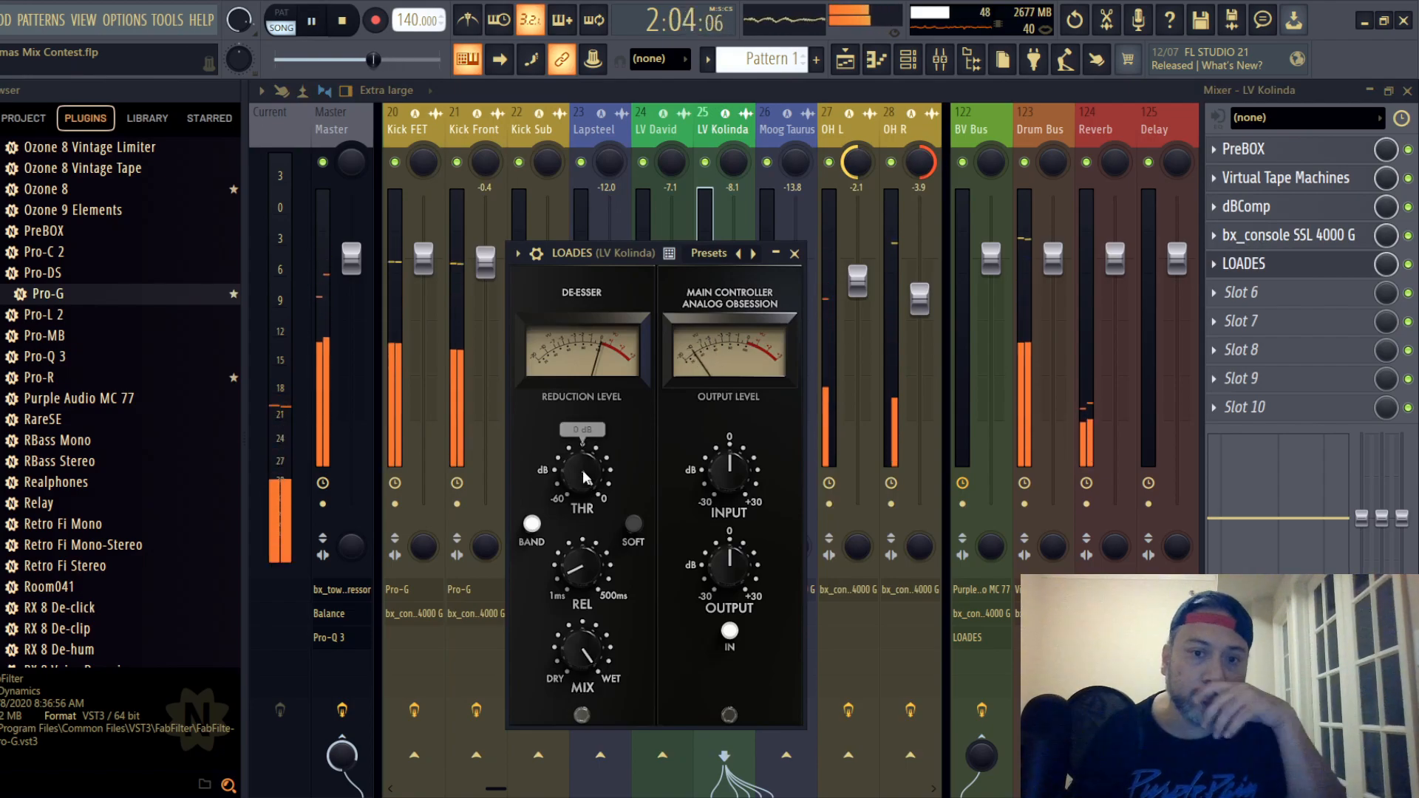
pyautogui.moveTo(582, 470); pyautogui.dragTo(585, 521)
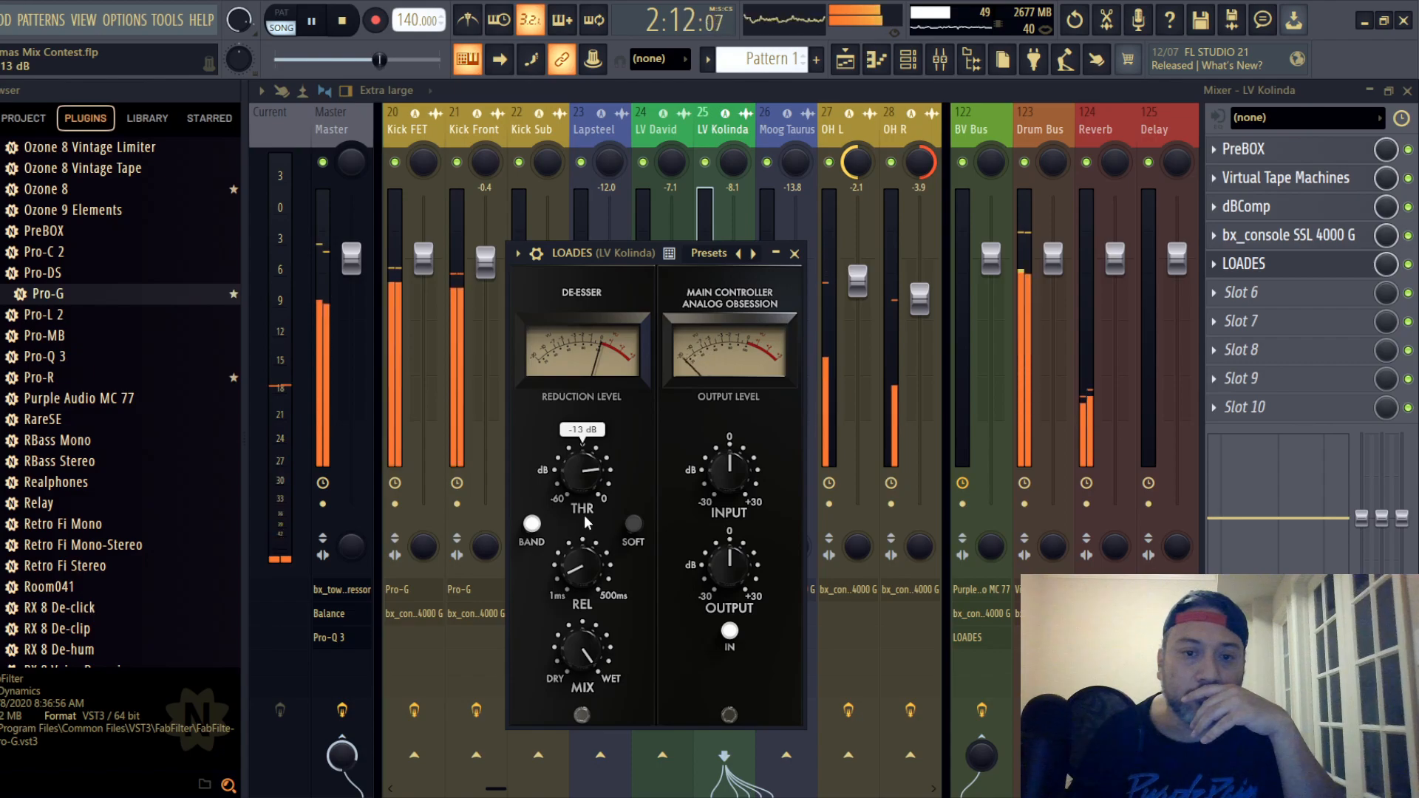
pyautogui.click(795, 254)
# - Lower lead vocal track 25's fader to -9.5 dB and save the project
pyautogui.moveTo(733, 348); pyautogui.dragTo(733, 353)
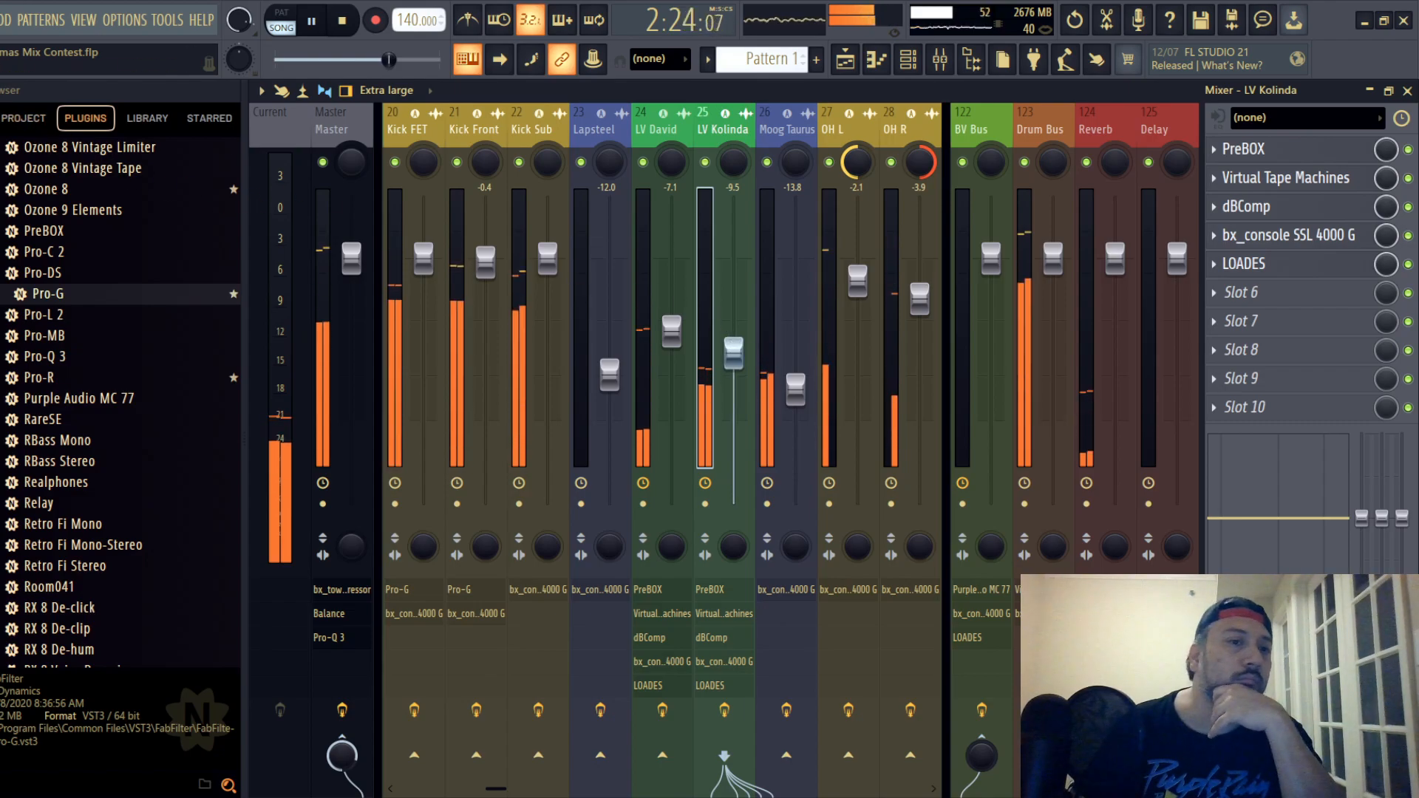
pyautogui.click(1, 20)
pyautogui.click(1, 102)
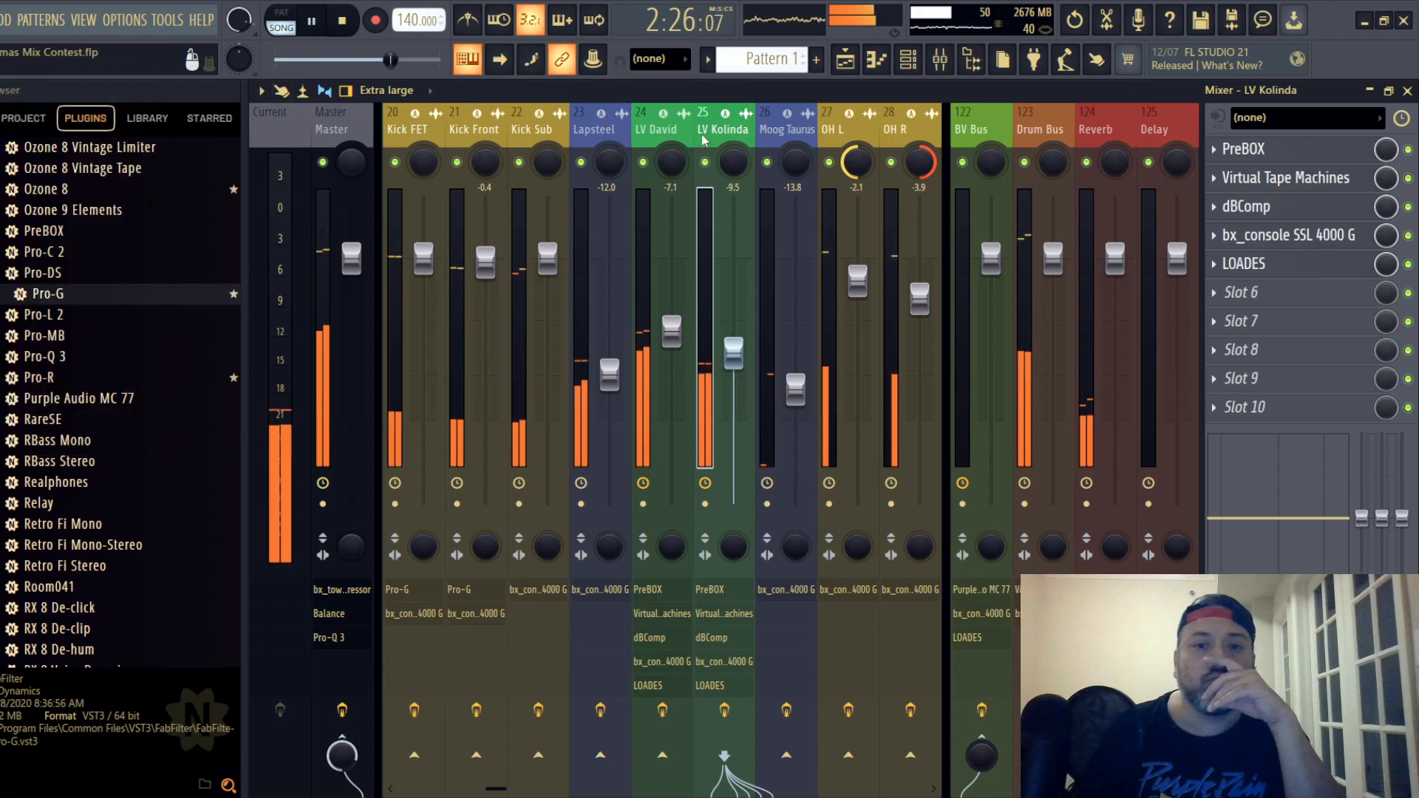
# - Play the song from the start, unmute Intro Reverse track 19 and set its fader to -4.4 dB
pyautogui.click(591, 129)
pyautogui.scroll(6, 591, 129)
pyautogui.scroll(-1, 591, 129)
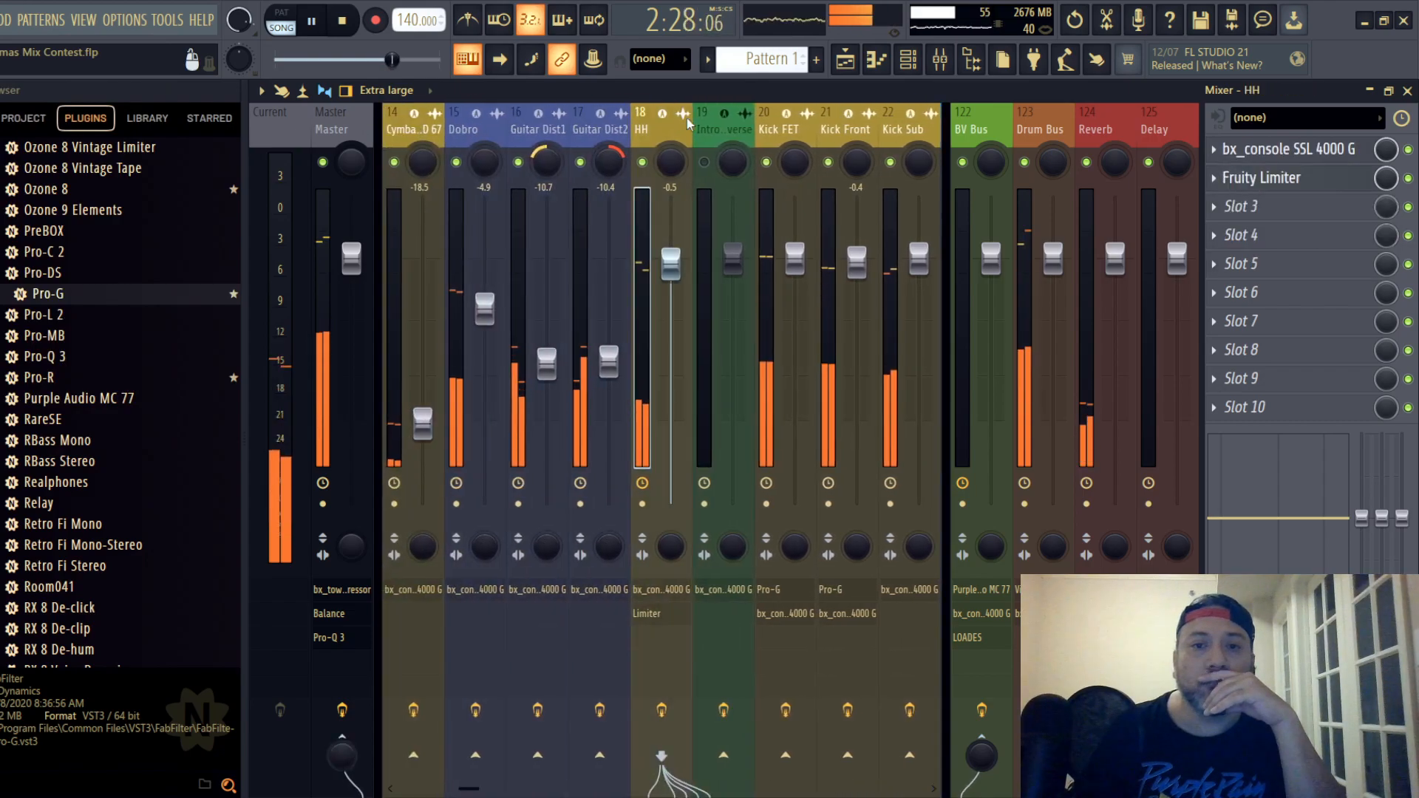
pyautogui.scroll(9, 334, 124)
pyautogui.scroll(8, 335, 125)
pyautogui.scroll(-20, 507, 127)
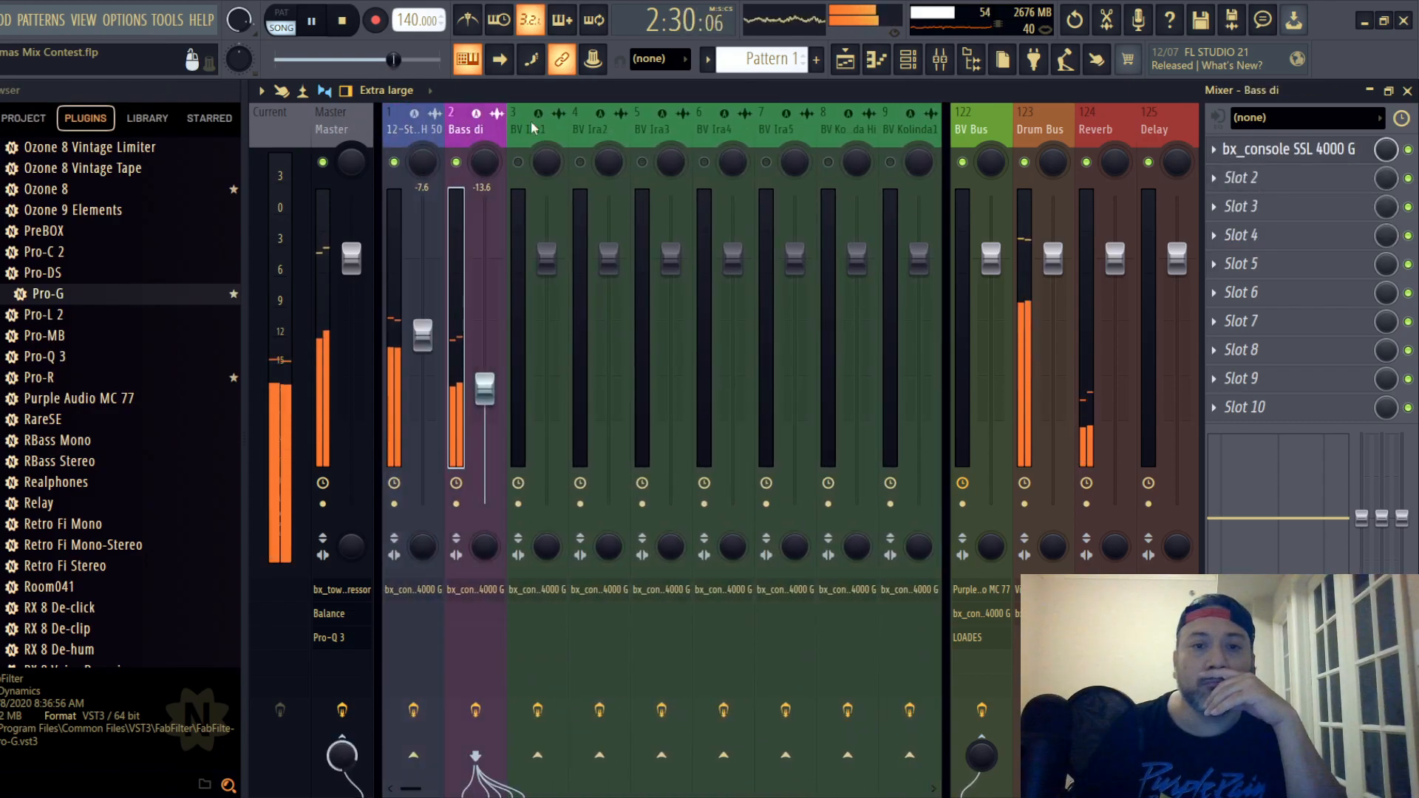
pyautogui.scroll(12, 878, 130)
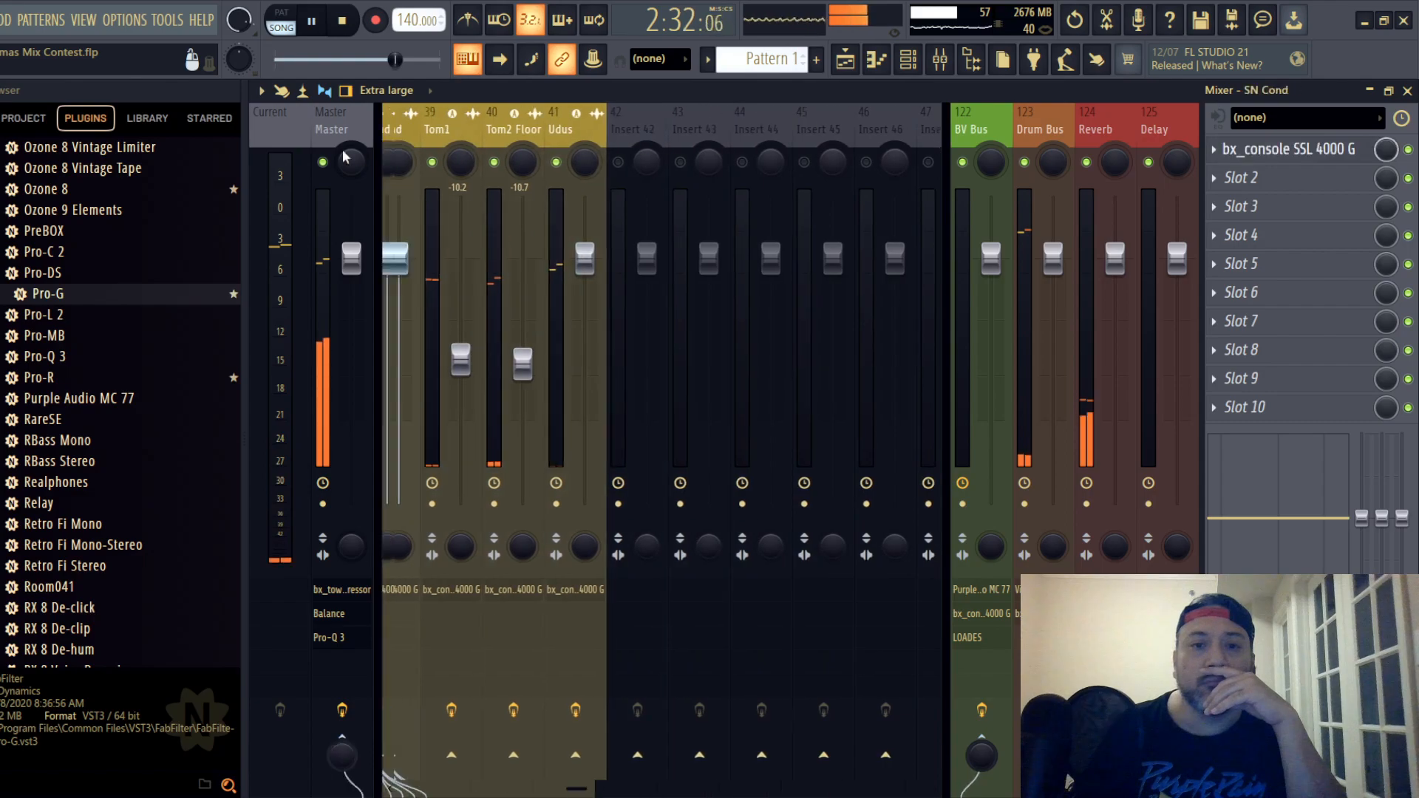
pyautogui.scroll(-1, 815, 133)
pyautogui.scroll(5, 816, 133)
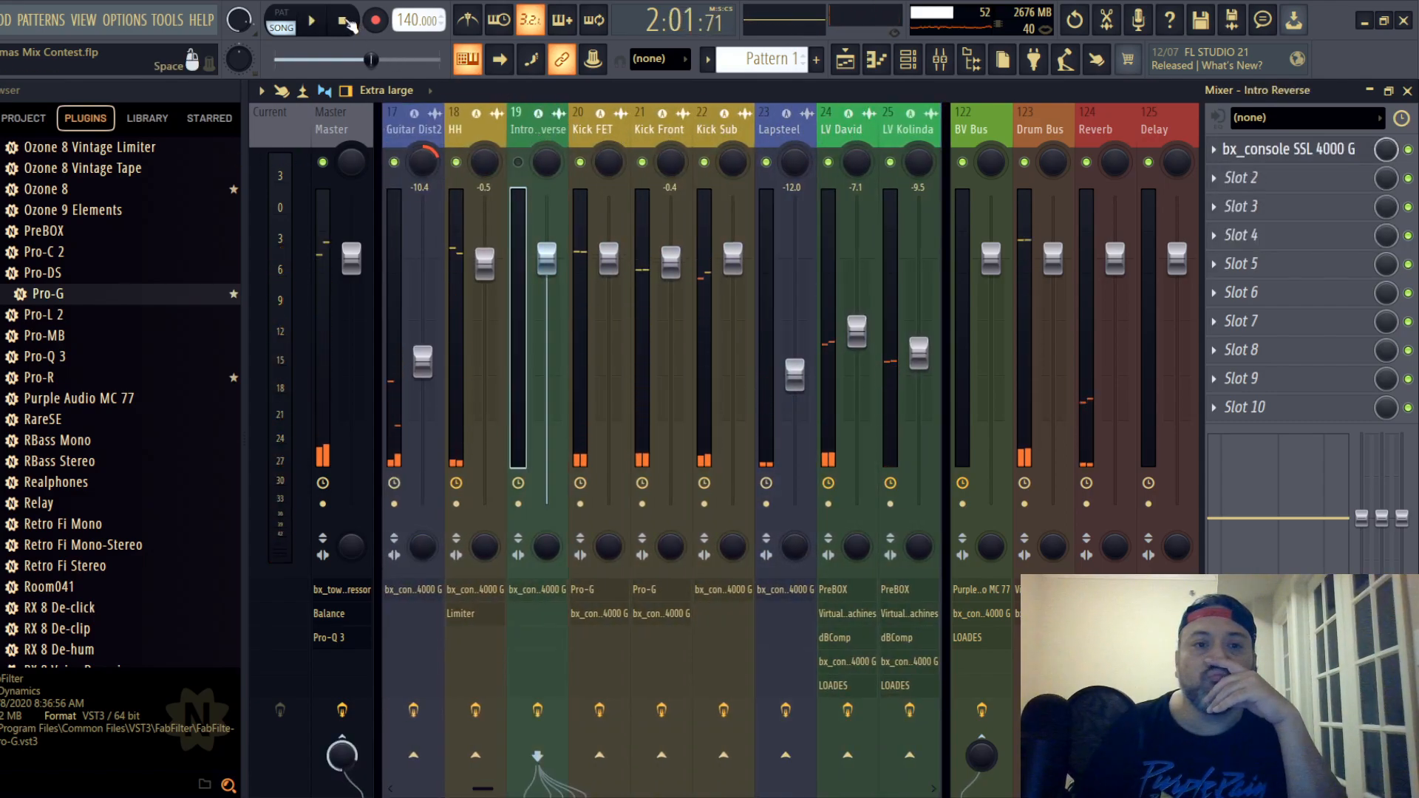
pyautogui.click(311, 31)
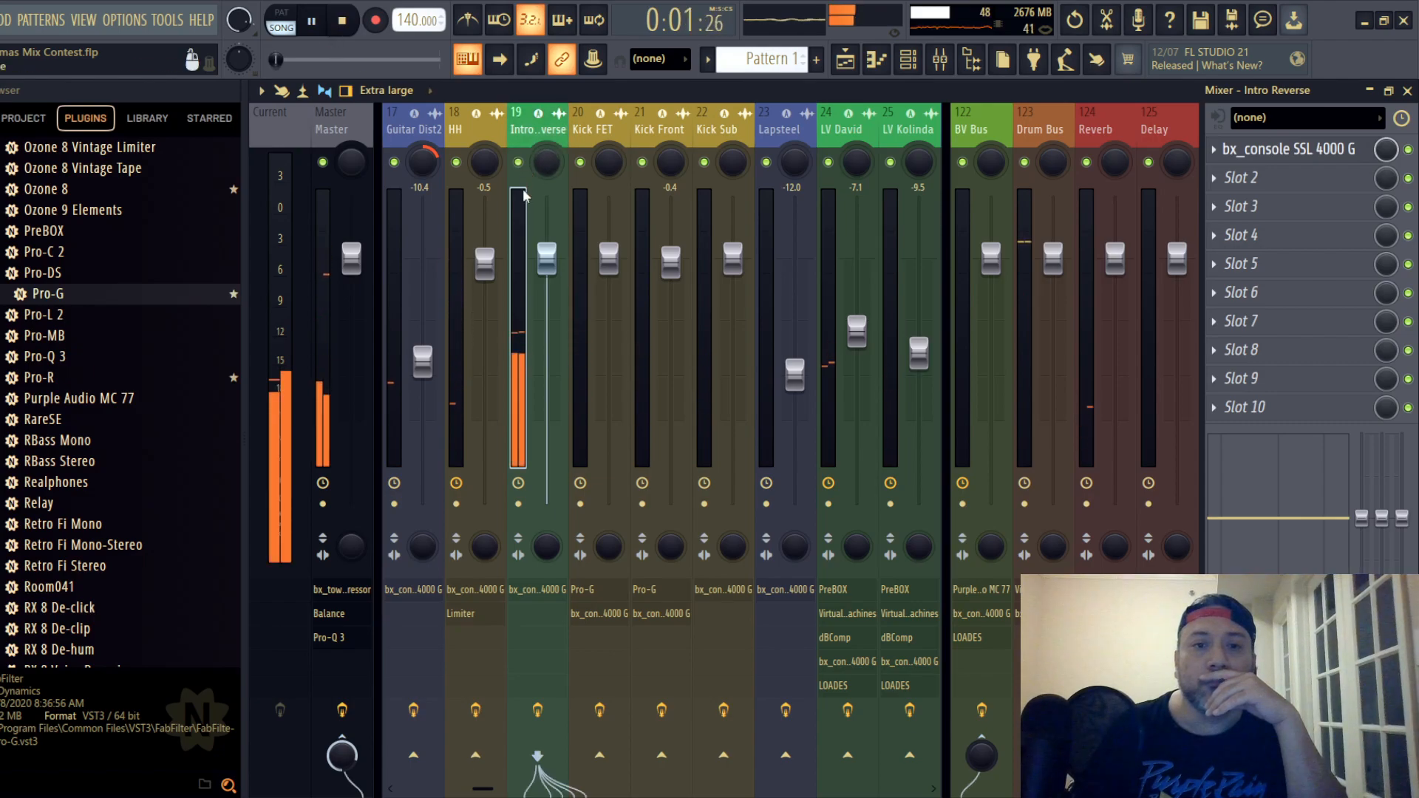
pyautogui.moveTo(547, 260); pyautogui.dragTo(546, 304)
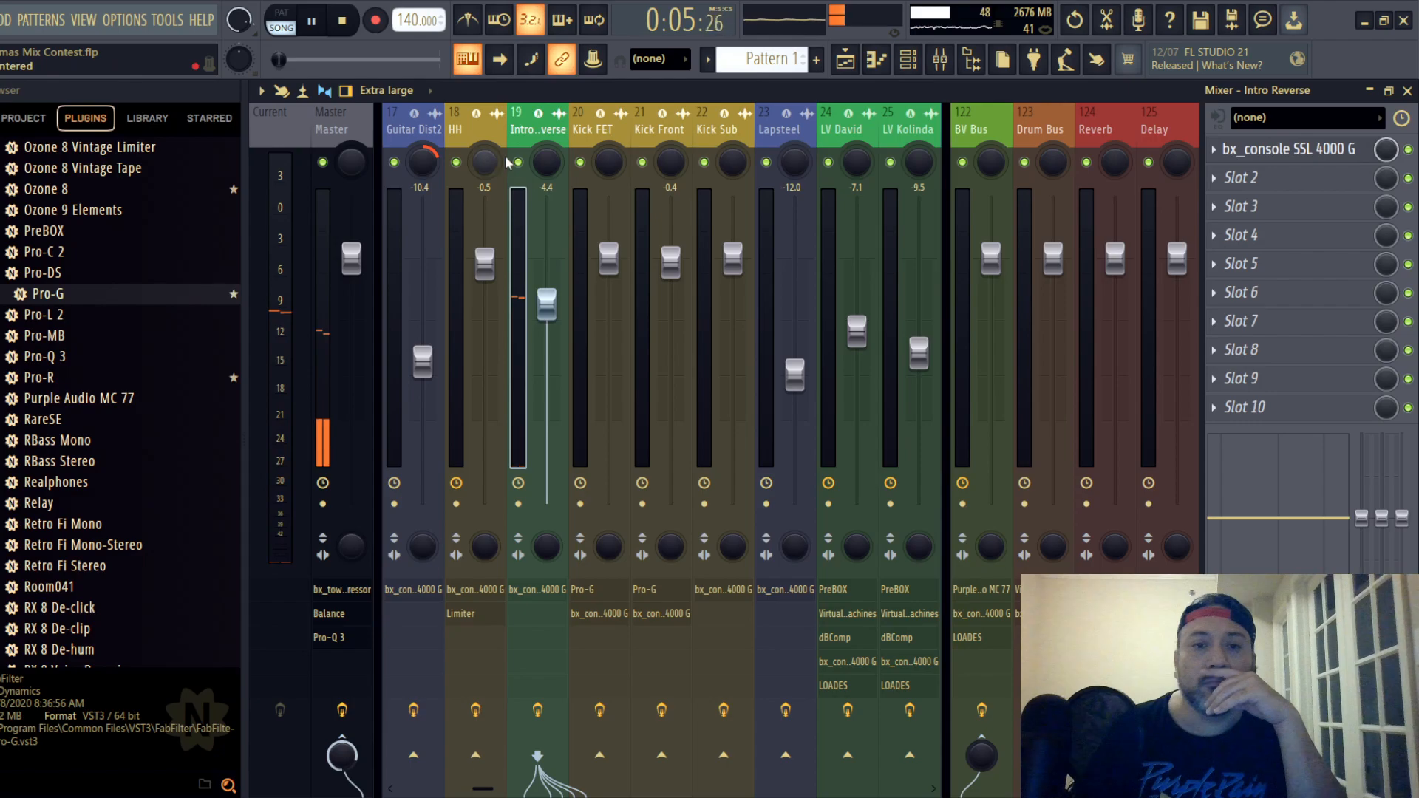
# - Recolour Intro Reverse track 19 blue to match the instrument tracks
pyautogui.rightClick(532, 135)
pyautogui.click(613, 142)
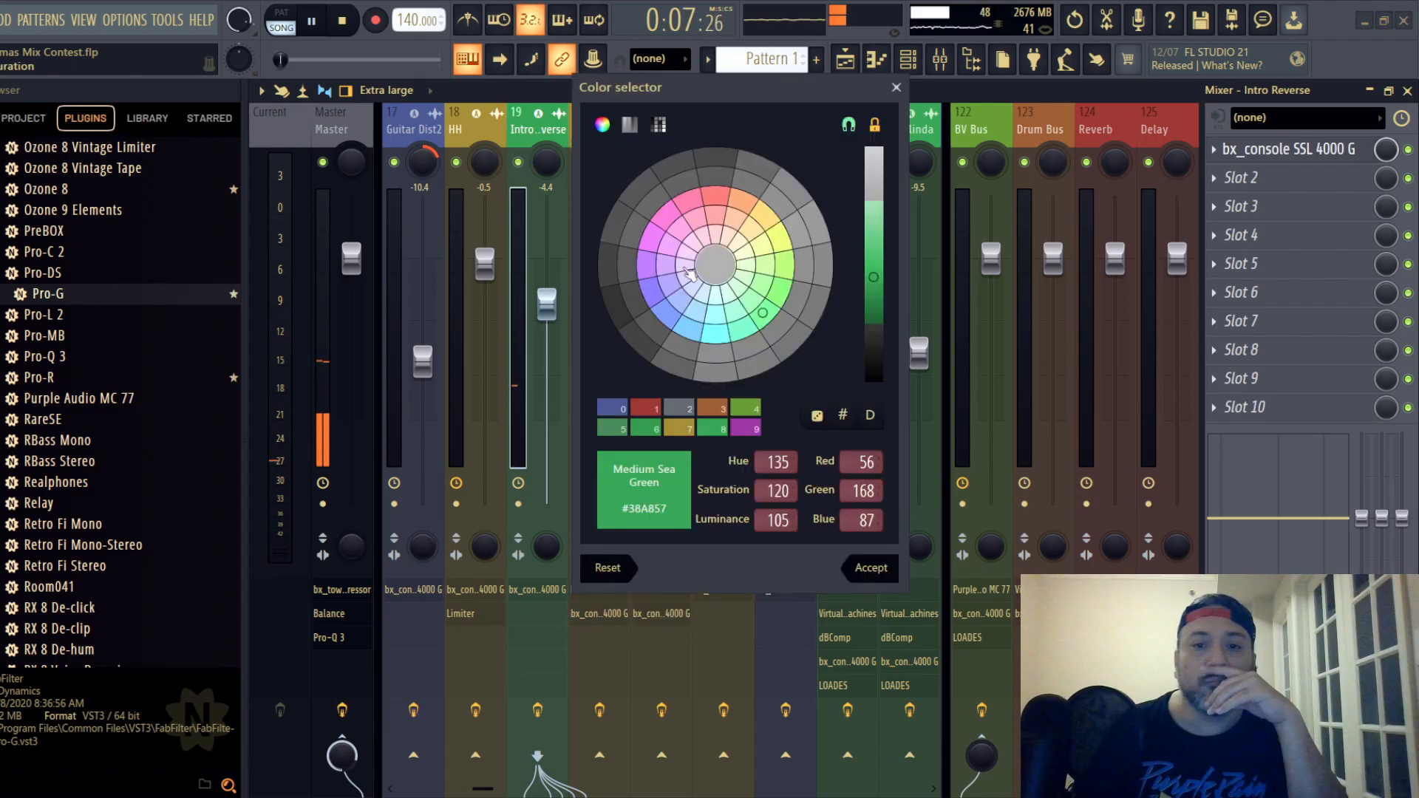
pyautogui.click(681, 326)
pyautogui.click(871, 568)
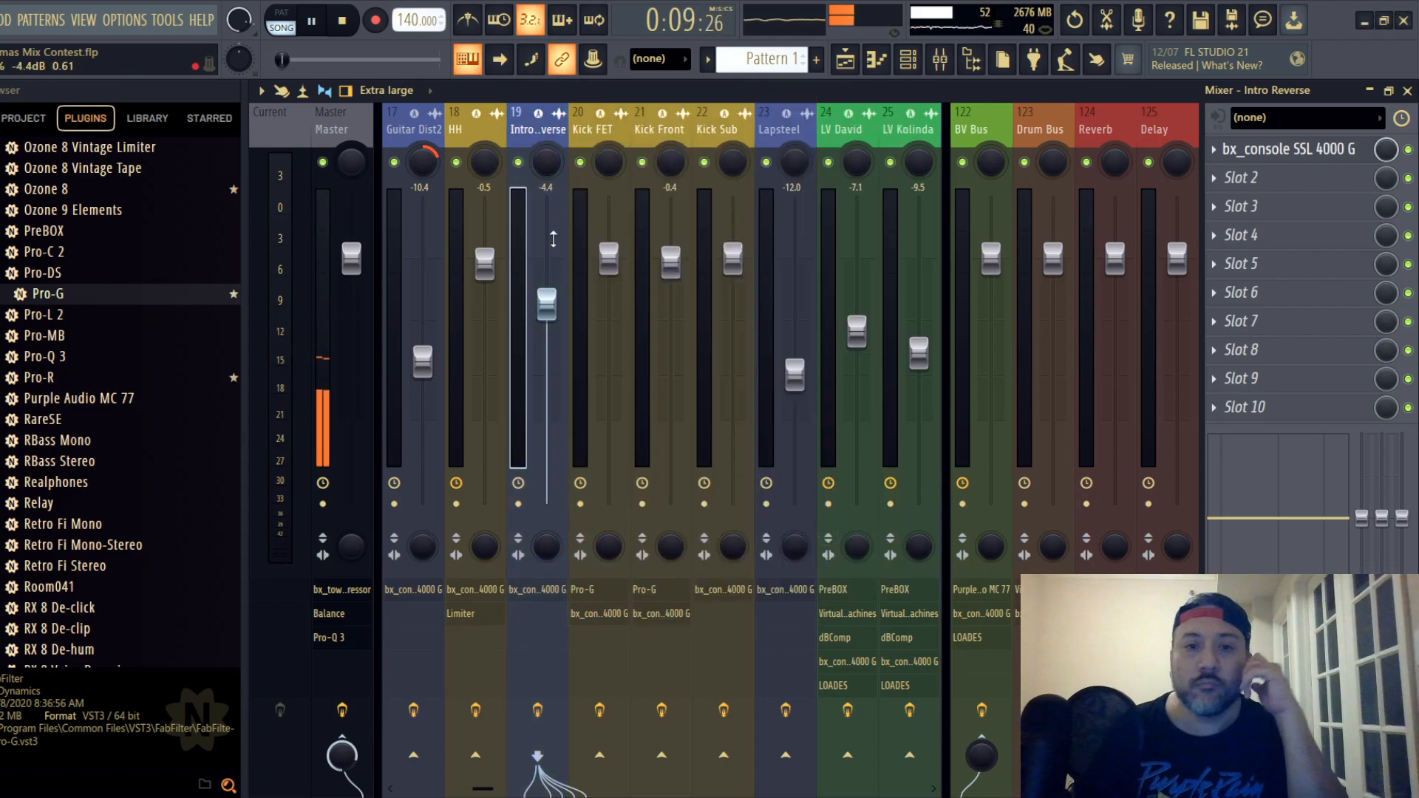
# - On Intro Reverse track 19's SSL channel strip, set the compressor threshold to -6 dB, switch the EQ type and set the LMF gain to +1.3 dB
pyautogui.click(1266, 149)
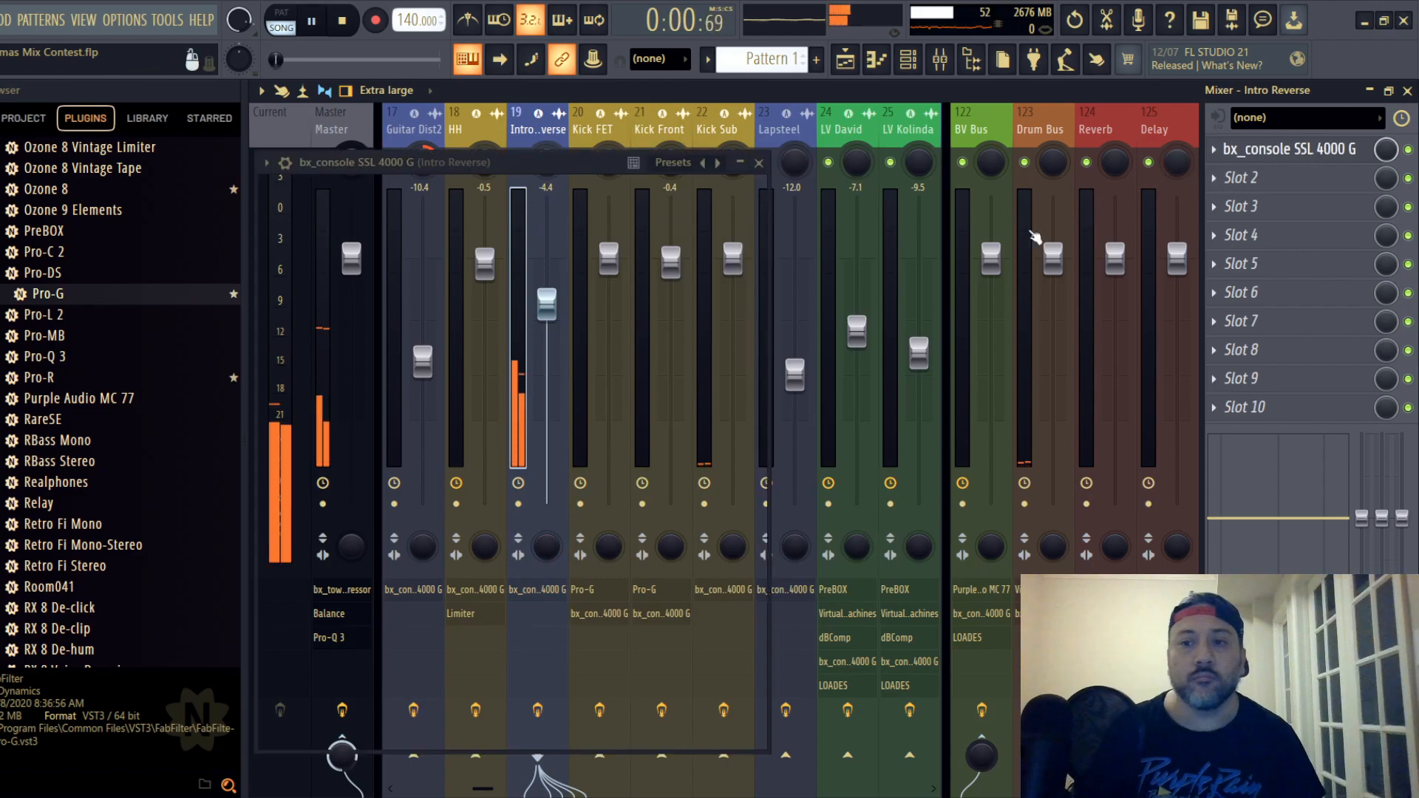
pyautogui.moveTo(652, 159); pyautogui.dragTo(749, 146)
pyautogui.moveTo(504, 353); pyautogui.dragTo(562, 390)
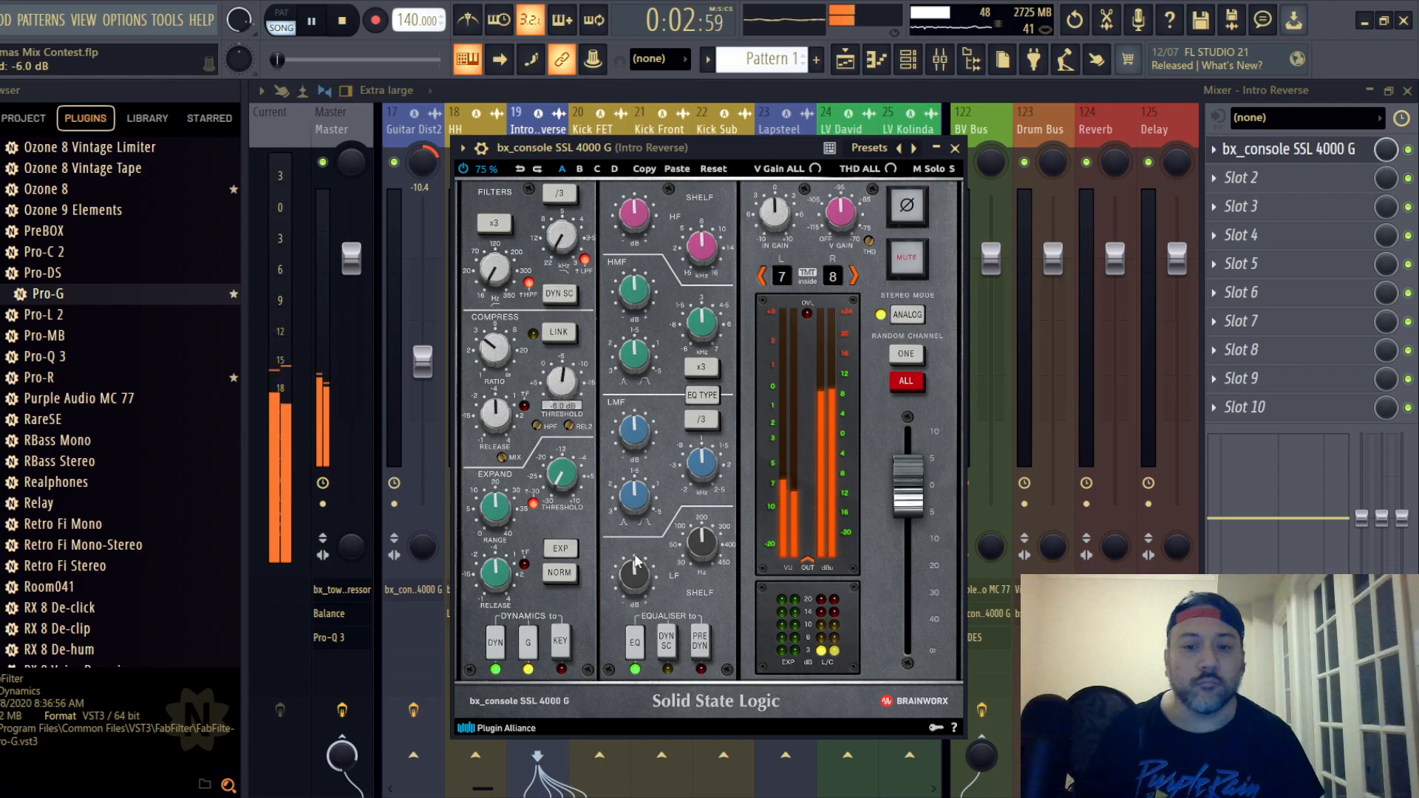
pyautogui.click(704, 395)
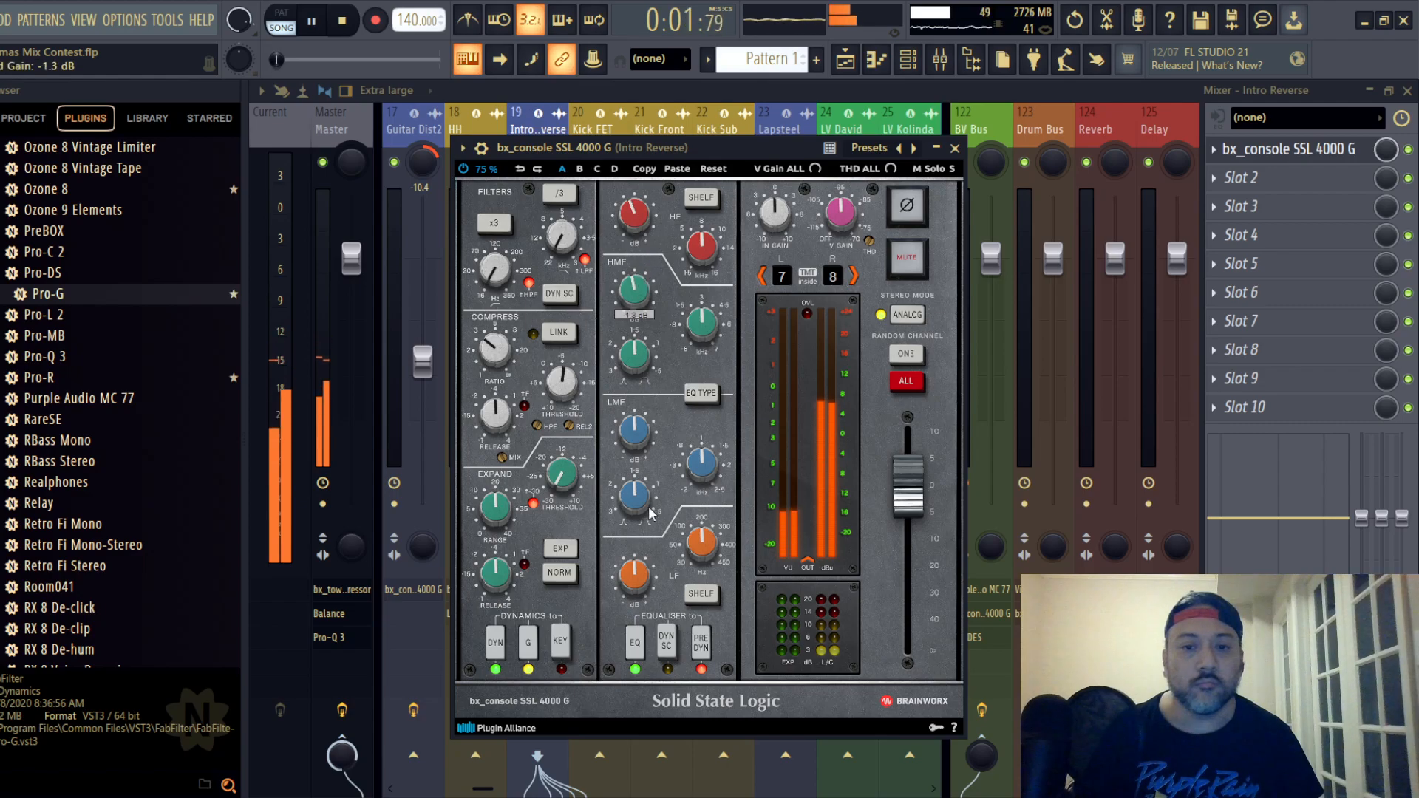
pyautogui.click(954, 148)
# - Restart playback and lower Intro Reverse track 19's fader to -7.3 dB
pyautogui.press('space')
pyautogui.press('space')
pyautogui.moveTo(548, 330); pyautogui.dragTo(551, 333)
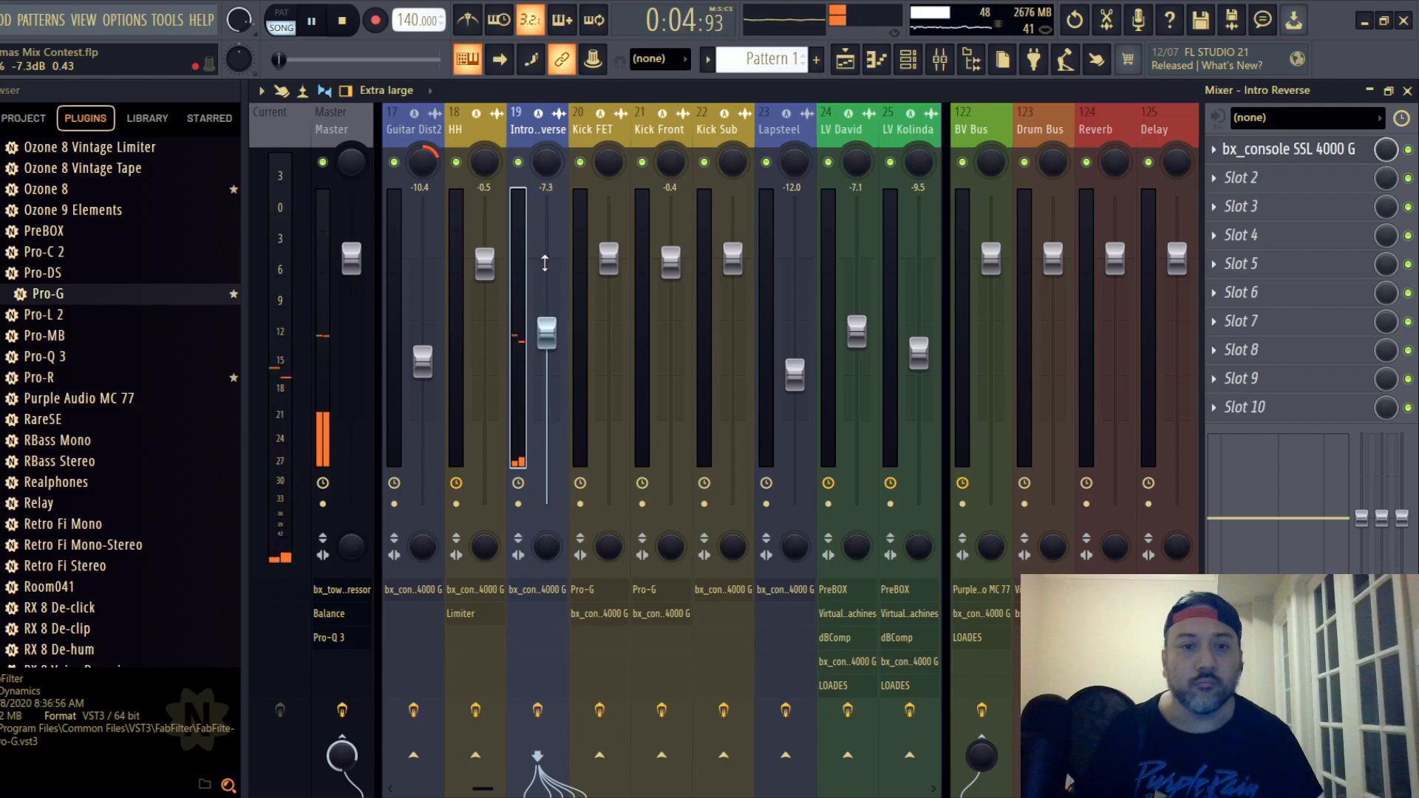
# - Locate the backing vocal clips in the playlist and move playback to where they enter together, near bar 82
pyautogui.moveTo(468, 131); pyautogui.dragTo(547, 152)
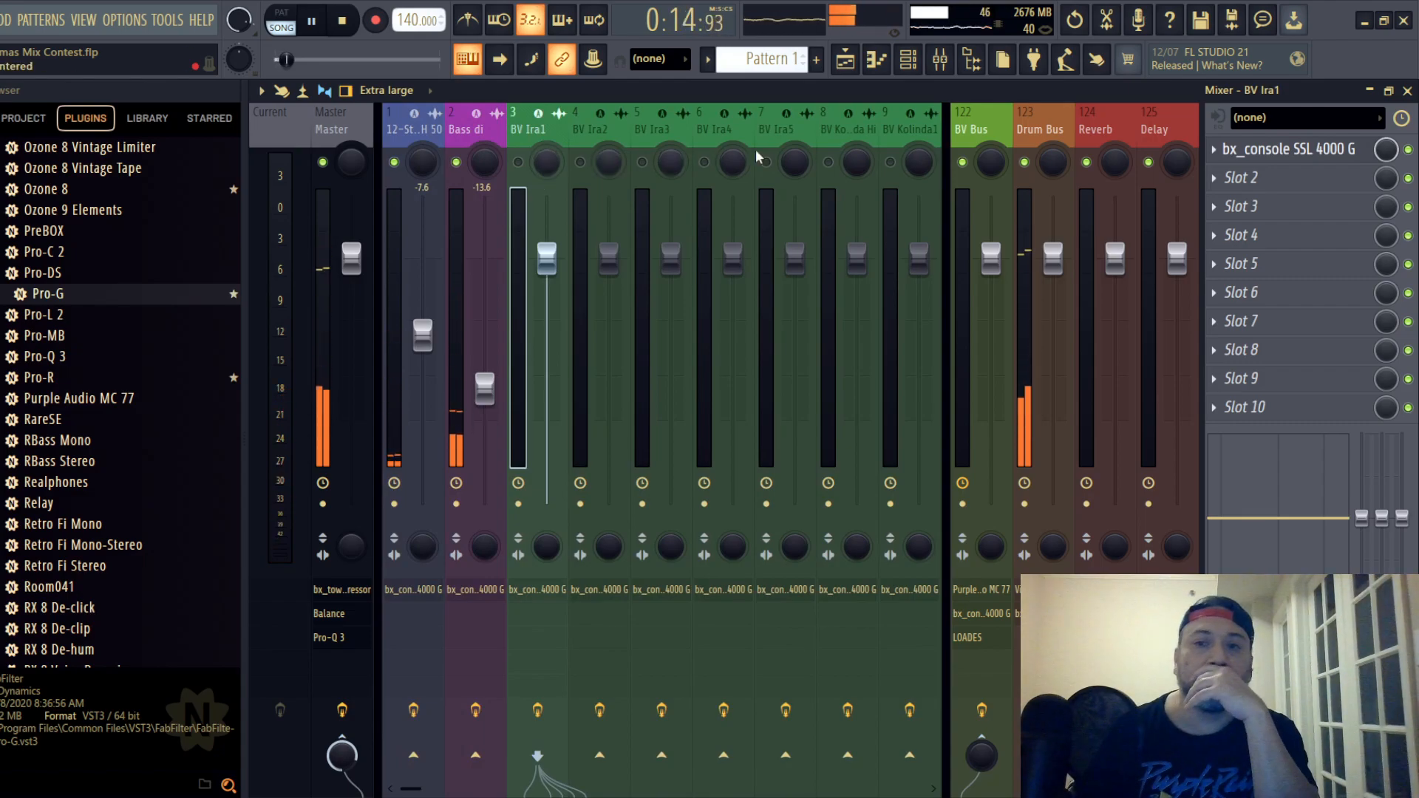
pyautogui.press('F5')
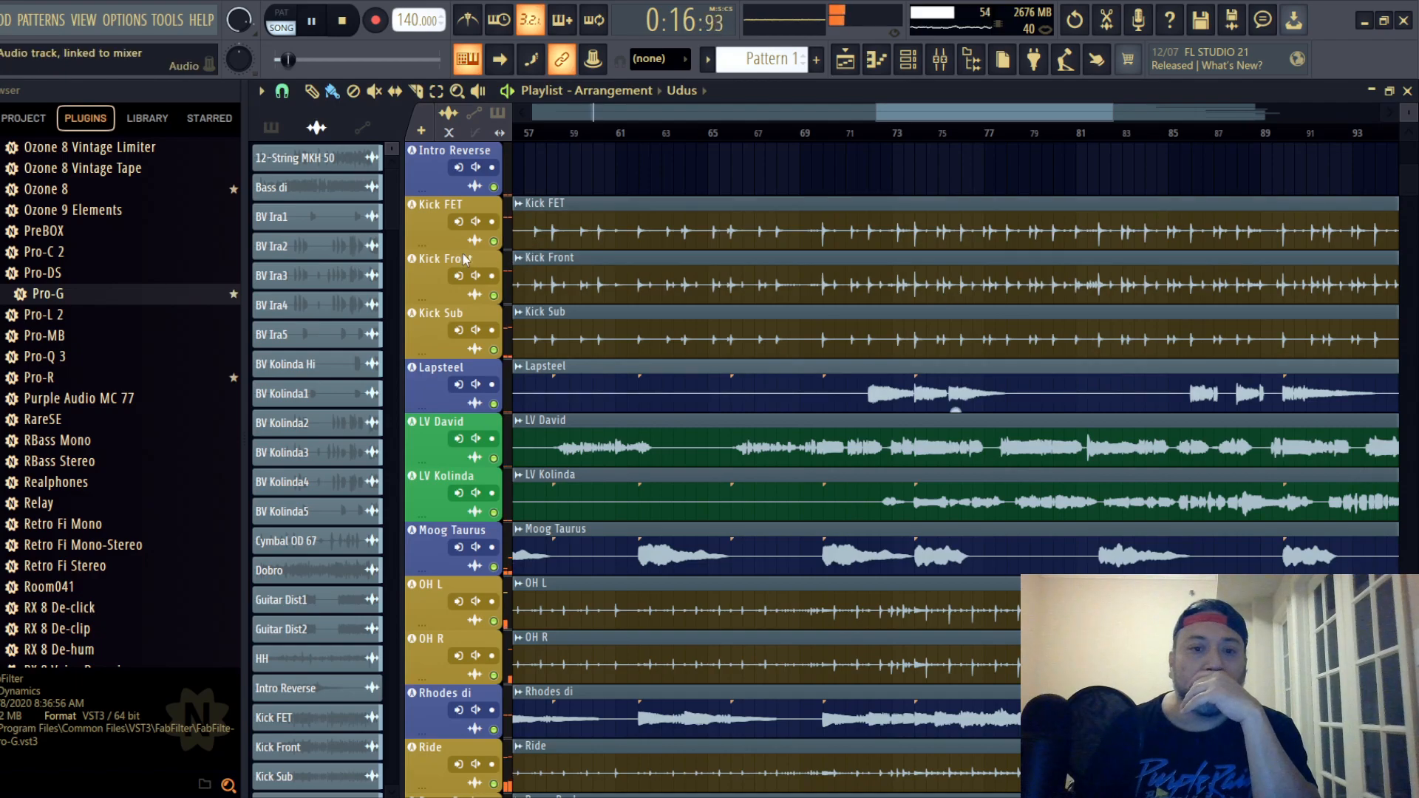
pyautogui.scroll(5, 465, 258)
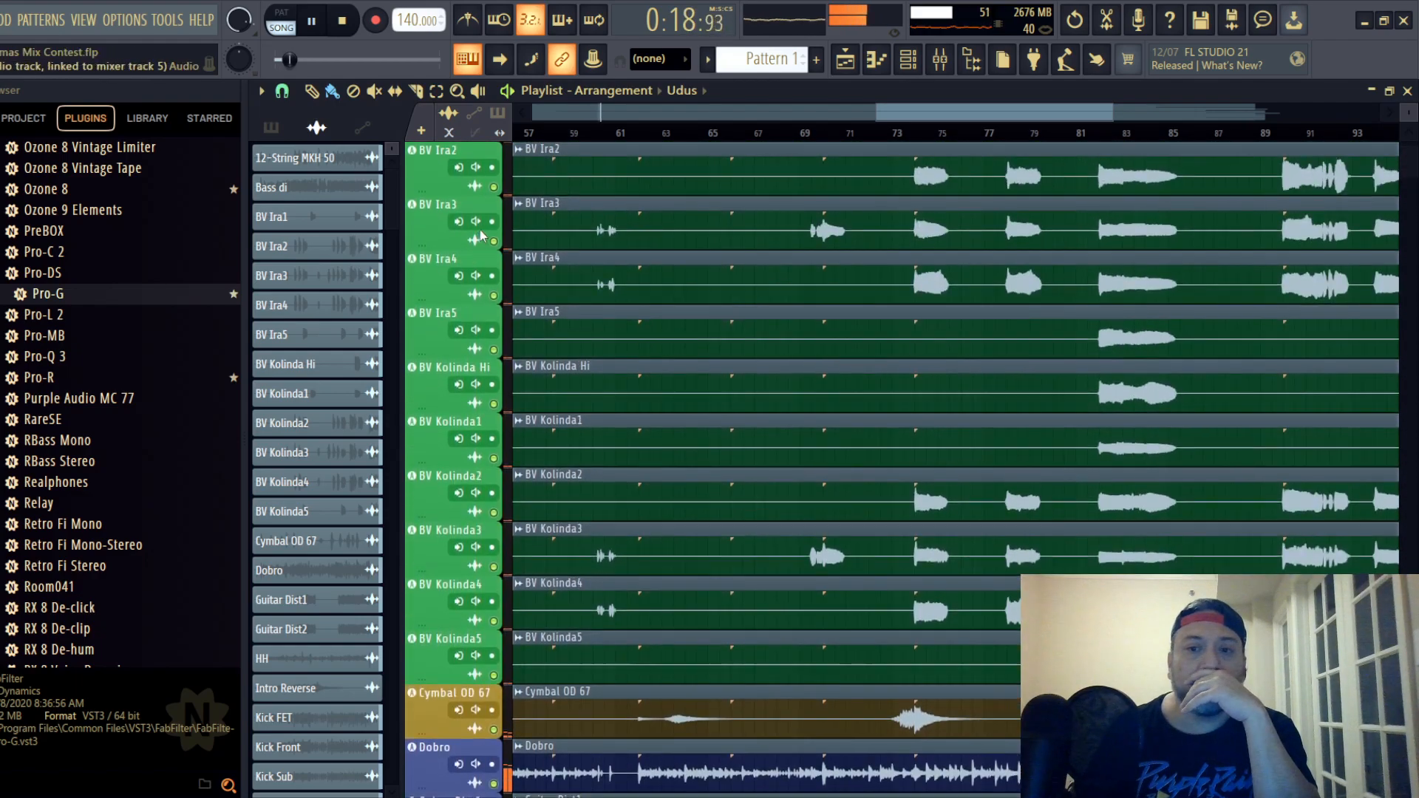
pyautogui.scroll(2, 480, 237)
pyautogui.click(940, 59)
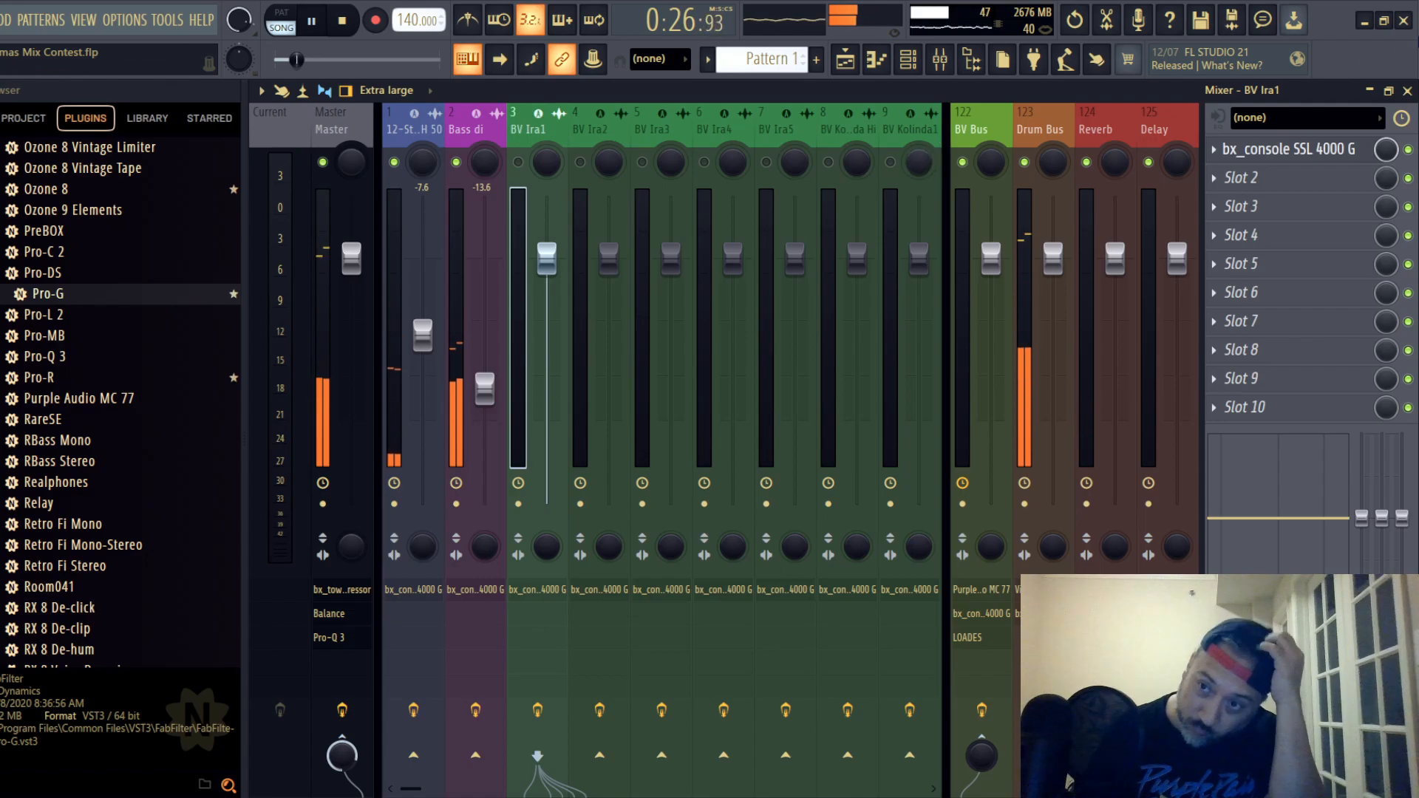
pyautogui.press('F5')
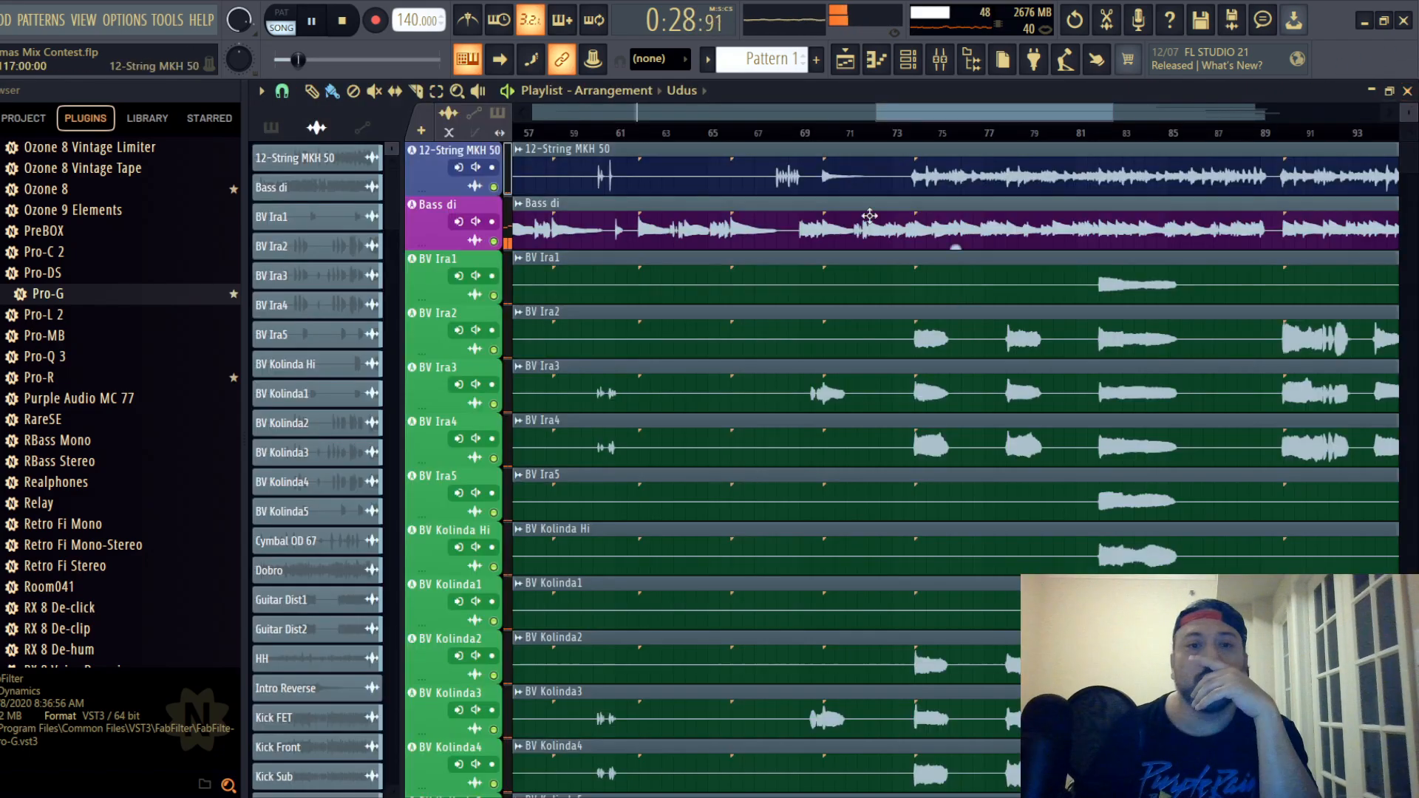
pyautogui.moveTo(941, 111); pyautogui.dragTo(990, 111)
pyautogui.click(913, 134)
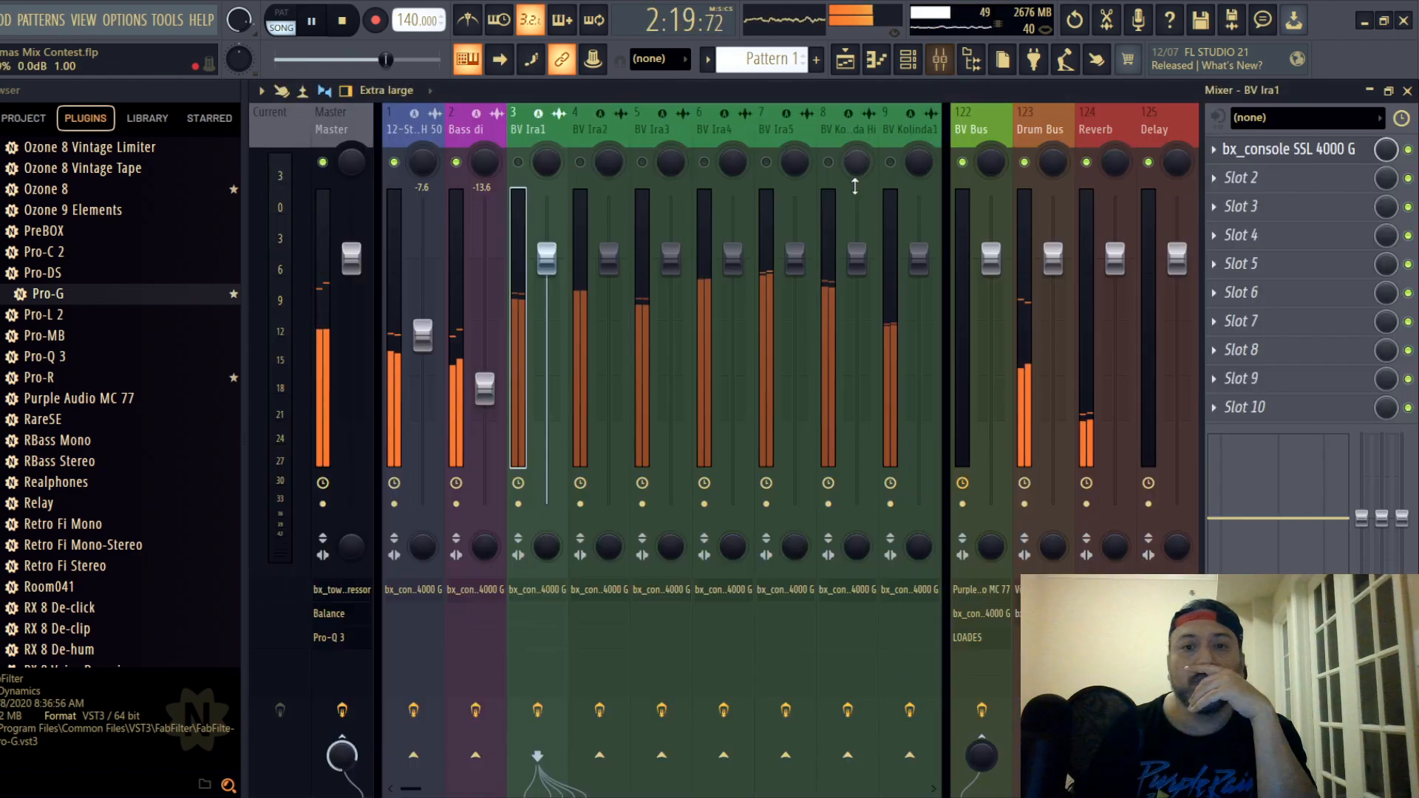
pyautogui.click(939, 58)
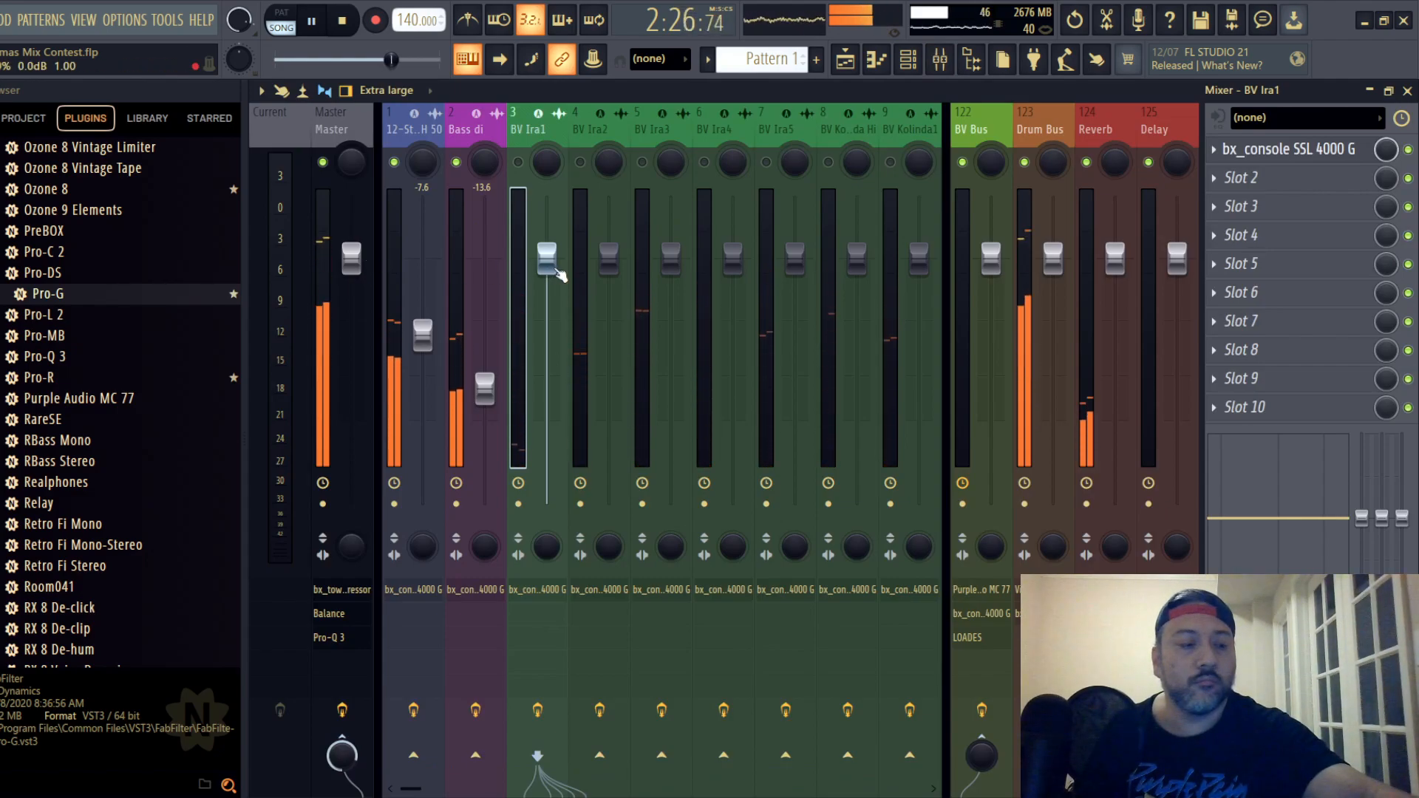
# - Resume playback, unmute backing vocal track 3 and set its fader to -6.9 dB
pyautogui.press('space')
pyautogui.click(519, 162)
pyautogui.moveTo(547, 256); pyautogui.dragTo(547, 330)
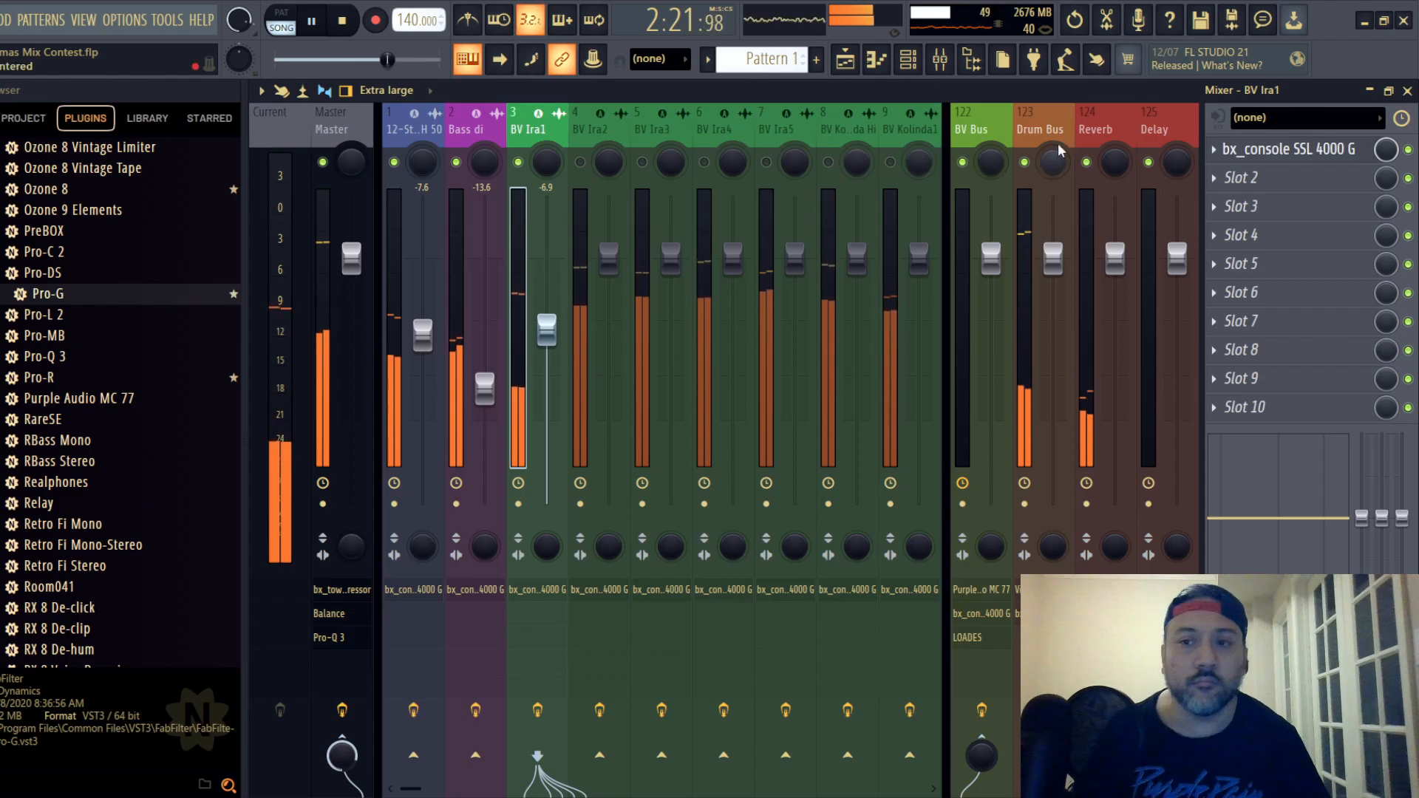
# - Compress backing vocal track 3 with its SSL channel strip, adjusting the ratio and setting the threshold to -2 dB
pyautogui.click(1289, 148)
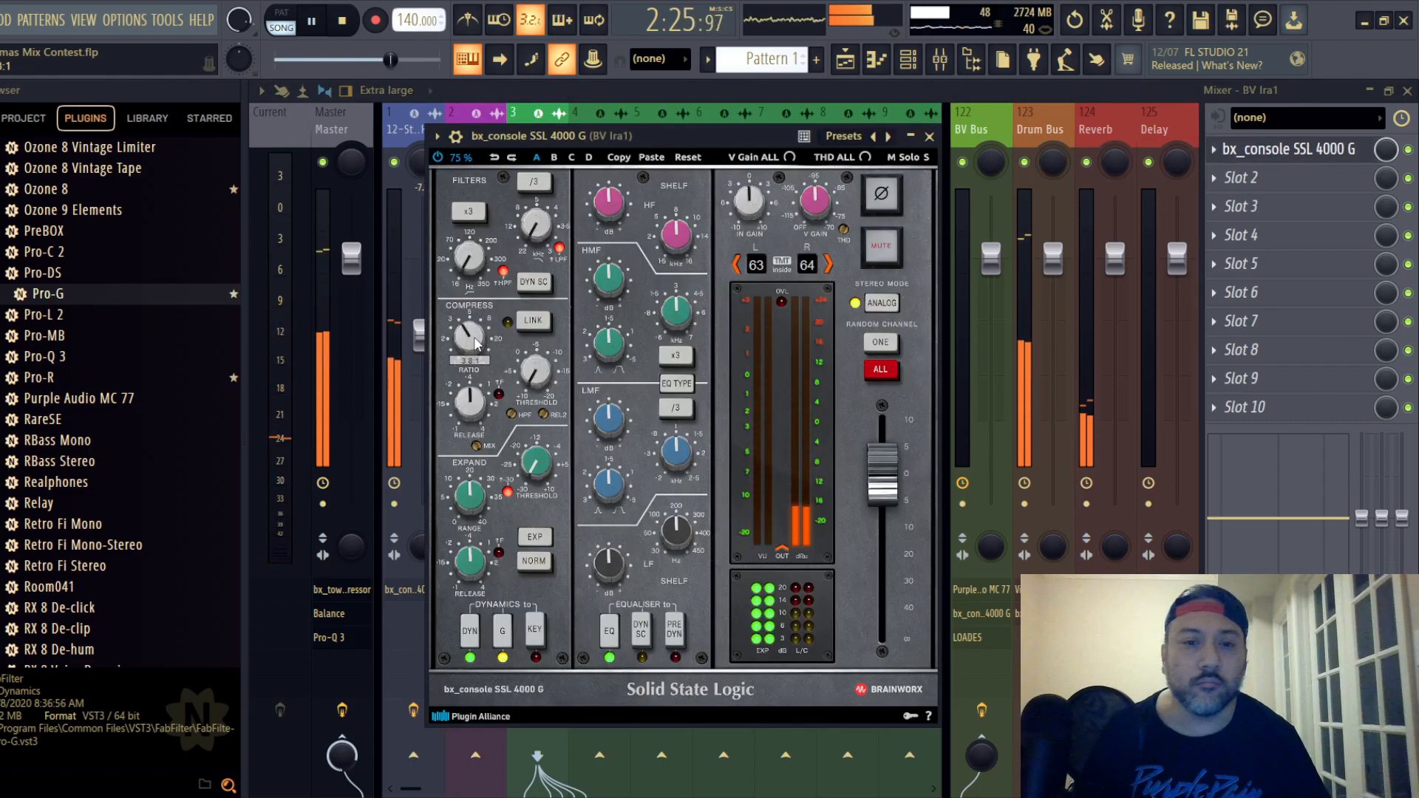
pyautogui.scroll(-2, 476, 344)
pyautogui.scroll(7, 539, 382)
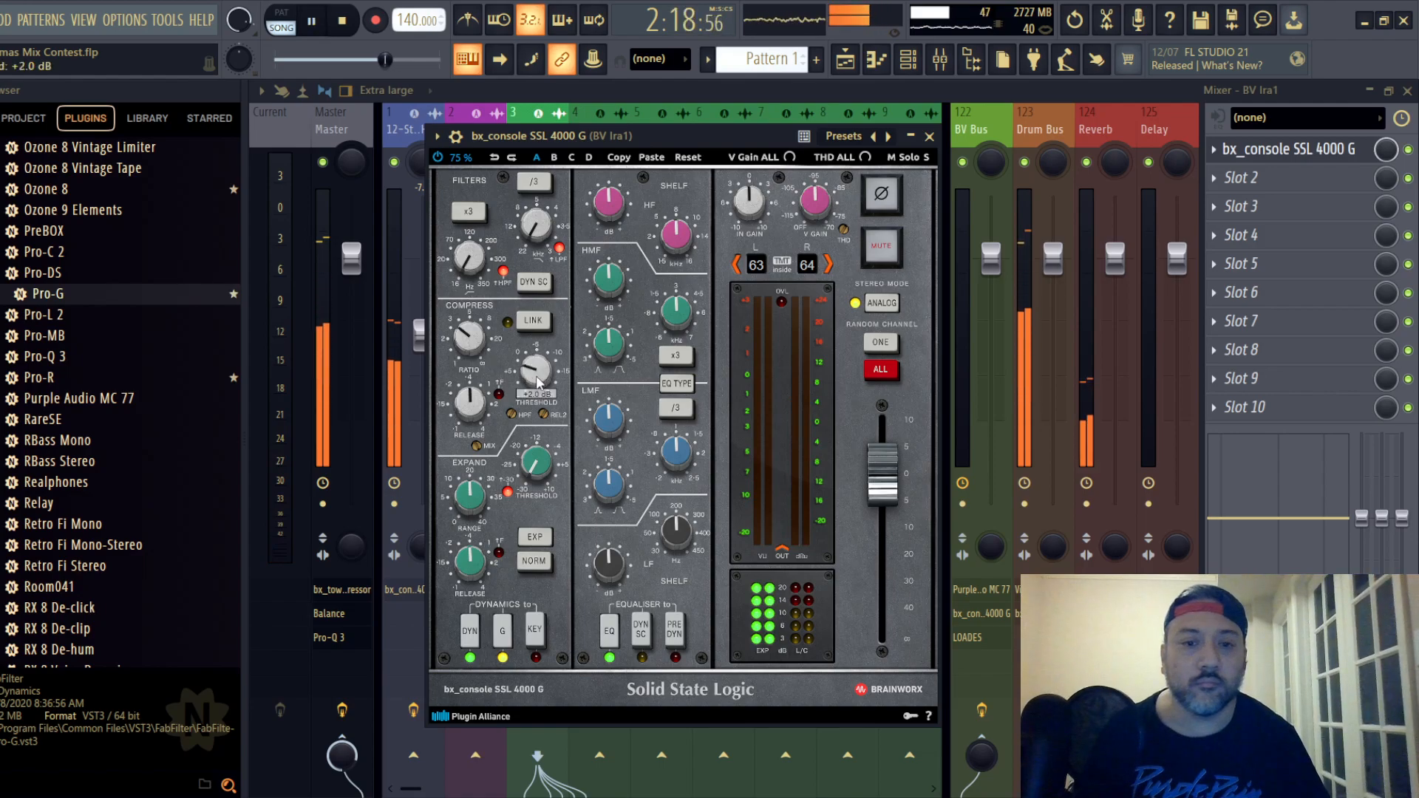
pyautogui.scroll(-2, 539, 381)
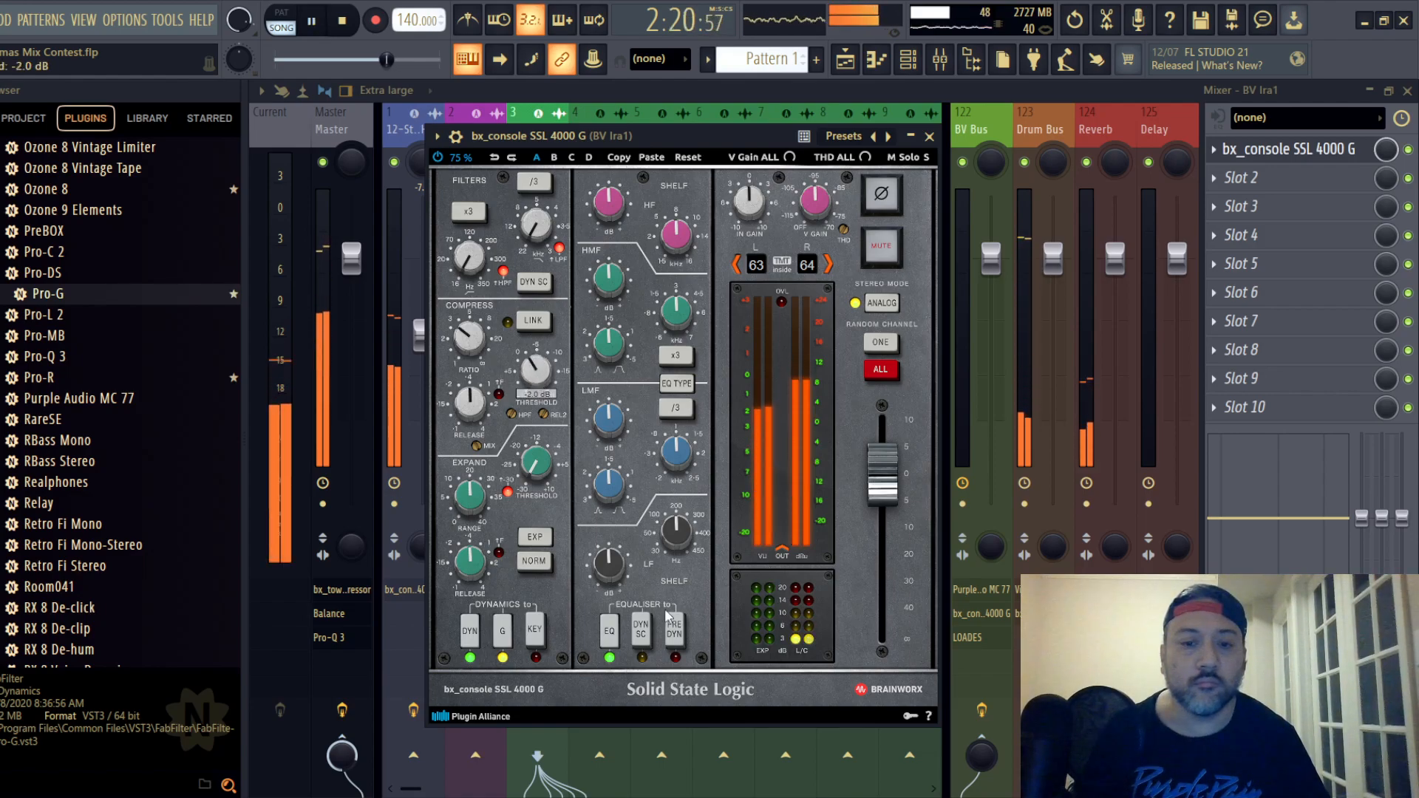
# - Equalise backing vocal track 3 before the dynamics with HF and LF cuts and +1.3 dB LMF gain, and lower its fader to -11.0 dB
pyautogui.click(678, 634)
pyautogui.click(688, 385)
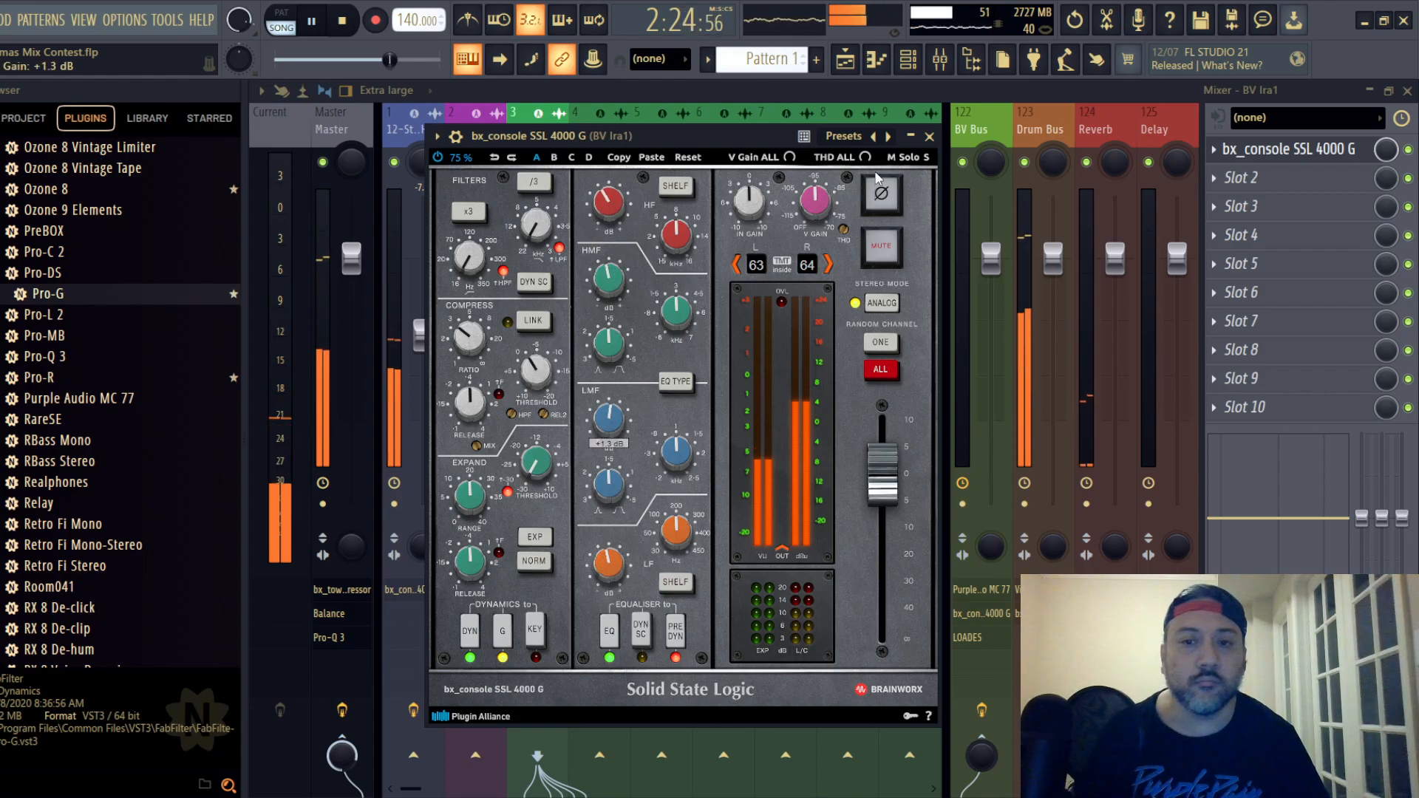
pyautogui.click(929, 137)
pyautogui.moveTo(546, 356)
pyautogui.mouseDown()
pyautogui.moveTo(546, 388)
pyautogui.moveTo(547, 369)
pyautogui.mouseUp()
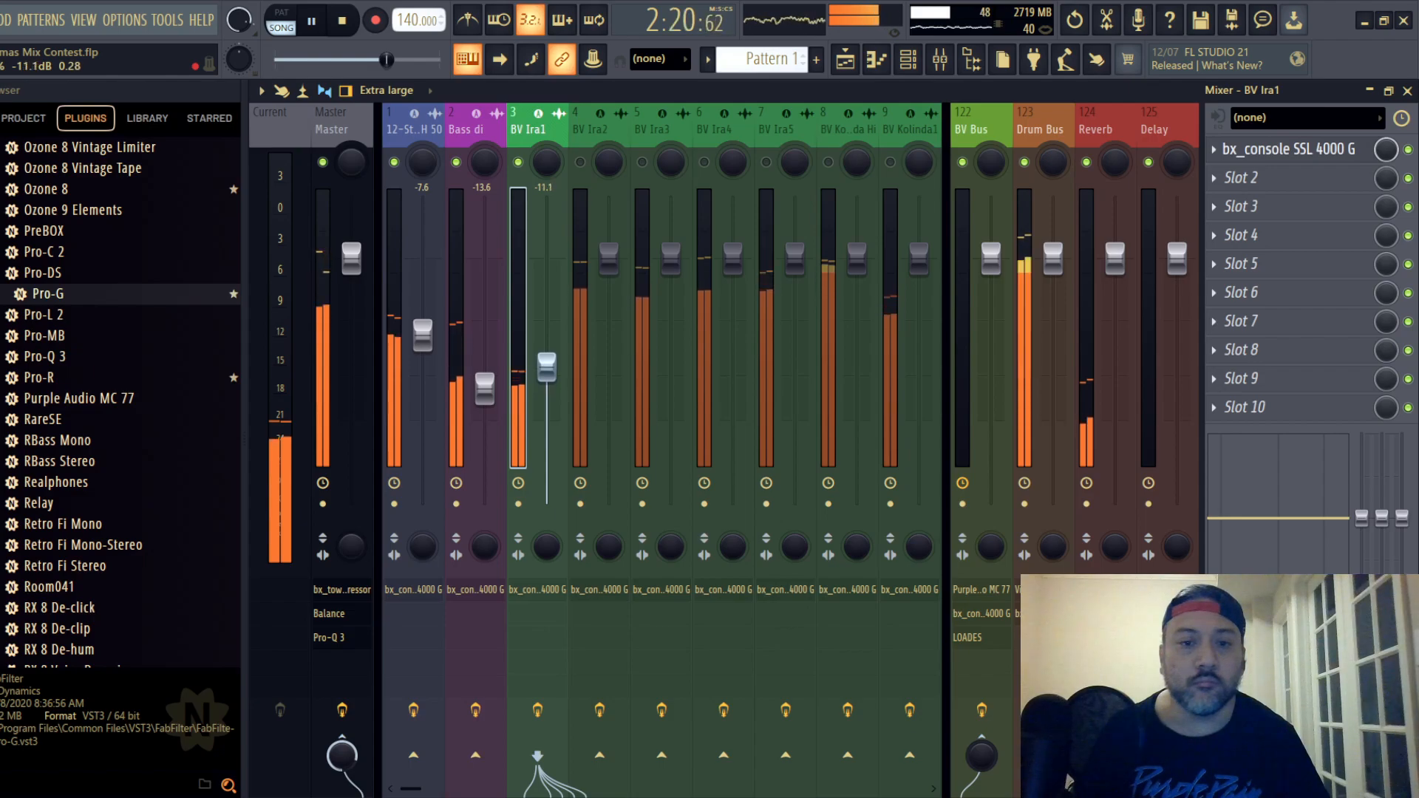
# - Unmute backing vocal track 4 and balance its fader at -11.2 dB while replaying the section
pyautogui.click(590, 133)
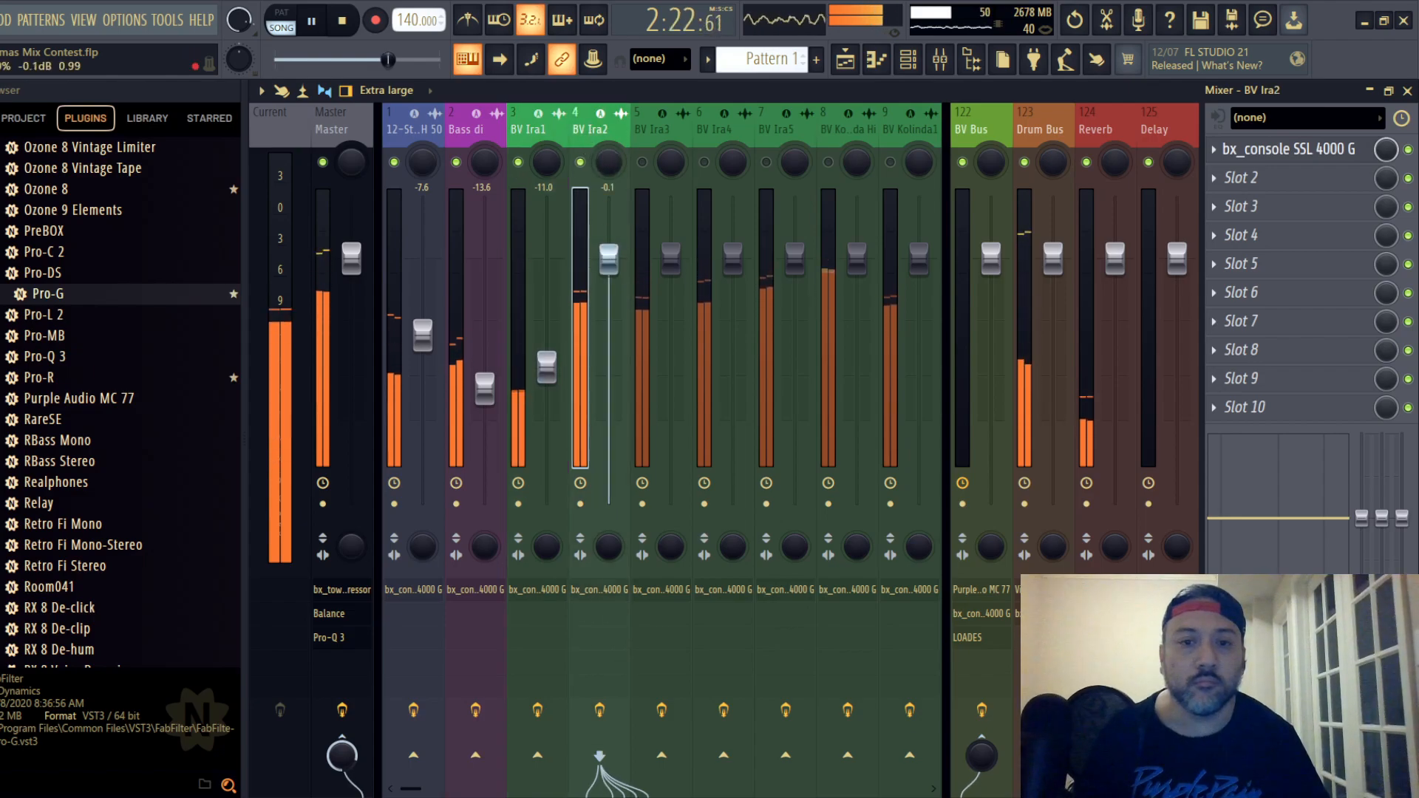
pyautogui.moveTo(608, 257); pyautogui.dragTo(608, 368)
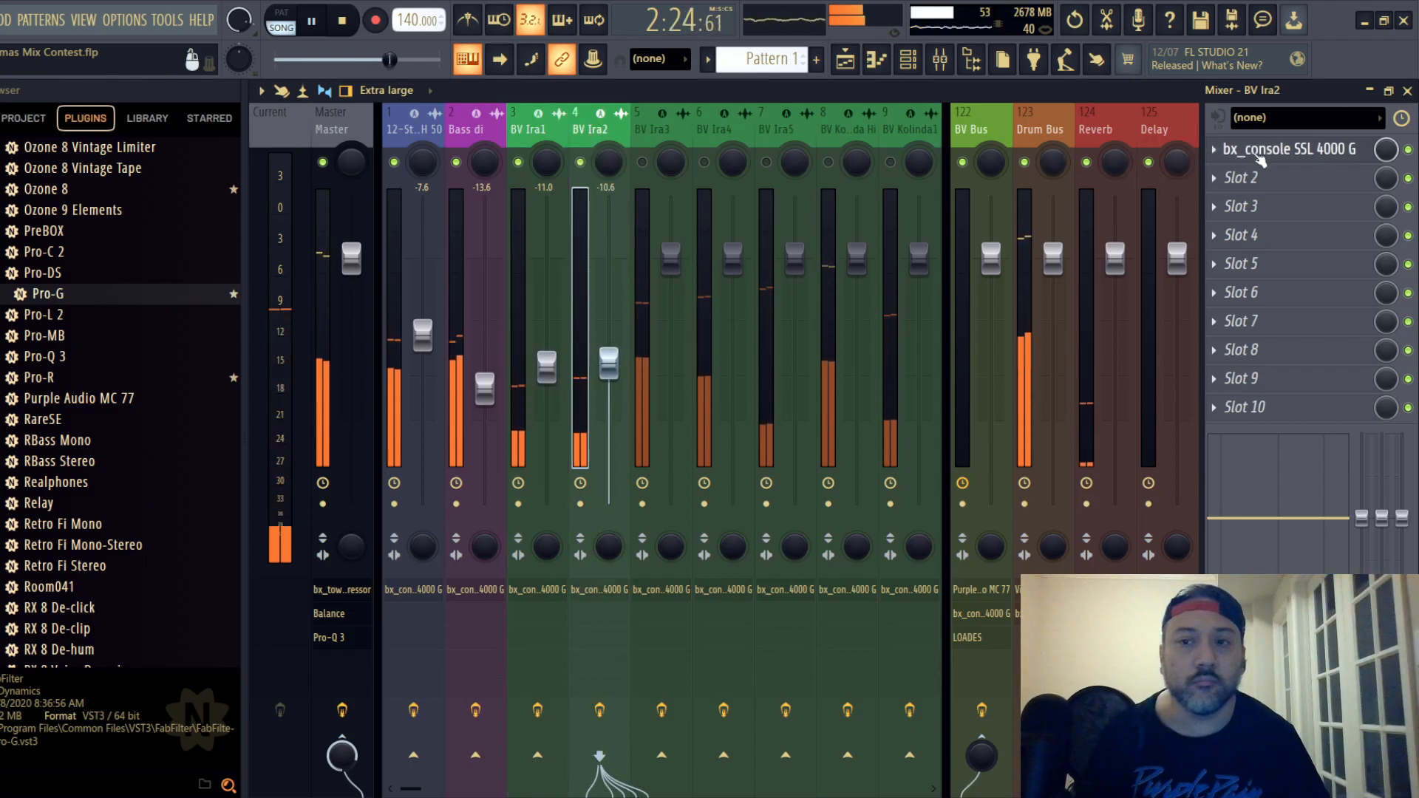
pyautogui.press('space')
pyautogui.press('space')
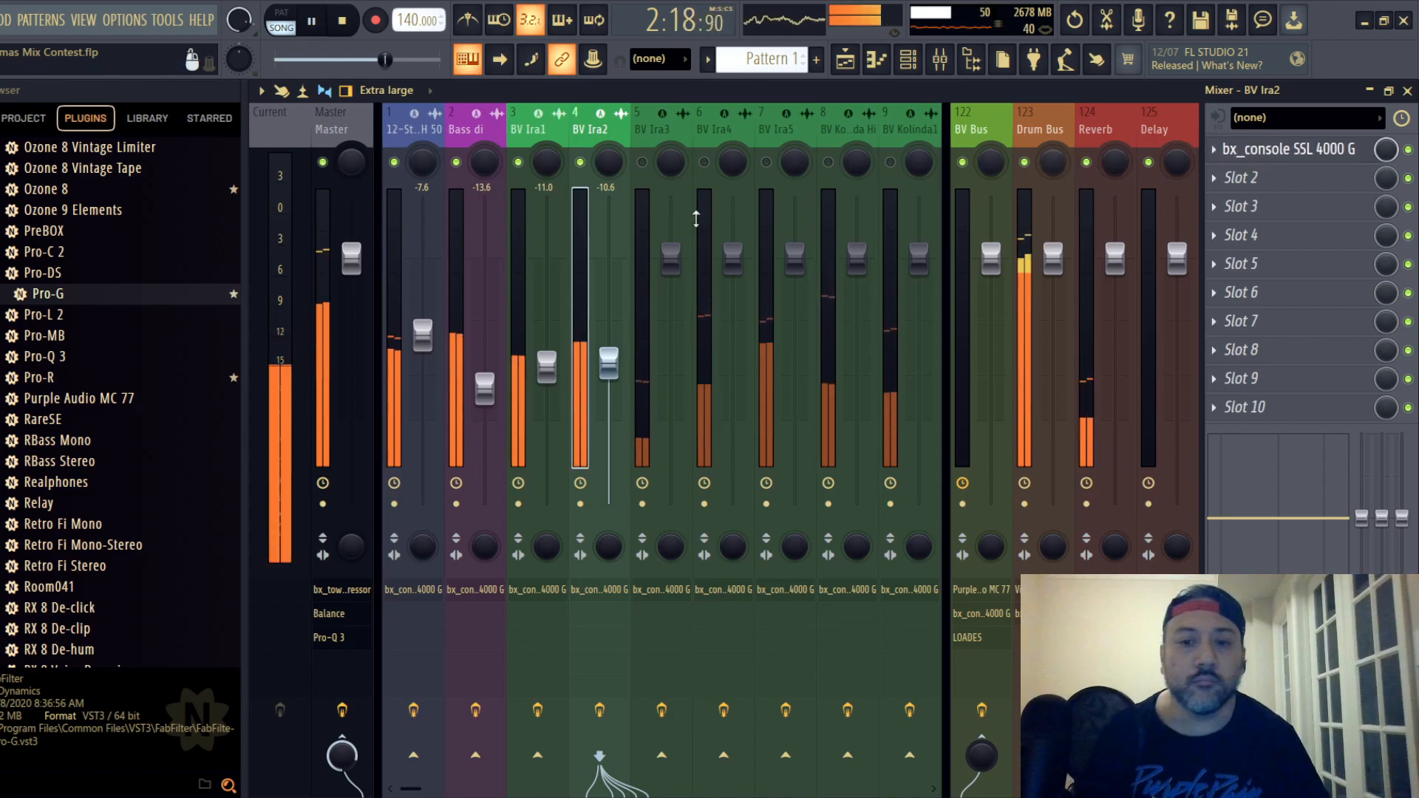
pyautogui.moveTo(610, 378); pyautogui.dragTo(610, 382)
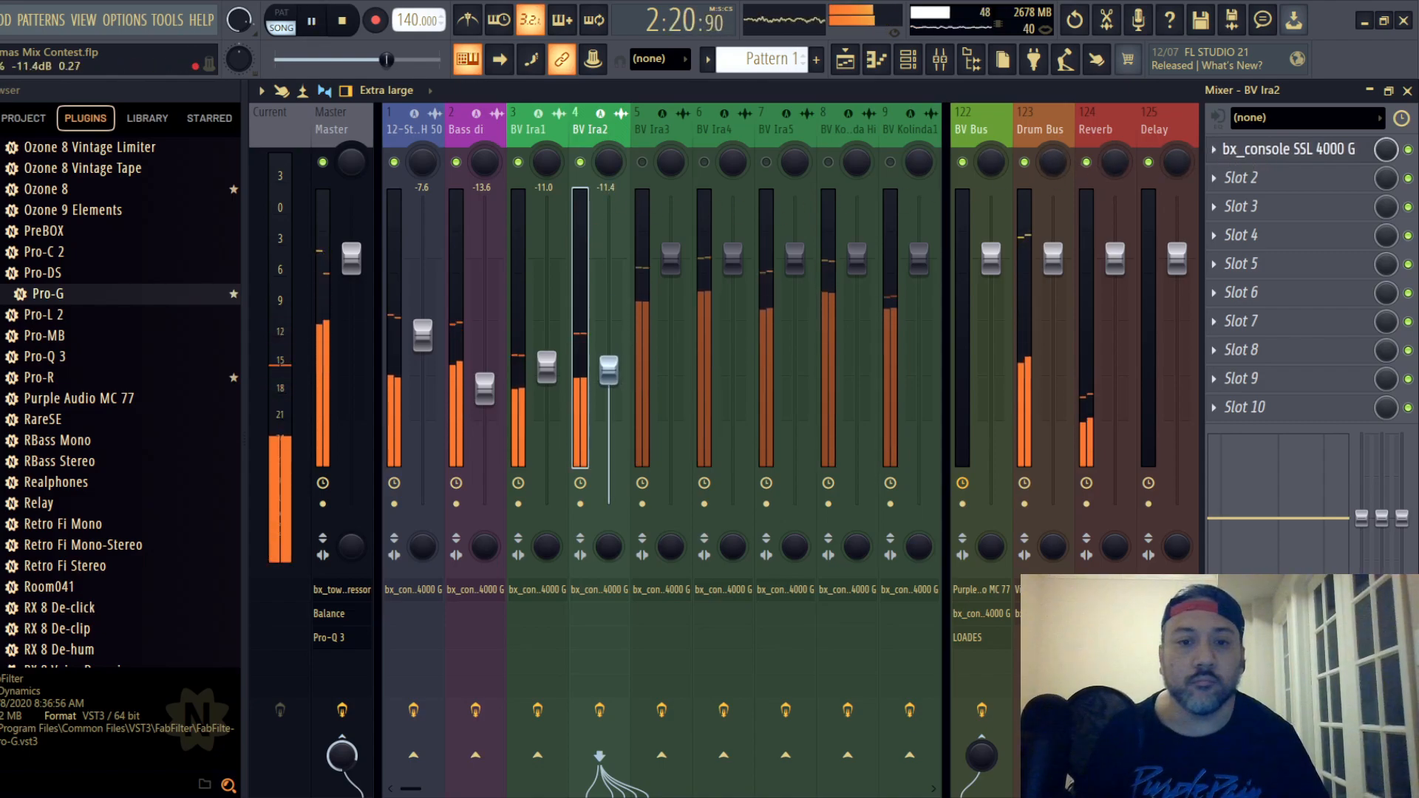
# - Compress backing vocal track 4 with its SSL channel strip, adjusting the ratio and setting the threshold to -2 dB
pyautogui.click(1248, 151)
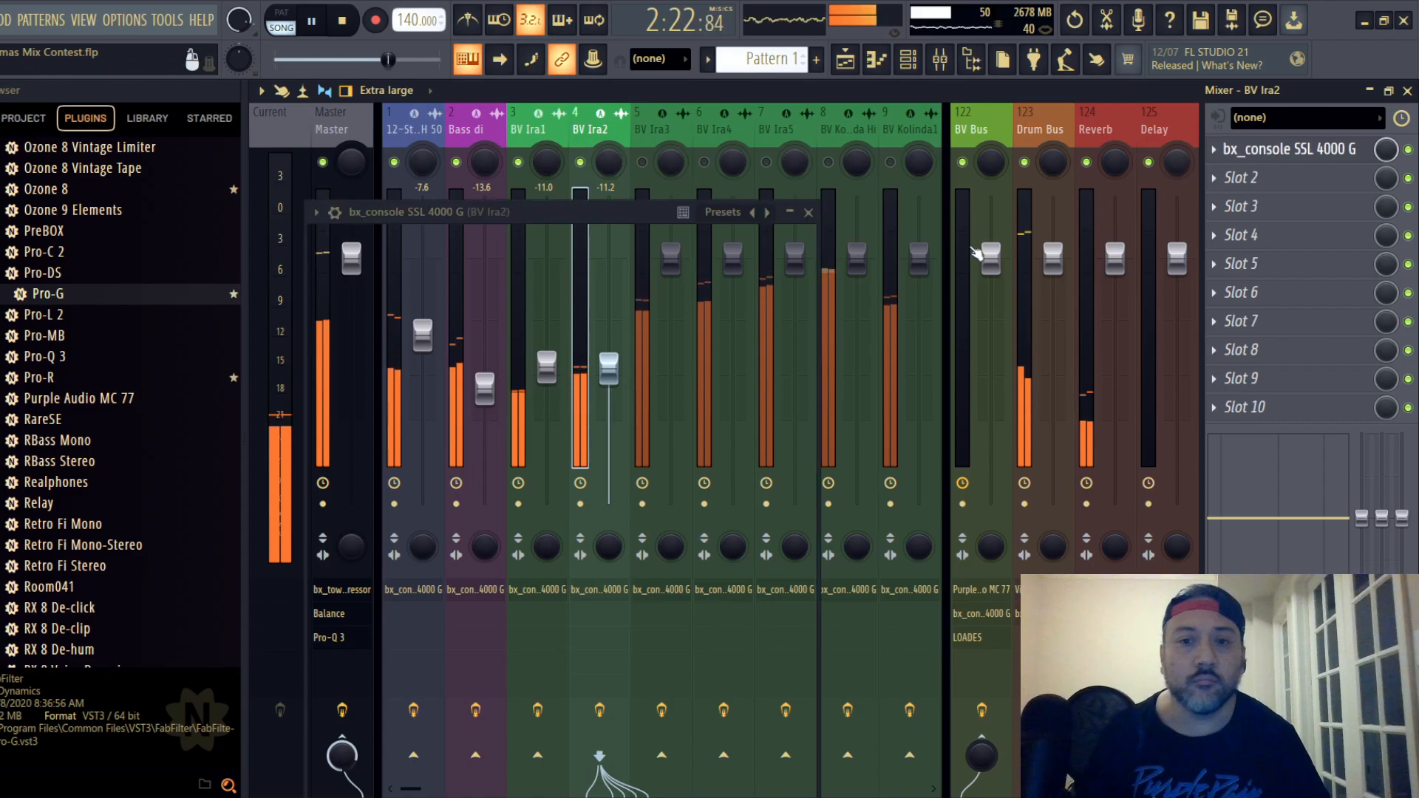
pyautogui.moveTo(507, 219); pyautogui.dragTo(637, 146)
pyautogui.moveTo(487, 353)
pyautogui.scroll(-2, 487, 353)
pyautogui.moveTo(558, 385); pyautogui.dragTo(616, 488)
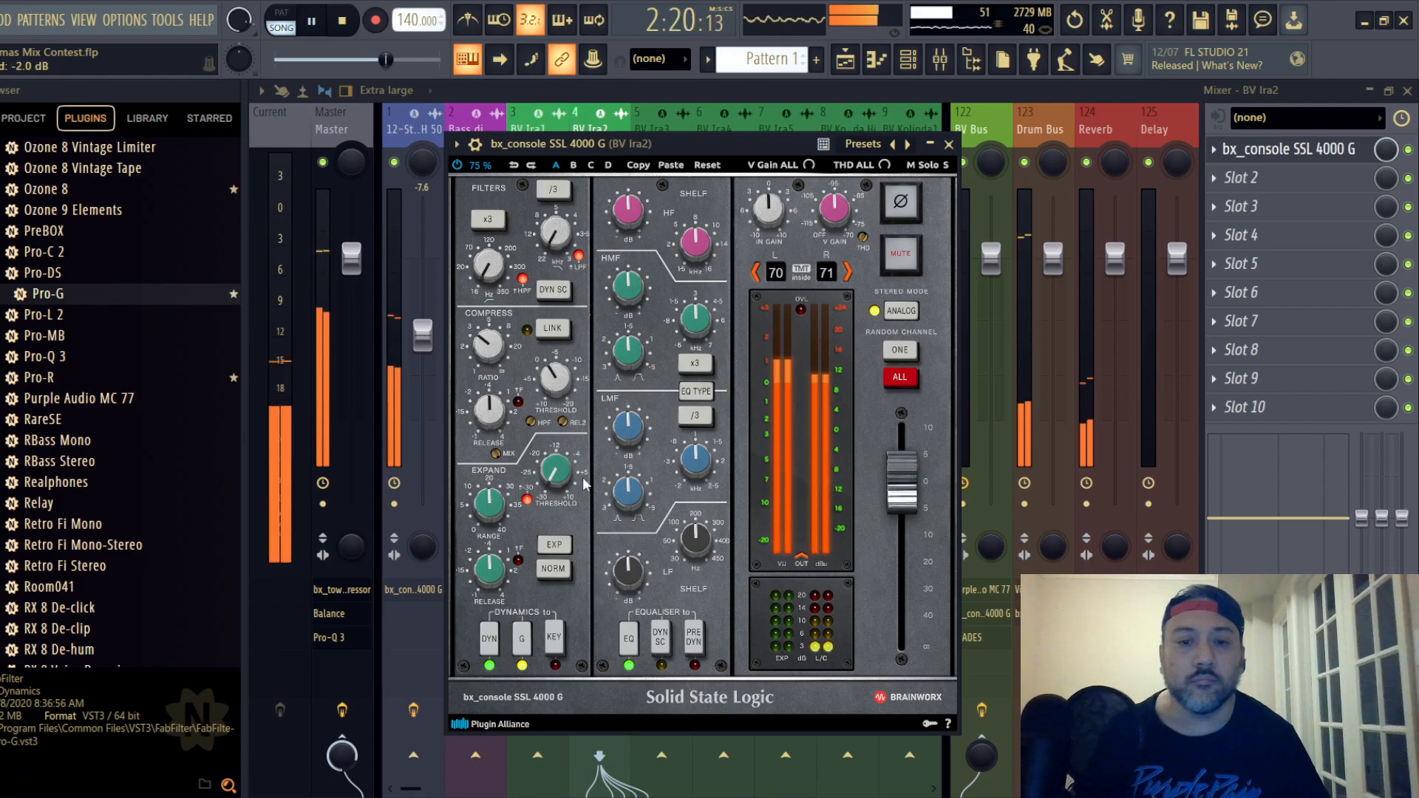
# - Equalise backing vocal track 4 before the dynamics with HF and LF cuts and +1.3 dB LMF gain, and lower its fader to -12.2 dB
pyautogui.click(696, 386)
pyautogui.moveTo(637, 218); pyautogui.dragTo(641, 254)
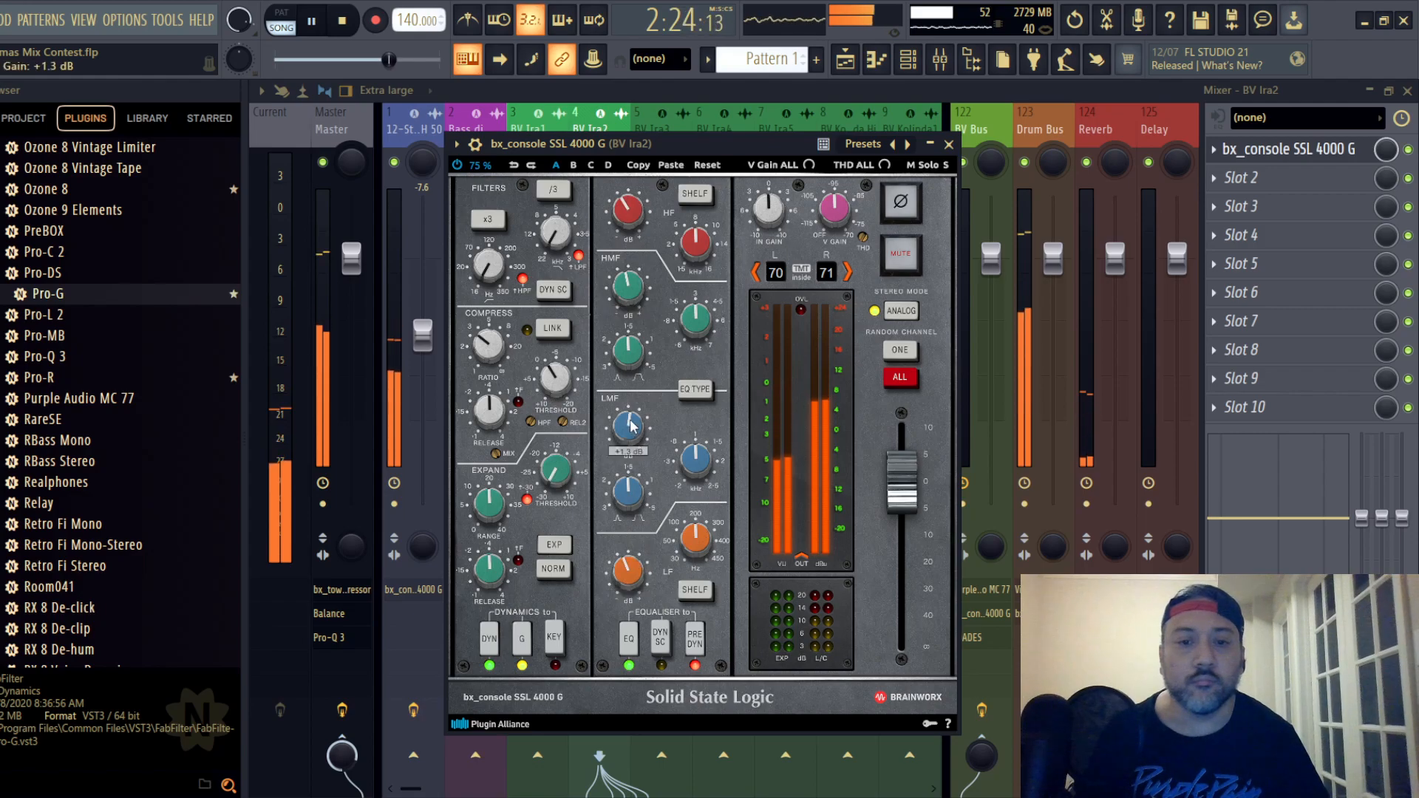
pyautogui.press('Escape')
pyautogui.moveTo(608, 367); pyautogui.dragTo(608, 377)
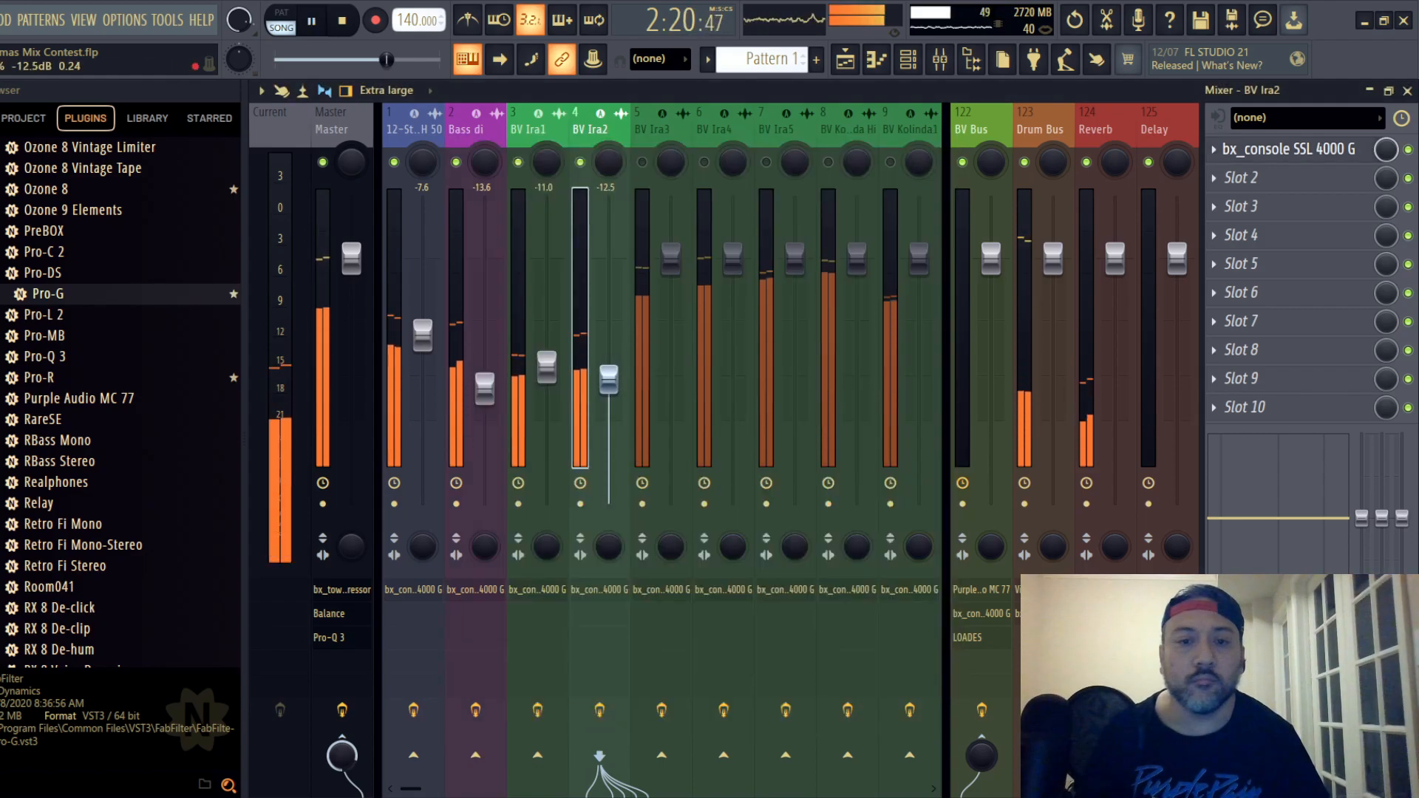
# - Unmute backing vocal track 5, set its fader to -13.1 dB and compress it using the SSL channel strip's ratio and threshold
pyautogui.moveTo(670, 257); pyautogui.dragTo(670, 382)
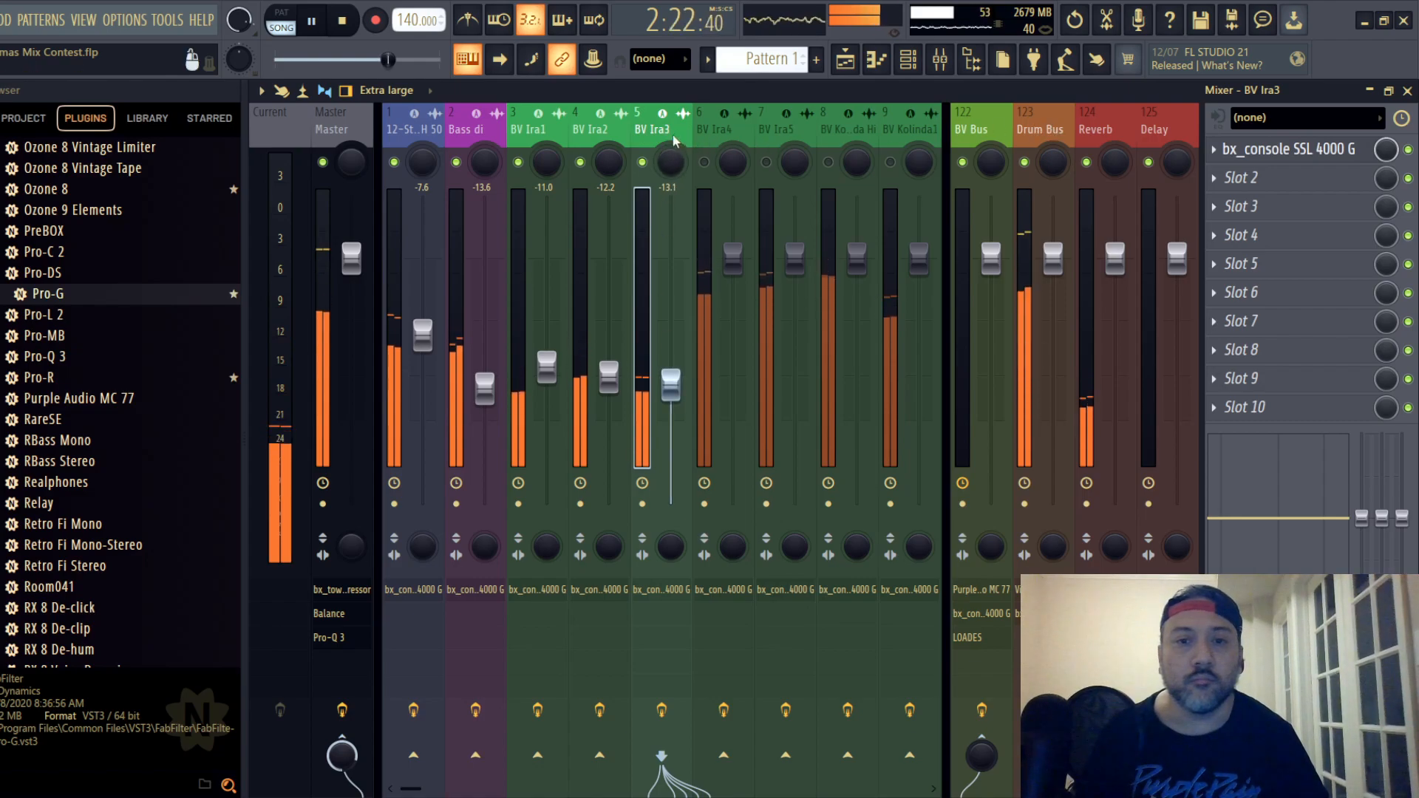
pyautogui.click(1290, 148)
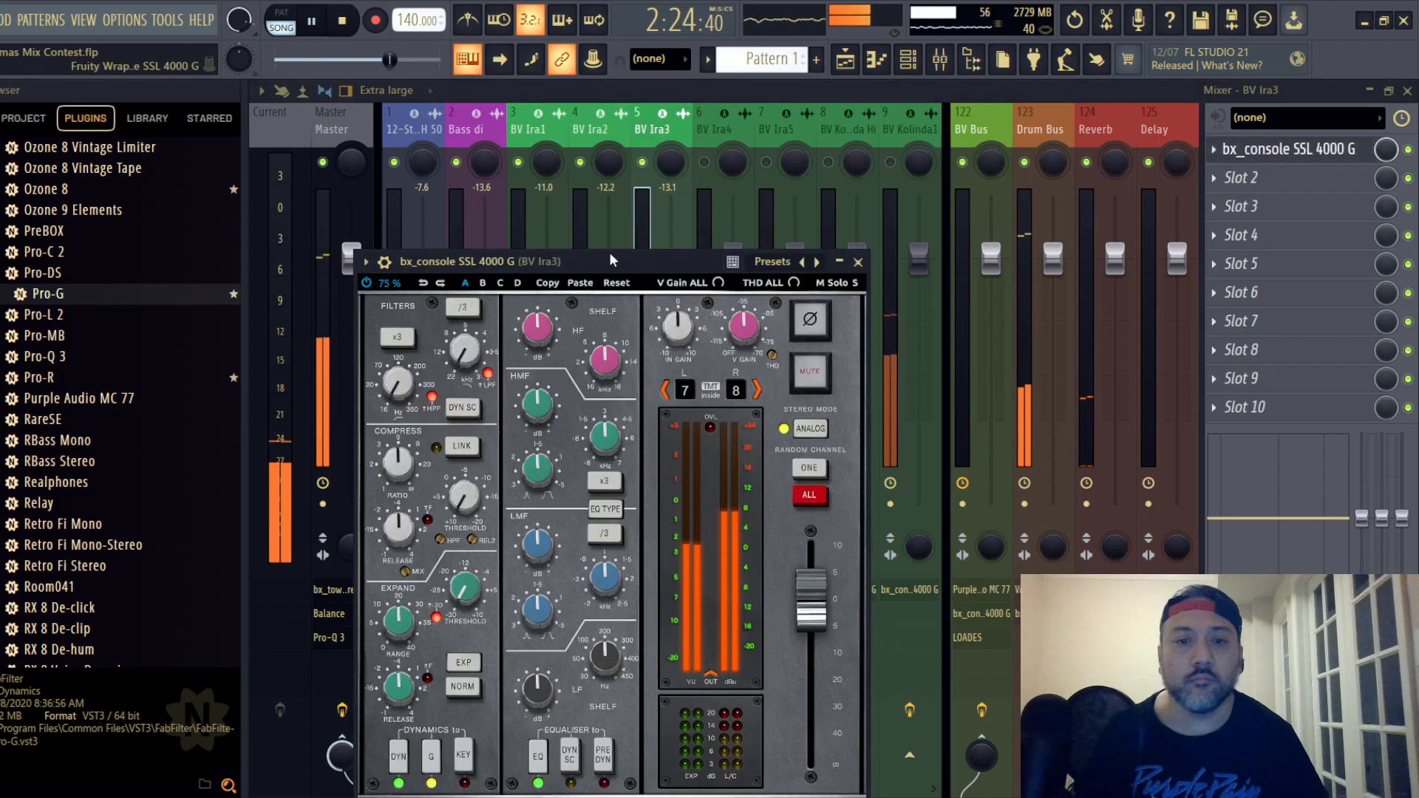
pyautogui.moveTo(609, 254); pyautogui.dragTo(673, 140)
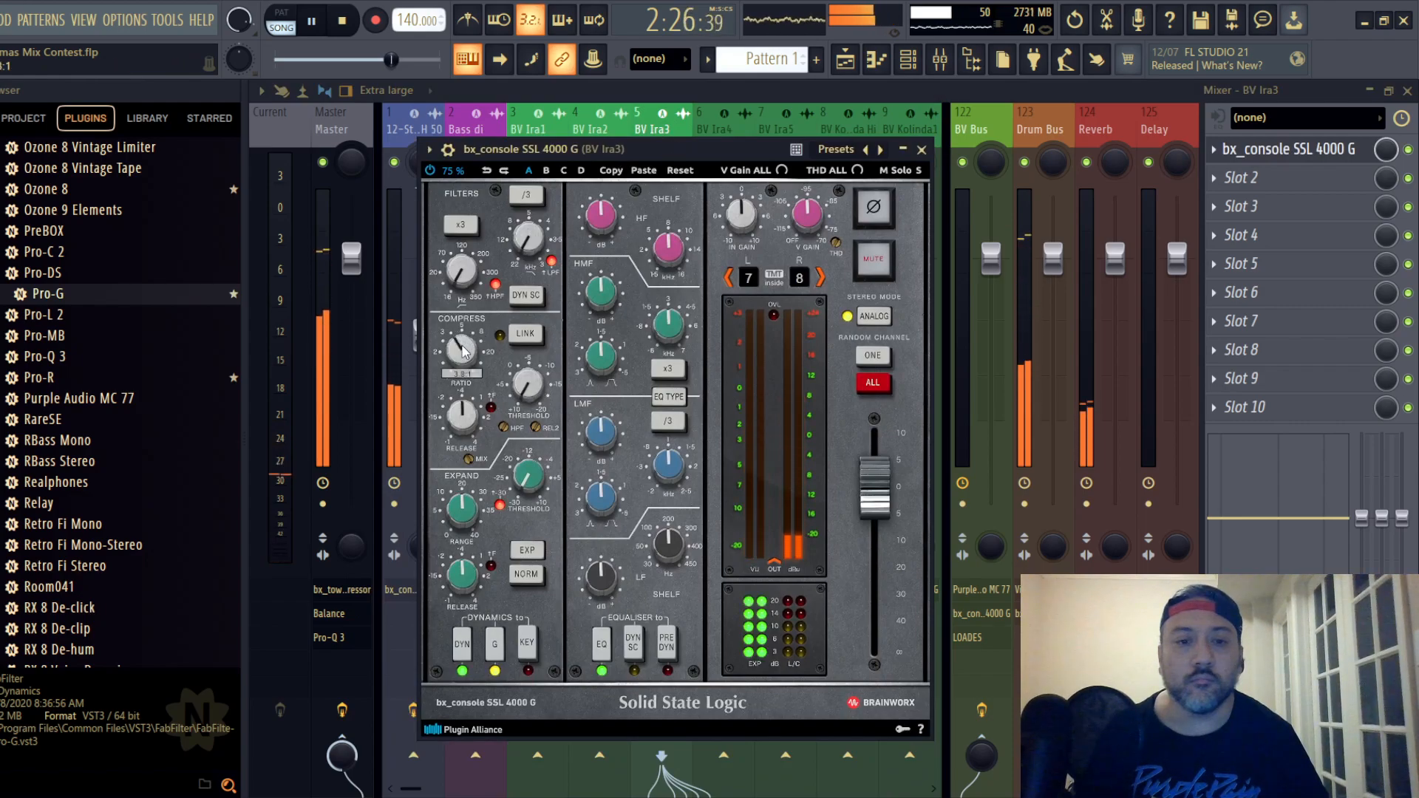
pyautogui.press('space')
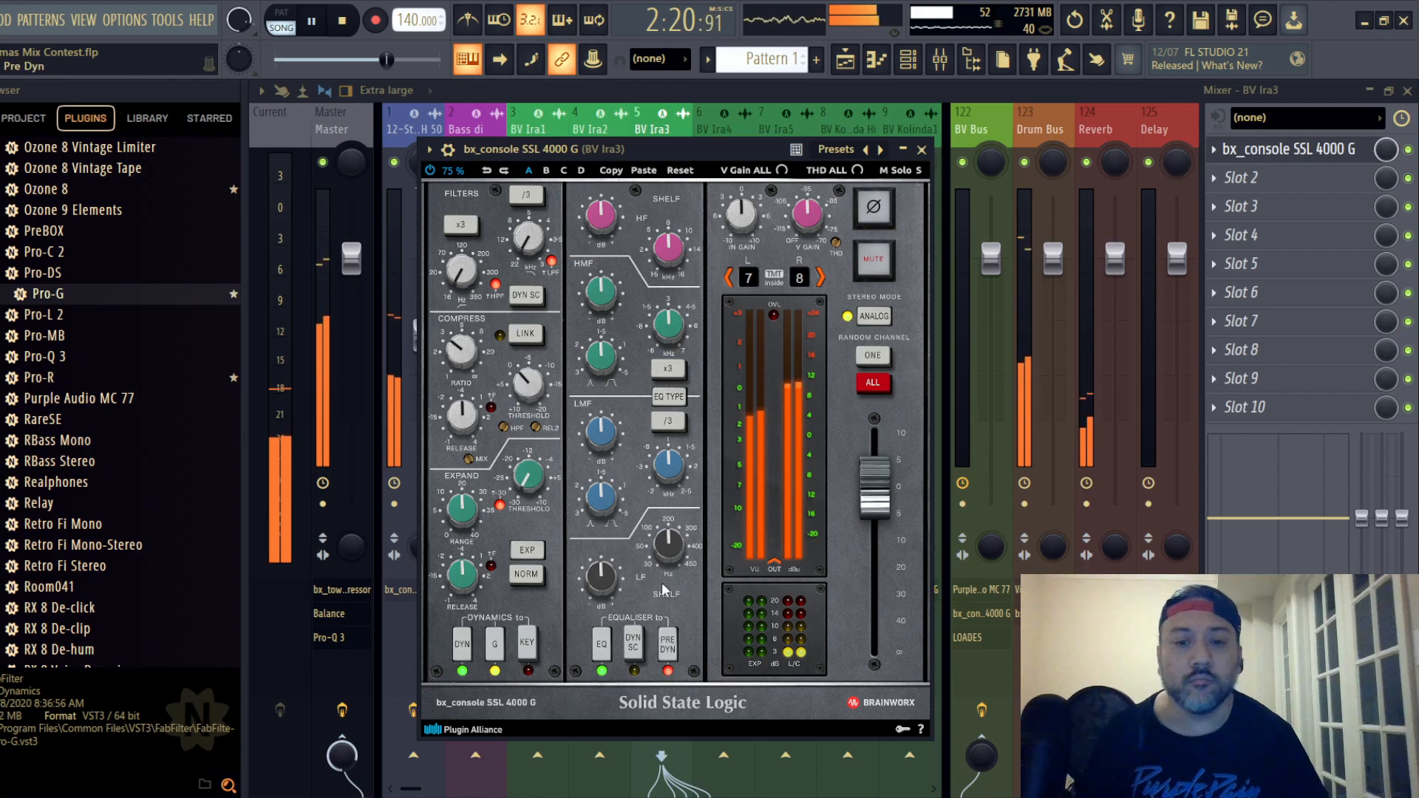
# - Switch backing vocal track 5's EQ type, cut HF and LF, set LMF gain to +1.3 dB and lower the track's fader to -14.1 dB
pyautogui.click(671, 397)
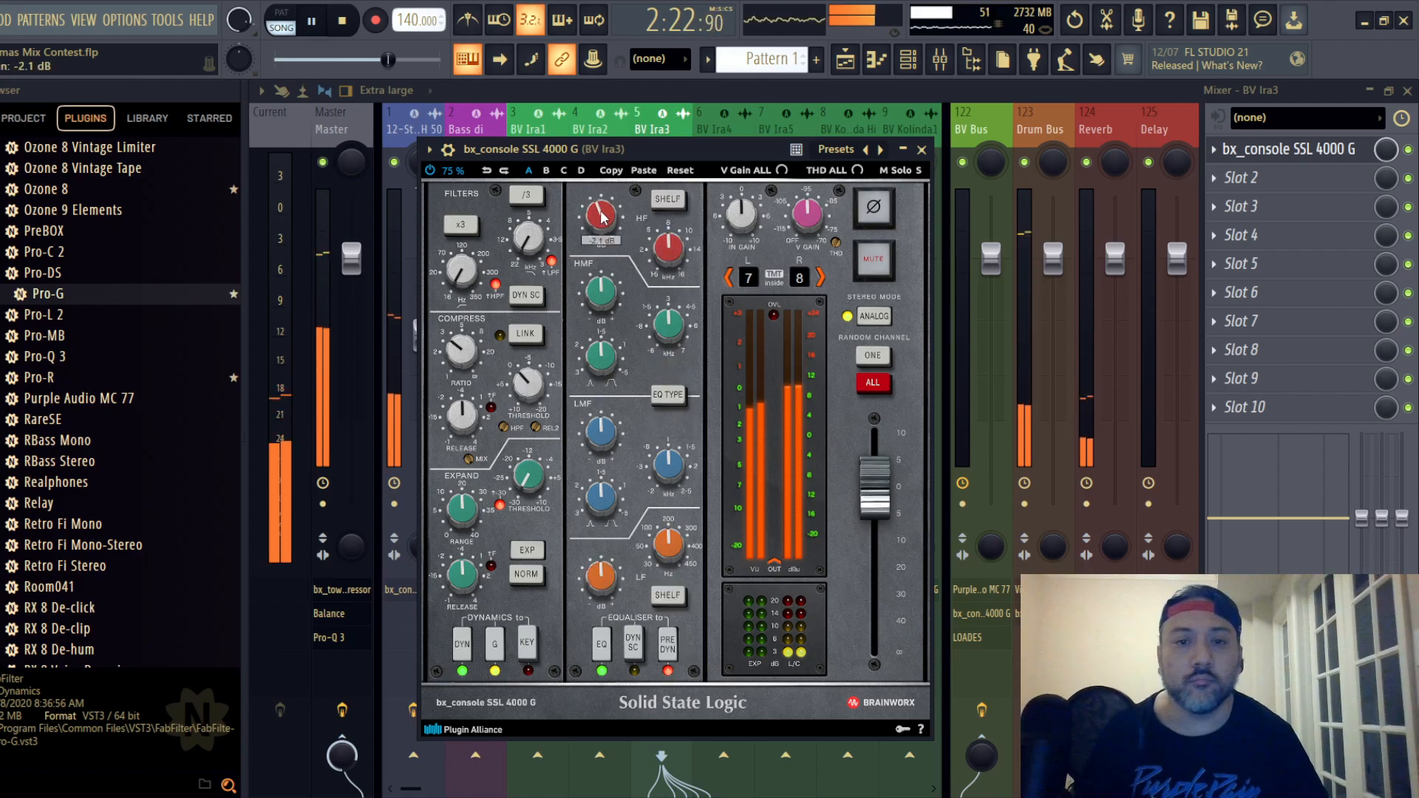
pyautogui.moveTo(603, 216); pyautogui.dragTo(617, 310)
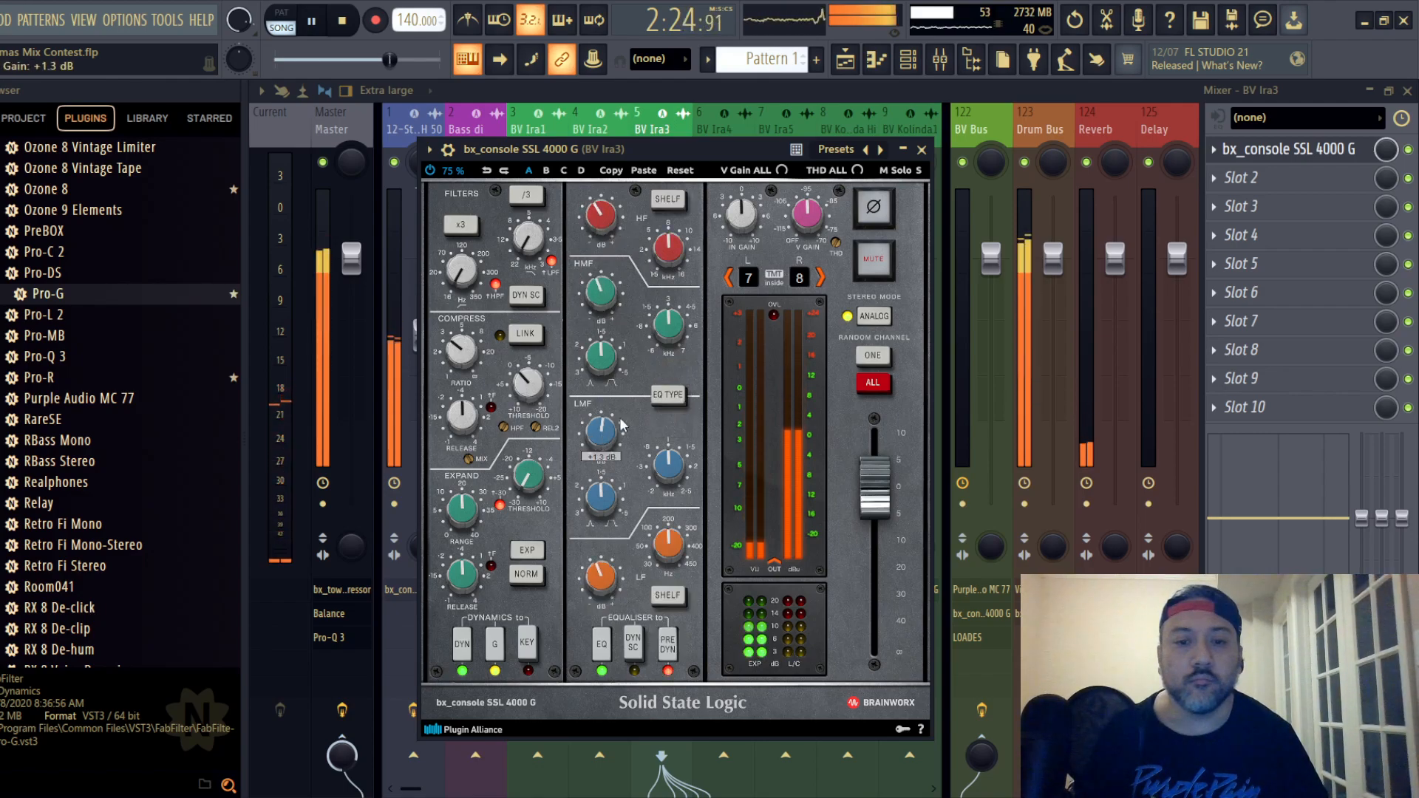
pyautogui.click(921, 150)
pyautogui.moveTo(675, 384); pyautogui.dragTo(676, 392)
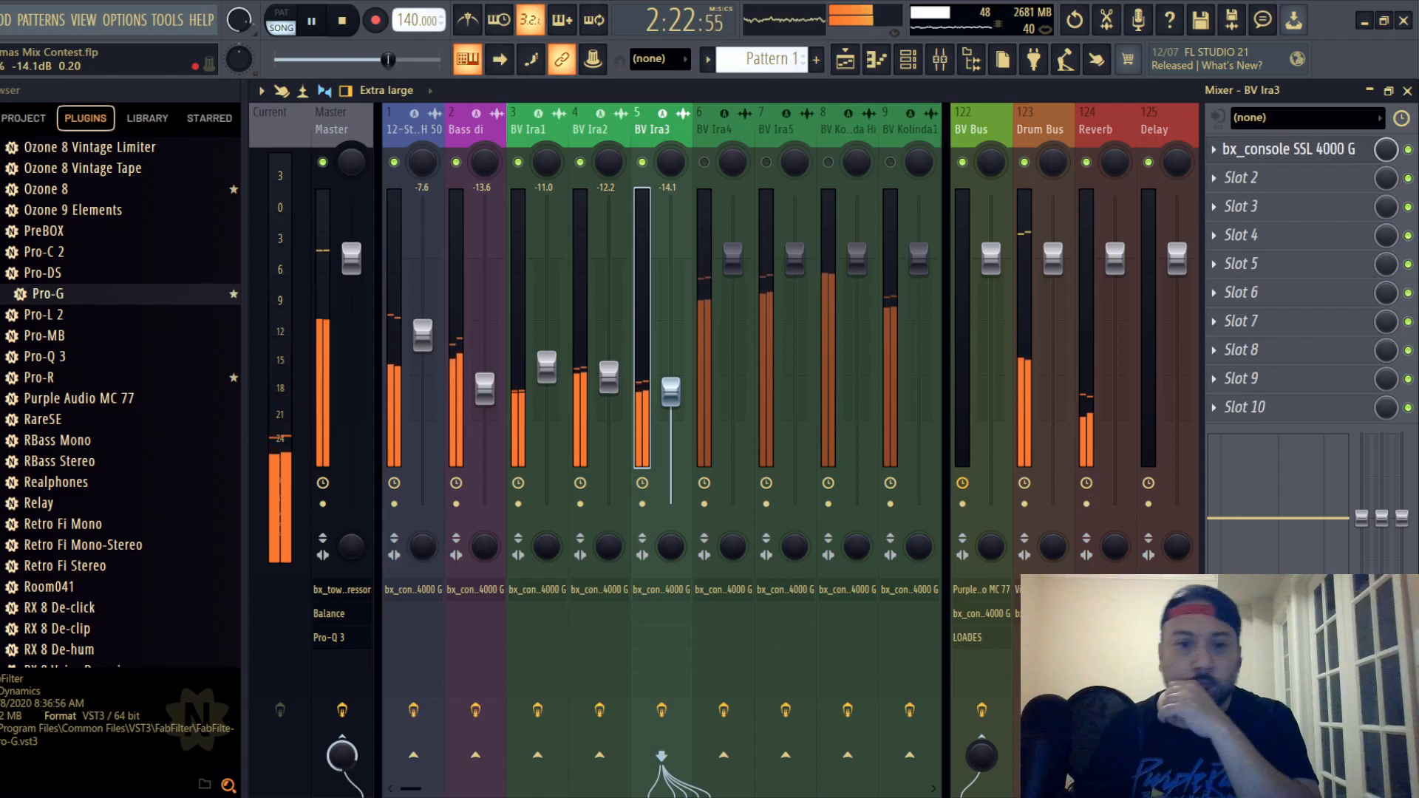
# - Unmute backing vocal track 6, replay the section and set the track's fader to -13.9 dB
pyautogui.click(706, 126)
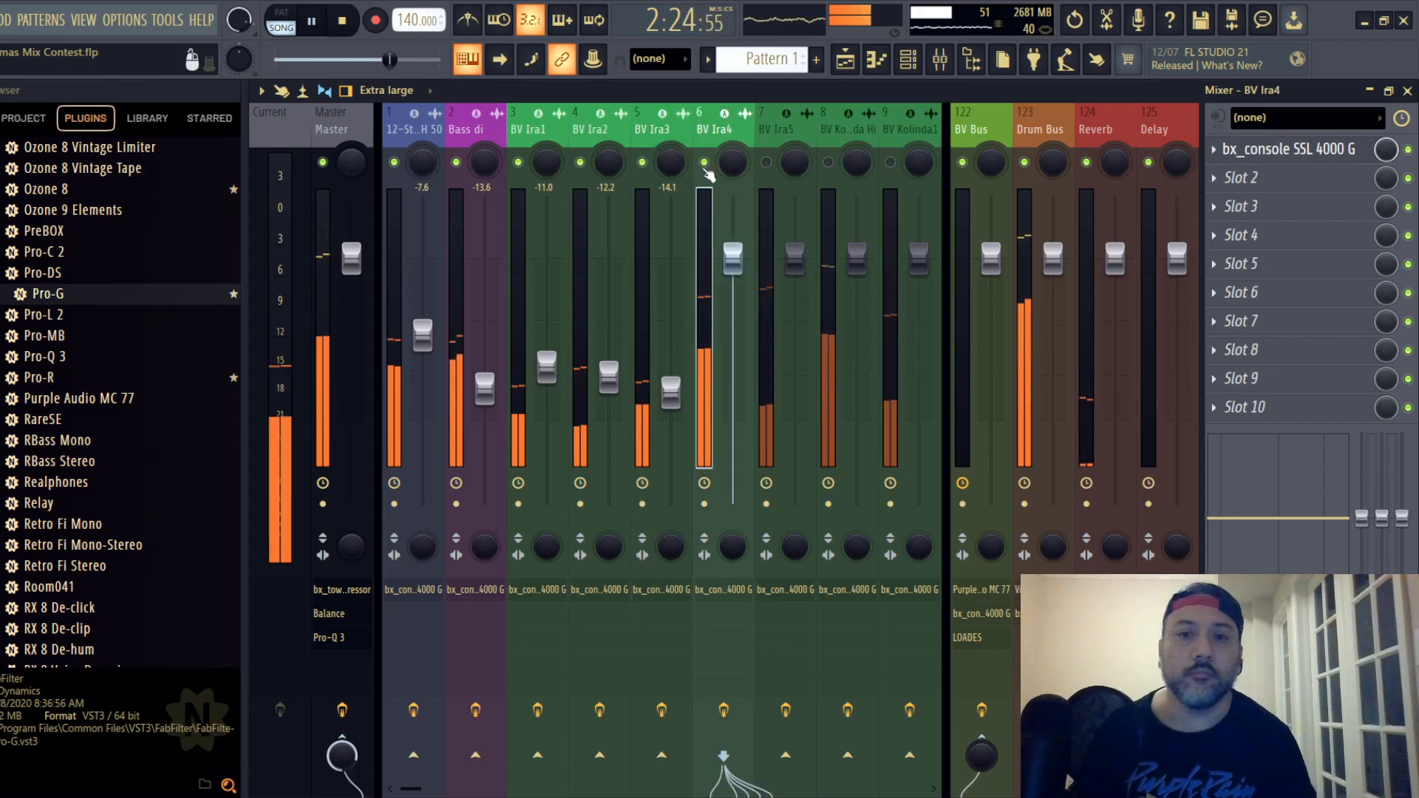
pyautogui.press('space')
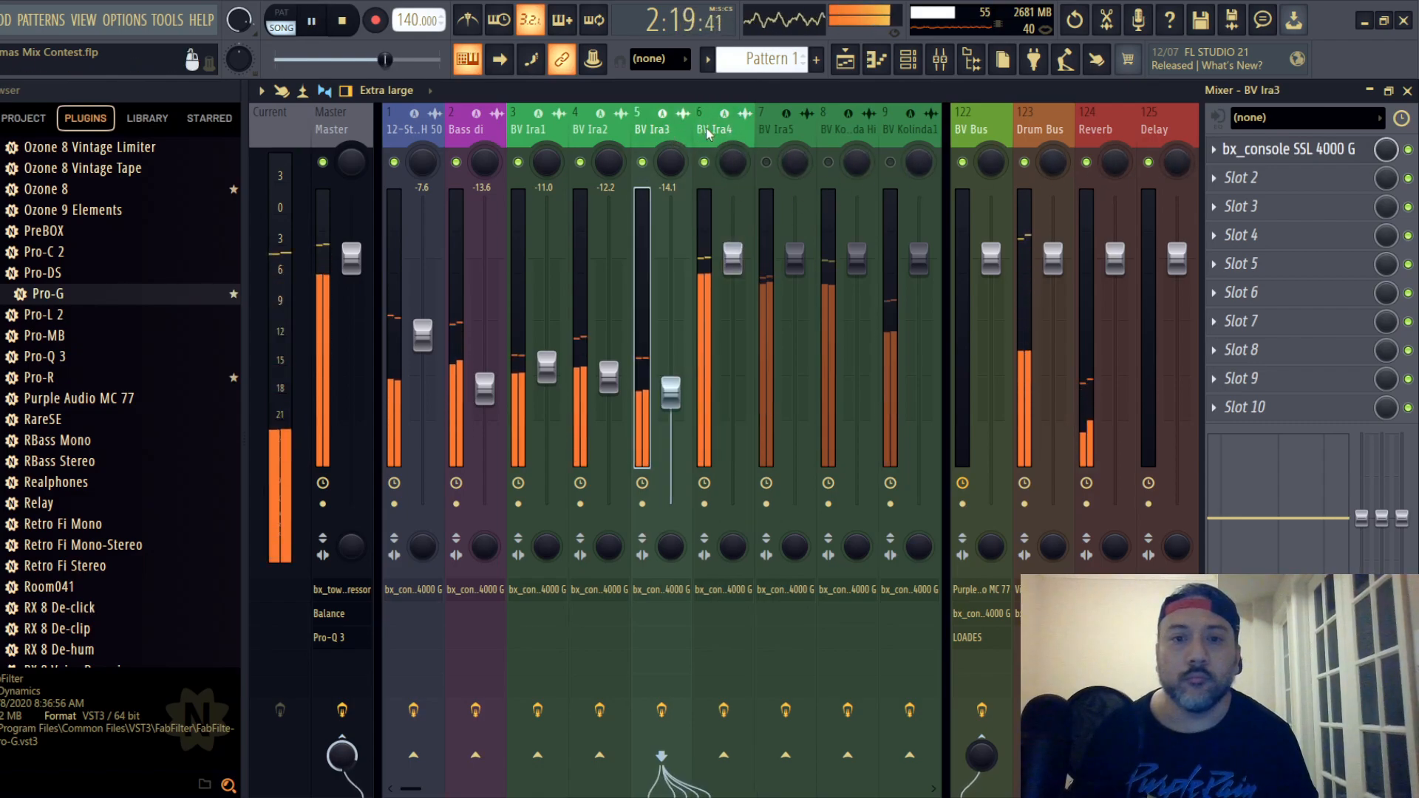
pyautogui.moveTo(732, 345); pyautogui.dragTo(732, 387)
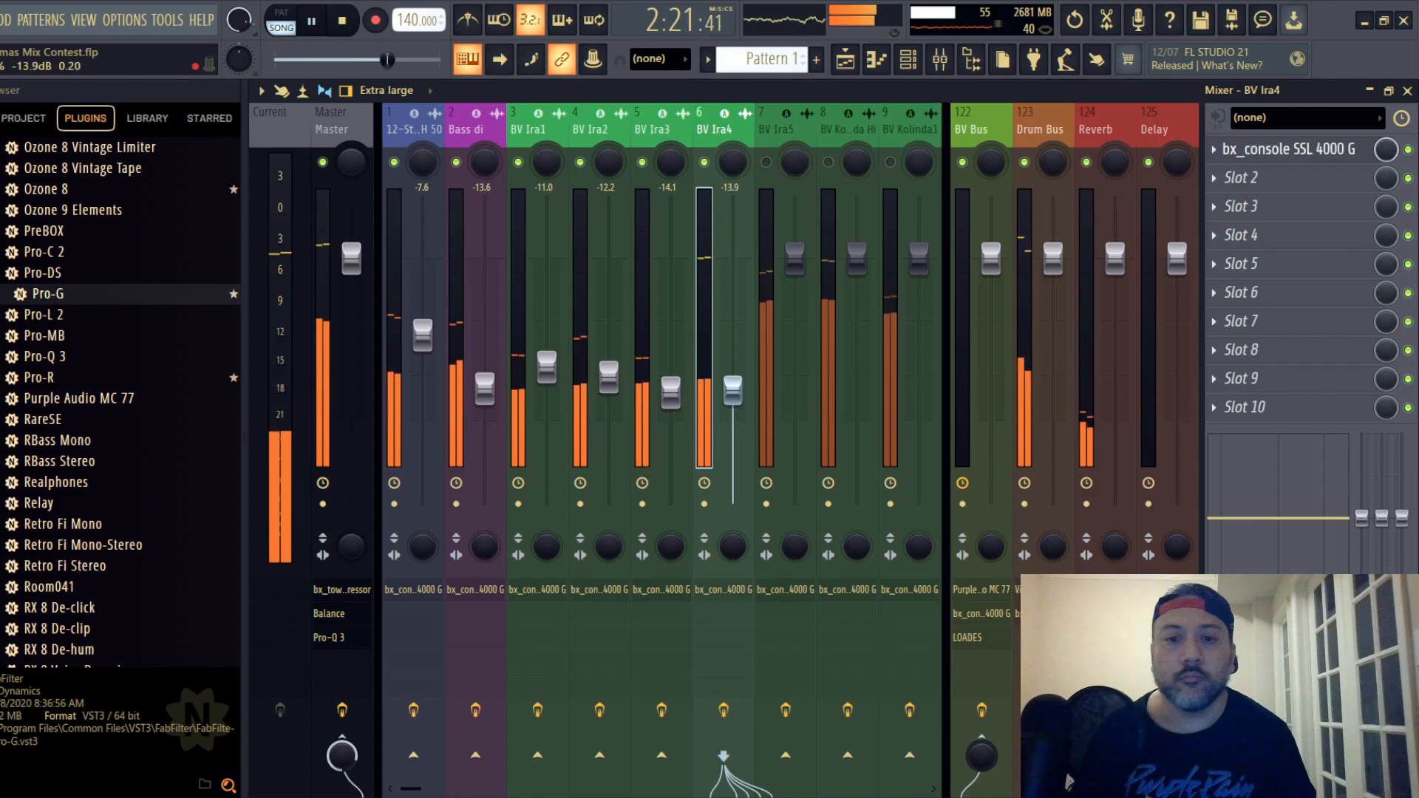
# - Compress backing vocal track 6 with the SSL channel strip, lowering the ratio and setting the threshold to -3.0 dB
pyautogui.click(1265, 149)
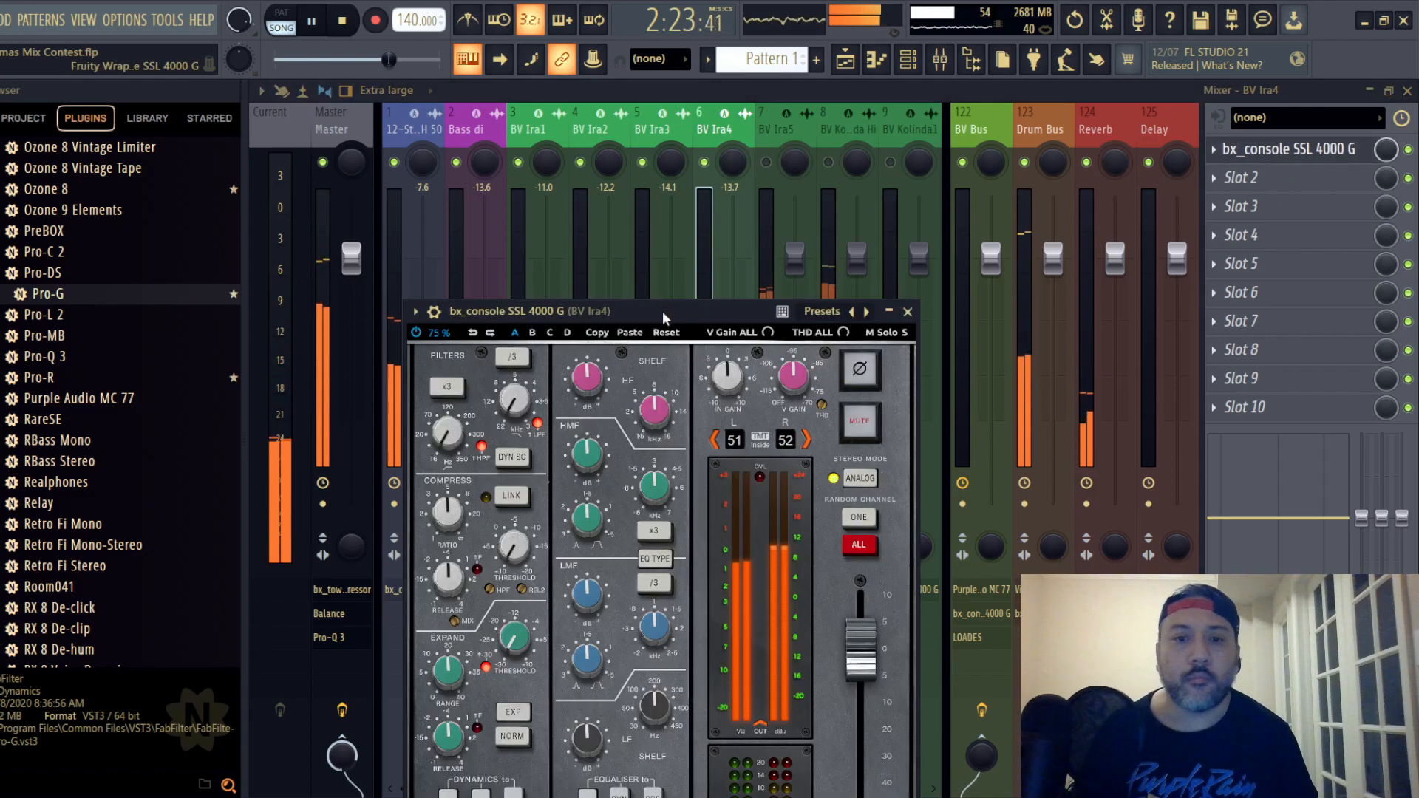
pyautogui.moveTo(663, 312); pyautogui.dragTo(675, 169)
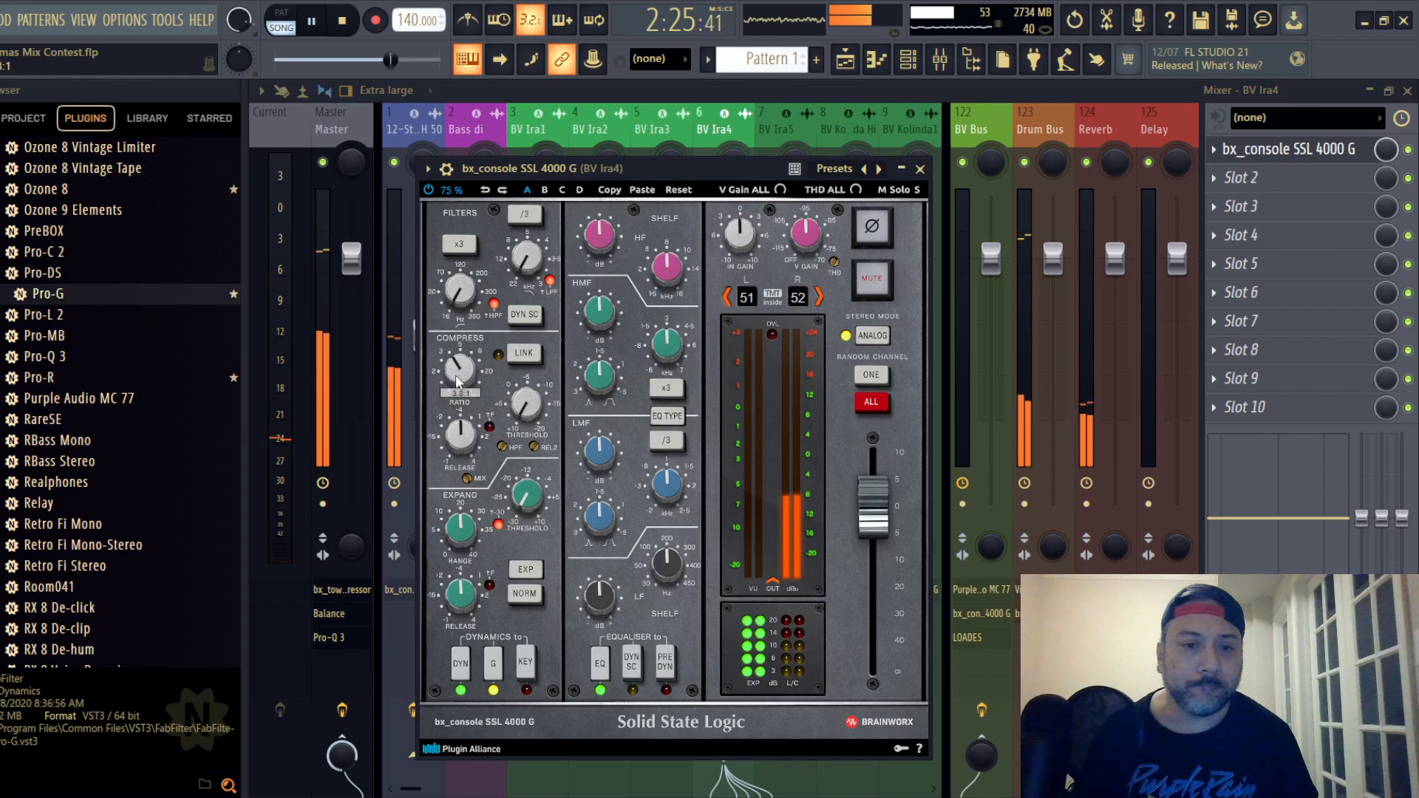
pyautogui.scroll(-2, 457, 376)
pyautogui.scroll(-2, 458, 380)
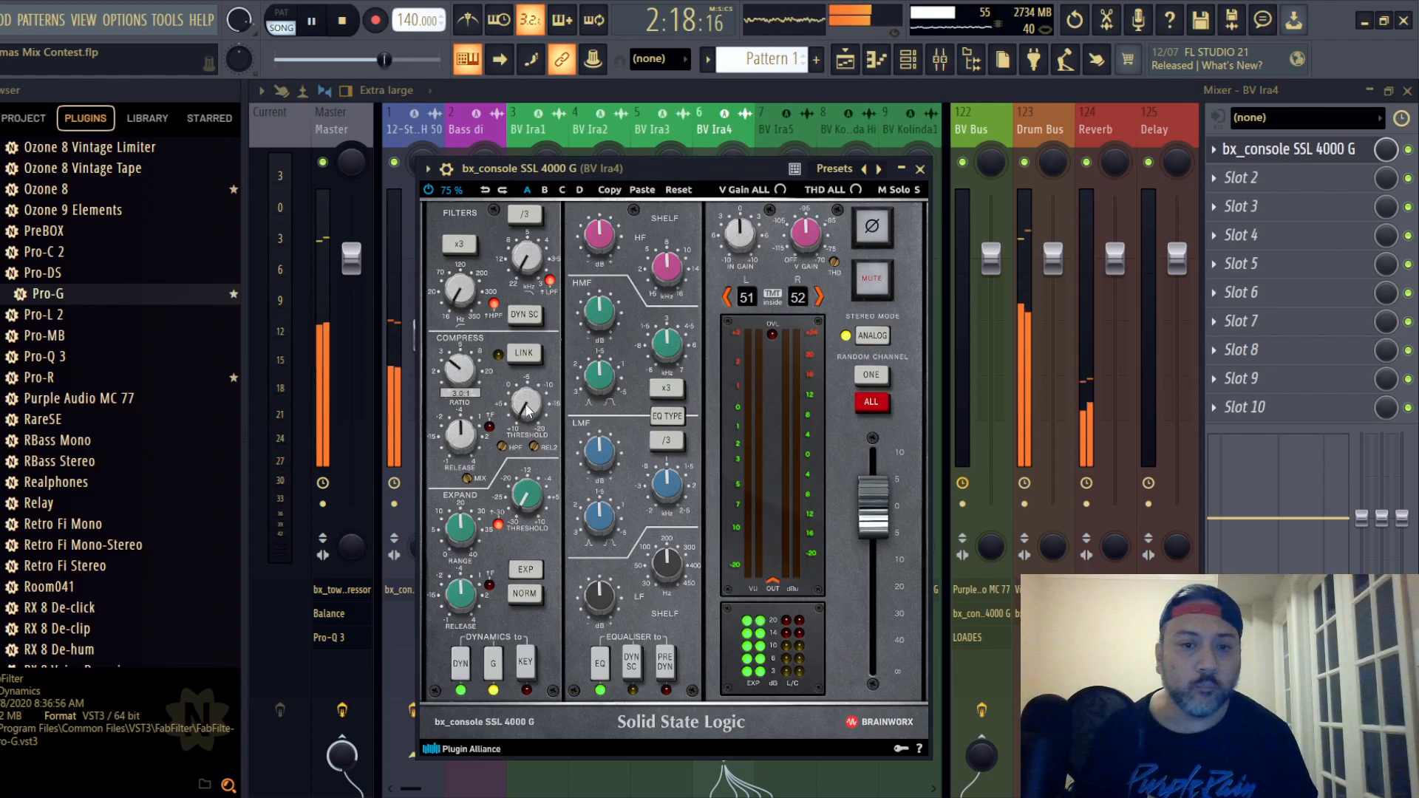
pyautogui.scroll(-1, 527, 410)
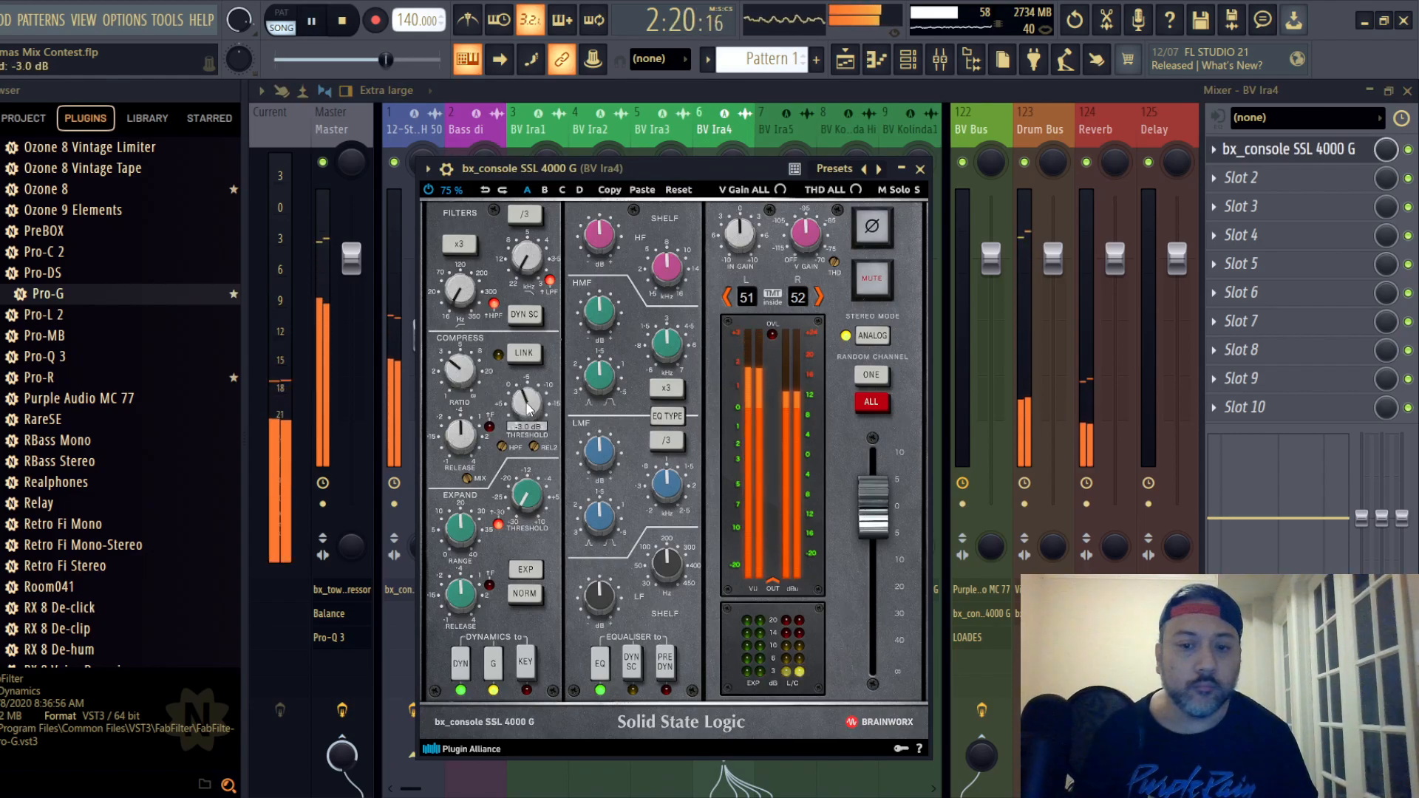
# - Equalise track 6 before the dynamics with a switched EQ type, HF and LF cuts and -2.7 dB HMF gain, and lower its fader to -15.6 dB
pyautogui.click(665, 662)
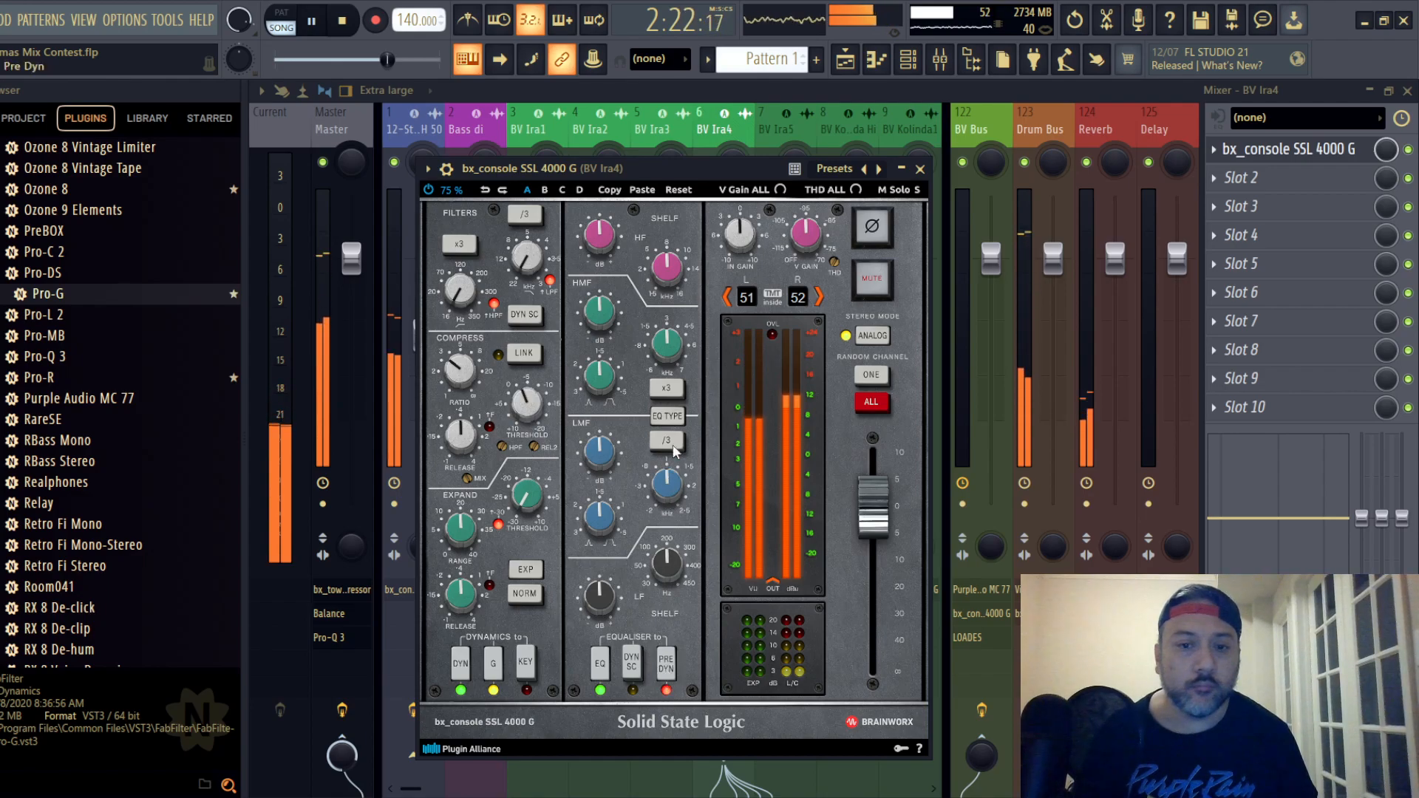
pyautogui.click(668, 418)
pyautogui.moveTo(673, 569)
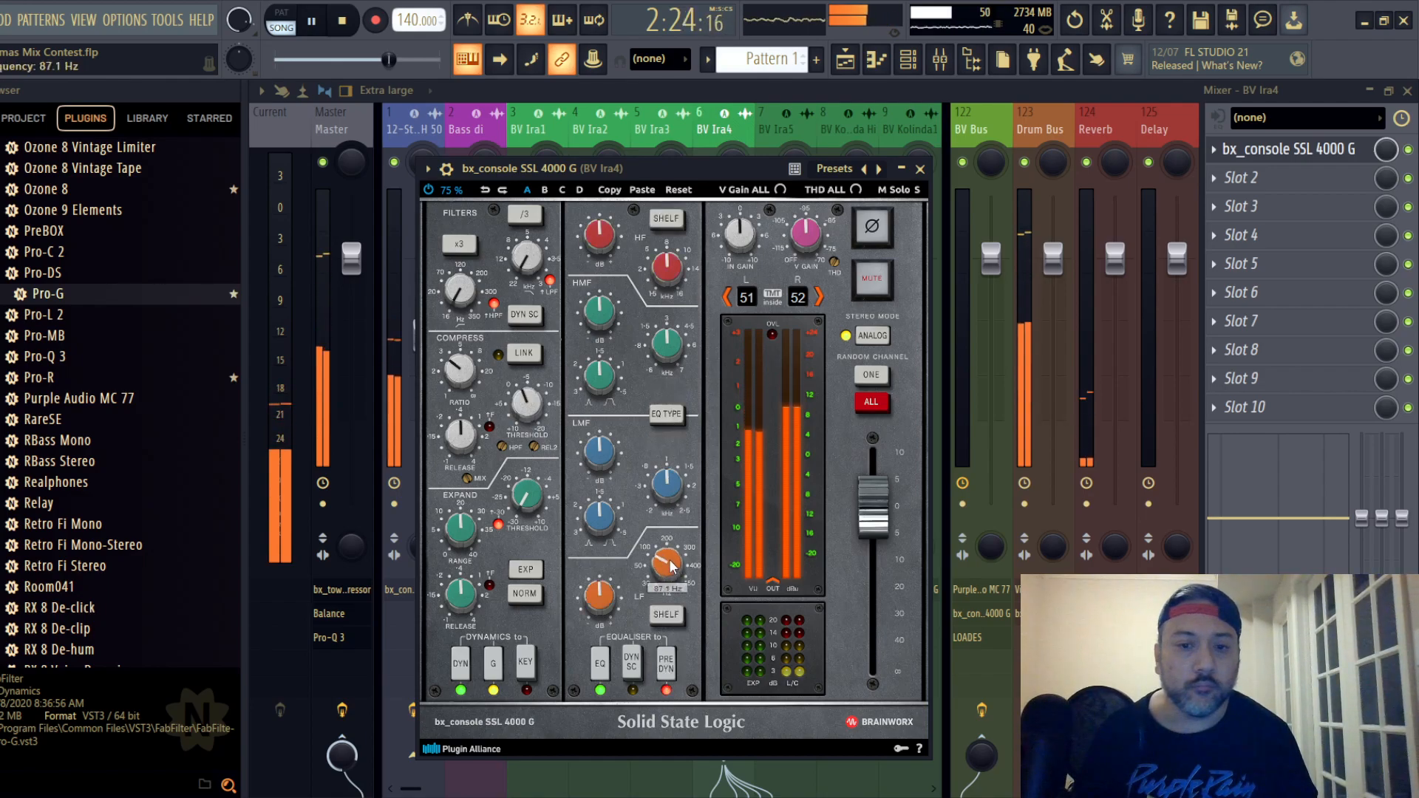
pyautogui.scroll(5, 672, 567)
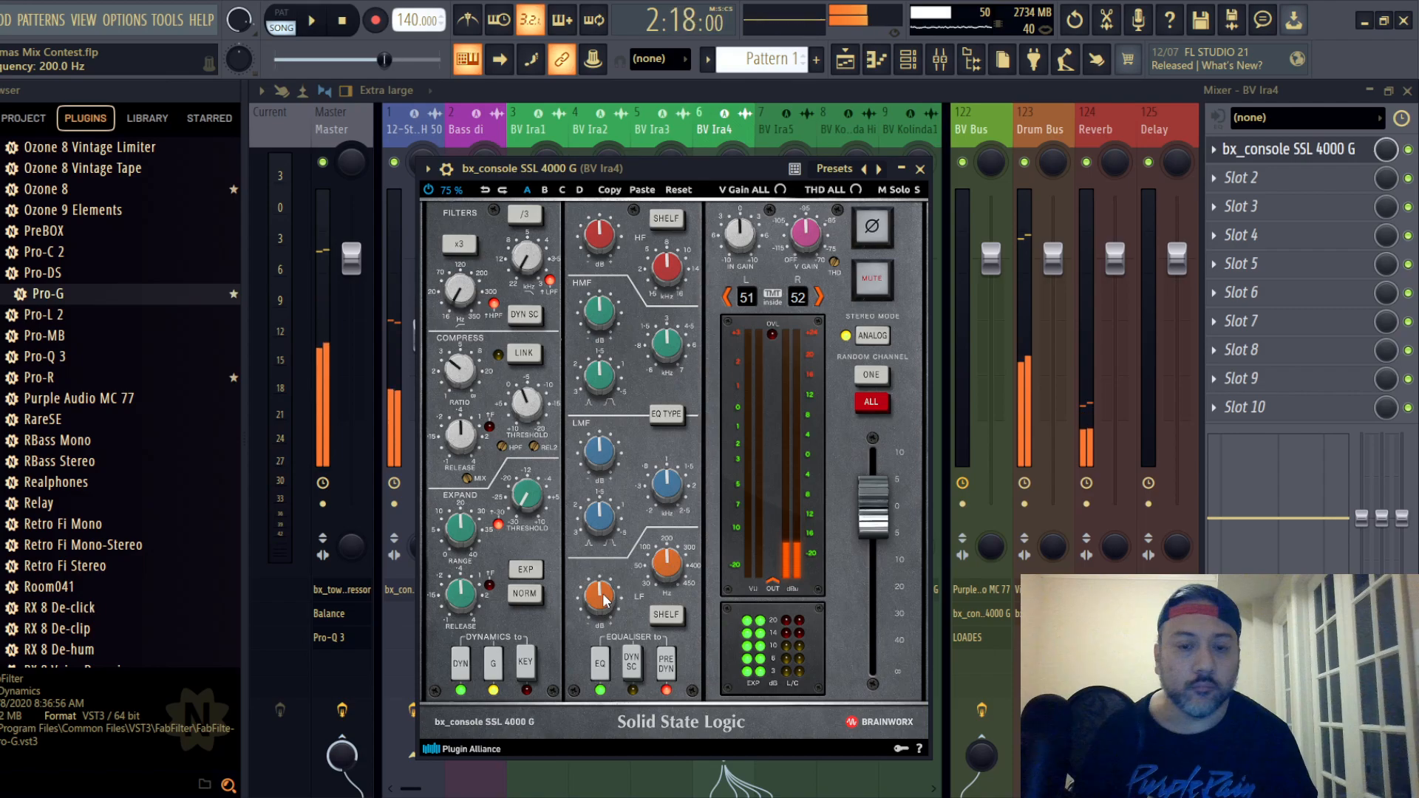
pyautogui.scroll(-3, 604, 599)
pyautogui.press('space')
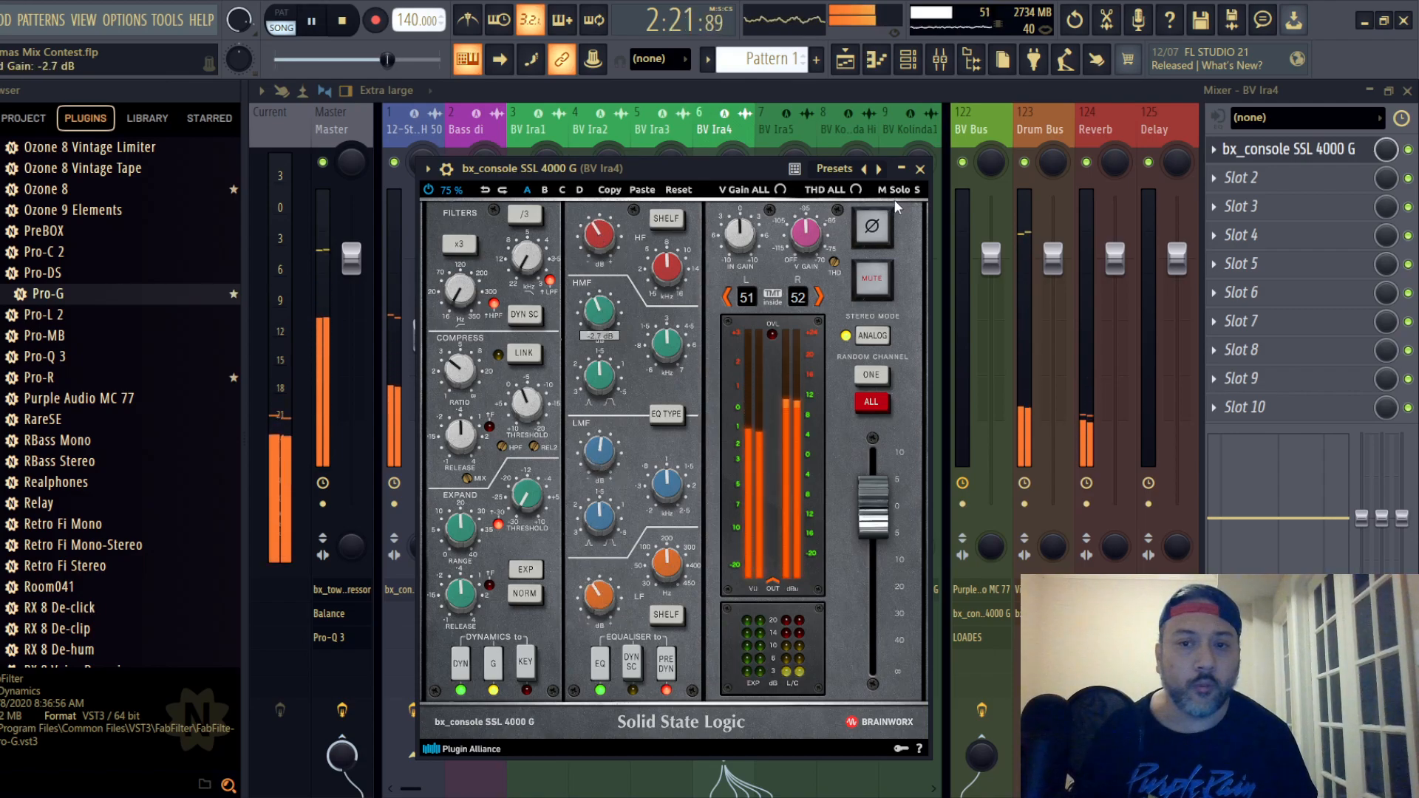
pyautogui.click(920, 169)
pyautogui.press('space')
pyautogui.moveTo(733, 395); pyautogui.dragTo(733, 403)
# - Unmute backing vocal track 7 and set its fader to -15.4 dB
pyautogui.click(773, 130)
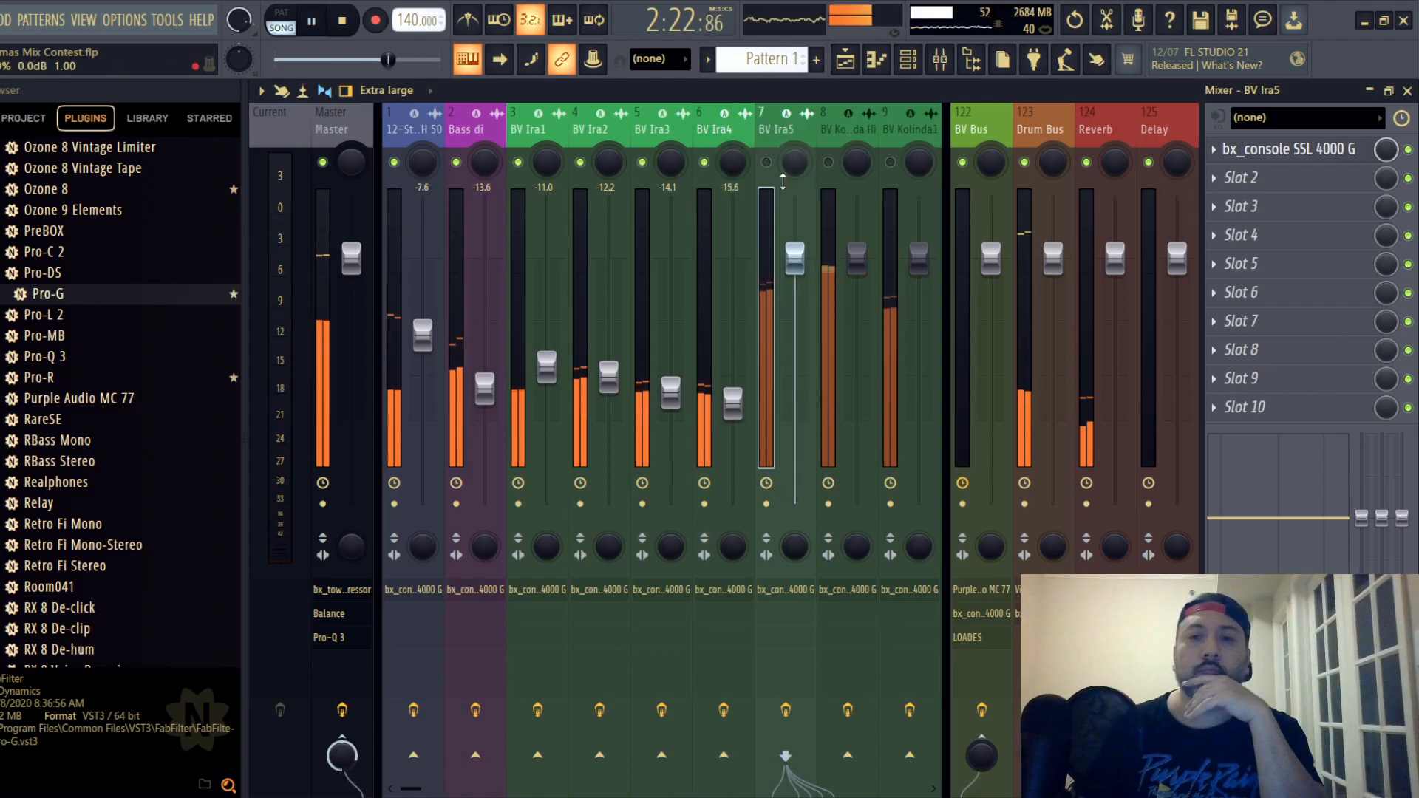
pyautogui.click(767, 163)
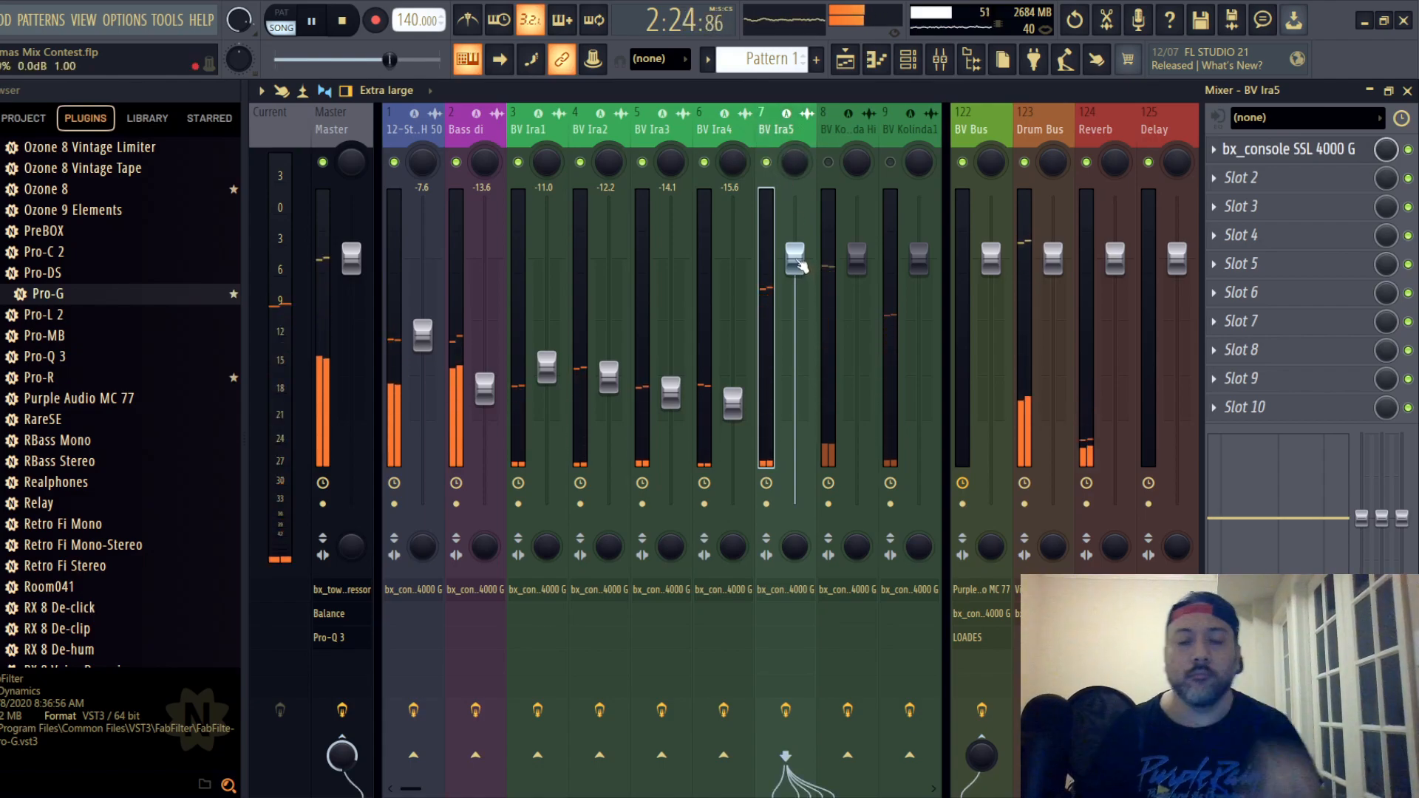
pyautogui.moveTo(794, 259); pyautogui.dragTo(794, 404)
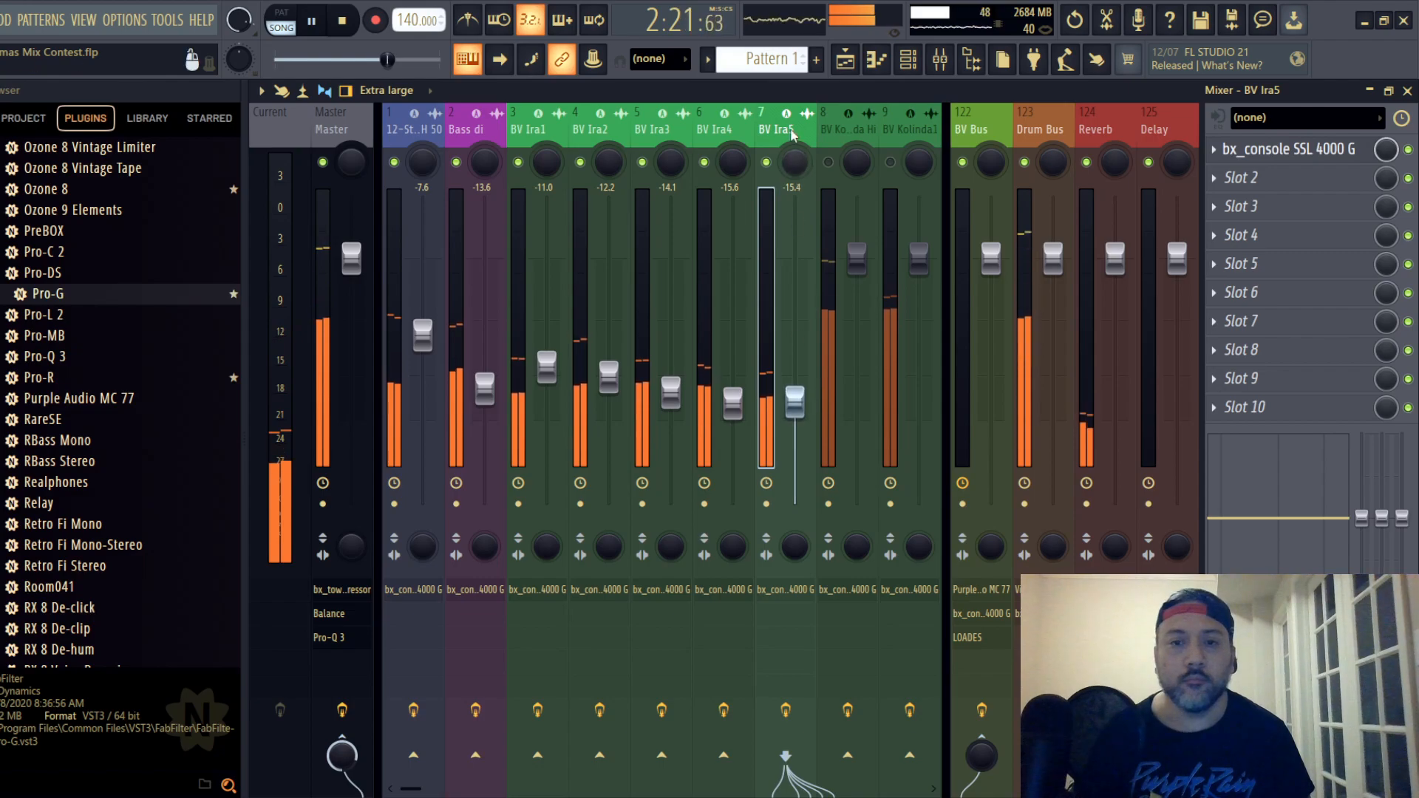
# - Switch the EQ type in backing vocal track 7's SSL channel strip, lower the compression ratio and set the threshold to -2.0 dB
pyautogui.click(1265, 153)
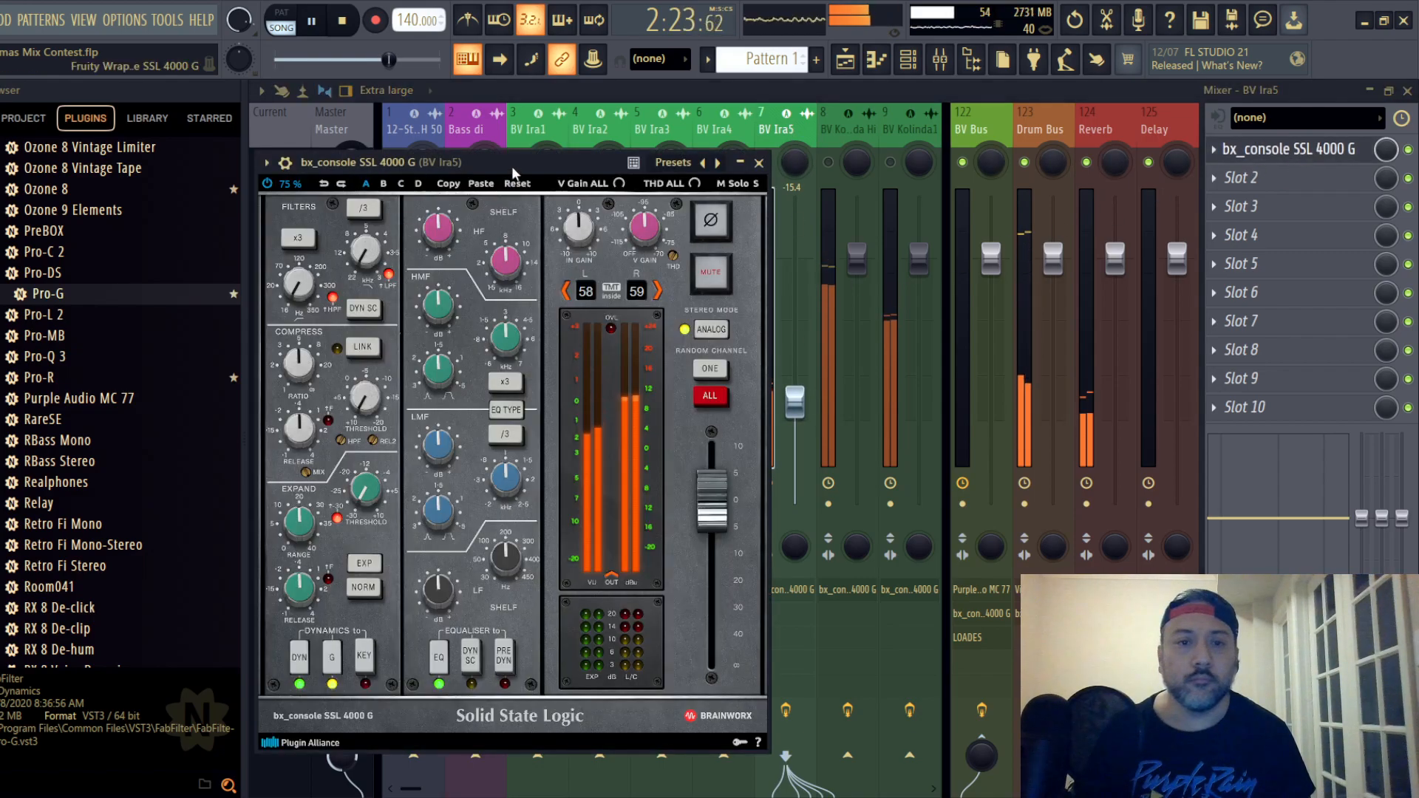
pyautogui.moveTo(511, 166); pyautogui.dragTo(634, 130)
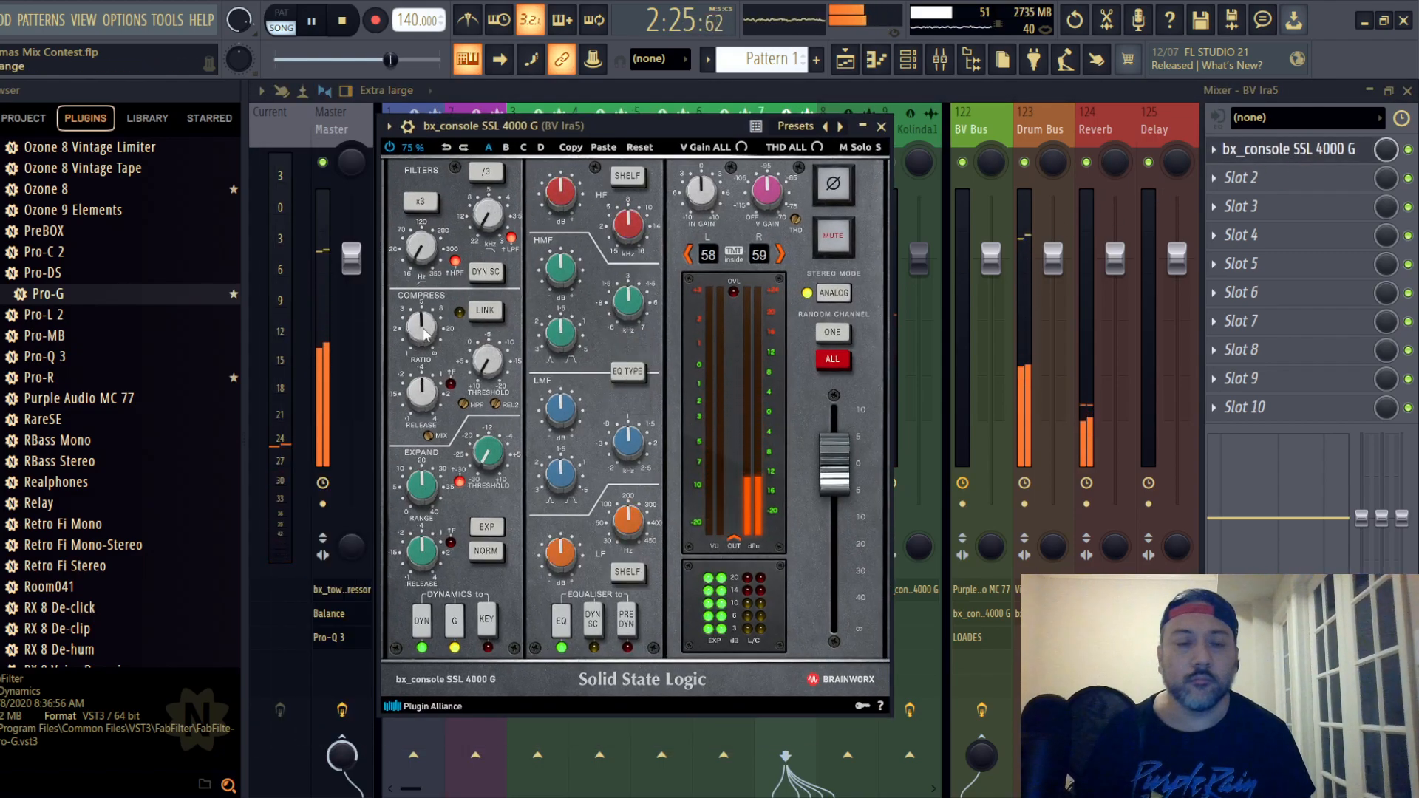
pyautogui.scroll(-1, 424, 334)
pyautogui.scroll(2, 497, 371)
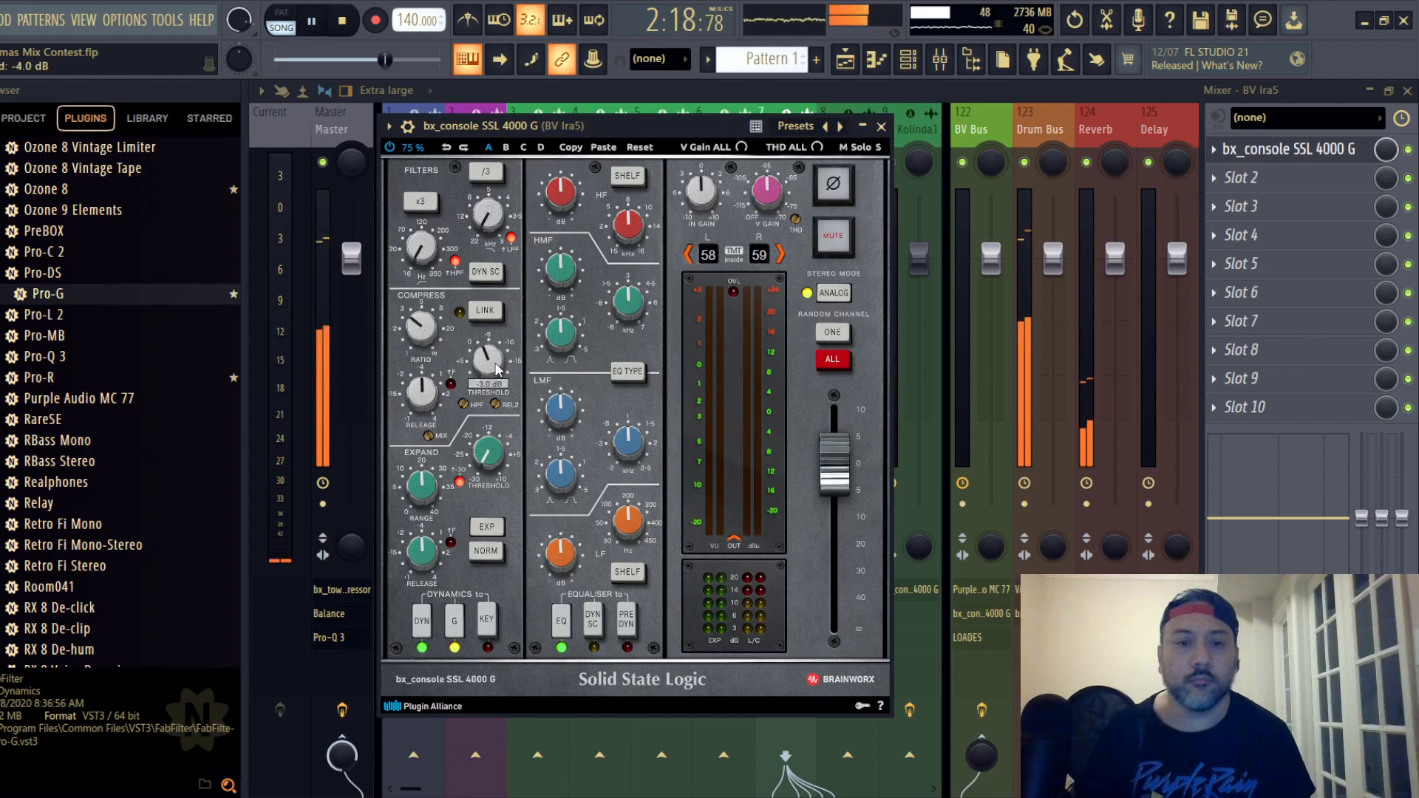
pyautogui.scroll(-2, 498, 370)
pyautogui.scroll(1, 497, 369)
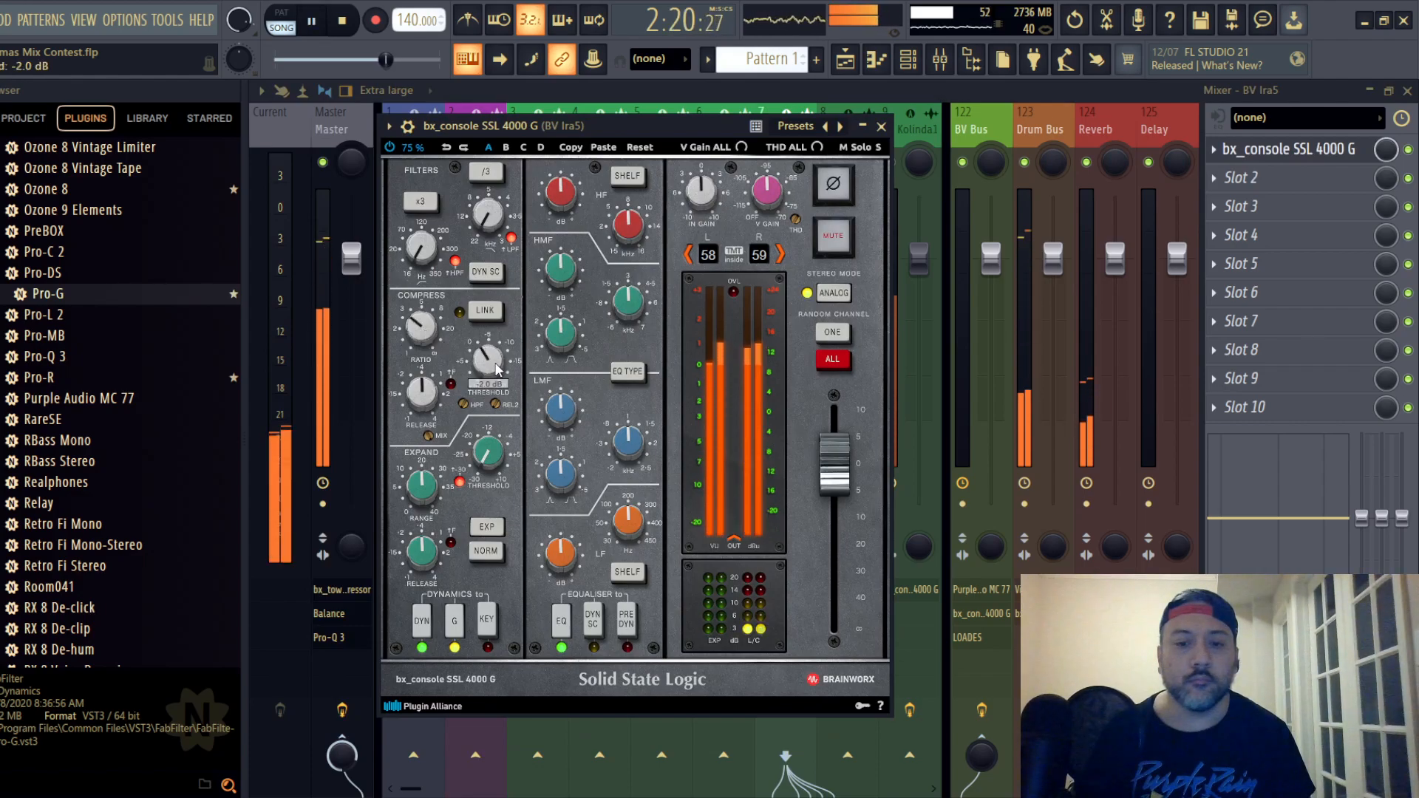
# - Place backing vocal track 7's EQ before the dynamics, cut HF and LF, and lower the track's fader to -16.2 dB
pyautogui.click(635, 625)
pyautogui.moveTo(569, 201); pyautogui.dragTo(574, 289)
pyautogui.moveTo(566, 559); pyautogui.dragTo(563, 628)
pyautogui.click(881, 126)
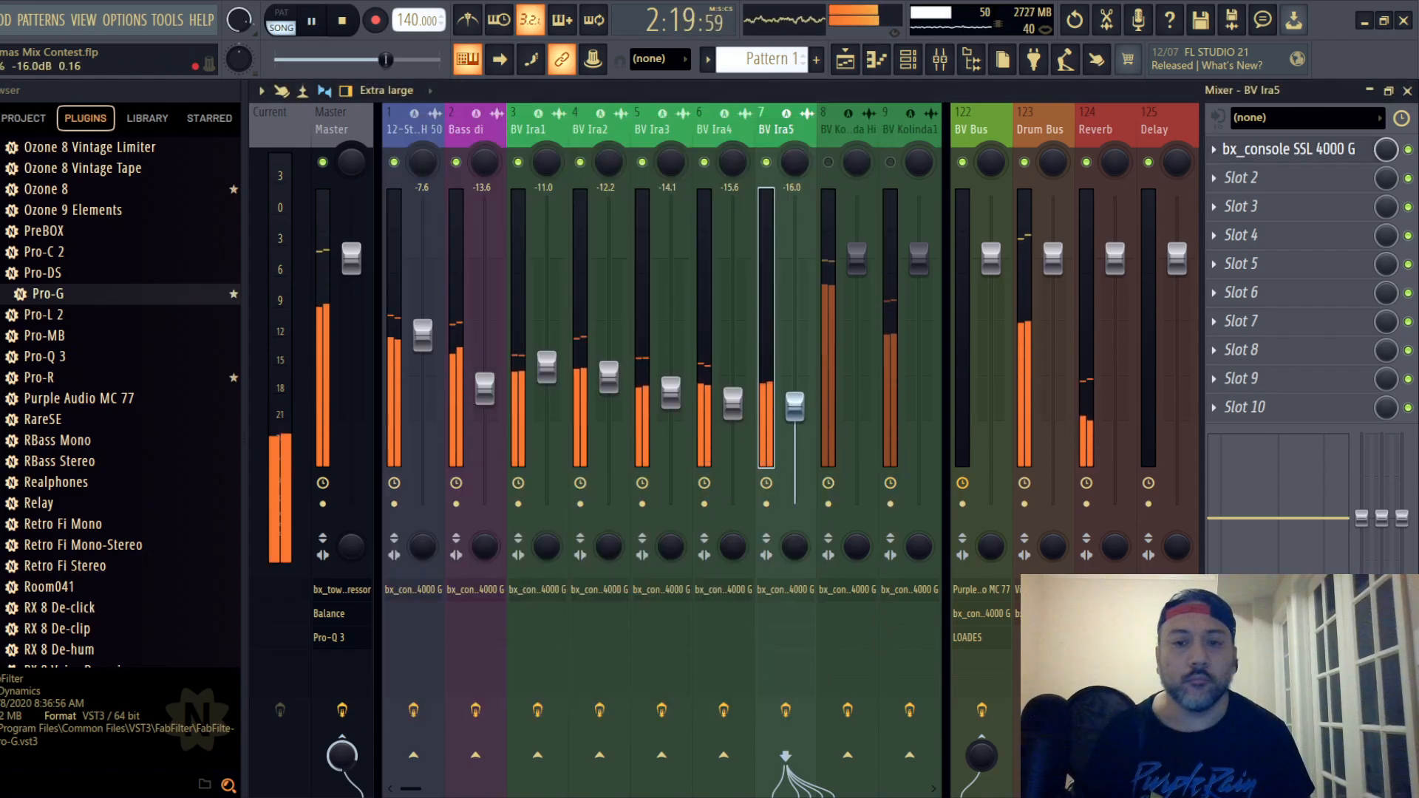
pyautogui.moveTo(794, 406); pyautogui.dragTo(794, 409)
# - Unmute backing vocal track 8 and set its fader to -14.7 dB
pyautogui.click(828, 162)
pyautogui.click(841, 131)
pyautogui.moveTo(857, 258); pyautogui.dragTo(856, 397)
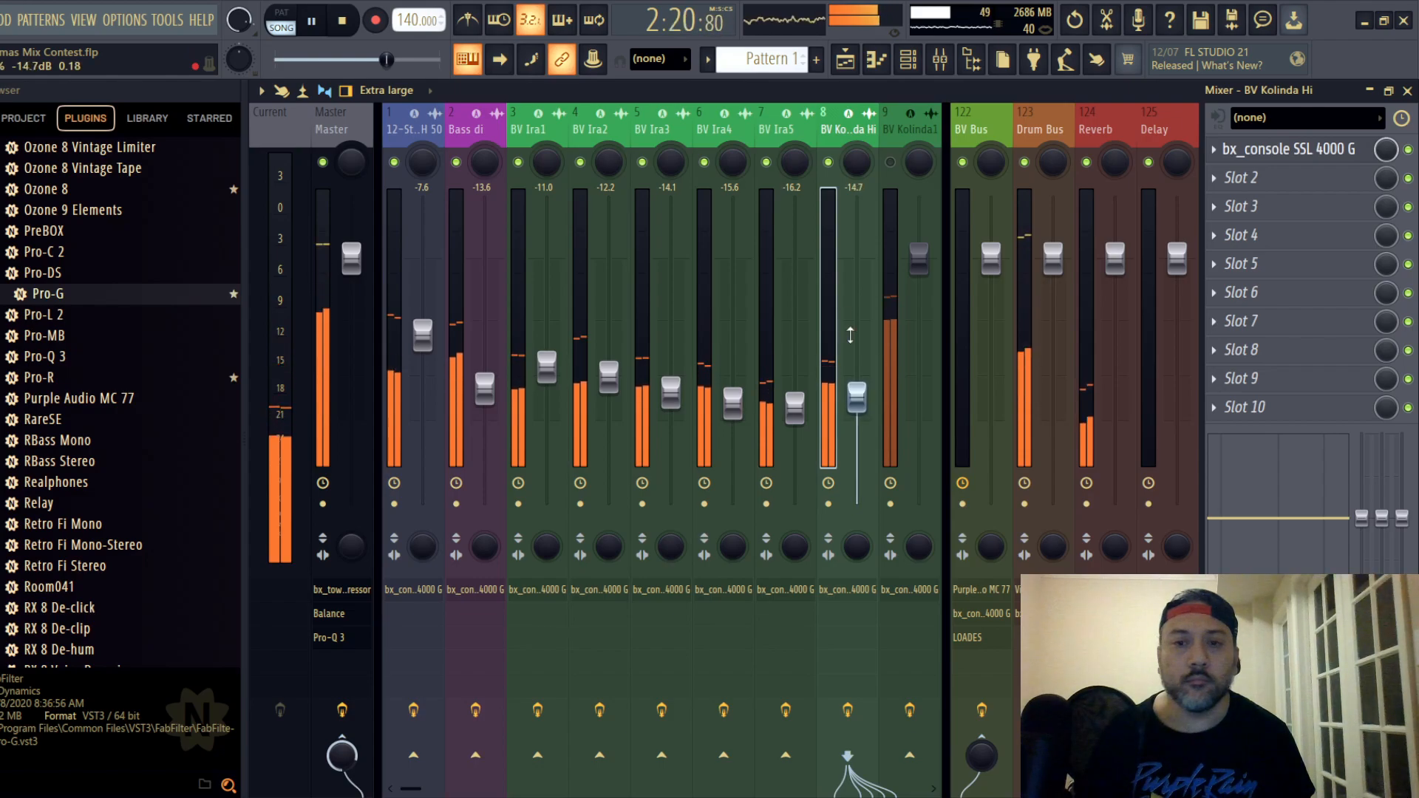
# - Compress backing vocal track 8 with the SSL channel strip, lowering the ratio and setting the threshold to -1.0 dB
pyautogui.click(1261, 153)
pyautogui.moveTo(605, 208); pyautogui.dragTo(719, 162)
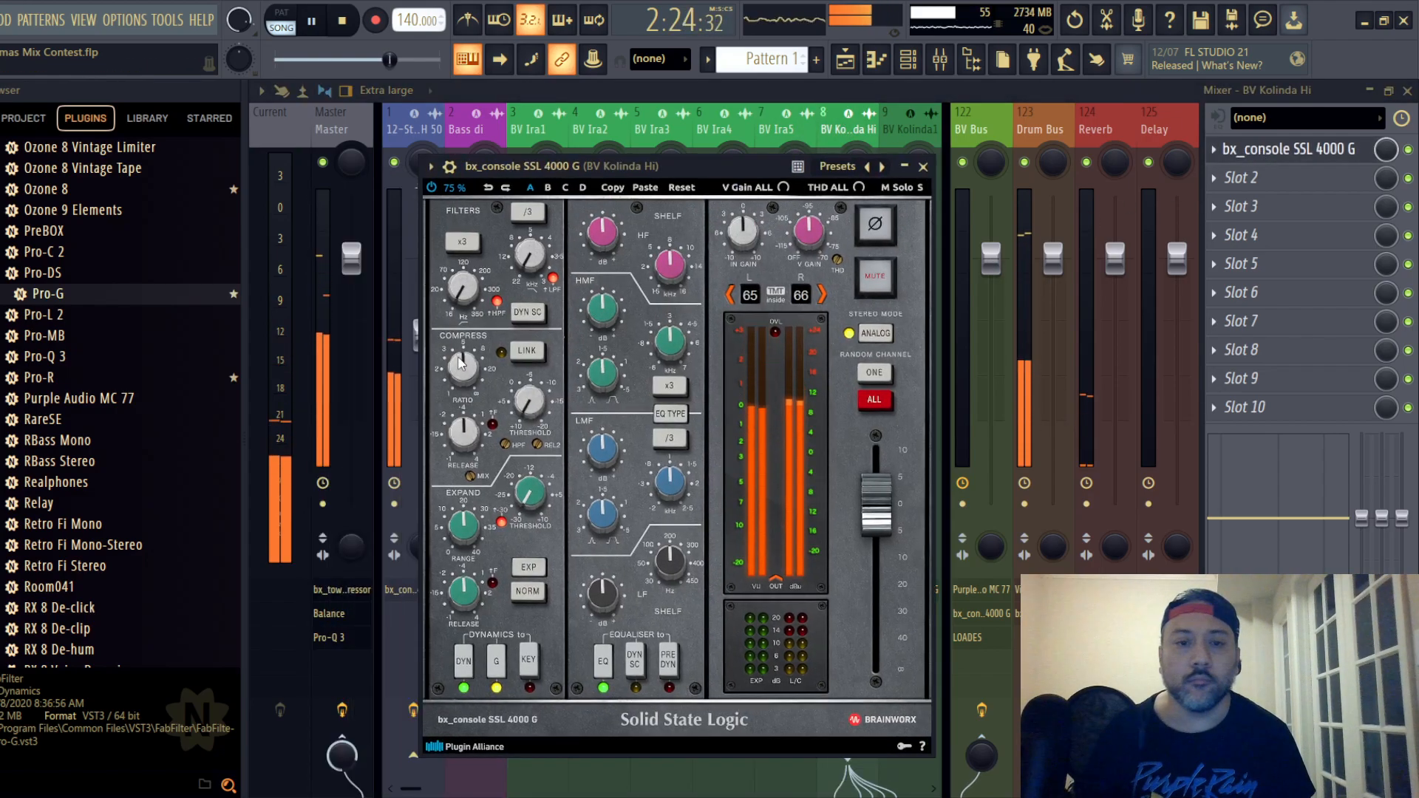
pyautogui.scroll(-4, 459, 362)
pyautogui.scroll(5, 529, 401)
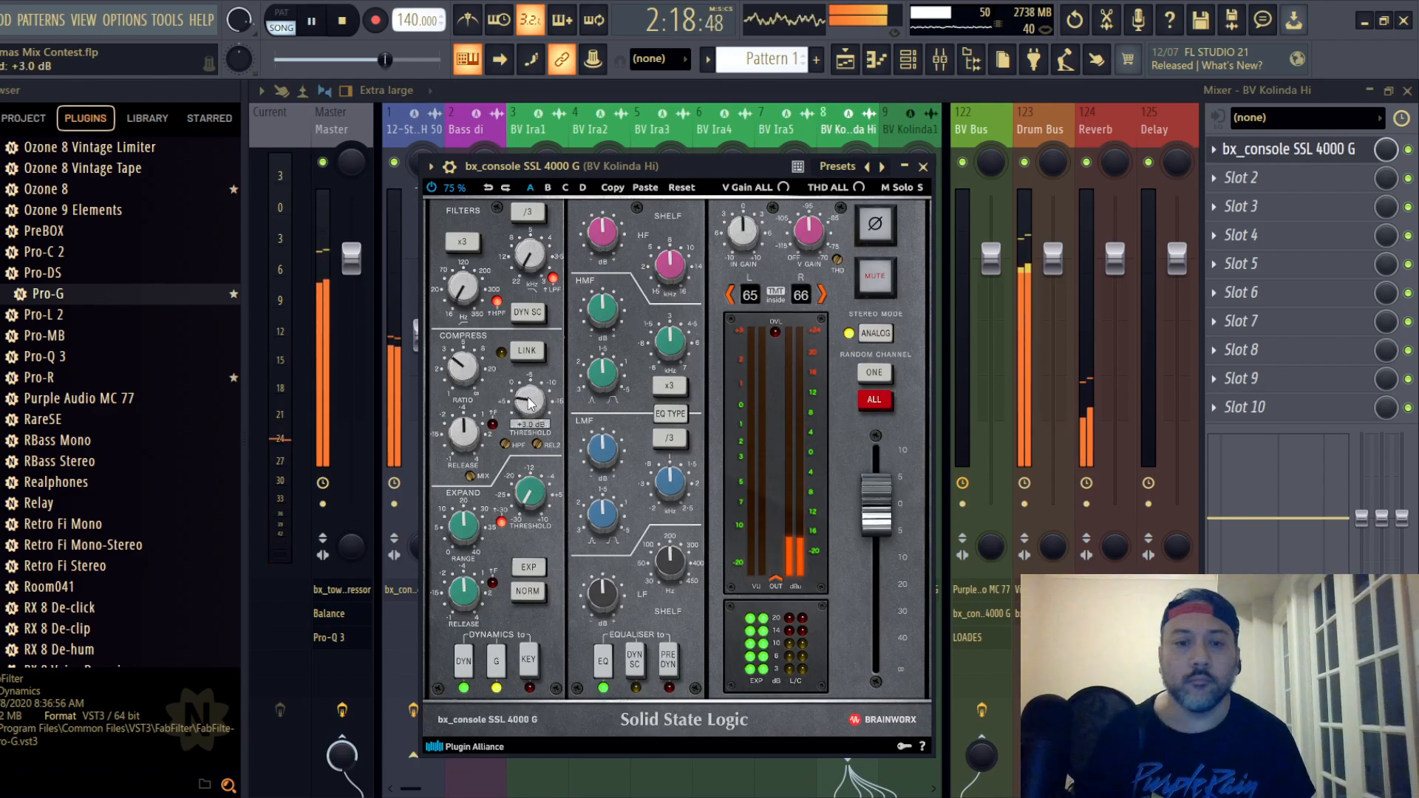
pyautogui.scroll(-4, 529, 401)
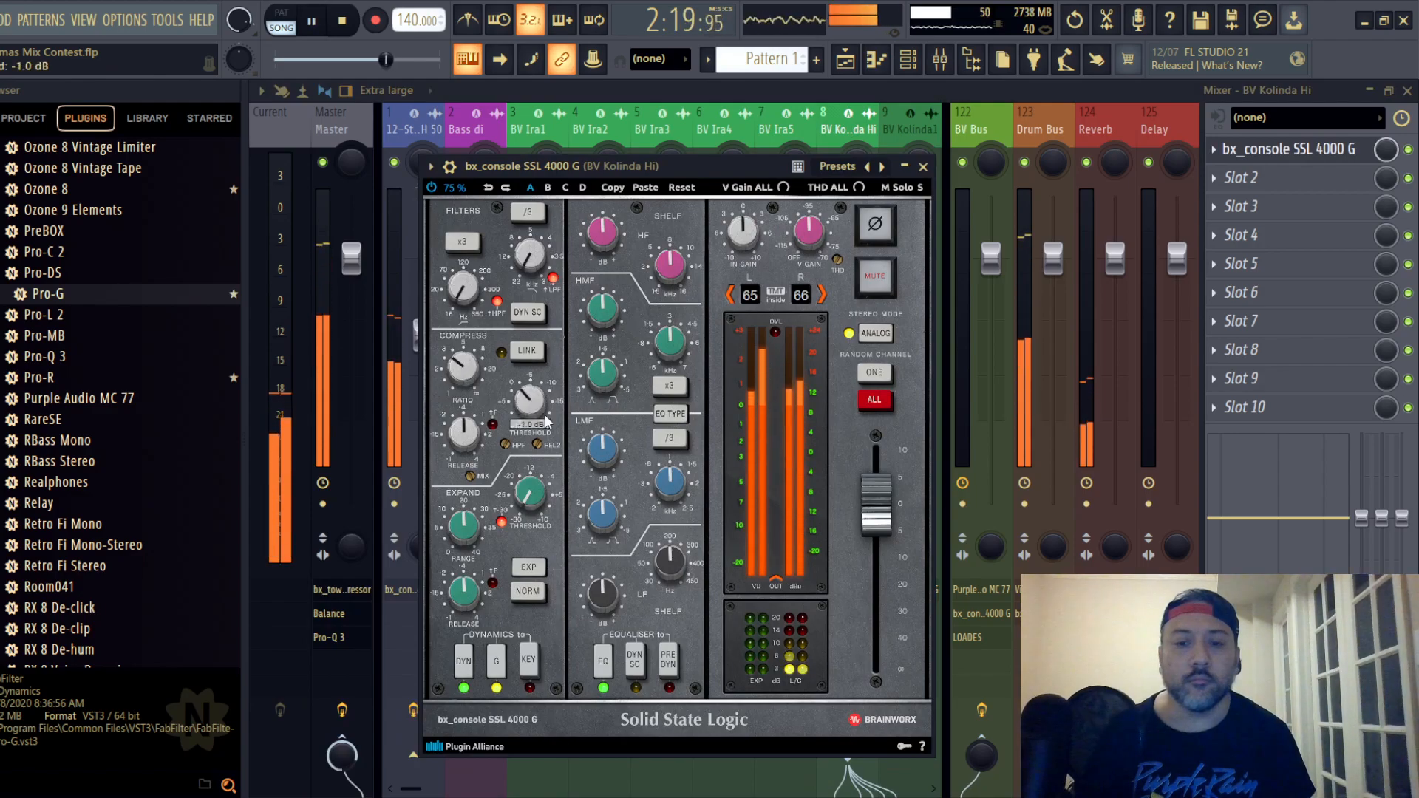
# - Place backing vocal track 8's EQ before the dynamics, switch its EQ type, cut HF and LF, and set the track's fader to -14.5 dB
pyautogui.click(668, 658)
pyautogui.click(670, 413)
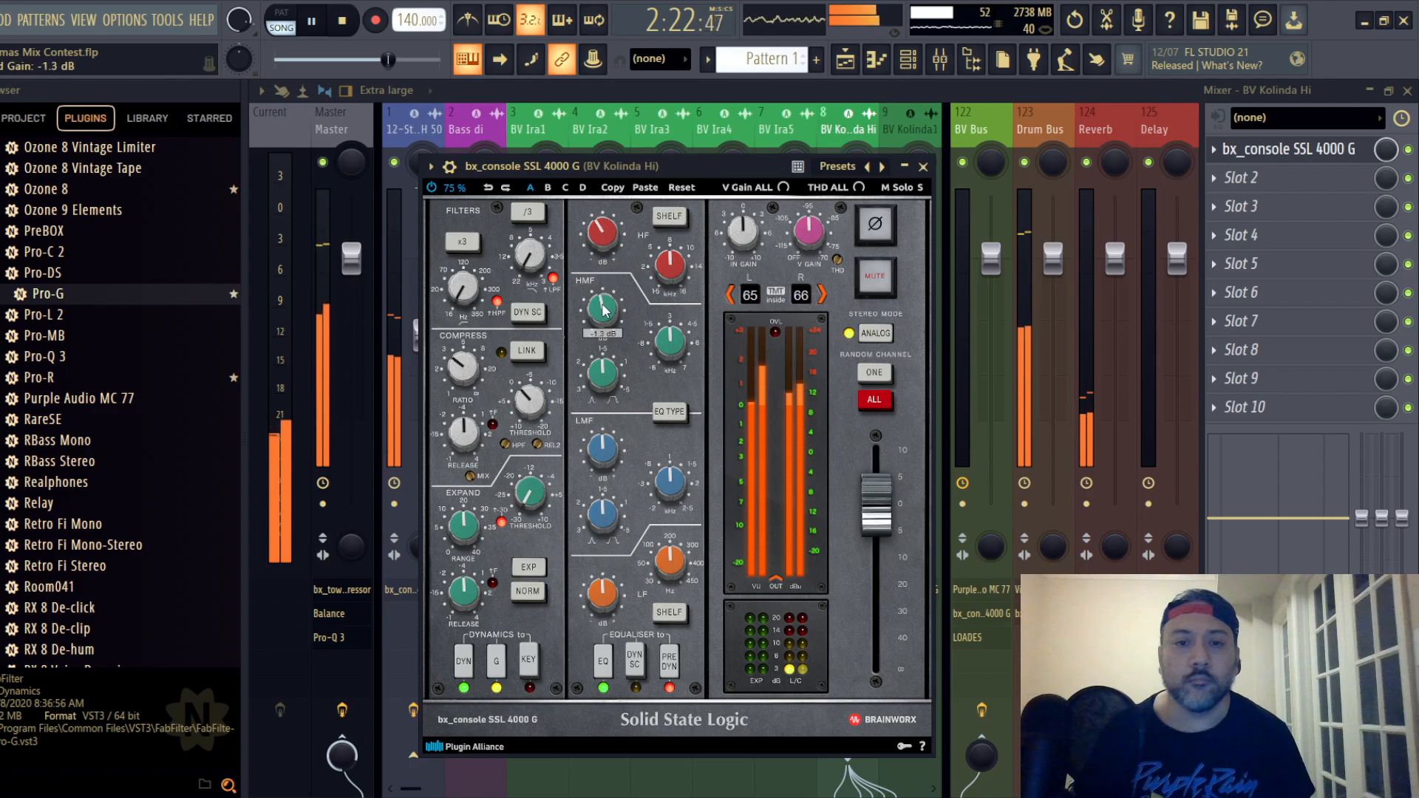
pyautogui.click(923, 167)
pyautogui.press('space')
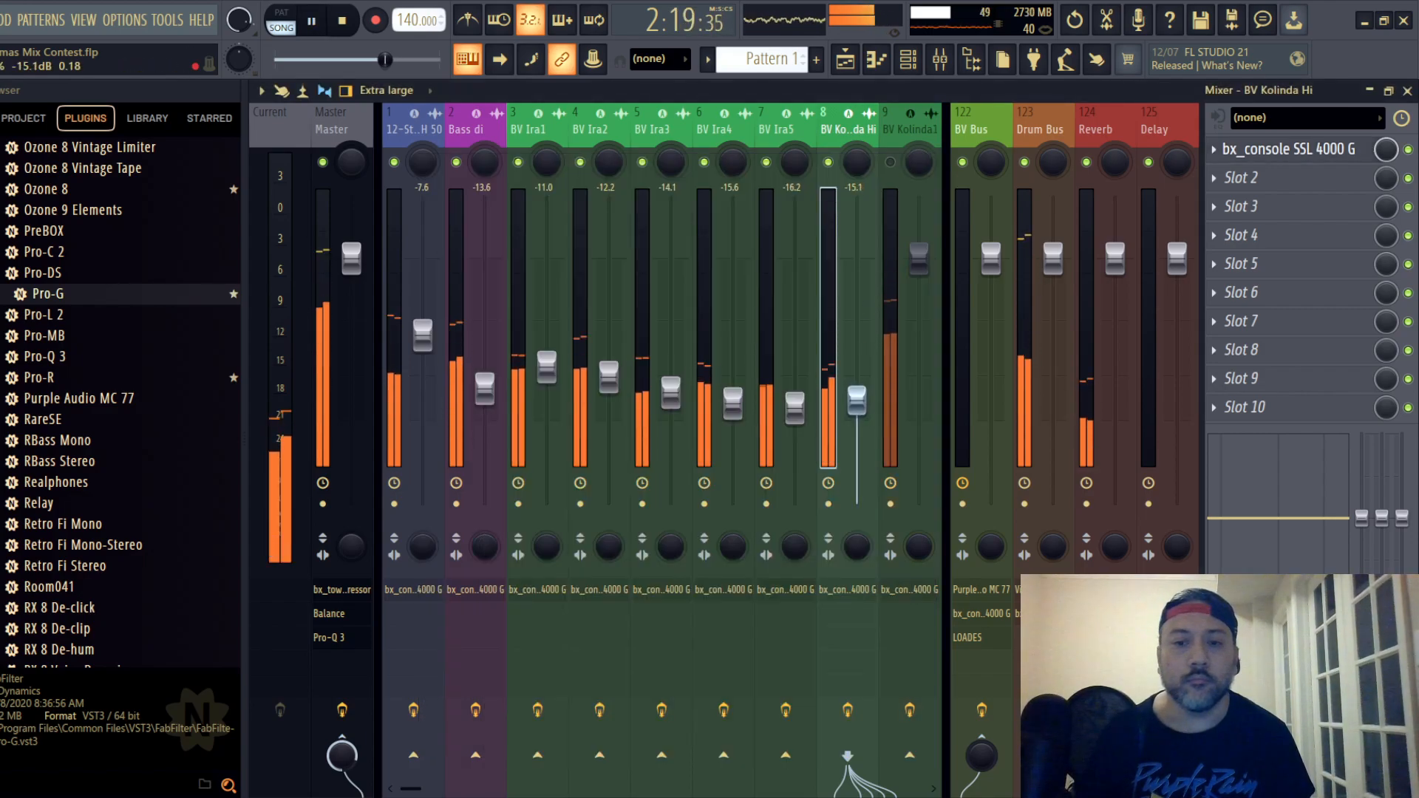
# - Unmute backing vocal track 9 and set its fader to -13.1 dB
pyautogui.click(890, 162)
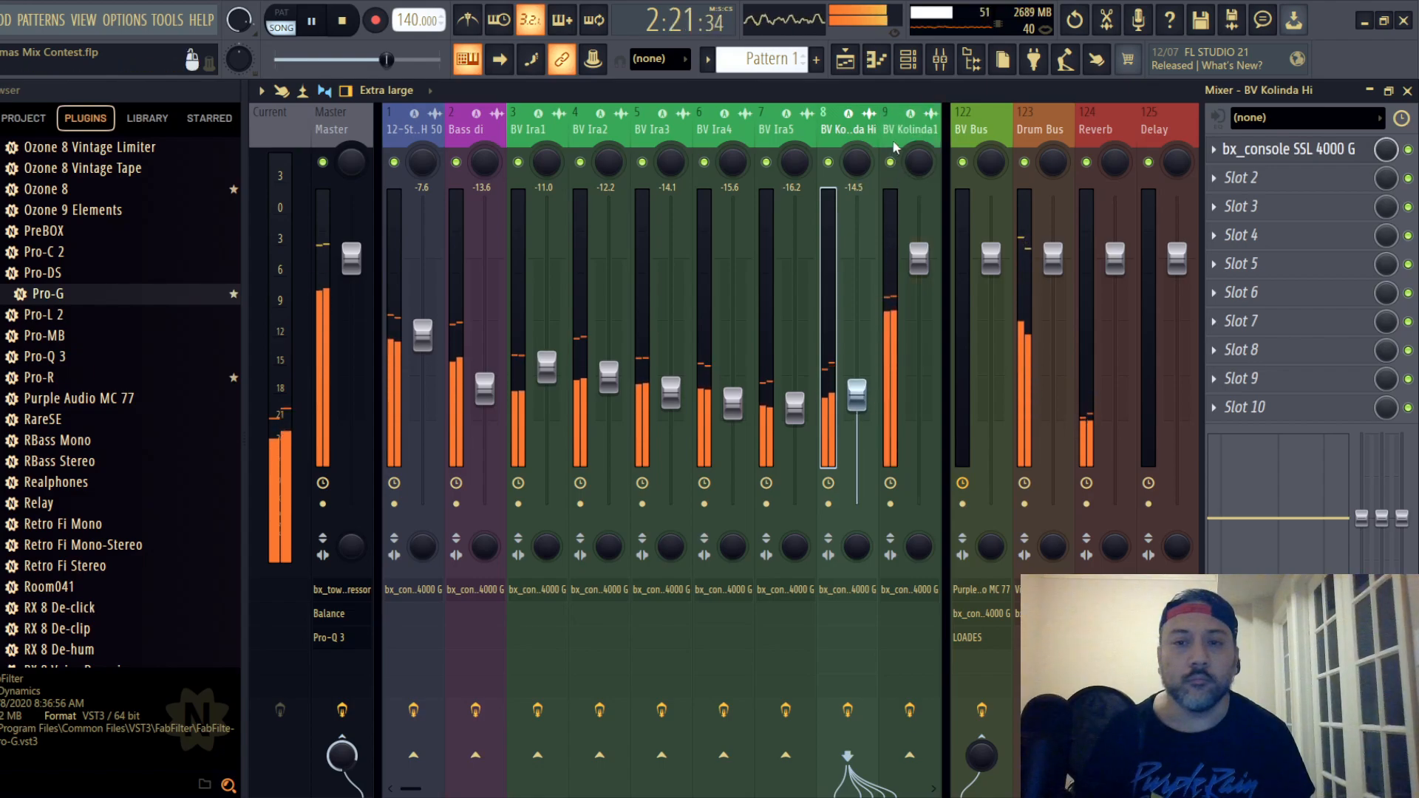
pyautogui.click(934, 133)
pyautogui.scroll(-4, 916, 139)
pyautogui.moveTo(667, 161); pyautogui.dragTo(518, 143)
pyautogui.moveTo(547, 255); pyautogui.dragTo(547, 383)
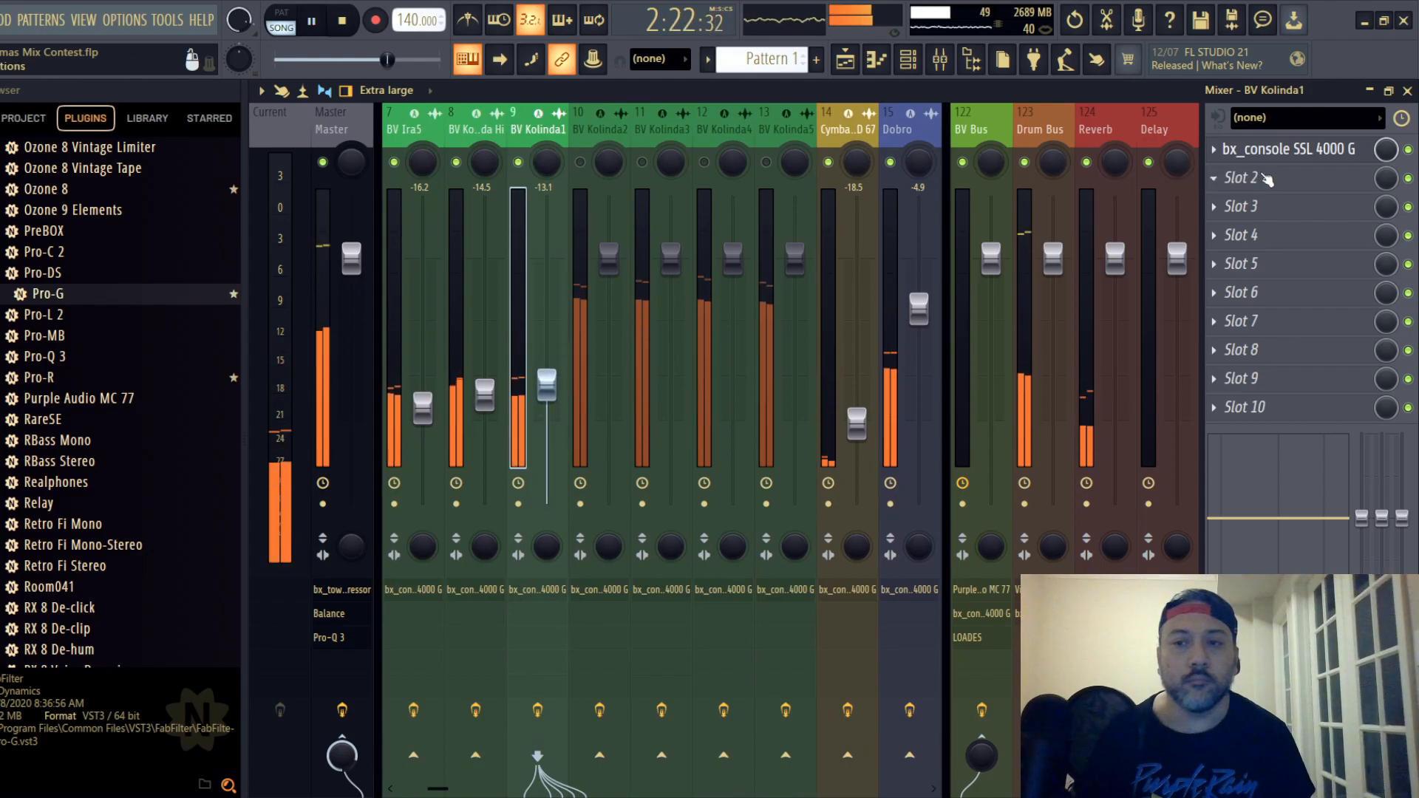
# - Switch backing vocal track 9's EQ type, cut HF and LF before the dynamics, and compress the track using the ratio and threshold
pyautogui.click(1290, 150)
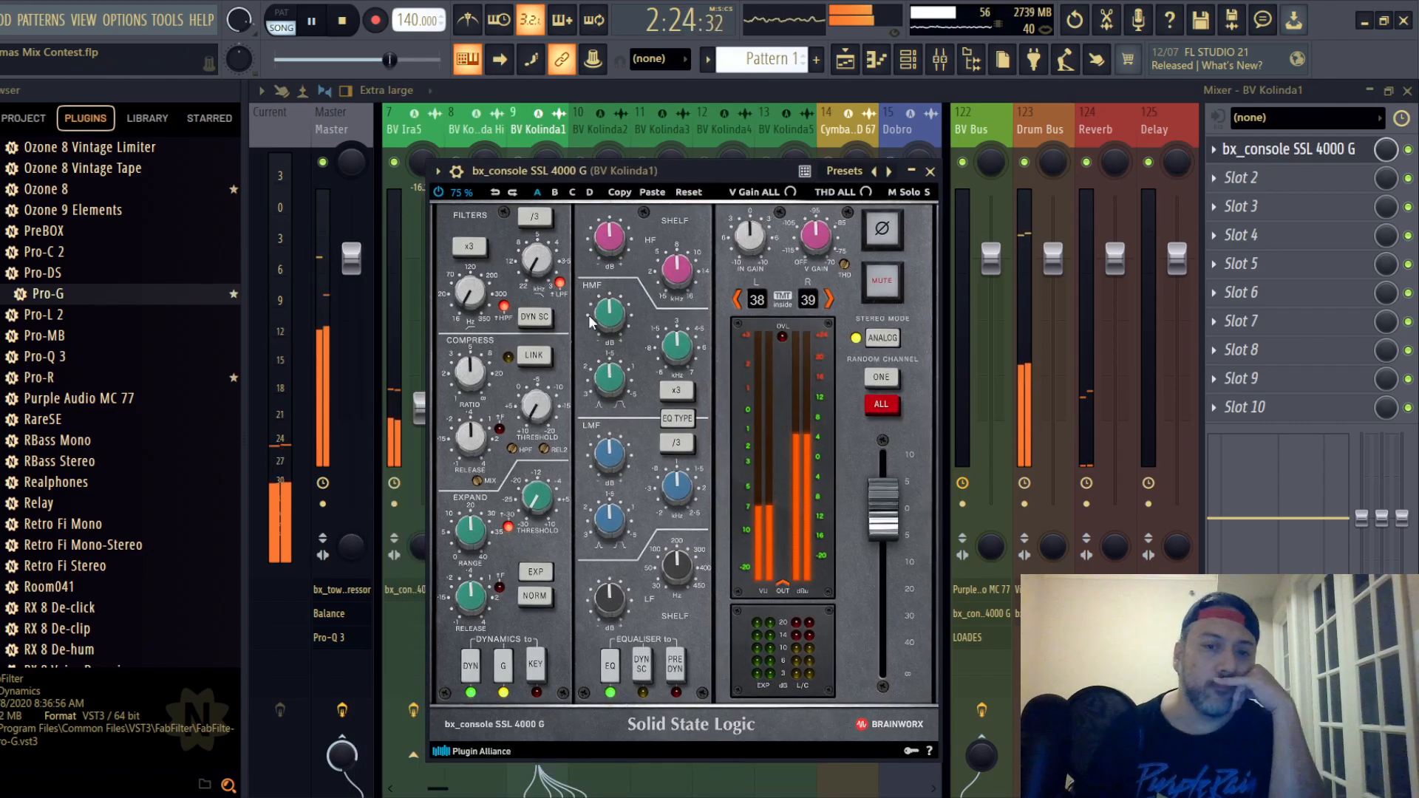
pyautogui.click(677, 417)
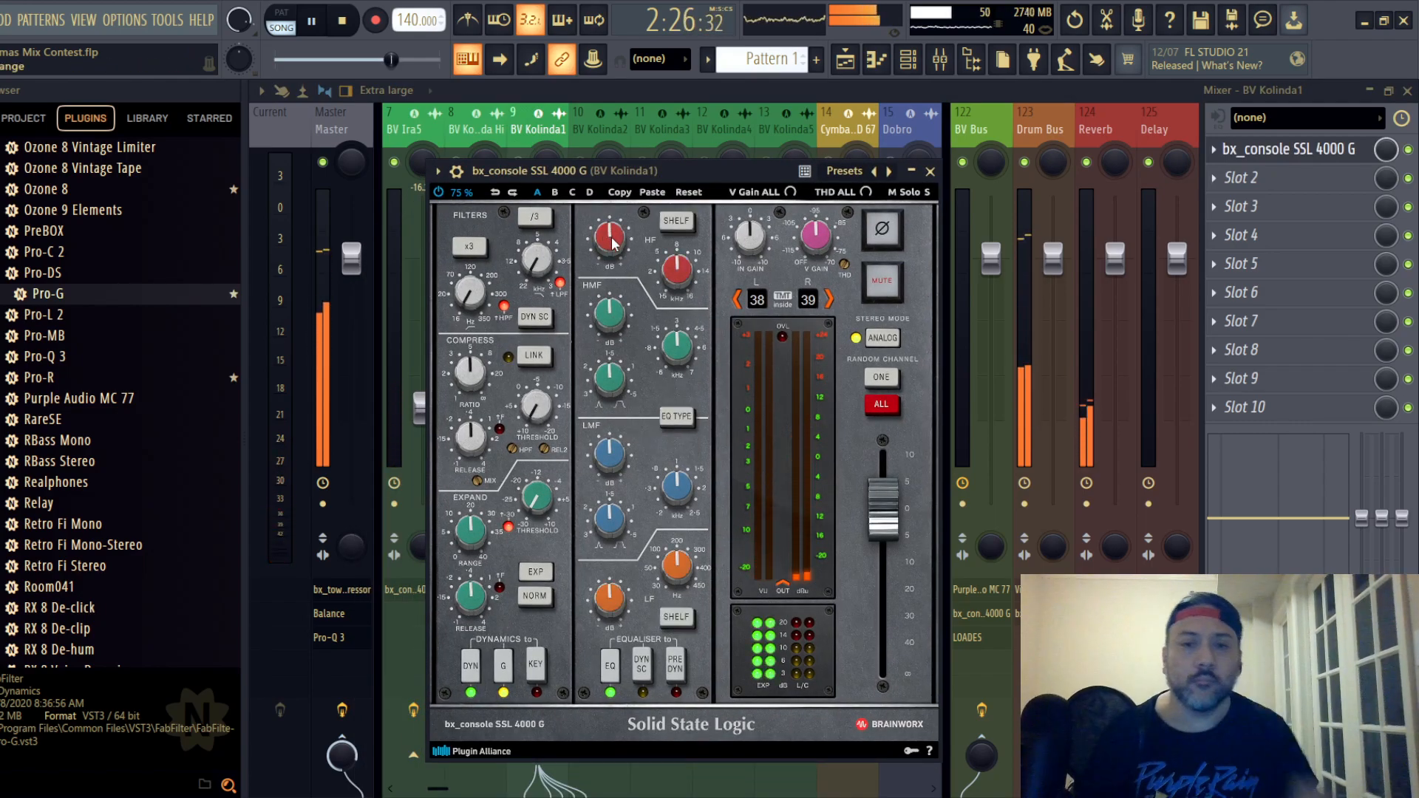
pyautogui.scroll(-3, 613, 232)
pyautogui.scroll(-3, 614, 323)
pyautogui.scroll(3, 611, 455)
pyautogui.scroll(-3, 465, 371)
pyautogui.scroll(2, 540, 419)
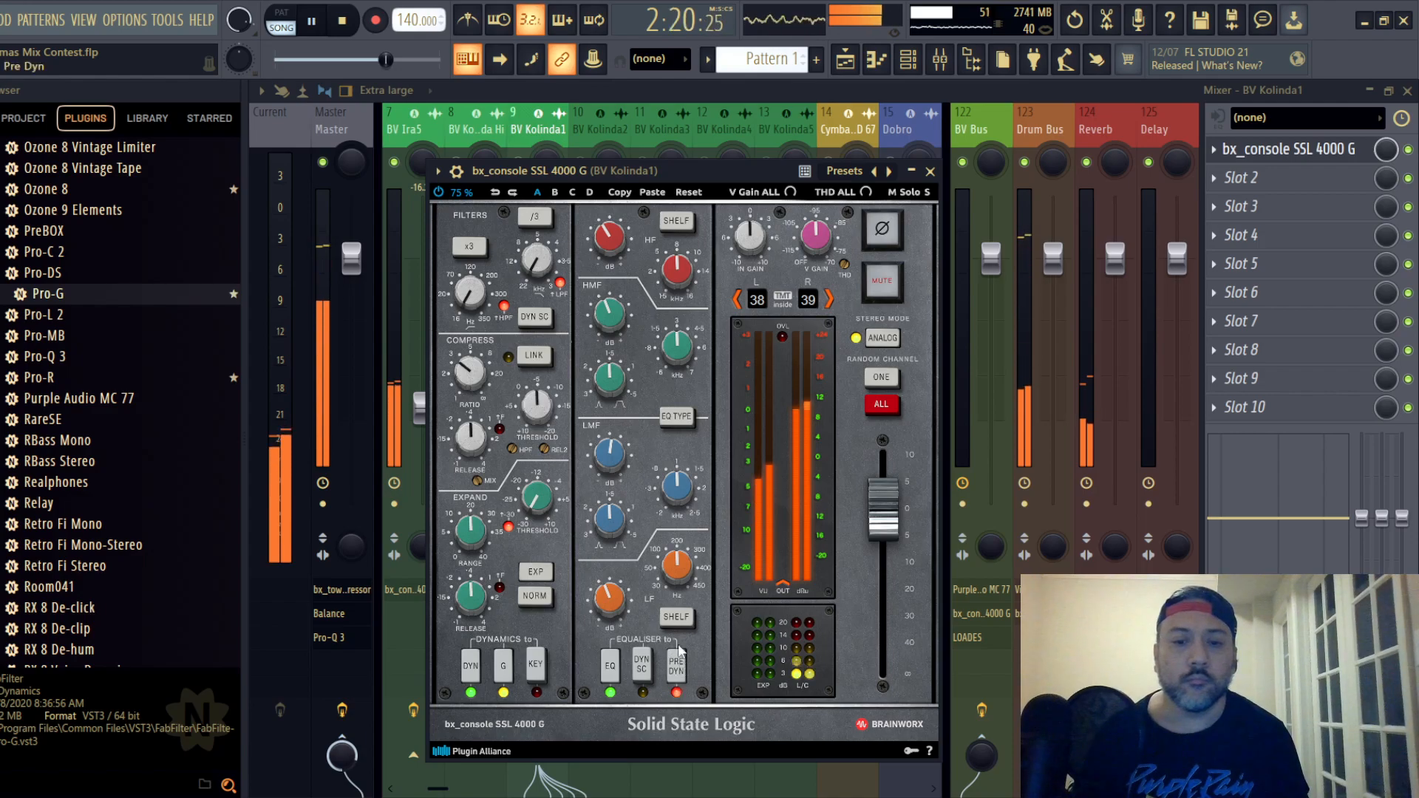
# - Close the channel strip, replay the section and lower backing vocal track 9's fader to -14.6 dB
pyautogui.click(929, 171)
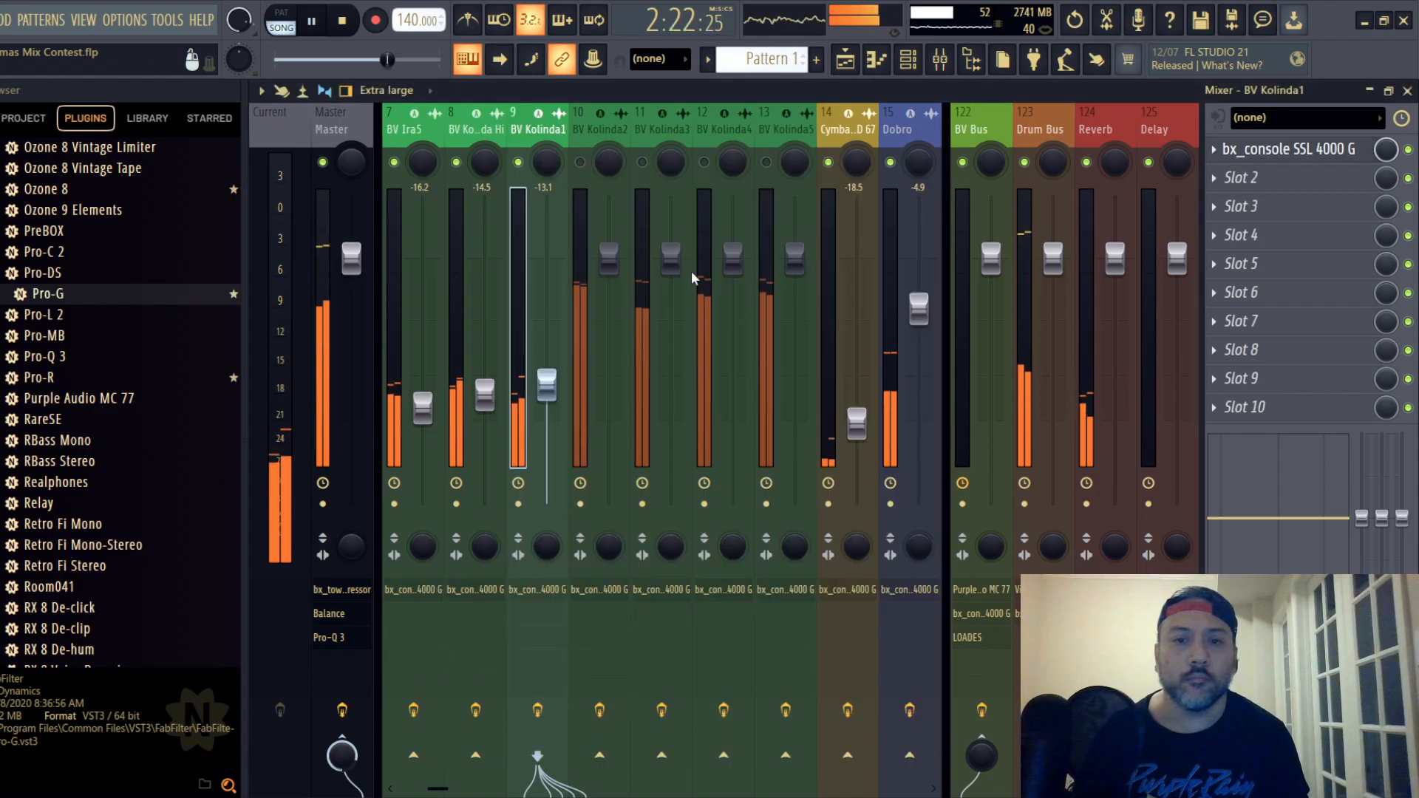
pyautogui.press('space')
pyautogui.press('space')
pyautogui.moveTo(549, 390)
pyautogui.mouseDown()
pyautogui.moveTo(549, 408)
pyautogui.moveTo(547, 395)
pyautogui.mouseUp()
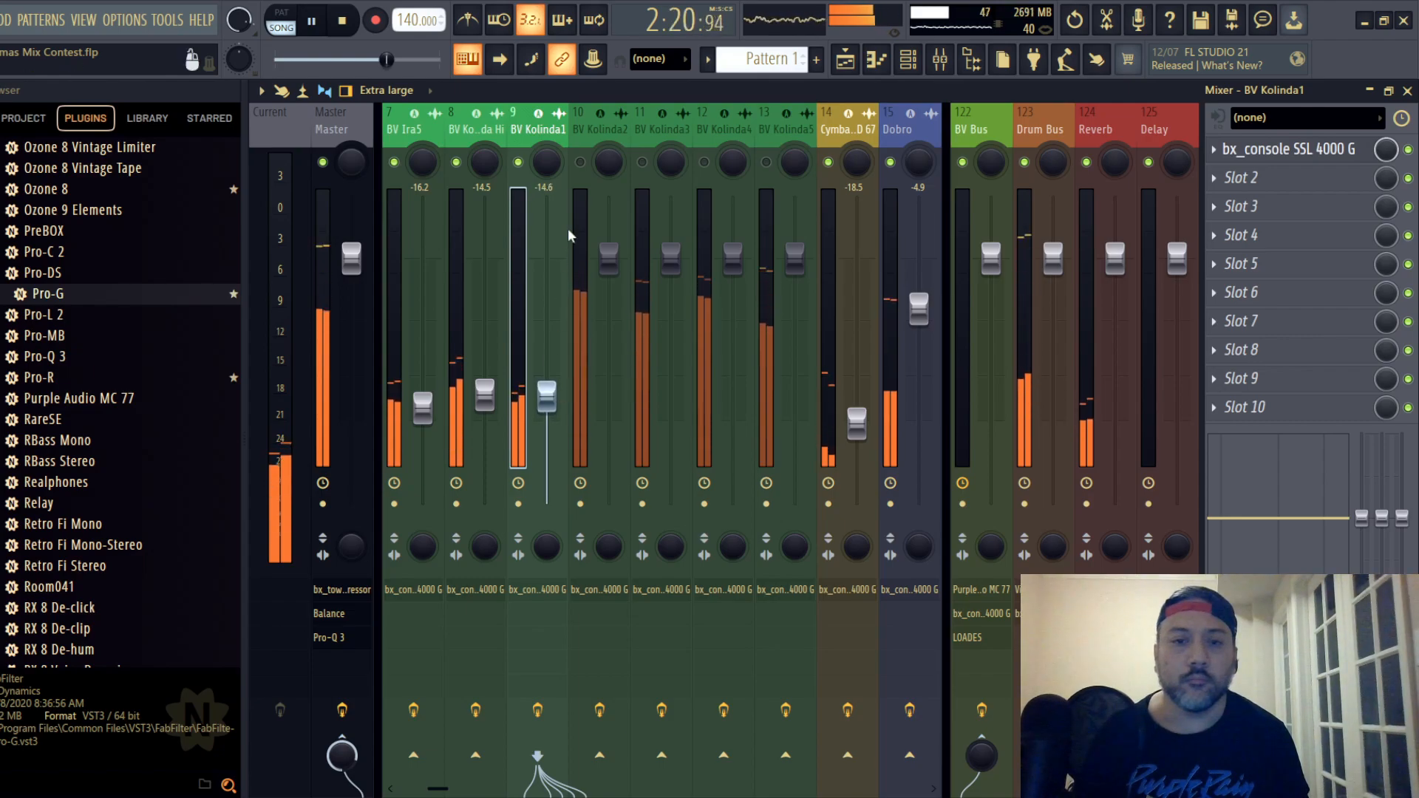
# - Unmute backing vocal track 10, set its fader to -14.3 dB and open its SSL channel strip
pyautogui.click(580, 162)
pyautogui.moveTo(610, 274); pyautogui.dragTo(610, 422)
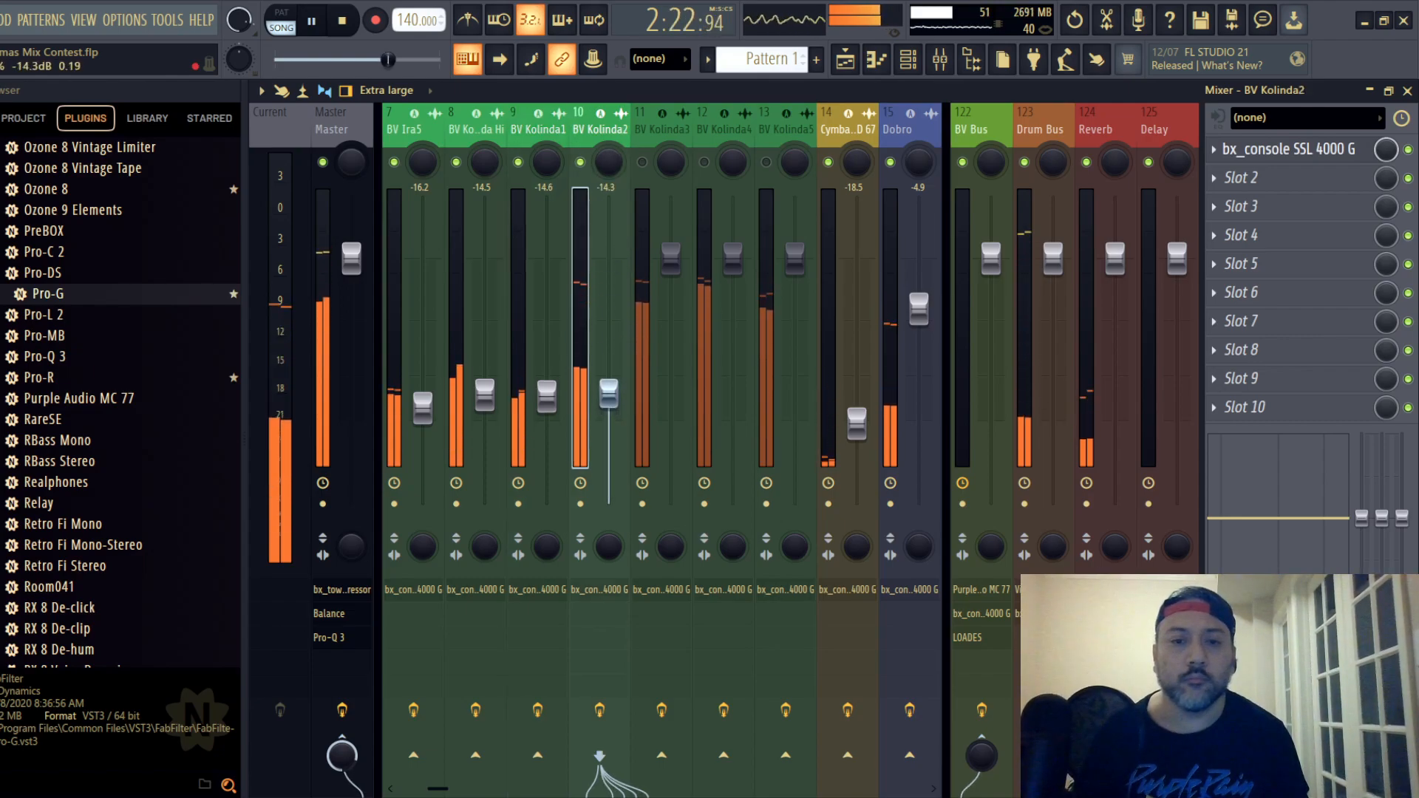
pyautogui.click(1230, 155)
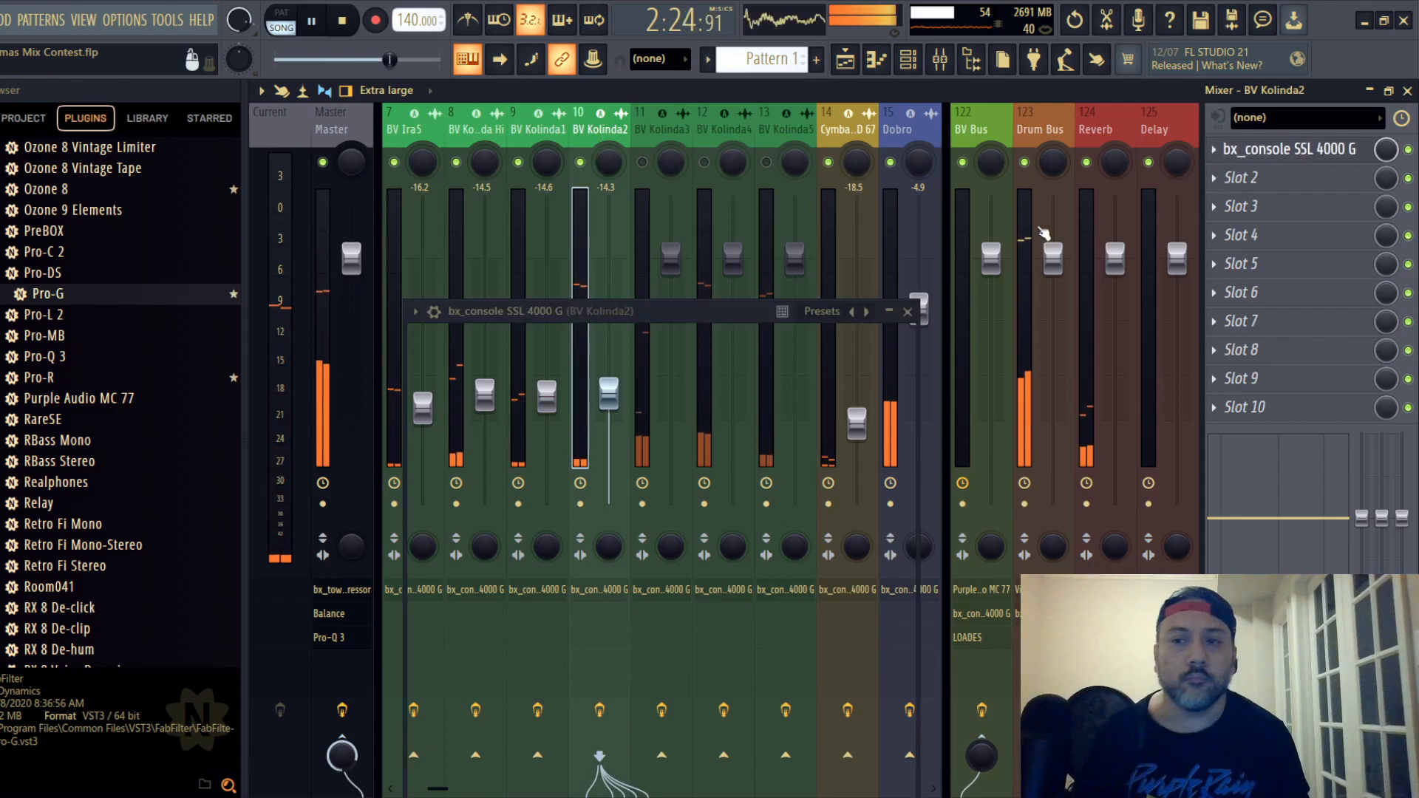
pyautogui.moveTo(601, 314); pyautogui.dragTo(637, 154)
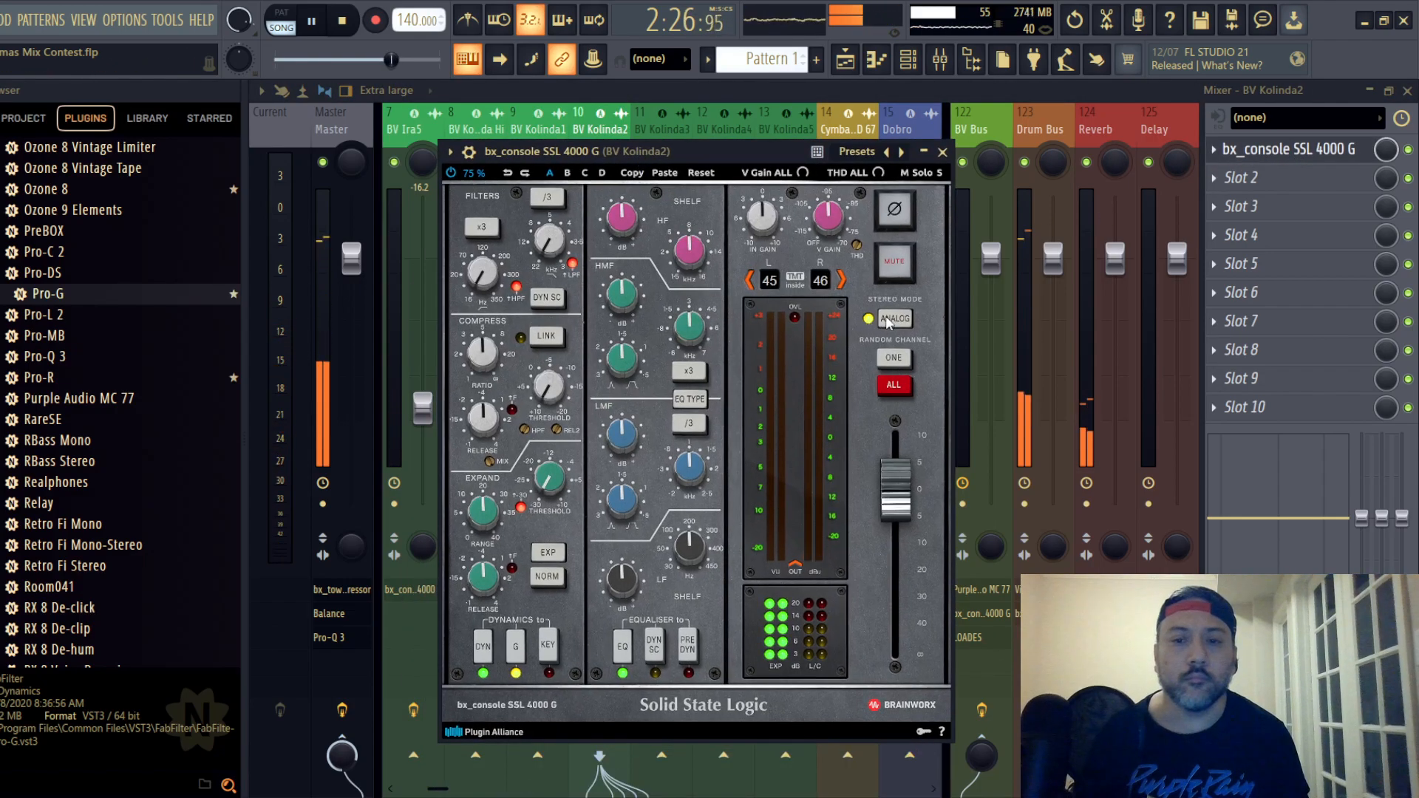
# - Switch backing vocal track 10's EQ type, compress it using the ratio and threshold, and cut HF with the EQ placed before the dynamics
pyautogui.click(689, 398)
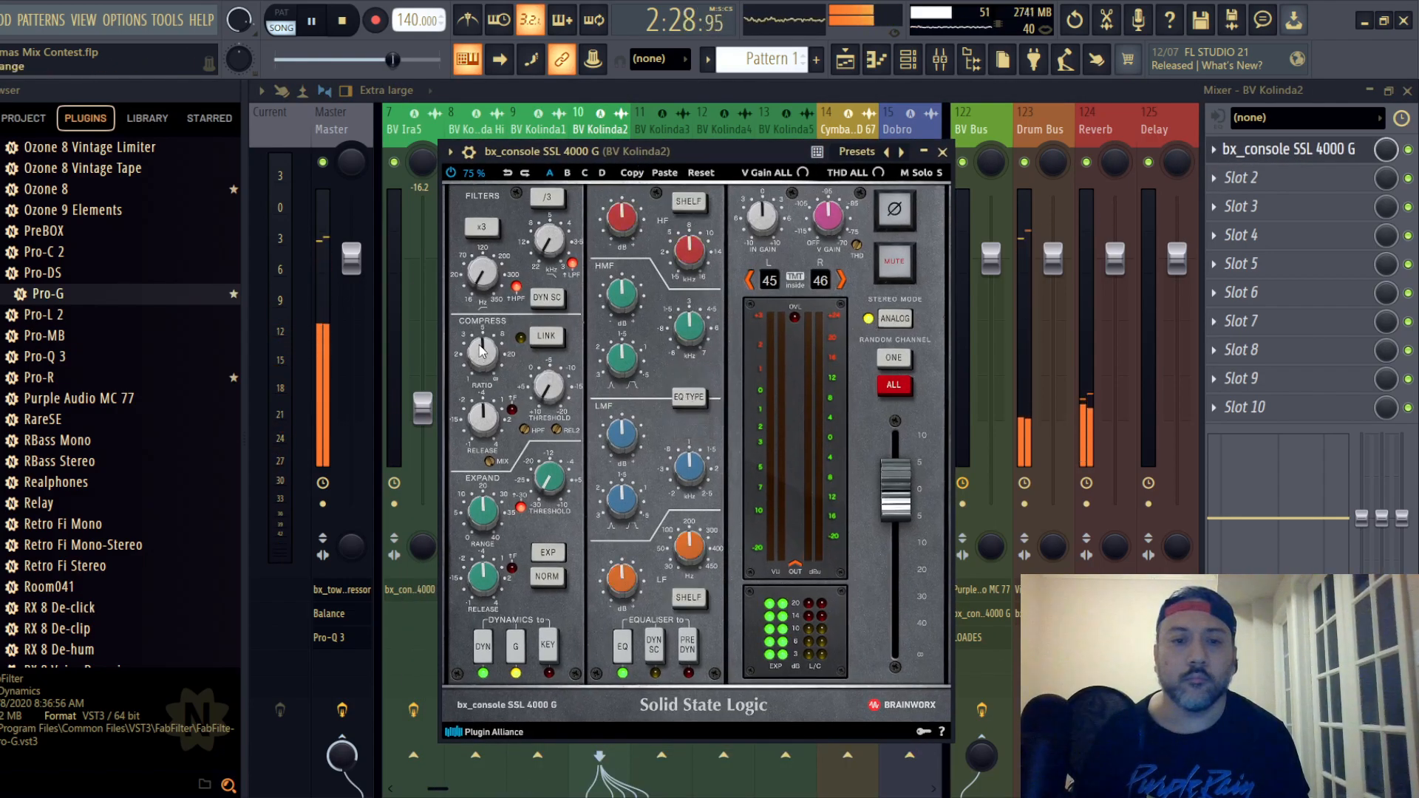
pyautogui.scroll(-2, 481, 347)
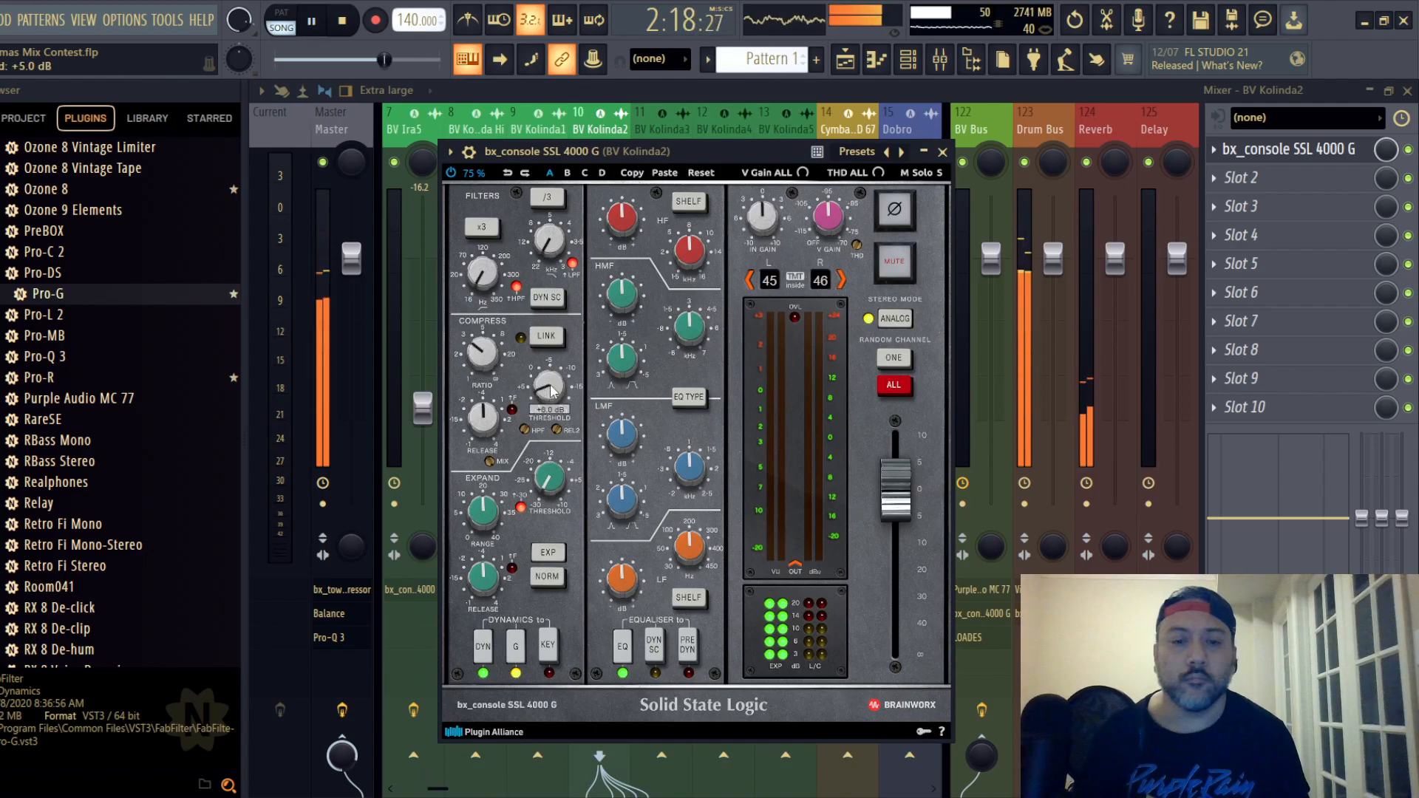
pyautogui.scroll(-3, 551, 387)
pyautogui.click(690, 660)
pyautogui.scroll(-2, 620, 221)
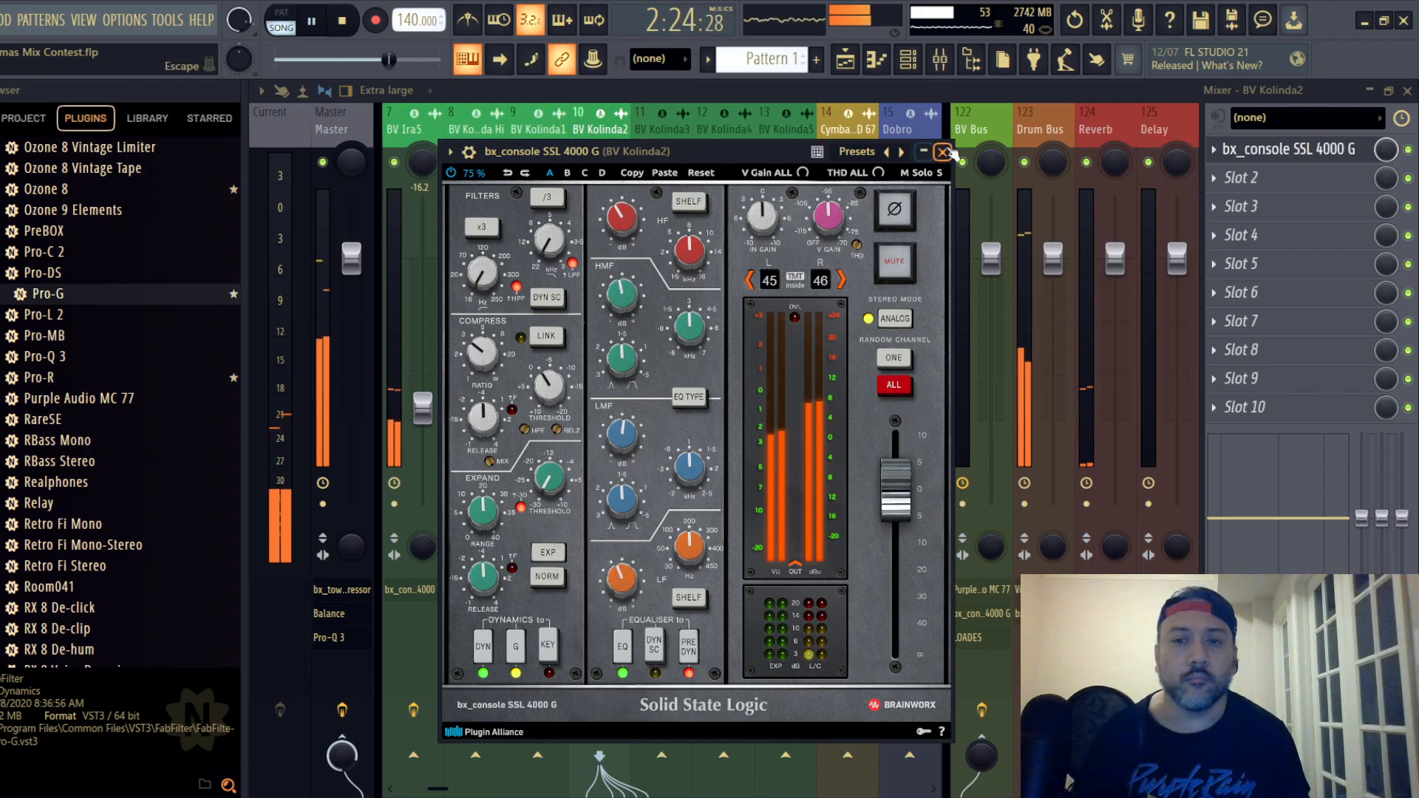
# - Close backing vocal track 10's channel strip and lower its fader to -15.6 dB
pyautogui.click(942, 152)
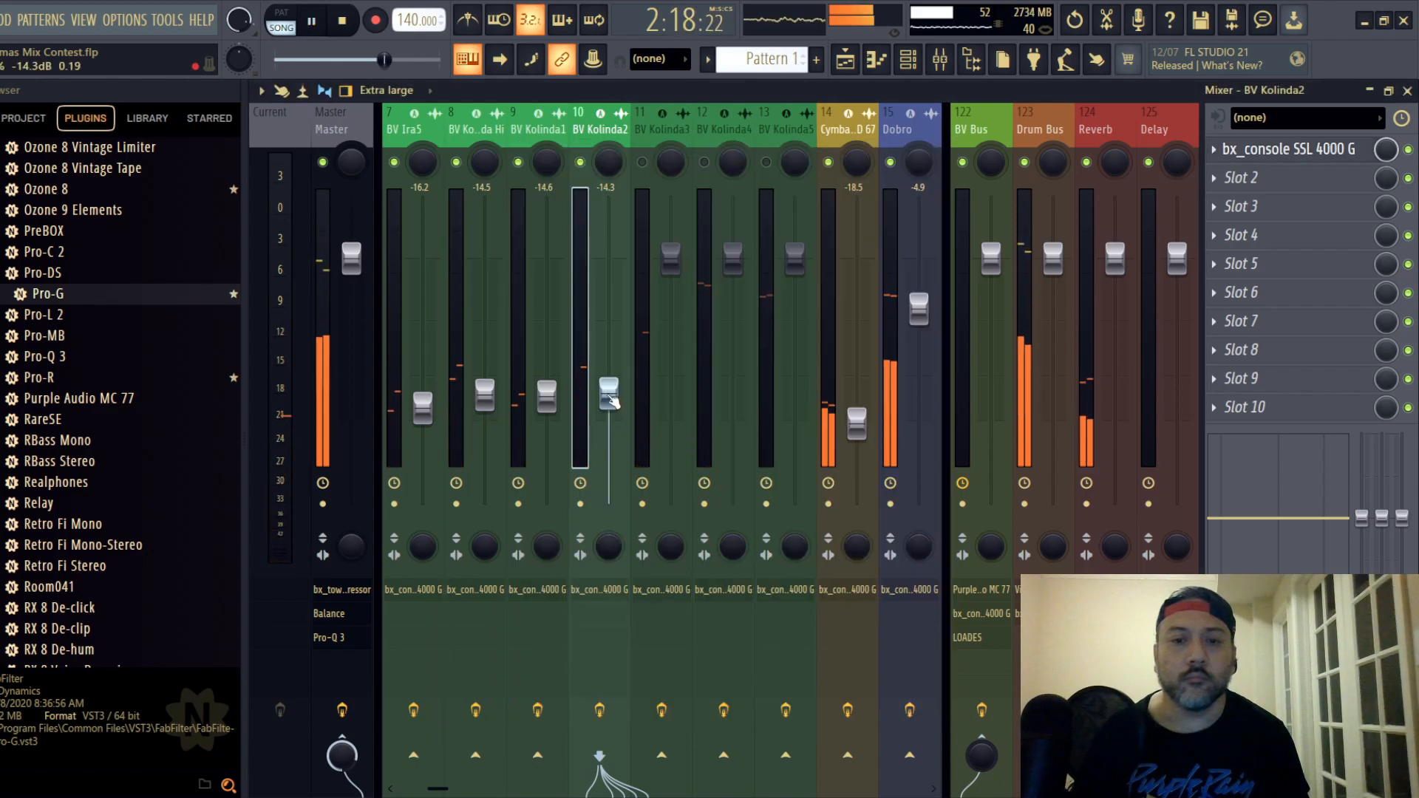
pyautogui.moveTo(612, 401)
pyautogui.mouseDown()
pyautogui.moveTo(611, 417)
pyautogui.moveTo(608, 404)
pyautogui.mouseUp()
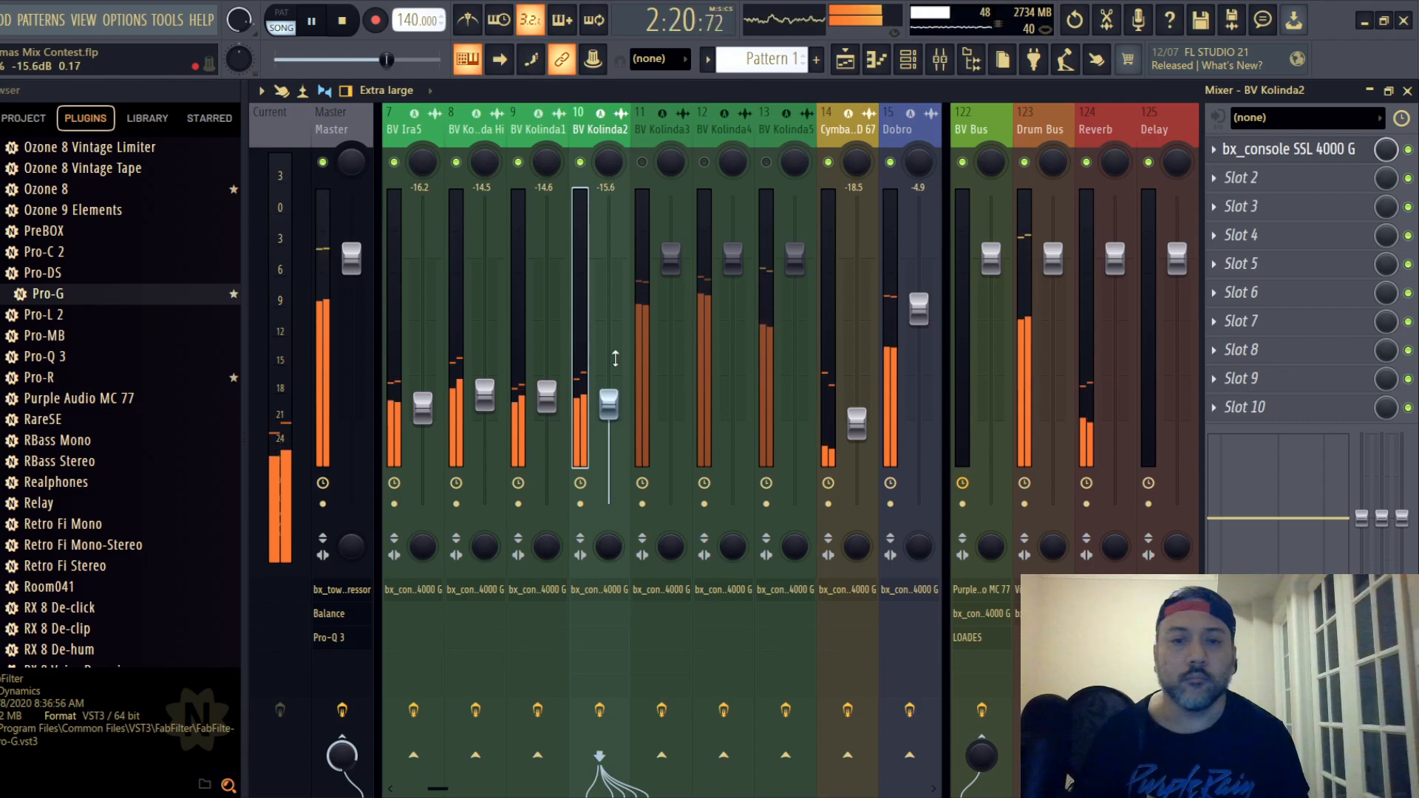
# - Unmute backing vocal track 11, set its fader to -15.3 dB and open its SSL channel strip
pyautogui.click(642, 163)
pyautogui.moveTo(671, 259); pyautogui.dragTo(671, 401)
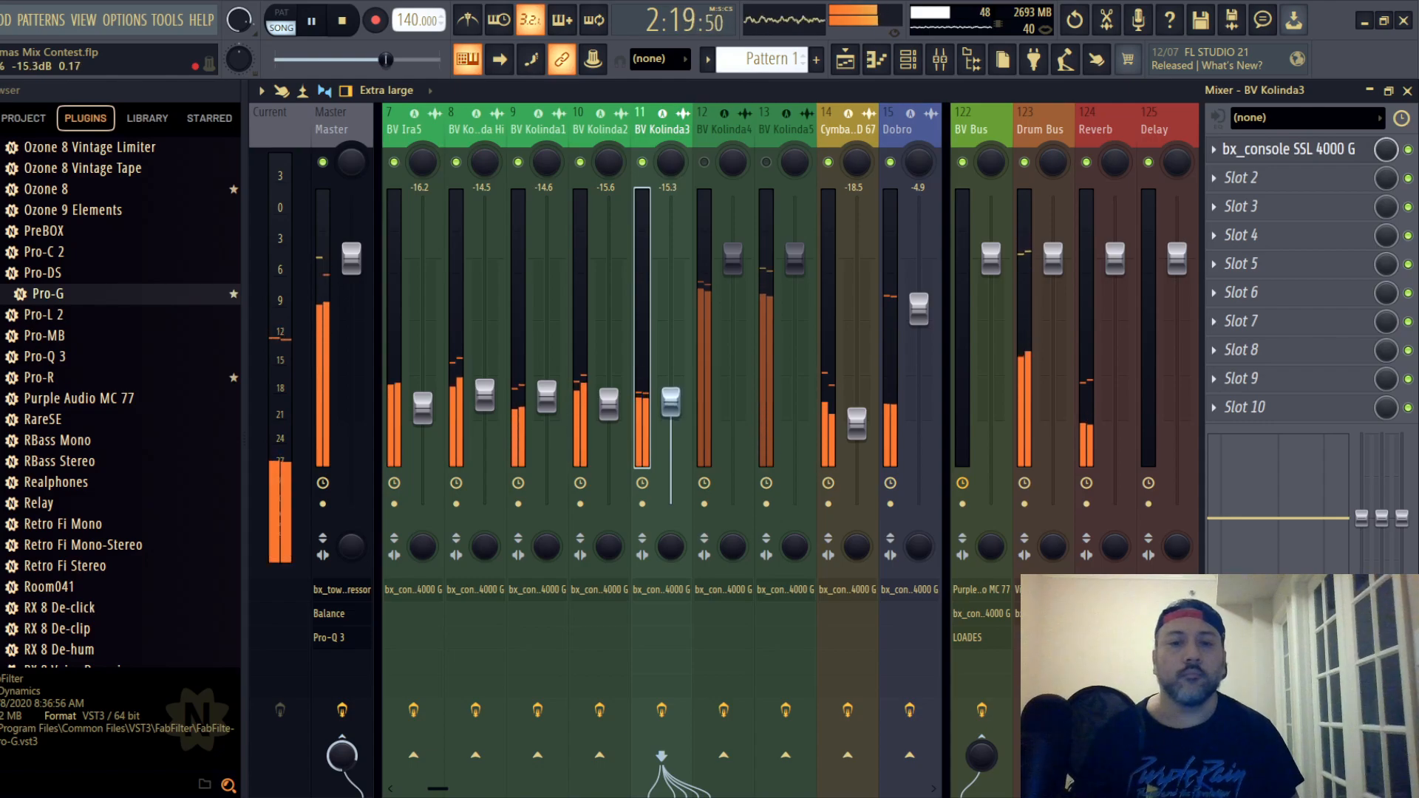
pyautogui.click(1322, 148)
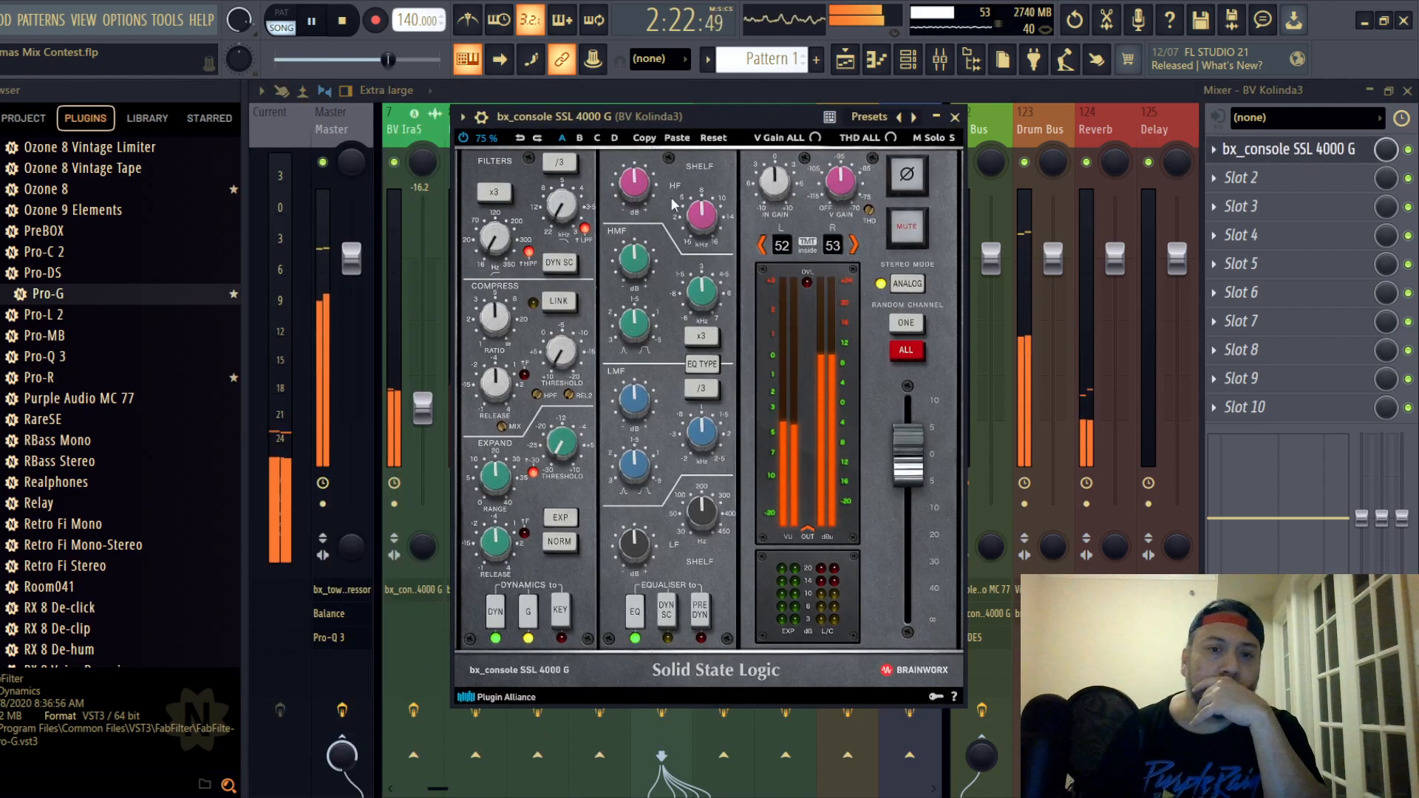
# - Place backing vocal track 11's EQ before the dynamics, switch its type, cut HF and LF, and boost LMF by 1.3 dB
pyautogui.moveTo(498, 307); pyautogui.dragTo(560, 342)
pyautogui.click(701, 612)
pyautogui.click(702, 363)
pyautogui.moveTo(635, 185); pyautogui.dragTo(635, 194)
pyautogui.moveTo(636, 257); pyautogui.dragTo(636, 266)
pyautogui.moveTo(634, 541); pyautogui.dragTo(633, 548)
pyautogui.moveTo(630, 392); pyautogui.dragTo(630, 389)
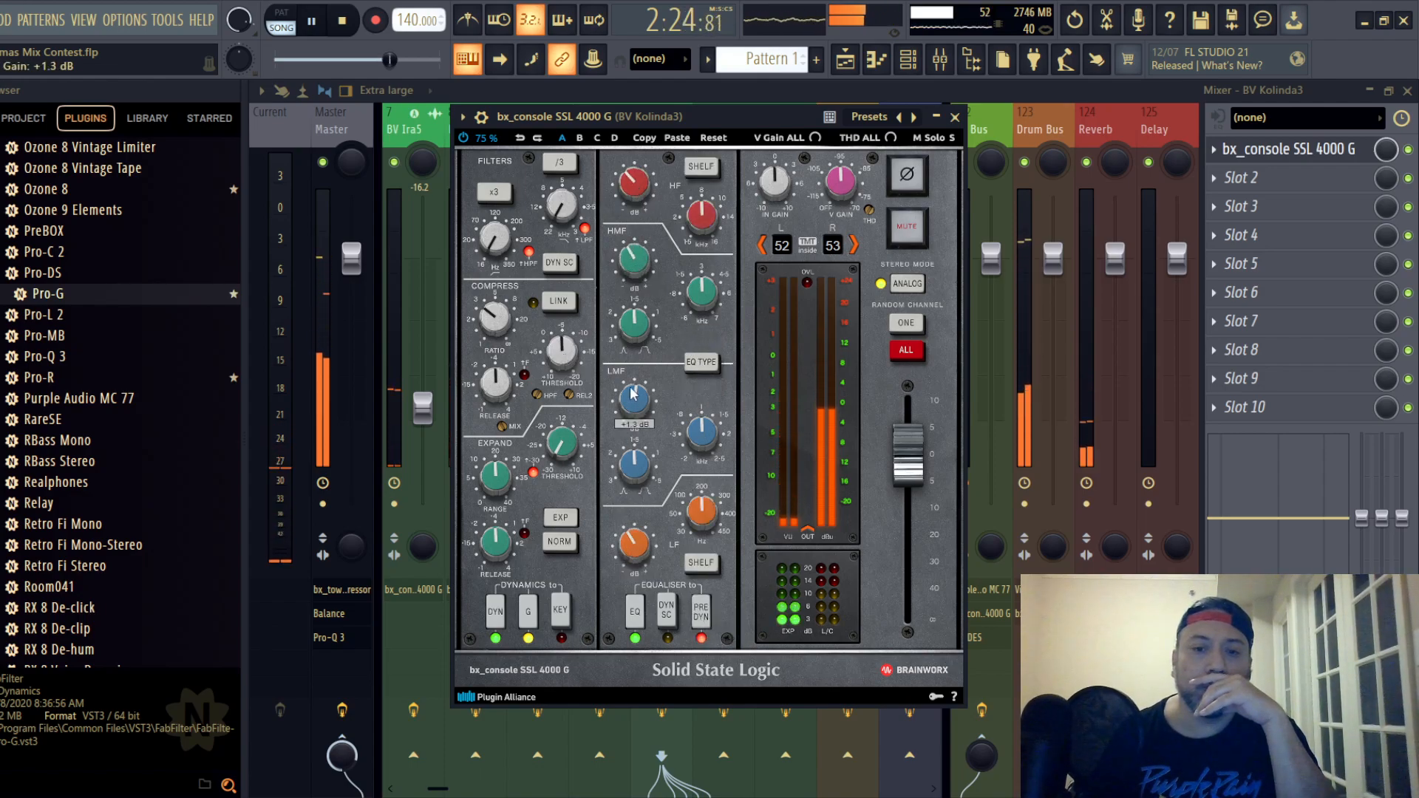
# - Close backing vocal track 11's channel strip and lower its fader to -16.0 dB
pyautogui.click(954, 116)
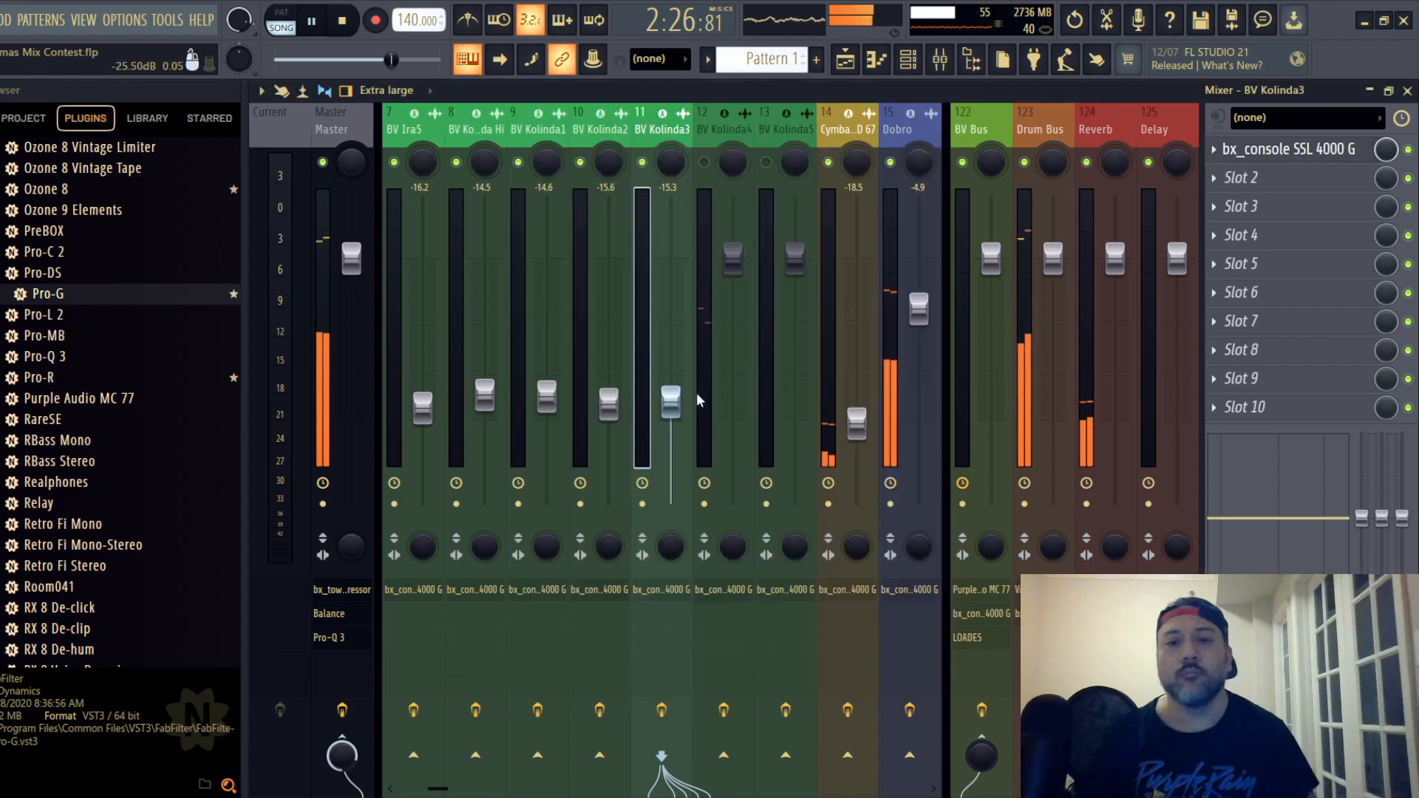
pyautogui.moveTo(671, 404); pyautogui.dragTo(670, 407)
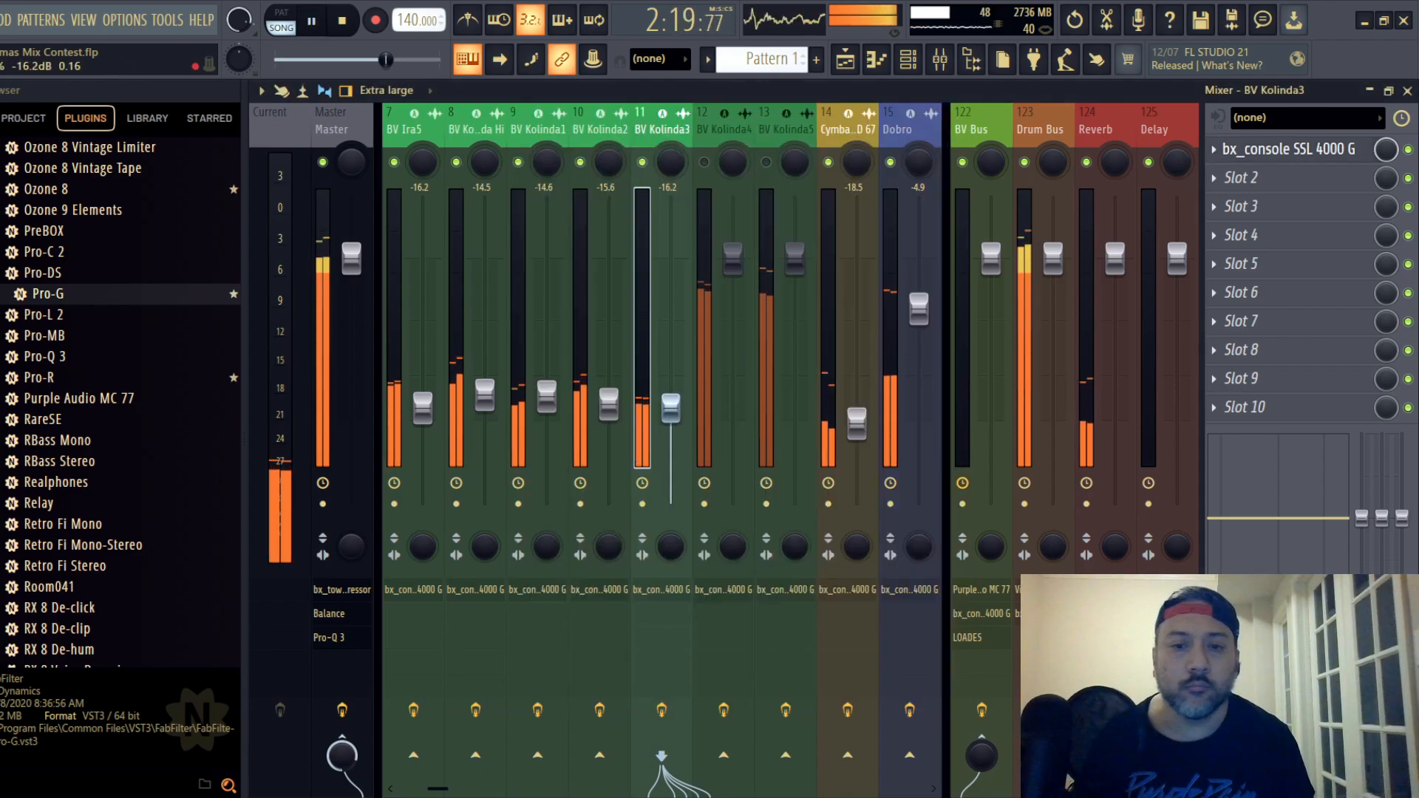
# - Unmute backing vocal track 12, set its fader to -16.8 dB and open its SSL channel strip
pyautogui.click(704, 162)
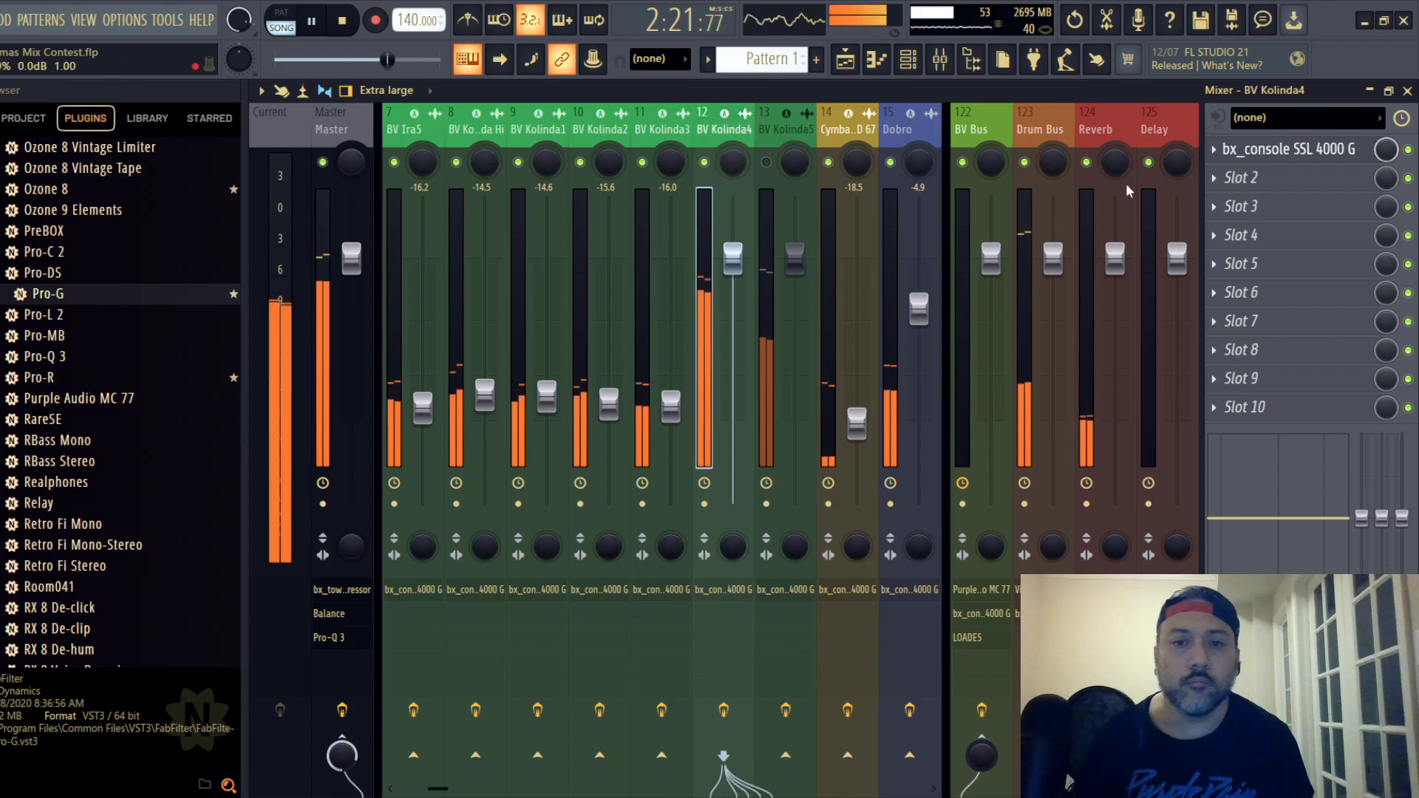
pyautogui.moveTo(734, 266); pyautogui.dragTo(732, 416)
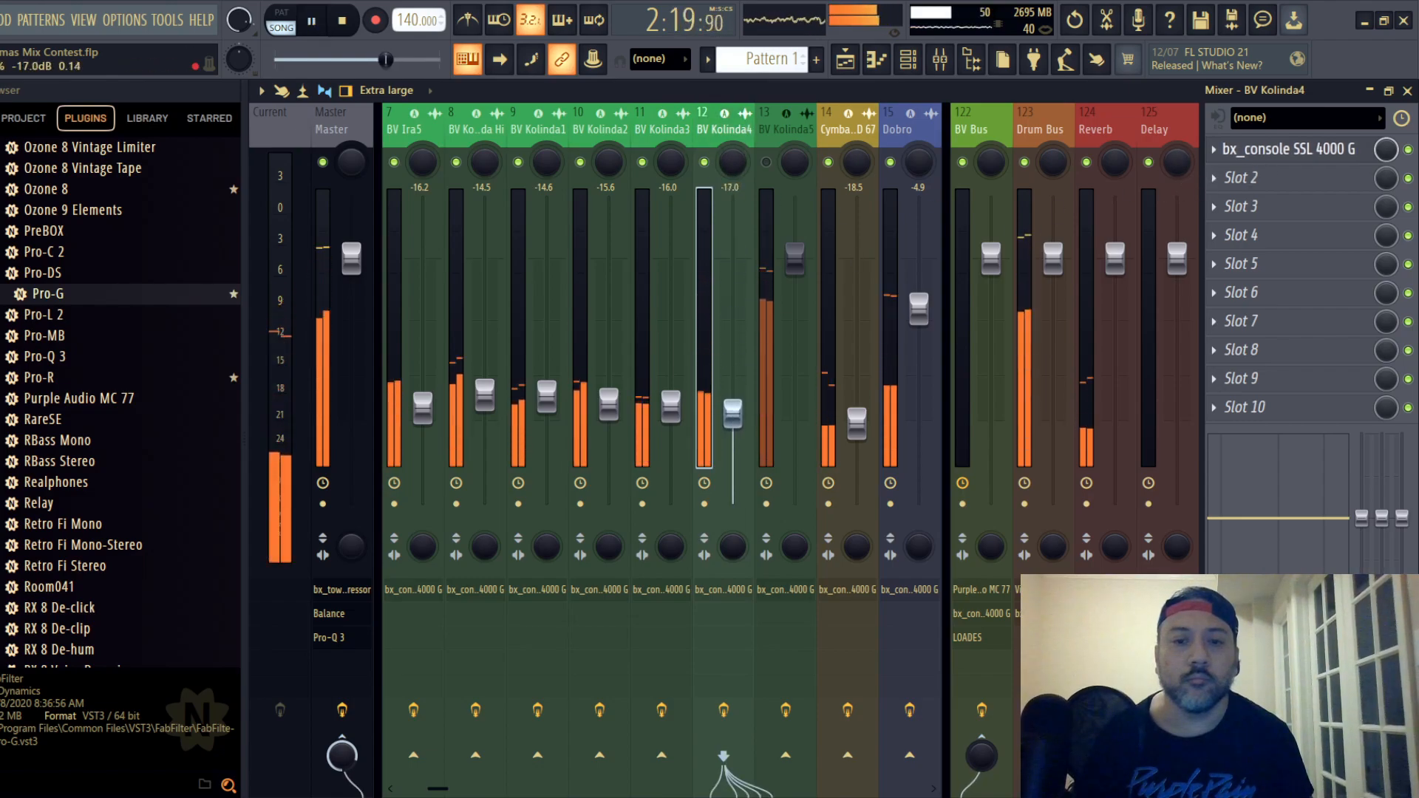
pyautogui.click(1270, 150)
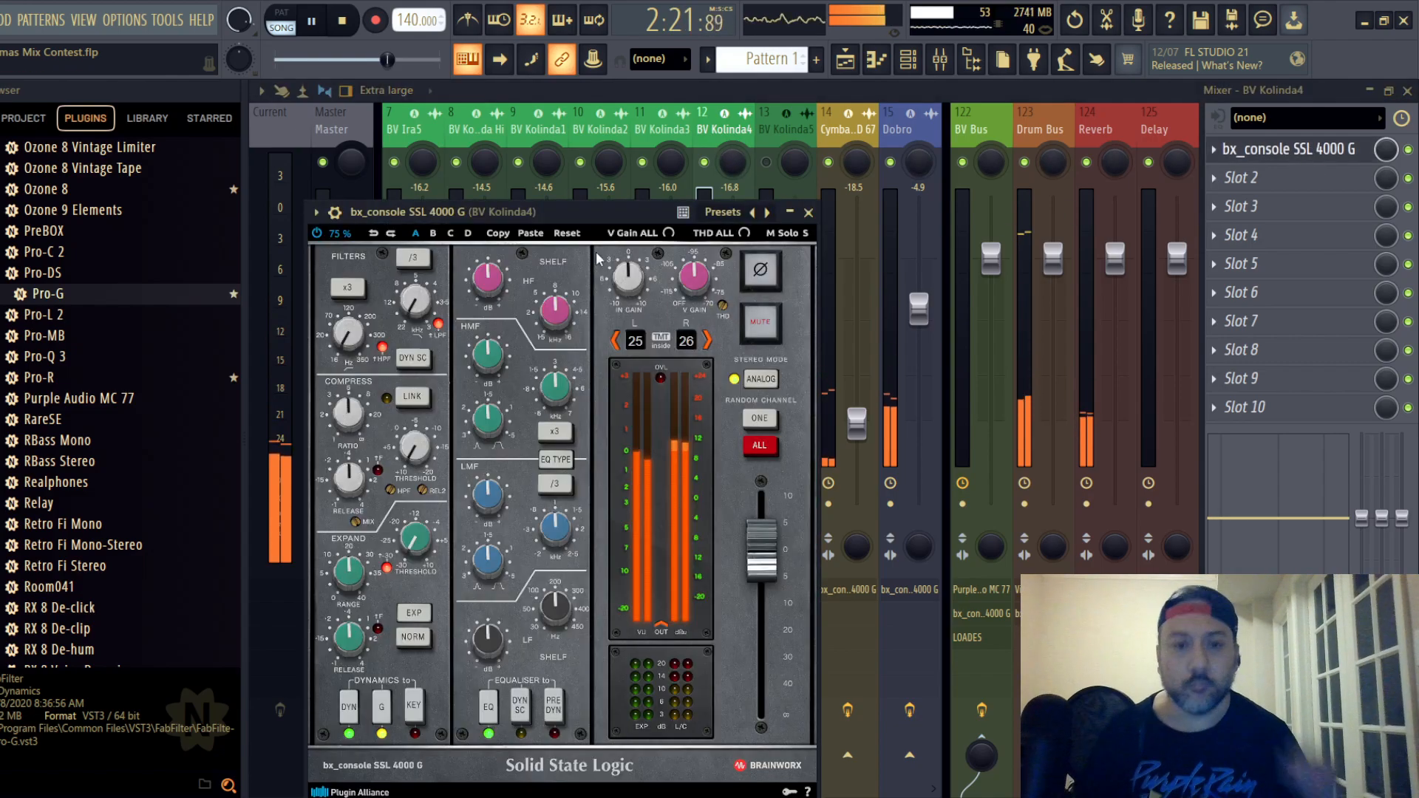
# - Compress backing vocal track 12 with a -3.0 dB threshold, and cut HF and LF using the switched EQ type before the dynamics
pyautogui.moveTo(609, 209); pyautogui.dragTo(704, 151)
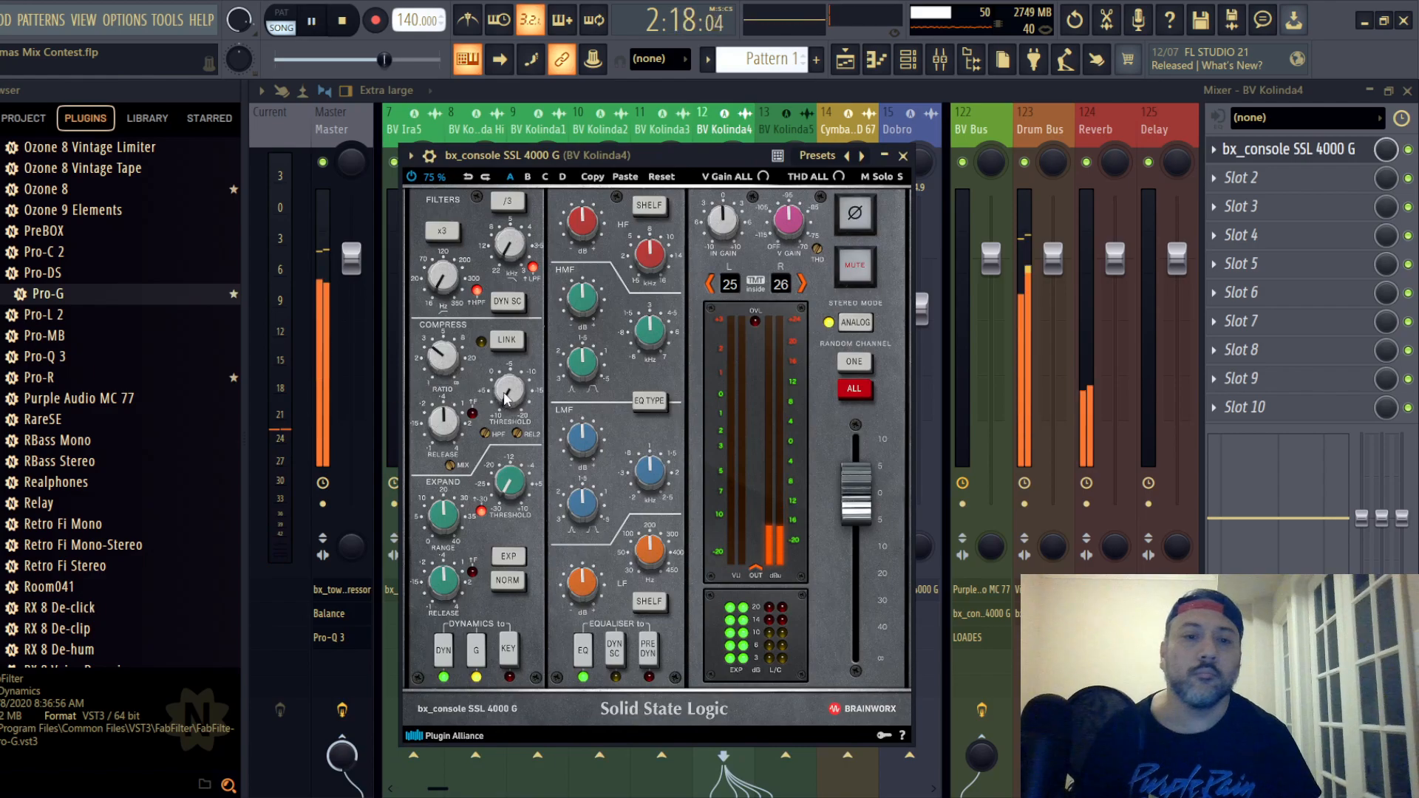
pyautogui.moveTo(504, 399); pyautogui.dragTo(510, 399)
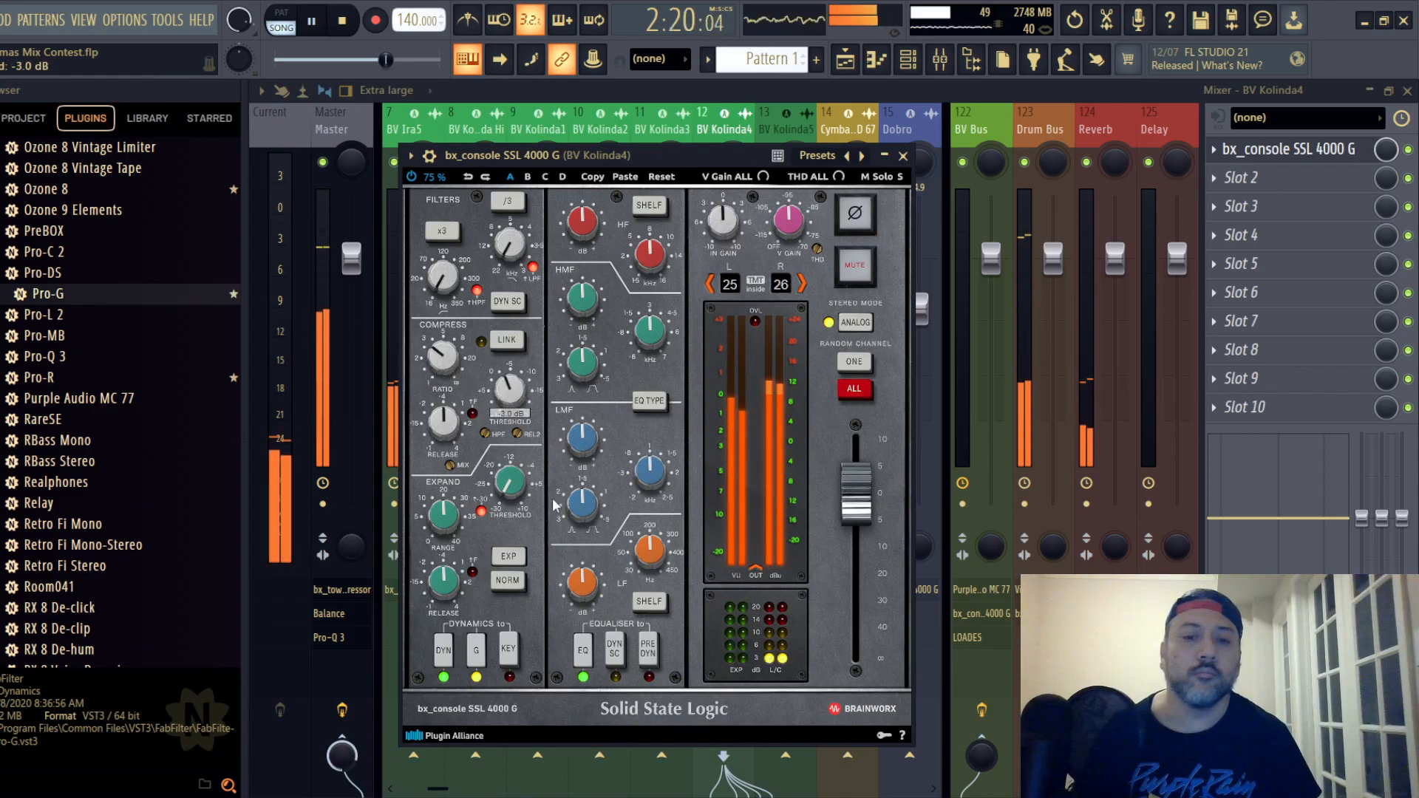
pyautogui.moveTo(580, 209); pyautogui.dragTo(581, 214)
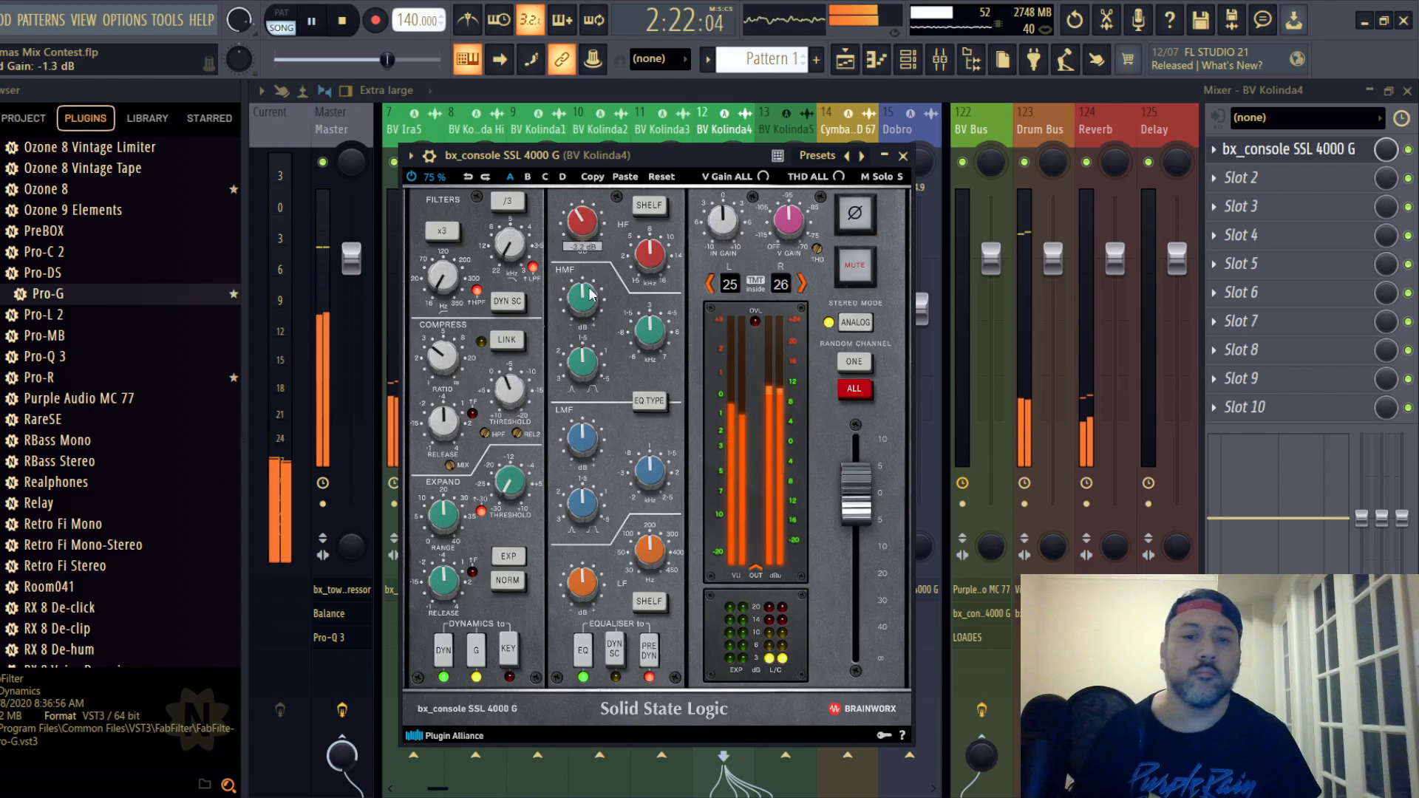
pyautogui.moveTo(591, 295); pyautogui.dragTo(591, 291)
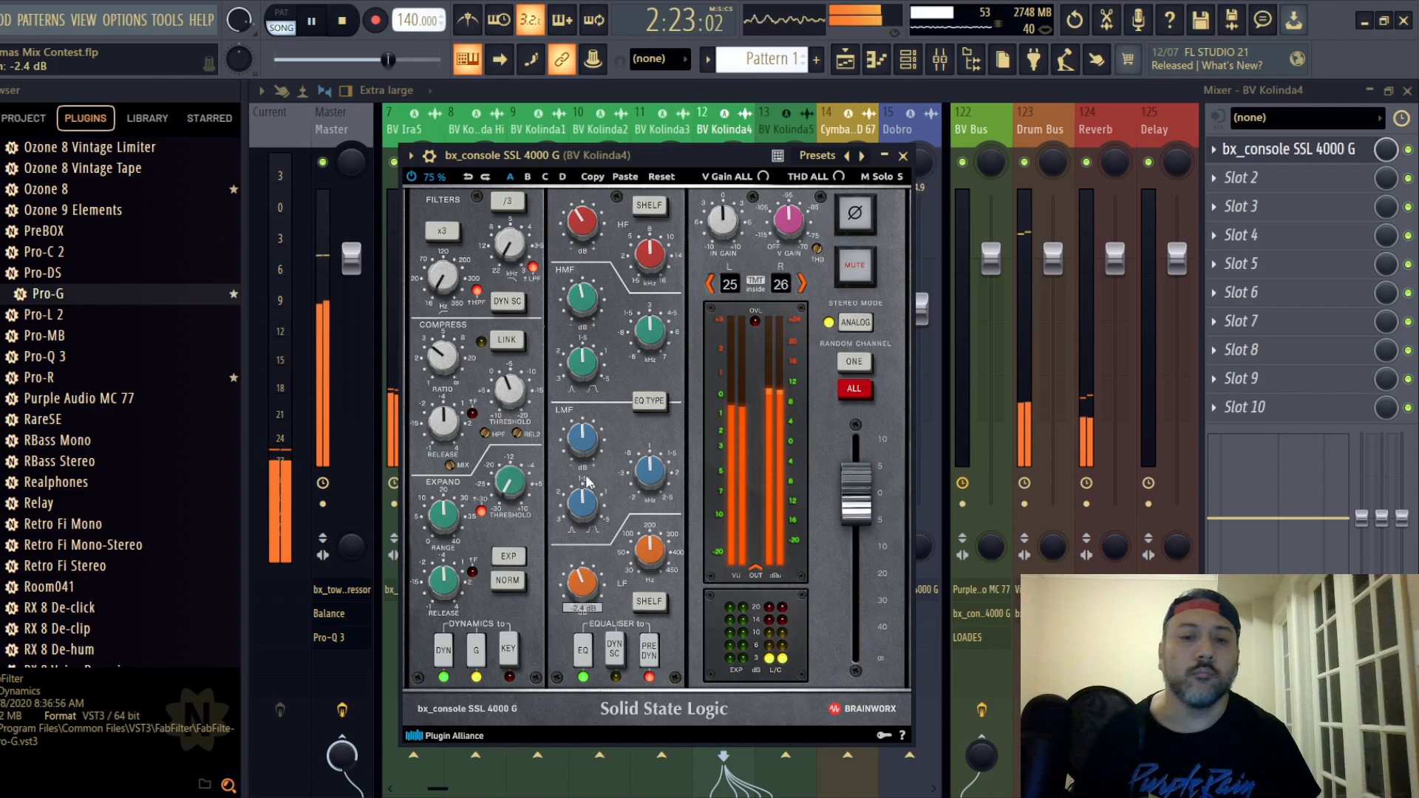
# - Close the channel strip, replay the section and lower backing vocal track 12's fader to -18.9 dB
pyautogui.click(902, 156)
pyautogui.press('space')
pyautogui.press('space')
pyautogui.moveTo(732, 416); pyautogui.dragTo(732, 426)
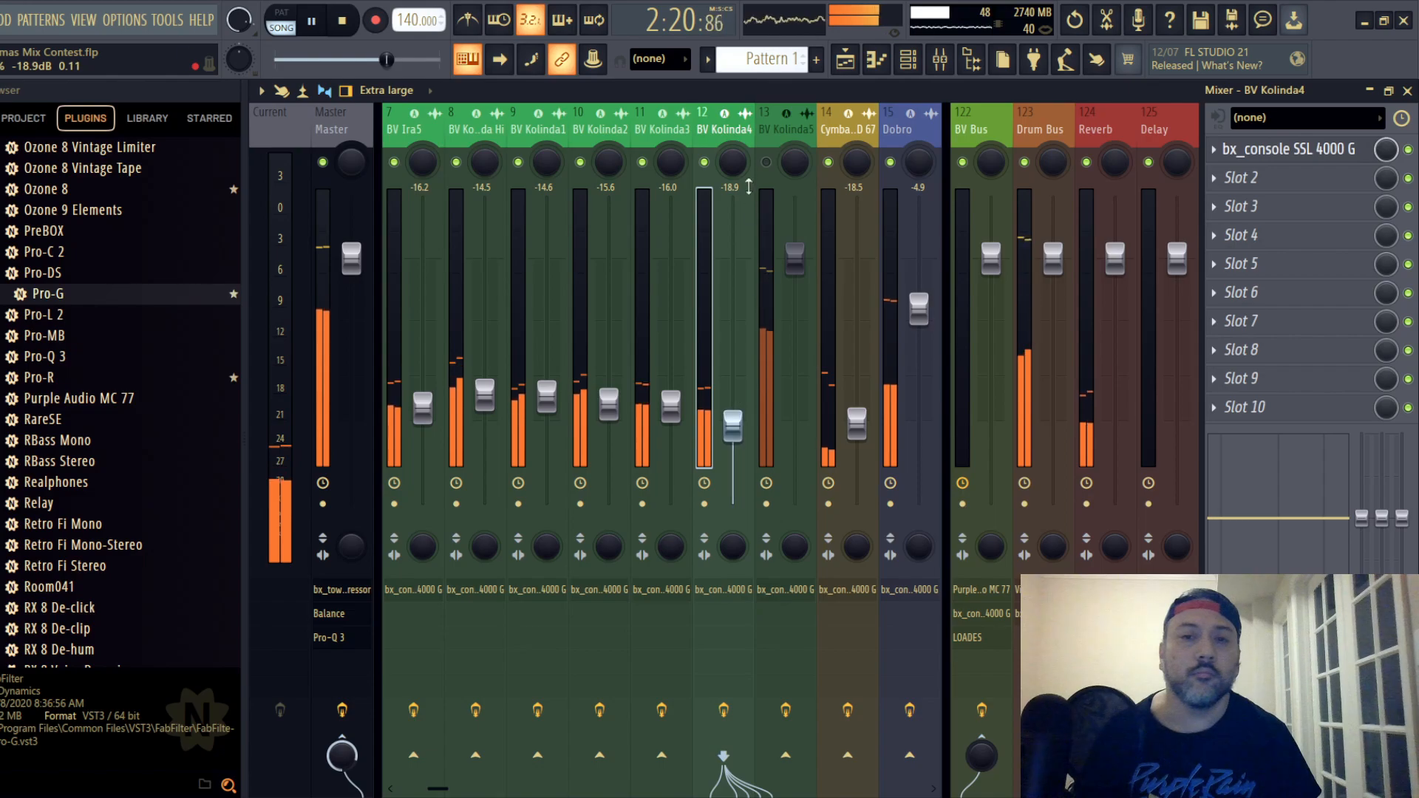
# - Unmute backing vocal track 13, set its fader to -17.3 dB and open its SSL channel strip
pyautogui.click(766, 162)
pyautogui.moveTo(800, 249); pyautogui.dragTo(794, 417)
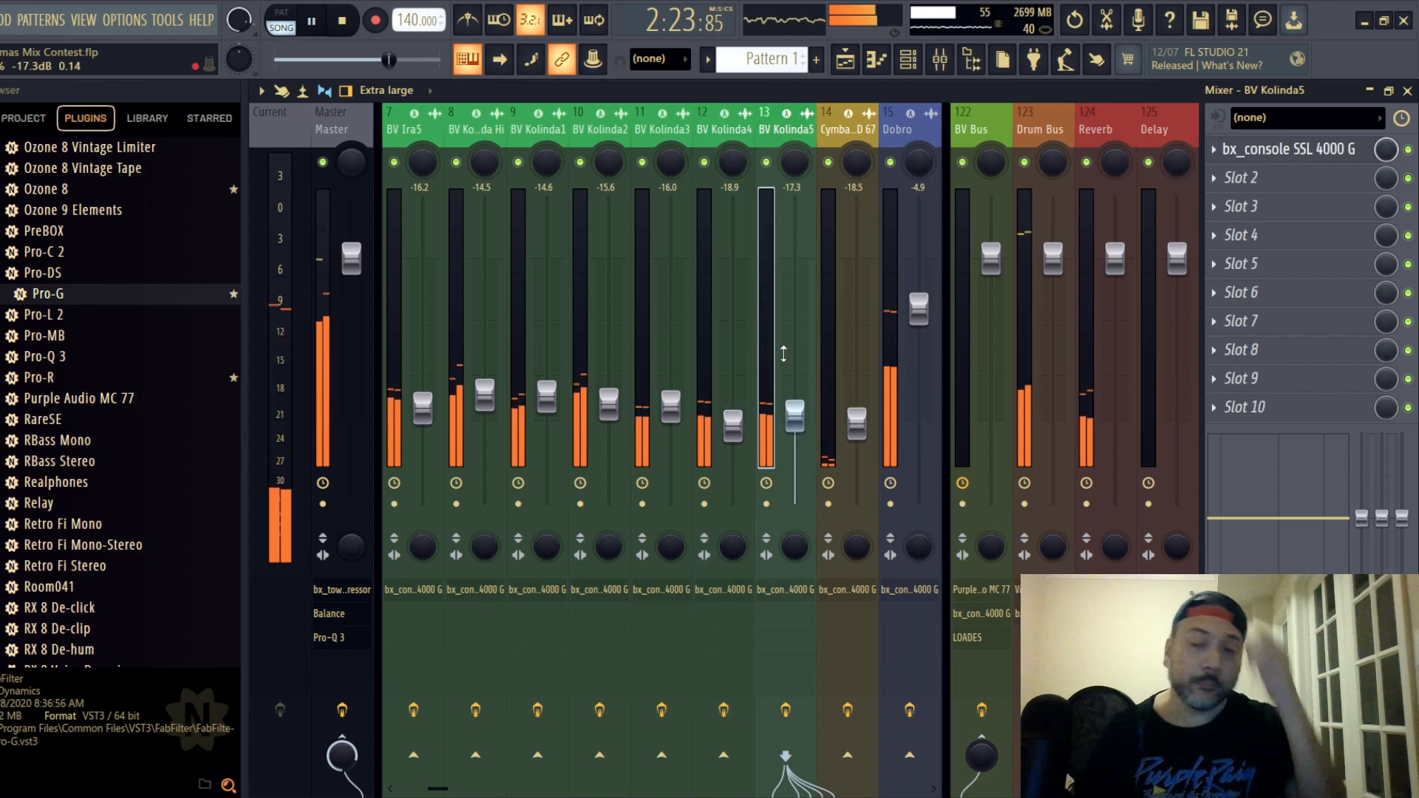
pyautogui.click(1288, 149)
pyautogui.moveTo(666, 263); pyautogui.dragTo(778, 158)
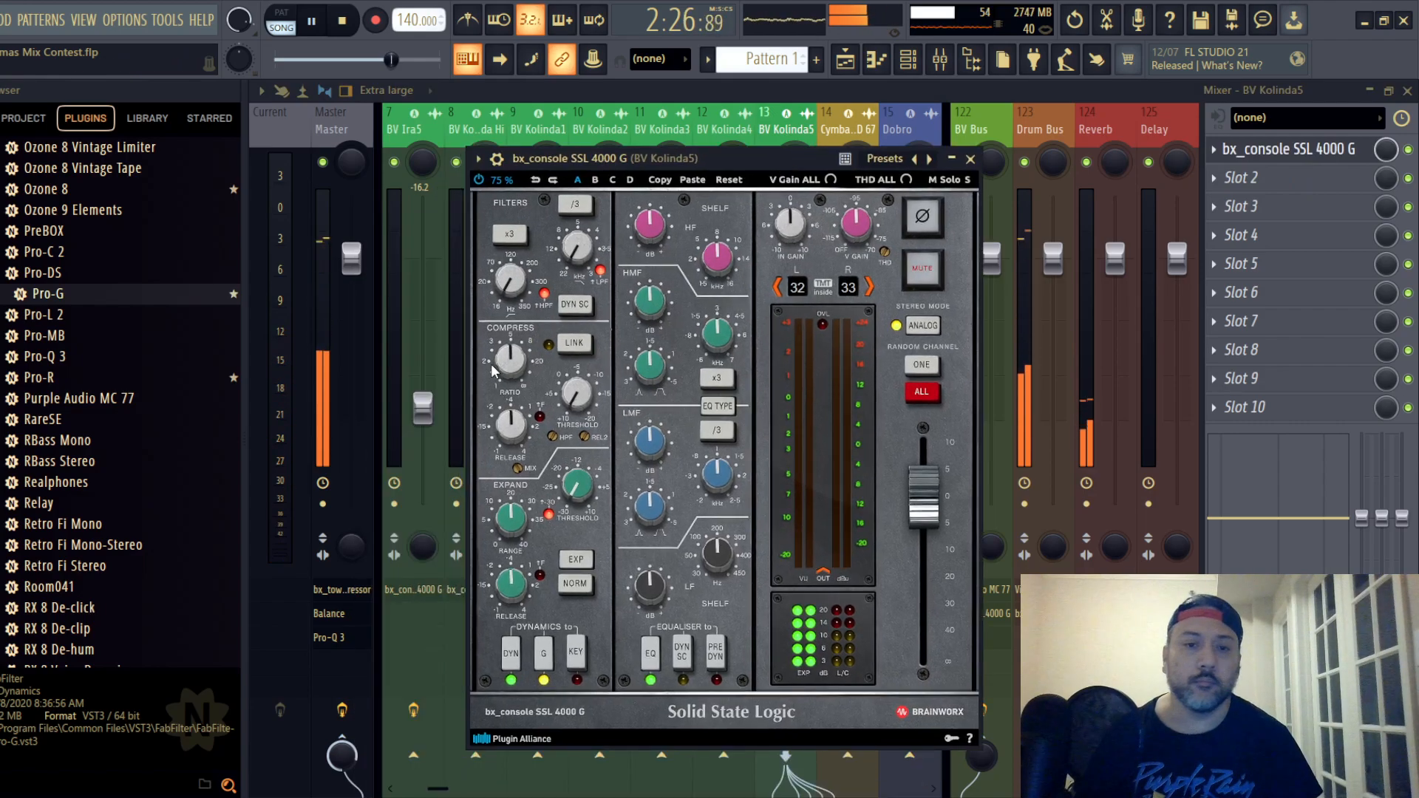
# - Compress backing vocal track 13 by lowering the ratio and setting the threshold to -1.0 dB while replaying the section
pyautogui.moveTo(505, 360)
pyautogui.scroll(-2, 505, 360)
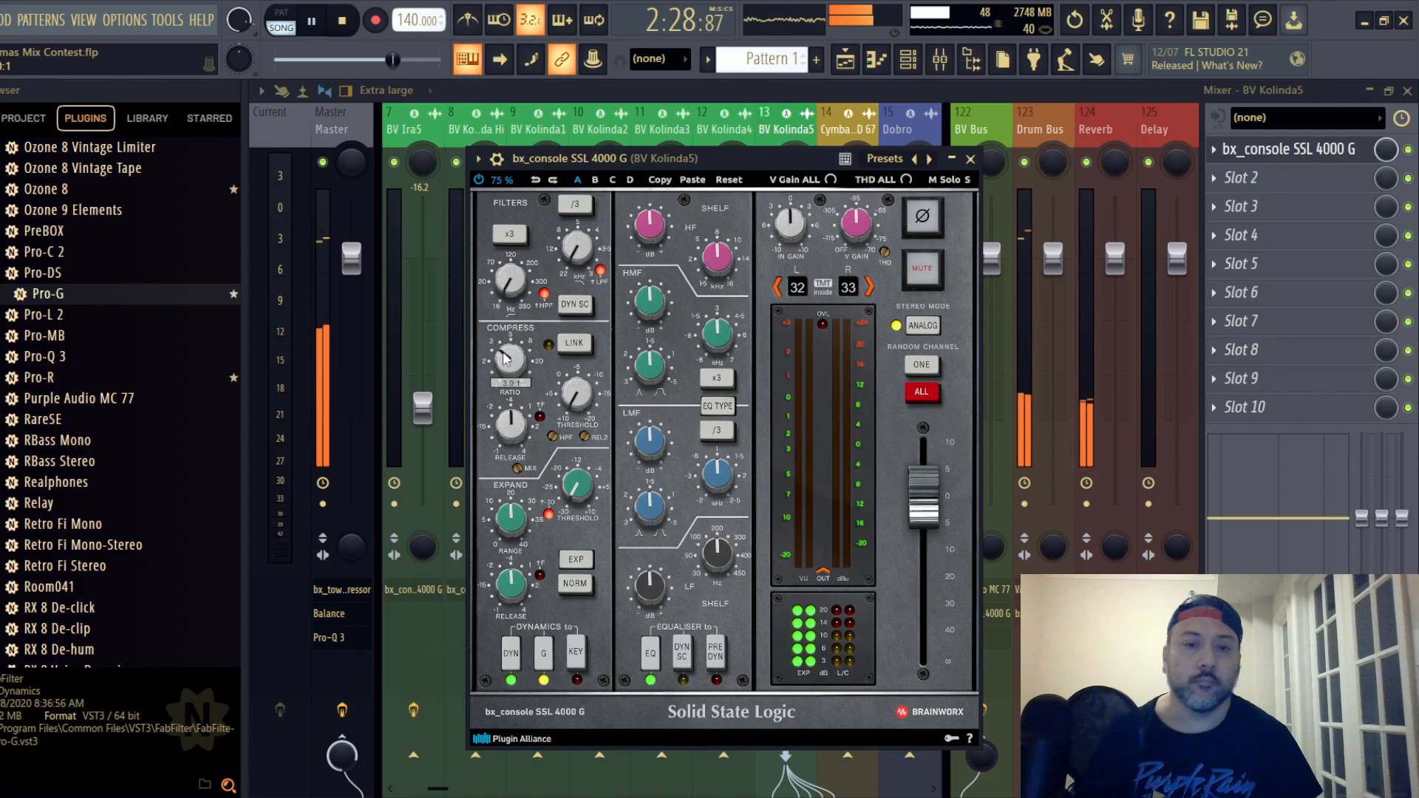
pyautogui.press('space')
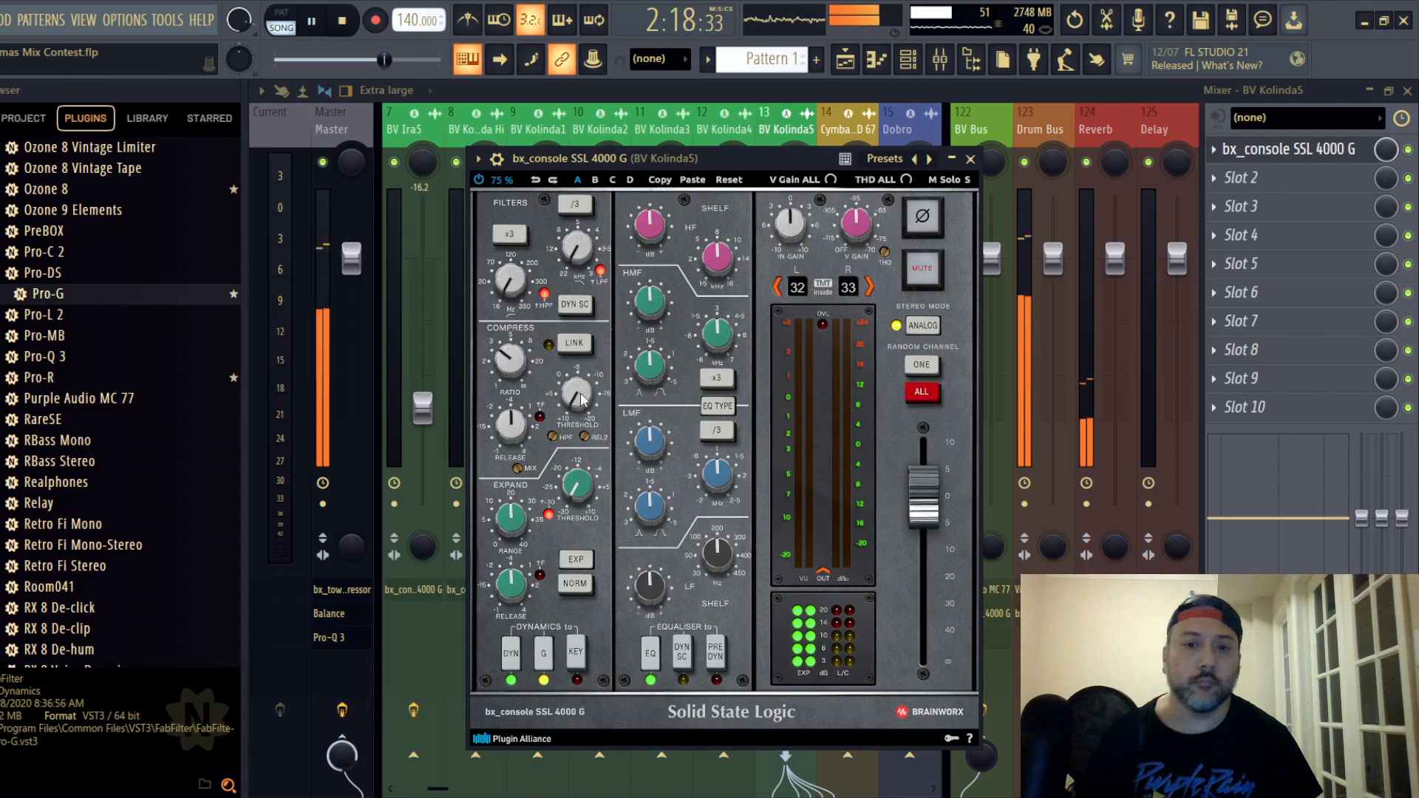
pyautogui.scroll(3, 581, 400)
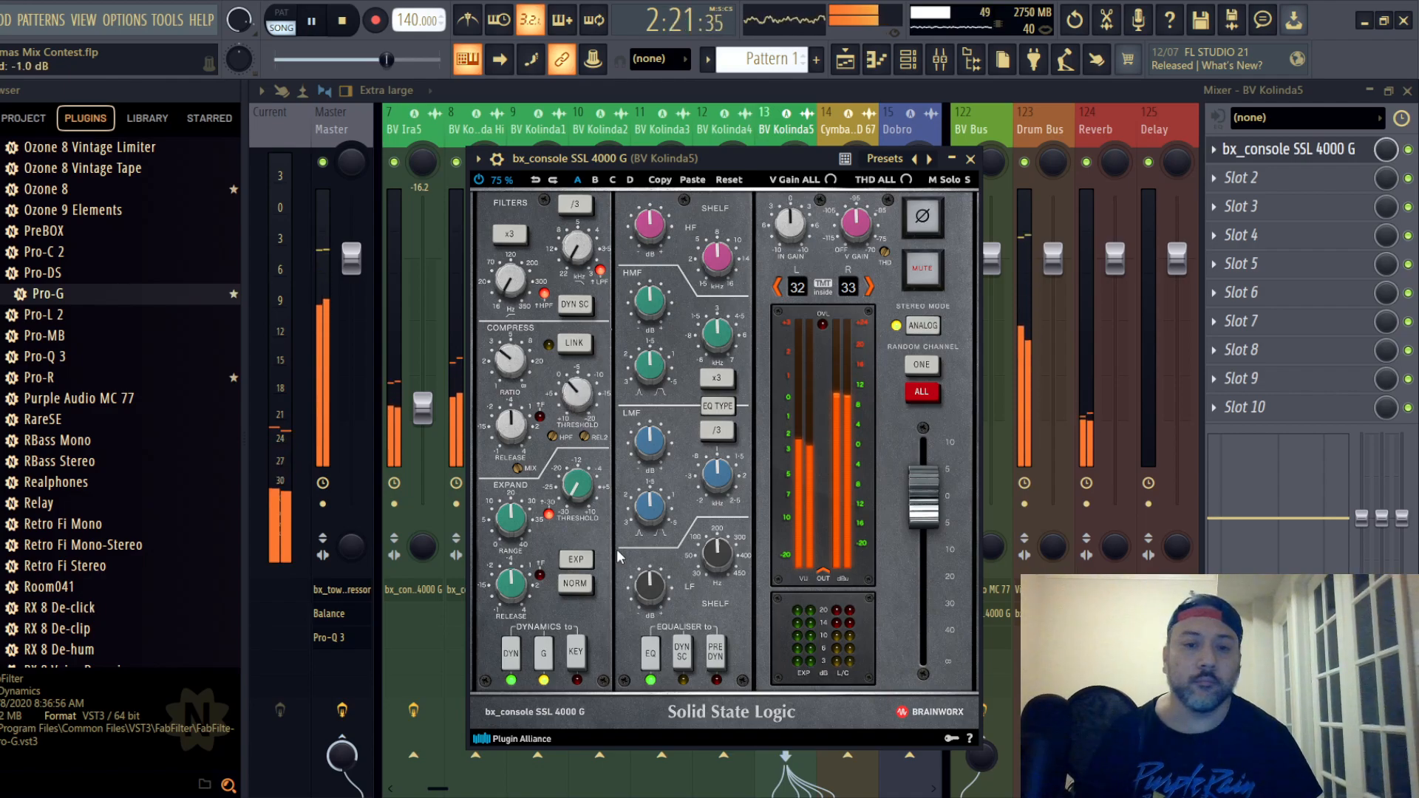
# - Place track 13's EQ before the dynamics, switch its type, cut HF, HMF and LF, and boost LMF by 1.3 dB
pyautogui.click(715, 650)
pyautogui.click(717, 405)
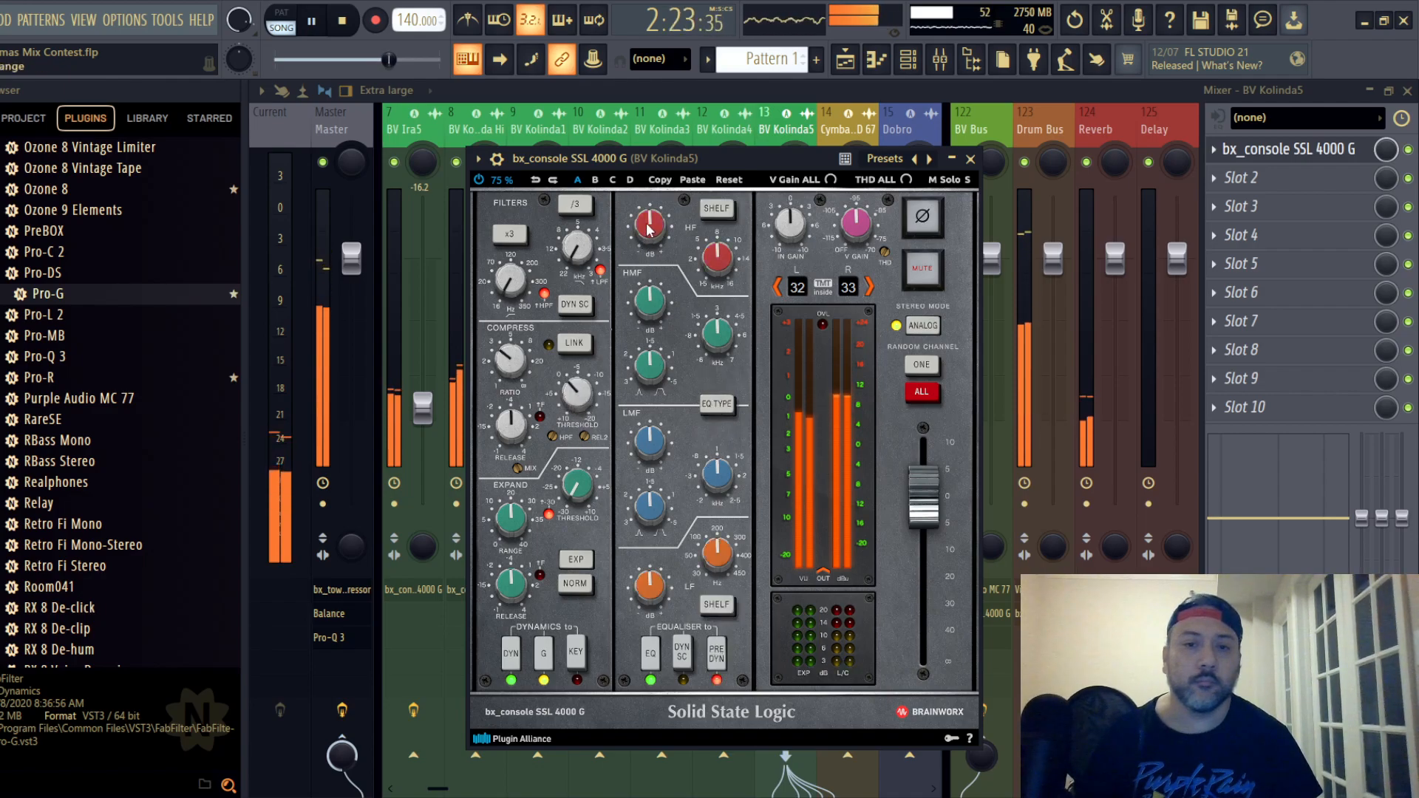
pyautogui.scroll(-2, 648, 228)
pyautogui.scroll(-2, 652, 304)
pyautogui.scroll(-3, 651, 588)
pyautogui.scroll(1, 652, 445)
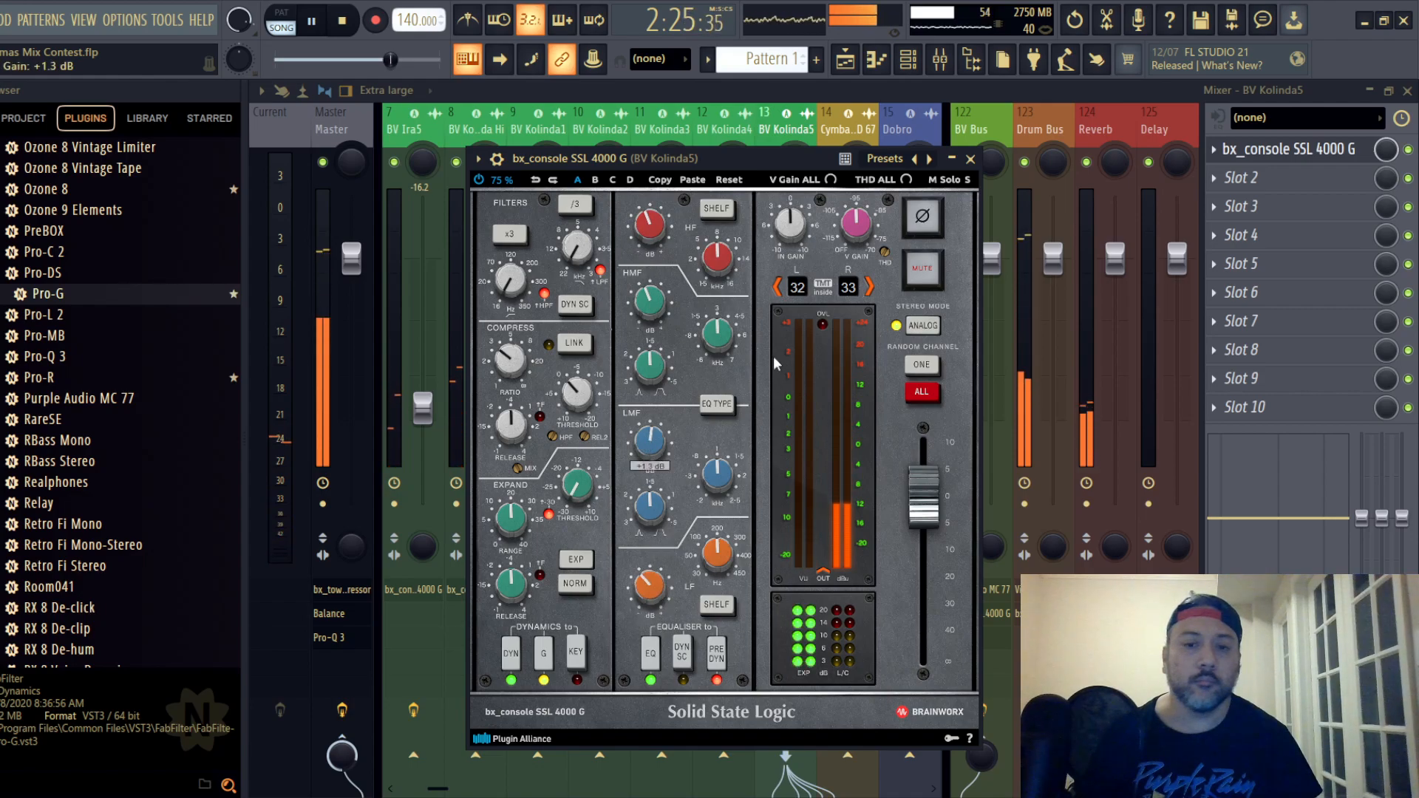
# - Close the channel strip, replay the section and lower backing vocal track 13's fader to -21.1 dB
pyautogui.click(970, 158)
pyautogui.press('space')
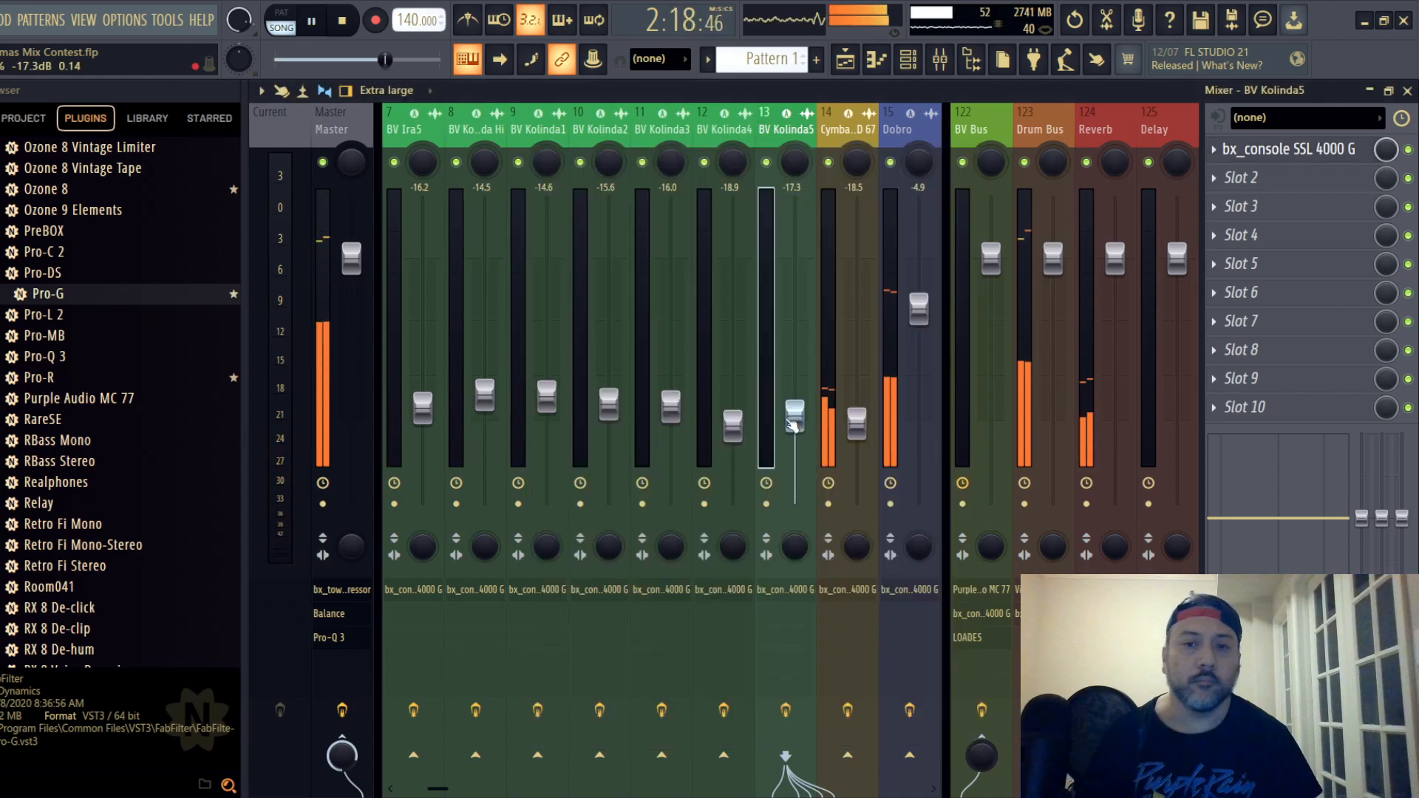
pyautogui.moveTo(794, 425); pyautogui.dragTo(794, 438)
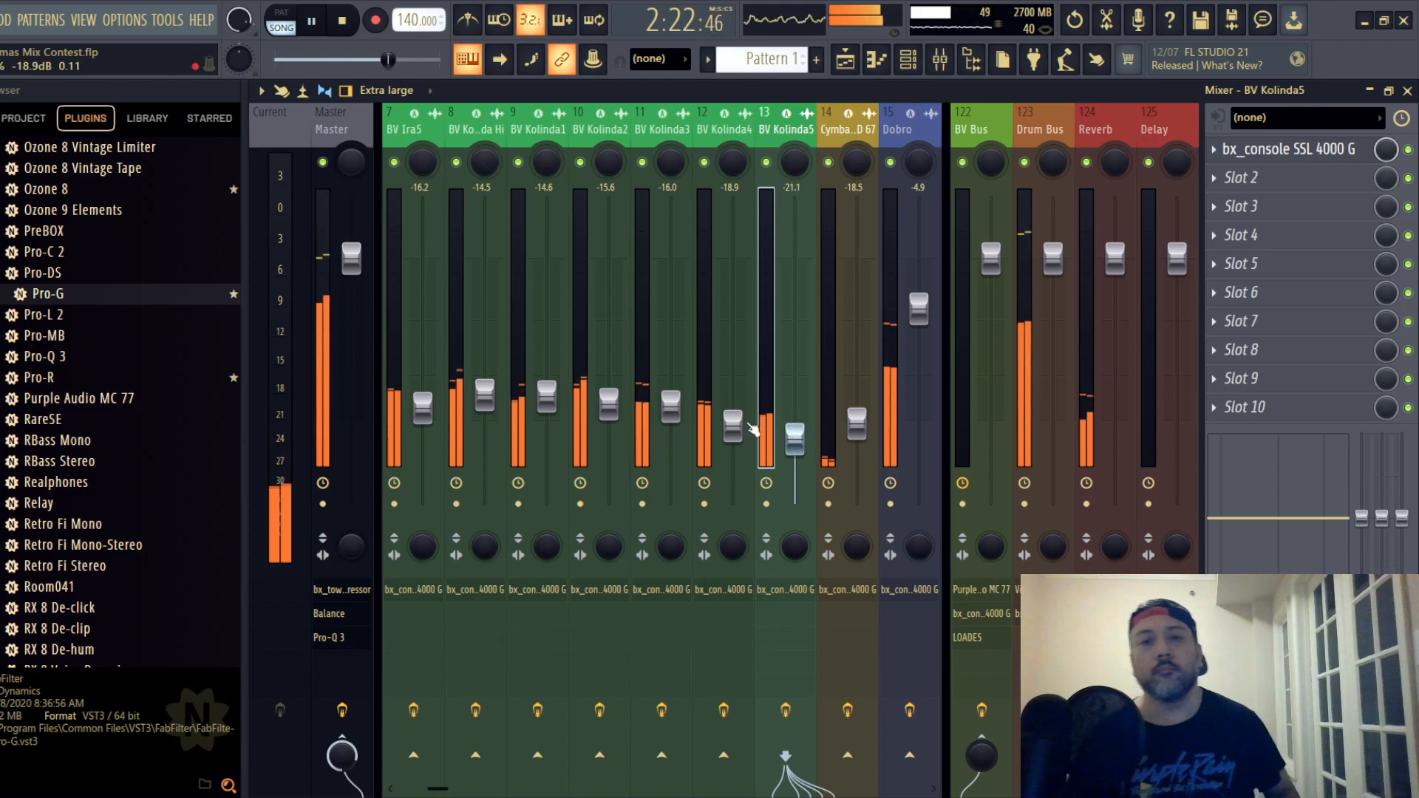
# - Mute backing vocal tracks 4 to 9 and route backing vocal track 3 to the BV Bus instead of the master
pyautogui.moveTo(733, 133); pyautogui.dragTo(523, 132)
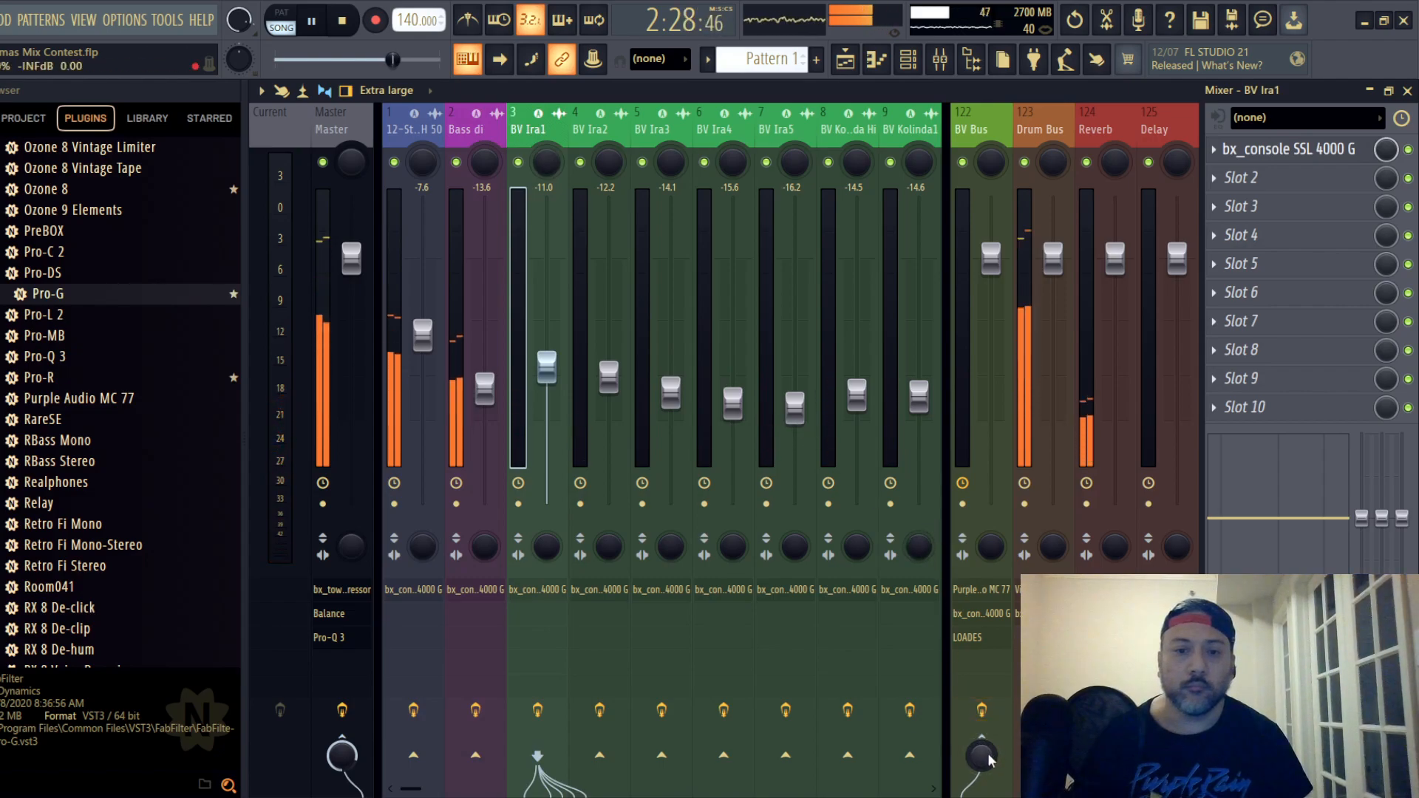
pyautogui.moveTo(580, 162)
pyautogui.mouseDown()
pyautogui.moveTo(761, 161)
pyautogui.moveTo(811, 142)
pyautogui.mouseUp()
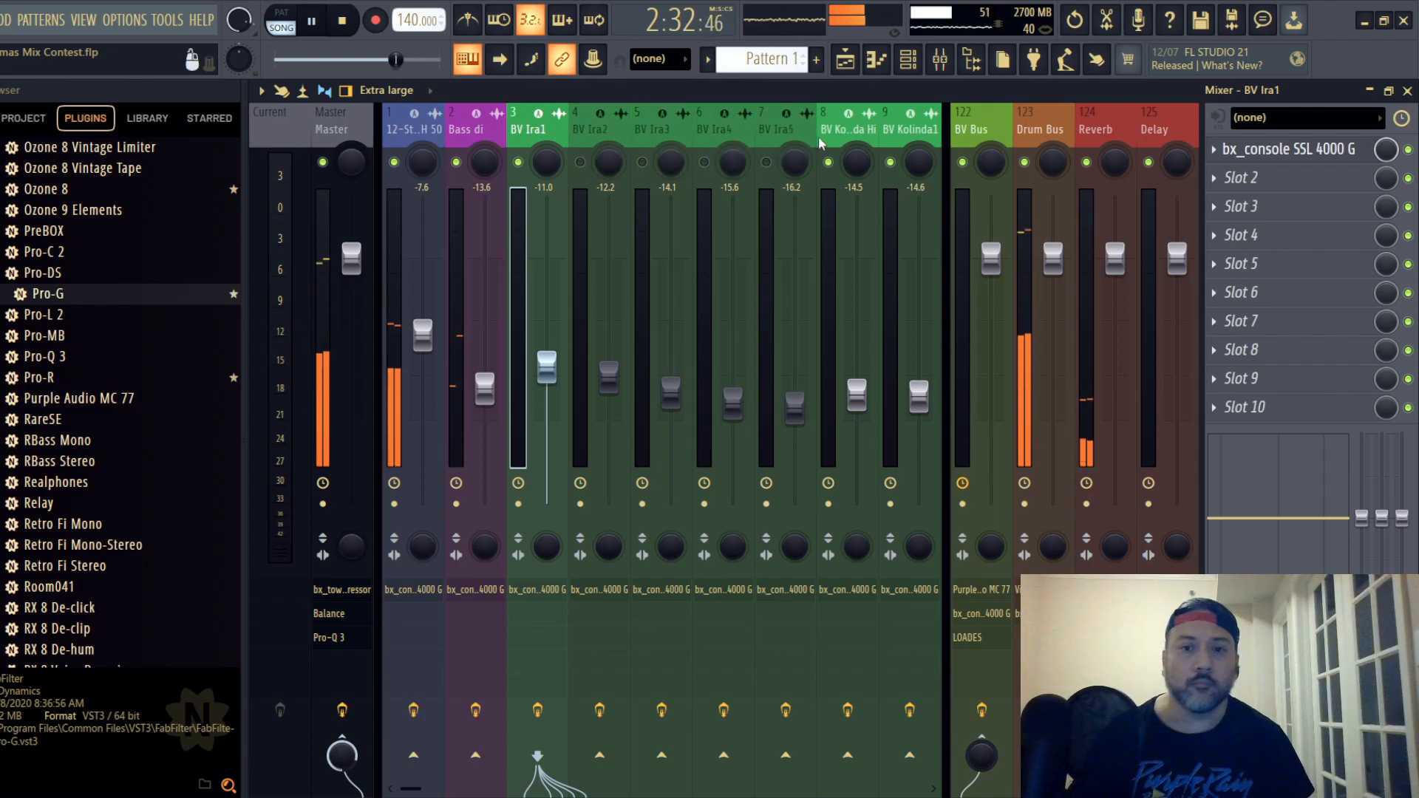
pyautogui.click(828, 162)
pyautogui.click(891, 162)
pyautogui.moveTo(920, 131)
pyautogui.mouseDown()
pyautogui.moveTo(946, 130)
pyautogui.moveTo(759, 130)
pyautogui.moveTo(708, 161)
pyautogui.moveTo(889, 167)
pyautogui.moveTo(866, 159)
pyautogui.moveTo(940, 134)
pyautogui.moveTo(359, 144)
pyautogui.moveTo(543, 139)
pyautogui.mouseUp()
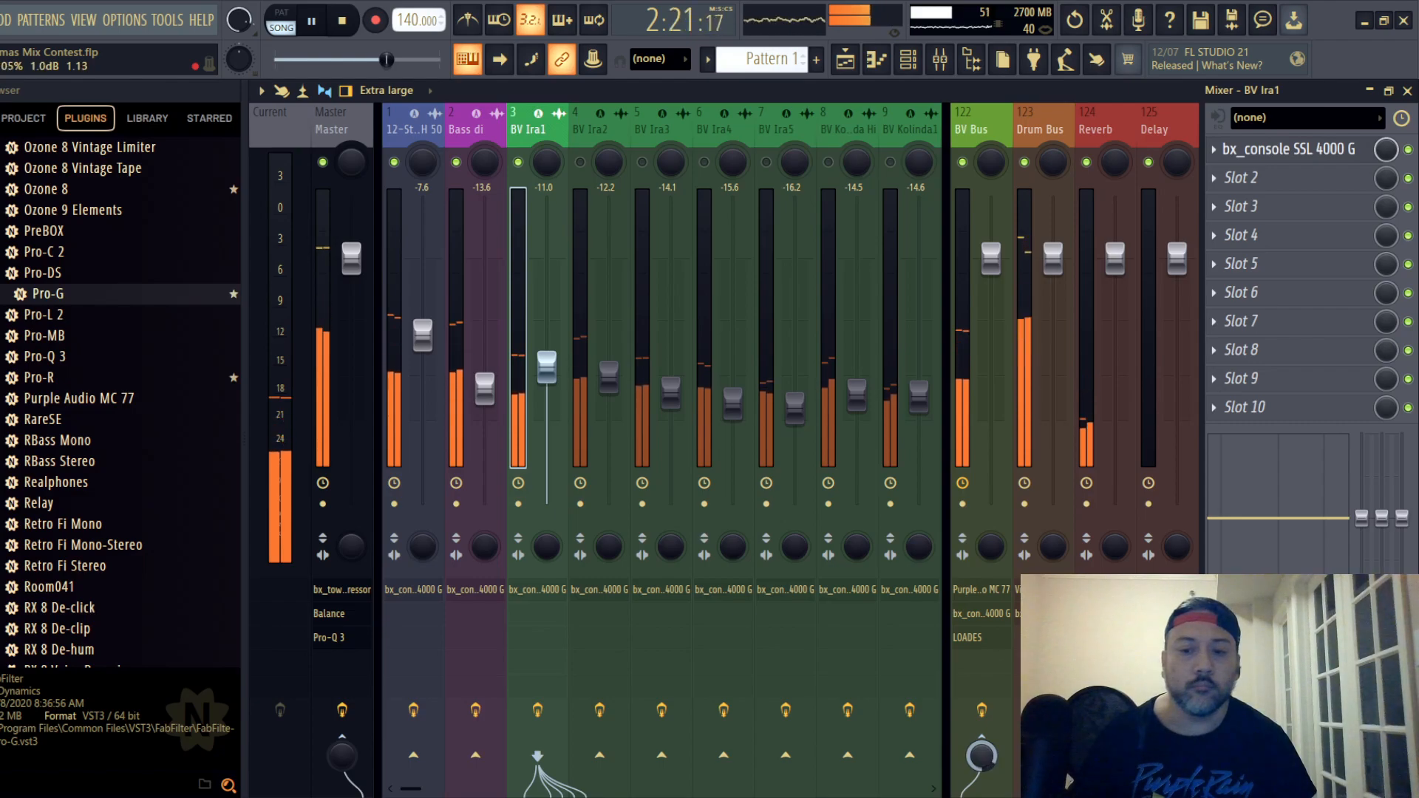
# - Raise the input and lower the output of the BV Bus's Purple Audio MC 77 limiter, replay the section and close the plugin
pyautogui.click(984, 132)
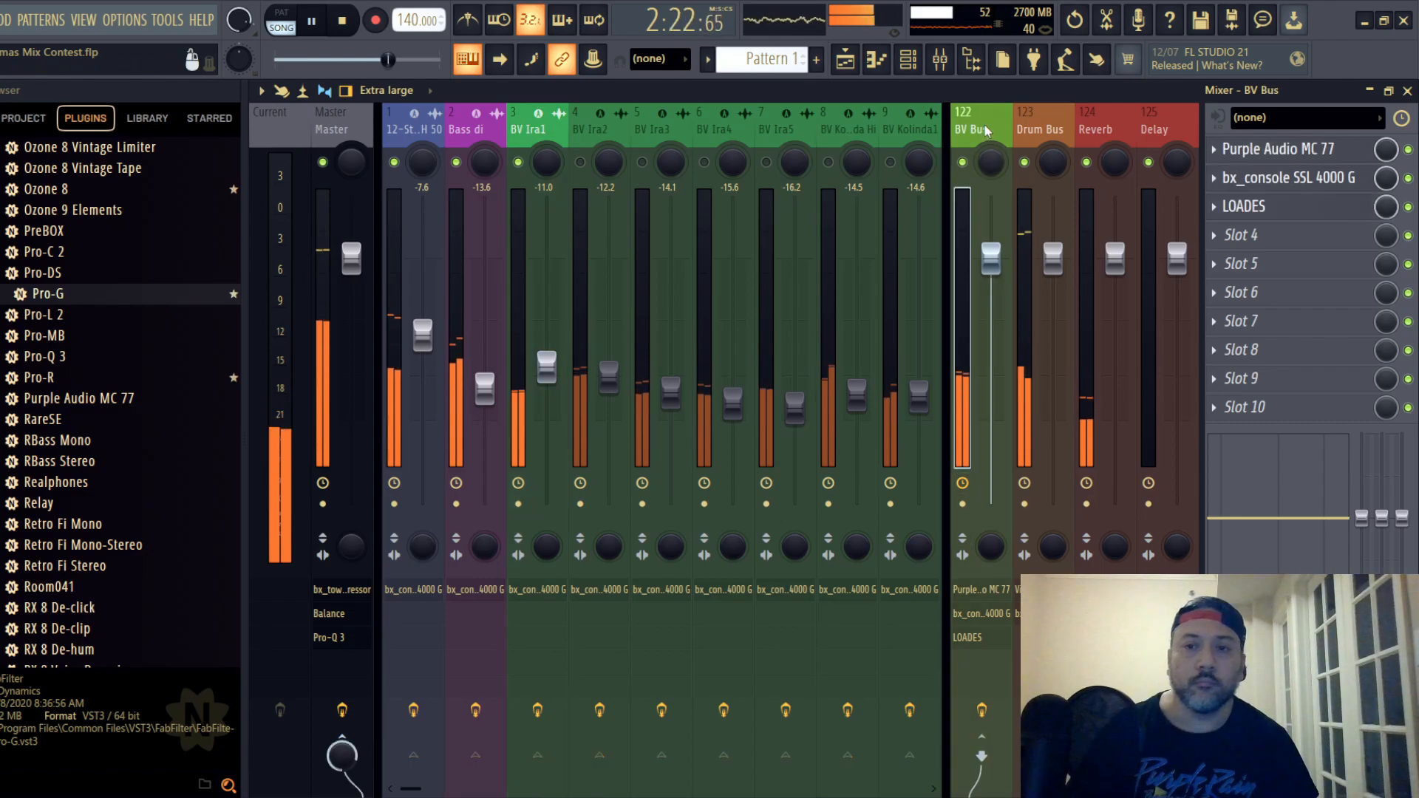
pyautogui.click(1301, 151)
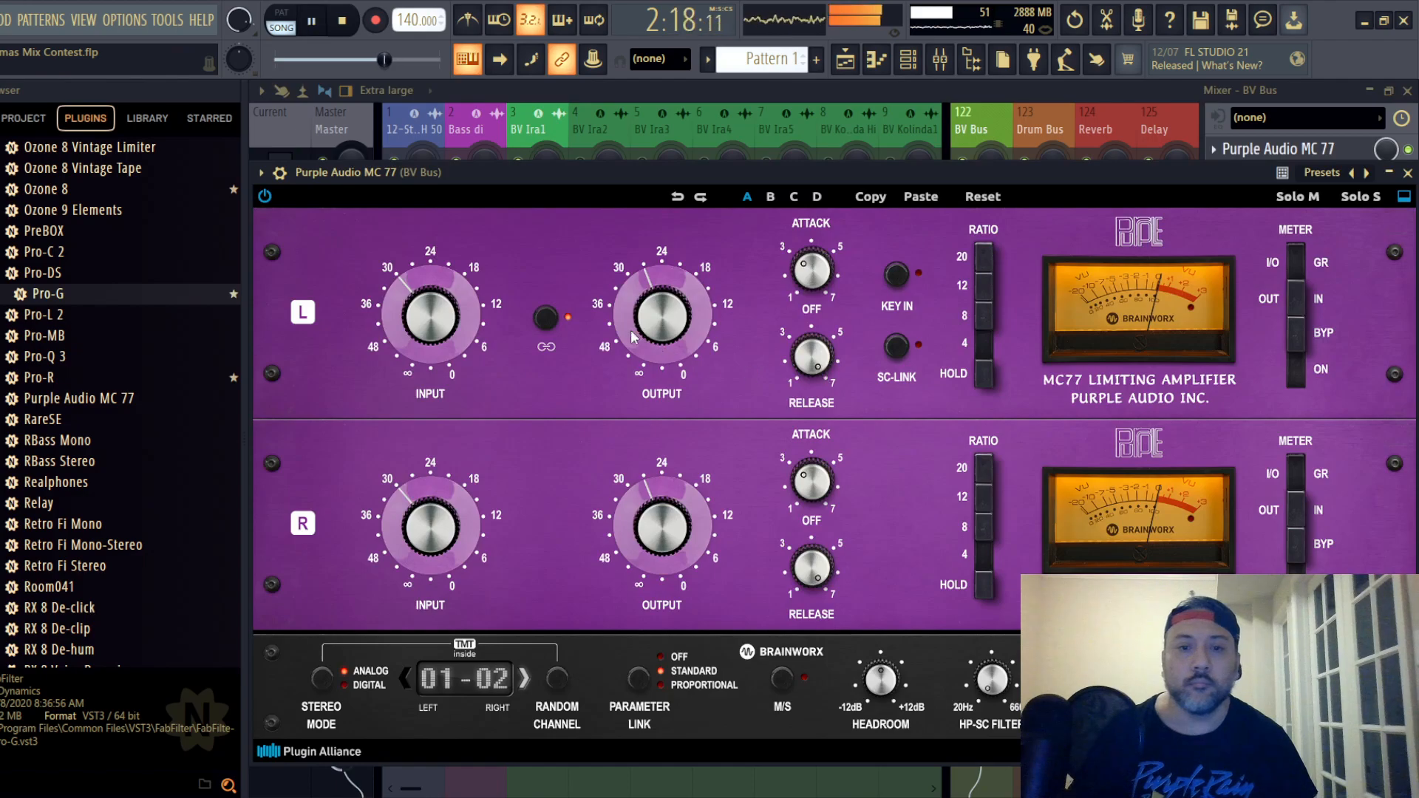
pyautogui.moveTo(445, 328); pyautogui.dragTo(458, 210)
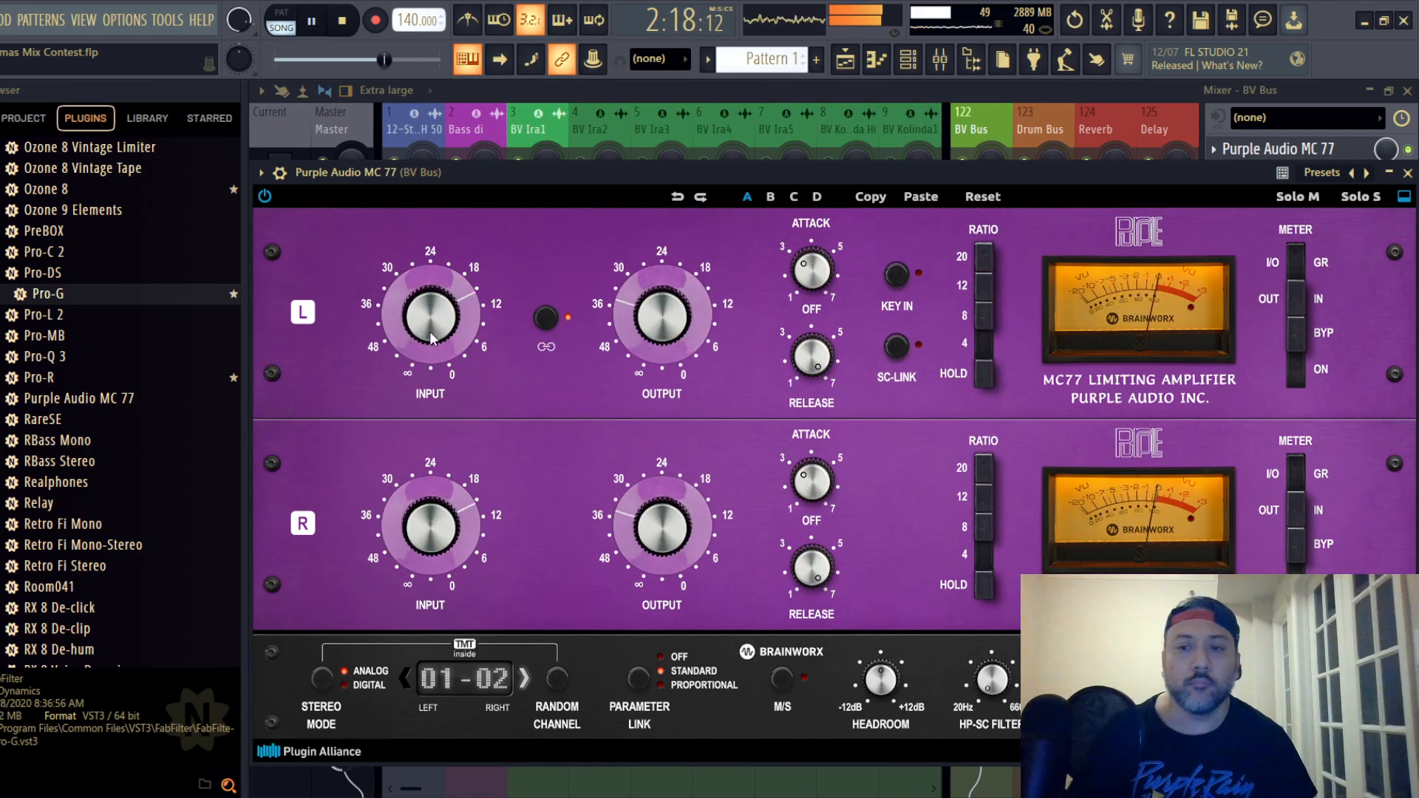
pyautogui.moveTo(428, 330); pyautogui.dragTo(426, 325)
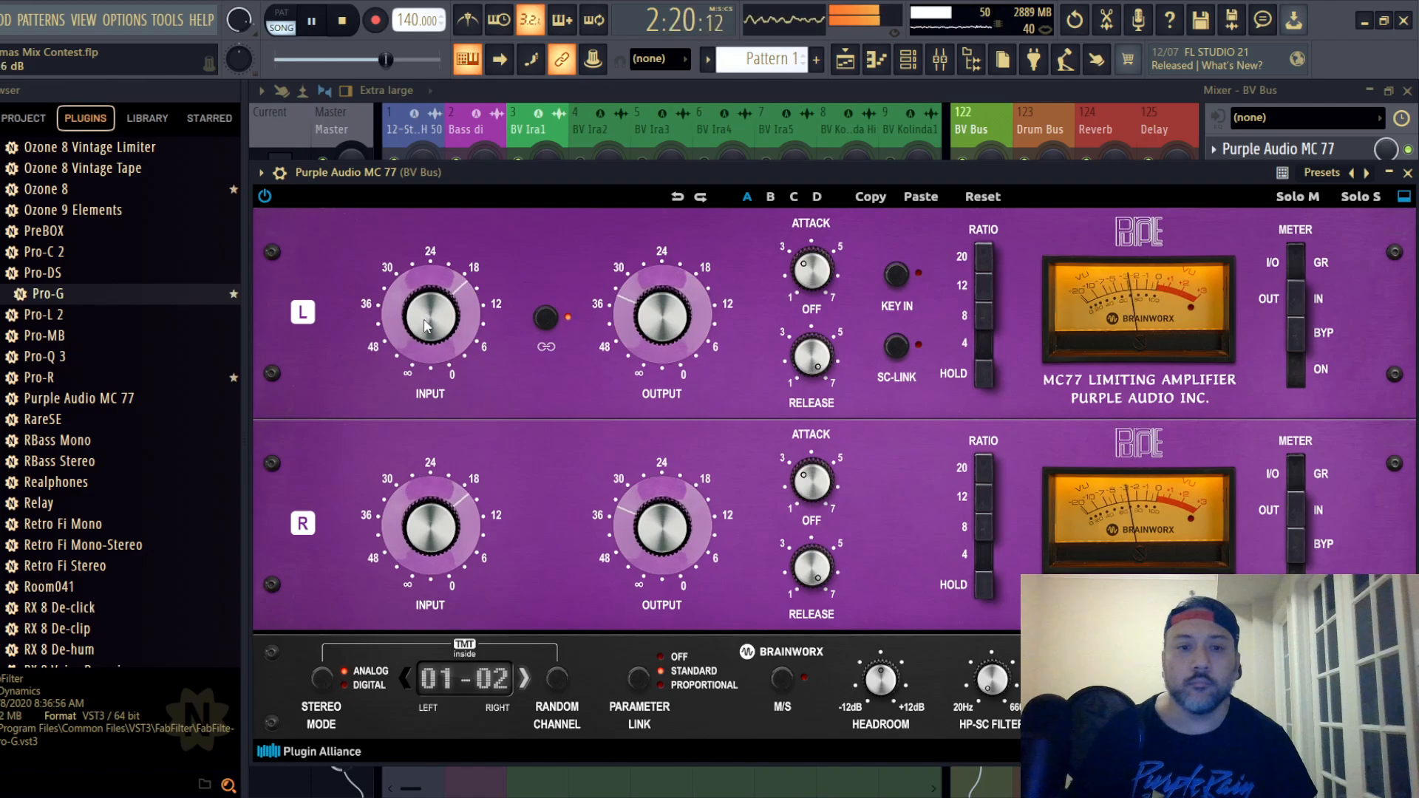
pyautogui.press('space')
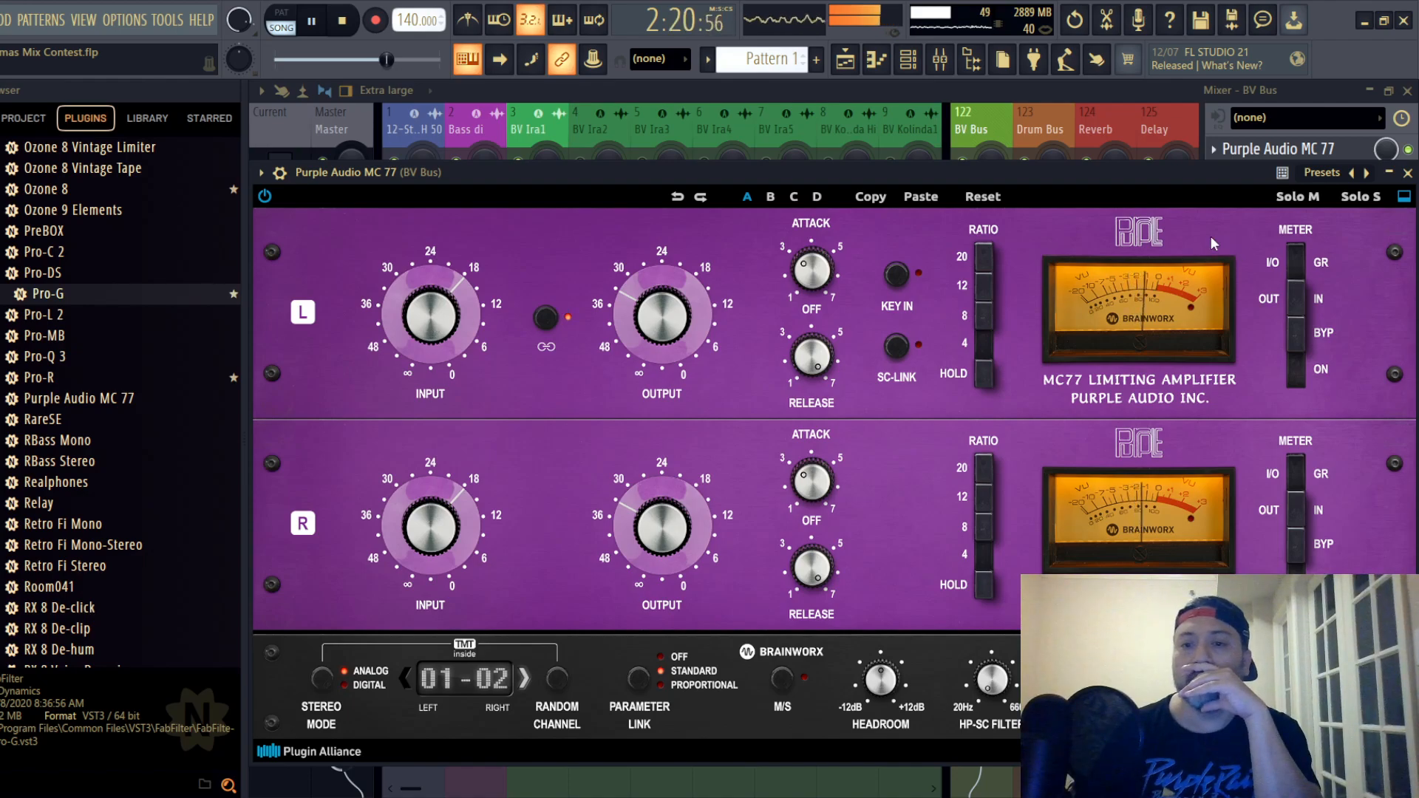
pyautogui.click(1407, 173)
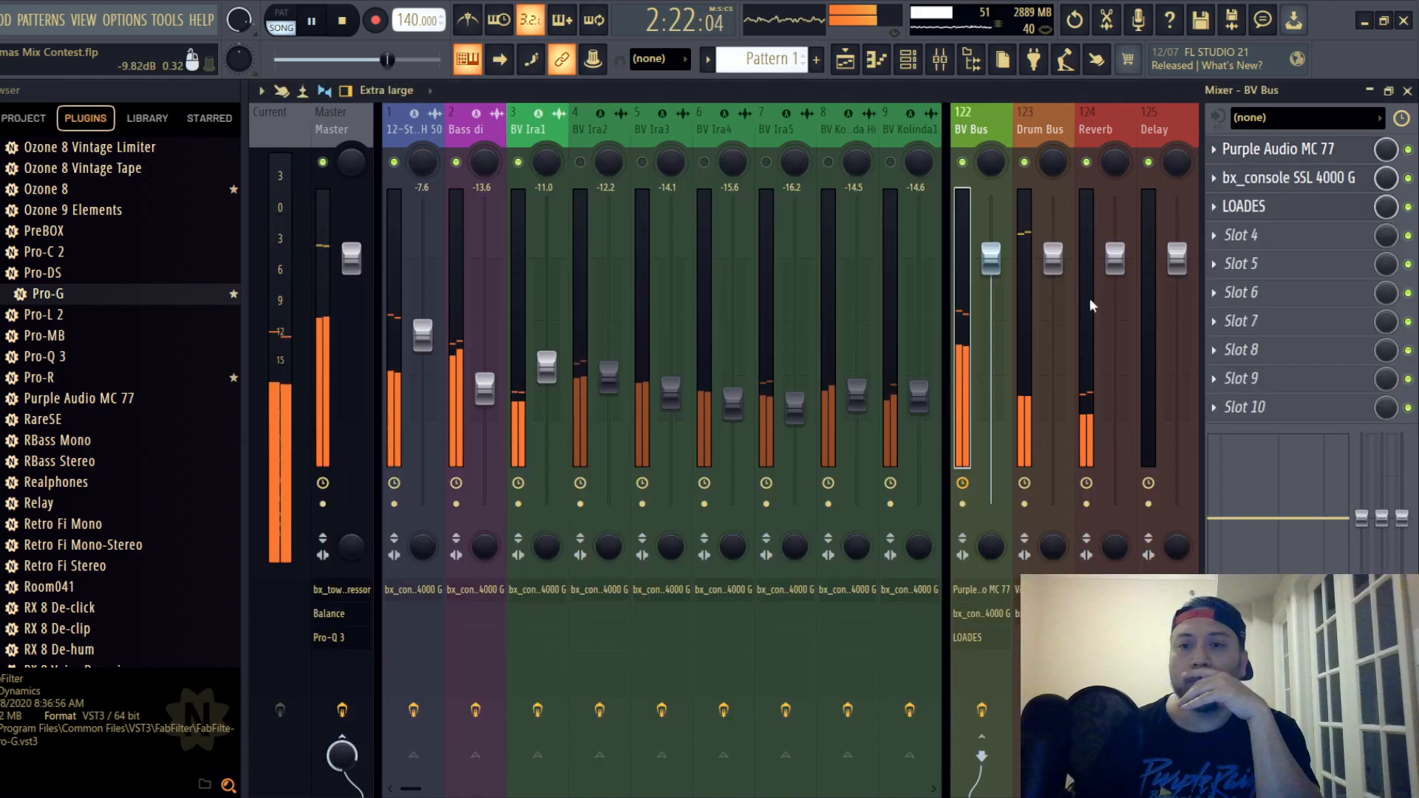
# - Set the compressor threshold of the BV Bus's bx_console SSL 4000 G to -6.0 dB
pyautogui.click(1270, 177)
pyautogui.moveTo(497, 369)
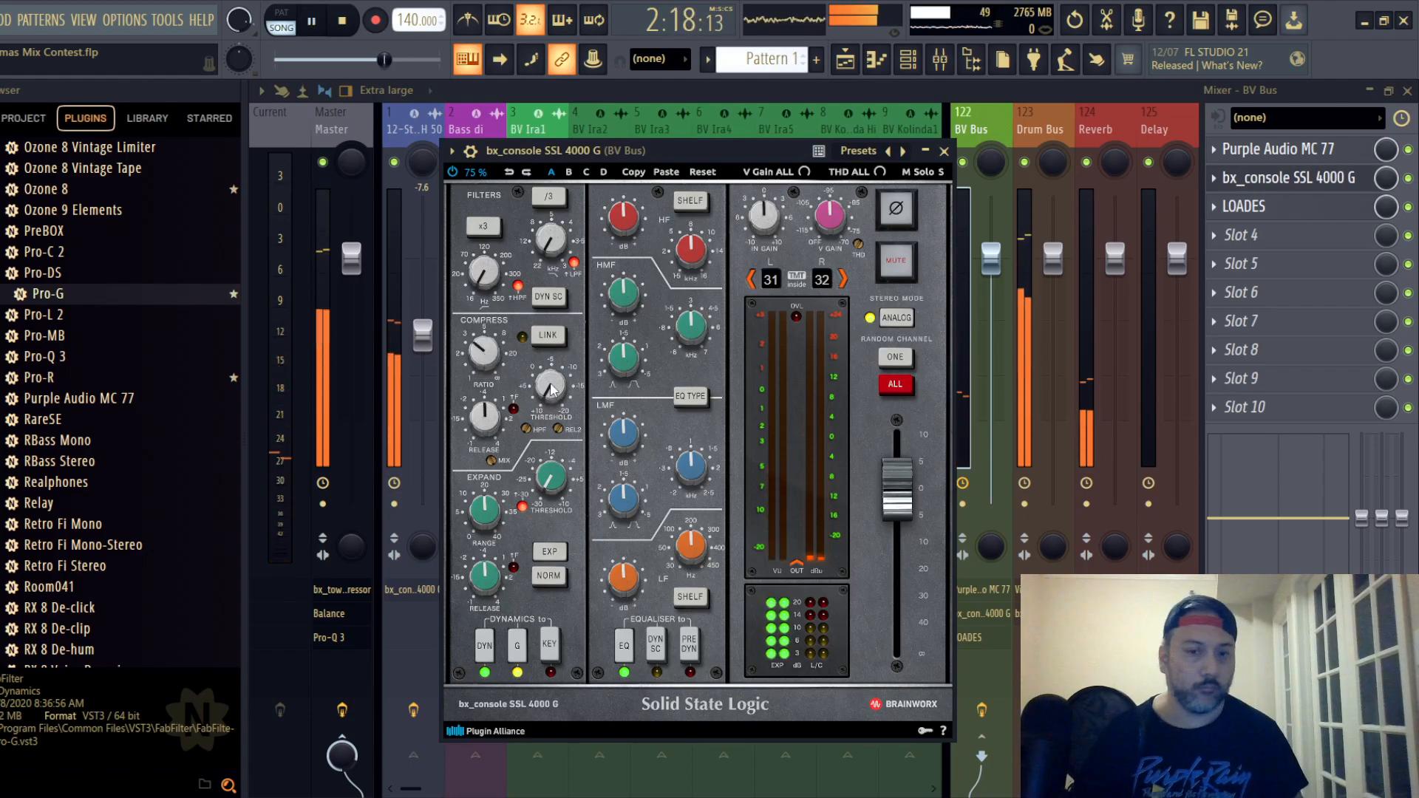
pyautogui.moveTo(556, 390)
pyautogui.scroll(-5, 555, 388)
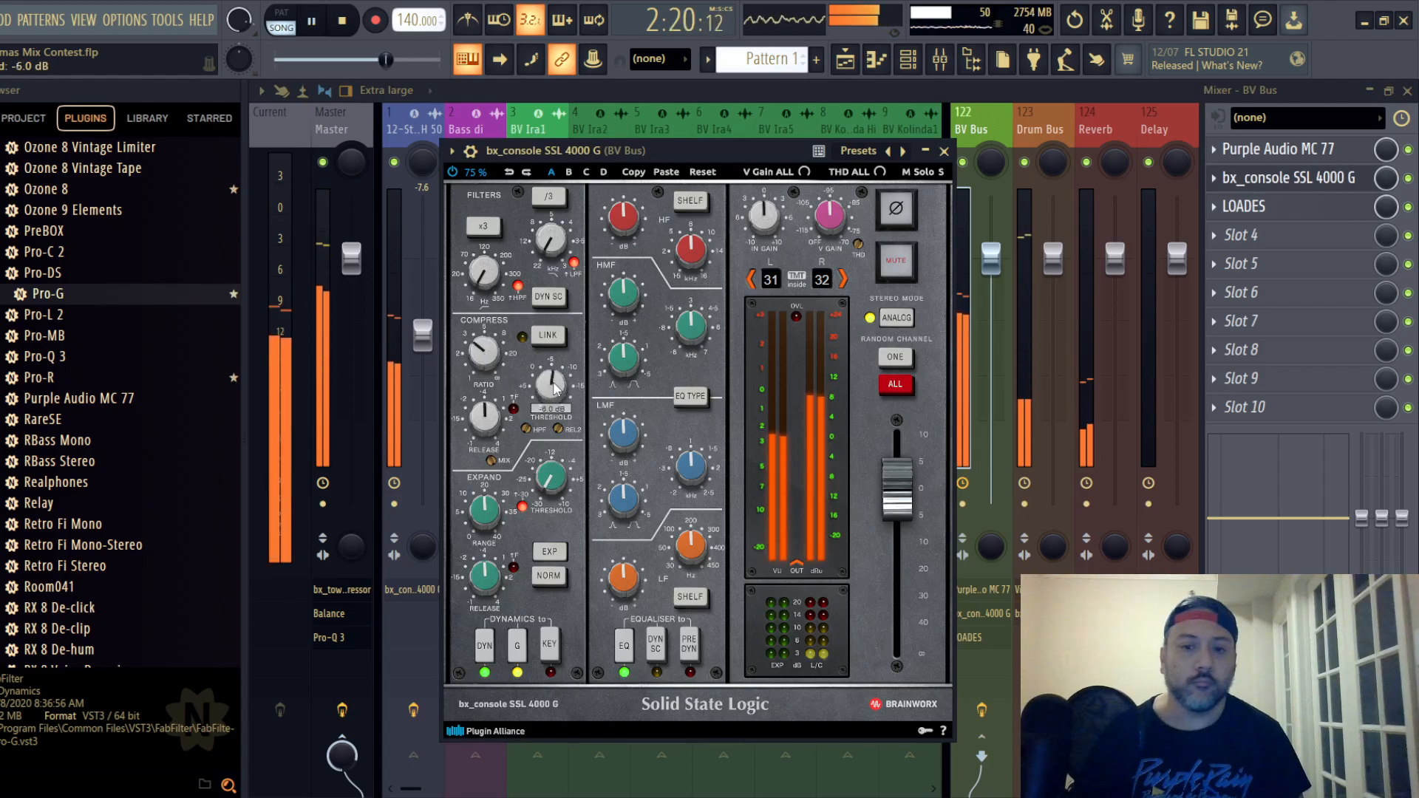
# - Place the BV Bus console's EQ before the dynamics, boost its HF gain slightly and close the plugin
pyautogui.click(690, 651)
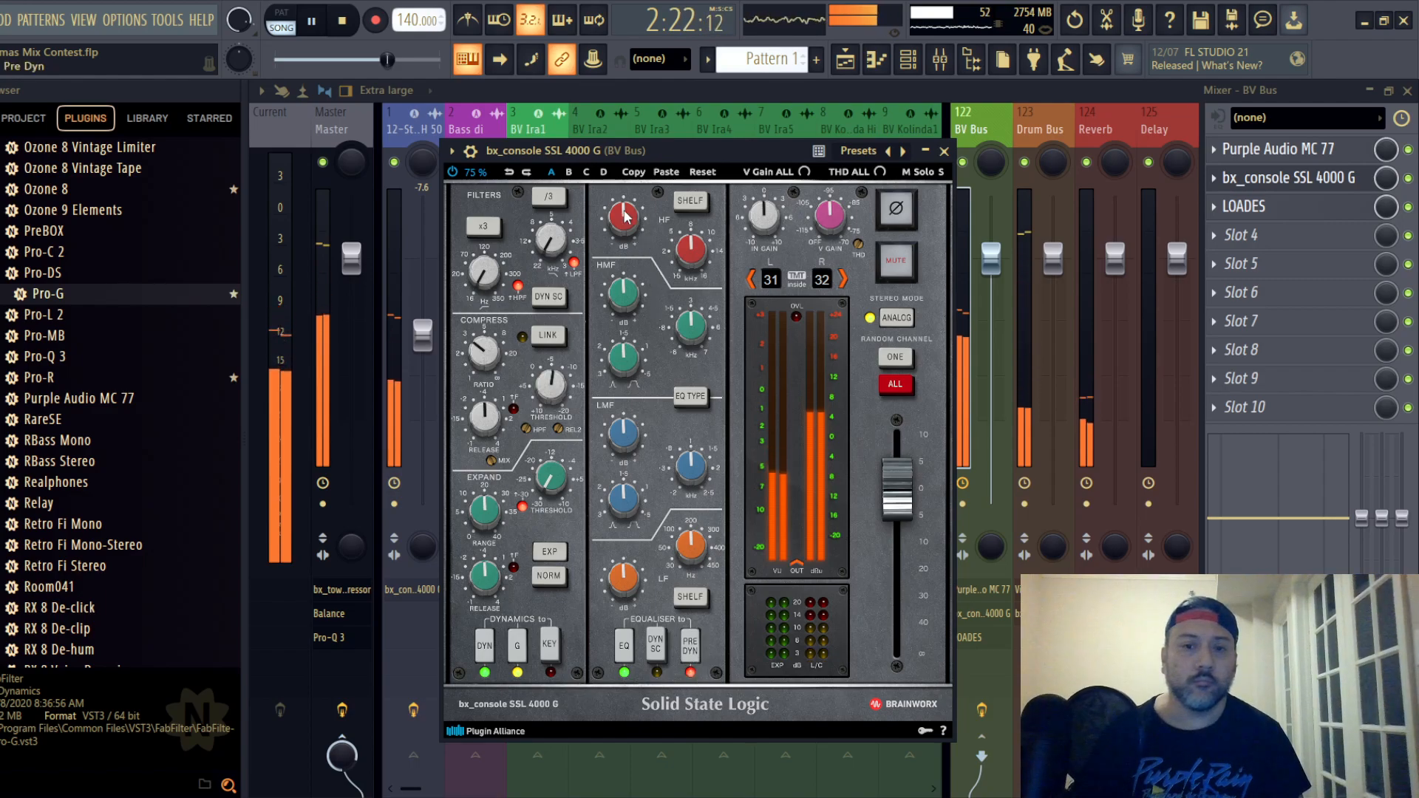
pyautogui.moveTo(624, 215)
pyautogui.scroll(3, 625, 215)
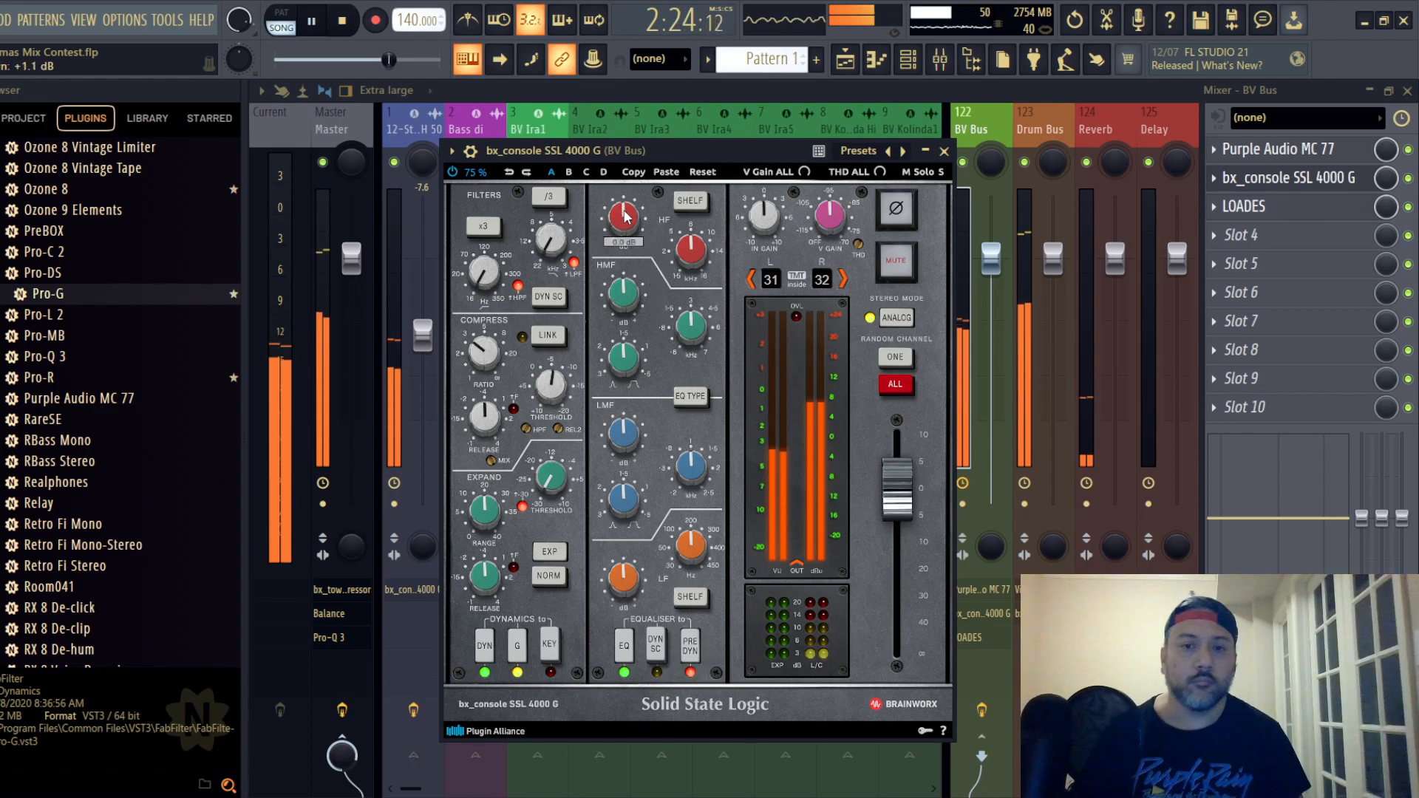
pyautogui.scroll(2, 627, 318)
pyautogui.scroll(-2, 623, 435)
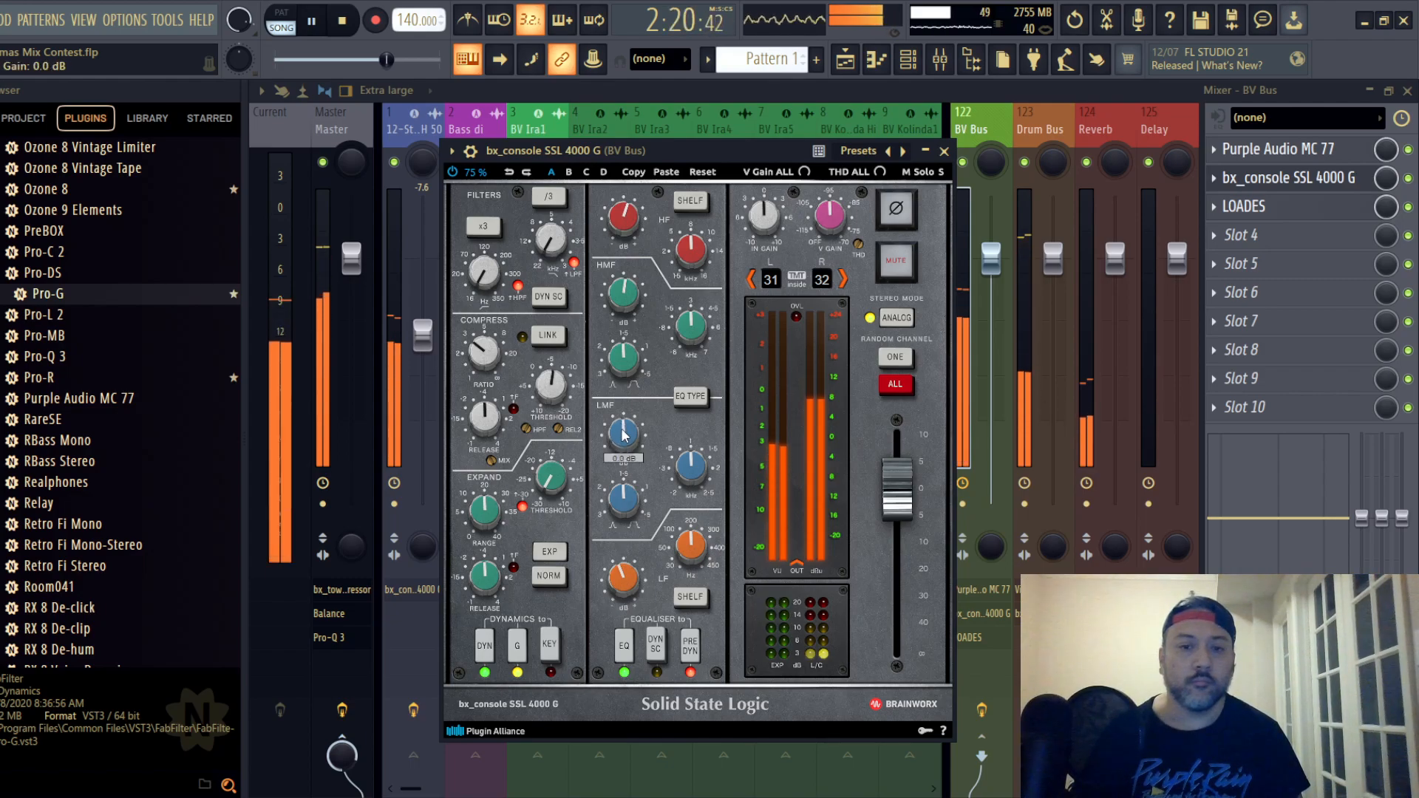
pyautogui.click(944, 150)
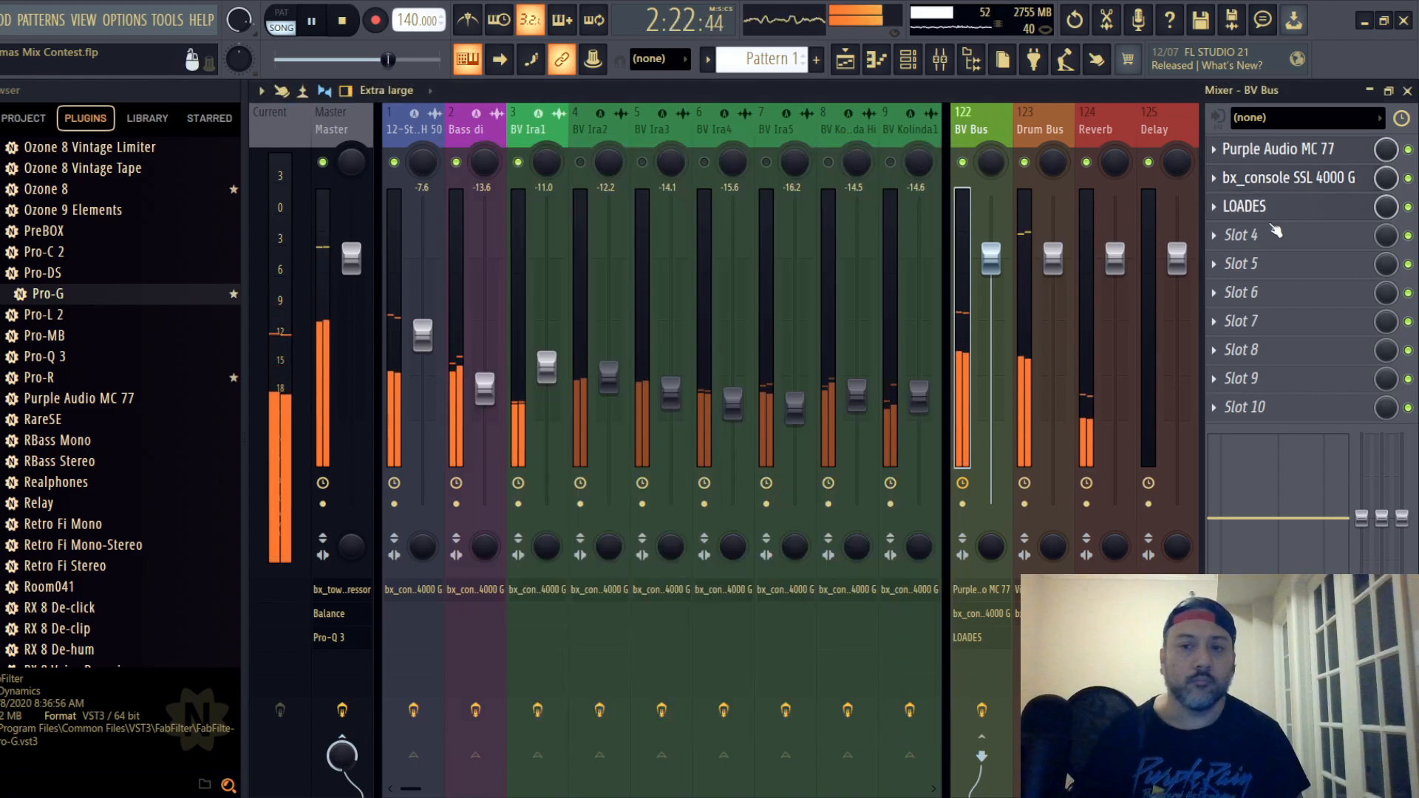
# - Set the BV Bus's LOADES de-esser threshold to -13 dB and close the plugin
pyautogui.click(1256, 206)
pyautogui.moveTo(571, 370); pyautogui.dragTo(574, 414)
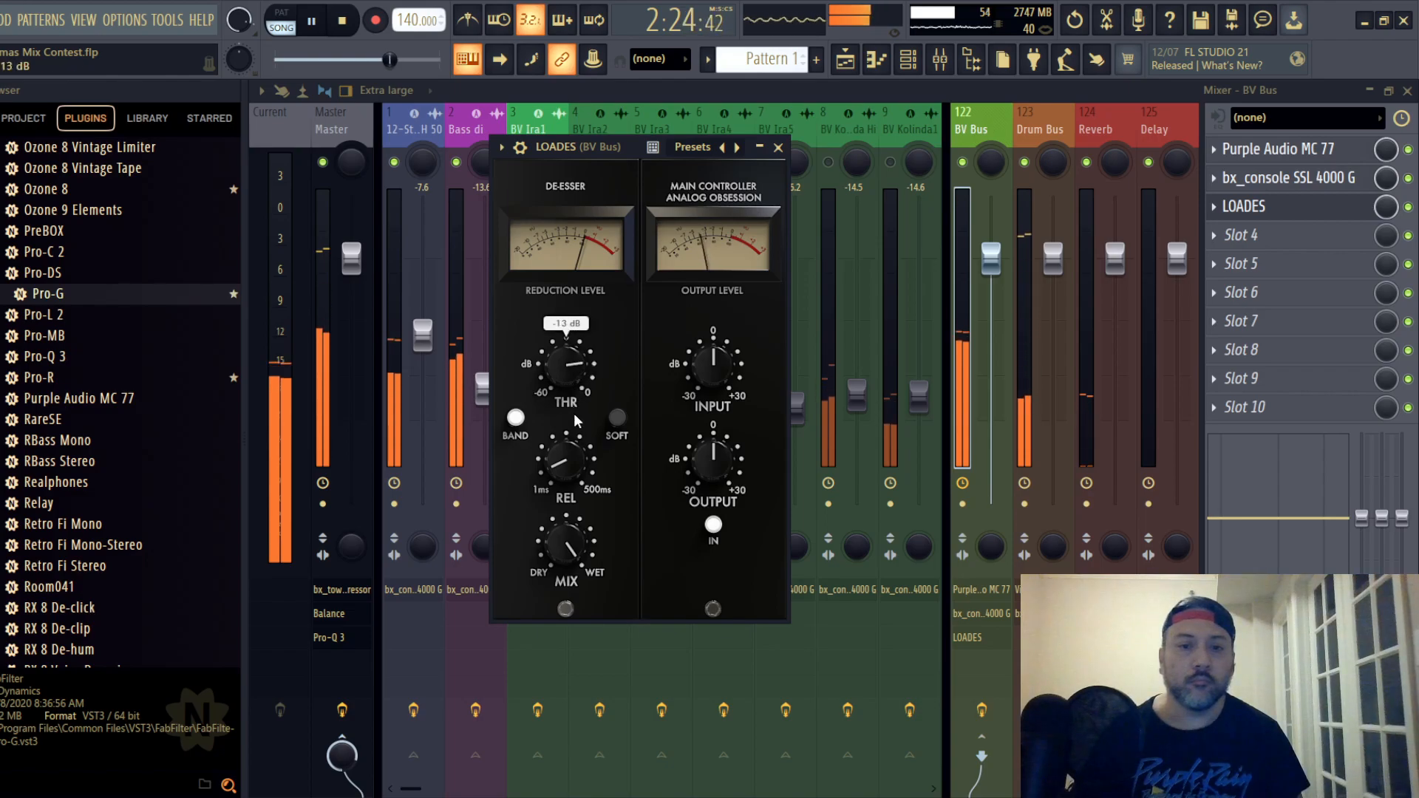
pyautogui.click(777, 150)
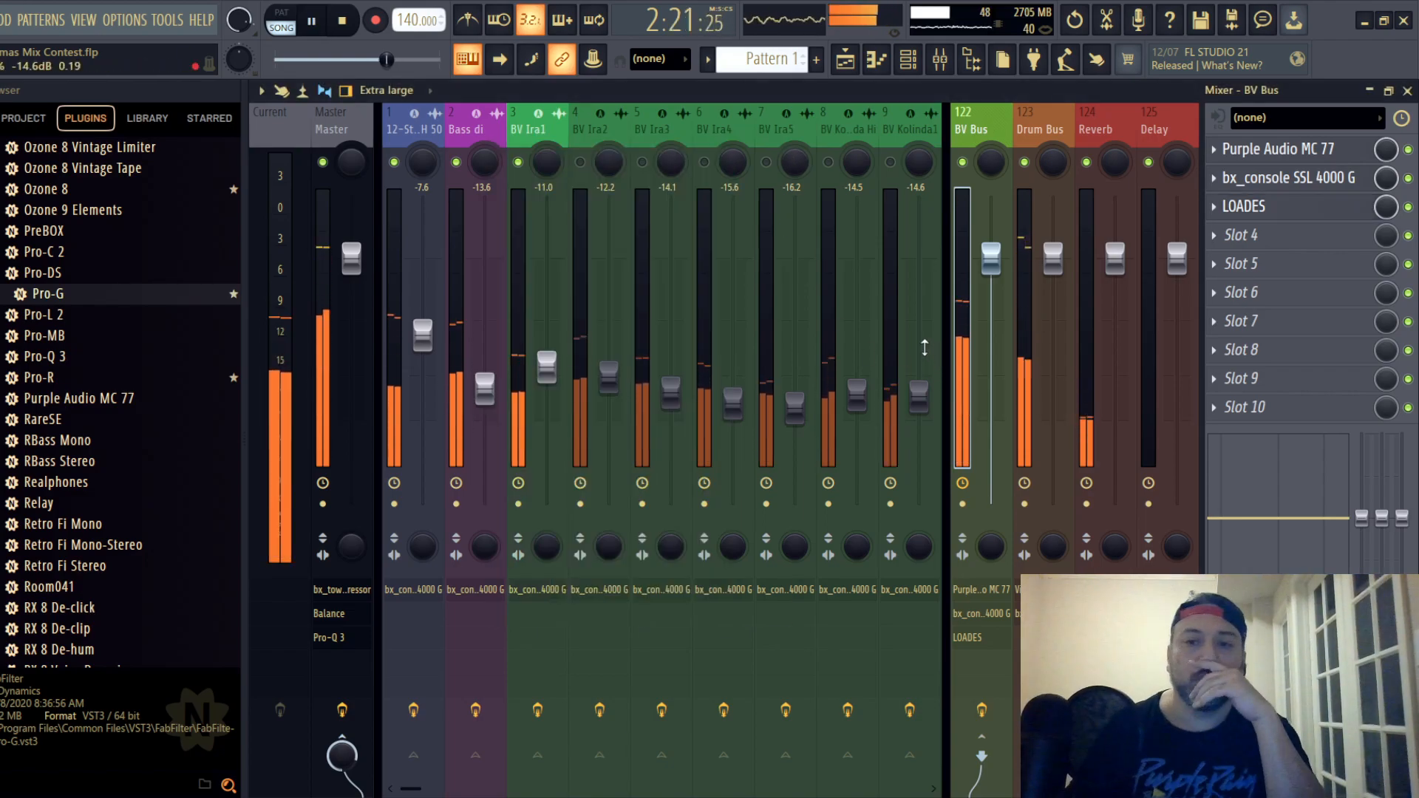
# - Unmute backing vocal tracks 4, 5 and 6 and route each to the BV Bus instead of the master
pyautogui.click(580, 162)
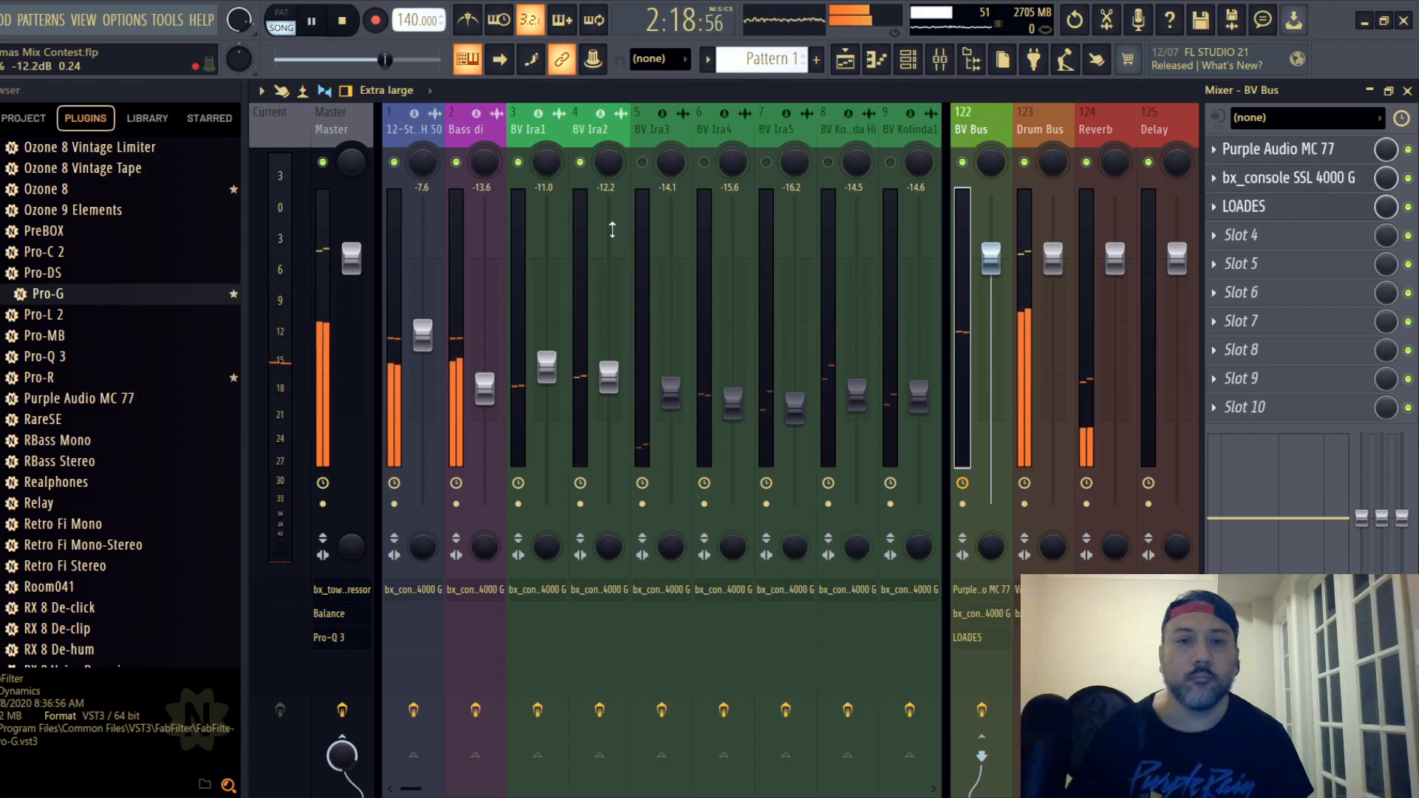
pyautogui.click(596, 133)
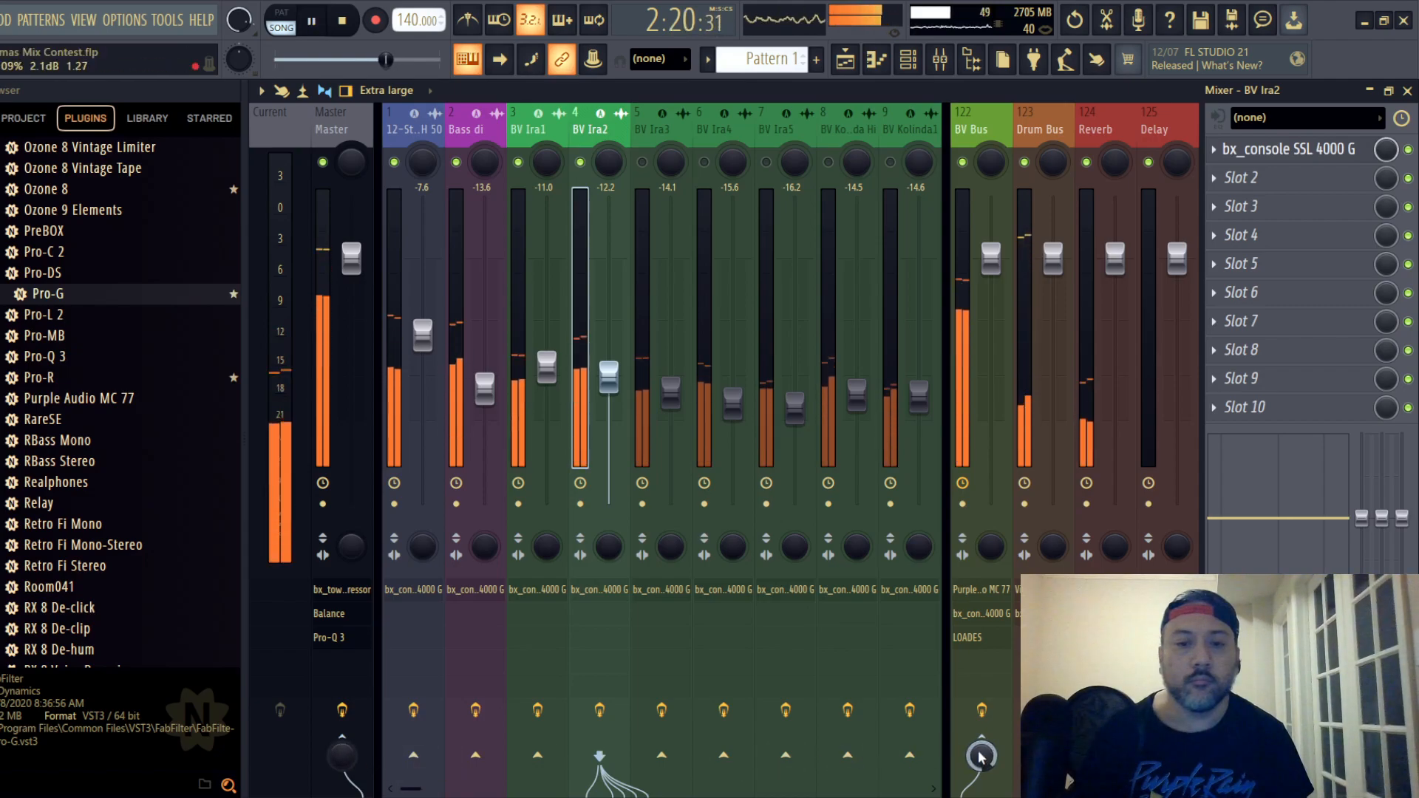
pyautogui.click(650, 133)
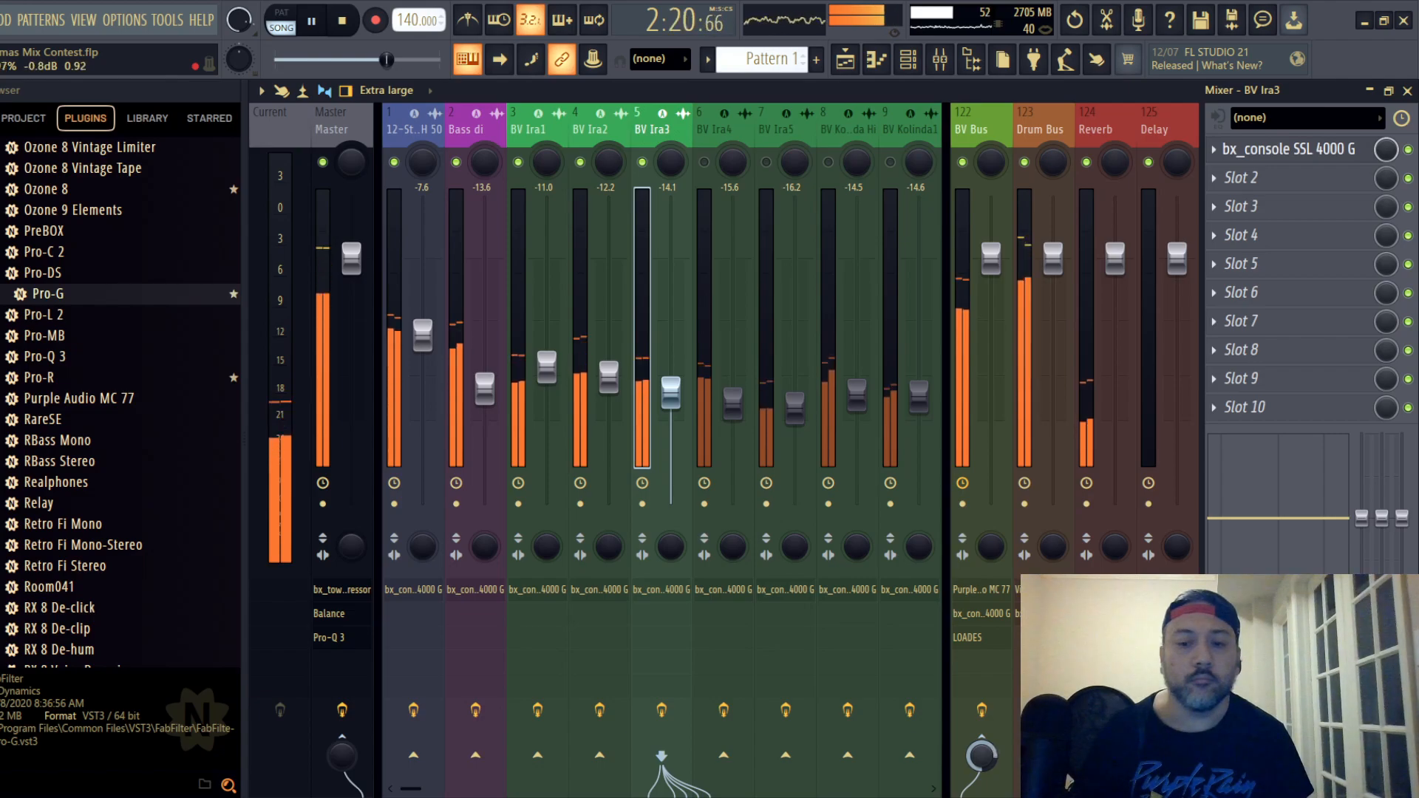
pyautogui.click(707, 161)
pyautogui.press('space')
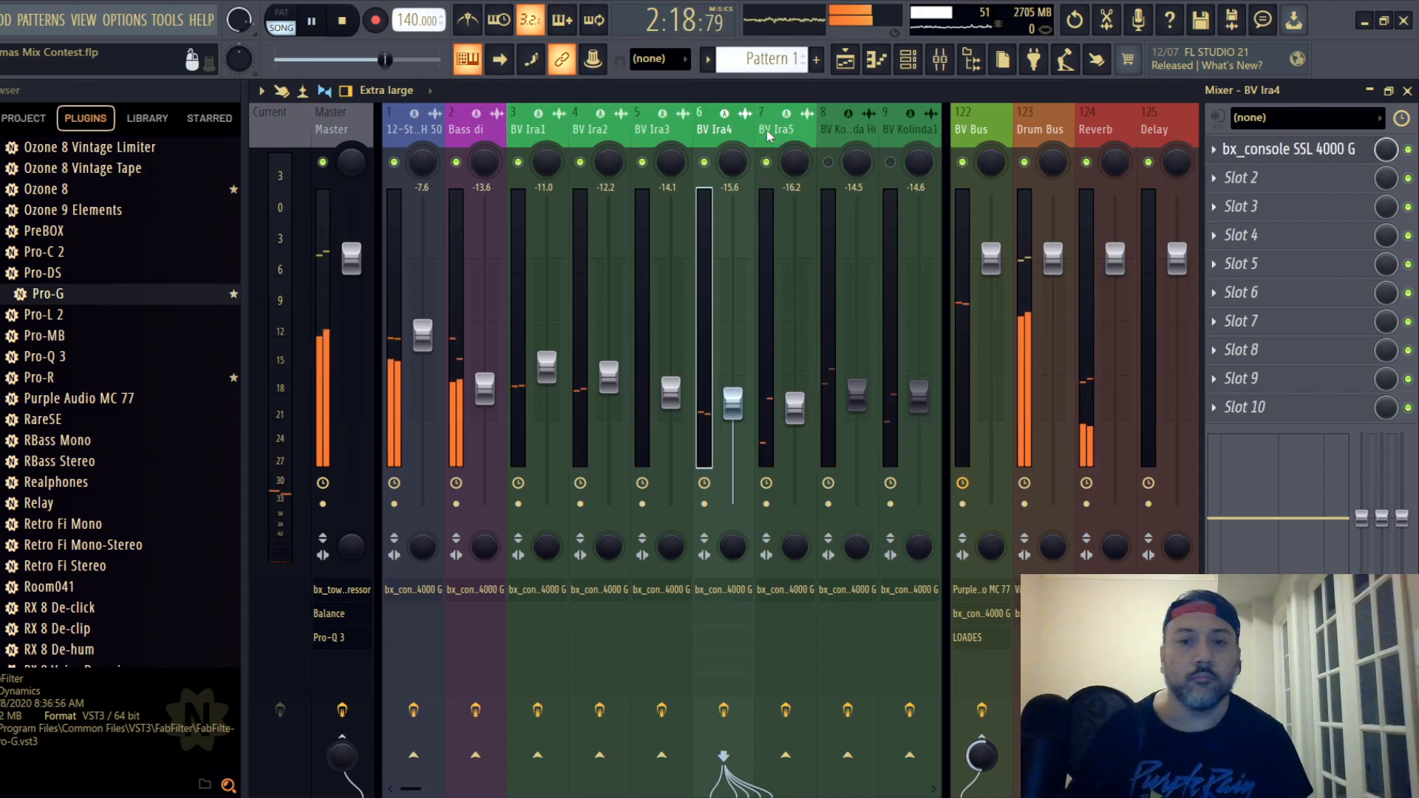
# - Unmute backing vocal tracks 7 and 8 and route both to the BV Bus instead of the master
pyautogui.click(765, 131)
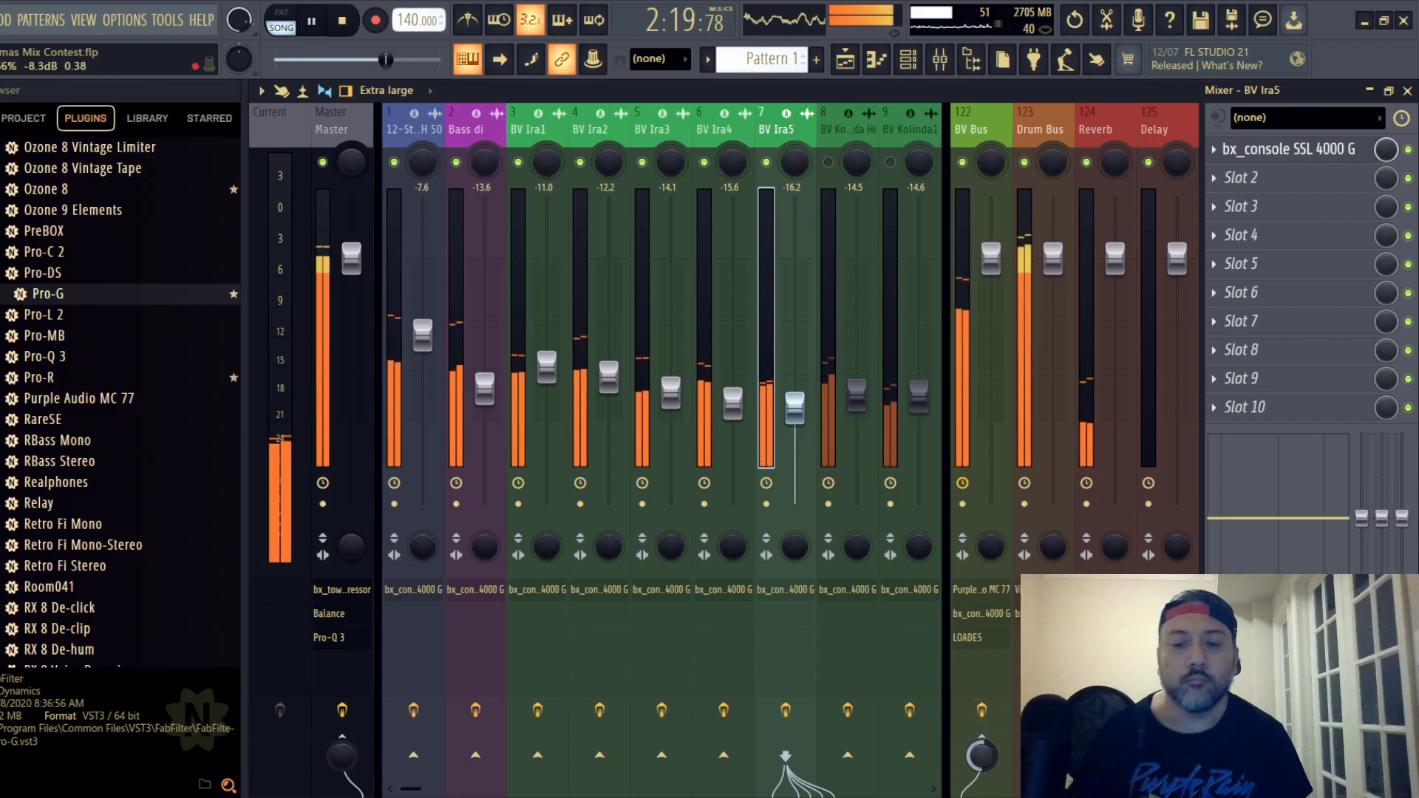
pyautogui.click(830, 148)
pyautogui.moveTo(981, 755); pyautogui.dragTo(981, 695)
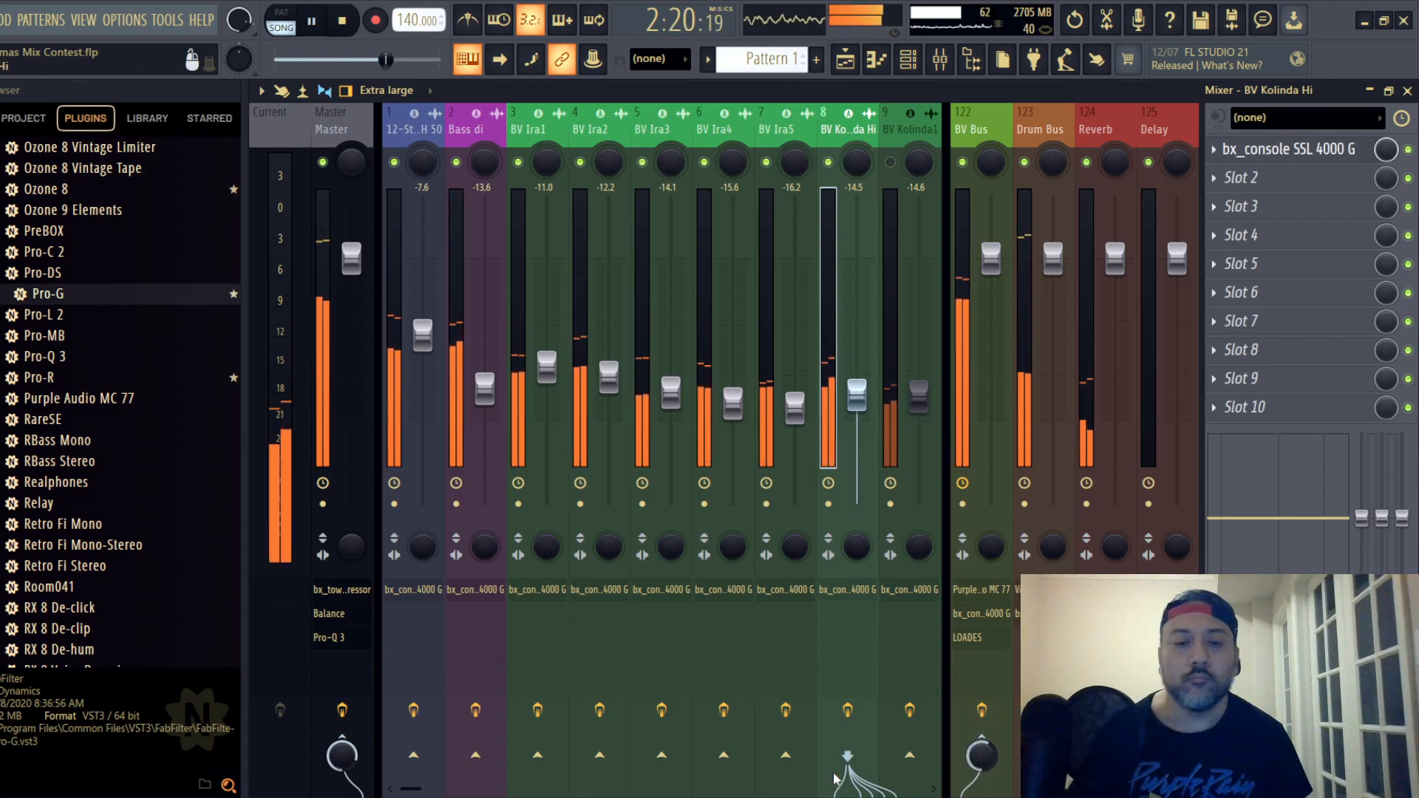
pyautogui.moveTo(981, 761); pyautogui.dragTo(982, 766)
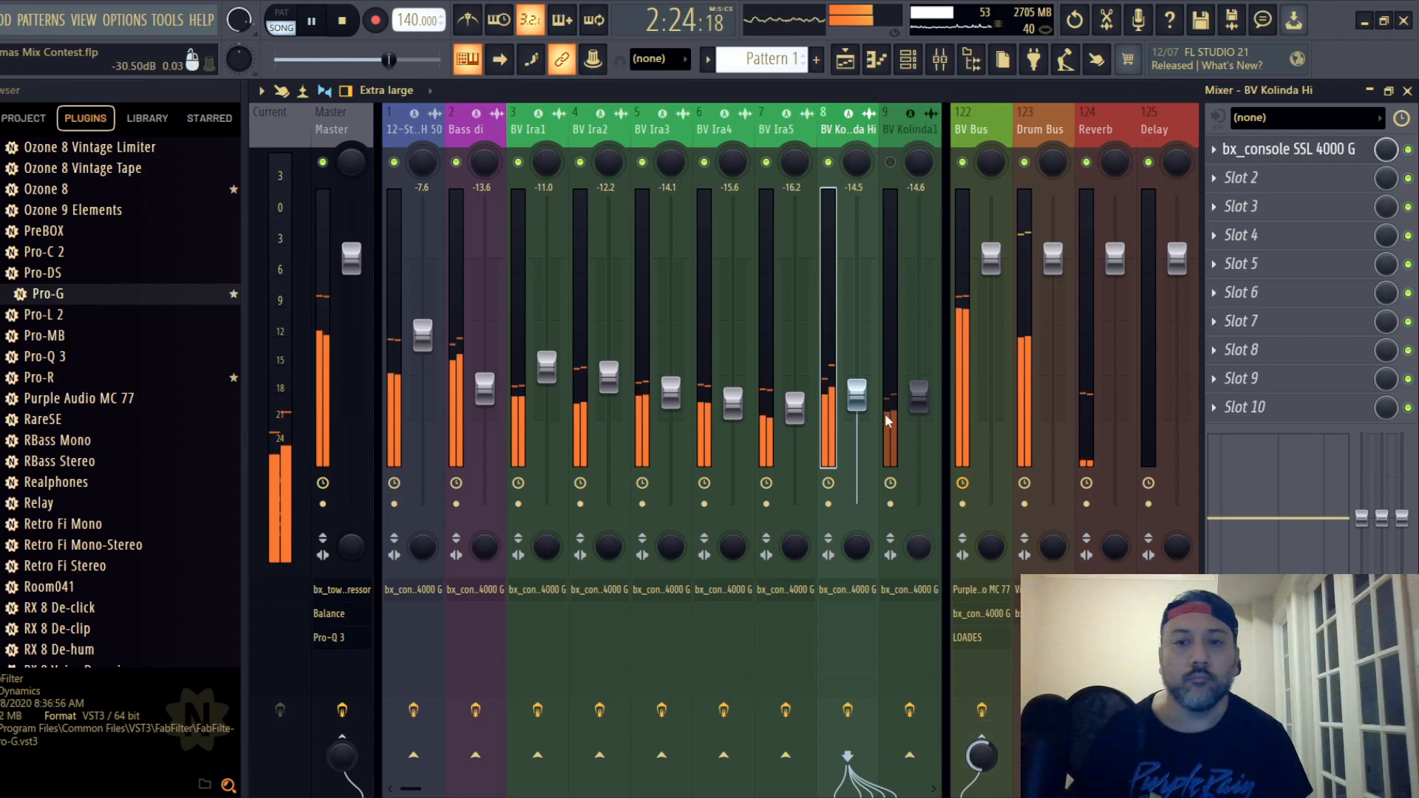
# - Unmute backing vocal track 9, remove its send to the master and route it fully to the BV Bus
pyautogui.click(888, 127)
pyautogui.hscroll(6, 680, 139)
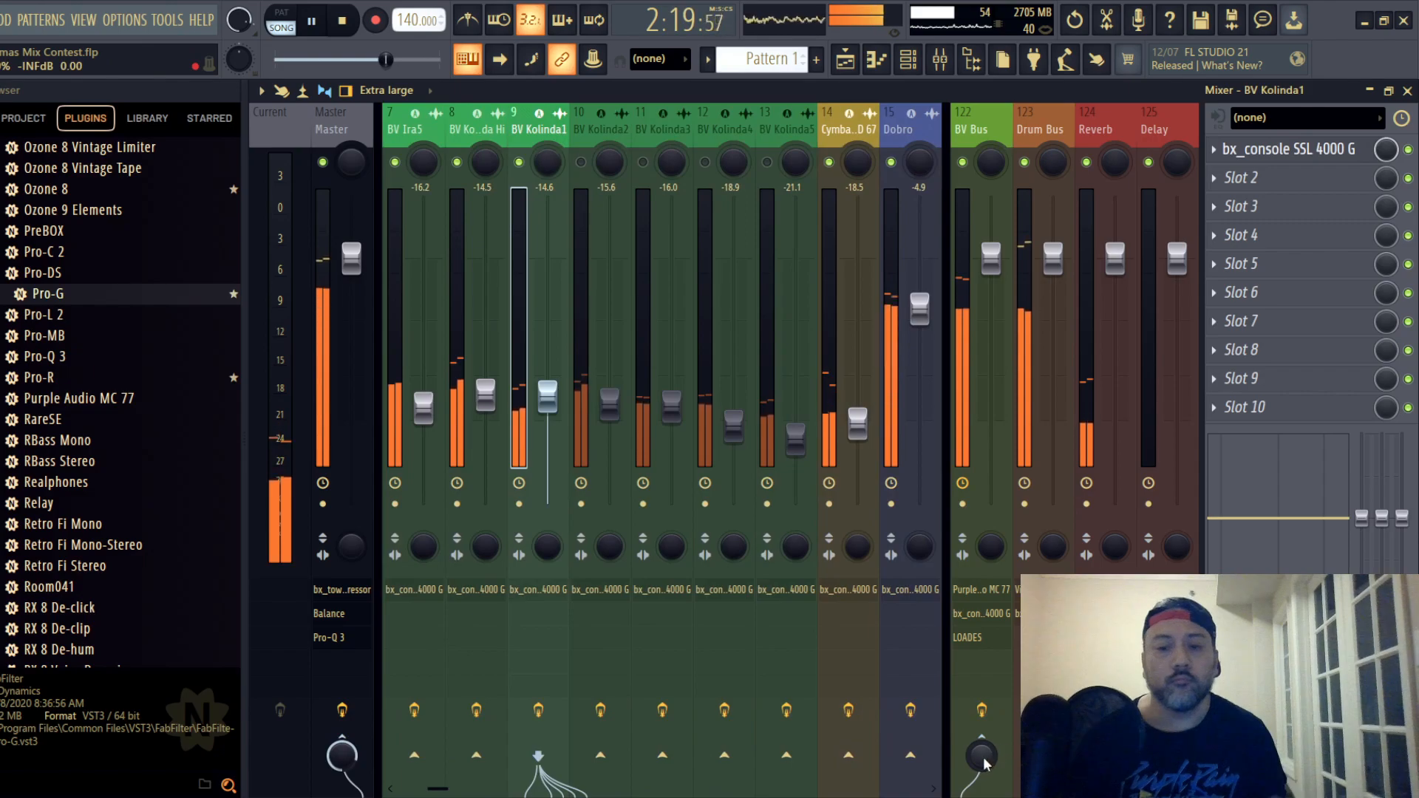
pyautogui.moveTo(985, 763); pyautogui.dragTo(985, 760)
pyautogui.moveTo(342, 758); pyautogui.dragTo(342, 795)
pyautogui.moveTo(983, 757); pyautogui.dragTo(981, 758)
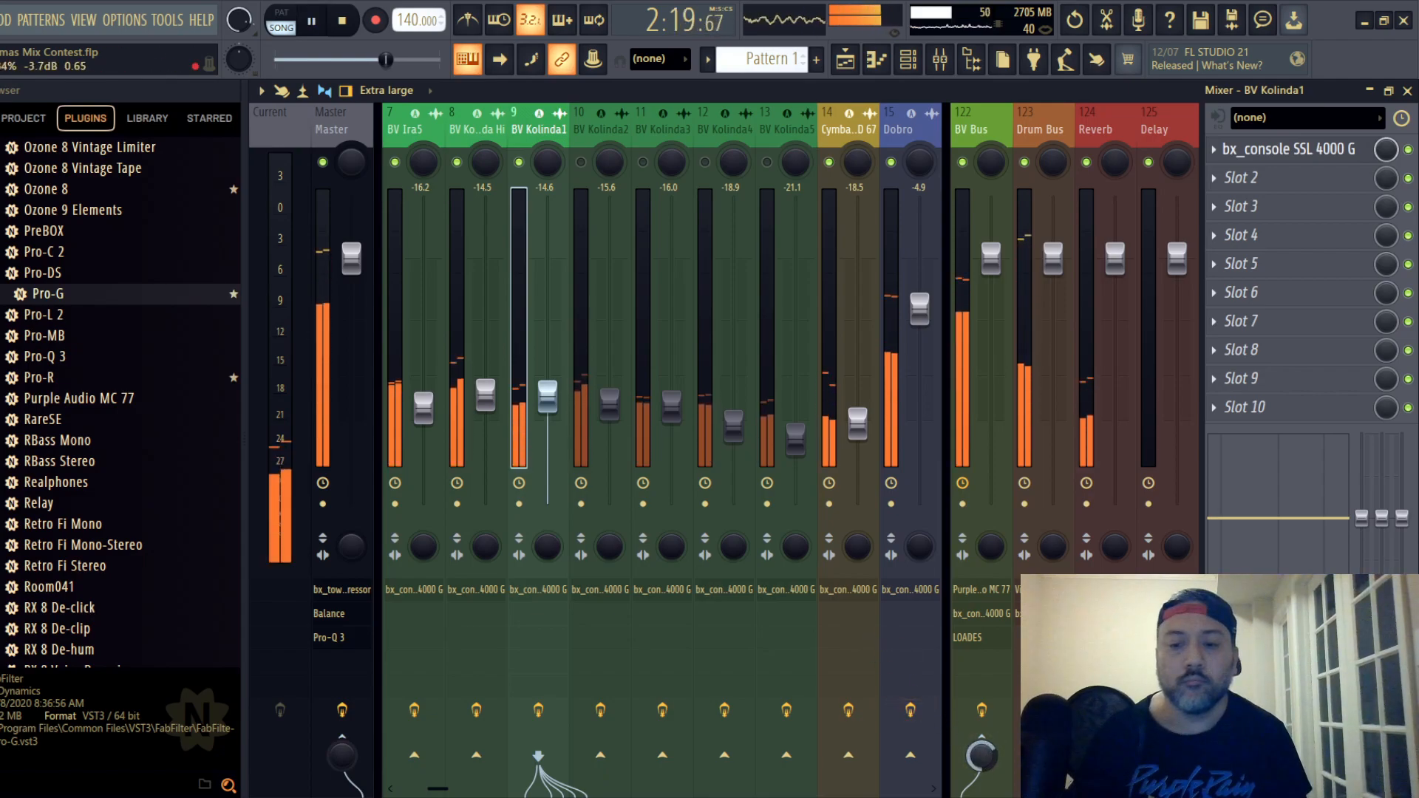
# - Unmute backing vocal tracks 10, 11 and 12 and route each to the BV Bus instead of the master
pyautogui.click(591, 148)
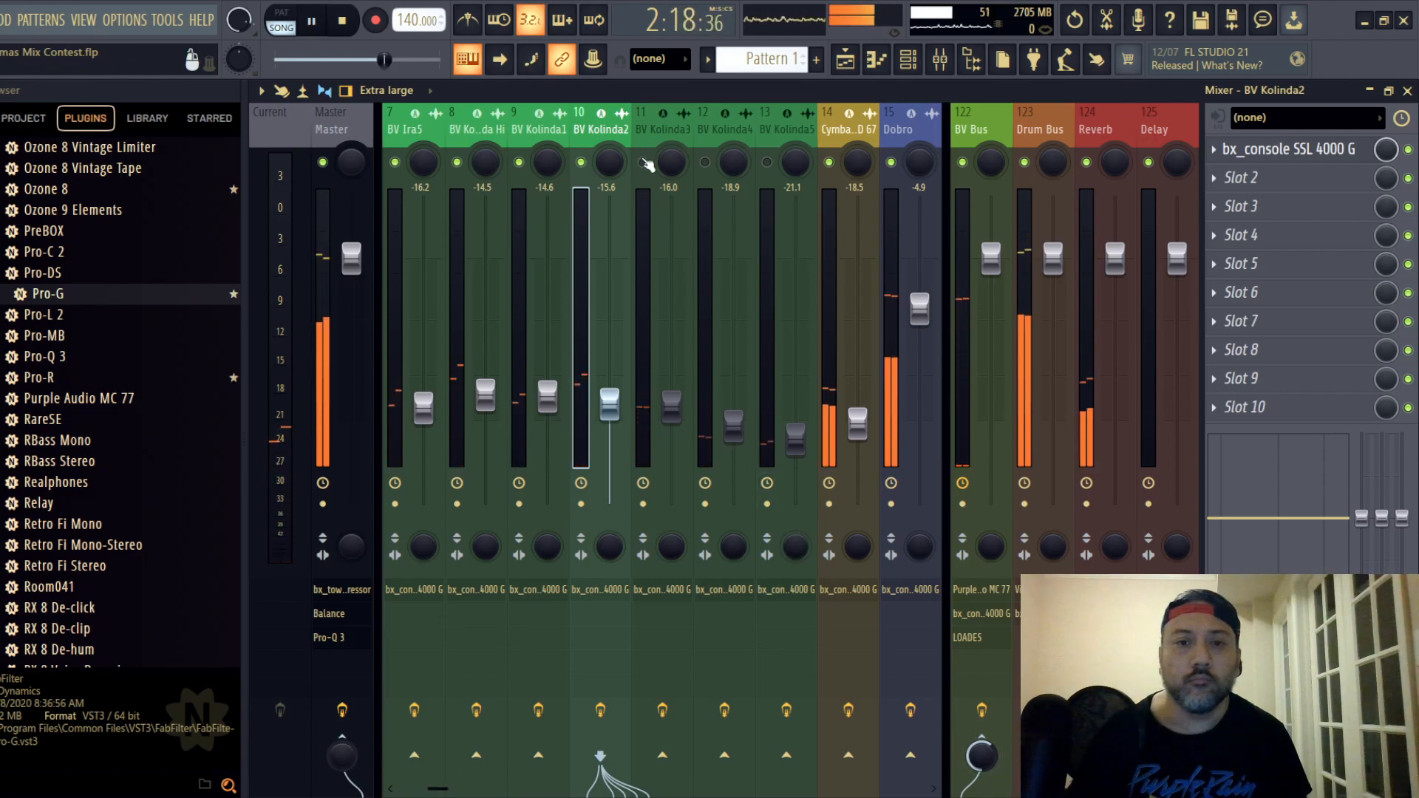
pyautogui.click(639, 207)
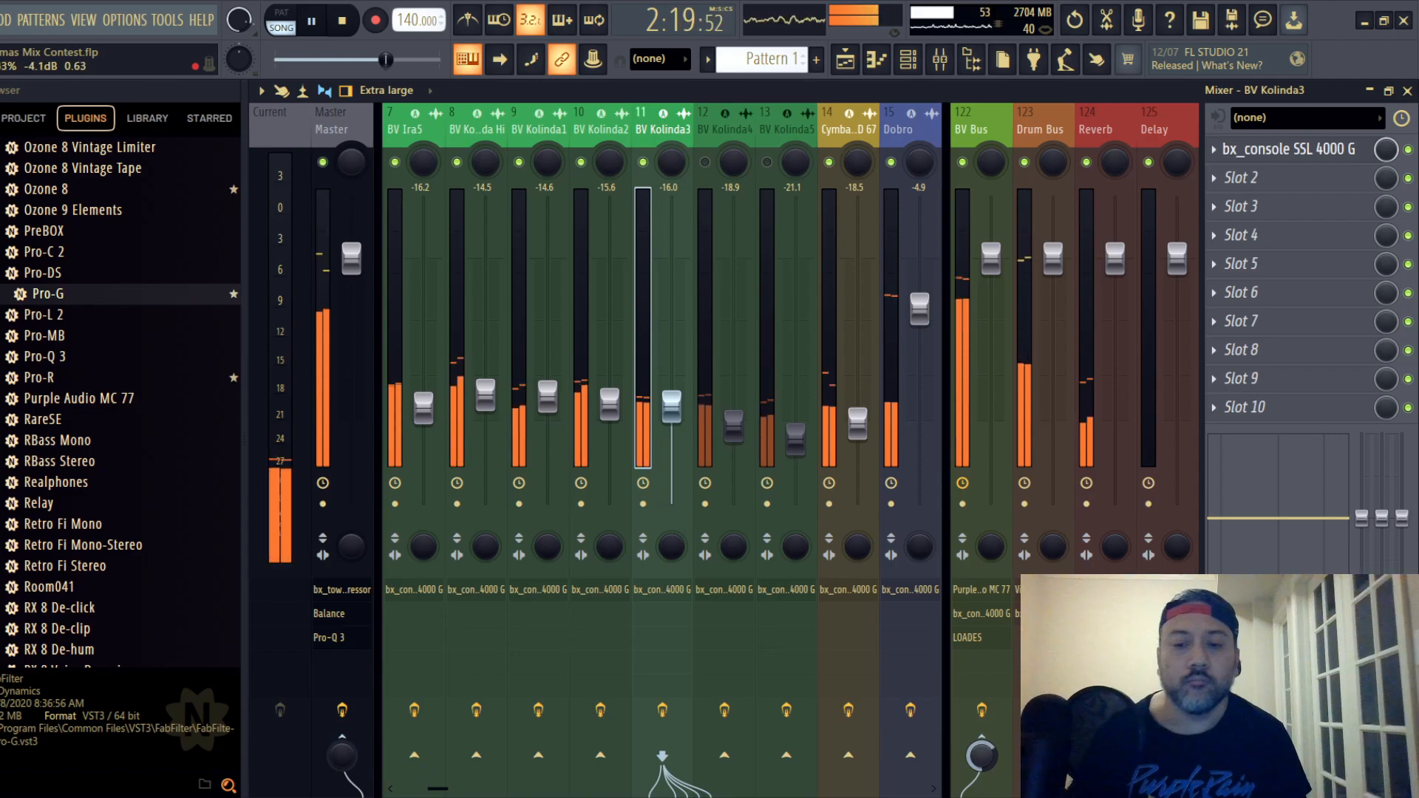
pyautogui.click(709, 130)
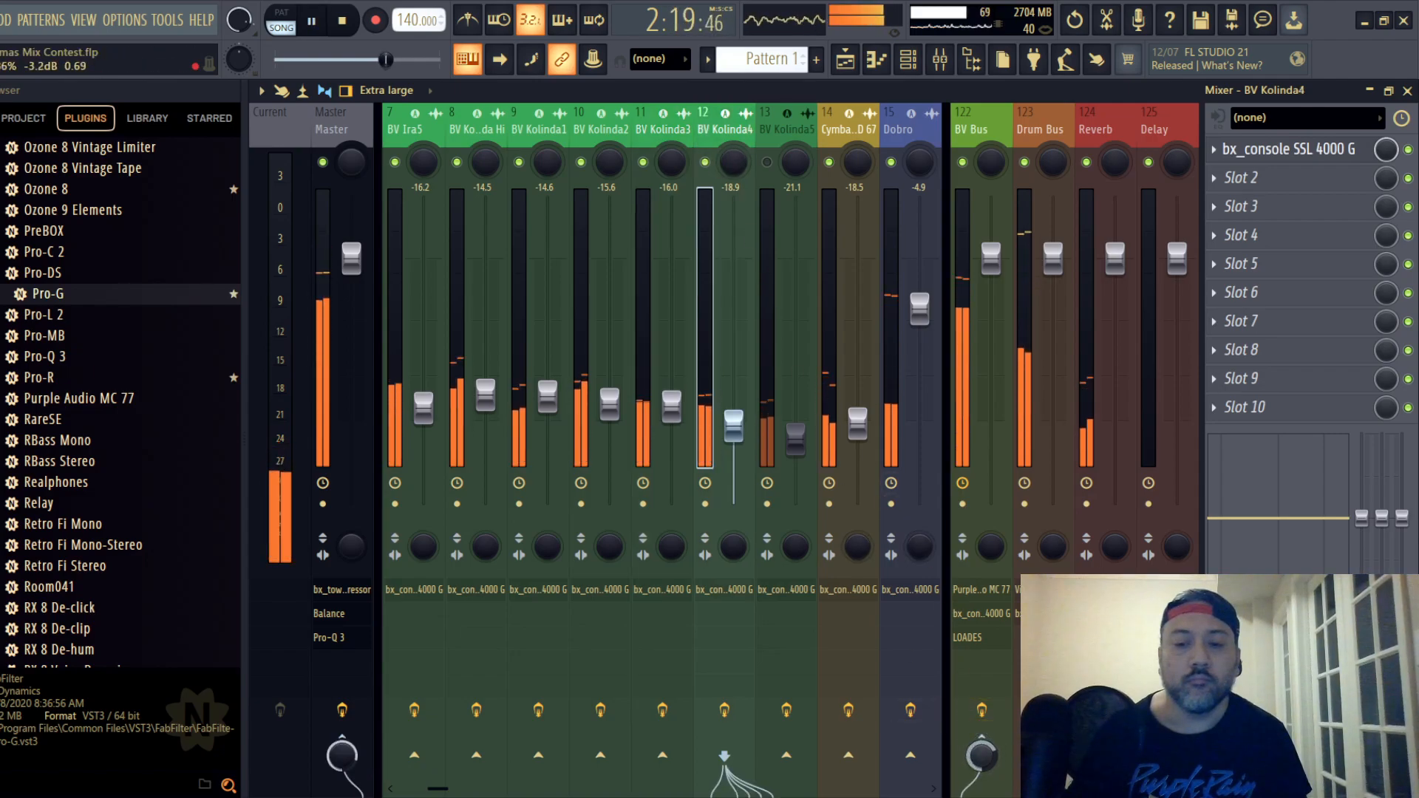
pyautogui.moveTo(331, 754); pyautogui.dragTo(332, 794)
pyautogui.press('space')
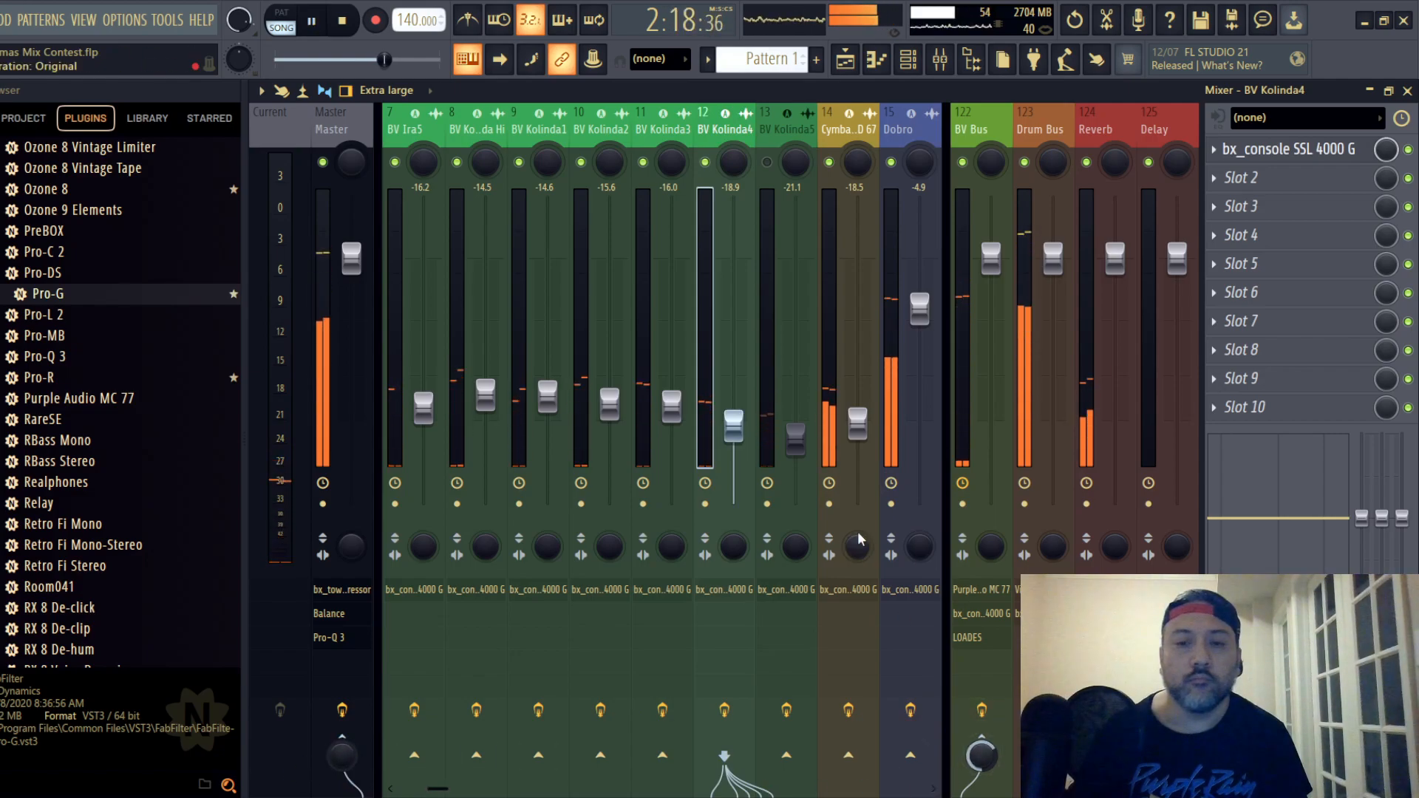
# - Unmute backing vocal track 13 and route it to the BV Bus instead of the master
pyautogui.click(771, 137)
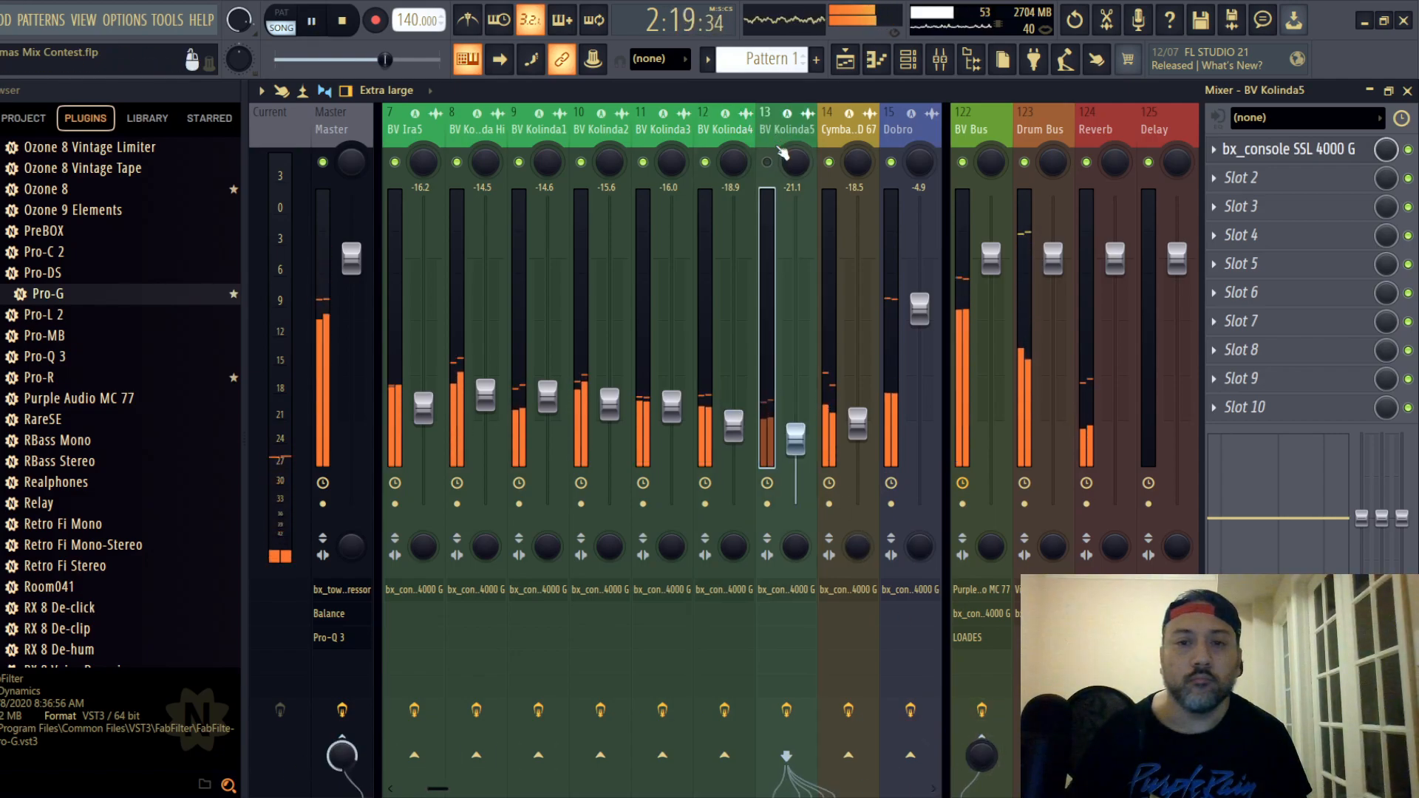
pyautogui.click(737, 126)
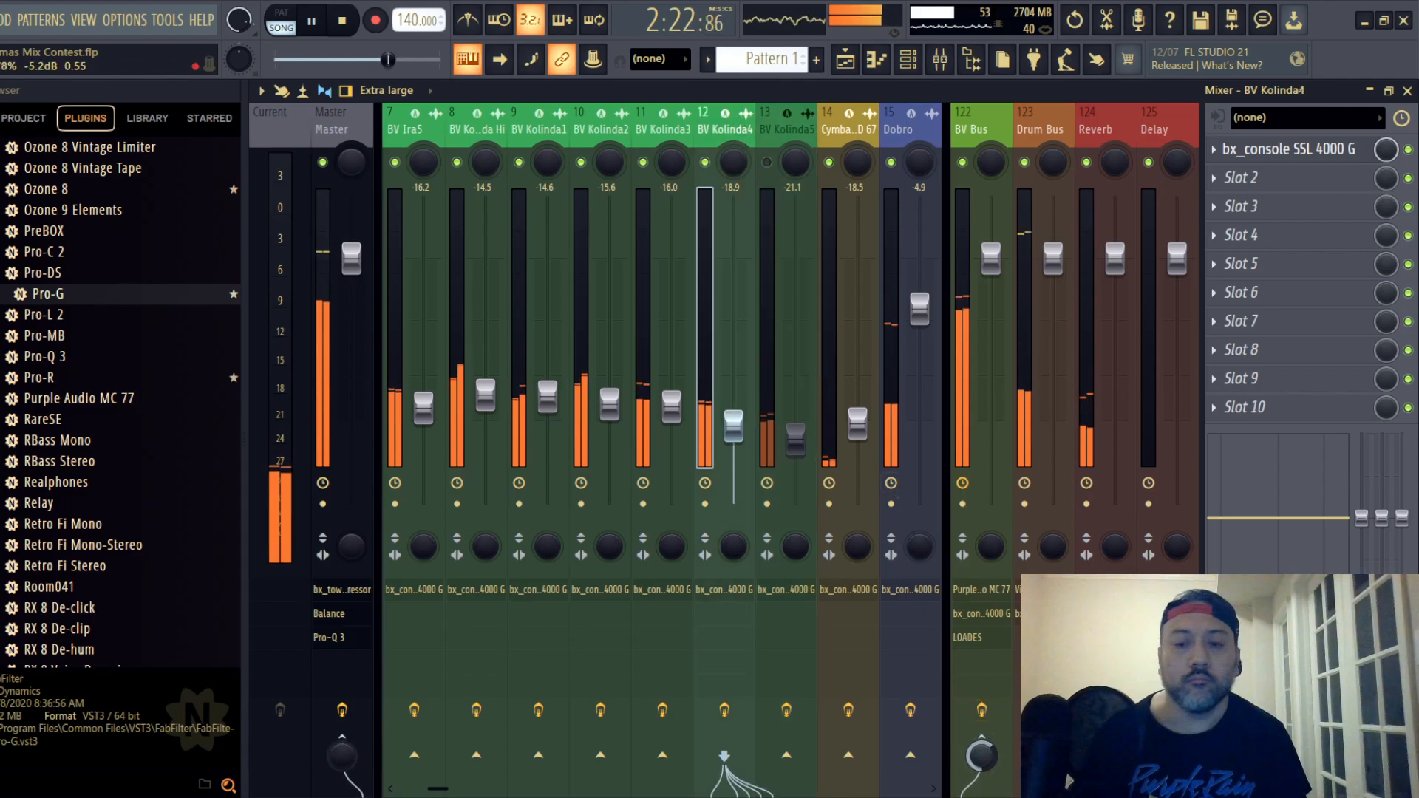
pyautogui.click(778, 136)
pyautogui.click(768, 163)
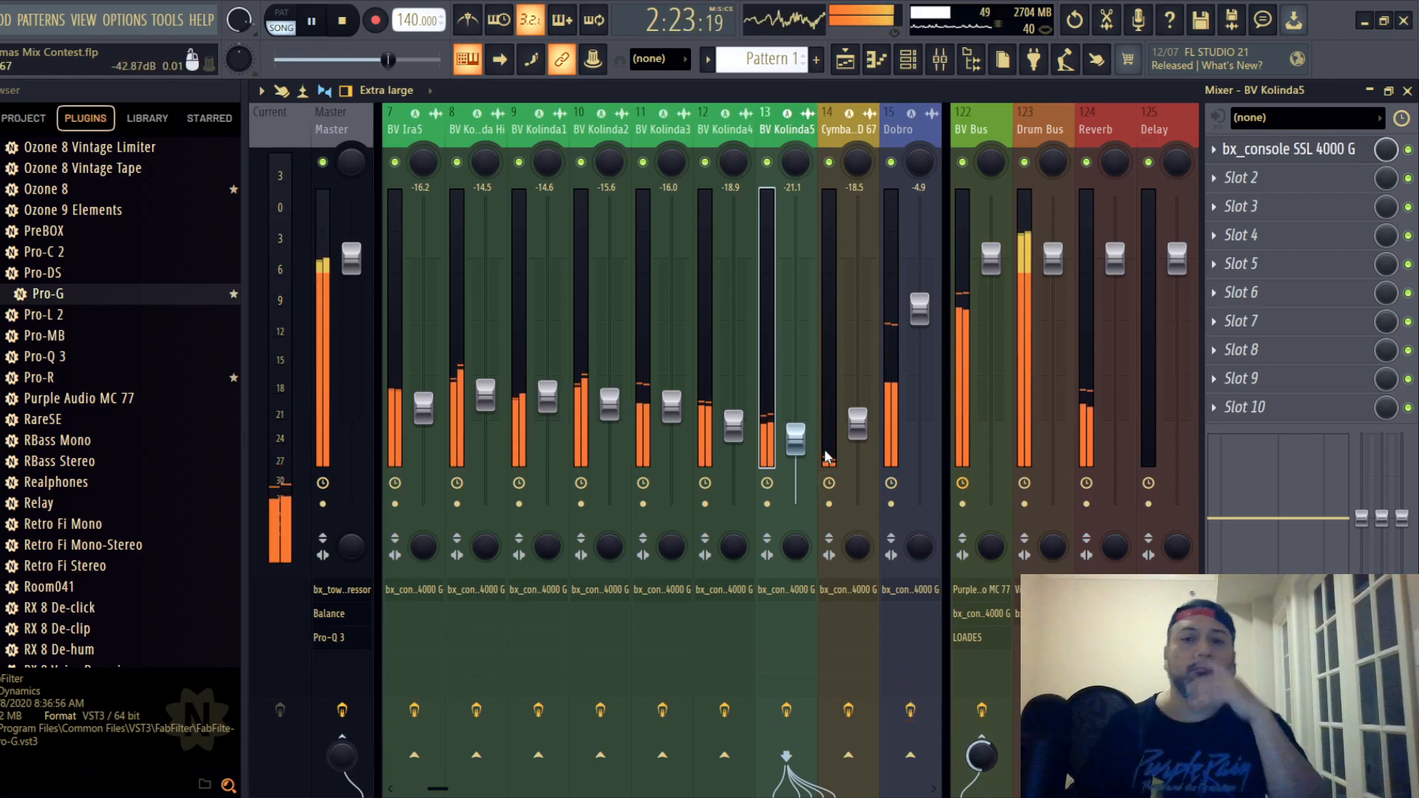
# - Lower the BV Bus fader to -6.9 dB while the song plays
pyautogui.moveTo(780, 131); pyautogui.dragTo(98, 144)
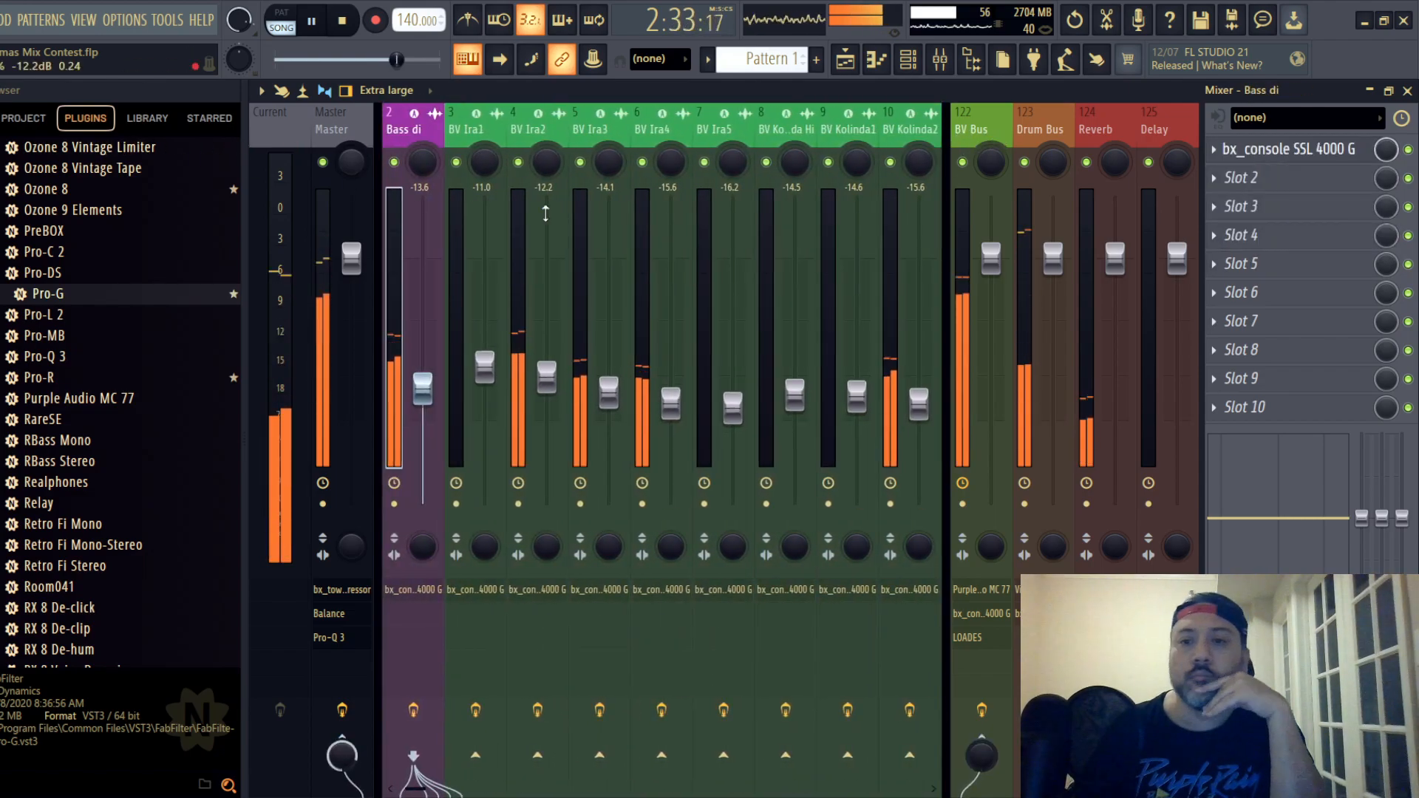
pyautogui.moveTo(980, 284); pyautogui.dragTo(990, 331)
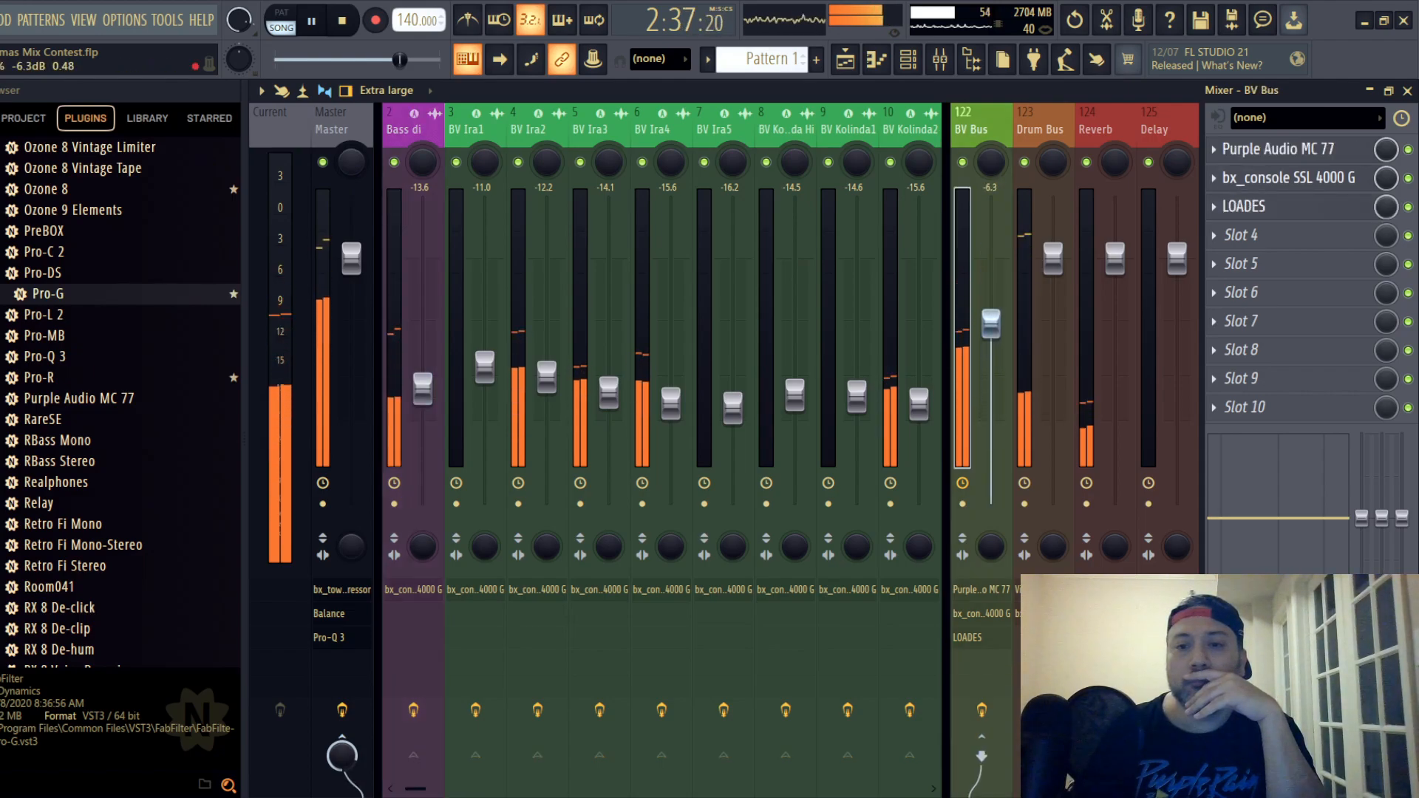
pyautogui.moveTo(990, 327); pyautogui.dragTo(990, 328)
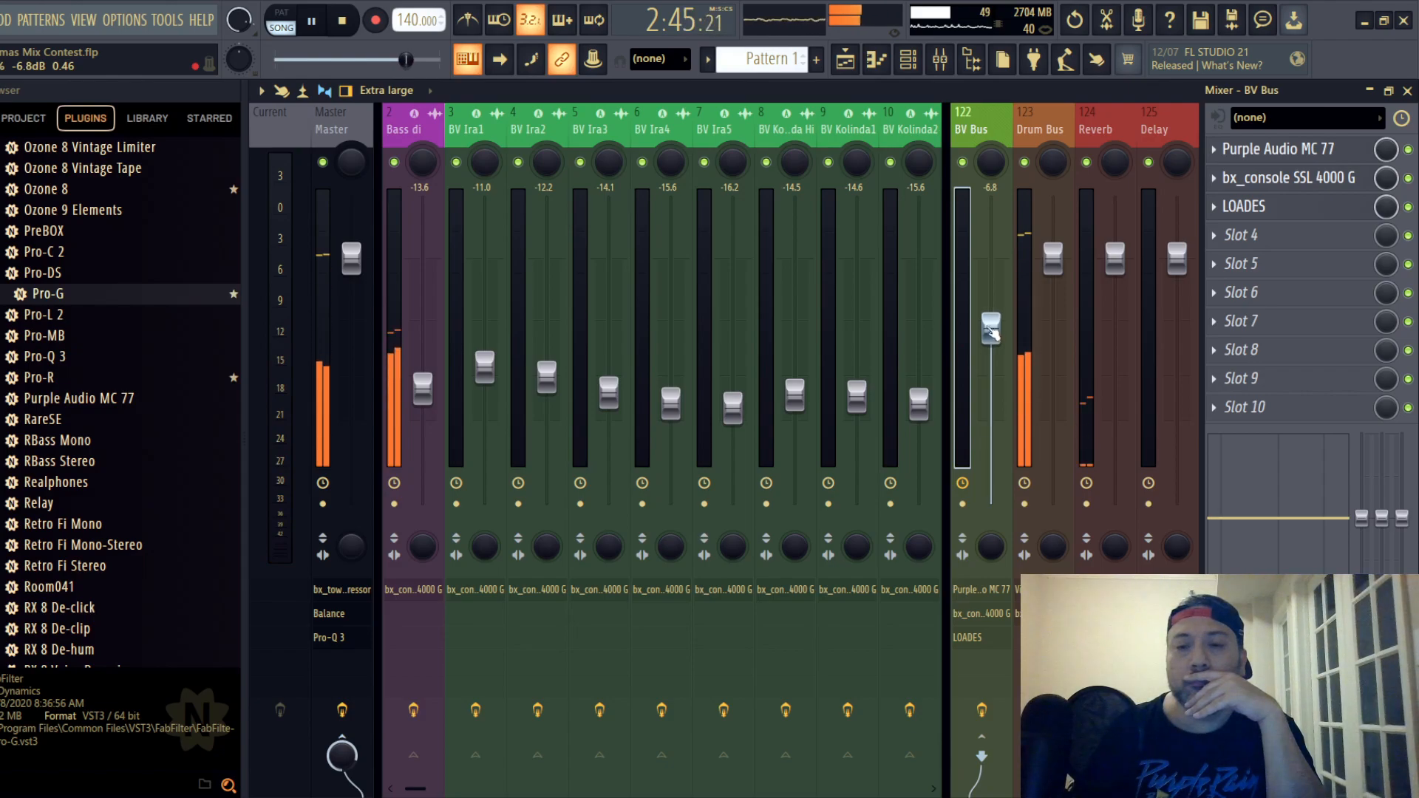
pyautogui.moveTo(991, 328); pyautogui.dragTo(991, 329)
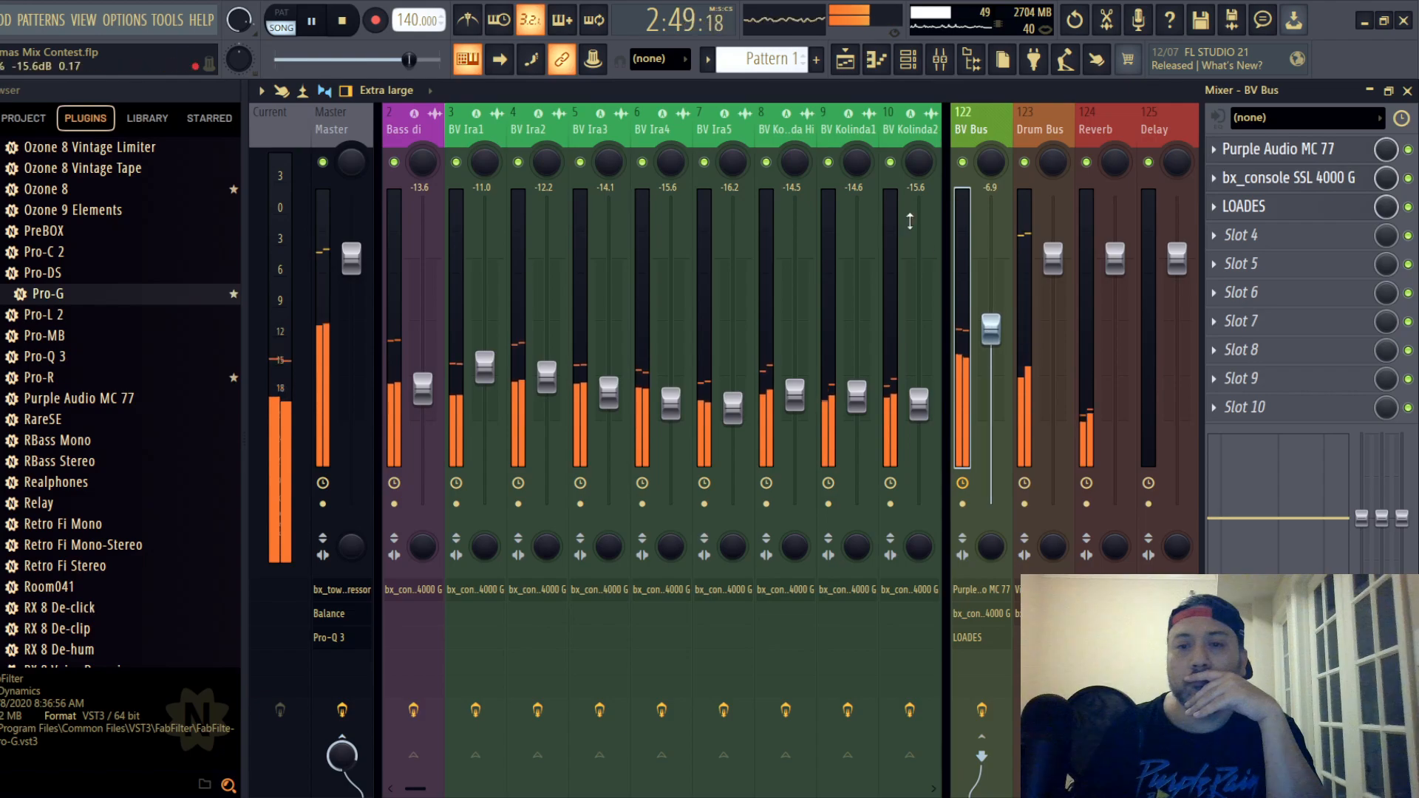
# - Fine-tune lead vocal track 24's fader during playback, trying -7.0 dB and then lowering it slightly
pyautogui.click(897, 133)
pyautogui.scroll(-6, 898, 133)
pyautogui.scroll(-9, 945, 139)
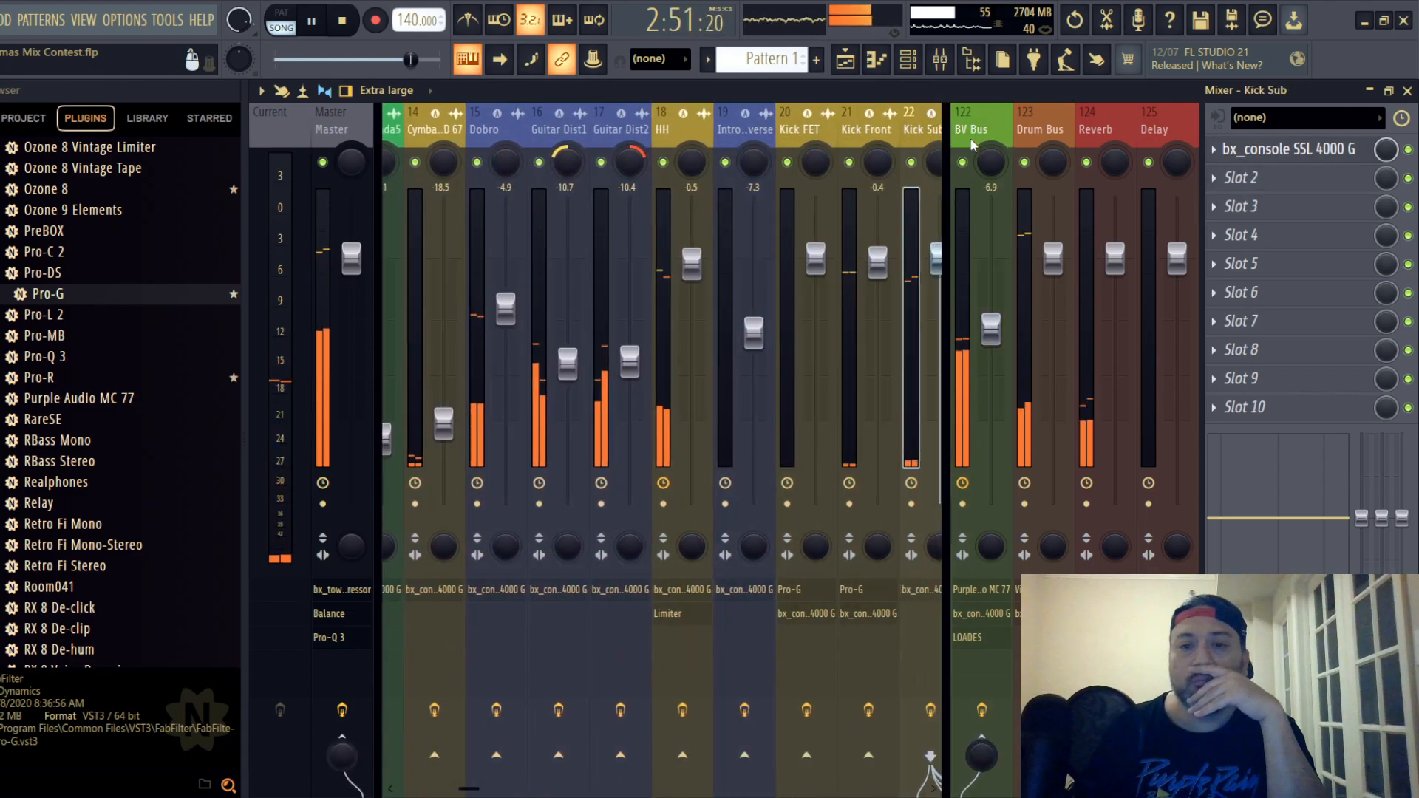
pyautogui.scroll(-4, 946, 139)
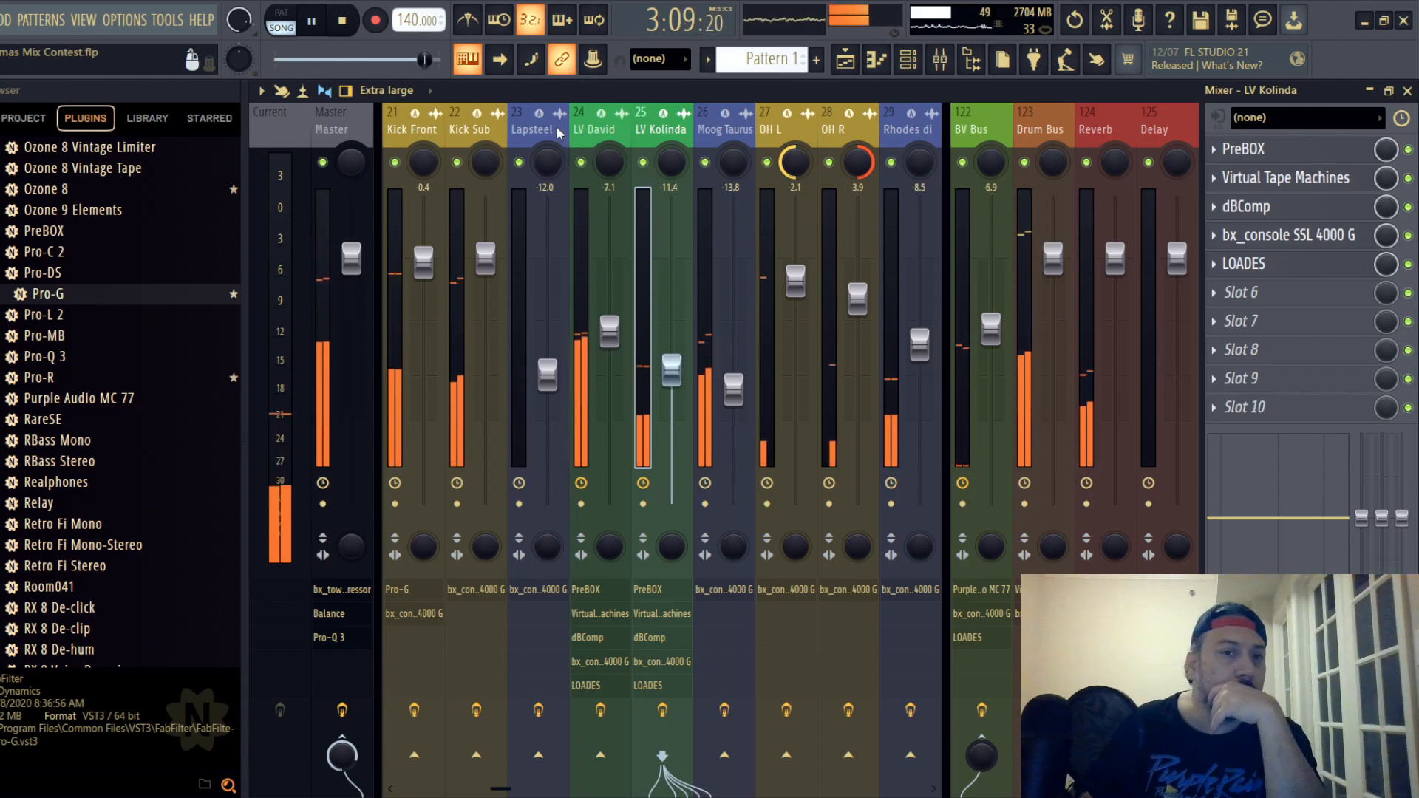
pyautogui.moveTo(608, 329); pyautogui.dragTo(608, 327)
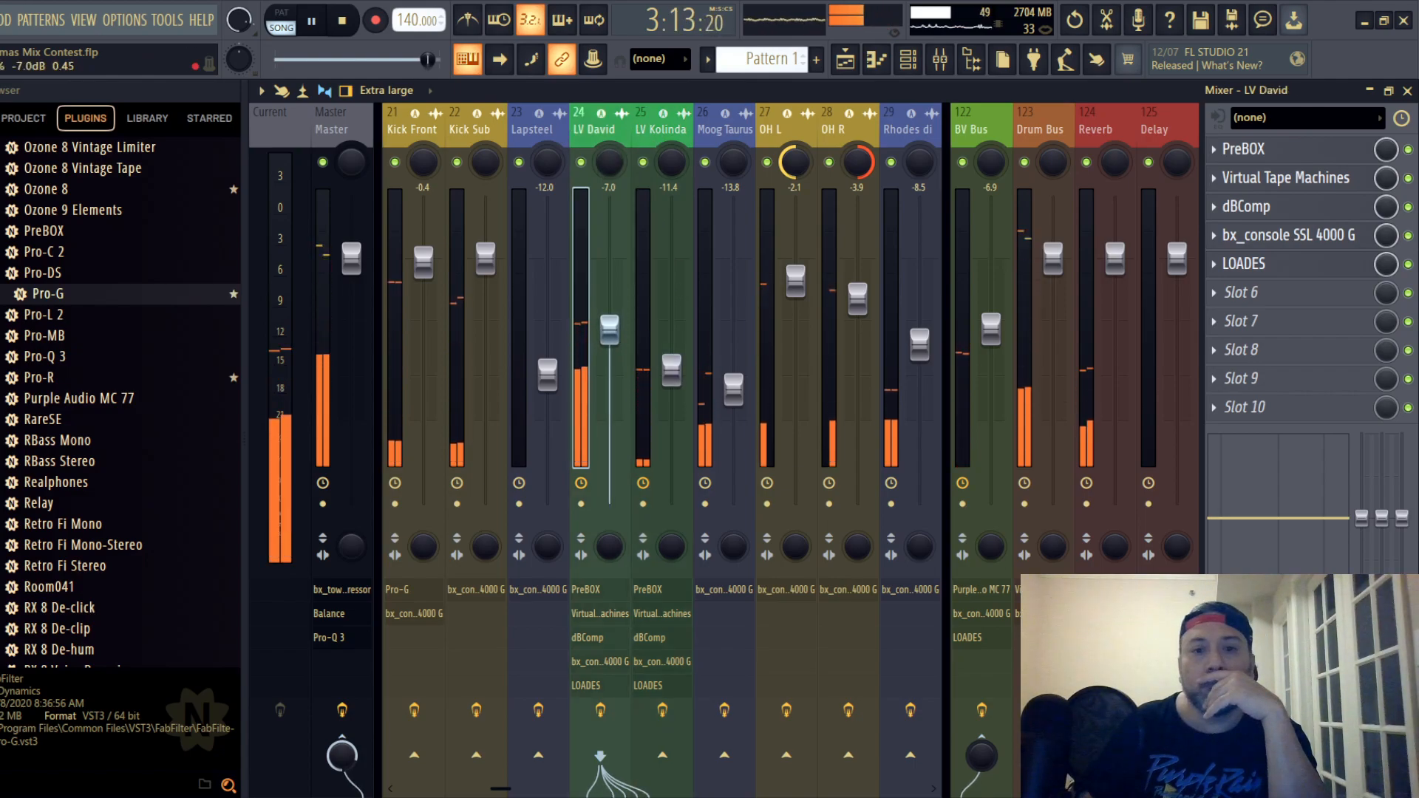
pyautogui.moveTo(609, 328); pyautogui.dragTo(609, 336)
# - Select the master track, stop playback and save the project
pyautogui.moveTo(654, 131); pyautogui.dragTo(232, 131)
pyautogui.click(331, 127)
pyautogui.hotkey('ctrl', 's')
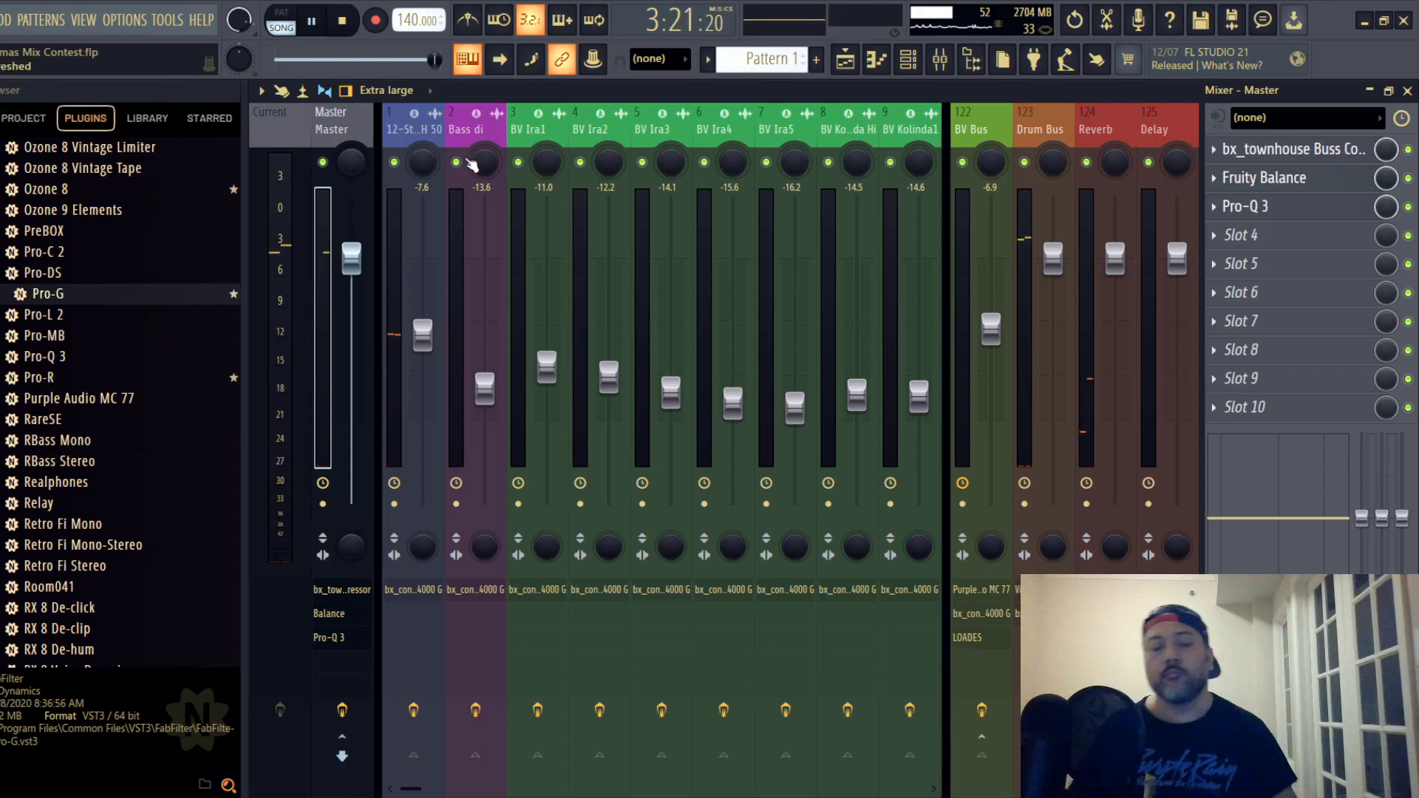
pyautogui.press('space')
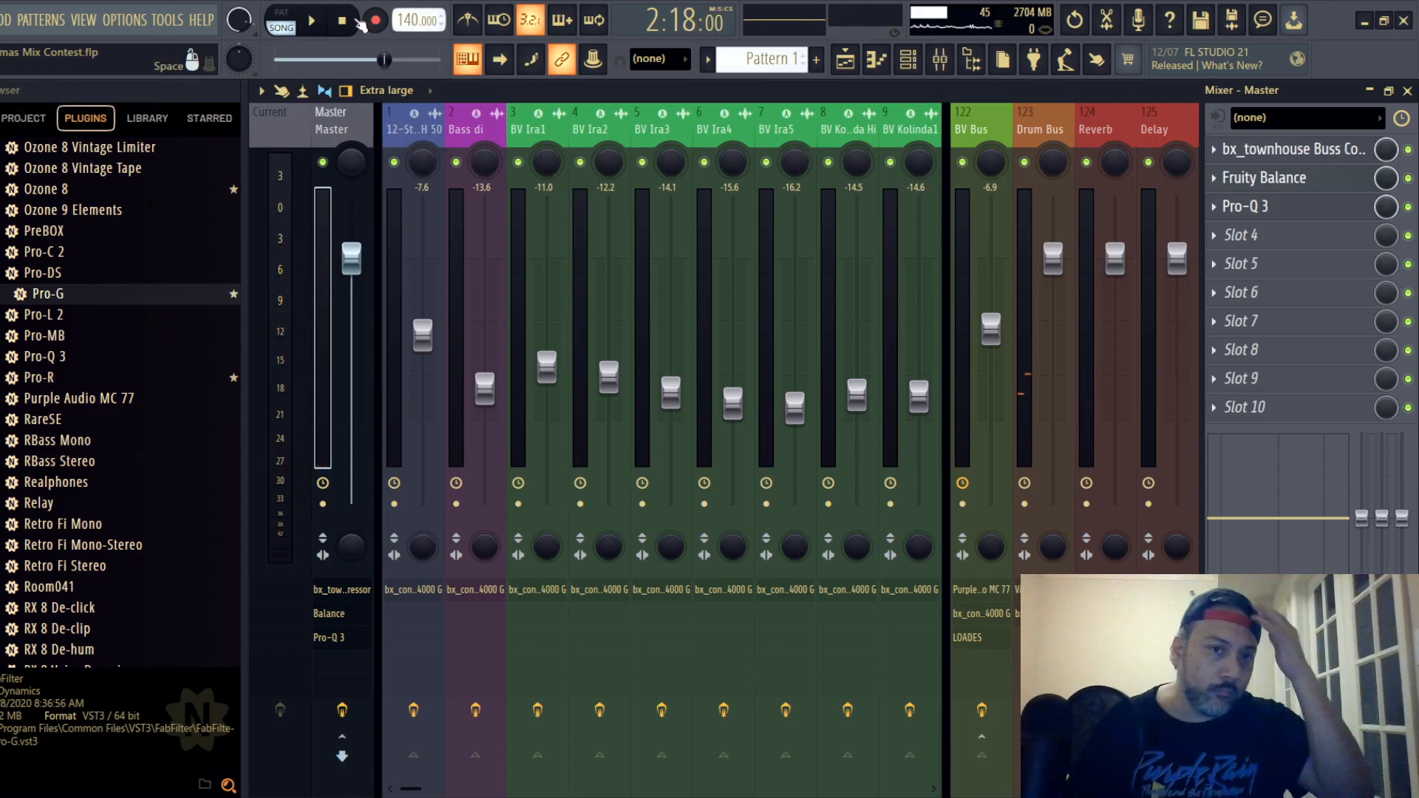
pyautogui.click(1, 20)
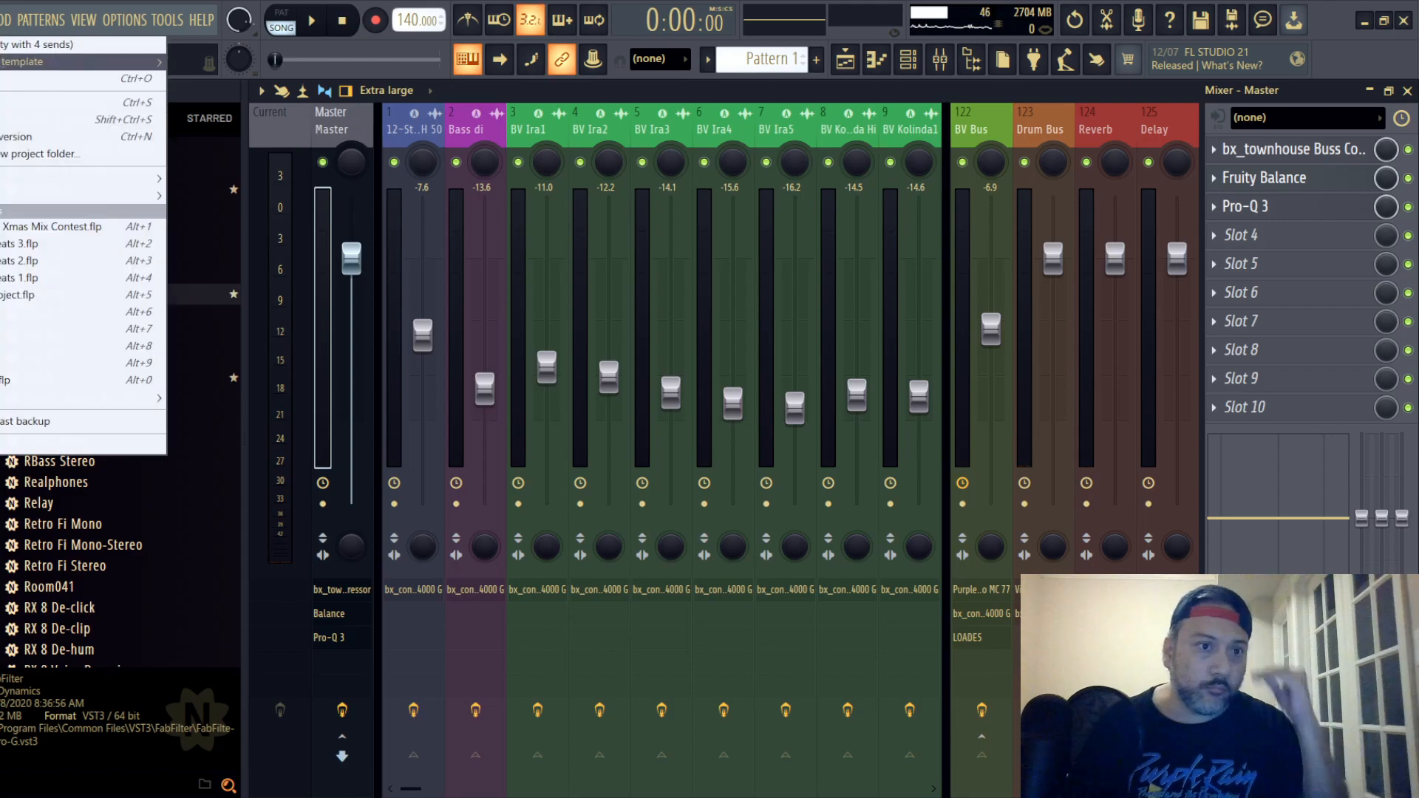
pyautogui.click(7, 103)
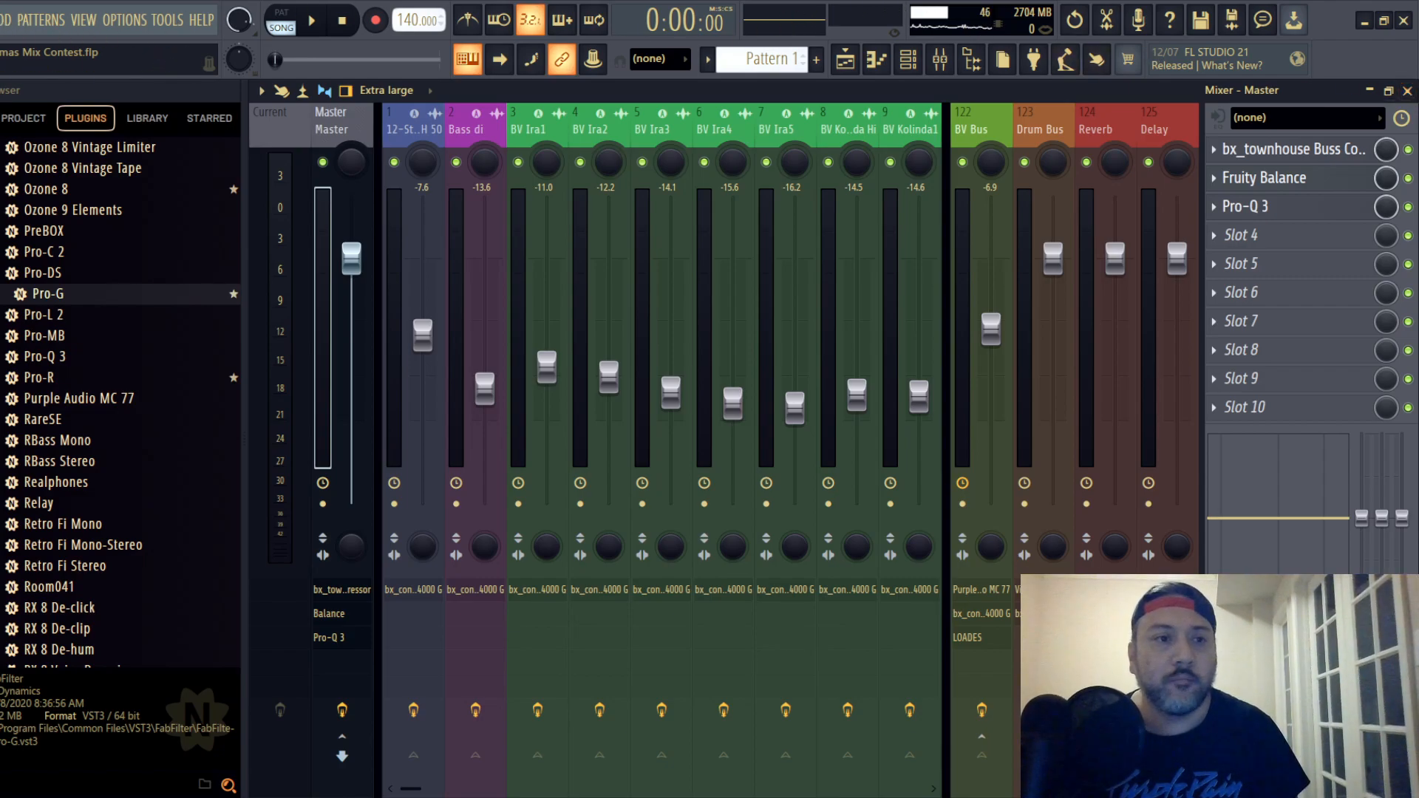
pyautogui.click(1, 20)
pyautogui.click(7, 104)
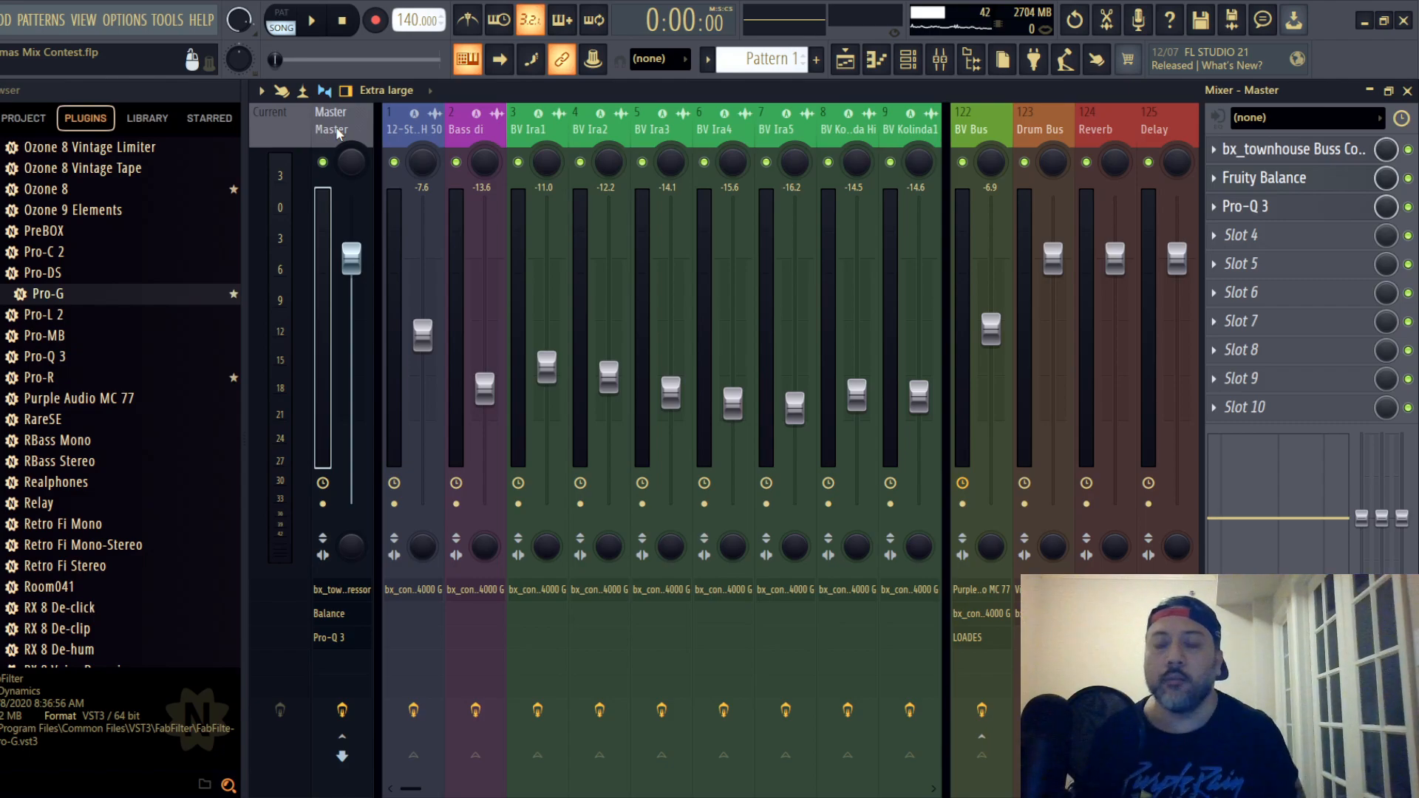
# - Delete the Timeless 3 and bx_console SSL 4000 G plugins from the Delay track 125
pyautogui.click(1154, 130)
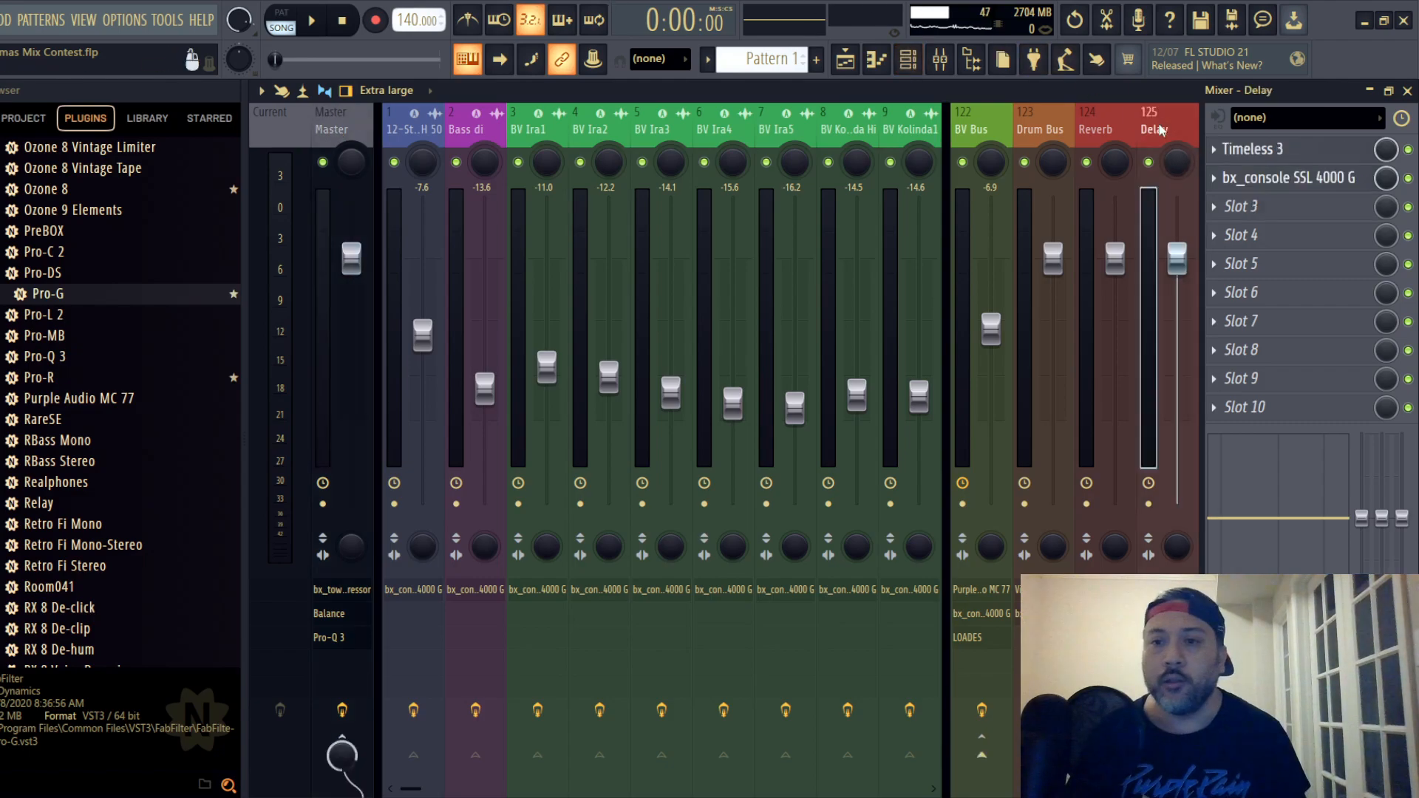
pyautogui.rightClick(1261, 174)
pyautogui.click(1244, 193)
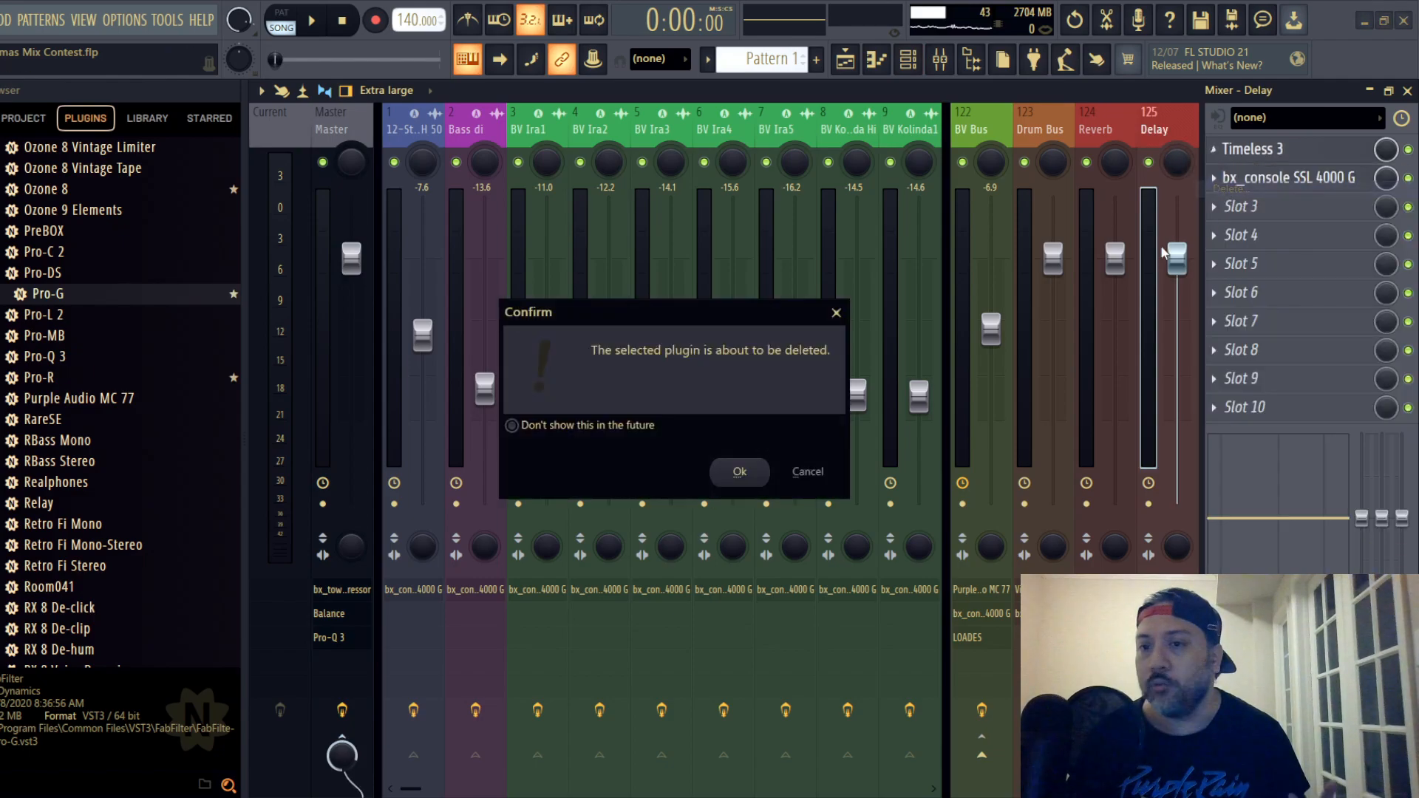
pyautogui.click(739, 473)
pyautogui.rightClick(1214, 187)
pyautogui.click(1229, 217)
pyautogui.click(736, 472)
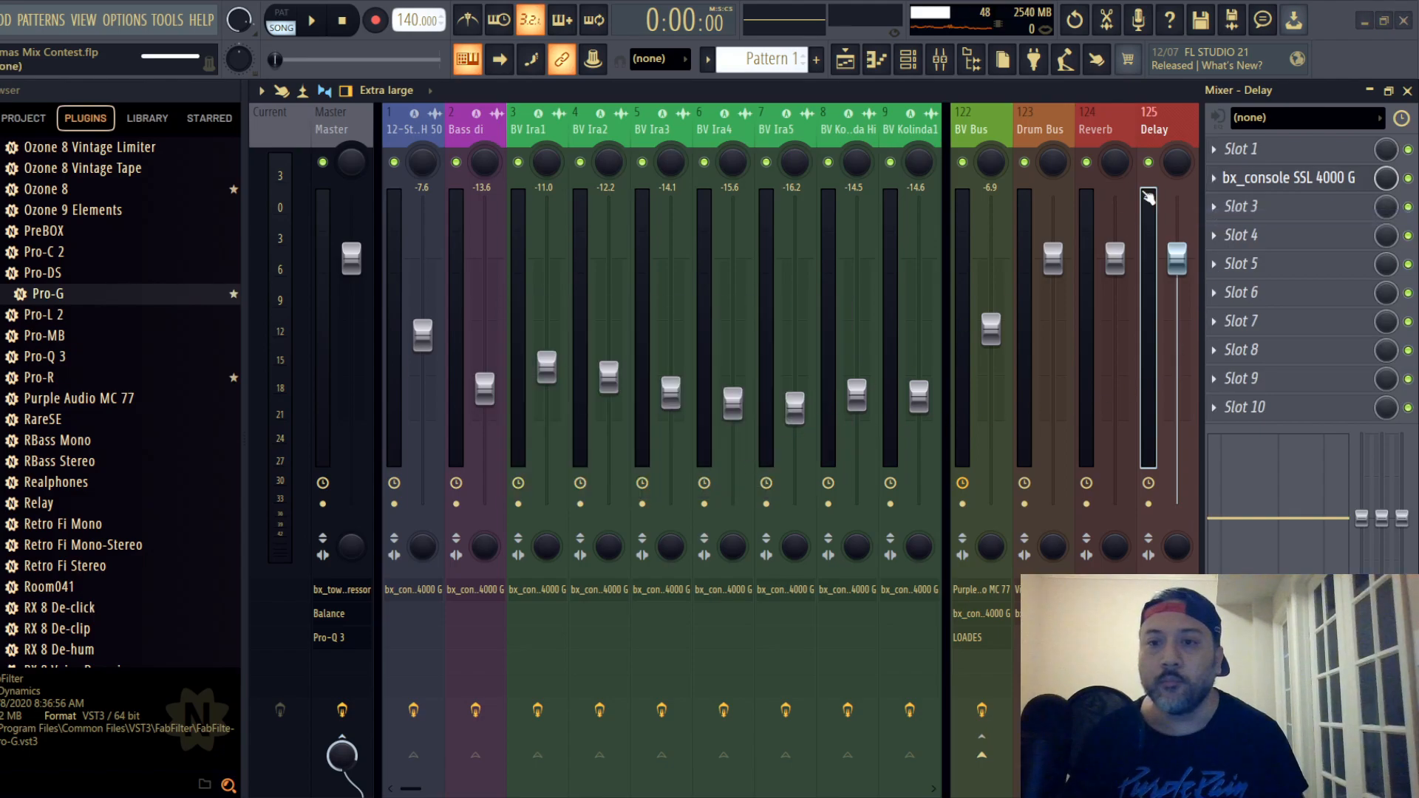
# - Rename the emptied Delay track 125 as "nothing"
pyautogui.rightClick(1154, 129)
pyautogui.click(1247, 129)
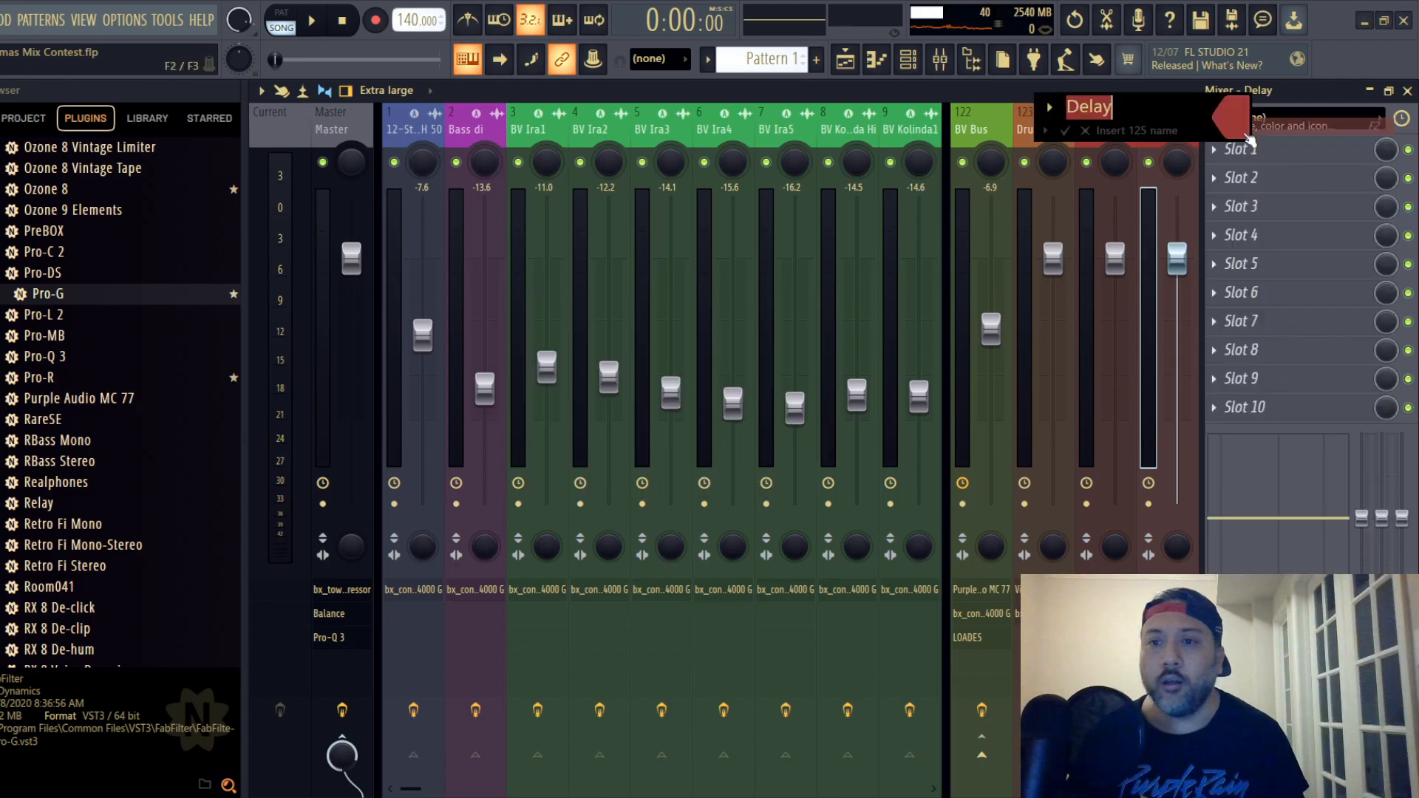
pyautogui.write('nothing')
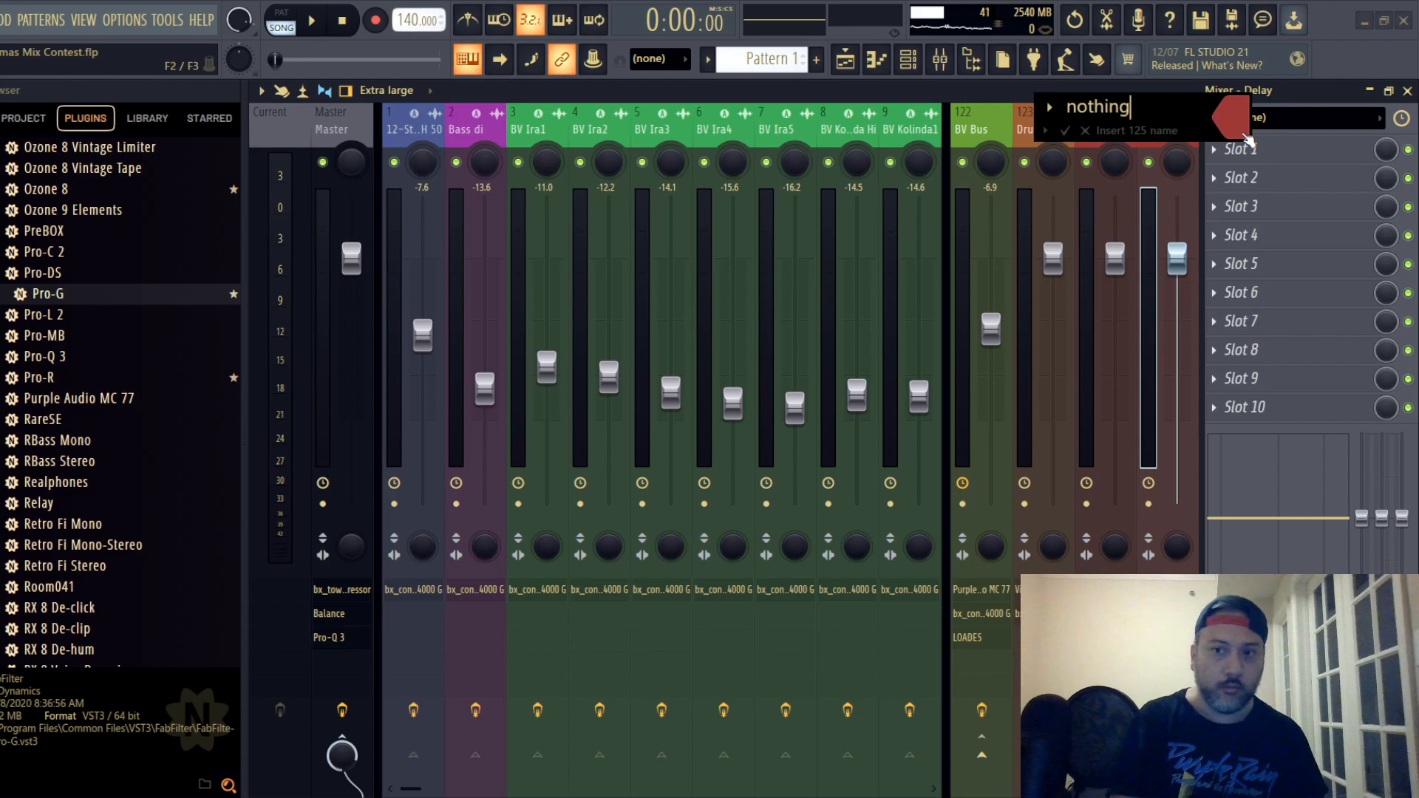
pyautogui.press('Return')
# - Change the colour of mixer track 125 to slate grey #587B7C
pyautogui.rightClick(1160, 128)
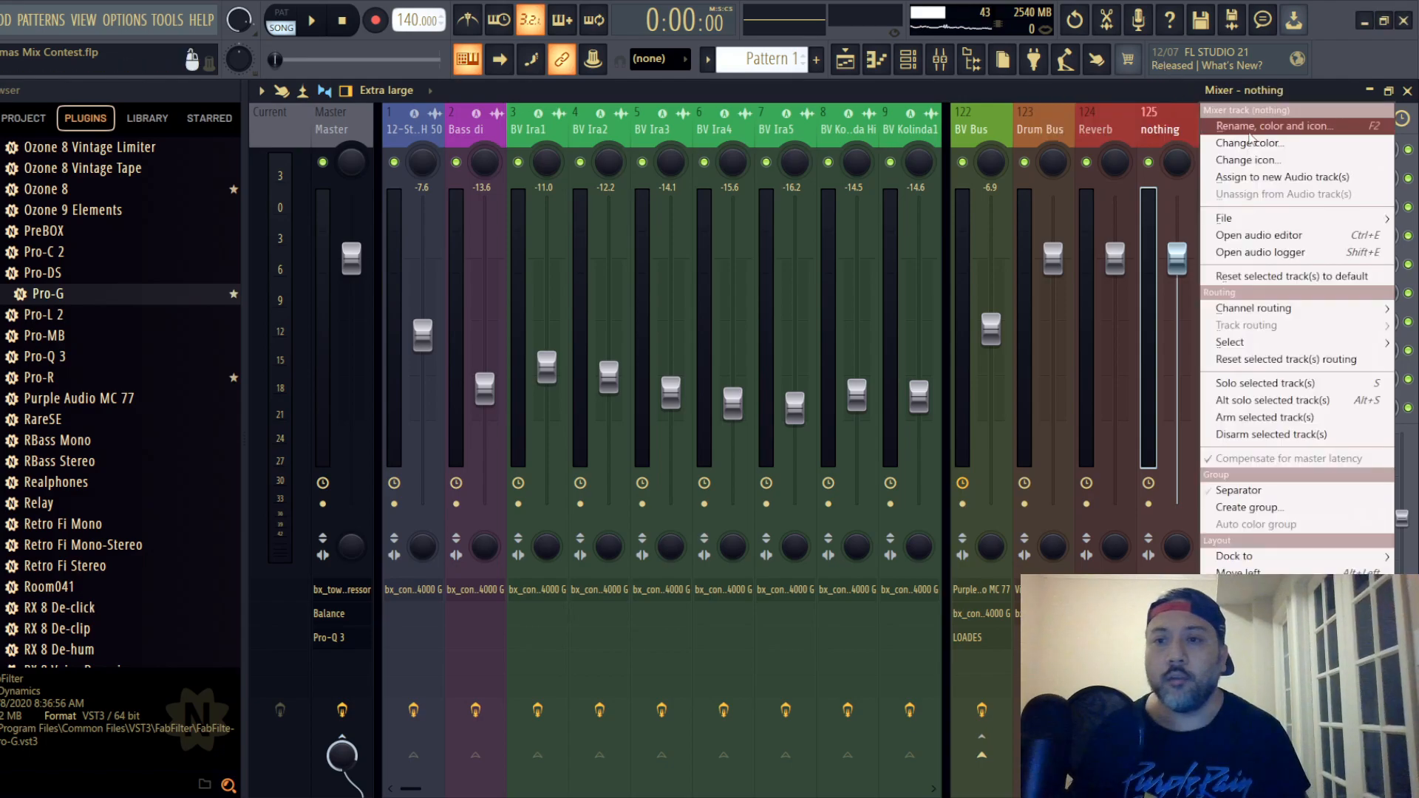
pyautogui.click(1246, 143)
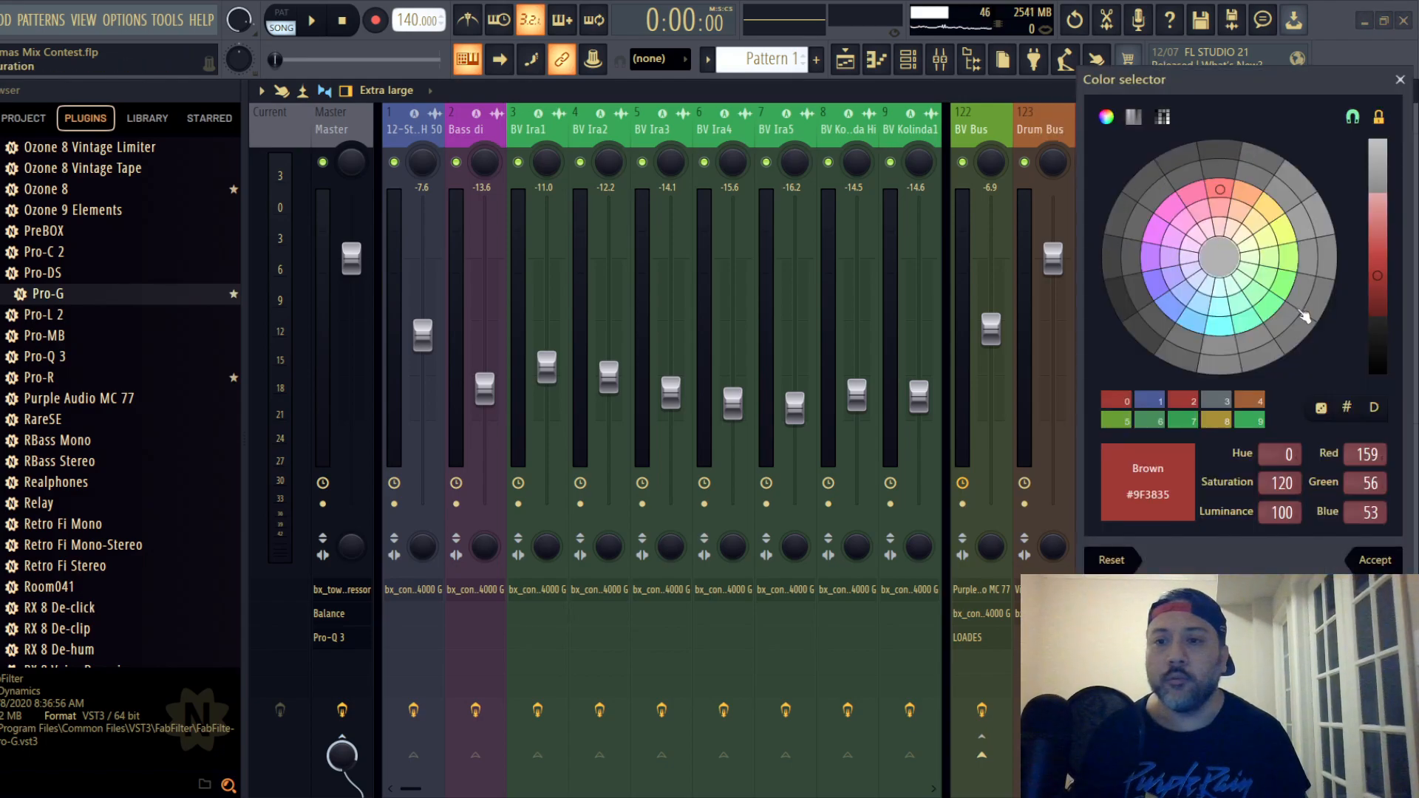
pyautogui.click(1219, 285)
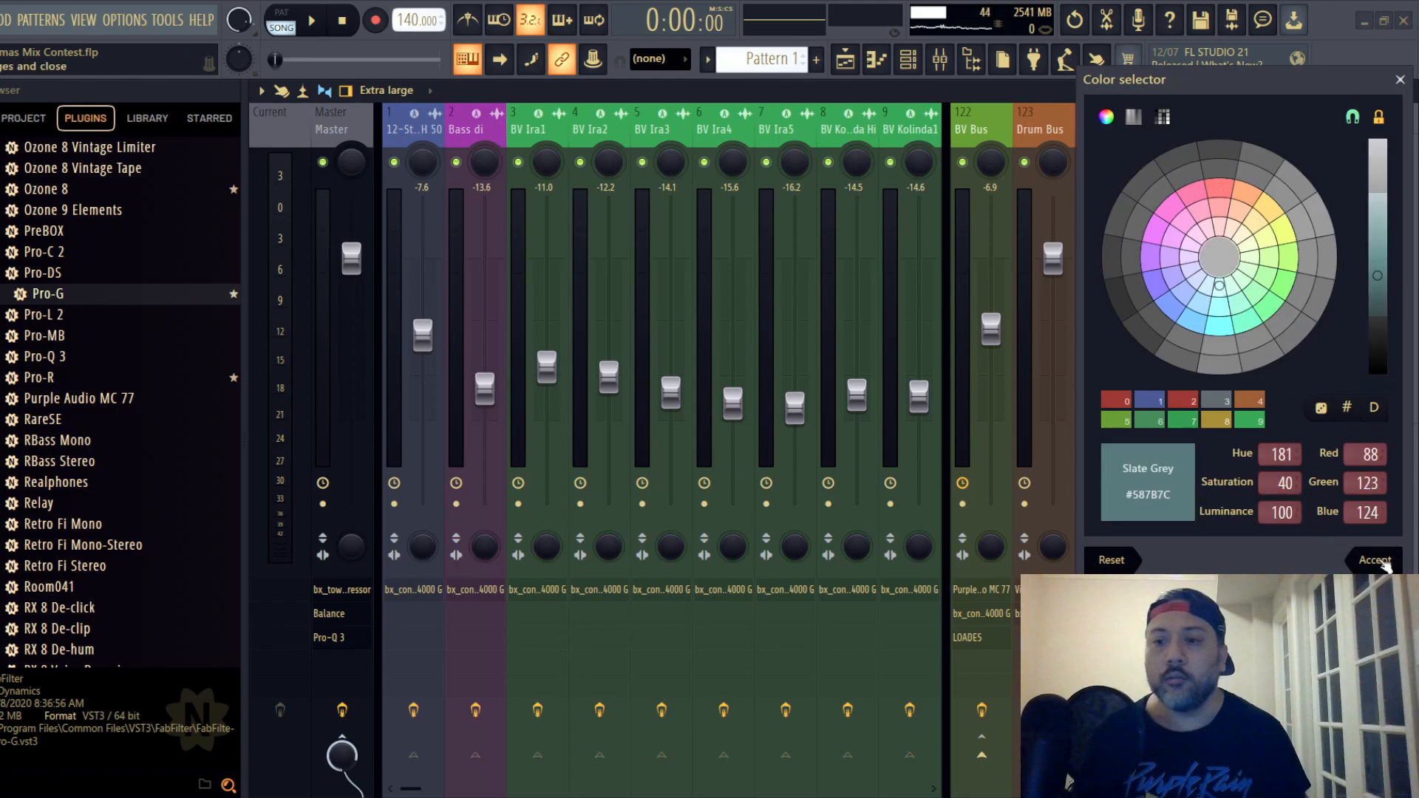
pyautogui.click(1376, 563)
# - Pull track 125's fader all the way down and mute the track, leaving the master track selected
pyautogui.moveTo(1177, 258); pyautogui.dragTo(1176, 502)
pyautogui.click(1148, 162)
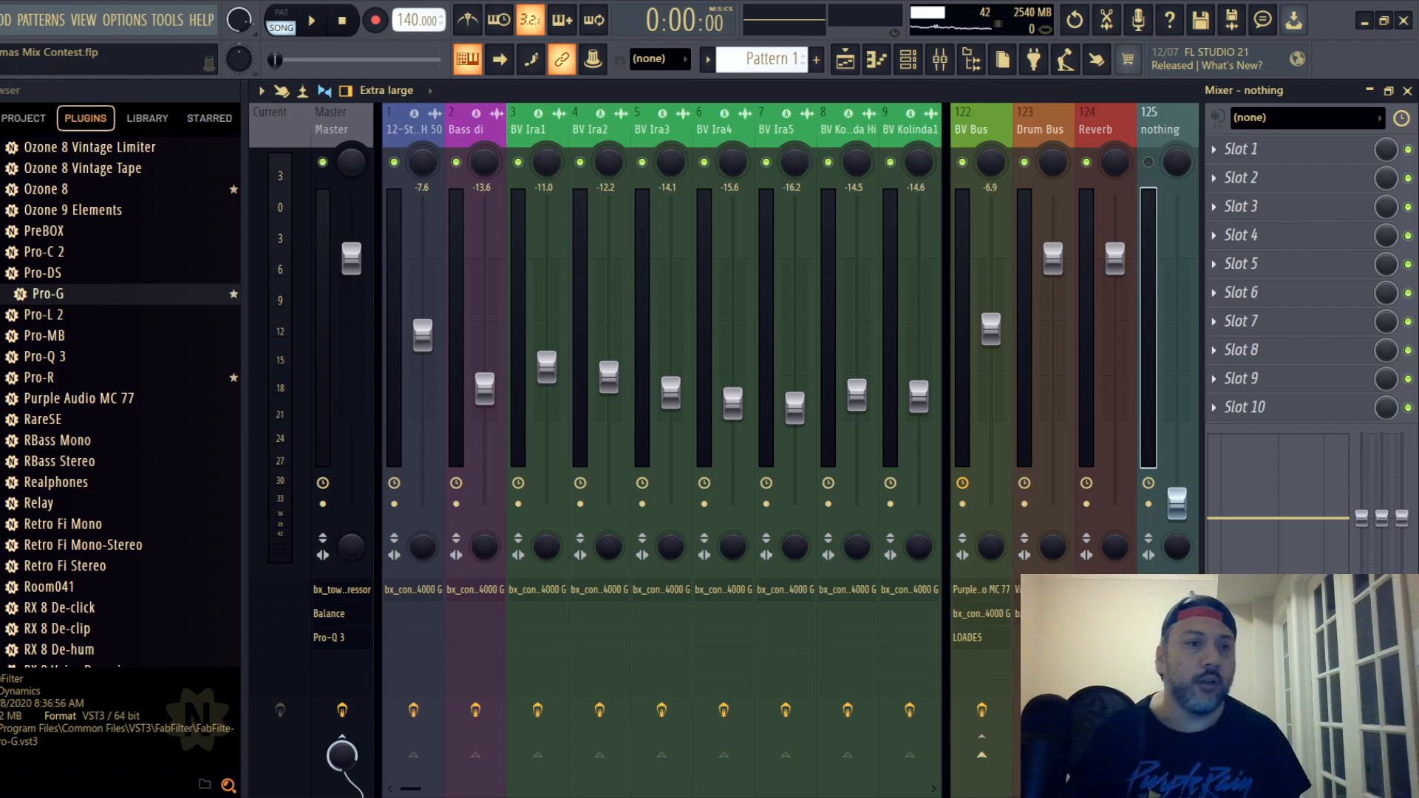
pyautogui.click(340, 132)
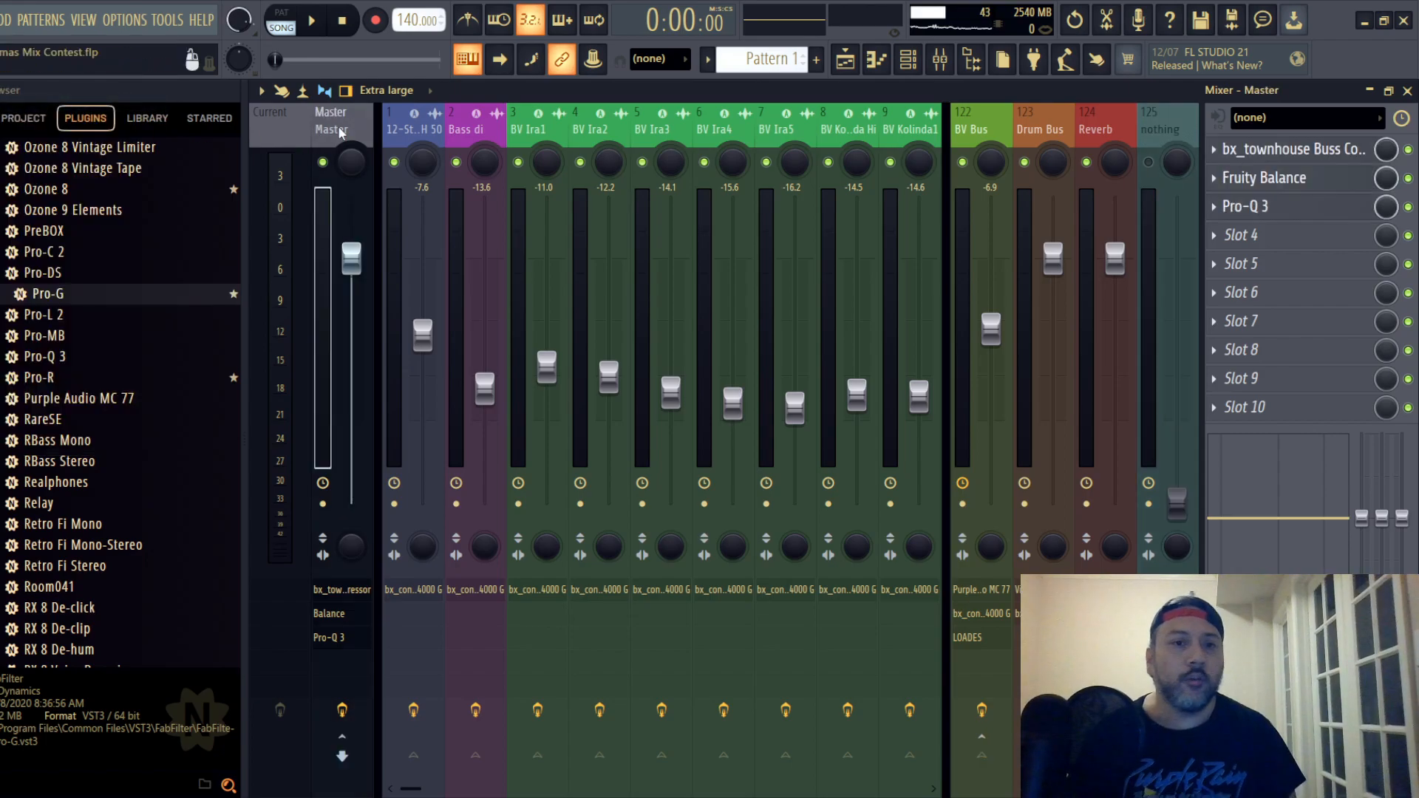
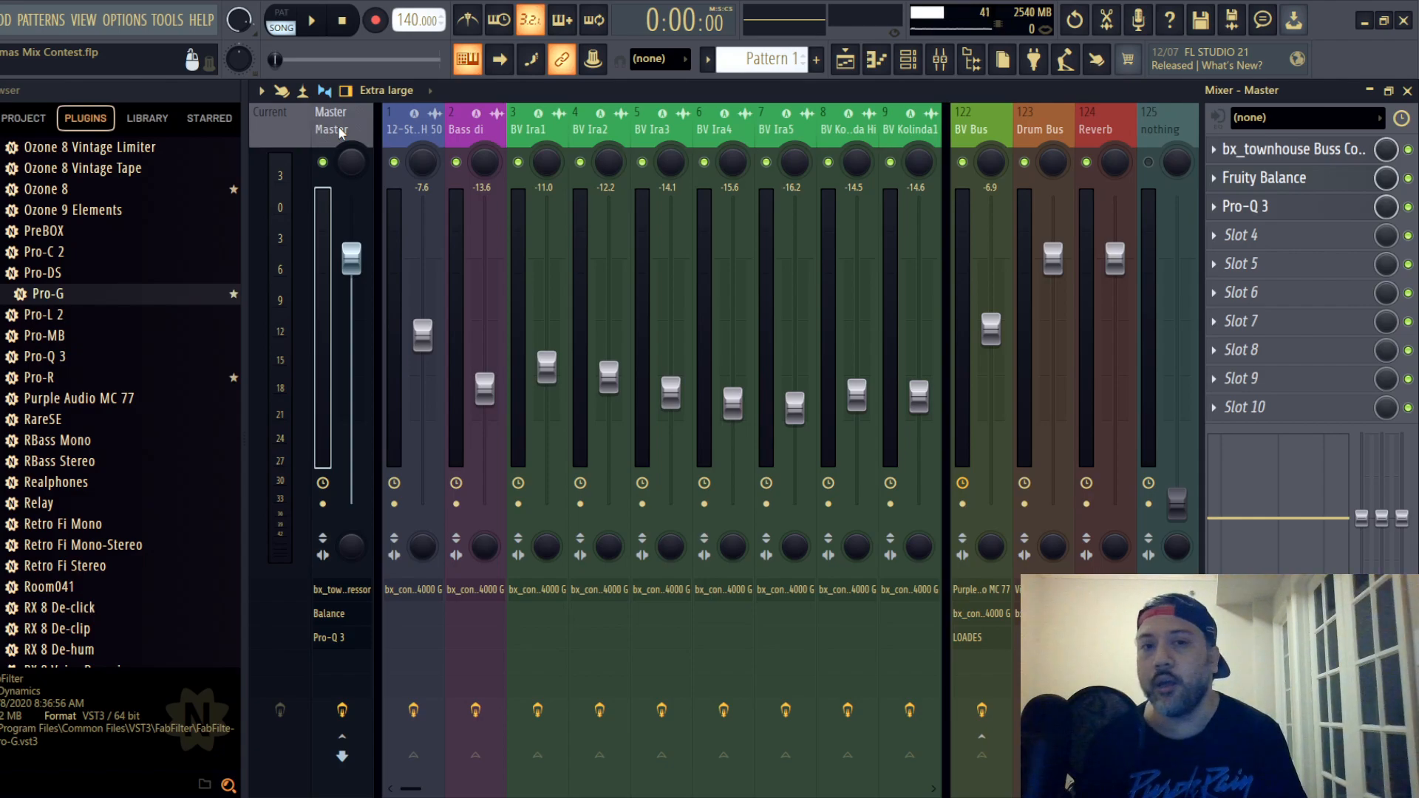
# - Raise the high-pass filter in the Bass di track's bx_console SSL 4000 G to 33.0 Hz and save the project
pyautogui.click(464, 141)
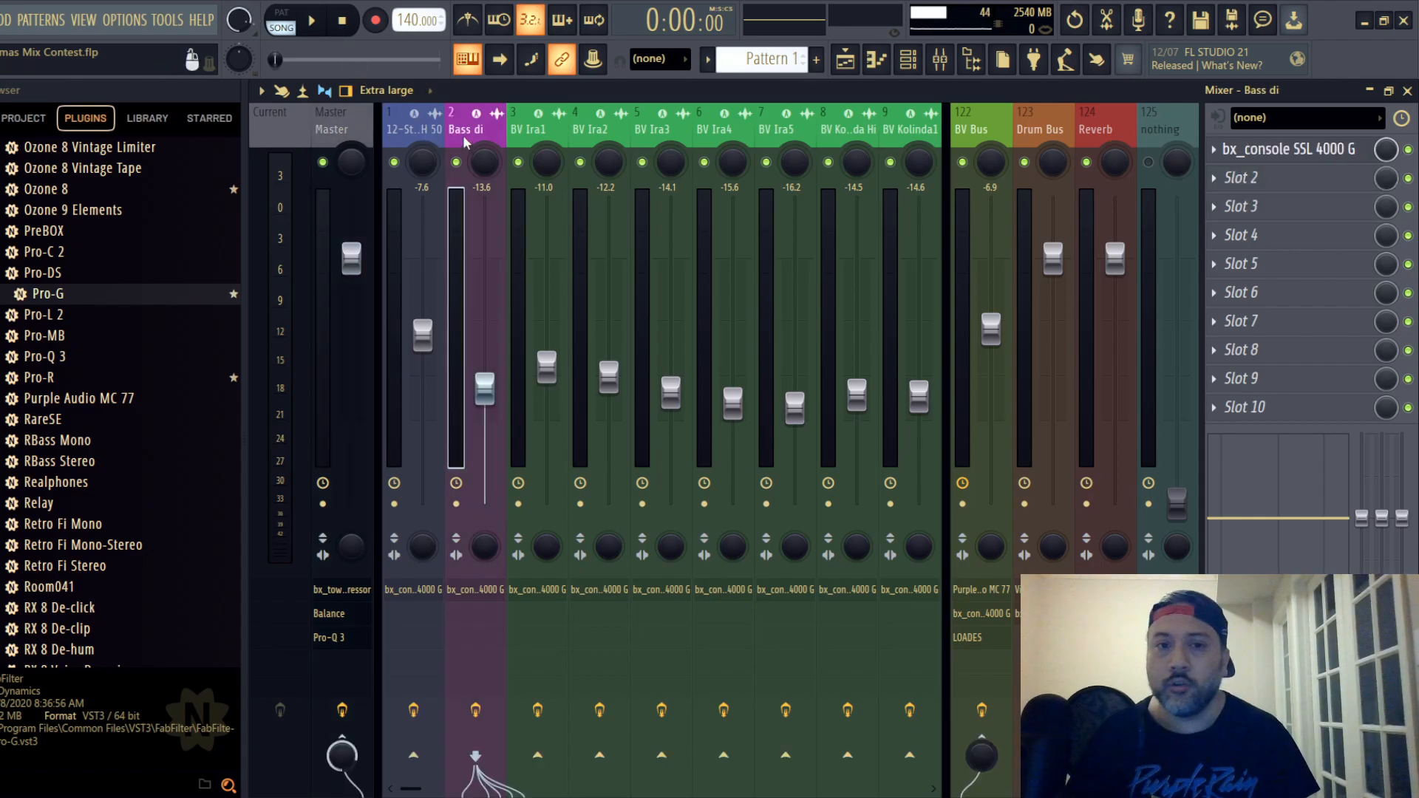
pyautogui.click(1311, 148)
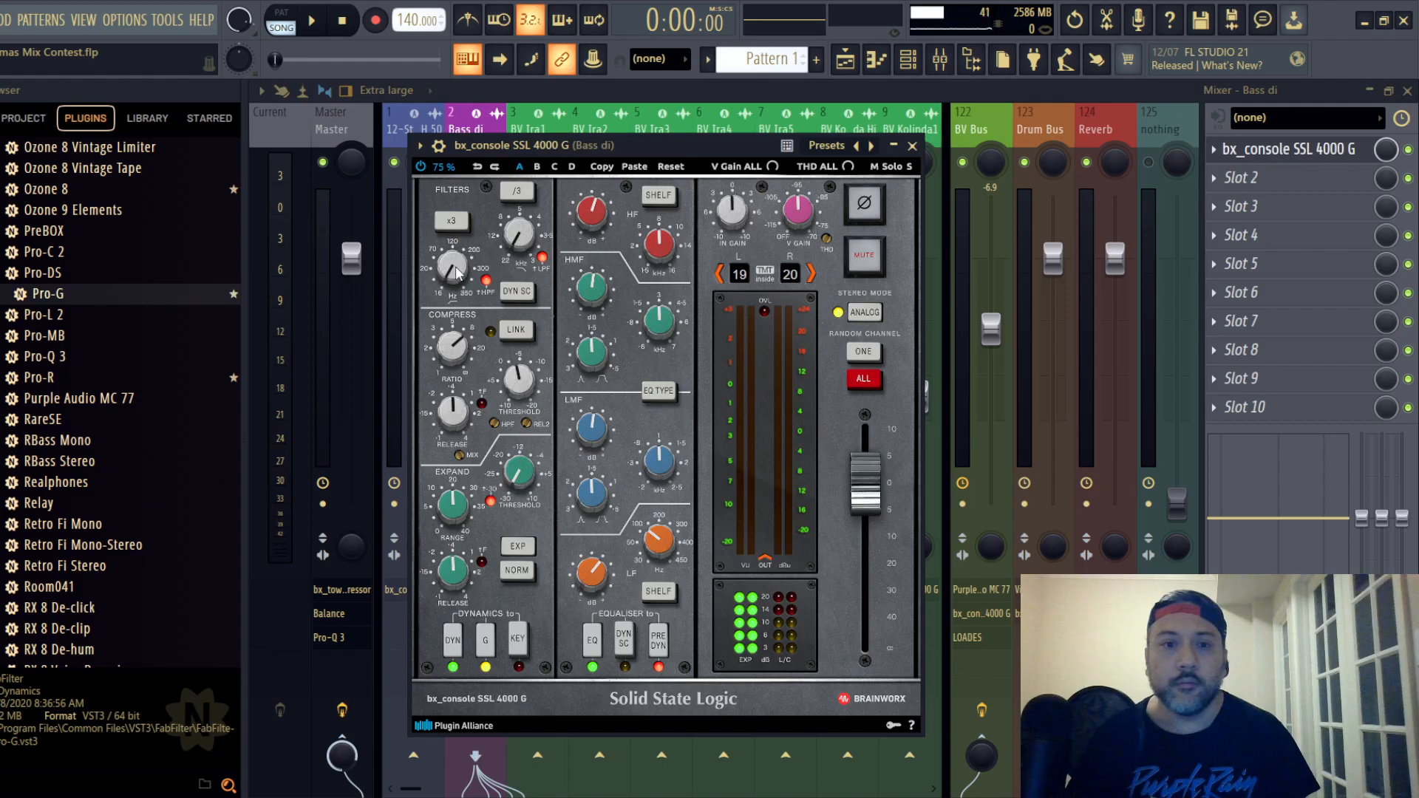
pyautogui.scroll(5, 455, 273)
pyautogui.scroll(2, 455, 272)
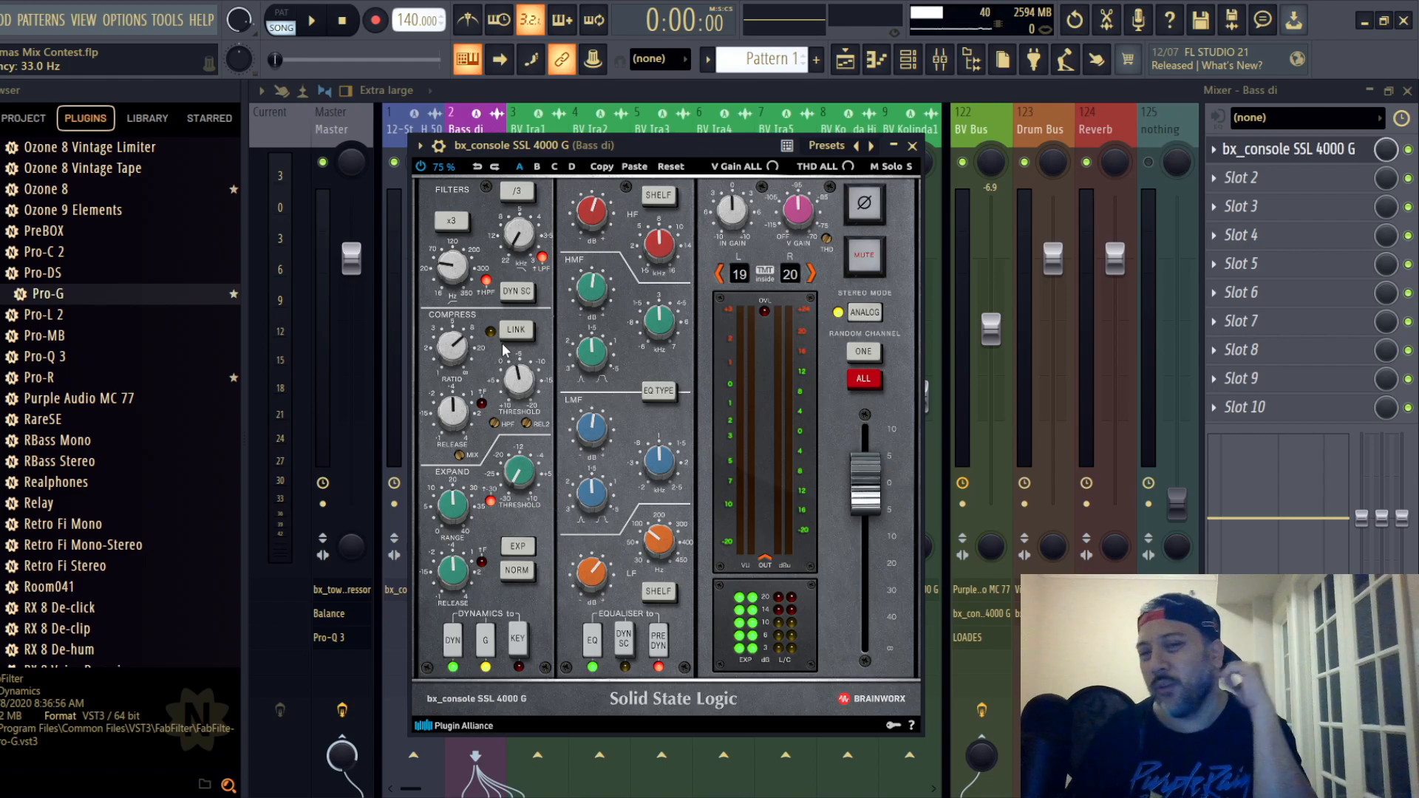
pyautogui.moveTo(457, 283)
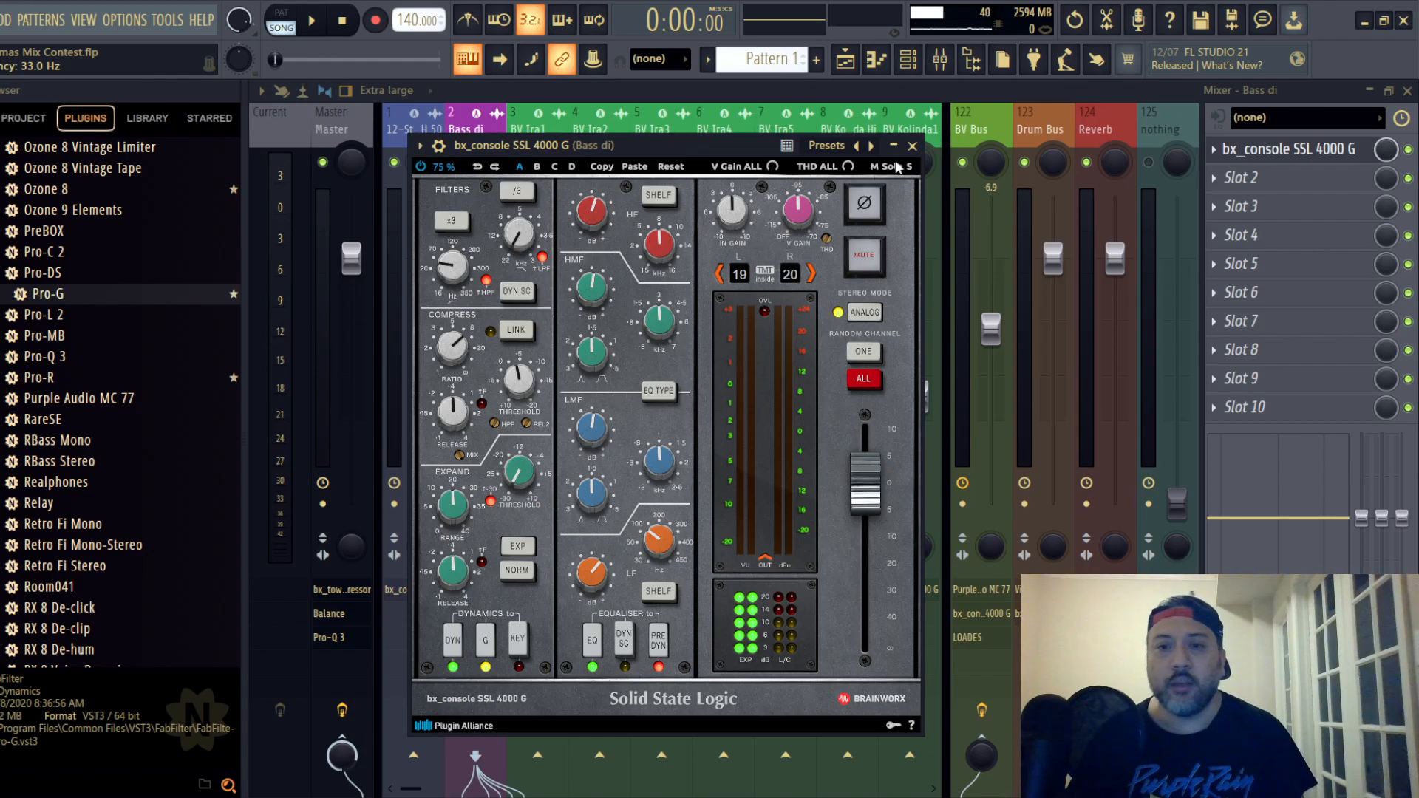
pyautogui.click(913, 146)
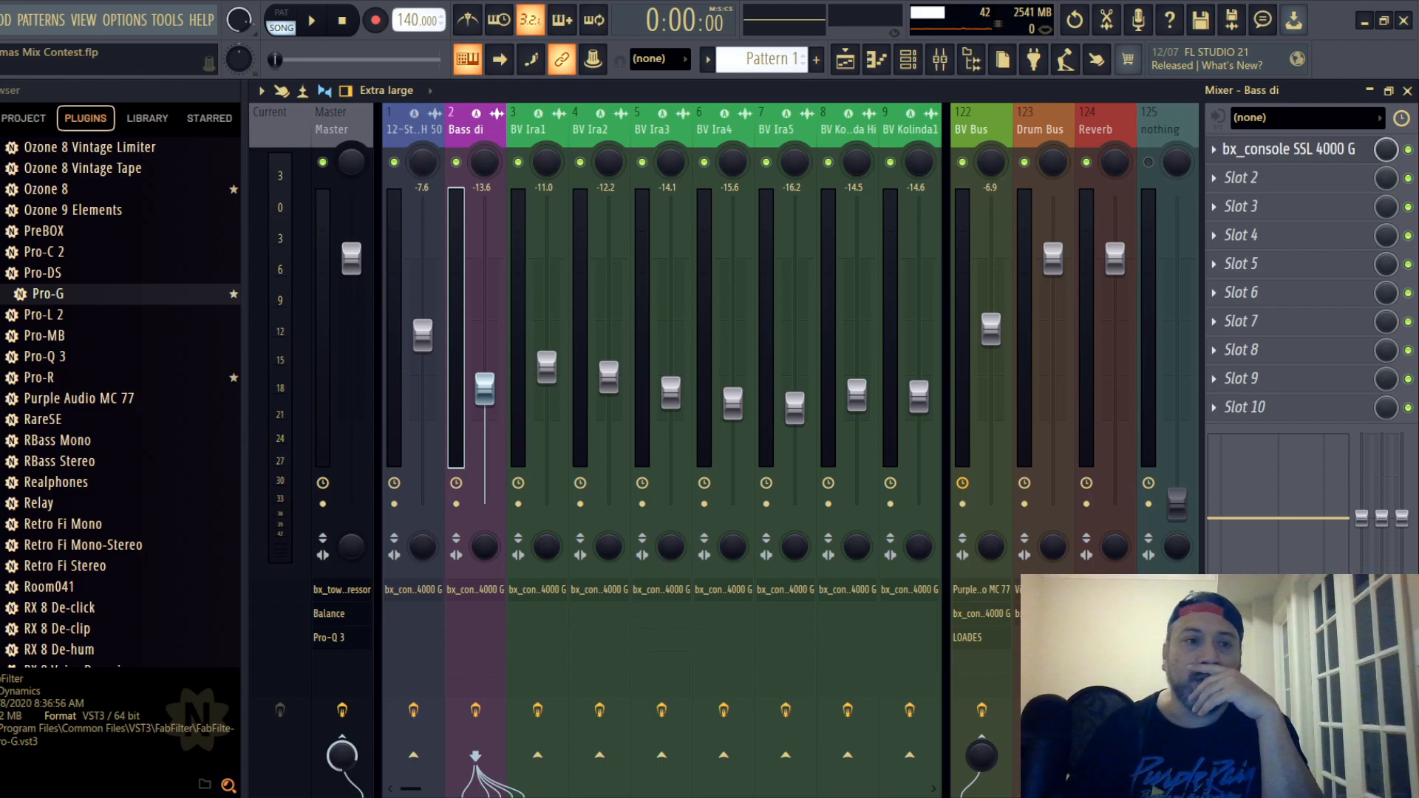
pyautogui.click(2, 20)
pyautogui.click(8, 103)
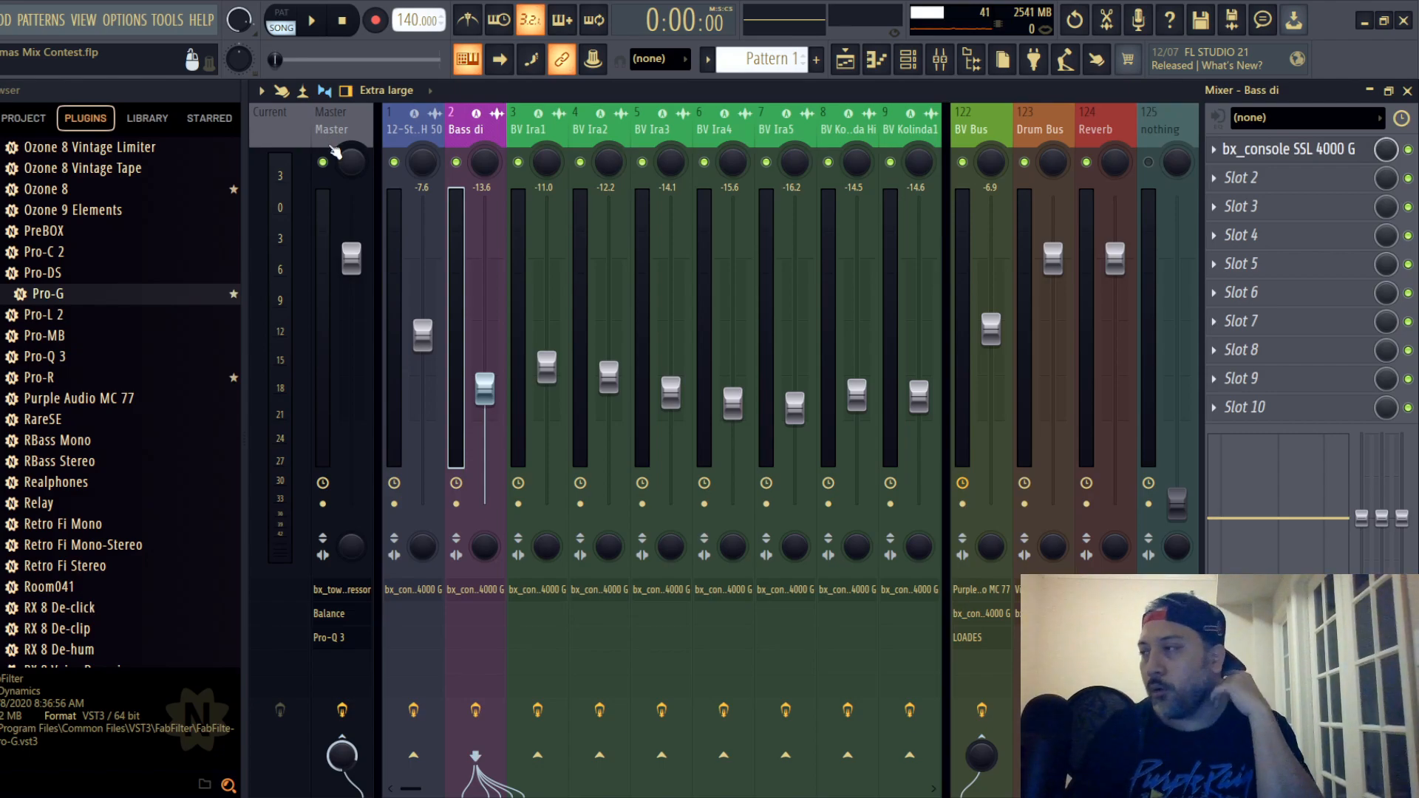
# - Save the project and load Vocal Rider Stereo into the first free effect slot of lead vocal track 24
pyautogui.moveTo(893, 137); pyautogui.dragTo(975, 131)
pyautogui.moveTo(838, 140); pyautogui.dragTo(588, 152)
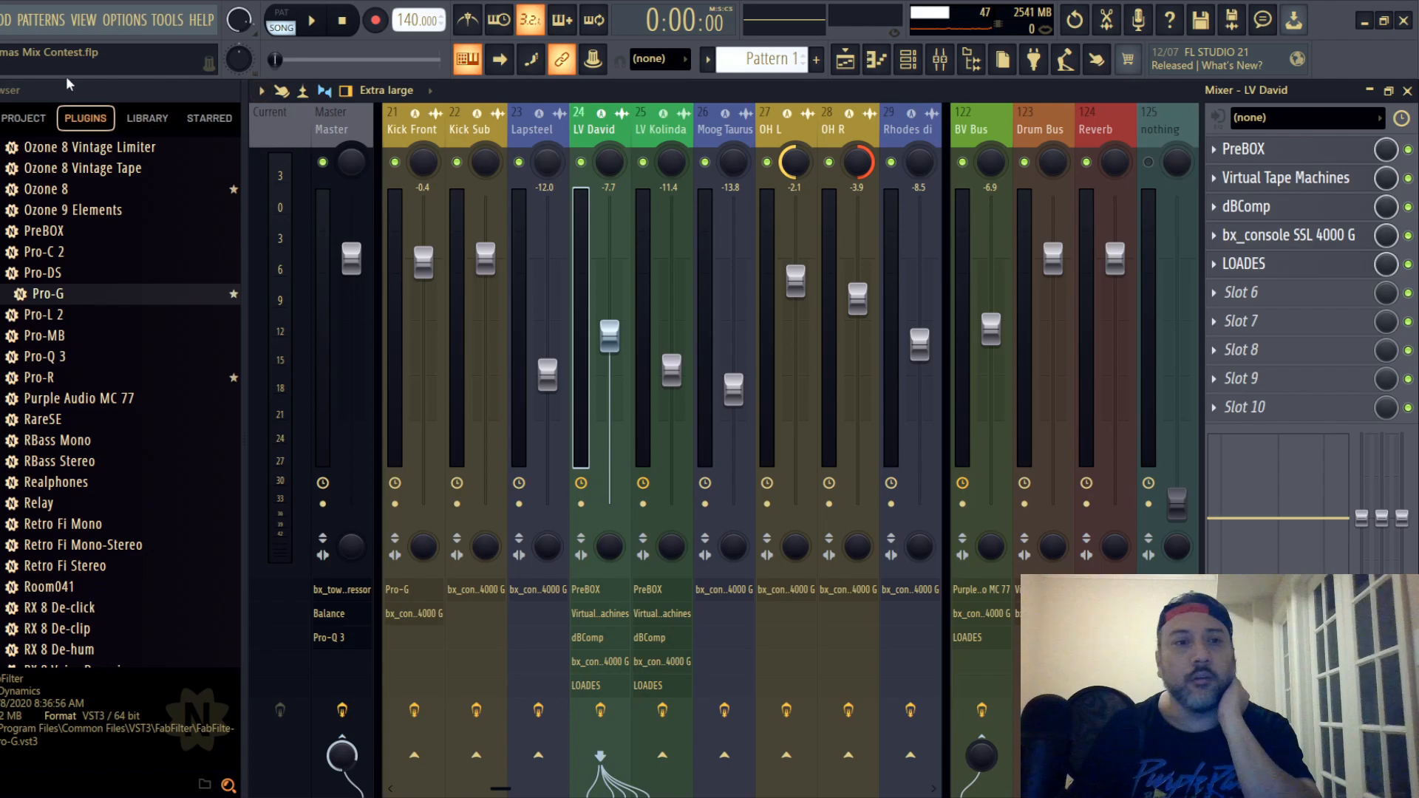
pyautogui.click(1, 20)
pyautogui.click(9, 103)
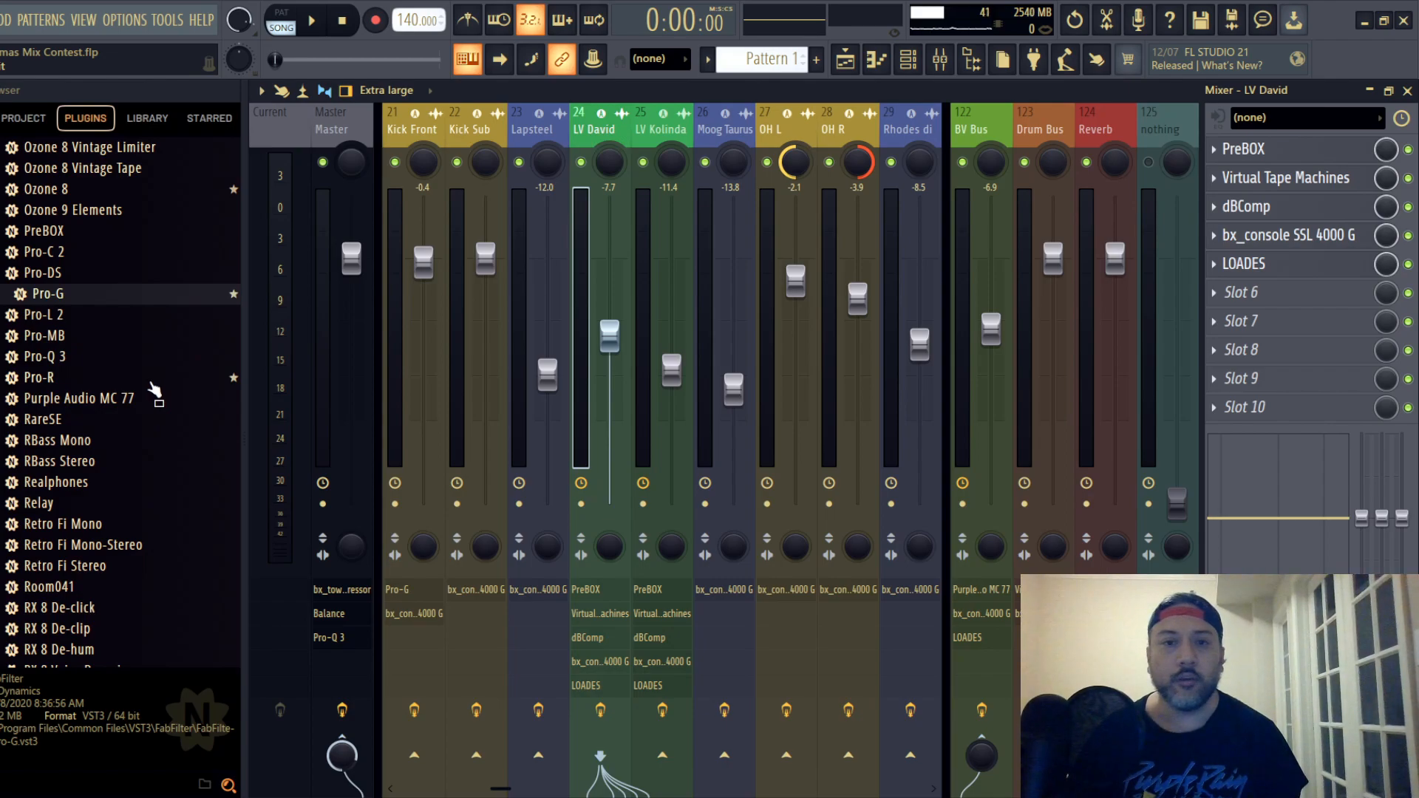
pyautogui.scroll(-15, 152, 386)
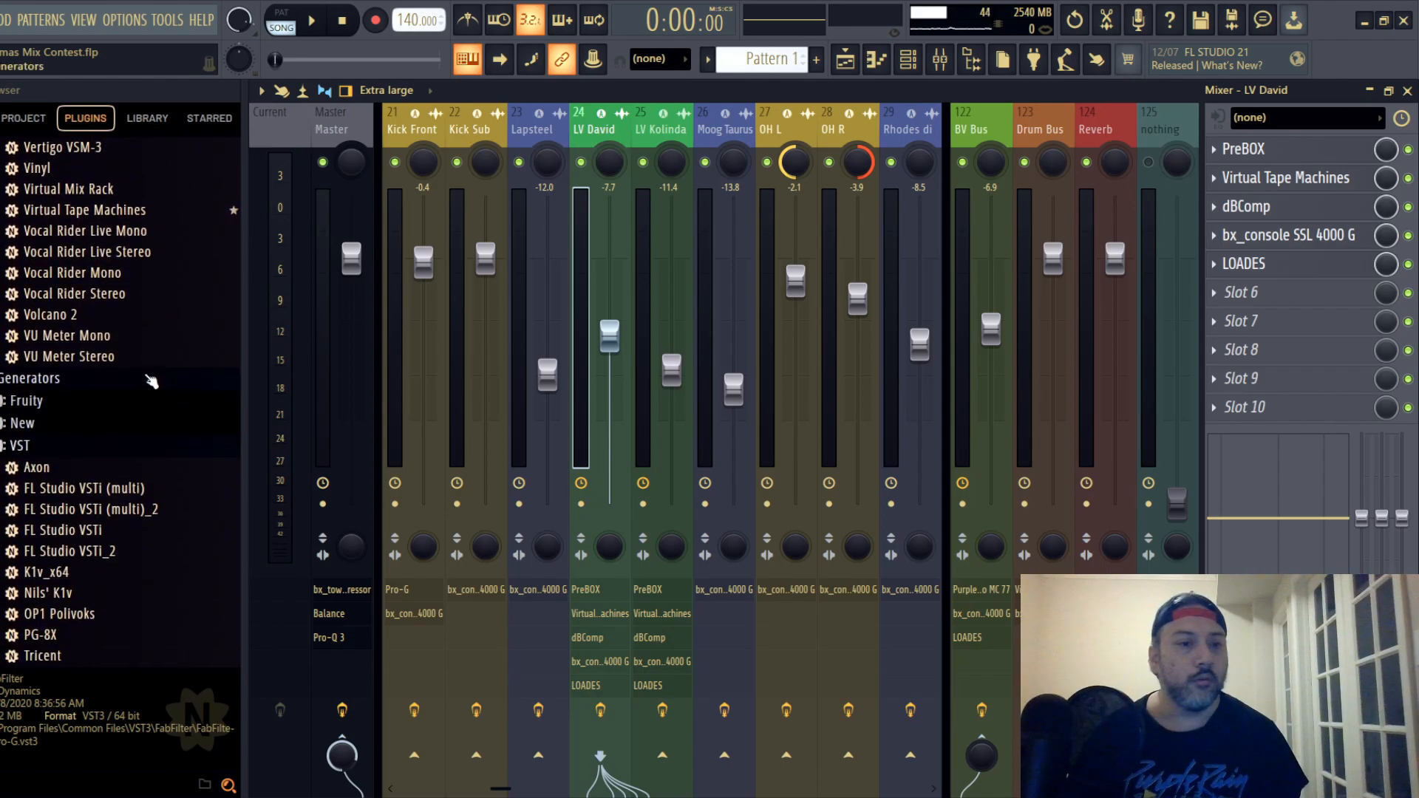
pyautogui.scroll(2, 152, 382)
pyautogui.moveTo(114, 422); pyautogui.dragTo(1236, 329)
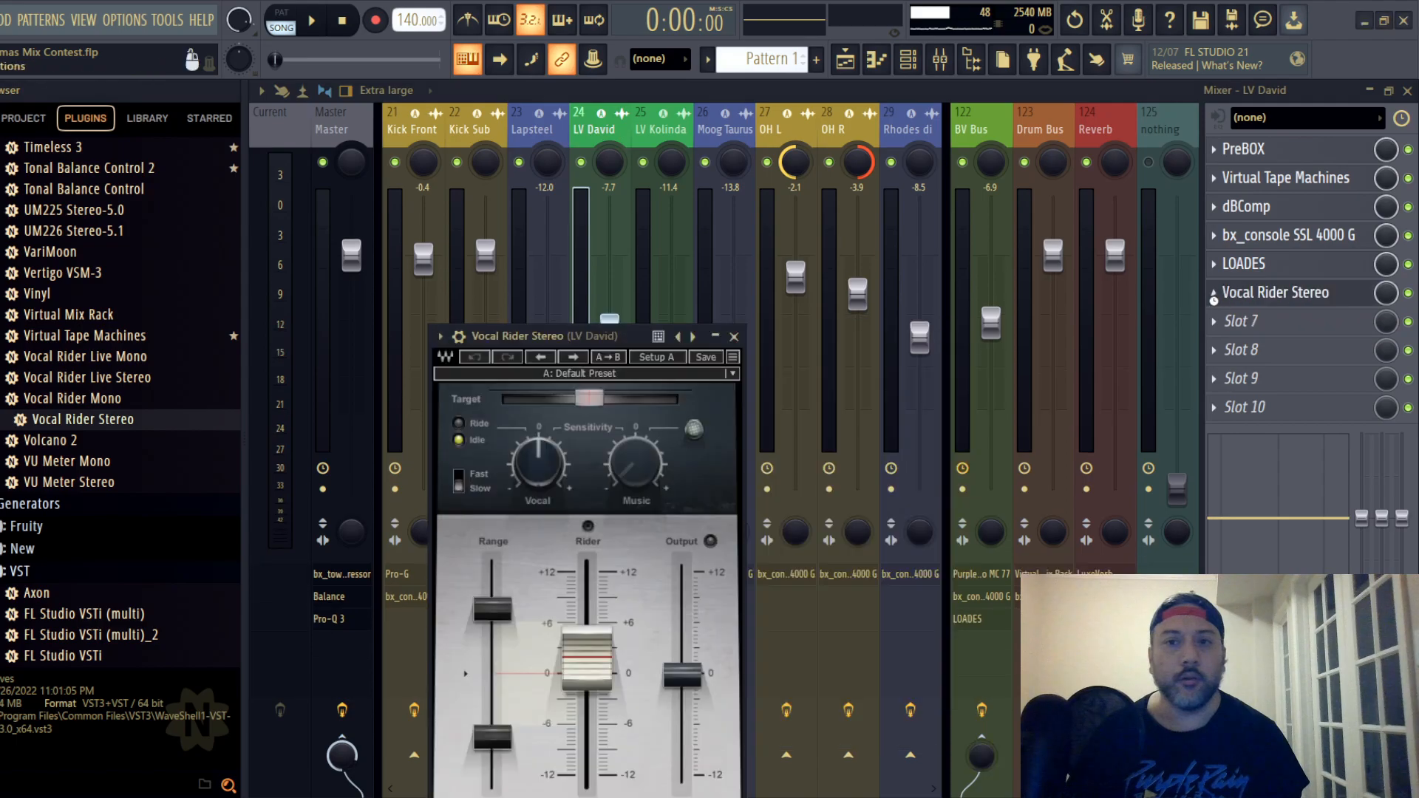
pyautogui.moveTo(587, 336); pyautogui.dragTo(756, 184)
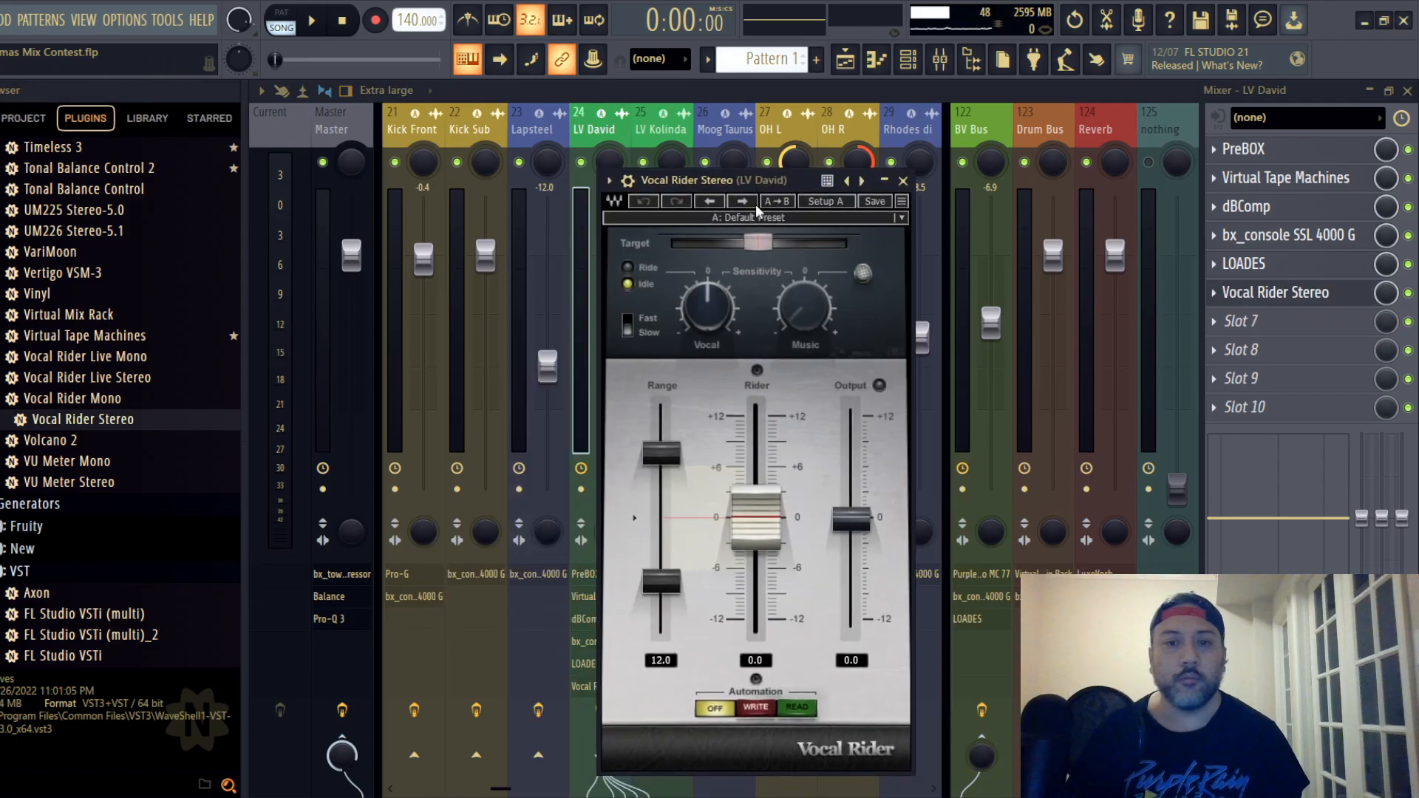
# - Save the project and move Vocal Rider Stereo on track 24 up to slot 3, directly after Virtual Tape Machines
pyautogui.click(2, 20)
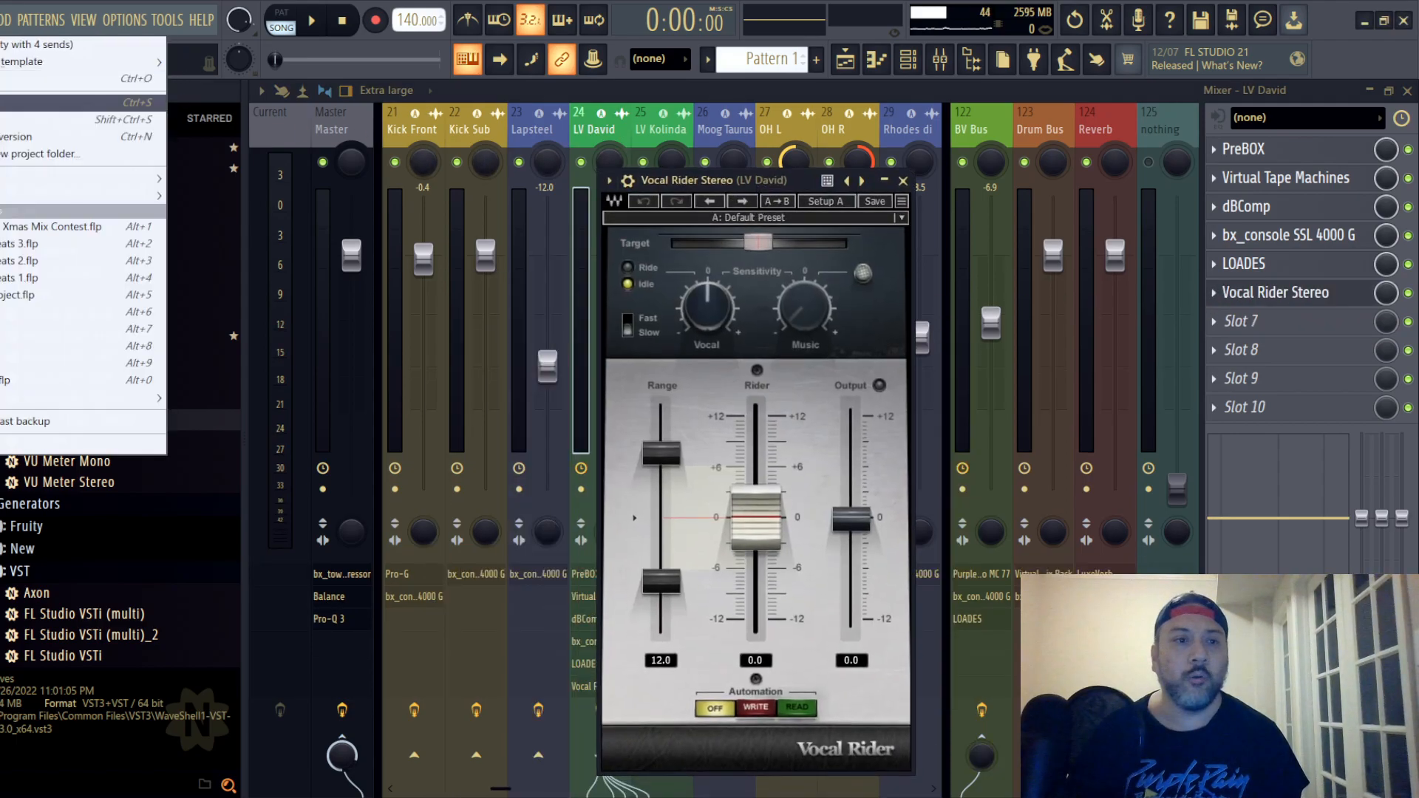
pyautogui.click(2, 103)
pyautogui.click(903, 180)
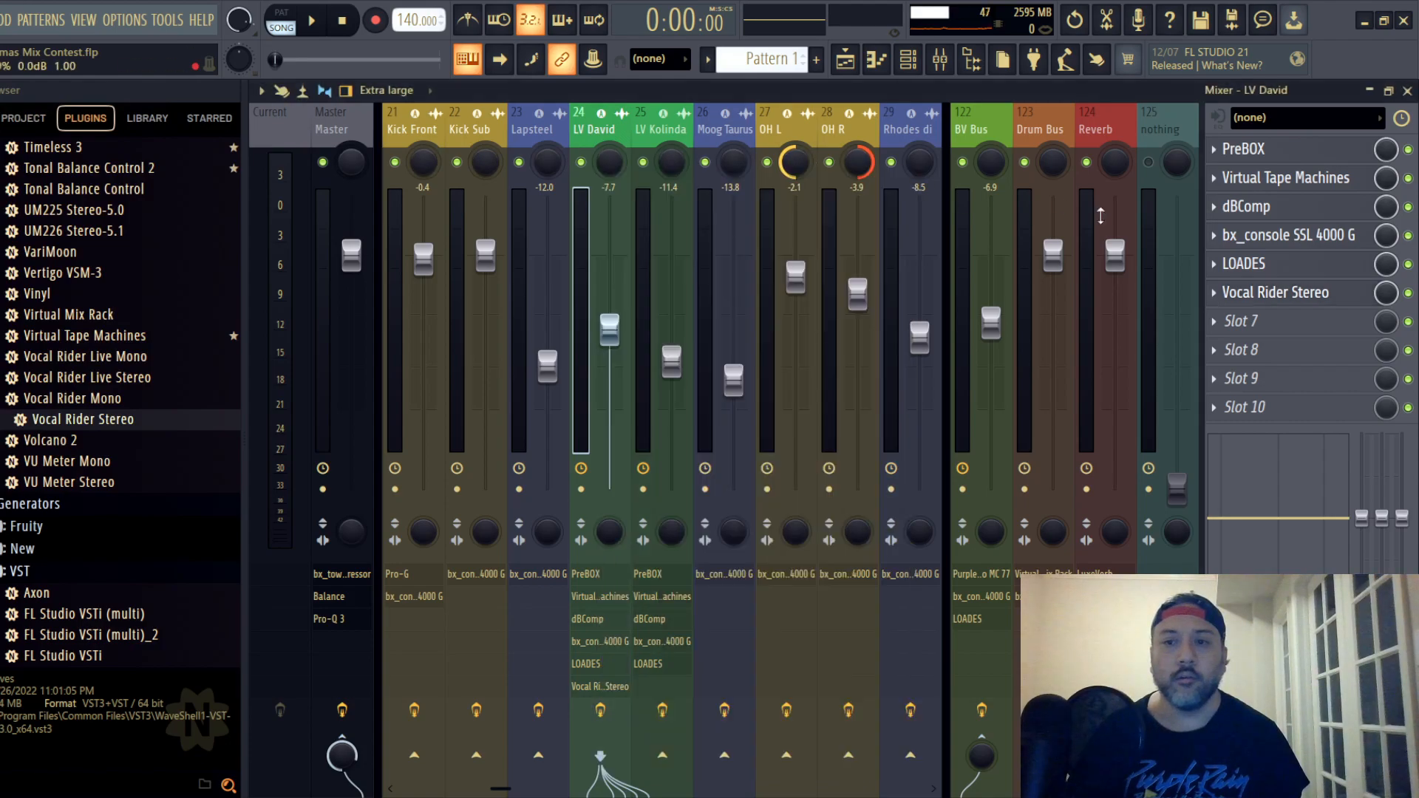
pyautogui.moveTo(1304, 303); pyautogui.dragTo(1266, 216)
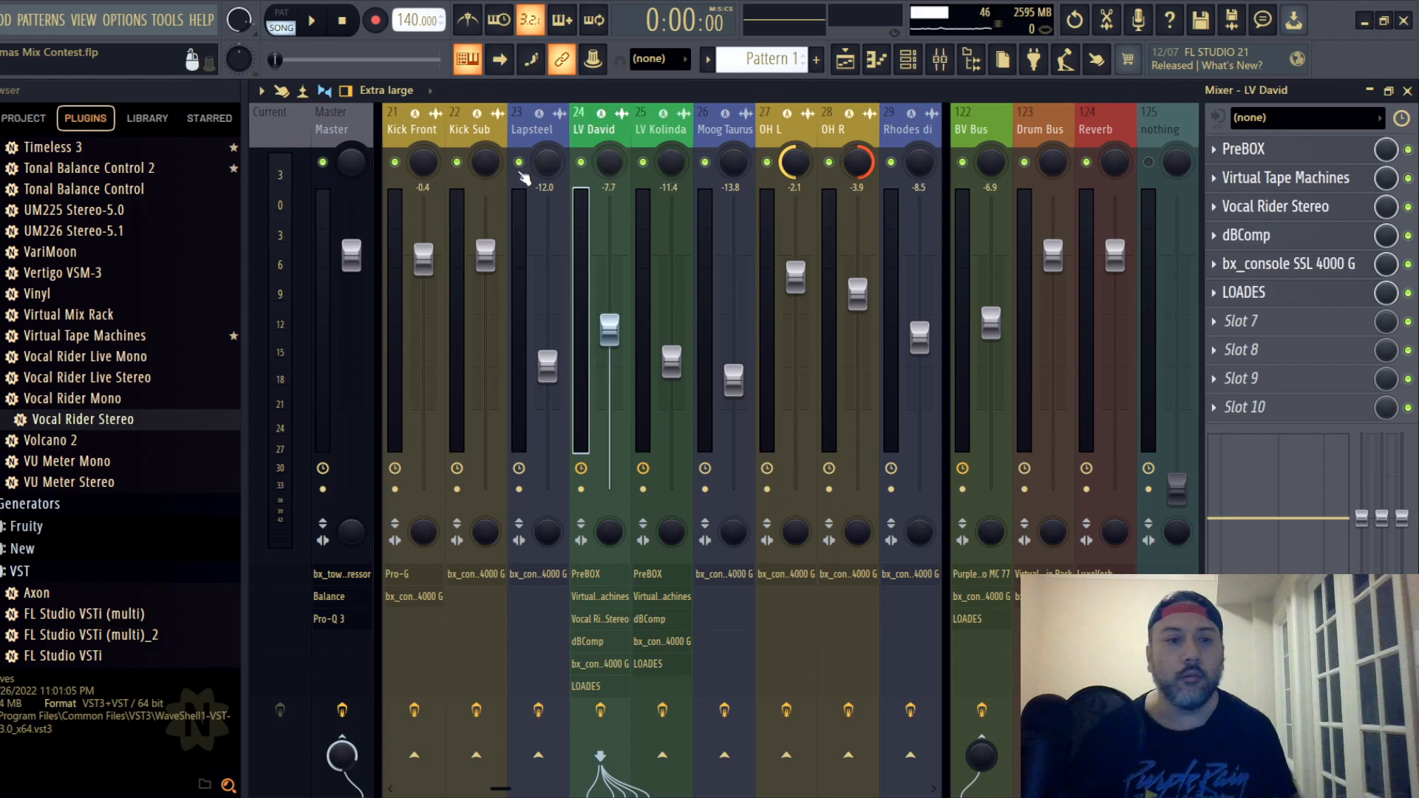
# - Add Vocal Rider Stereo to lead vocal track 25 between Virtual Tape Machines and dBComp, and save the project
pyautogui.click(653, 130)
pyautogui.moveTo(116, 442); pyautogui.dragTo(1226, 301)
pyautogui.moveTo(444, 187); pyautogui.dragTo(872, 164)
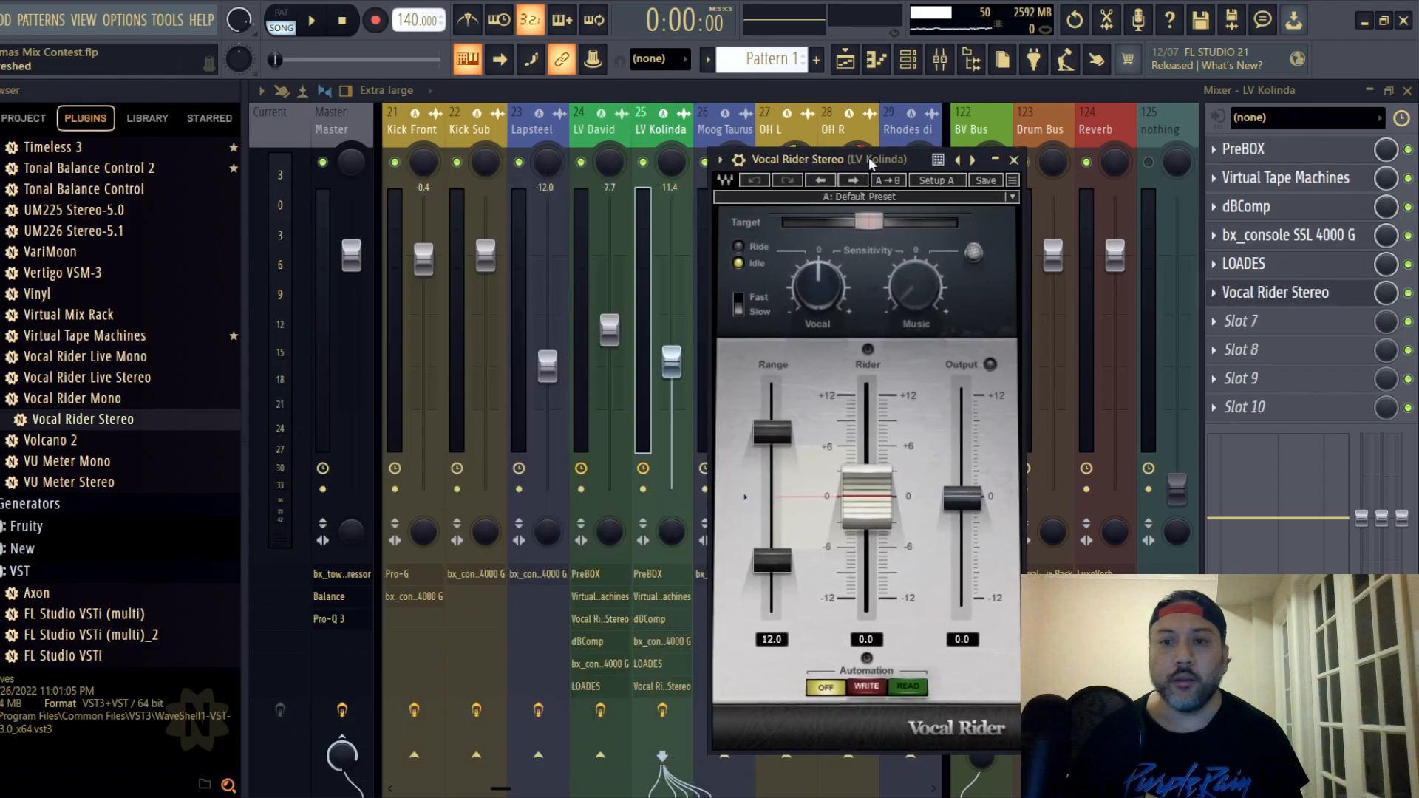
pyautogui.click(1013, 160)
pyautogui.moveTo(1293, 297); pyautogui.dragTo(1258, 212)
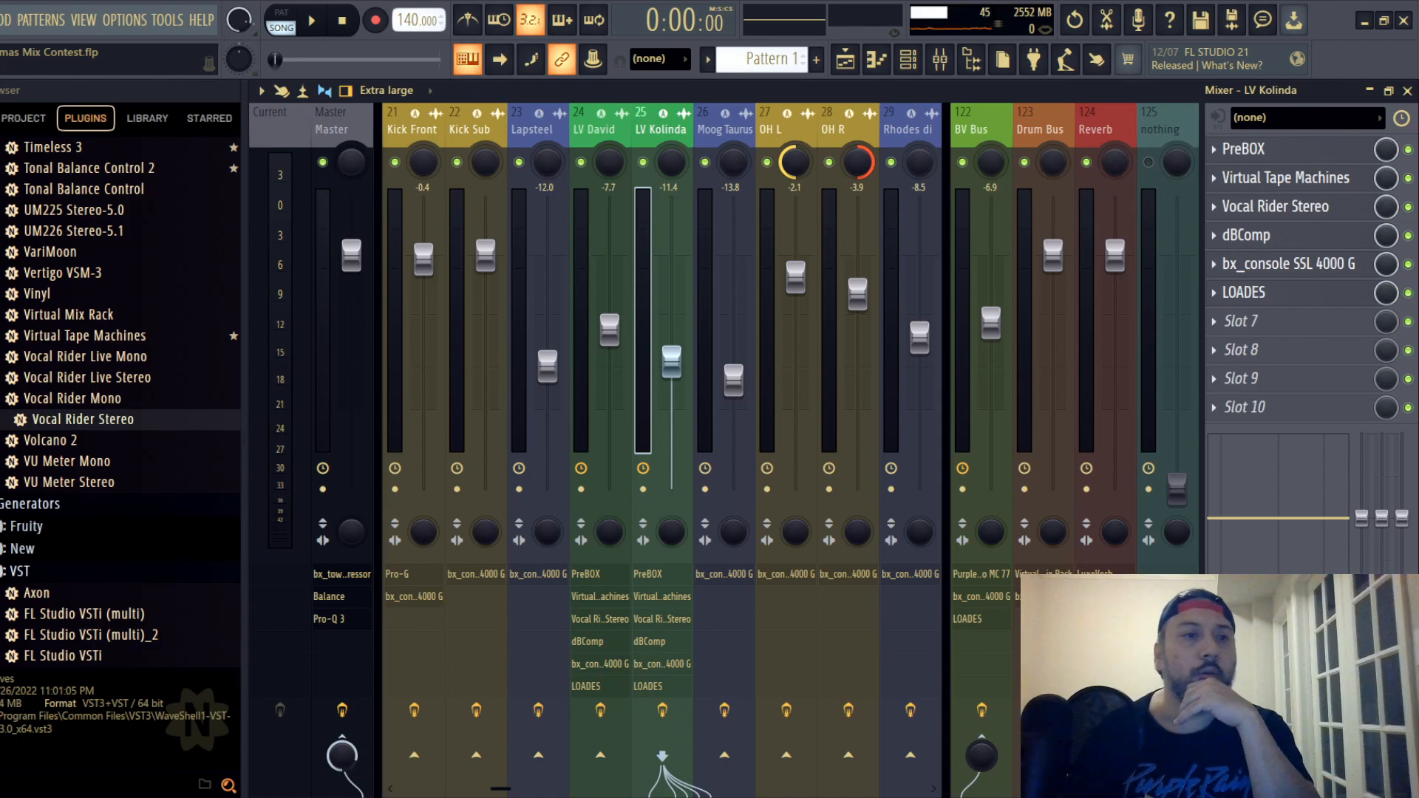
pyautogui.click(1, 20)
pyautogui.click(29, 103)
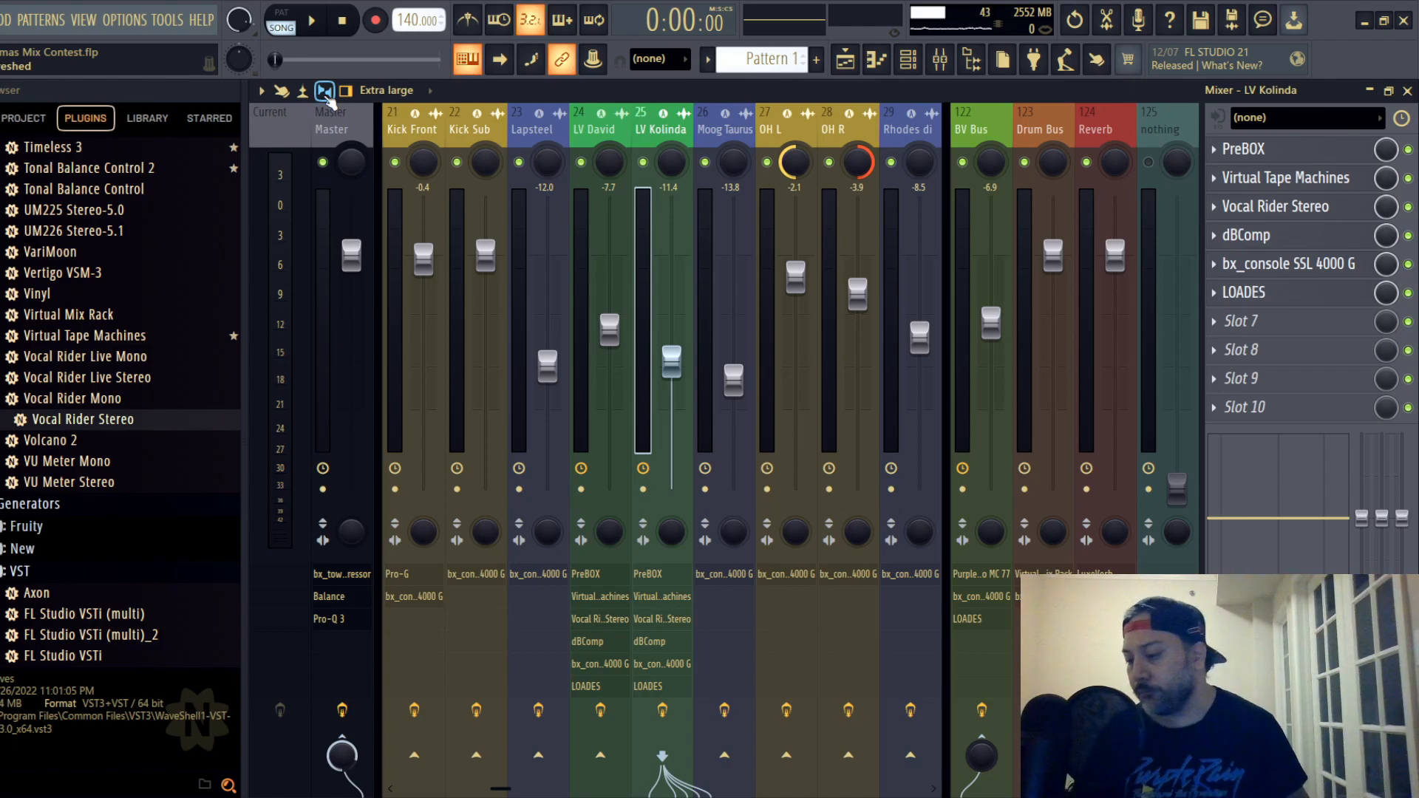
# - Select lead vocal track 24 in the mixer and play the arrangement from around bar 73
pyautogui.click(602, 131)
pyautogui.click(1406, 91)
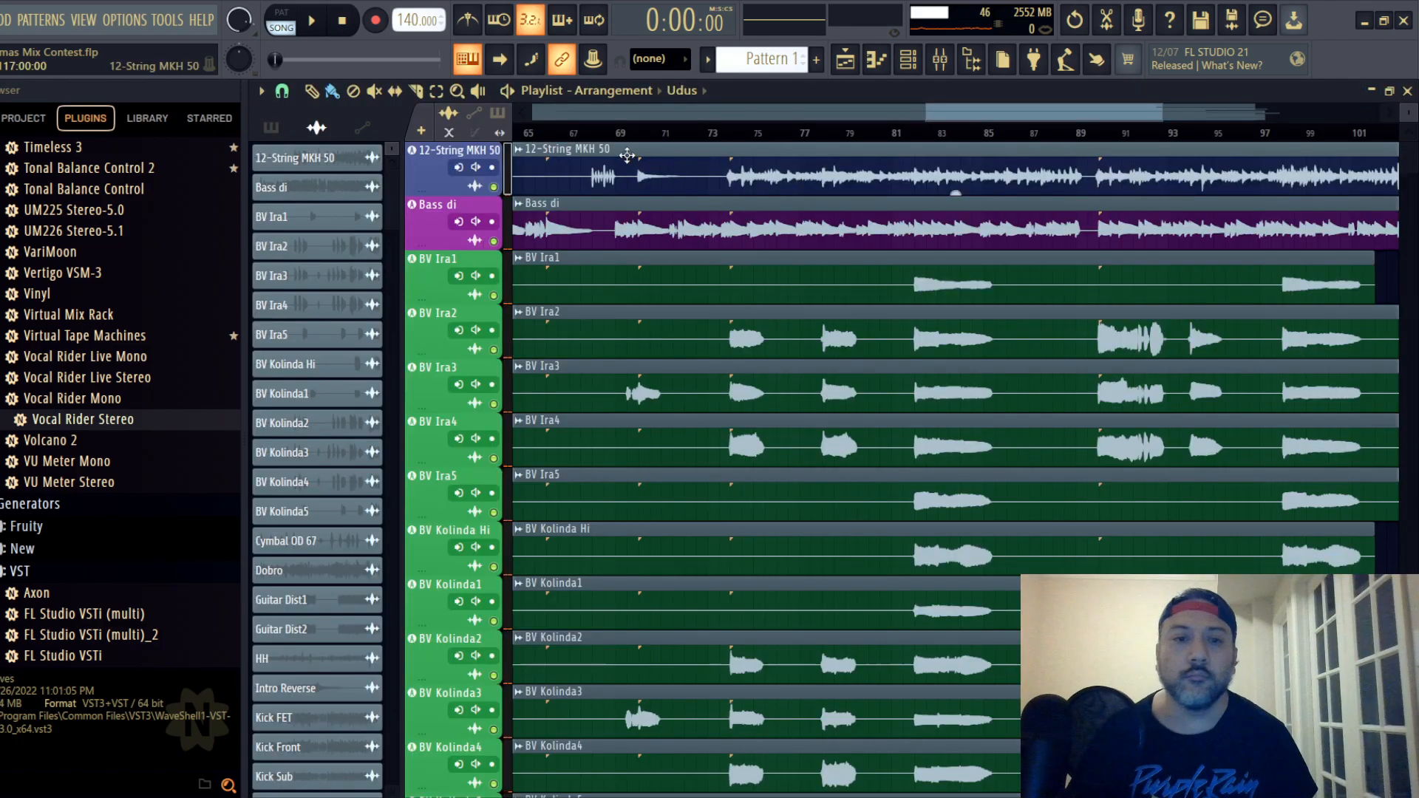
pyautogui.scroll(-5, 459, 210)
pyautogui.scroll(-11, 459, 210)
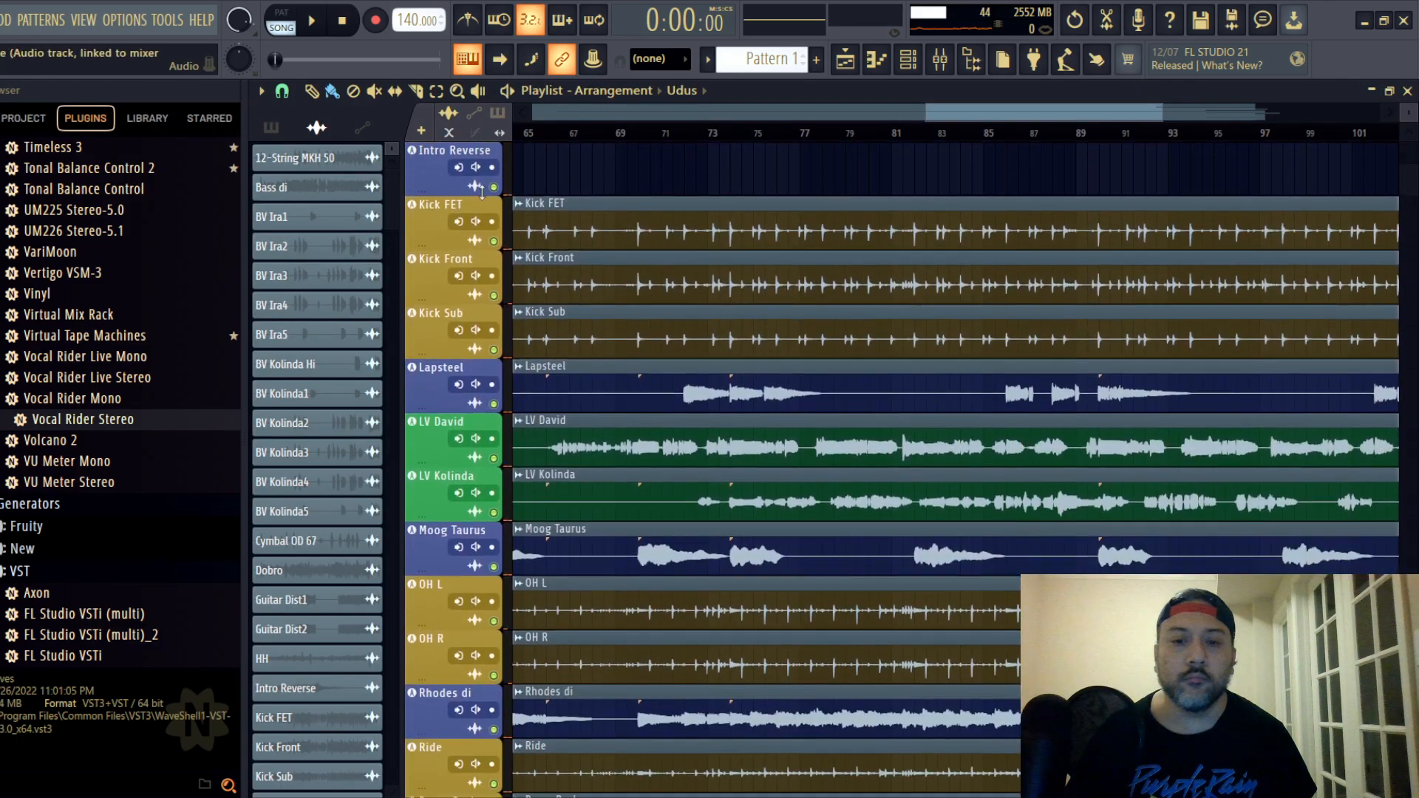
pyautogui.press('space')
pyautogui.click(734, 132)
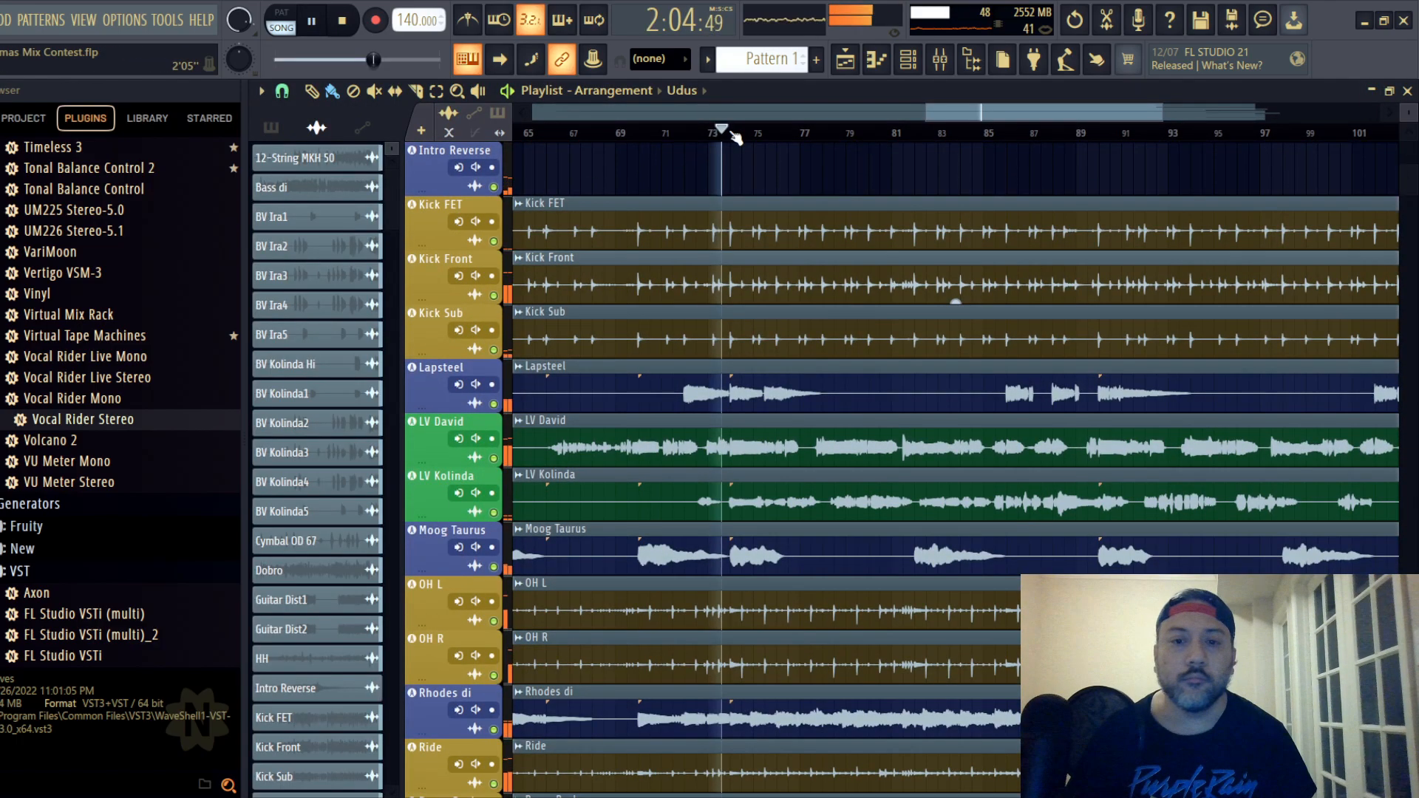
# - Raise lead vocal track 24's fader to -1.9 dB and check how Vocal Rider Stereo rides the vocal during playback
pyautogui.click(955, 59)
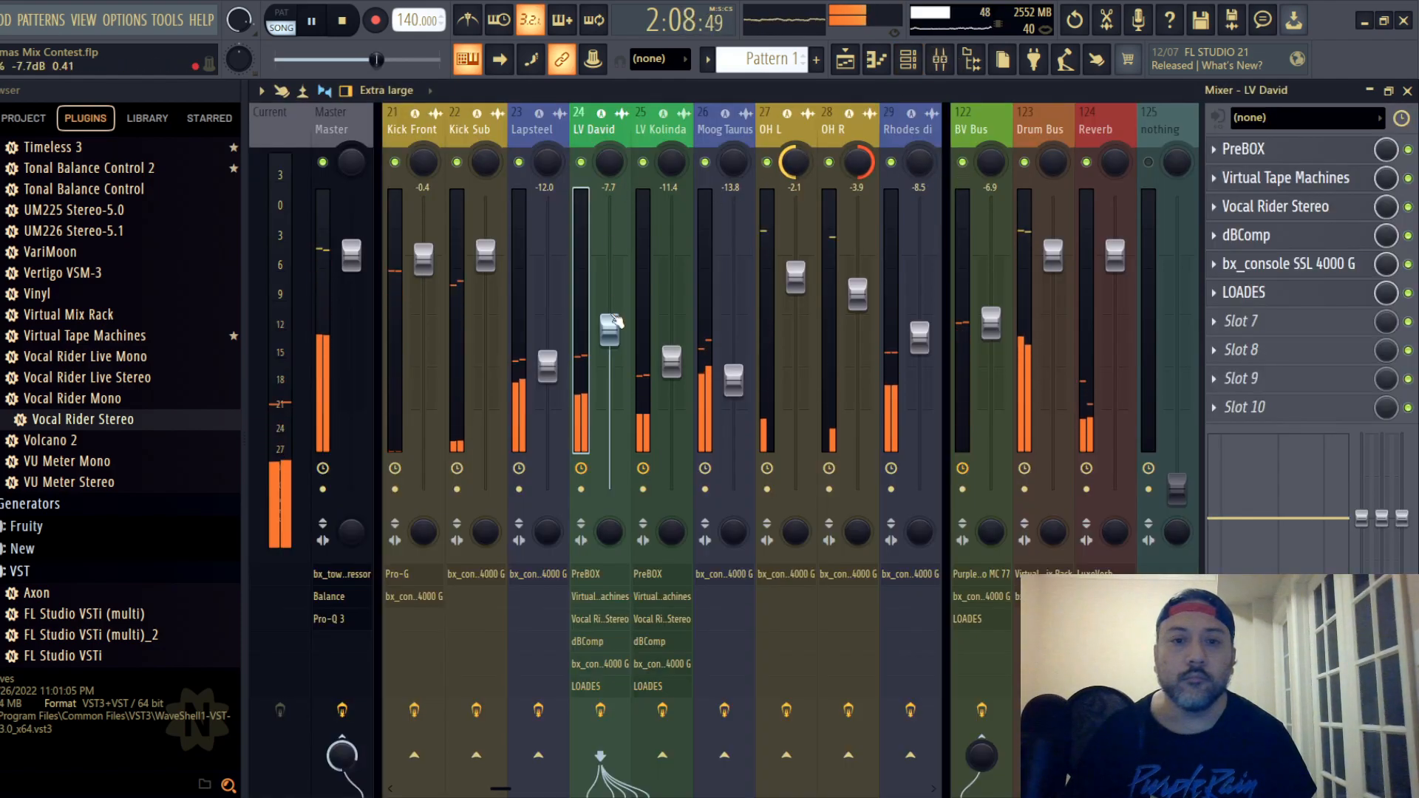
pyautogui.moveTo(609, 328); pyautogui.dragTo(608, 309)
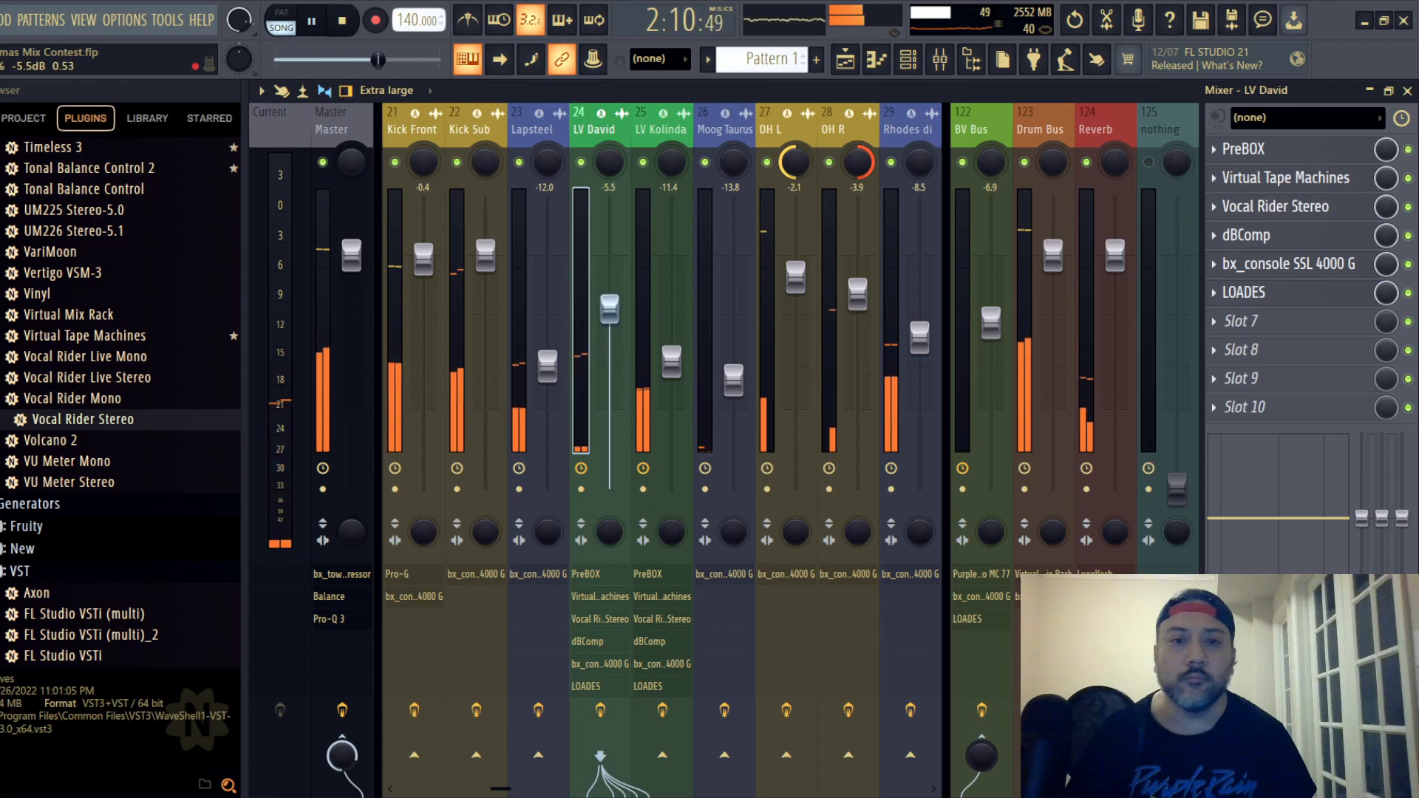
pyautogui.click(1274, 206)
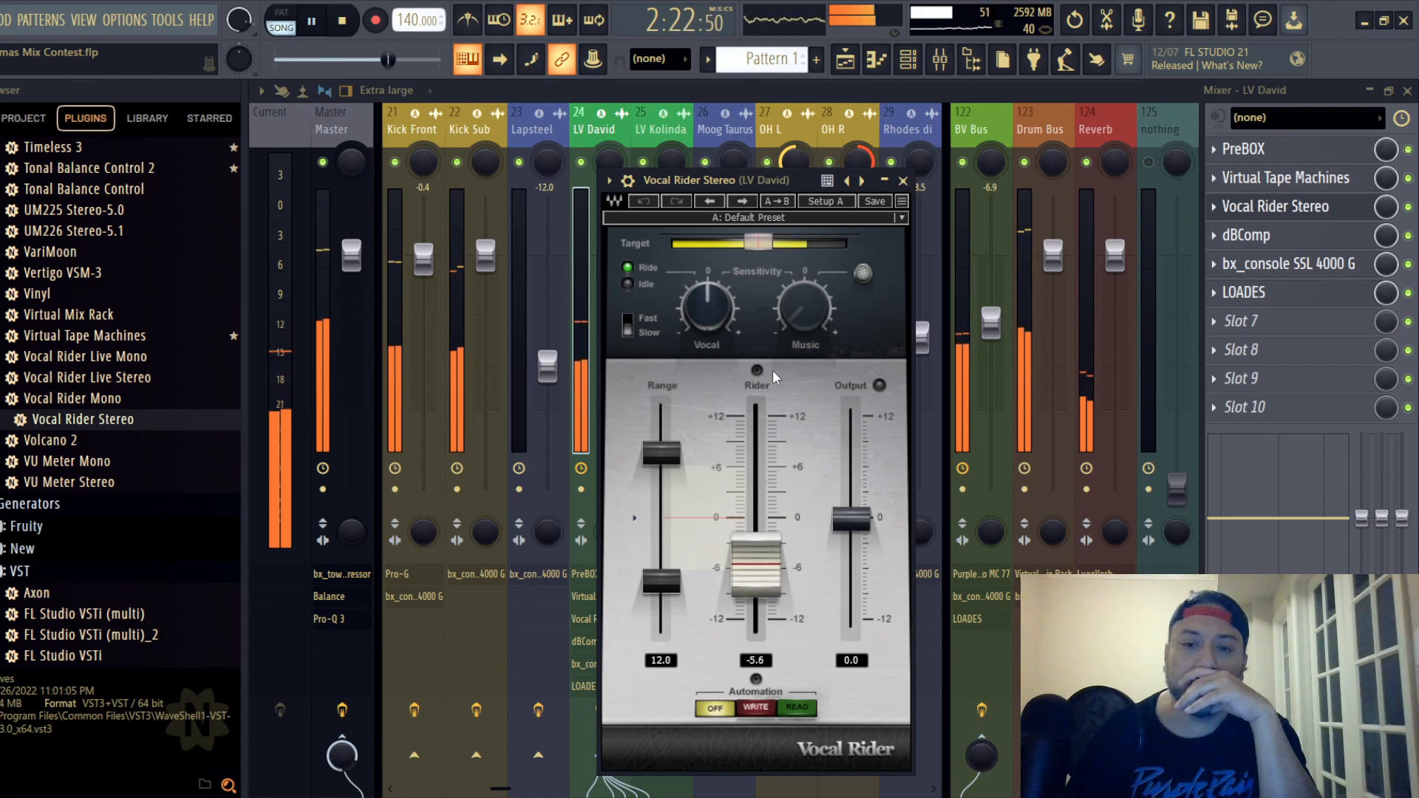
pyautogui.click(903, 180)
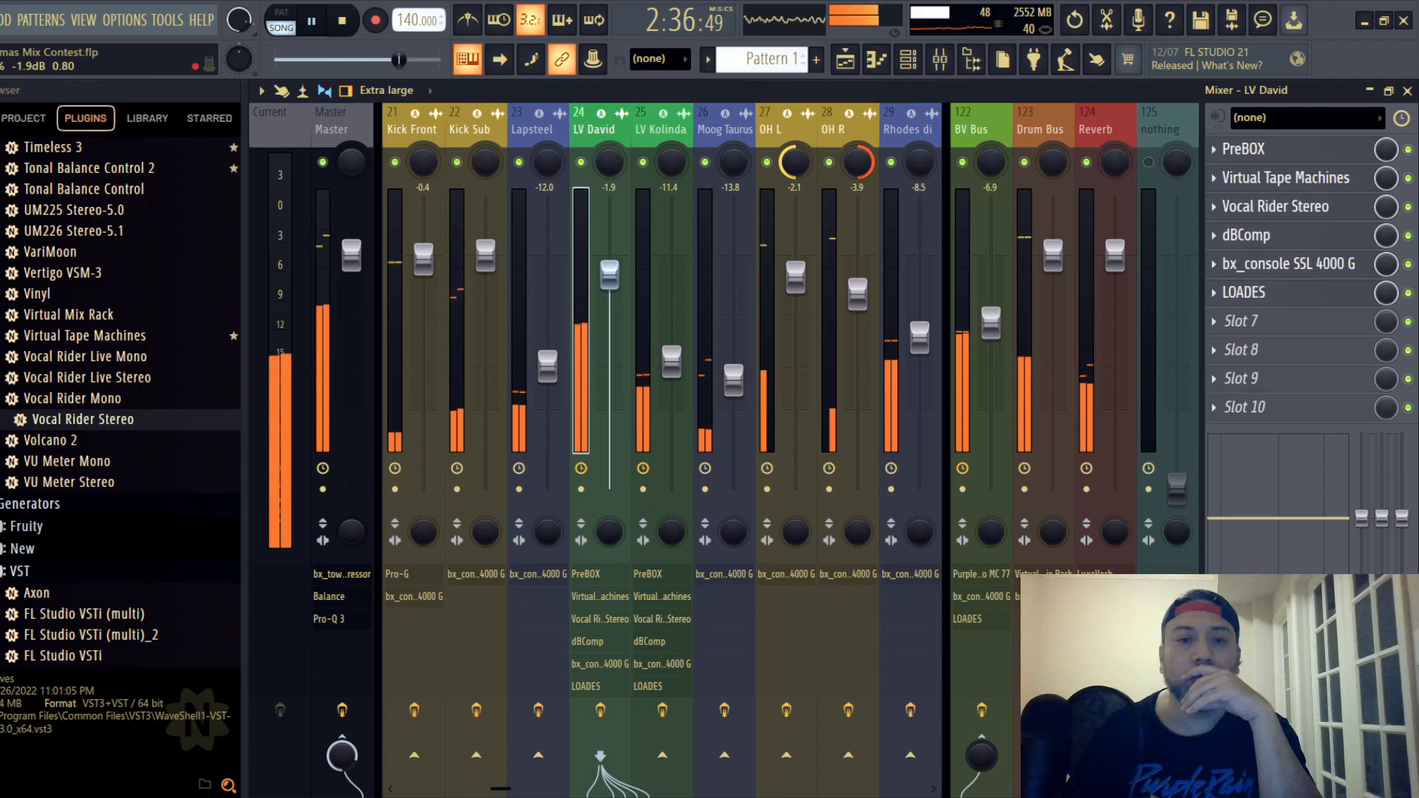
# - Adjust the dBComp threshold slightly on lead vocal track 24
pyautogui.click(1245, 235)
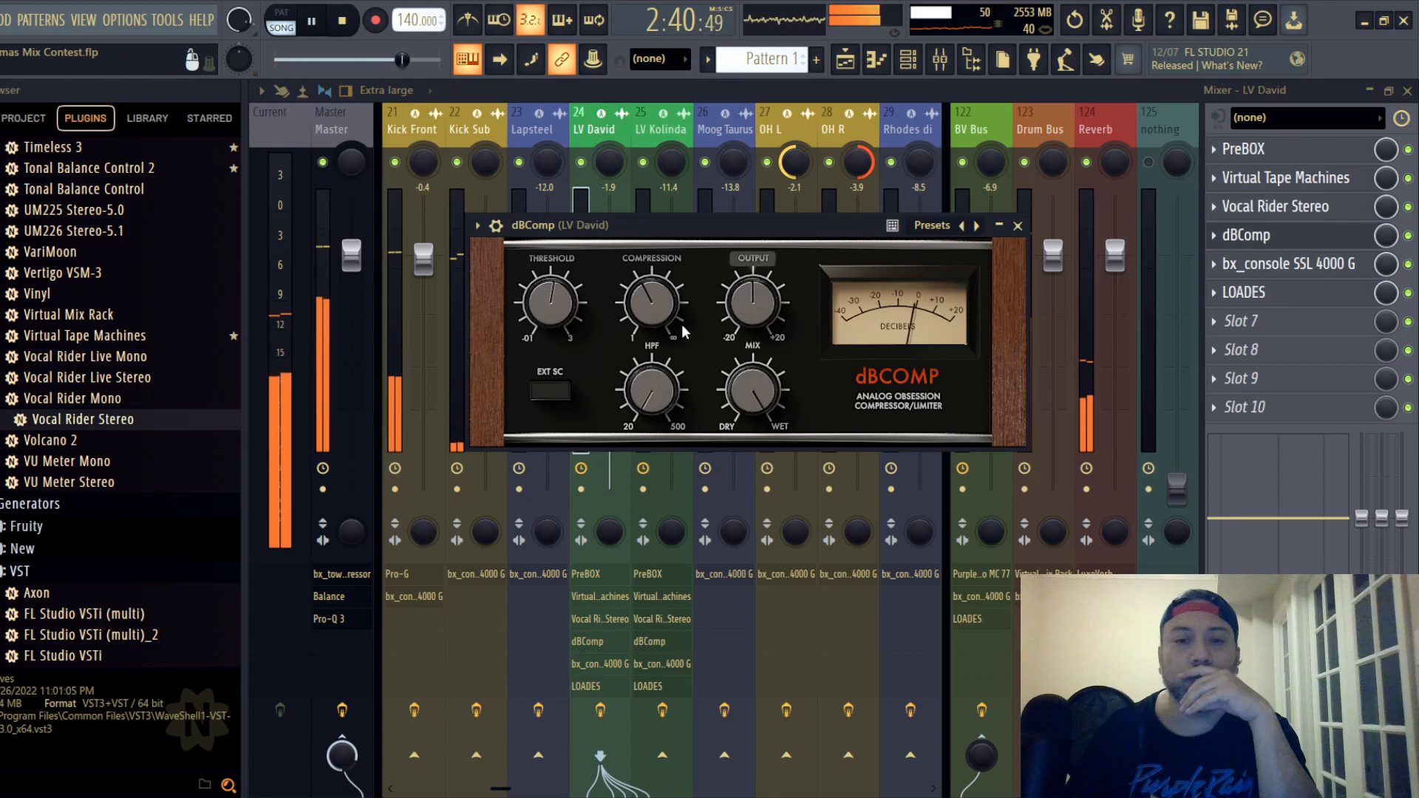
pyautogui.moveTo(545, 306); pyautogui.dragTo(549, 315)
pyautogui.click(1017, 225)
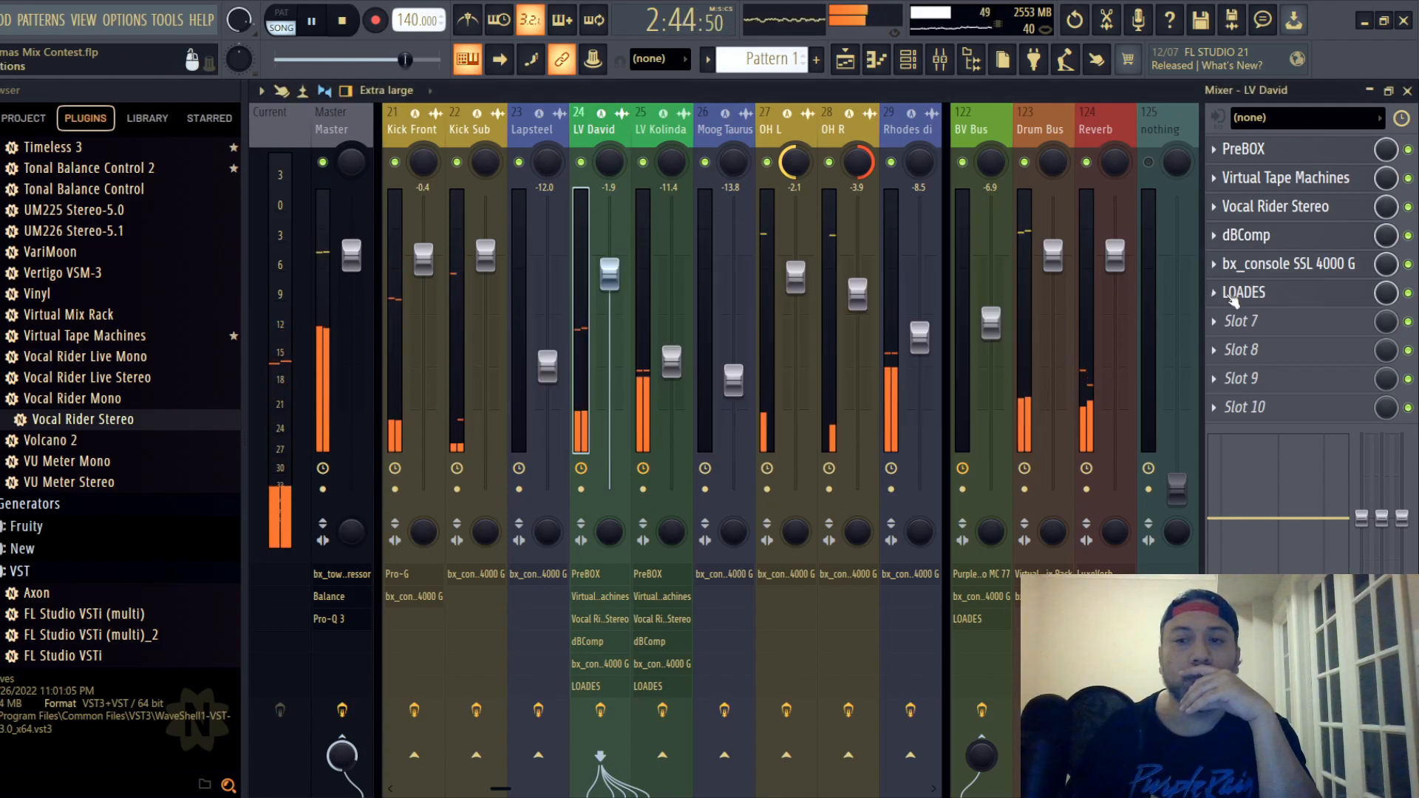
# - Check track 24's levels in bx_console SSL 4000 G and raise the track's fader to 0.6 dB
pyautogui.click(1286, 264)
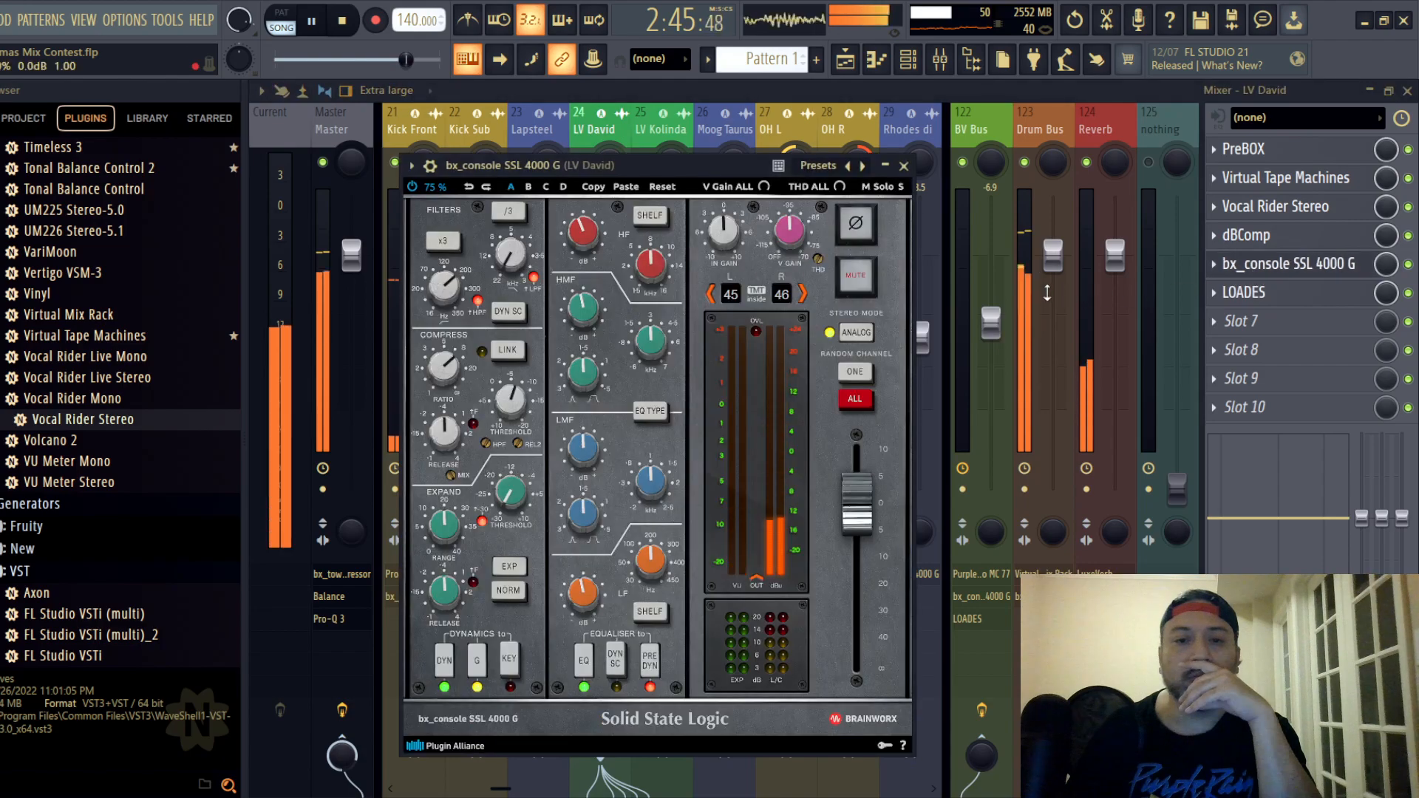
pyautogui.click(902, 166)
pyautogui.moveTo(609, 274); pyautogui.dragTo(613, 257)
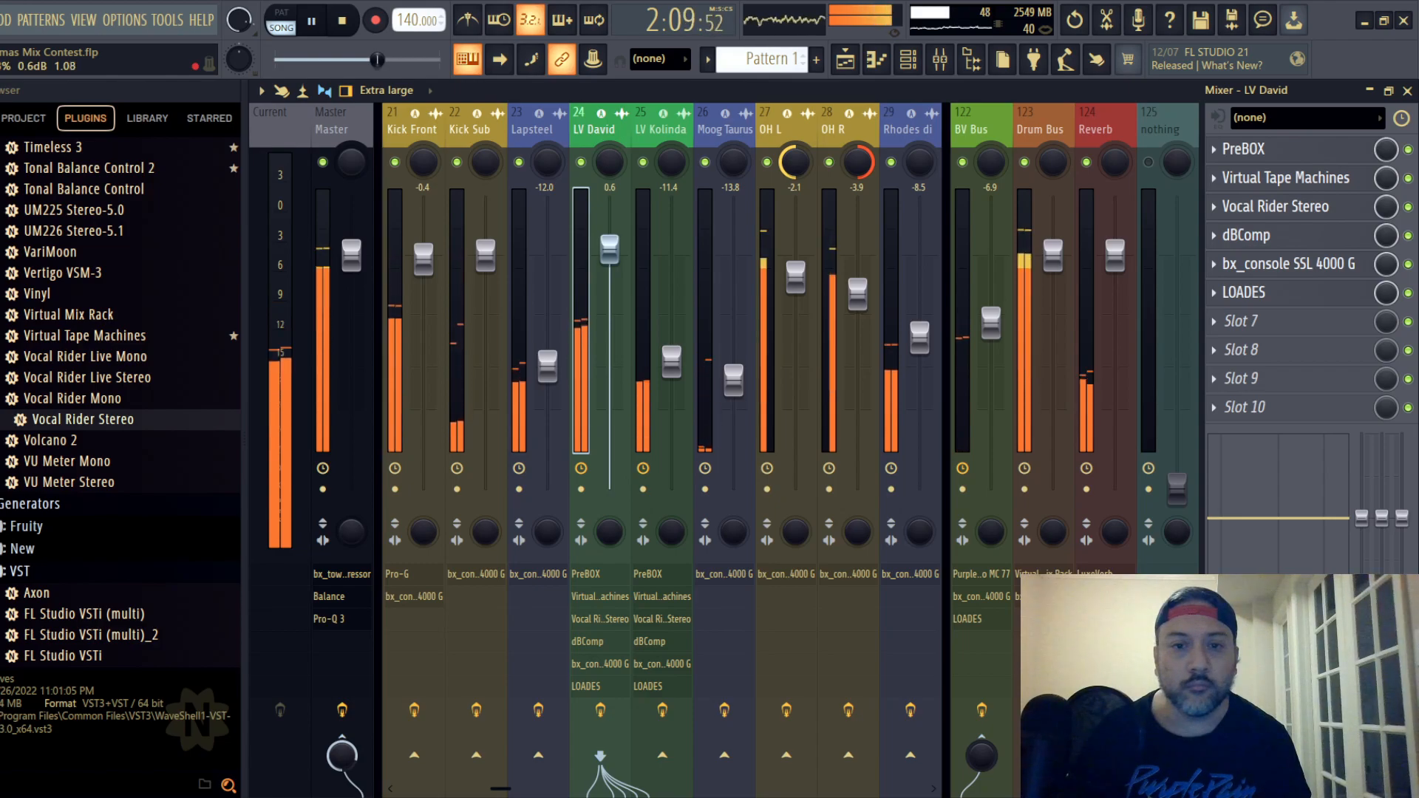
# - Raise lead vocal track 25's fader to -8.1 dB and save the project
pyautogui.moveTo(685, 369); pyautogui.dragTo(685, 360)
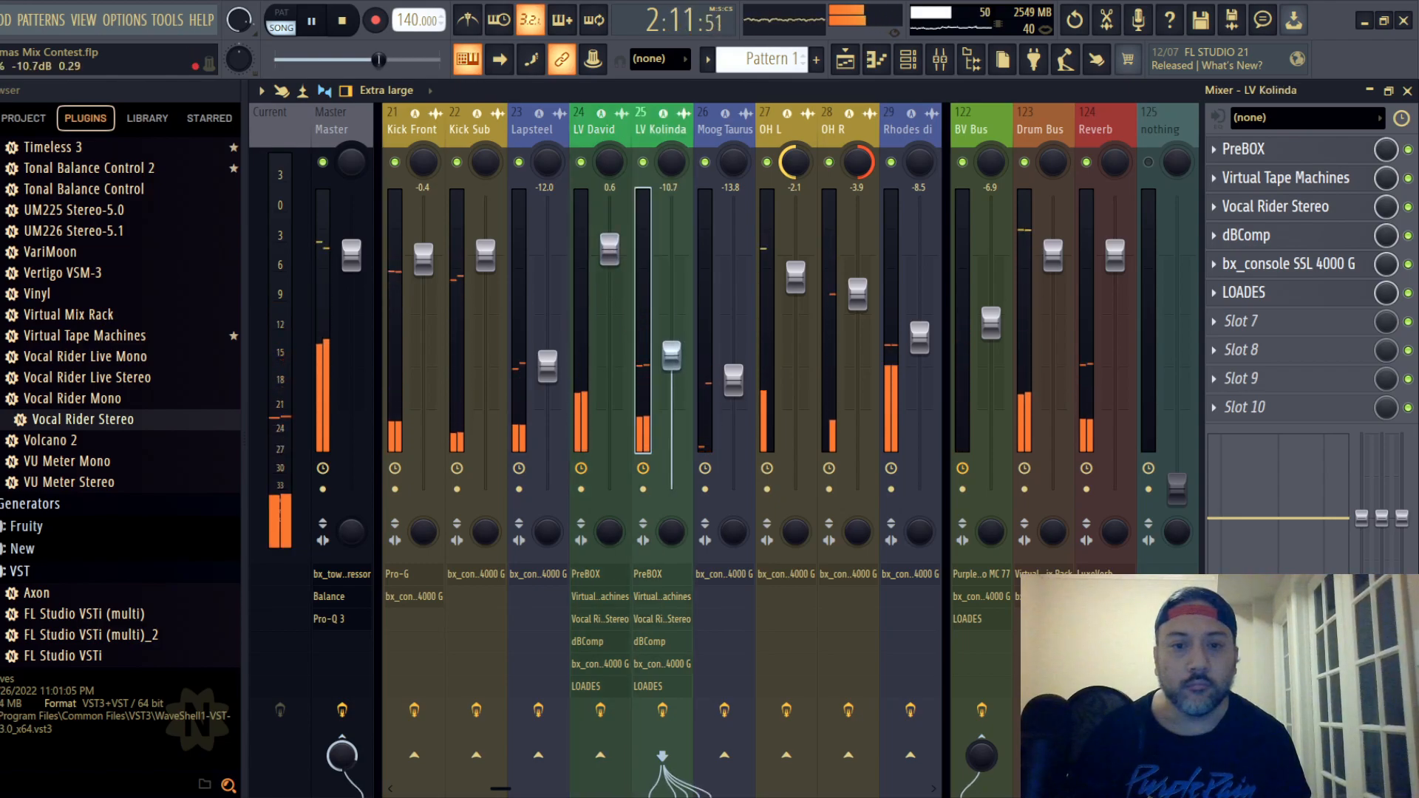
pyautogui.moveTo(672, 353); pyautogui.dragTo(672, 338)
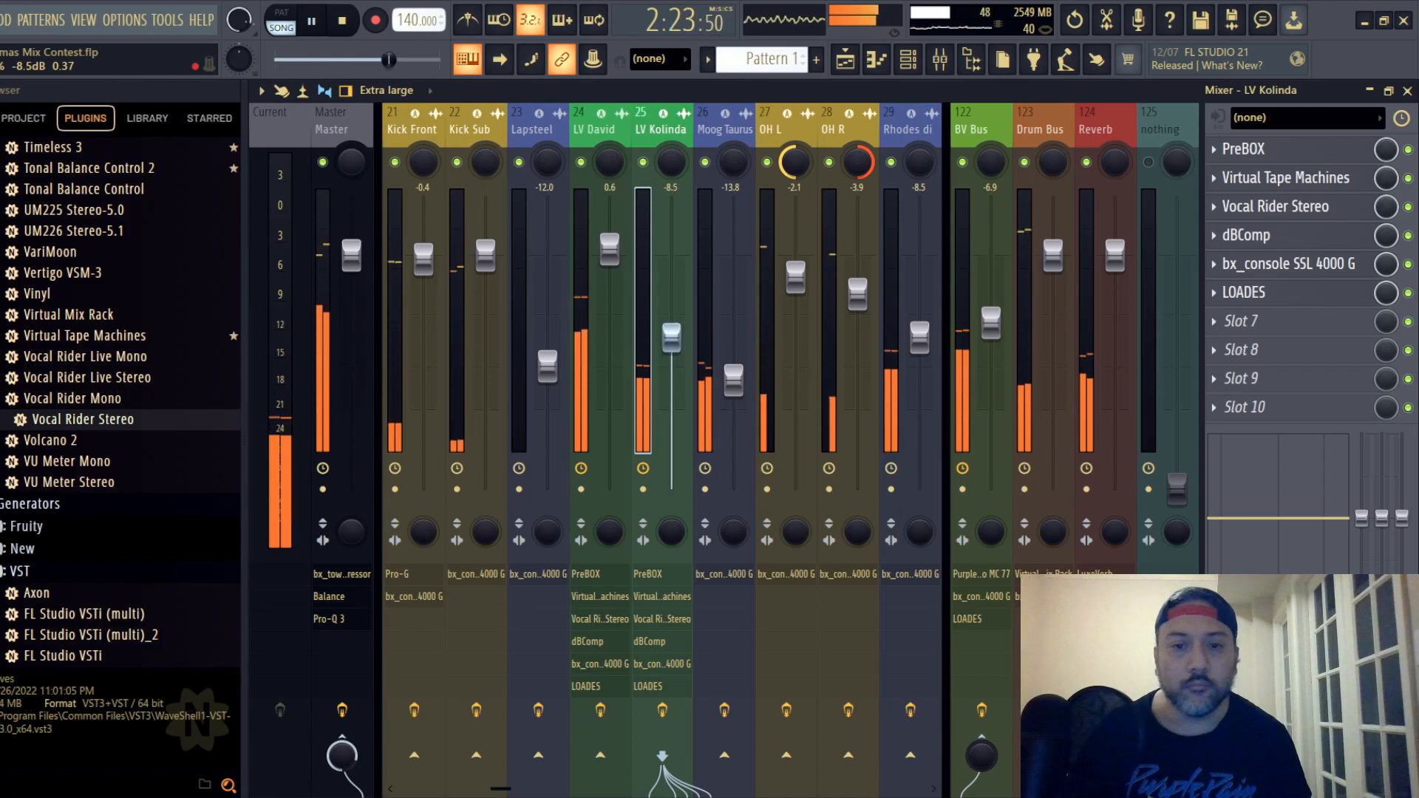
pyautogui.moveTo(671, 338); pyautogui.dragTo(672, 338)
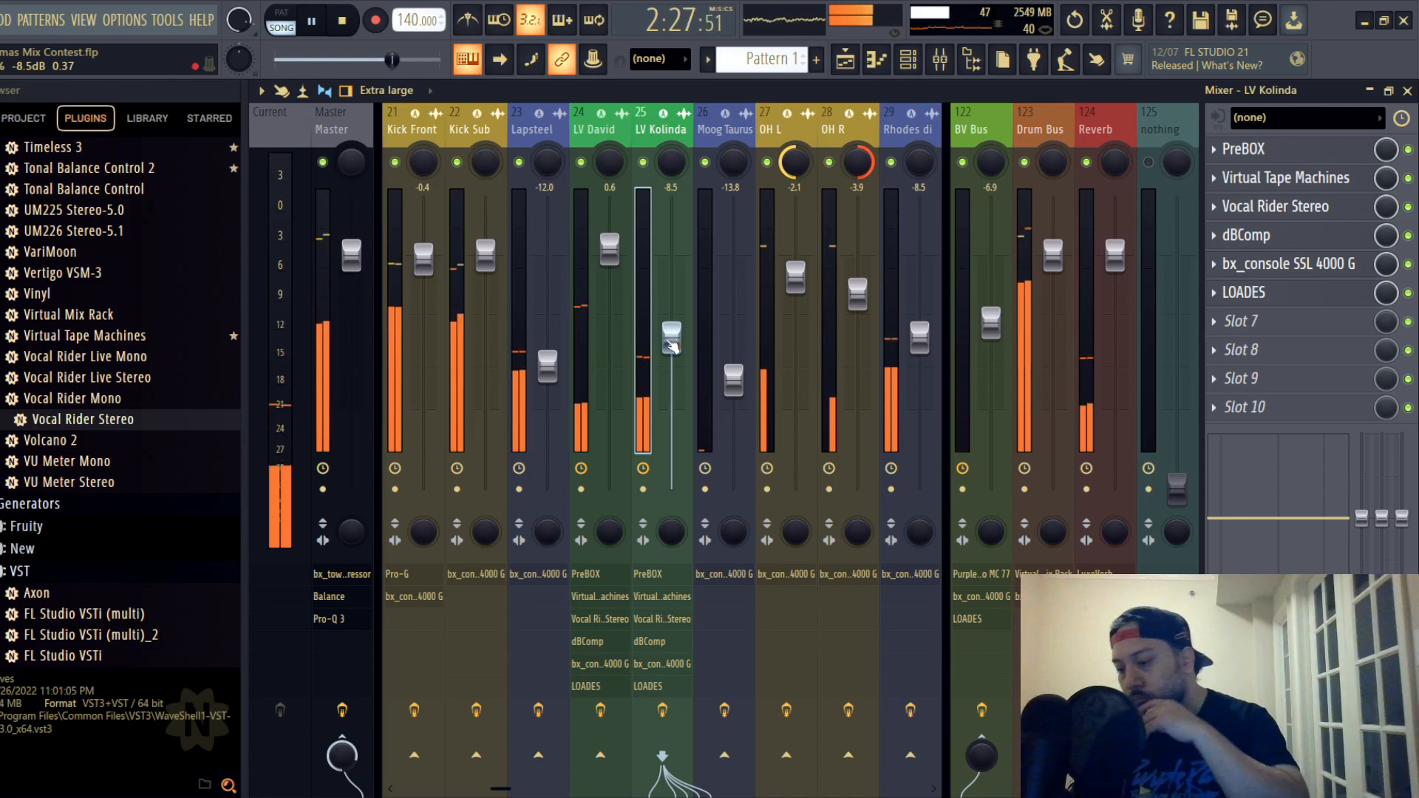
pyautogui.moveTo(671, 338); pyautogui.dragTo(671, 333)
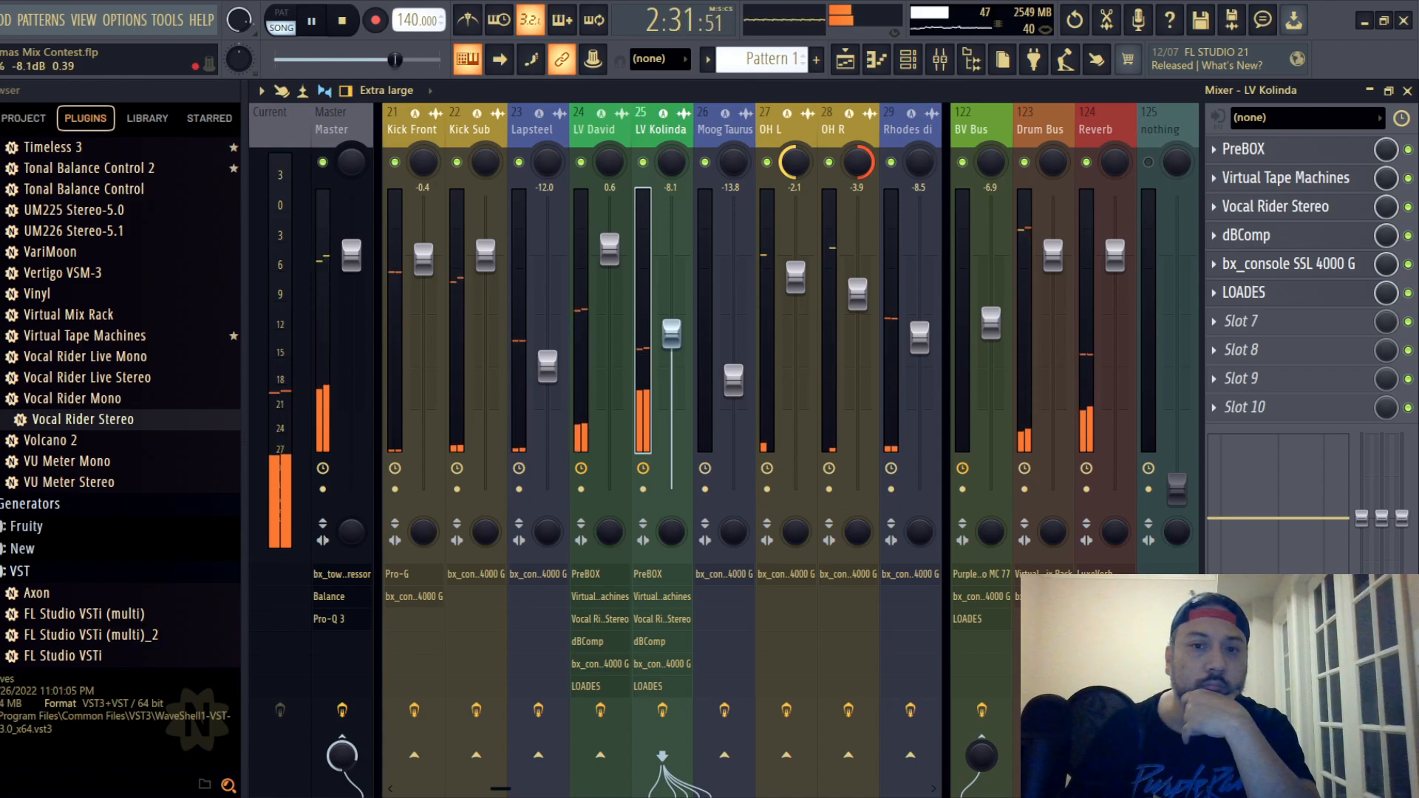
pyautogui.click(1, 20)
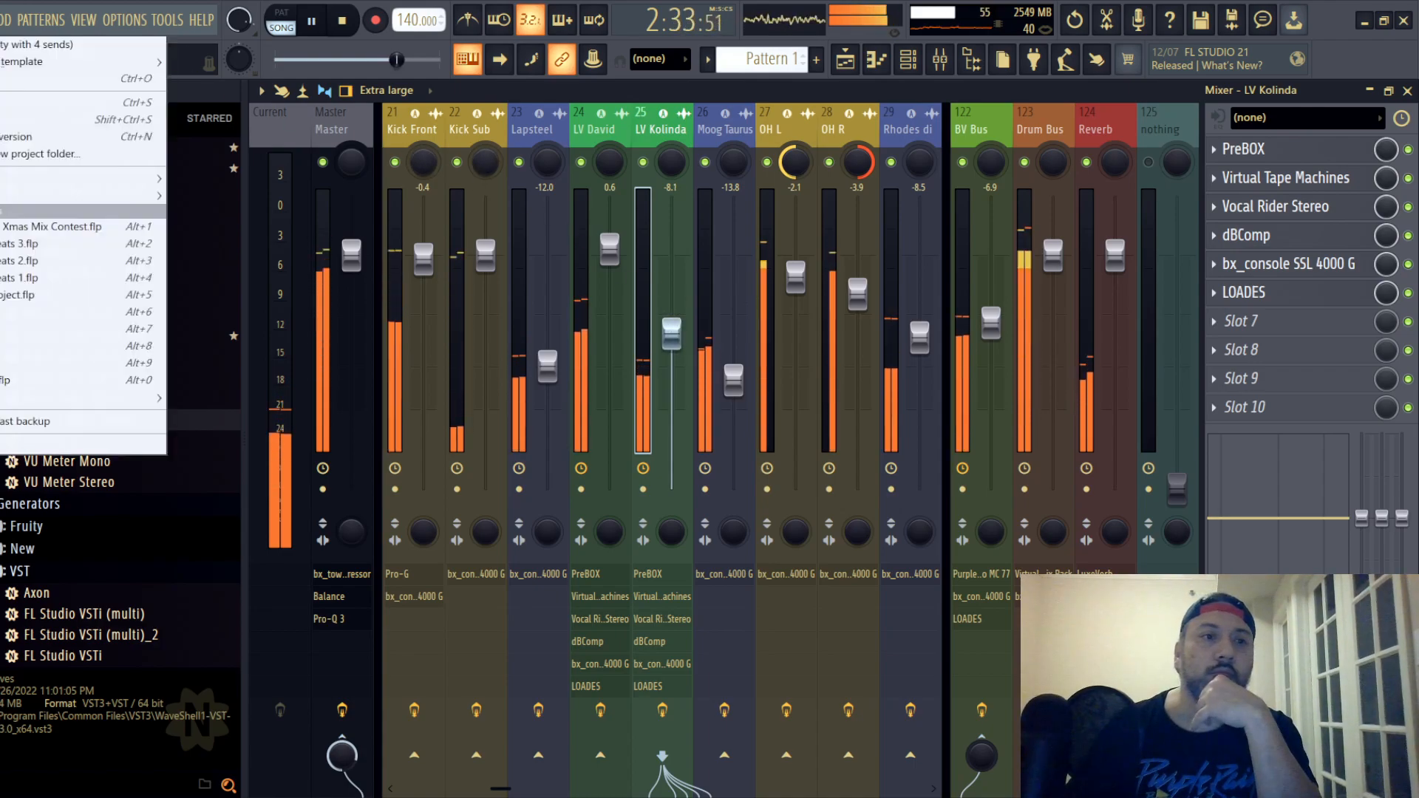
pyautogui.click(159, 105)
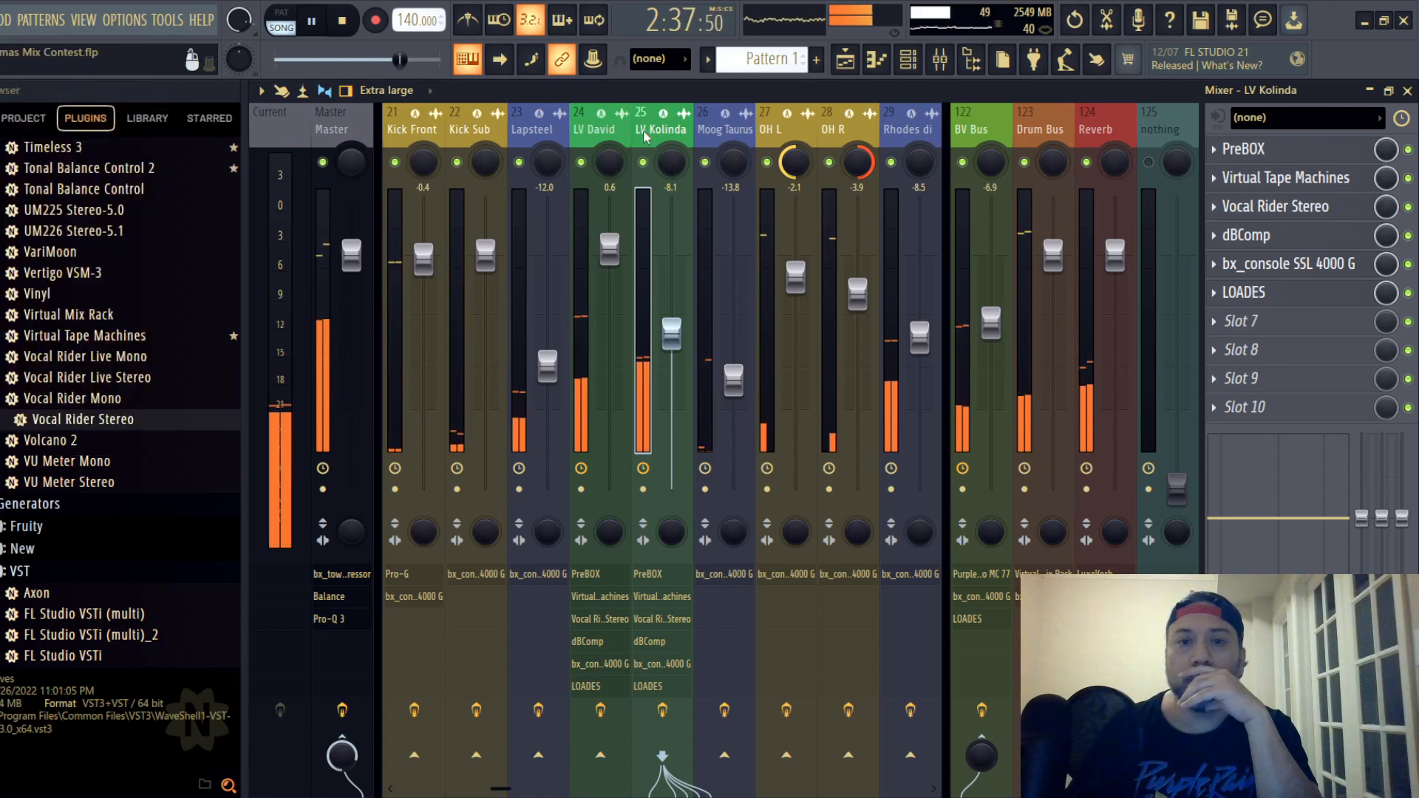
# - Adjust the dBComp threshold slightly on lead vocal track 25 and raise the track's fader to -7.5 dB
pyautogui.click(1280, 235)
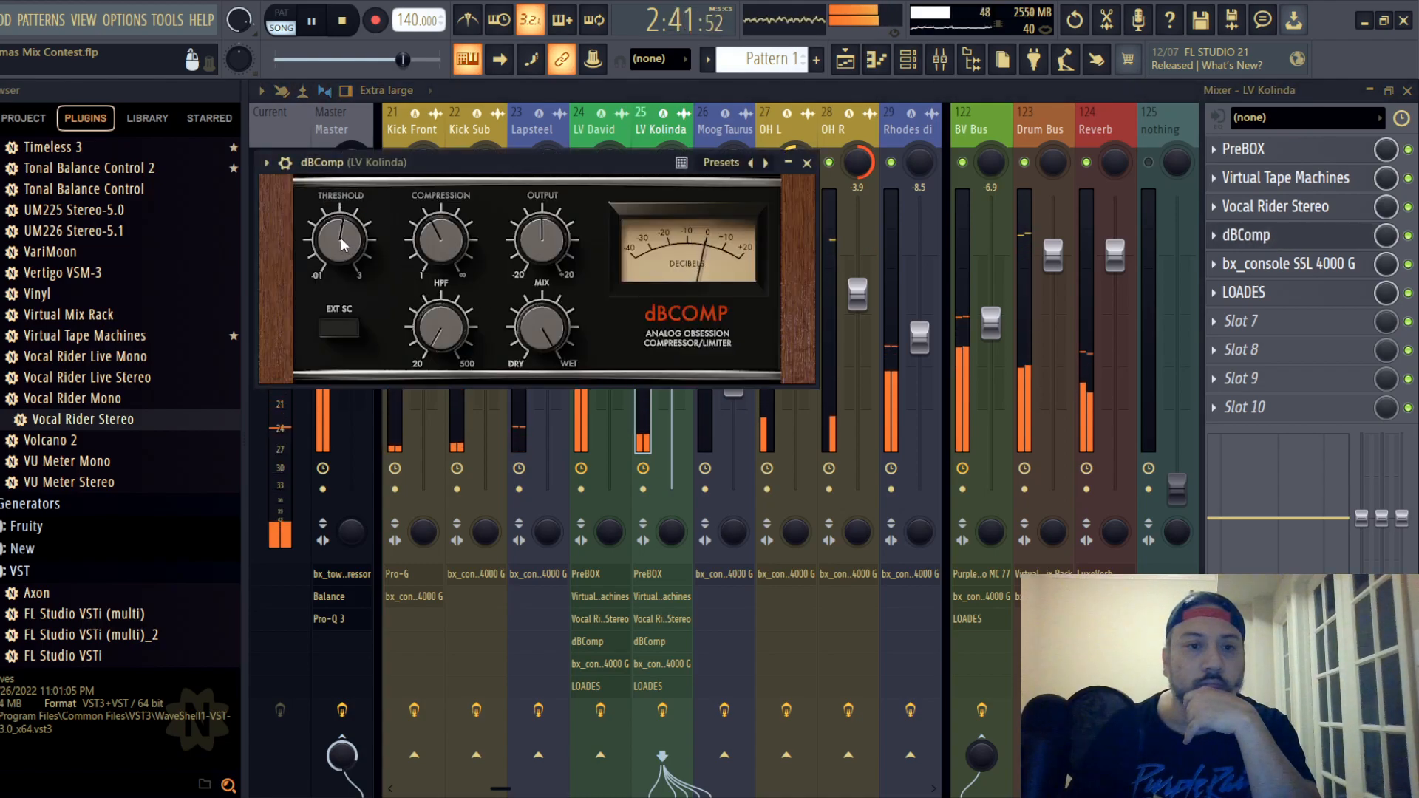
pyautogui.scroll(-1, 341, 246)
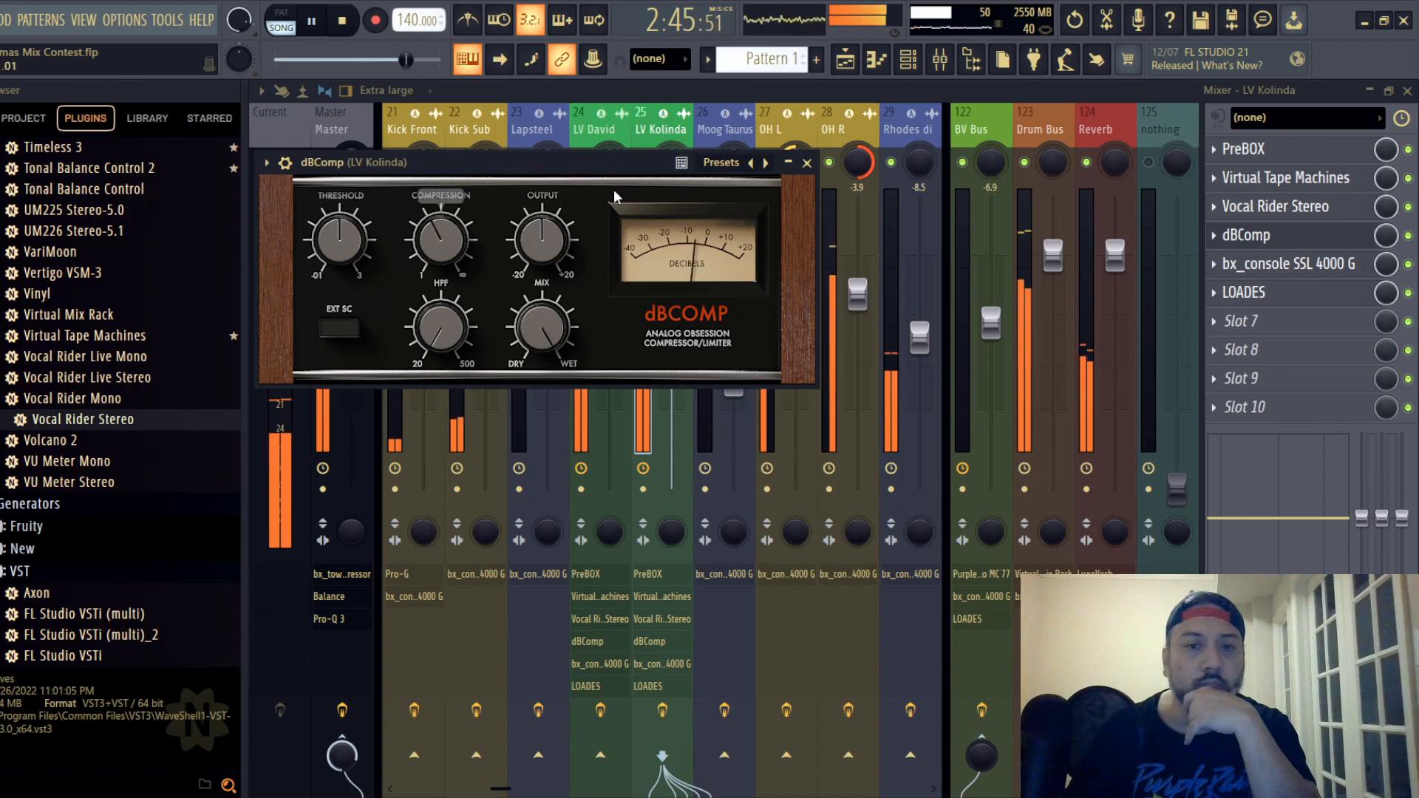
pyautogui.click(806, 162)
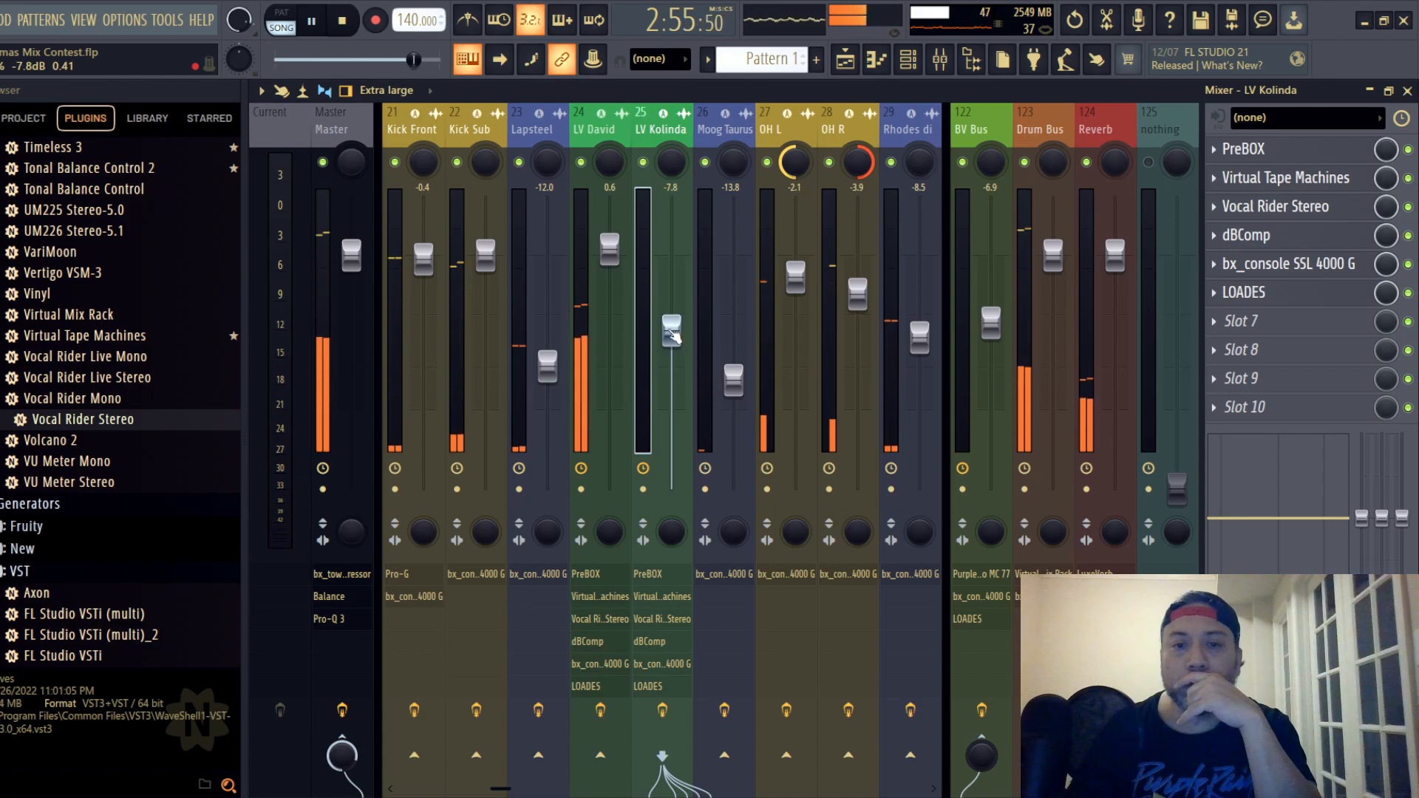
pyautogui.moveTo(671, 331); pyautogui.dragTo(671, 328)
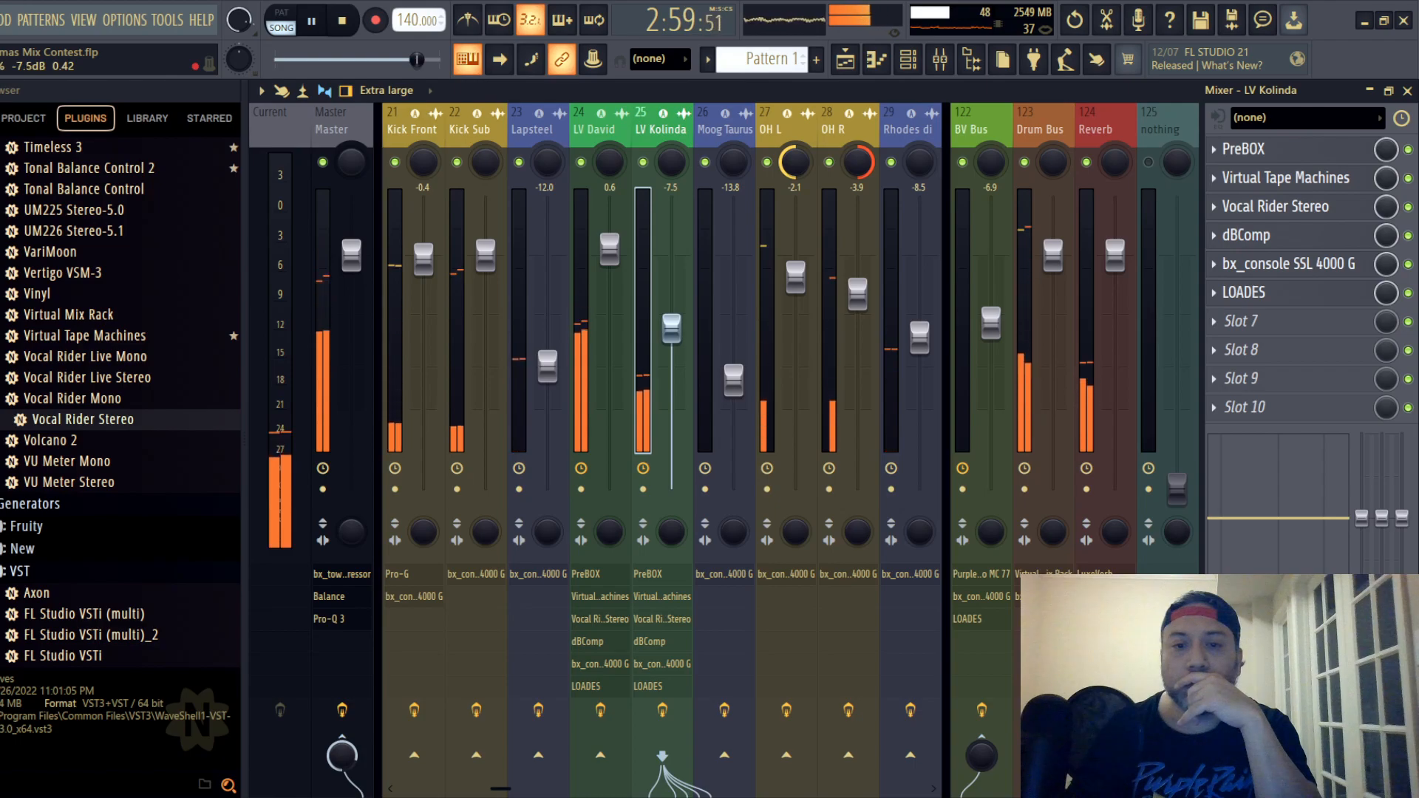
# - Balance the BV Bus against the lead vocals during playback, setting its fader to -6.5 dB
pyautogui.click(600, 128)
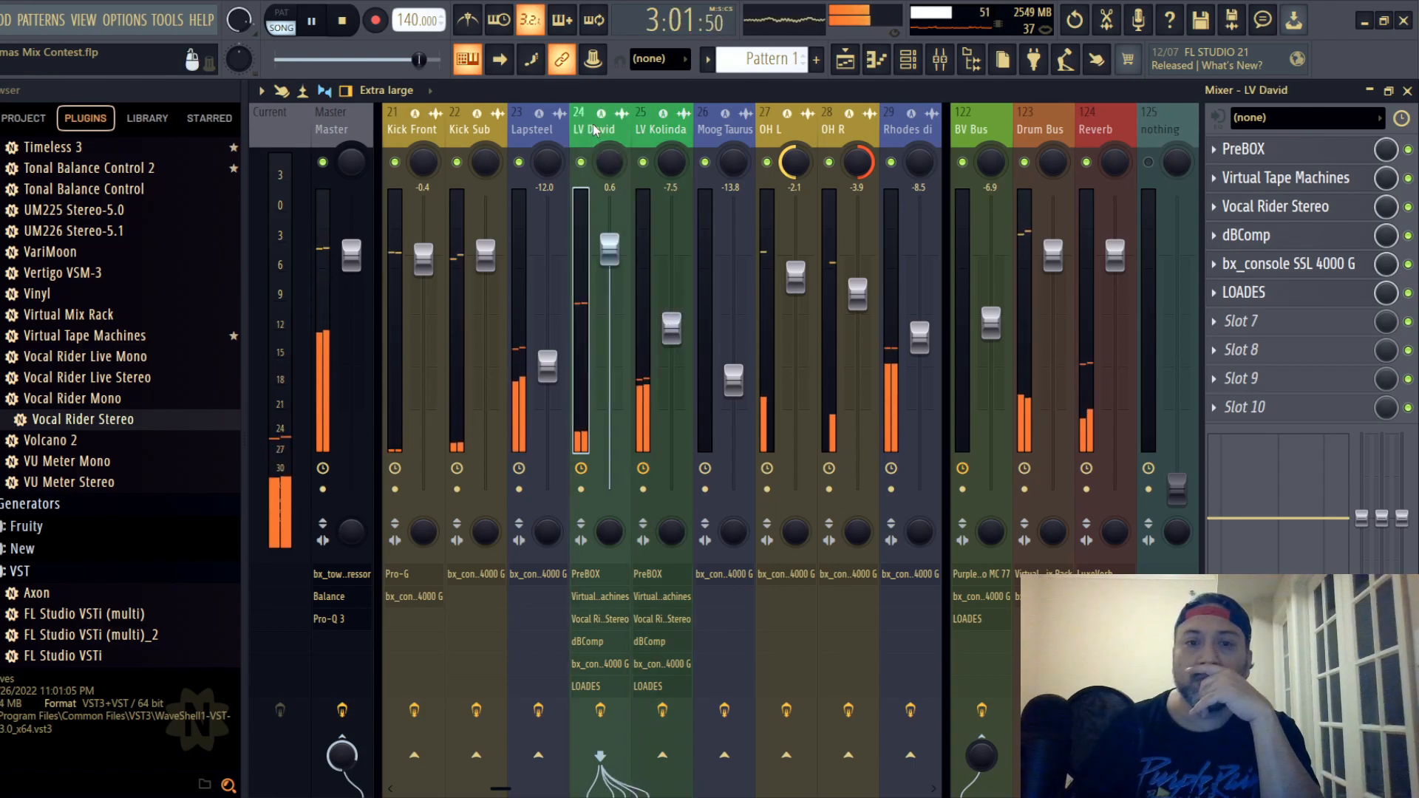
pyautogui.click(337, 122)
pyautogui.scroll(-8, 336, 122)
pyautogui.scroll(8, 334, 122)
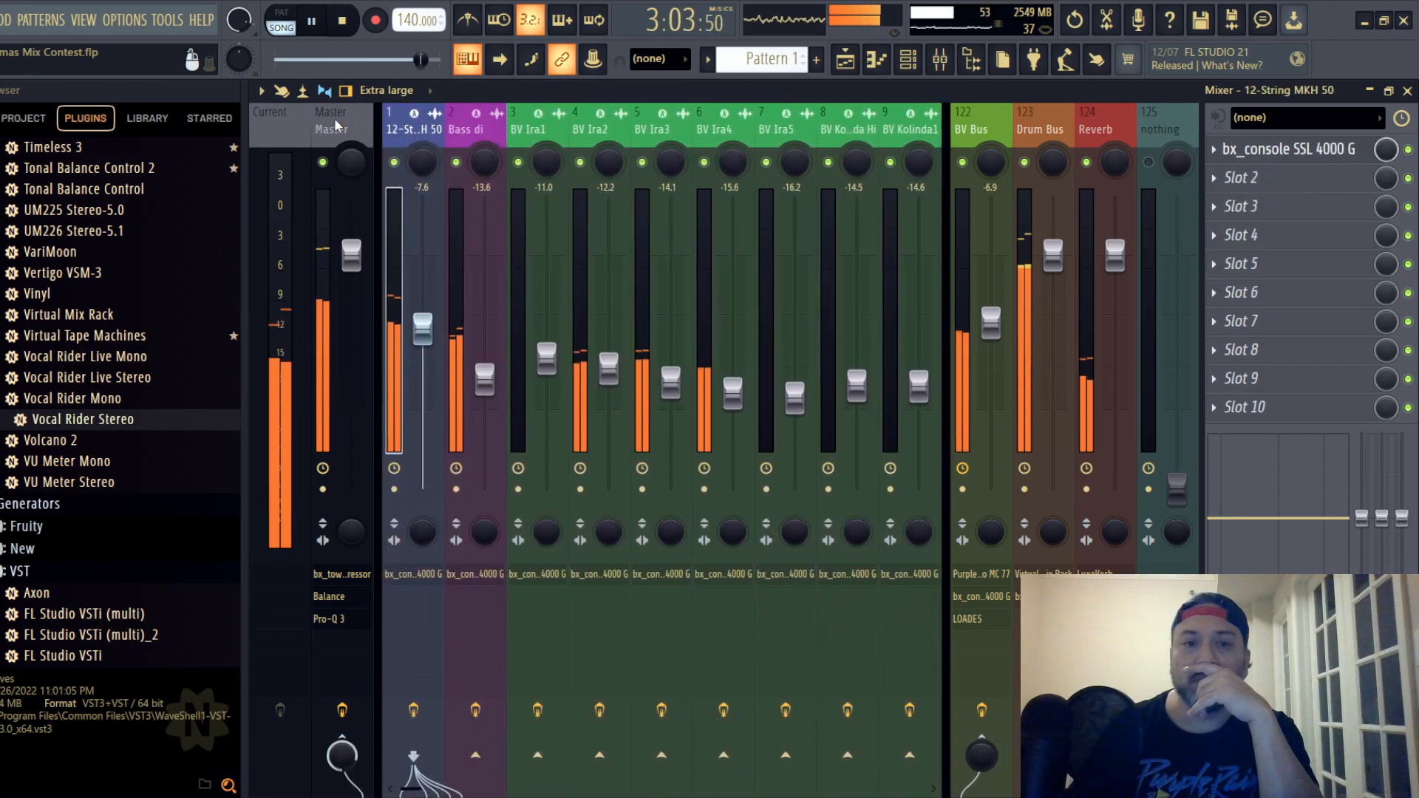
pyautogui.click(970, 133)
pyautogui.moveTo(991, 324); pyautogui.dragTo(991, 326)
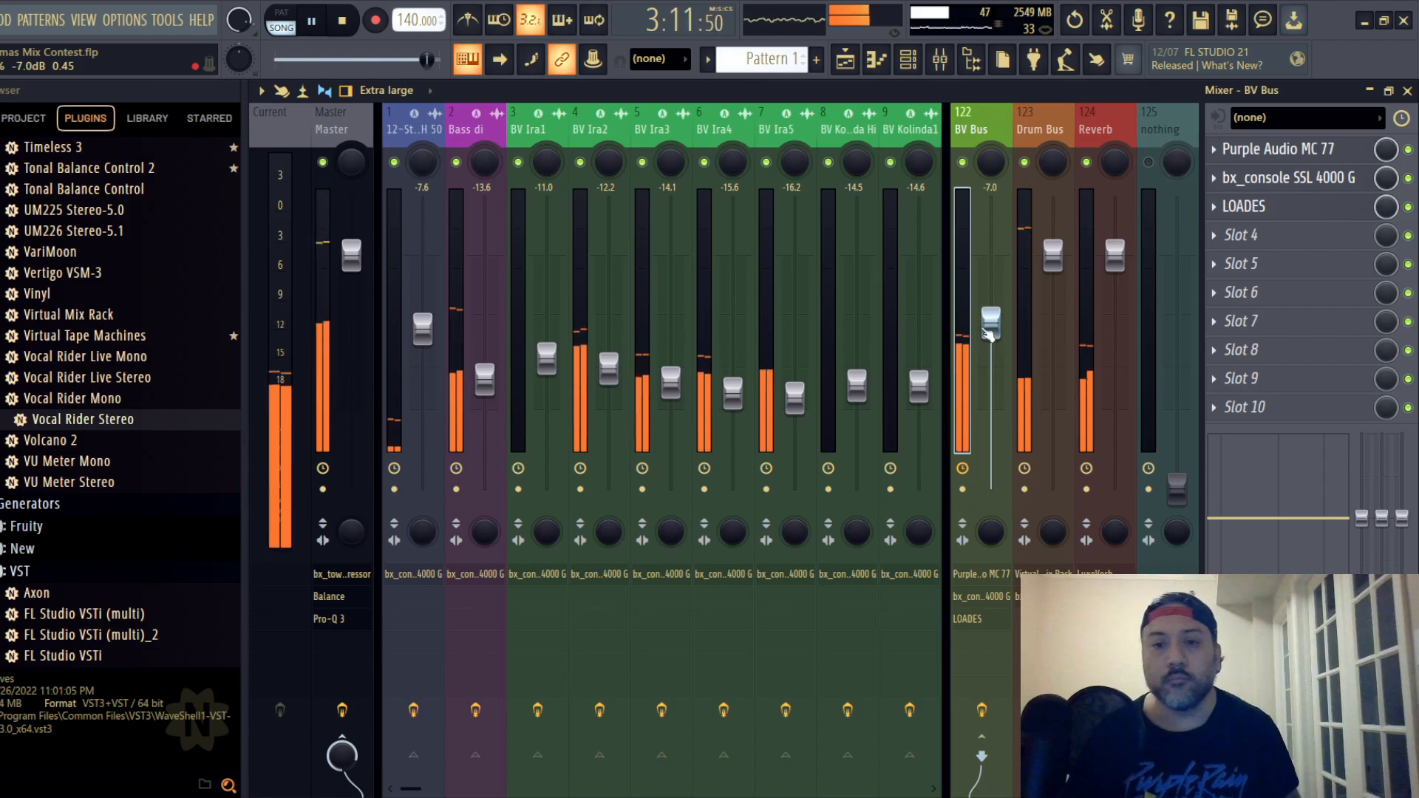
pyautogui.moveTo(988, 333); pyautogui.dragTo(991, 317)
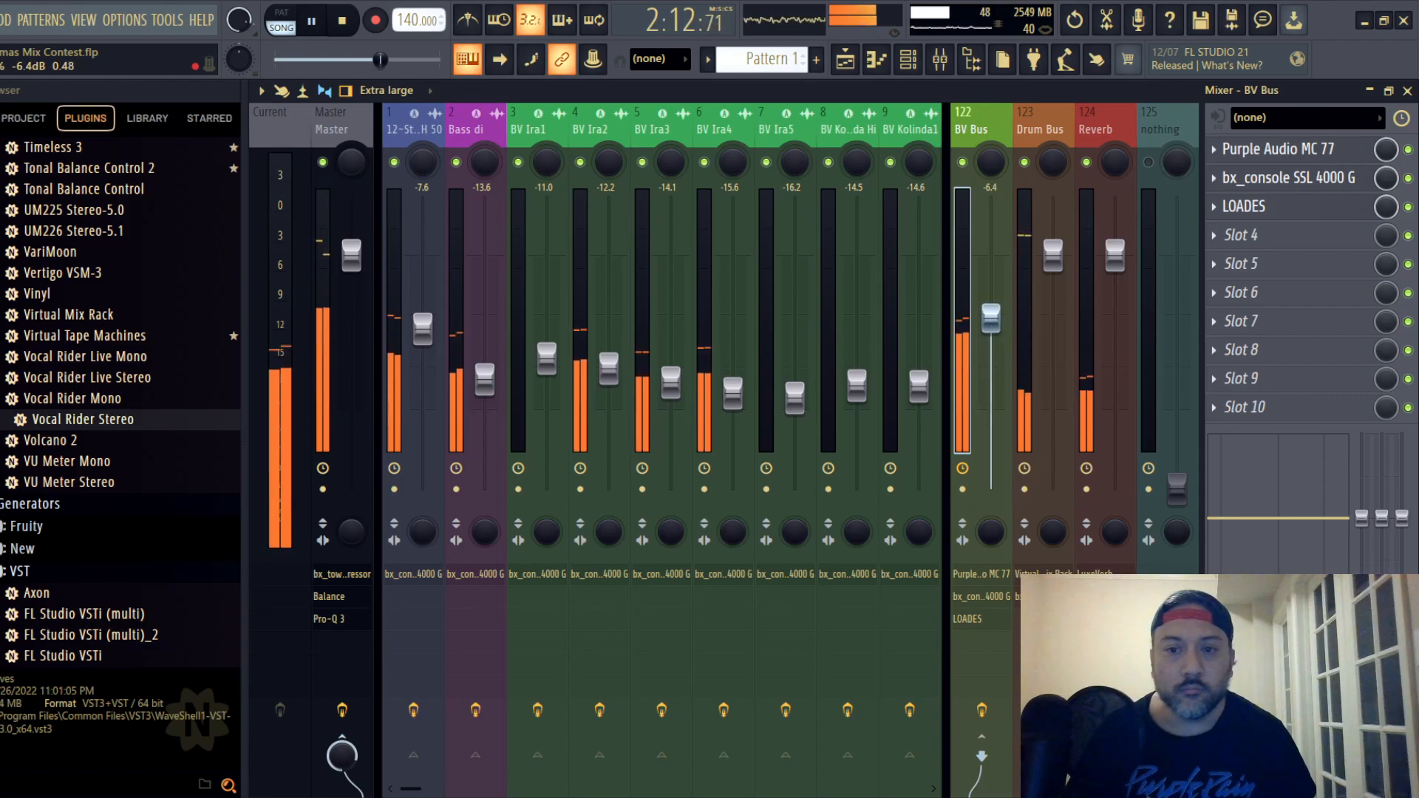
pyautogui.moveTo(990, 318); pyautogui.dragTo(991, 320)
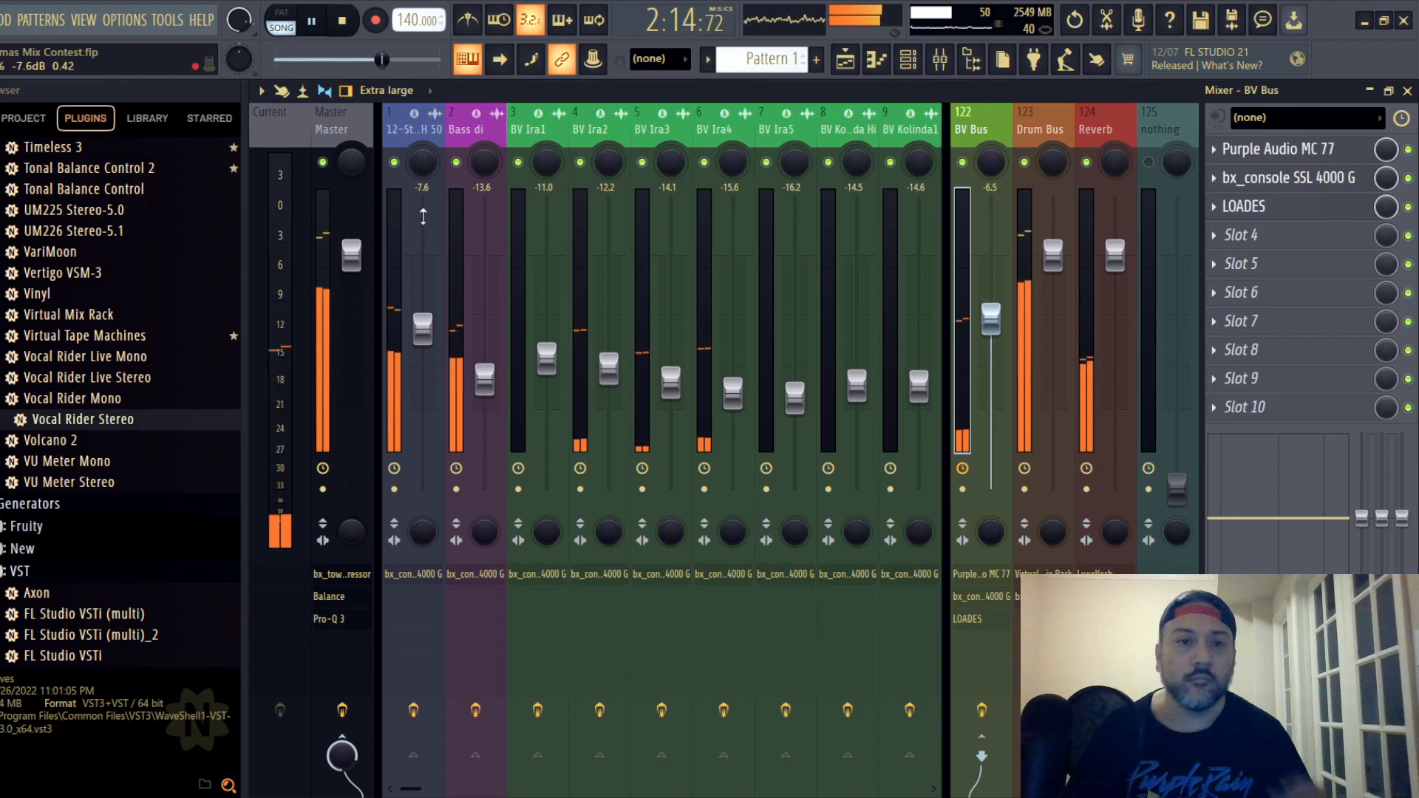
# - Lower the threshold slightly in the Master track's bx_townhouse Buss Compressor
pyautogui.click(331, 131)
pyautogui.click(1279, 150)
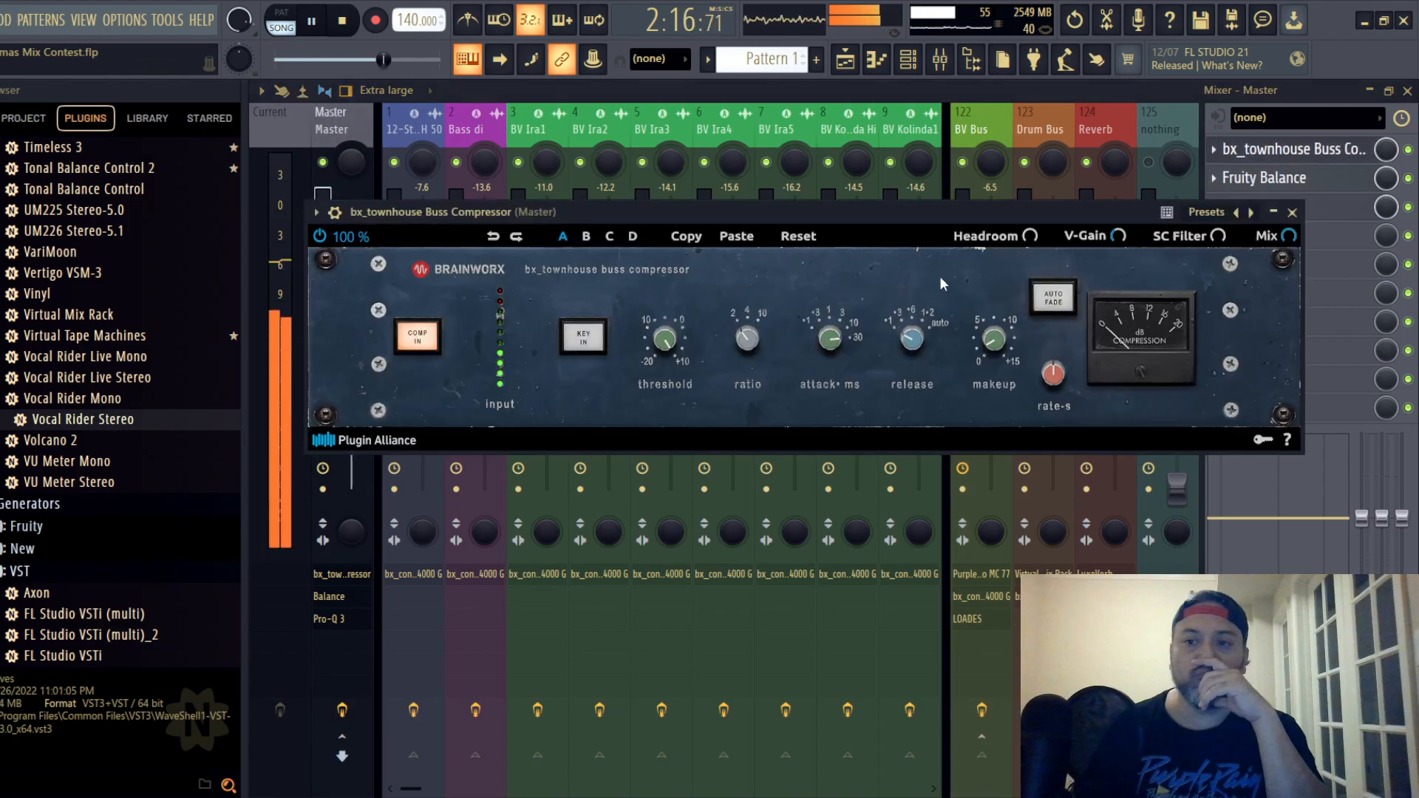
pyautogui.scroll(-5, 661, 345)
pyautogui.scroll(-1, 660, 341)
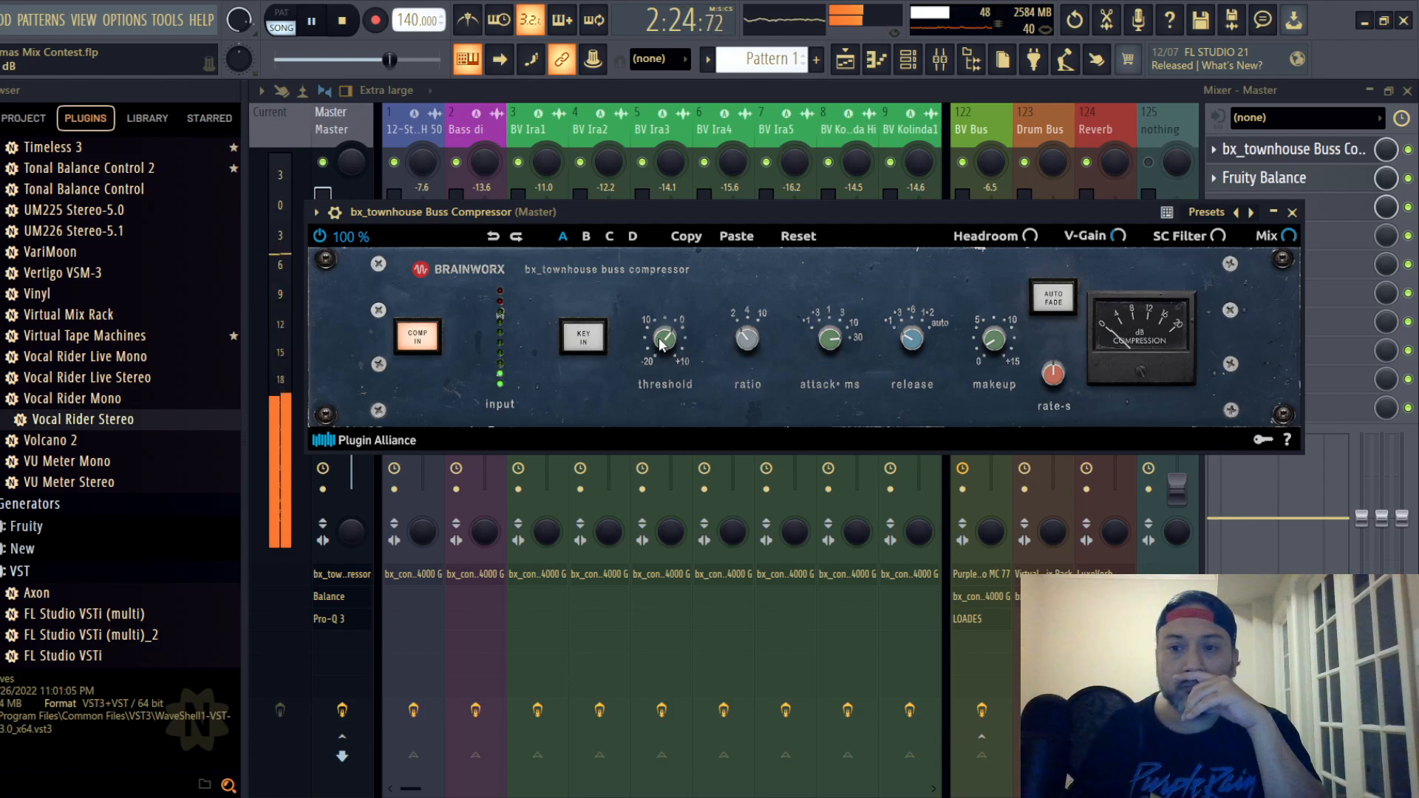
pyautogui.scroll(-2, 658, 338)
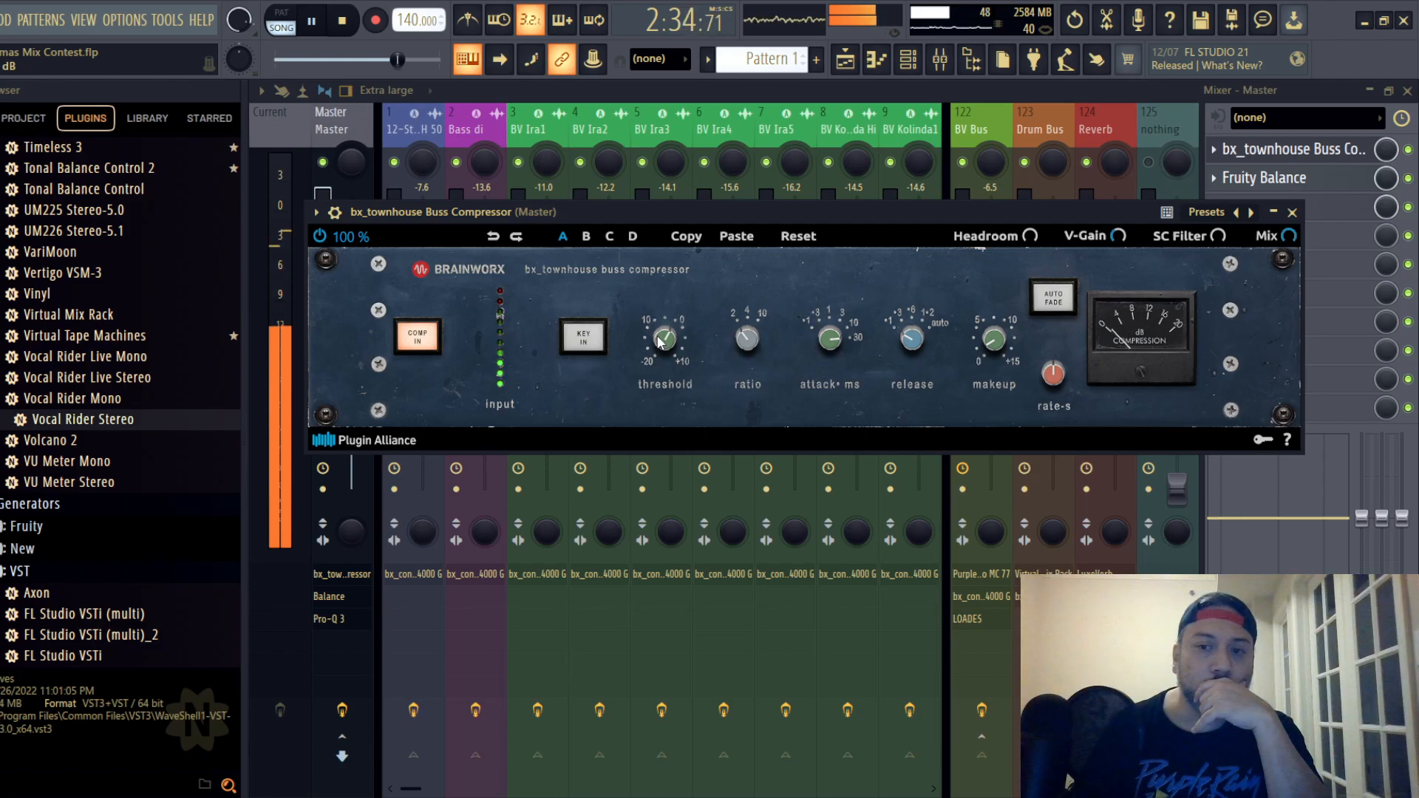
pyautogui.click(1292, 213)
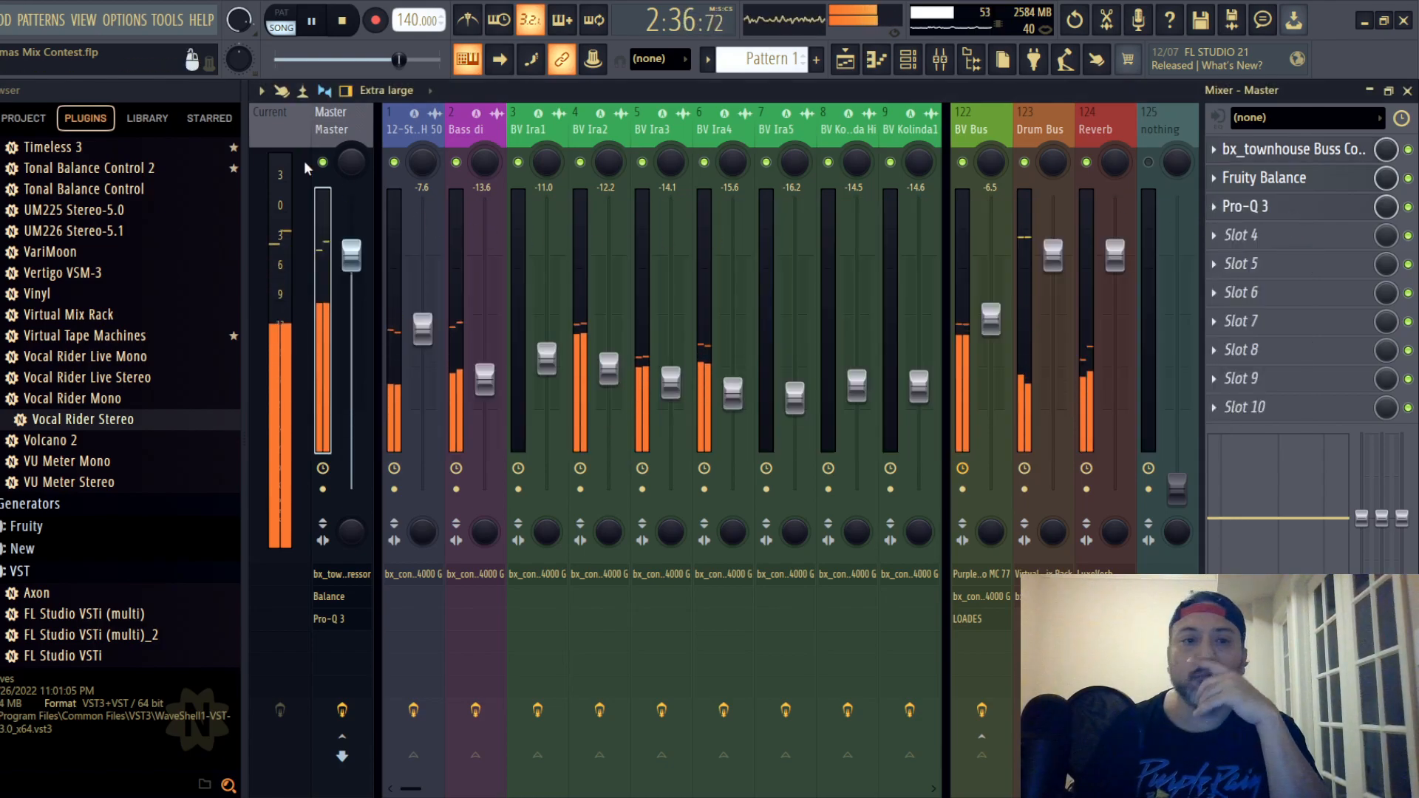
# - Try the BV Bus fader at levels between -7.4 and -6.4 dB during playback, settling on -6.5 dB
pyautogui.moveTo(987, 328); pyautogui.dragTo(988, 334)
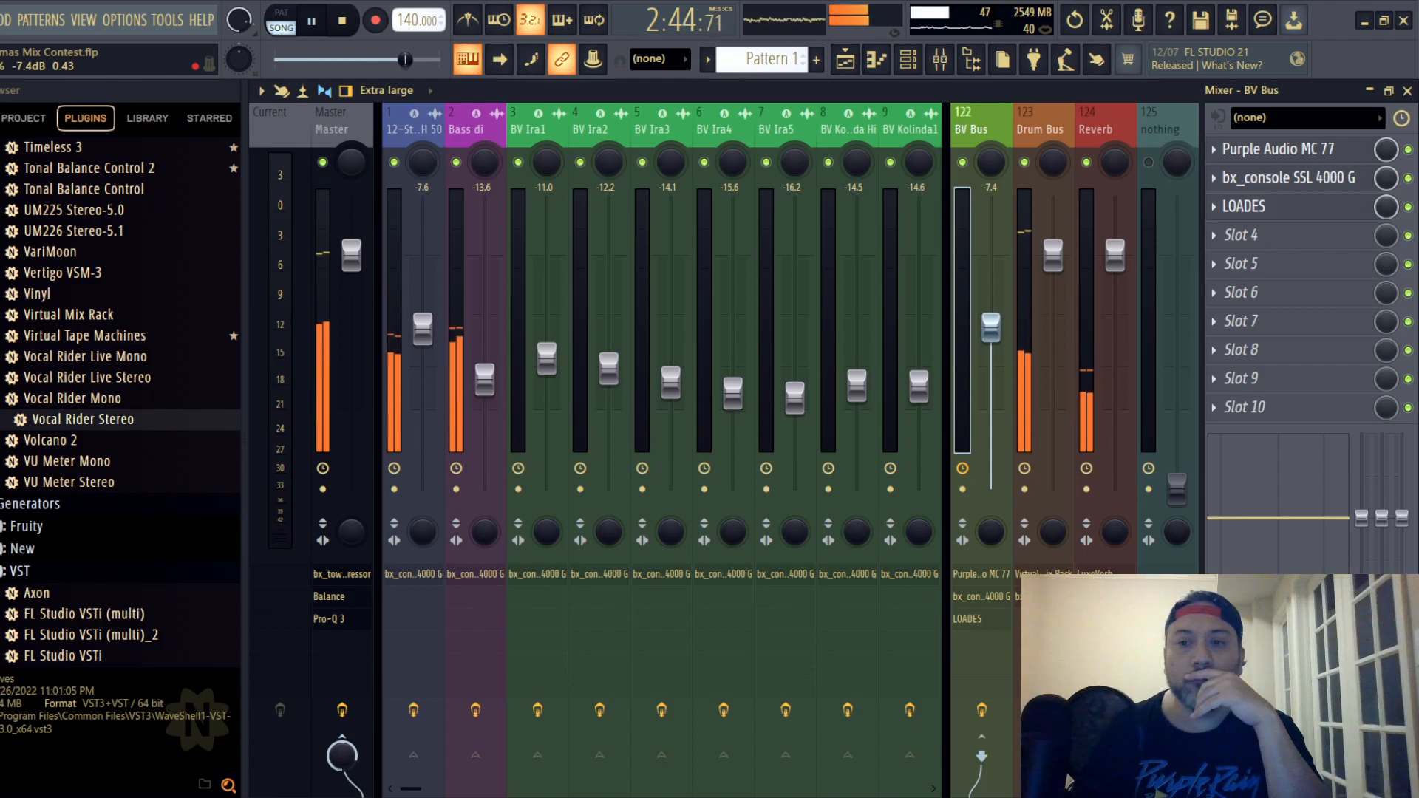
pyautogui.moveTo(988, 334); pyautogui.dragTo(988, 328)
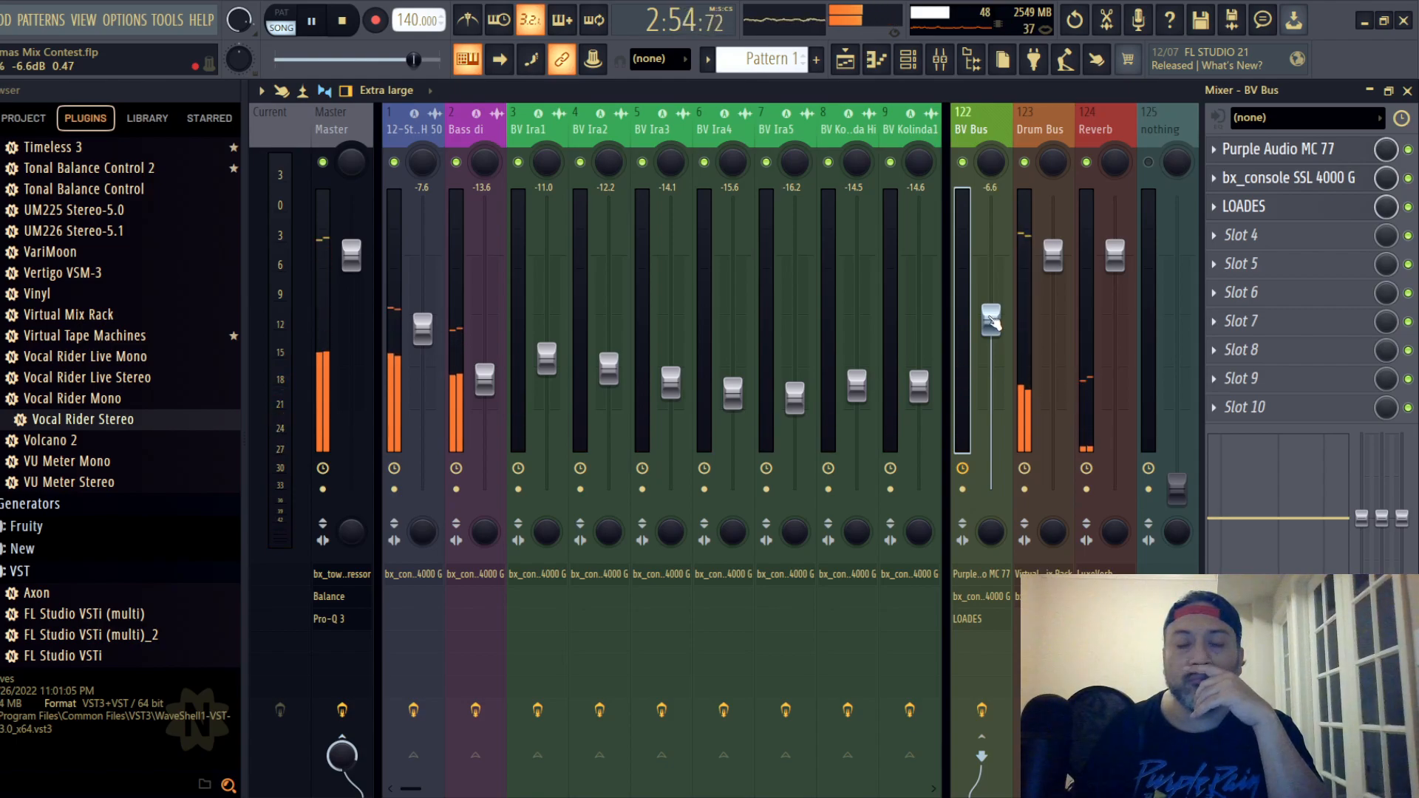
pyautogui.moveTo(991, 320); pyautogui.dragTo(990, 319)
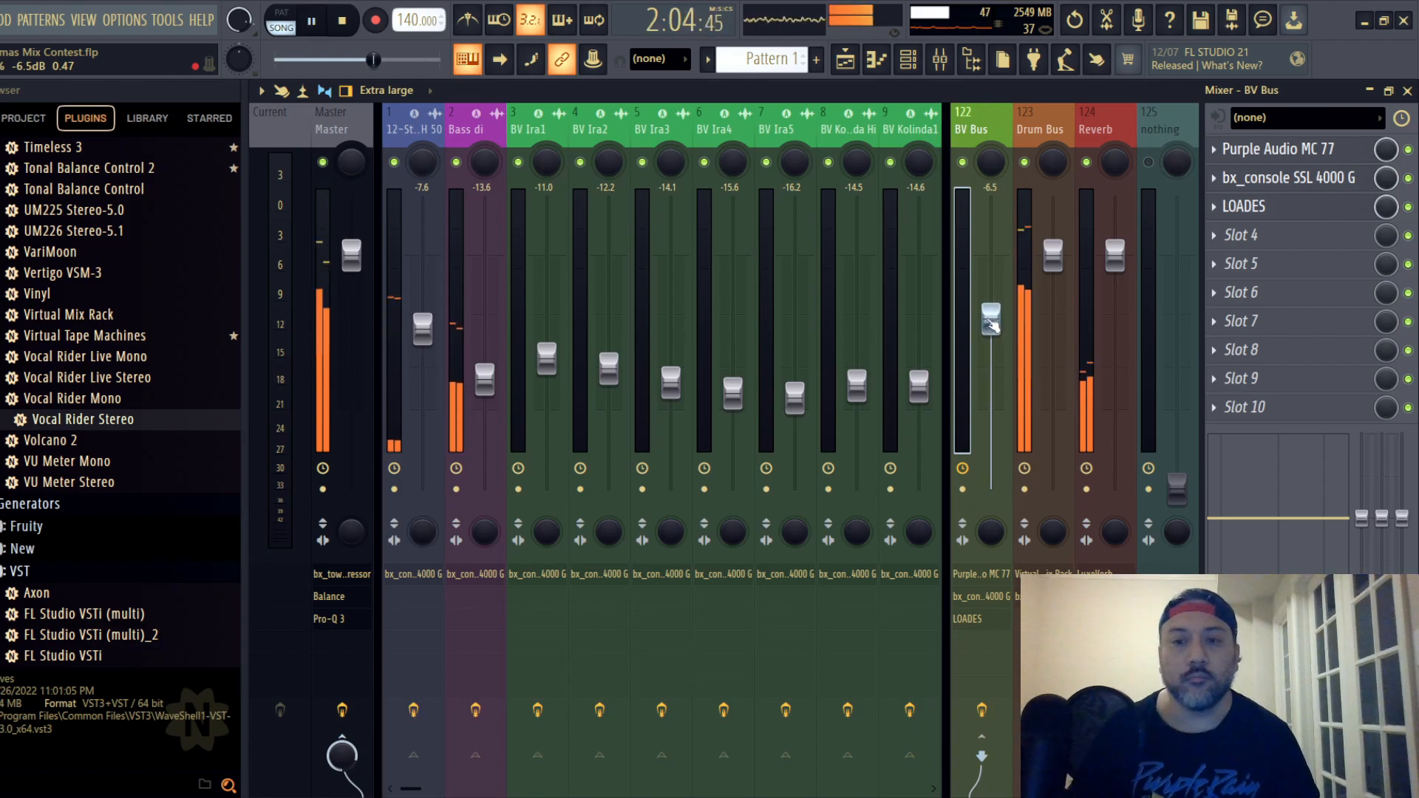
pyautogui.moveTo(990, 322); pyautogui.dragTo(990, 321)
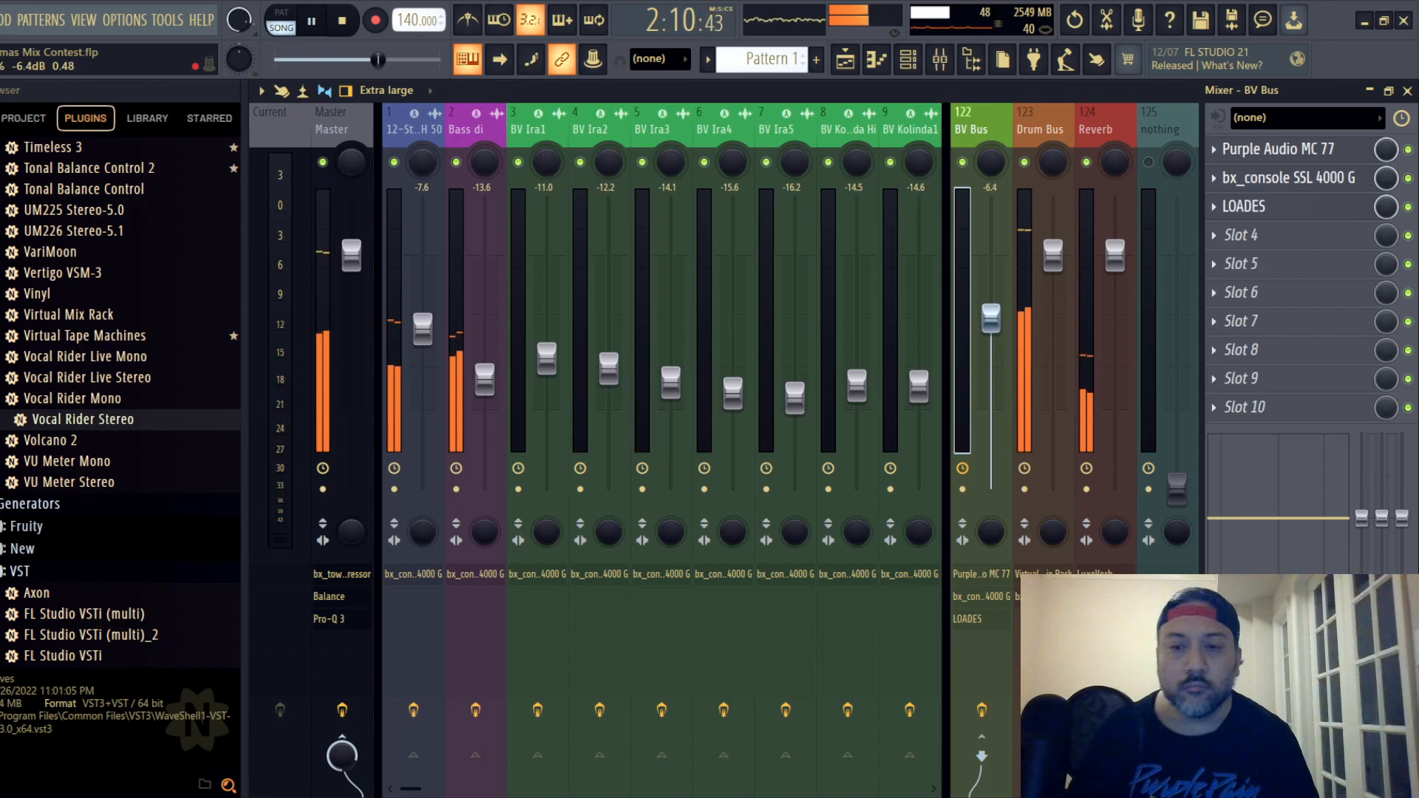
pyautogui.moveTo(991, 318); pyautogui.dragTo(990, 319)
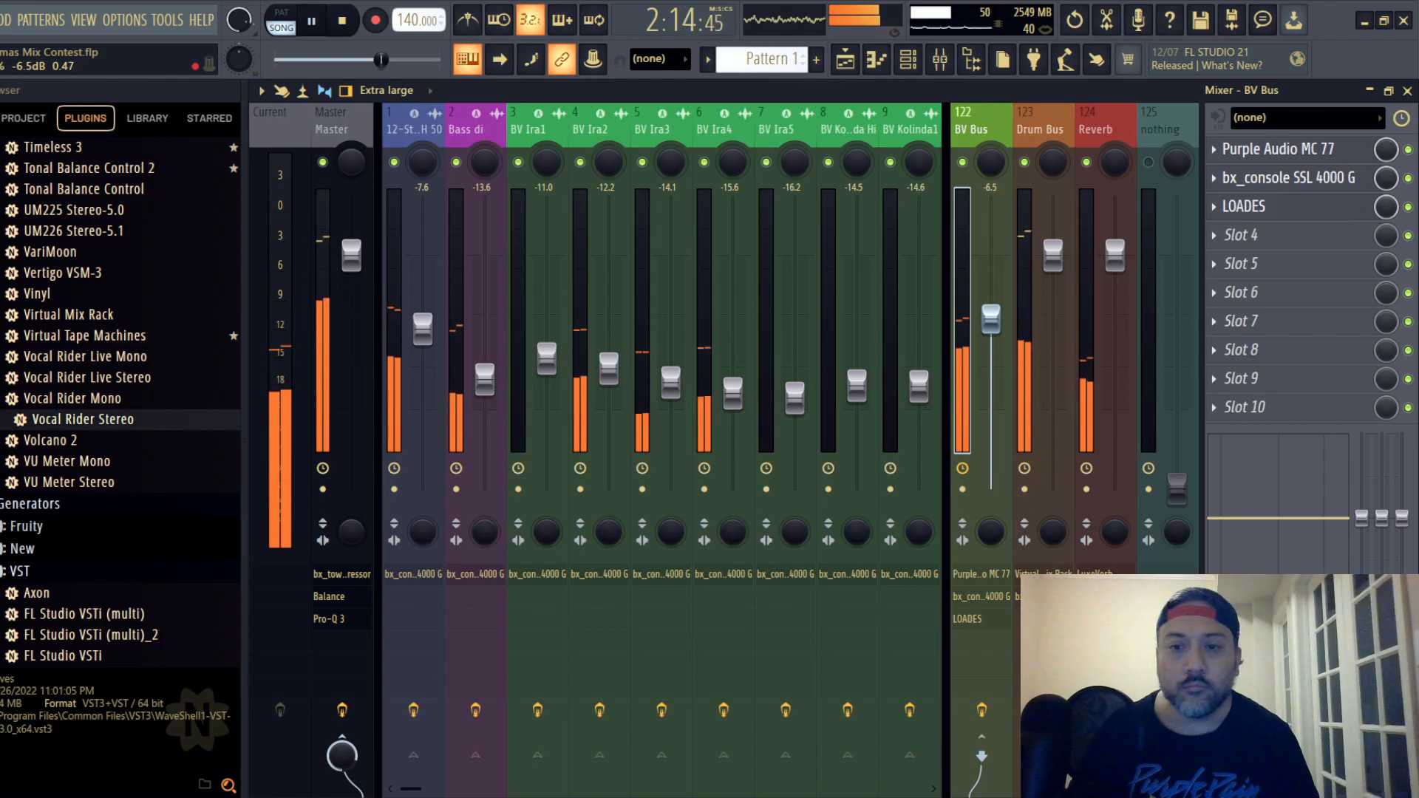
pyautogui.moveTo(990, 318); pyautogui.dragTo(990, 319)
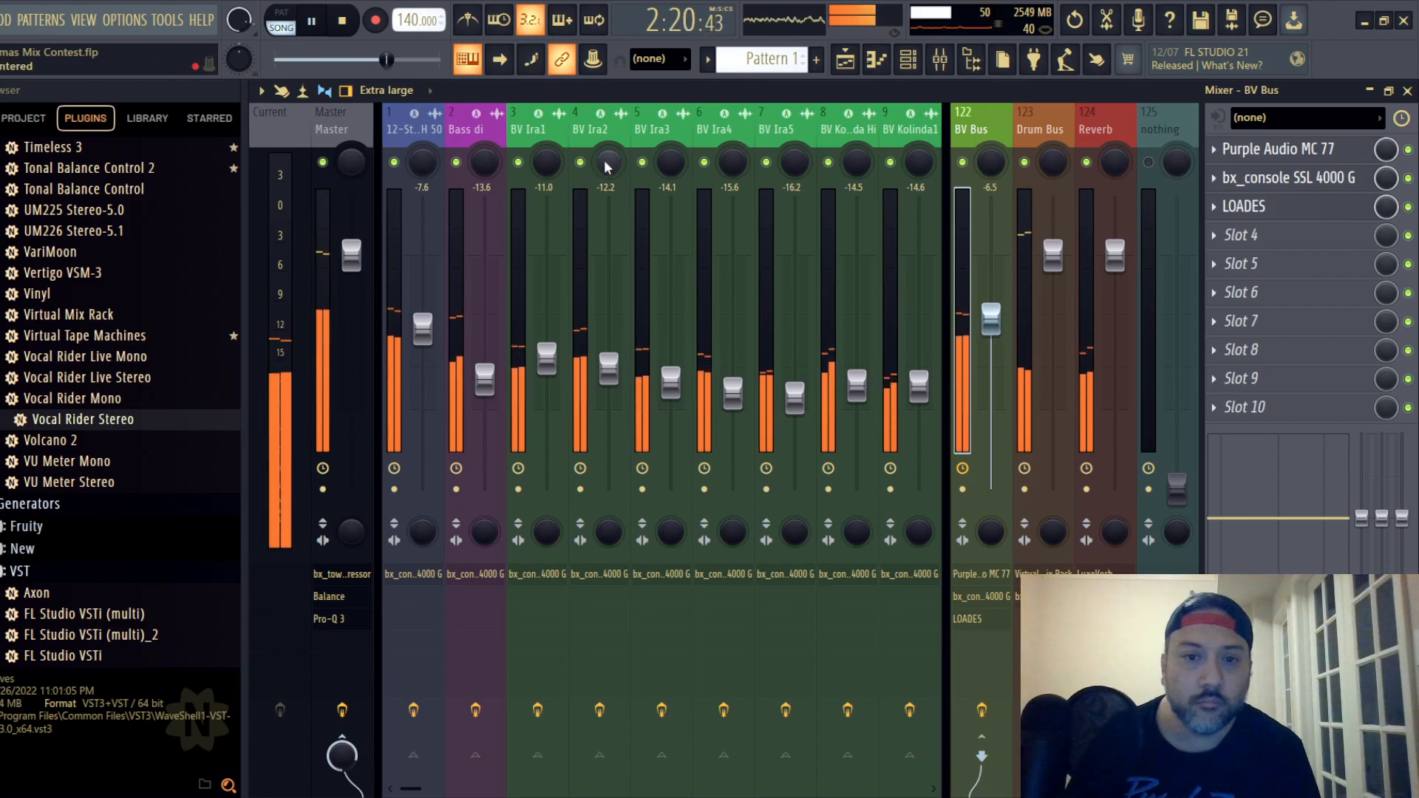
# - Pan backing vocal tracks 4 to 13 alternately left and right, with tracks 4 left and 5 right
pyautogui.moveTo(605, 166); pyautogui.dragTo(918, 152)
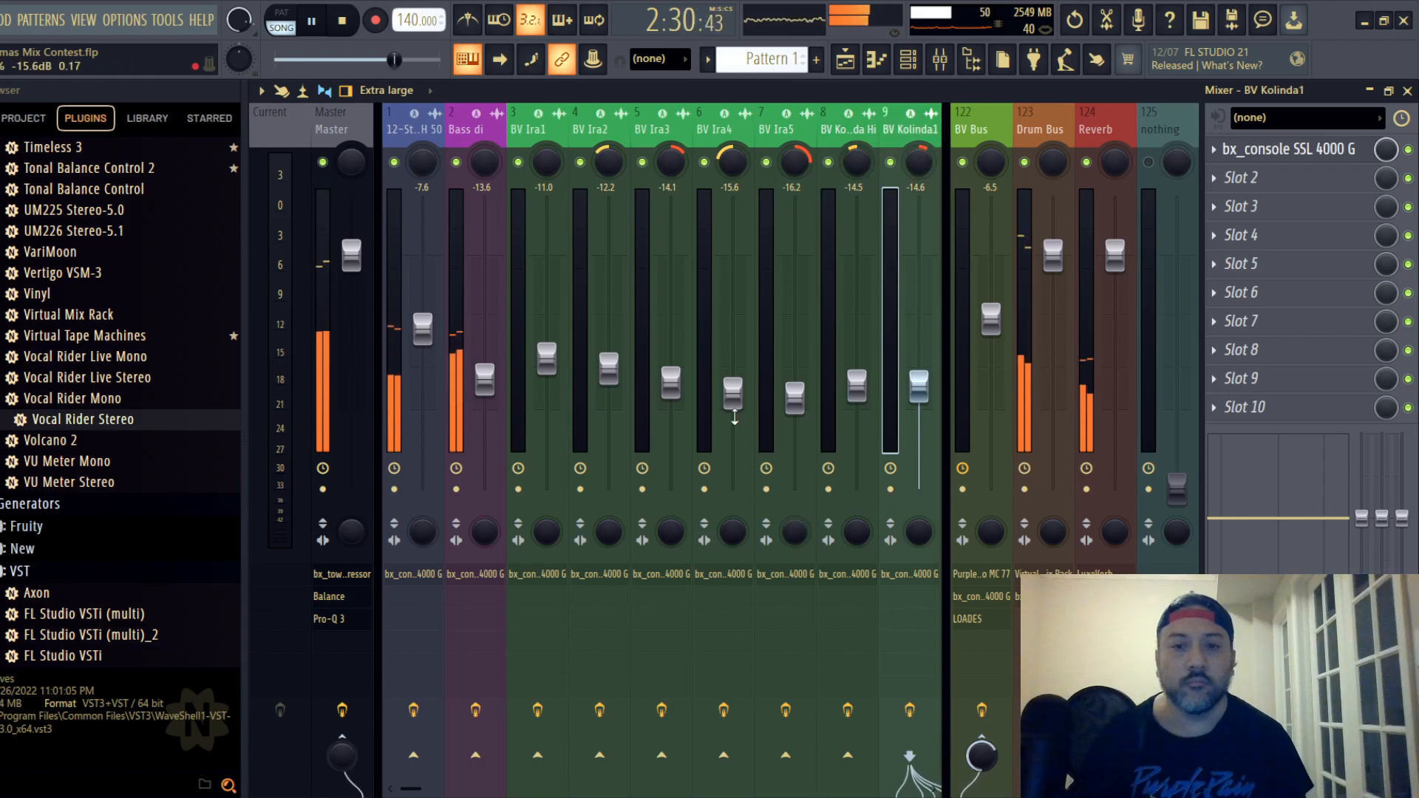
pyautogui.scroll(-2, 946, 138)
pyautogui.click(745, 134)
pyautogui.click(671, 137)
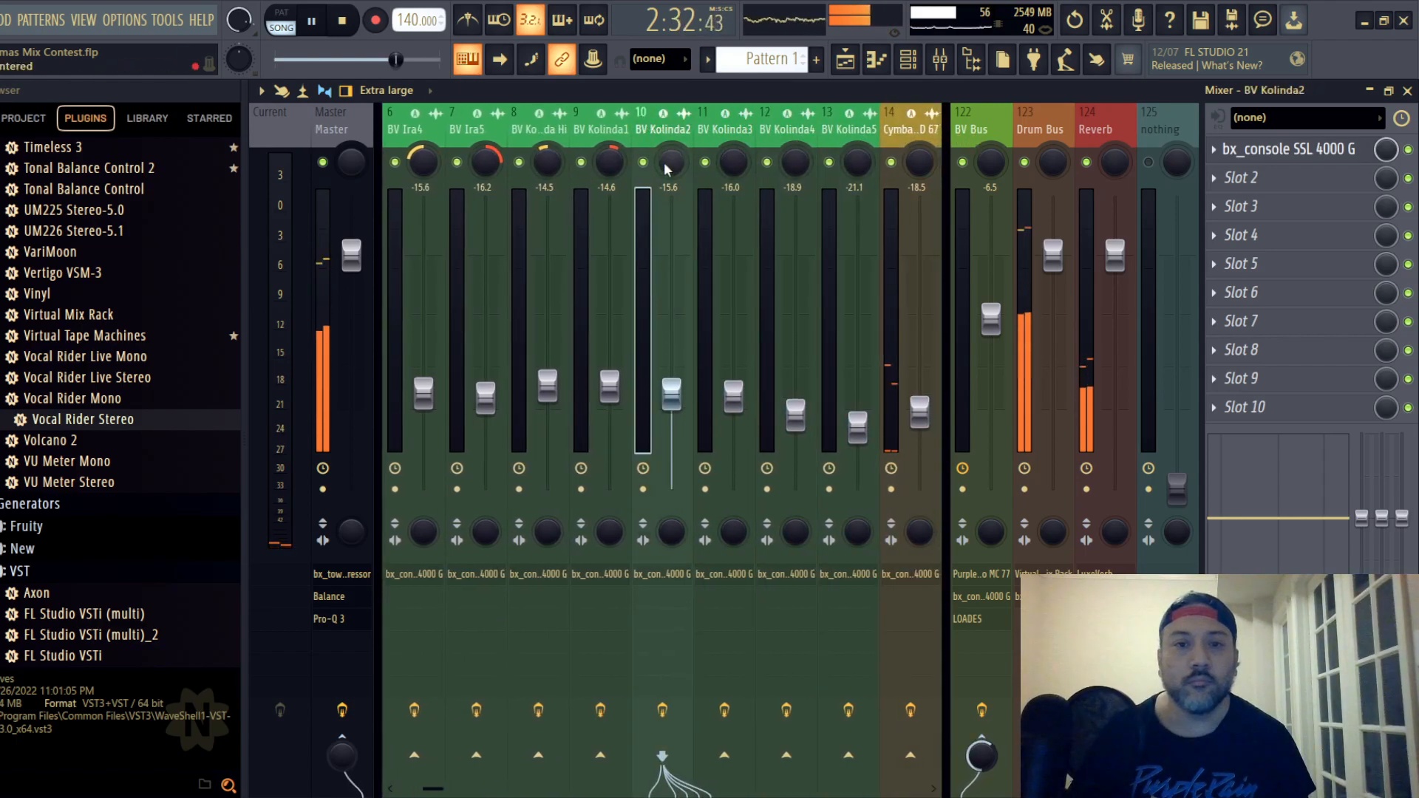
pyautogui.moveTo(671, 163); pyautogui.dragTo(865, 164)
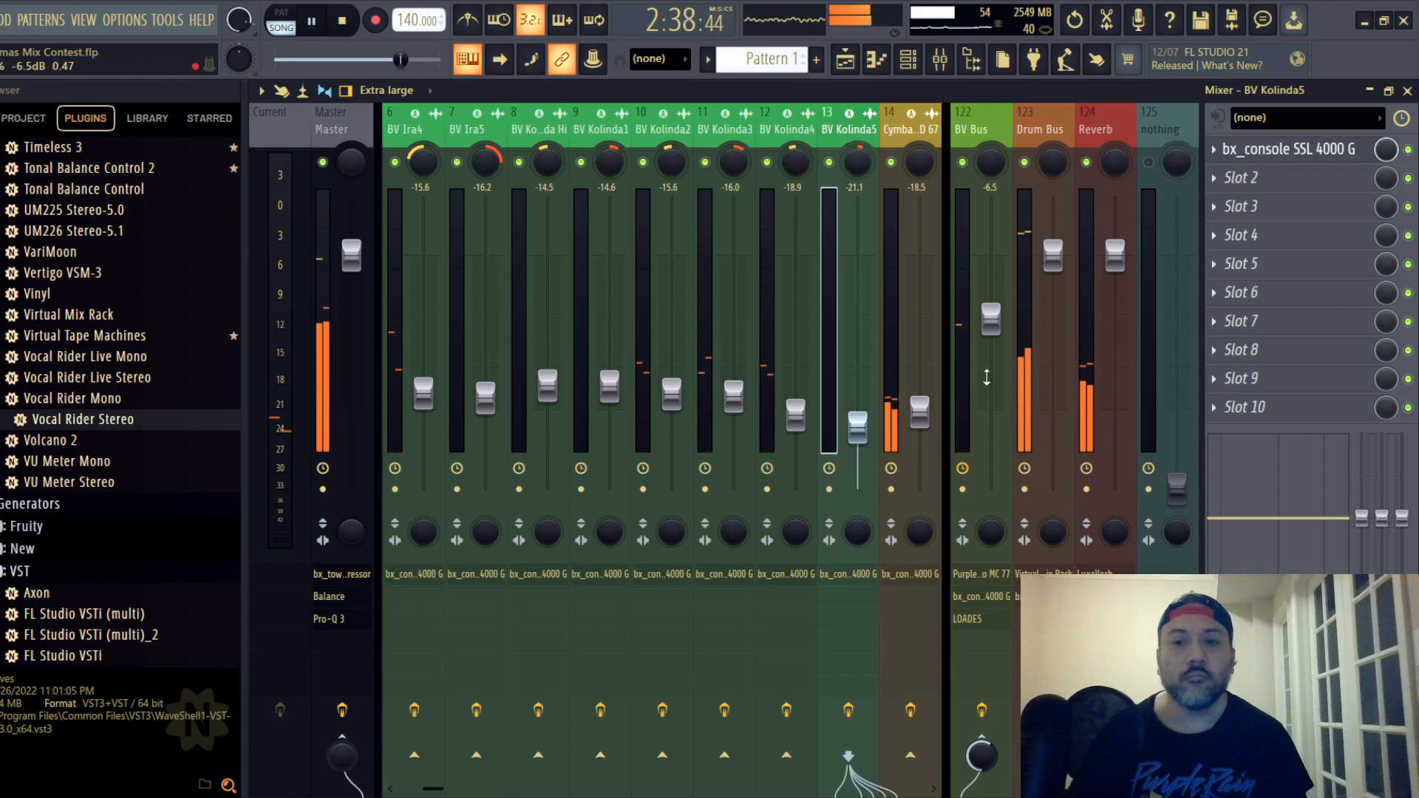
# - Lower the BV Bus fader to -7.0 dB, select the Master track and save the project
pyautogui.moveTo(990, 318); pyautogui.dragTo(991, 325)
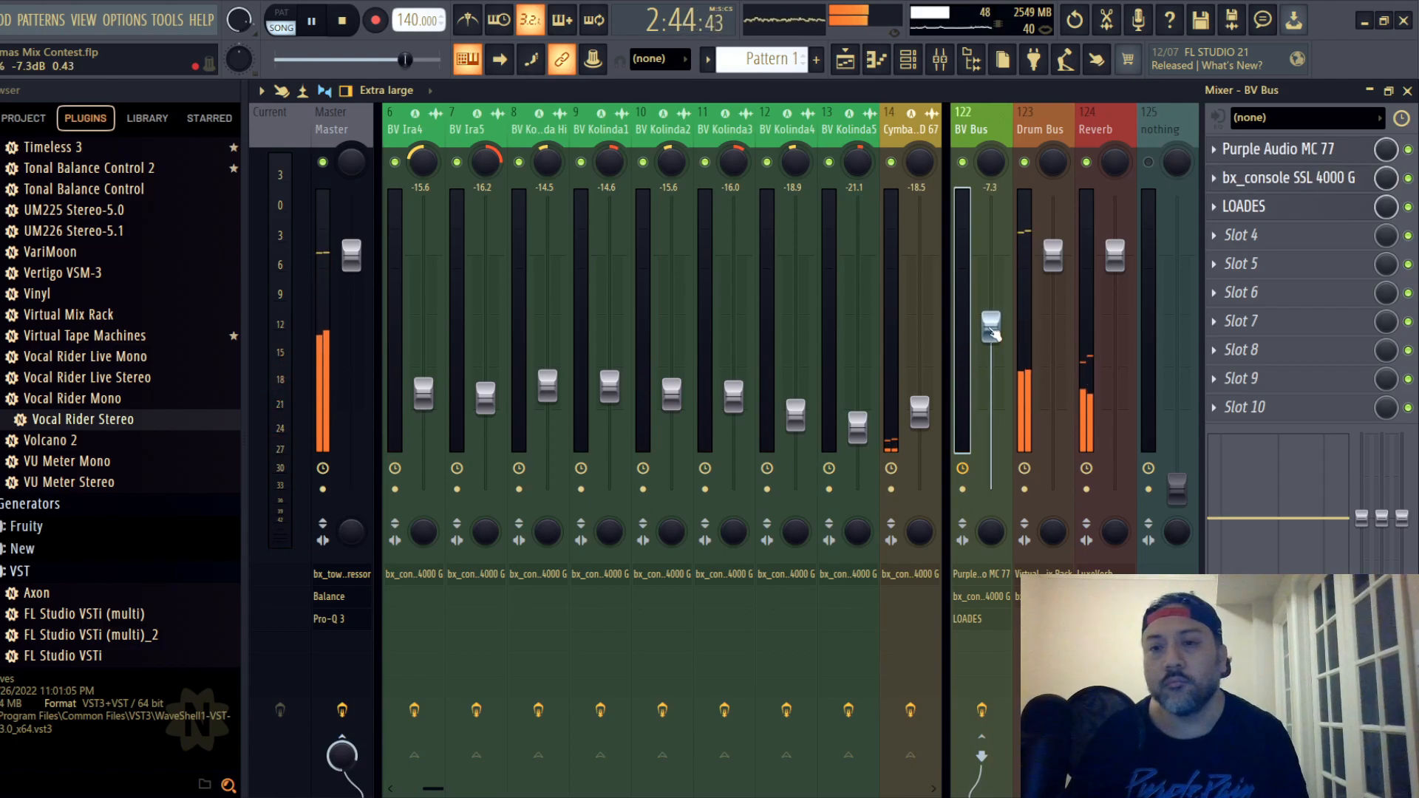
pyautogui.moveTo(991, 330); pyautogui.dragTo(991, 328)
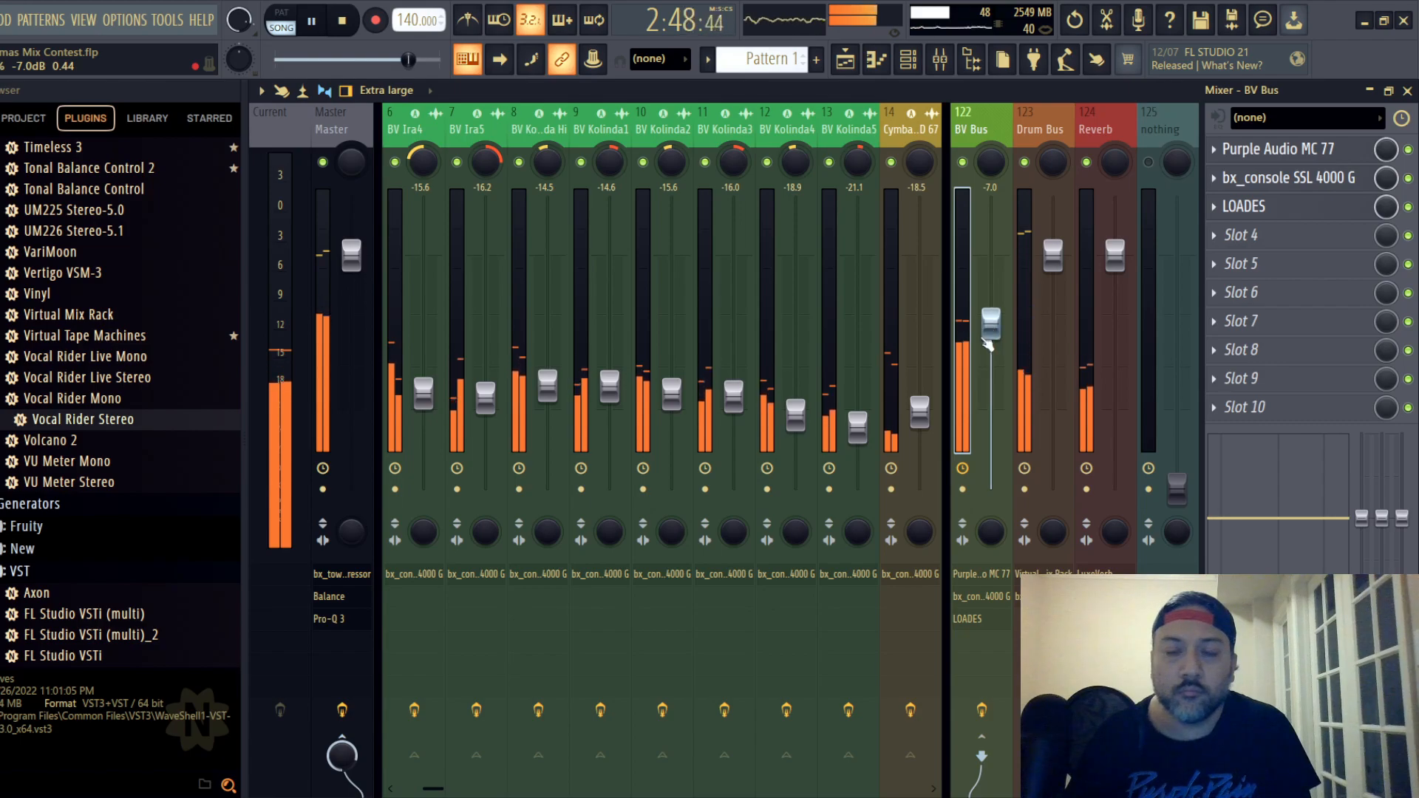
pyautogui.moveTo(919, 129); pyautogui.dragTo(226, 165)
pyautogui.click(356, 121)
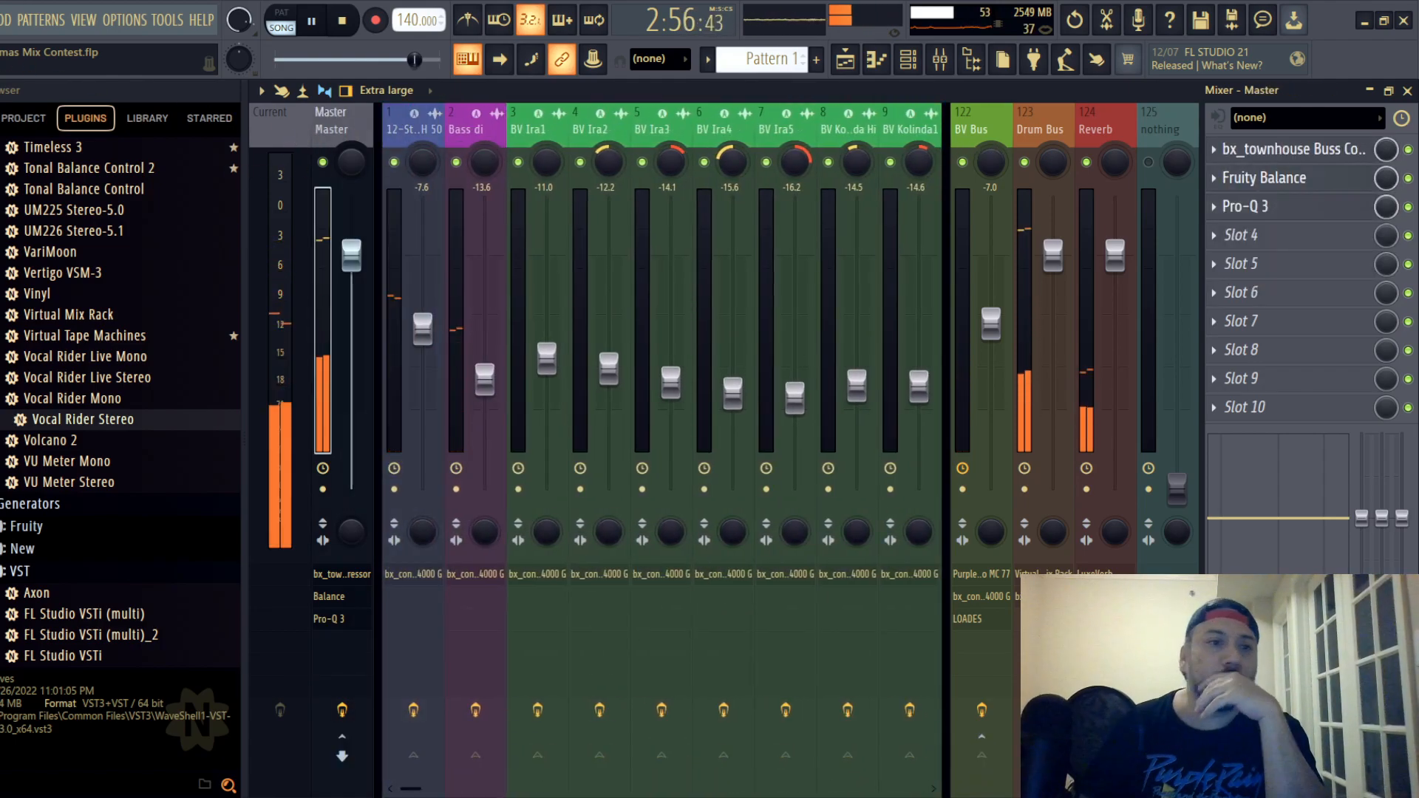
pyautogui.click(1, 20)
pyautogui.click(15, 104)
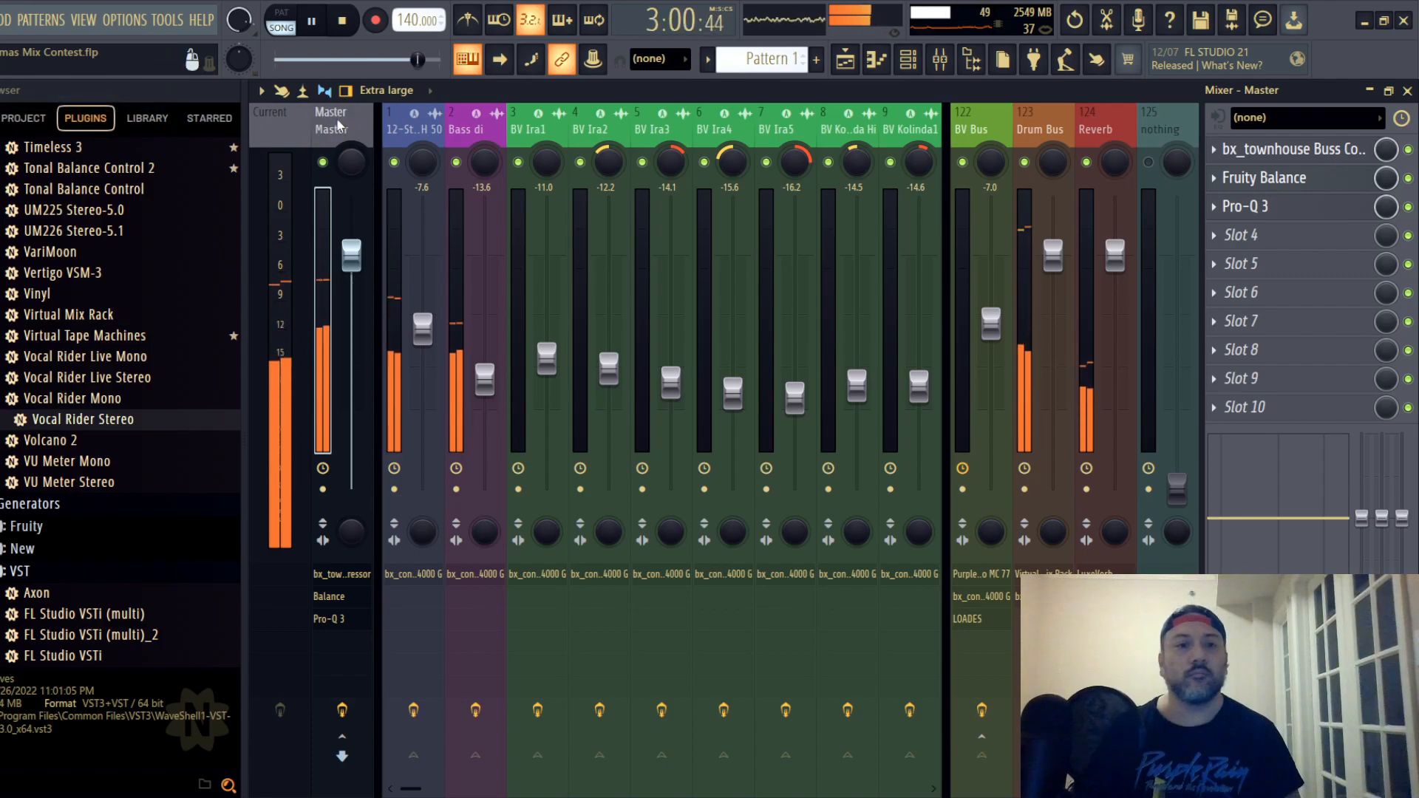
# - Stop playback and save the project again
pyautogui.press('space')
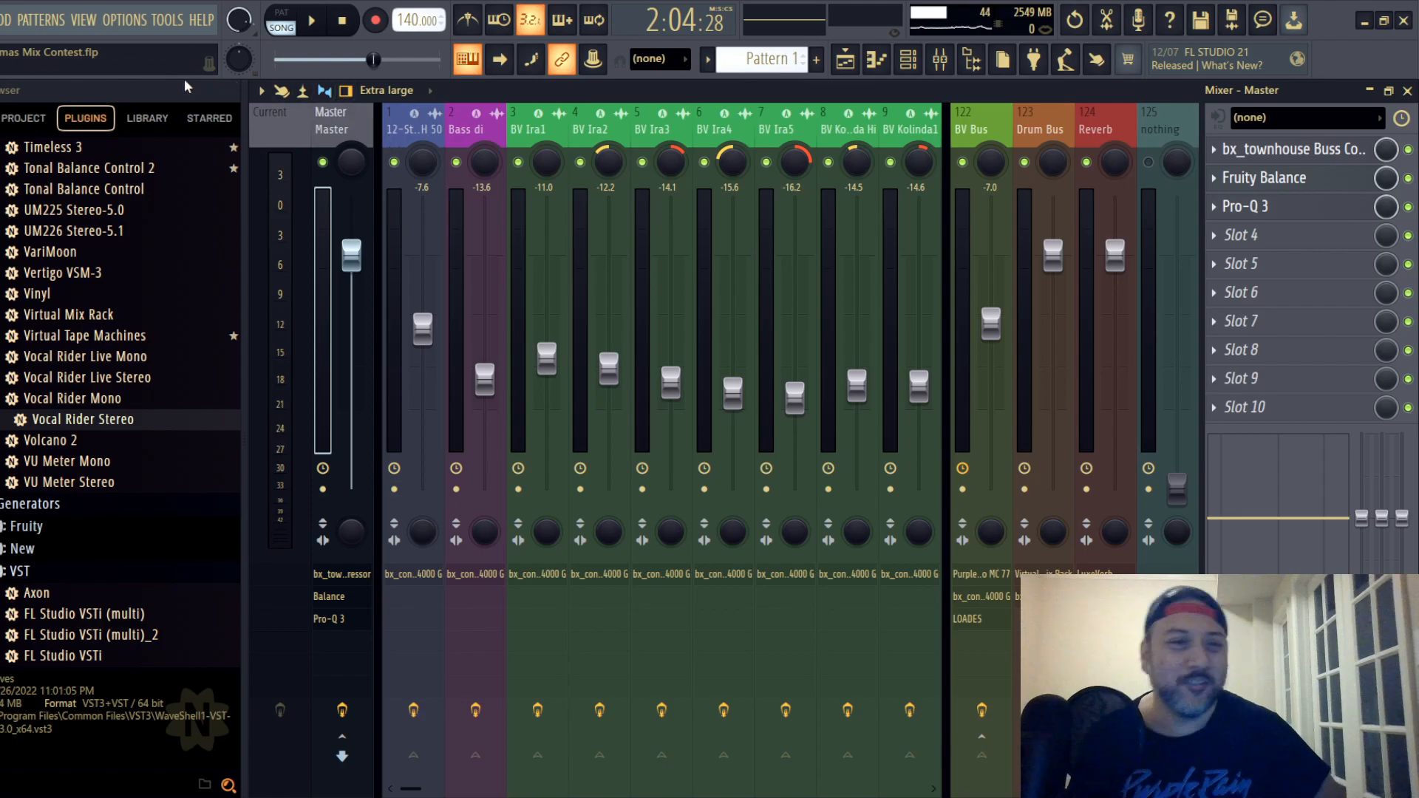
pyautogui.click(2, 20)
pyautogui.click(15, 104)
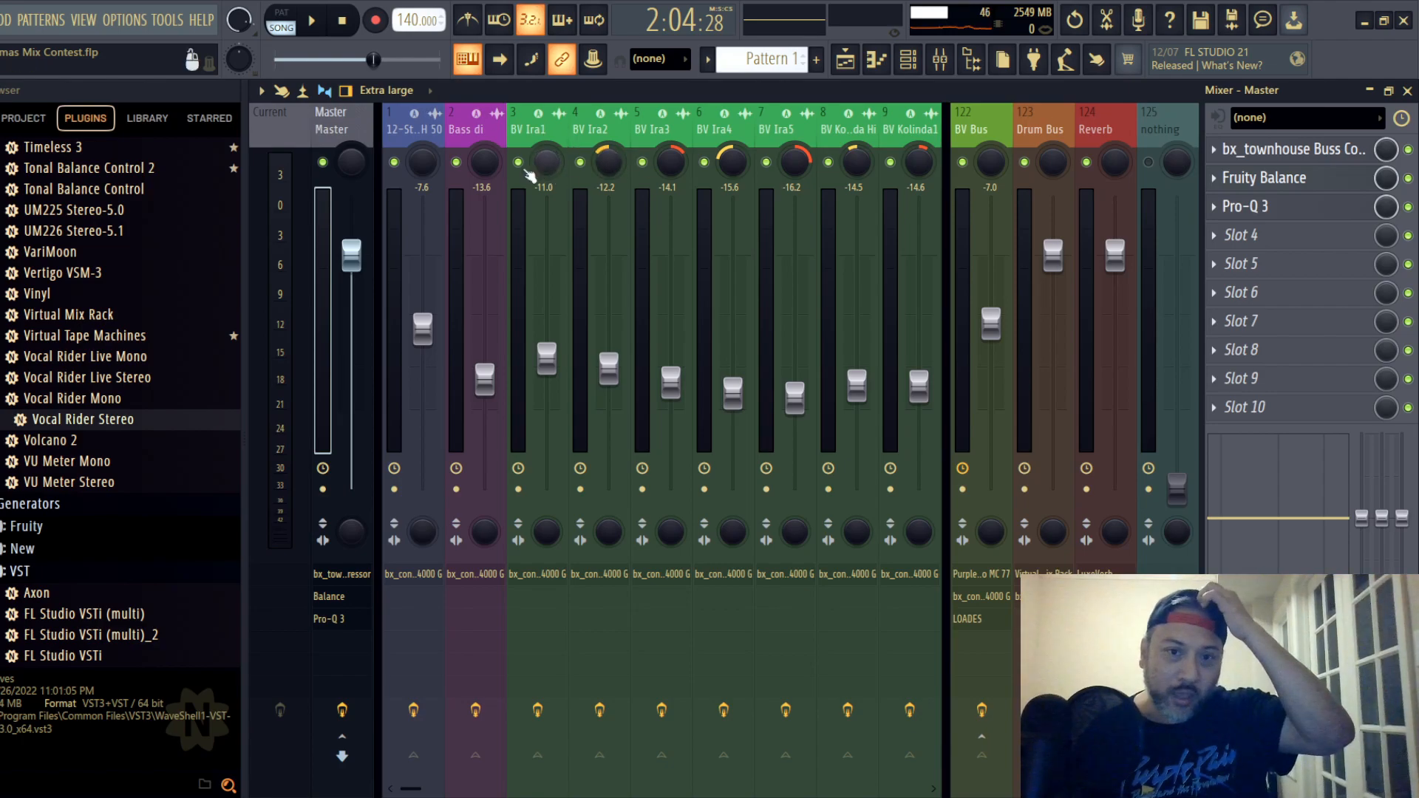
pyautogui.click(1, 20)
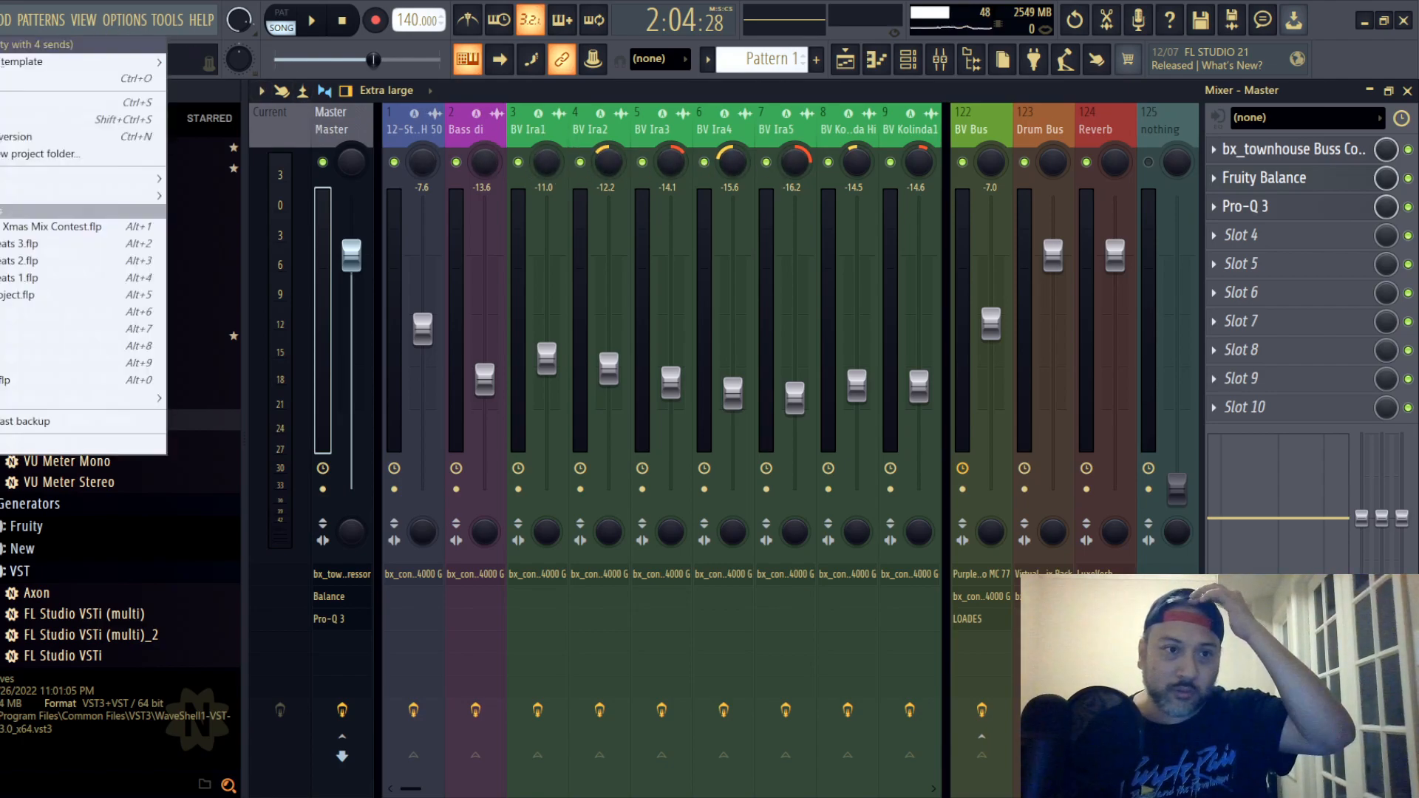
pyautogui.click(3, 104)
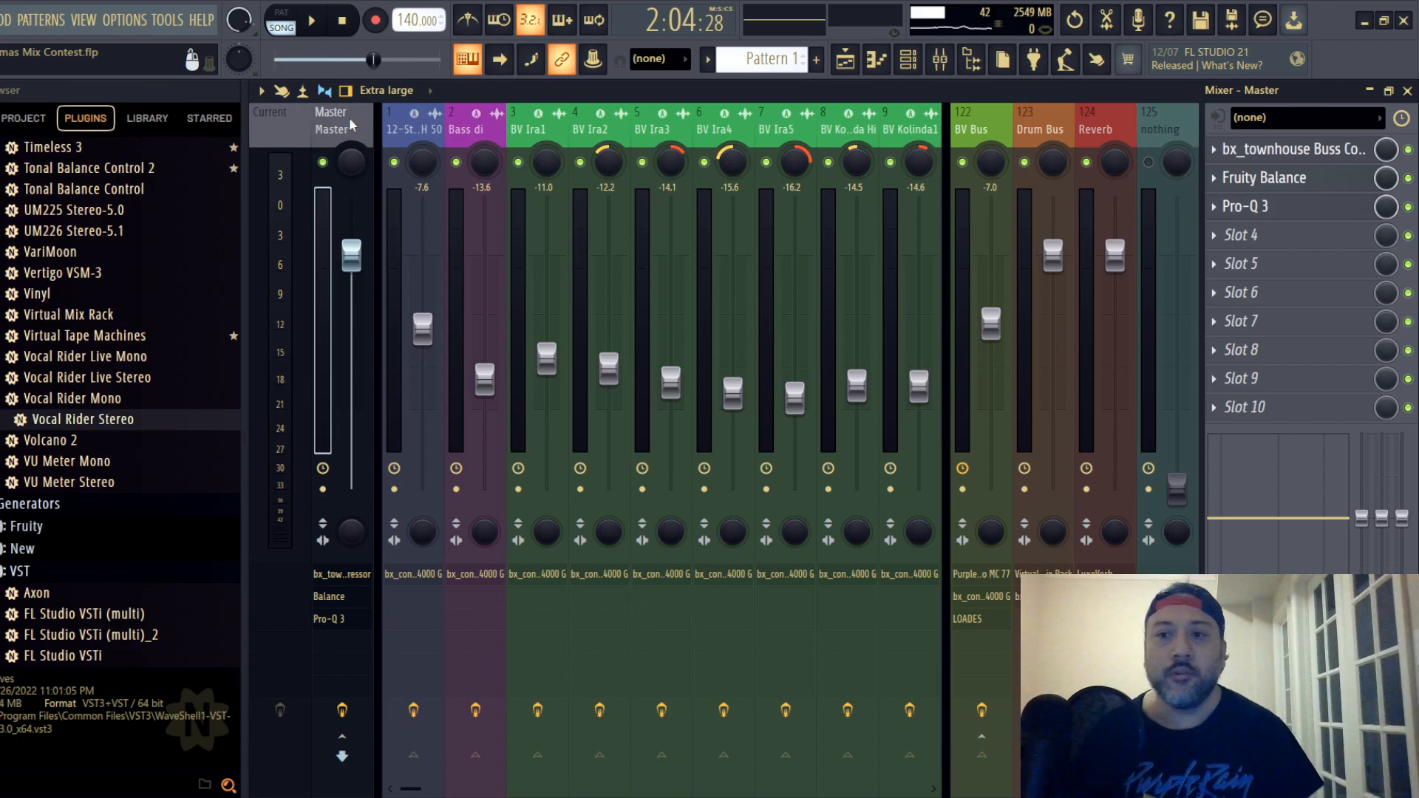
# - Delete Fruity Balance and Pro-Q 3 from the Master track's effect chain and save the project
pyautogui.click(1216, 184)
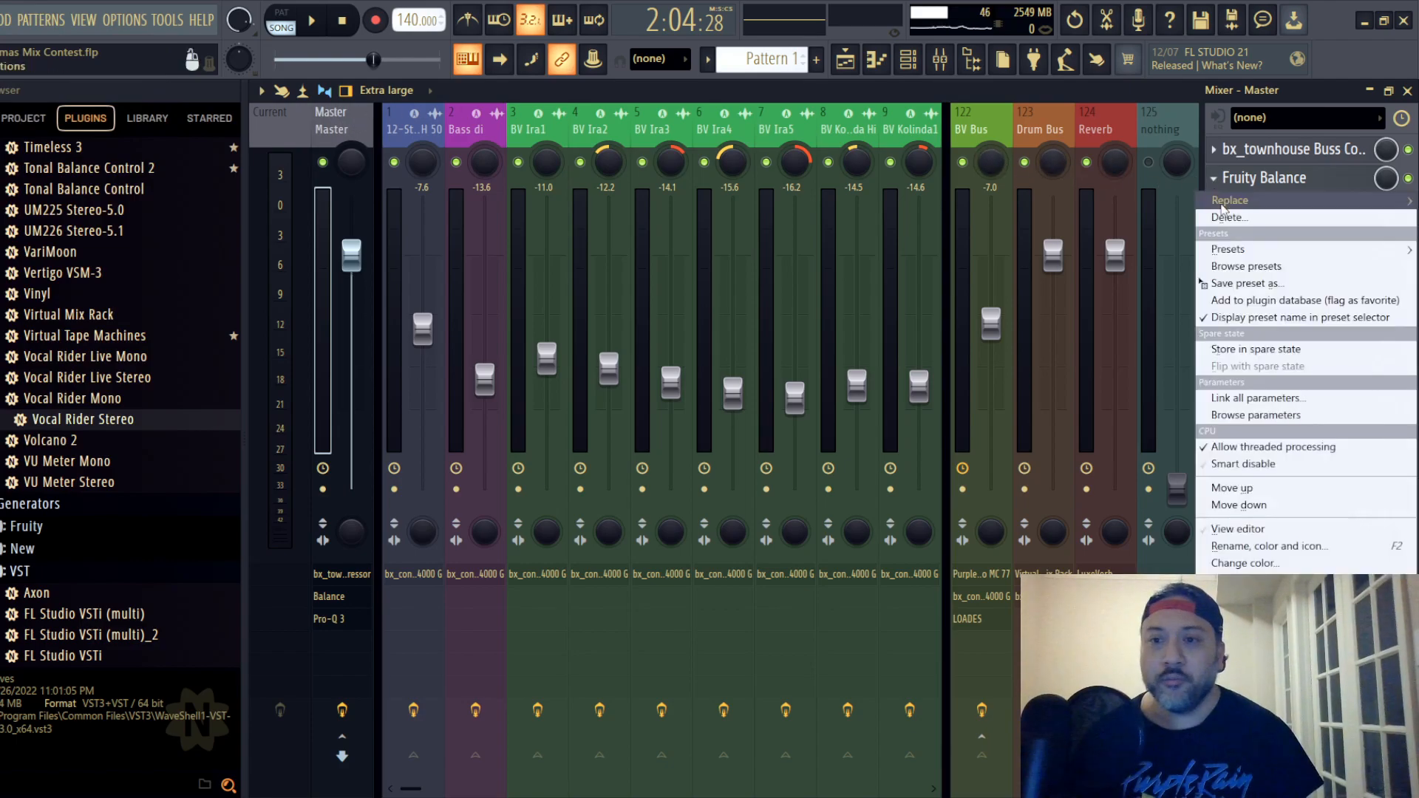
pyautogui.click(1227, 217)
pyautogui.click(740, 471)
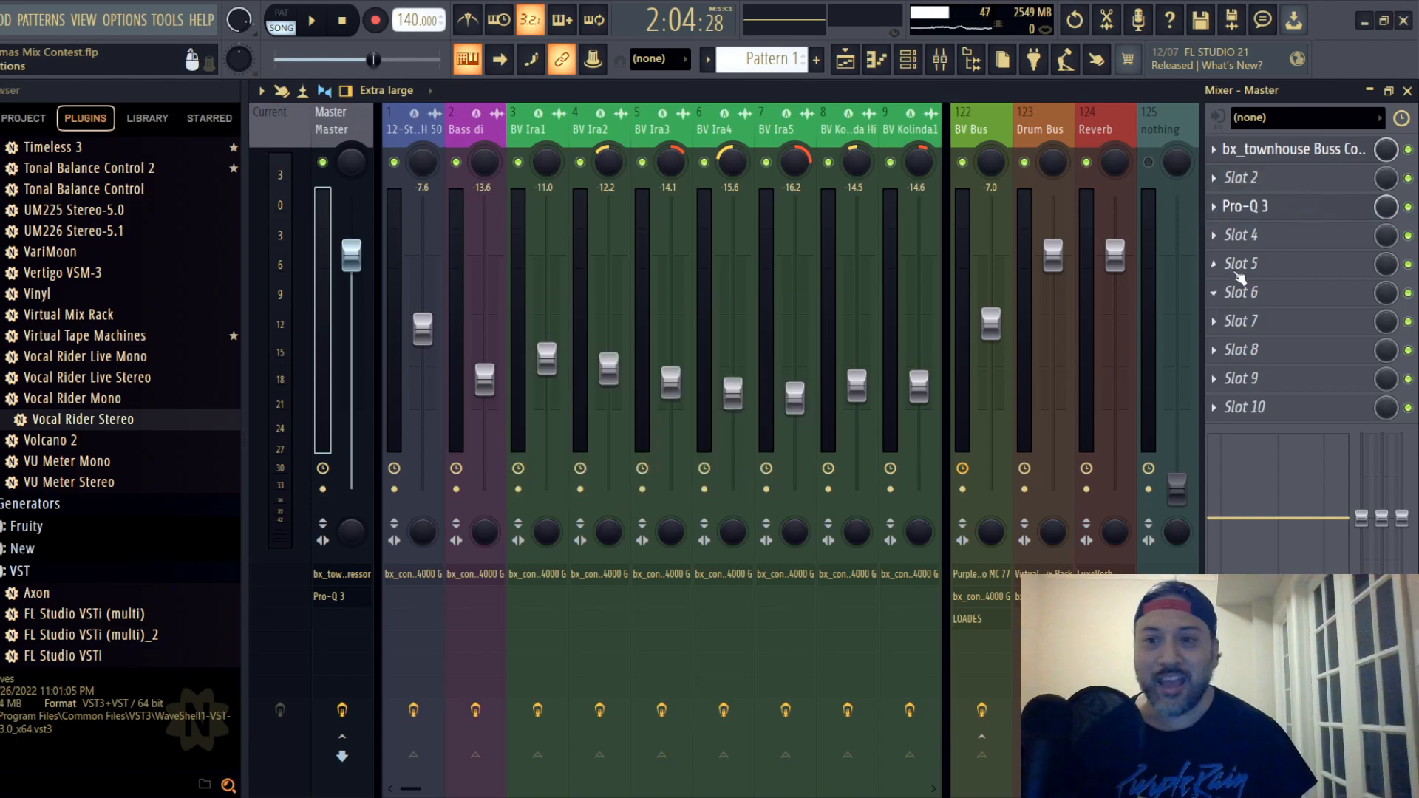
pyautogui.click(1215, 207)
pyautogui.click(1220, 250)
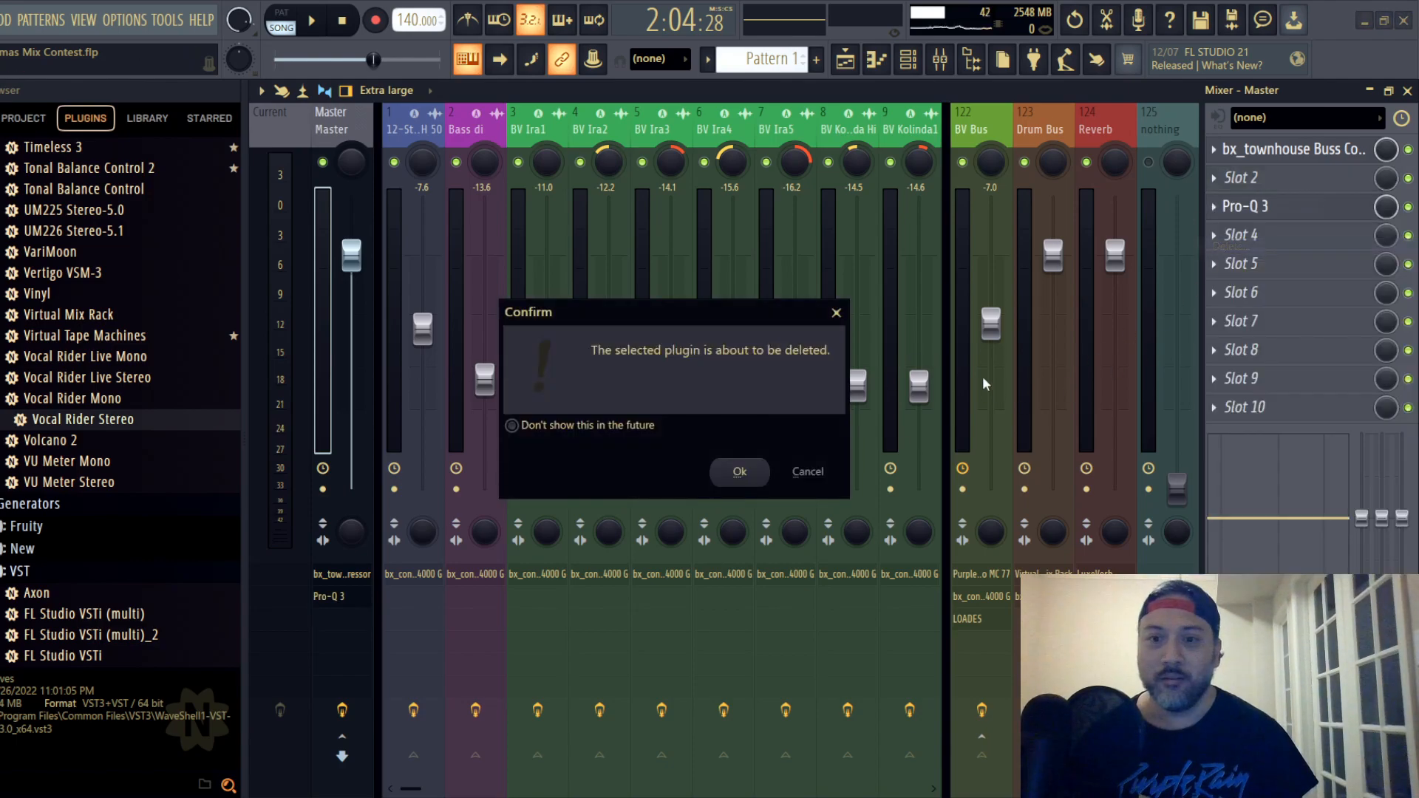
pyautogui.click(738, 472)
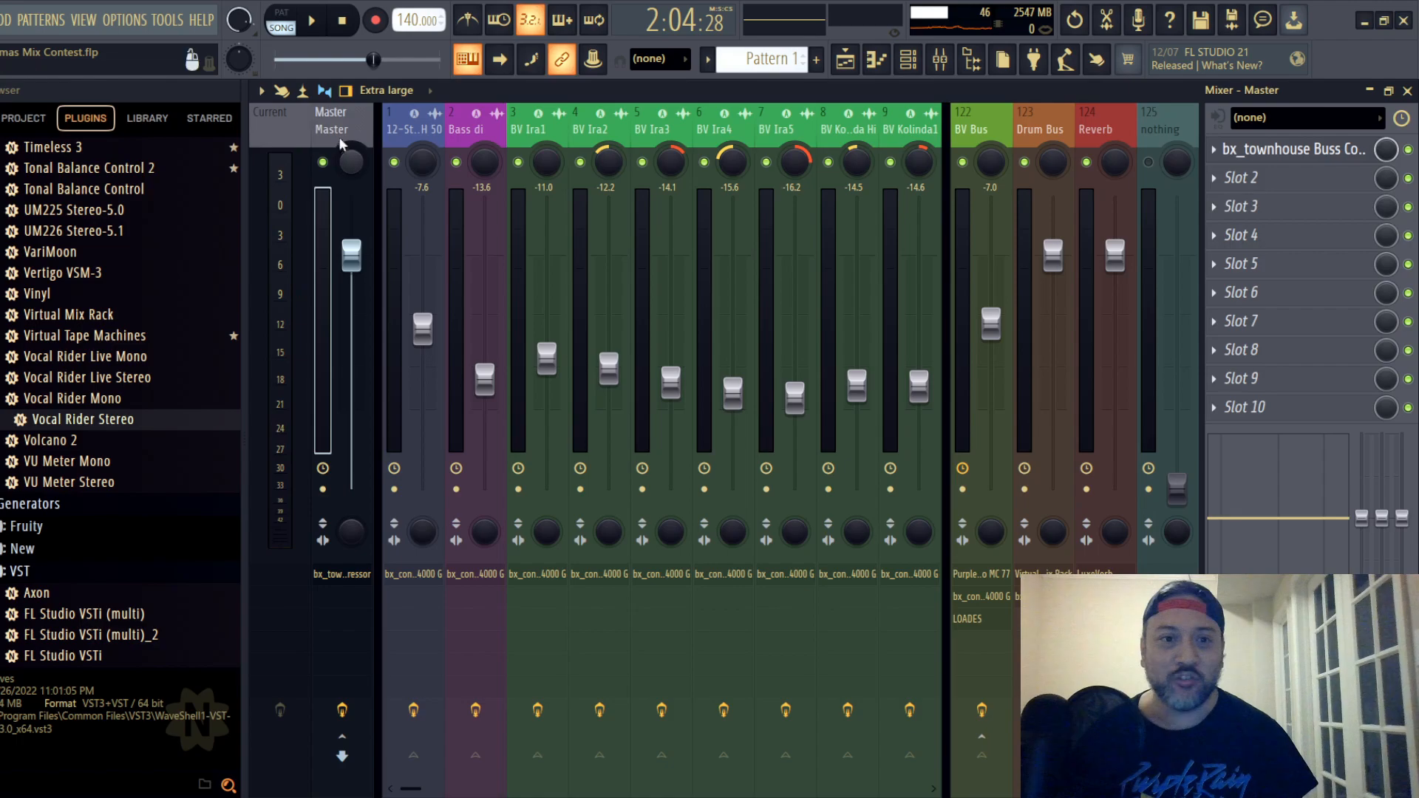
pyautogui.click(0, 20)
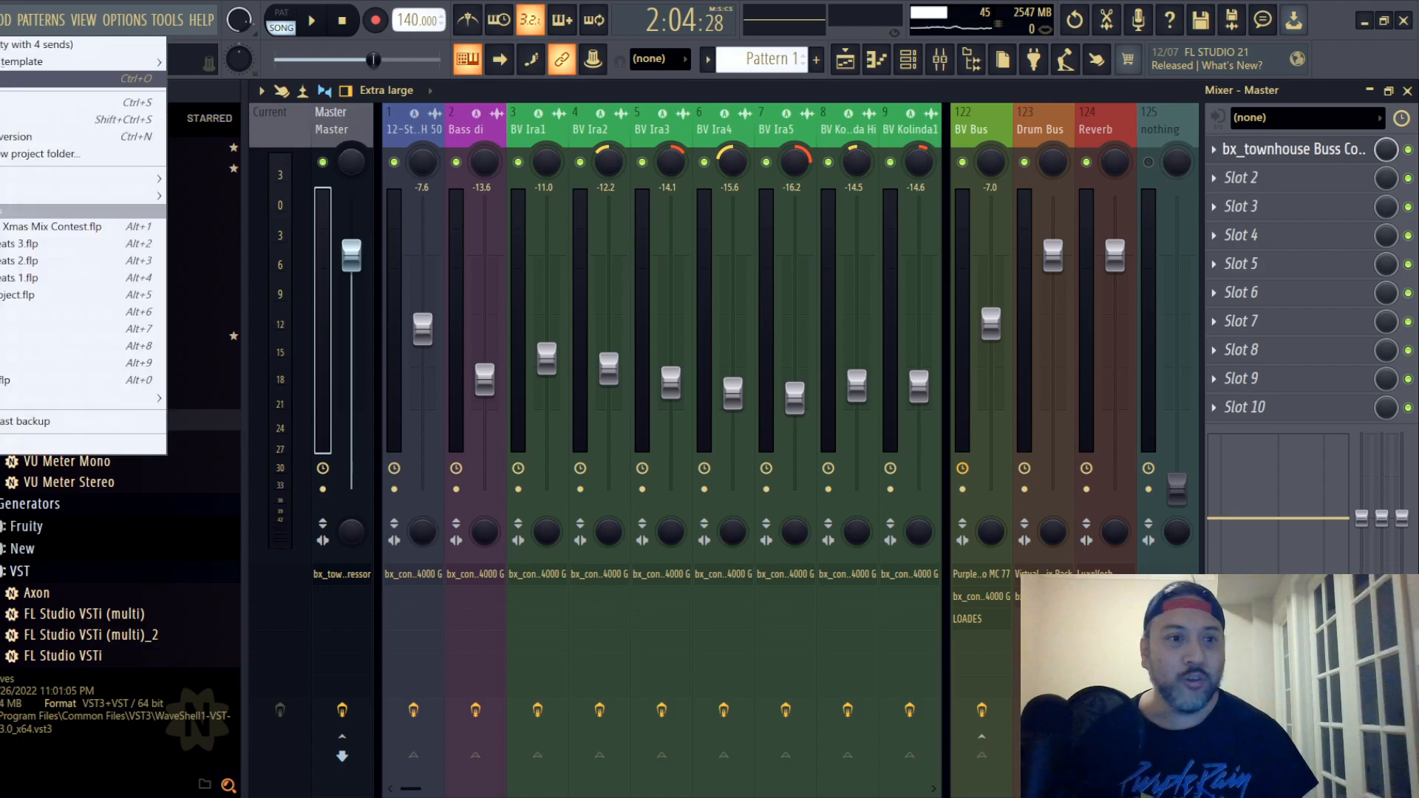
pyautogui.click(15, 103)
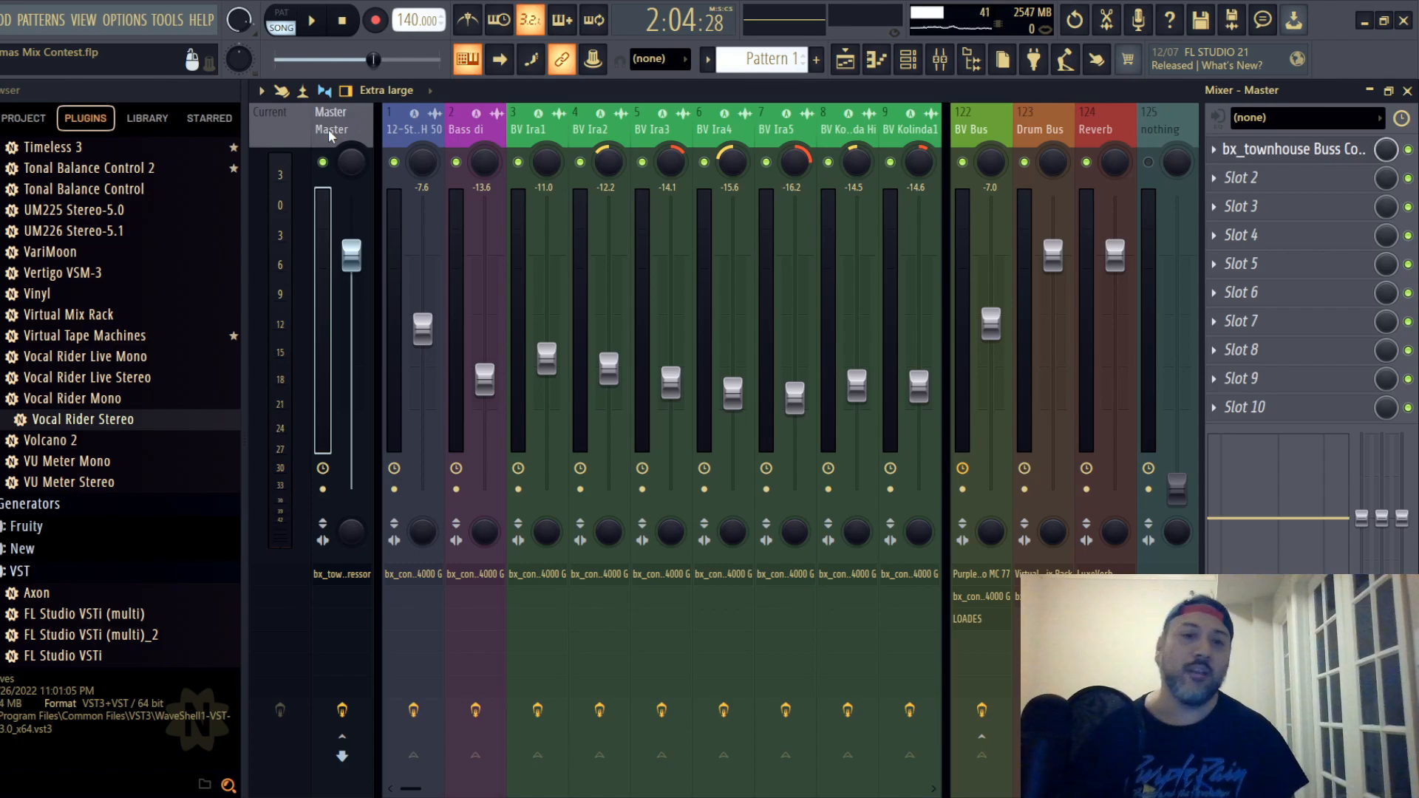
# - Lower the Master fader to -4.3 dB and save the project
pyautogui.moveTo(354, 266); pyautogui.dragTo(351, 296)
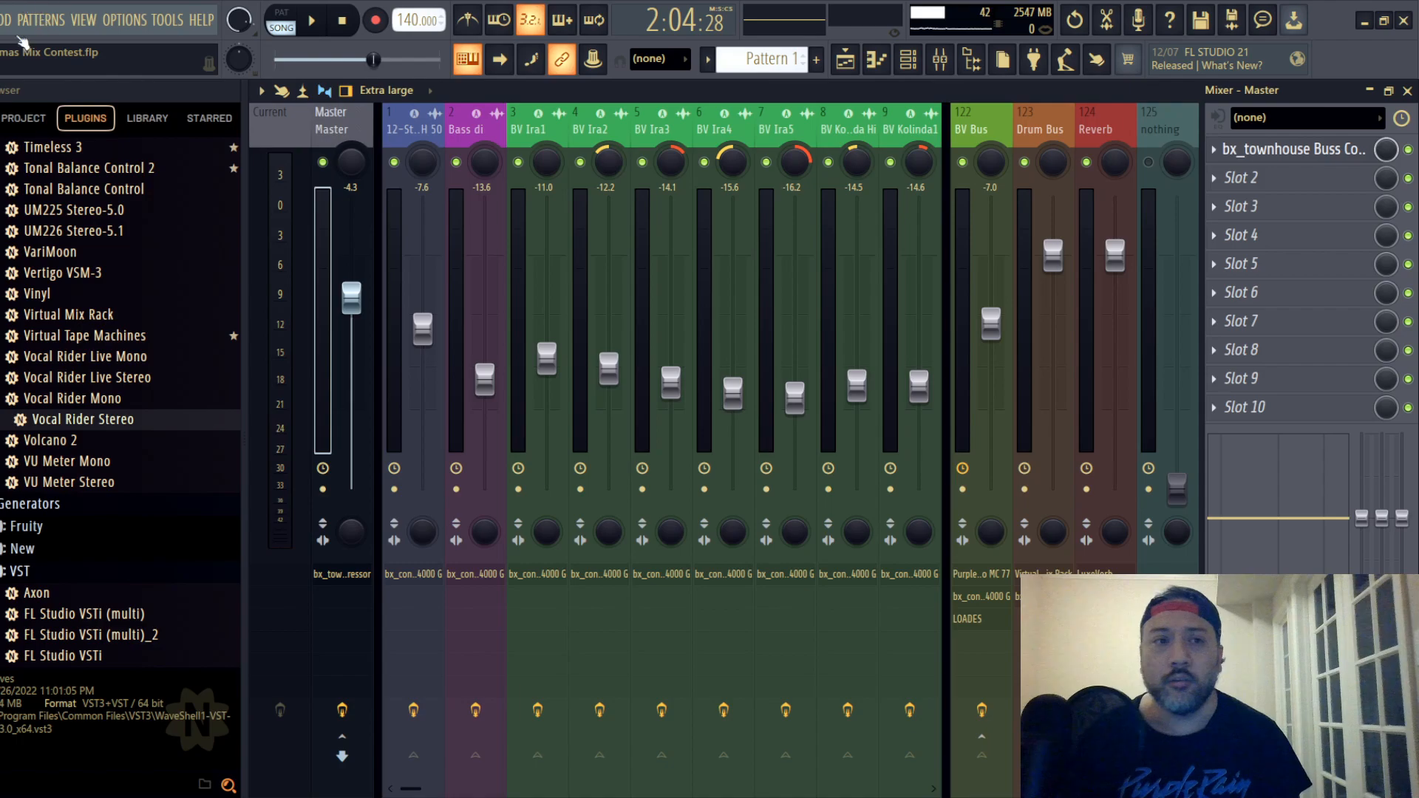
pyautogui.click(1, 20)
pyautogui.click(1, 103)
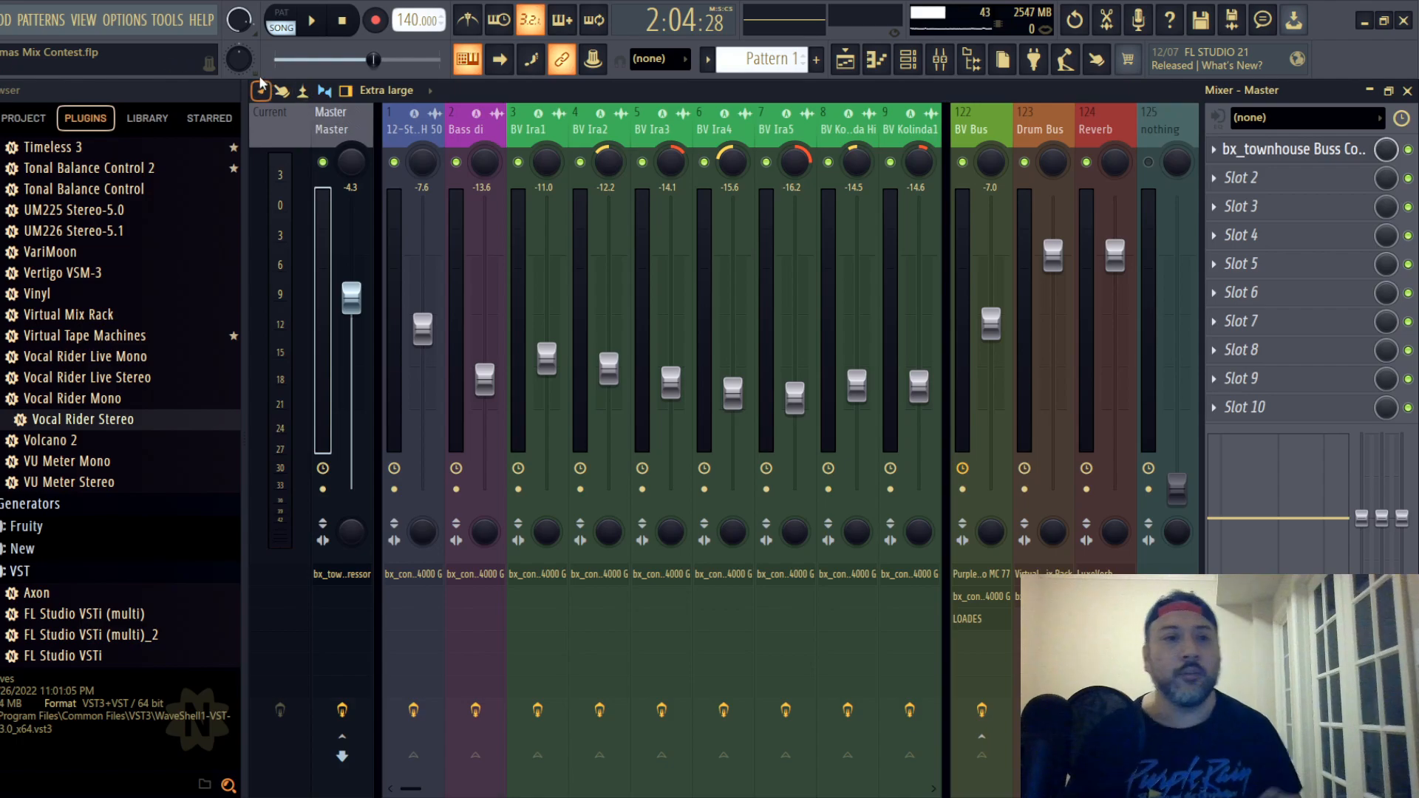
pyautogui.click(1, 20)
pyautogui.click(4, 104)
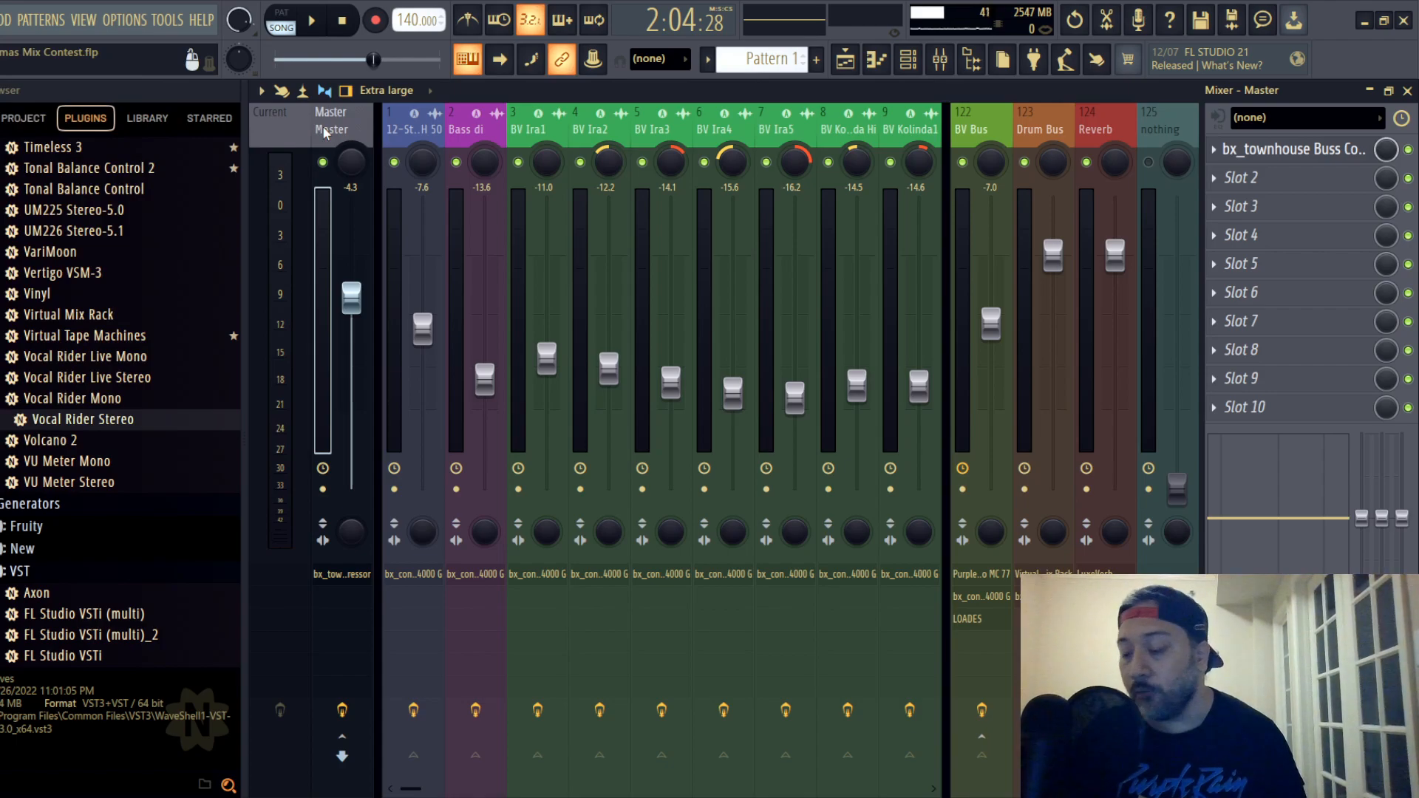
# - Play the song from the beginning while lowering the Master fader in small stages to -5.9 dB, and stop playback at the end
pyautogui.click(341, 24)
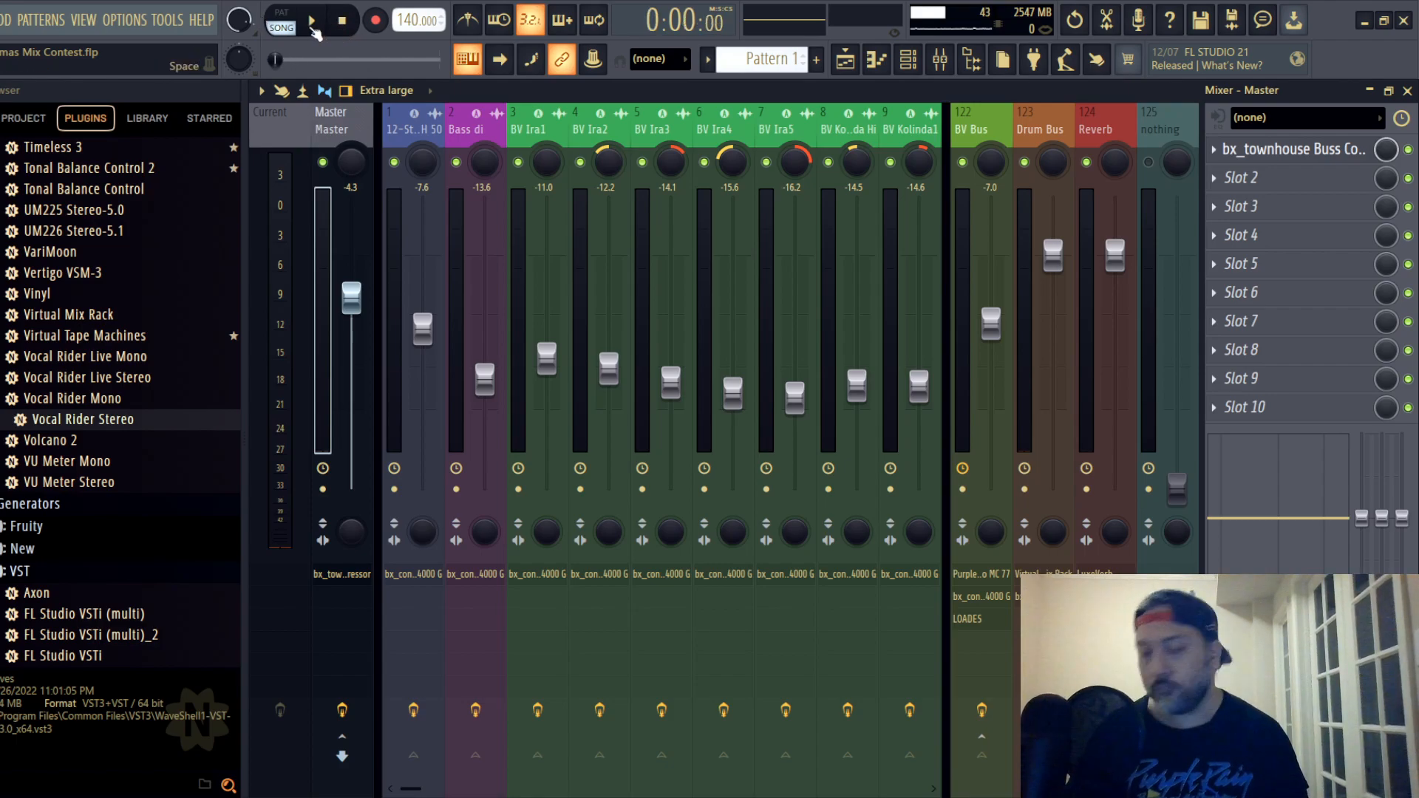
pyautogui.press('space')
pyautogui.moveTo(354, 300); pyautogui.dragTo(354, 300)
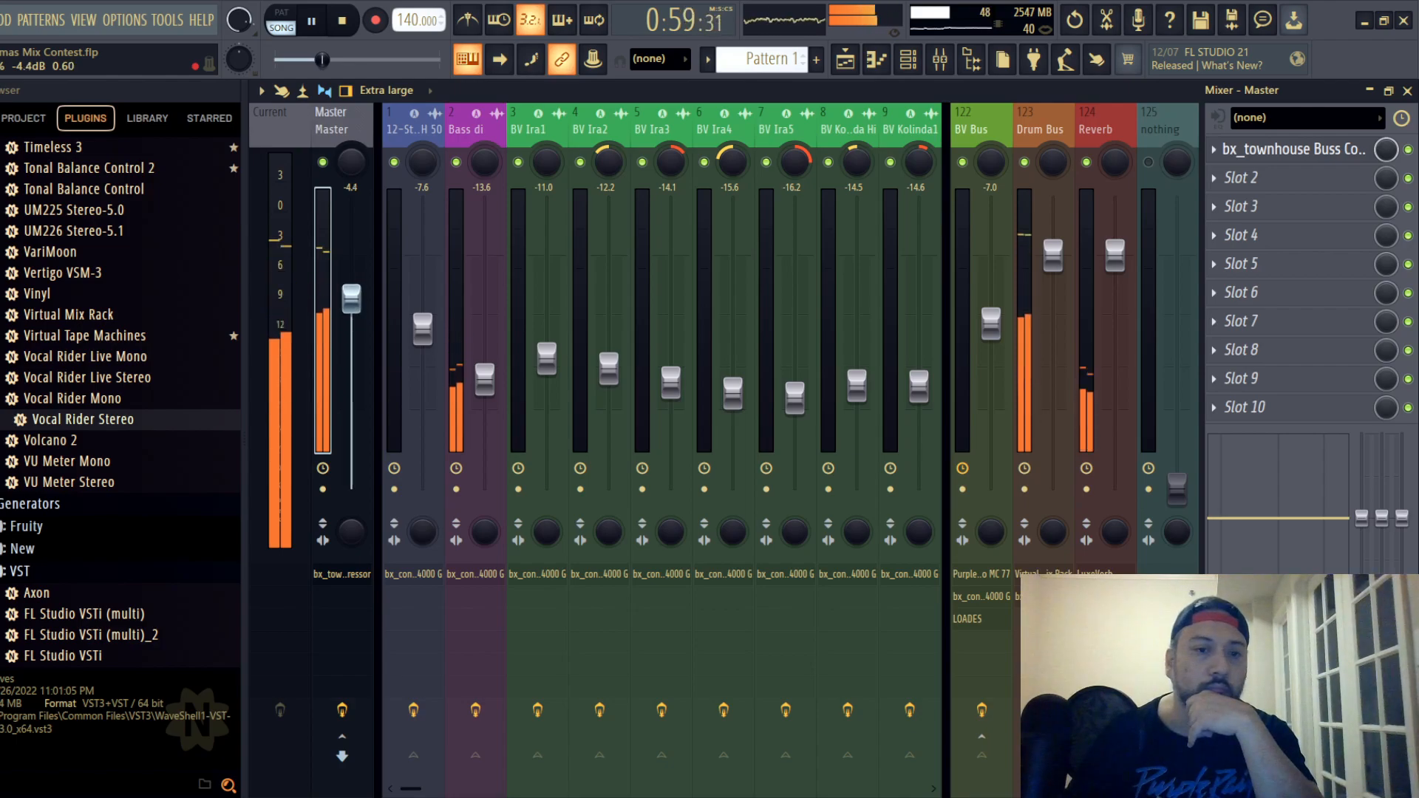
pyautogui.moveTo(356, 306); pyautogui.dragTo(357, 305)
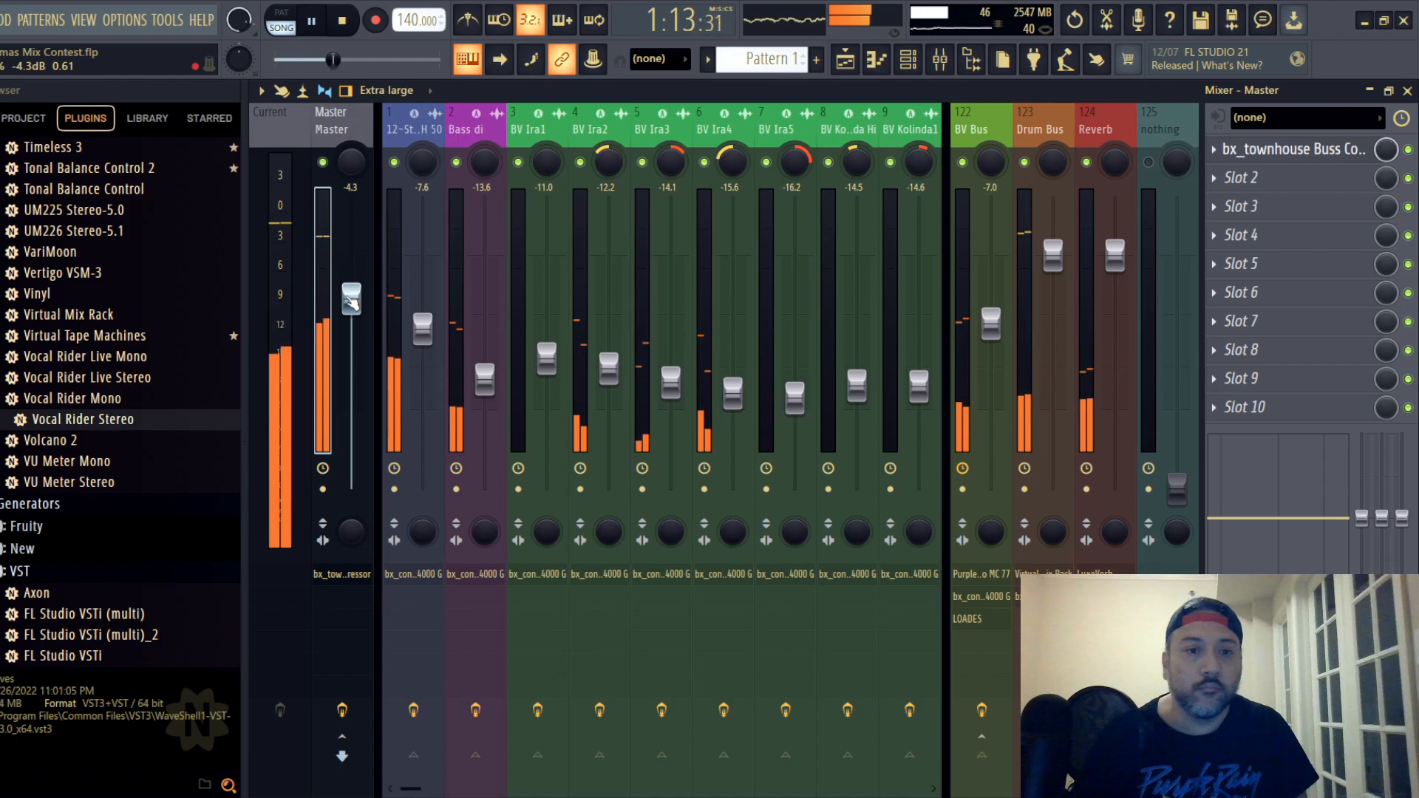
pyautogui.moveTo(352, 299); pyautogui.dragTo(351, 302)
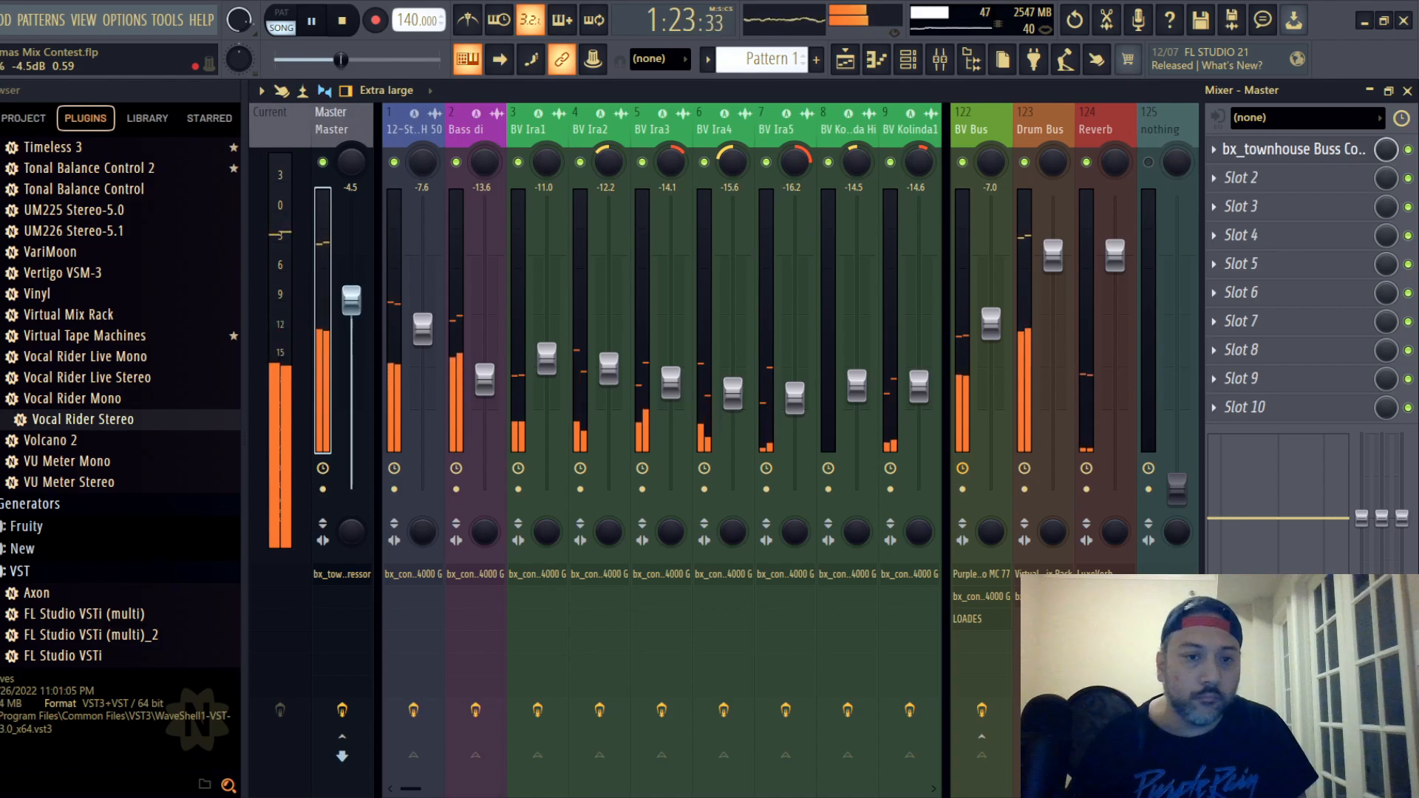
pyautogui.moveTo(359, 303); pyautogui.dragTo(359, 305)
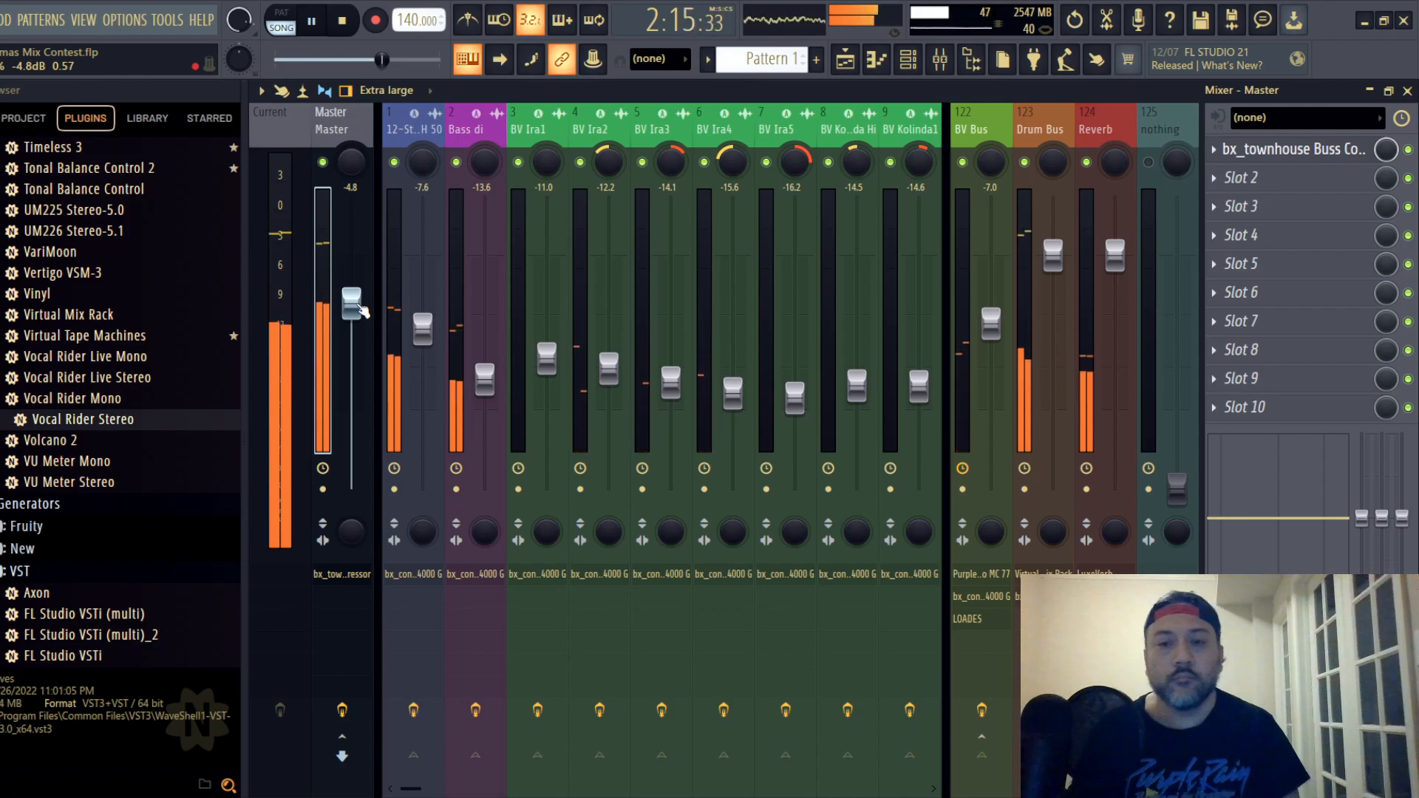
pyautogui.moveTo(359, 306); pyautogui.dragTo(360, 314)
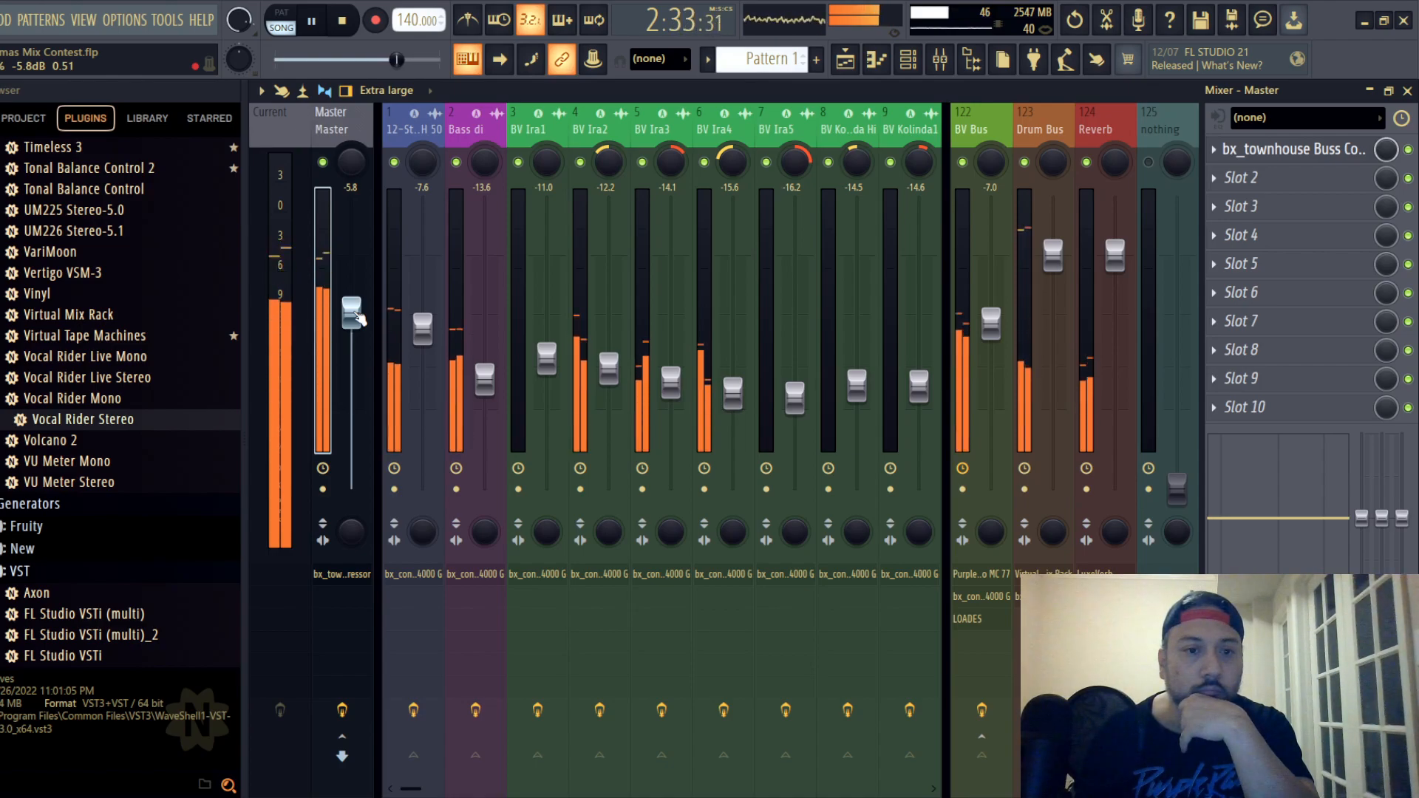
pyautogui.moveTo(356, 314); pyautogui.dragTo(357, 315)
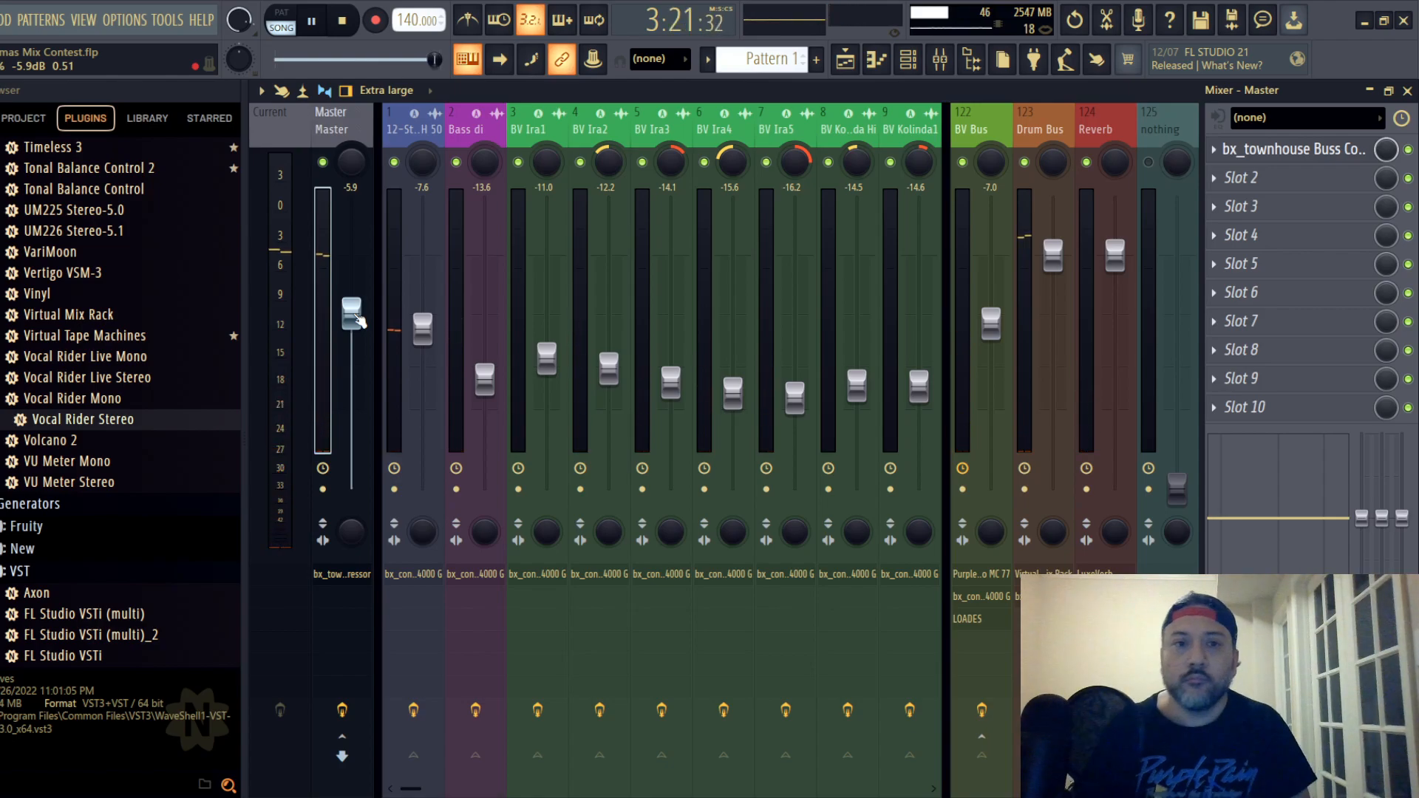
pyautogui.click(342, 20)
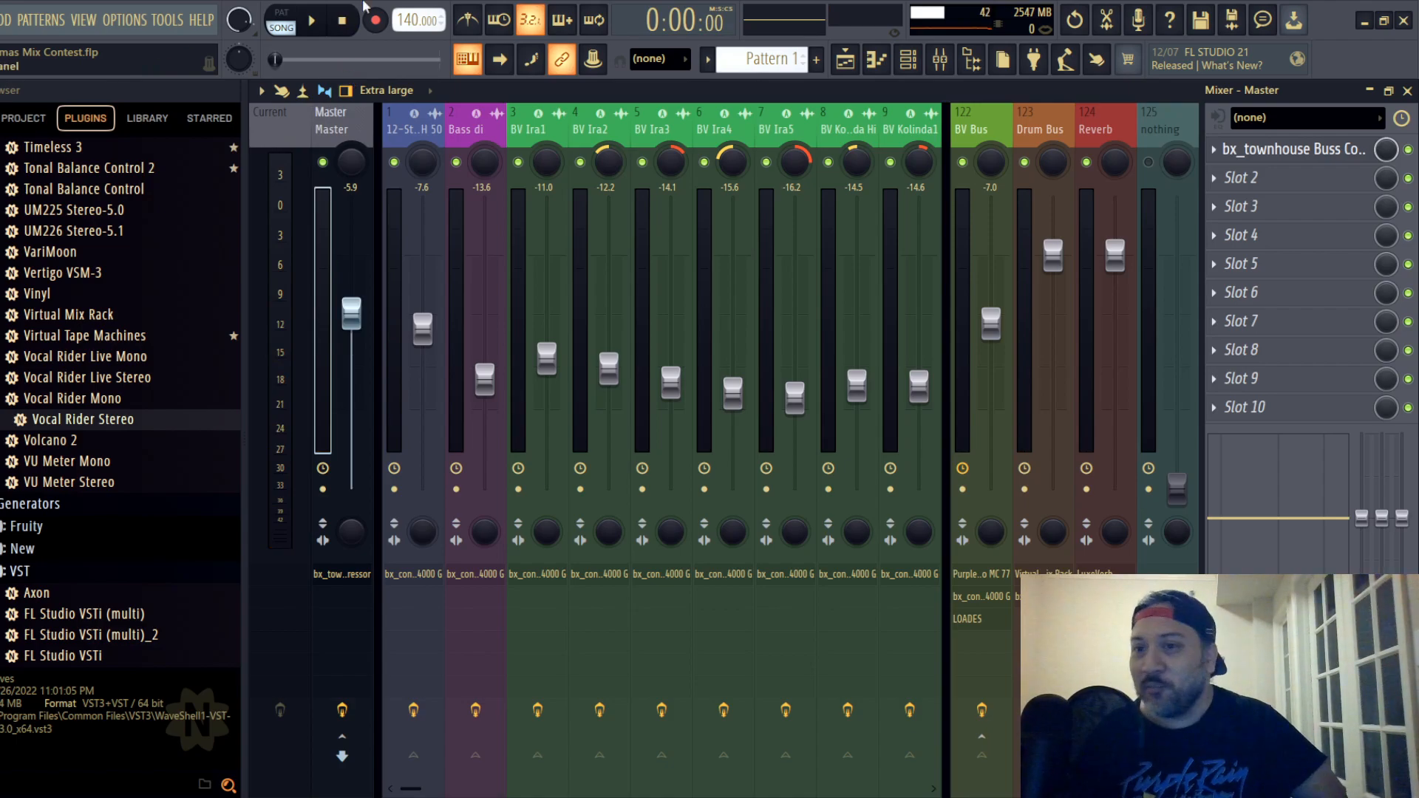
# - Save the project with the lowered Master level, repeating the save several times
pyautogui.click(1, 19)
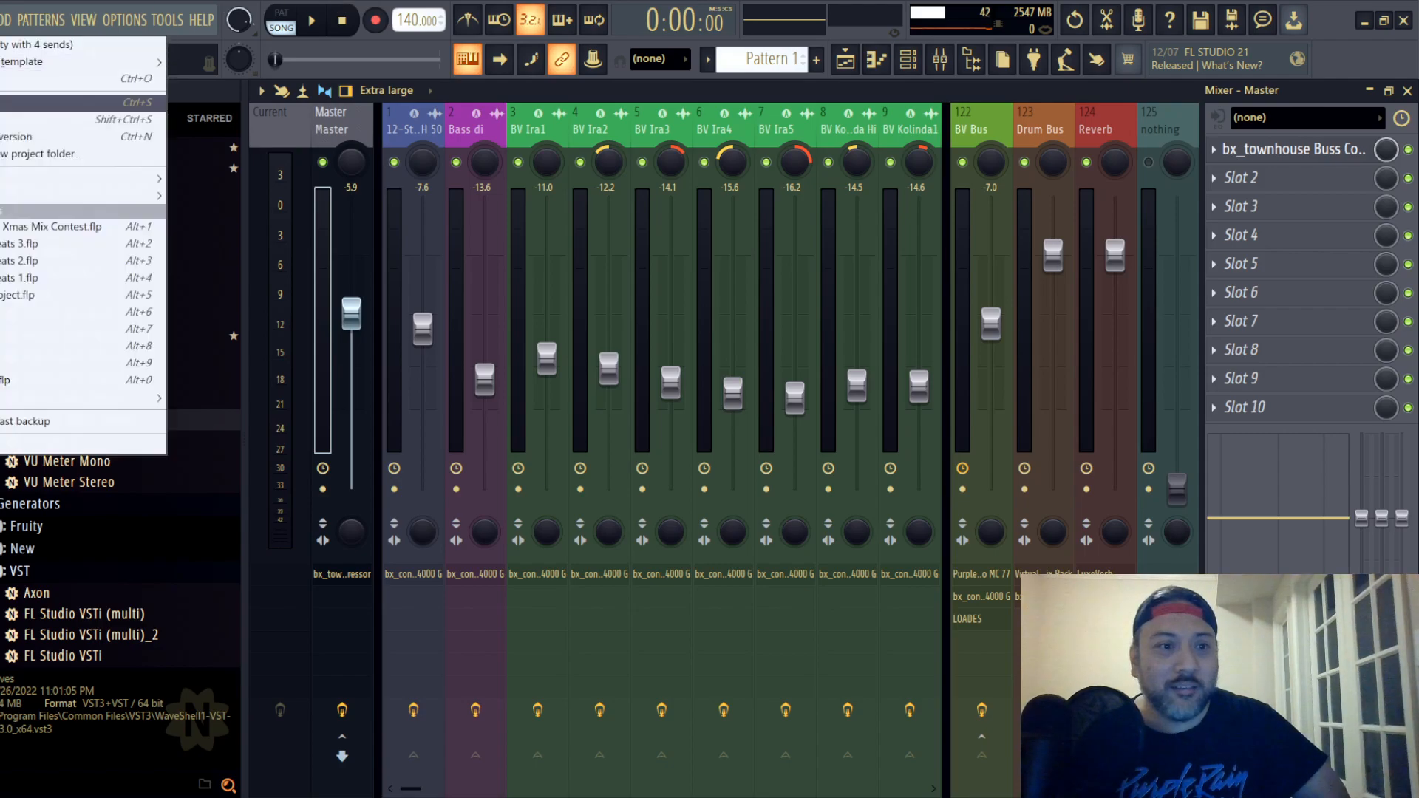
pyautogui.click(15, 104)
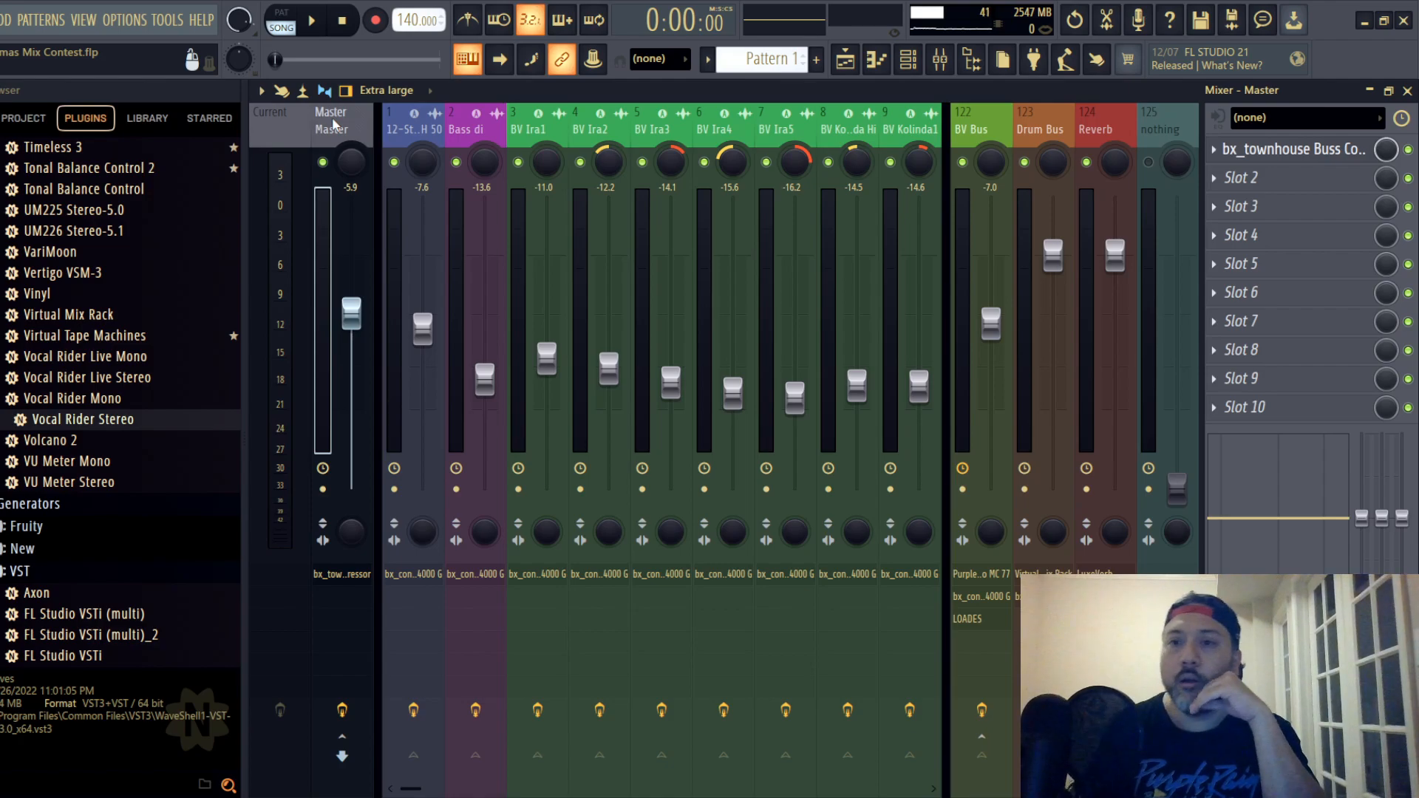
pyautogui.click(1, 20)
pyautogui.click(3, 104)
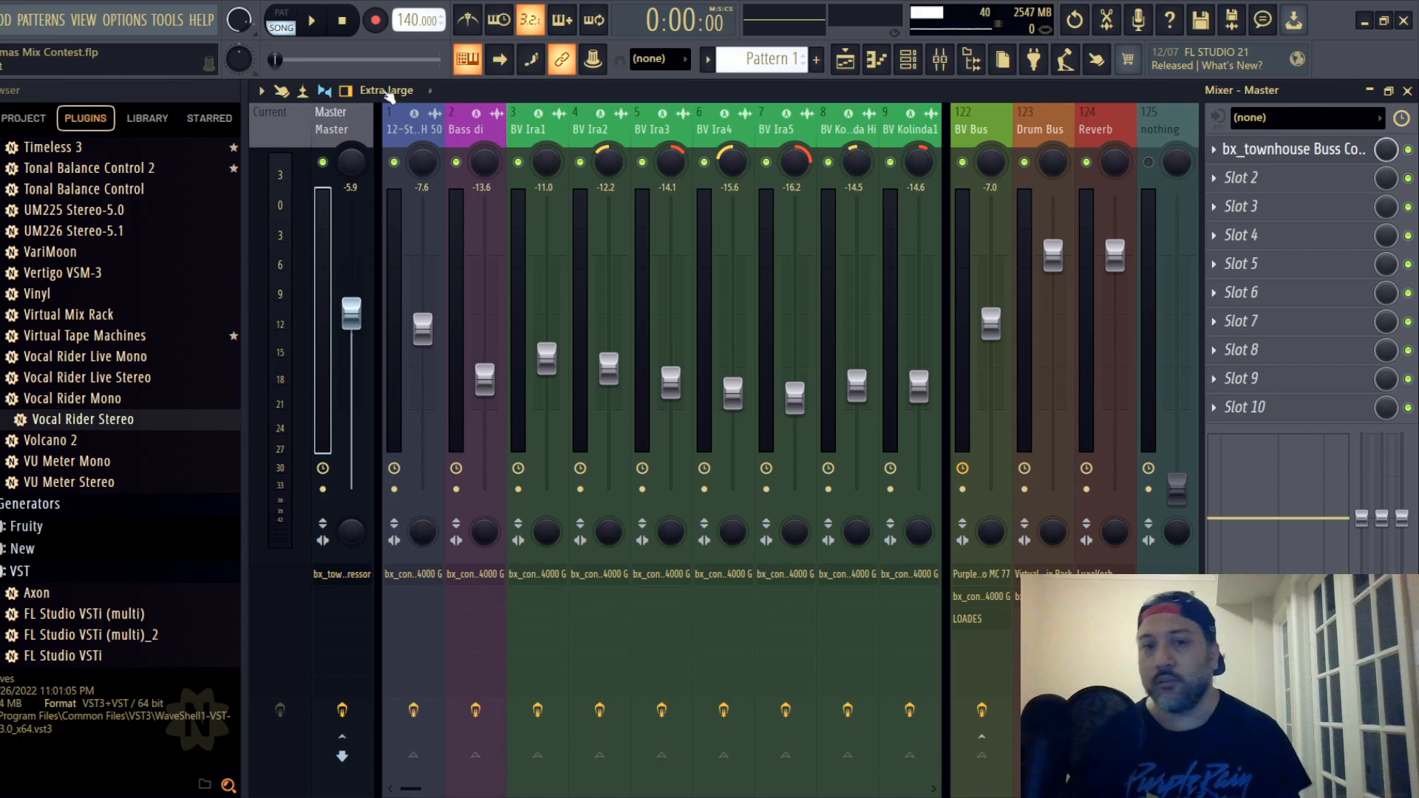
pyautogui.click(0, 19)
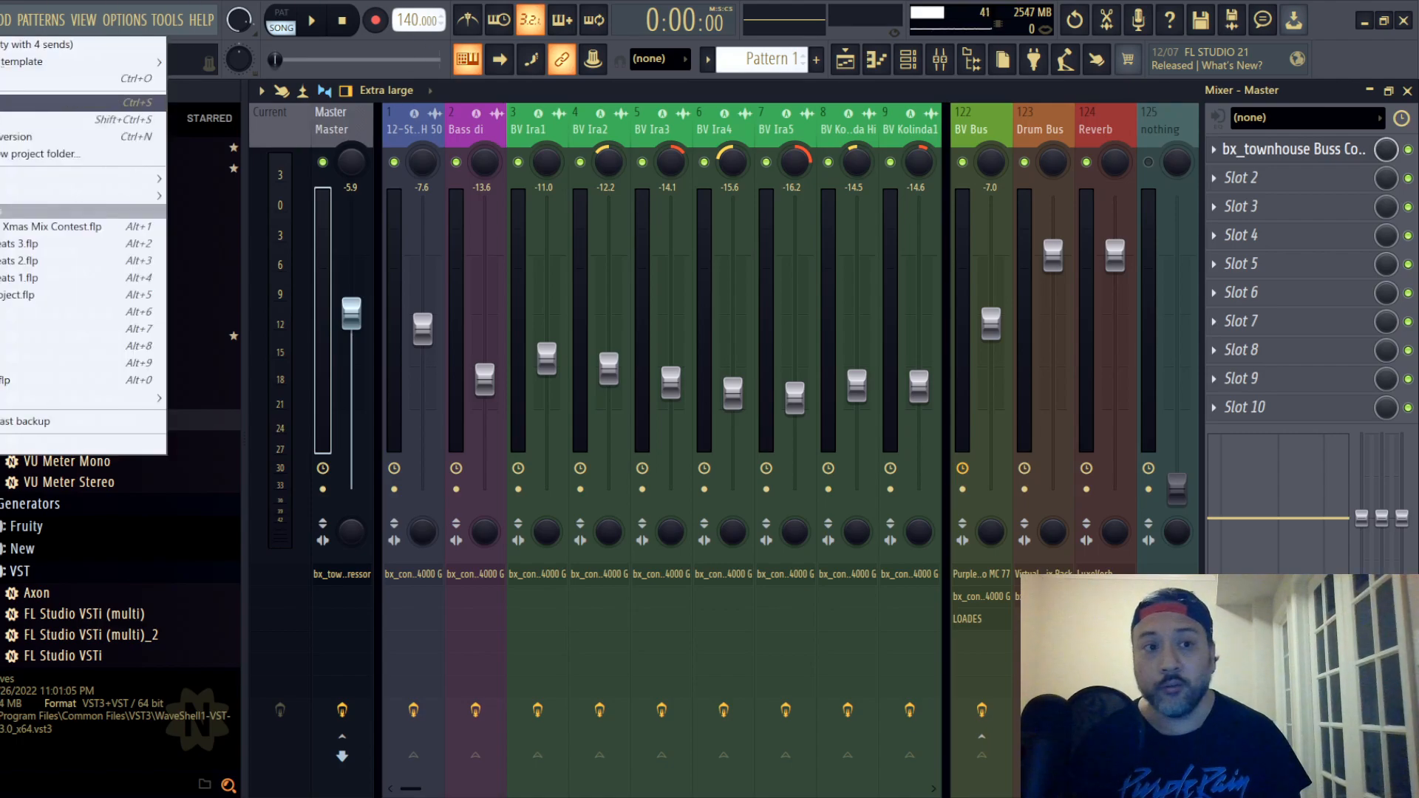
pyautogui.click(1, 102)
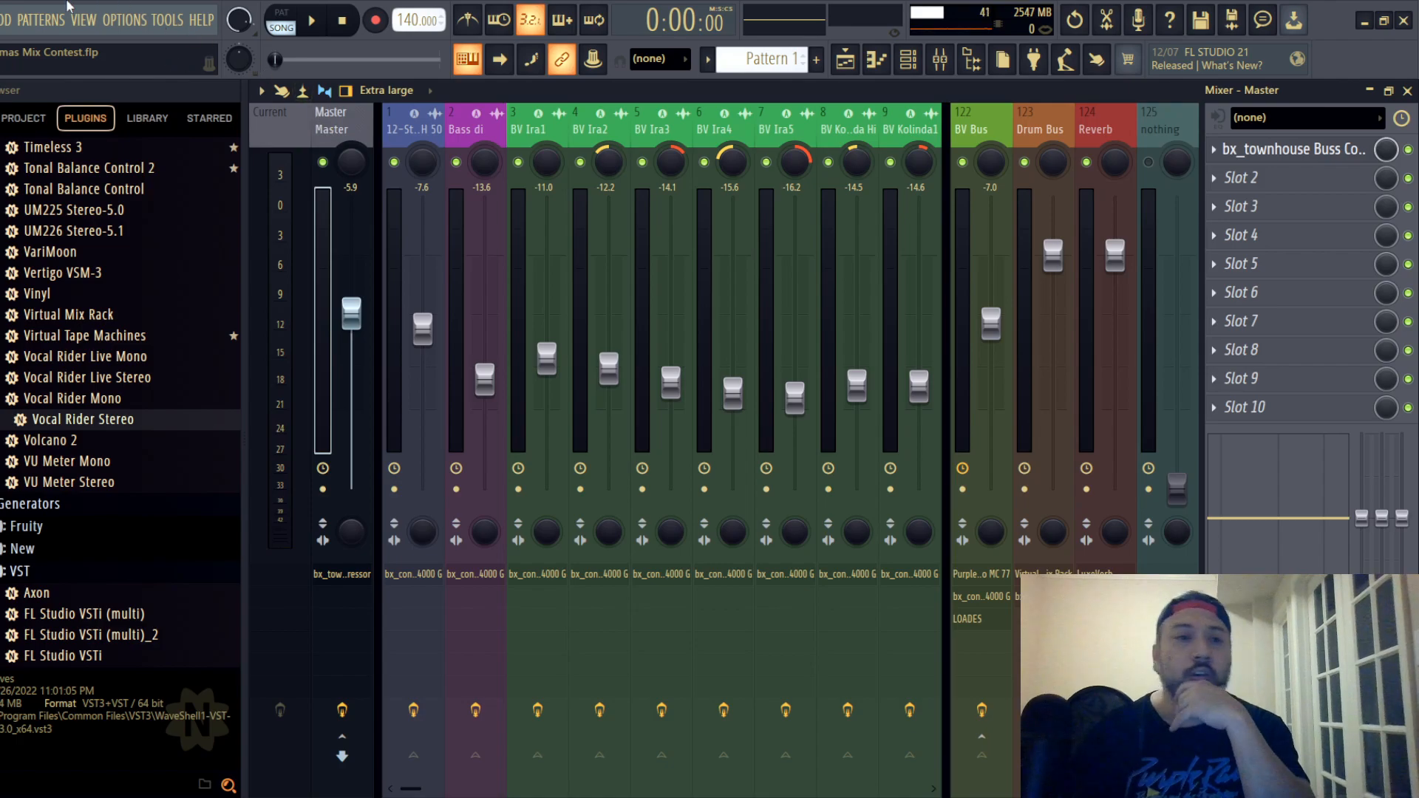
pyautogui.hotkey('alt', 'f')
pyautogui.click(4, 102)
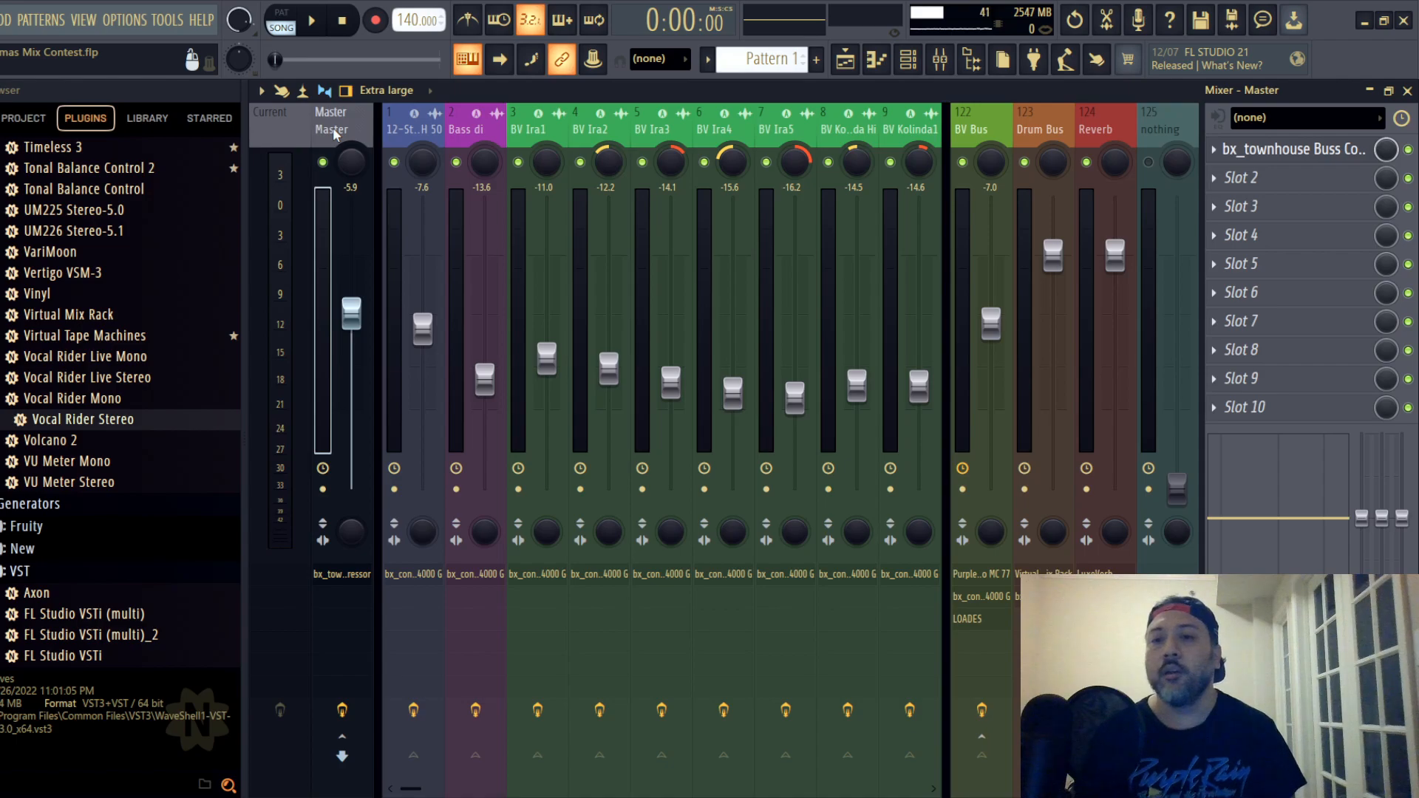
# - Examine the LuxeVerb settings on the Reverb track and close the plugin
pyautogui.click(1107, 125)
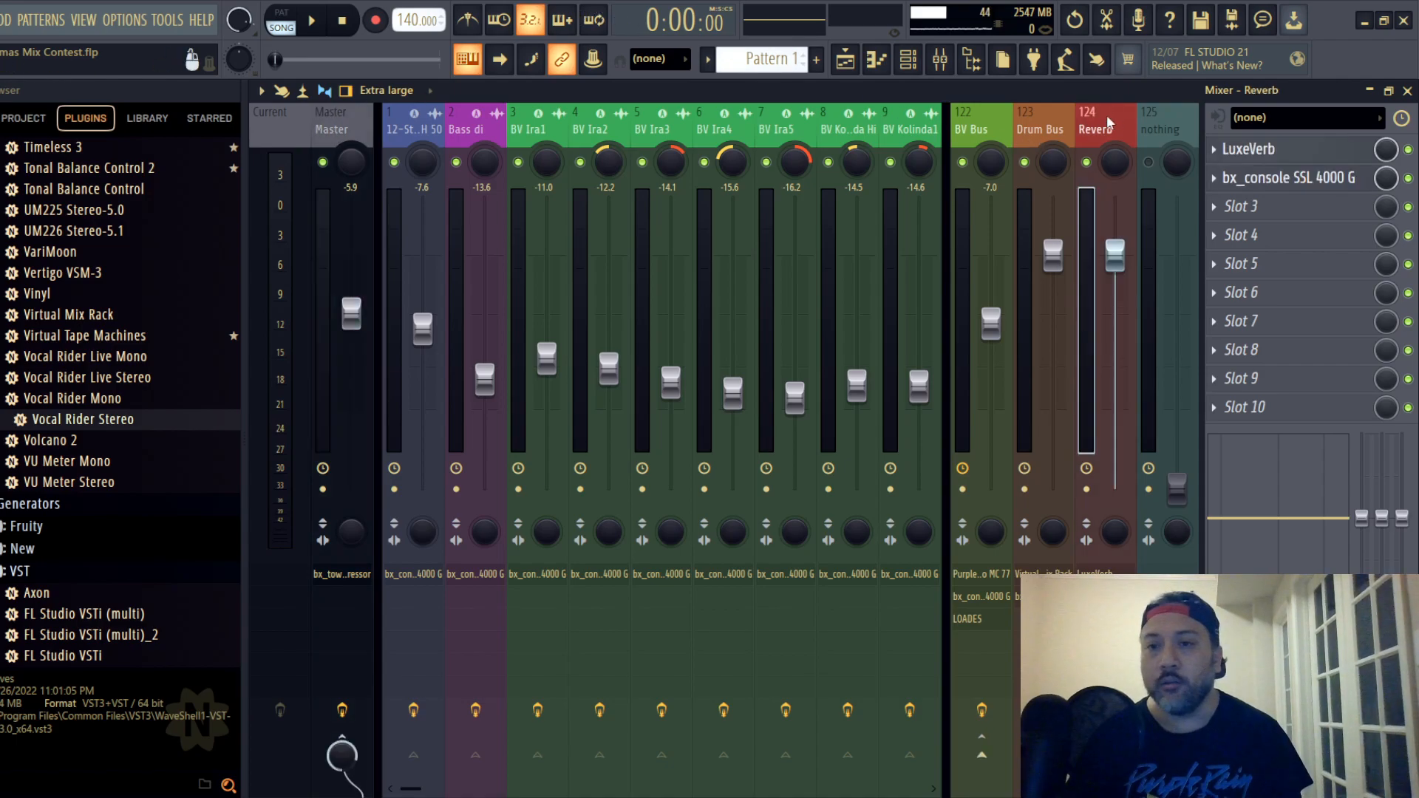
pyautogui.click(1290, 150)
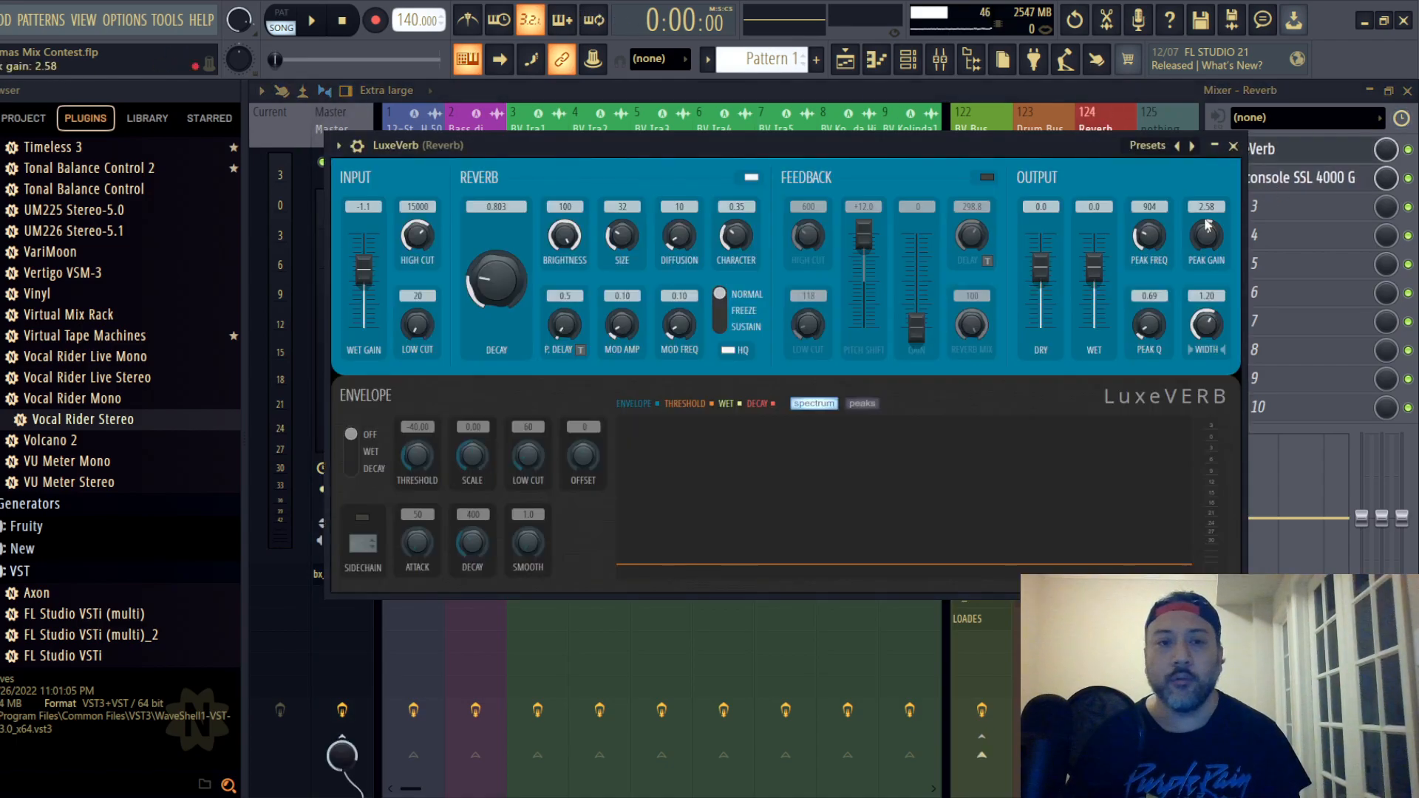
pyautogui.click(1233, 146)
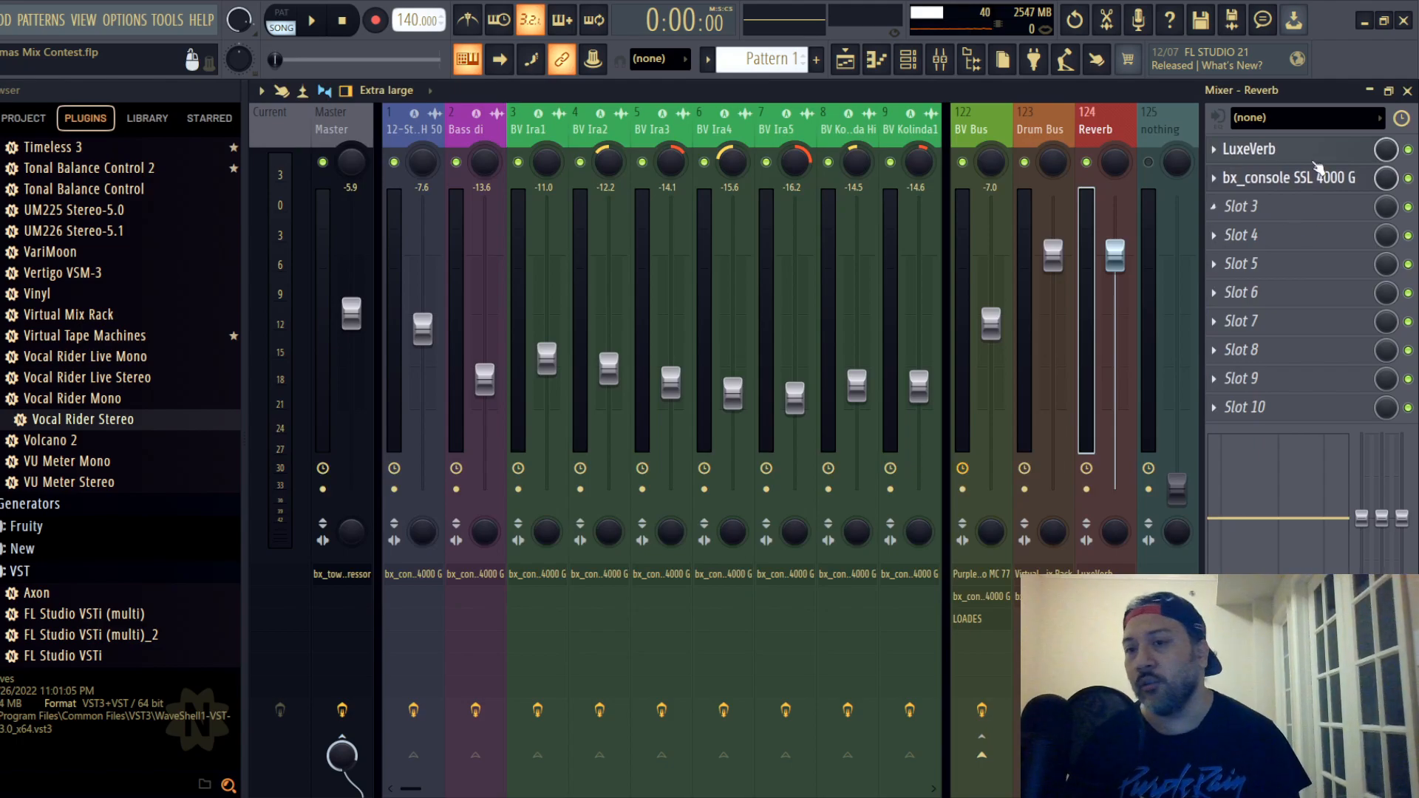
pyautogui.click(1284, 149)
pyautogui.click(1233, 146)
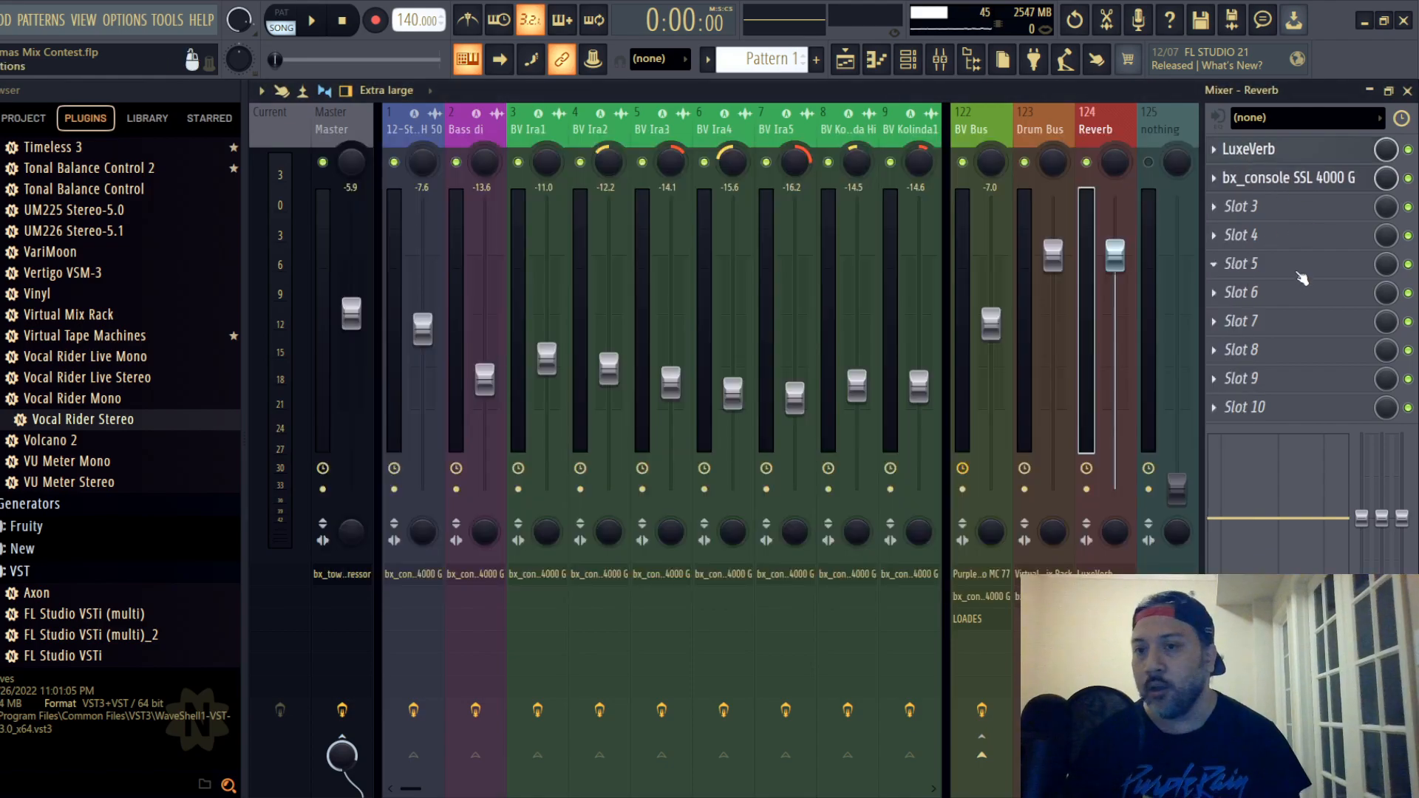
pyautogui.click(1300, 150)
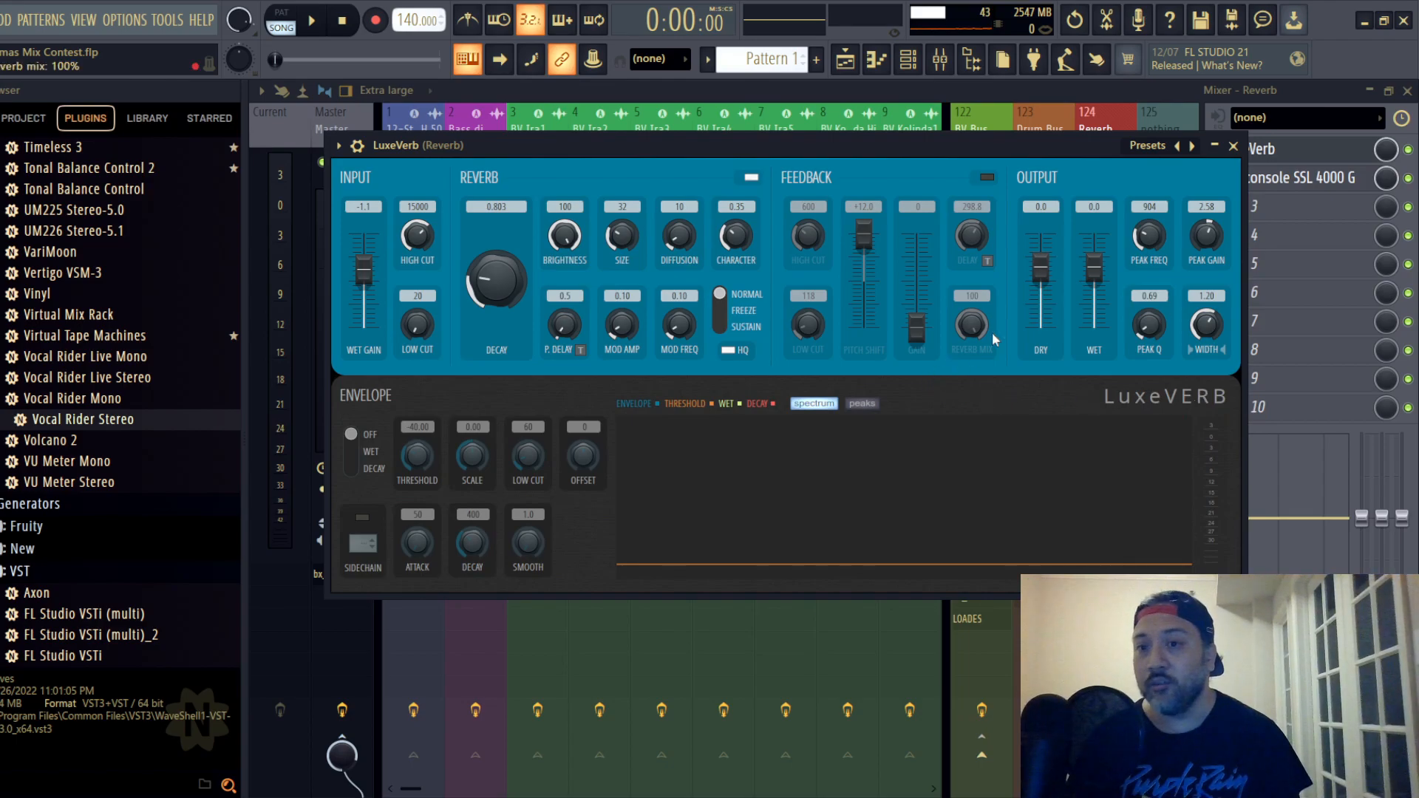
pyautogui.click(1232, 146)
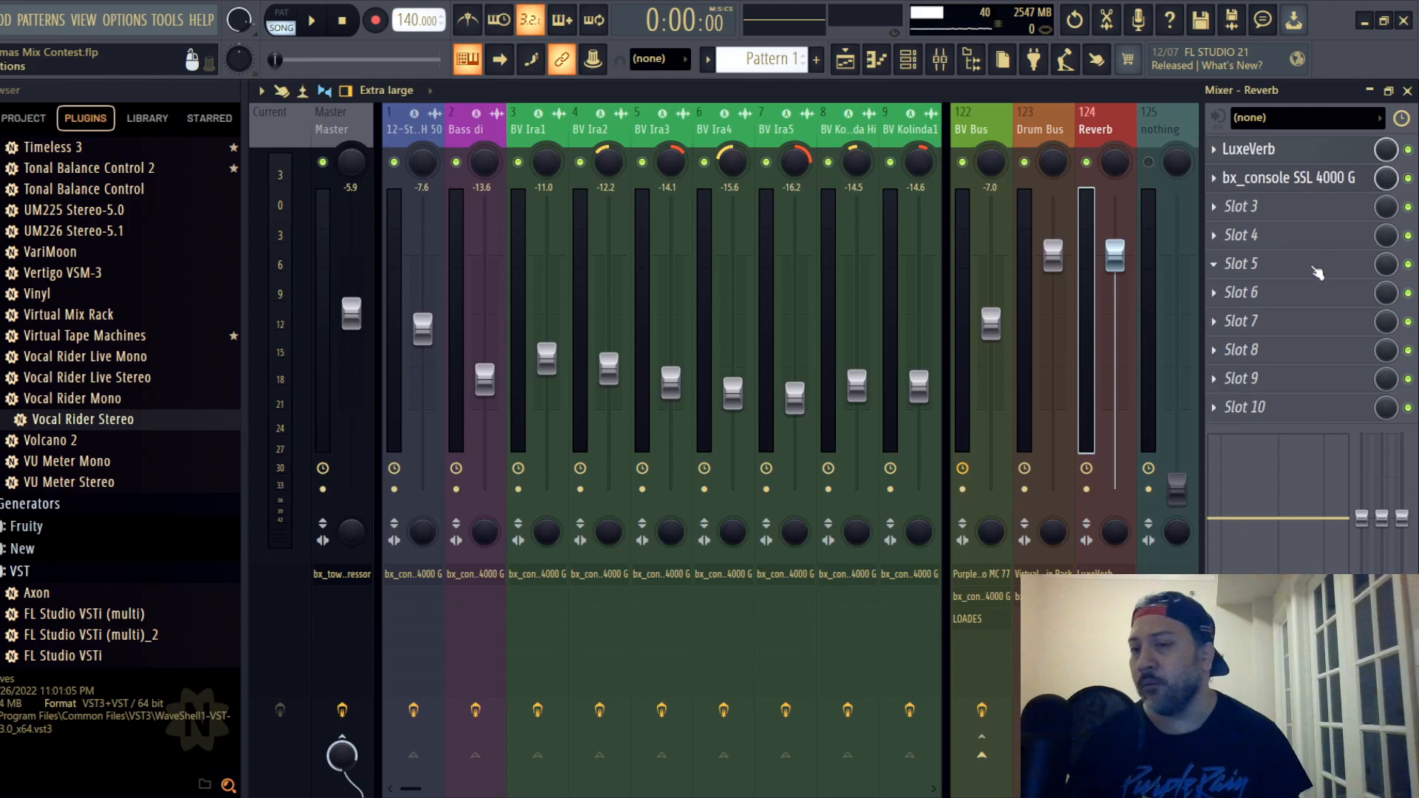
# - Examine the bx_console SSL 4000 G settings on the Reverb track and close the plugin
pyautogui.click(1313, 177)
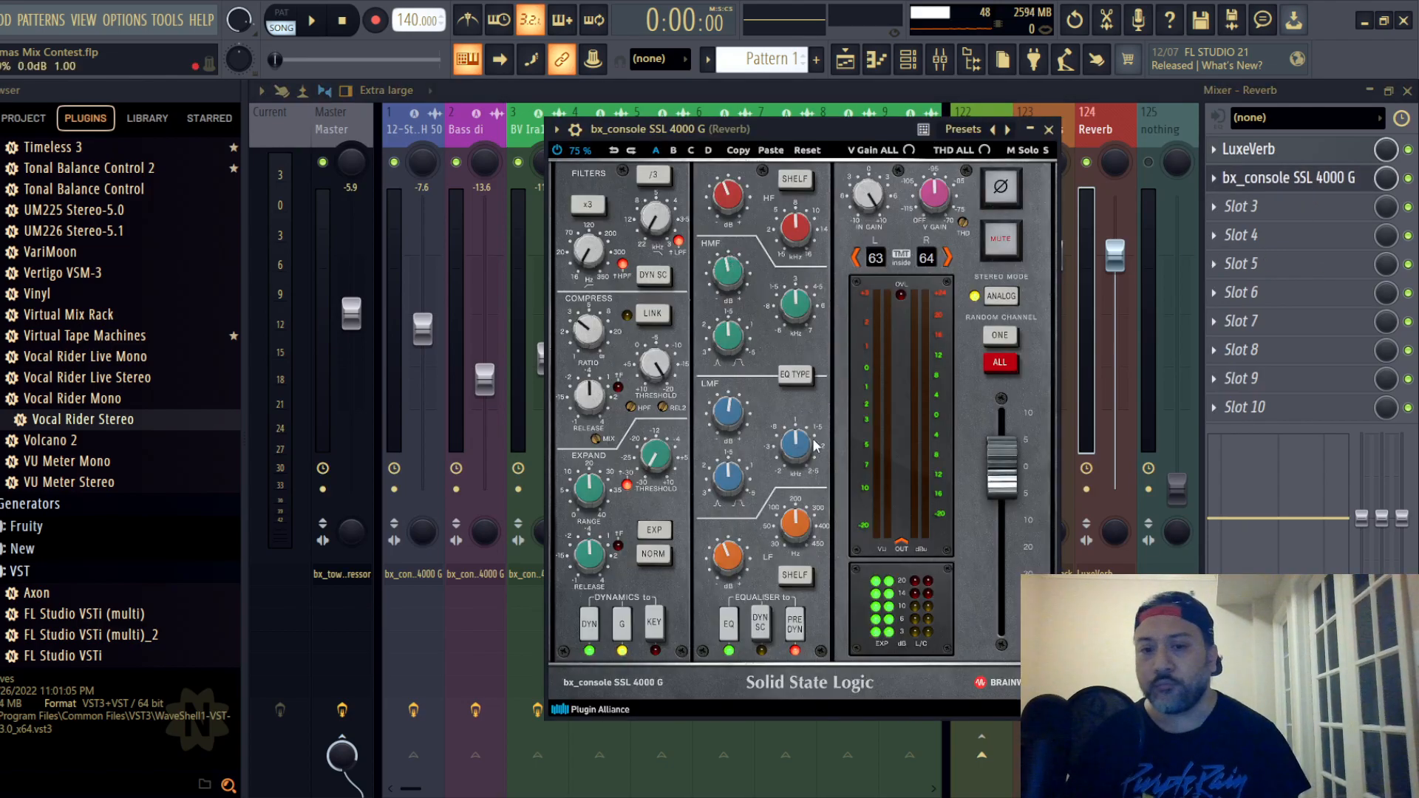
pyautogui.click(1048, 129)
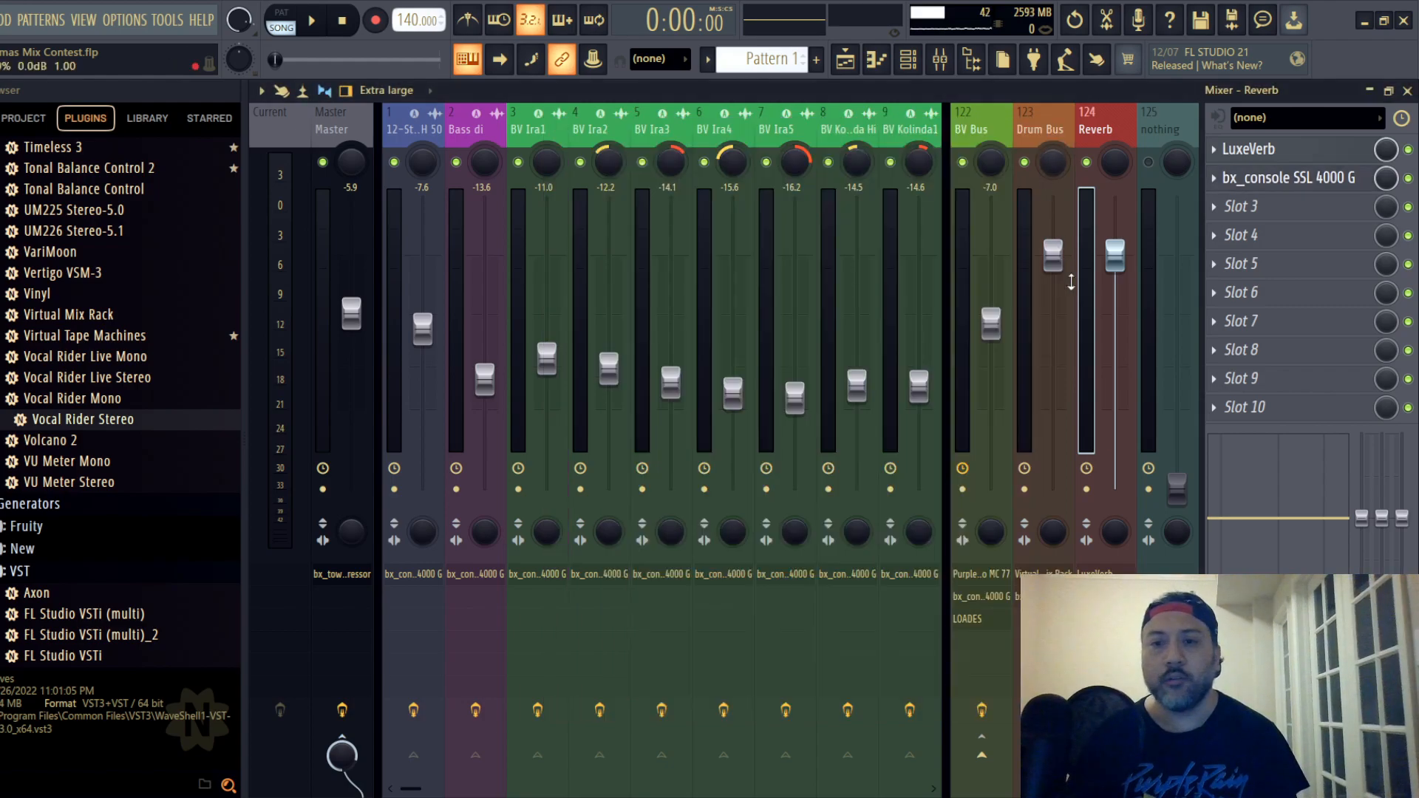
pyautogui.click(1305, 181)
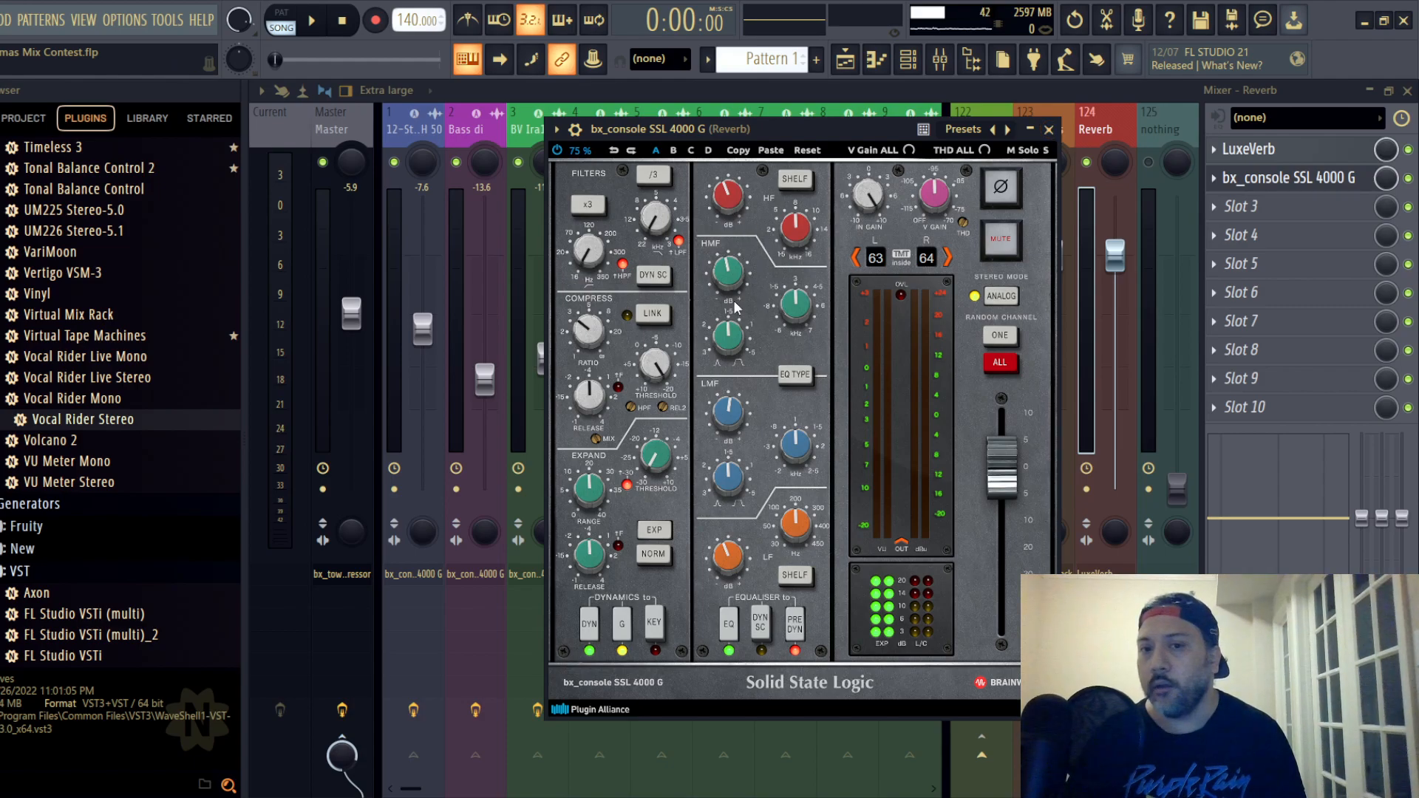
pyautogui.click(1048, 129)
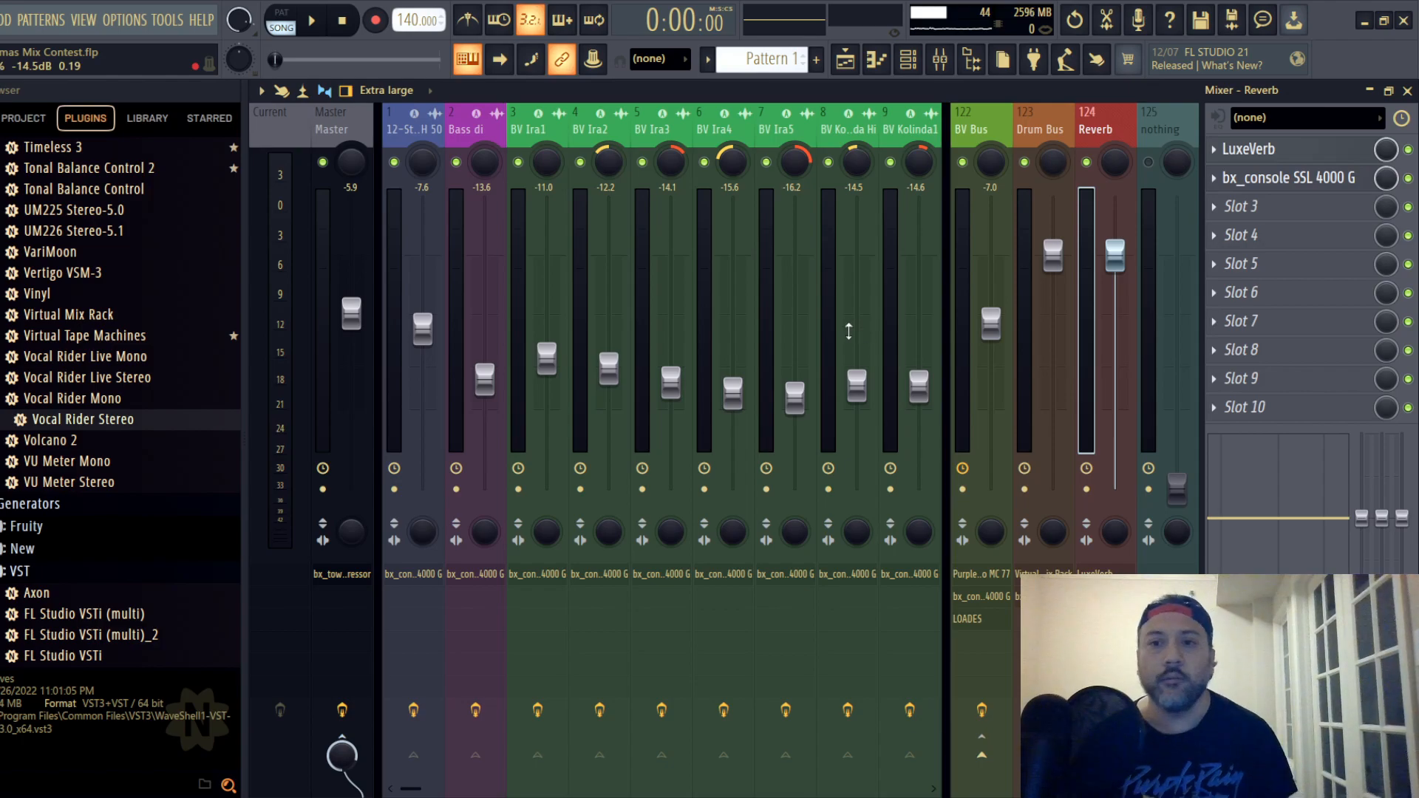
# - Select the Master track and save the finished mix project again, repeating the save
pyautogui.click(357, 124)
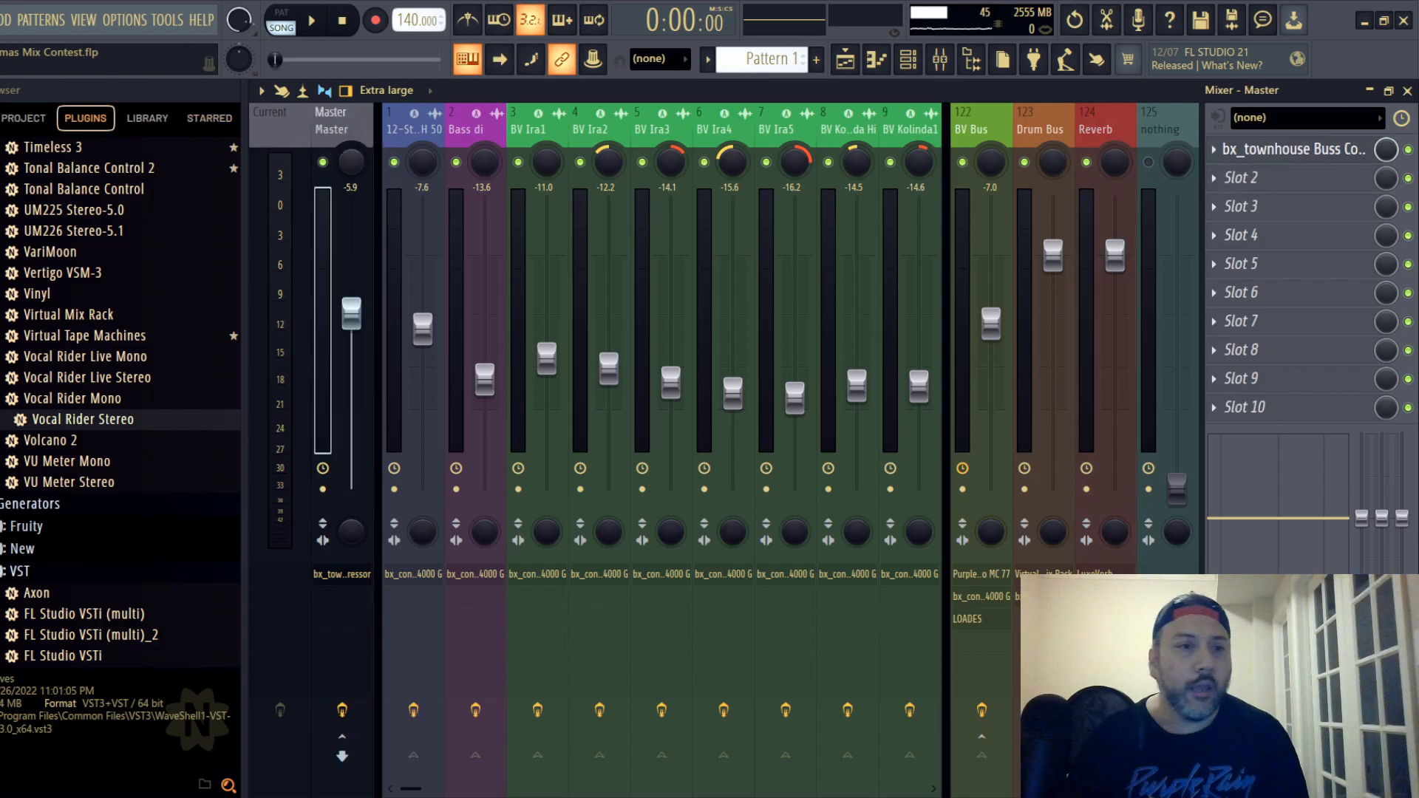
pyautogui.click(0, 20)
pyautogui.click(1, 103)
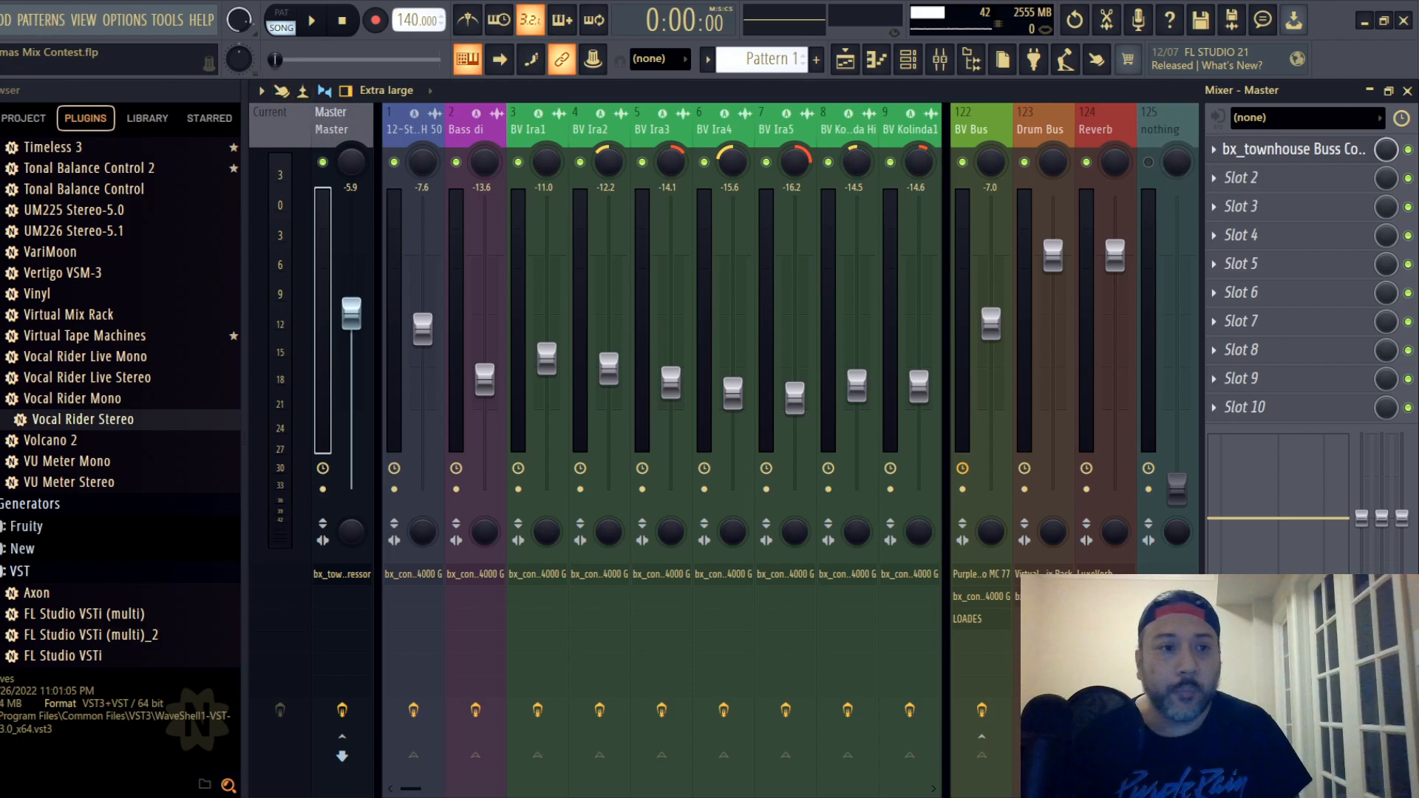
pyautogui.click(0, 20)
pyautogui.click(7, 103)
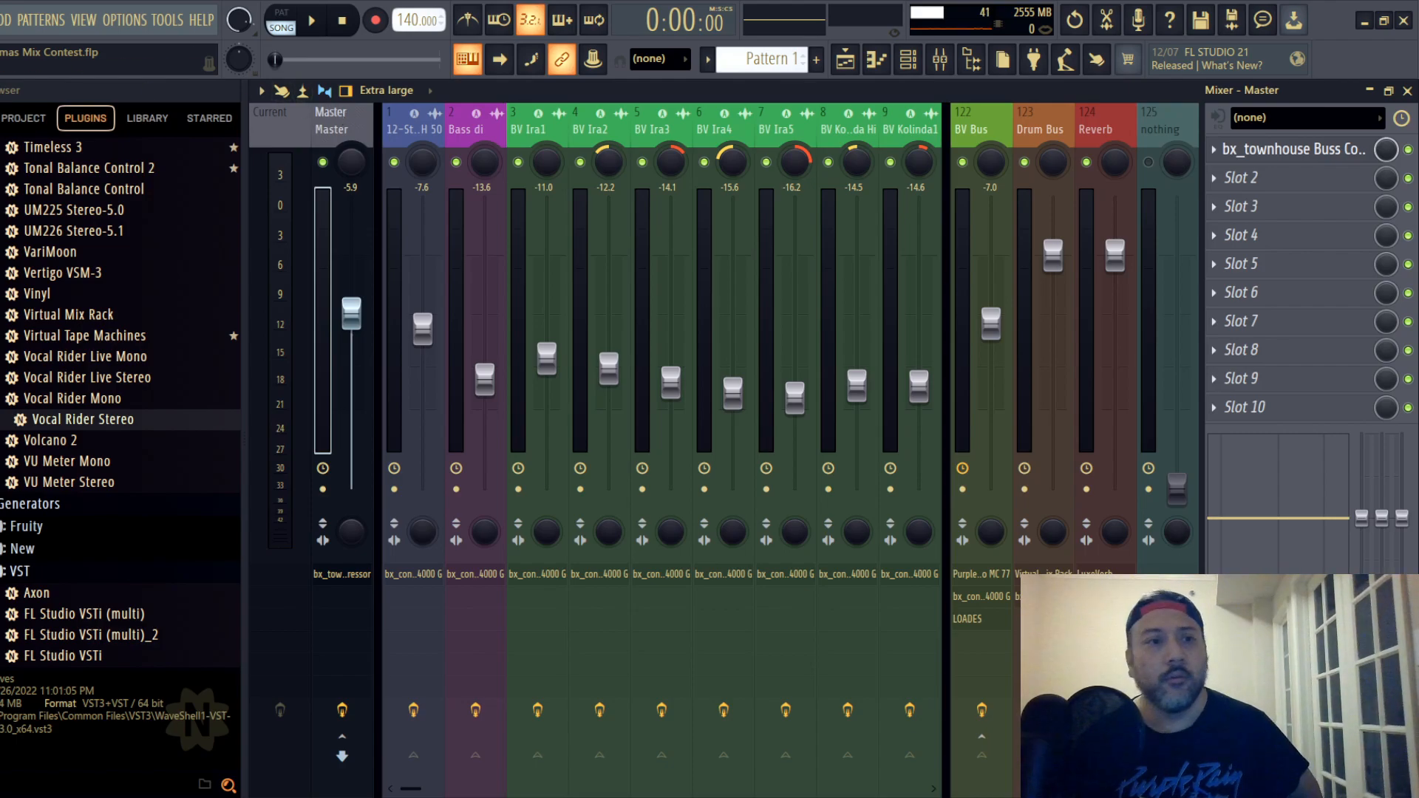
pyautogui.click(0, 20)
pyautogui.click(0, 103)
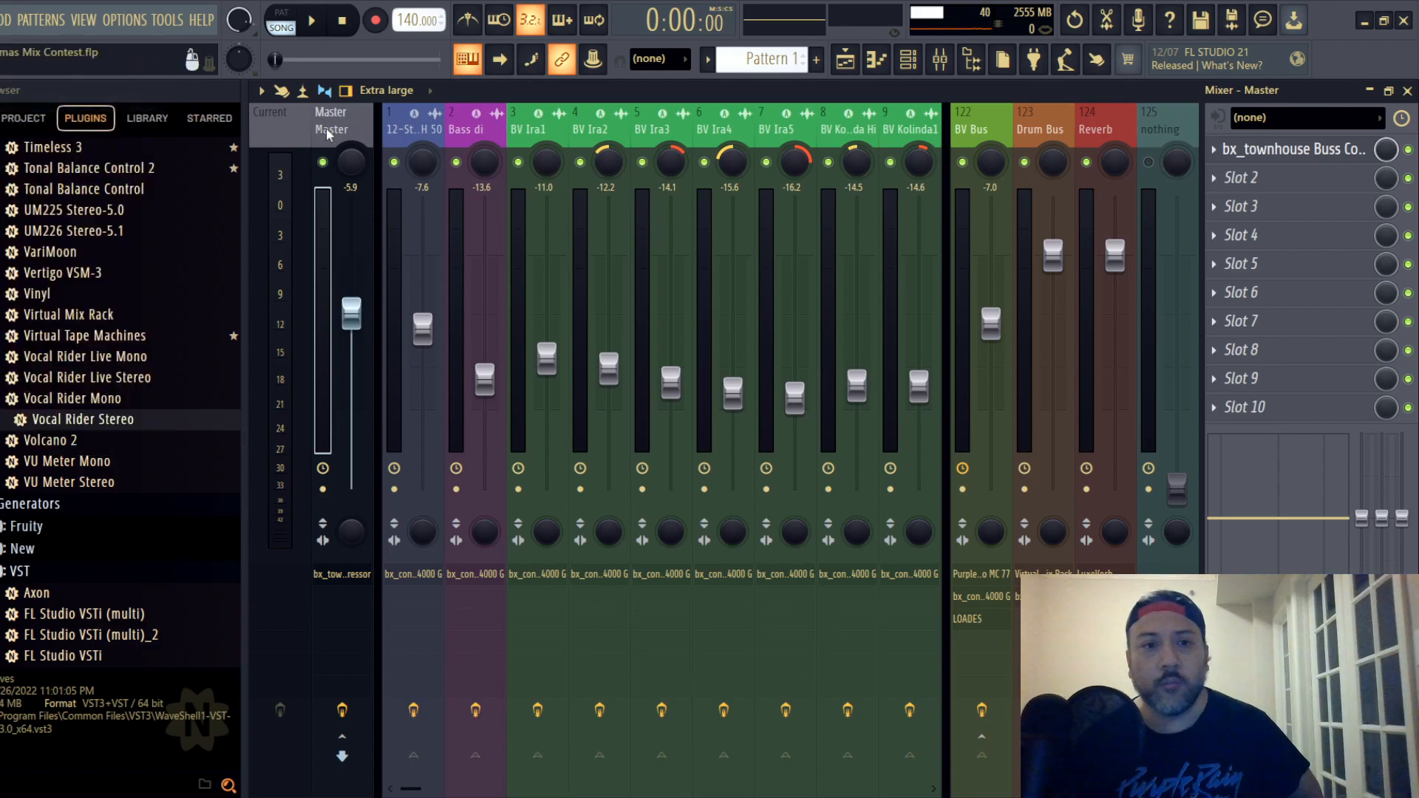
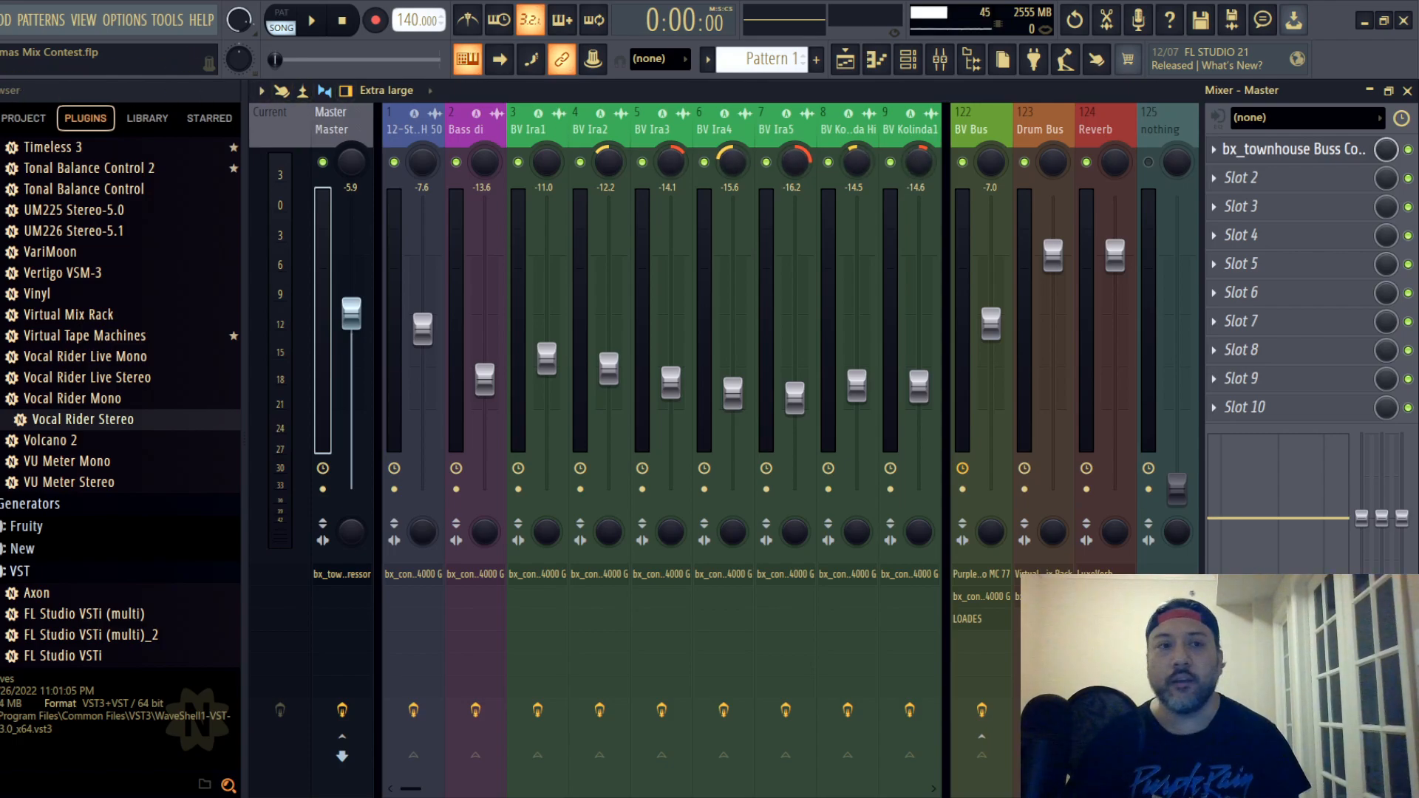
# - Save the Xmas Mix Contest project under its existing file name
pyautogui.click(2, 20)
pyautogui.click(15, 104)
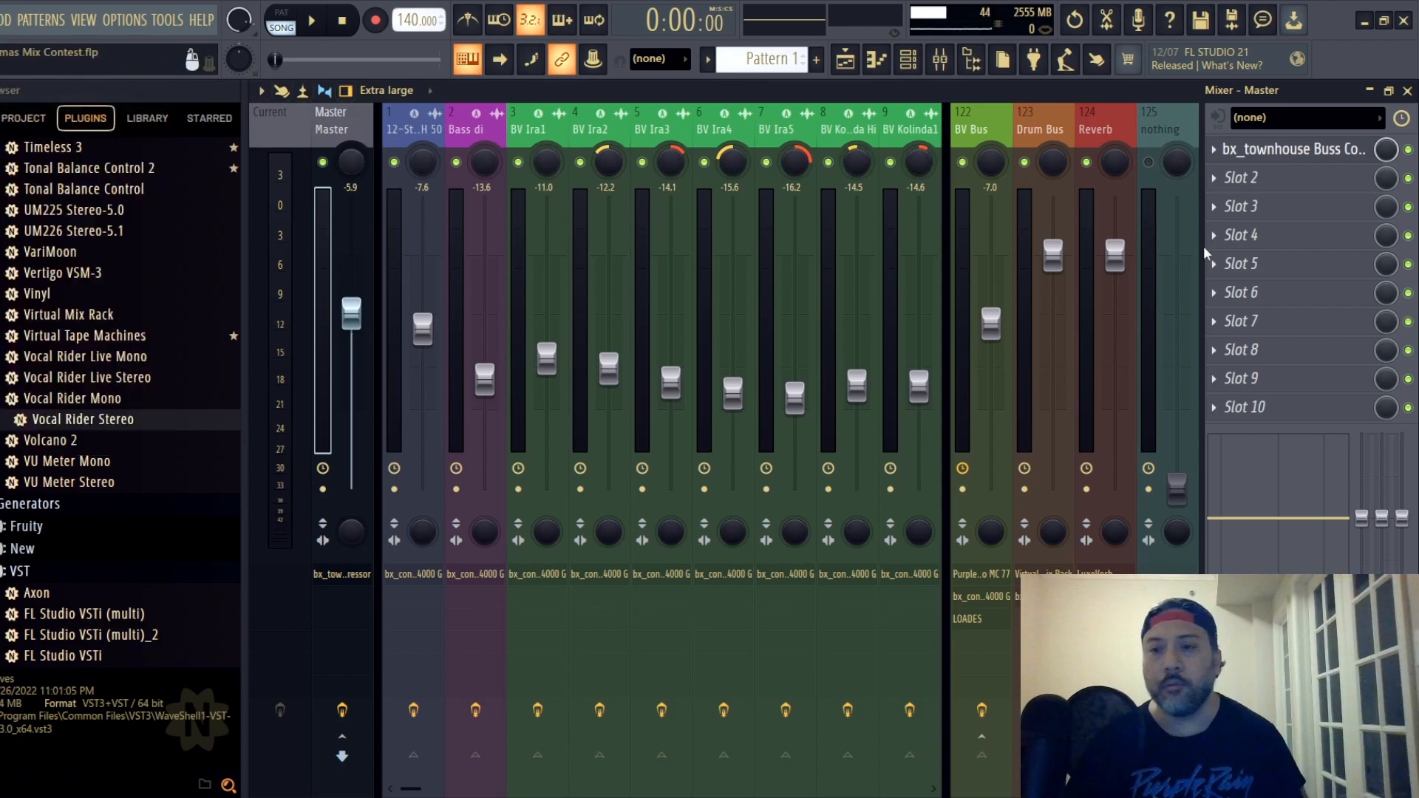
# - Load the Hardcore effect into slot 2 of the Master track and close its plugin window
pyautogui.click(1265, 179)
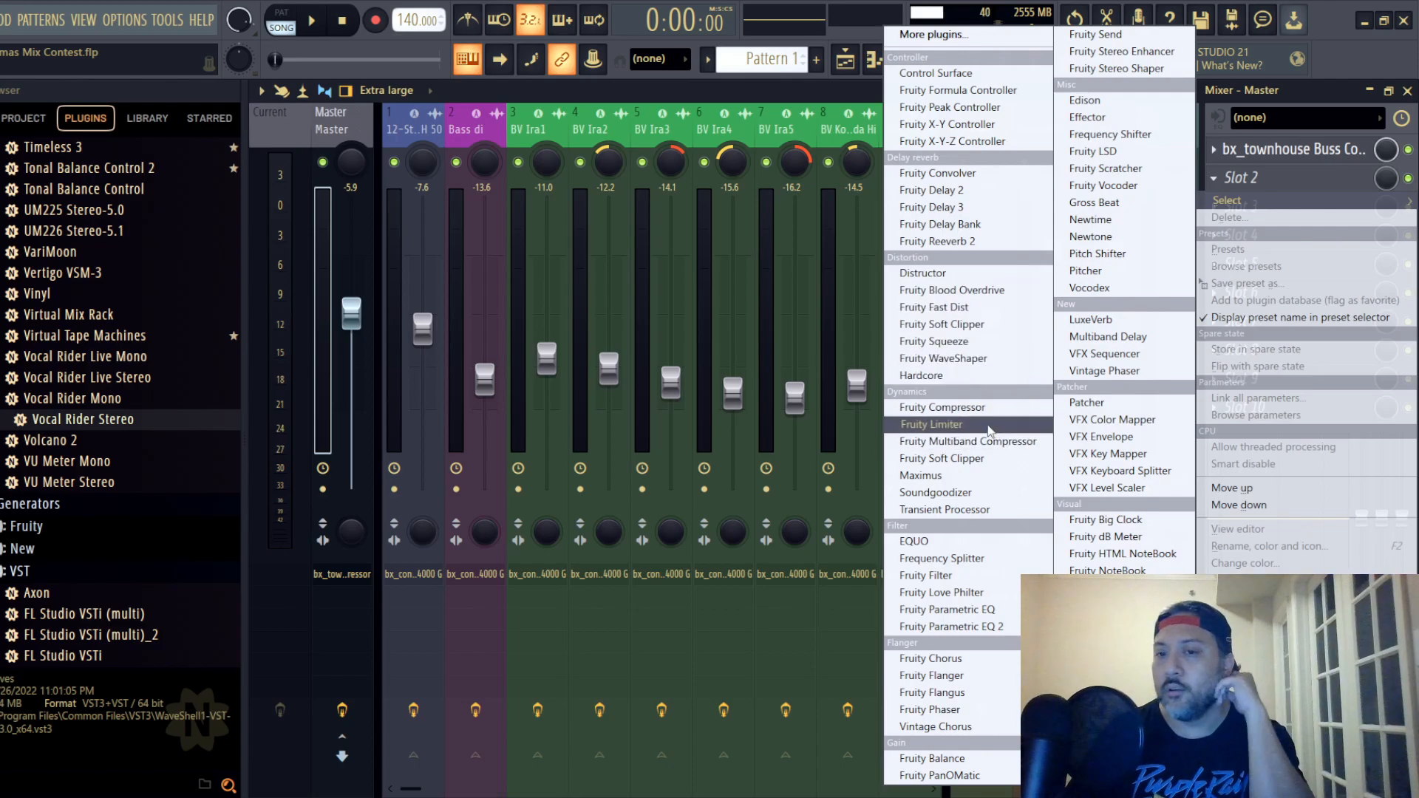
pyautogui.click(961, 376)
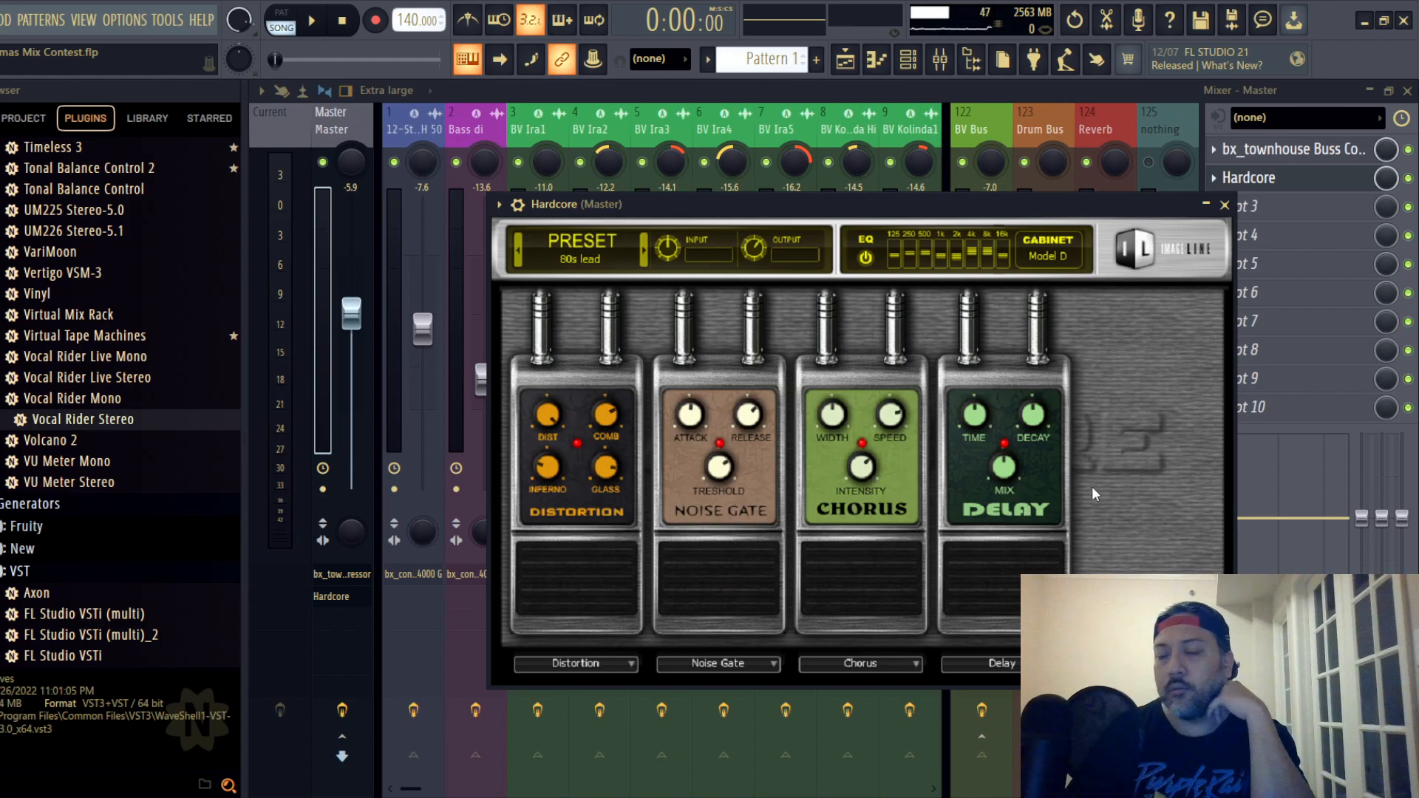
pyautogui.click(1224, 204)
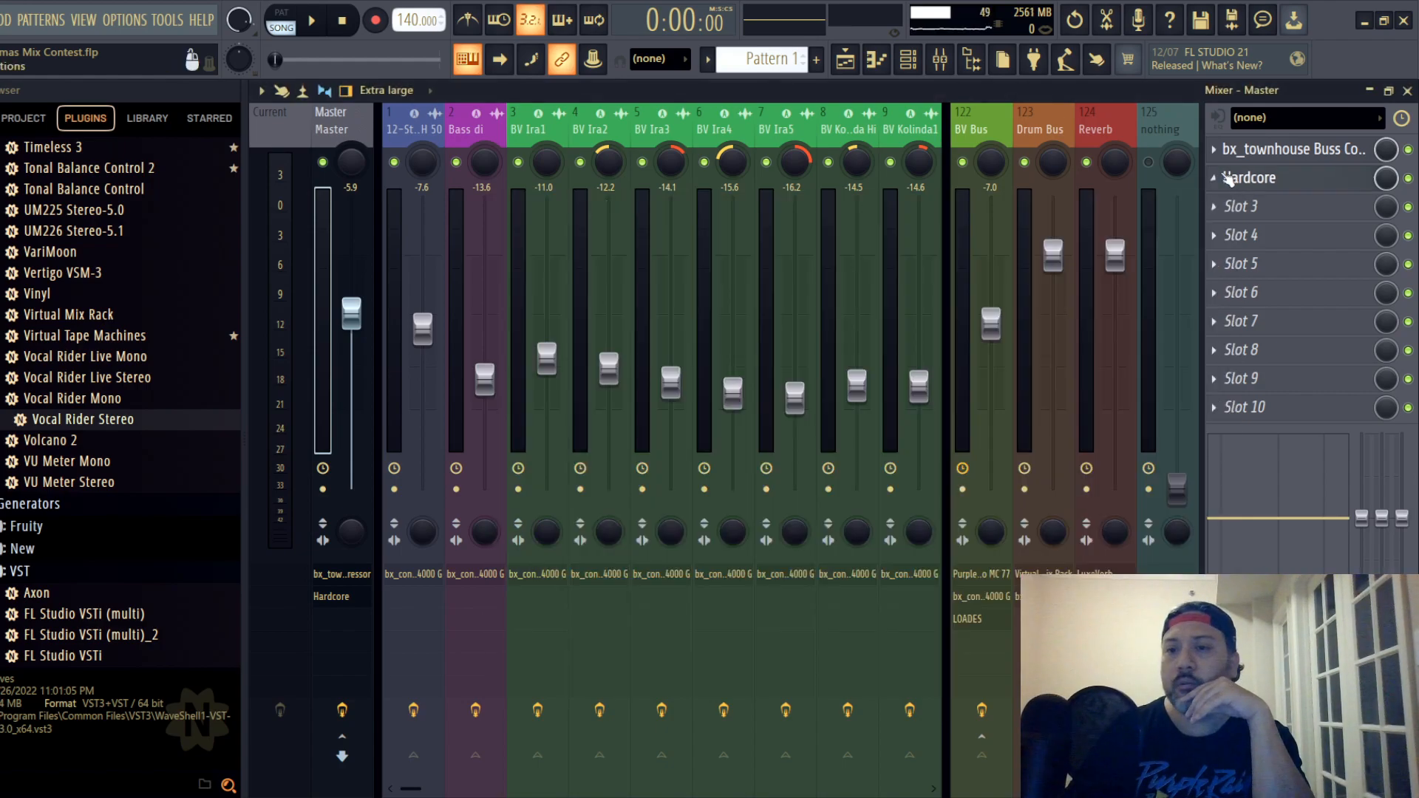
# - Delete the Hardcore plugin from slot 2 of the Master track and accept the deletion
pyautogui.click(1220, 178)
pyautogui.click(1229, 218)
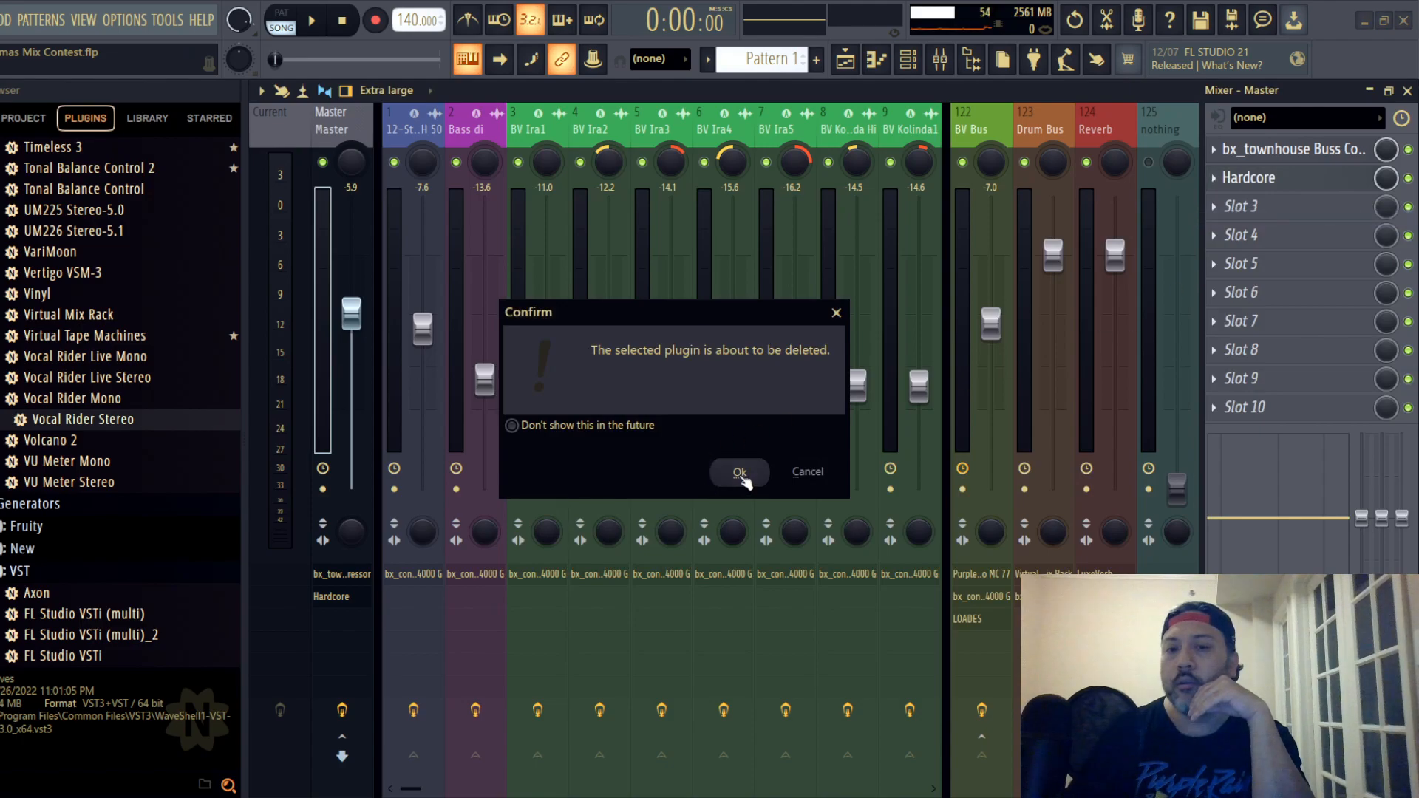
pyautogui.click(734, 469)
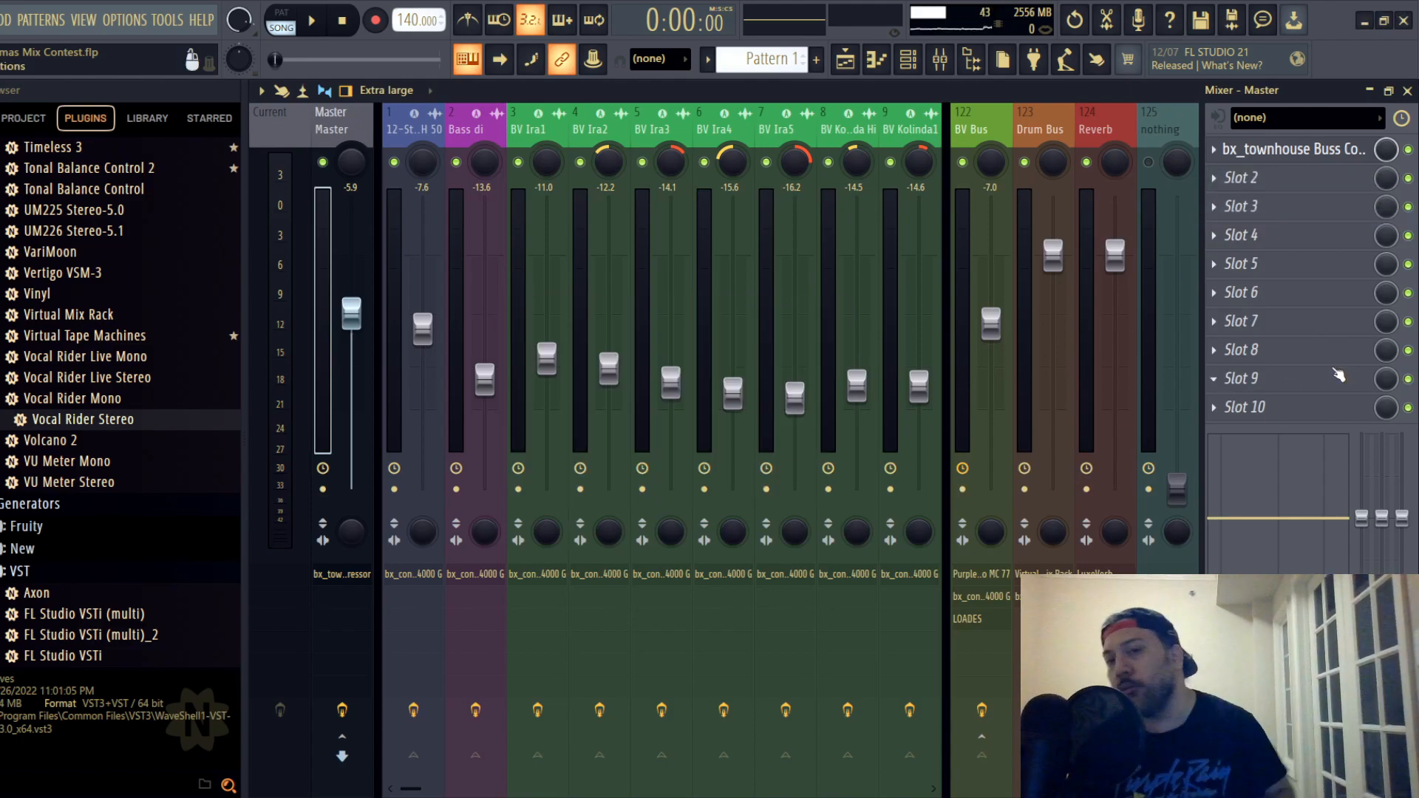
# - Save the mix project with only the bus compressor loaded on the Master track
pyautogui.click(2, 20)
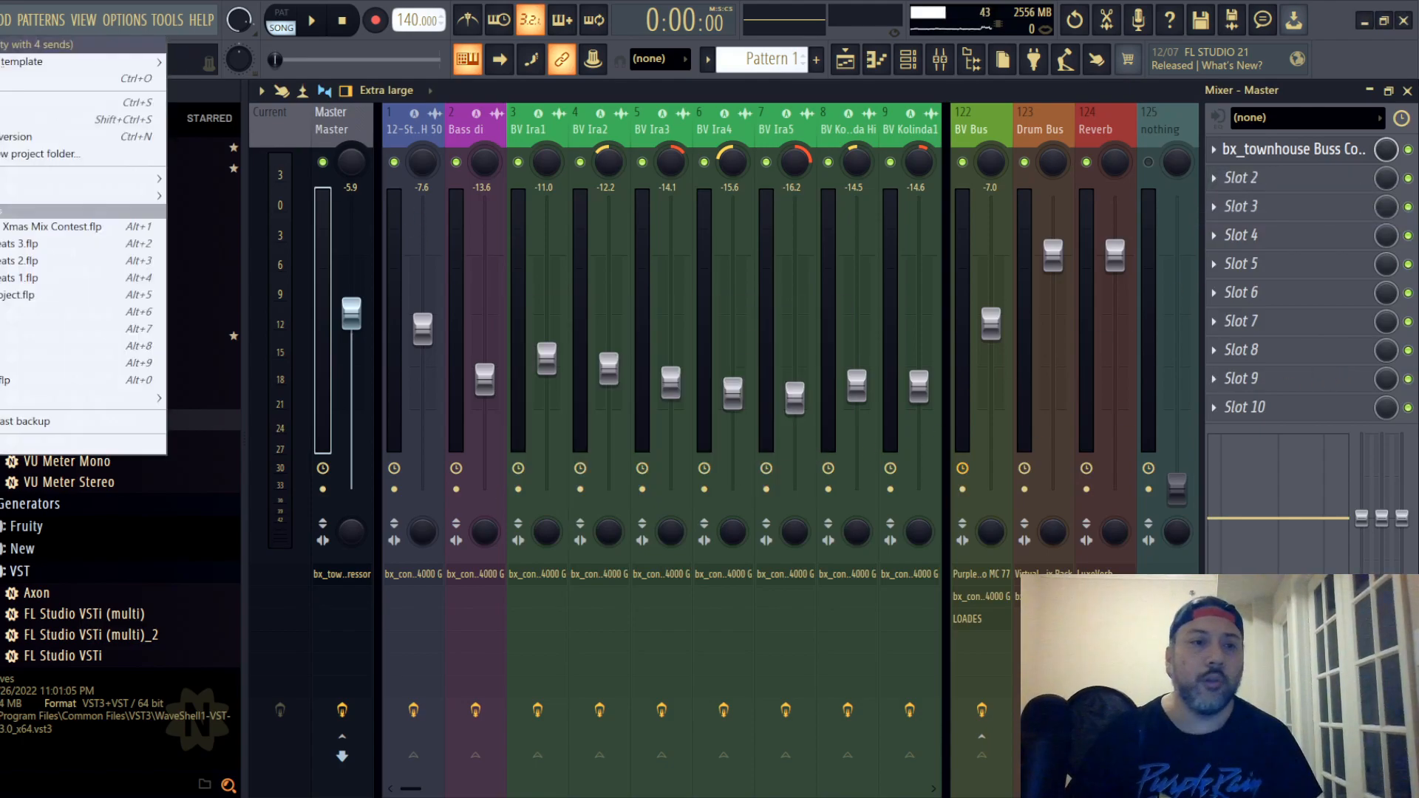
pyautogui.click(14, 103)
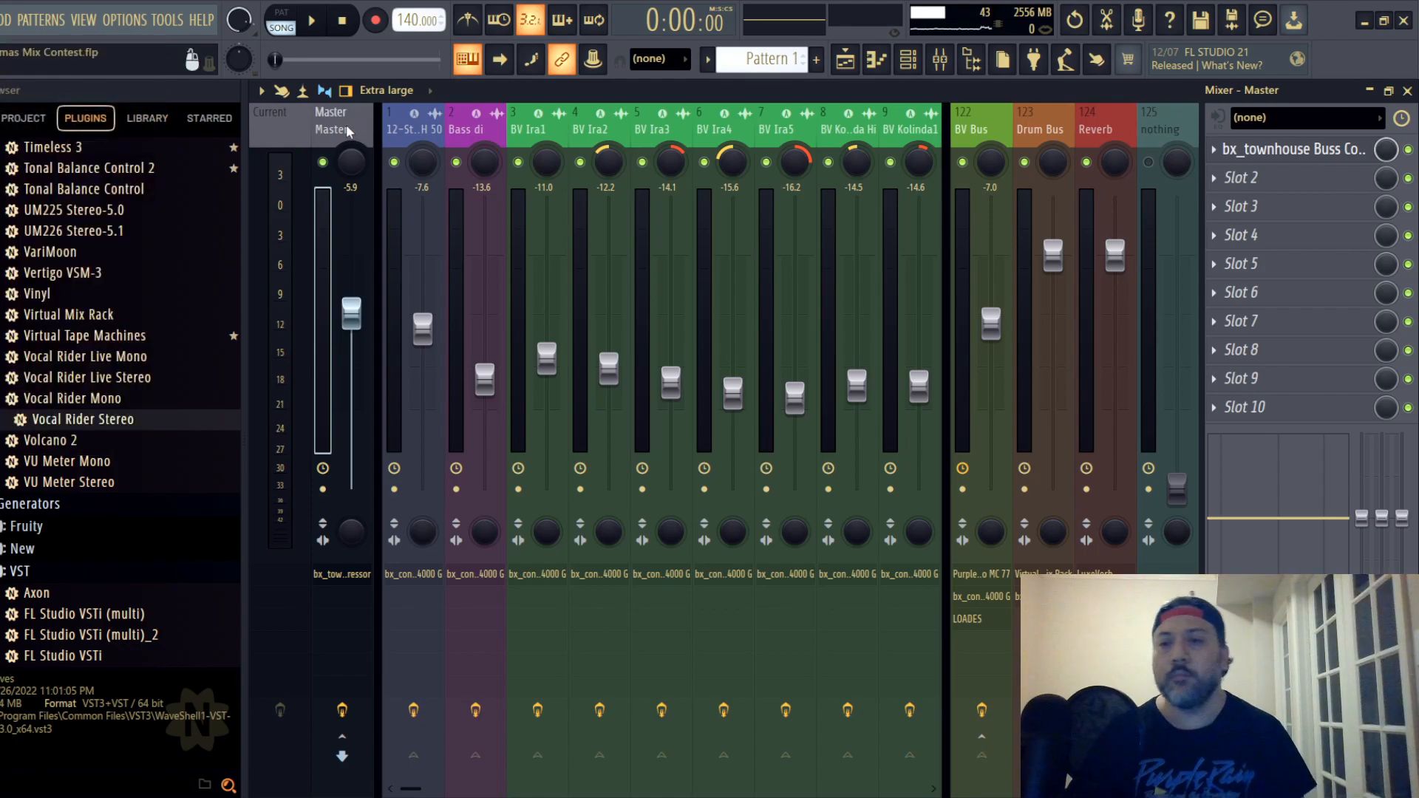